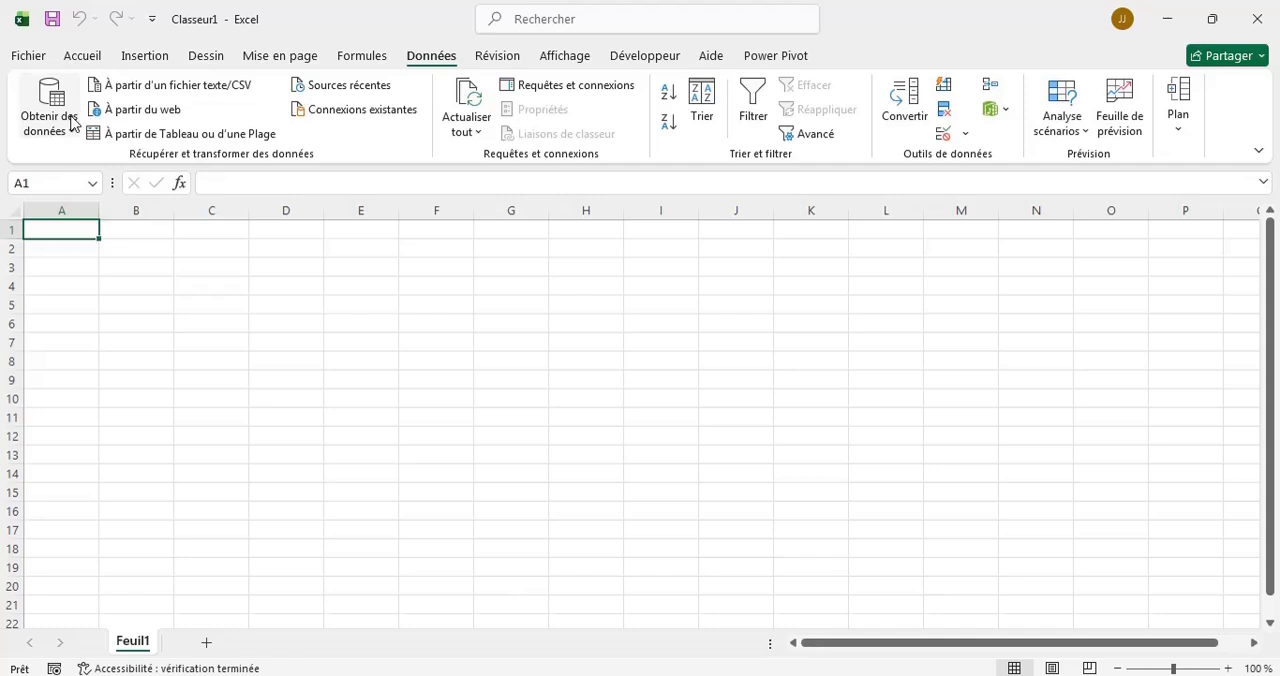
Import the VENTES 2025 workbook from the EXCEL DONNEES folder on the desktop and load its Sheet1 data into a new worksheet.
{"action": "left_click", "coordinate": [72, 121]}
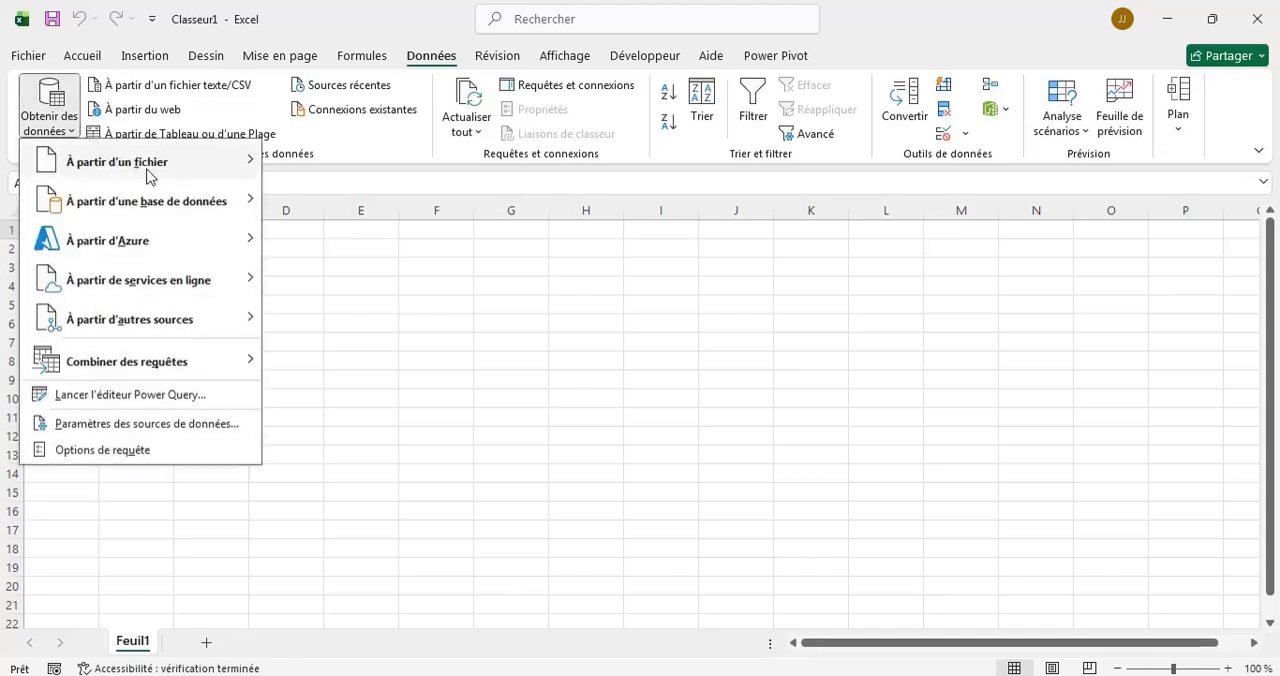
{"action": "mouse_move", "coordinate": [214, 172]}
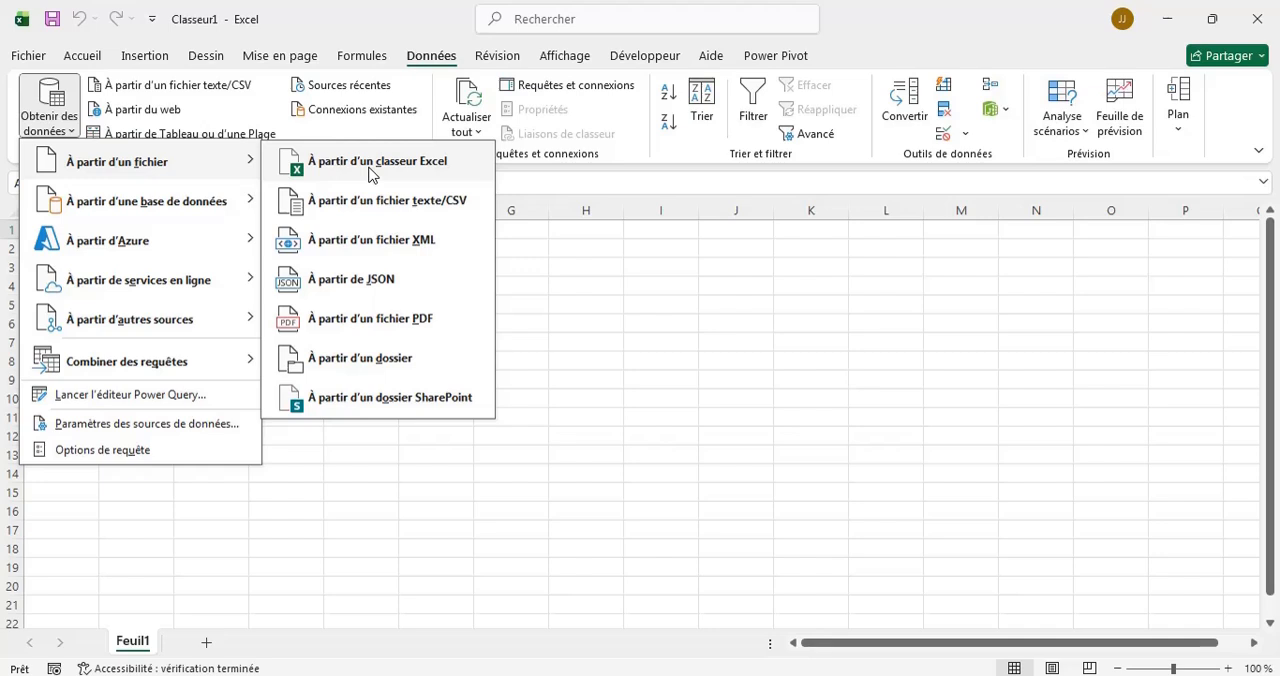
{"action": "left_click", "coordinate": [370, 175]}
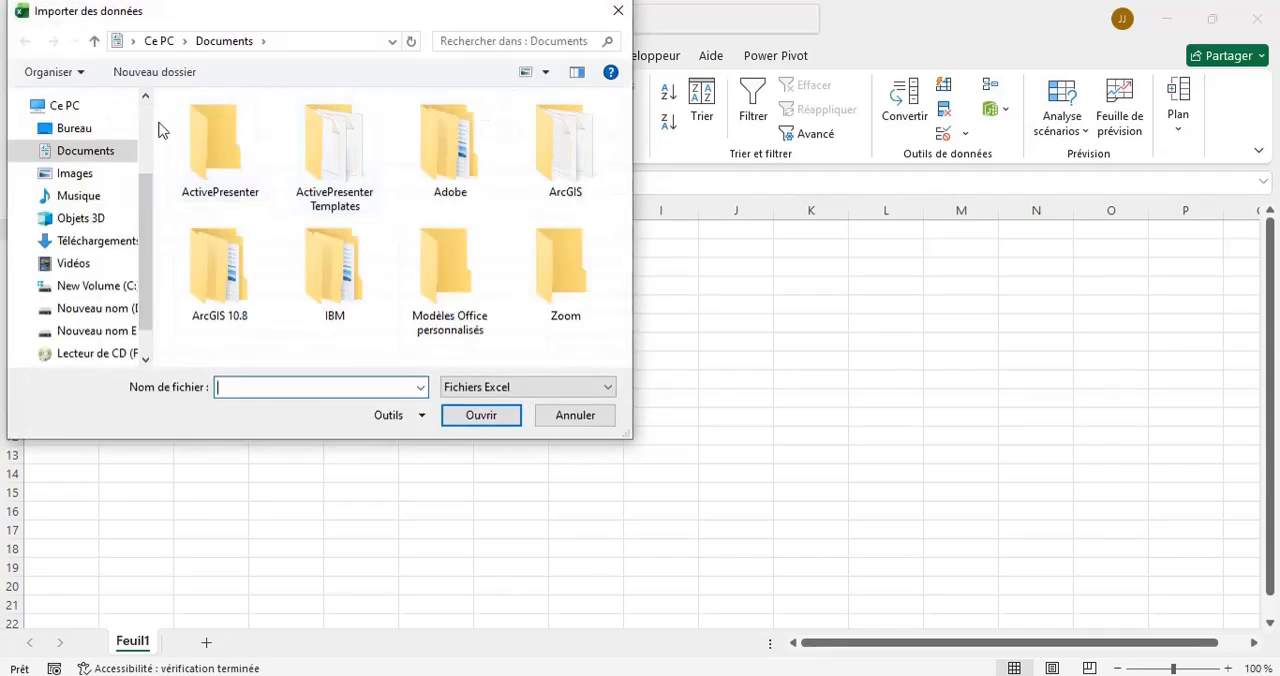
{"action": "left_click", "coordinate": [112, 128]}
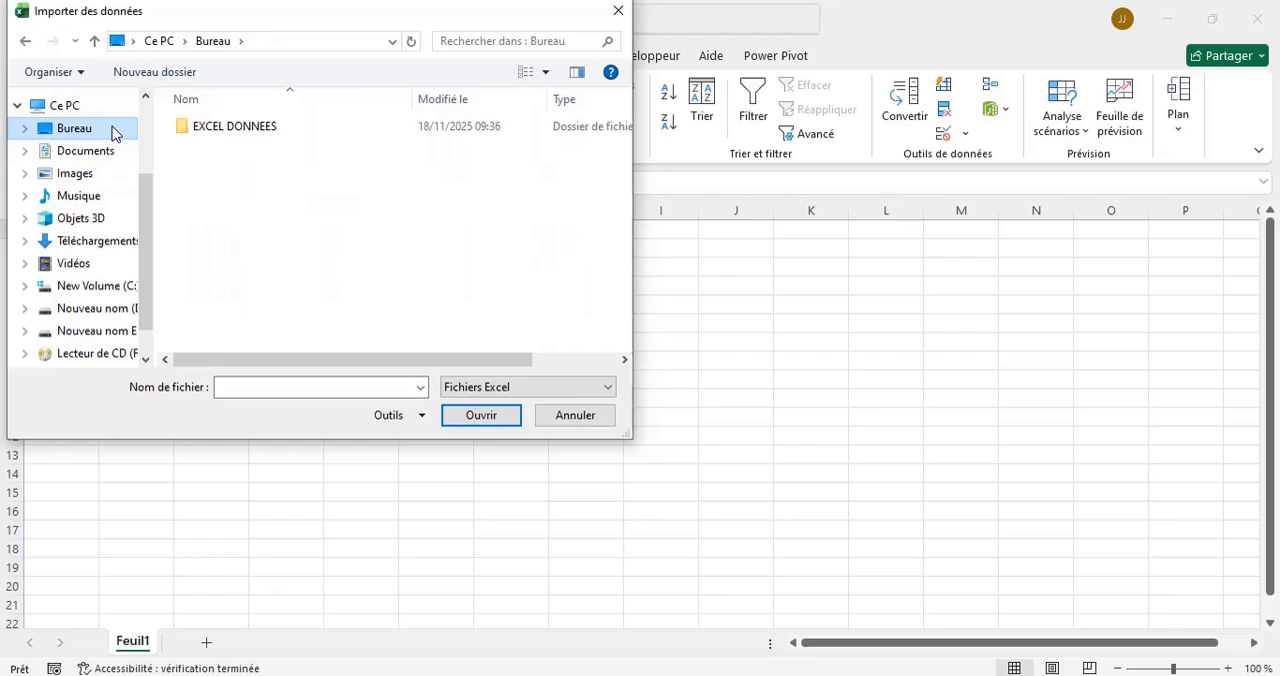
{"action": "left_click", "coordinate": [212, 138]}
{"action": "double_click", "coordinate": [212, 138]}
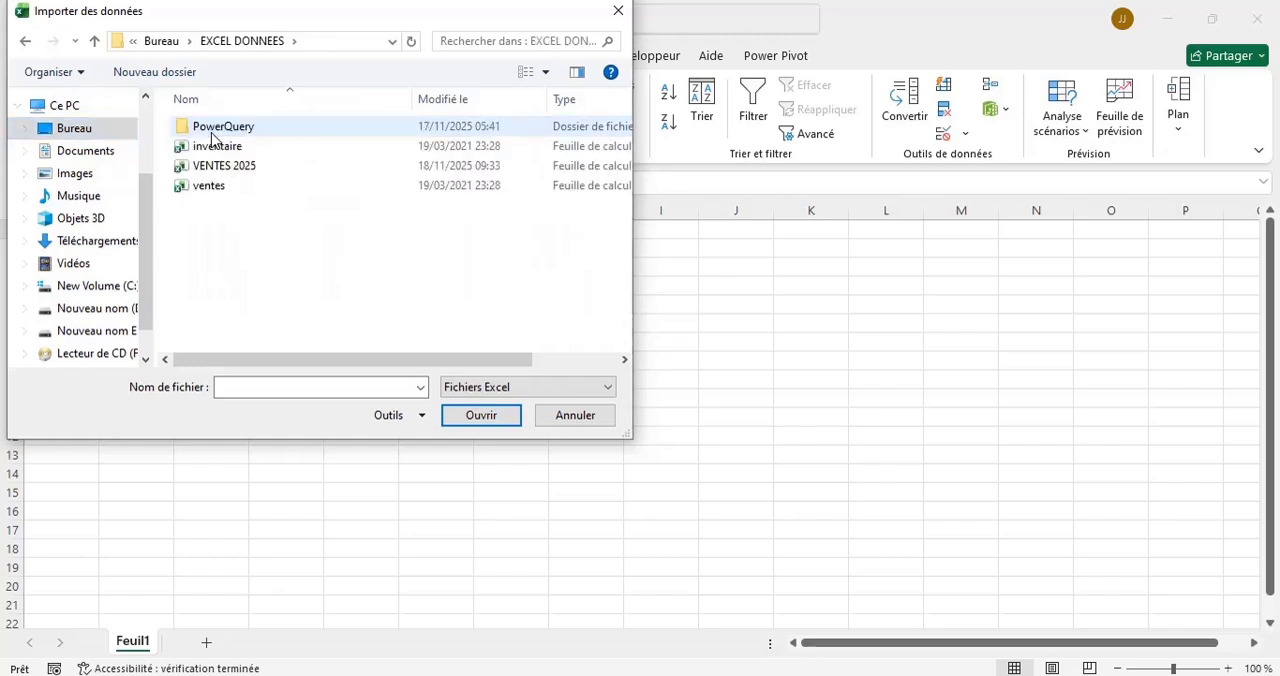
{"action": "left_click", "coordinate": [221, 168]}
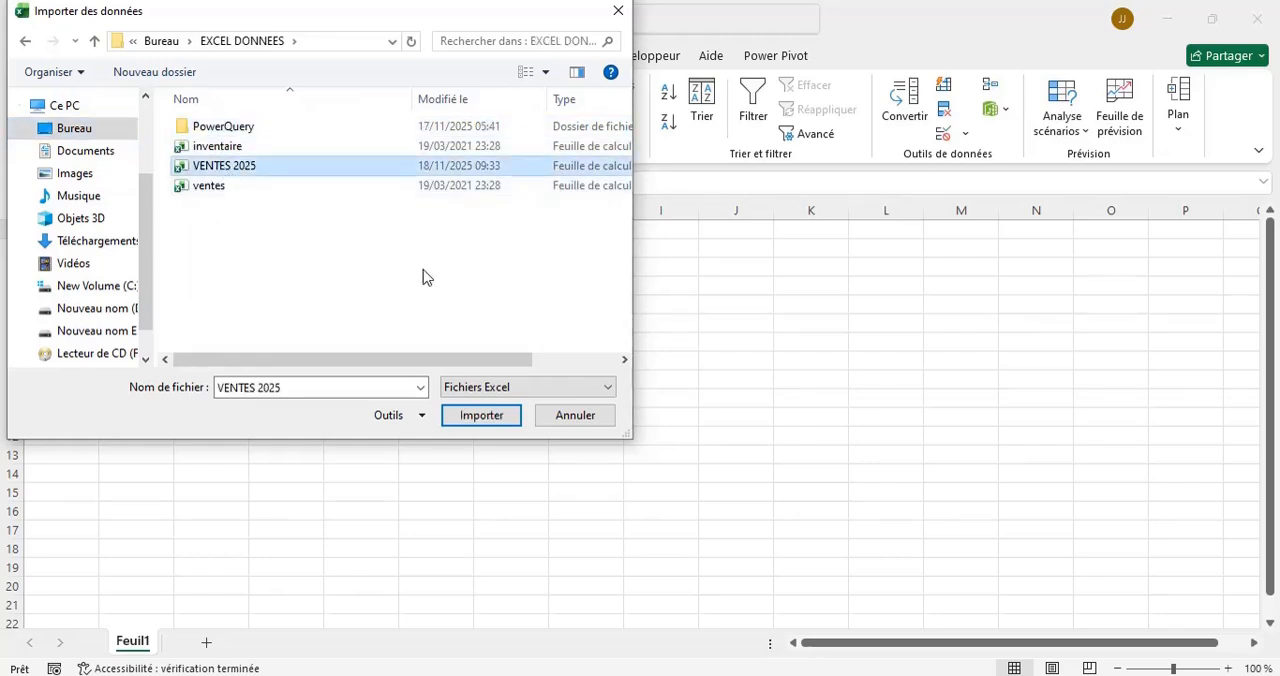
{"action": "left_click", "coordinate": [472, 420]}
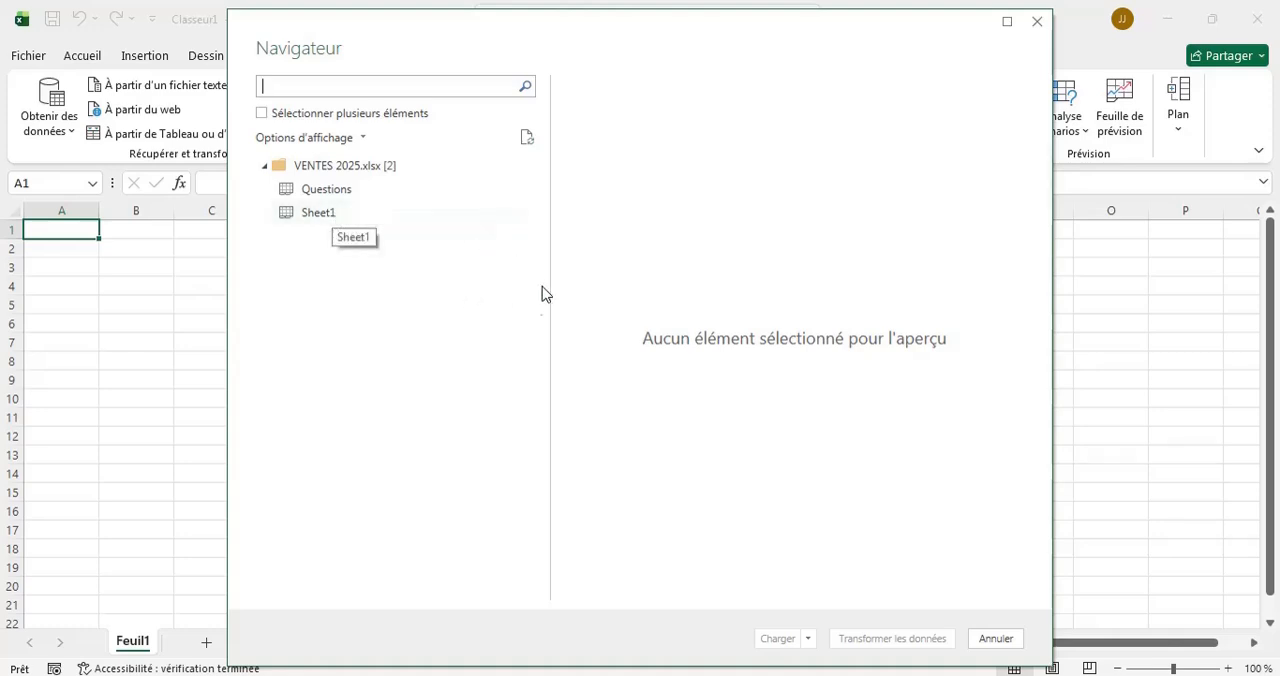
{"action": "left_click", "coordinate": [362, 213]}
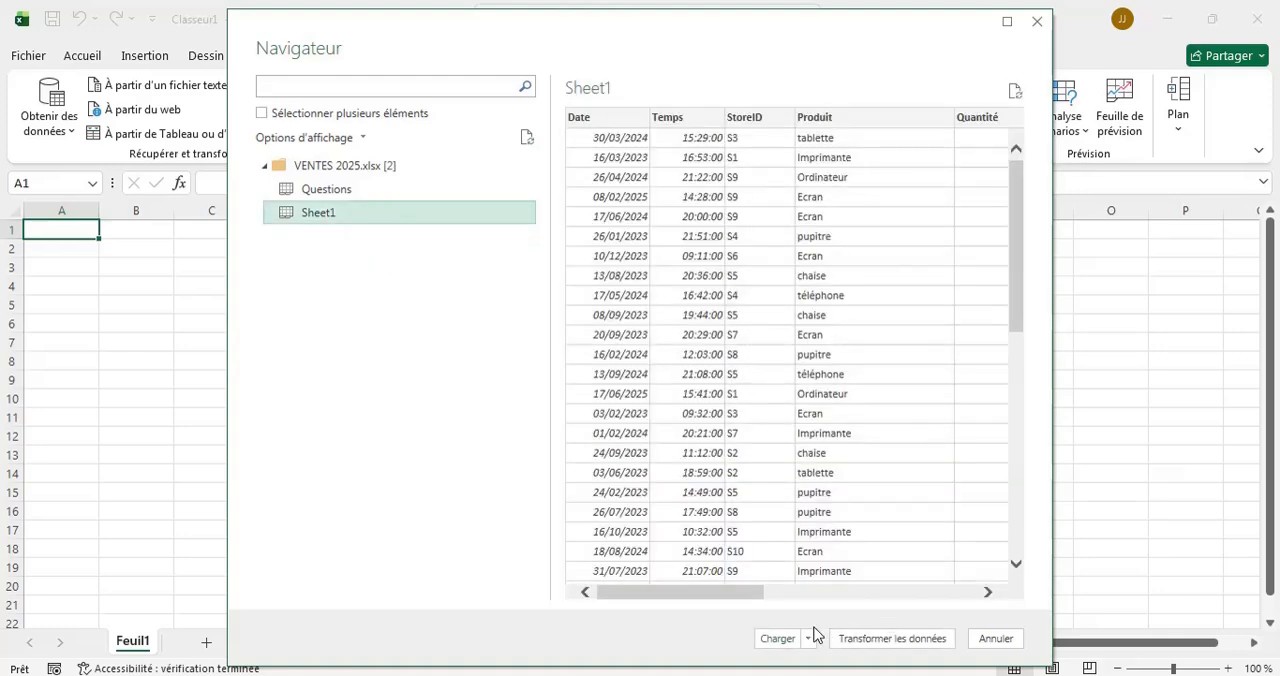
{"action": "left_click", "coordinate": [773, 640]}
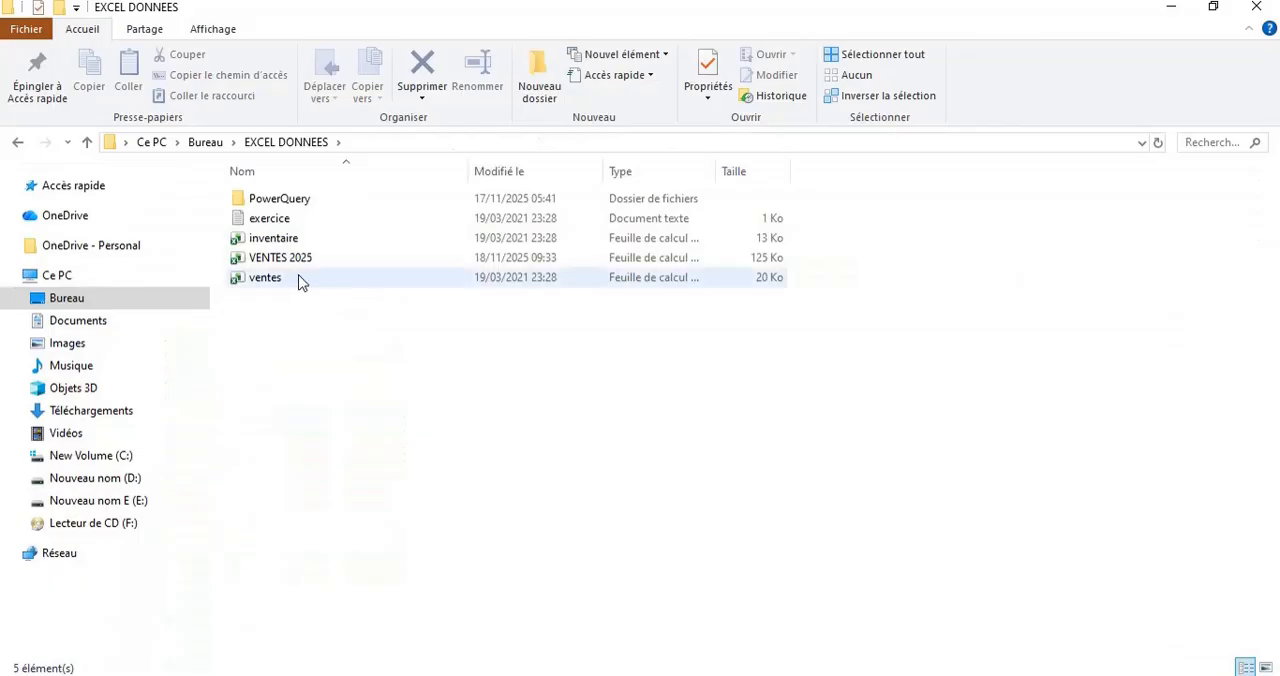
{"action": "left_click", "coordinate": [297, 279]}
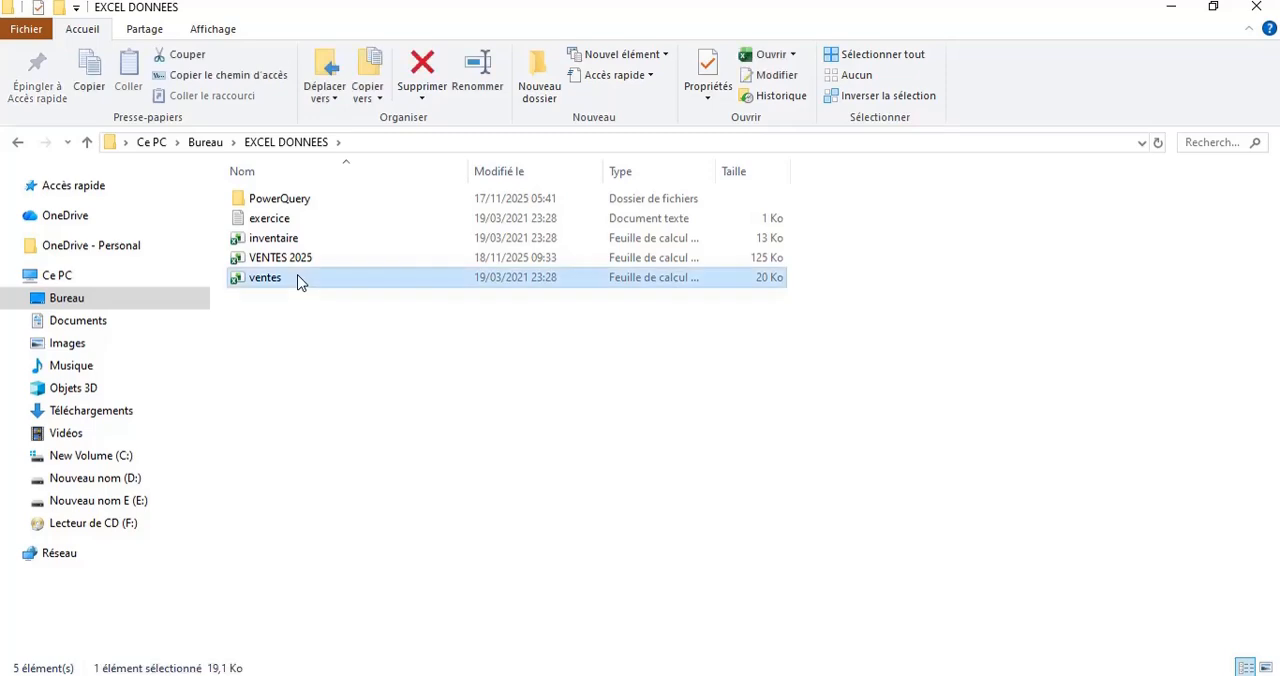
{"action": "double_click", "coordinate": [297, 279]}
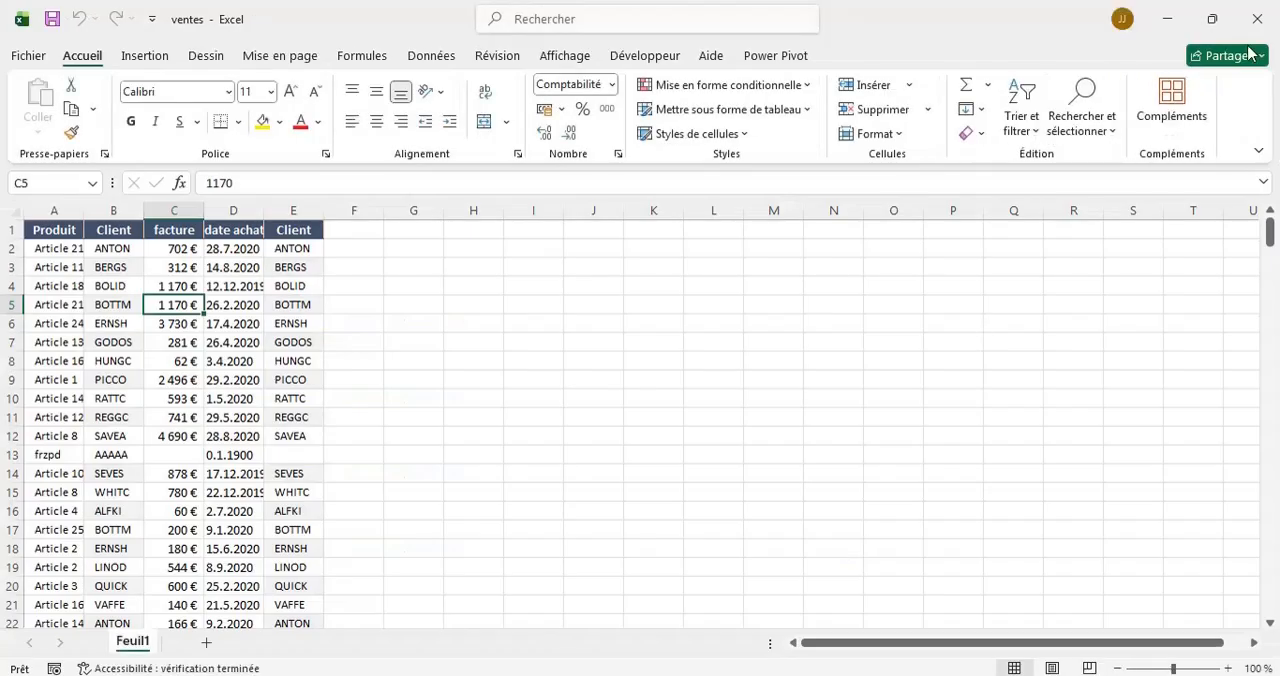
{"action": "left_click", "coordinate": [1257, 18]}
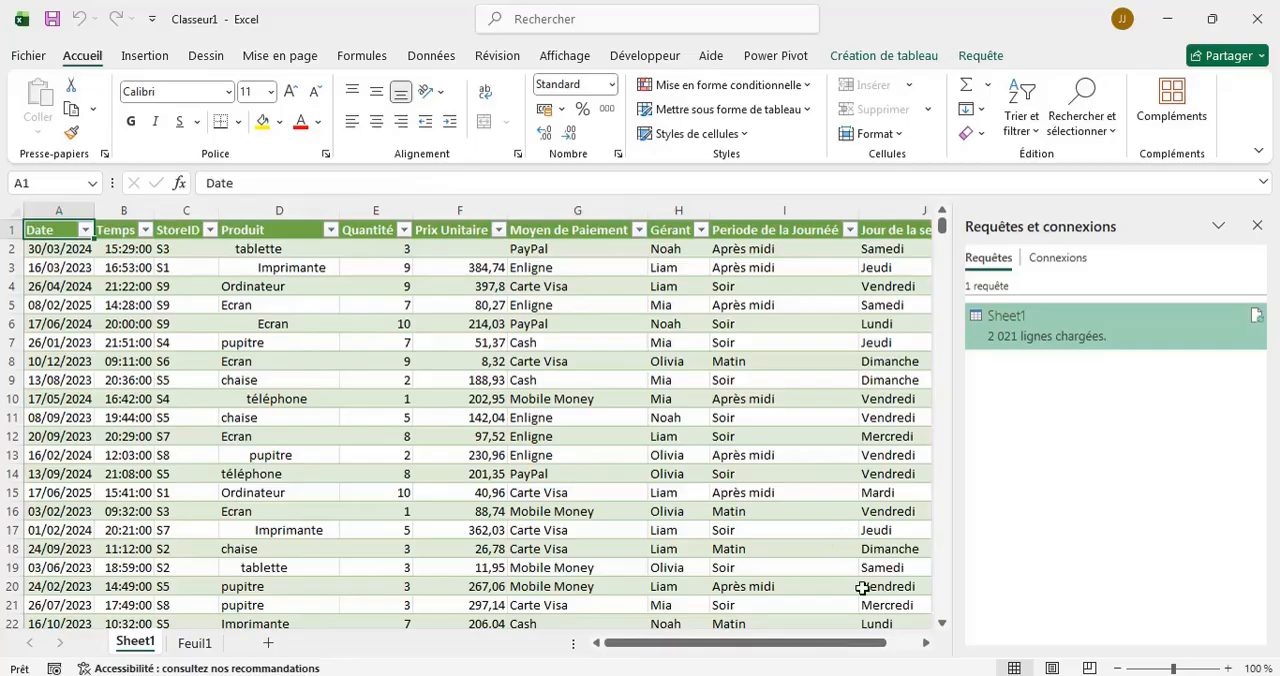
Switch to File Explorer and open the VENTES 2025 workbook from the EXCEL DONNEES folder.
{"action": "key", "text": "alt+Tab"}
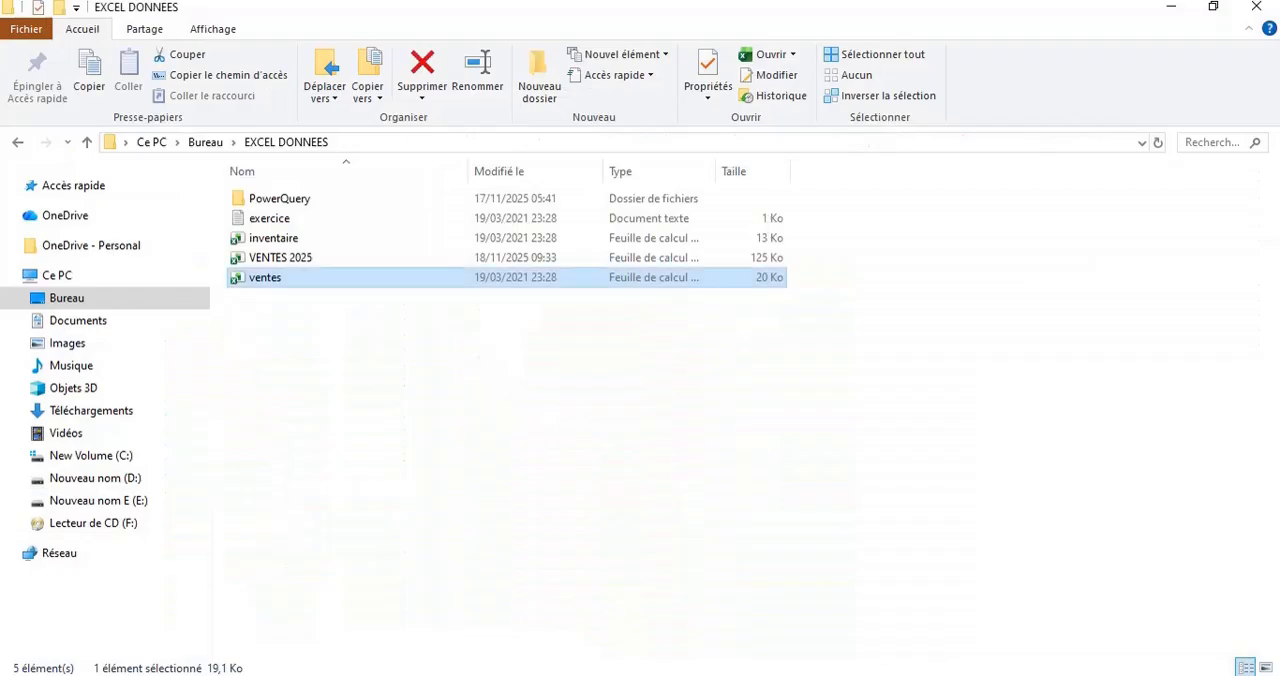
{"action": "left_click", "coordinate": [333, 259]}
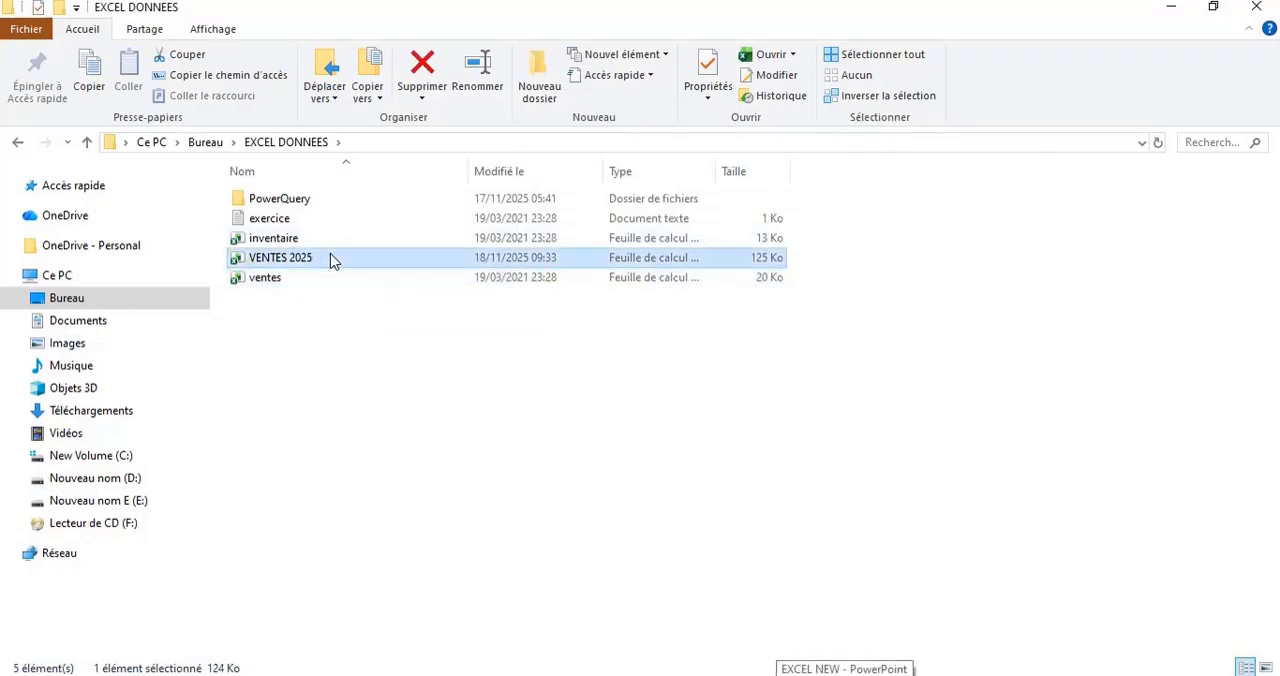
{"action": "double_click", "coordinate": [333, 259]}
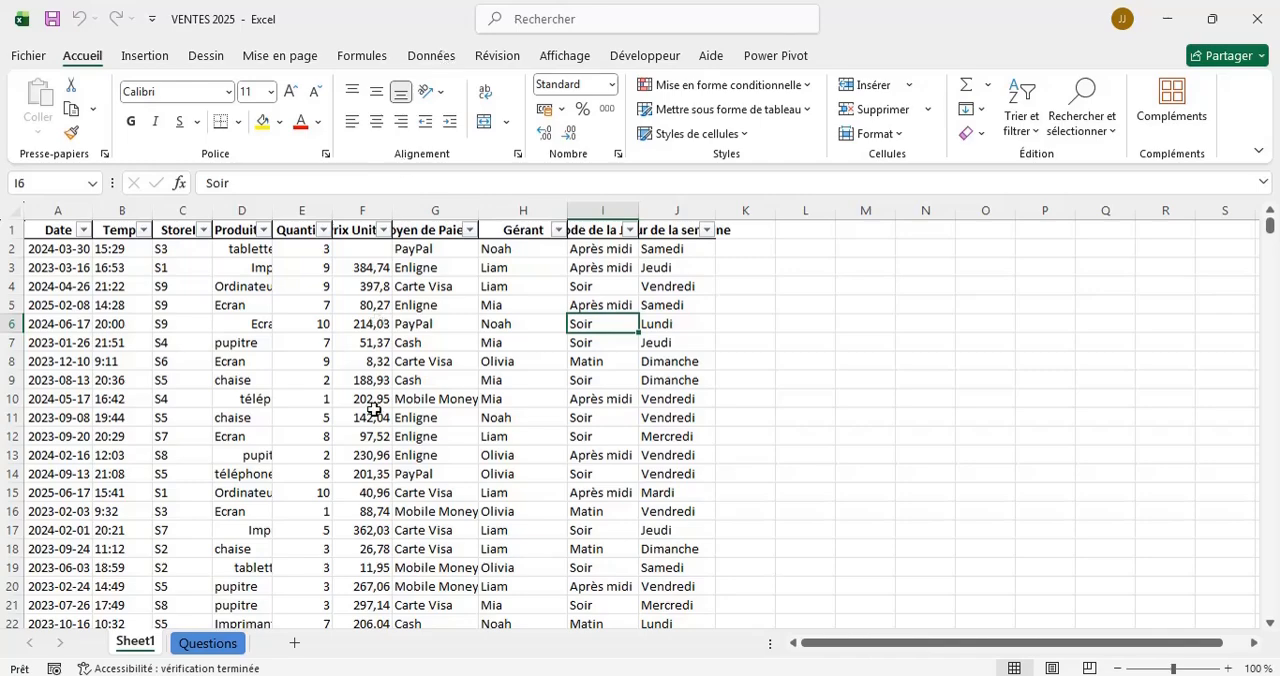
Examine the sales data for missing unit prices and badly spaced product names, and read the dashboard tasks on the Questions sheet.
{"action": "scroll", "coordinate": [374, 410], "scroll_direction": "down", "scroll_amount": 4}
{"action": "scroll", "coordinate": [374, 410], "scroll_direction": "up", "scroll_amount": 10}
{"action": "scroll", "coordinate": [316, 340], "scroll_direction": "down", "scroll_amount": 3}
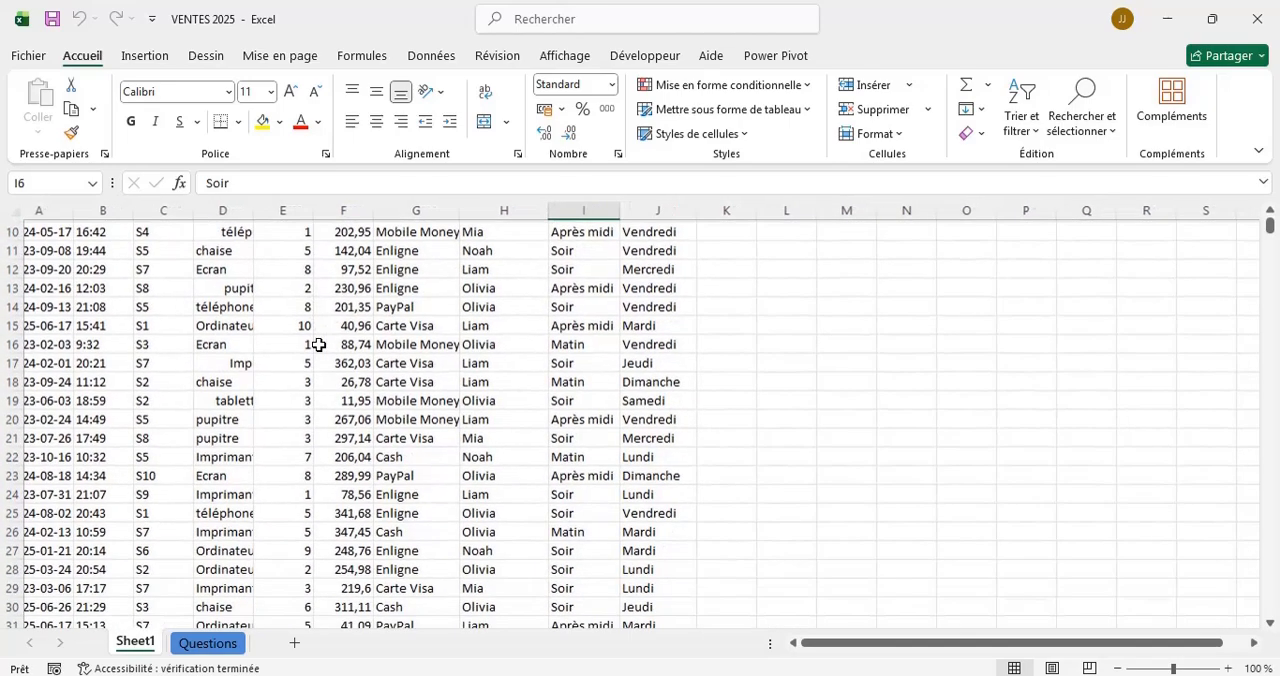
{"action": "scroll", "coordinate": [316, 343], "scroll_direction": "up", "scroll_amount": 2}
{"action": "scroll", "coordinate": [318, 344], "scroll_direction": "up", "scroll_amount": 1}
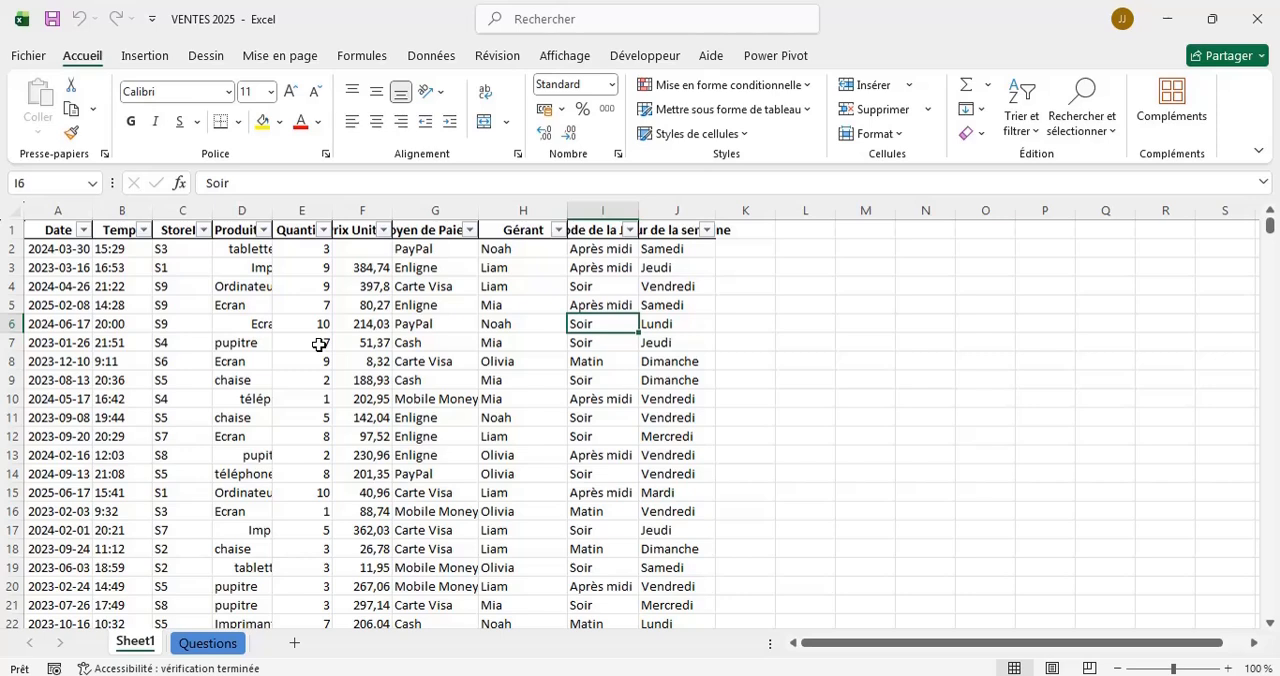
{"action": "left_click", "coordinate": [353, 244]}
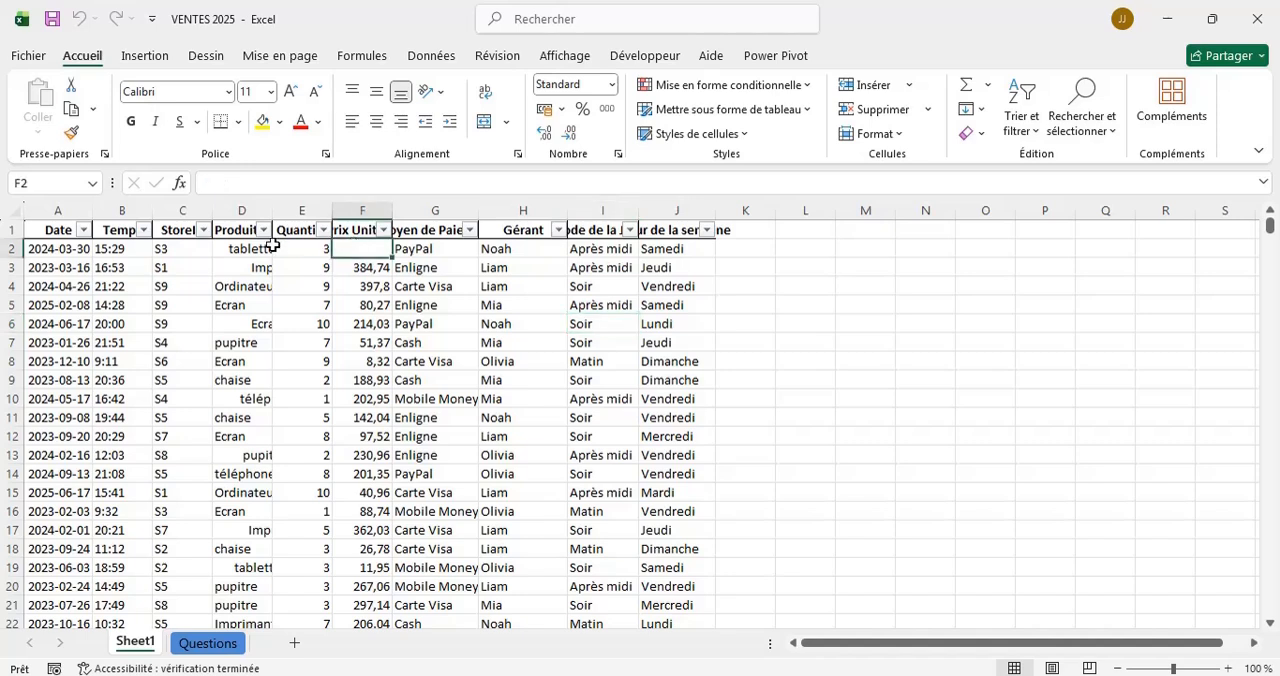
{"action": "left_click", "coordinate": [231, 250]}
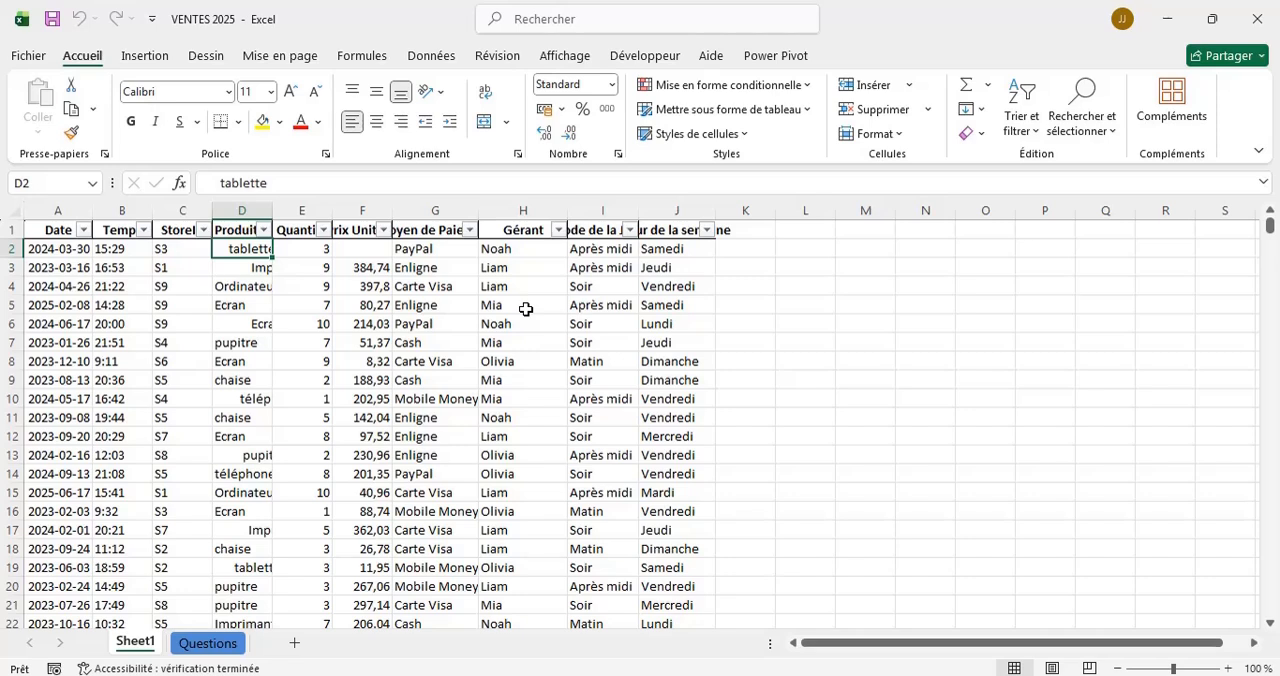
{"action": "left_click", "coordinate": [209, 645]}
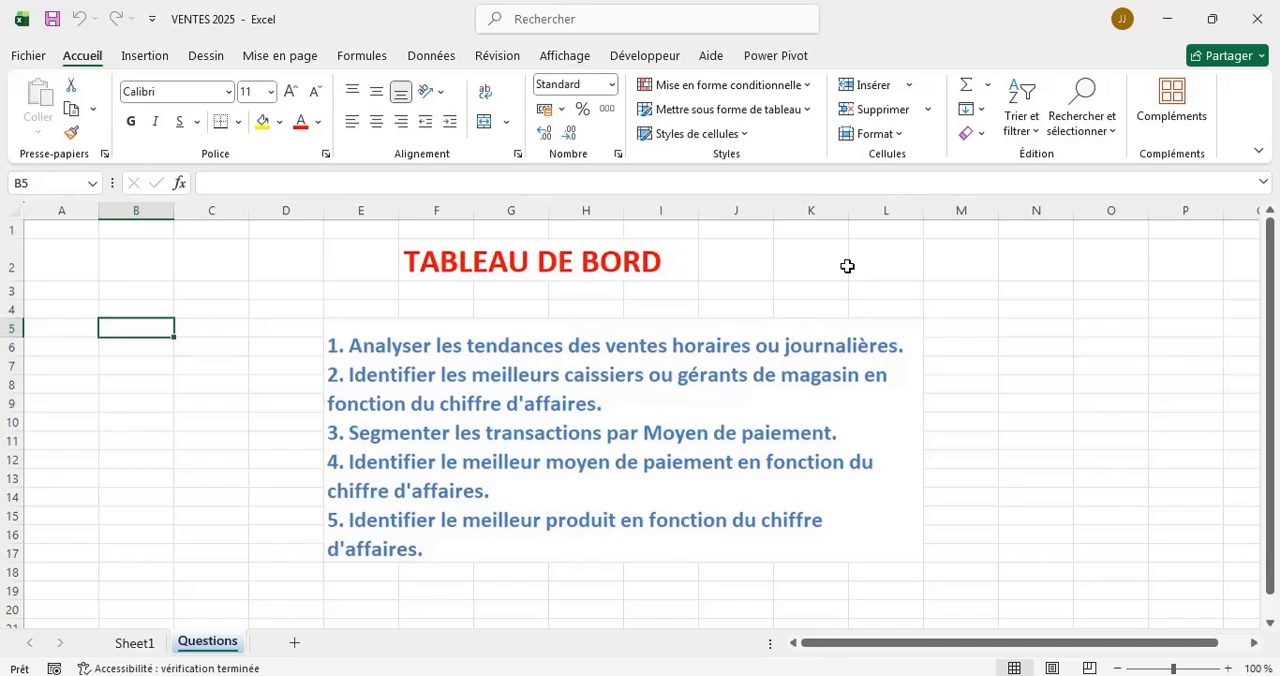
Rename the Sheet1 worksheet as BD VENTES 2025.
{"action": "left_click", "coordinate": [140, 643]}
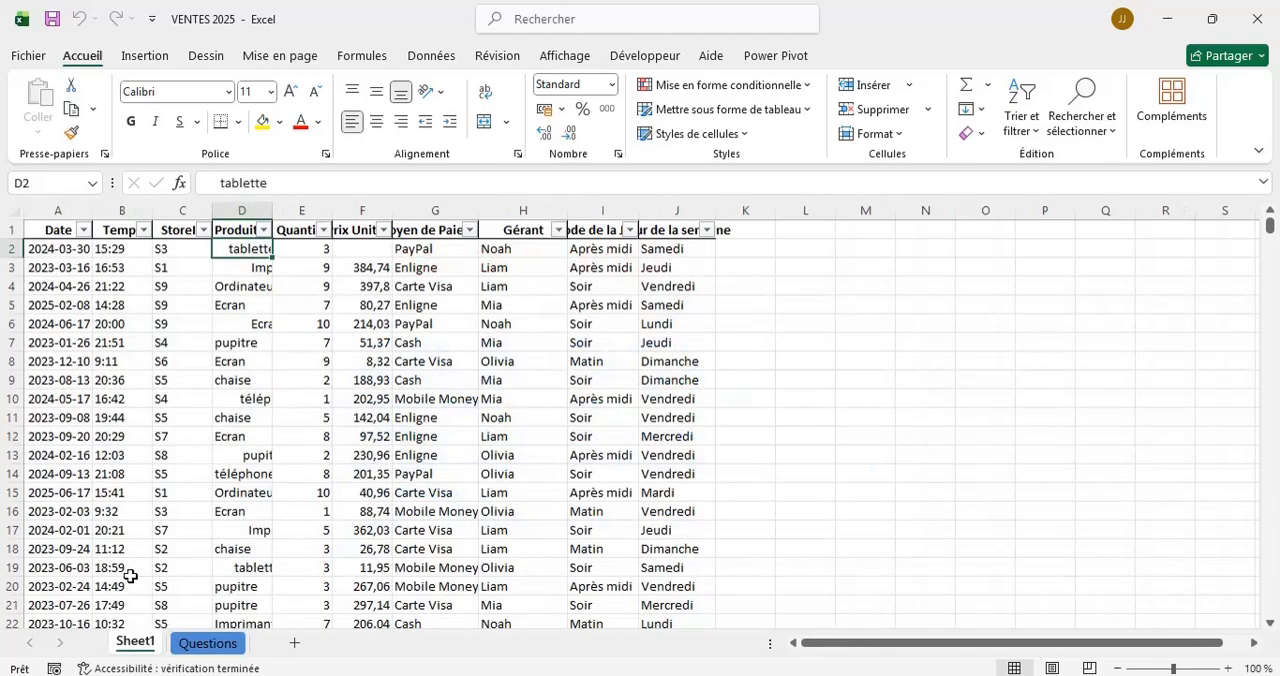
{"action": "double_click", "coordinate": [135, 642]}
{"action": "type", "text": "BD"}
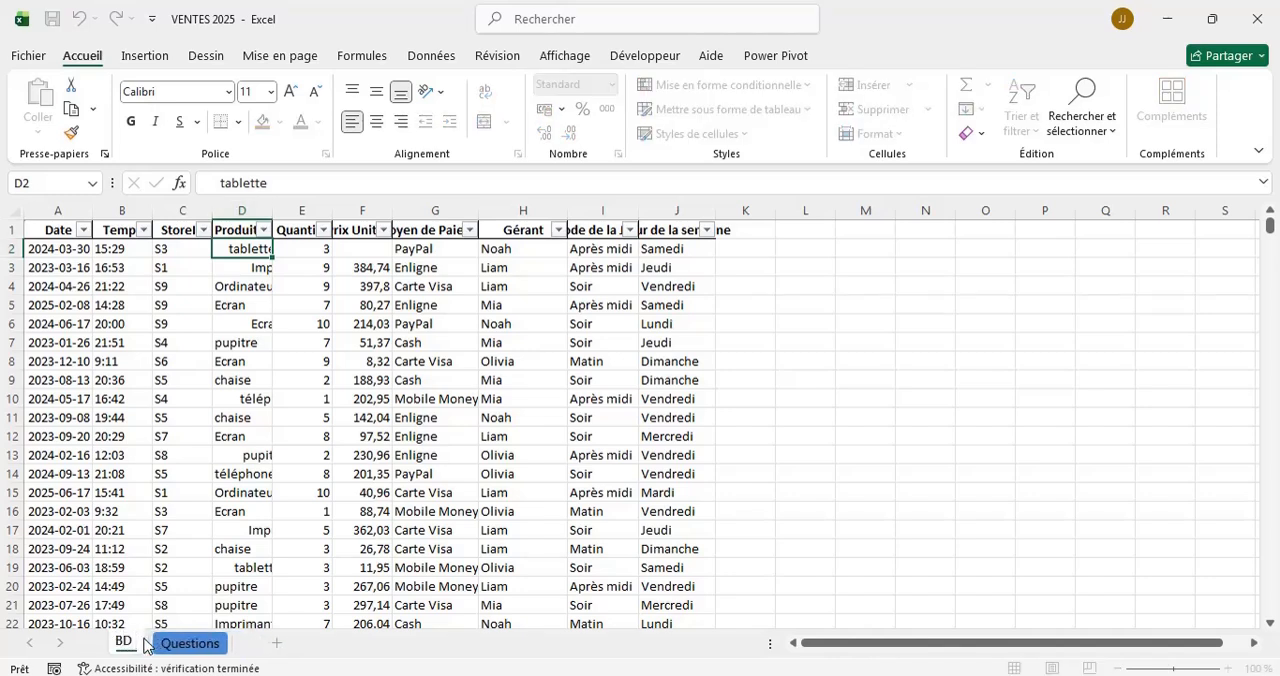
{"action": "type", "text": " VENTE"}
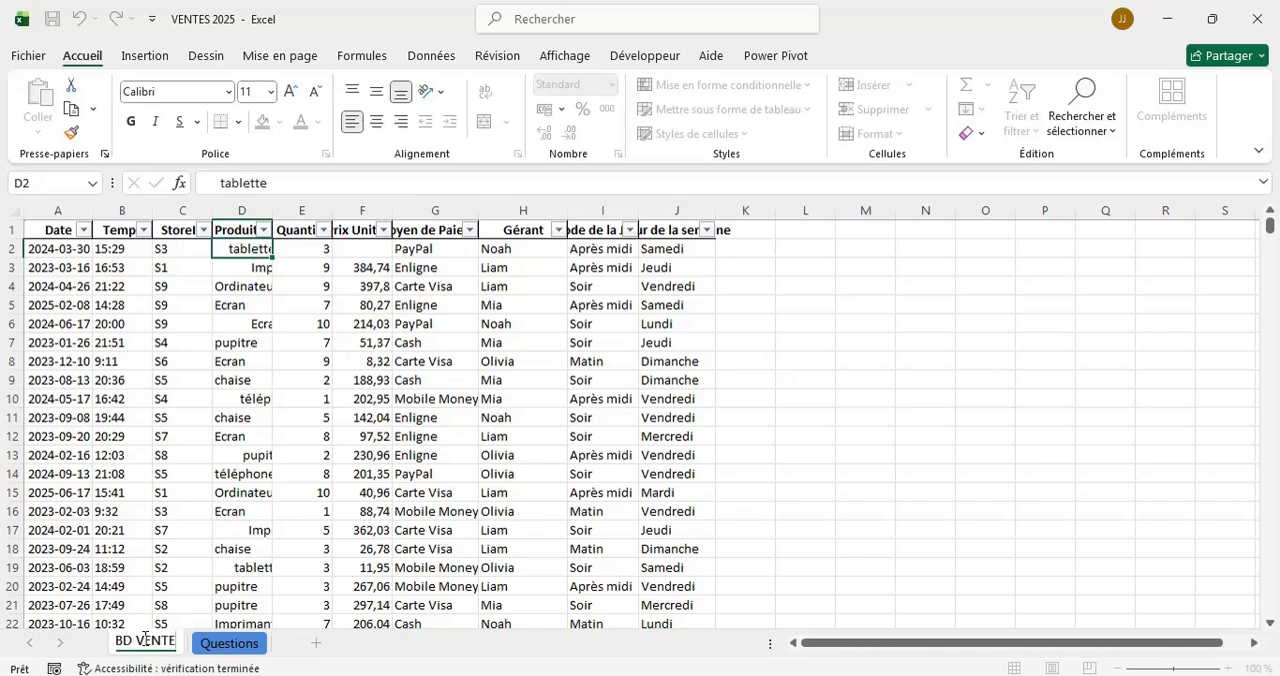
{"action": "type", "text": "S 2025"}
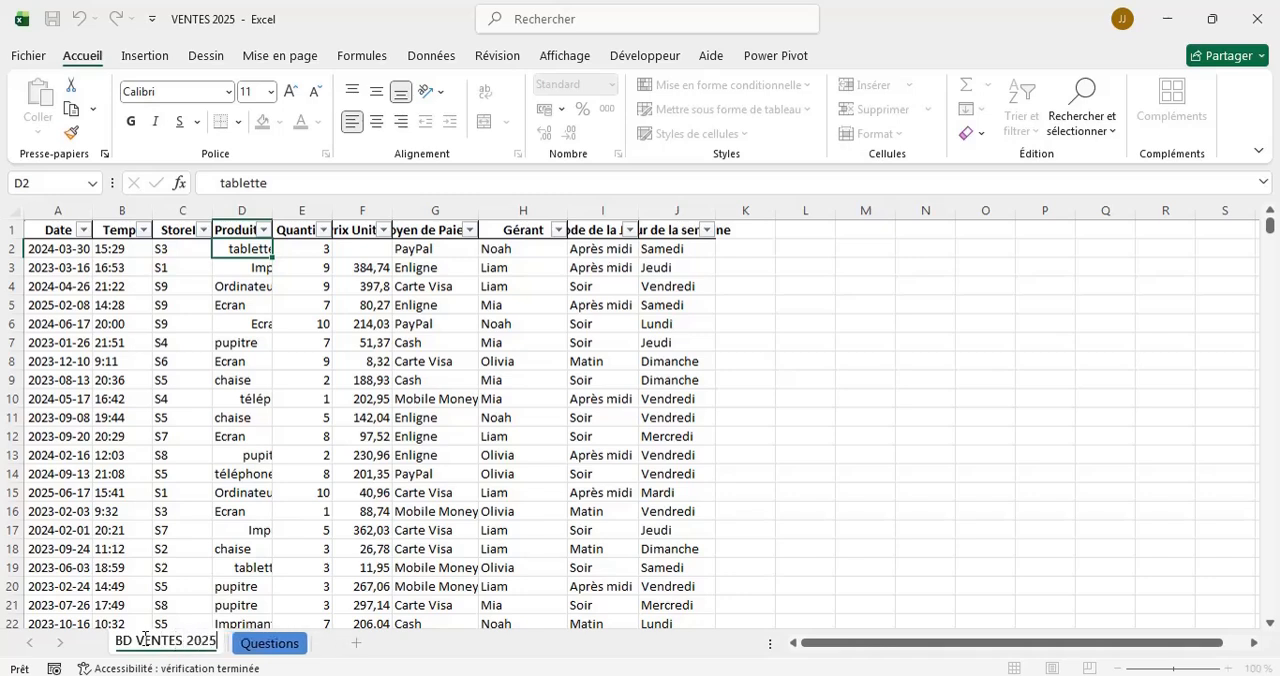
{"action": "key", "text": "Return"}
{"action": "left_click", "coordinate": [805, 323]}
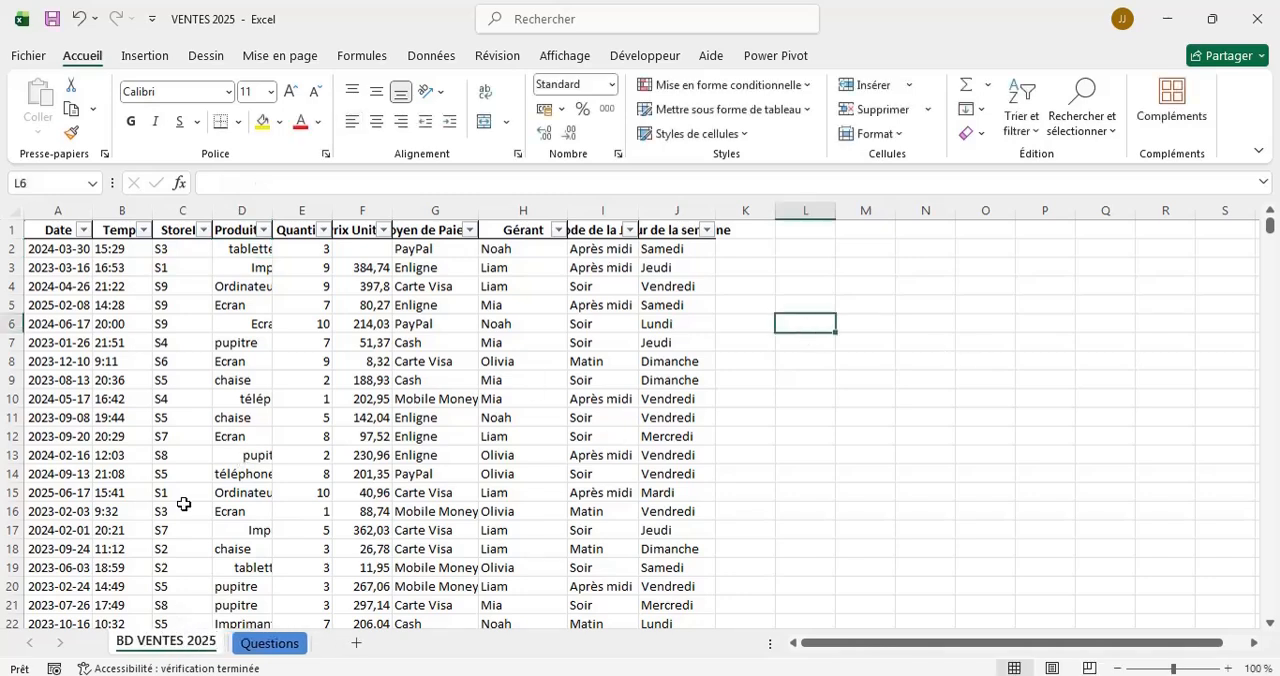
Set the tab colour of the BD VENTES 2025 sheet to standard yellow and switch to the Questions sheet.
{"action": "right_click", "coordinate": [180, 641]}
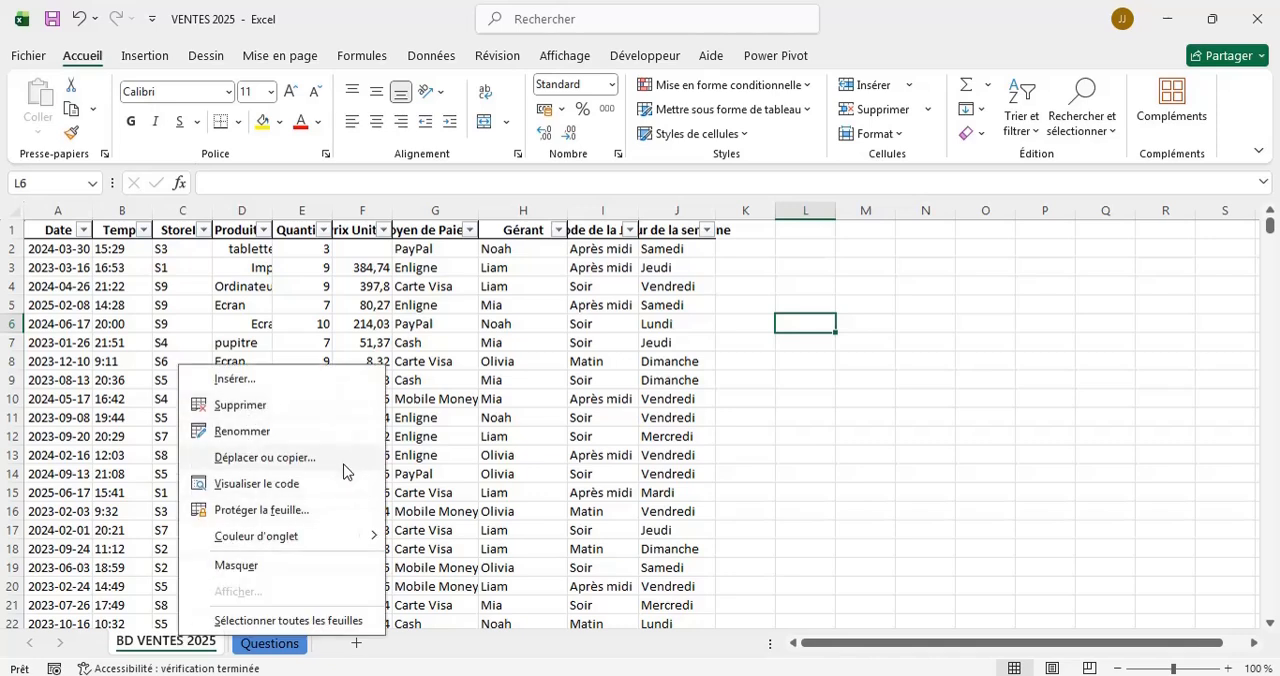
{"action": "mouse_move", "coordinate": [362, 535]}
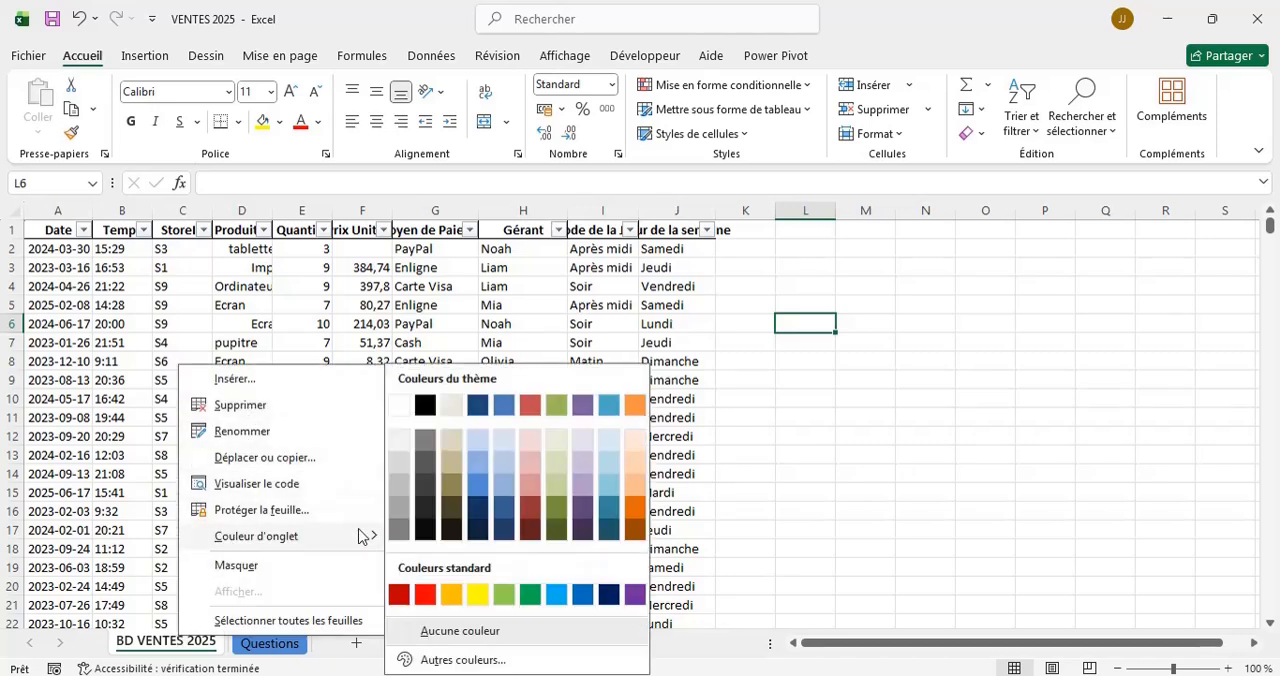
{"action": "left_click", "coordinate": [478, 594]}
{"action": "left_click", "coordinate": [270, 643]}
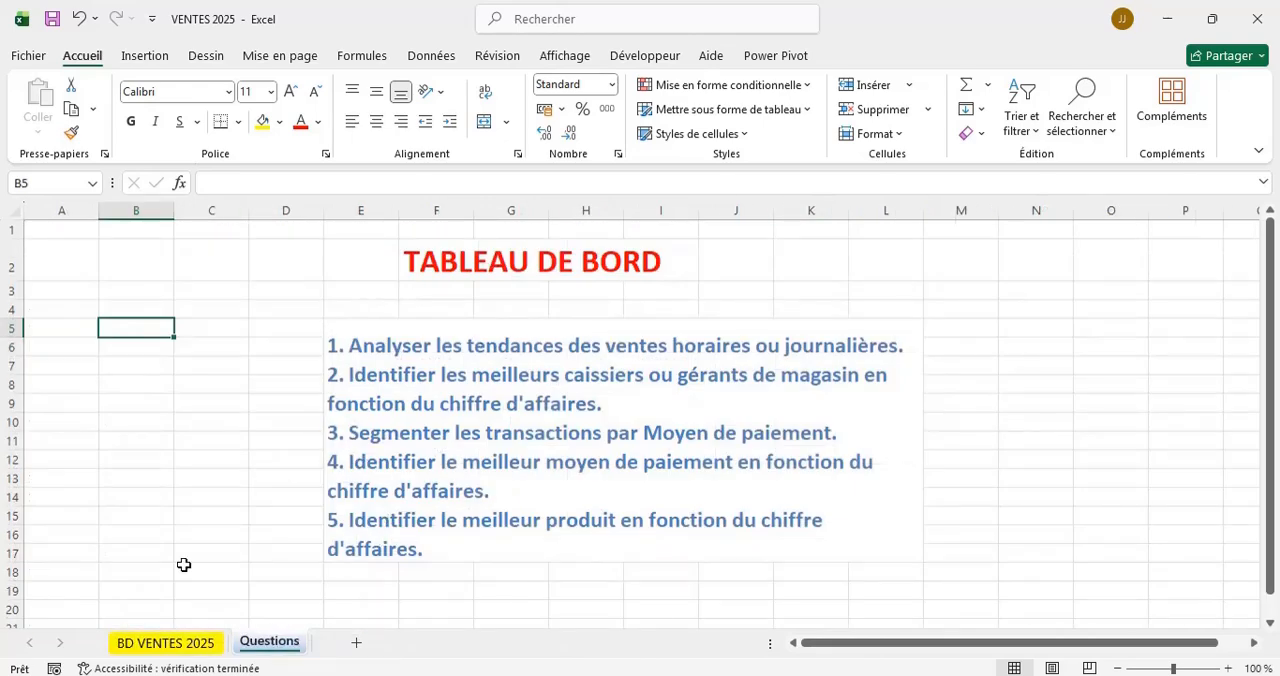
On the BD VENTES 2025 sheet, autofit the widths of the Produit, Quantité, Prix Unitaire and Periode de la Journéé columns.
{"action": "left_click", "coordinate": [142, 646]}
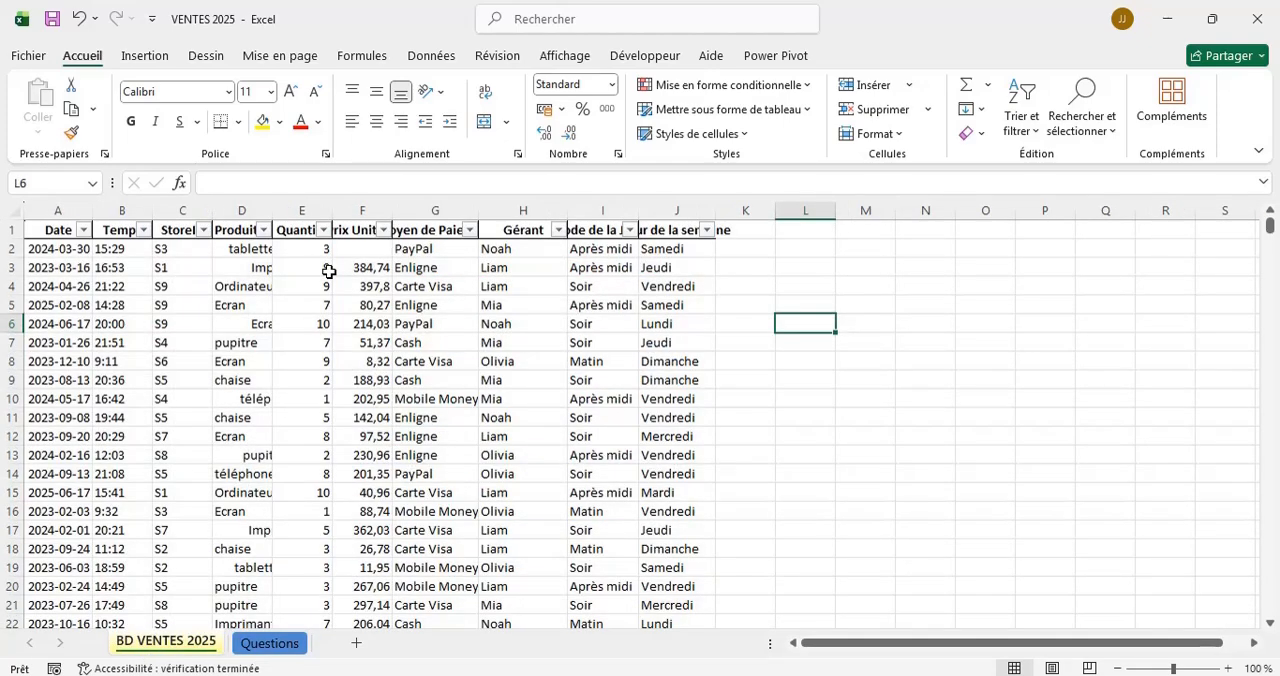
{"action": "double_click", "coordinate": [272, 211]}
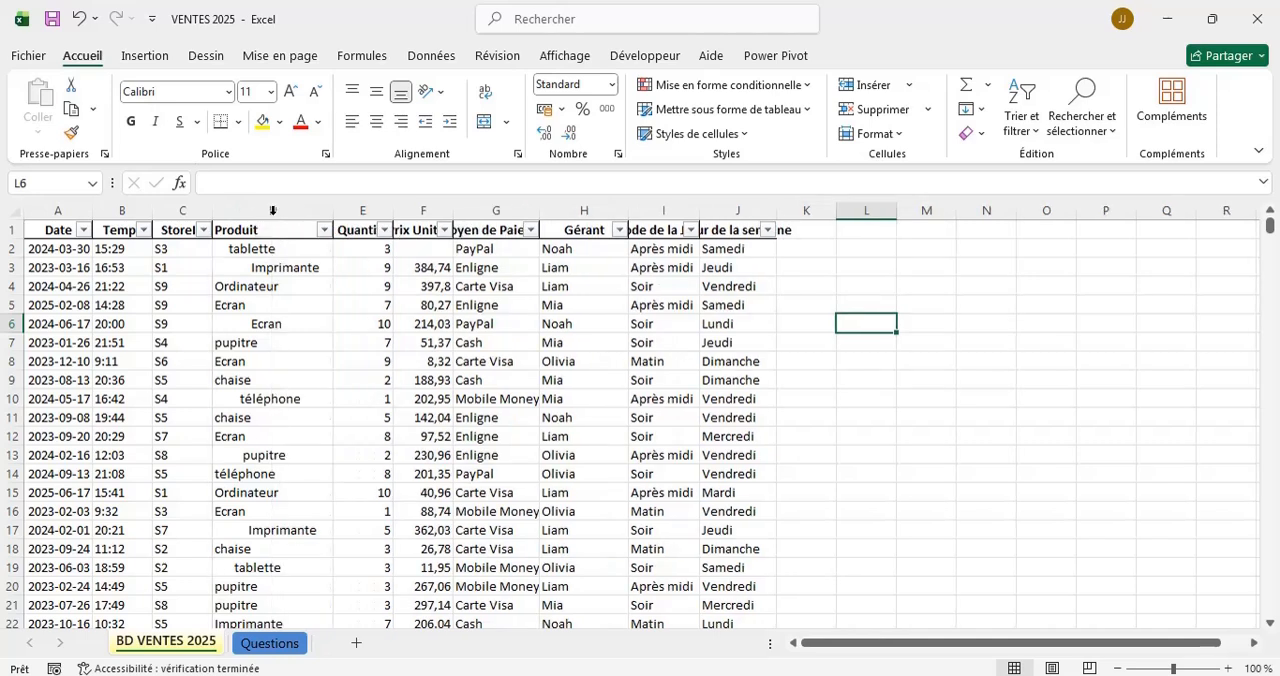
{"action": "double_click", "coordinate": [389, 211]}
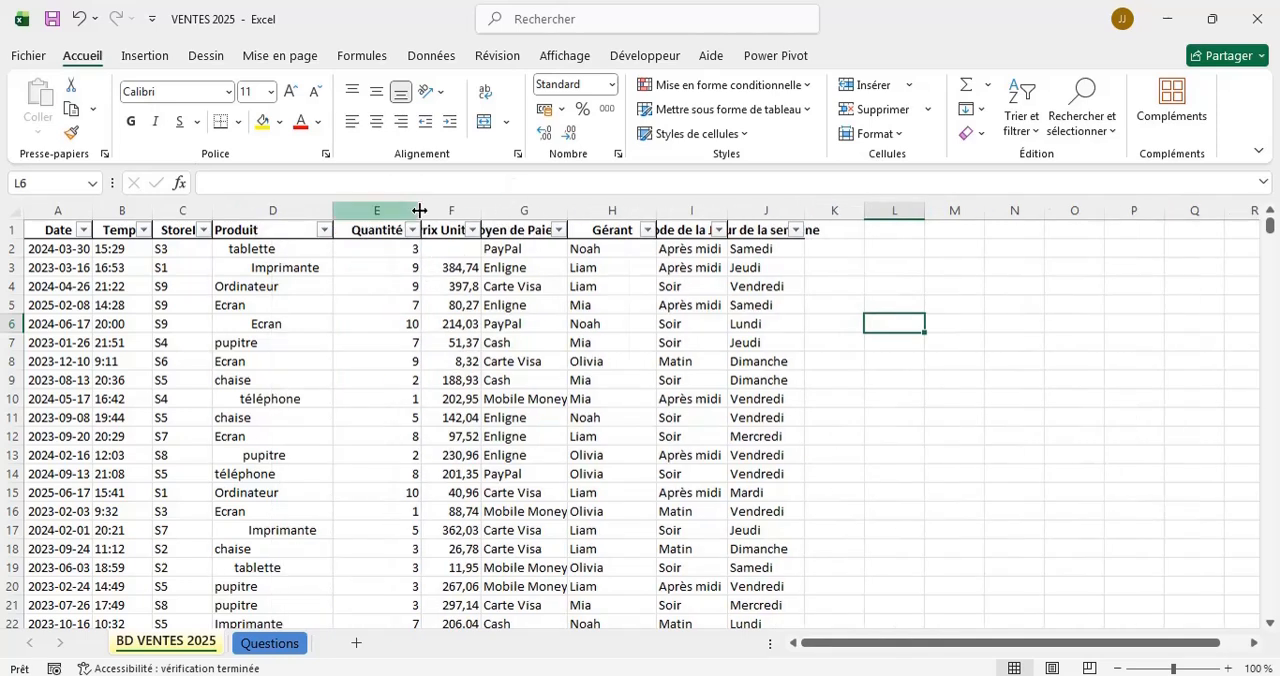
{"action": "double_click", "coordinate": [482, 208]}
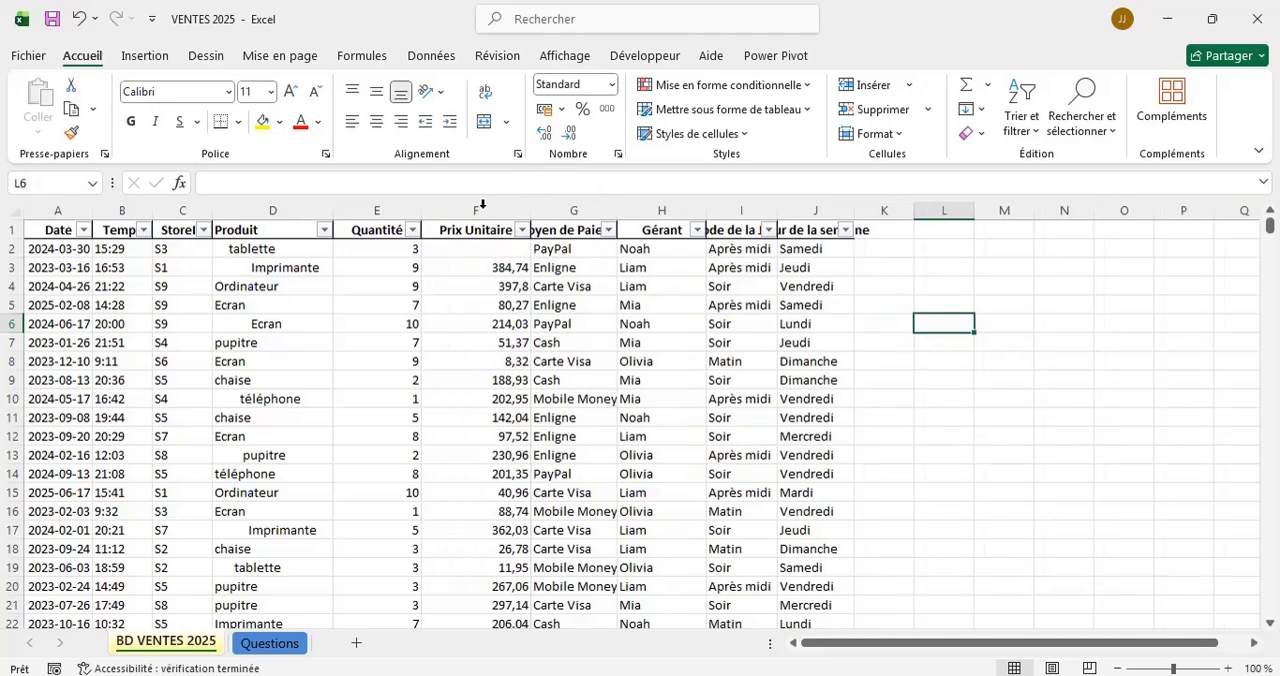
{"action": "double_click", "coordinate": [776, 208]}
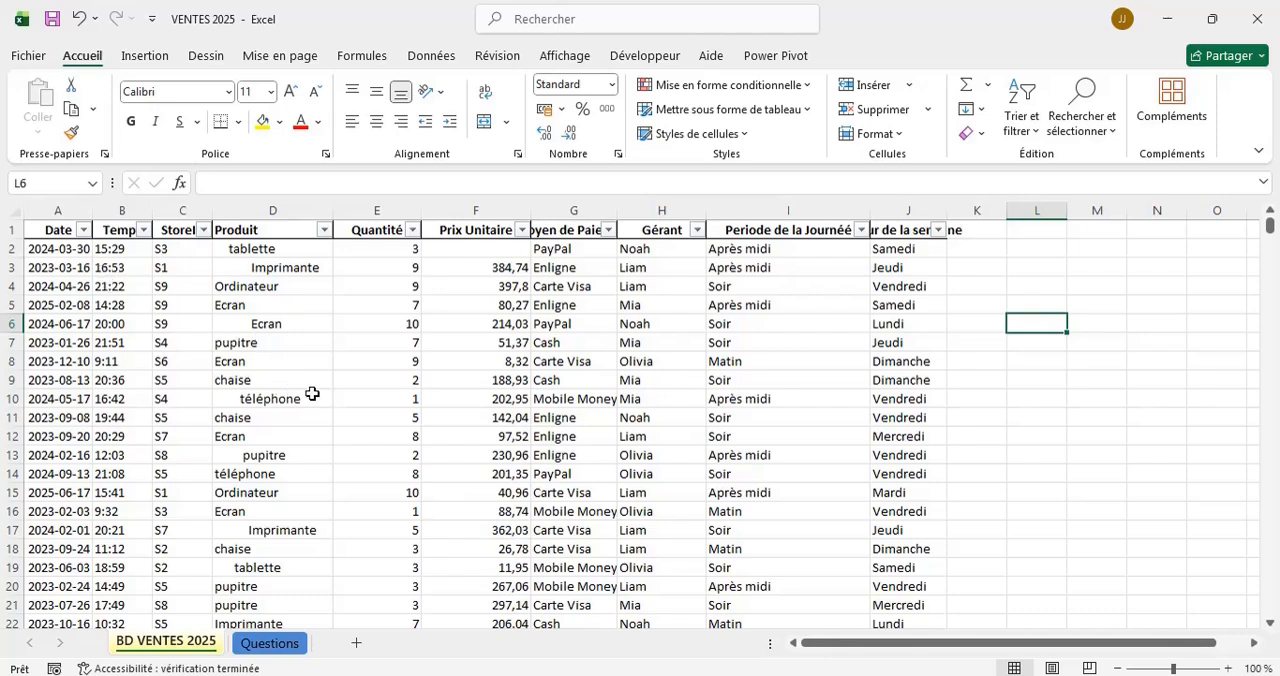
Try to create a table from the selected cell L6, and cancel it.
{"action": "key", "text": "ctrl+t"}
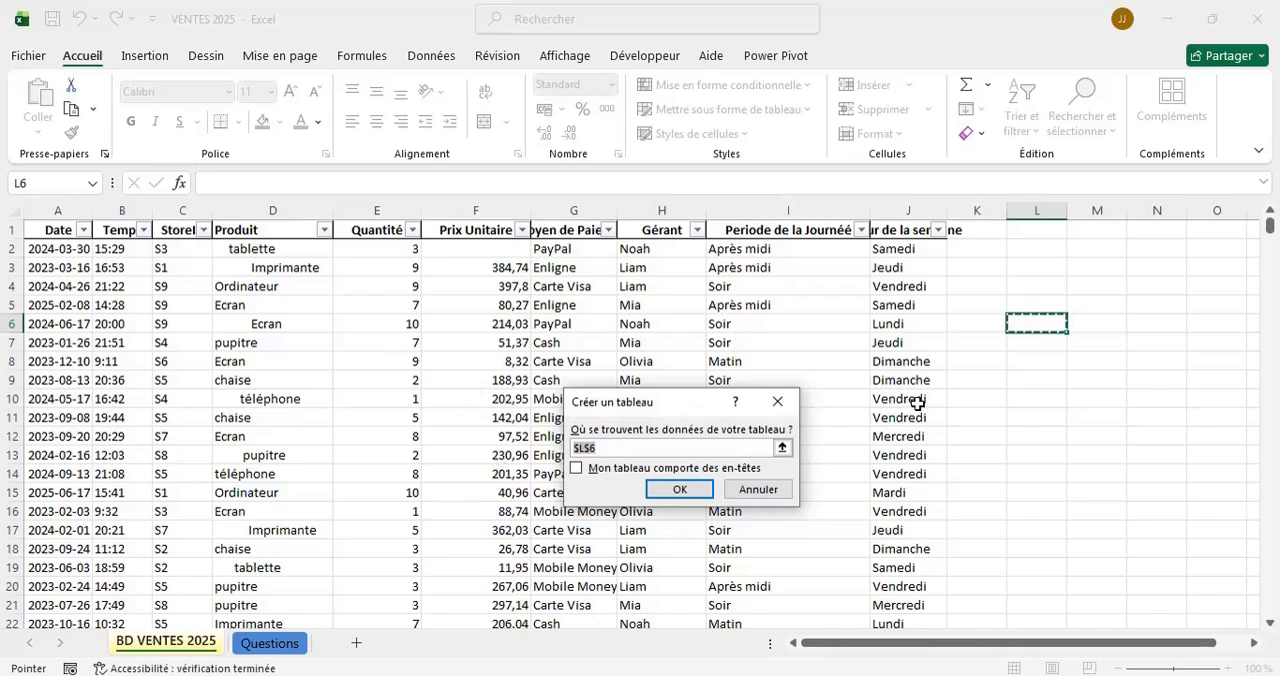
{"action": "left_click", "coordinate": [758, 489]}
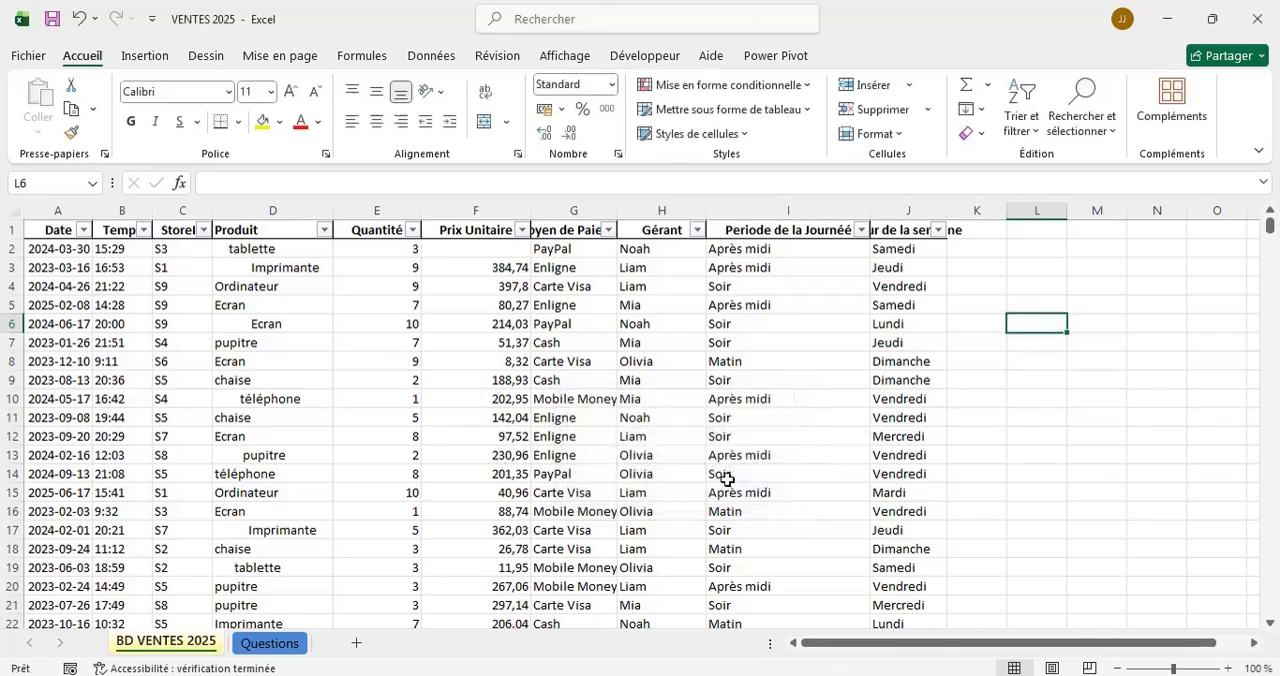
Convert the sales data range A1:J2022 on the BD VENTES 2025 sheet into a table with headers.
{"action": "left_click", "coordinate": [392, 353]}
{"action": "key", "text": "ctrl+l"}
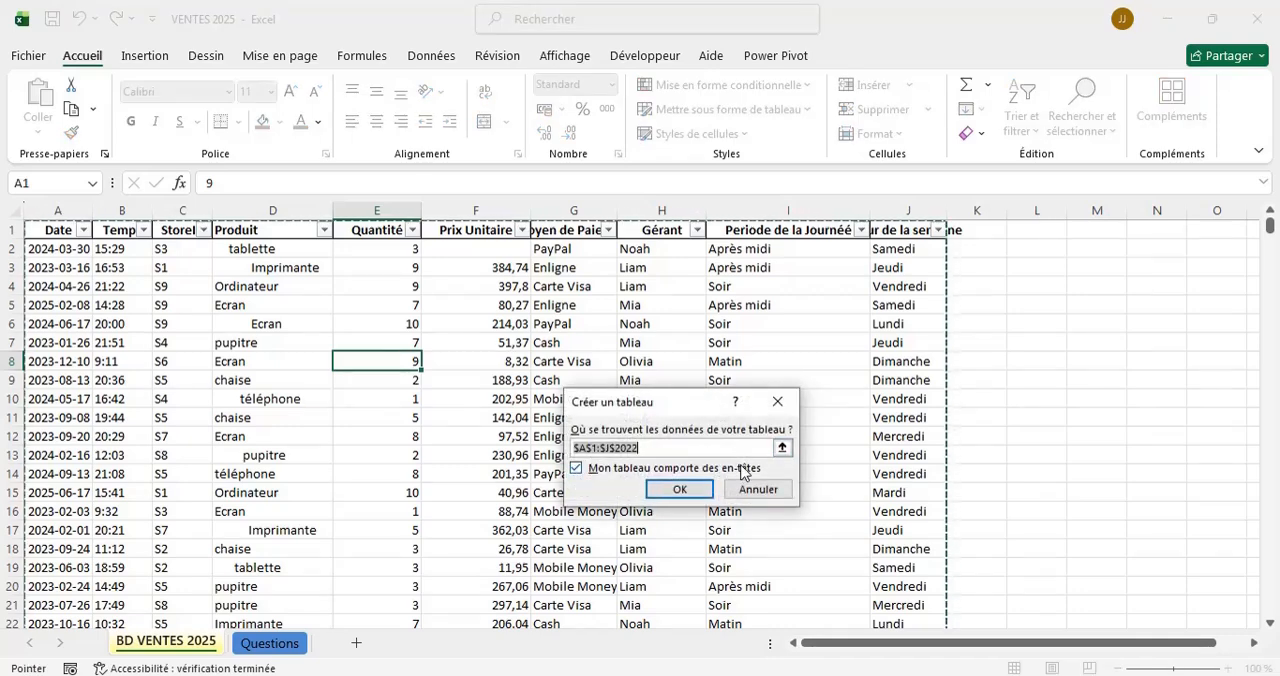
{"action": "left_click", "coordinate": [690, 491]}
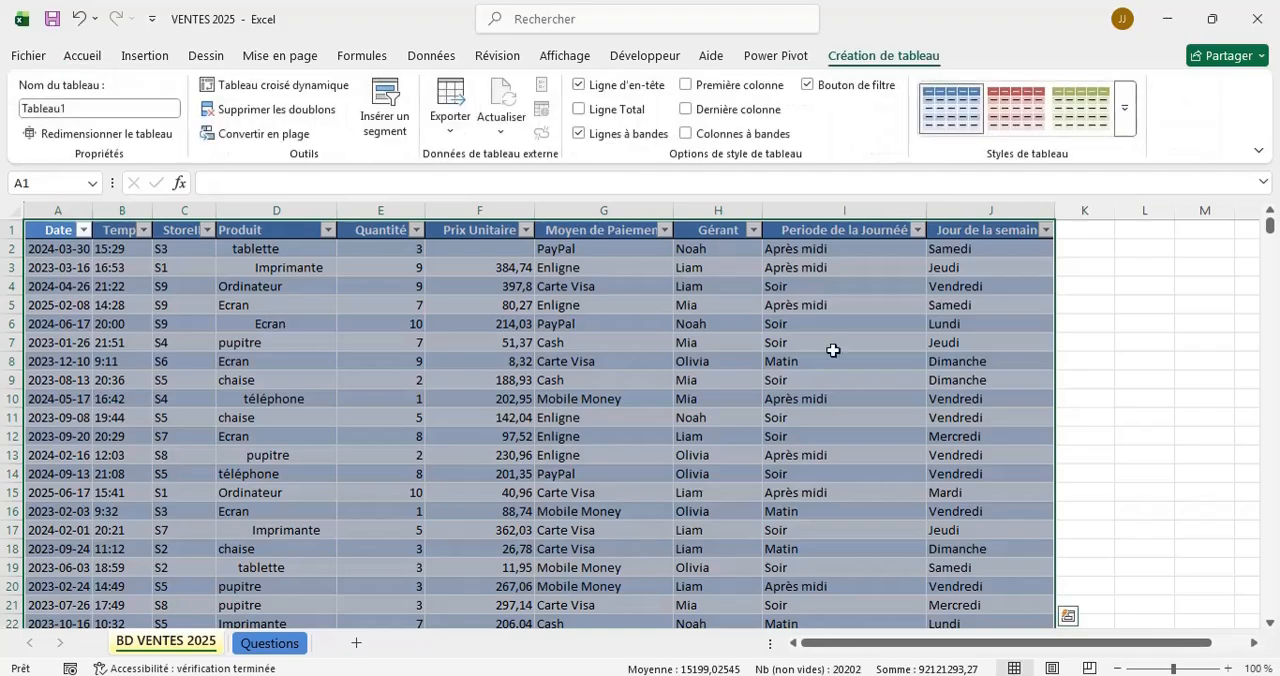
{"action": "left_click", "coordinate": [1099, 308]}
{"action": "scroll", "coordinate": [513, 373], "scroll_direction": "down", "scroll_amount": 6}
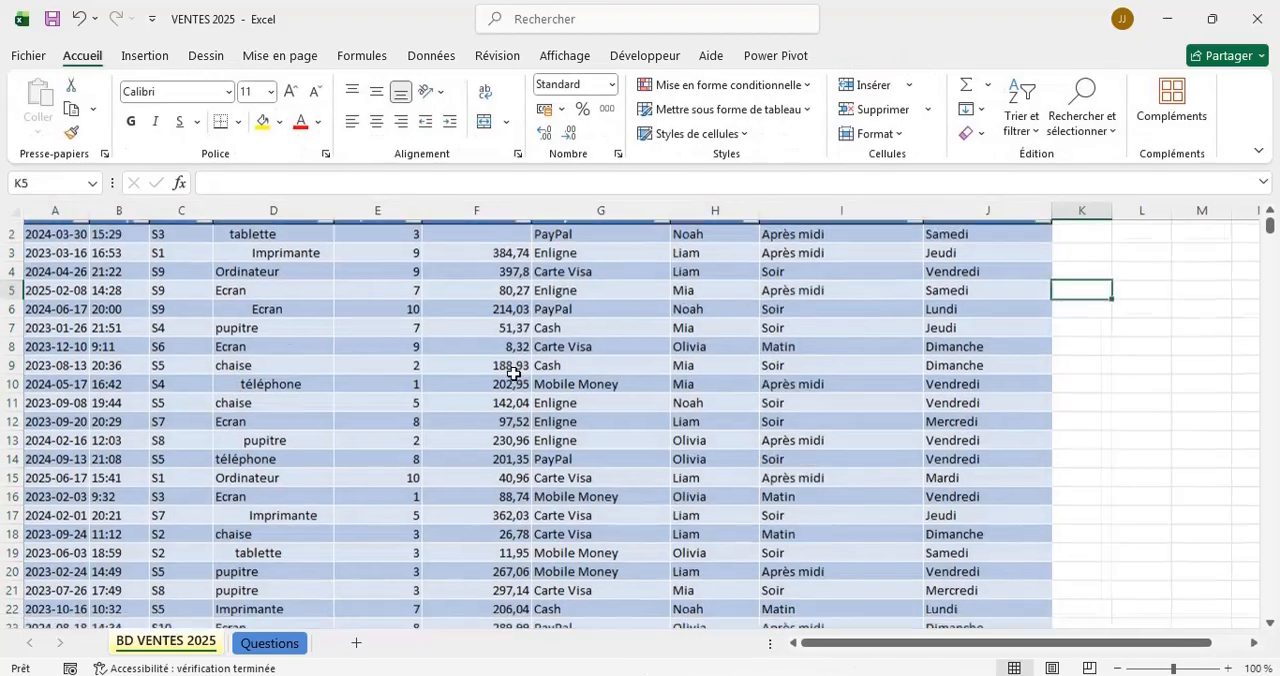
{"action": "scroll", "coordinate": [513, 373], "scroll_direction": "right", "scroll_amount": 1}
{"action": "scroll", "coordinate": [513, 373], "scroll_direction": "down", "scroll_amount": 7}
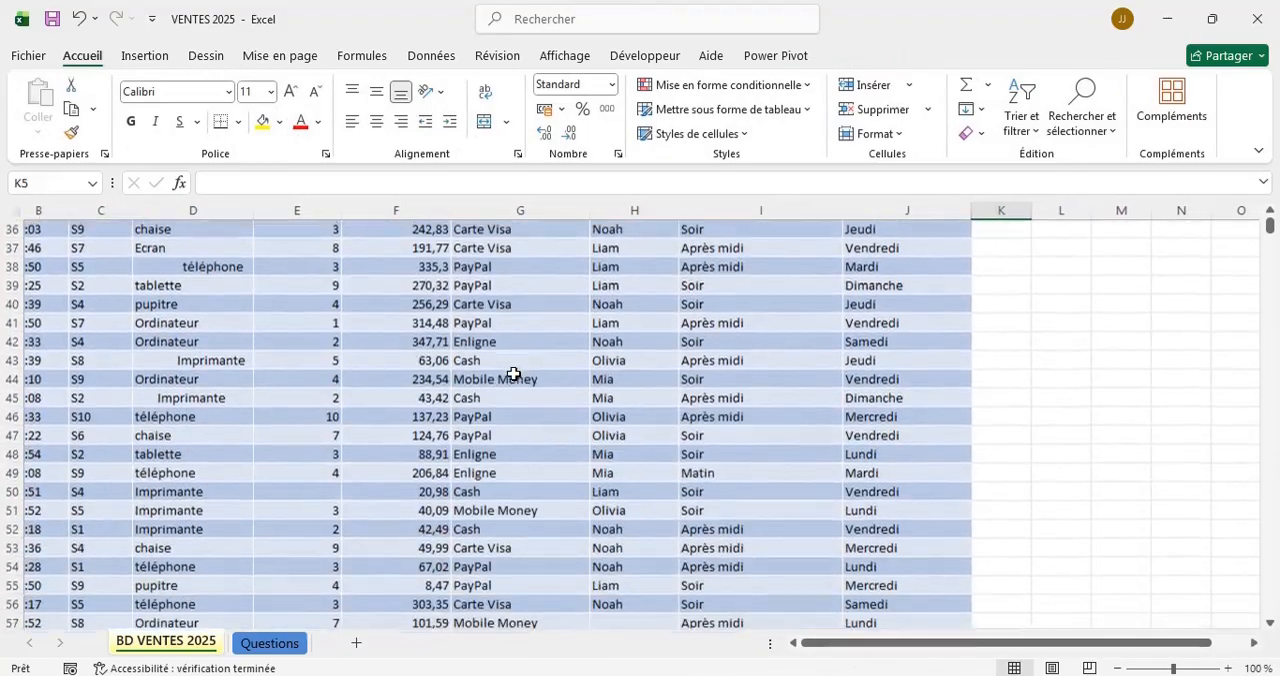
{"action": "scroll", "coordinate": [513, 373], "scroll_direction": "up", "scroll_amount": 13}
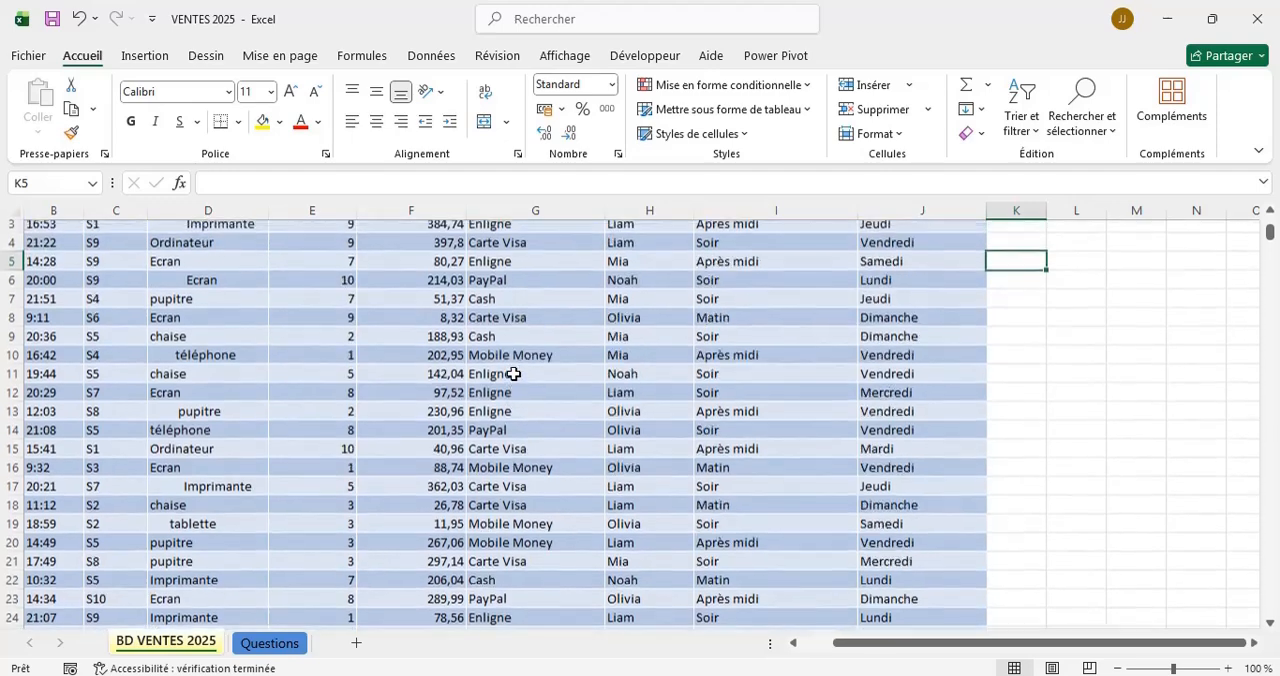
{"action": "scroll", "coordinate": [513, 373], "scroll_direction": "left", "scroll_amount": 1}
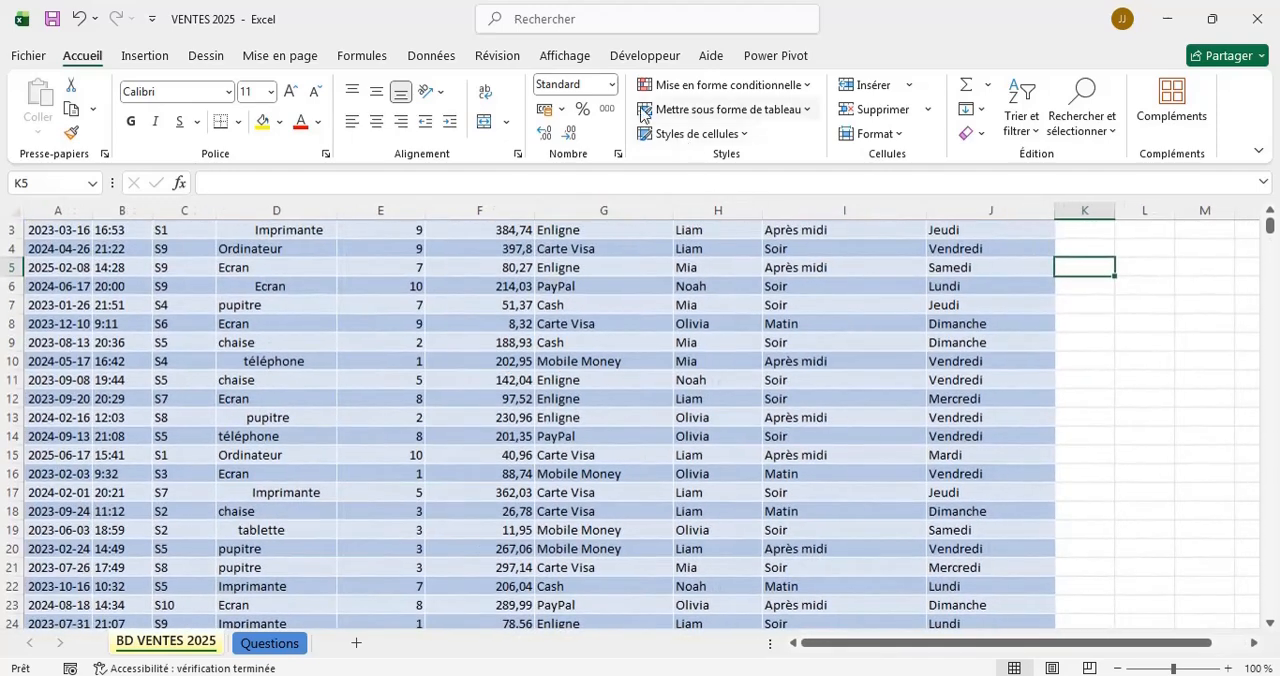
Apply the medium table style with a blue header and grey banded rows to the sales table.
{"action": "left_click", "coordinate": [737, 320]}
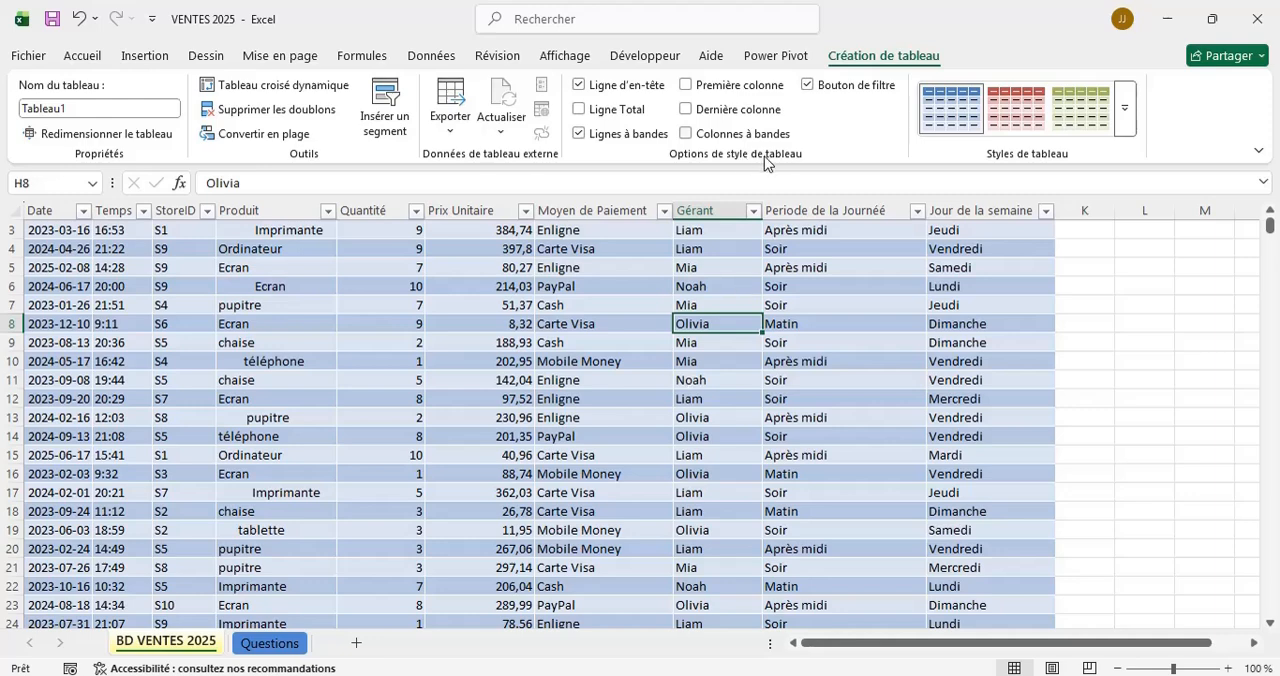
{"action": "scroll", "coordinate": [595, 342], "scroll_direction": "up", "scroll_amount": 1}
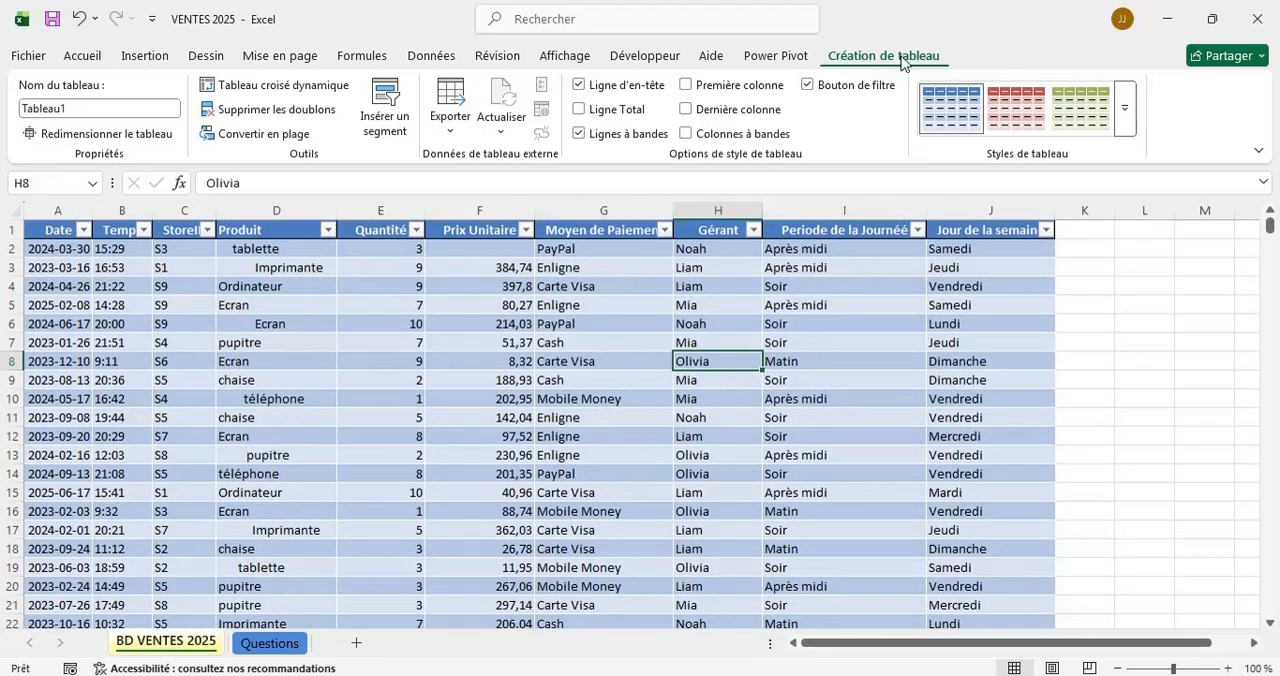
{"action": "left_click", "coordinate": [1125, 106]}
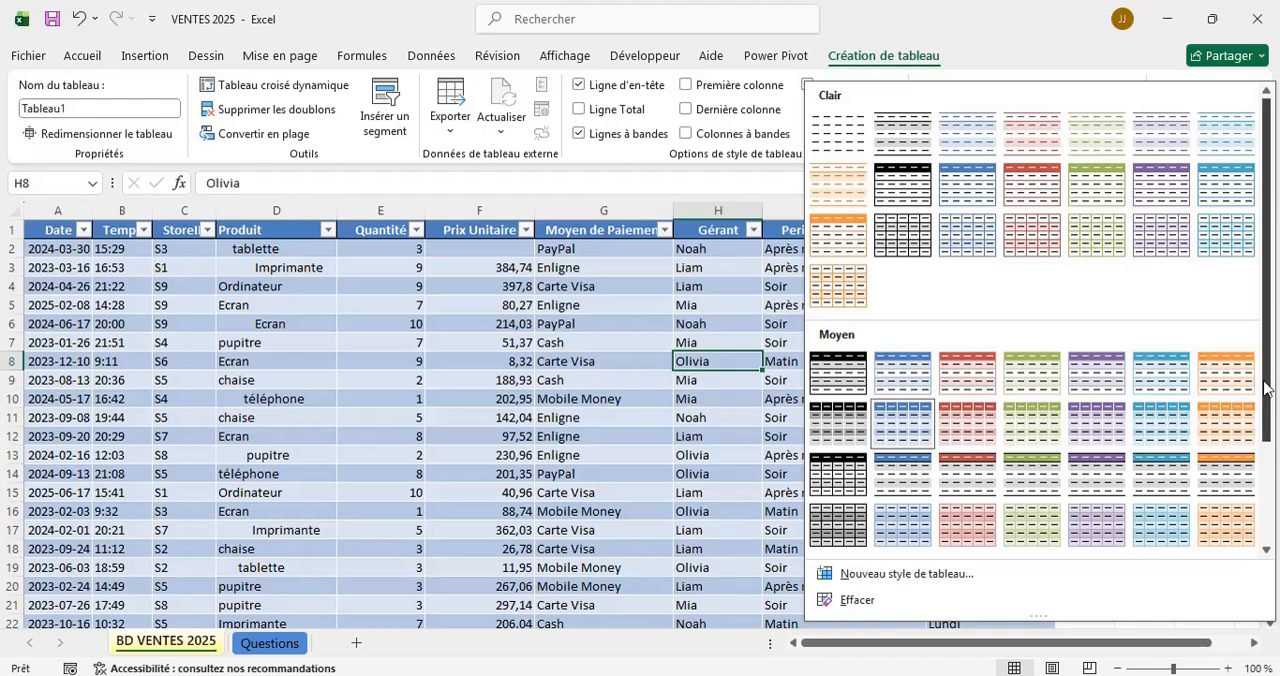
{"action": "left_click_drag", "start_coordinate": [1265, 387], "coordinate": [1265, 487]}
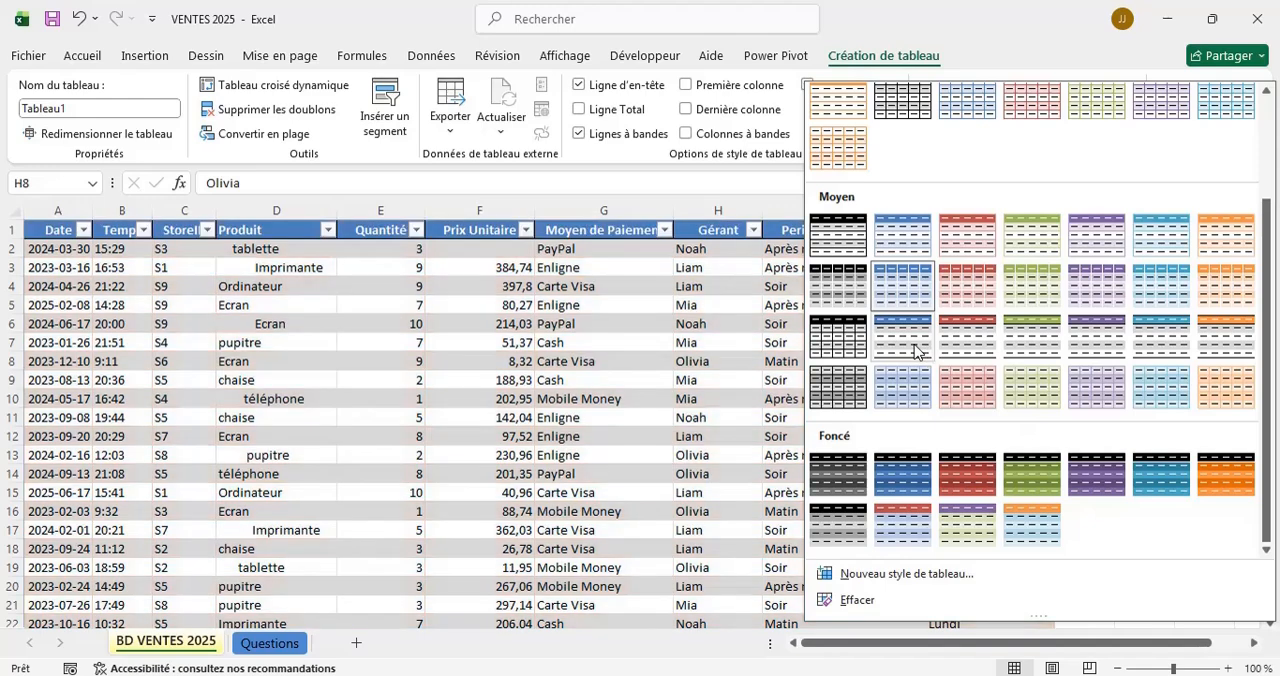
{"action": "left_click", "coordinate": [912, 350]}
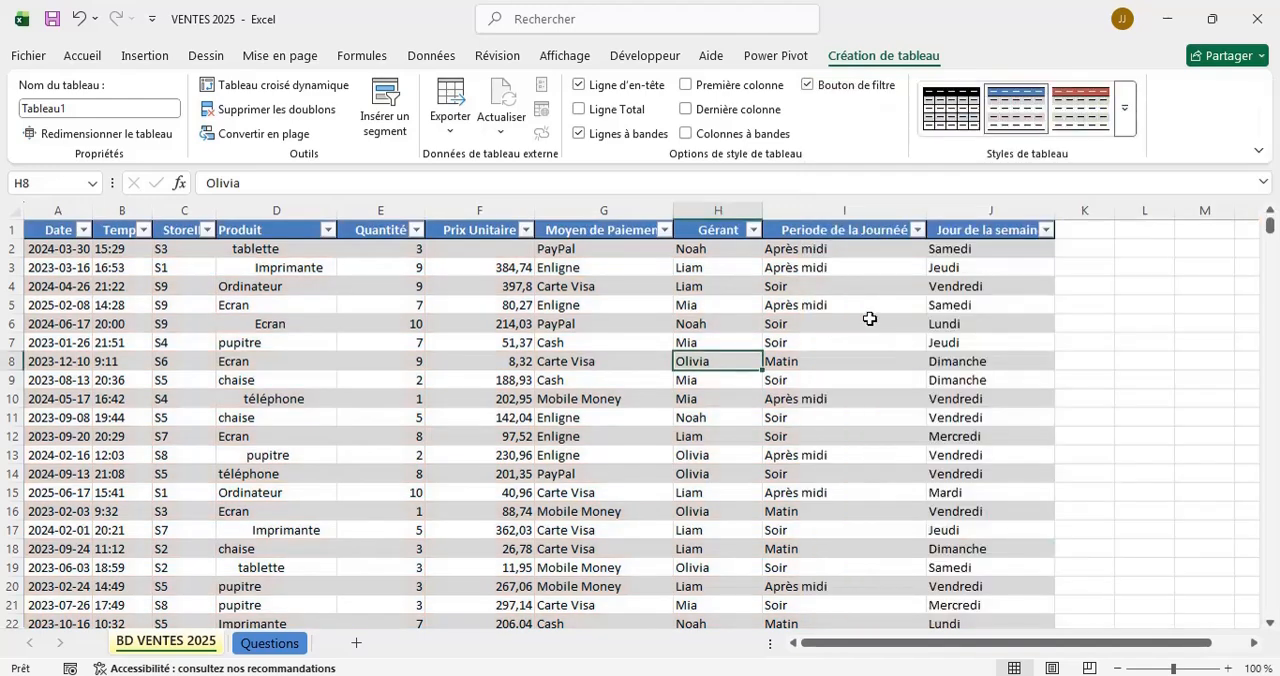
{"action": "left_click", "coordinate": [904, 345]}
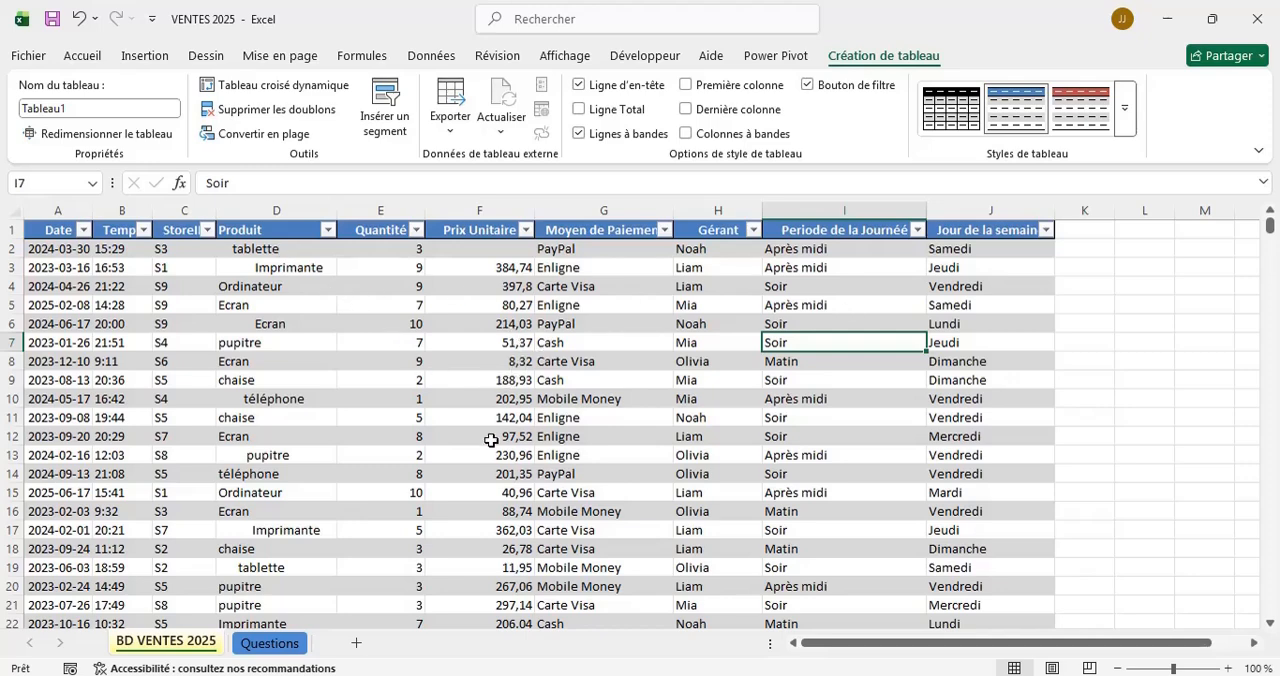
Set the sales table to the plain first style of the Clair group, without coloured header or banding.
{"action": "left_click", "coordinate": [1122, 118]}
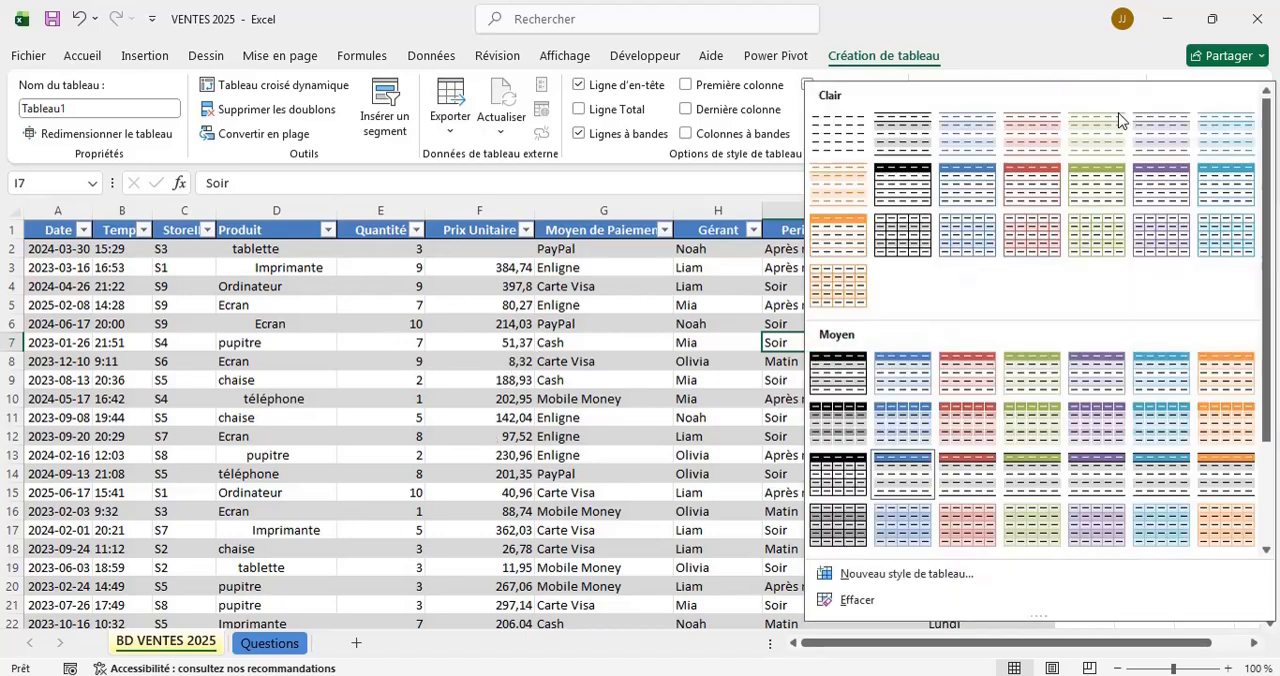
{"action": "left_click", "coordinate": [843, 150]}
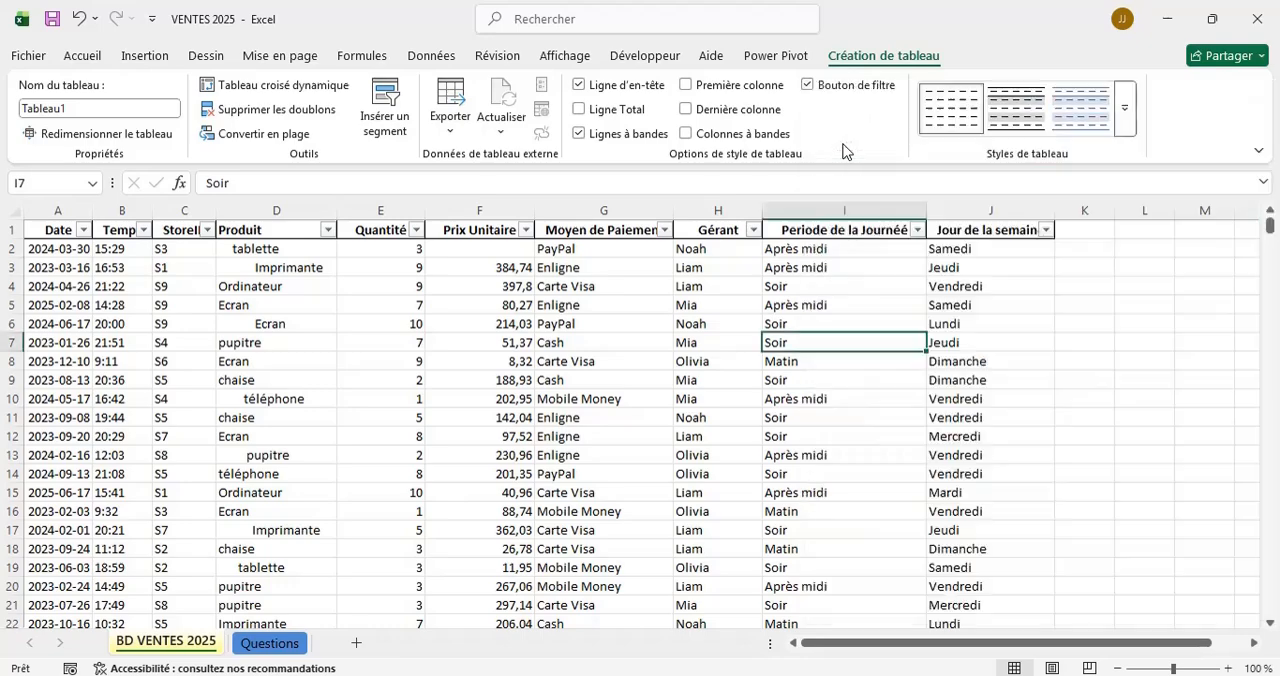
{"action": "left_click", "coordinate": [389, 341]}
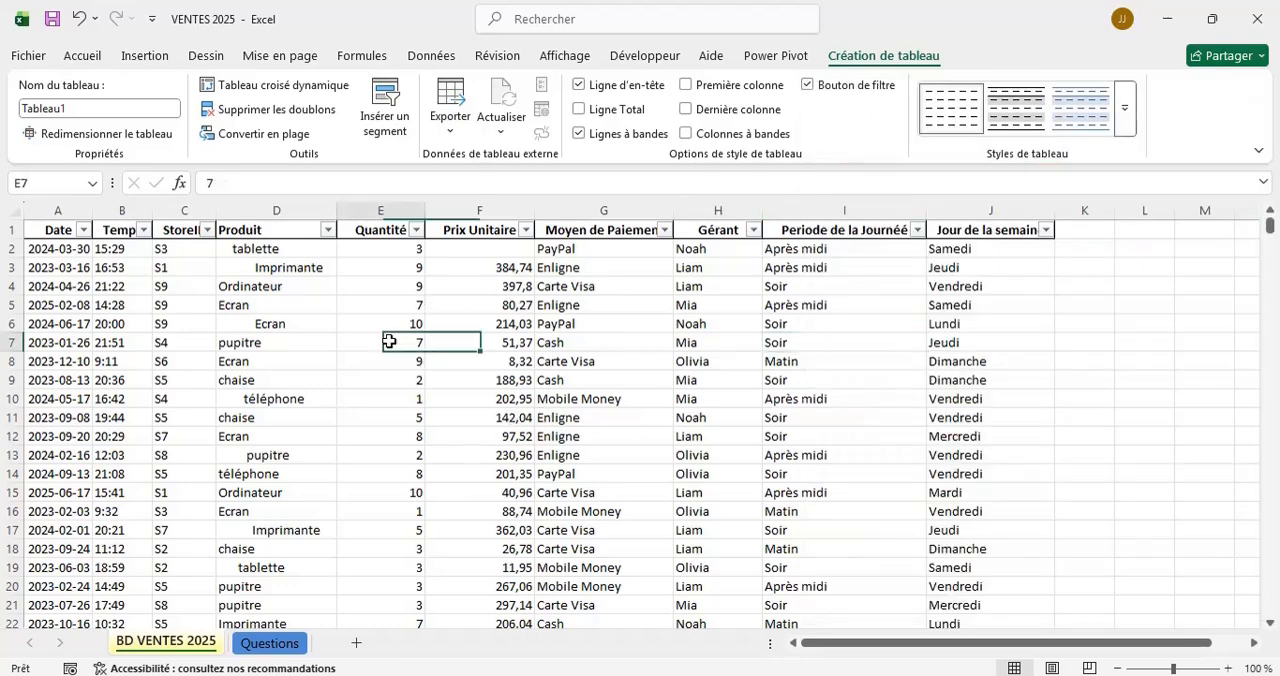
{"action": "scroll", "coordinate": [621, 394], "scroll_direction": "down", "scroll_amount": 10}
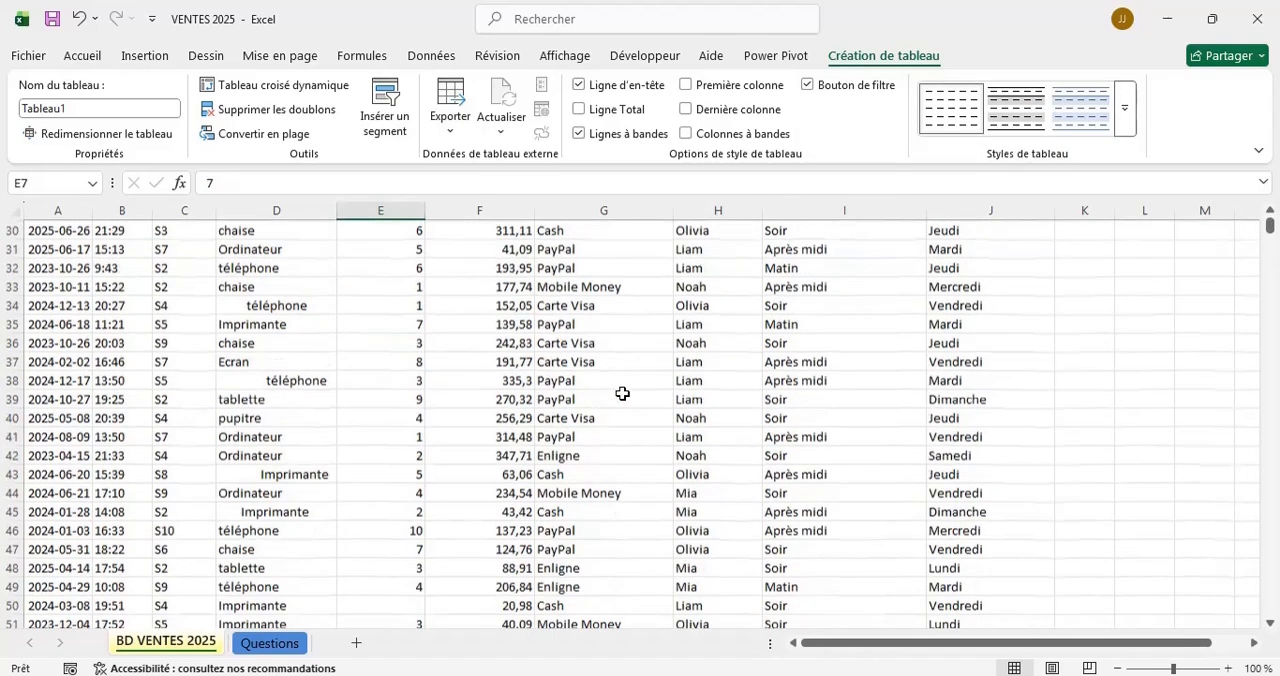
{"action": "scroll", "coordinate": [621, 394], "scroll_direction": "up", "scroll_amount": 10}
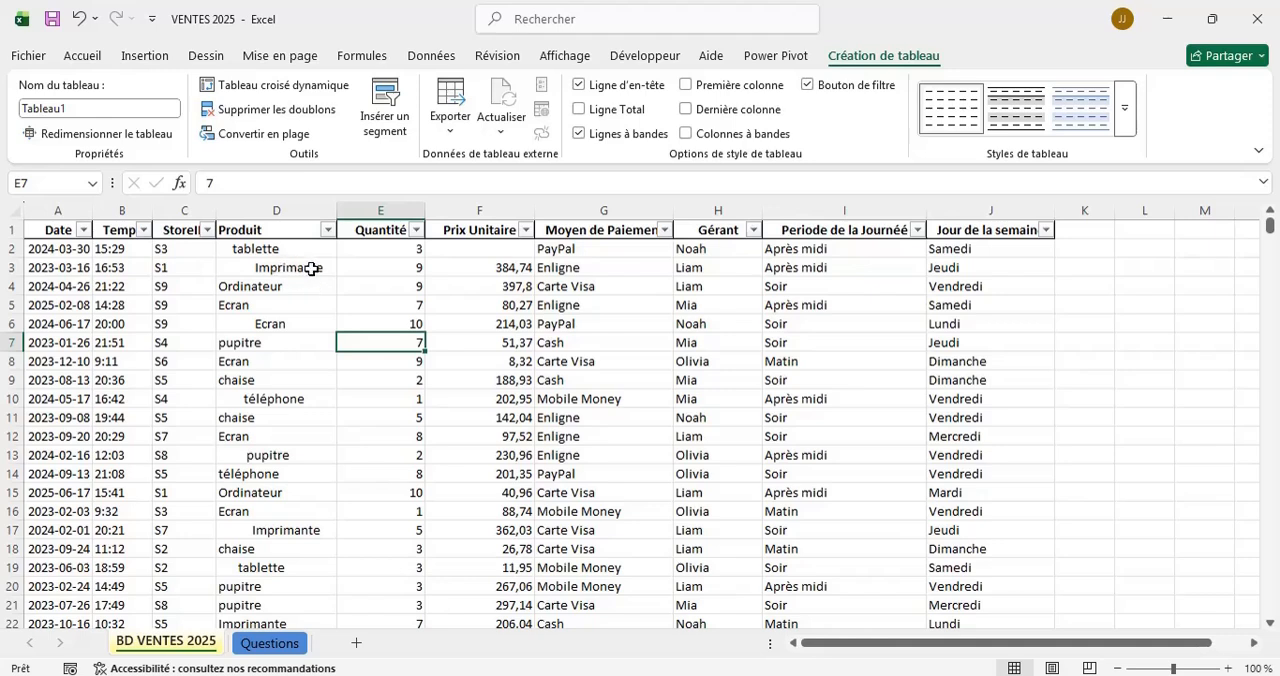
Examine the sales table for empty cells and for leading spaces in the Produit column.
{"action": "left_click", "coordinate": [501, 243]}
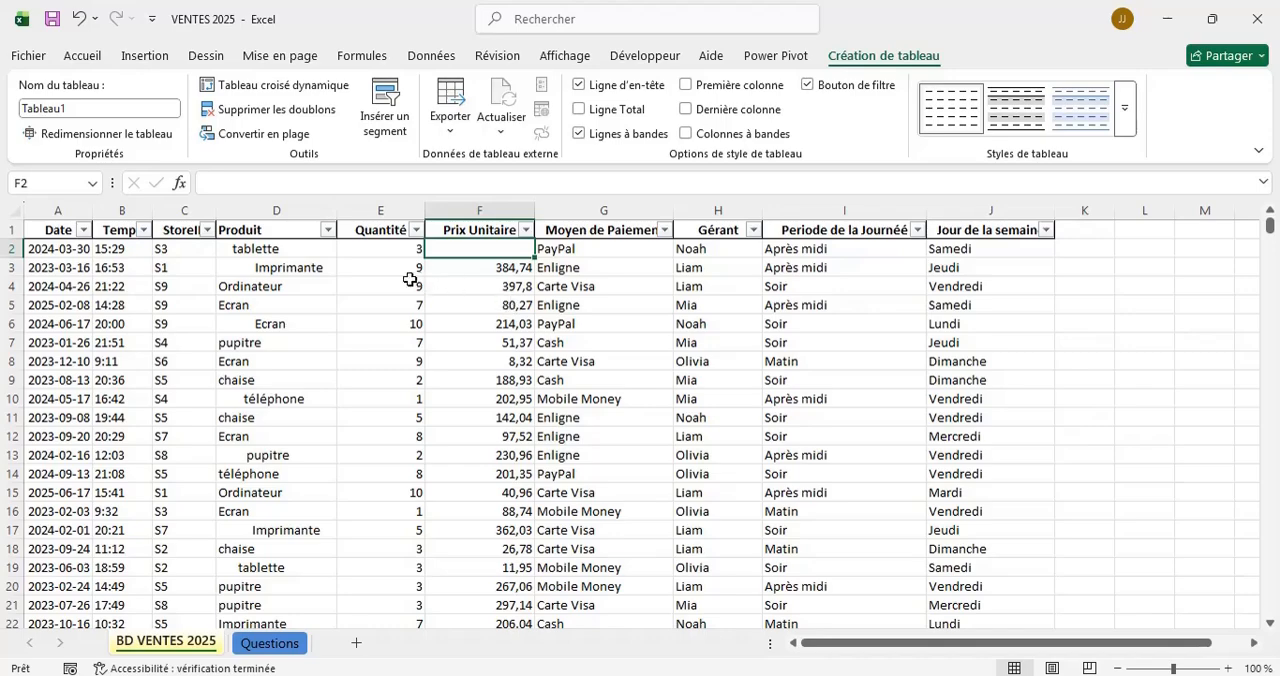
{"action": "scroll", "coordinate": [371, 400], "scroll_direction": "down", "scroll_amount": 4}
{"action": "scroll", "coordinate": [371, 400], "scroll_direction": "down", "scroll_amount": 13}
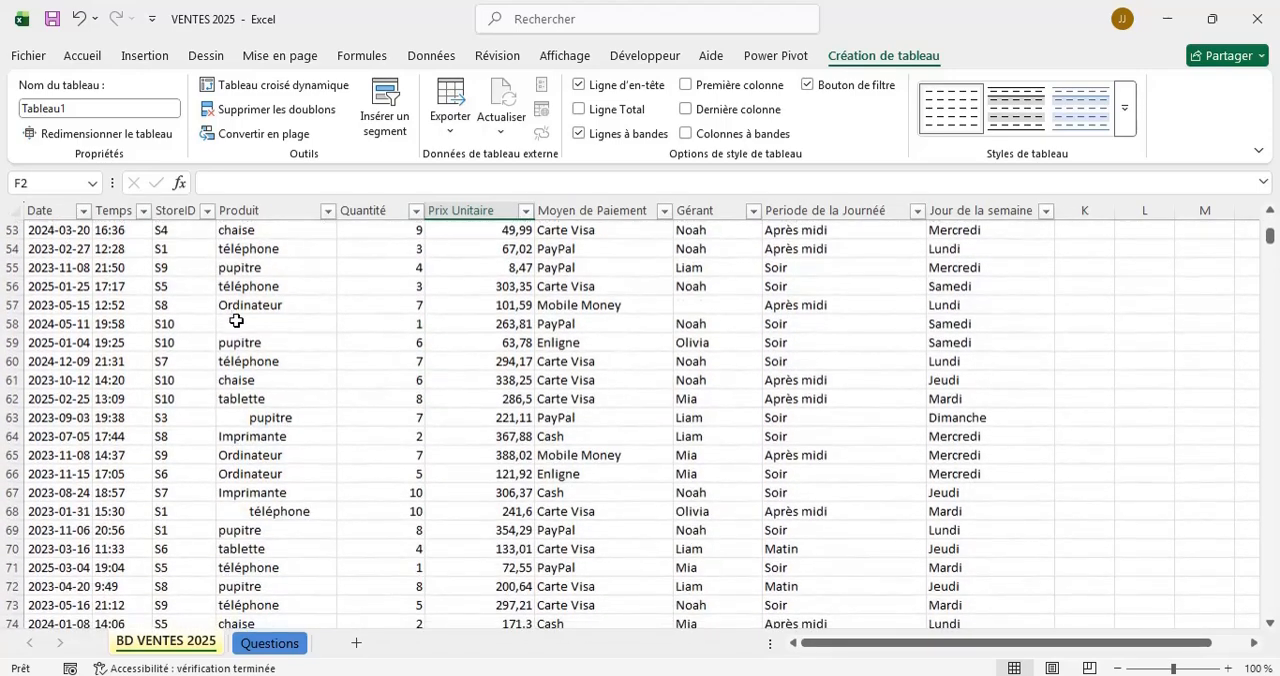
{"action": "left_click", "coordinate": [236, 321]}
{"action": "scroll", "coordinate": [316, 451], "scroll_direction": "down", "scroll_amount": 2}
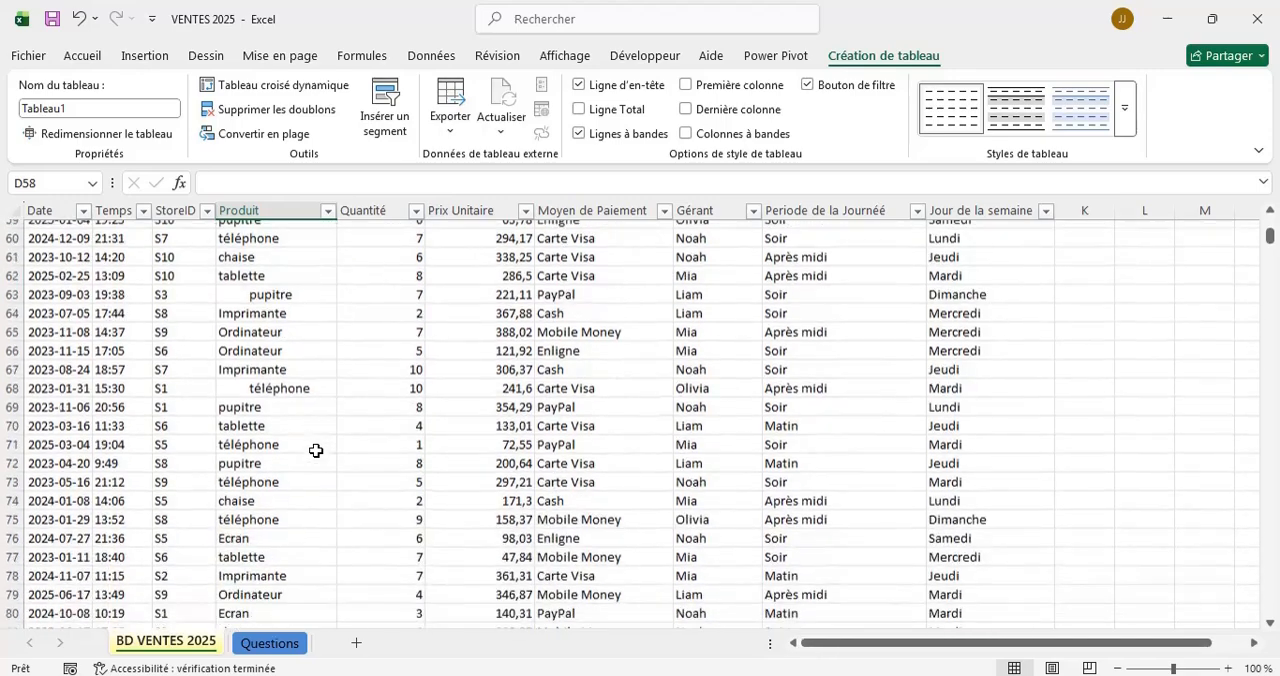
{"action": "scroll", "coordinate": [316, 451], "scroll_direction": "down", "scroll_amount": 2}
{"action": "scroll", "coordinate": [316, 451], "scroll_direction": "up", "scroll_amount": 5}
{"action": "scroll", "coordinate": [316, 451], "scroll_direction": "down", "scroll_amount": 1}
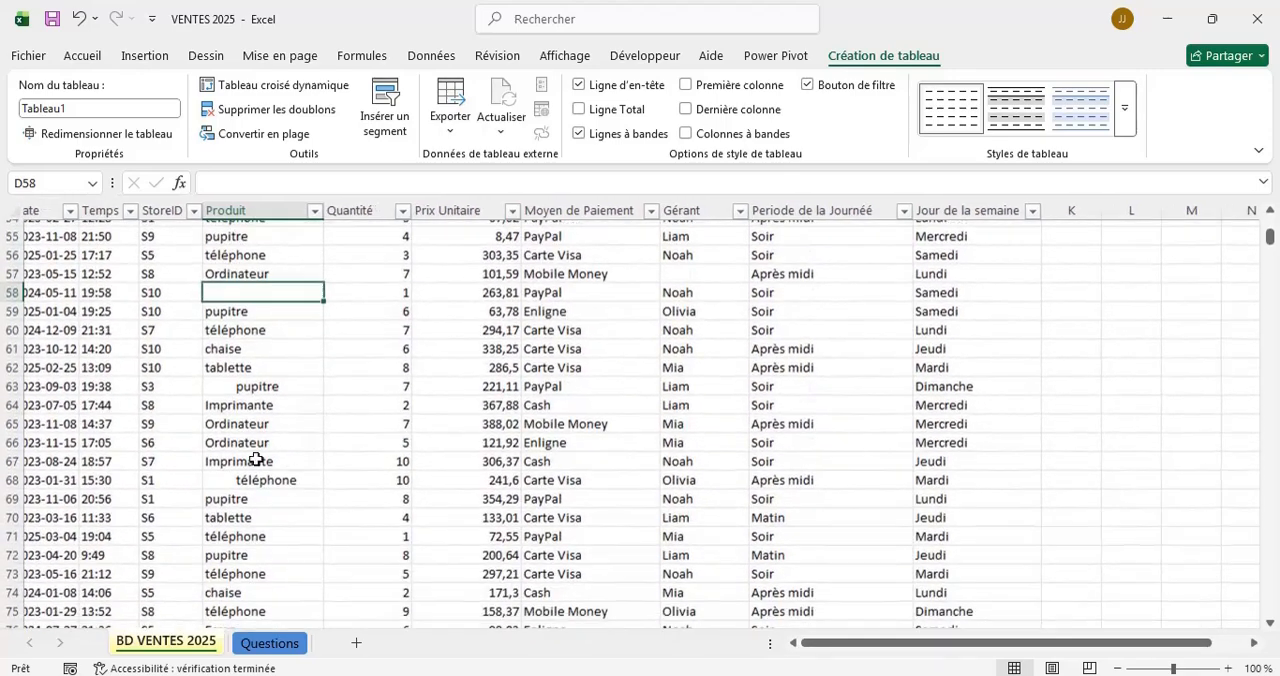
{"action": "left_click", "coordinate": [244, 382]}
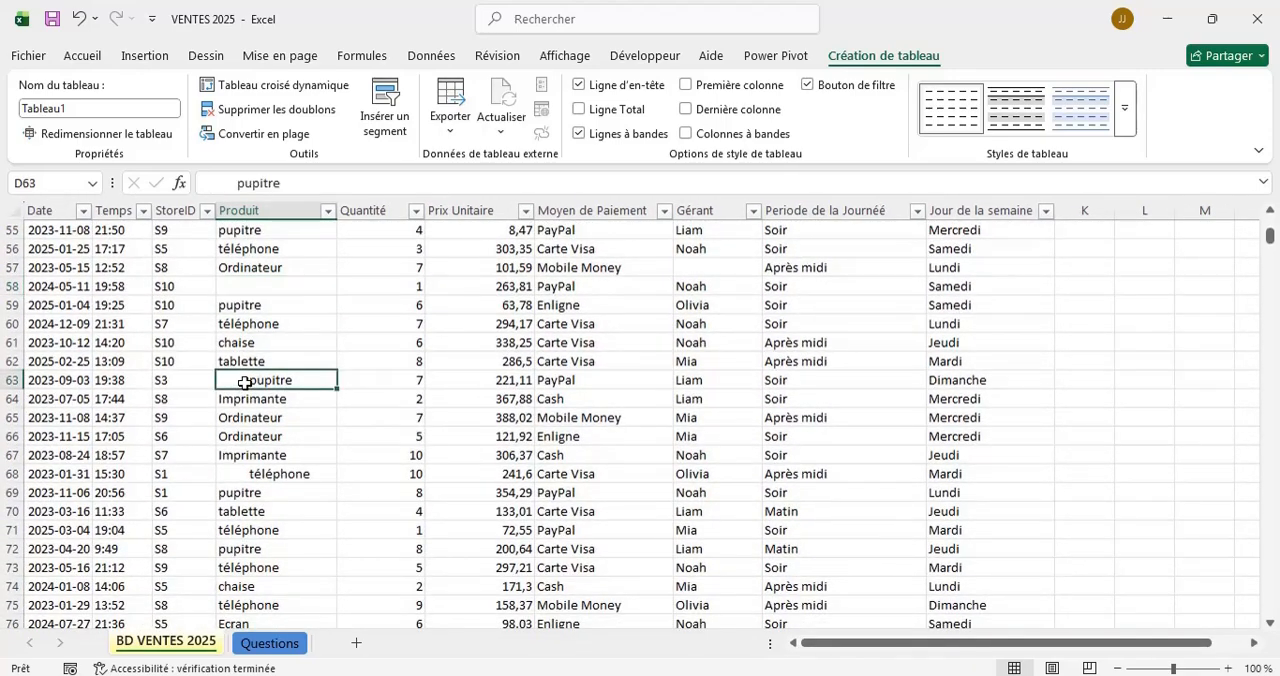
{"action": "scroll", "coordinate": [379, 440], "scroll_direction": "up", "scroll_amount": 14}
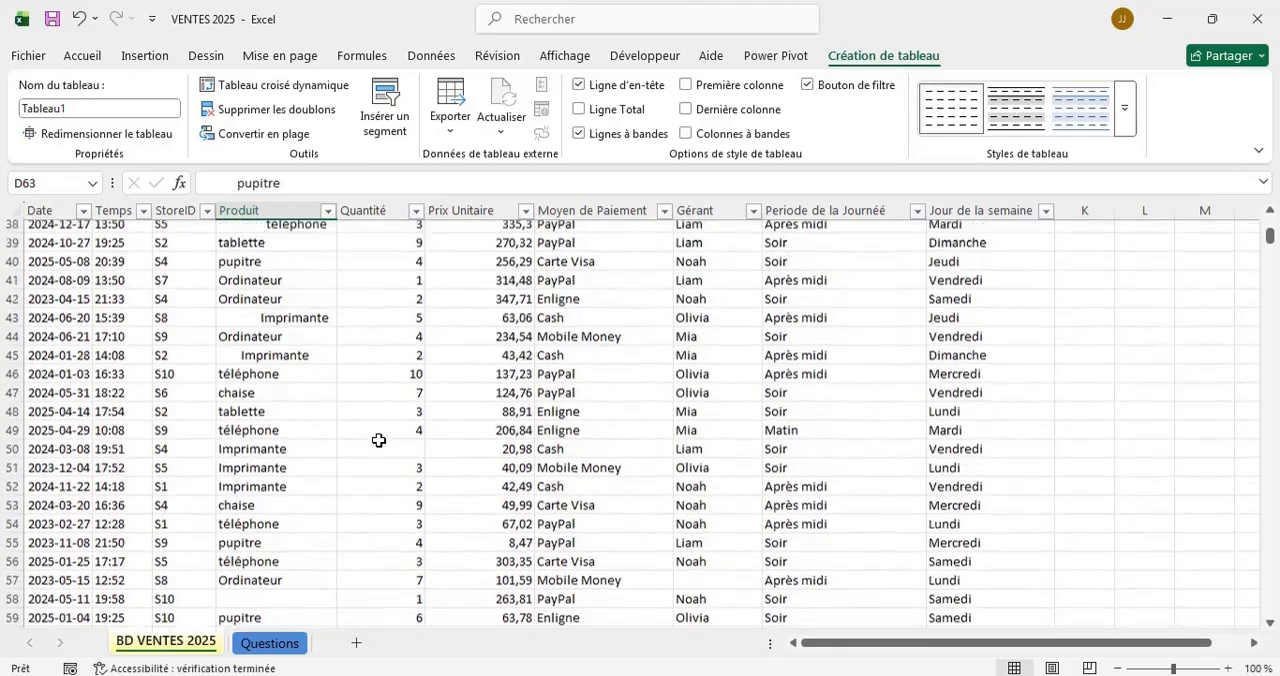
{"action": "scroll", "coordinate": [379, 440], "scroll_direction": "up", "scroll_amount": 4}
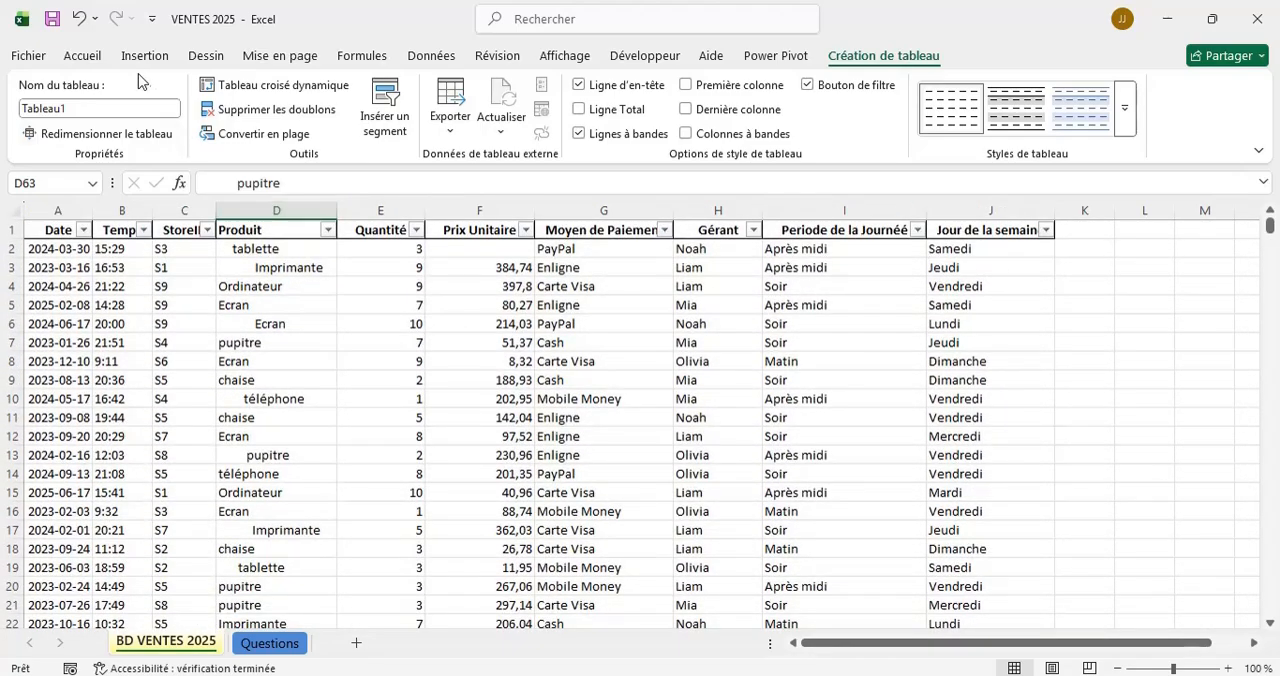
Try centring the Produit column and return it to left alignment.
{"action": "left_click", "coordinate": [82, 56]}
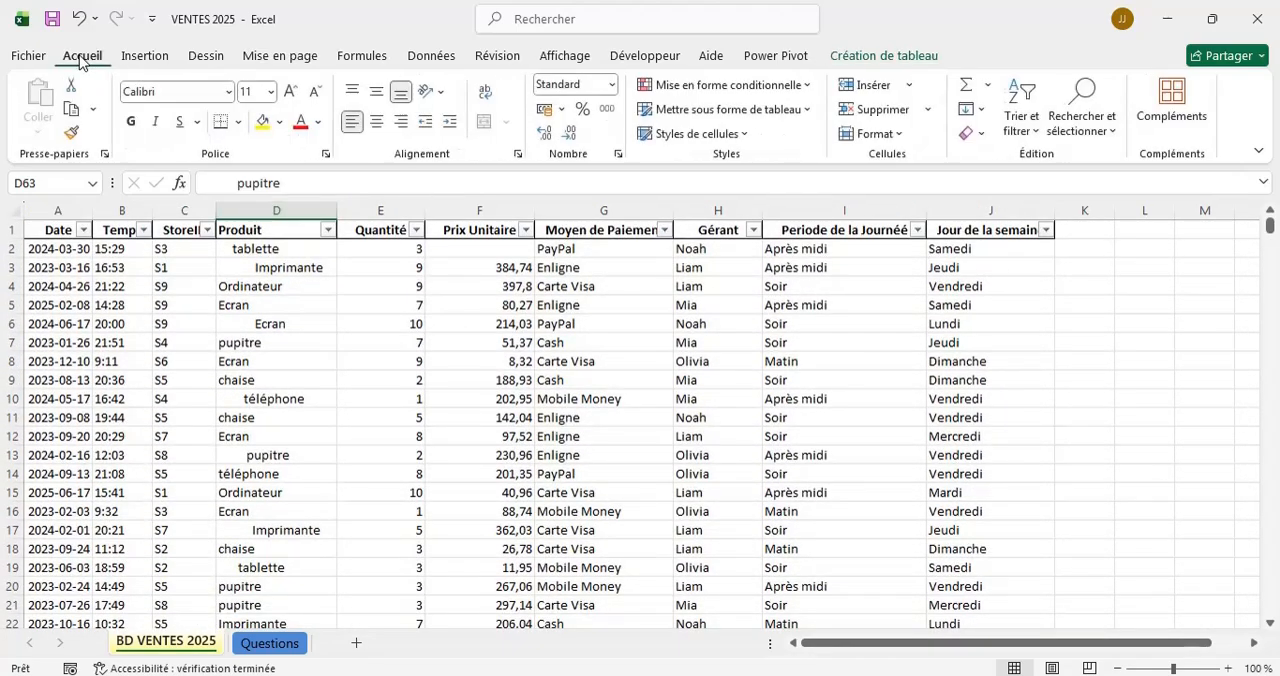
{"action": "left_click", "coordinate": [267, 203]}
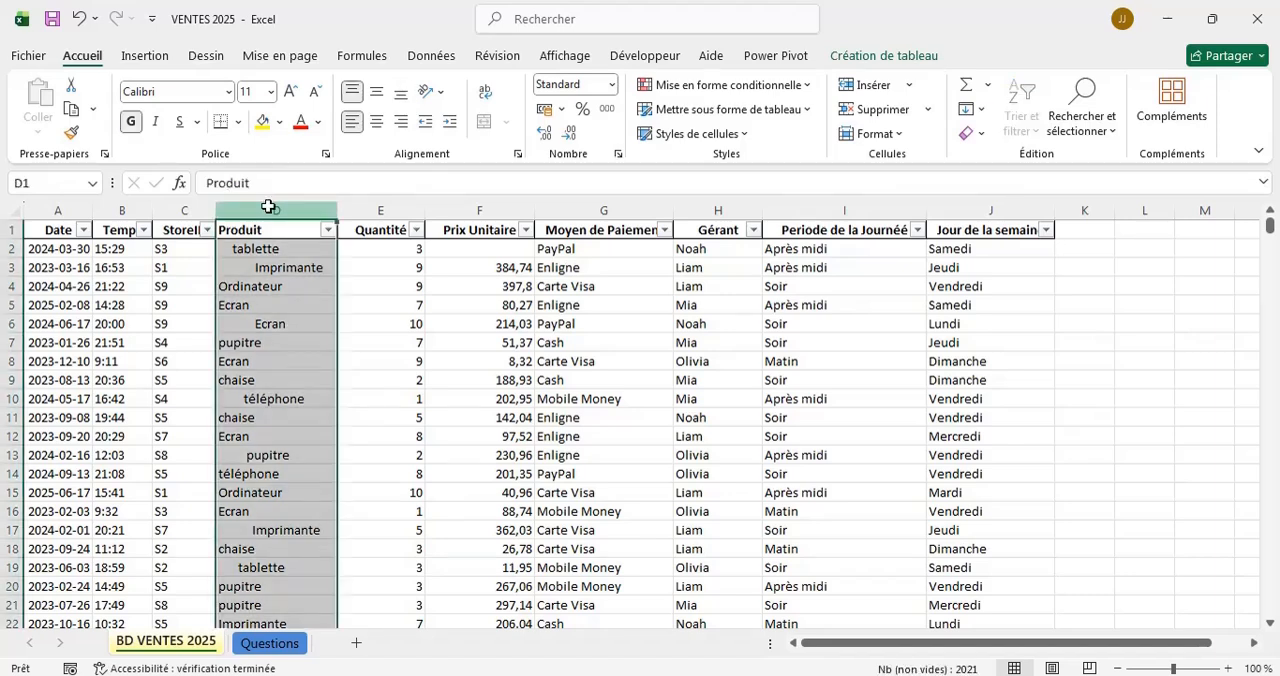
{"action": "left_click", "coordinate": [376, 121]}
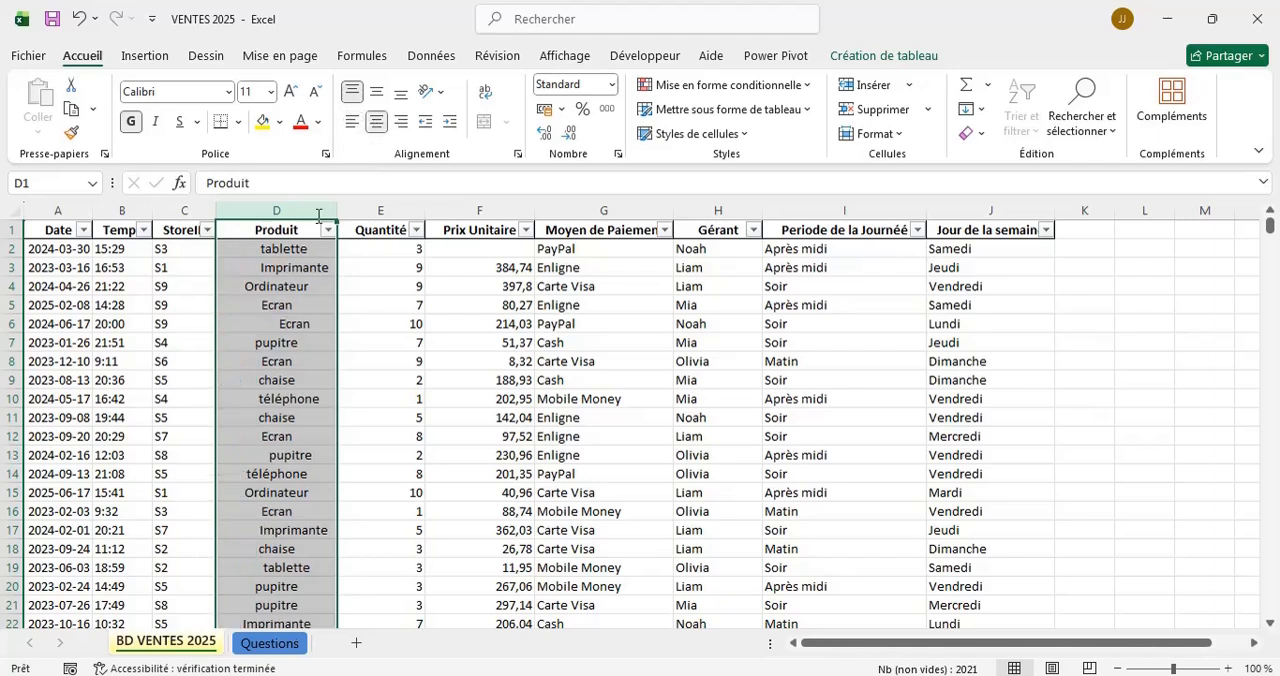
{"action": "left_click", "coordinate": [278, 326]}
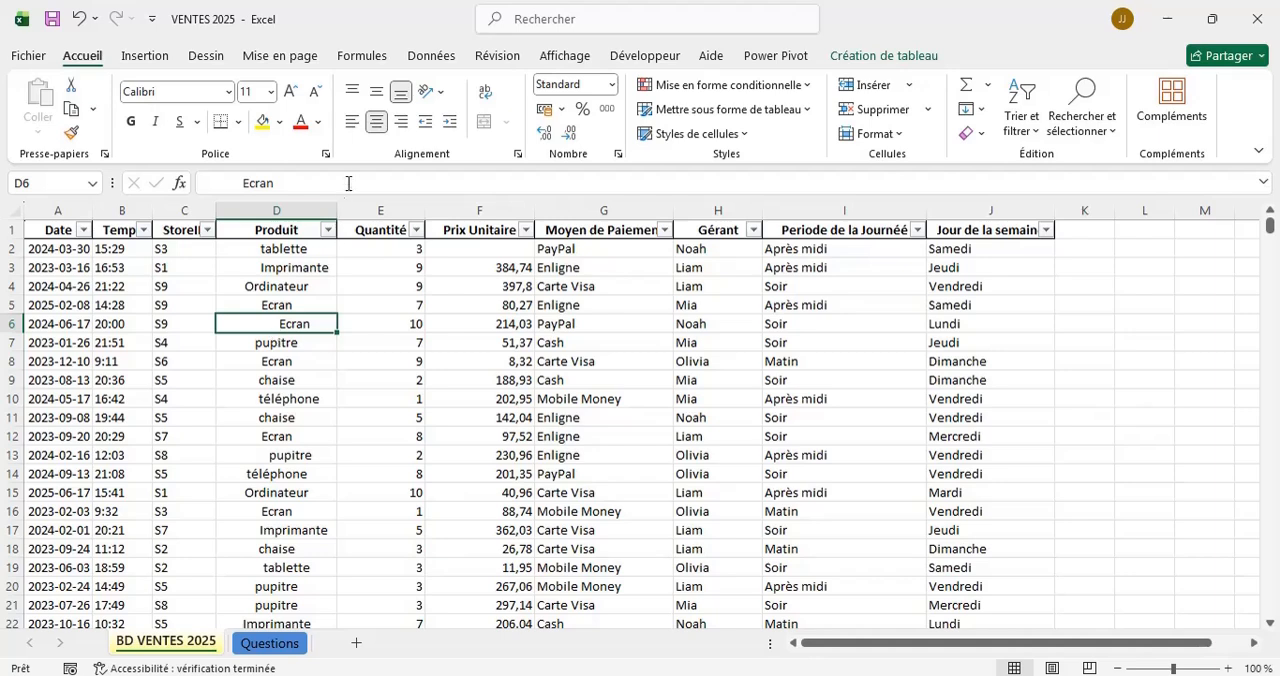
{"action": "left_click", "coordinate": [281, 210]}
{"action": "left_click", "coordinate": [351, 123]}
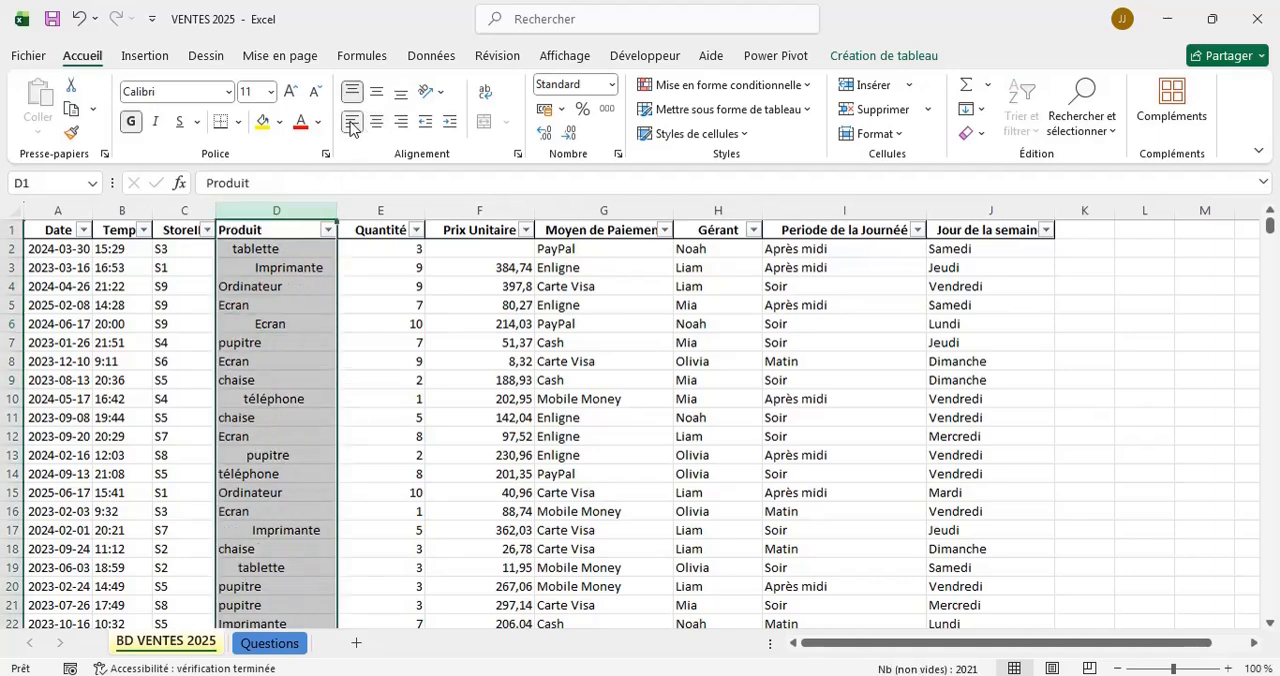
{"action": "left_click", "coordinate": [238, 324]}
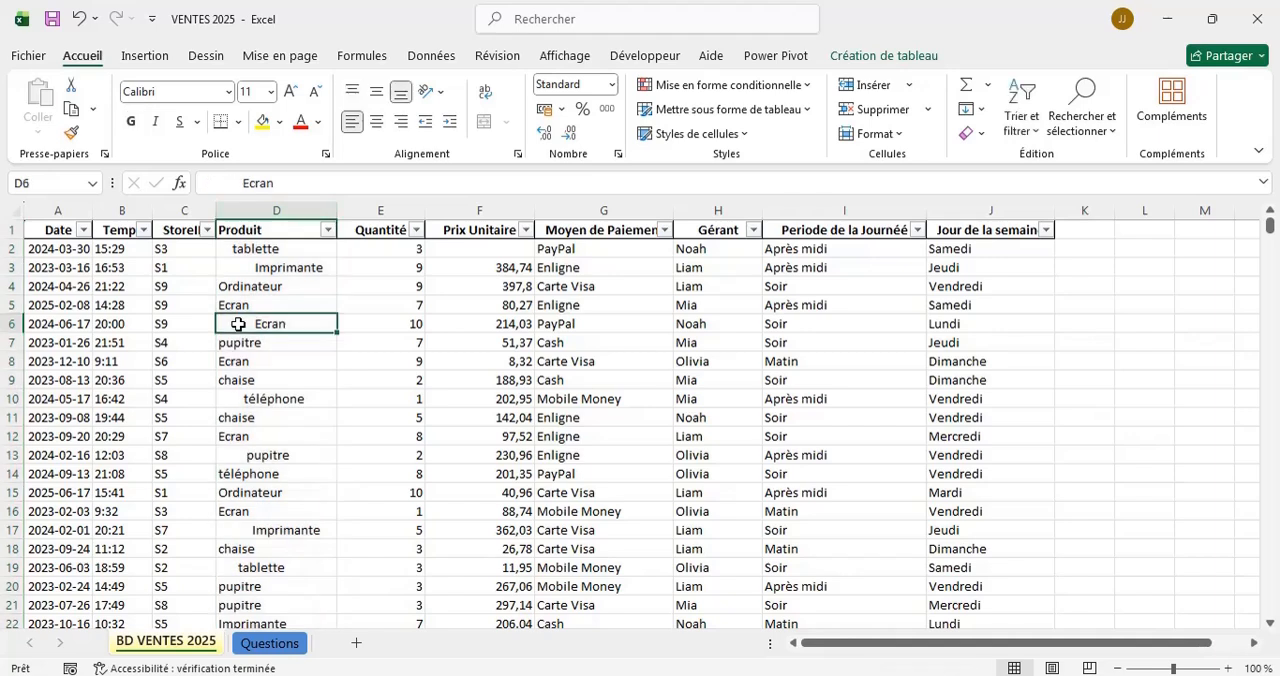
{"action": "left_click", "coordinate": [245, 248]}
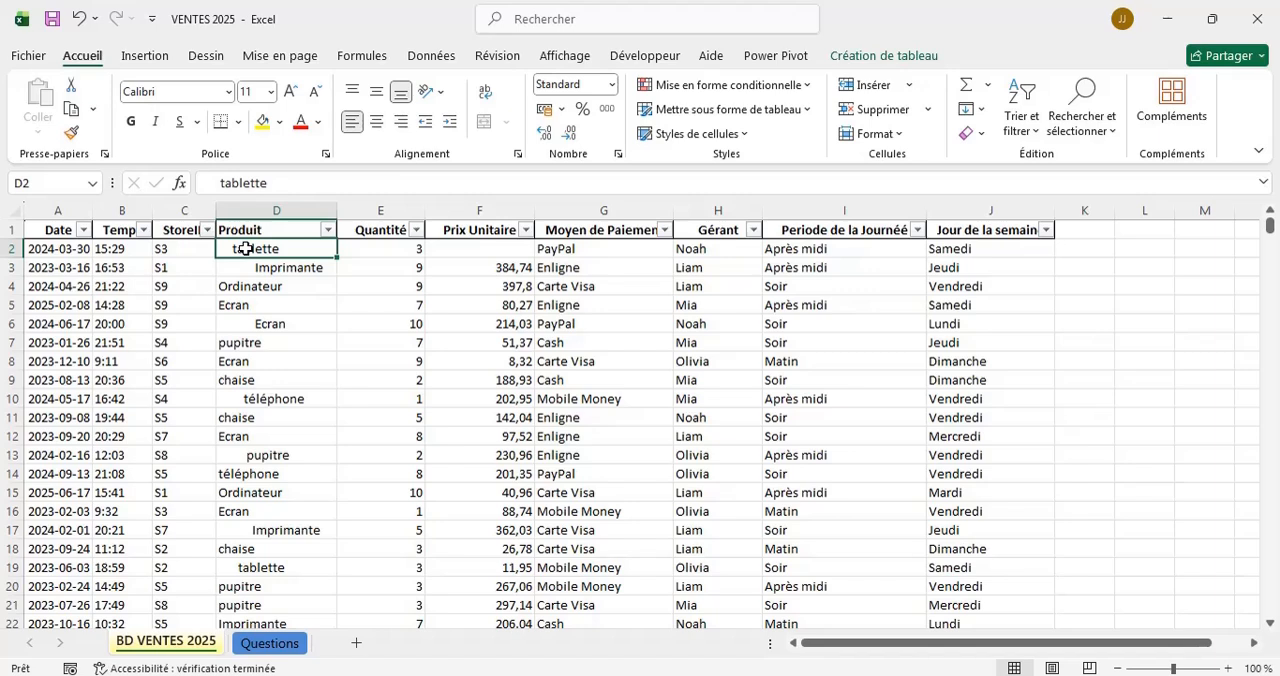
{"action": "scroll", "coordinate": [950, 290], "scroll_direction": "right", "scroll_amount": 1}
{"action": "left_click", "coordinate": [1019, 241]}
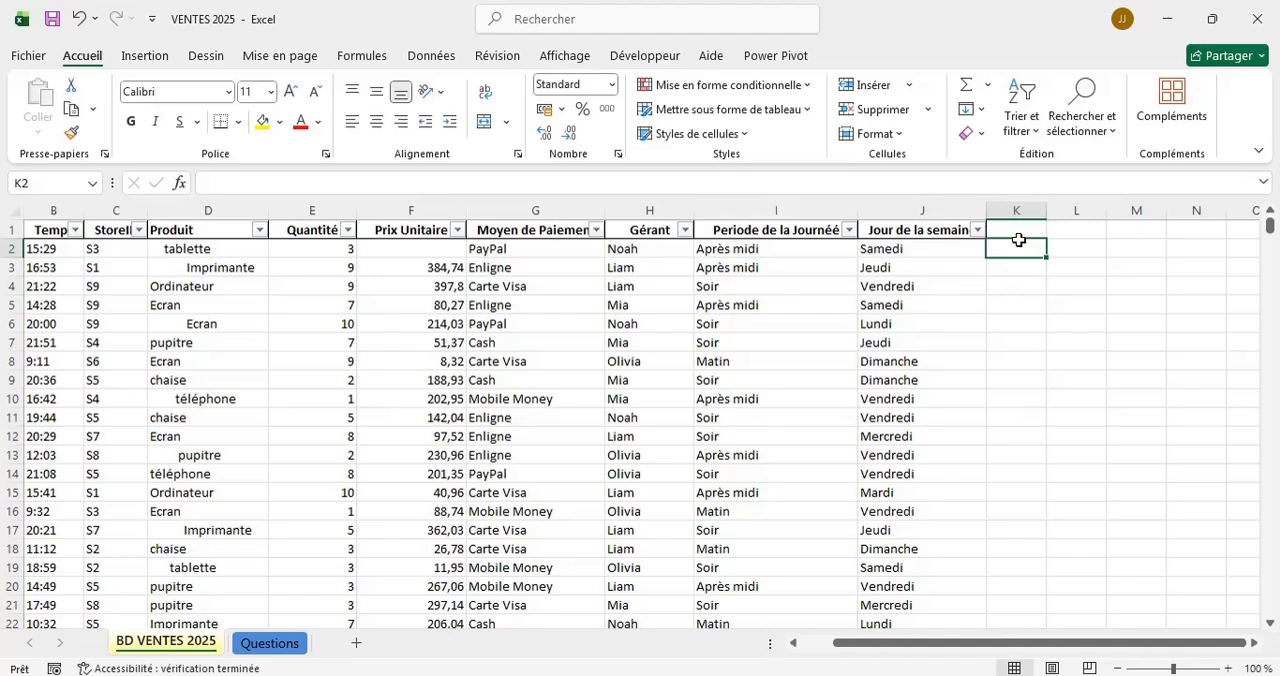
{"action": "type", "text": "=su"}
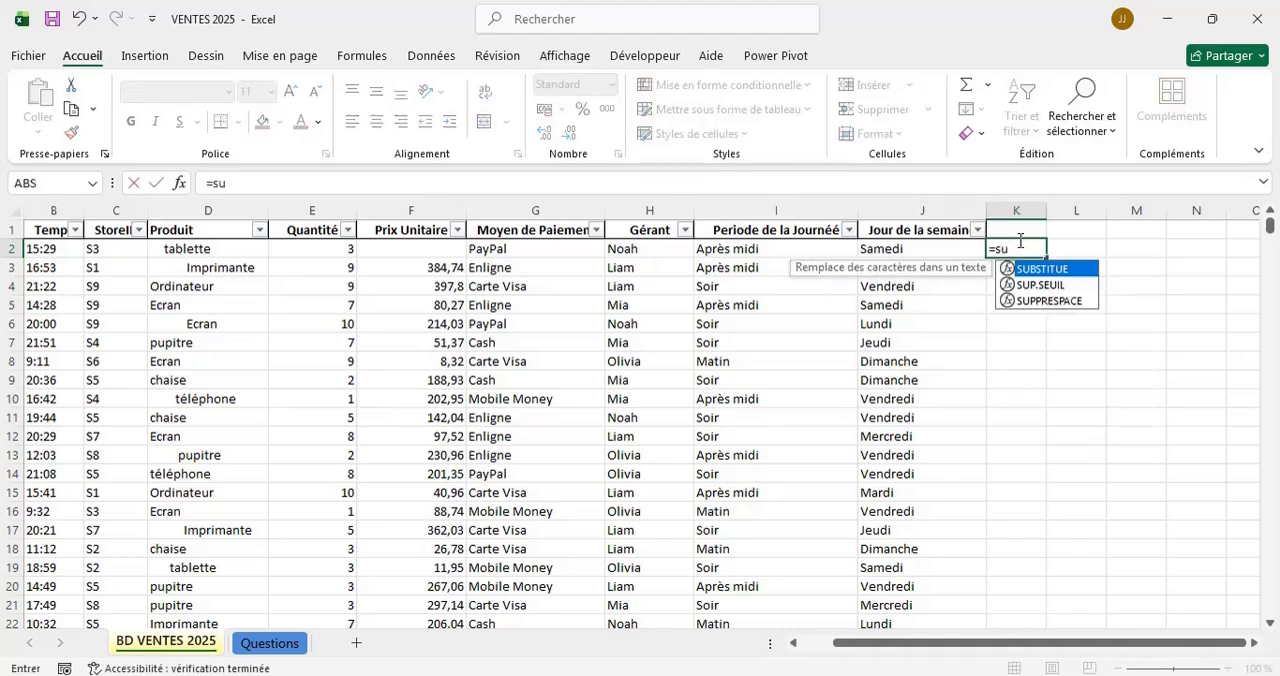
{"action": "double_click", "coordinate": [1060, 301]}
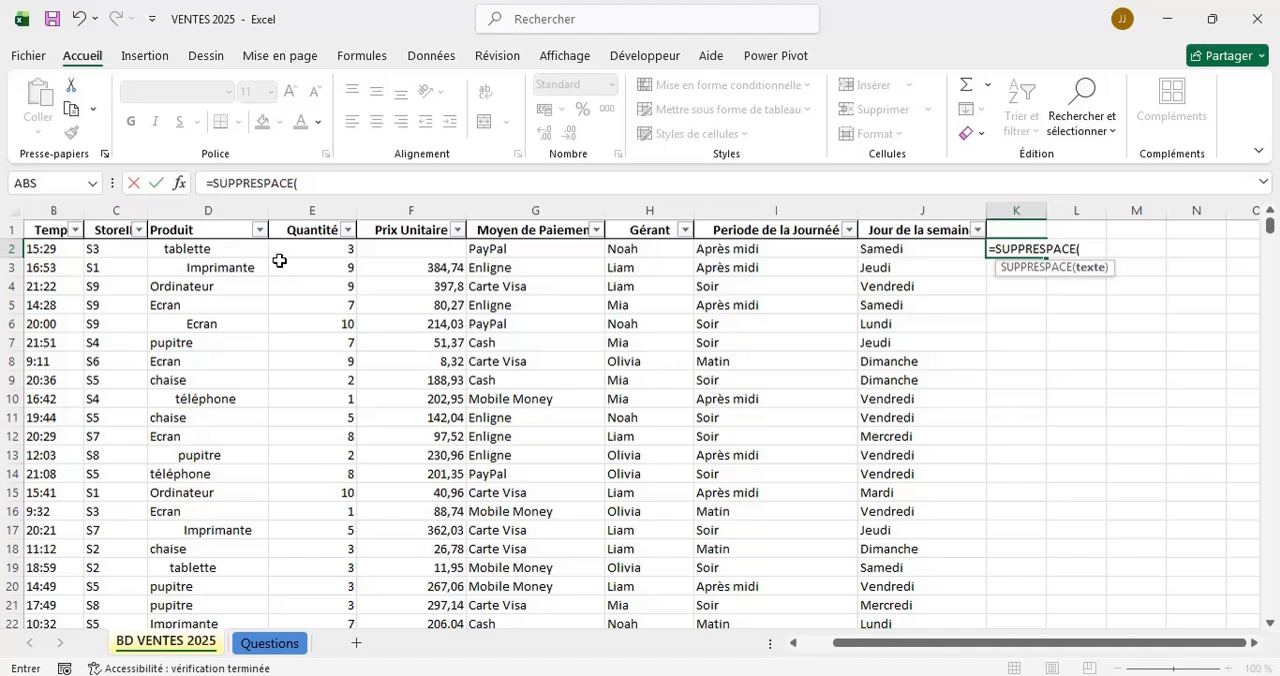
{"action": "left_click", "coordinate": [228, 249]}
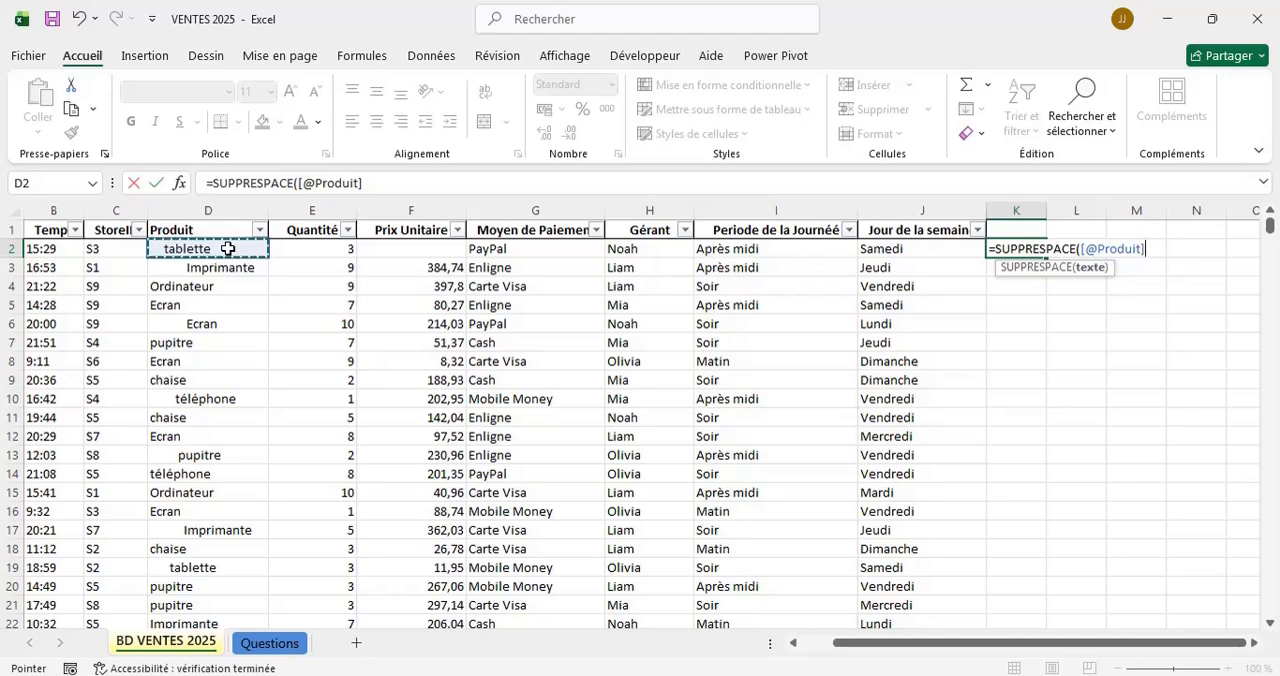
{"action": "key", "text": "Return"}
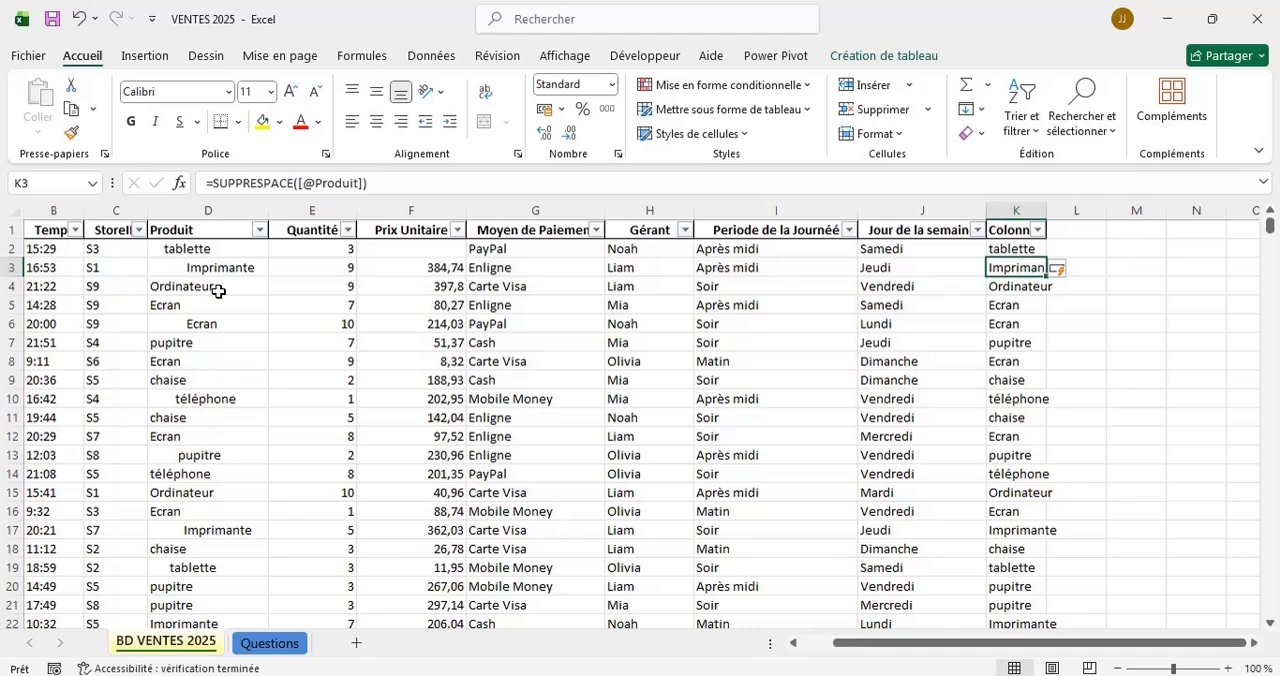
{"action": "left_click", "coordinate": [1122, 249]}
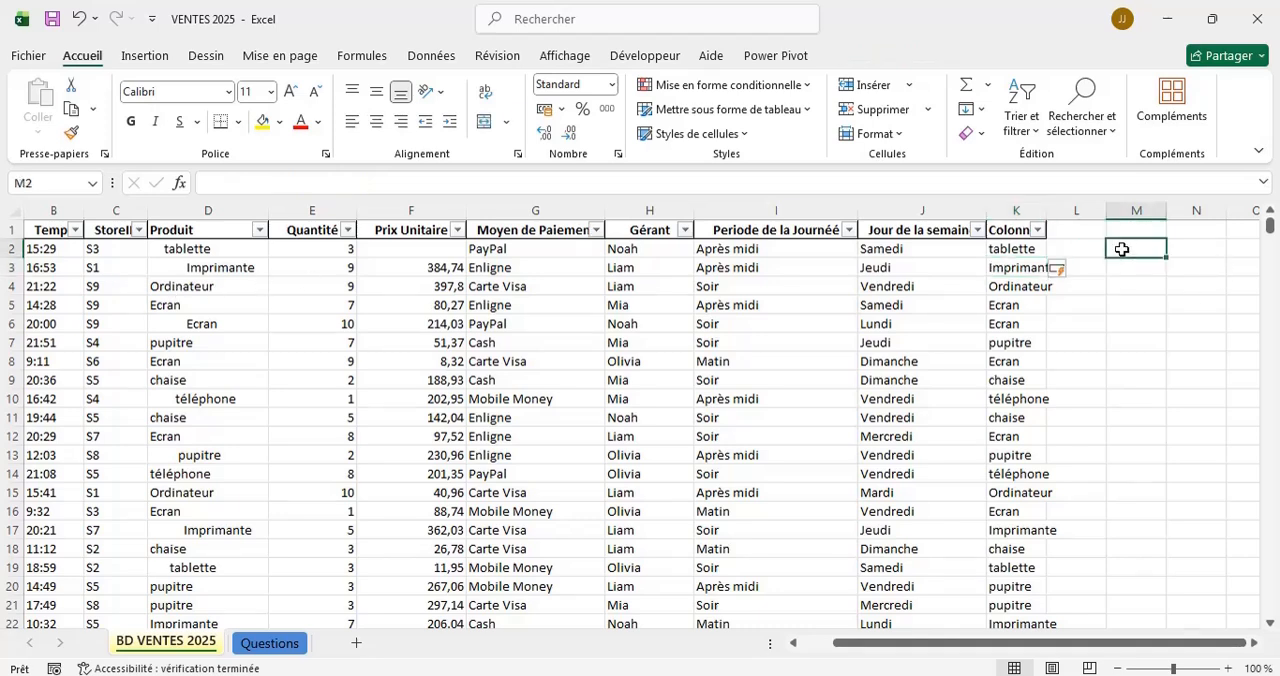
{"action": "type", "text": "=su"}
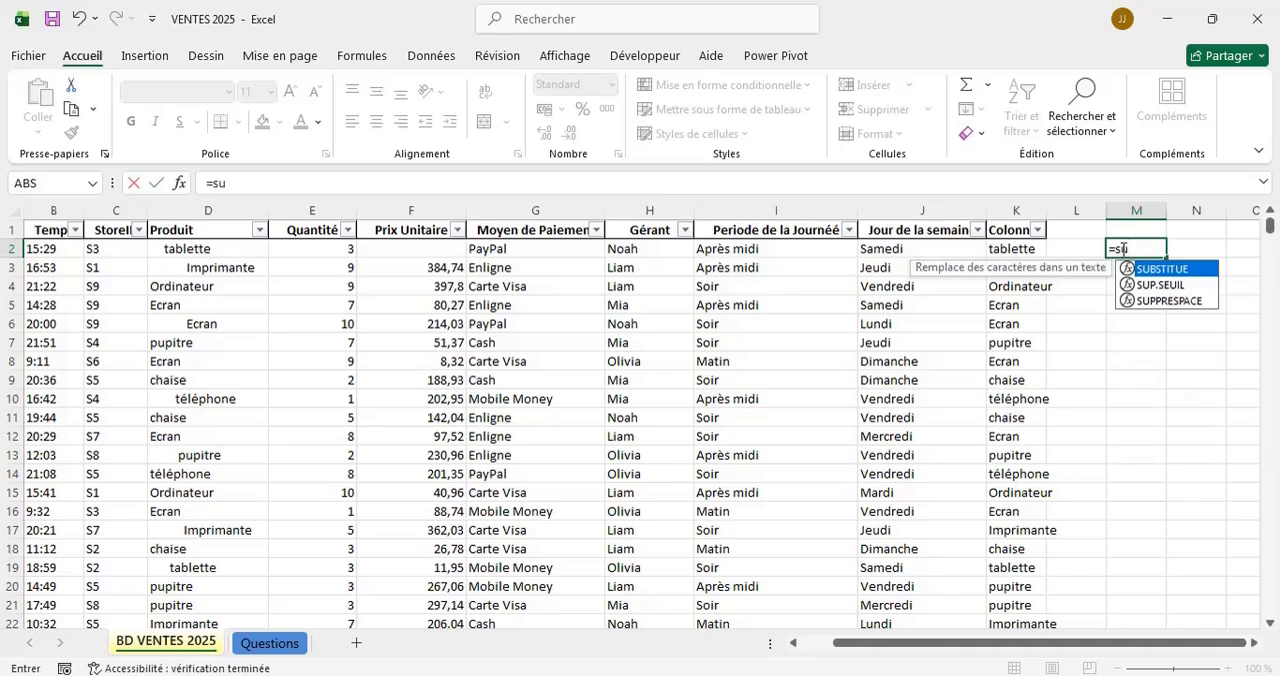
{"action": "type", "text": "pp"}
{"action": "double_click", "coordinate": [1148, 272]}
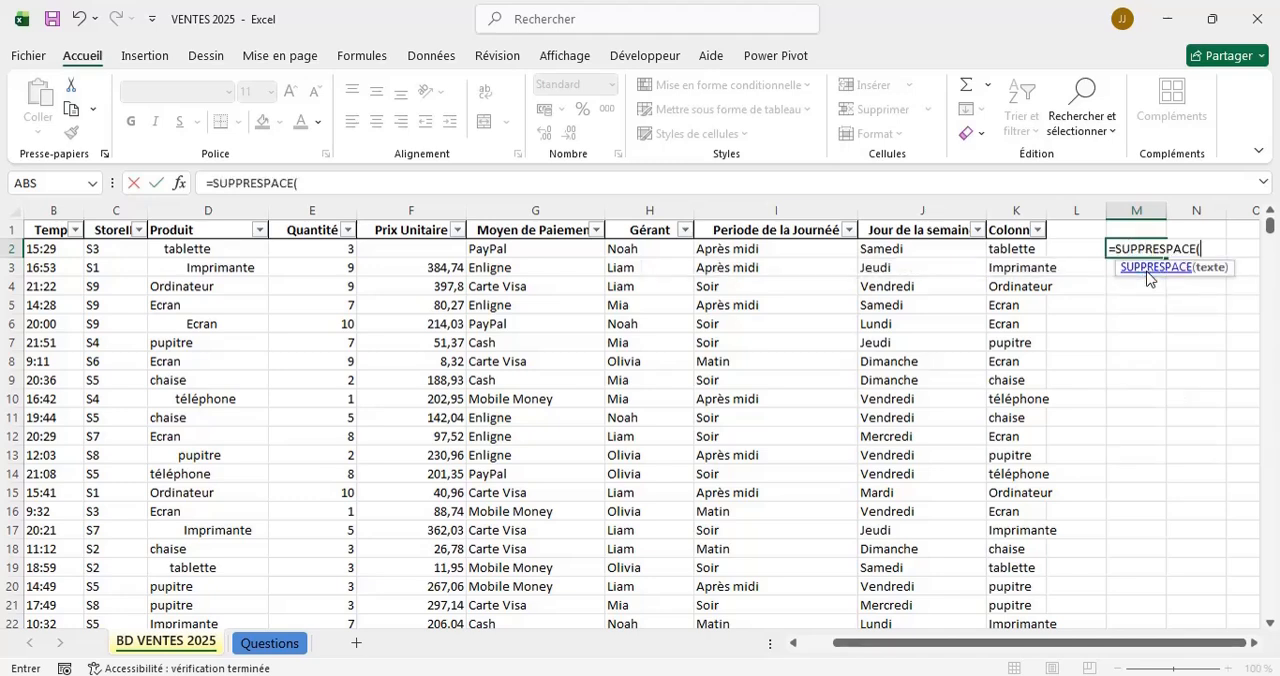
{"action": "left_click", "coordinate": [239, 250]}
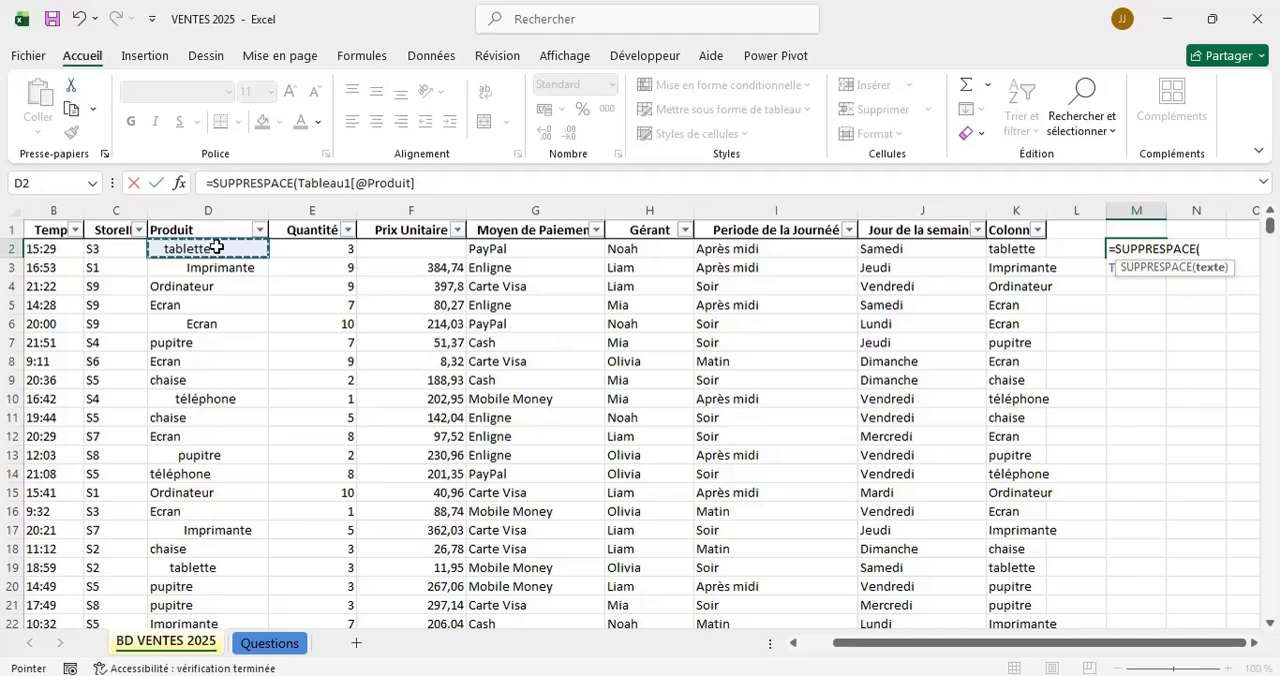
{"action": "left_click", "coordinate": [1218, 247]}
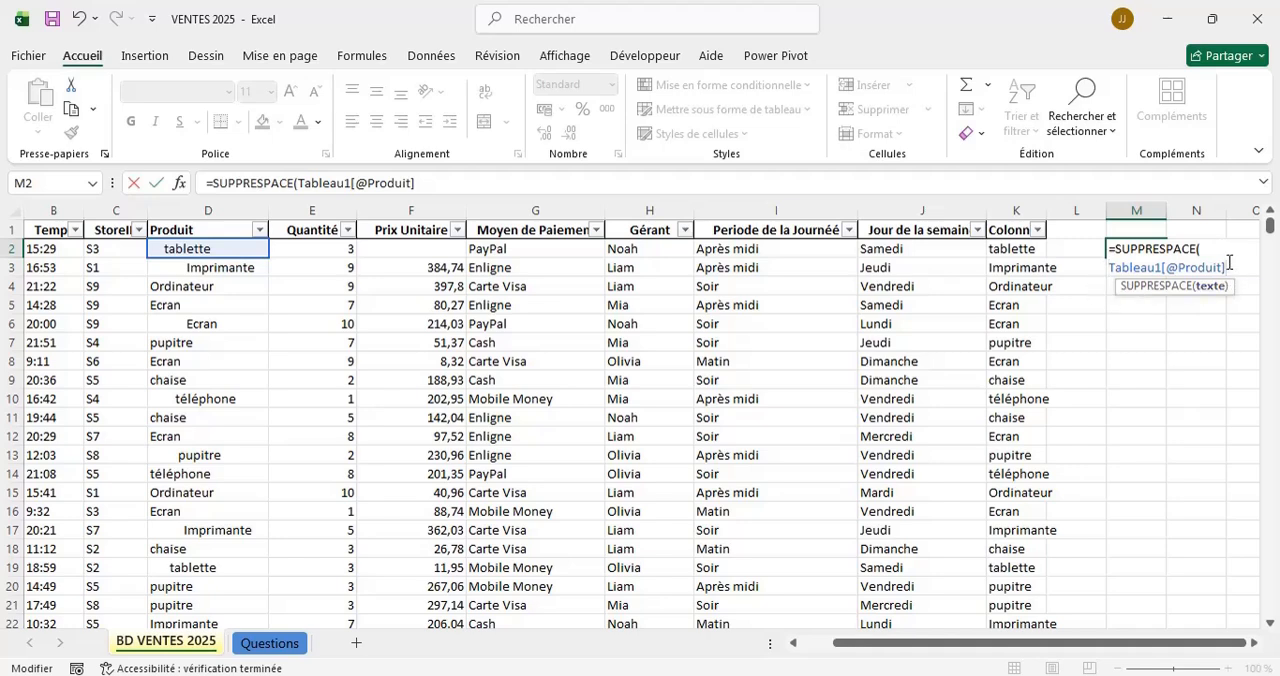
{"action": "key", "text": "BackSpace"}
{"action": "key", "text": "BackSpace"}
{"action": "key", "text": "BackSpace"}
{"action": "key", "text": "BackSpace"}
{"action": "key", "text": "BackSpace"}
{"action": "key", "text": "BackSpace"}
{"action": "key", "text": "BackSpace"}
{"action": "key", "text": "BackSpace"}
{"action": "key", "text": "BackSpace"}
{"action": "key", "text": "BackSpace"}
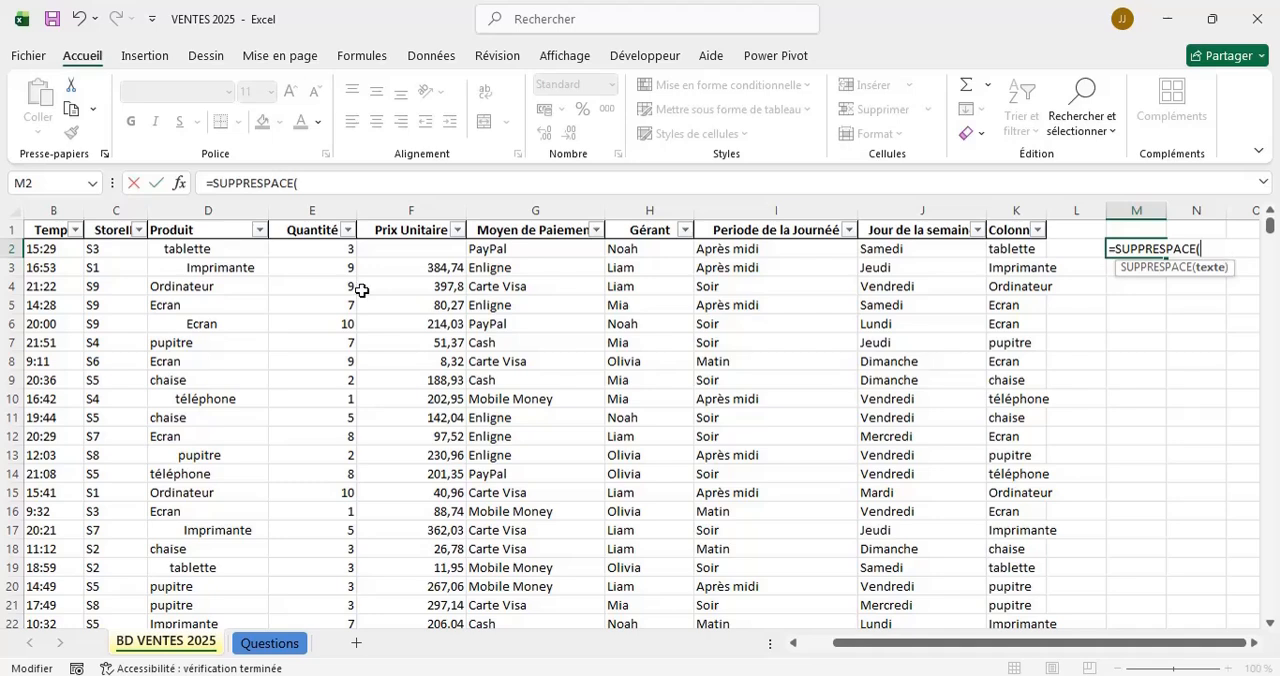
{"action": "left_click", "coordinate": [230, 248]}
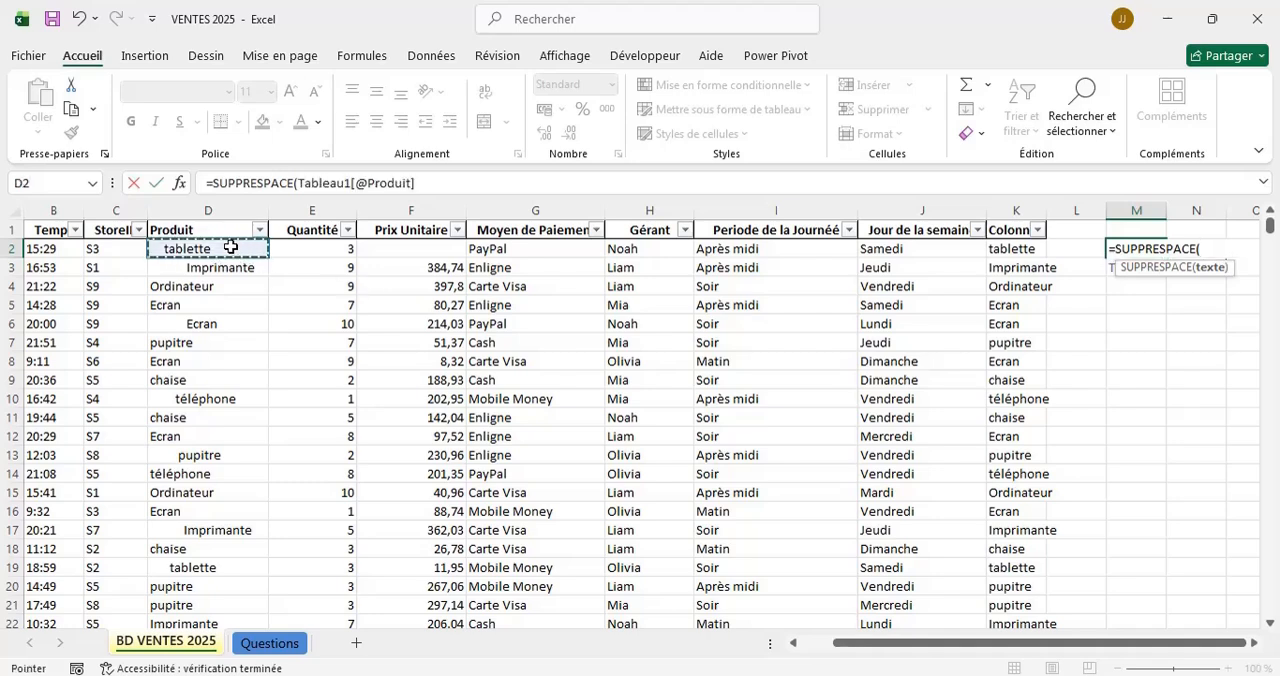
{"action": "key", "text": "Return"}
Fill the SUPPRESPACE formula from M2 down to M71.
{"action": "left_click", "coordinate": [1145, 247]}
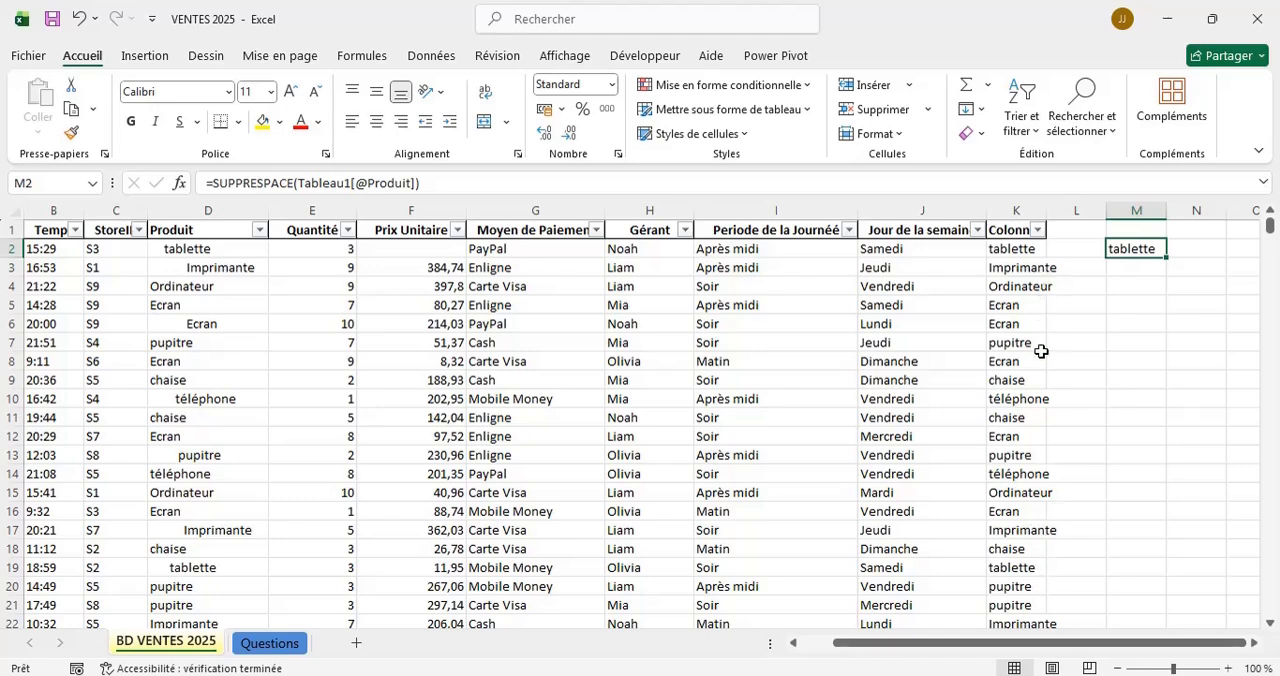
{"action": "double_click", "coordinate": [1167, 255]}
{"action": "left_click_drag", "start_coordinate": [1166, 257], "coordinate": [1153, 400]}
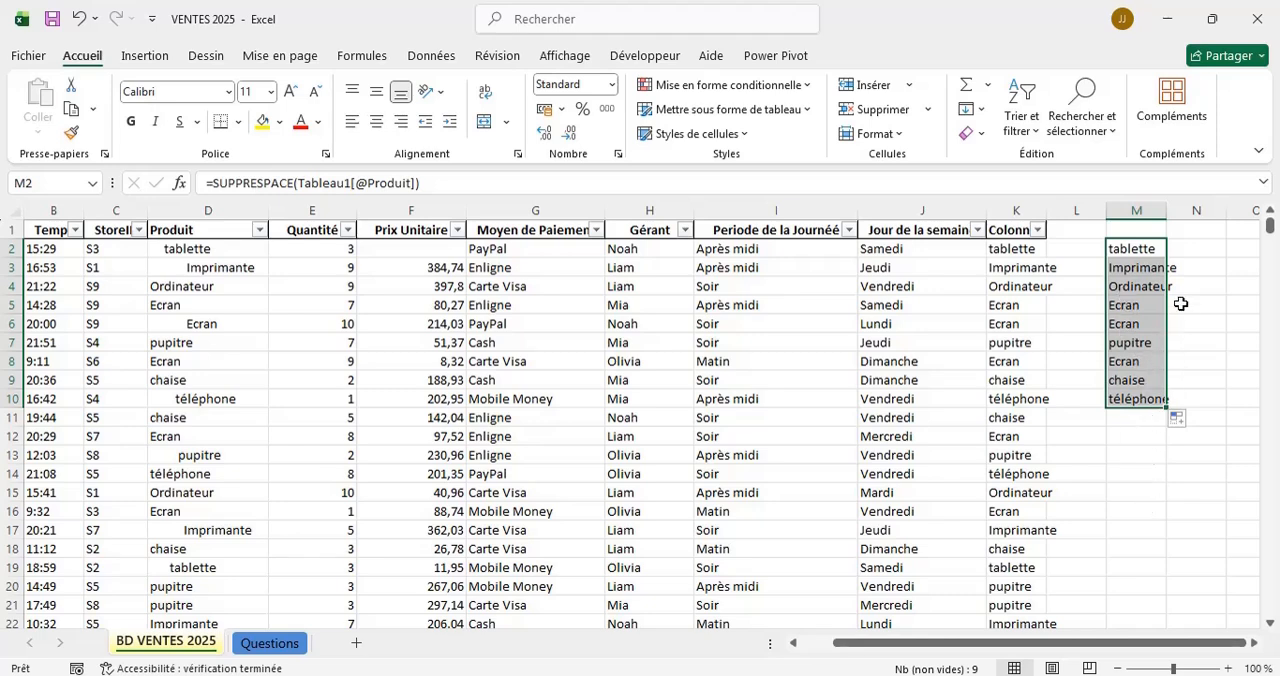
{"action": "double_click", "coordinate": [1166, 407]}
{"action": "double_click", "coordinate": [1166, 407]}
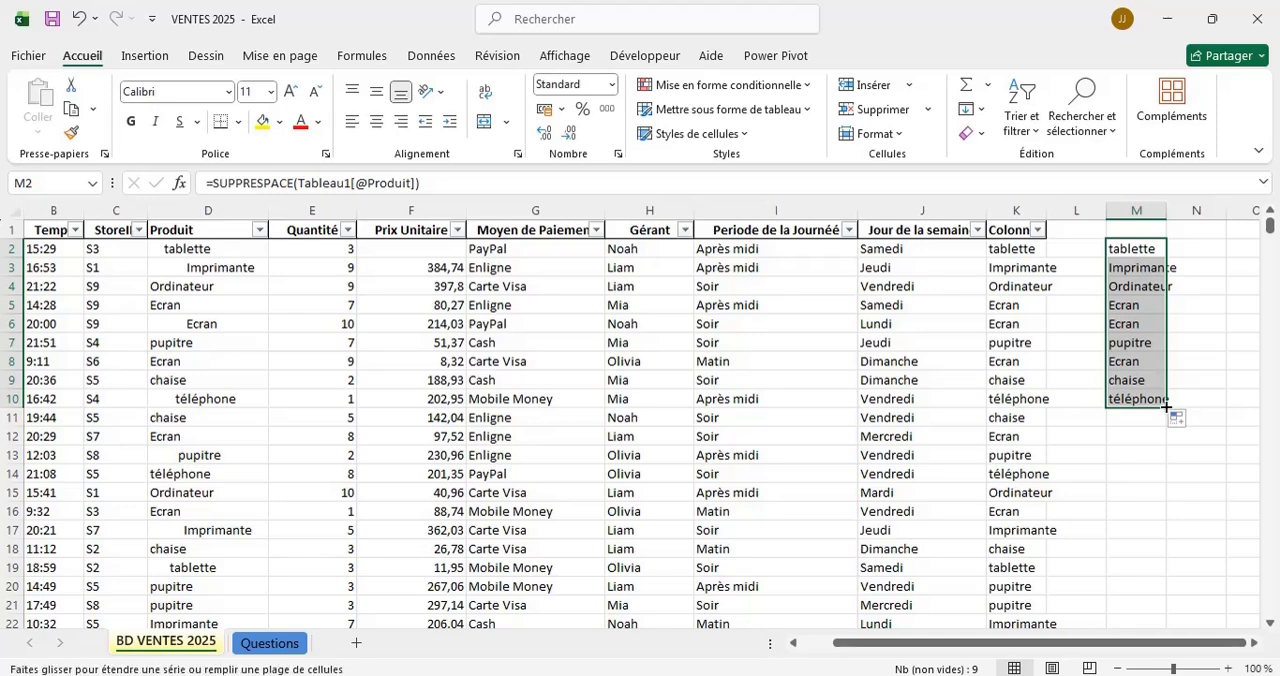
{"action": "double_click", "coordinate": [1166, 407]}
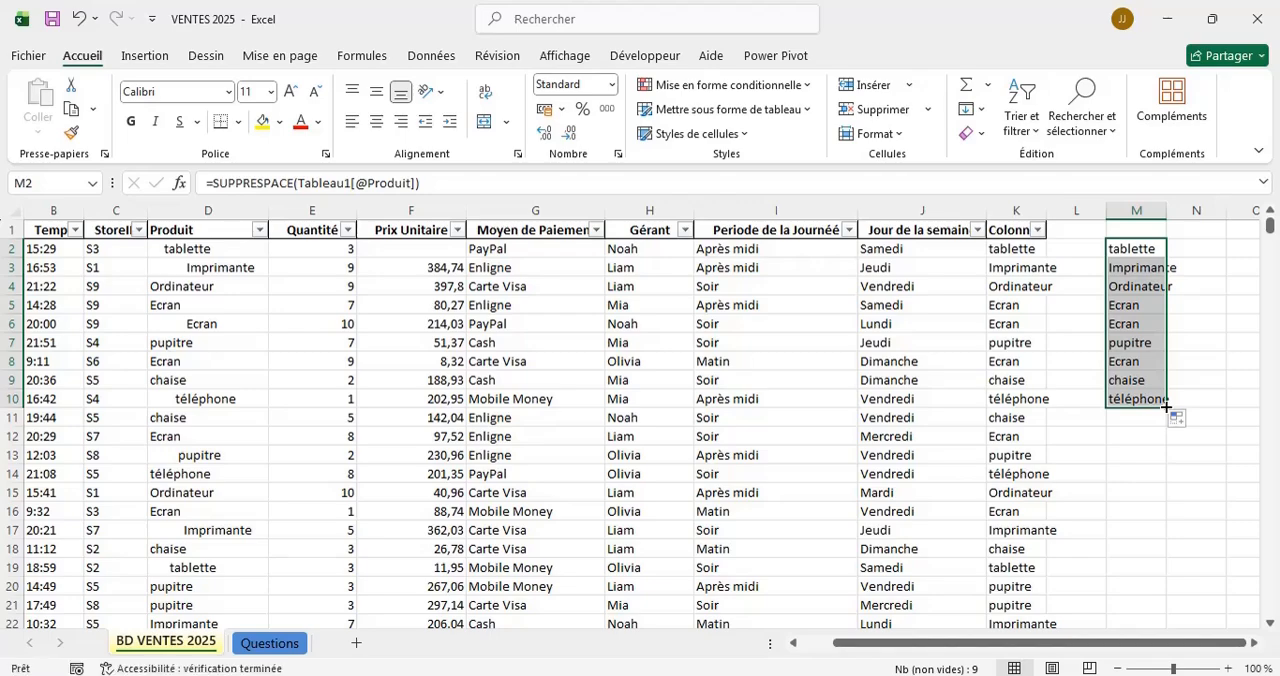
{"action": "left_click_drag", "start_coordinate": [1166, 407], "coordinate": [1183, 554]}
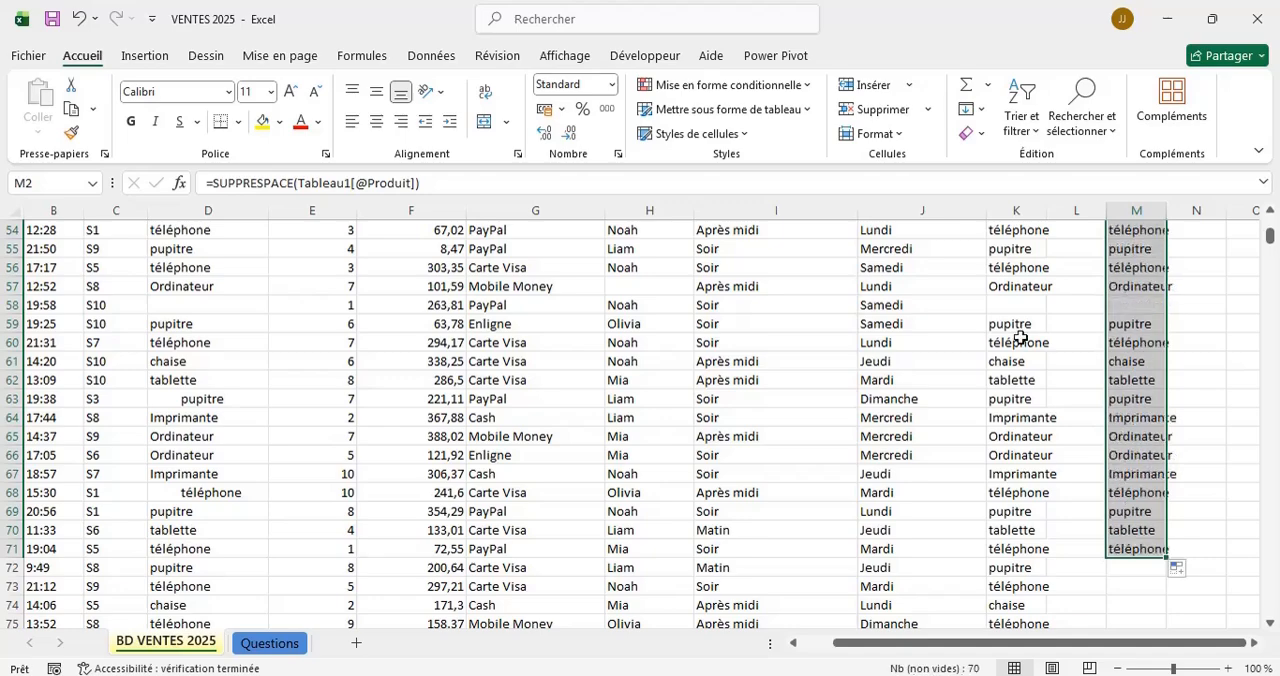
{"action": "scroll", "coordinate": [1020, 337], "scroll_direction": "up", "scroll_amount": 18}
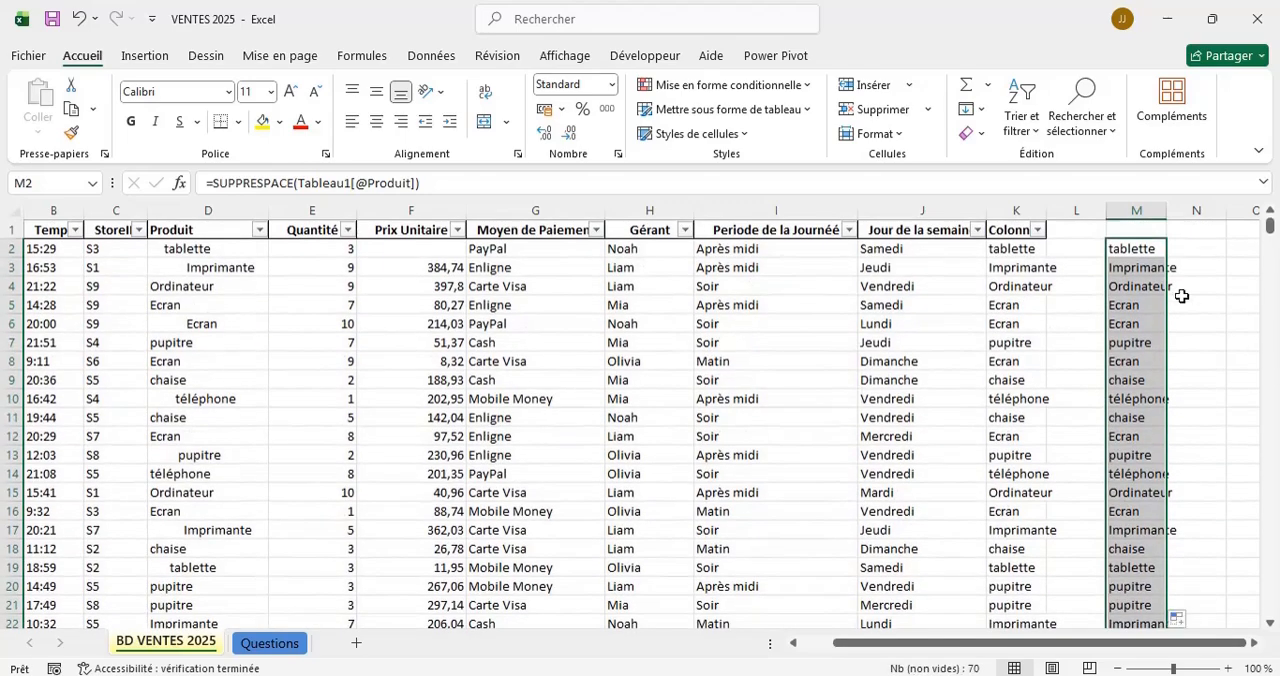
Delete column M containing the SUPPRESPACE formulas outside the table.
{"action": "left_click", "coordinate": [1175, 265]}
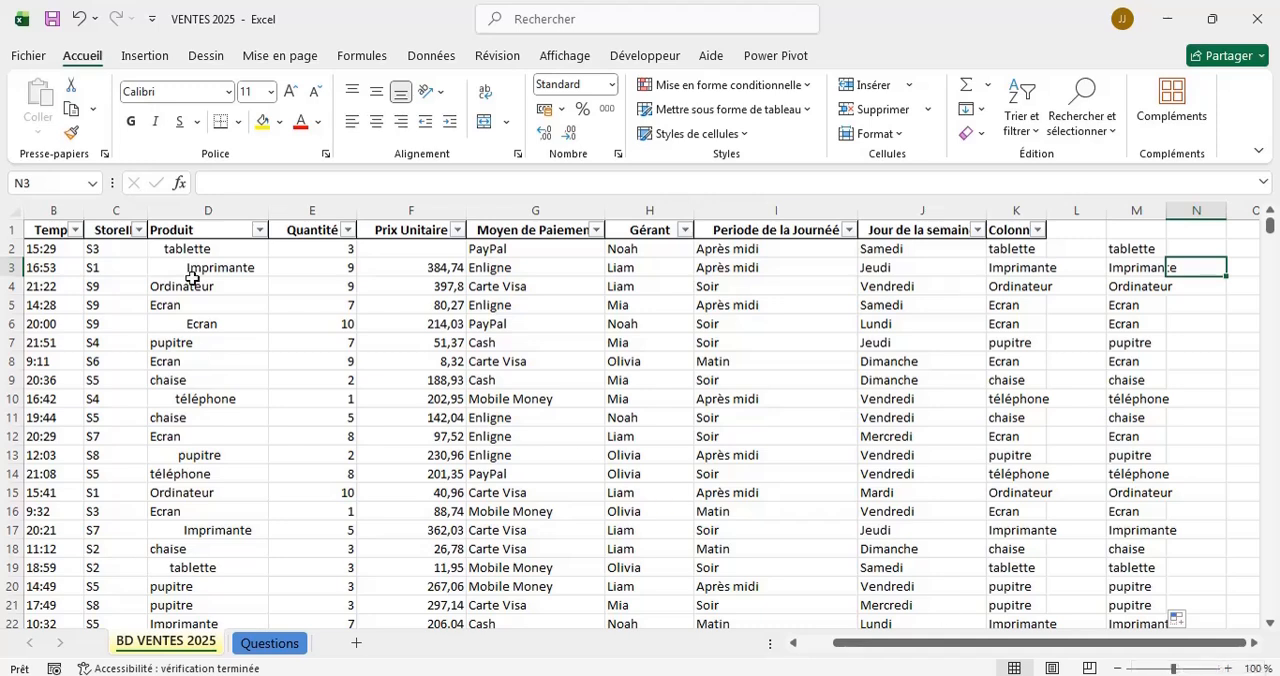
{"action": "left_click", "coordinate": [1135, 203]}
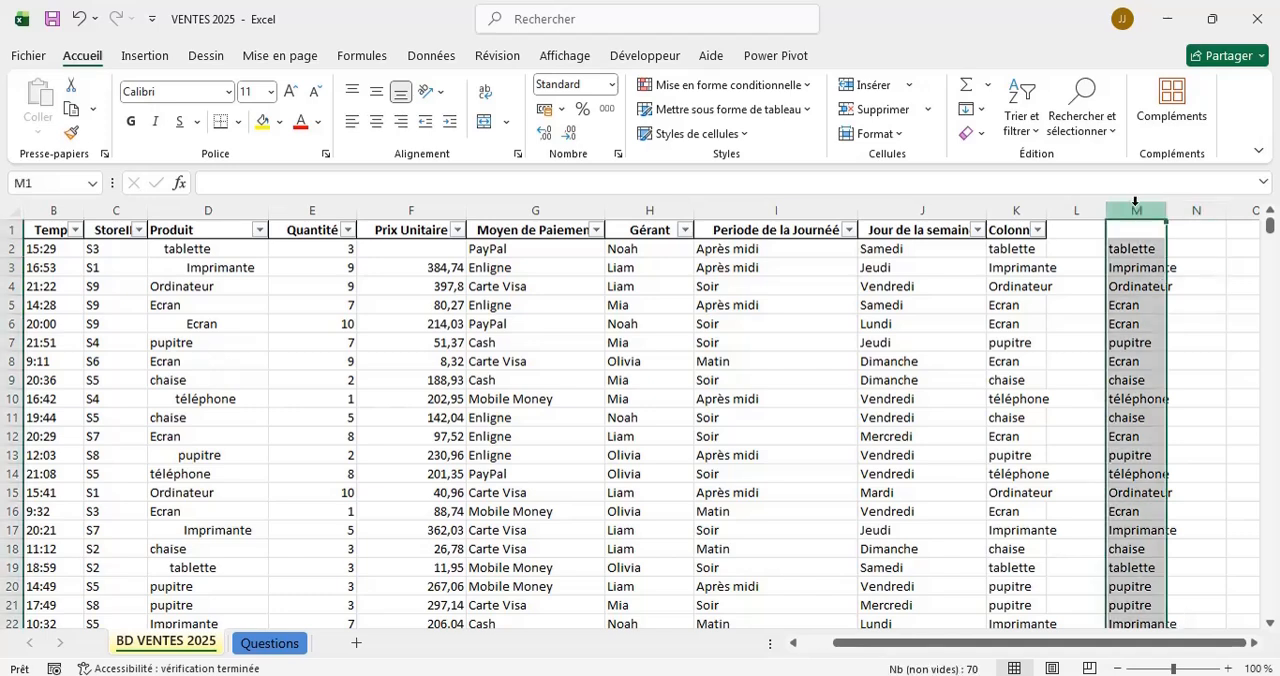
{"action": "right_click", "coordinate": [1135, 203]}
{"action": "left_click", "coordinate": [985, 417]}
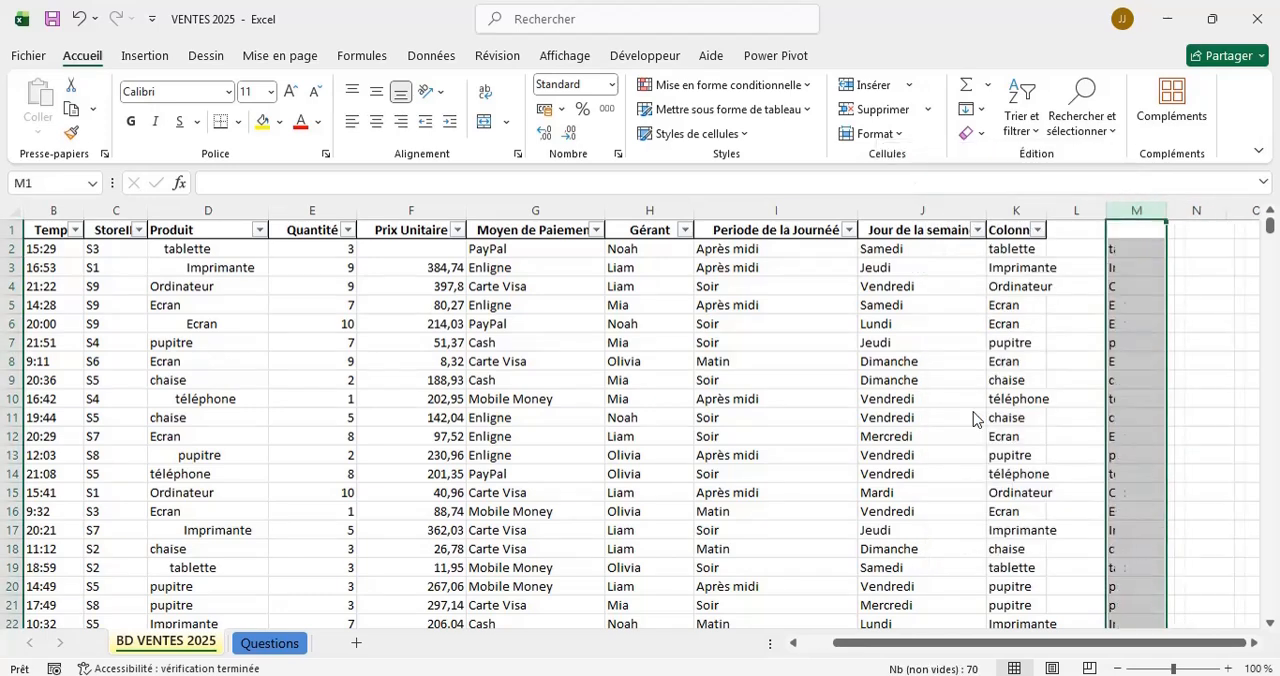
{"action": "left_click", "coordinate": [1056, 303]}
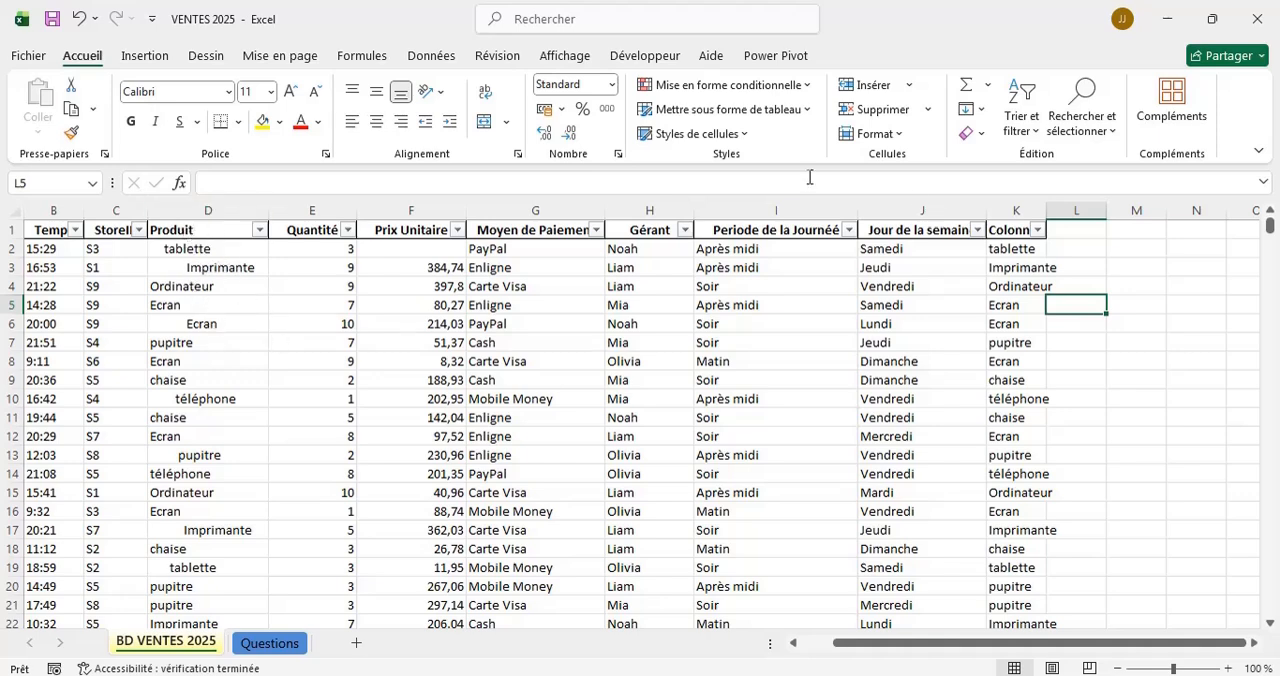
Fill the SUPPRESPACE formula from K2 down to the table's last row, K2022, and check the trimmed names.
{"action": "left_click", "coordinate": [1025, 245]}
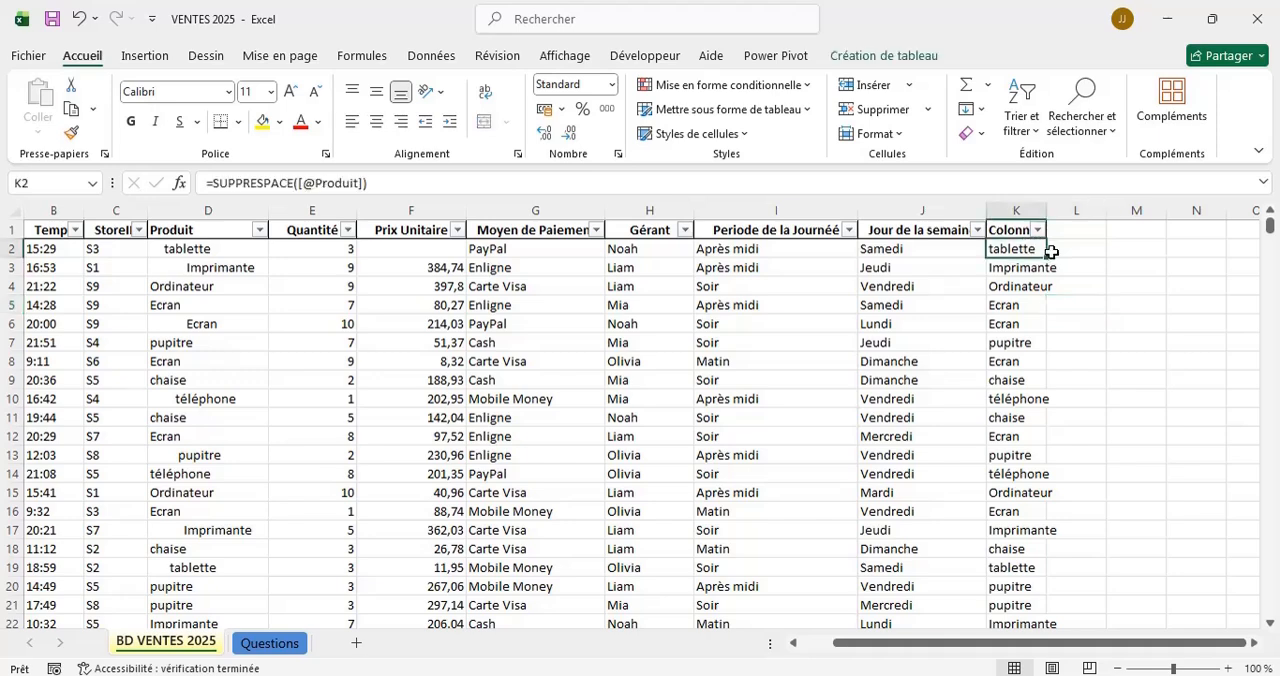
{"action": "double_click", "coordinate": [1047, 256]}
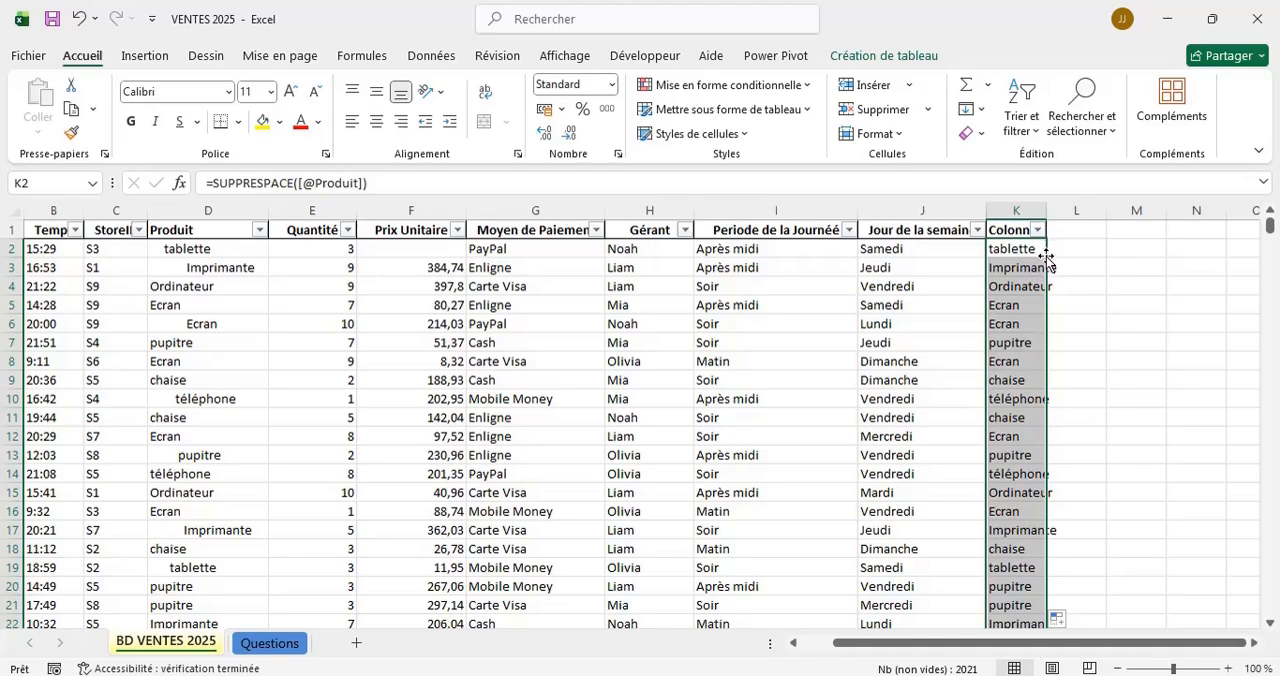
{"action": "scroll", "coordinate": [1109, 401], "scroll_direction": "down", "scroll_amount": 14}
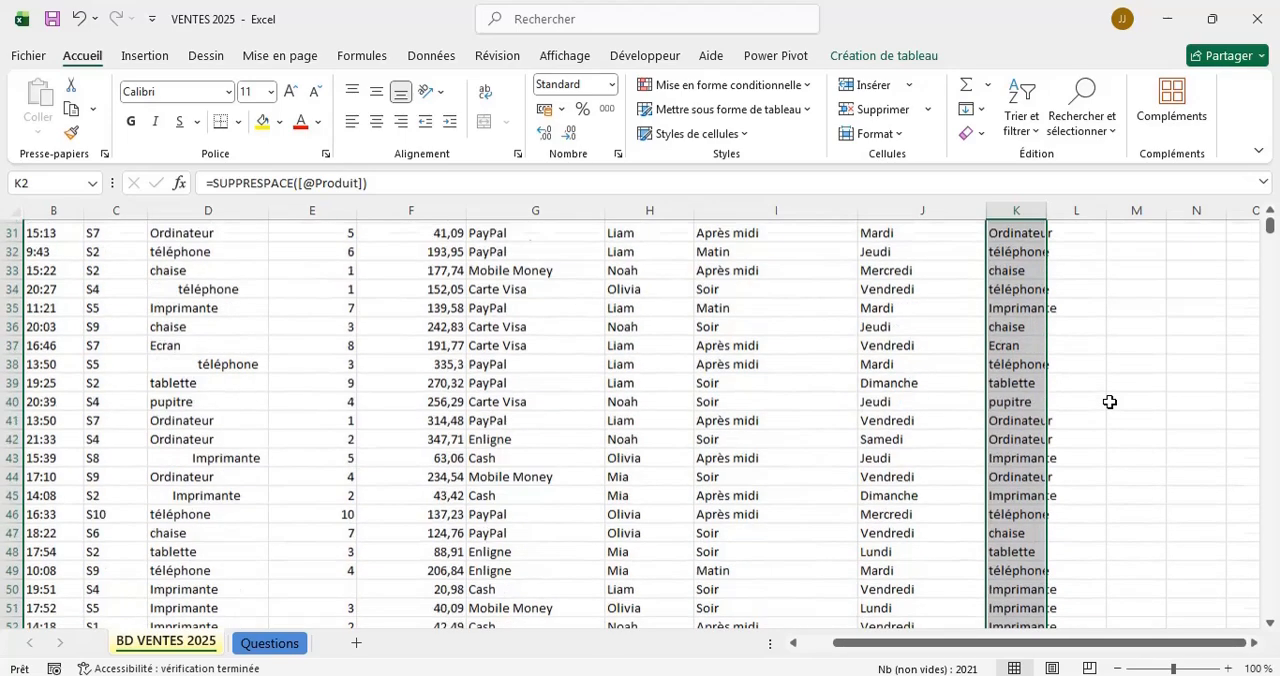
{"action": "scroll", "coordinate": [1109, 401], "scroll_direction": "down", "scroll_amount": 10}
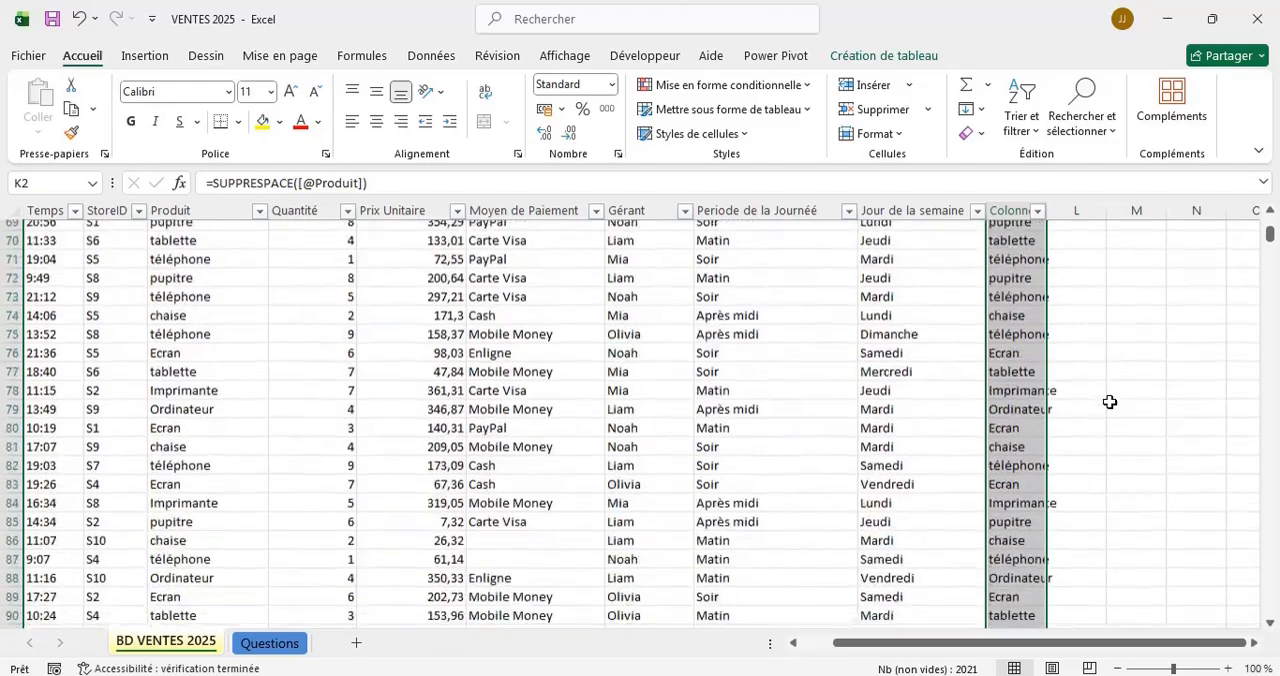
{"action": "scroll", "coordinate": [1109, 401], "scroll_direction": "down", "scroll_amount": 20}
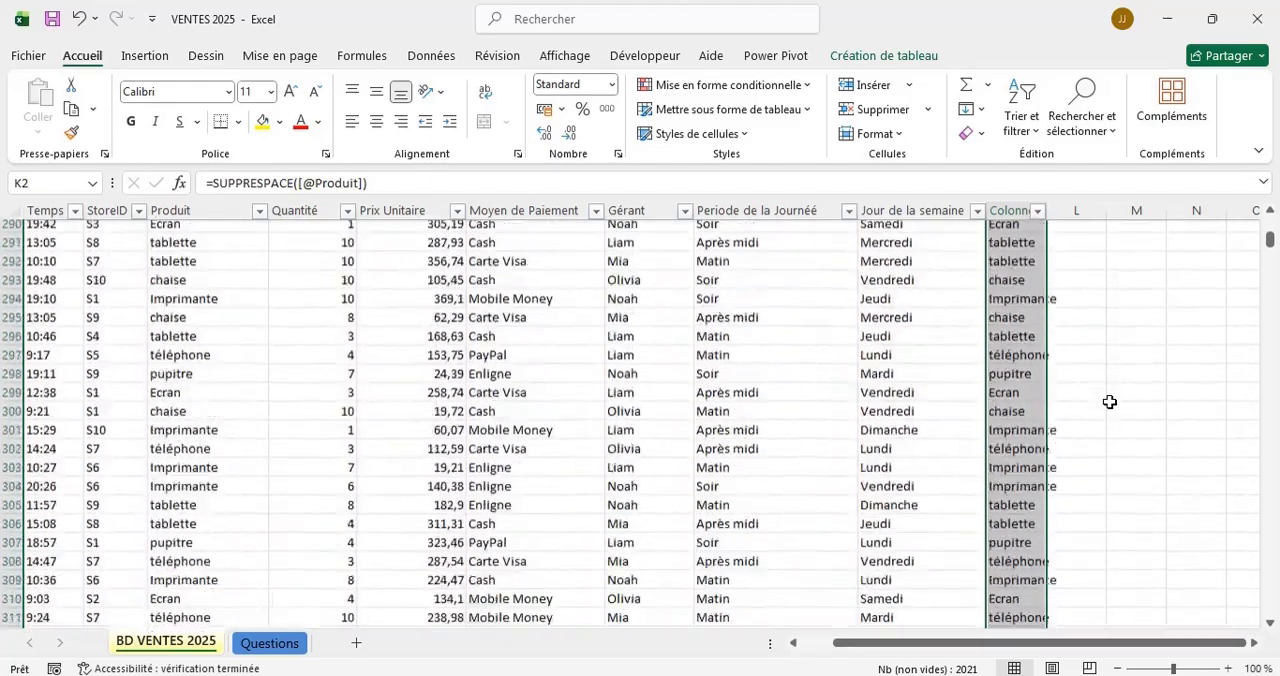
{"action": "scroll", "coordinate": [1109, 401], "scroll_direction": "down", "scroll_amount": 20}
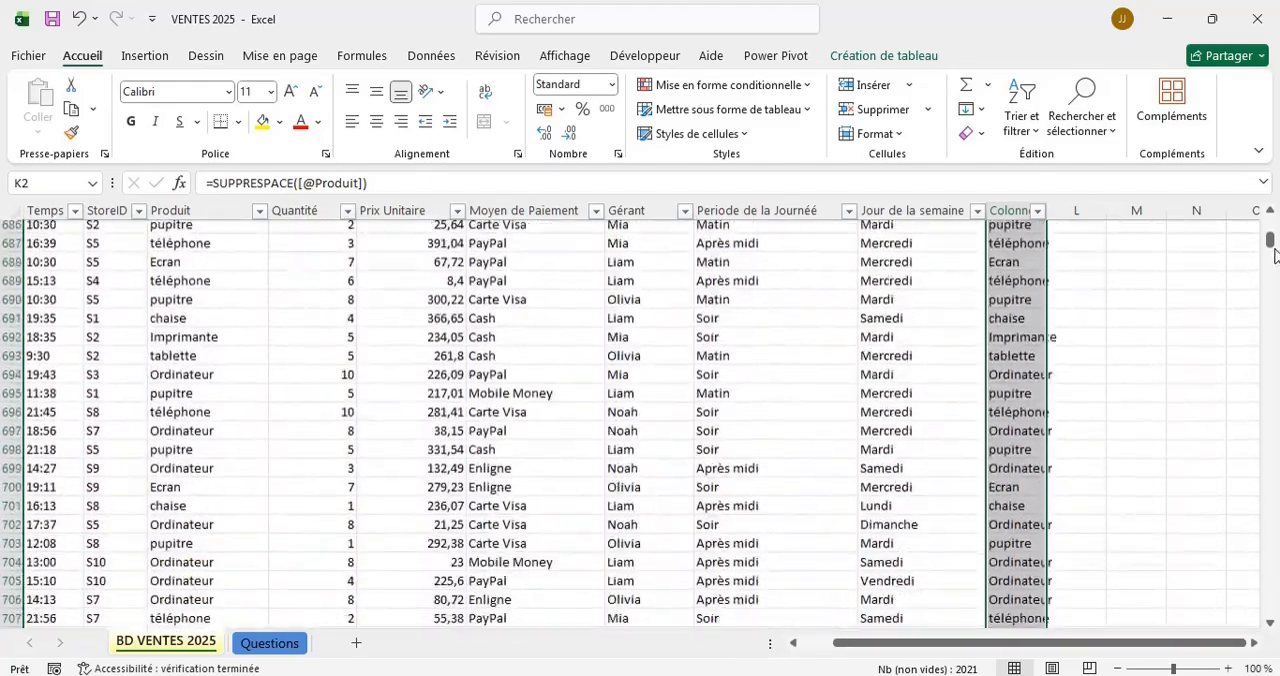
{"action": "left_click_drag", "start_coordinate": [1272, 243], "coordinate": [1260, 616]}
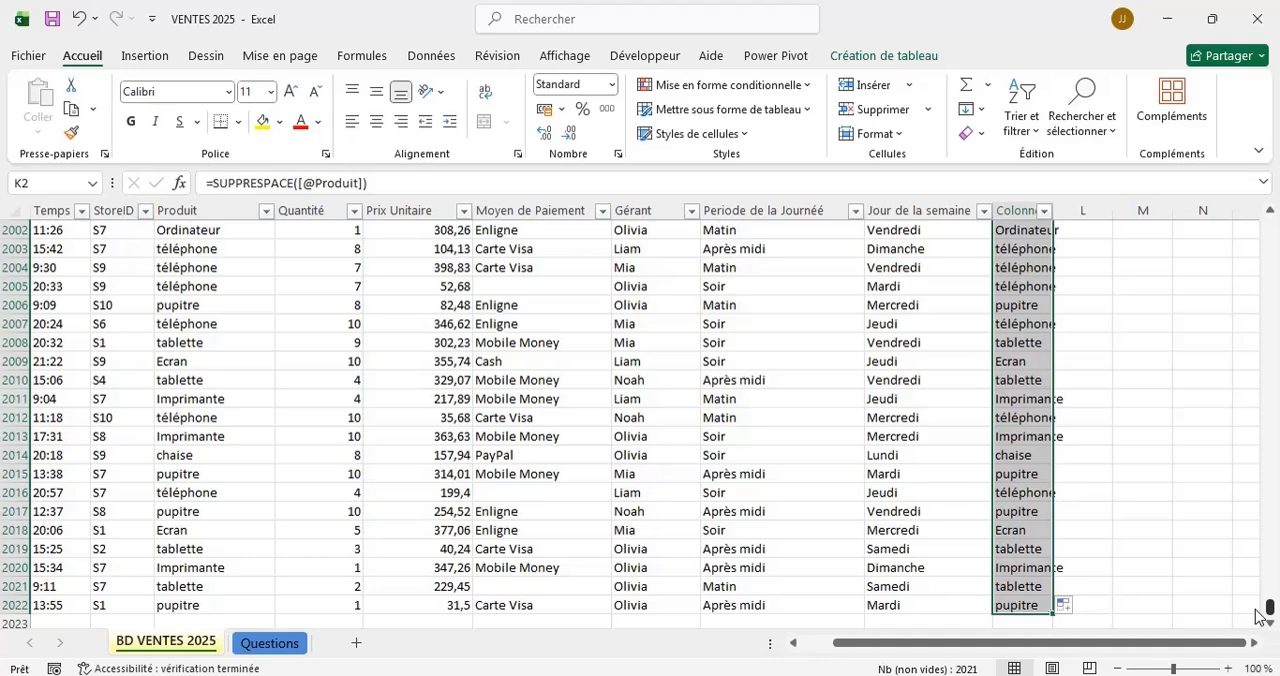
{"action": "left_click_drag", "start_coordinate": [1260, 616], "coordinate": [1245, 190]}
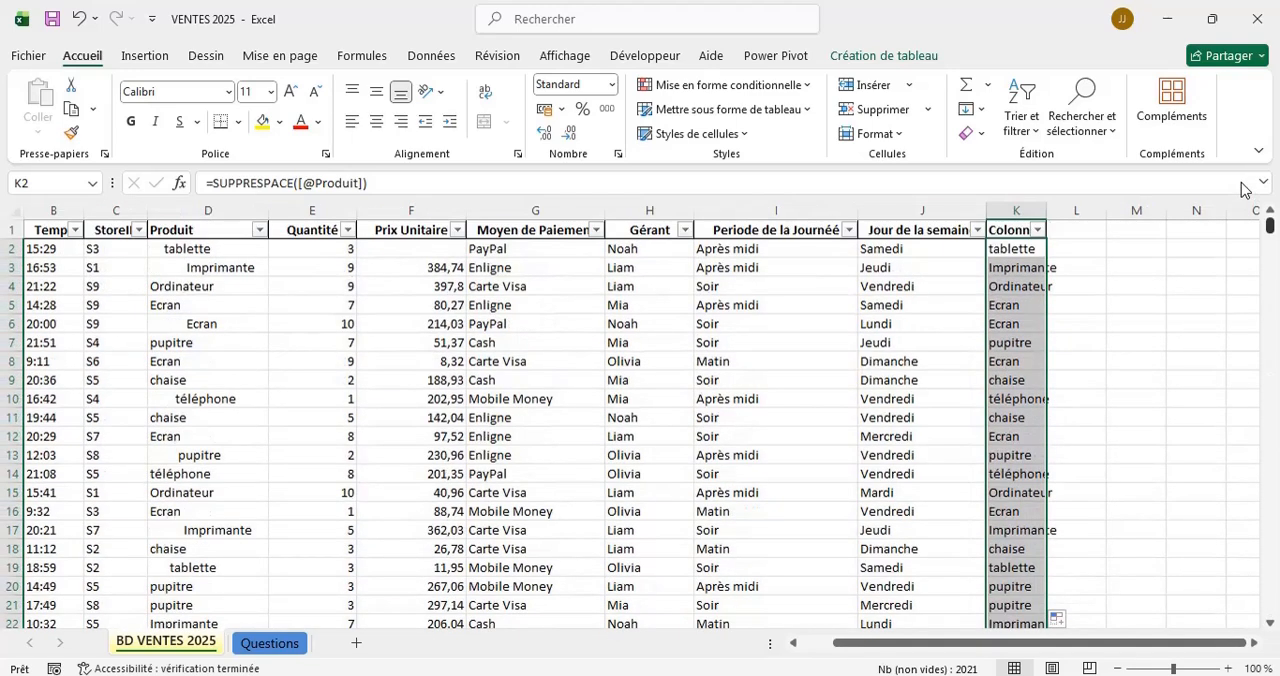
Copy the trimmed product names from K2:K2022 and paste them as values over the Produit column, starting at D2.
{"action": "key", "text": "ctrl+c"}
{"action": "right_click", "coordinate": [1010, 254]}
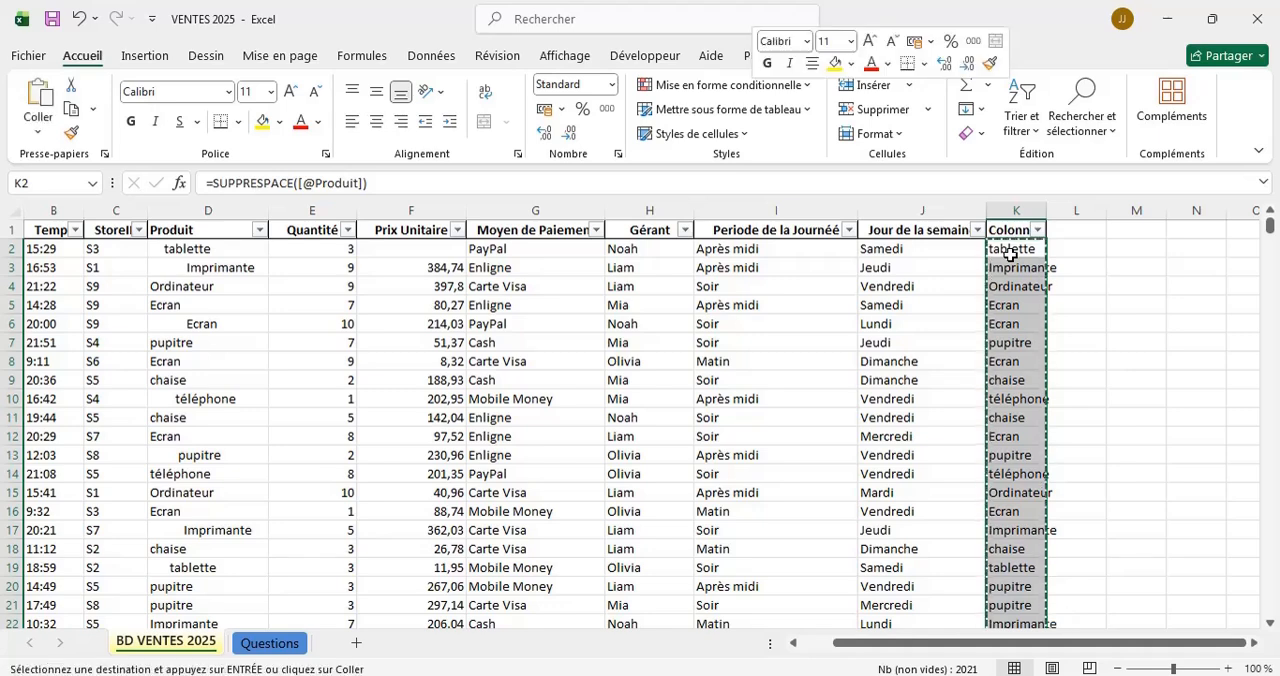
{"action": "left_click", "coordinate": [731, 168]}
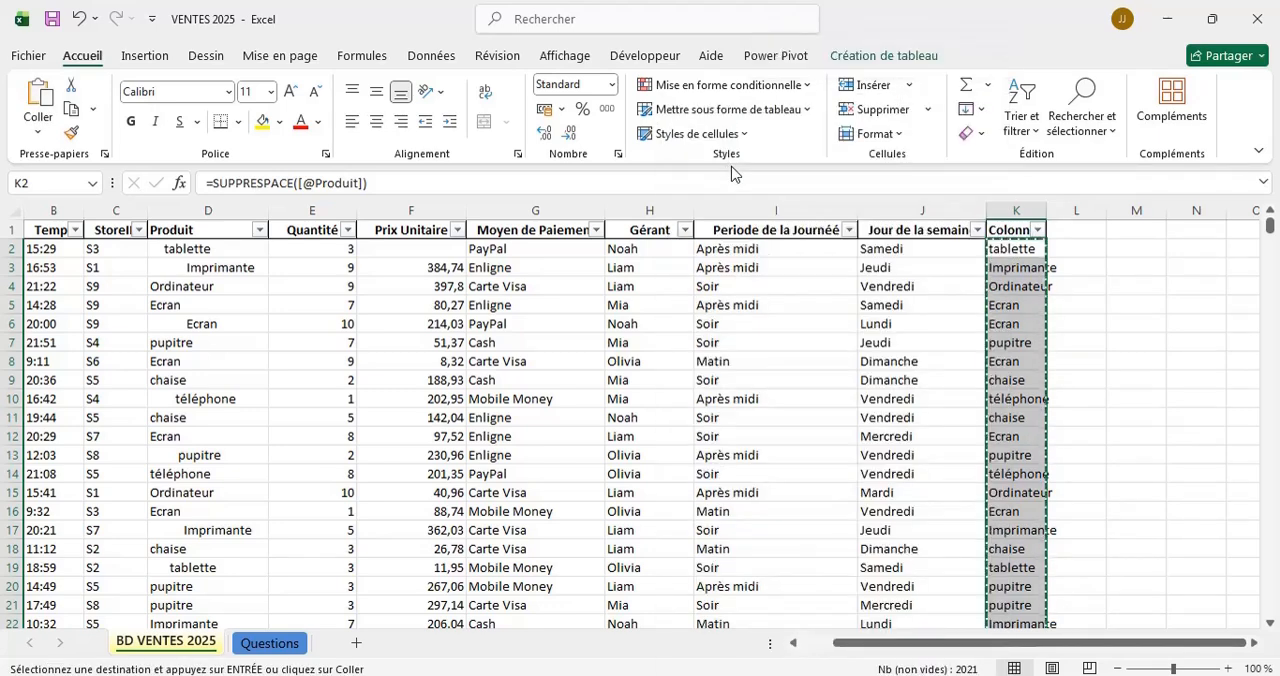
{"action": "left_click", "coordinate": [188, 248]}
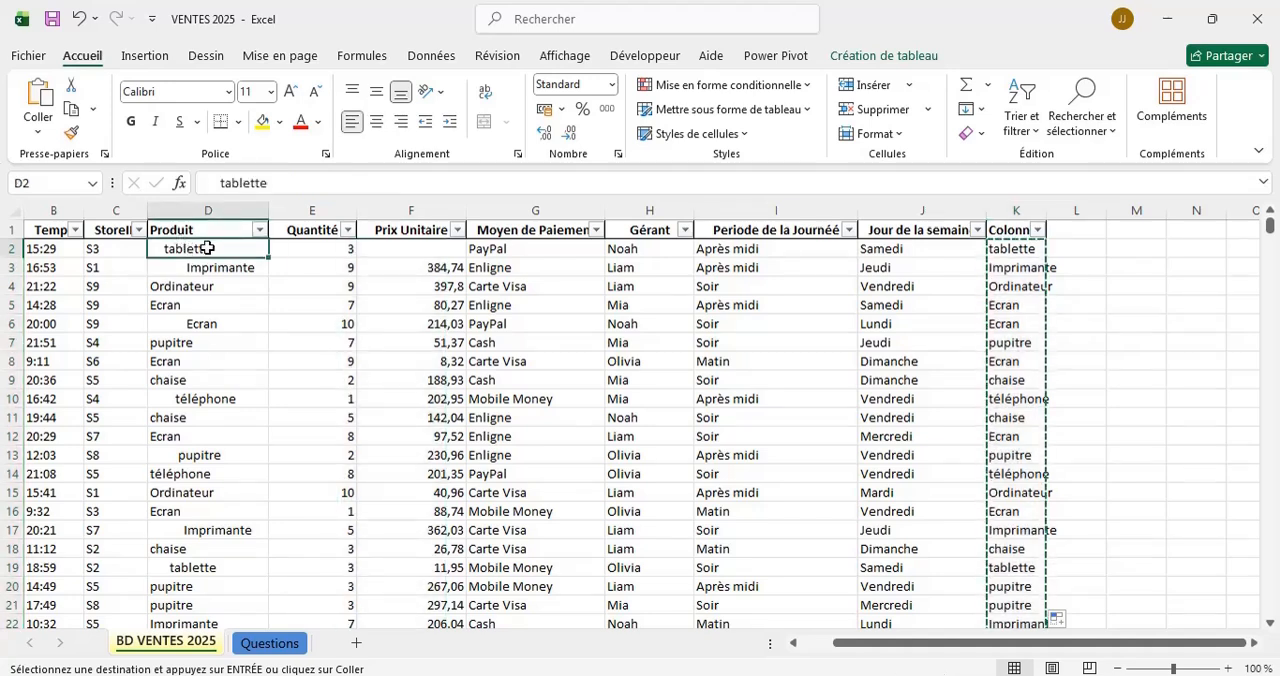
{"action": "right_click", "coordinate": [207, 248]}
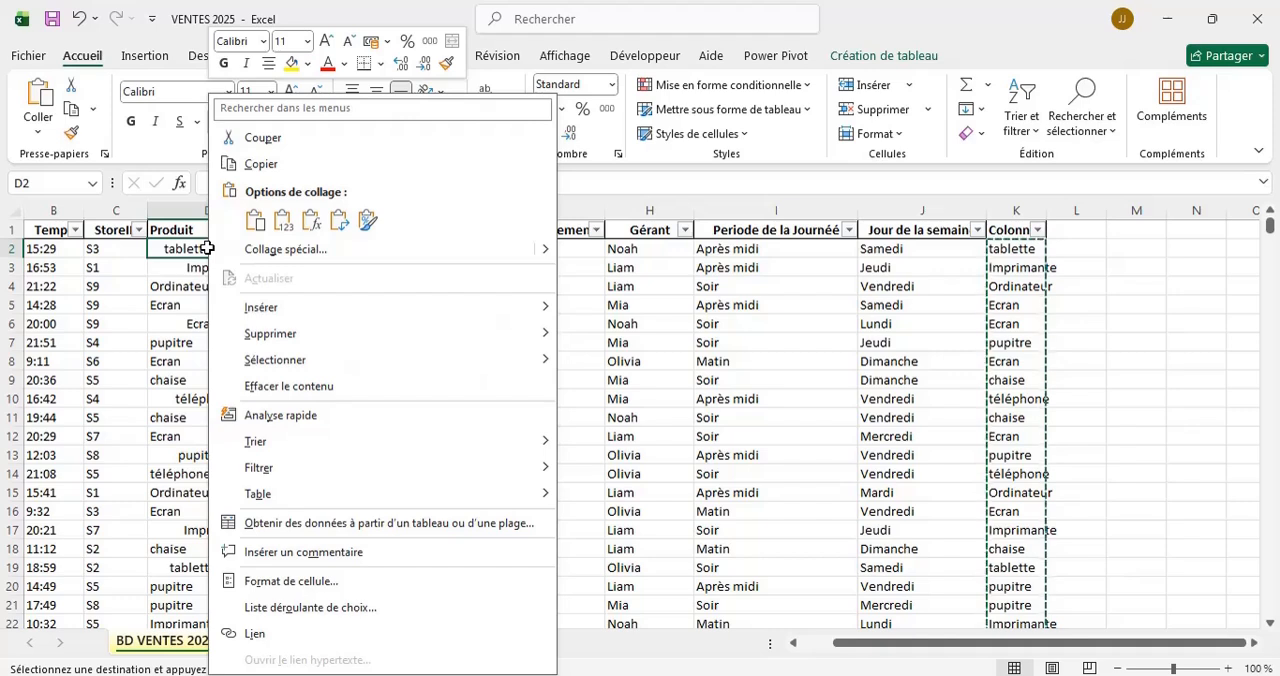
{"action": "left_click", "coordinate": [284, 224]}
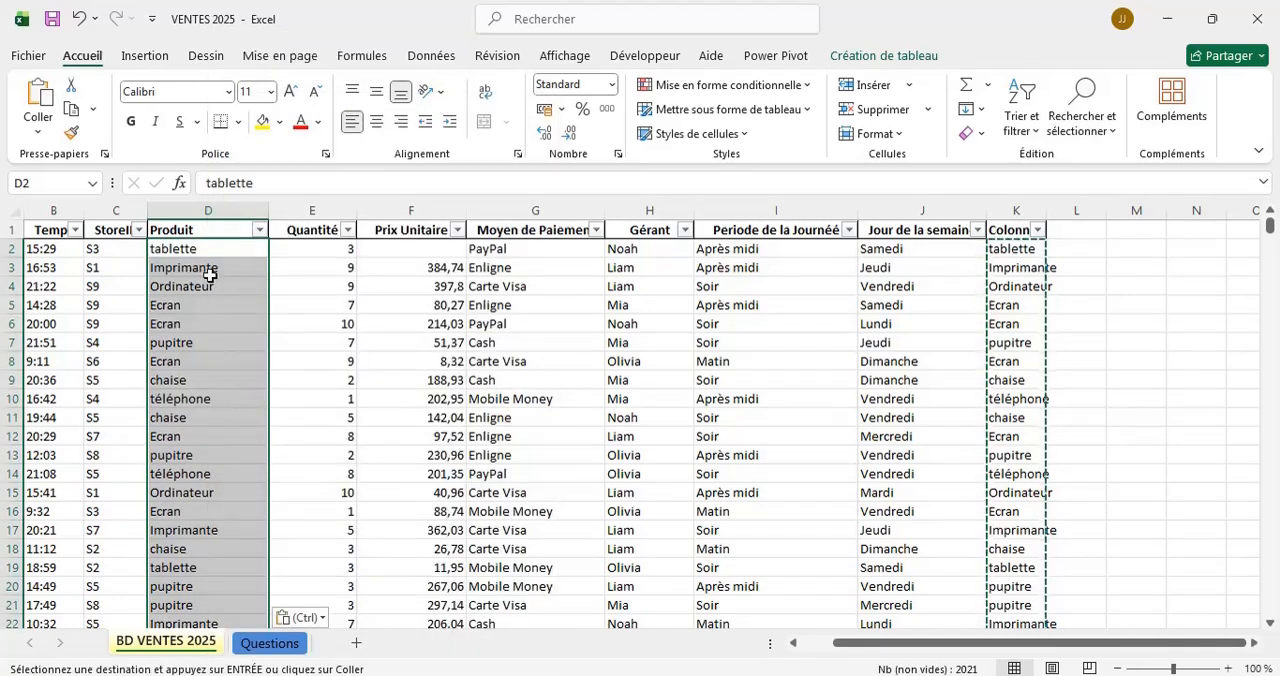
Examine the Produit column for trimmed product names and empty cells well down the table.
{"action": "left_click", "coordinate": [289, 247]}
{"action": "scroll", "coordinate": [198, 370], "scroll_direction": "down", "scroll_amount": 7}
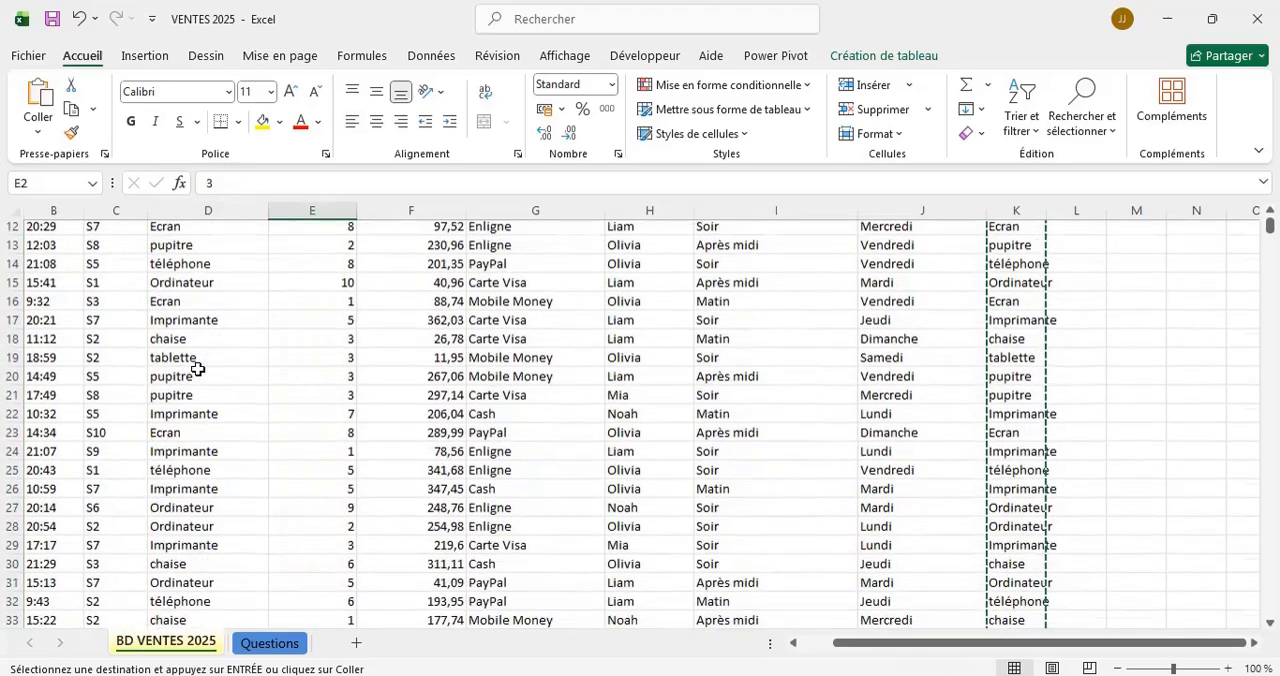
{"action": "scroll", "coordinate": [198, 370], "scroll_direction": "up", "scroll_amount": 7}
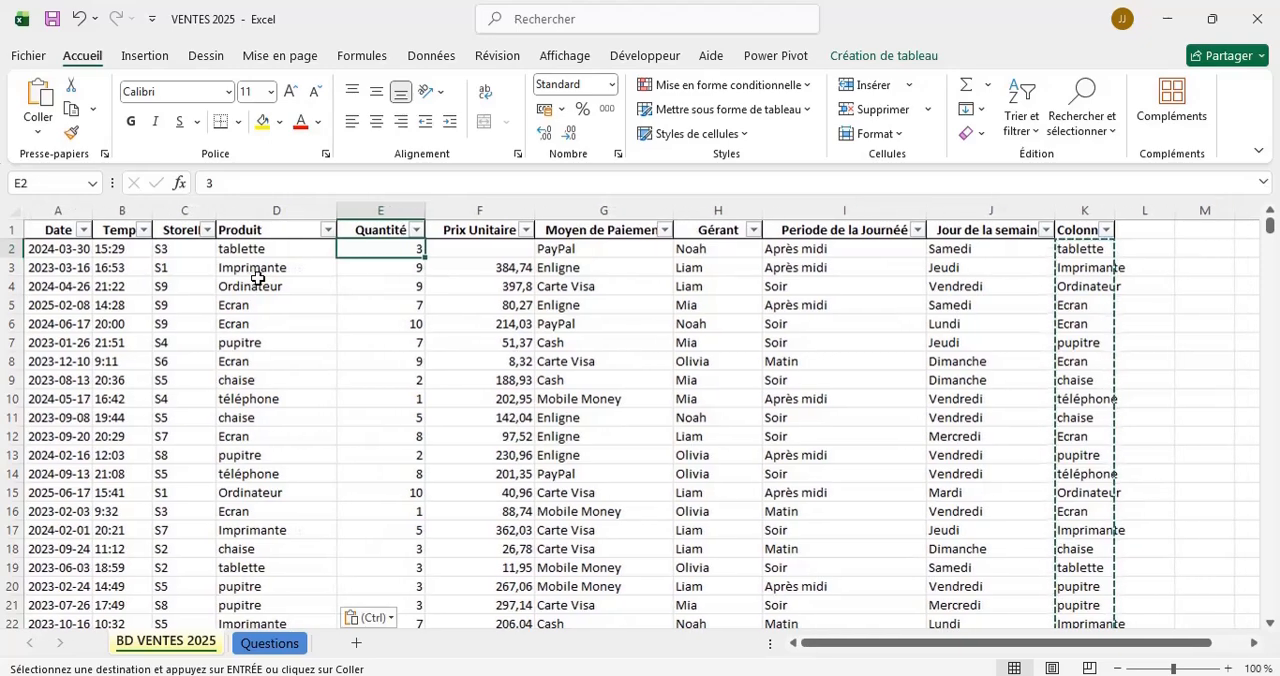
{"action": "scroll", "coordinate": [257, 278], "scroll_direction": "up", "scroll_amount": 1}
{"action": "scroll", "coordinate": [257, 278], "scroll_direction": "down", "scroll_amount": 15}
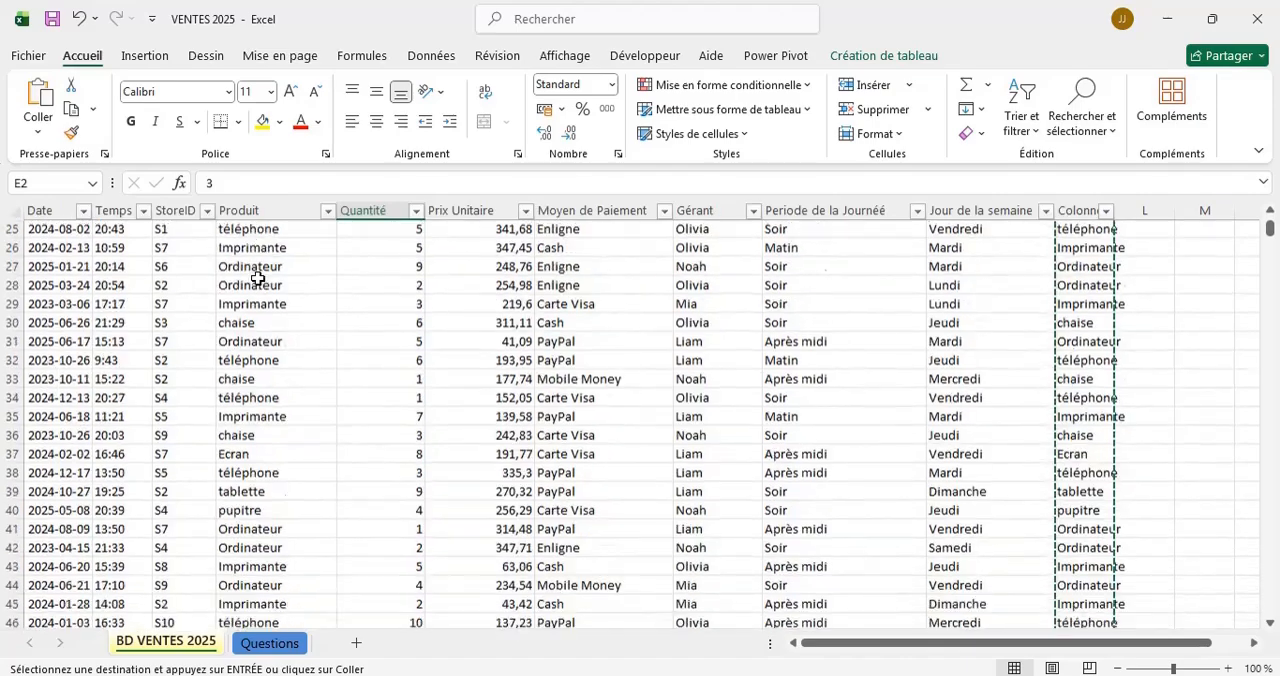
{"action": "scroll", "coordinate": [257, 278], "scroll_direction": "down", "scroll_amount": 2}
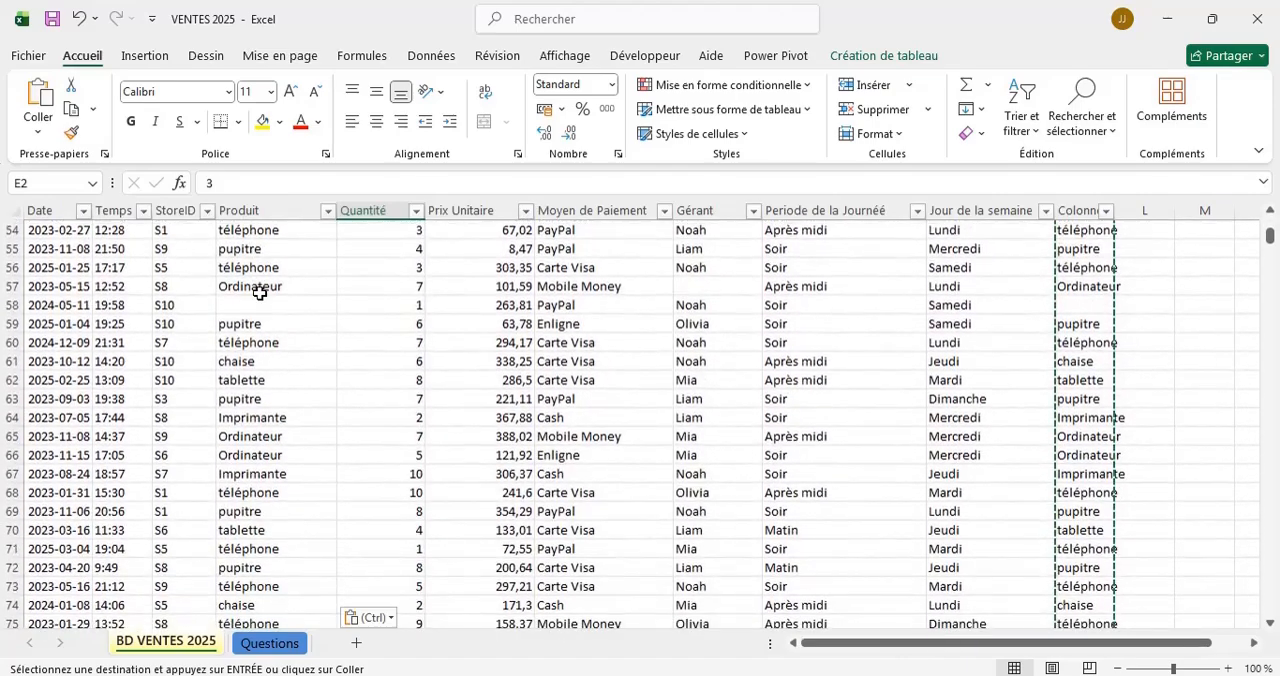
{"action": "left_click", "coordinate": [258, 302]}
{"action": "scroll", "coordinate": [265, 432], "scroll_direction": "down", "scroll_amount": 5}
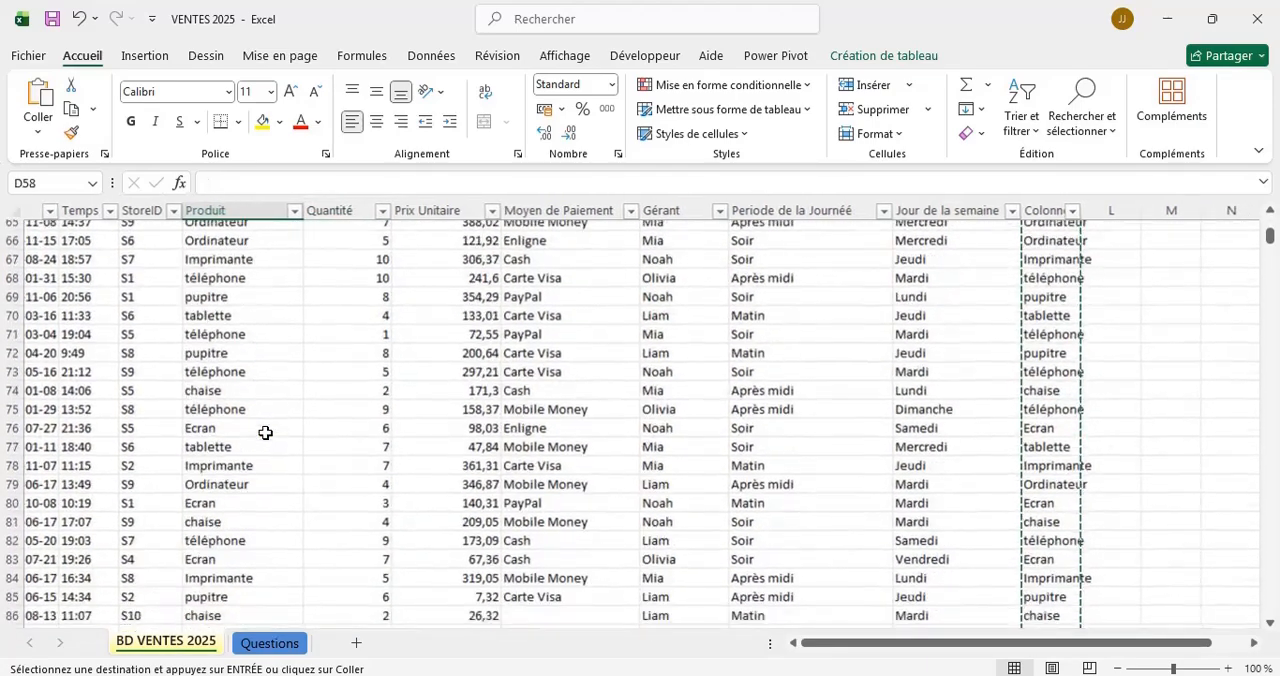
{"action": "scroll", "coordinate": [265, 432], "scroll_direction": "down", "scroll_amount": 9}
{"action": "scroll", "coordinate": [265, 432], "scroll_direction": "up", "scroll_amount": 17}
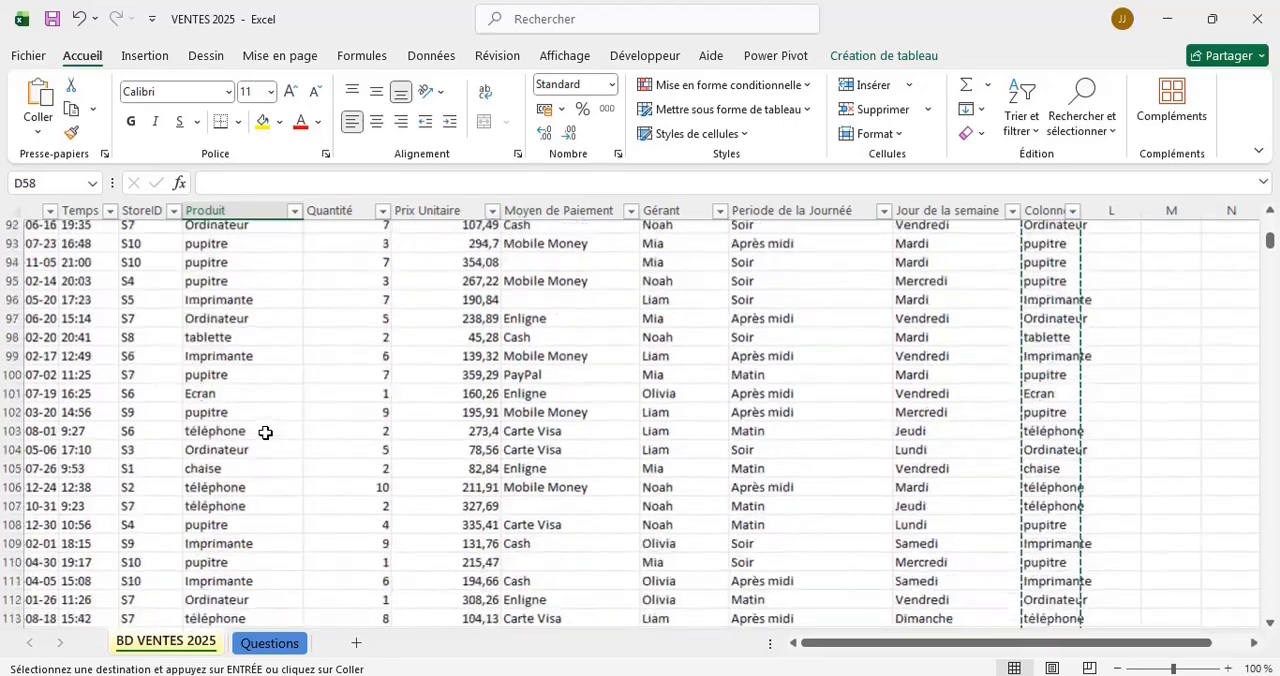
{"action": "scroll", "coordinate": [265, 432], "scroll_direction": "up", "scroll_amount": 15}
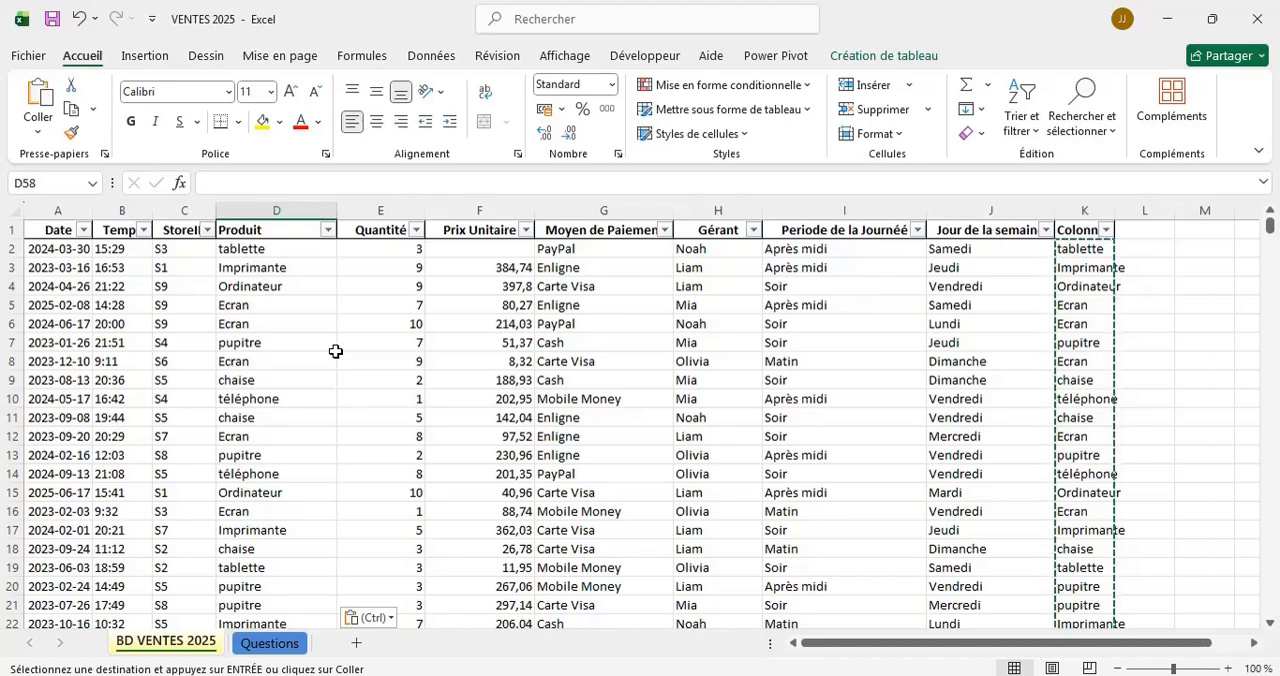
Browse the available functions and categories for a formula in L2, and list the recently used functions.
{"action": "left_click", "coordinate": [1150, 251]}
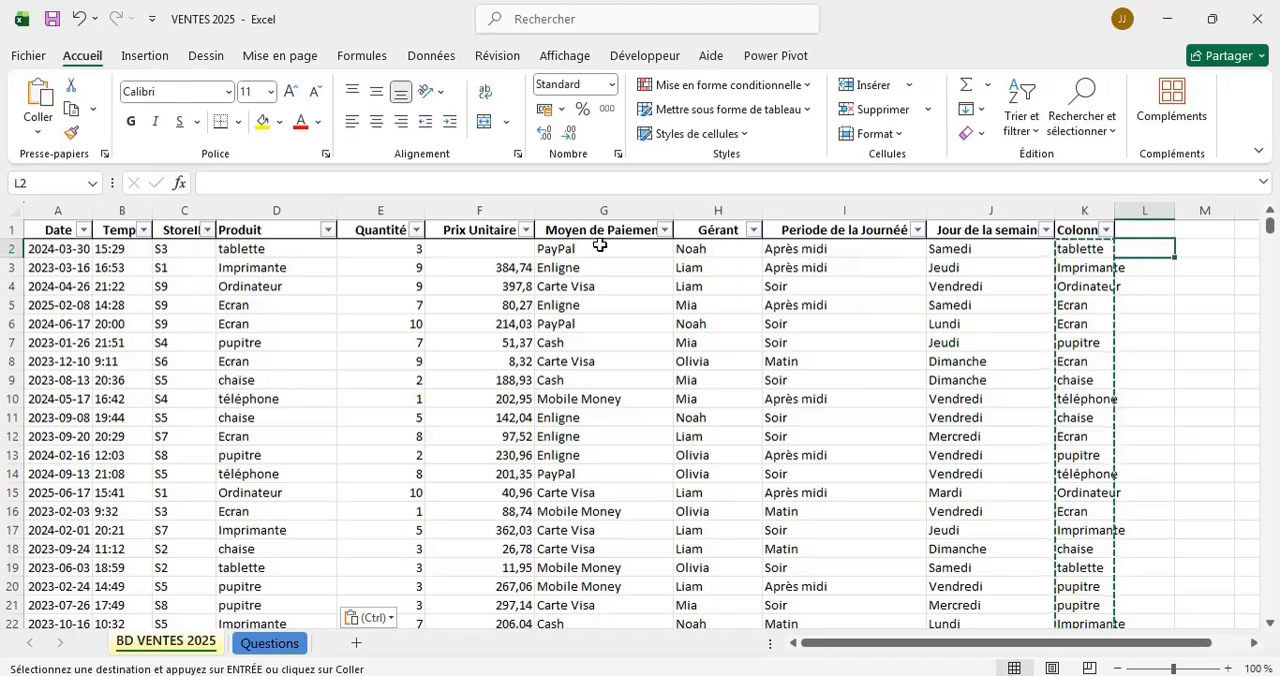
{"action": "left_click", "coordinate": [180, 186]}
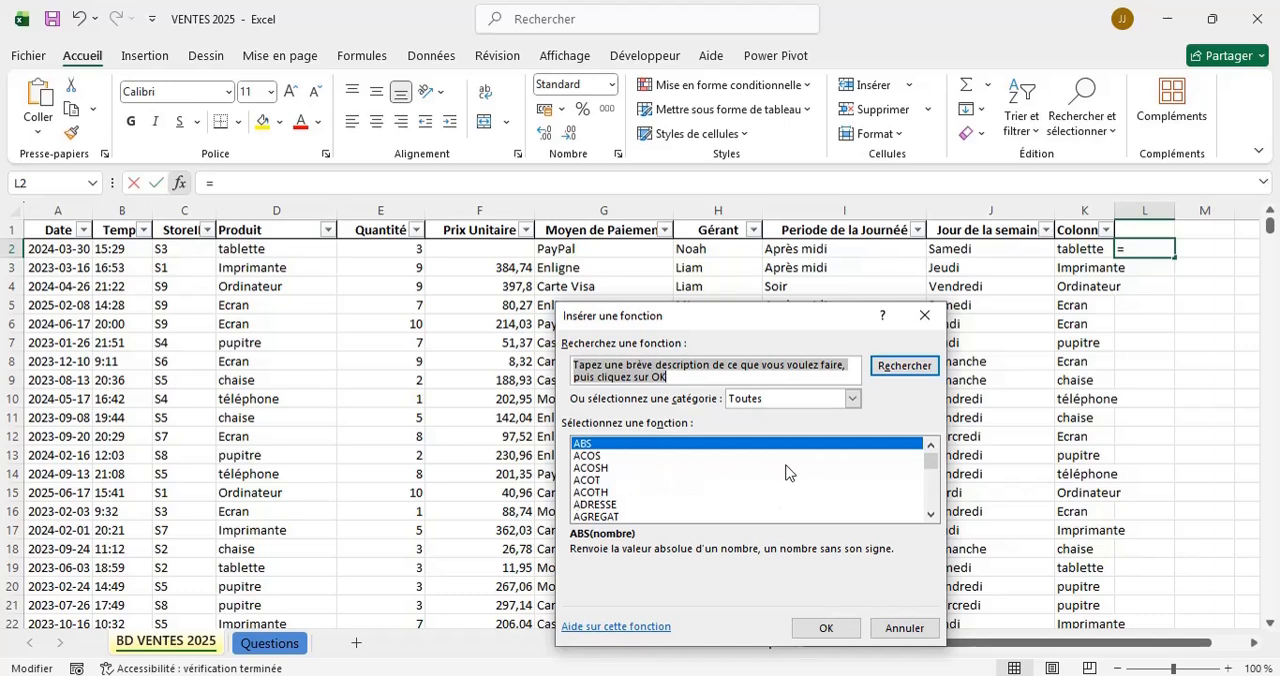
{"action": "scroll", "coordinate": [717, 471], "scroll_direction": "down", "scroll_amount": 3}
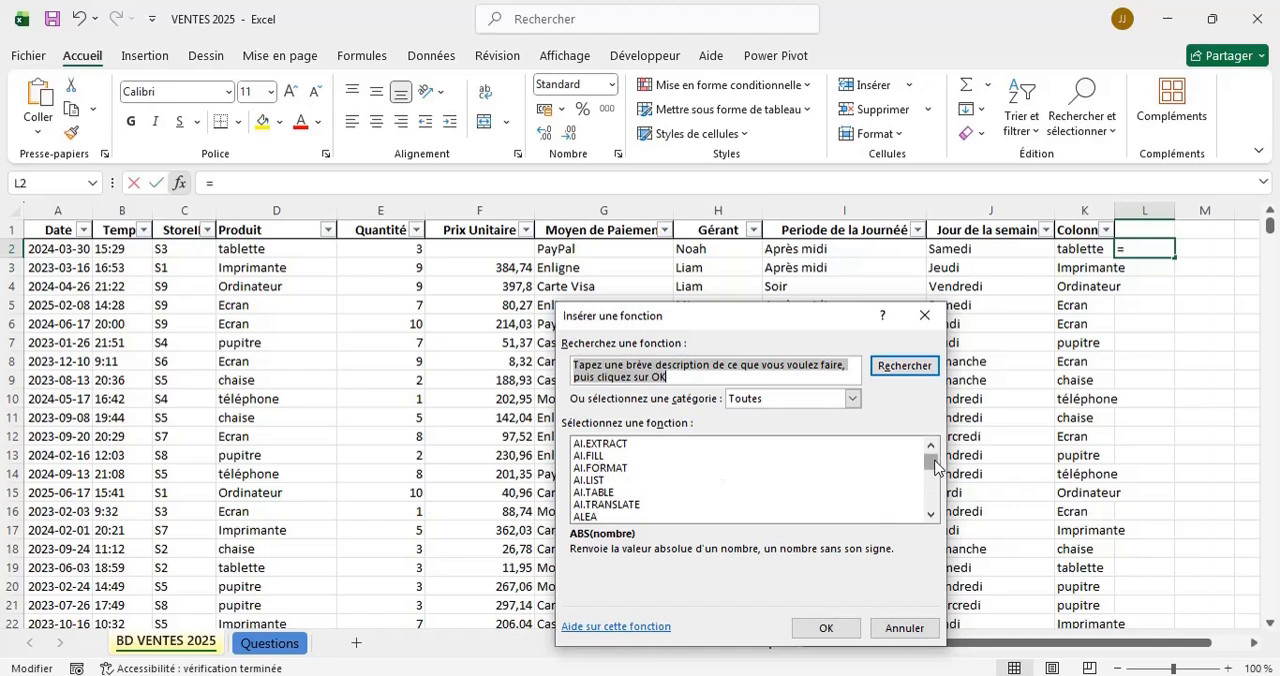
{"action": "scroll", "coordinate": [935, 464], "scroll_direction": "up", "scroll_amount": 3}
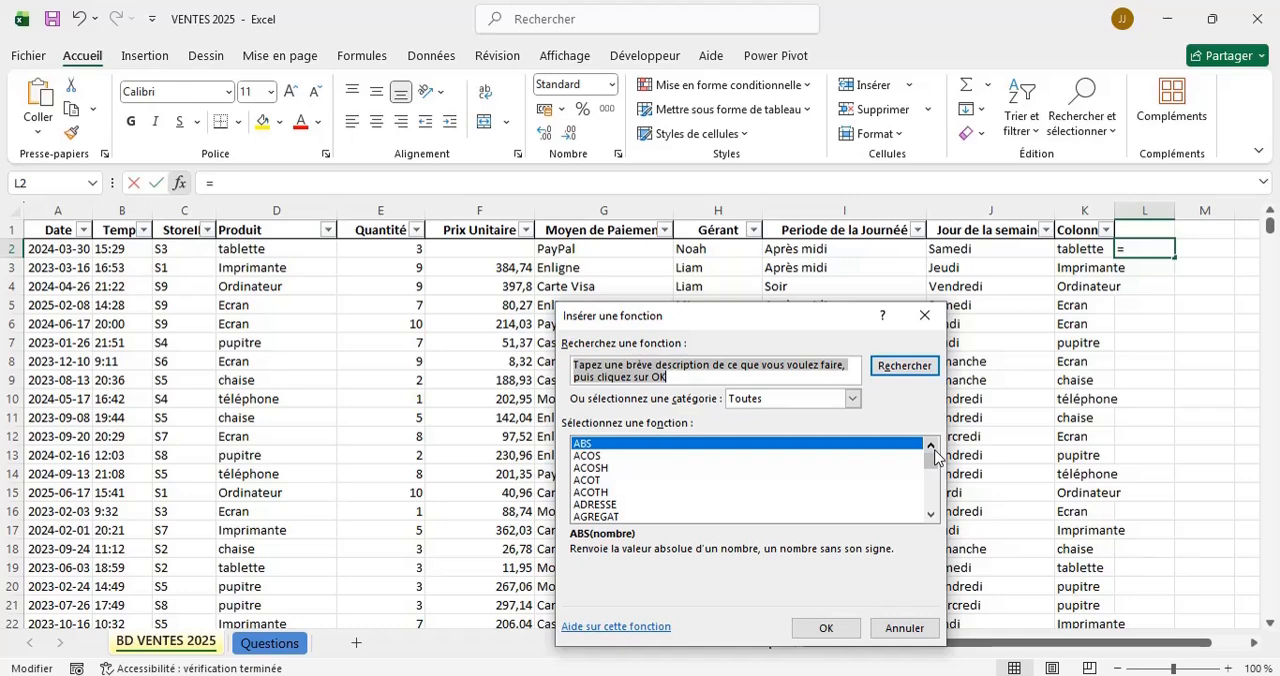
{"action": "left_click", "coordinate": [853, 399]}
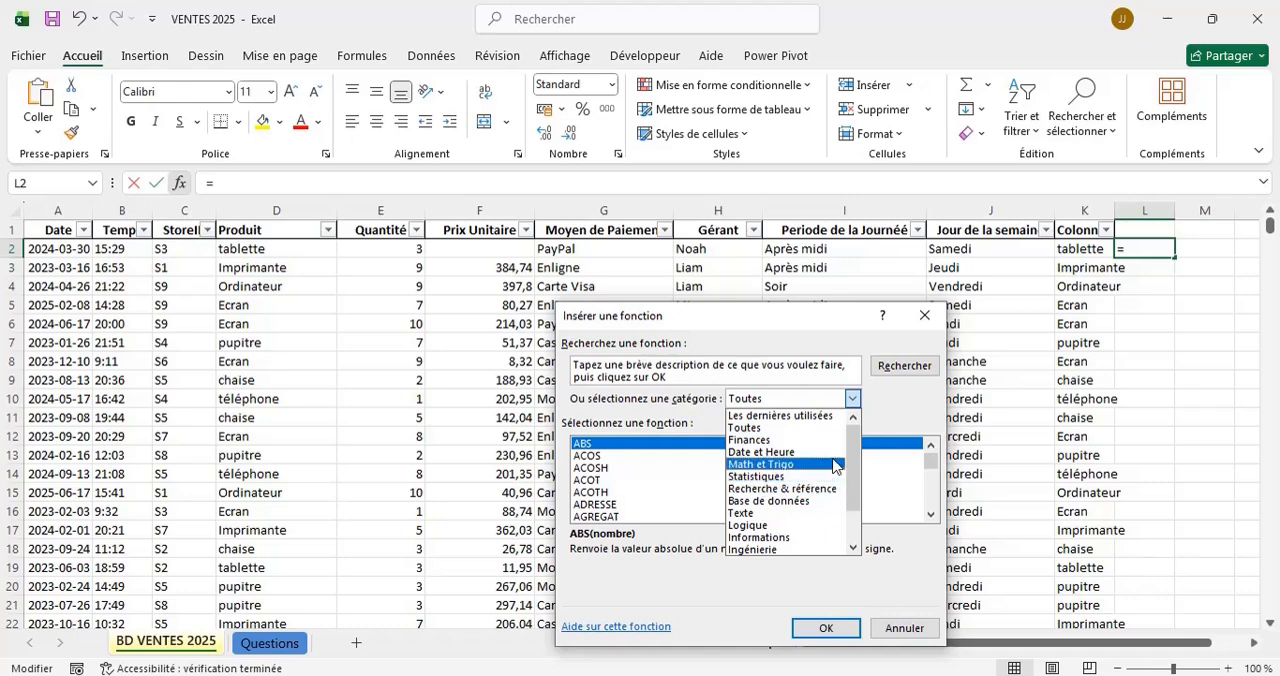
{"action": "left_click_drag", "start_coordinate": [857, 458], "coordinate": [843, 485]}
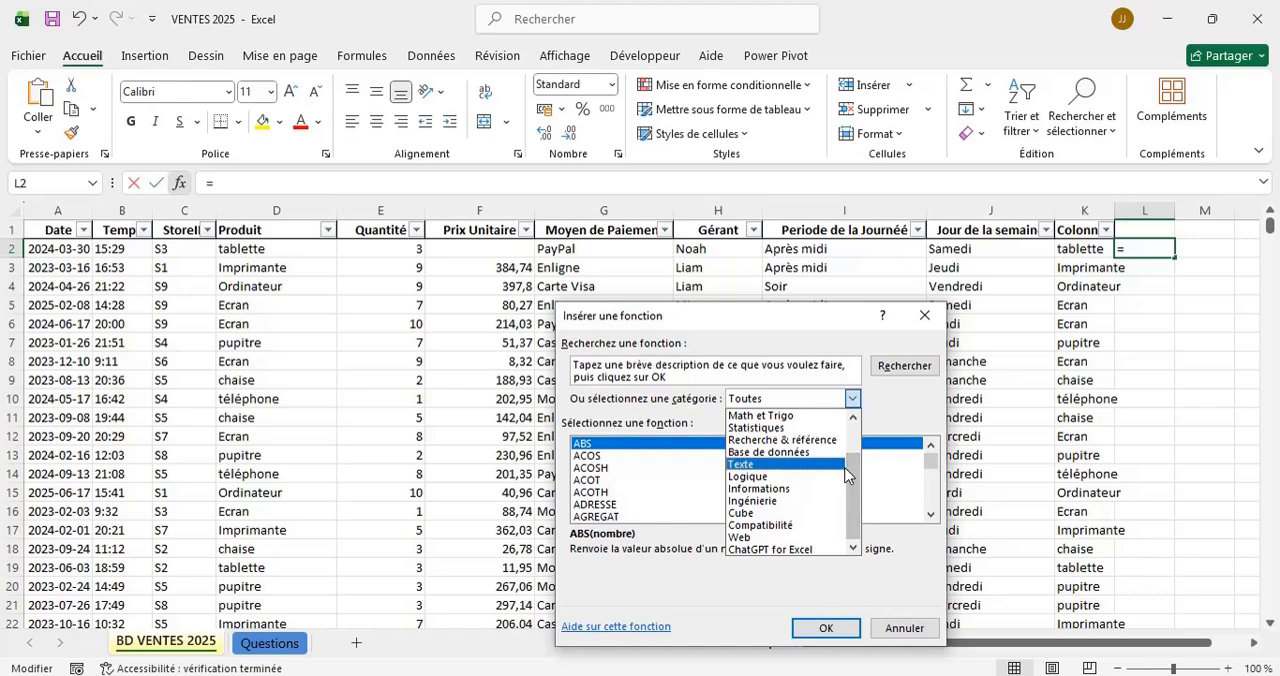
{"action": "left_click_drag", "start_coordinate": [853, 475], "coordinate": [854, 434]}
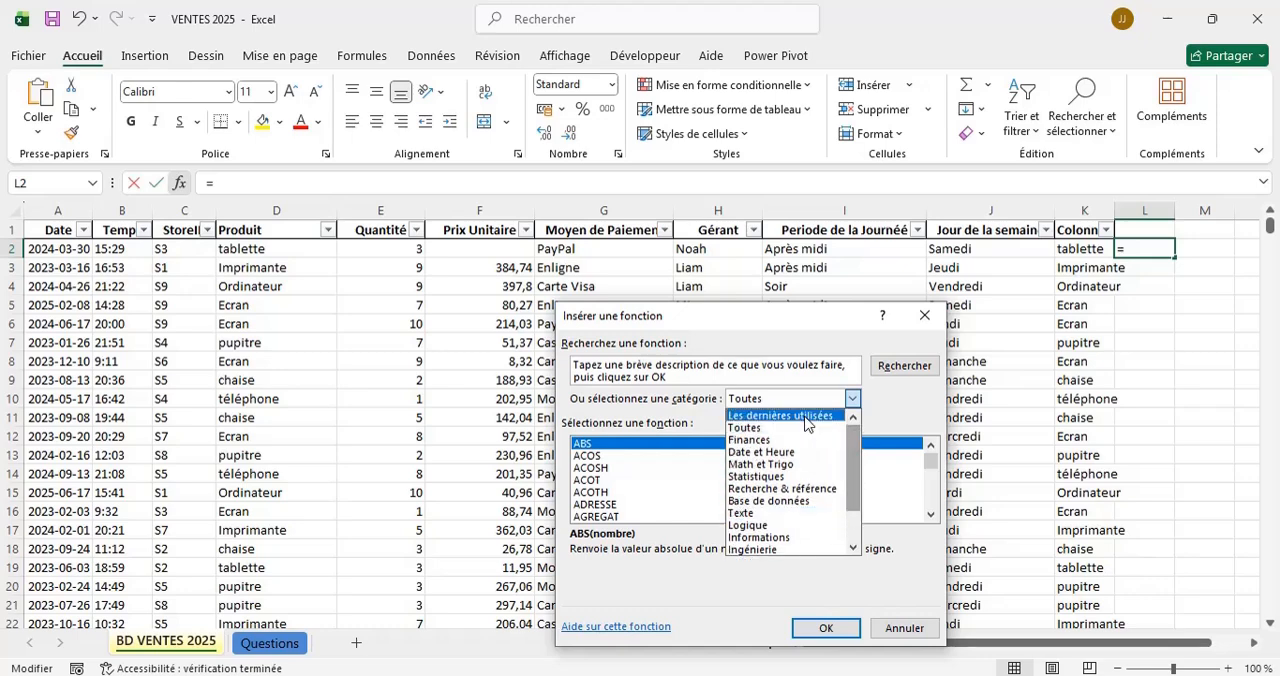
{"action": "left_click", "coordinate": [750, 416]}
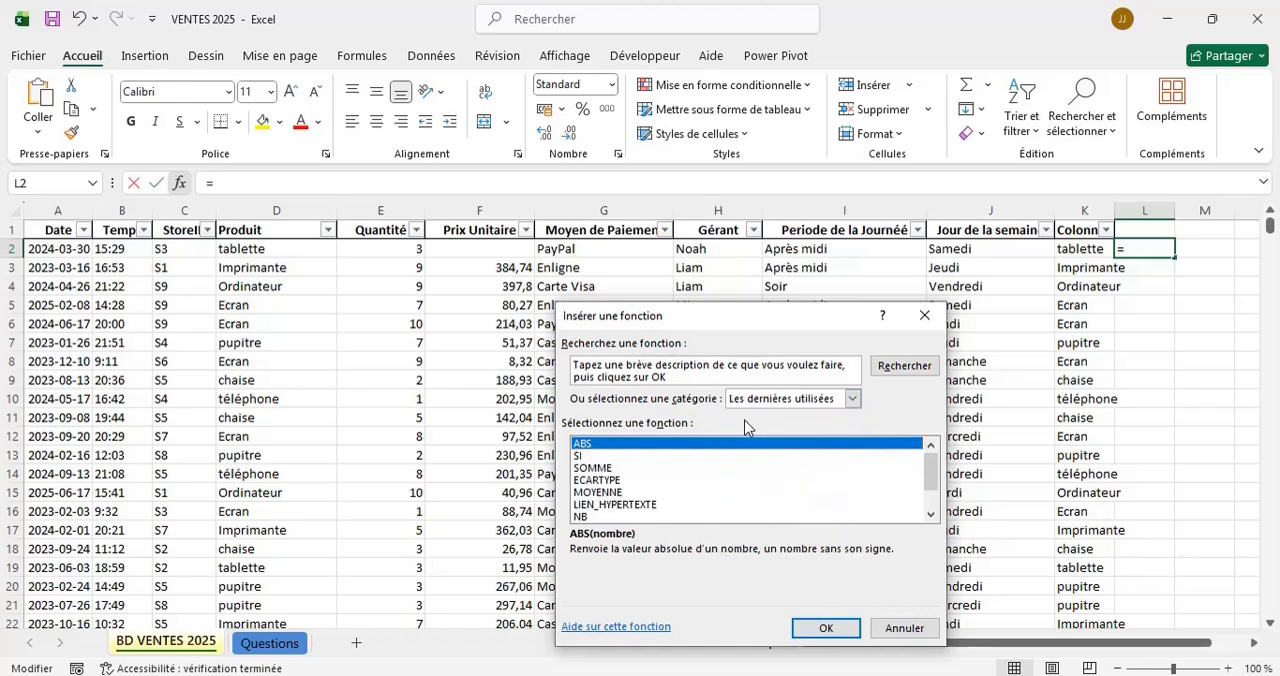
Try building an SI formula in L2 with F3 as the logical test, and cancel it.
{"action": "double_click", "coordinate": [577, 456]}
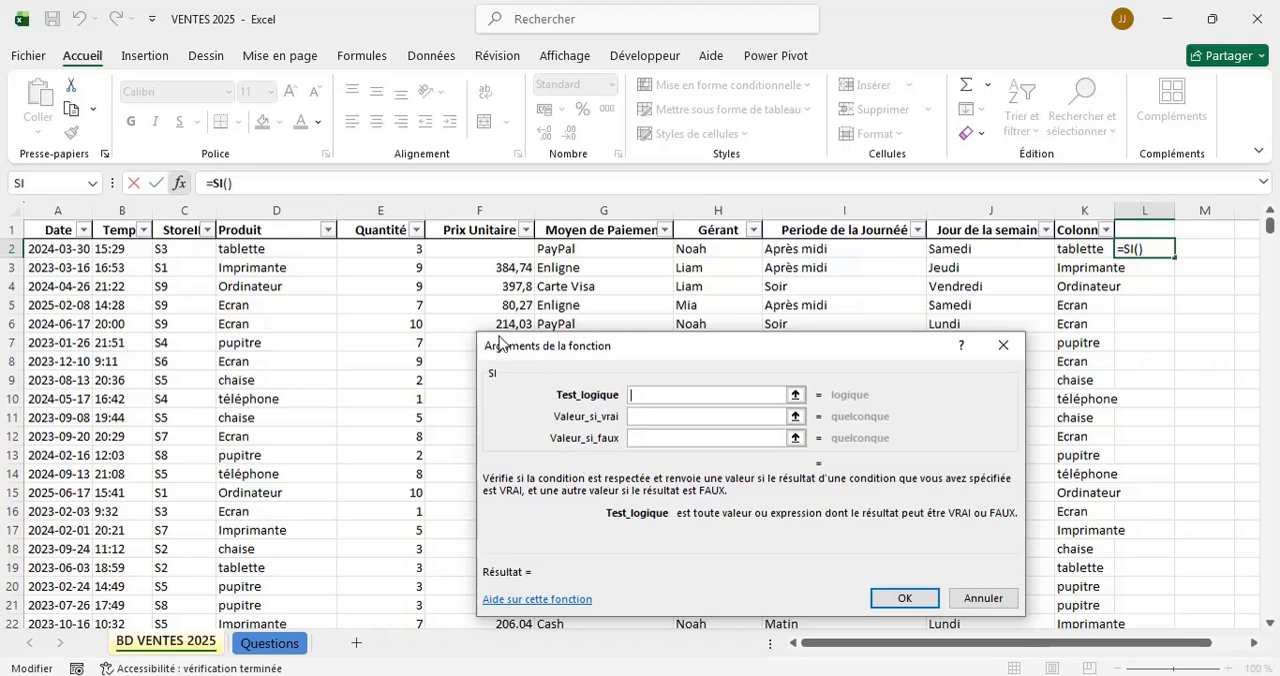
{"action": "left_click_drag", "start_coordinate": [495, 350], "coordinate": [162, 367]}
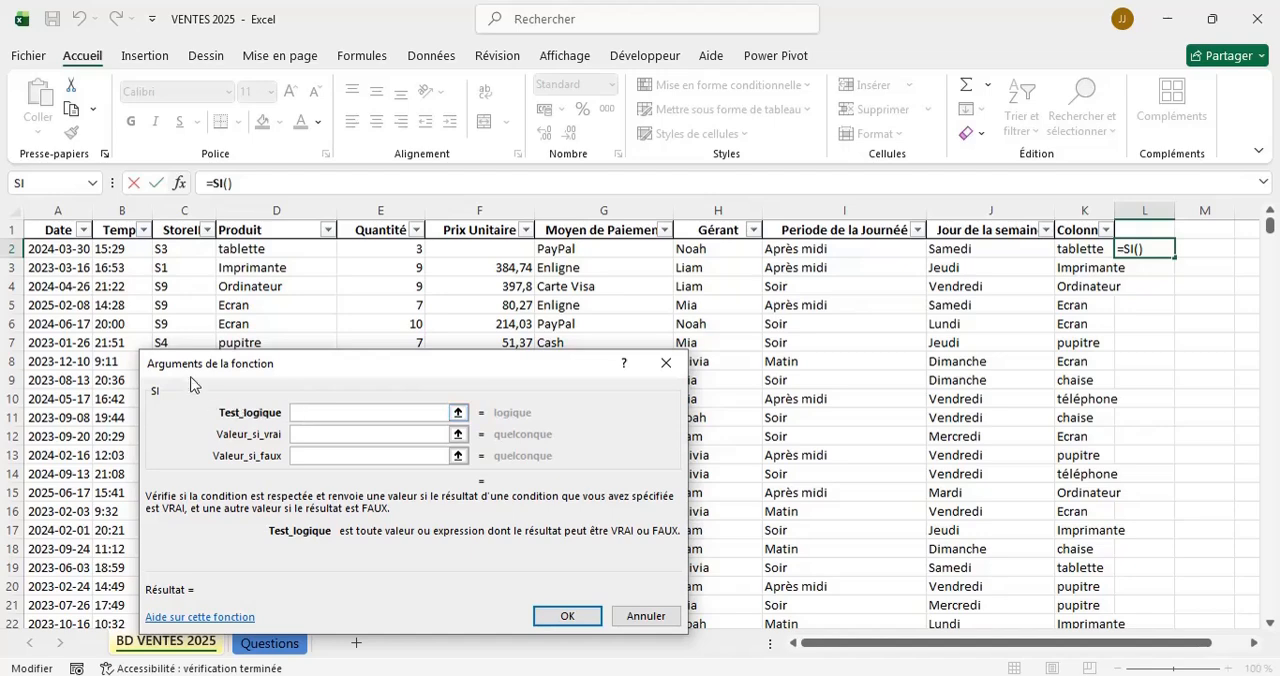
{"action": "left_click_drag", "start_coordinate": [172, 372], "coordinate": [314, 370]}
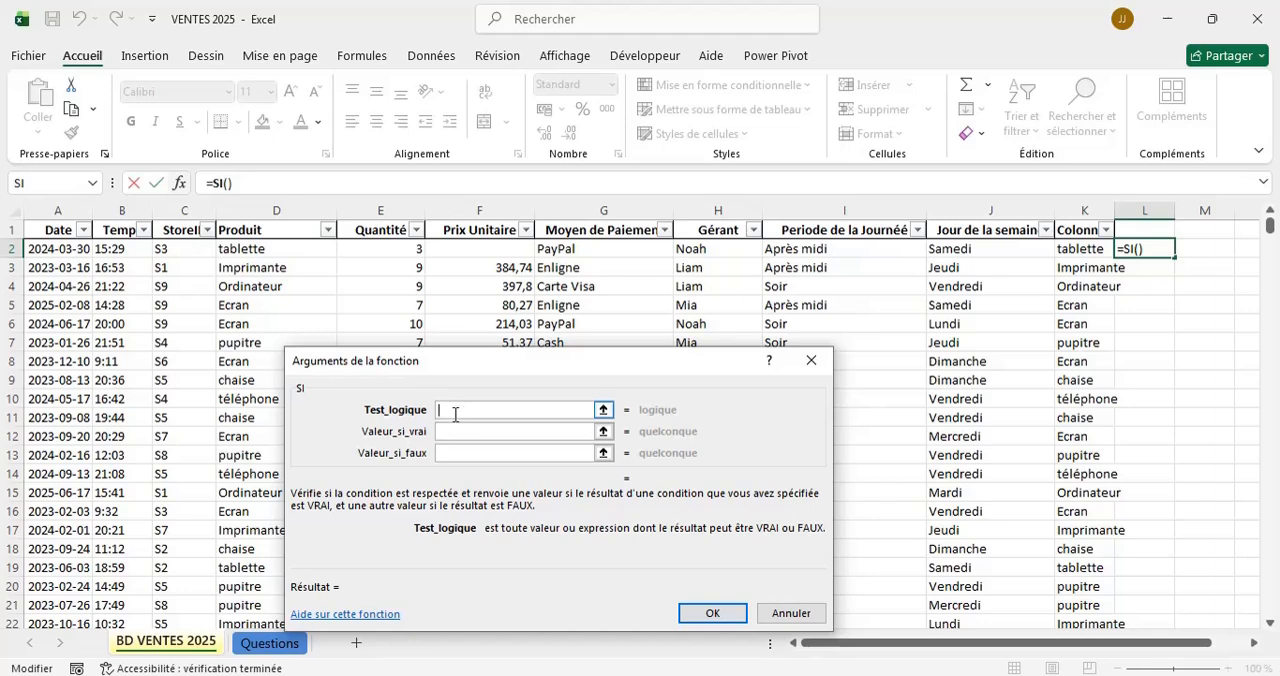
{"action": "left_click", "coordinate": [500, 270]}
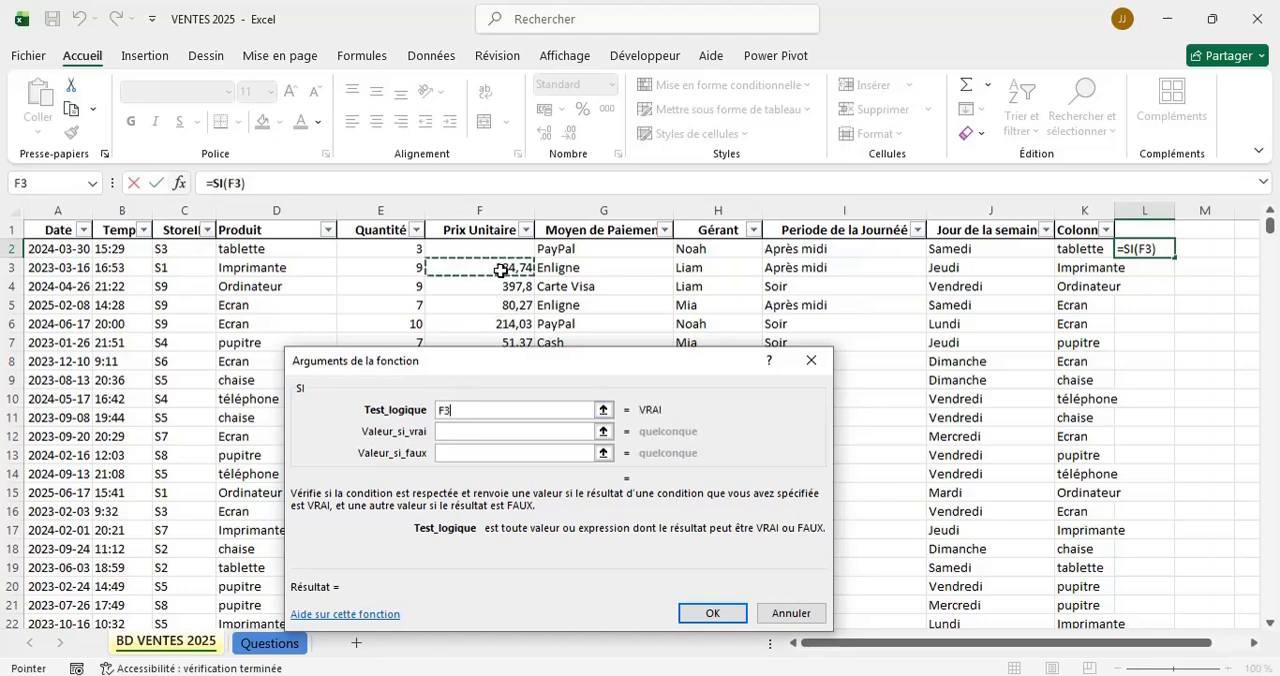
{"action": "left_click", "coordinate": [454, 434]}
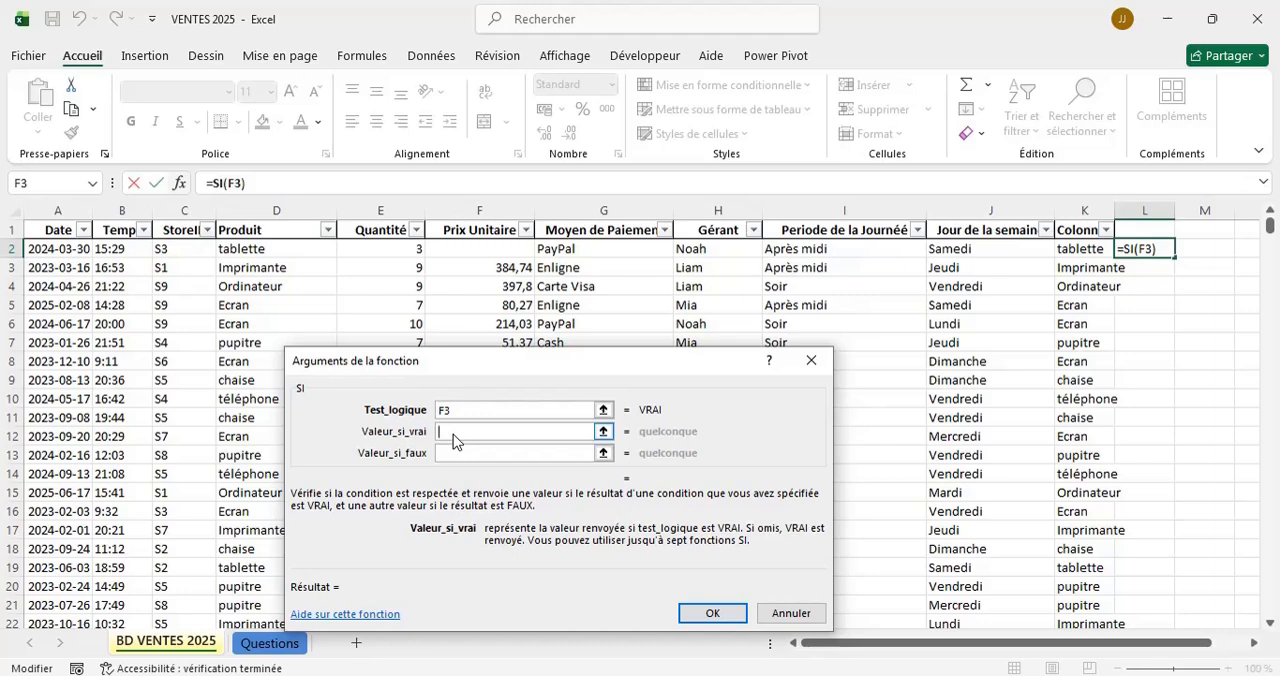
{"action": "left_click", "coordinate": [451, 452]}
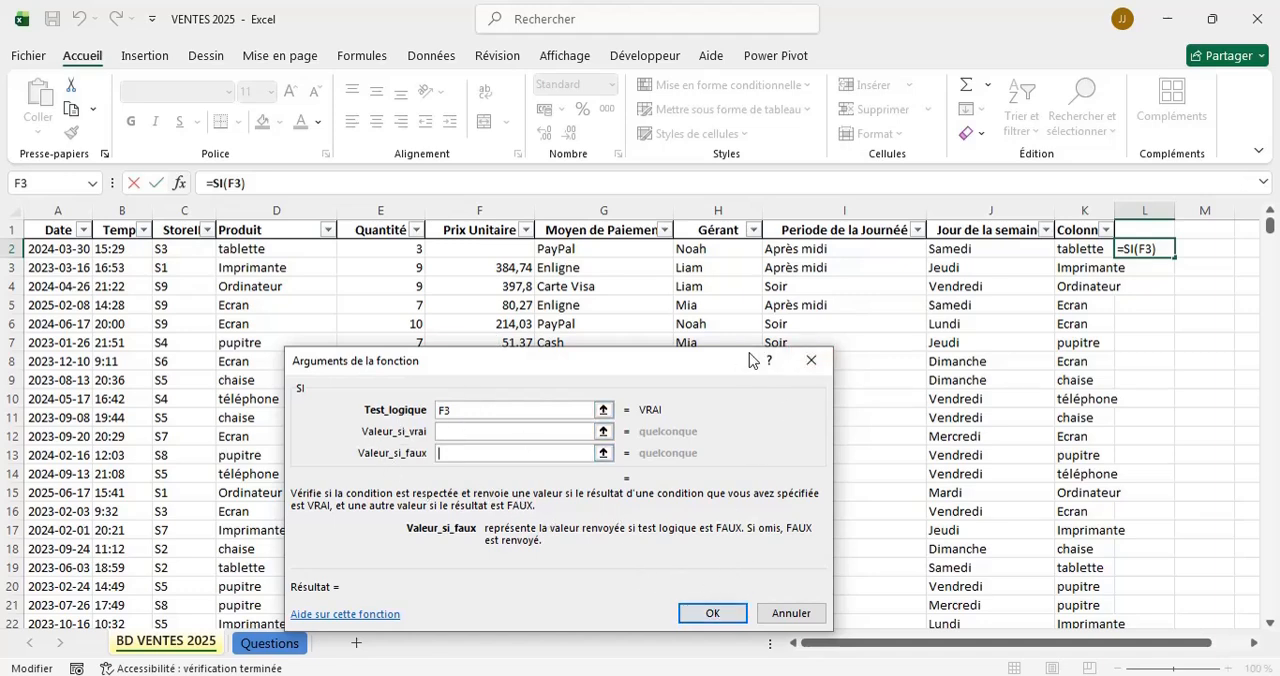
{"action": "left_click", "coordinate": [807, 356]}
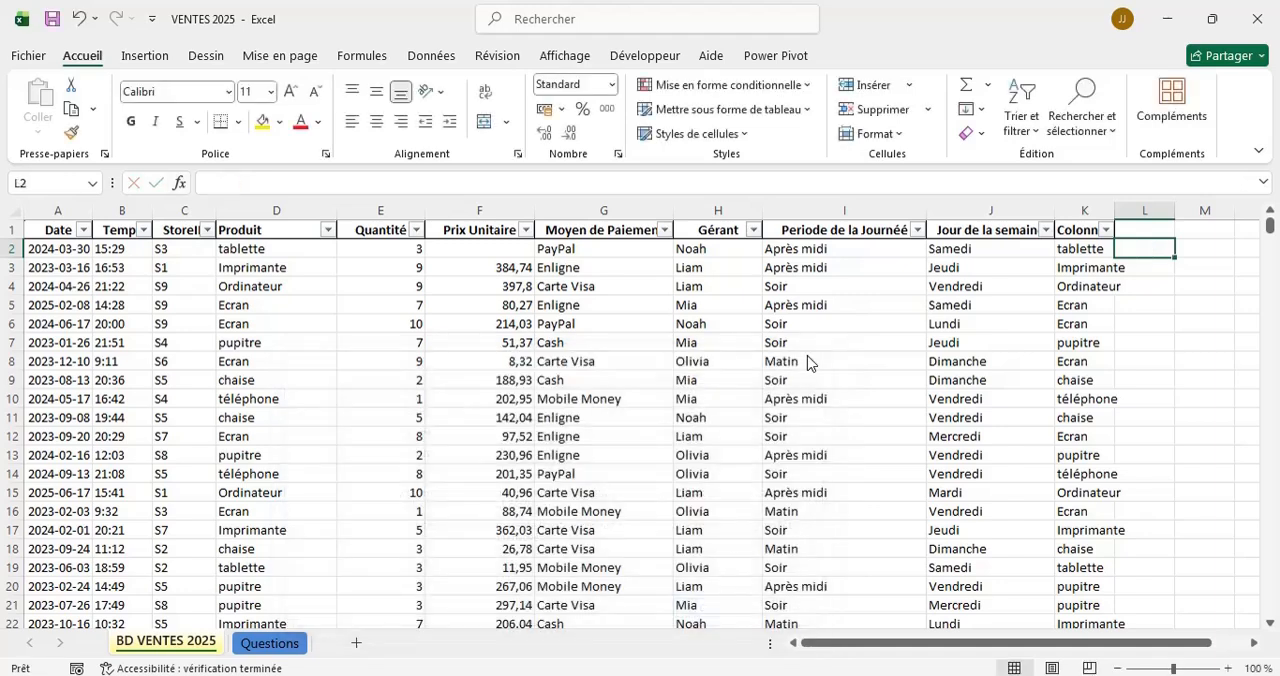
Delete the helper column K, Colonne1, from the sales table.
{"action": "left_click", "coordinate": [1076, 204]}
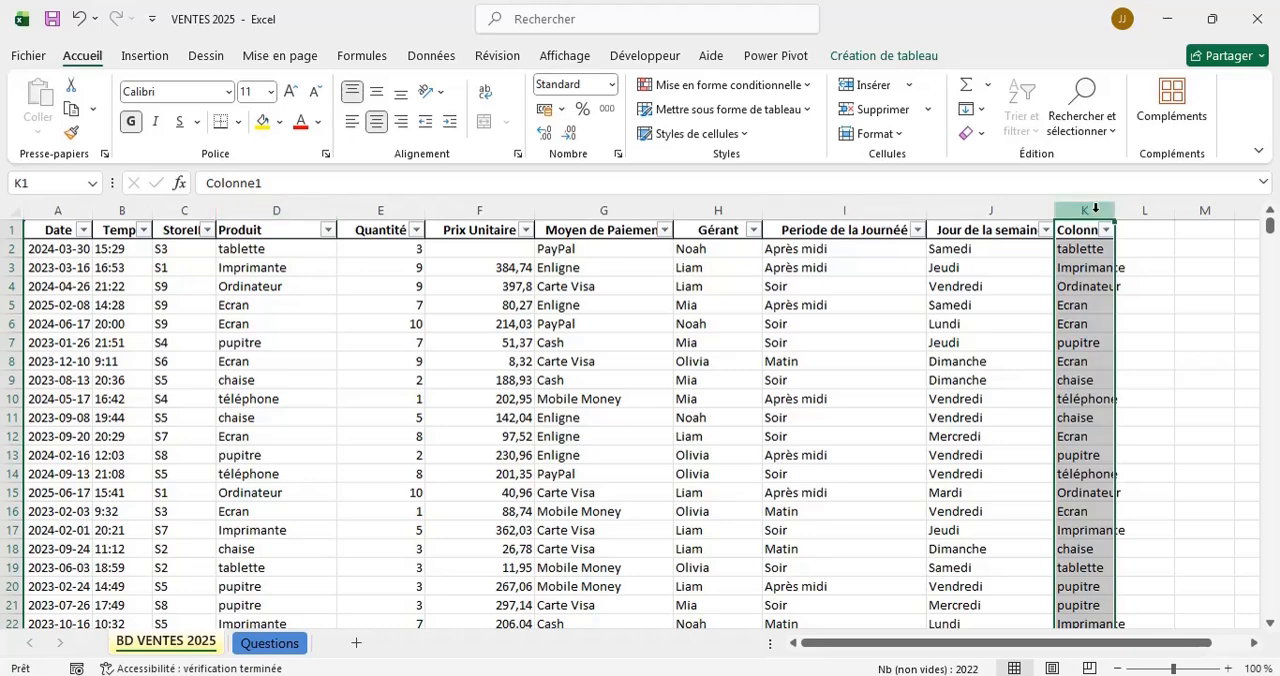
{"action": "right_click", "coordinate": [1095, 208]}
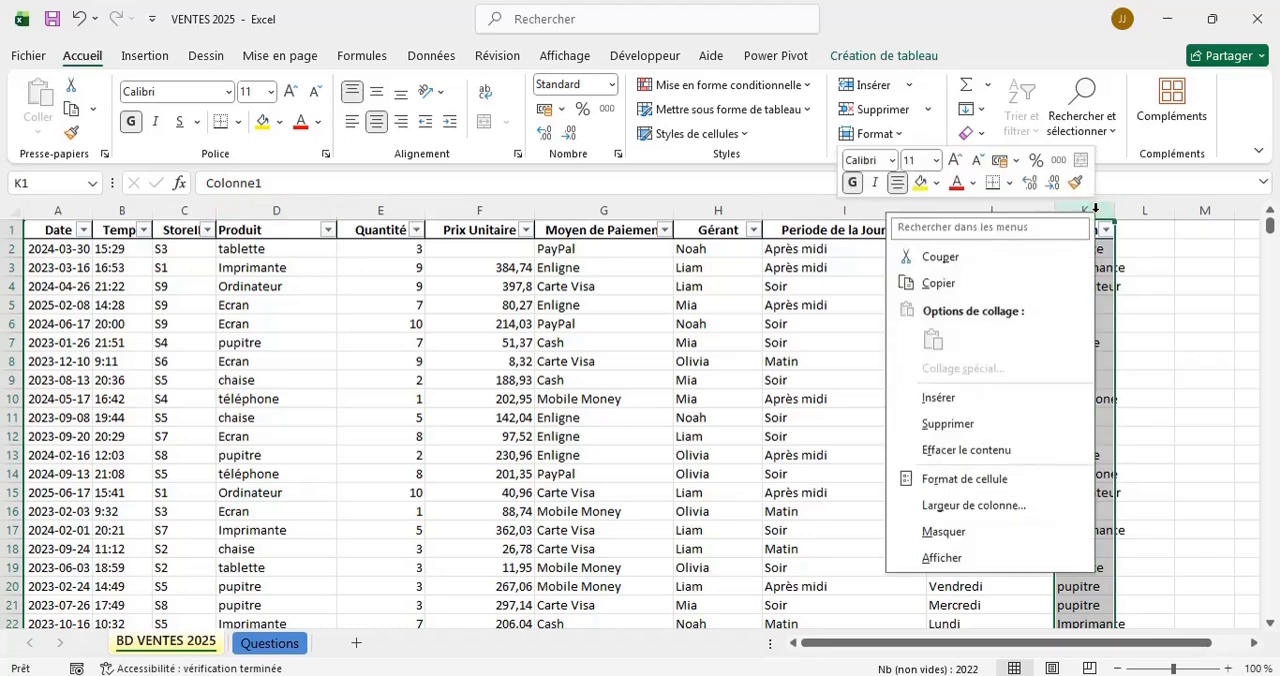
{"action": "left_click", "coordinate": [935, 428]}
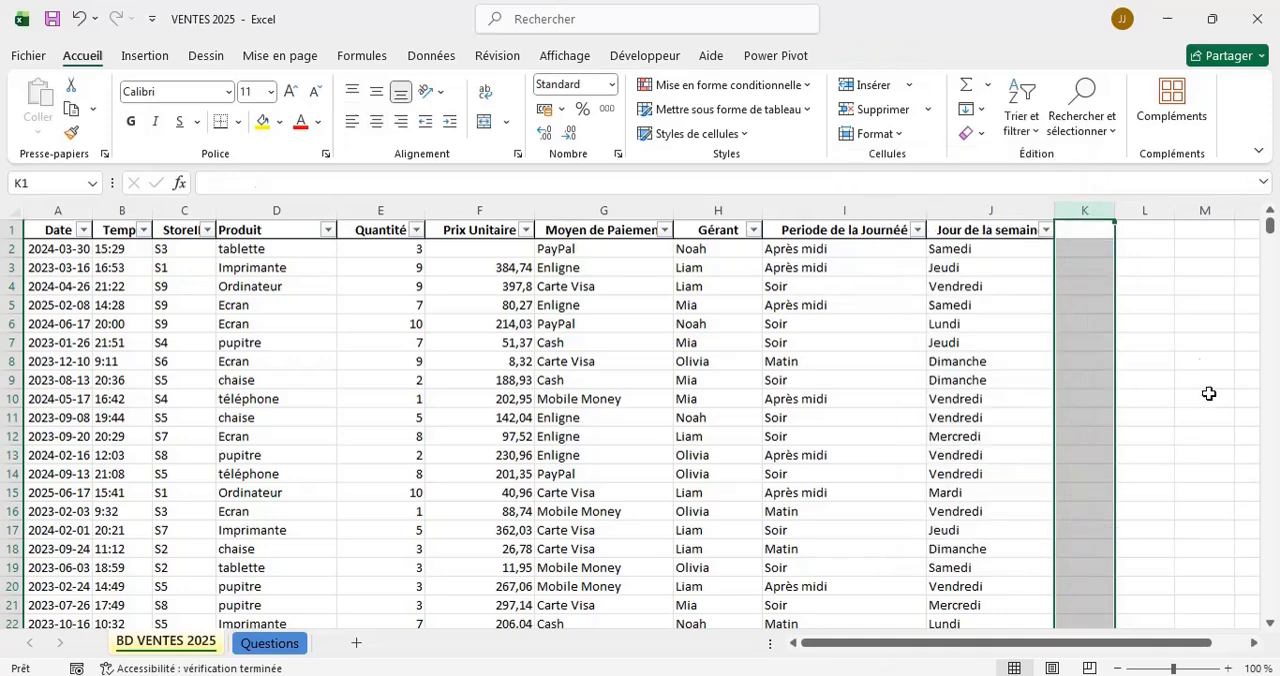
{"action": "left_click", "coordinate": [1168, 303]}
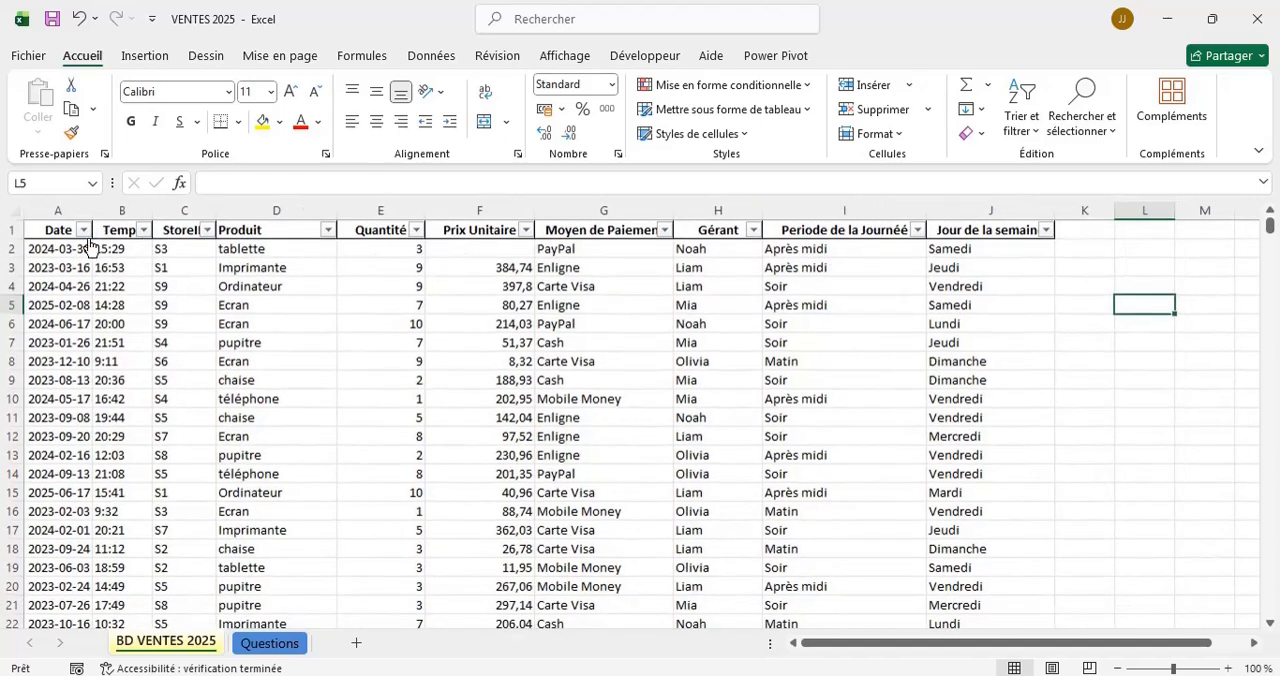
Look through the sales table for empty cells in the Prix Unitaire and Quantité columns.
{"action": "left_click", "coordinate": [510, 250]}
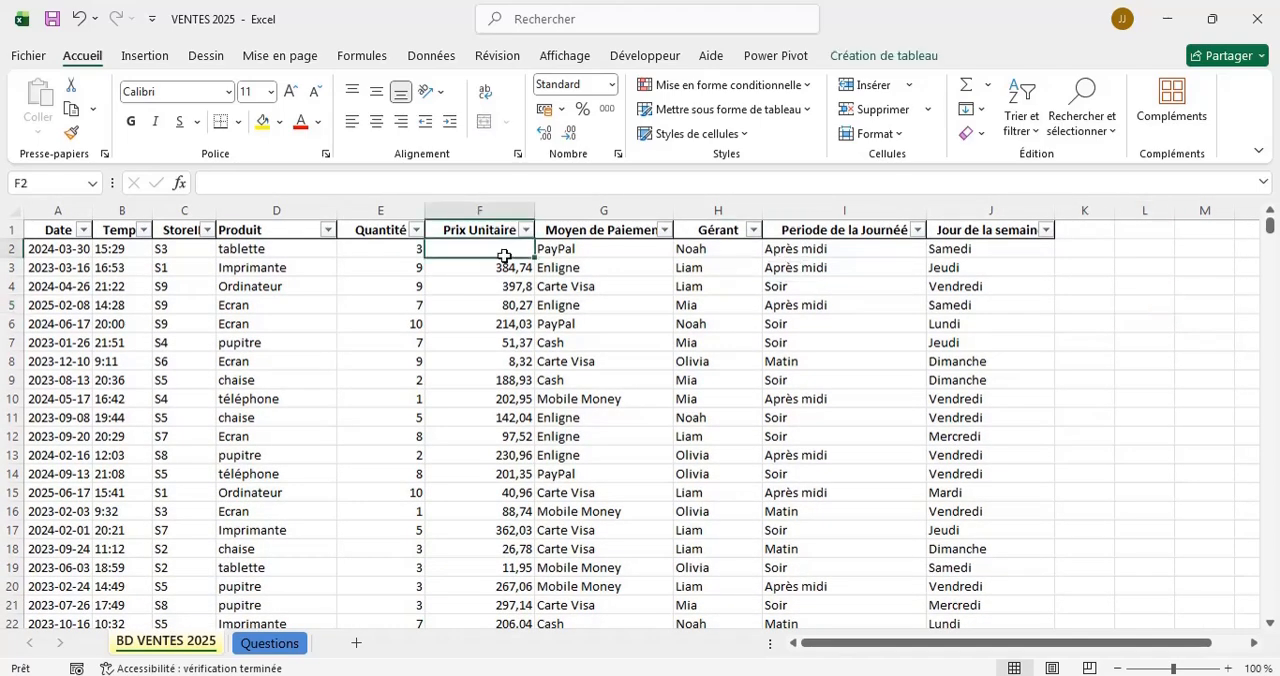
{"action": "scroll", "coordinate": [432, 398], "scroll_direction": "down", "scroll_amount": 4}
{"action": "scroll", "coordinate": [432, 398], "scroll_direction": "down", "scroll_amount": 11}
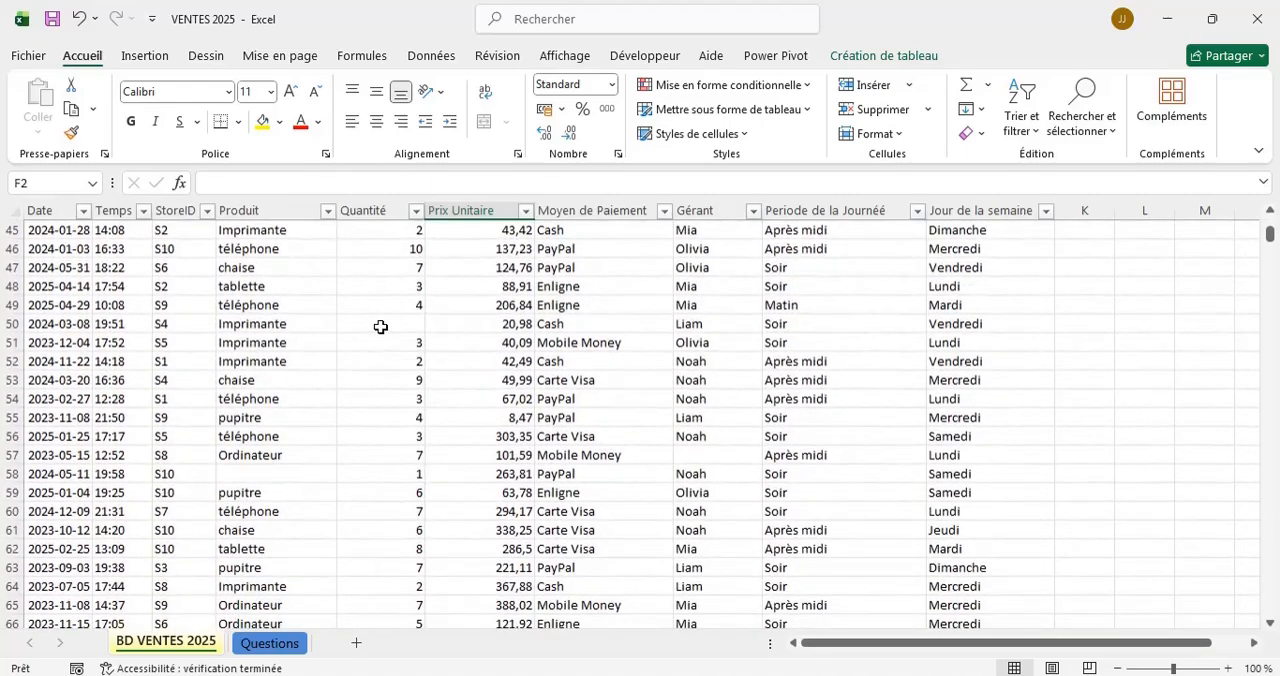
{"action": "left_click", "coordinate": [380, 327]}
{"action": "scroll", "coordinate": [520, 265], "scroll_direction": "up", "scroll_amount": 10}
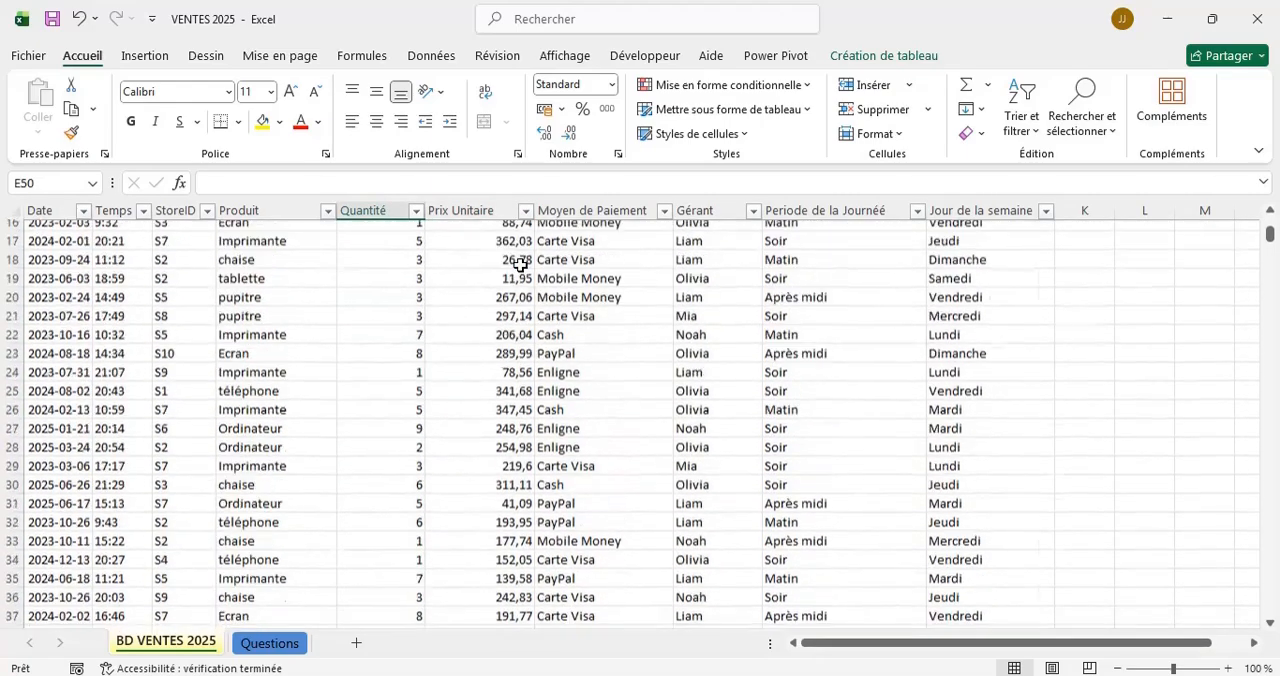
{"action": "scroll", "coordinate": [520, 265], "scroll_direction": "up", "scroll_amount": 5}
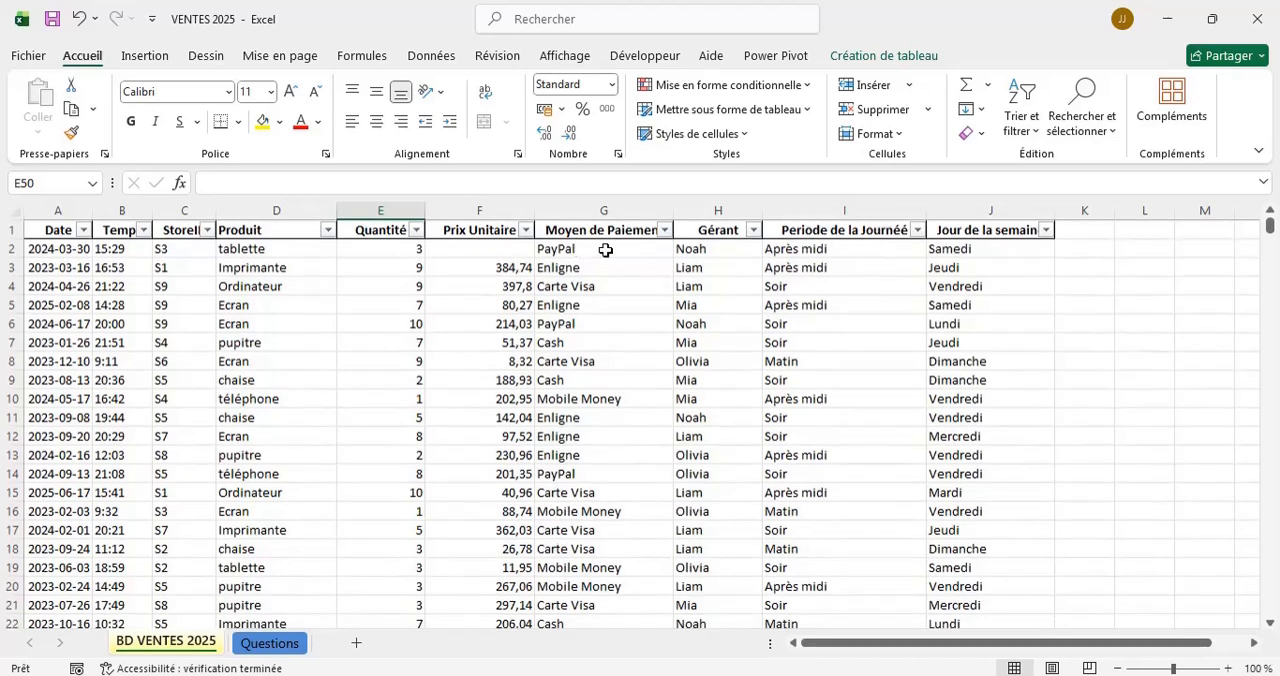
Select all empty cells in the sheet with Go To Special, using the Cellules vides option.
{"action": "left_click", "coordinate": [502, 246]}
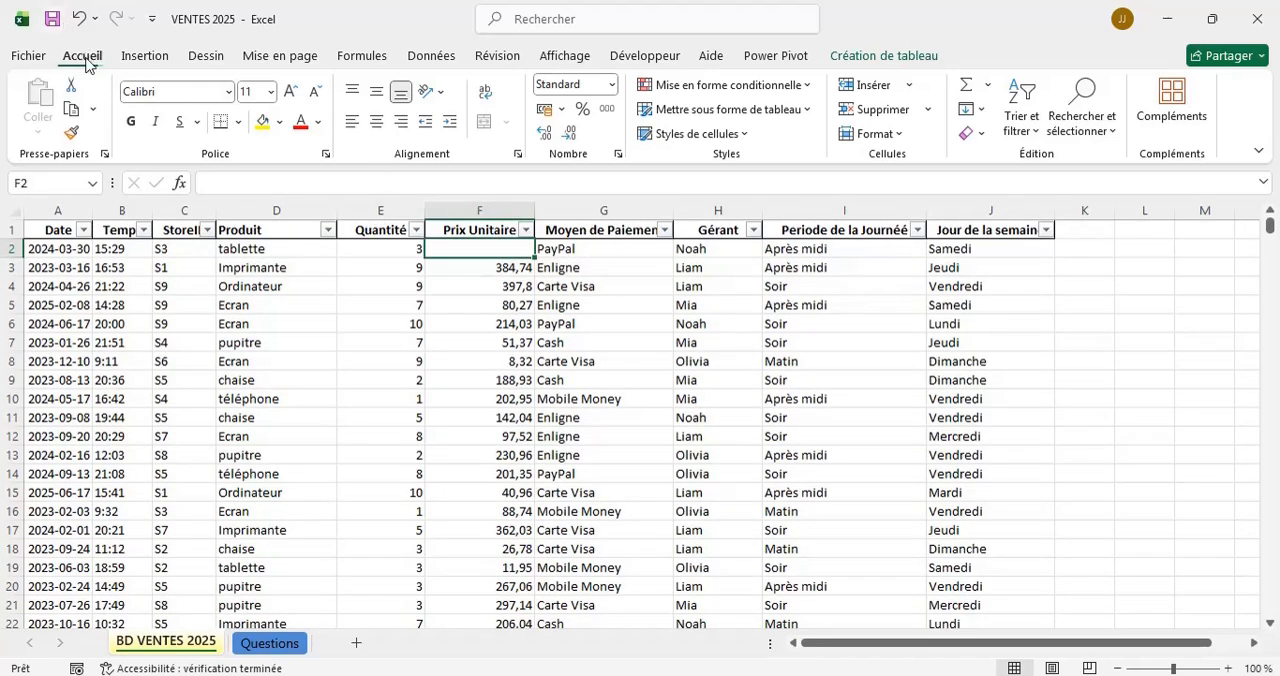
{"action": "left_click", "coordinate": [1113, 139]}
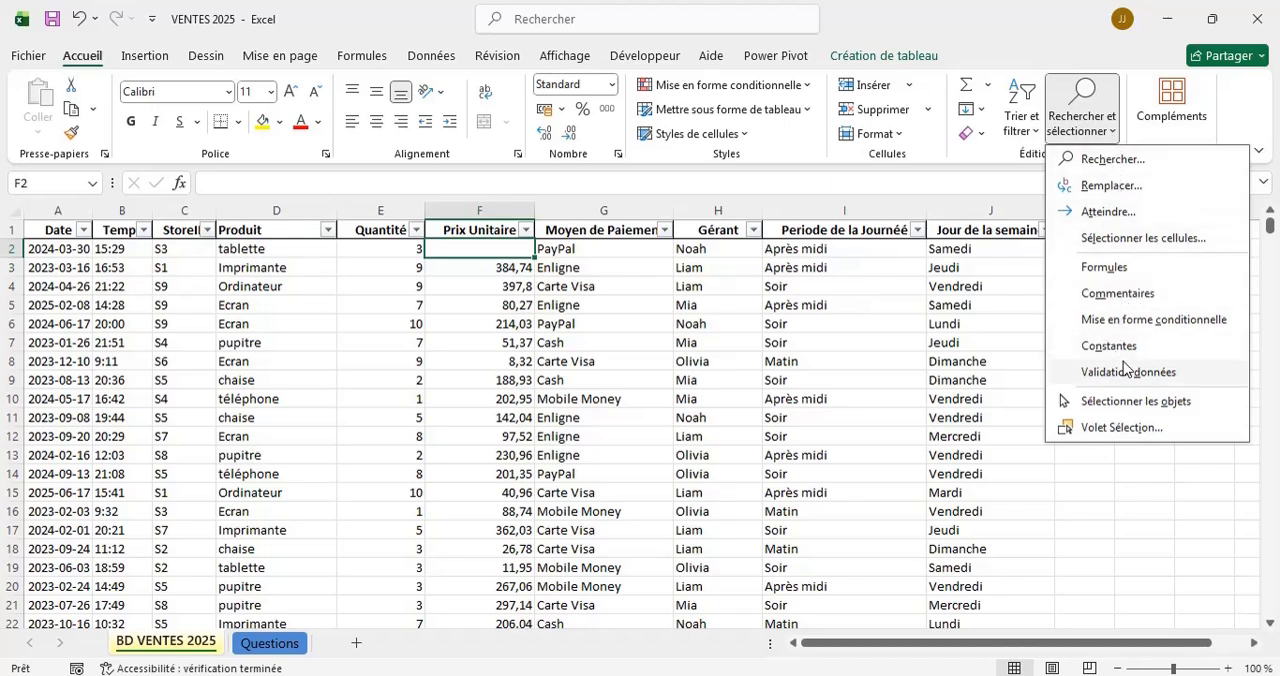
{"action": "left_click", "coordinate": [1107, 214]}
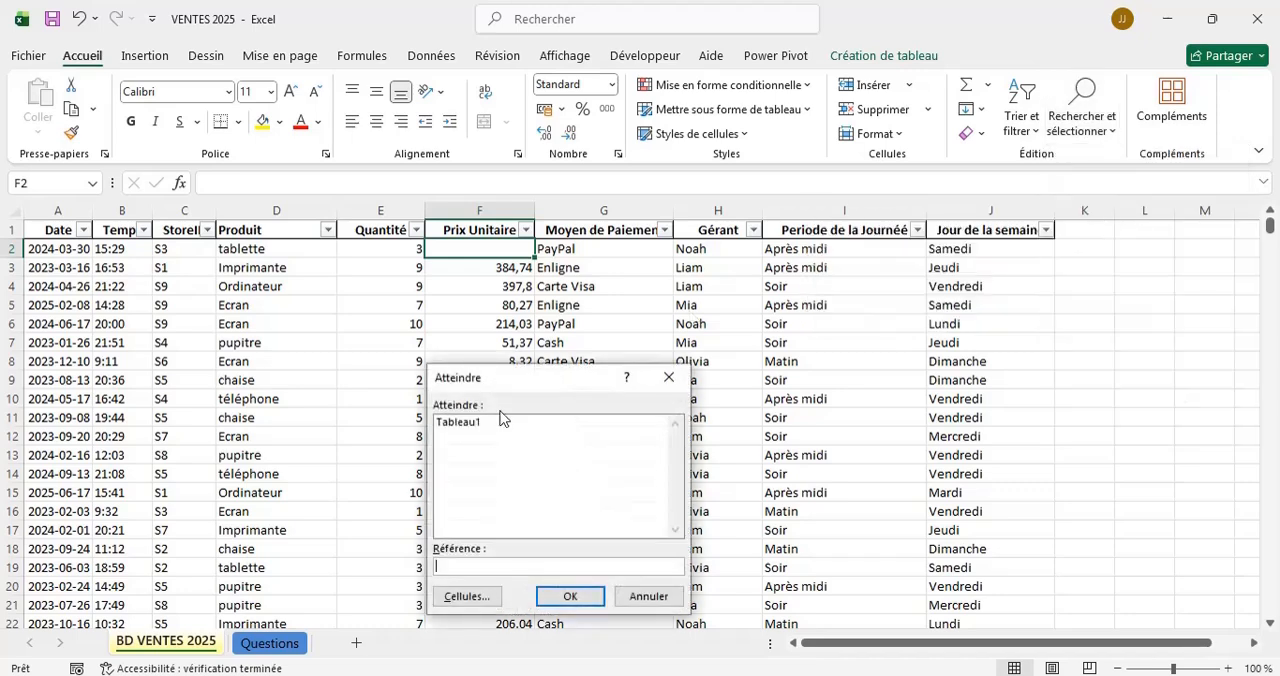
{"action": "left_click_drag", "start_coordinate": [444, 377], "coordinate": [602, 326]}
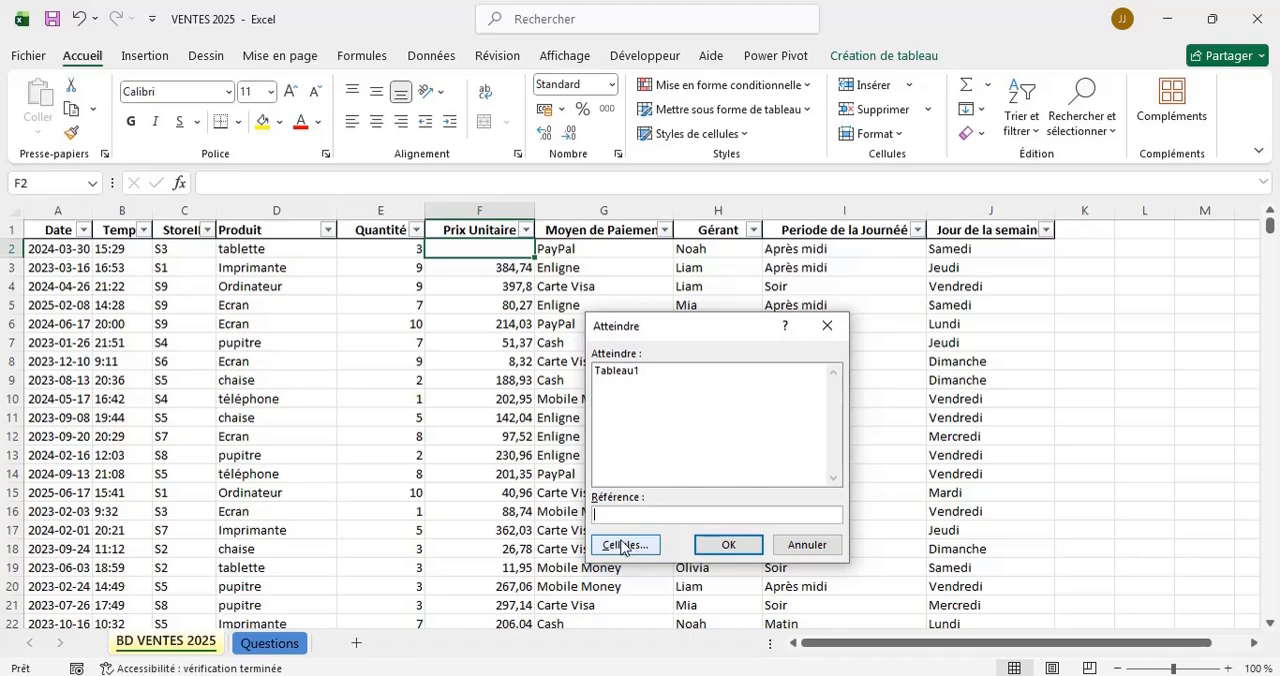
{"action": "left_click", "coordinate": [622, 546]}
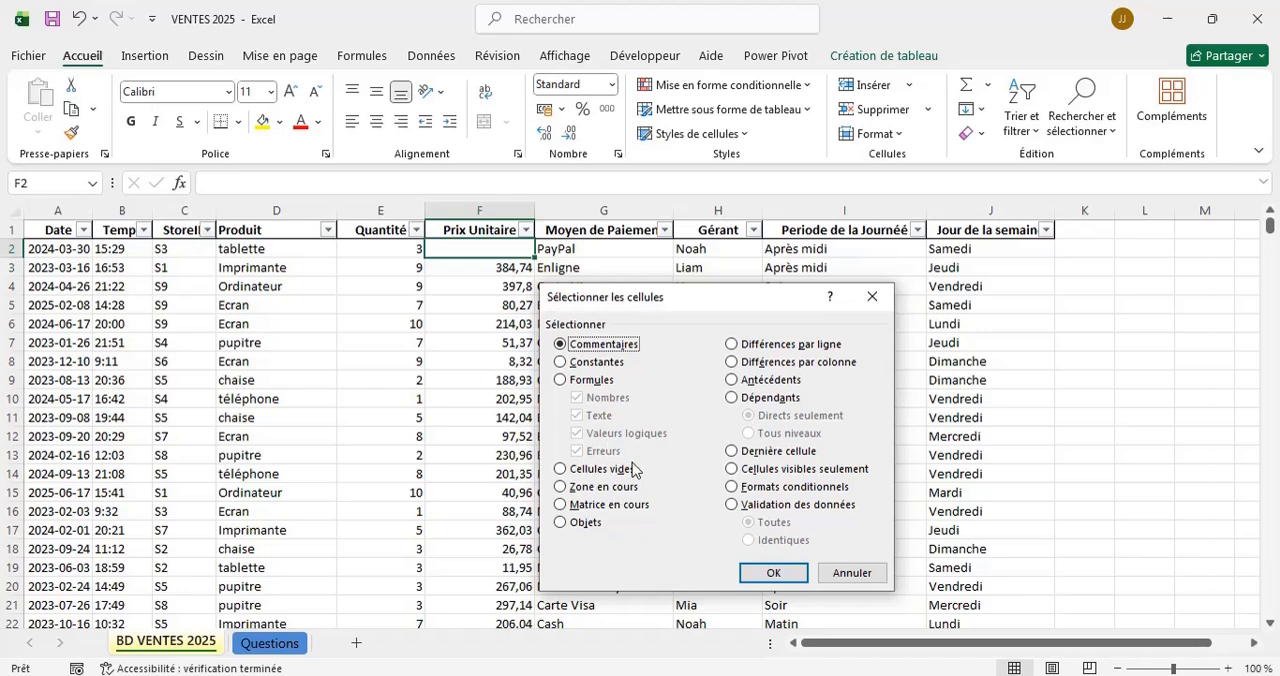
{"action": "left_click", "coordinate": [577, 474]}
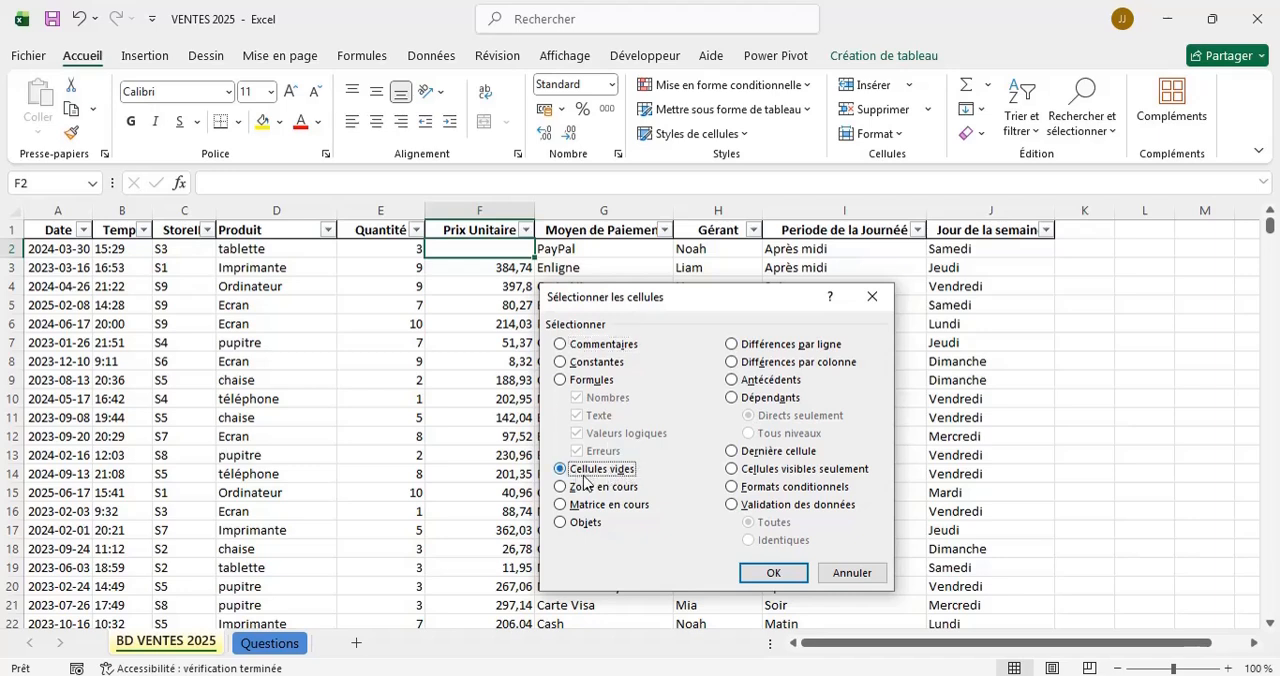
{"action": "left_click", "coordinate": [770, 576]}
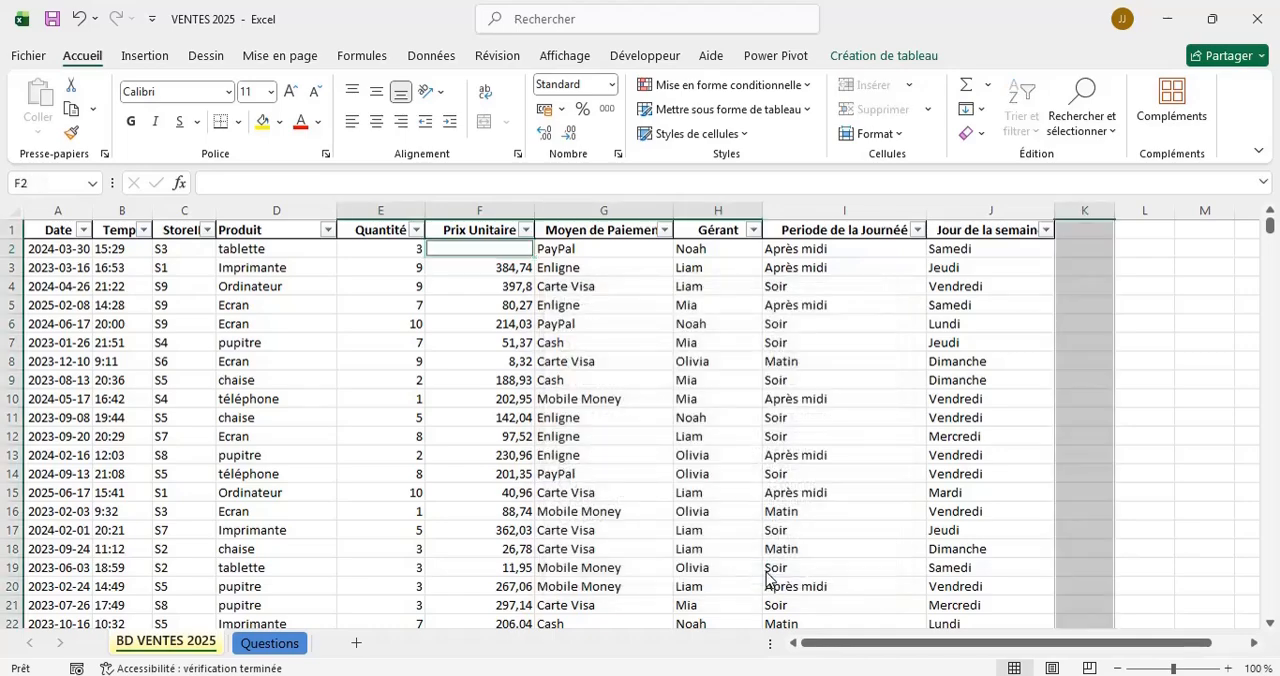
Look through the sales table's rows and columns to examine which empty cells are selected.
{"action": "scroll", "coordinate": [518, 299], "scroll_direction": "down", "scroll_amount": 5}
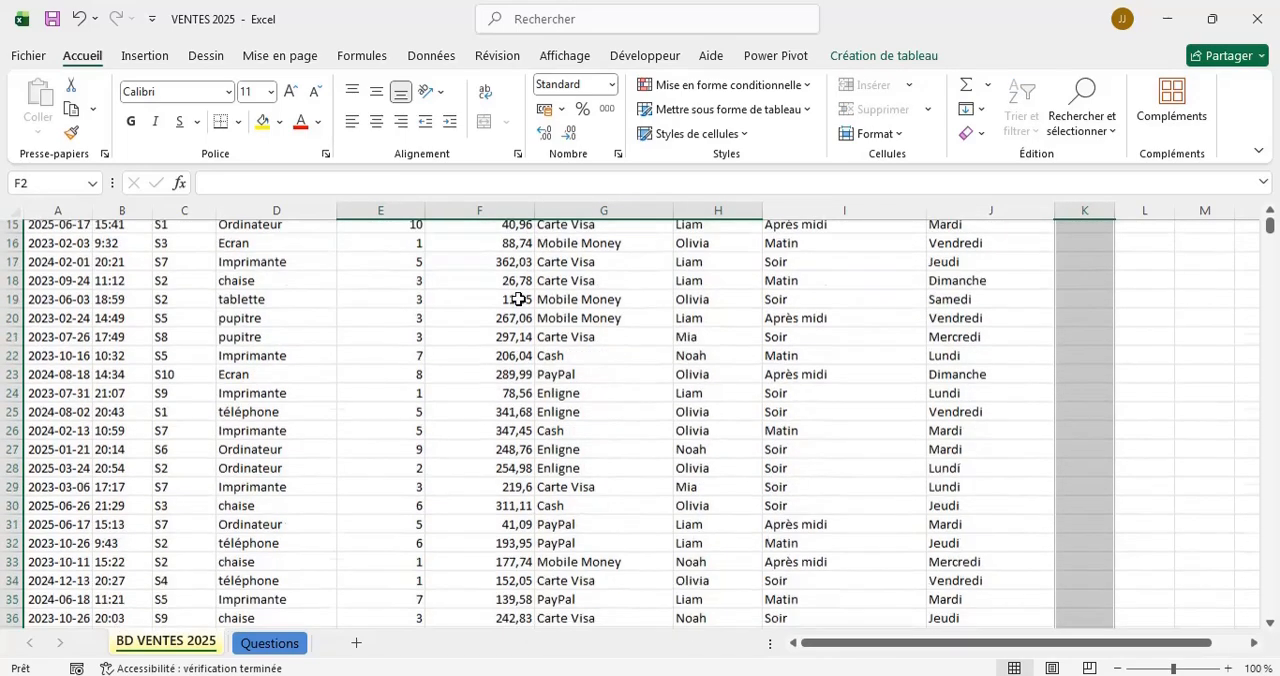
{"action": "scroll", "coordinate": [518, 299], "scroll_direction": "down", "scroll_amount": 7}
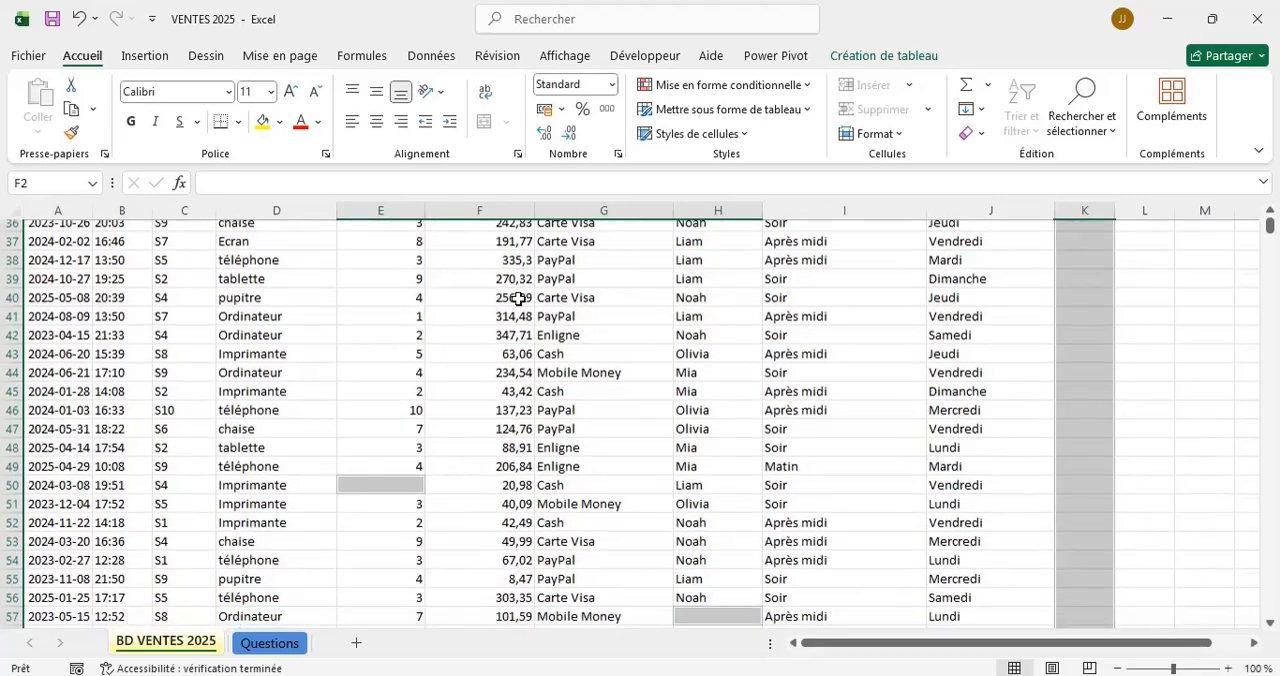
{"action": "scroll", "coordinate": [518, 299], "scroll_direction": "down", "scroll_amount": 4}
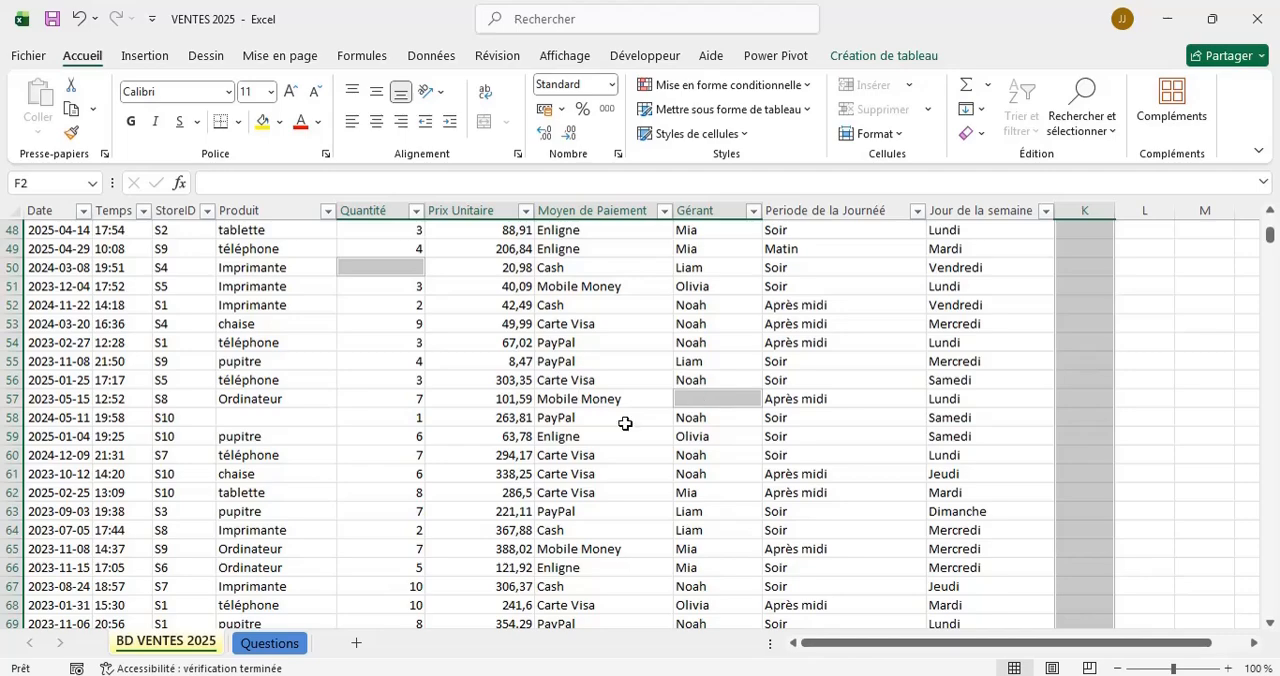
{"action": "scroll", "coordinate": [625, 423], "scroll_direction": "down", "scroll_amount": 4}
{"action": "scroll", "coordinate": [623, 422], "scroll_direction": "up", "scroll_amount": 3}
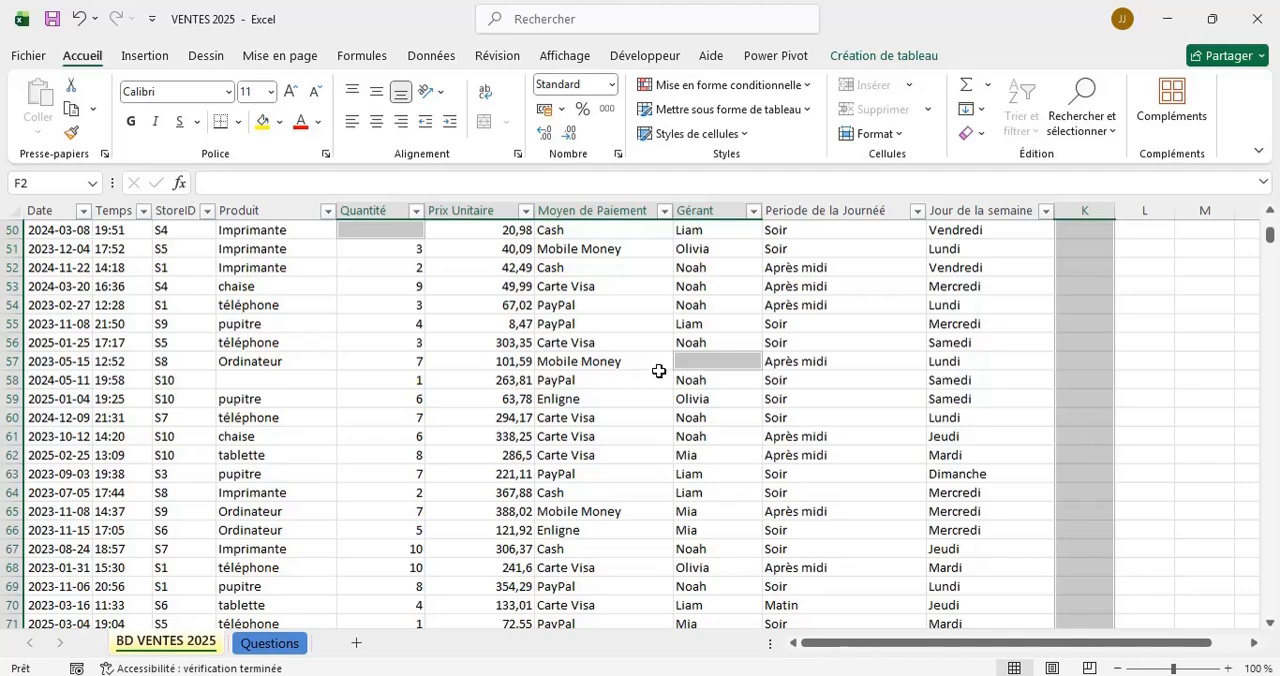
{"action": "scroll", "coordinate": [659, 371], "scroll_direction": "down", "scroll_amount": 12}
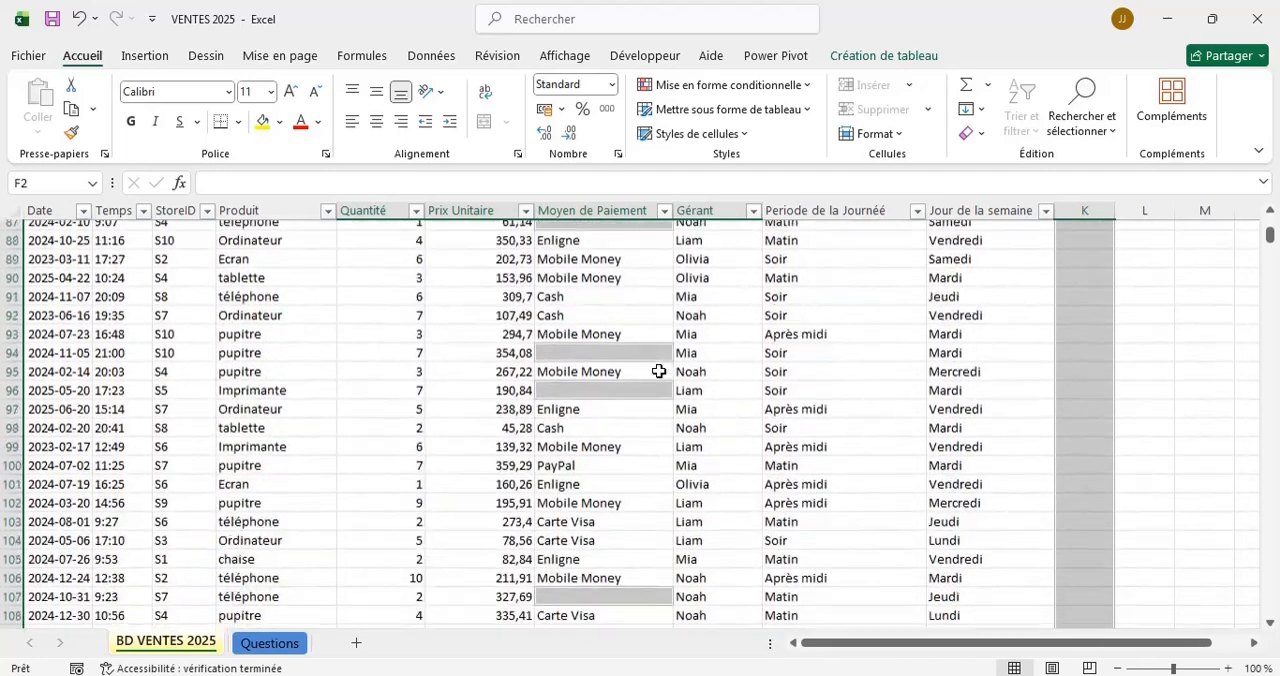
{"action": "scroll", "coordinate": [659, 371], "scroll_direction": "up", "scroll_amount": 3}
{"action": "scroll", "coordinate": [645, 355], "scroll_direction": "down", "scroll_amount": 2}
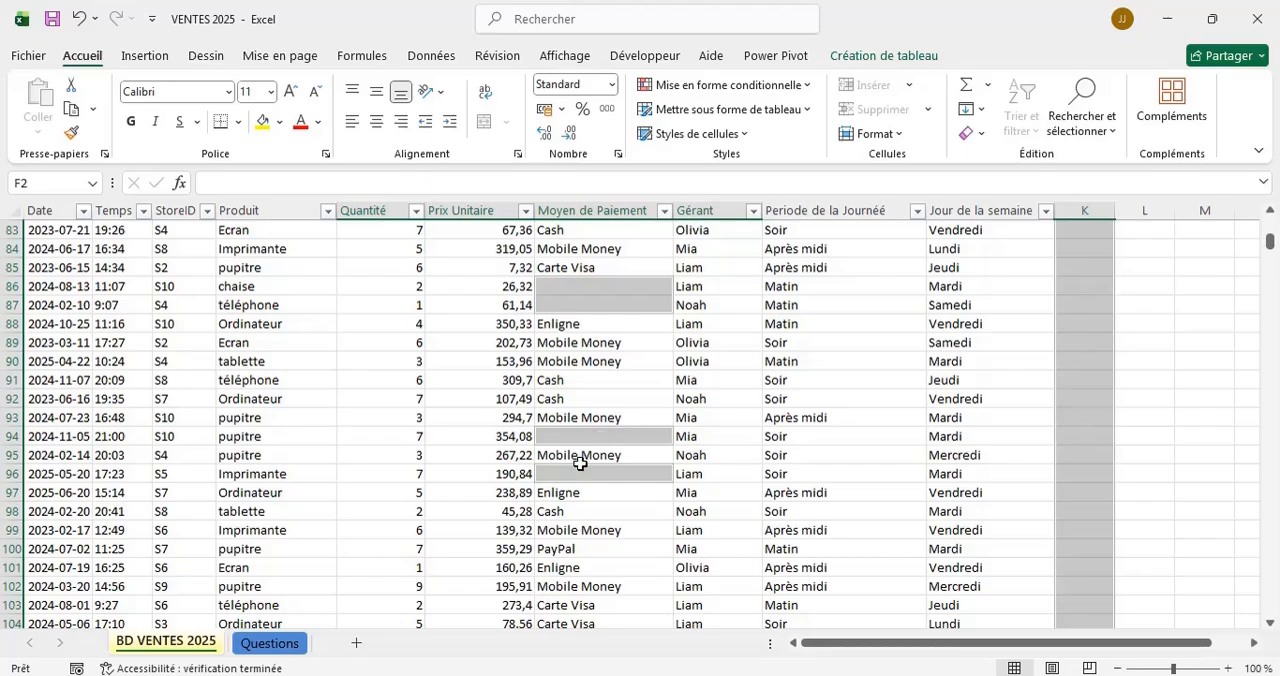
{"action": "scroll", "coordinate": [580, 464], "scroll_direction": "down", "scroll_amount": 6}
{"action": "scroll", "coordinate": [580, 464], "scroll_direction": "right", "scroll_amount": 1}
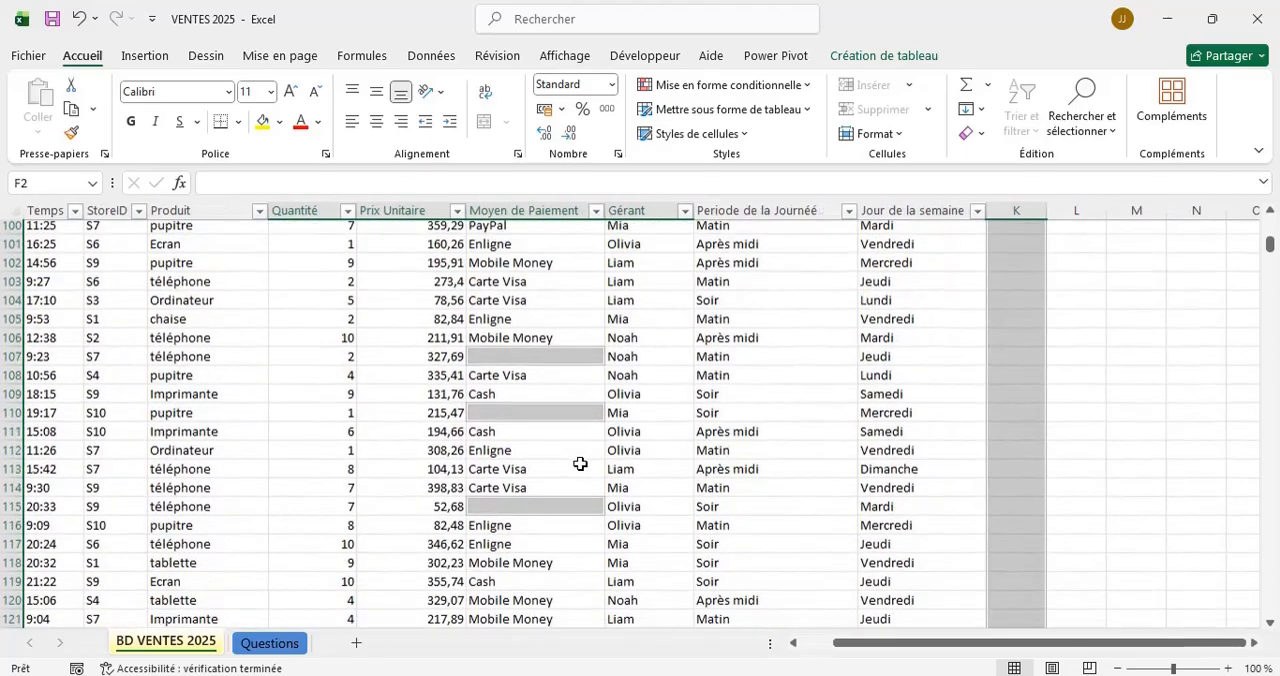
{"action": "scroll", "coordinate": [580, 464], "scroll_direction": "up", "scroll_amount": 1}
{"action": "scroll", "coordinate": [580, 464], "scroll_direction": "left", "scroll_amount": 1}
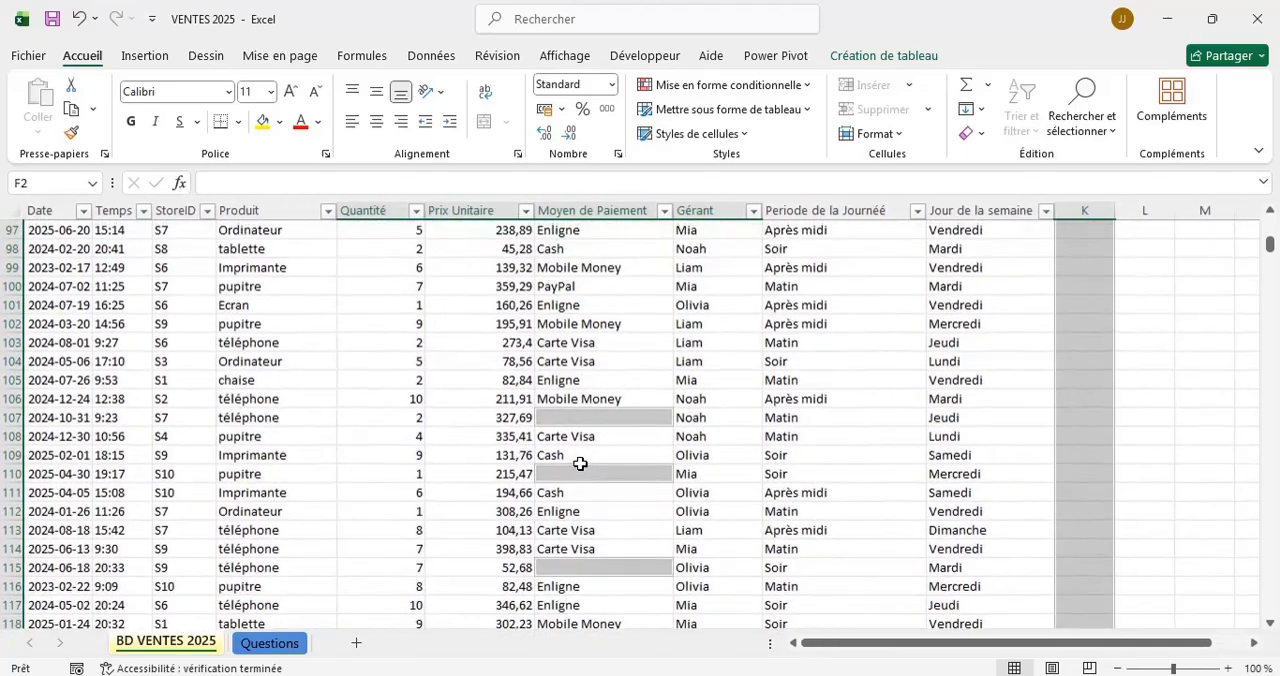
{"action": "scroll", "coordinate": [580, 464], "scroll_direction": "up", "scroll_amount": 20}
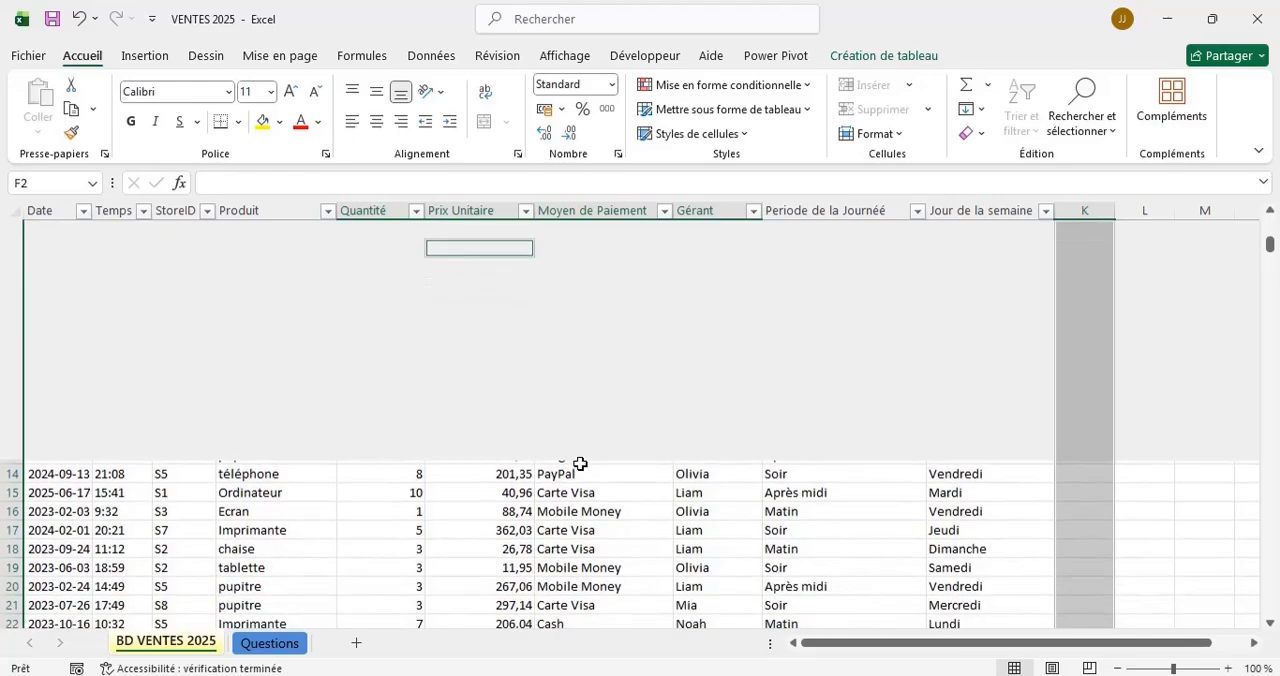
{"action": "scroll", "coordinate": [580, 464], "scroll_direction": "down", "scroll_amount": 15}
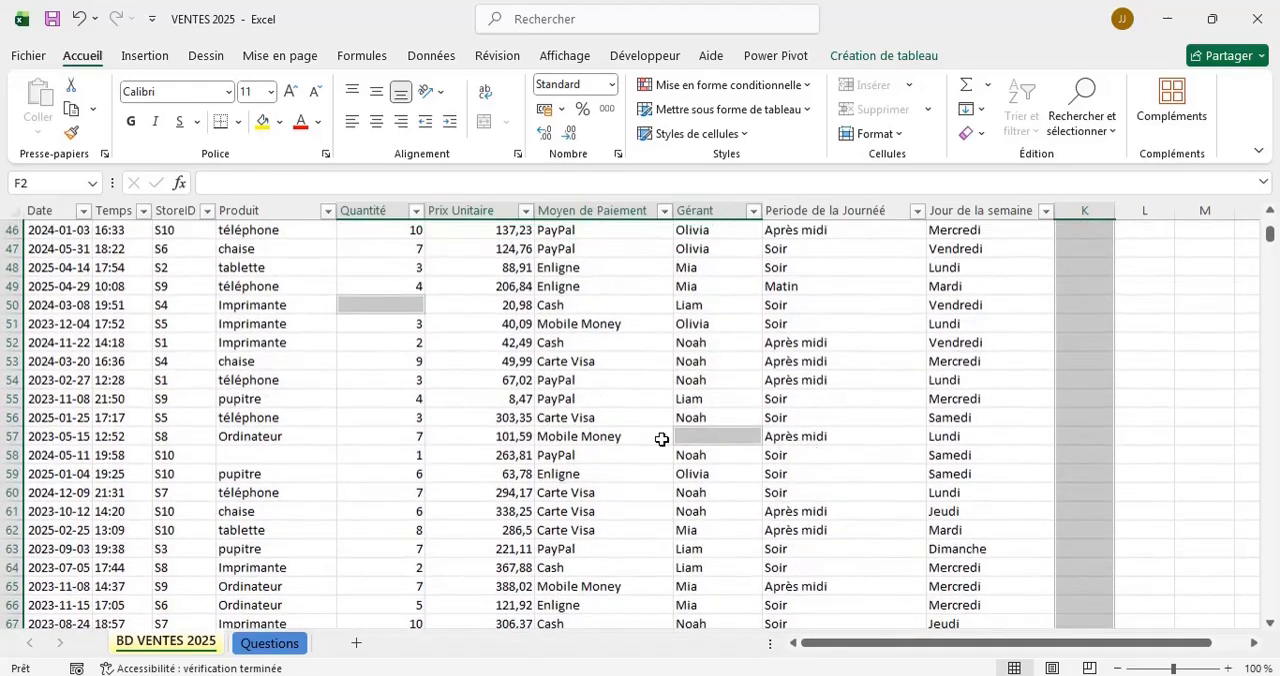
{"action": "left_click", "coordinate": [393, 308]}
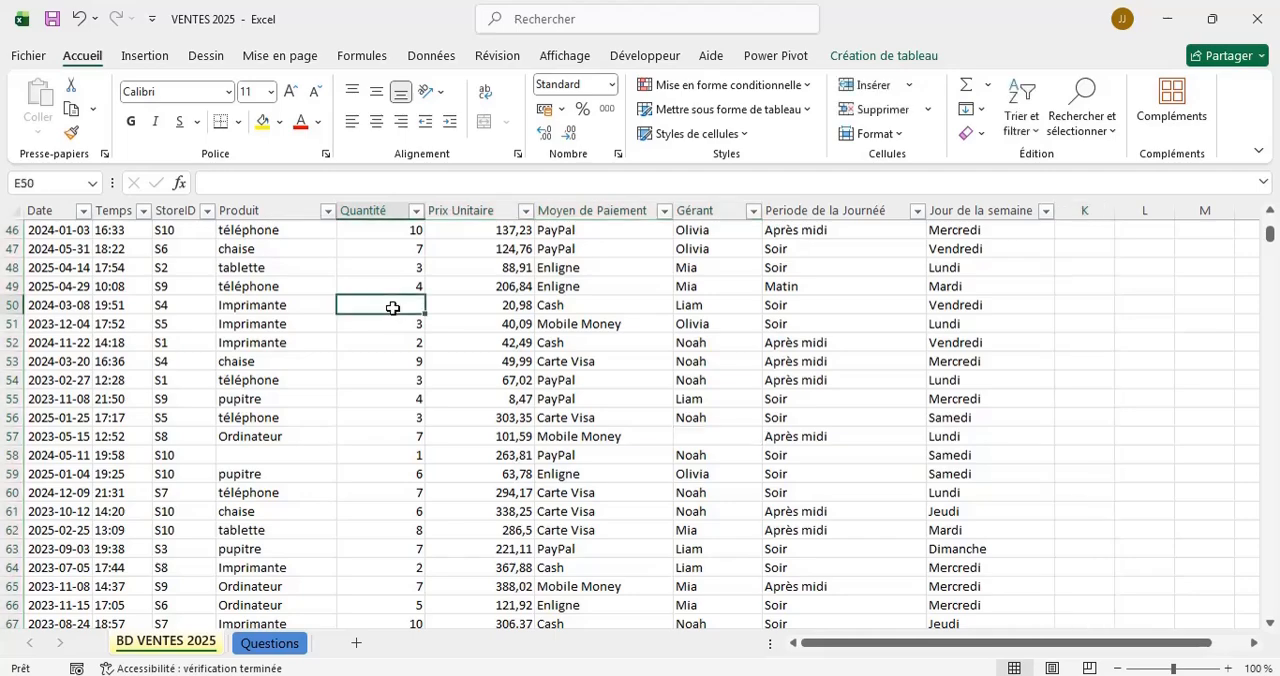
{"action": "left_click", "coordinate": [714, 436]}
{"action": "scroll", "coordinate": [749, 393], "scroll_direction": "up", "scroll_amount": 7}
{"action": "scroll", "coordinate": [749, 393], "scroll_direction": "up", "scroll_amount": 5}
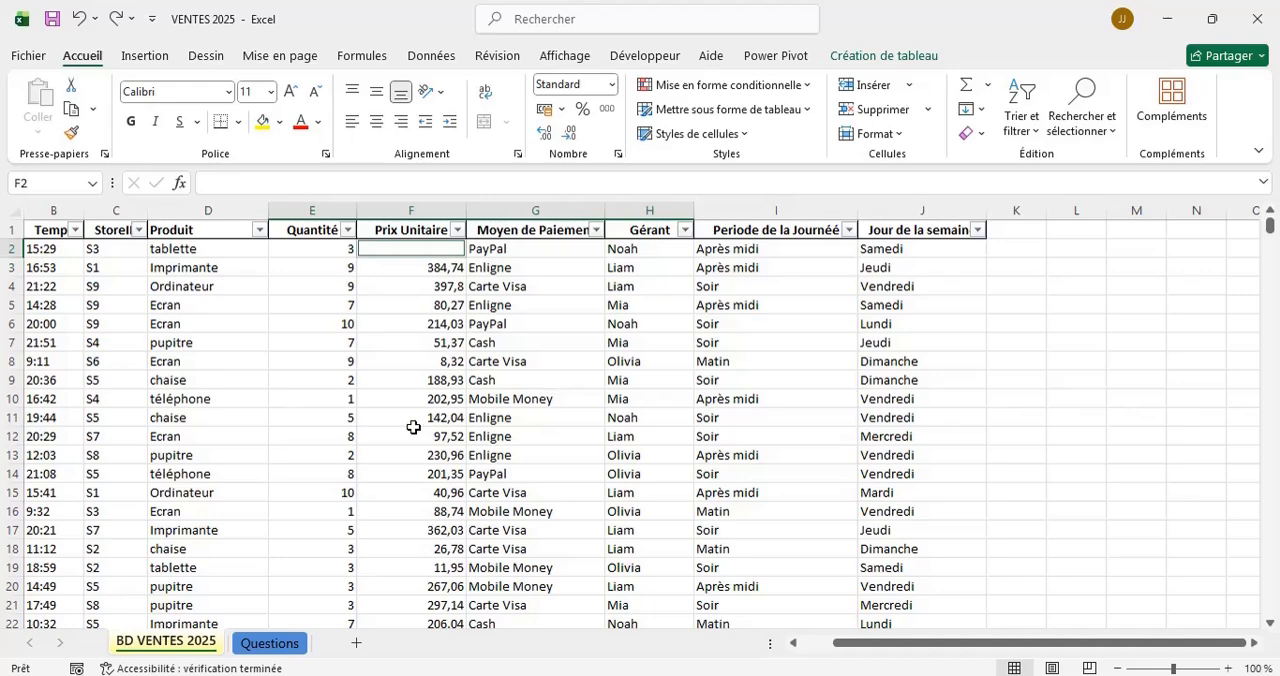
{"action": "scroll", "coordinate": [413, 427], "scroll_direction": "down", "scroll_amount": 4}
{"action": "scroll", "coordinate": [413, 427], "scroll_direction": "up", "scroll_amount": 4}
Select the empty cells in columns D to J, Produit to Jour de la semaine, and delete their entire sheet rows.
{"action": "left_click", "coordinate": [214, 208]}
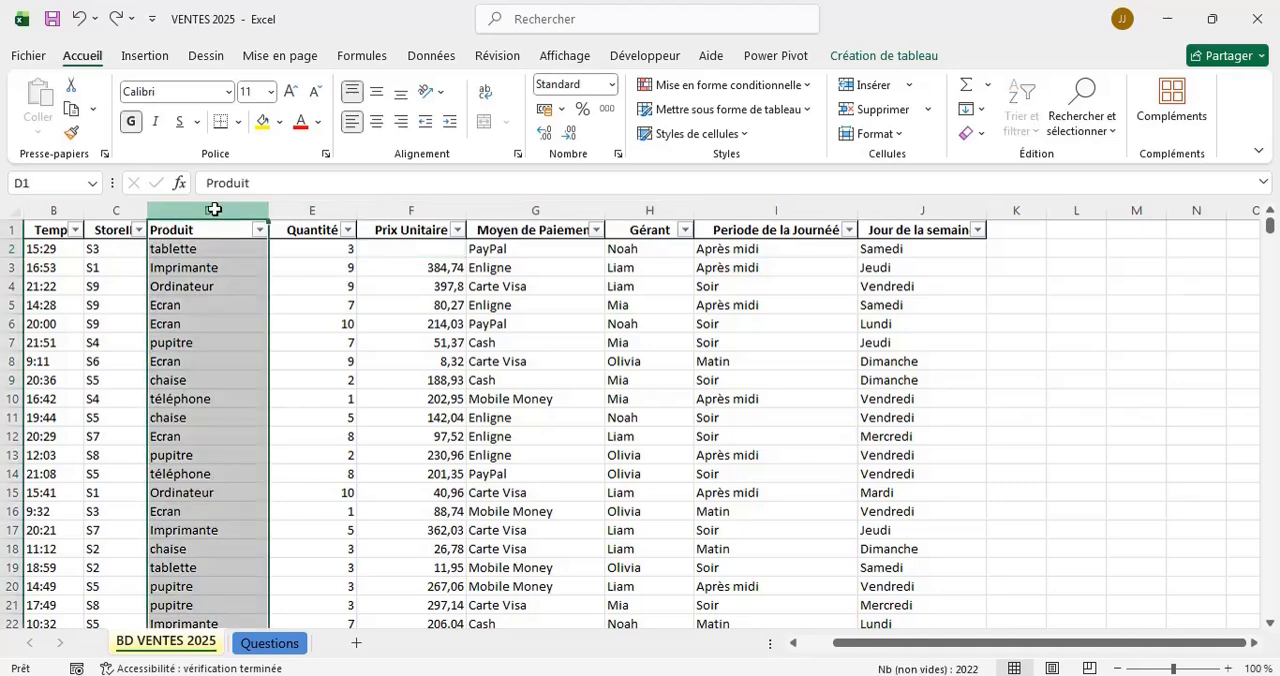
{"action": "left_click_drag", "start_coordinate": [214, 208], "coordinate": [975, 208]}
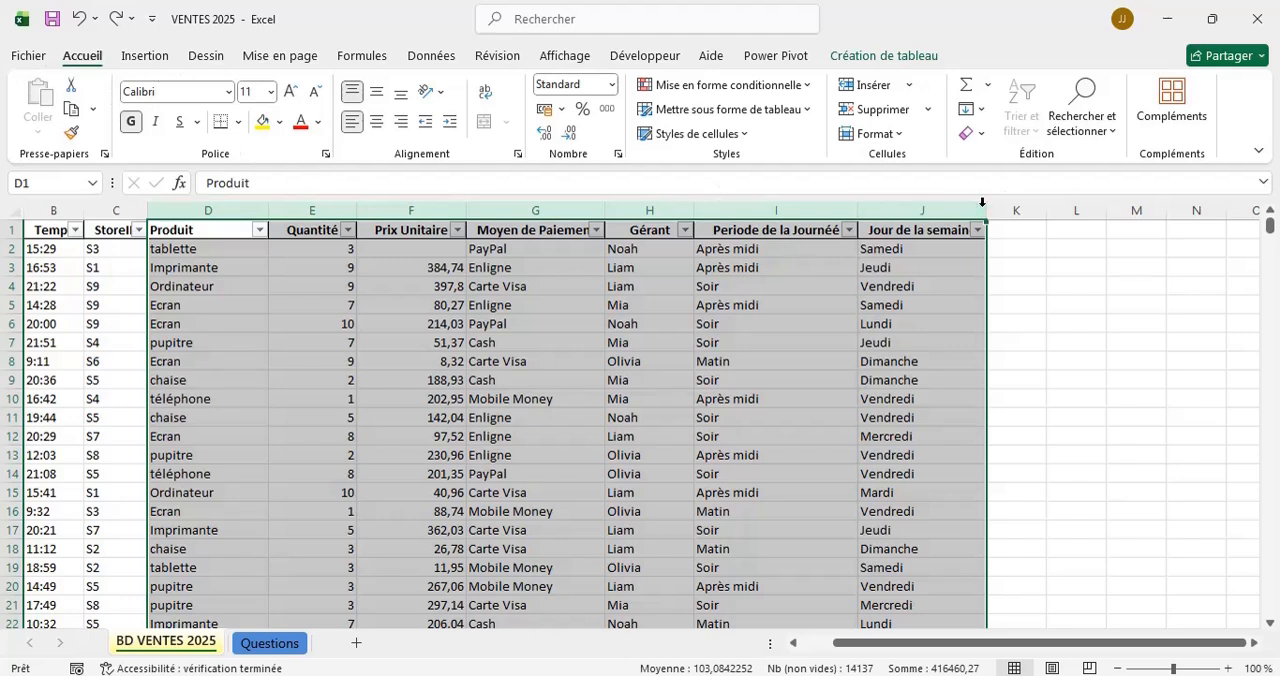
{"action": "left_click", "coordinate": [1118, 130]}
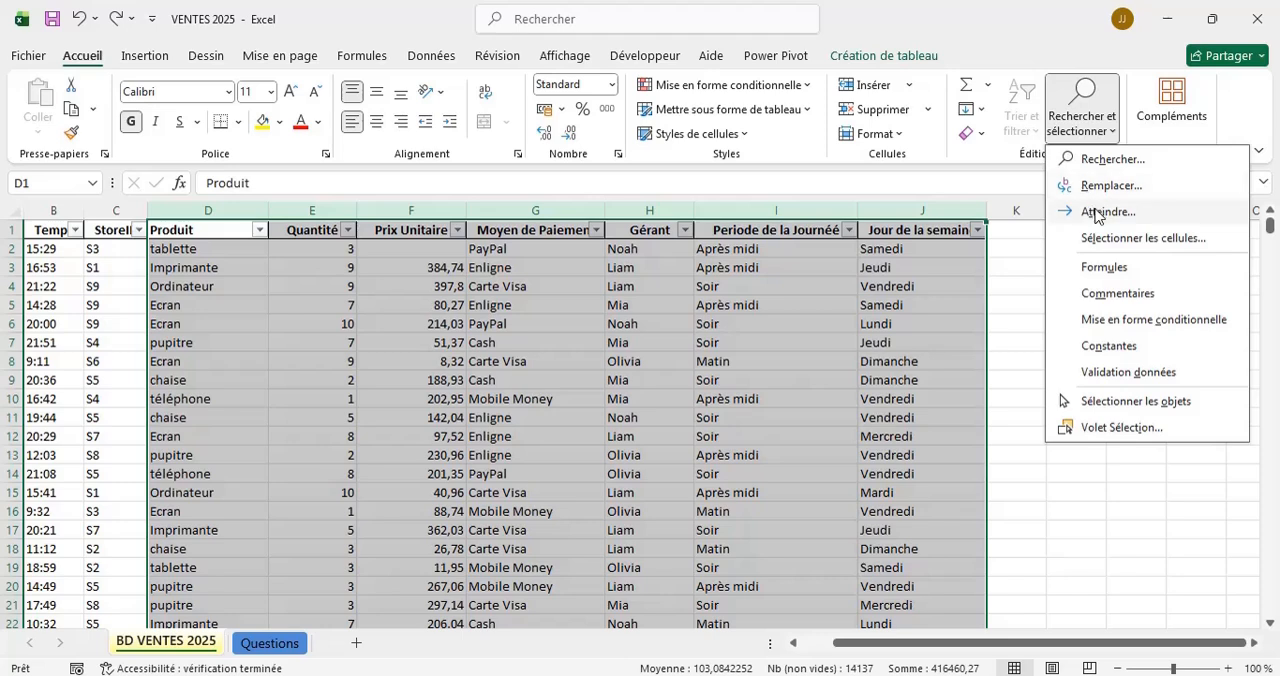
{"action": "left_click", "coordinate": [1098, 213]}
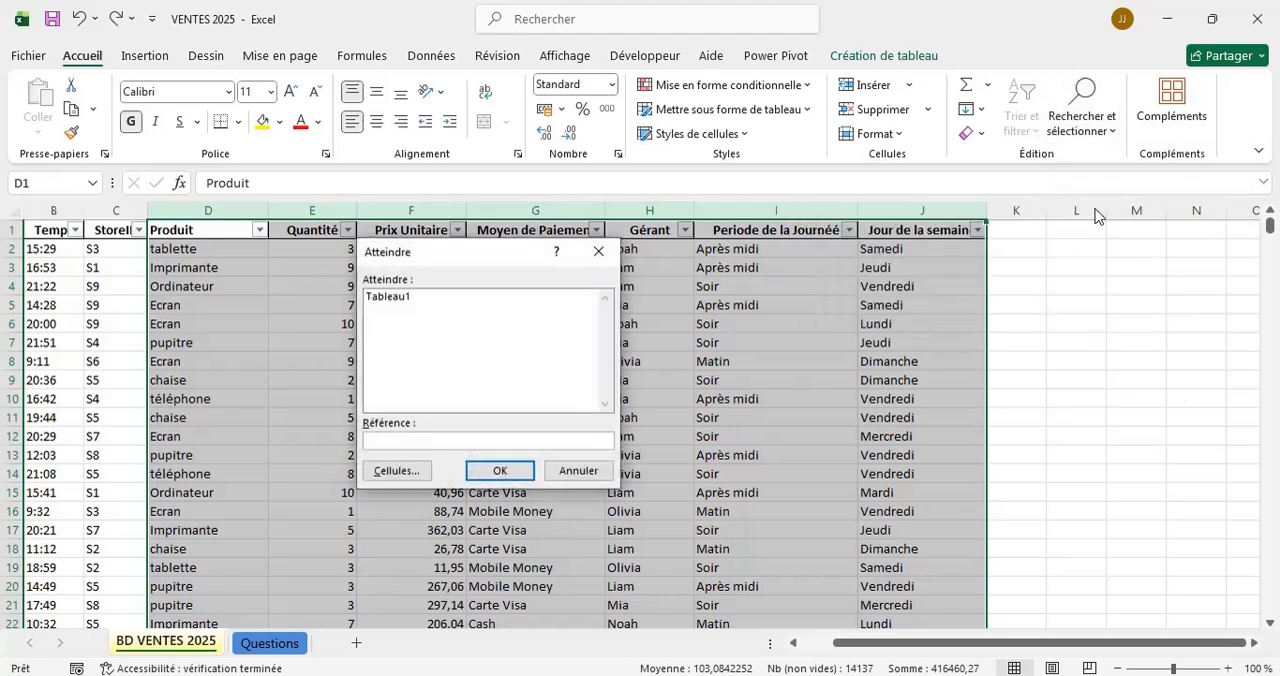
{"action": "left_click", "coordinate": [405, 472]}
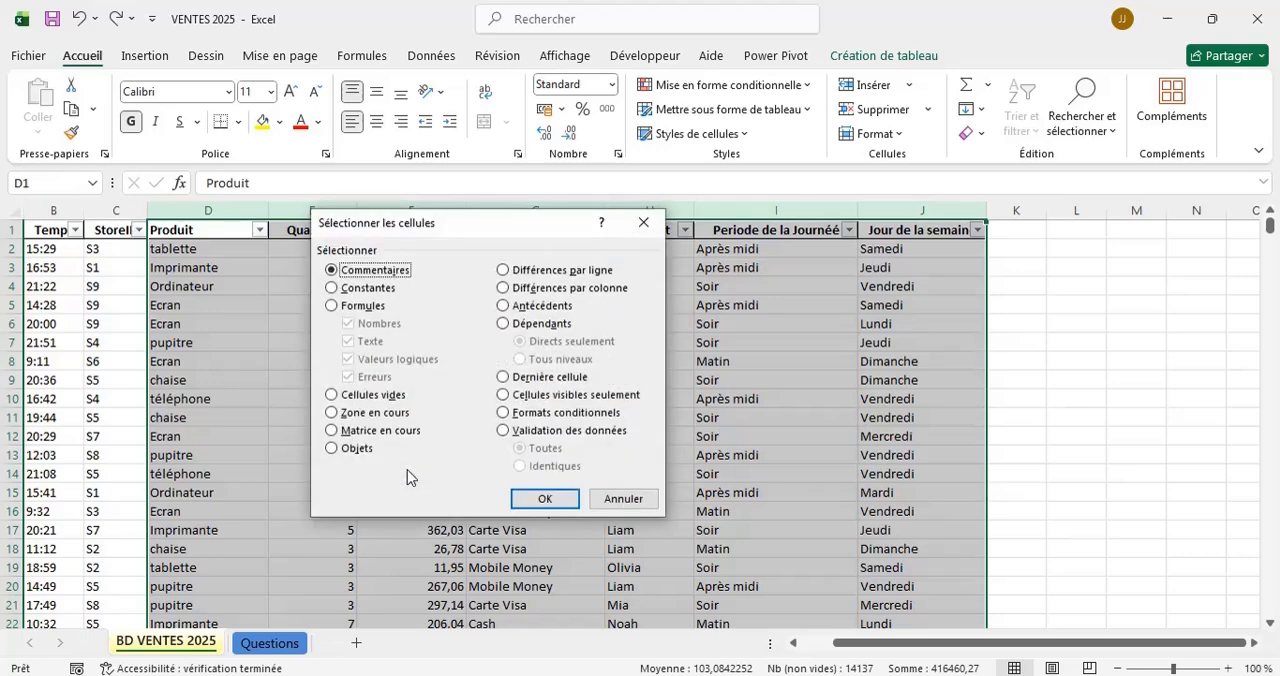
{"action": "left_click", "coordinate": [357, 396]}
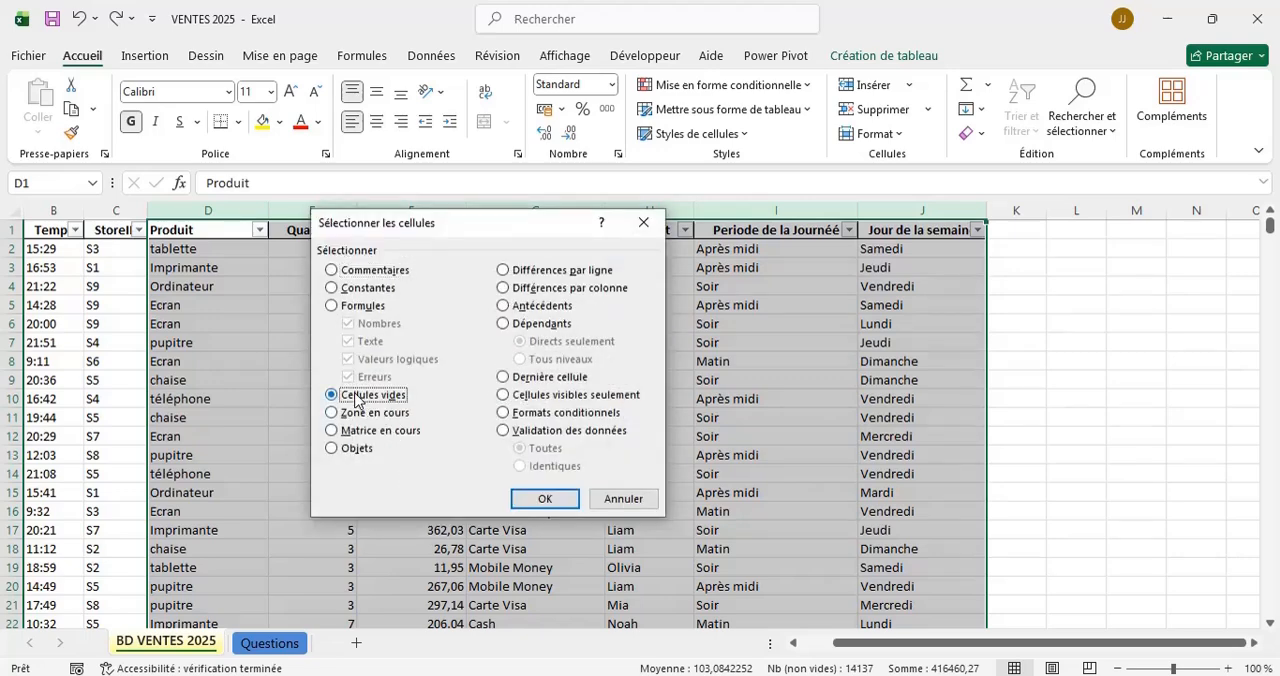
{"action": "left_click", "coordinate": [544, 499]}
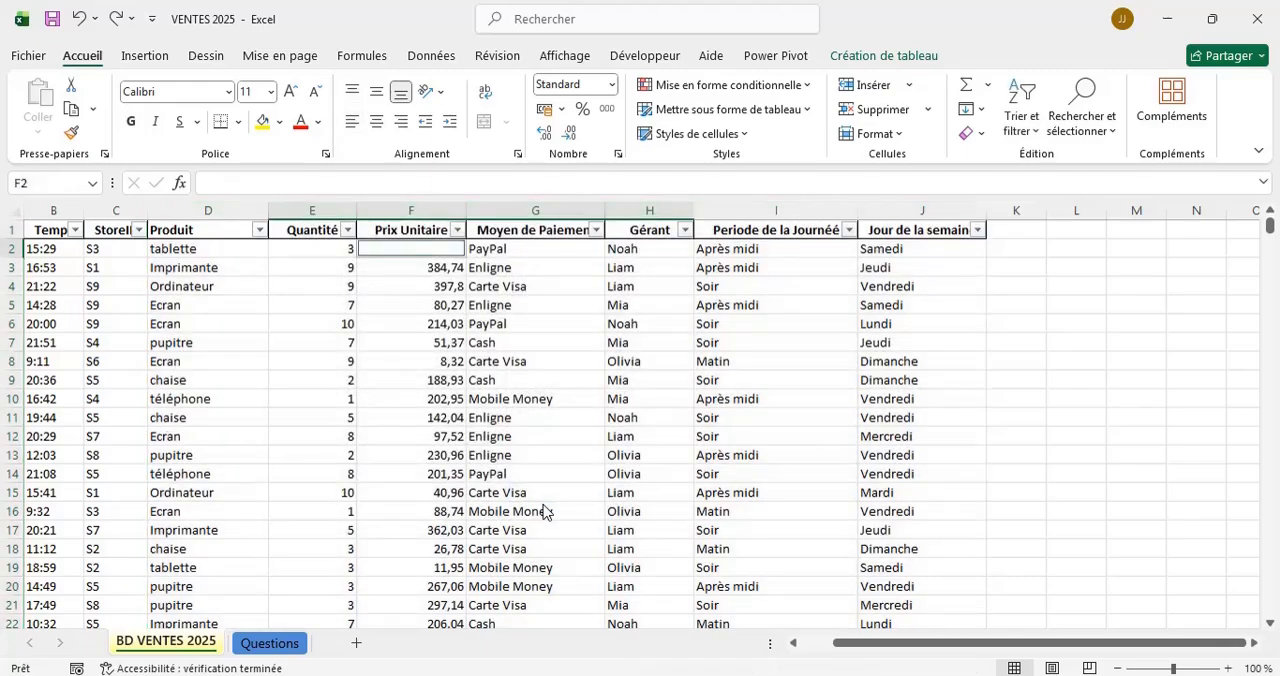
{"action": "scroll", "coordinate": [544, 511], "scroll_direction": "down", "scroll_amount": 11}
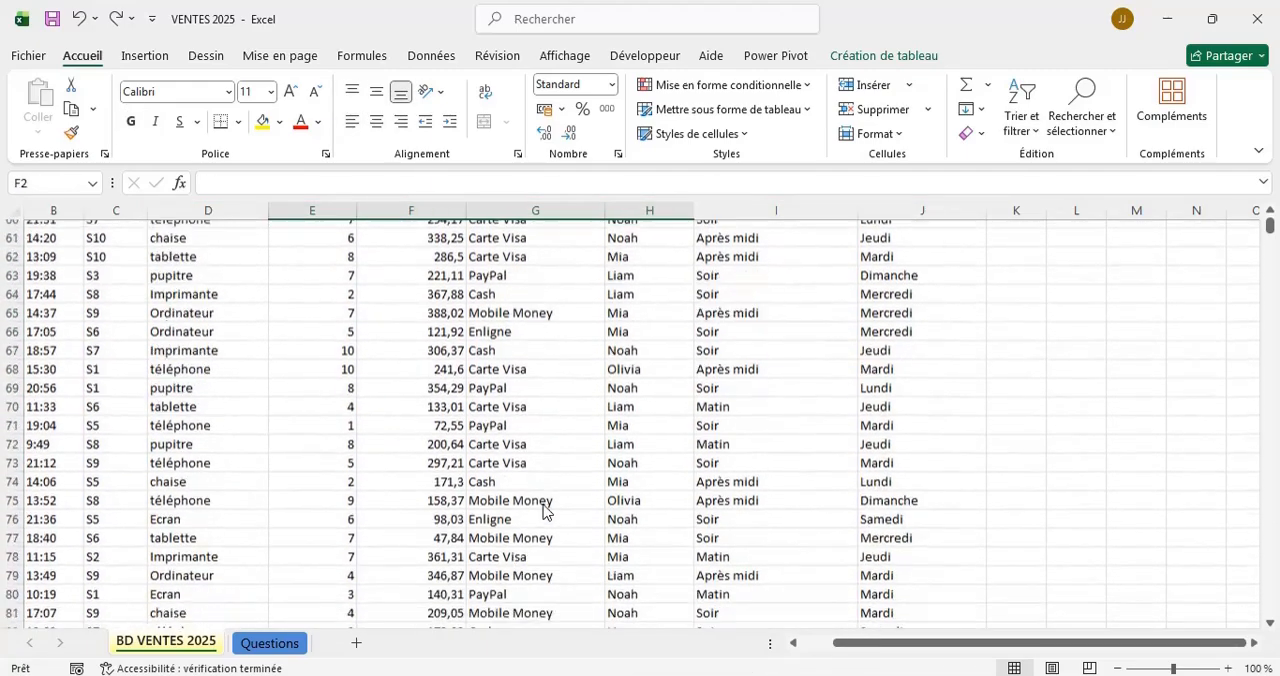
{"action": "scroll", "coordinate": [544, 511], "scroll_direction": "down", "scroll_amount": 4}
{"action": "scroll", "coordinate": [544, 500], "scroll_direction": "up", "scroll_amount": 1}
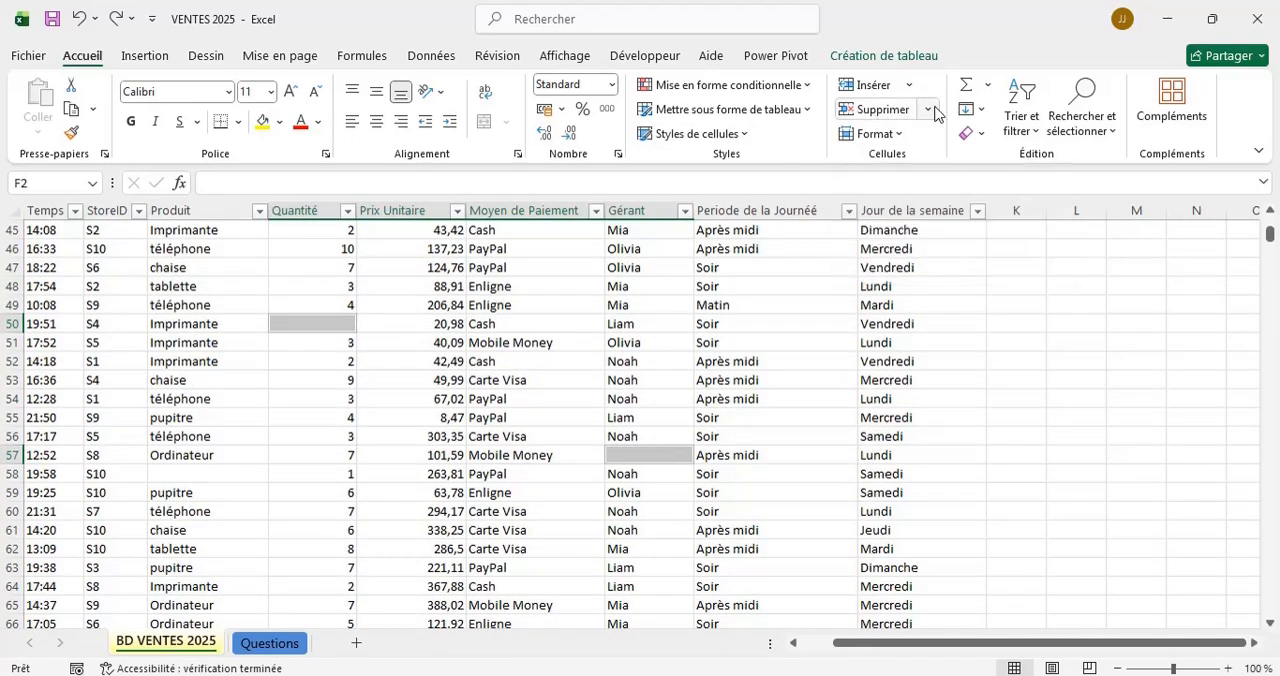
{"action": "left_click", "coordinate": [929, 110]}
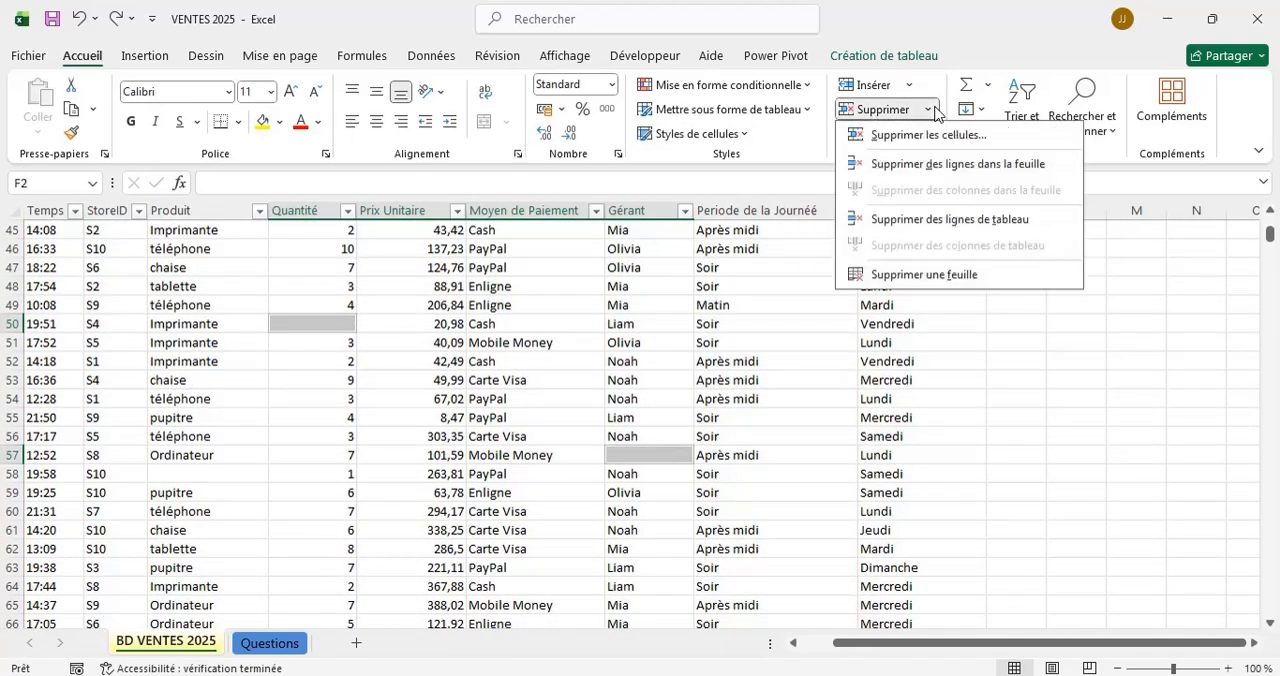
{"action": "left_click", "coordinate": [941, 176]}
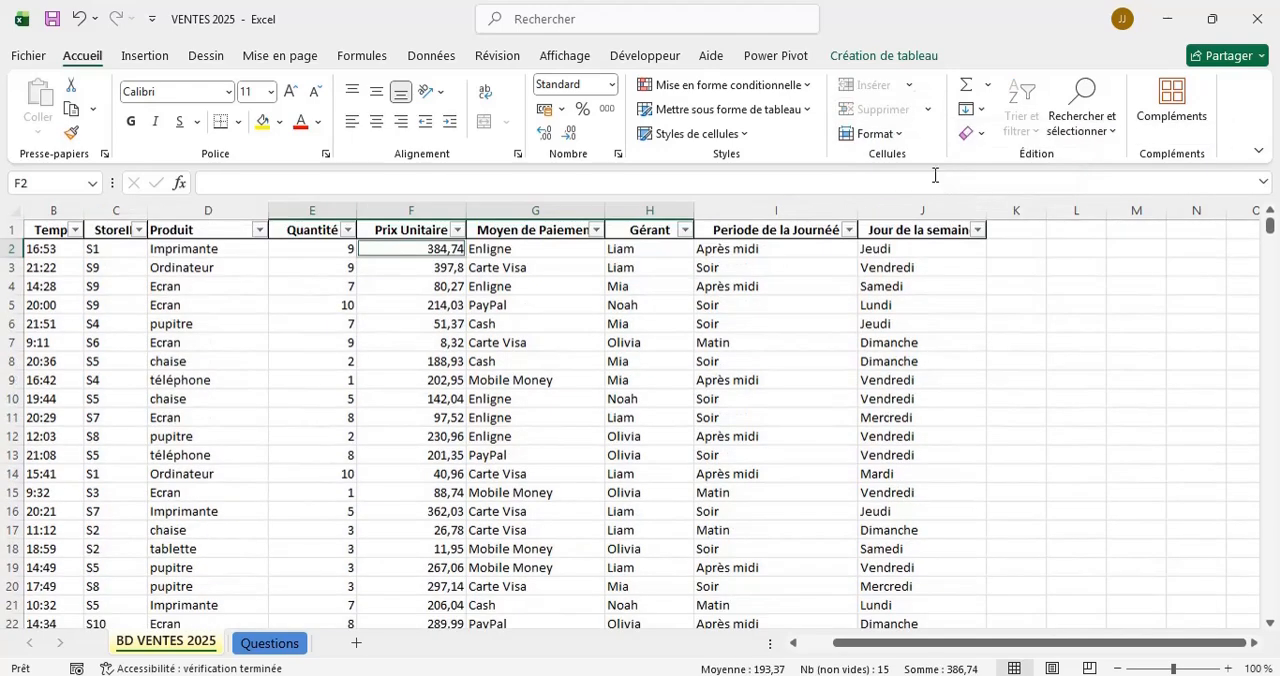
Check the sales table for any remaining rows with empty cells.
{"action": "scroll", "coordinate": [570, 340], "scroll_direction": "up", "scroll_amount": 1}
{"action": "scroll", "coordinate": [570, 340], "scroll_direction": "down", "scroll_amount": 15}
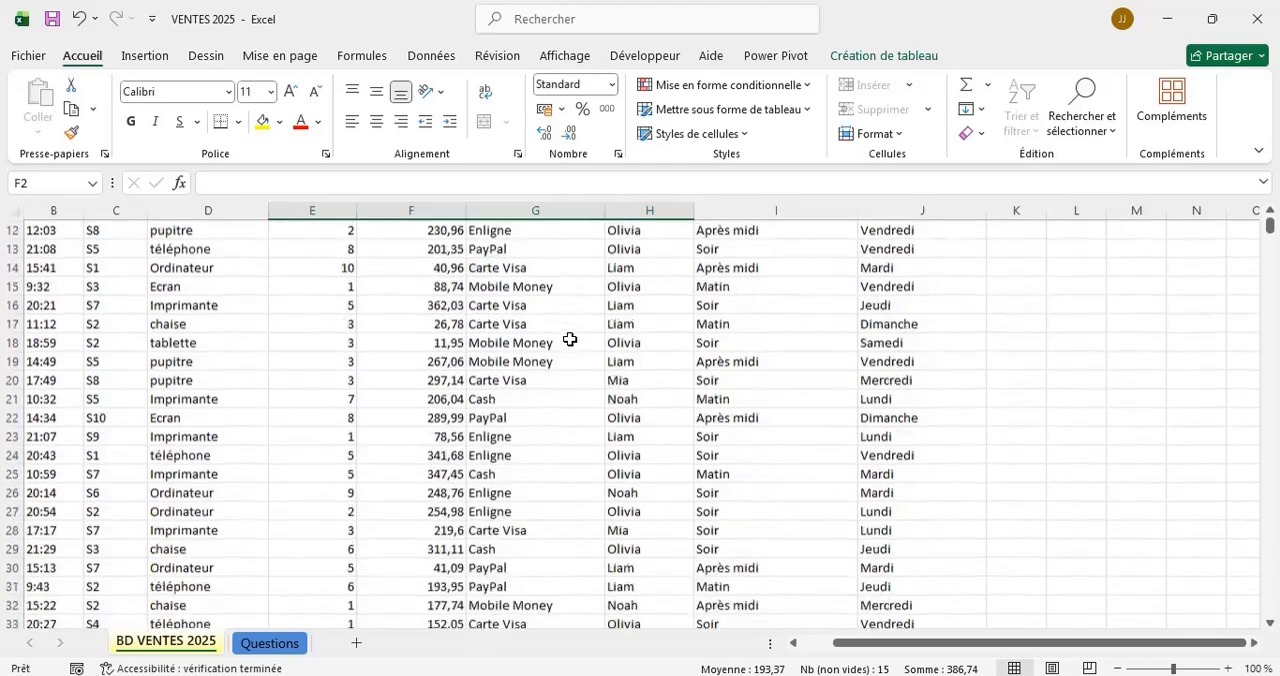
{"action": "scroll", "coordinate": [570, 340], "scroll_direction": "down", "scroll_amount": 1}
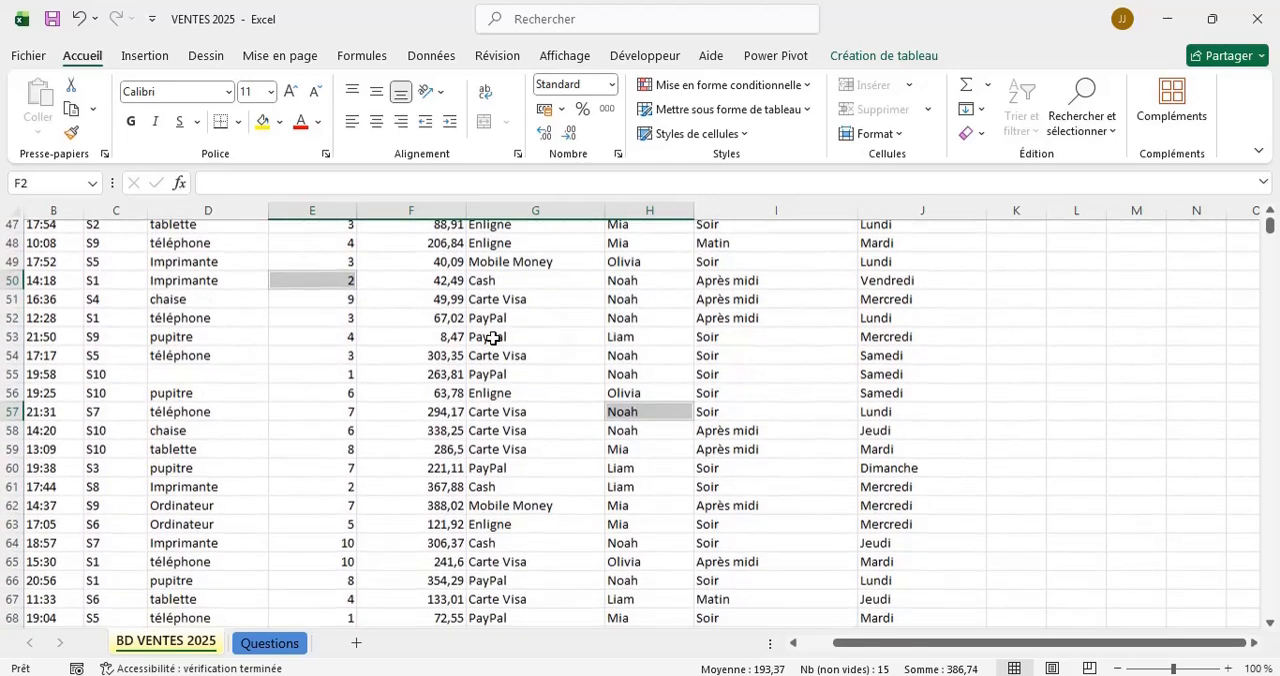
{"action": "left_click", "coordinate": [270, 342]}
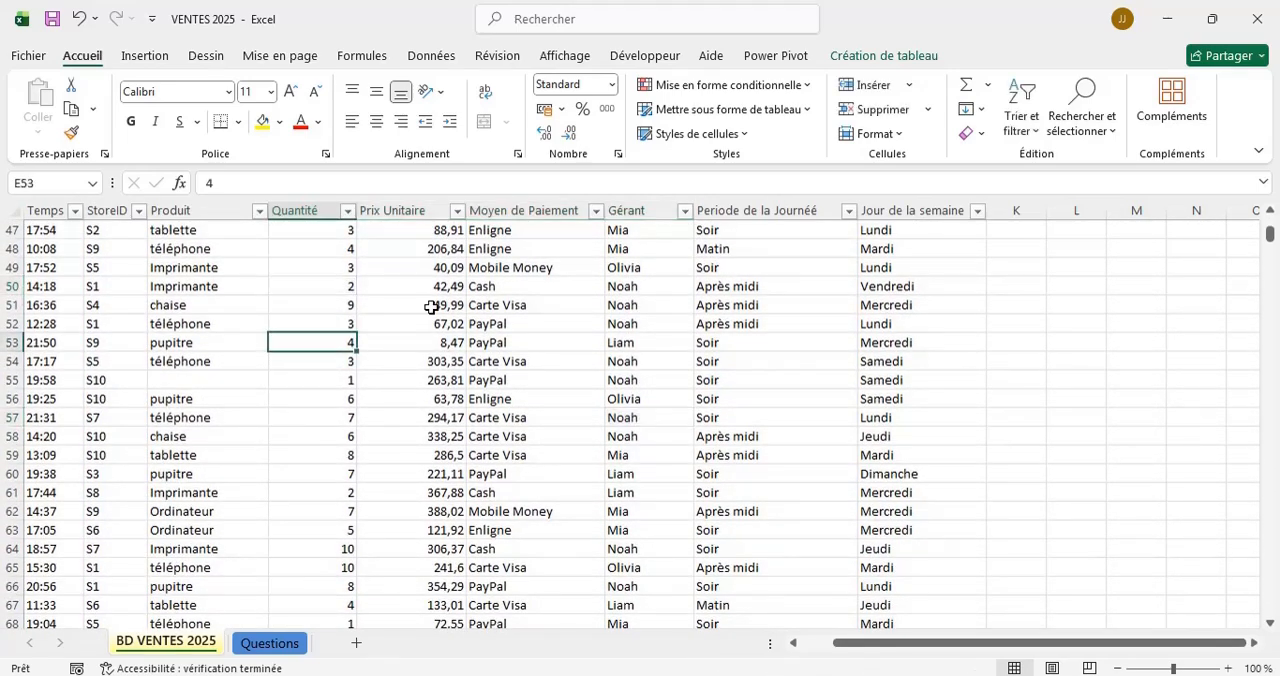
{"action": "scroll", "coordinate": [490, 310], "scroll_direction": "up", "scroll_amount": 15}
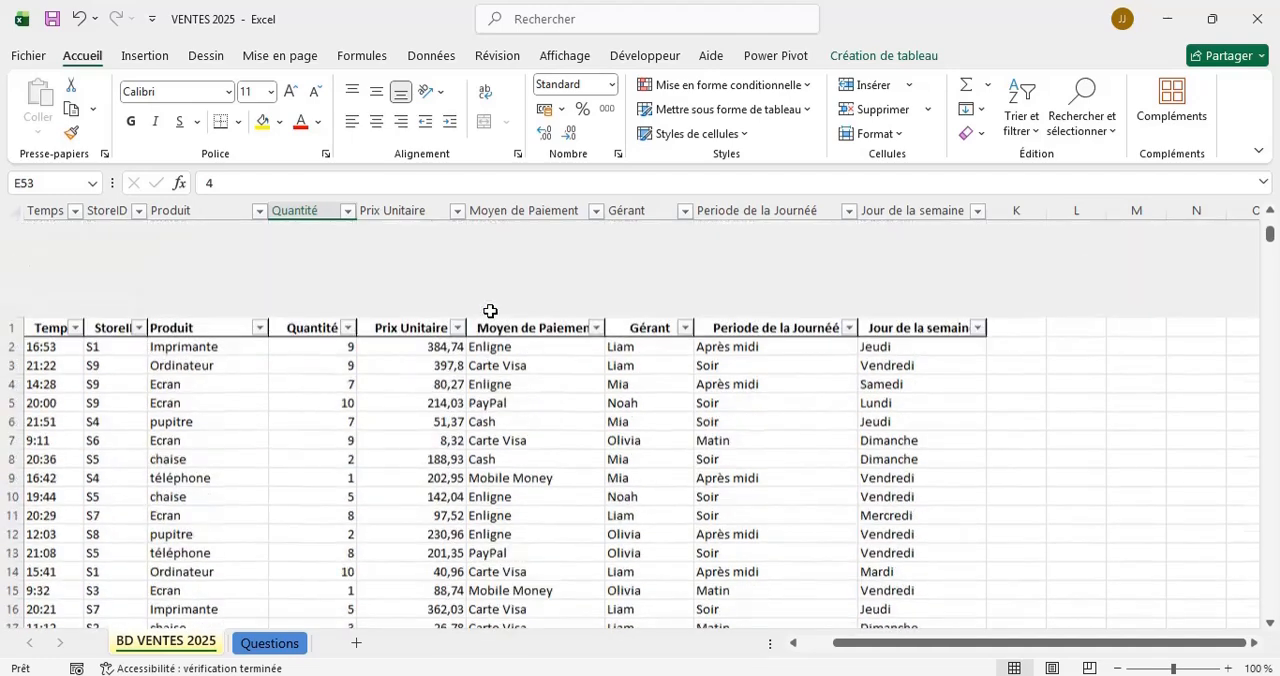
{"action": "left_click", "coordinate": [926, 110]}
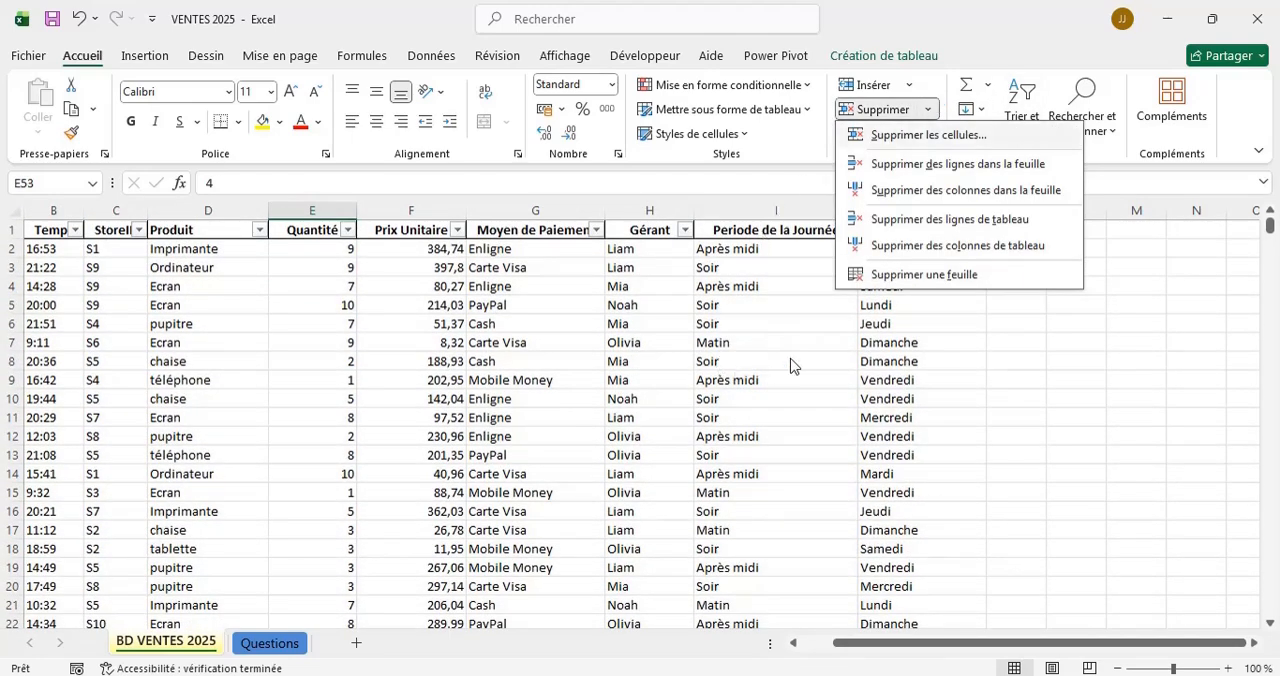
{"action": "left_click", "coordinate": [591, 365]}
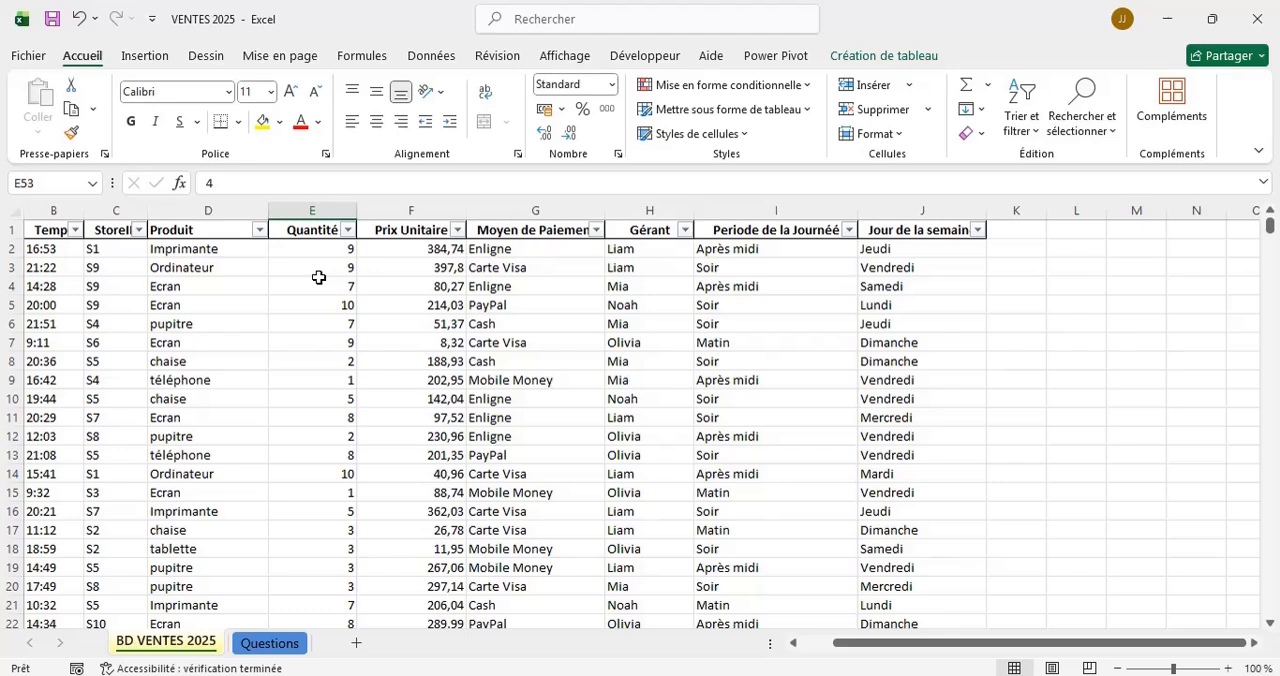
Clear the Quantité value of the chaise sale in cell E8.
{"action": "left_click", "coordinate": [342, 355]}
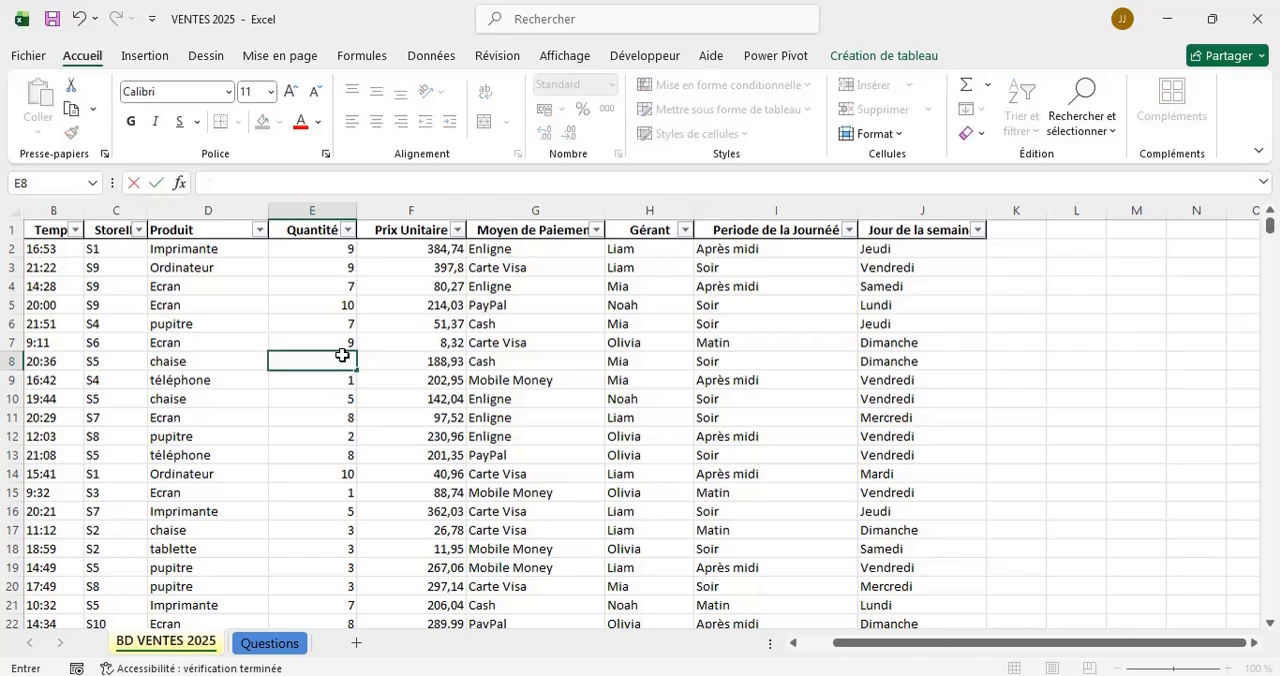
{"action": "left_click", "coordinate": [421, 345]}
{"action": "left_click", "coordinate": [344, 354]}
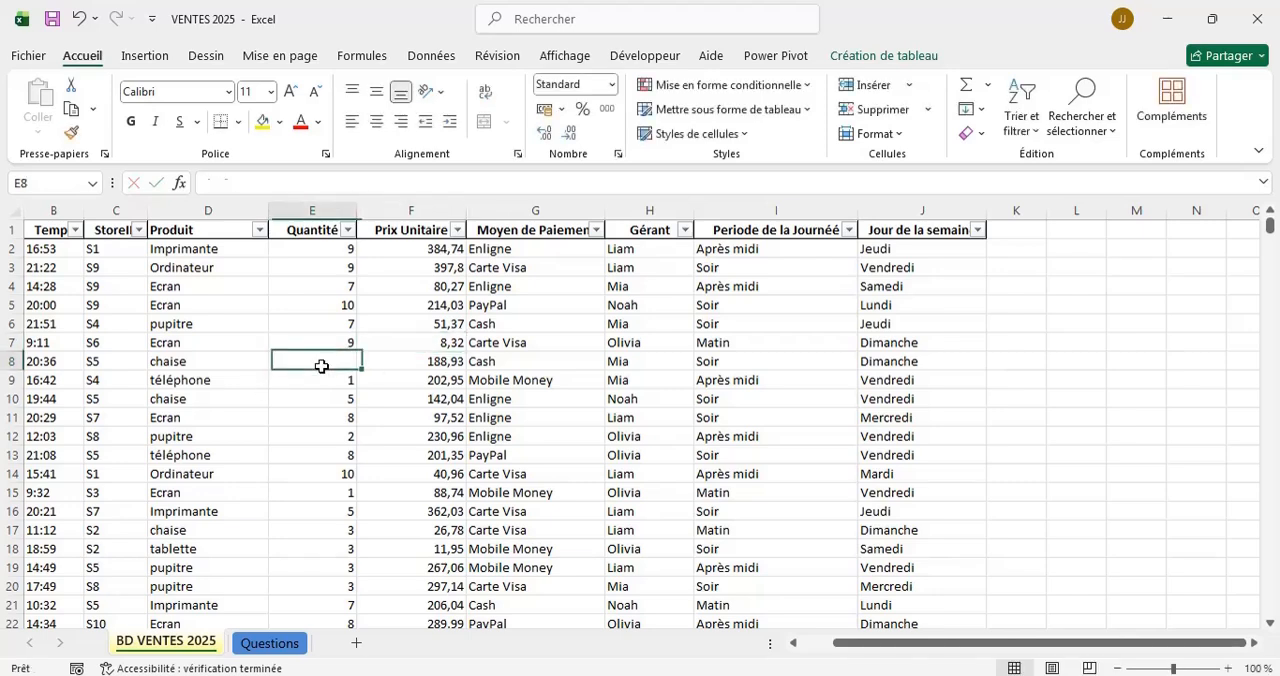
{"action": "key", "text": "Delete"}
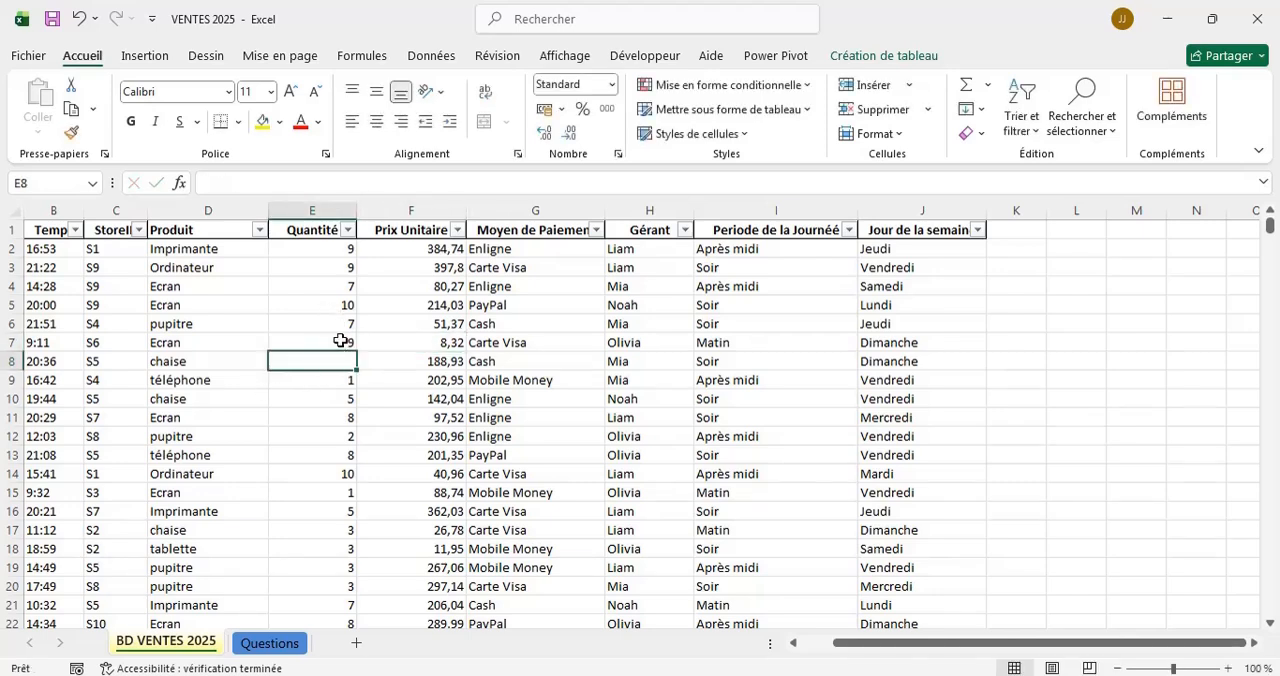
Filter the Quantité column to show only the rows with empty cells, using the (Vides) value.
{"action": "left_click", "coordinate": [348, 231]}
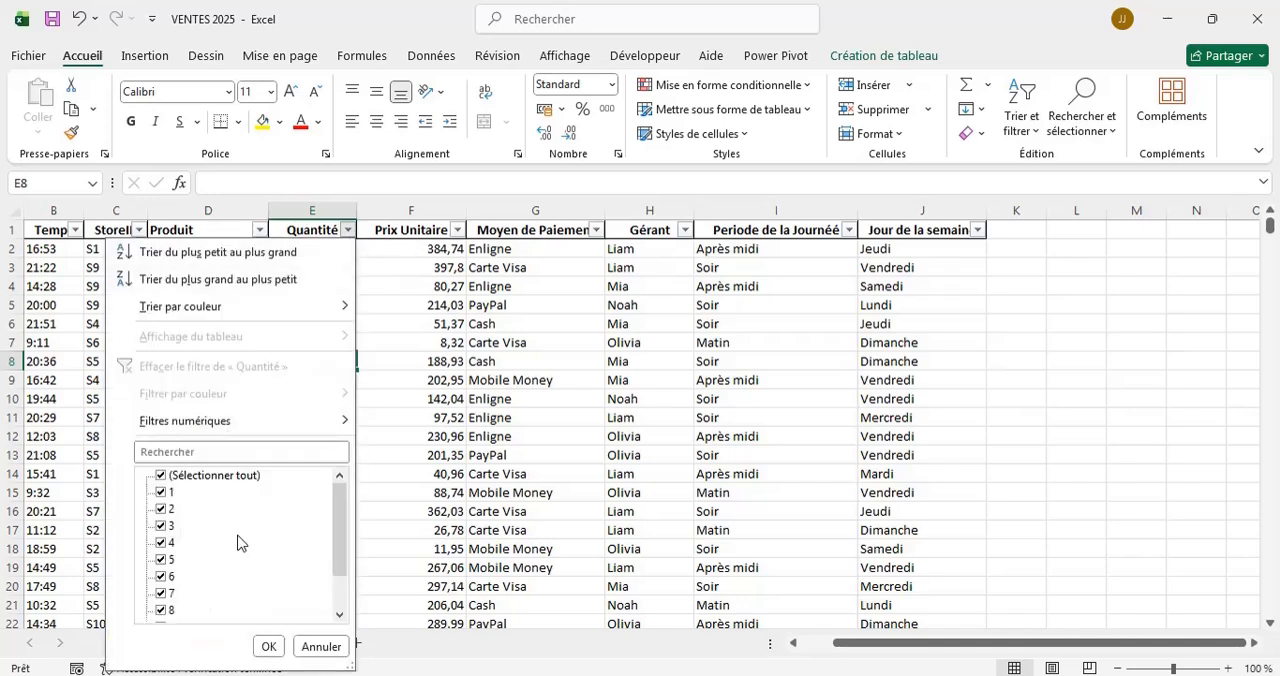
{"action": "scroll", "coordinate": [237, 543], "scroll_direction": "down", "scroll_amount": 1}
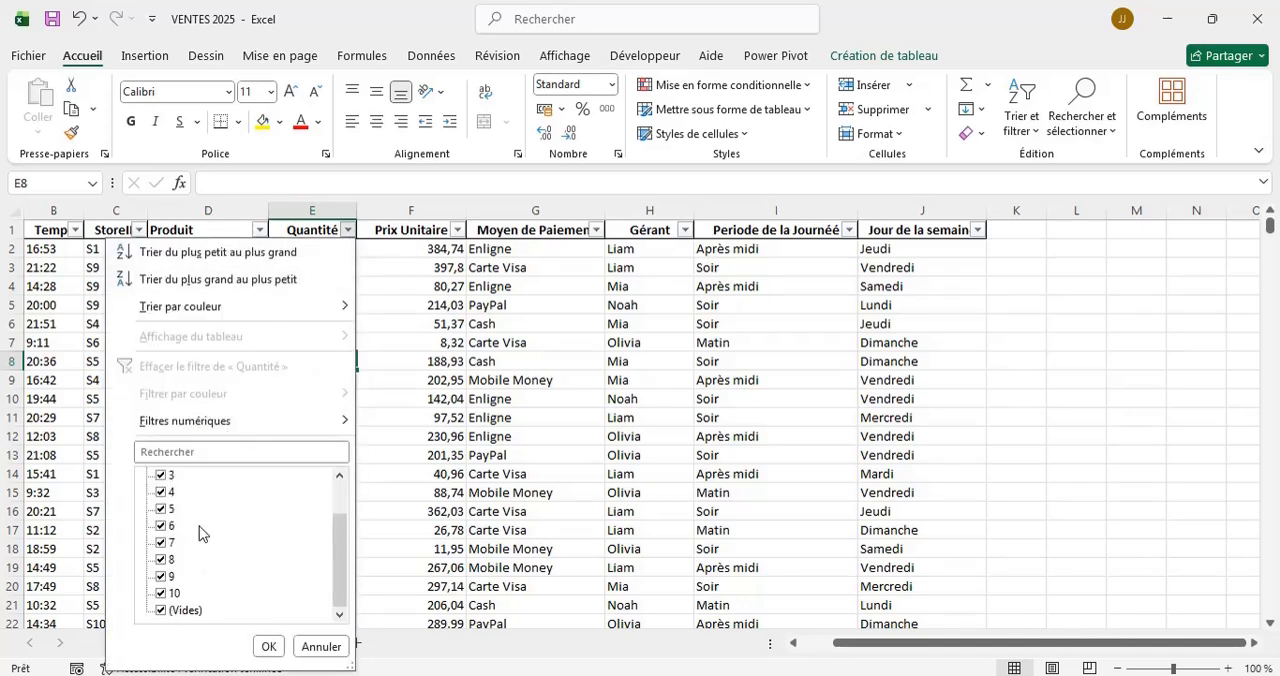
{"action": "scroll", "coordinate": [200, 530], "scroll_direction": "up", "scroll_amount": 2}
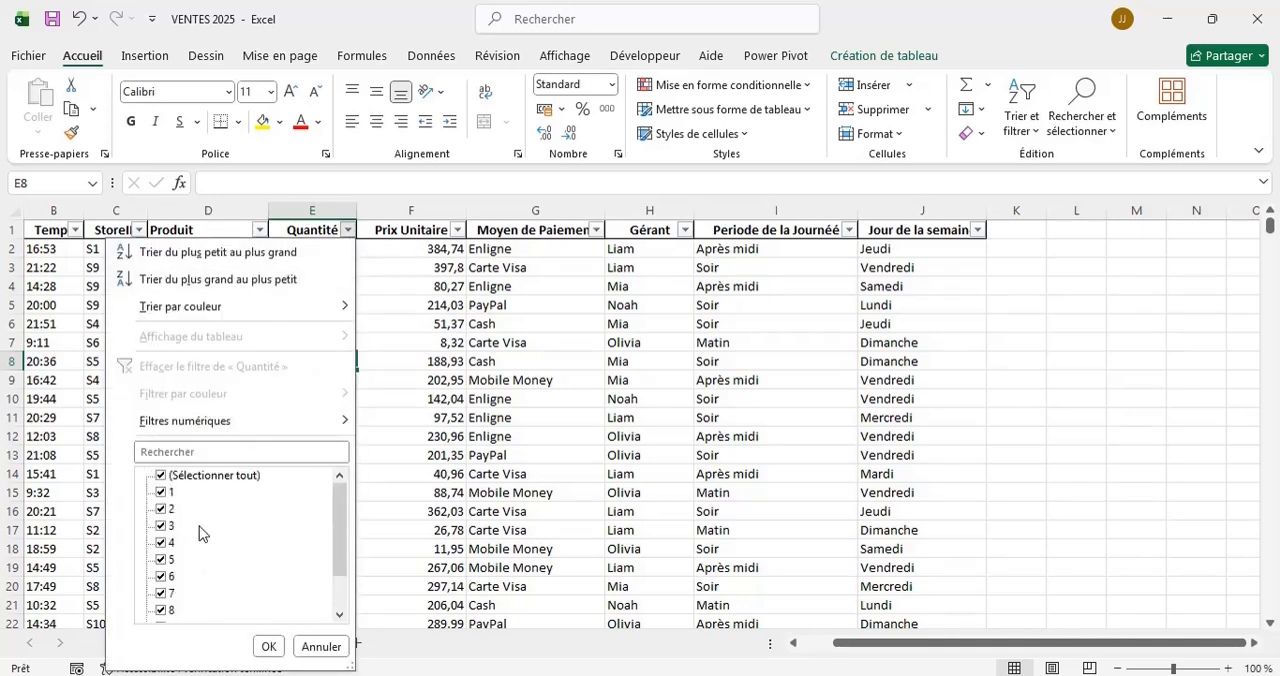
{"action": "left_click", "coordinate": [161, 476]}
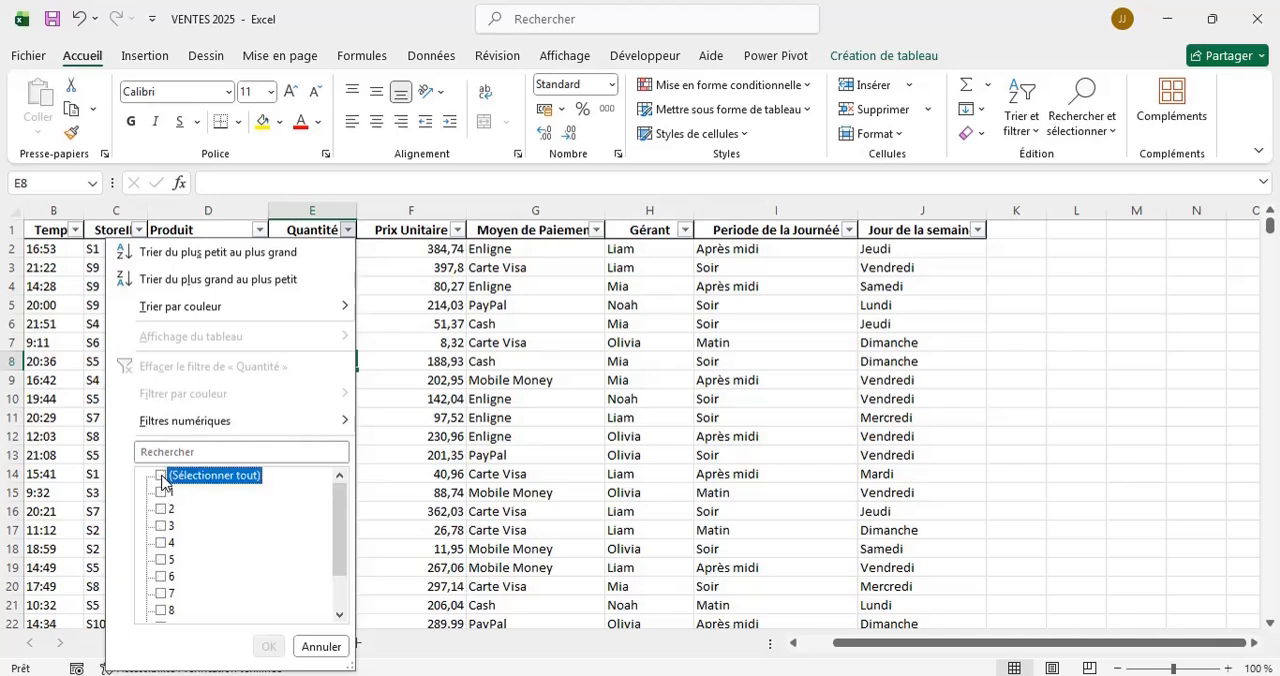
{"action": "scroll", "coordinate": [234, 554], "scroll_direction": "down", "scroll_amount": 1}
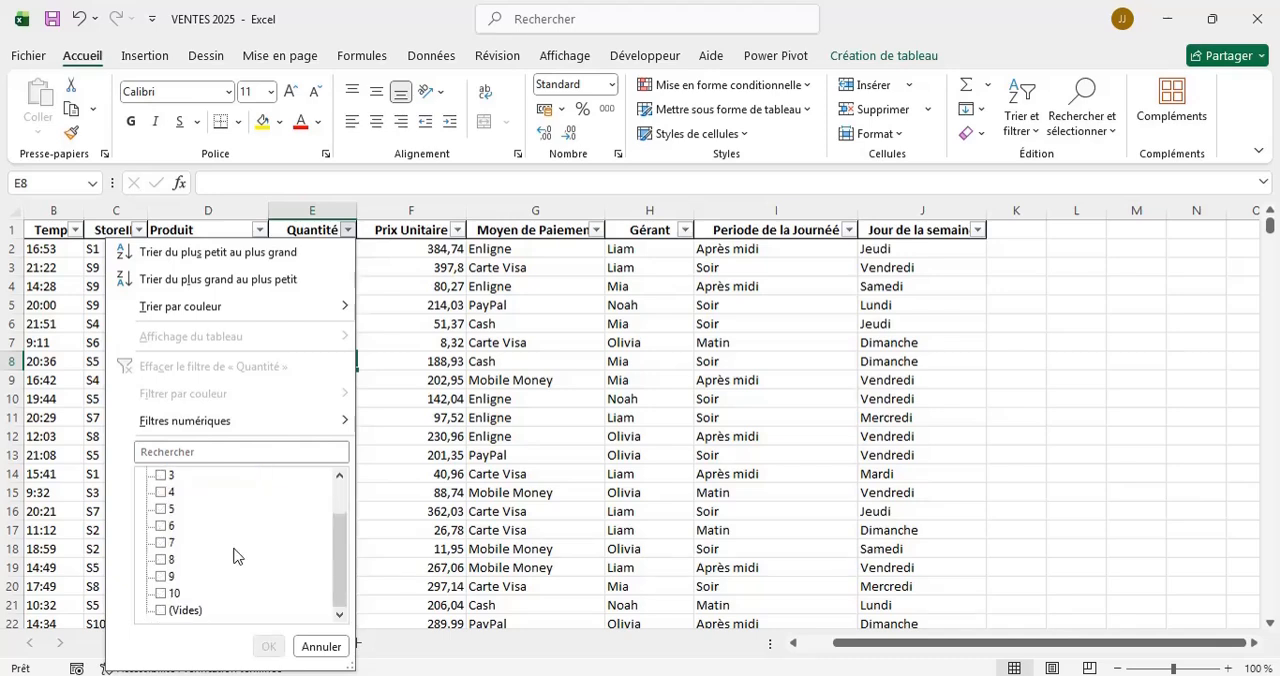
{"action": "left_click", "coordinate": [160, 610]}
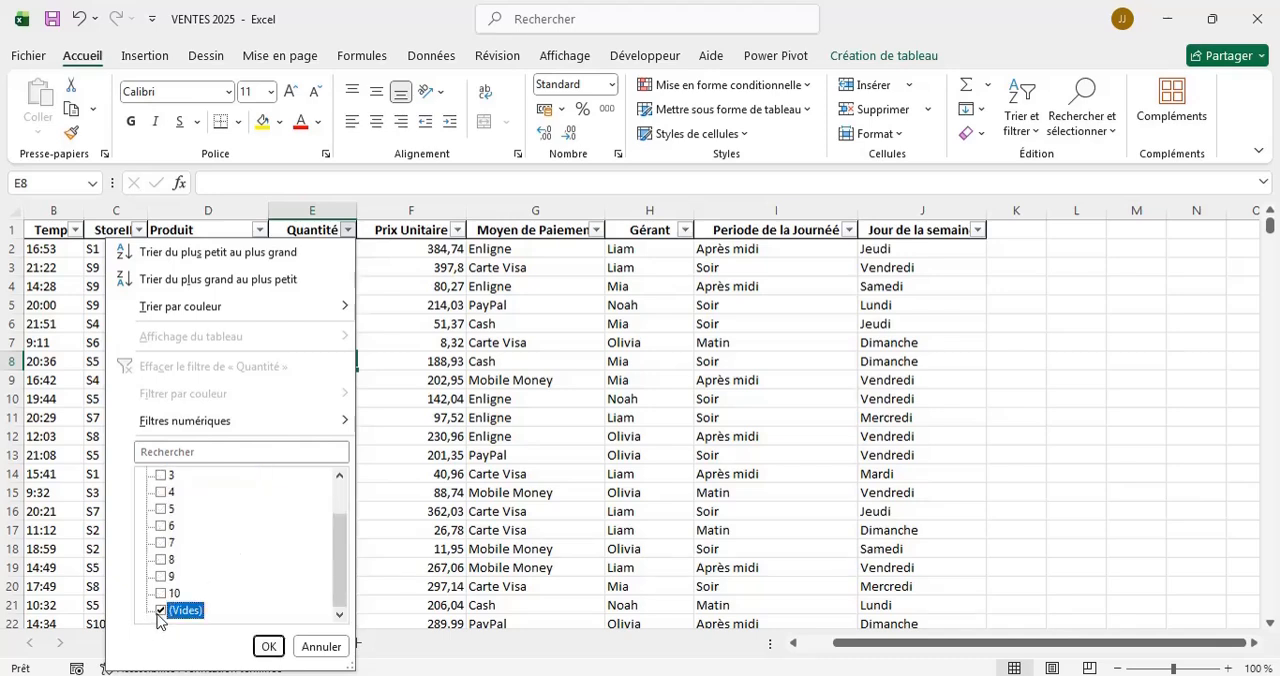
{"action": "left_click", "coordinate": [268, 646]}
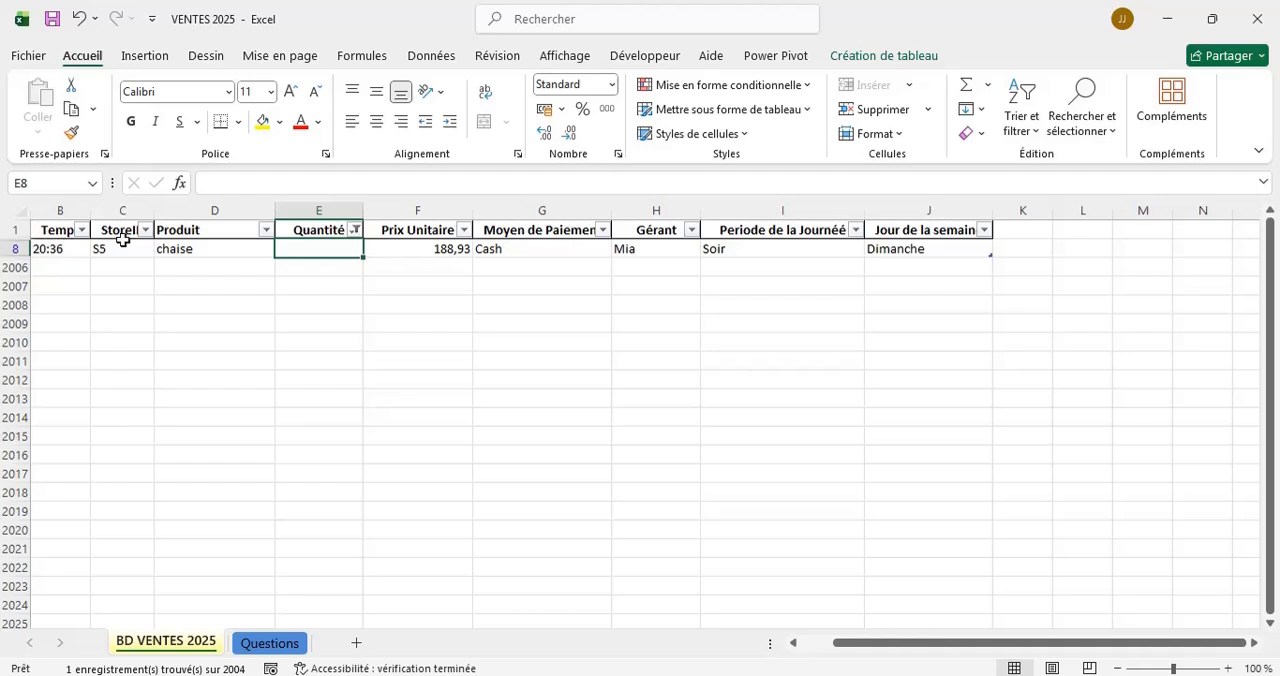
{"action": "left_click", "coordinate": [355, 230]}
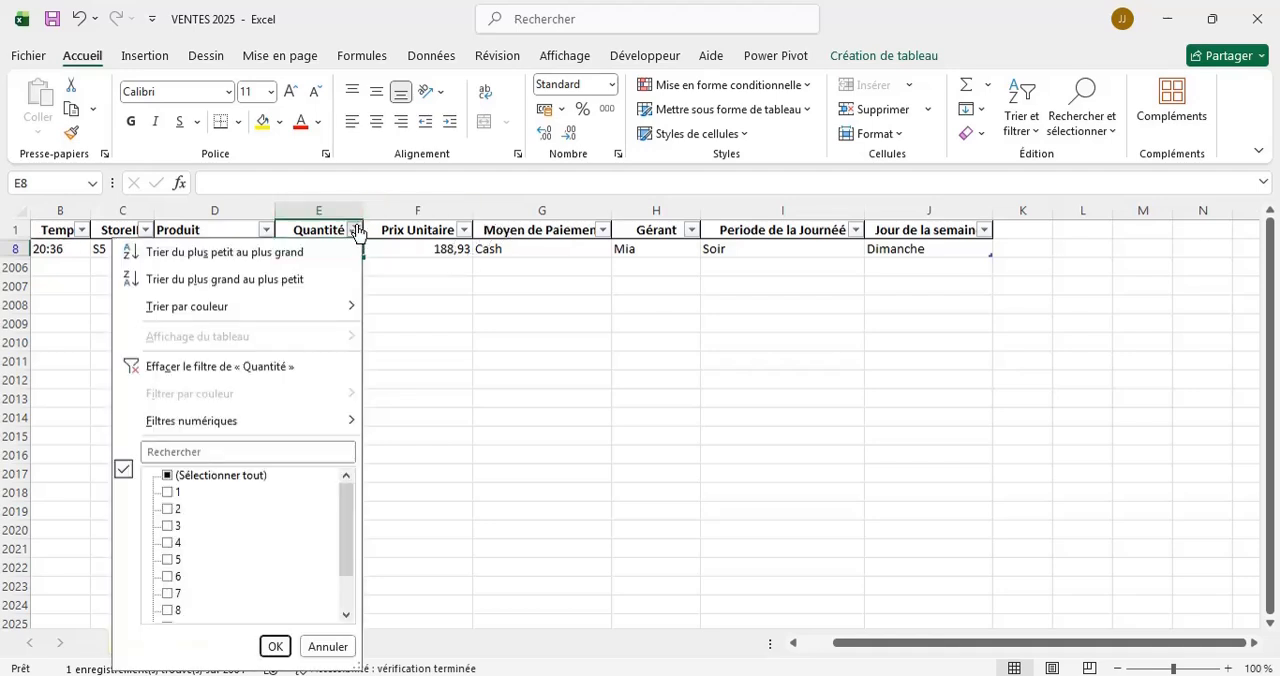
{"action": "left_click", "coordinate": [168, 476]}
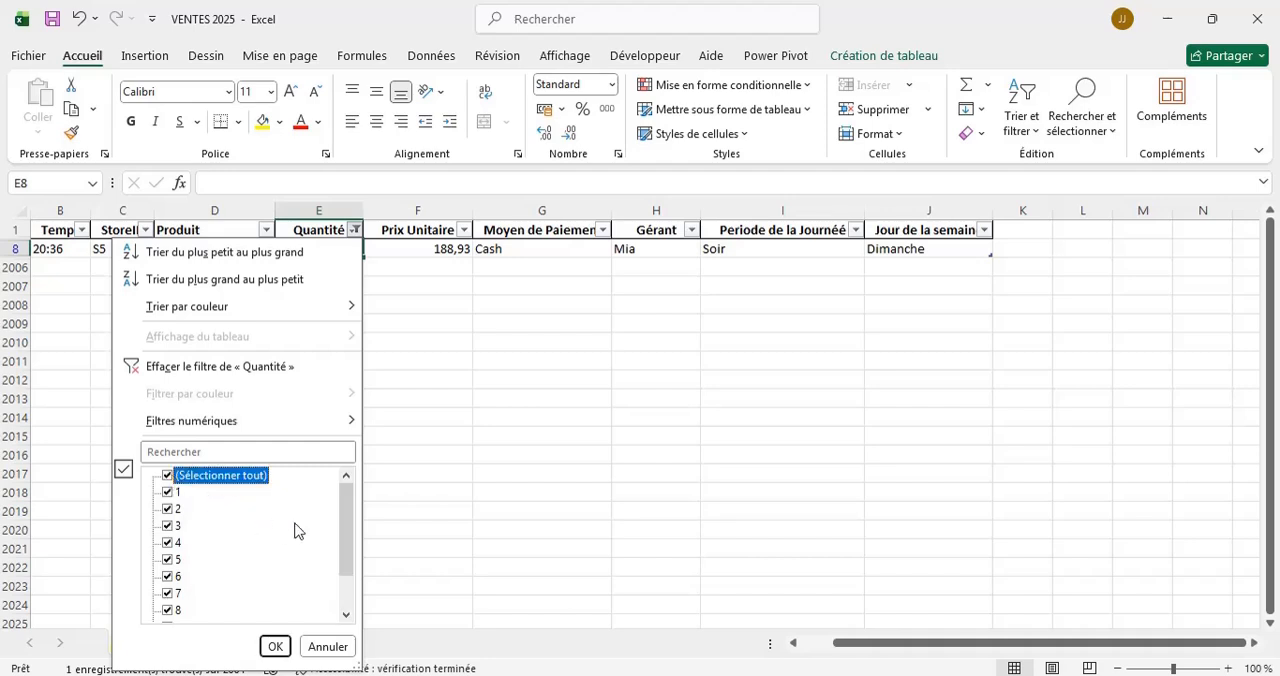
{"action": "left_click", "coordinate": [328, 646]}
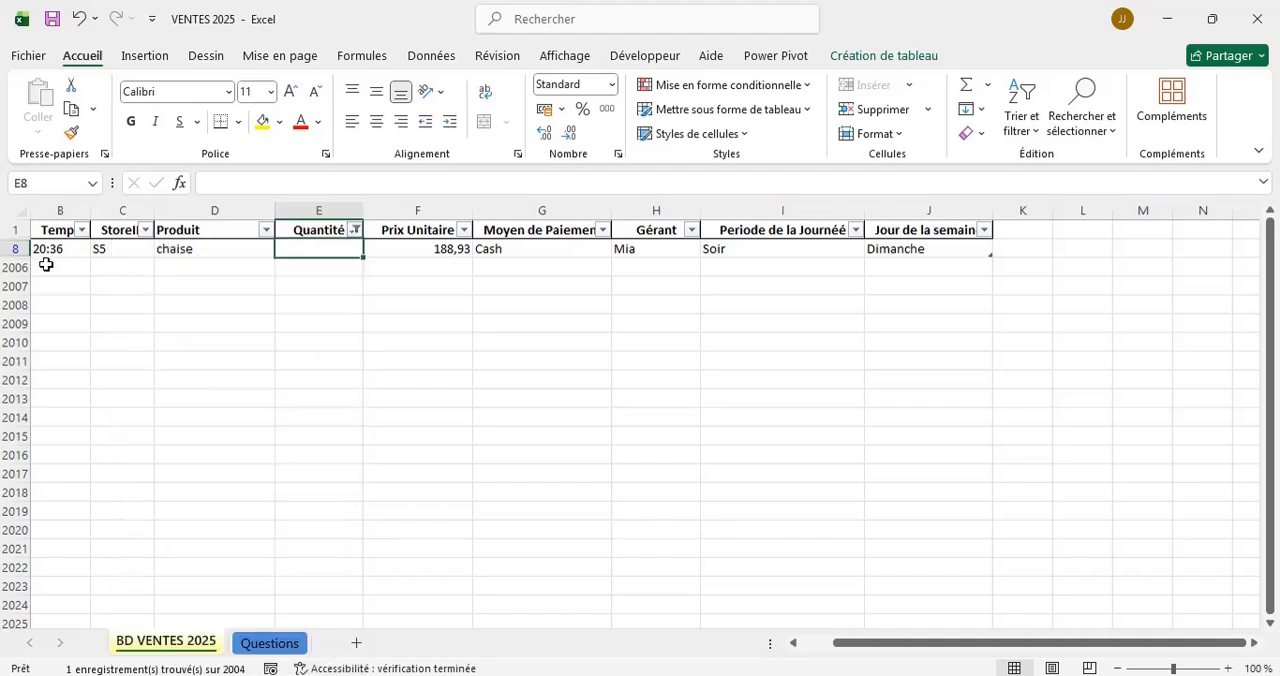
Delete the filtered row 8 with the empty Quantité cell, and undo the deletion.
{"action": "left_click", "coordinate": [15, 248]}
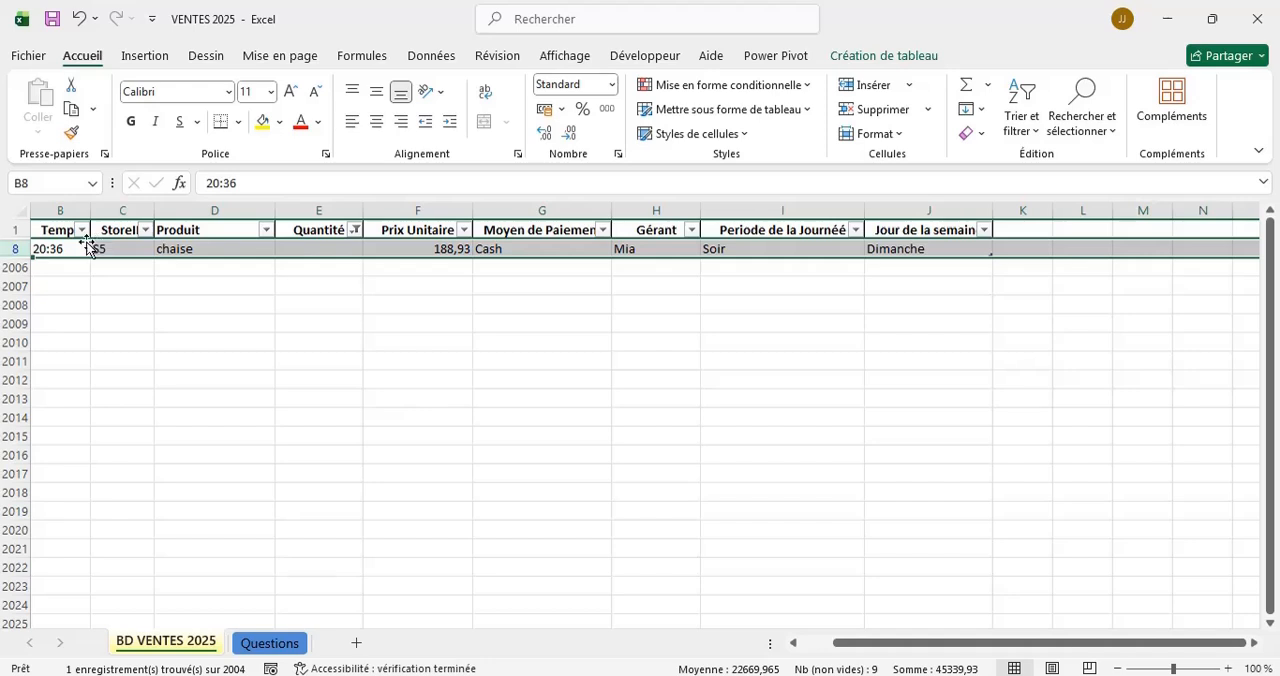
{"action": "right_click", "coordinate": [18, 249]}
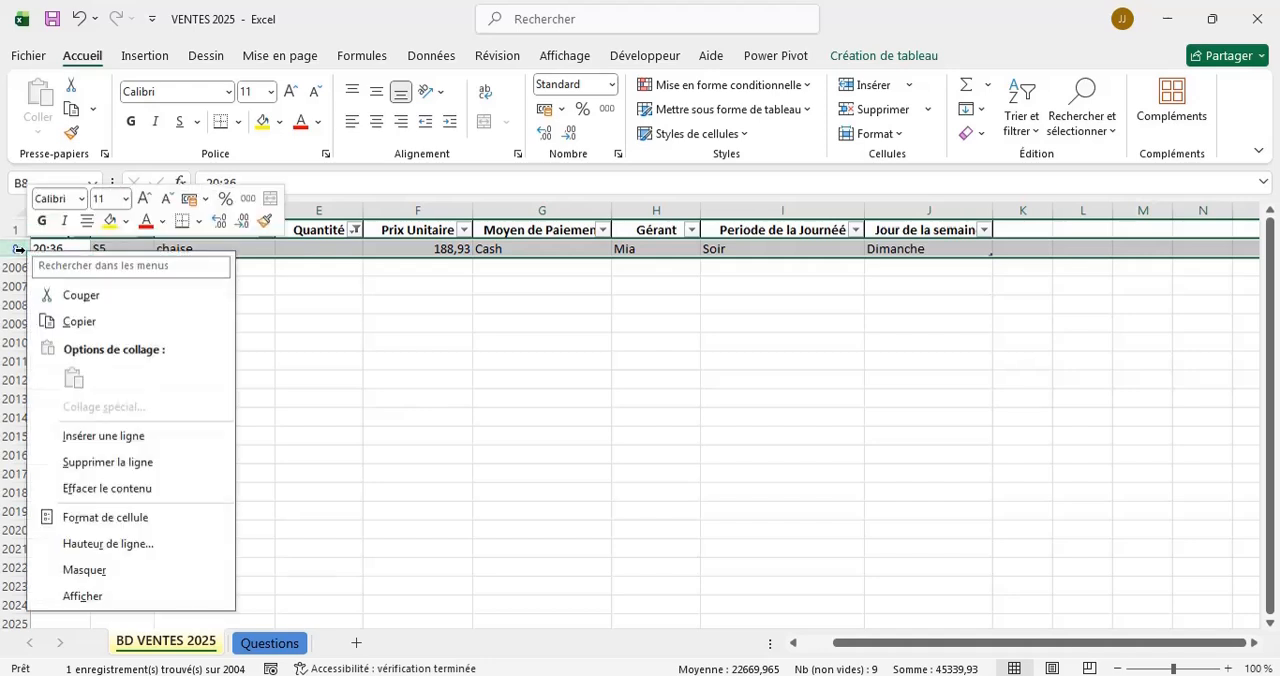
{"action": "left_click", "coordinate": [137, 462]}
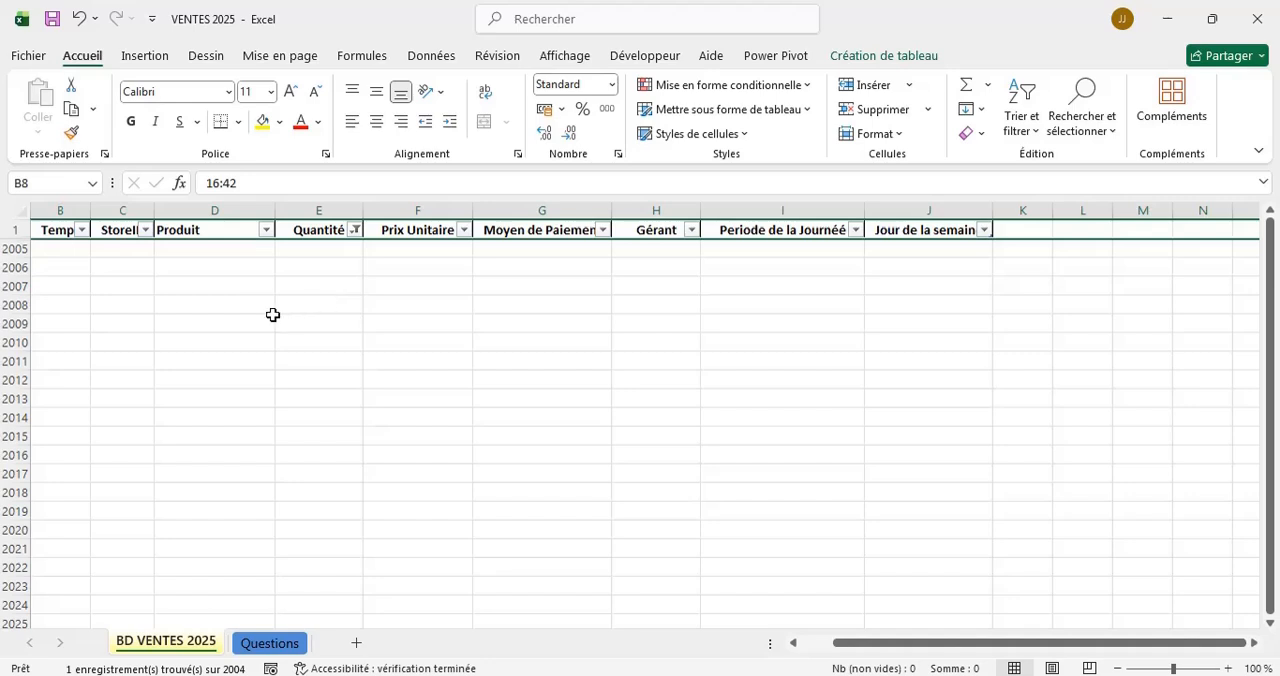
{"action": "key", "text": "ctrl+z"}
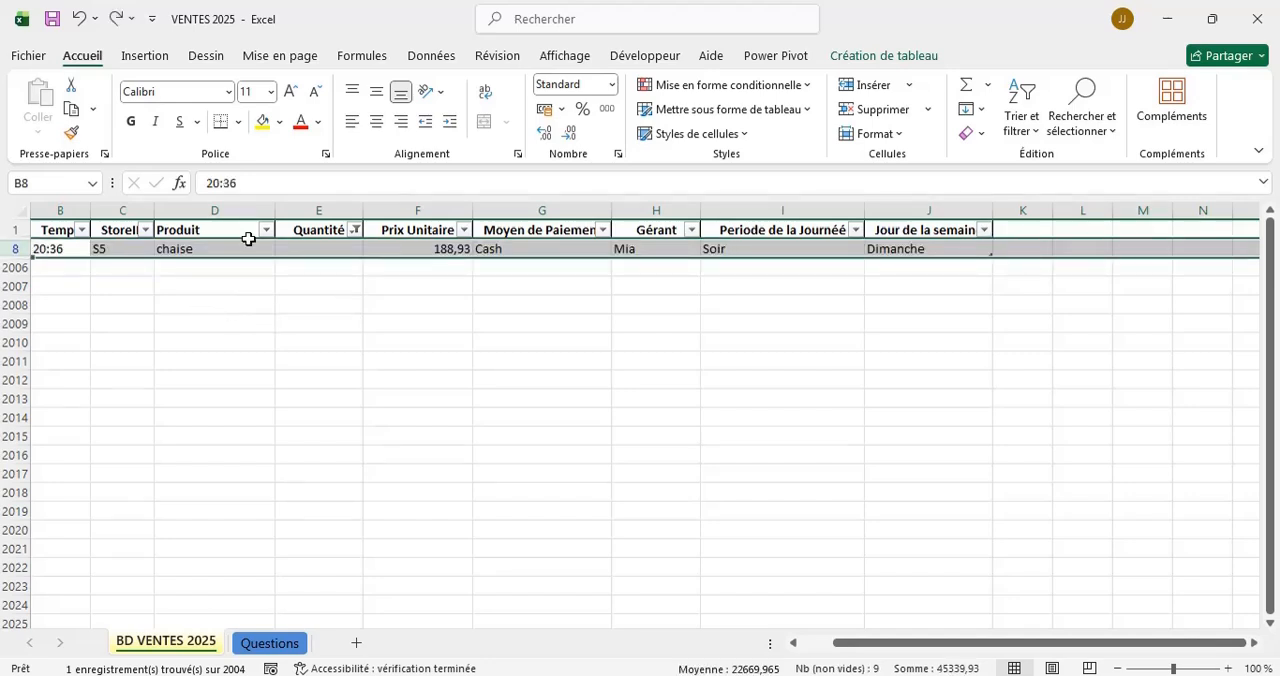
Enter 2 in the empty Quantité cell E8 and reselect all values in the Quantité filter.
{"action": "left_click", "coordinate": [323, 247]}
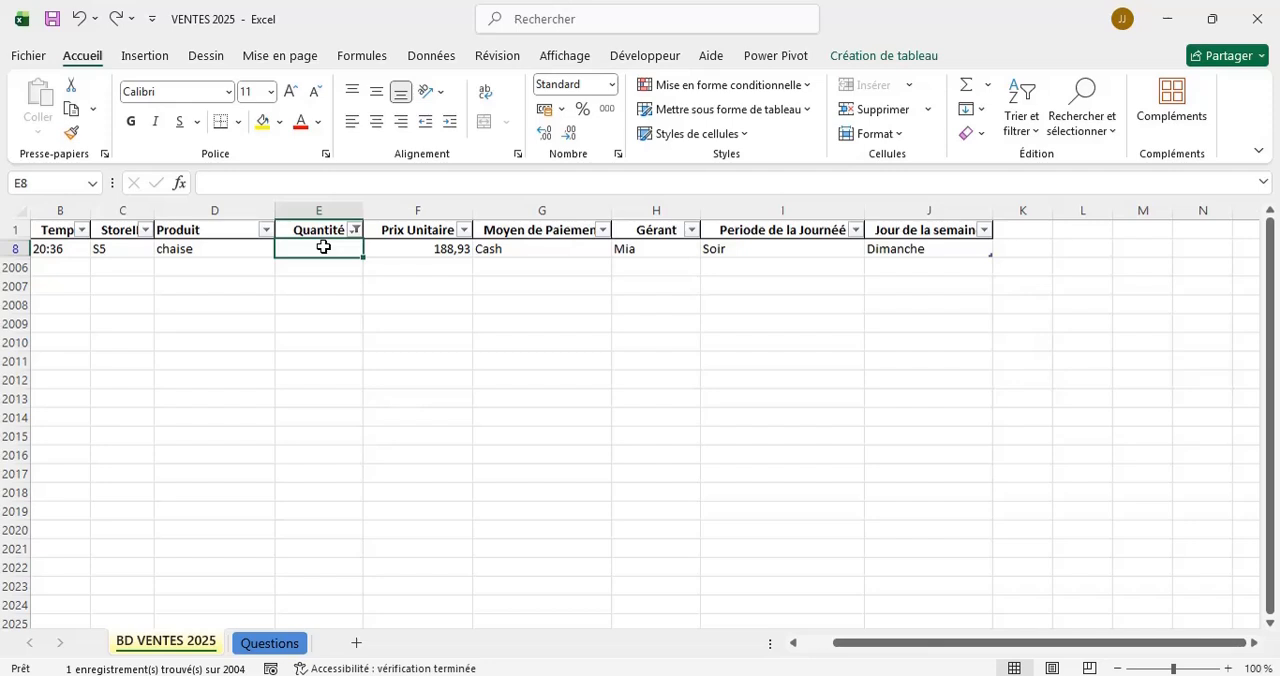
{"action": "type", "text": "2"}
{"action": "key", "text": "Return"}
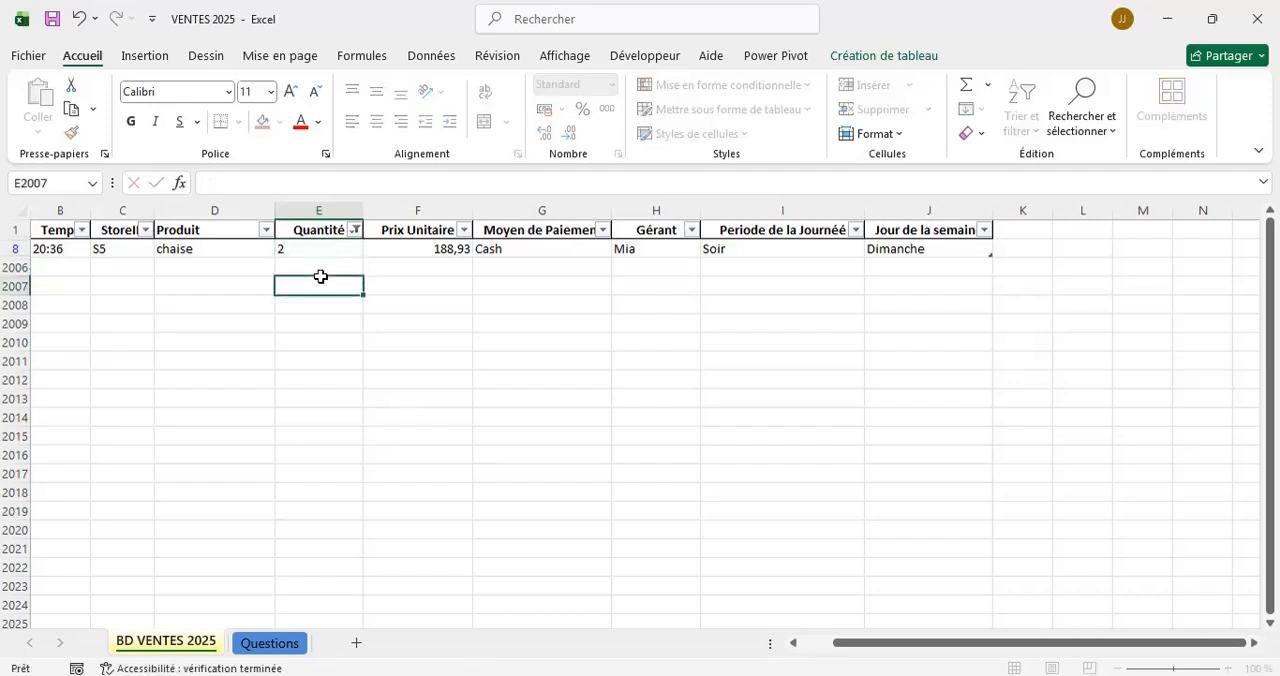
{"action": "left_click", "coordinate": [356, 232]}
{"action": "left_click", "coordinate": [210, 480]}
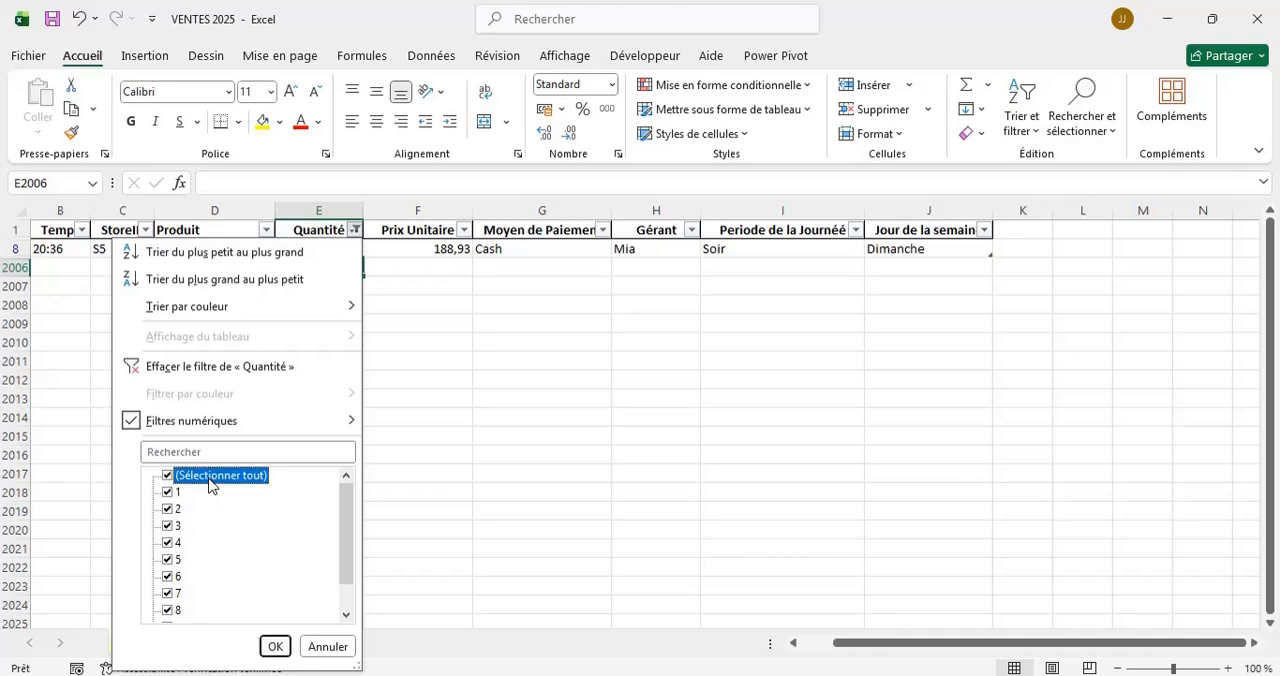
{"action": "left_click", "coordinate": [275, 646]}
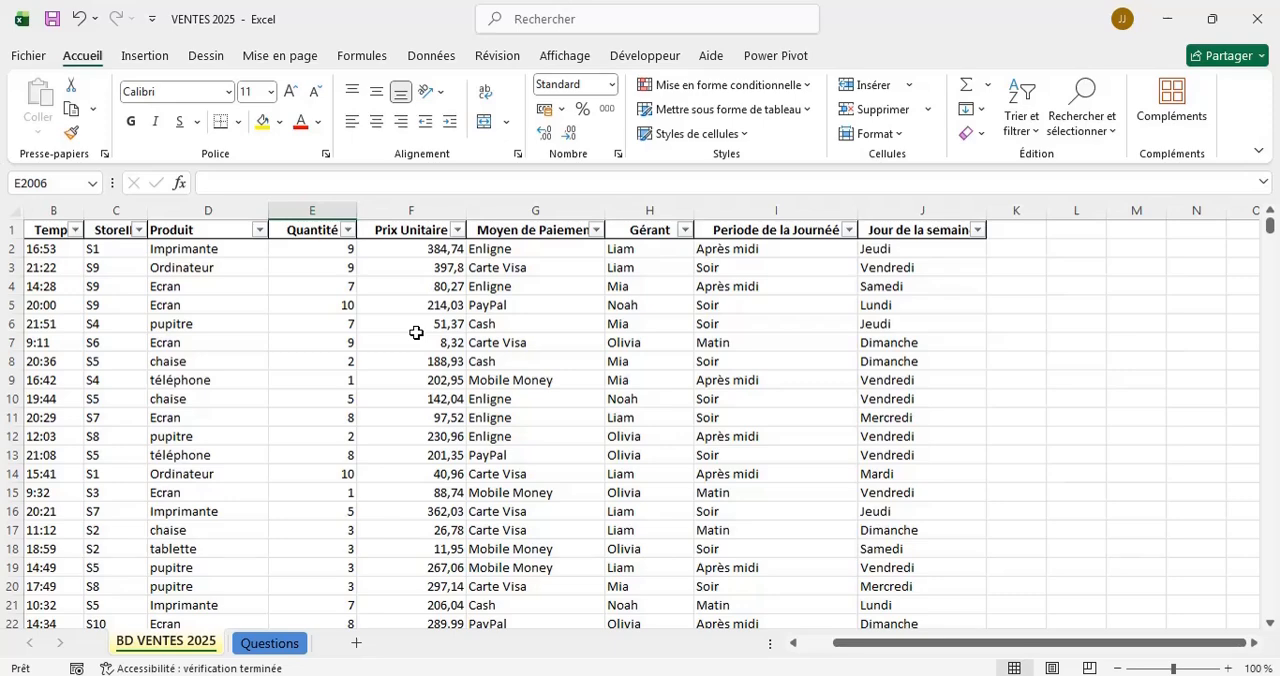
Select columns B to J, Temps to Jour de la semaine, and try to remove their duplicates.
{"action": "scroll", "coordinate": [416, 332], "scroll_direction": "down", "scroll_amount": 2}
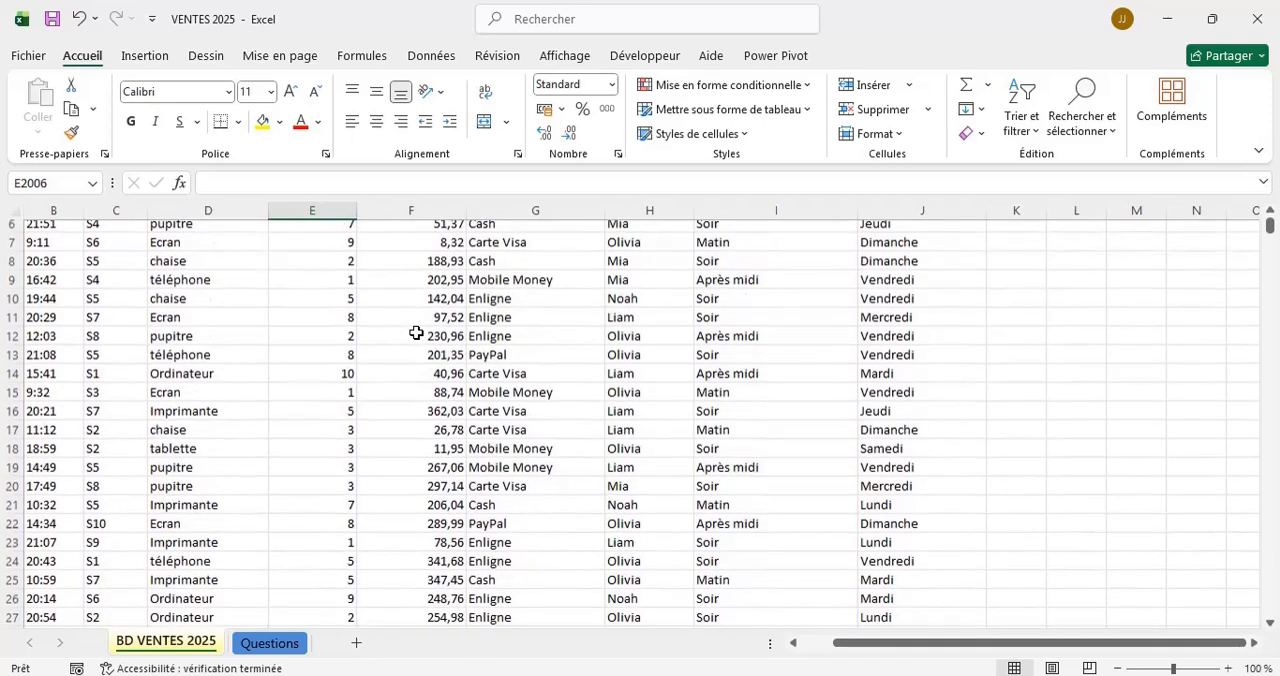
{"action": "scroll", "coordinate": [416, 332], "scroll_direction": "up", "scroll_amount": 2}
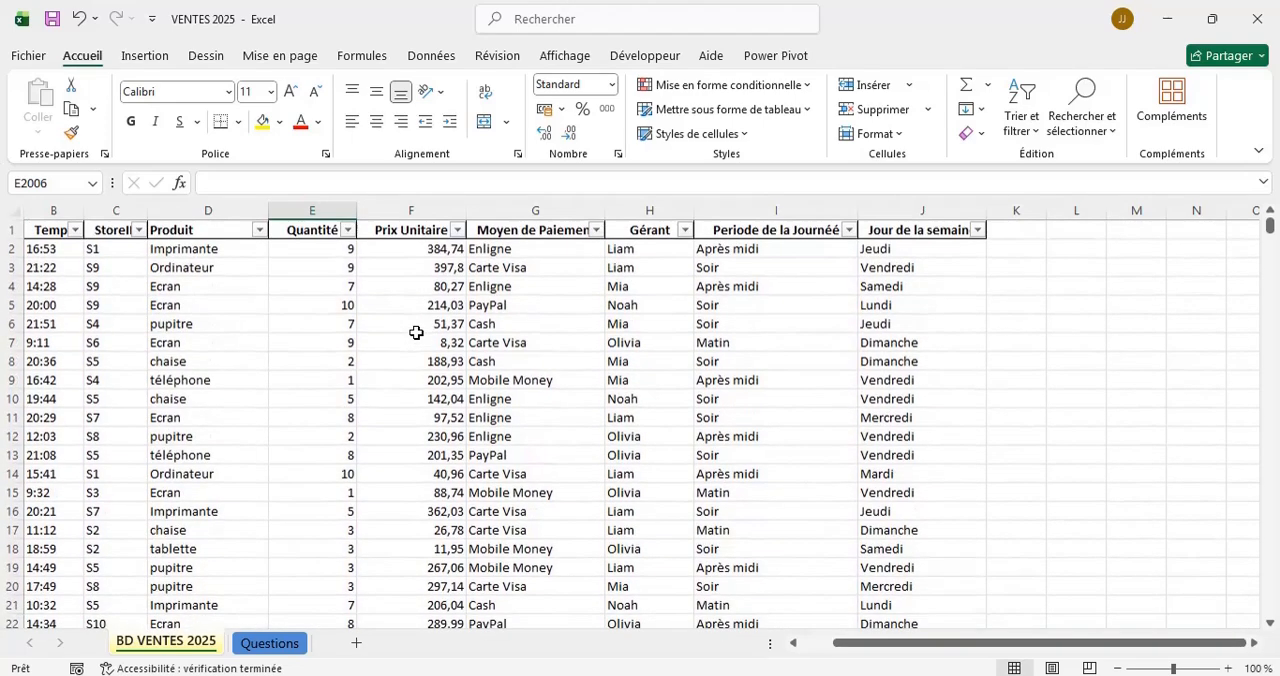
{"action": "scroll", "coordinate": [416, 332], "scroll_direction": "down", "scroll_amount": 7}
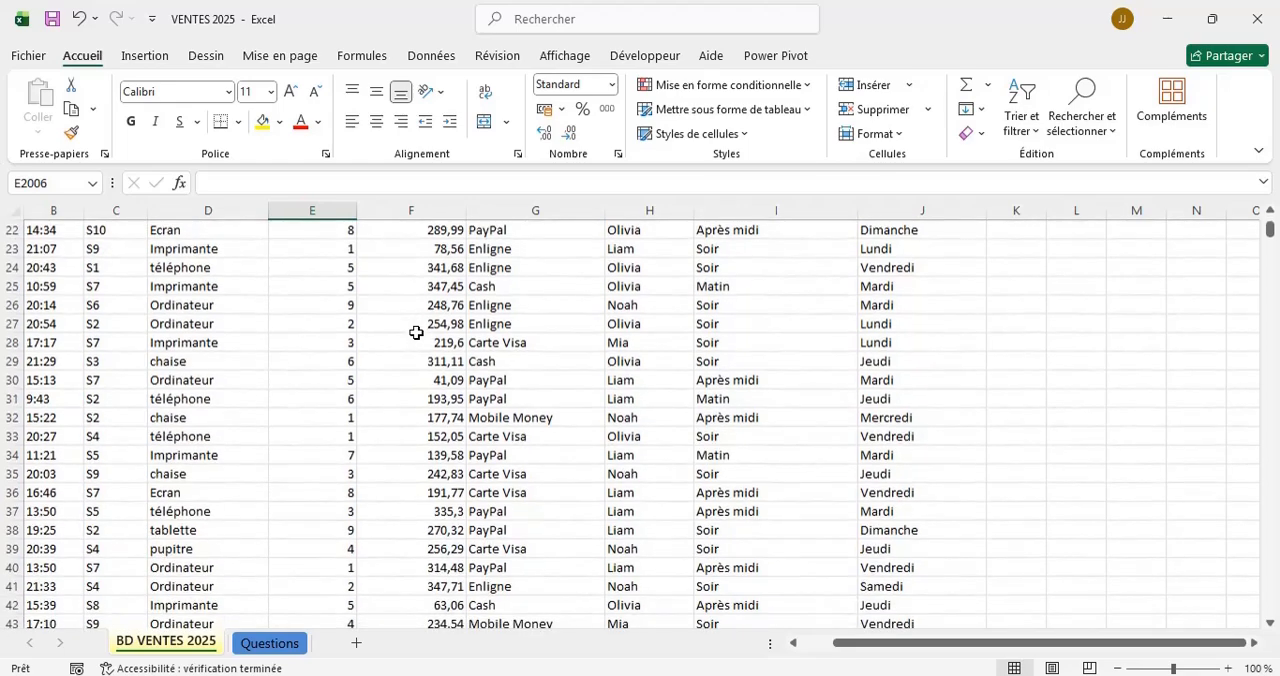
{"action": "scroll", "coordinate": [416, 332], "scroll_direction": "down", "scroll_amount": 8}
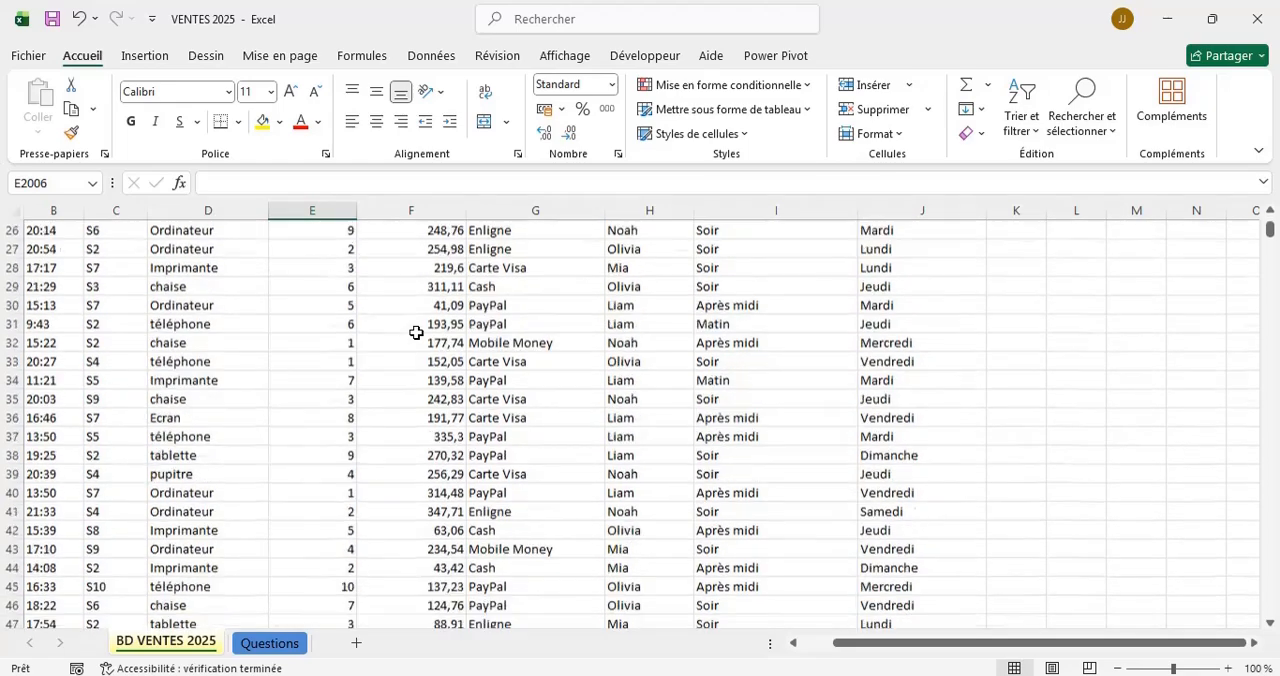
{"action": "scroll", "coordinate": [416, 332], "scroll_direction": "up", "scroll_amount": 6}
{"action": "scroll", "coordinate": [416, 332], "scroll_direction": "up", "scroll_amount": 9}
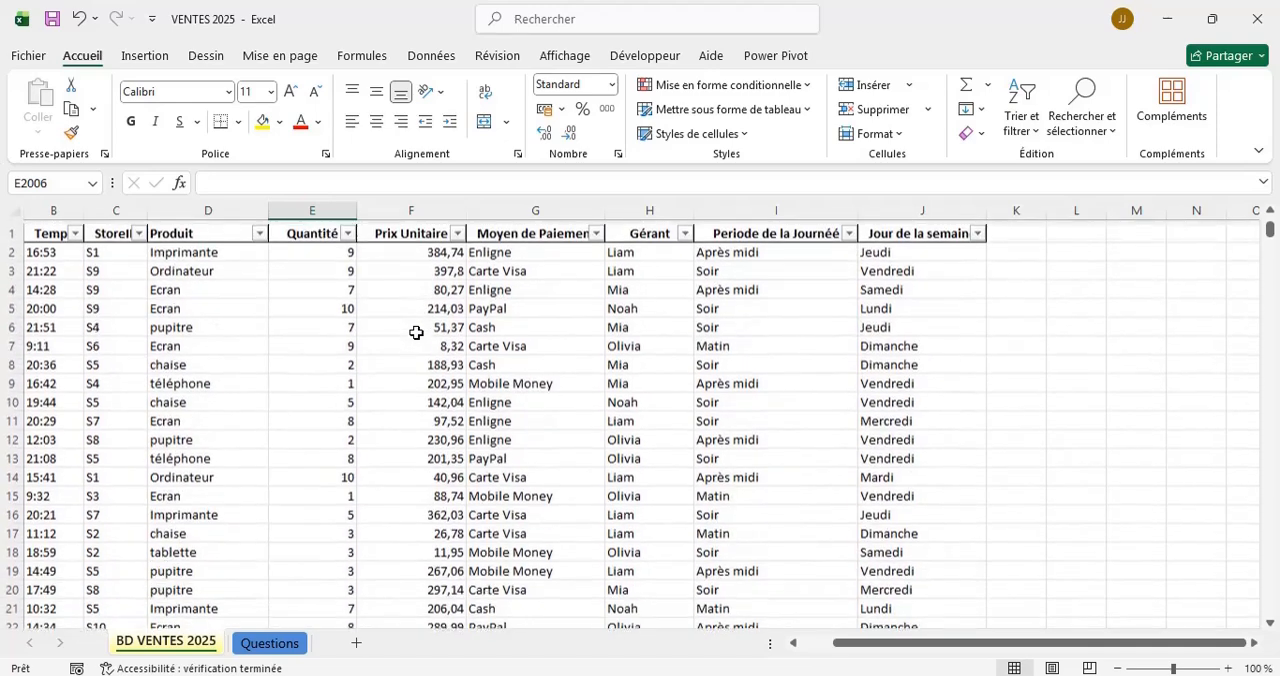
{"action": "left_click", "coordinate": [61, 210]}
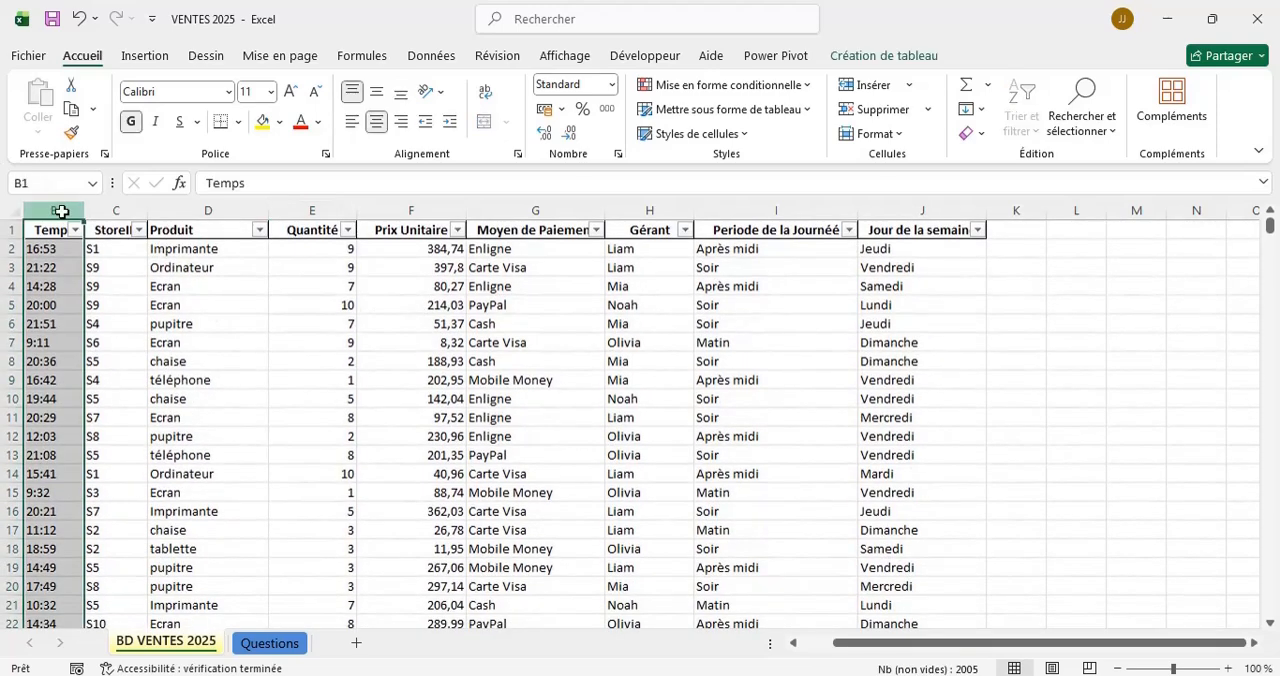
{"action": "left_click_drag", "start_coordinate": [61, 210], "coordinate": [990, 210]}
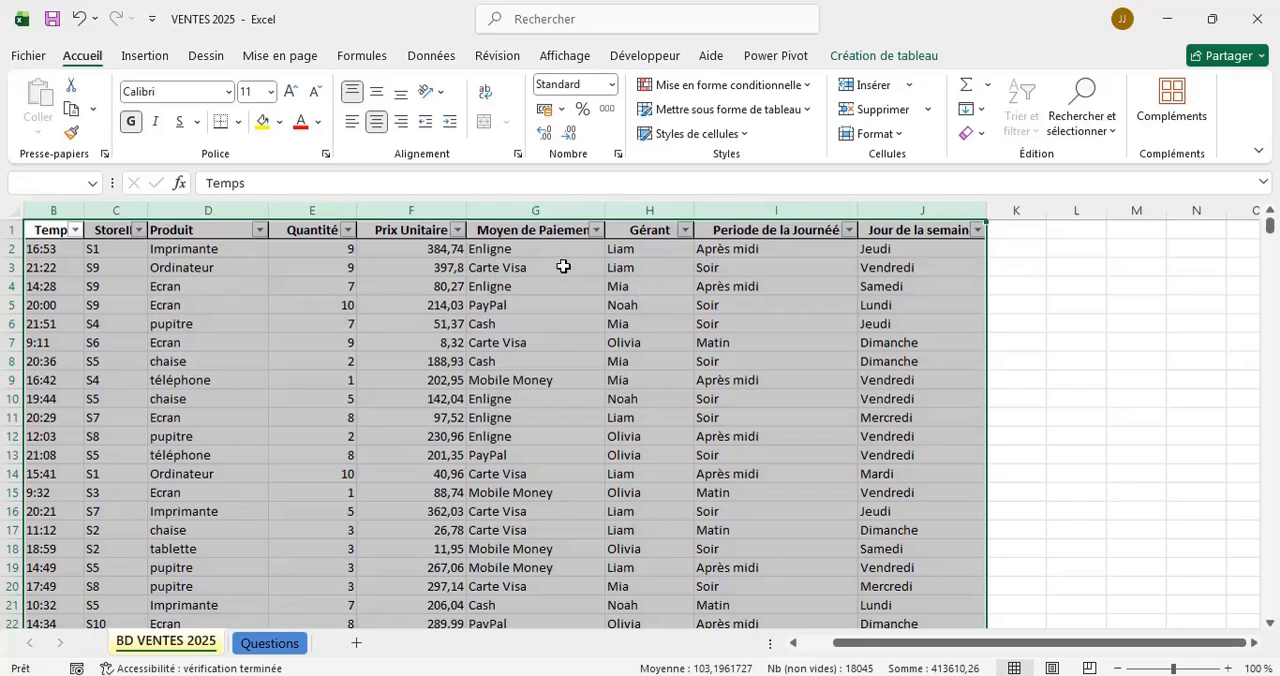
{"action": "left_click", "coordinate": [430, 57]}
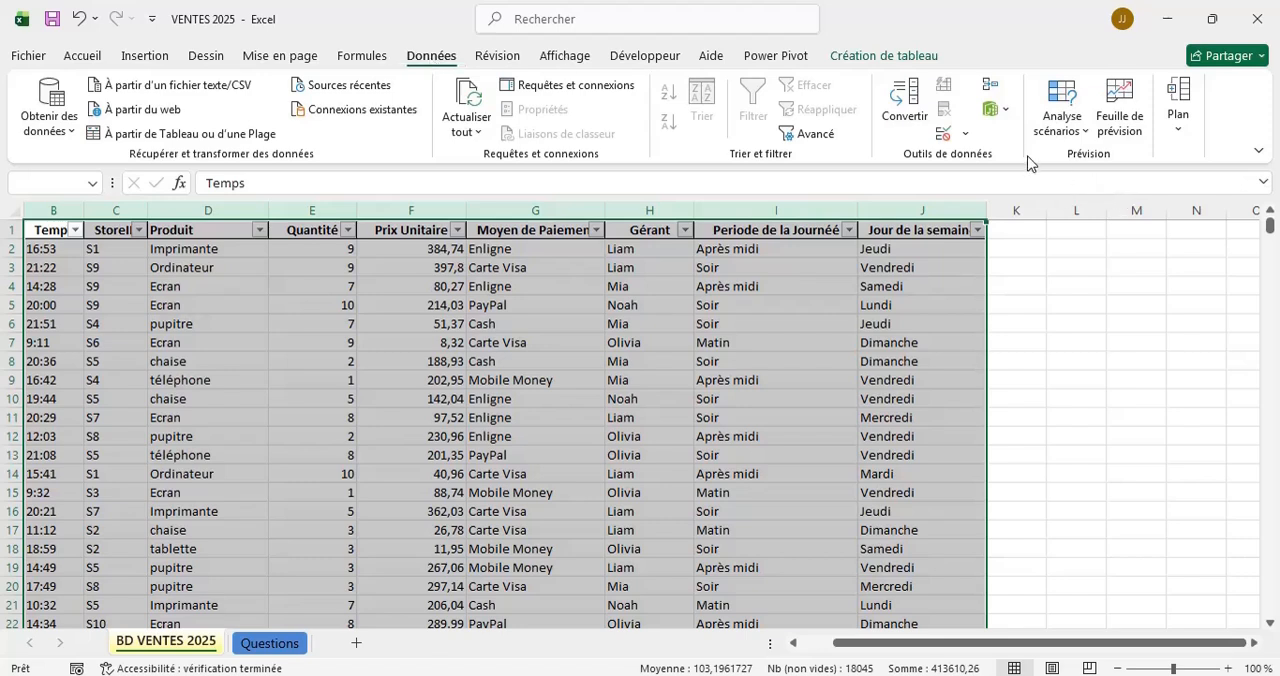
{"action": "left_click", "coordinate": [946, 112]}
{"action": "left_click", "coordinate": [953, 320]}
Fill the Temps header from cell B1 down the whole Temps column of the table.
{"action": "scroll", "coordinate": [994, 377], "scroll_direction": "down", "scroll_amount": 14}
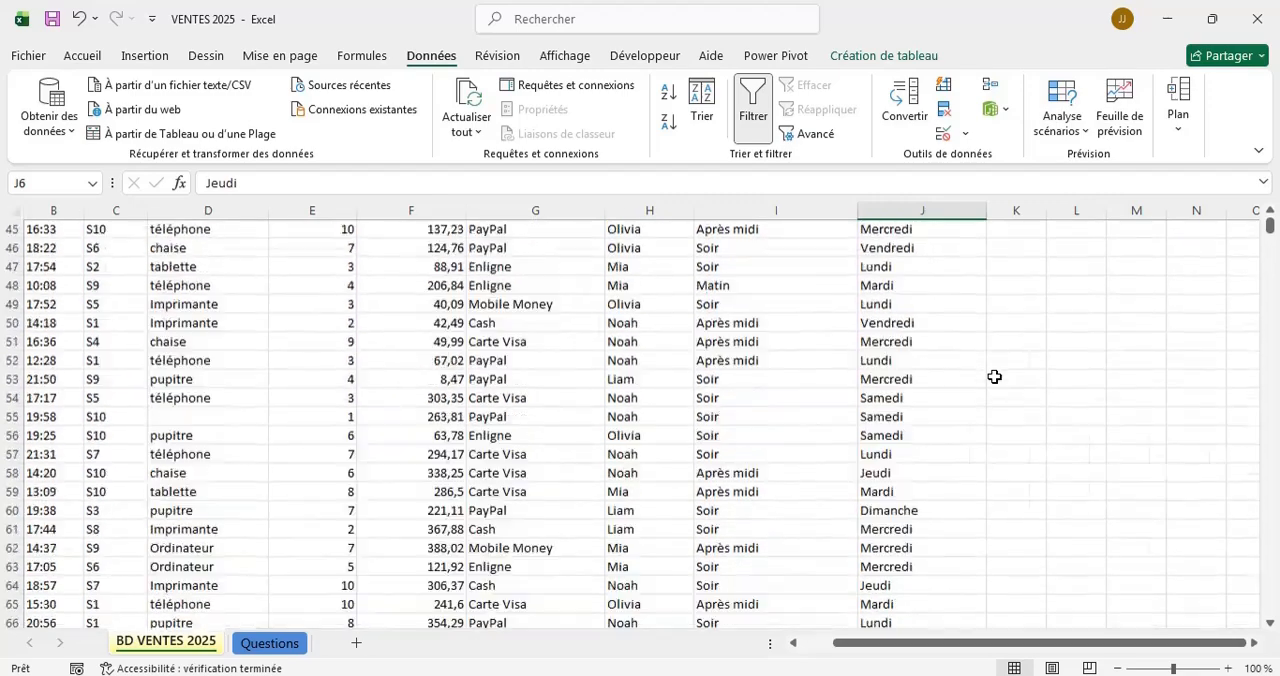
{"action": "scroll", "coordinate": [994, 377], "scroll_direction": "up", "scroll_amount": 15}
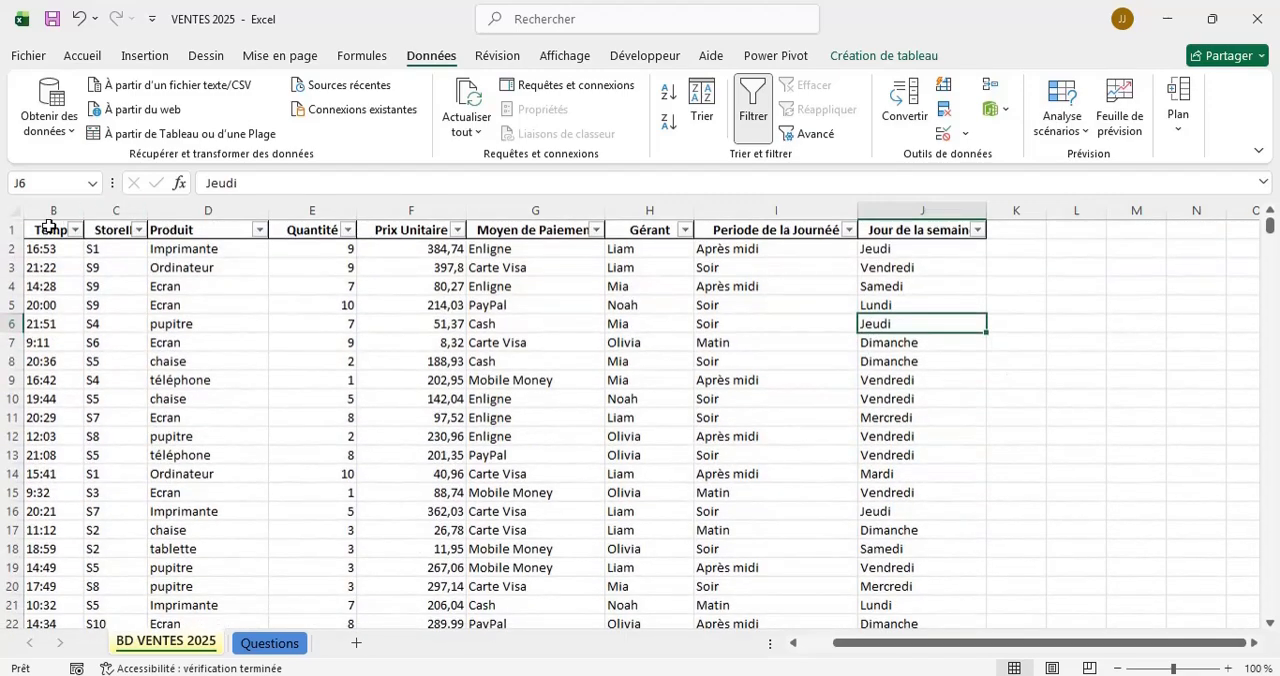
{"action": "left_click", "coordinate": [49, 226]}
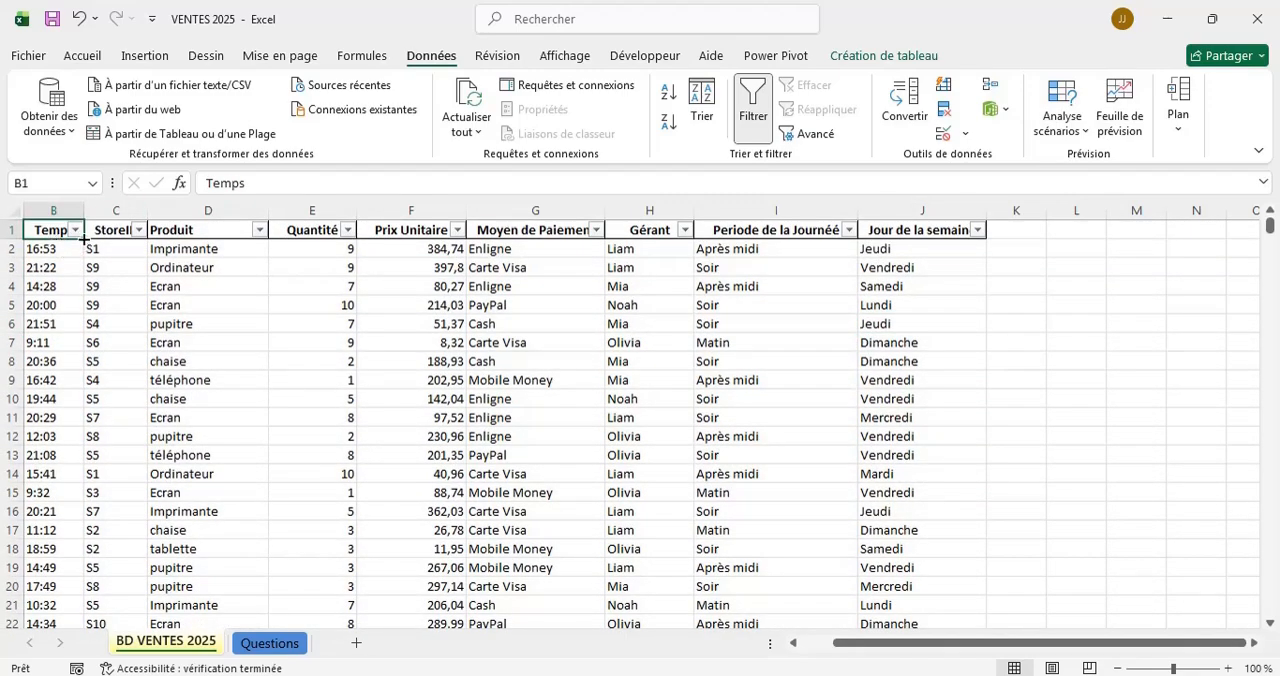
{"action": "double_click", "coordinate": [84, 240]}
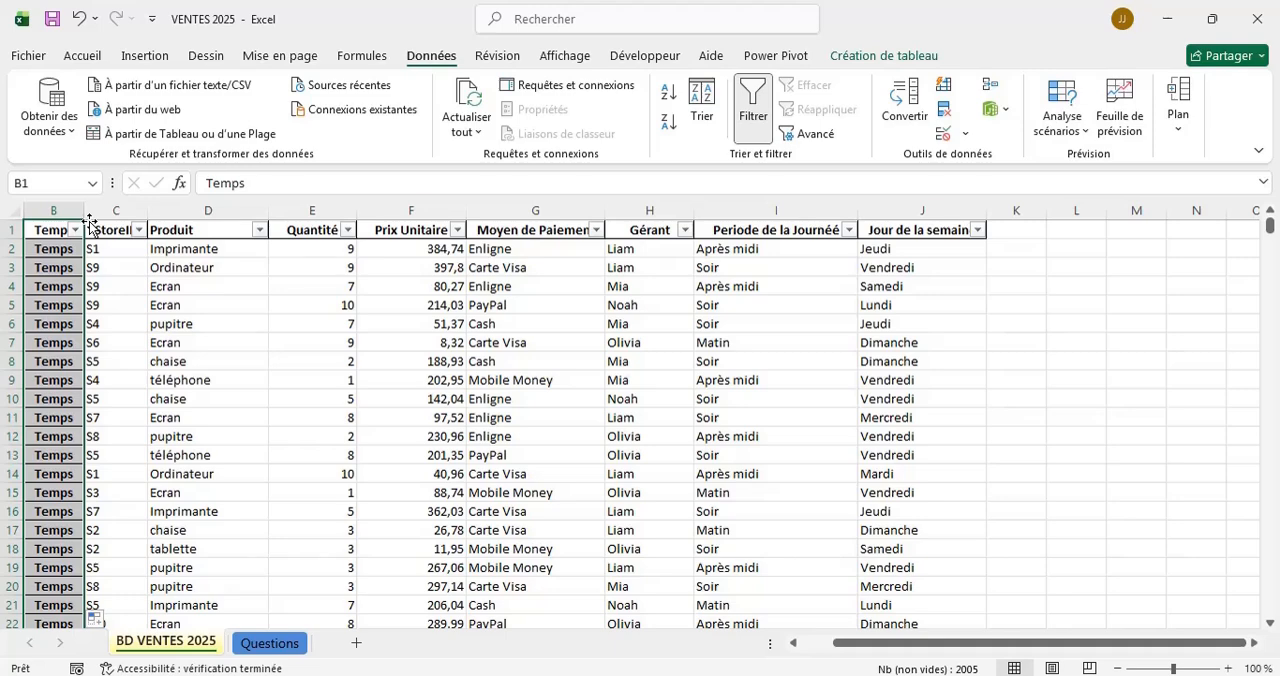
Select the table range from the Temps header across to Jour de la semaine, down to the last data row.
{"action": "key", "text": "ctrl+shift+Down"}
{"action": "key", "text": "shift+Right"}
{"action": "key", "text": "shift+Right"}
{"action": "key", "text": "shift+Right"}
{"action": "key", "text": "shift+Right"}
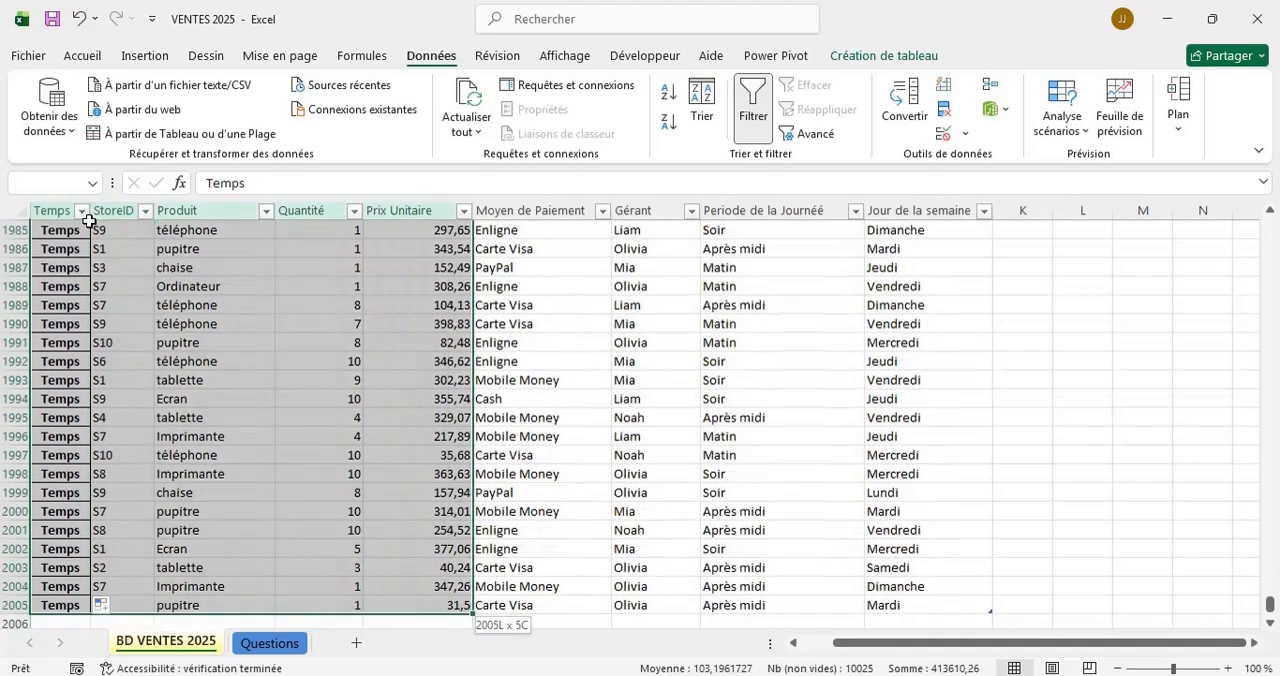
{"action": "key", "text": "shift+Right"}
{"action": "key", "text": "shift+Right"}
{"action": "key", "text": "shift+Right"}
{"action": "key", "text": "shift+Right"}
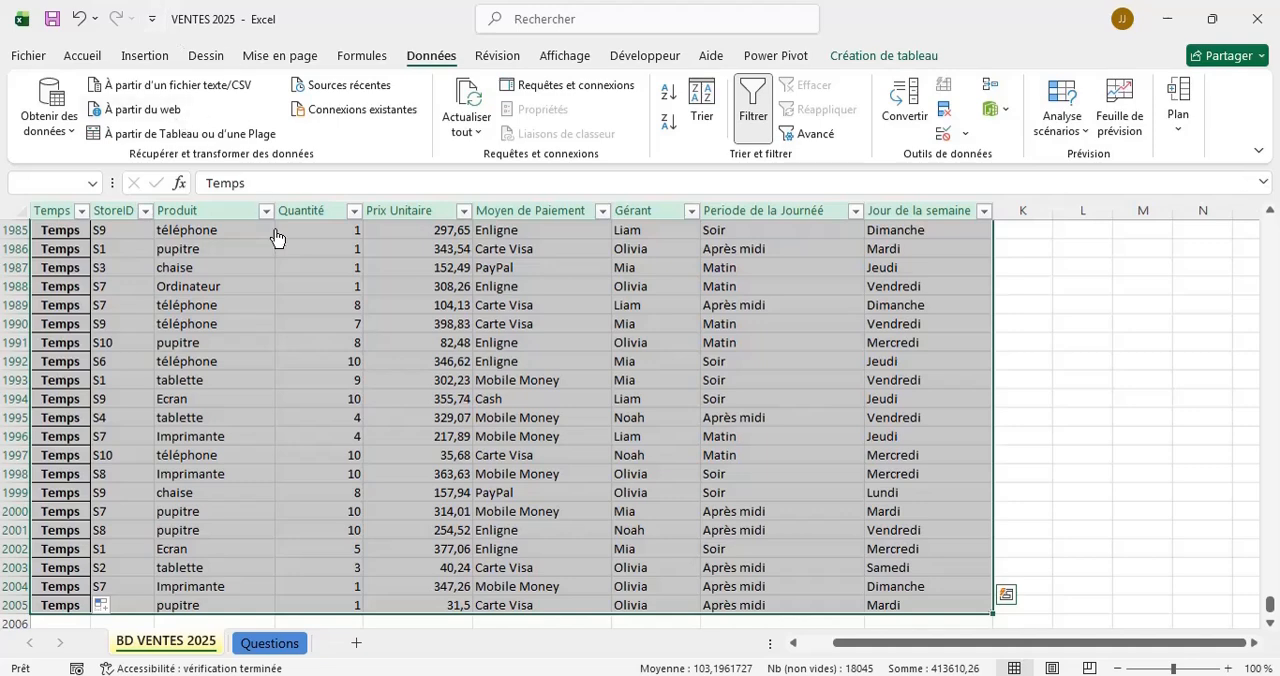
{"action": "scroll", "coordinate": [143, 377], "scroll_direction": "down", "scroll_amount": 3}
{"action": "scroll", "coordinate": [143, 377], "scroll_direction": "up", "scroll_amount": 2}
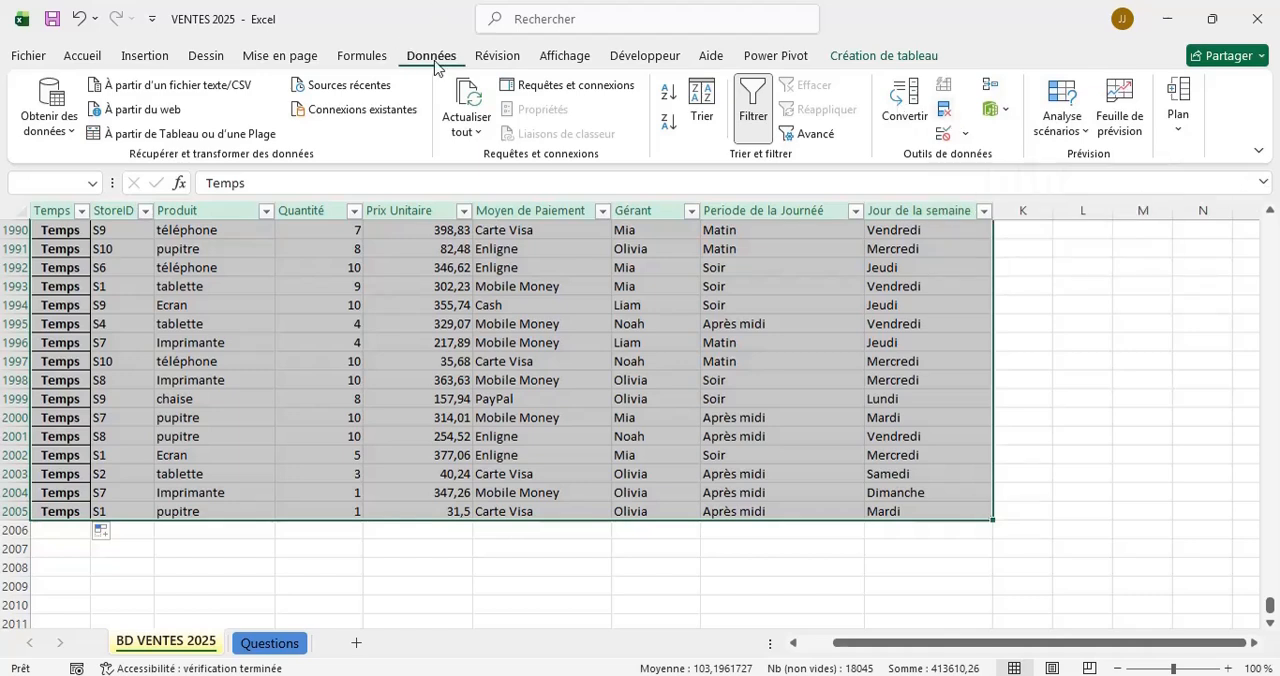
Remove the table's duplicate rows, comparing all columns from Date to Jour de la semaine with headers included.
{"action": "left_click", "coordinate": [943, 115]}
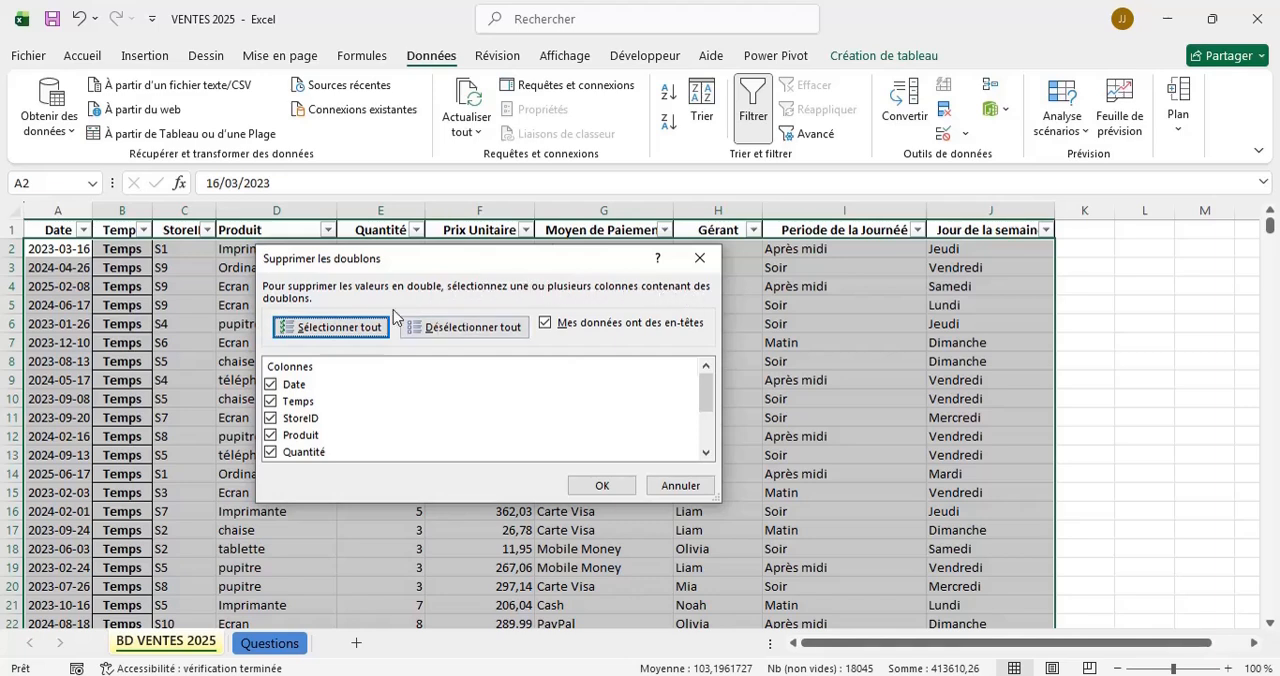
{"action": "scroll", "coordinate": [333, 420], "scroll_direction": "down", "scroll_amount": 2}
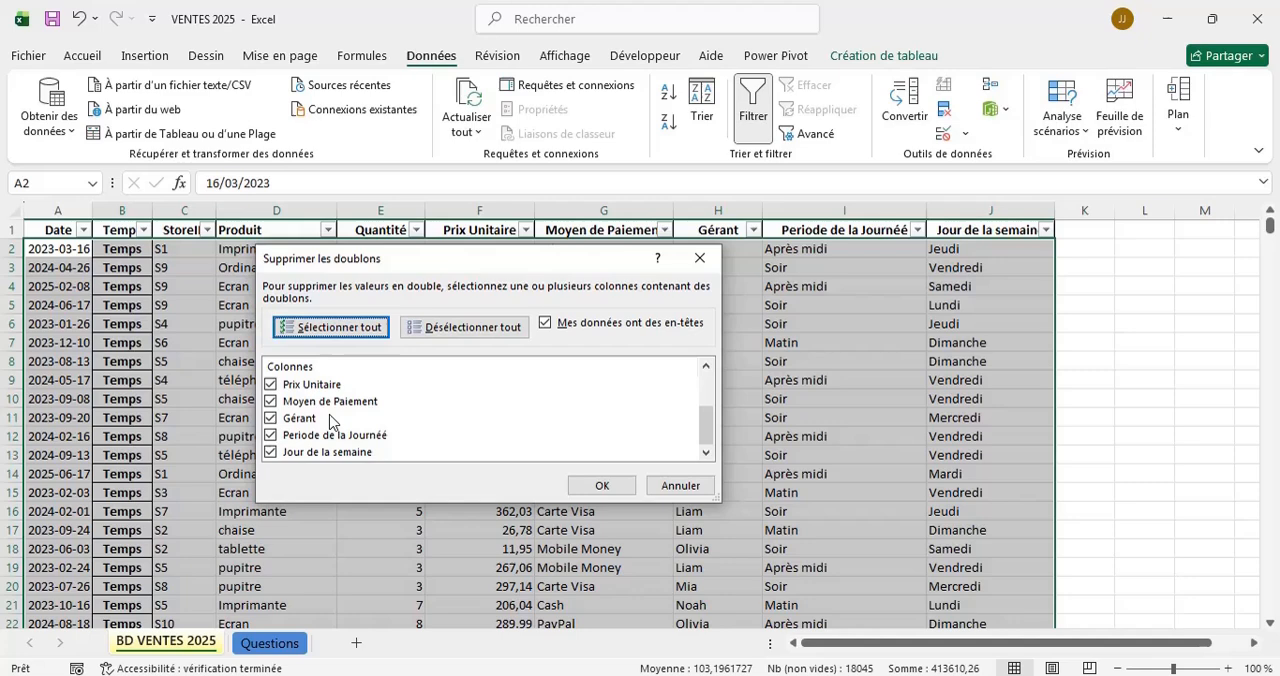
{"action": "left_click", "coordinate": [340, 337]}
{"action": "left_click", "coordinate": [271, 422]}
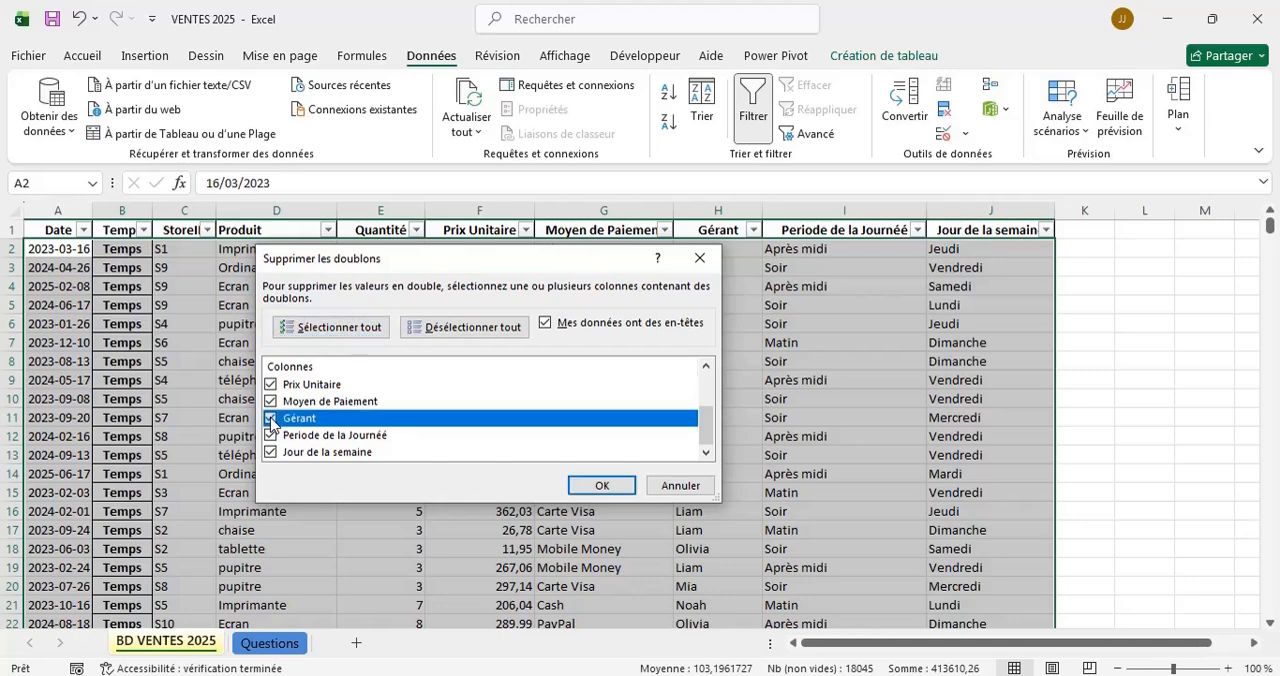
{"action": "left_click", "coordinate": [271, 437]}
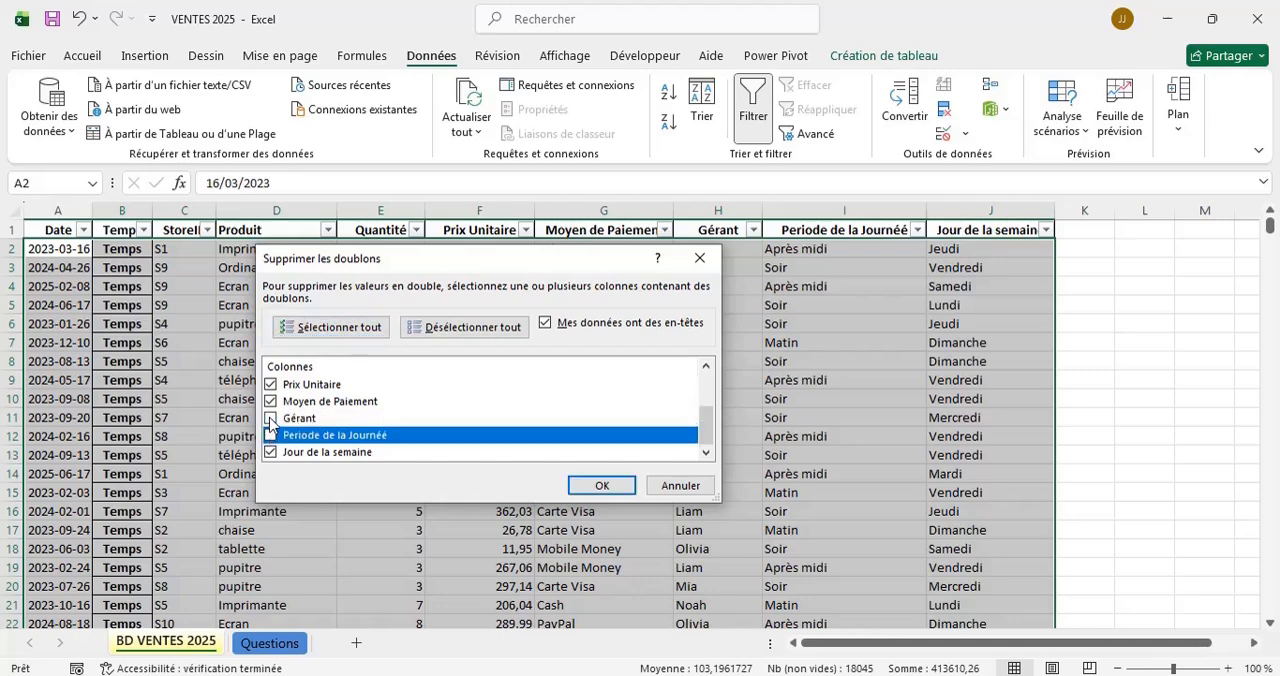
{"action": "left_click", "coordinate": [271, 419]}
{"action": "left_click", "coordinate": [271, 436]}
{"action": "left_click", "coordinate": [271, 453]}
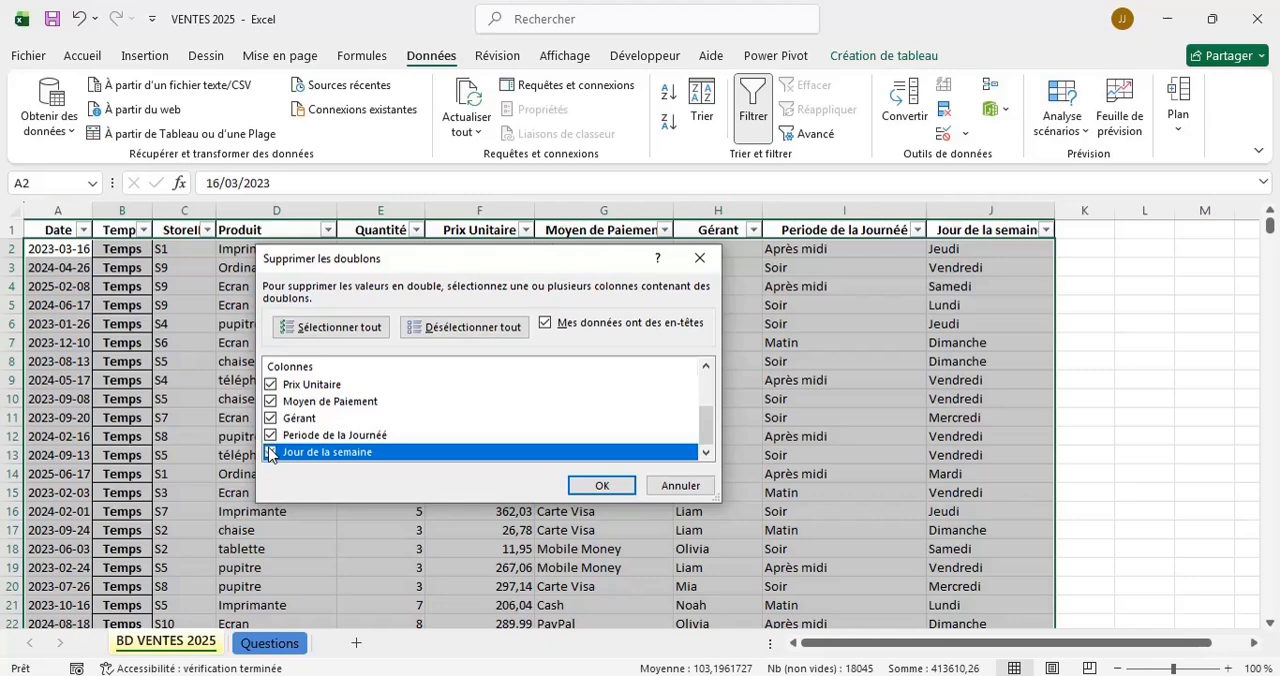
{"action": "scroll", "coordinate": [419, 433], "scroll_direction": "up", "scroll_amount": 2}
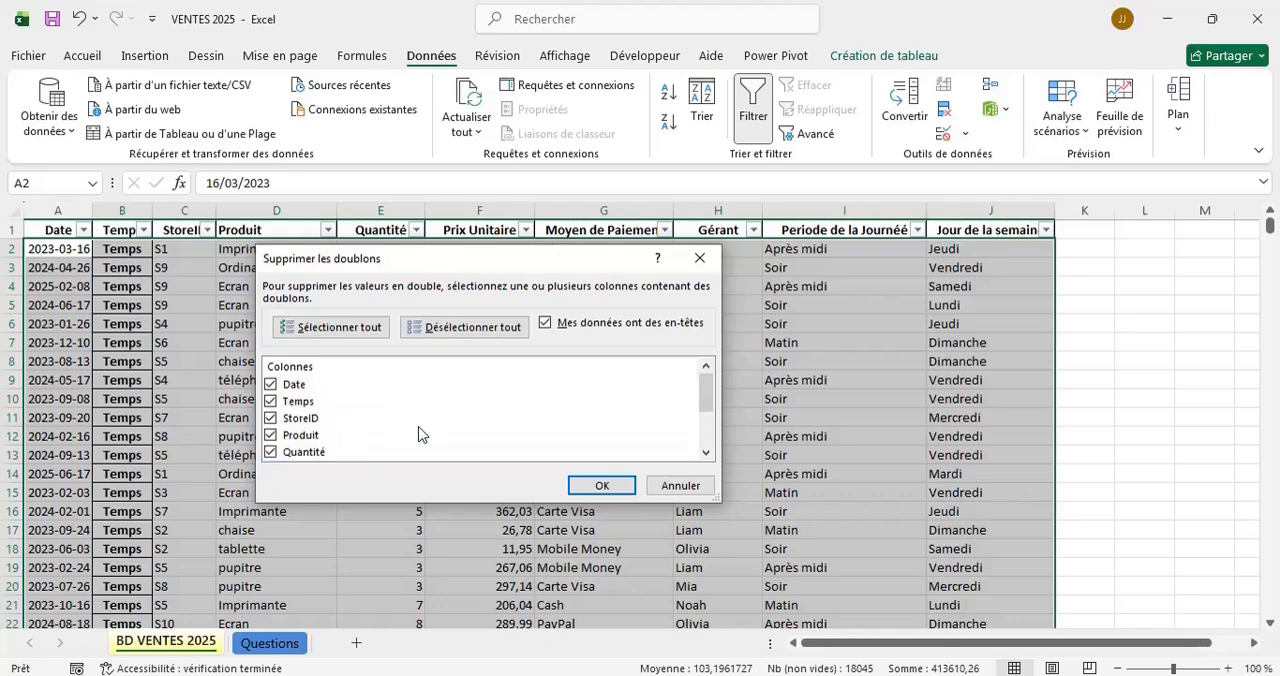
{"action": "left_click", "coordinate": [593, 485]}
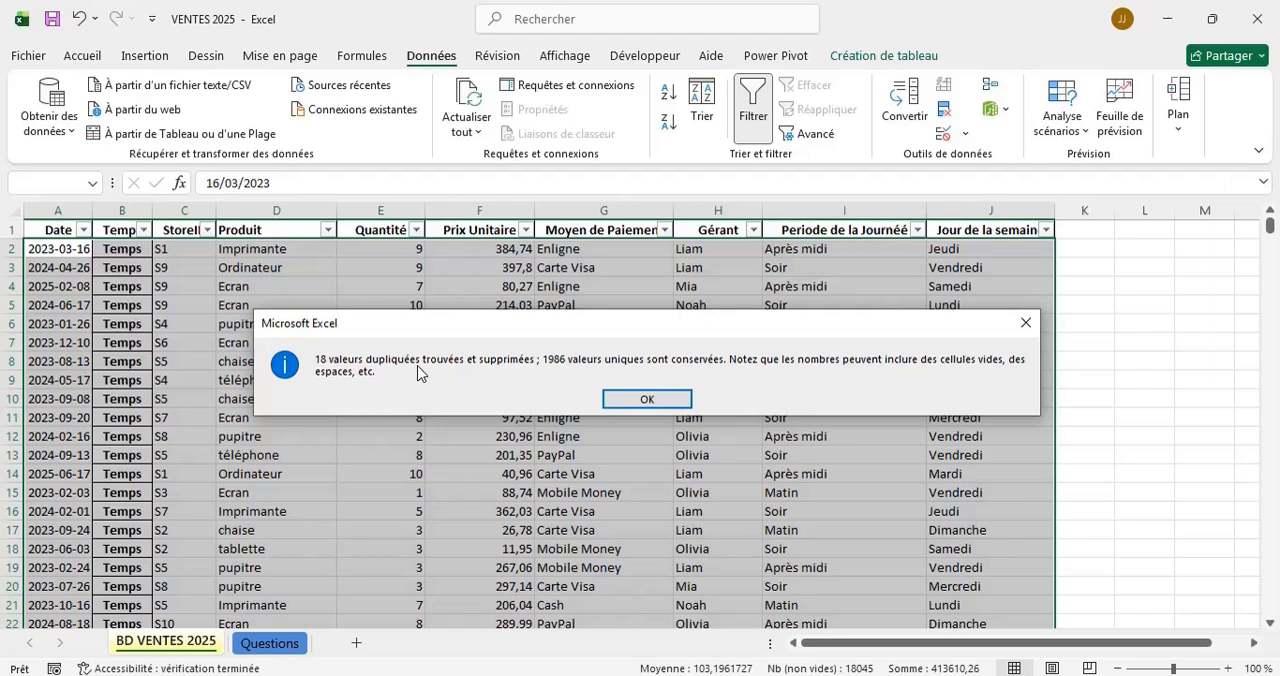
{"action": "left_click", "coordinate": [627, 402]}
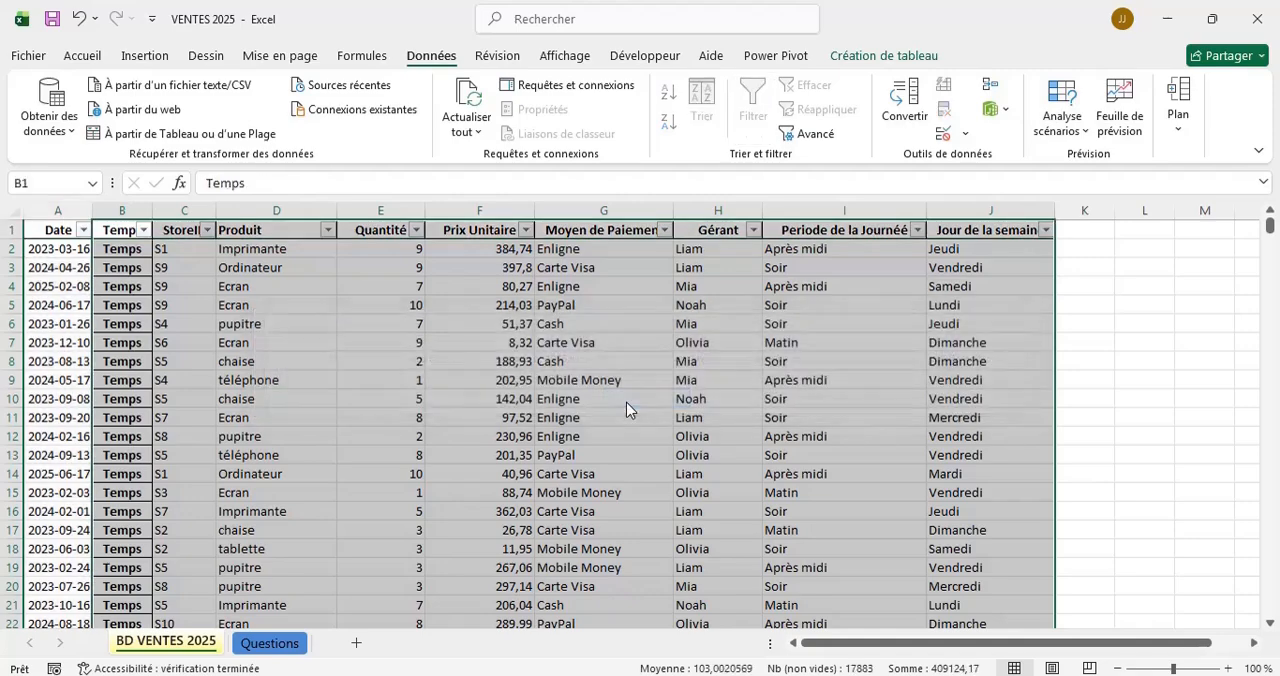
Fill the Date header from cell A1 down the whole Date column of the table.
{"action": "scroll", "coordinate": [628, 408], "scroll_direction": "down", "scroll_amount": 15}
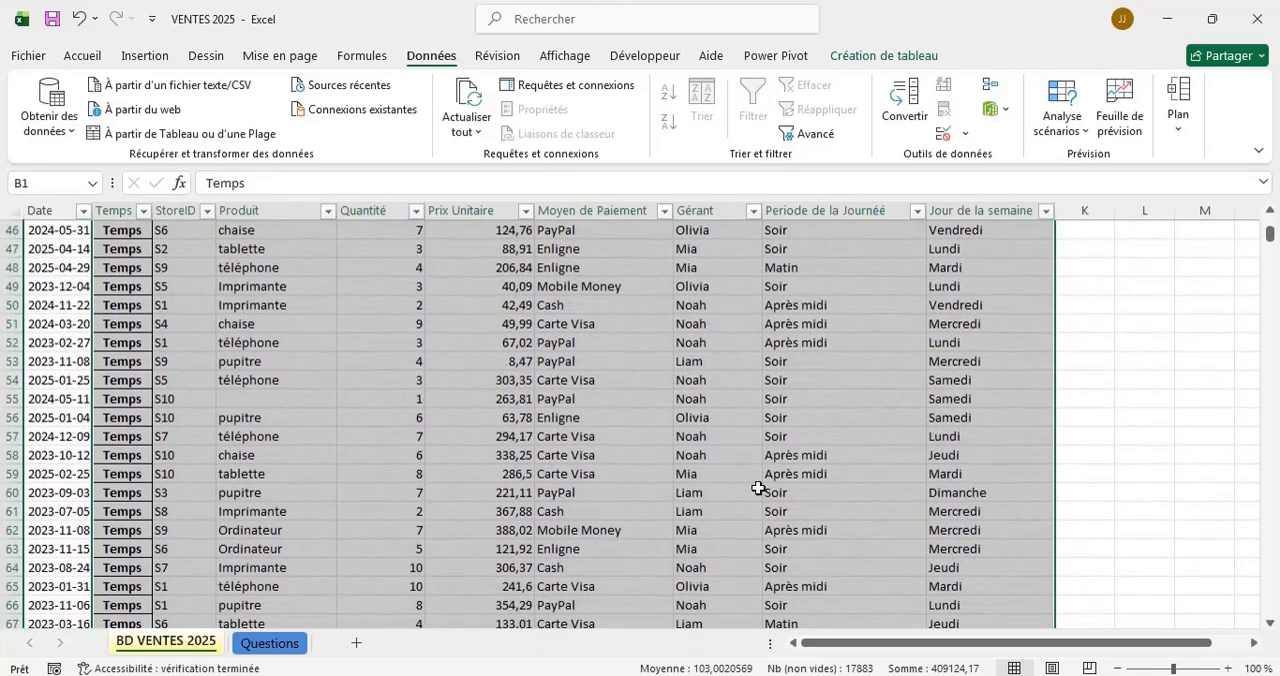
{"action": "scroll", "coordinate": [757, 485], "scroll_direction": "down", "scroll_amount": 2}
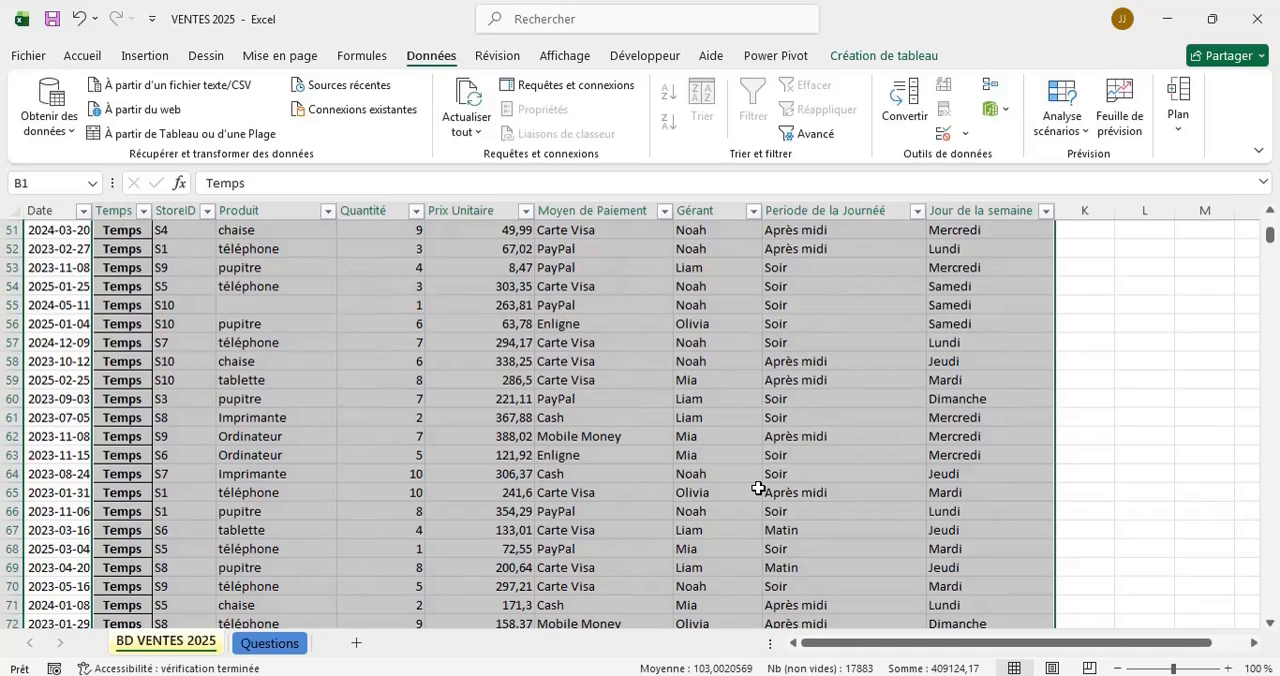
{"action": "left_click", "coordinate": [758, 488]}
{"action": "scroll", "coordinate": [285, 375], "scroll_direction": "up", "scroll_amount": 17}
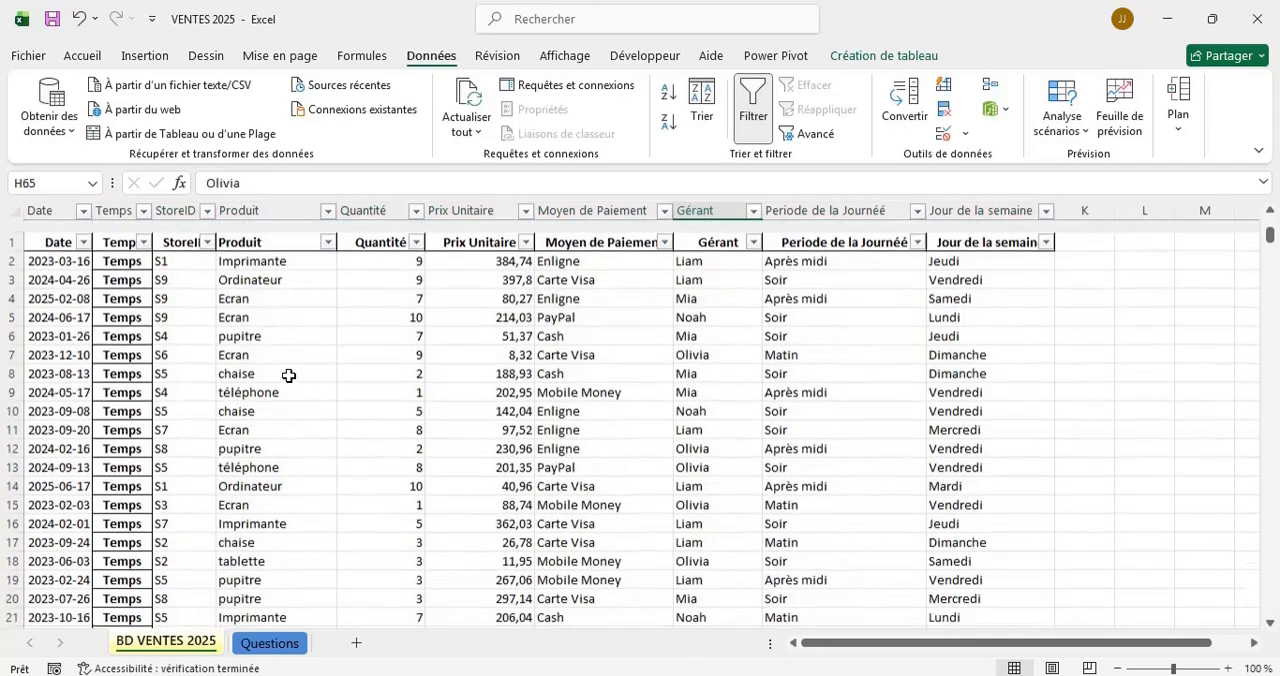
{"action": "left_click", "coordinate": [55, 229]}
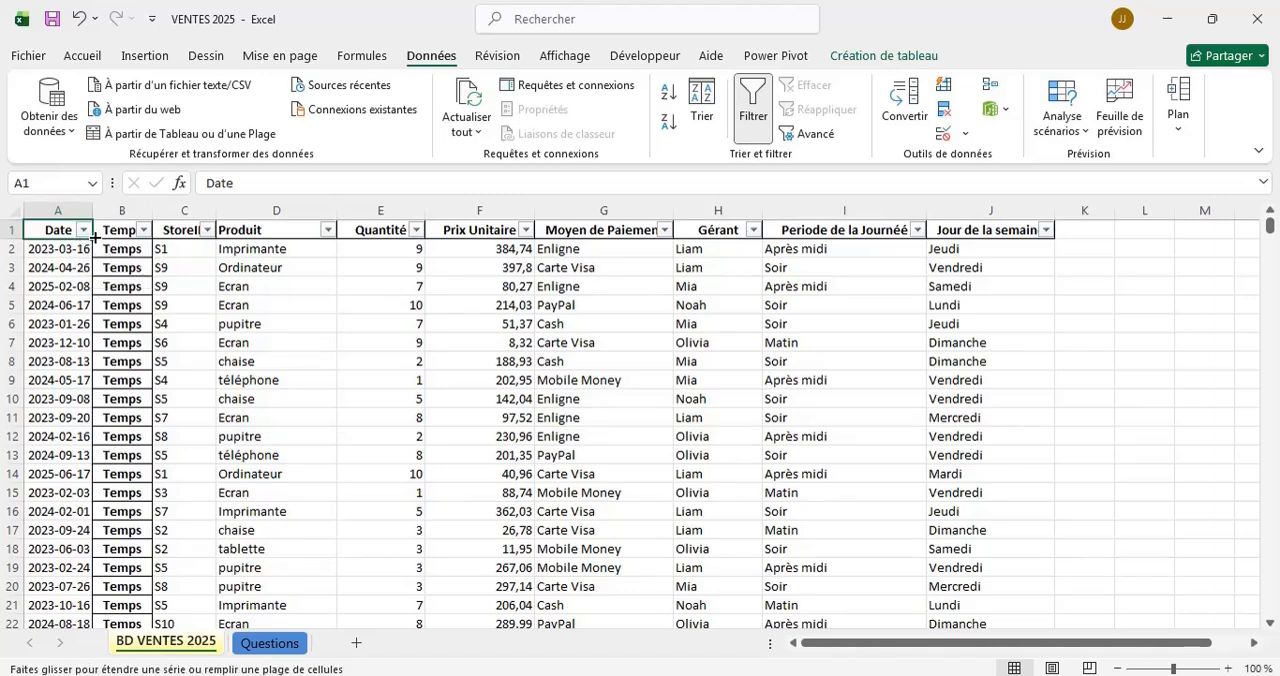
{"action": "double_click", "coordinate": [93, 238]}
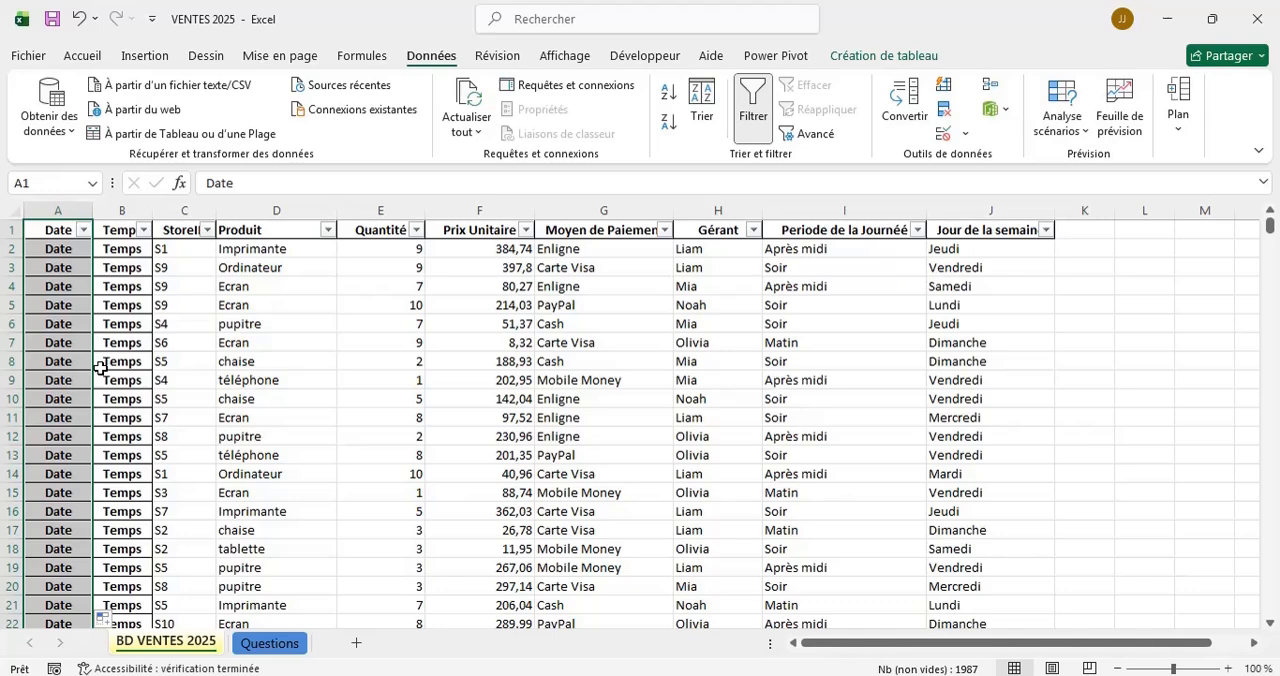
{"action": "key", "text": "shift+Right"}
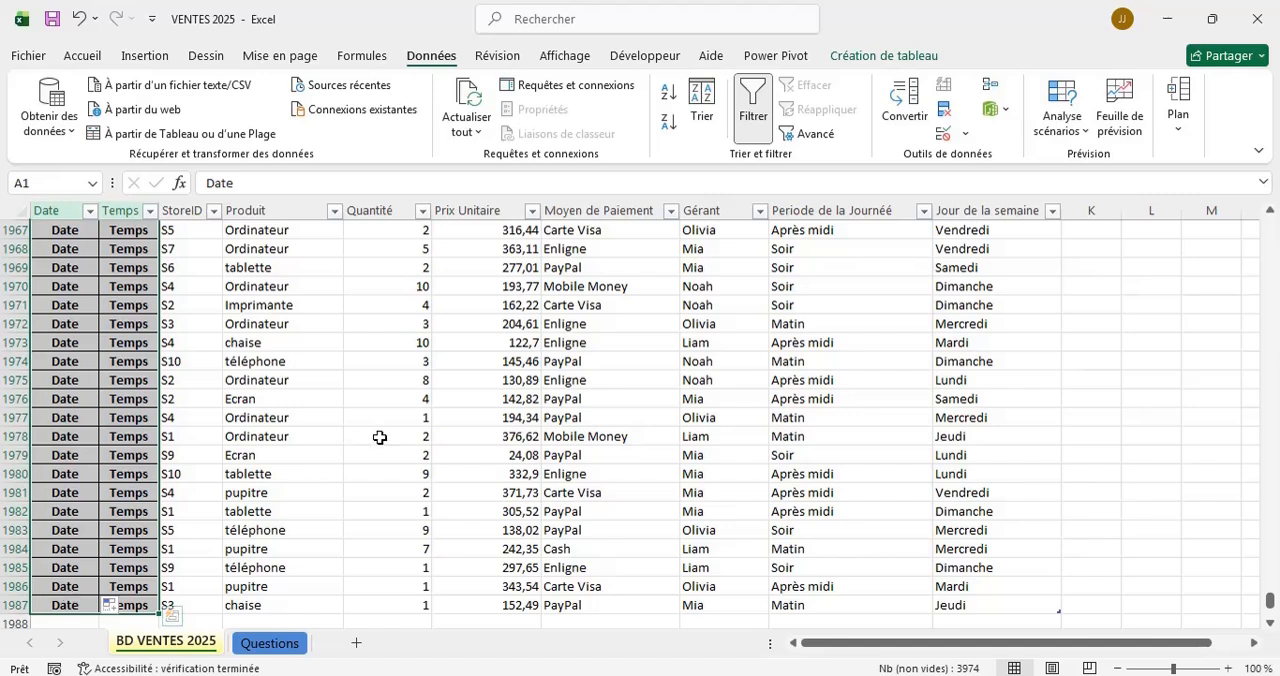
{"action": "left_click", "coordinate": [338, 399]}
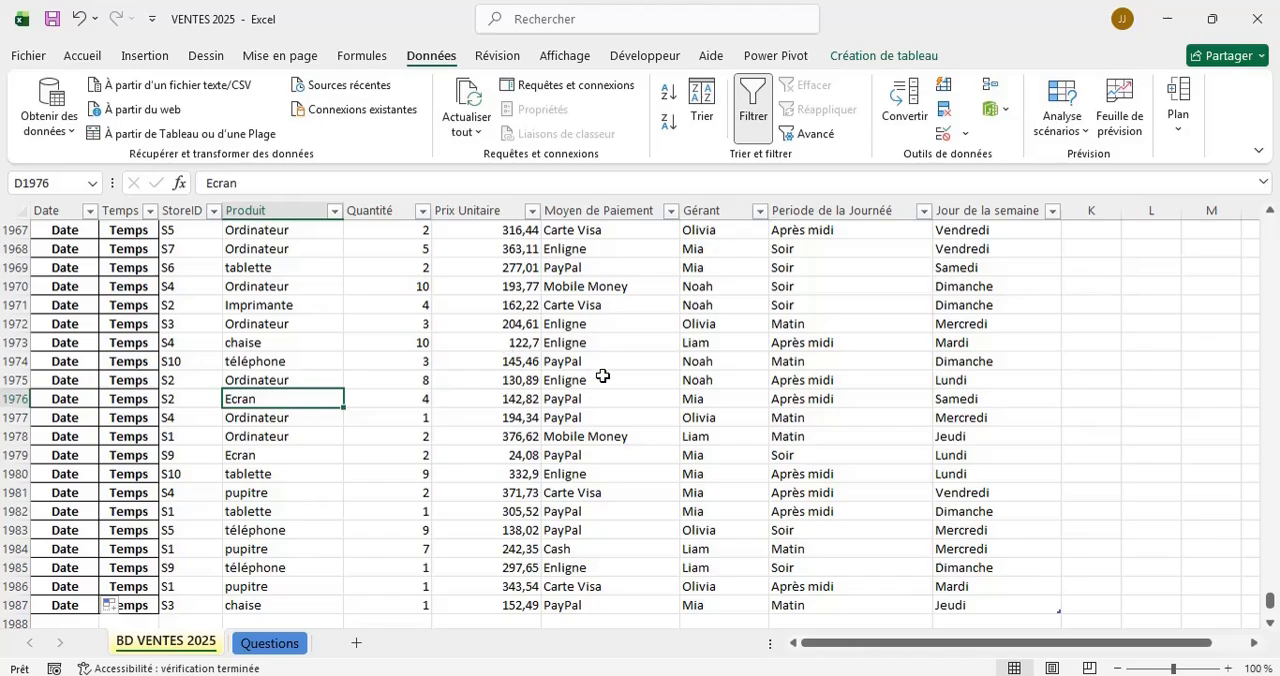
Review the rows of the cleaned sales table and the dashboard questions on the Questions sheet.
{"action": "scroll", "coordinate": [603, 372], "scroll_direction": "up", "scroll_amount": 20}
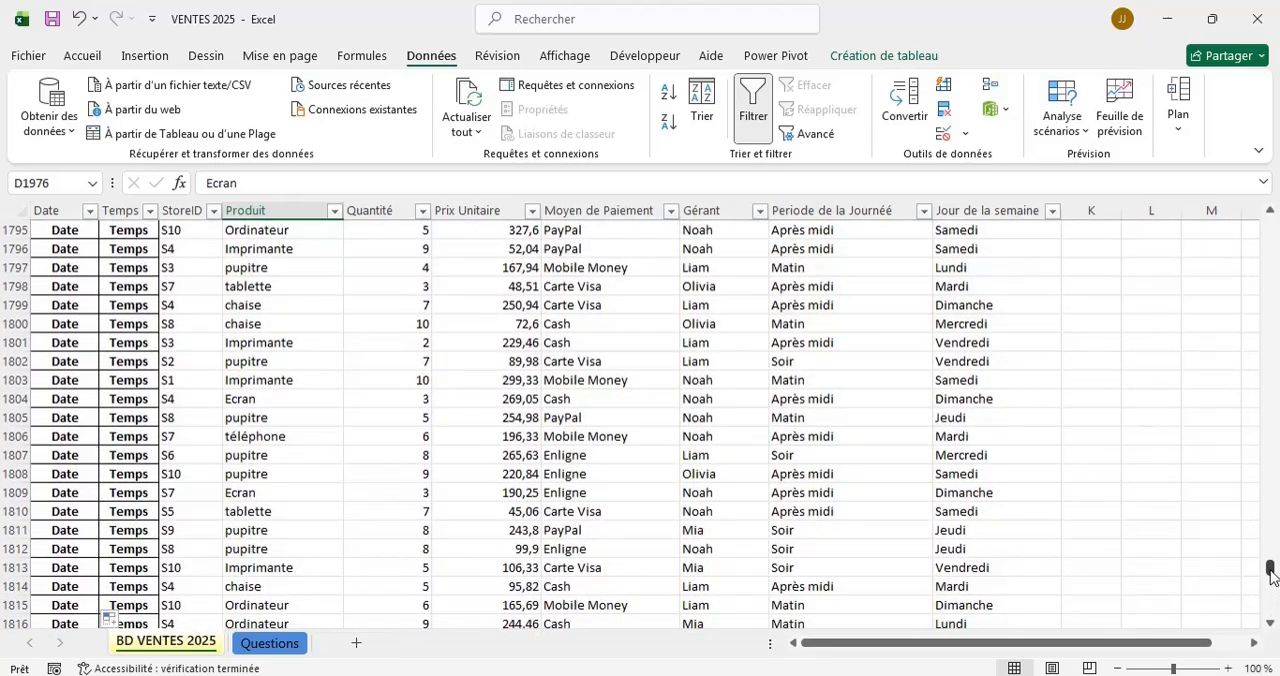
{"action": "left_click_drag", "start_coordinate": [1271, 575], "coordinate": [1277, 226]}
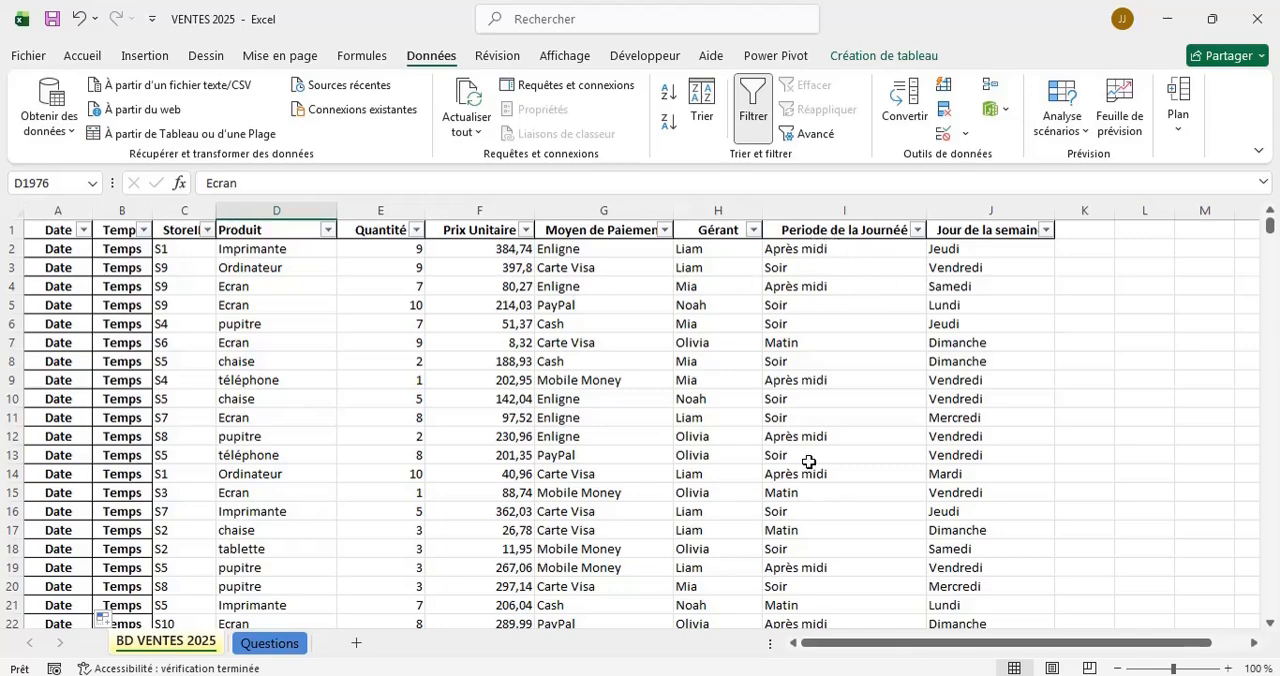
{"action": "scroll", "coordinate": [808, 461], "scroll_direction": "down", "scroll_amount": 4}
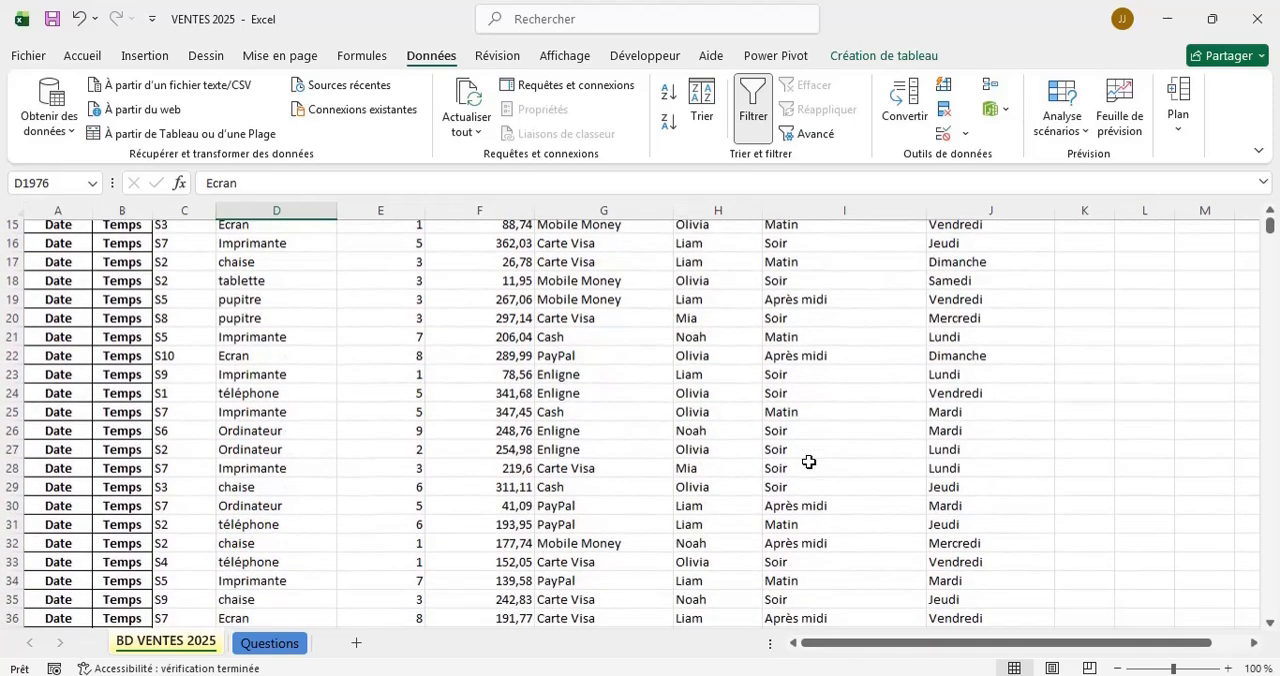
{"action": "scroll", "coordinate": [808, 461], "scroll_direction": "down", "scroll_amount": 17}
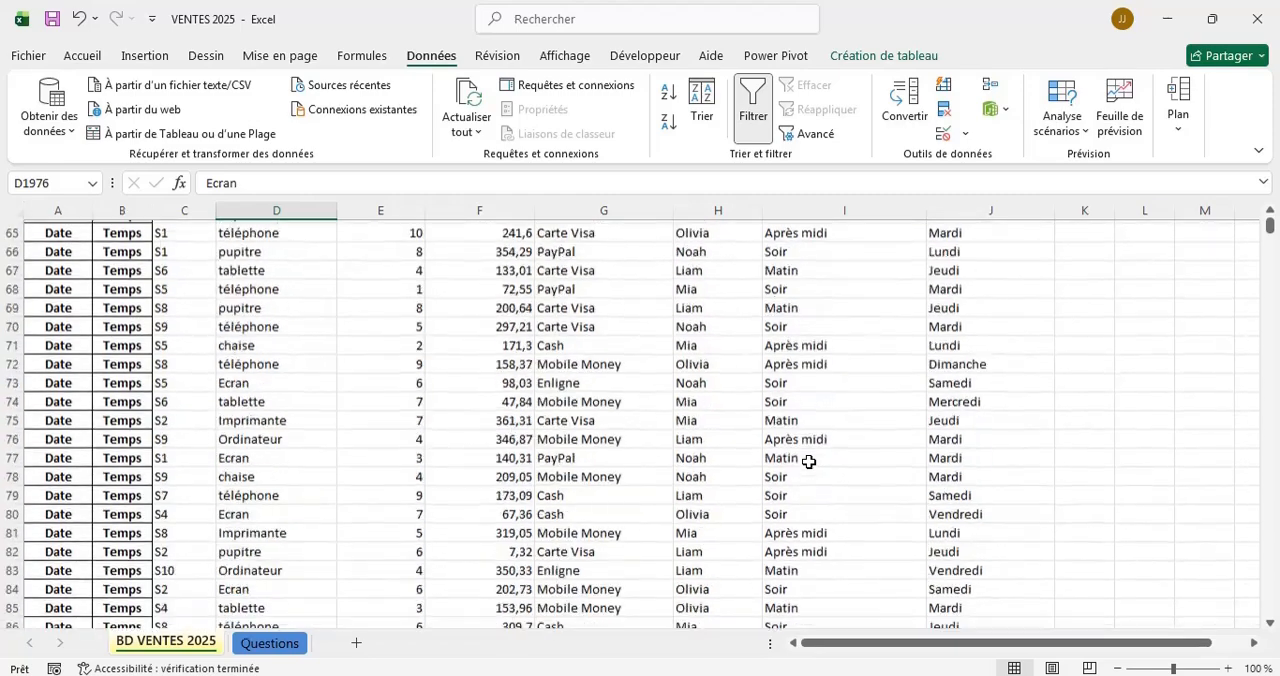
{"action": "scroll", "coordinate": [808, 461], "scroll_direction": "up", "scroll_amount": 20}
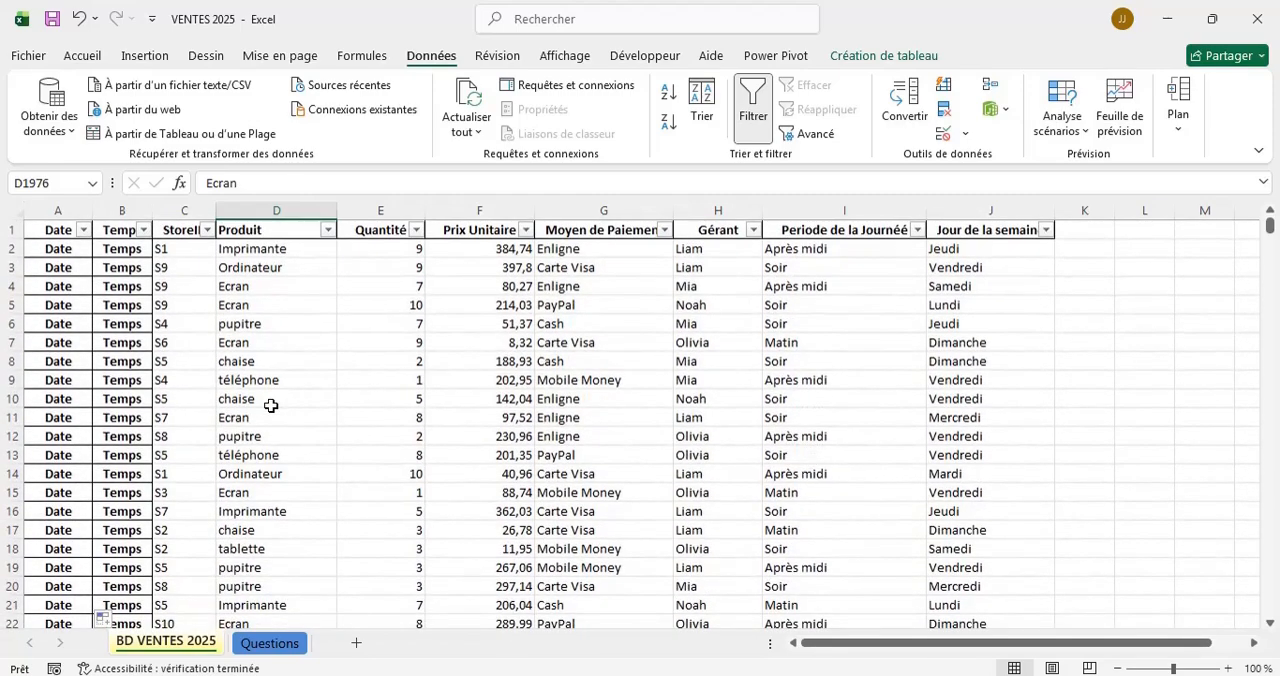
{"action": "left_click", "coordinate": [155, 60]}
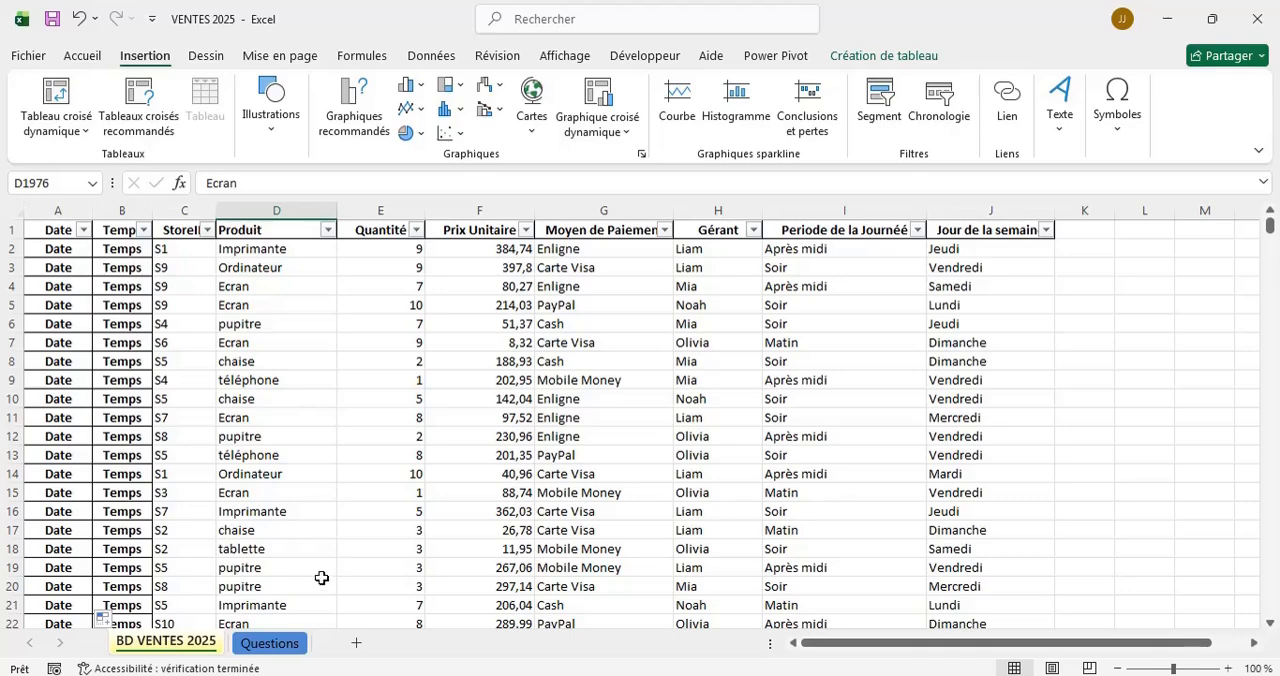
{"action": "left_click", "coordinate": [269, 643]}
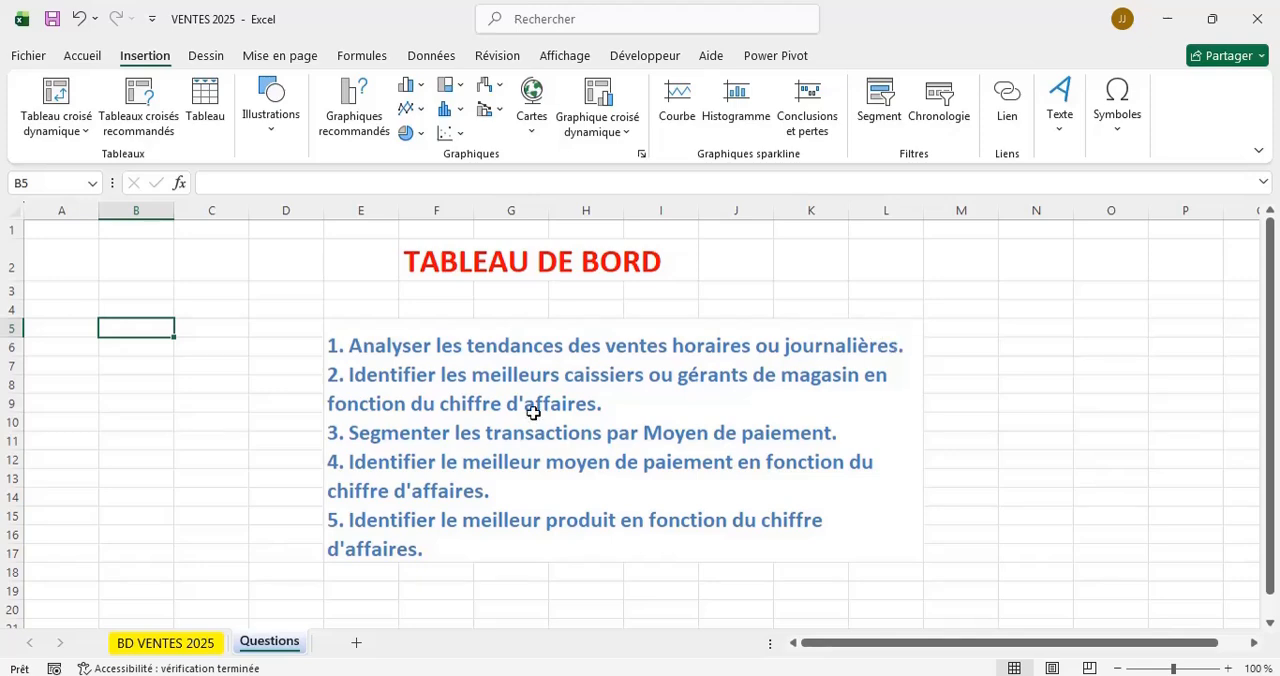
{"action": "left_click", "coordinate": [153, 643]}
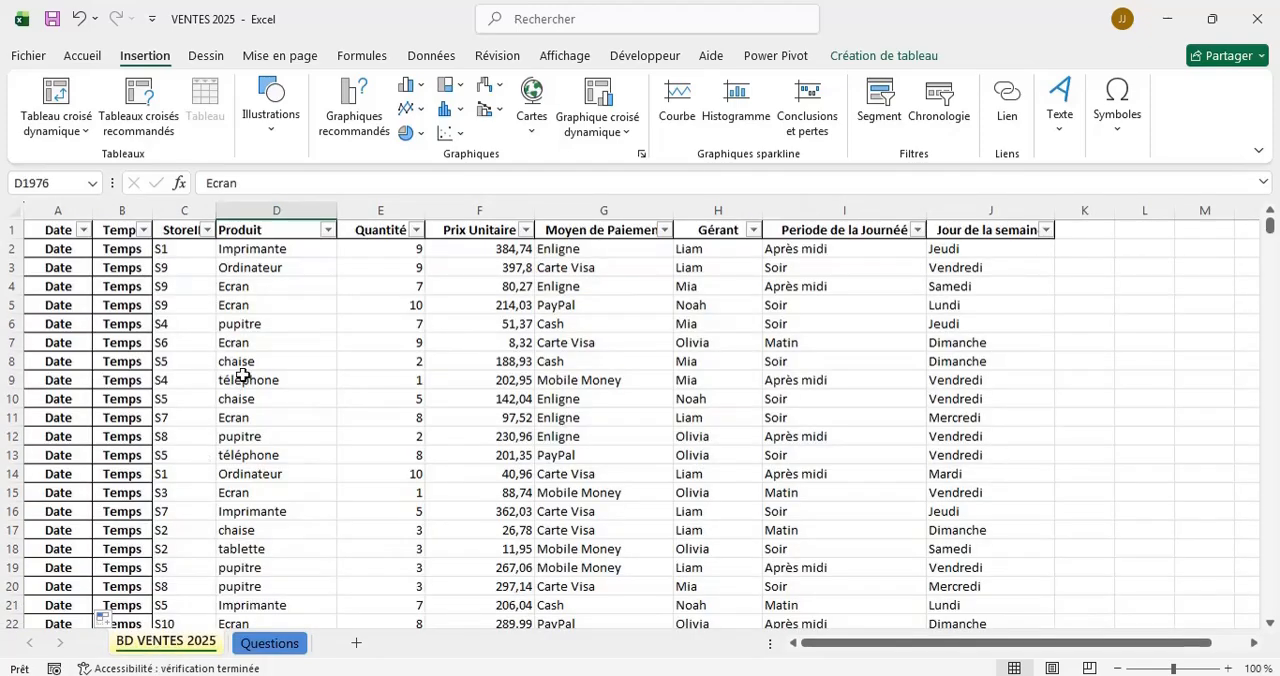
{"action": "left_click", "coordinate": [269, 643]}
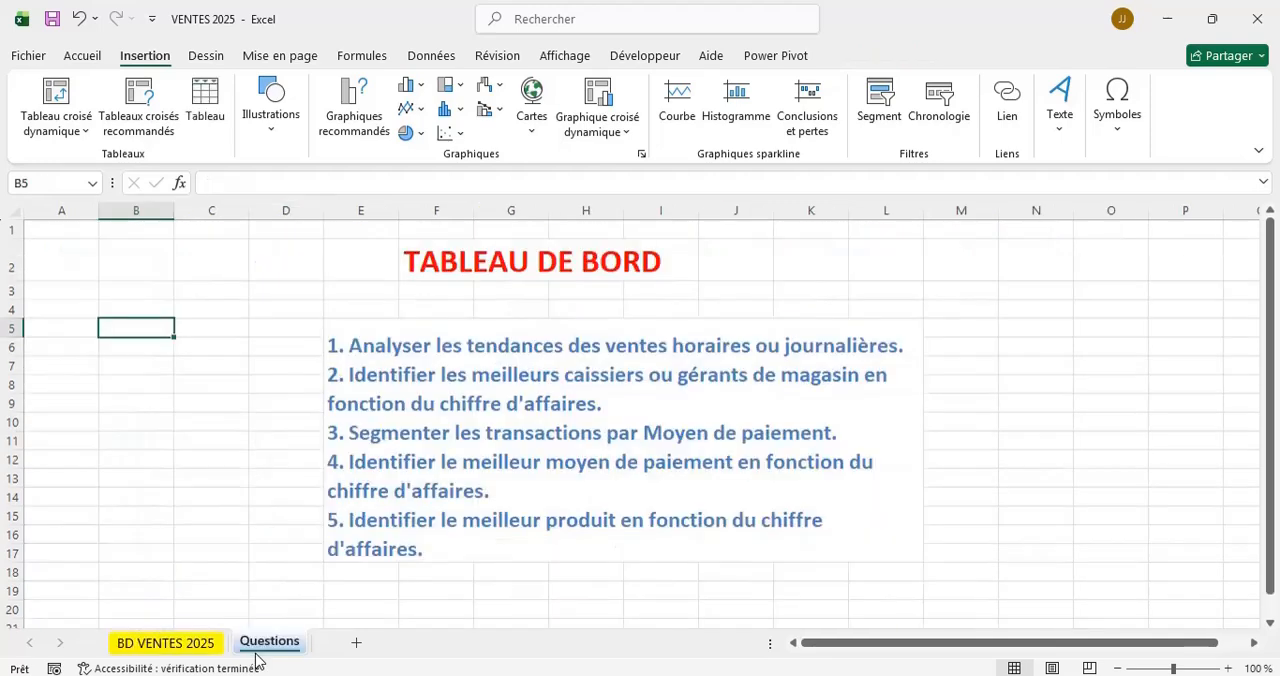
{"action": "left_click", "coordinate": [165, 643]}
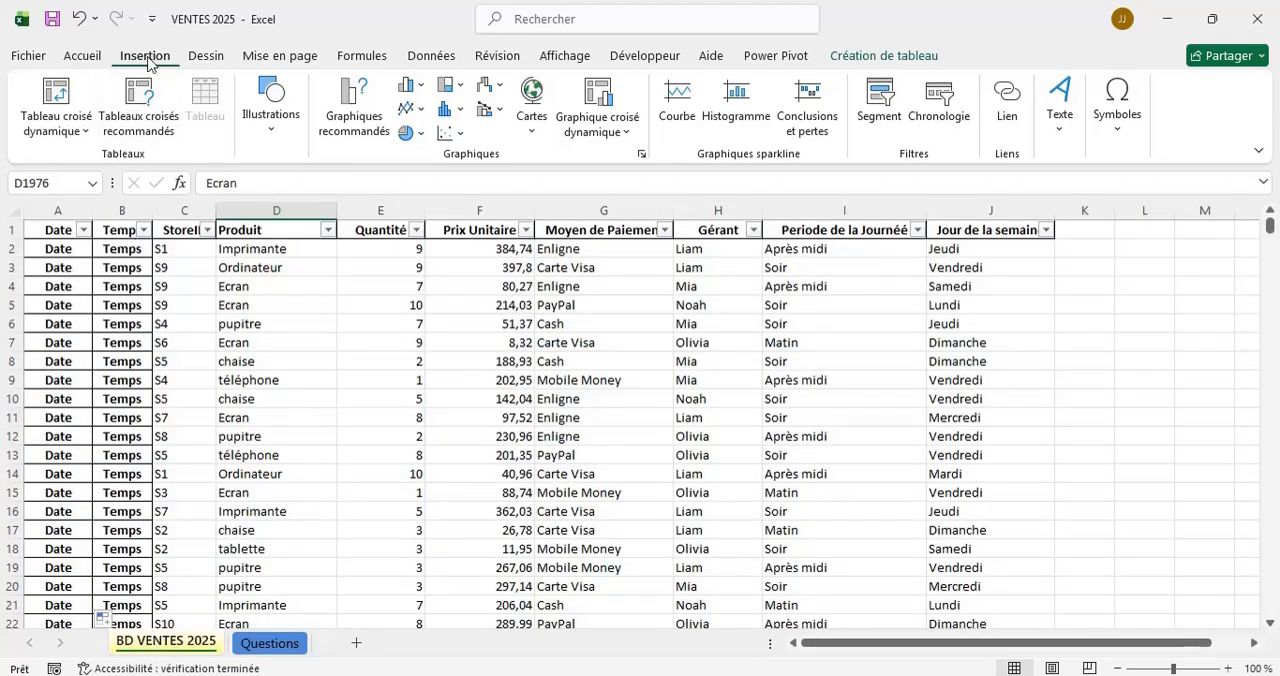
Insert a pivot table based on Tableau1 in a new worksheet and rename that sheet QUESTION 1.
{"action": "left_click", "coordinate": [60, 93]}
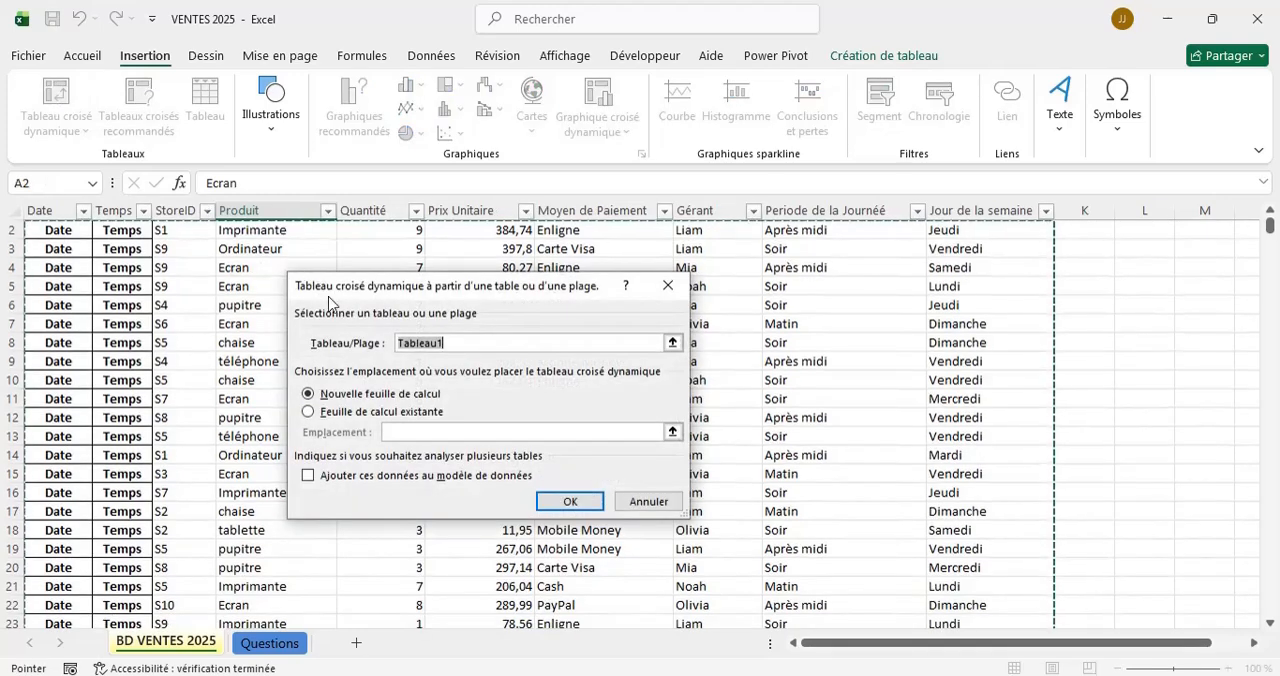
{"action": "left_click", "coordinate": [566, 503]}
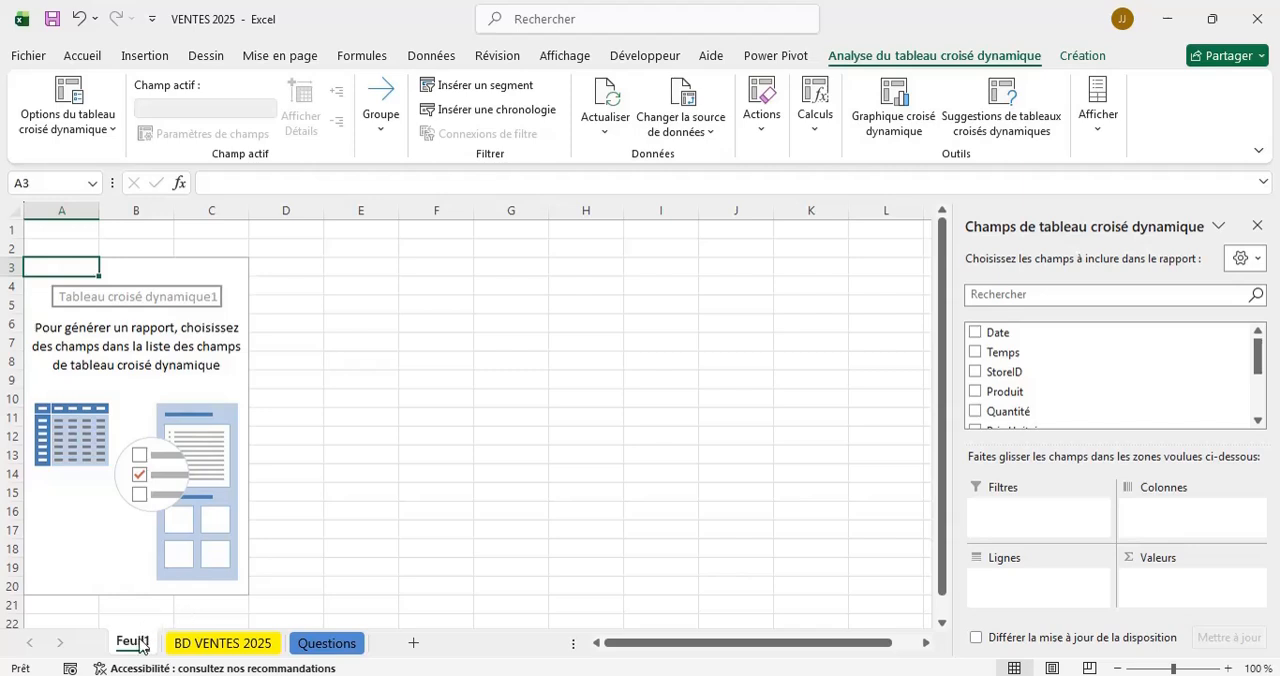
{"action": "double_click", "coordinate": [141, 645]}
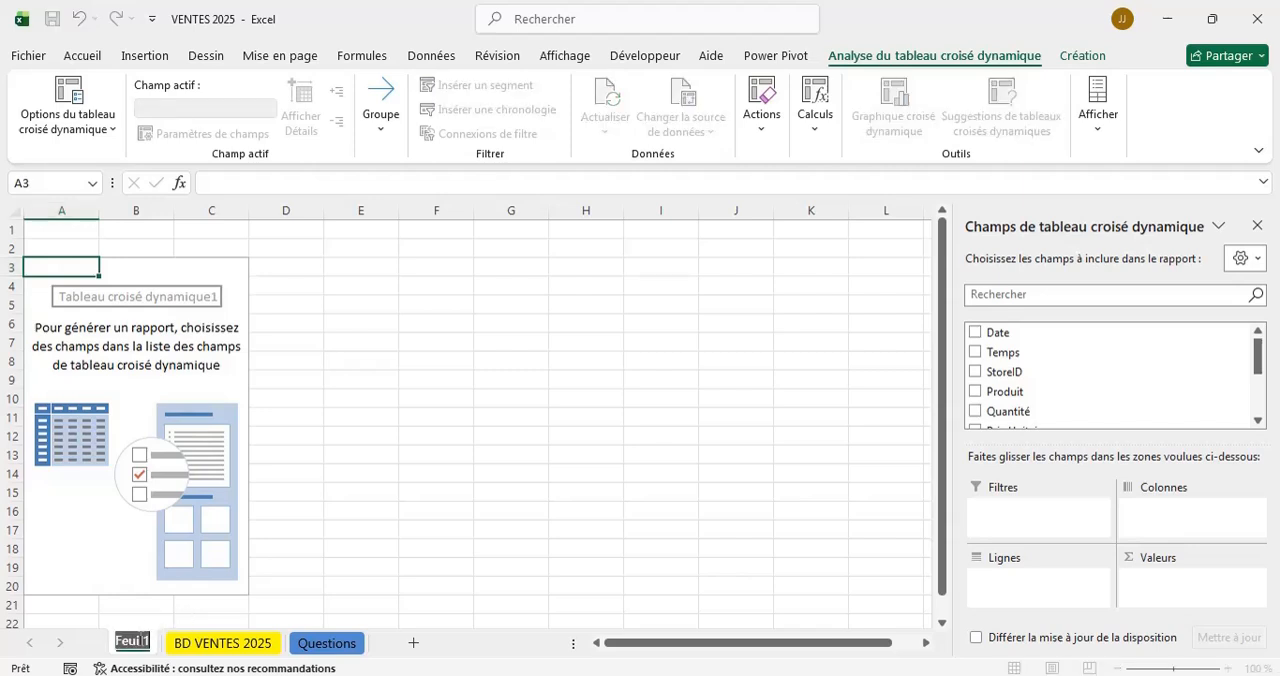
{"action": "type", "text": "QU"}
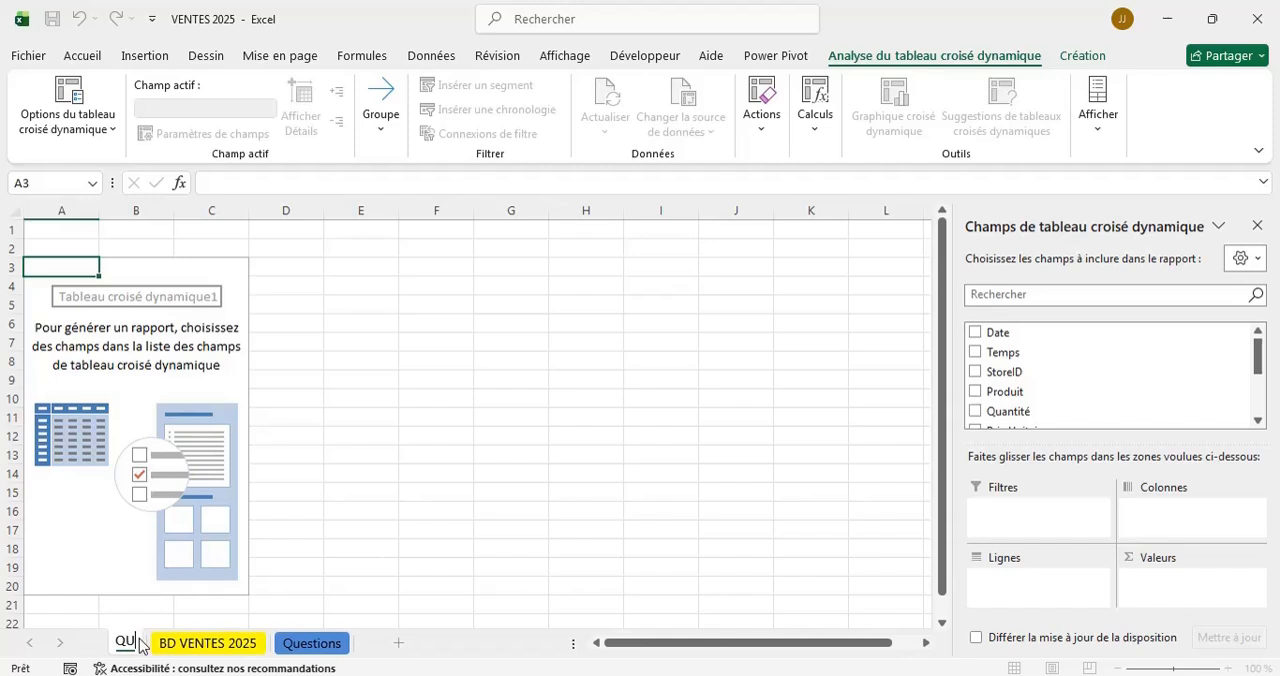
{"action": "type", "text": "ESTION 1"}
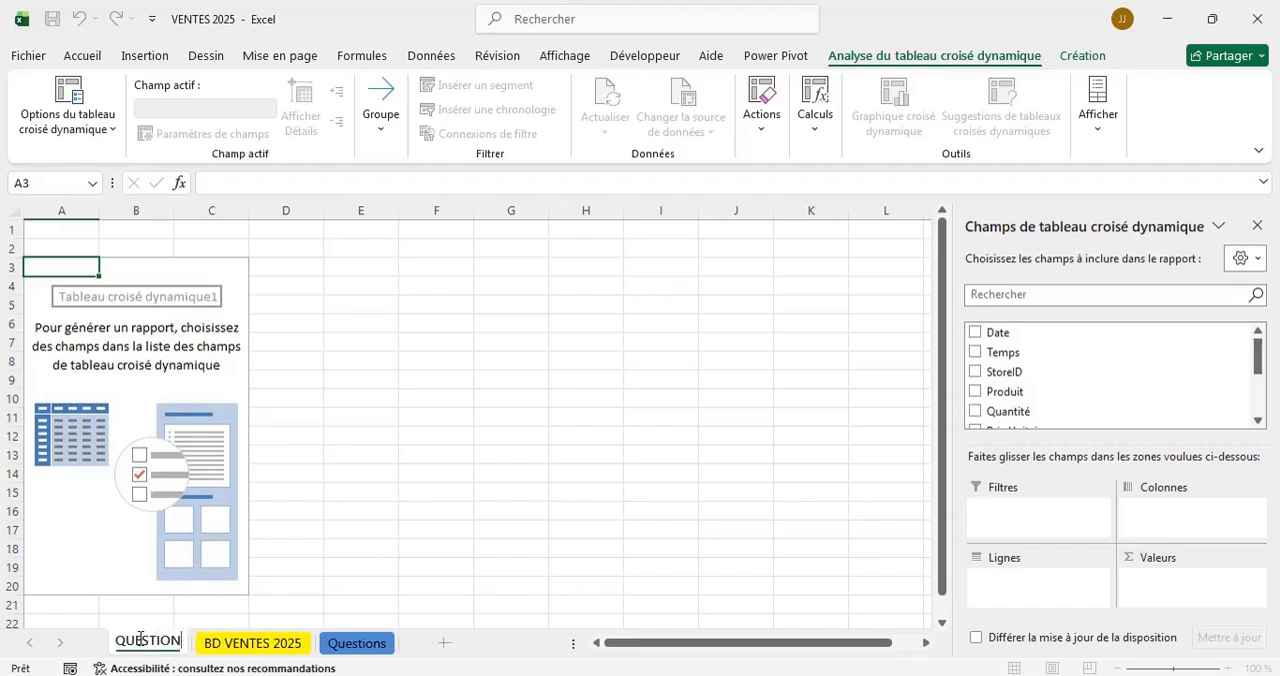
{"action": "left_click", "coordinate": [458, 509]}
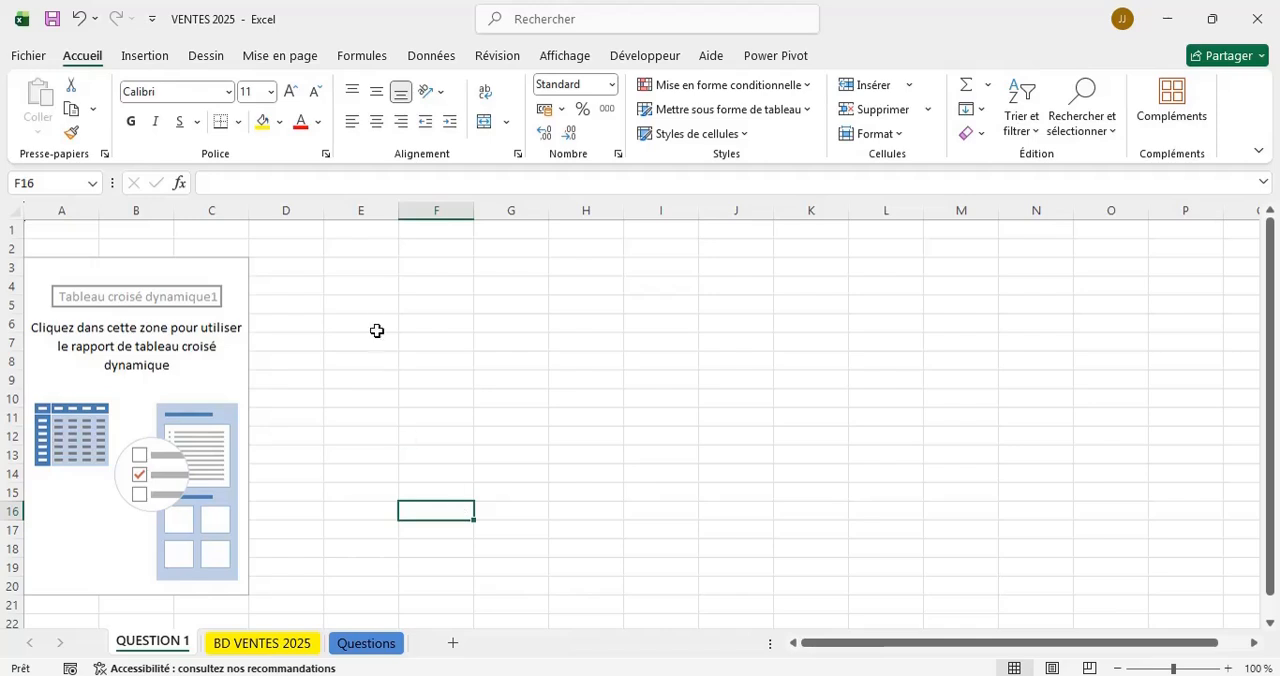
Review the fields available to the pivot table on QUESTION 1 against the hourly or daily sales trends question on the Questions sheet.
{"action": "left_click", "coordinate": [228, 275]}
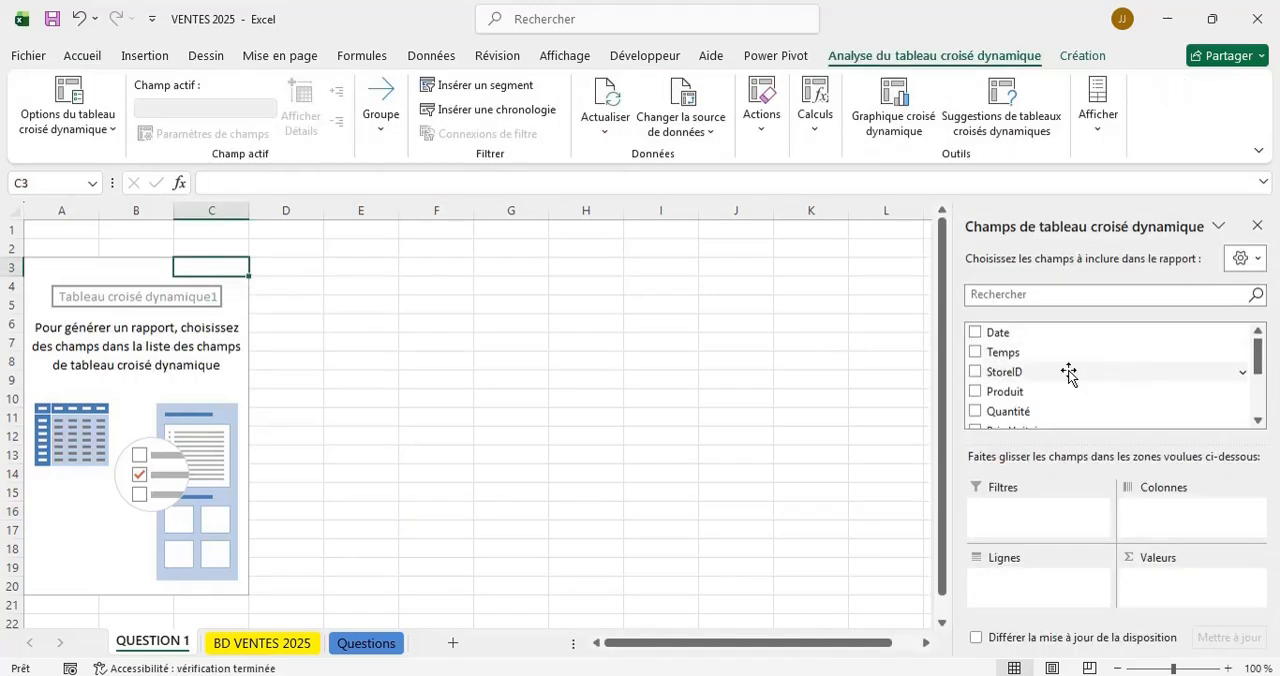
{"action": "left_click", "coordinate": [355, 642]}
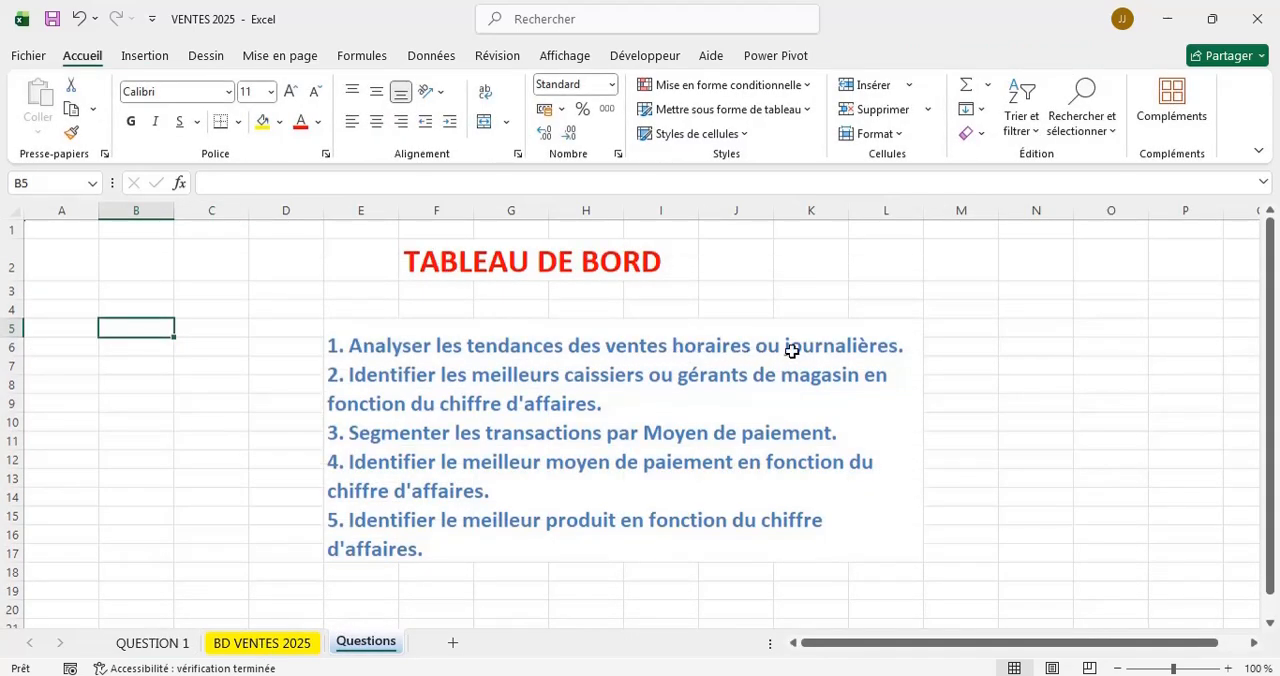
{"action": "left_click", "coordinate": [152, 646]}
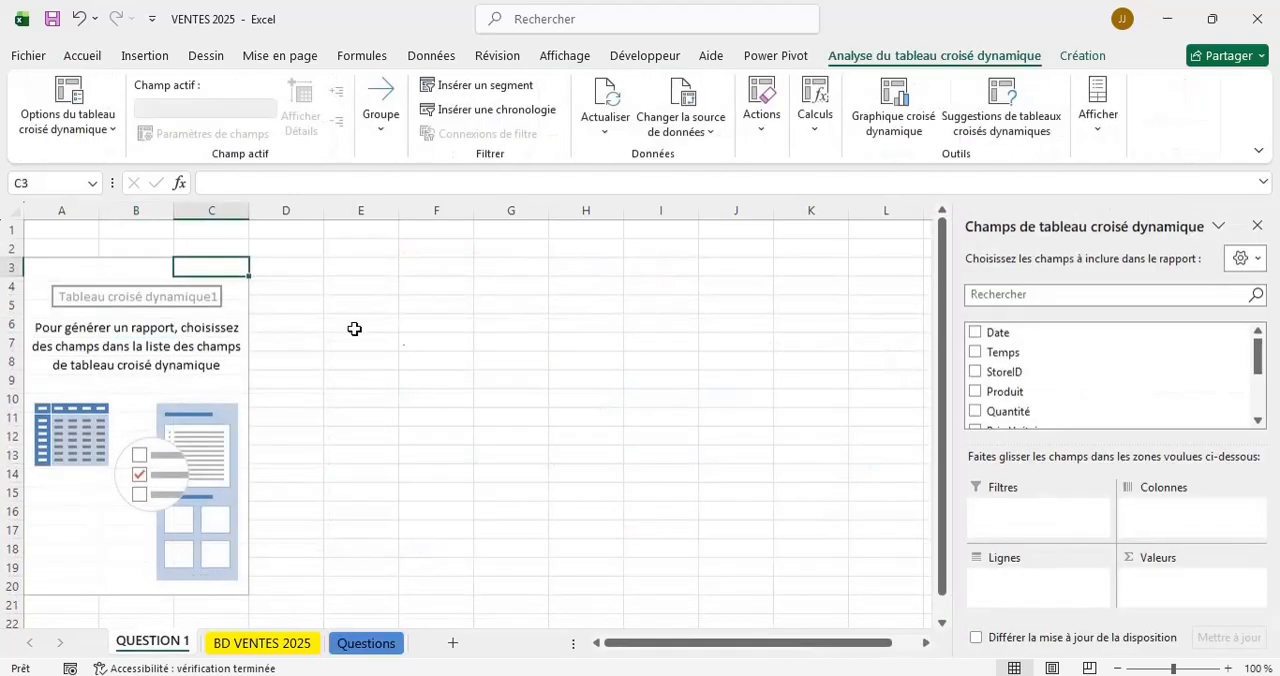
{"action": "scroll", "coordinate": [1088, 372], "scroll_direction": "down", "scroll_amount": 3}
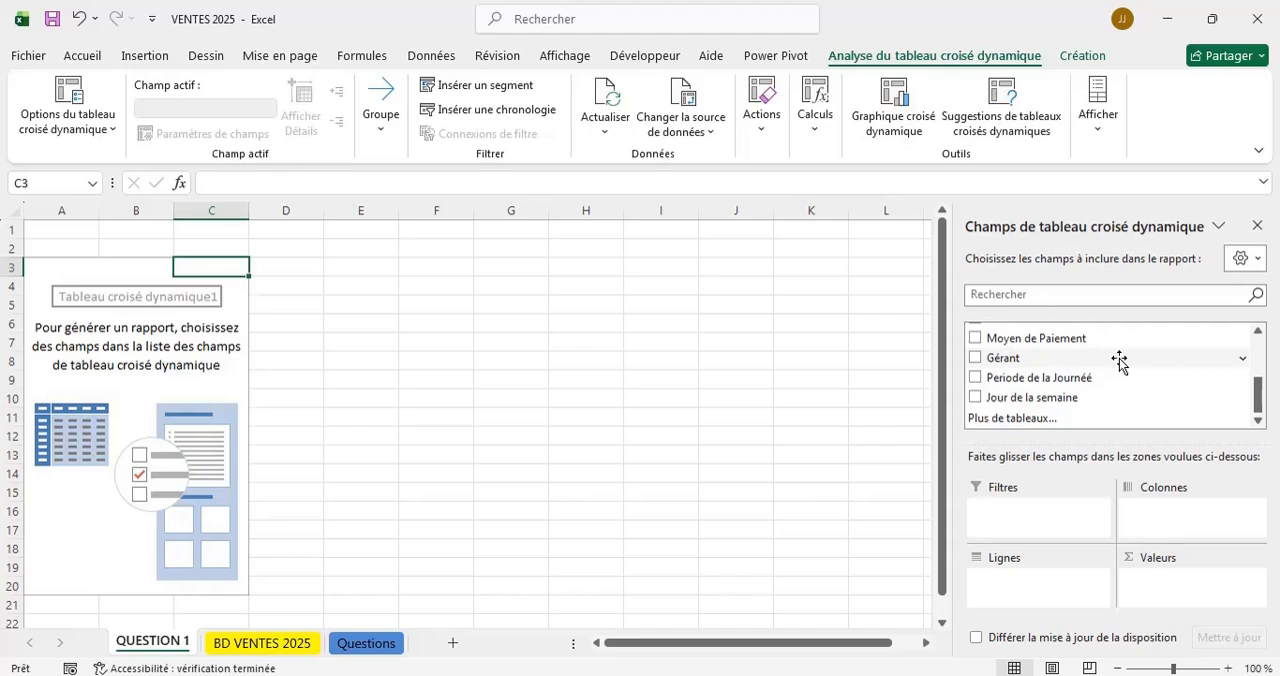
{"action": "scroll", "coordinate": [1119, 362], "scroll_direction": "up", "scroll_amount": 3}
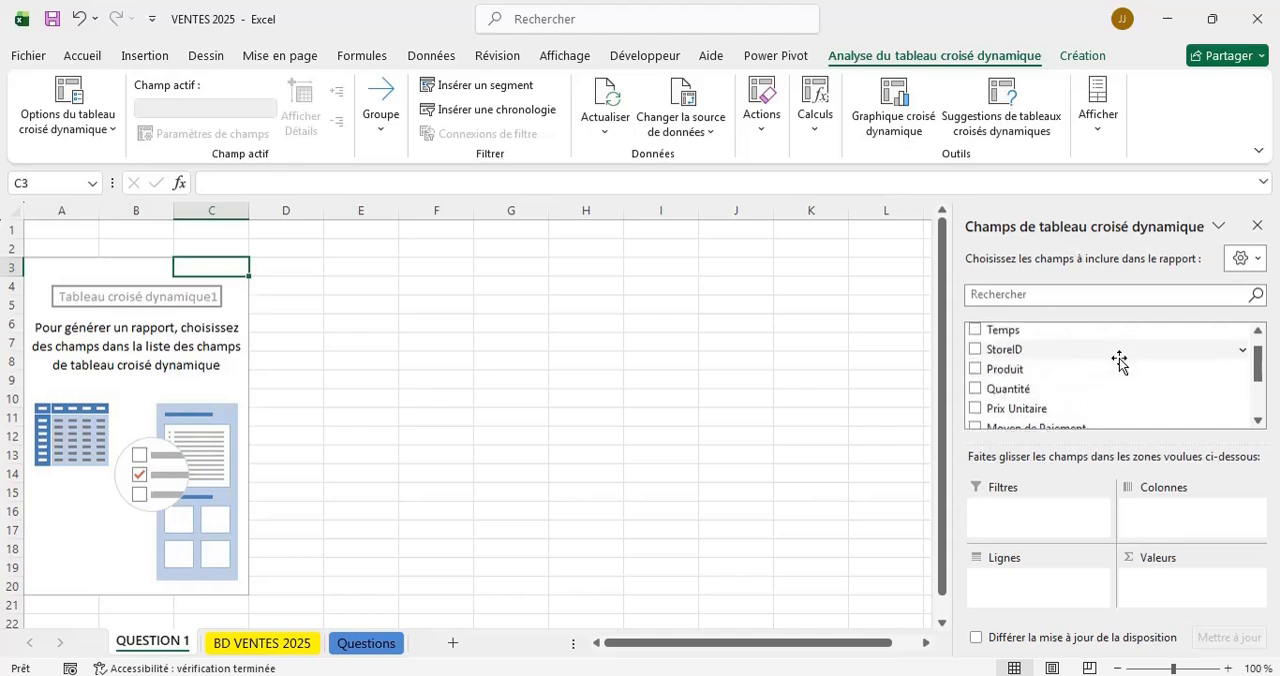
{"action": "scroll", "coordinate": [1119, 362], "scroll_direction": "down", "scroll_amount": 1}
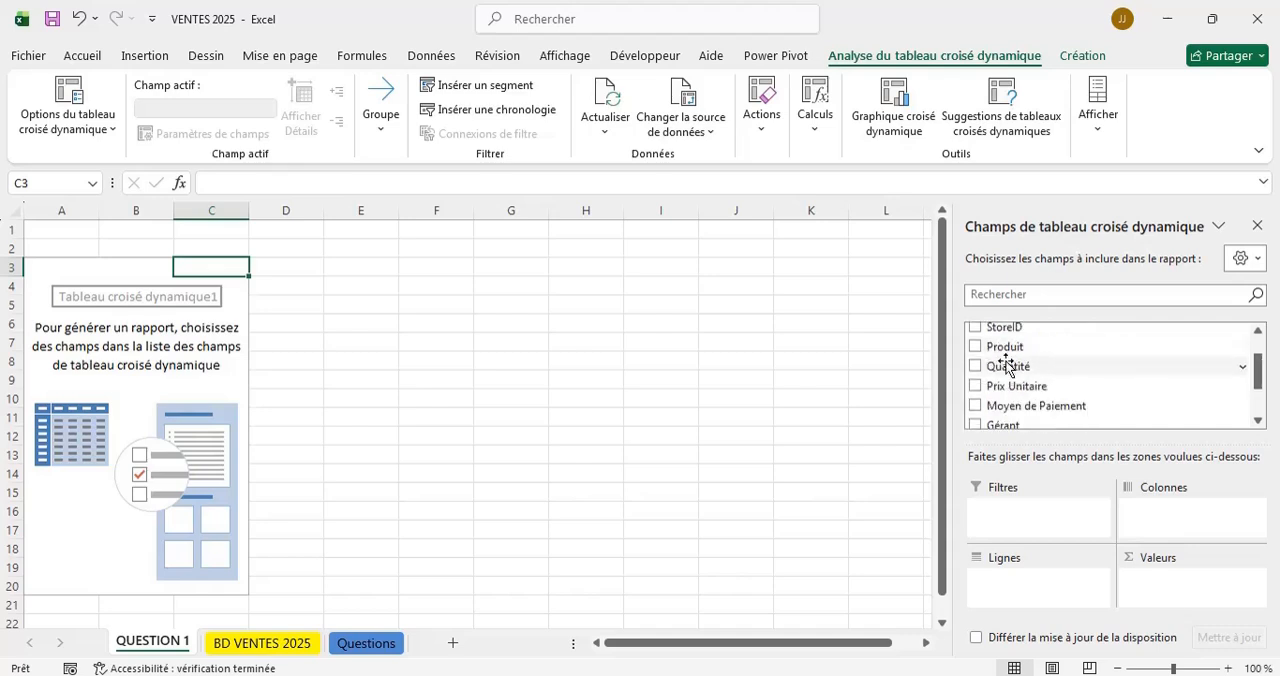
{"action": "left_click", "coordinate": [1258, 422]}
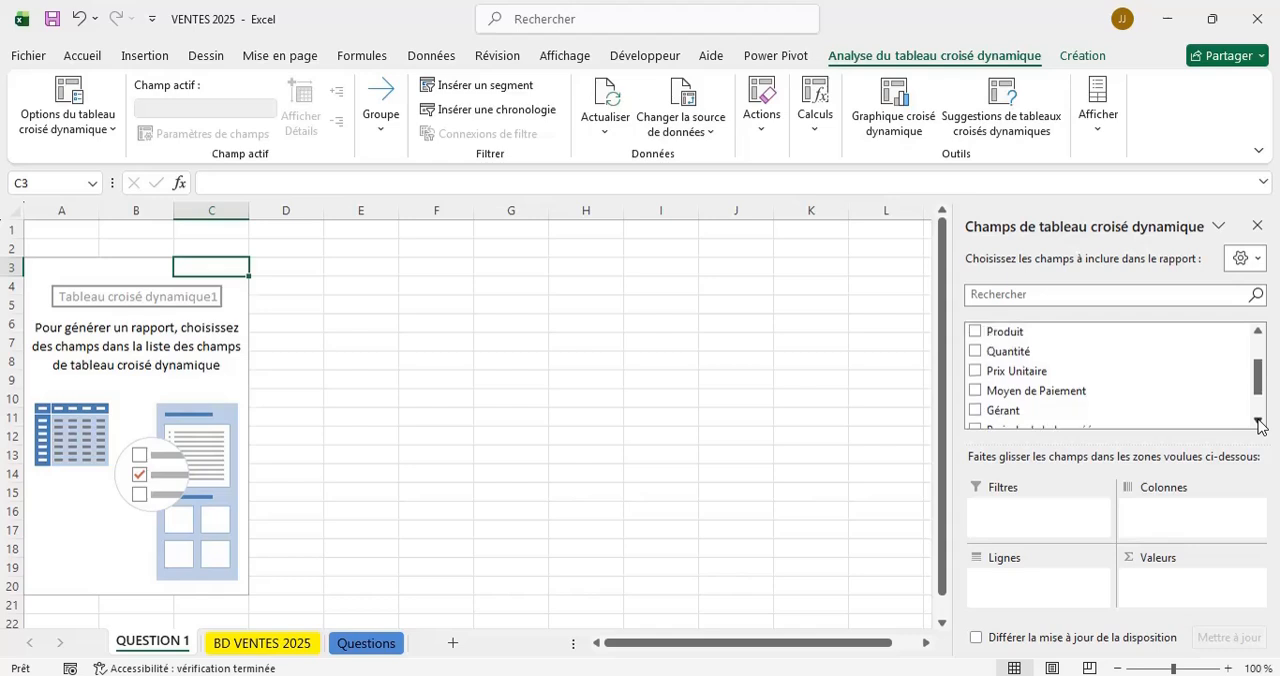
{"action": "left_click", "coordinate": [1258, 422]}
{"action": "left_click", "coordinate": [1258, 422]}
{"action": "left_click", "coordinate": [1258, 422]}
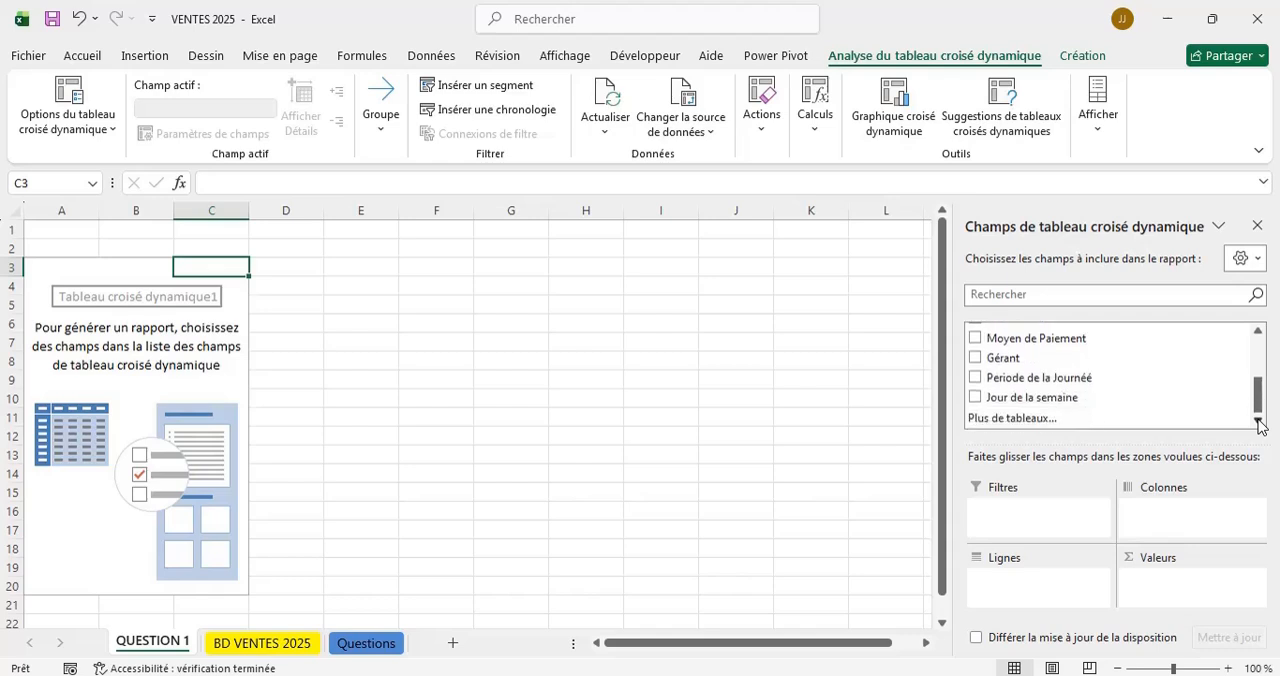
Recheck question 1 and the pivot field list, and examine the source table's column headers on the BD VENTES 2025 sheet.
{"action": "left_click", "coordinate": [366, 645]}
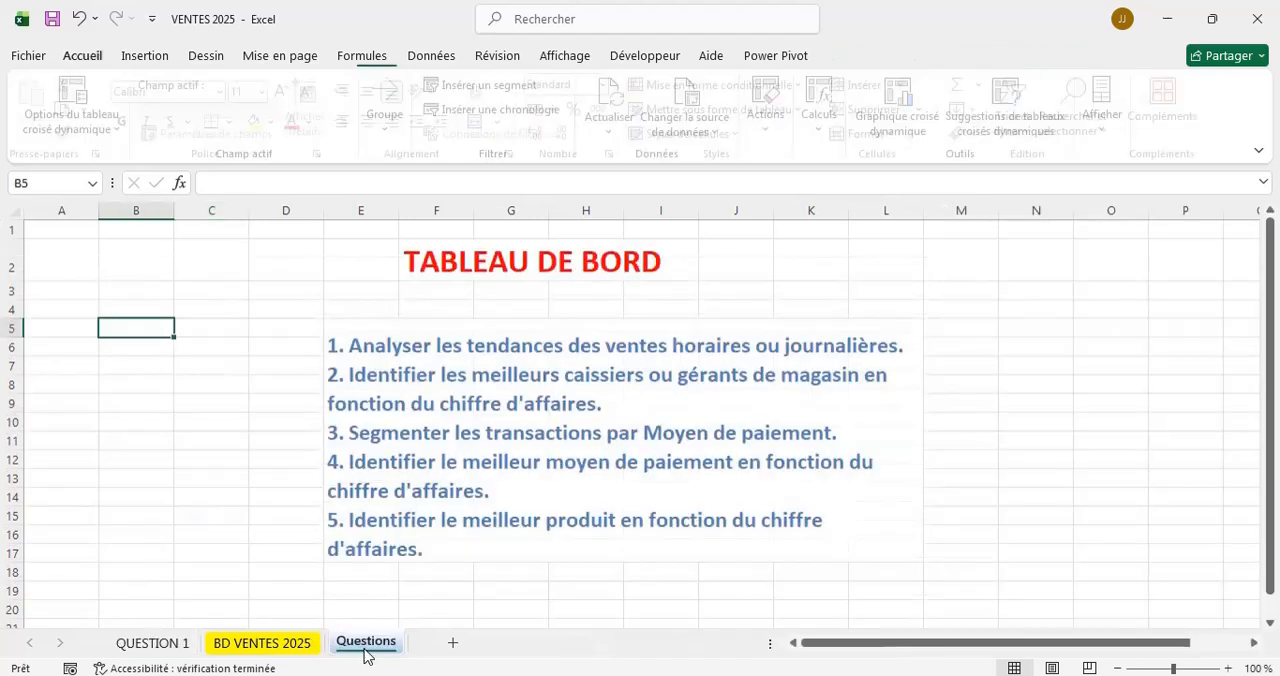
{"action": "left_click", "coordinate": [155, 643]}
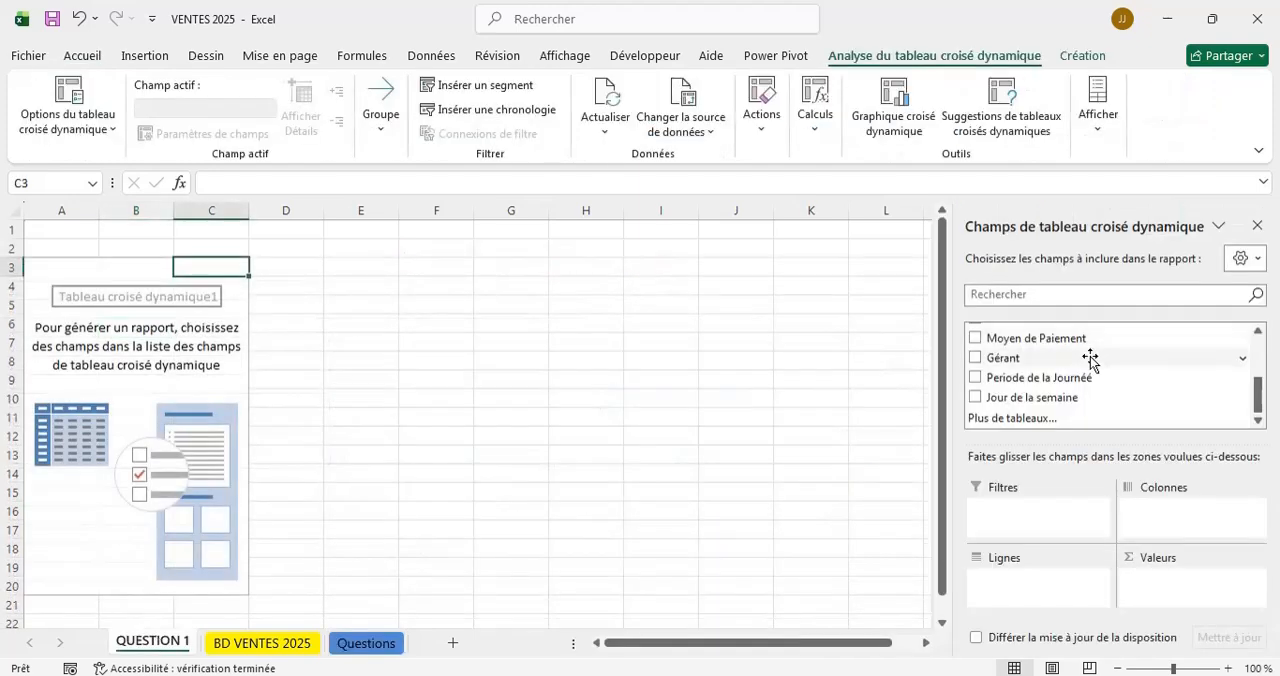
{"action": "scroll", "coordinate": [1090, 362], "scroll_direction": "up", "scroll_amount": 5}
{"action": "scroll", "coordinate": [1090, 362], "scroll_direction": "down", "scroll_amount": 5}
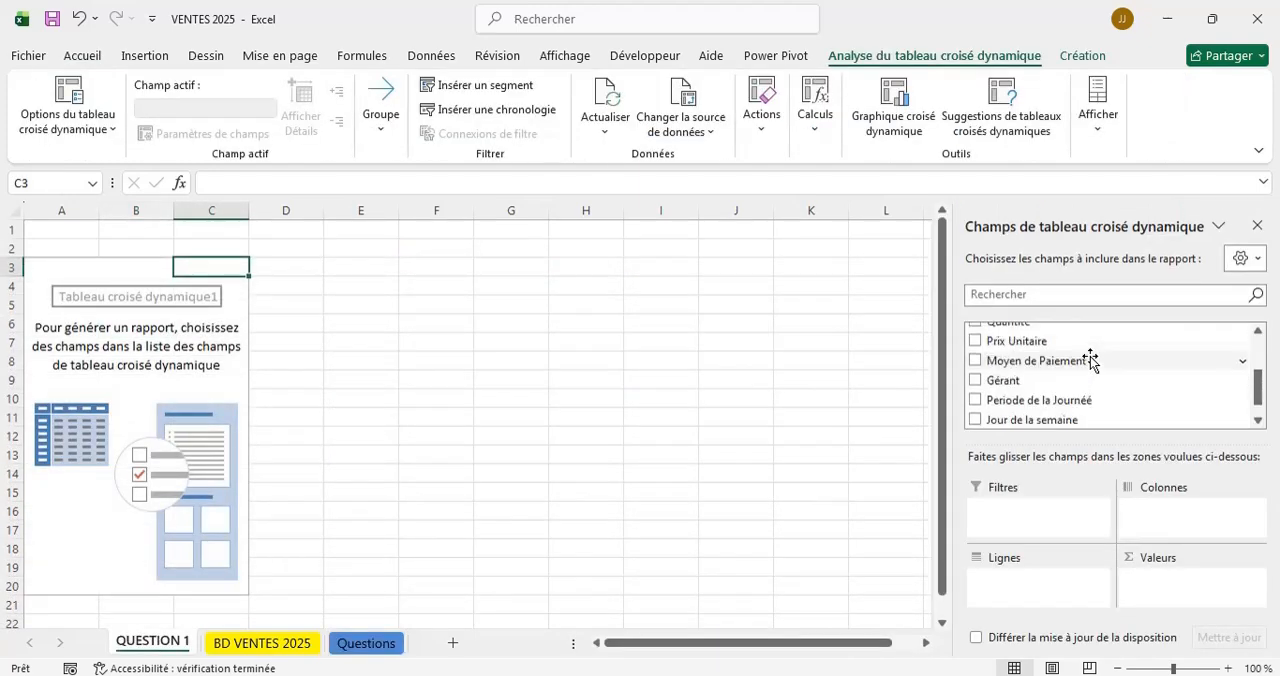
{"action": "left_click", "coordinate": [264, 643]}
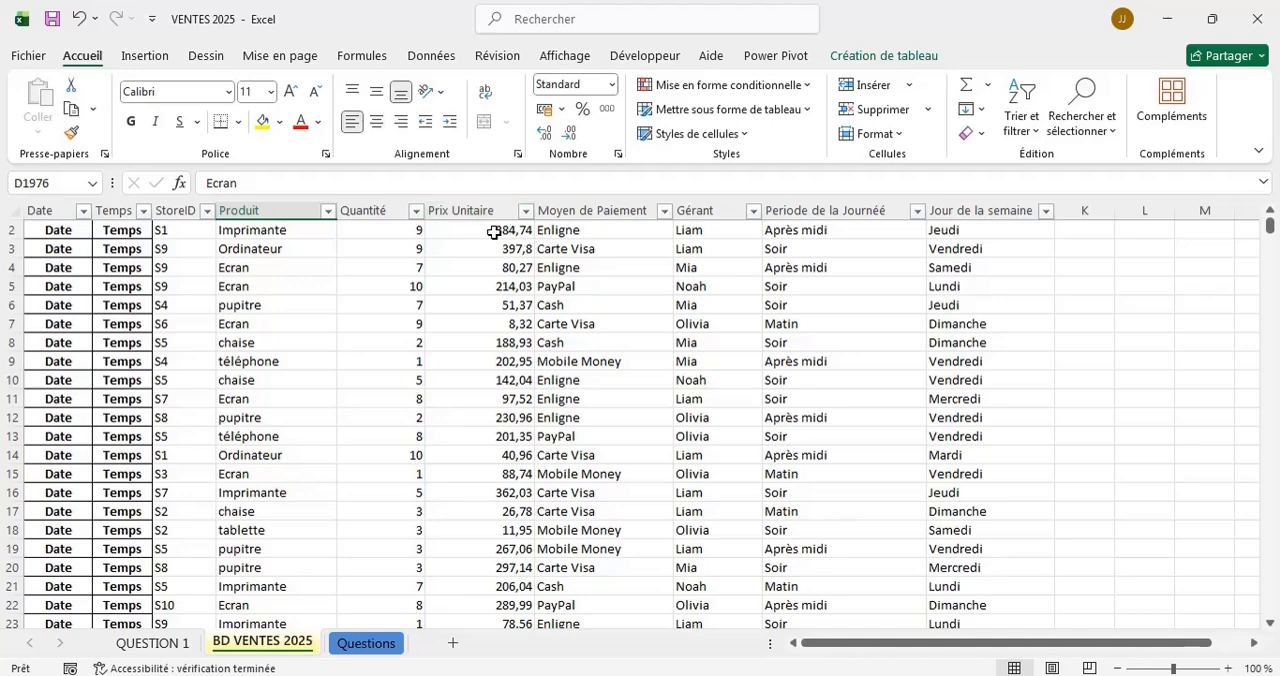
{"action": "scroll", "coordinate": [488, 261], "scroll_direction": "up", "scroll_amount": 1}
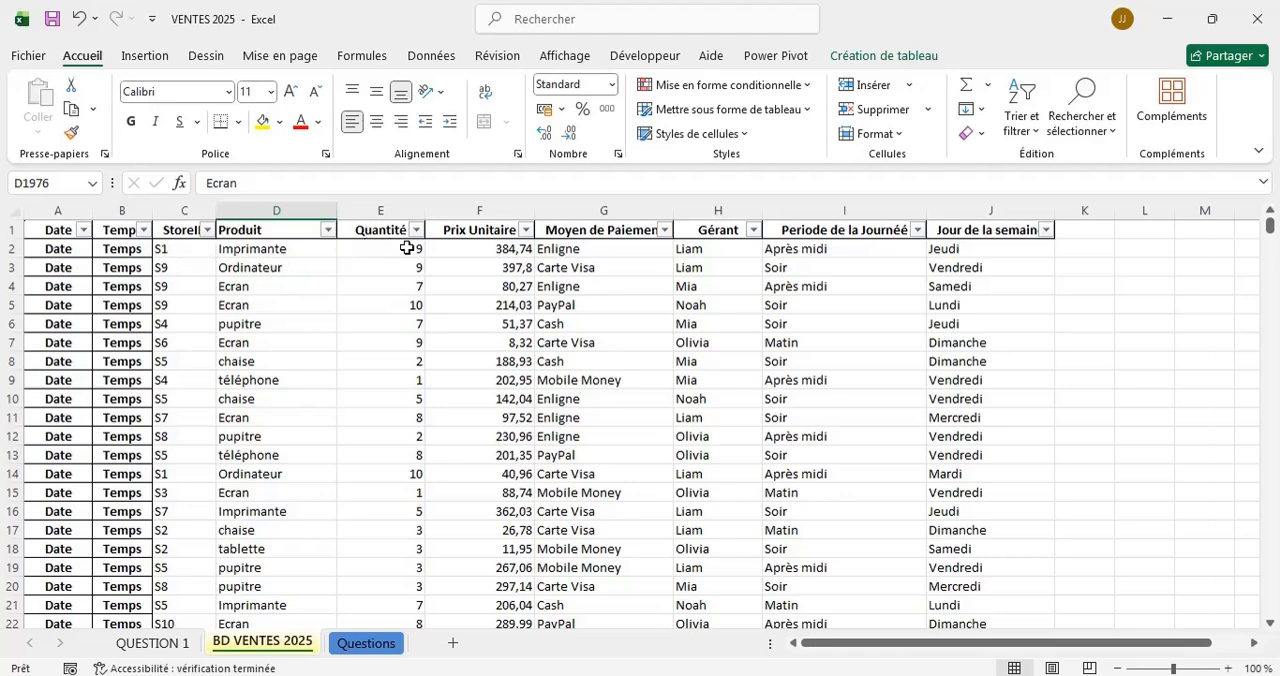
Add a calculated column beside Jour de la semaine in the sales table that multiplies Quantité by Prix Unitaire for every row.
{"action": "left_click", "coordinate": [1082, 257]}
{"action": "double_click", "coordinate": [1082, 257]}
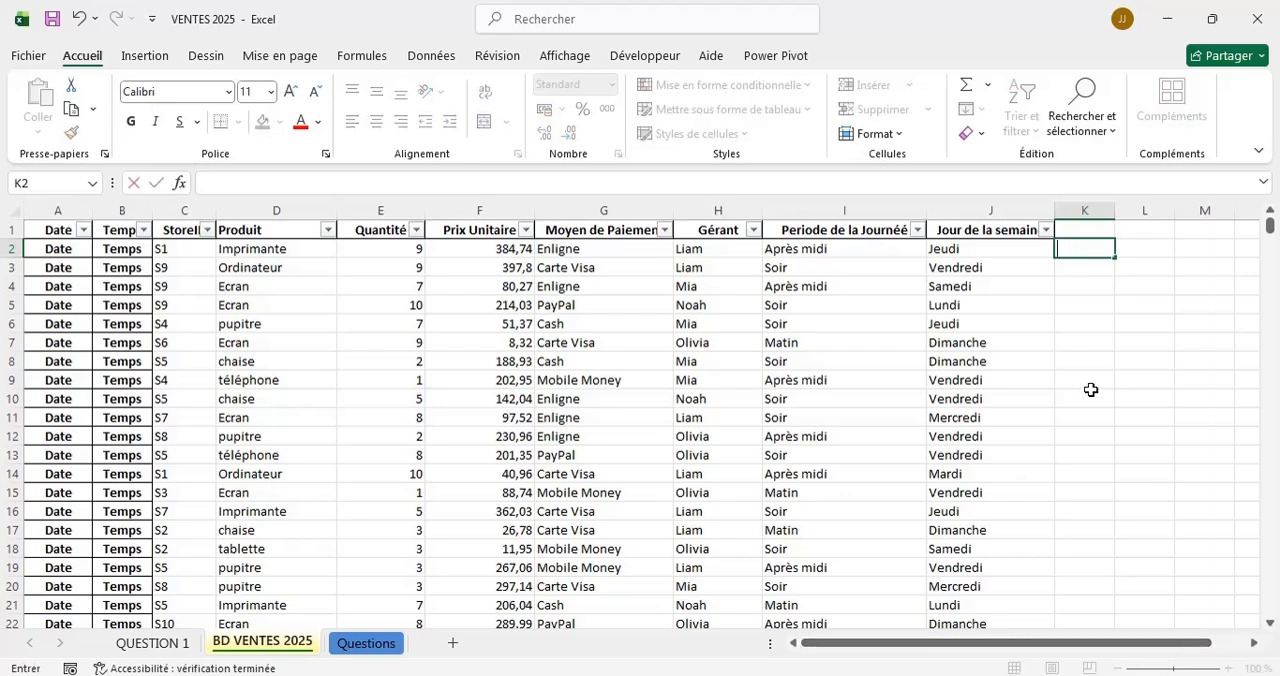
{"action": "type", "text": "="}
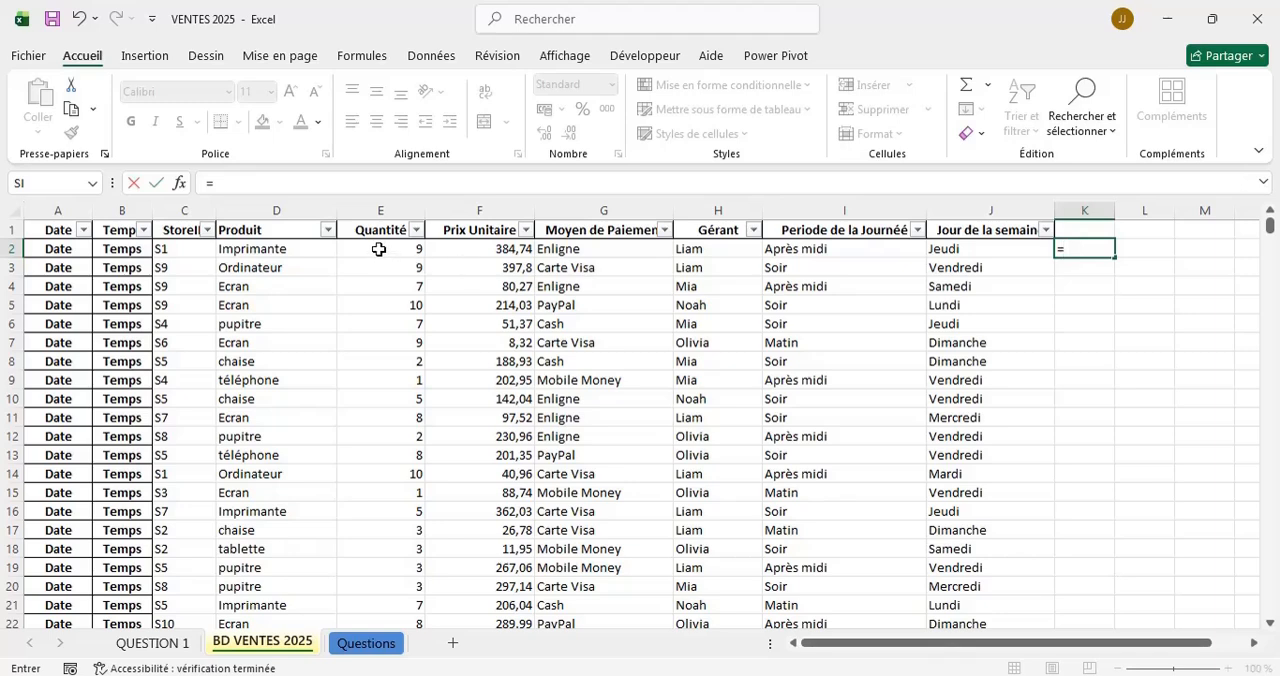
{"action": "left_click", "coordinate": [379, 249]}
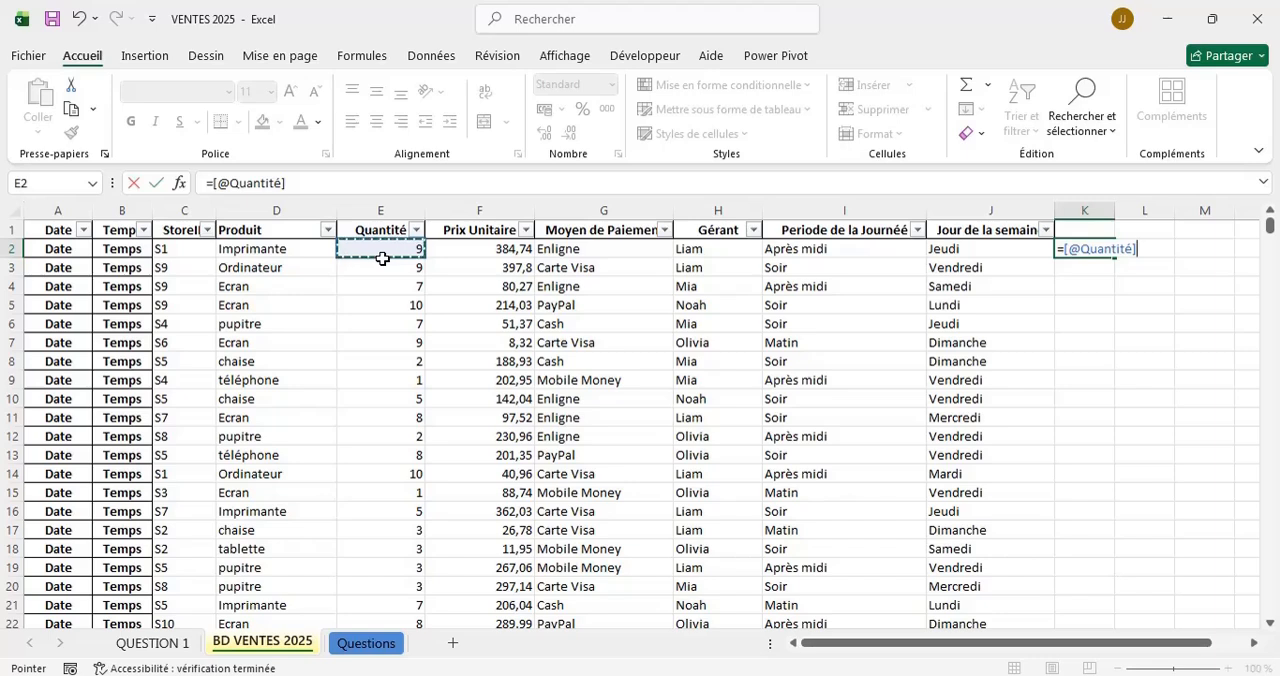
{"action": "type", "text": "*"}
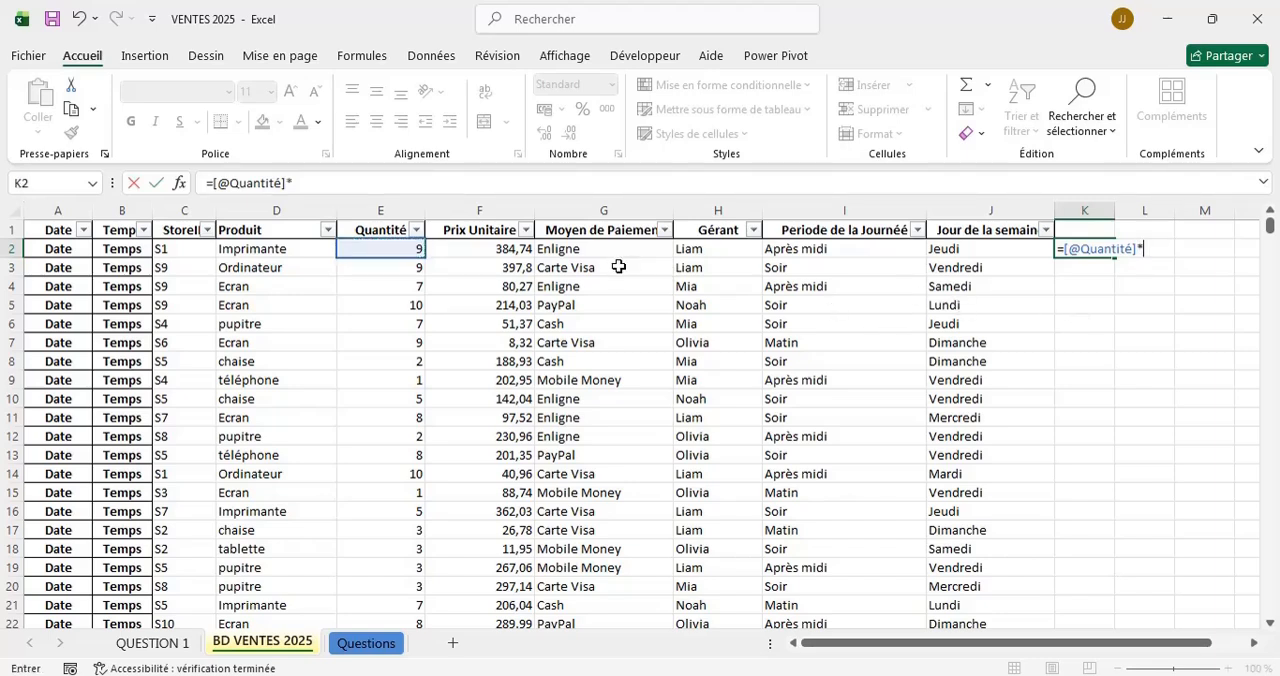
{"action": "left_click", "coordinate": [490, 251]}
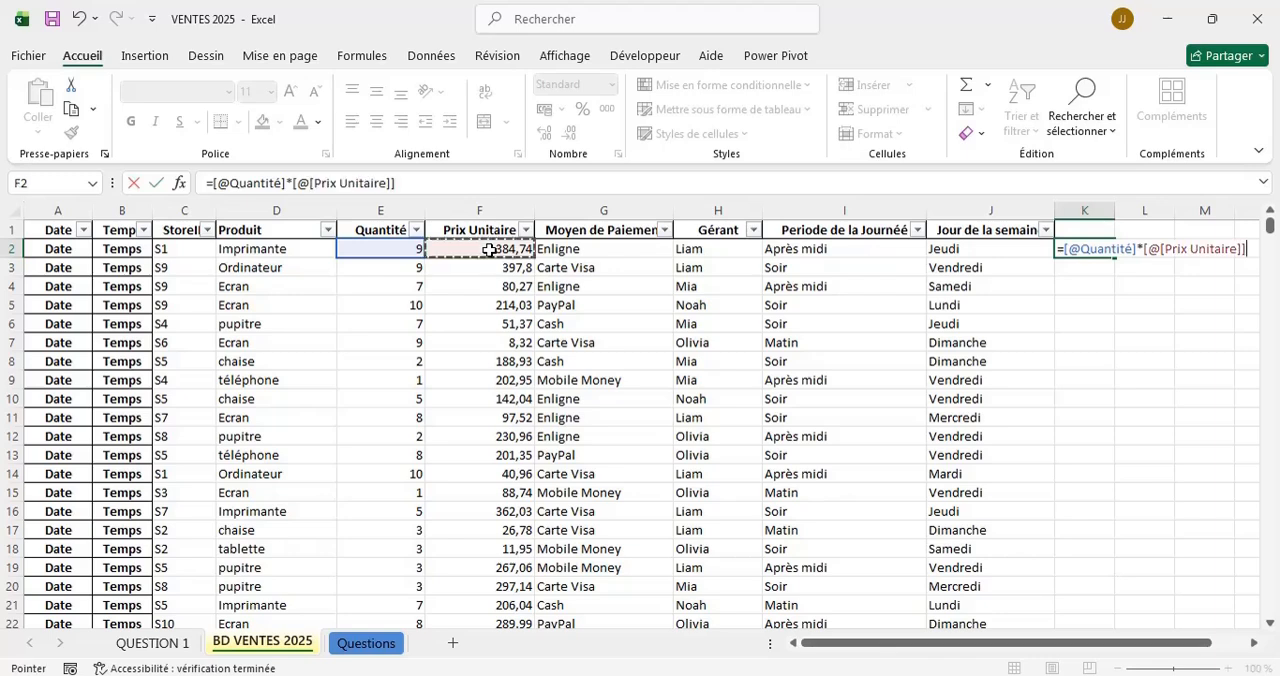
{"action": "key", "text": "Return"}
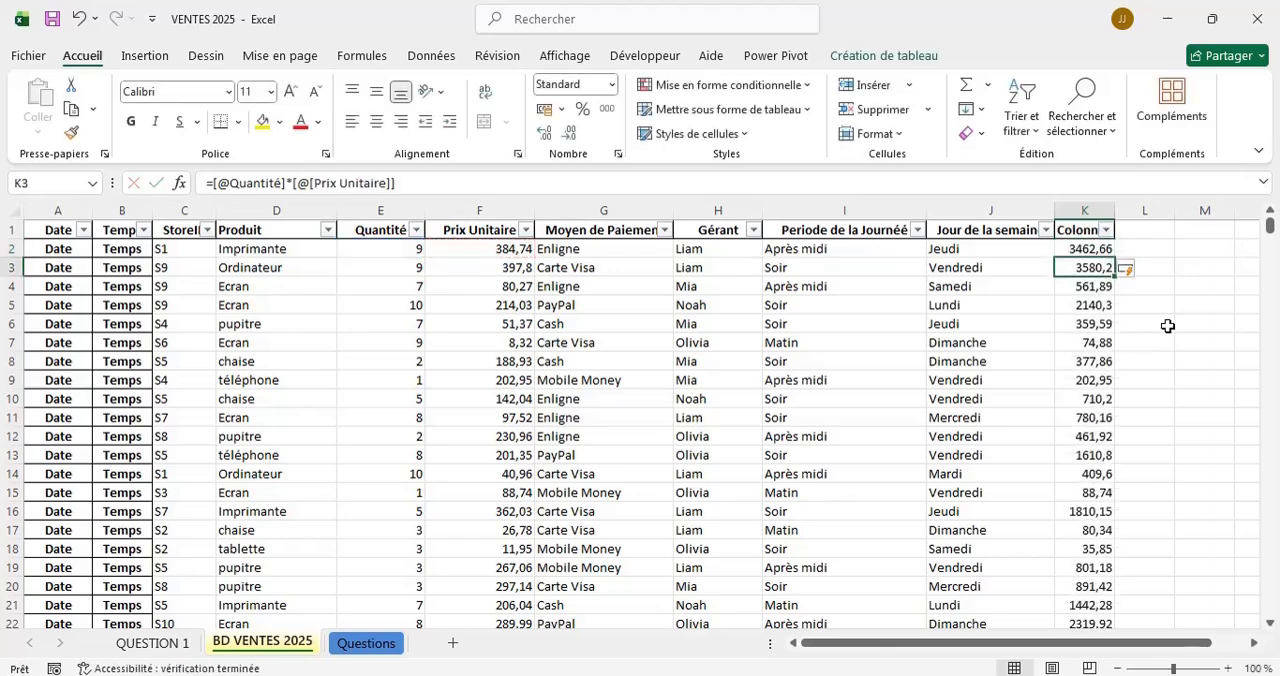
Rename the header of the new calculated column to Total achat and fit the column width to its content.
{"action": "left_click", "coordinate": [1090, 249]}
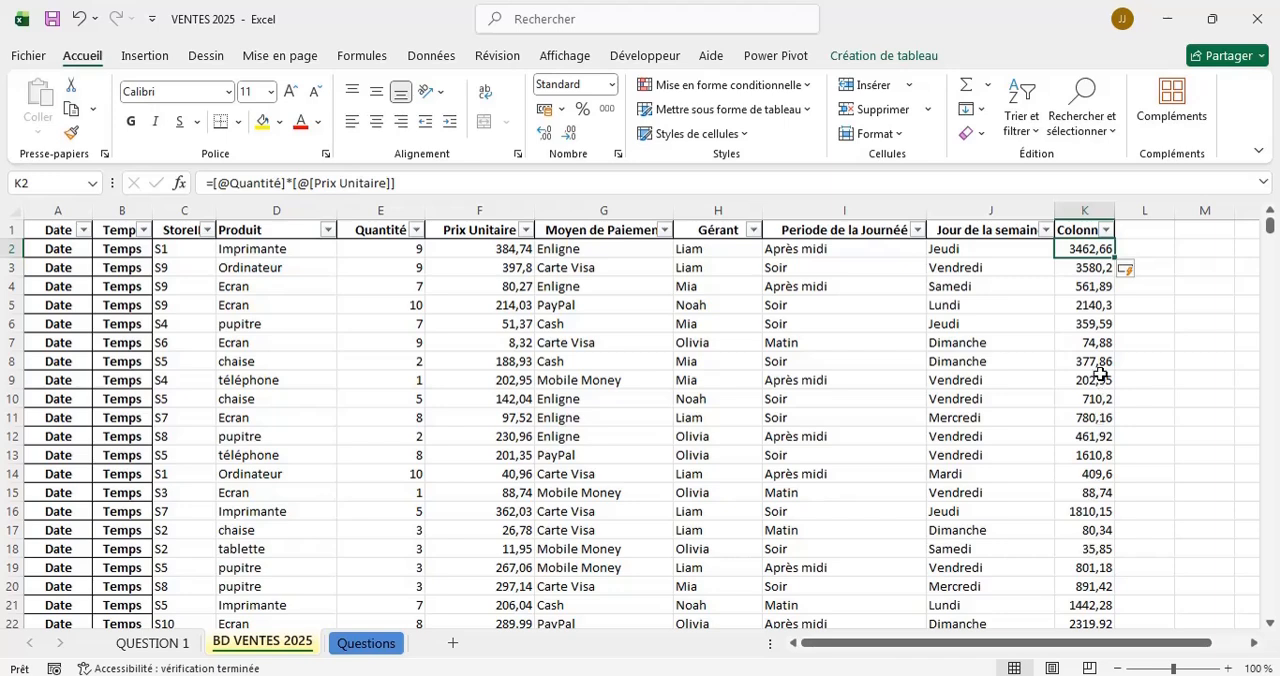
{"action": "left_click", "coordinate": [1080, 230]}
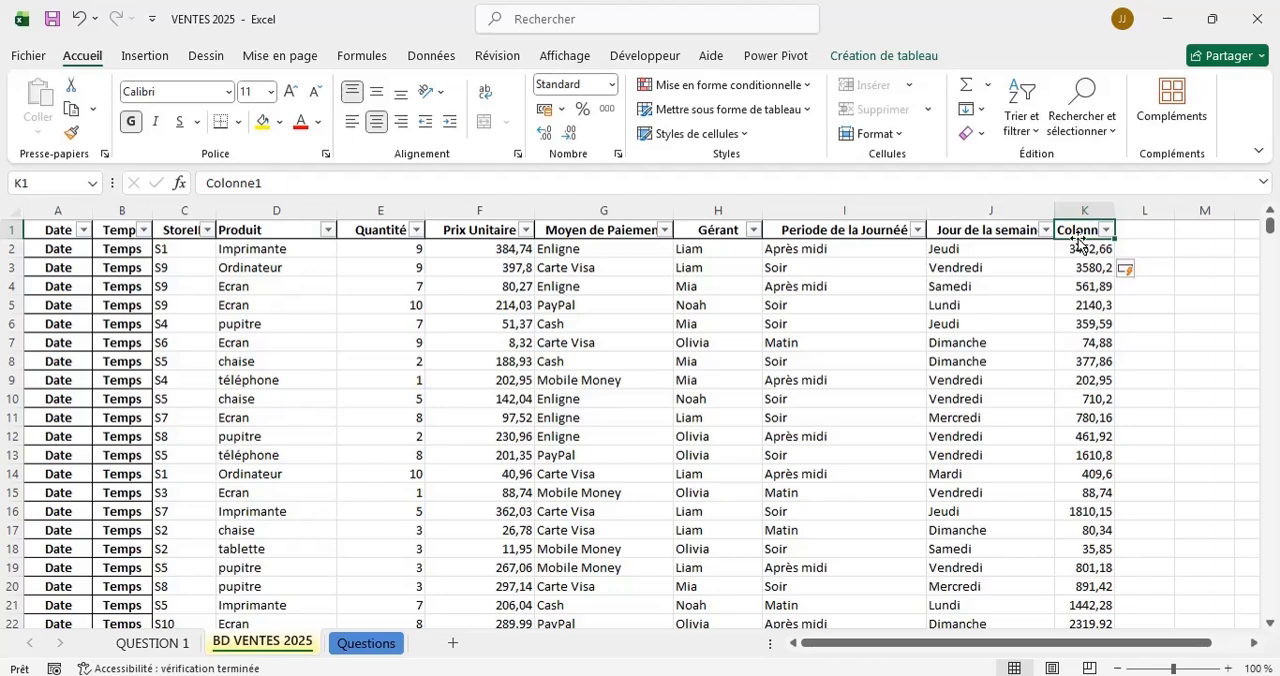
{"action": "left_click", "coordinate": [273, 188]}
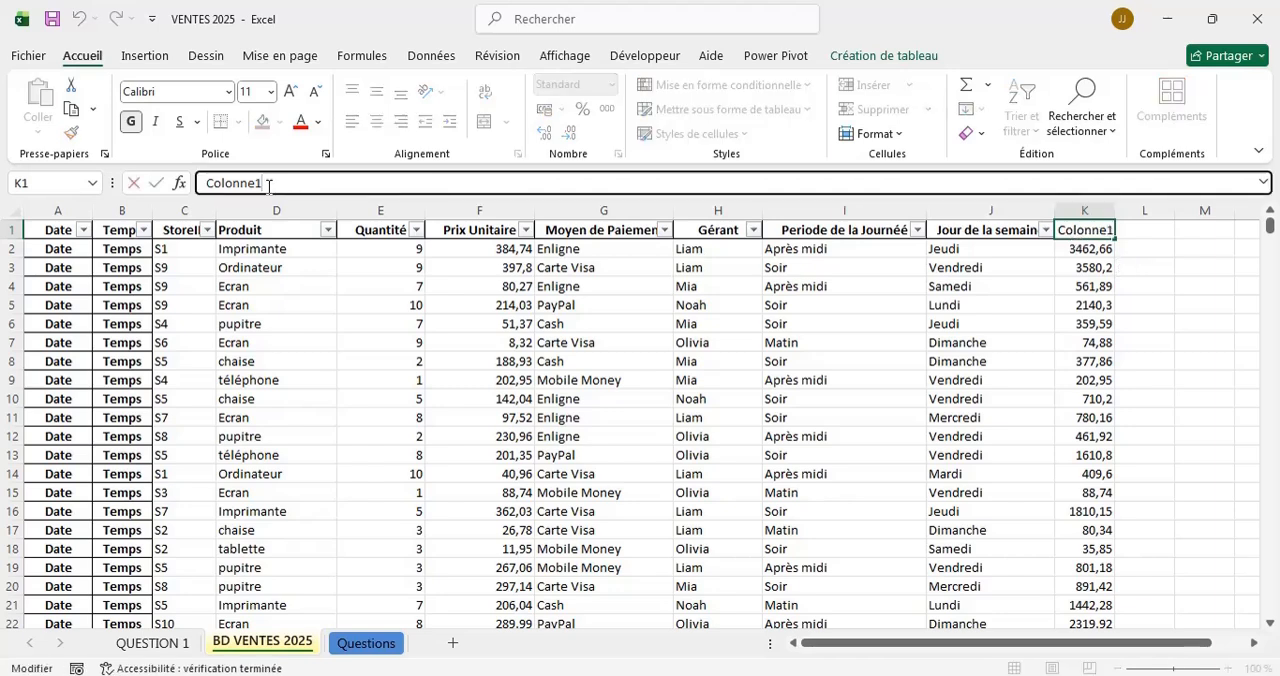
{"action": "key", "text": "BackSpace"}
{"action": "key", "text": "BackSpace"}
{"action": "key", "text": "BackSpace"}
{"action": "key", "text": "BackSpace"}
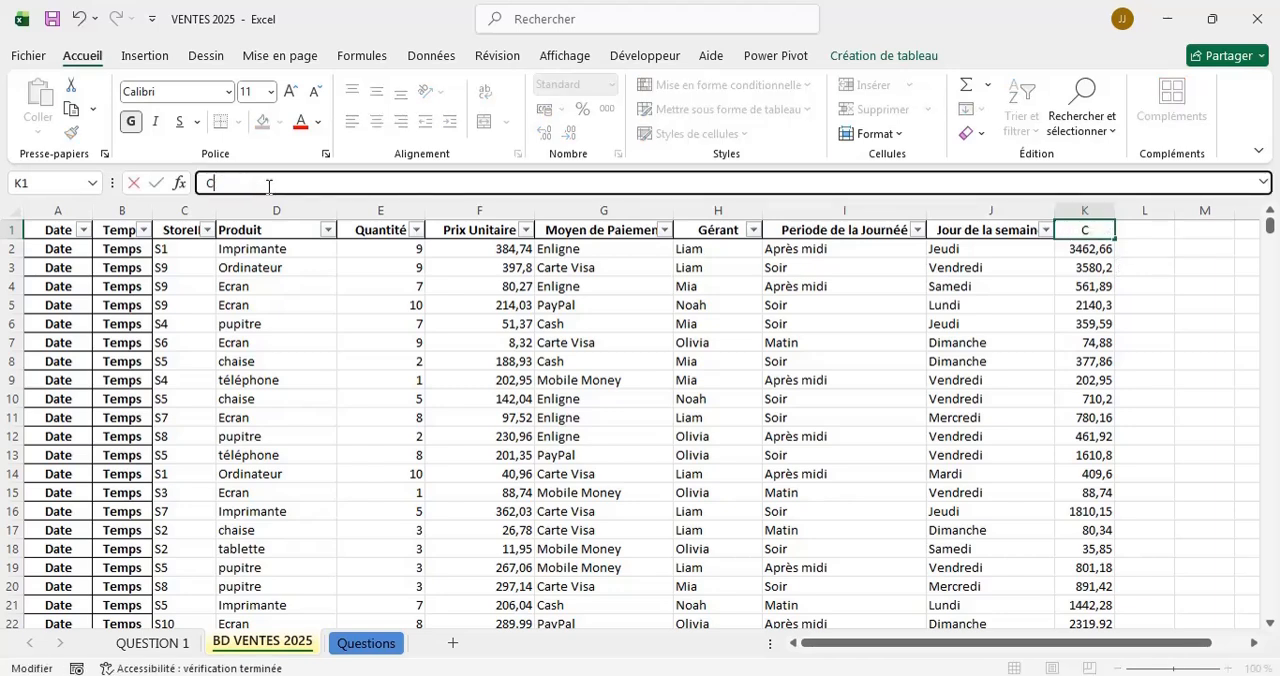
{"action": "type", "text": "Total achat"}
{"action": "left_click", "coordinate": [1168, 264]}
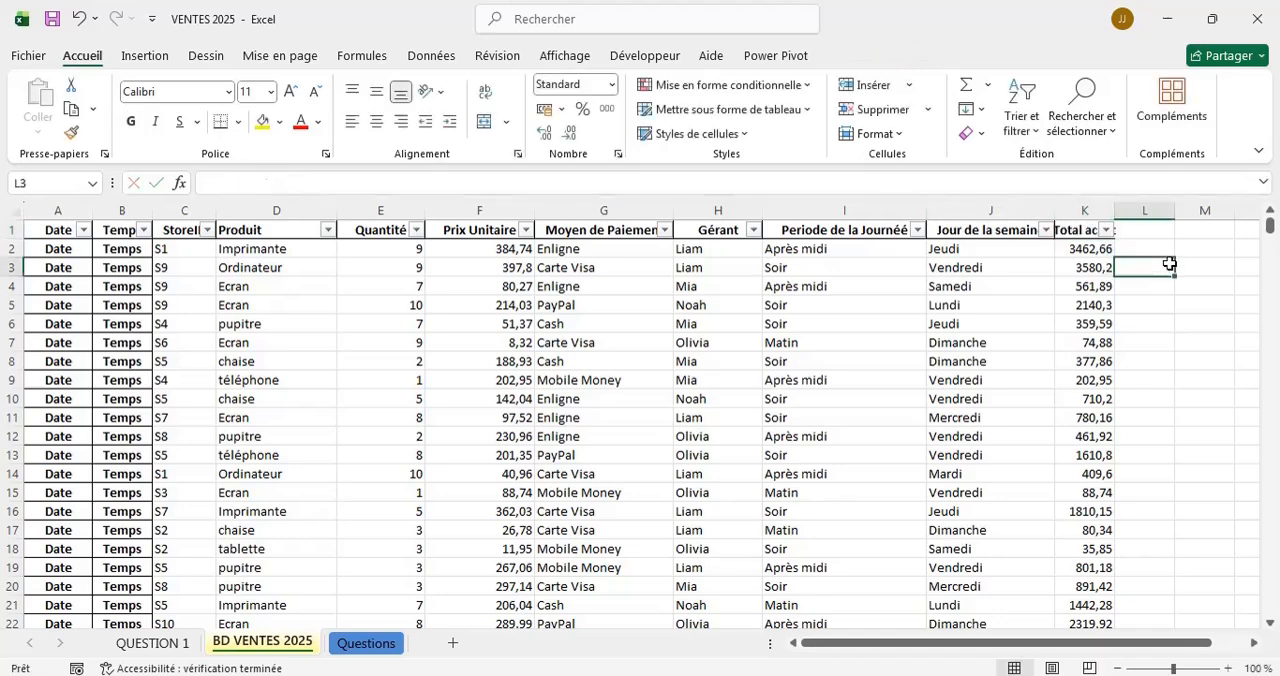
{"action": "double_click", "coordinate": [1116, 210]}
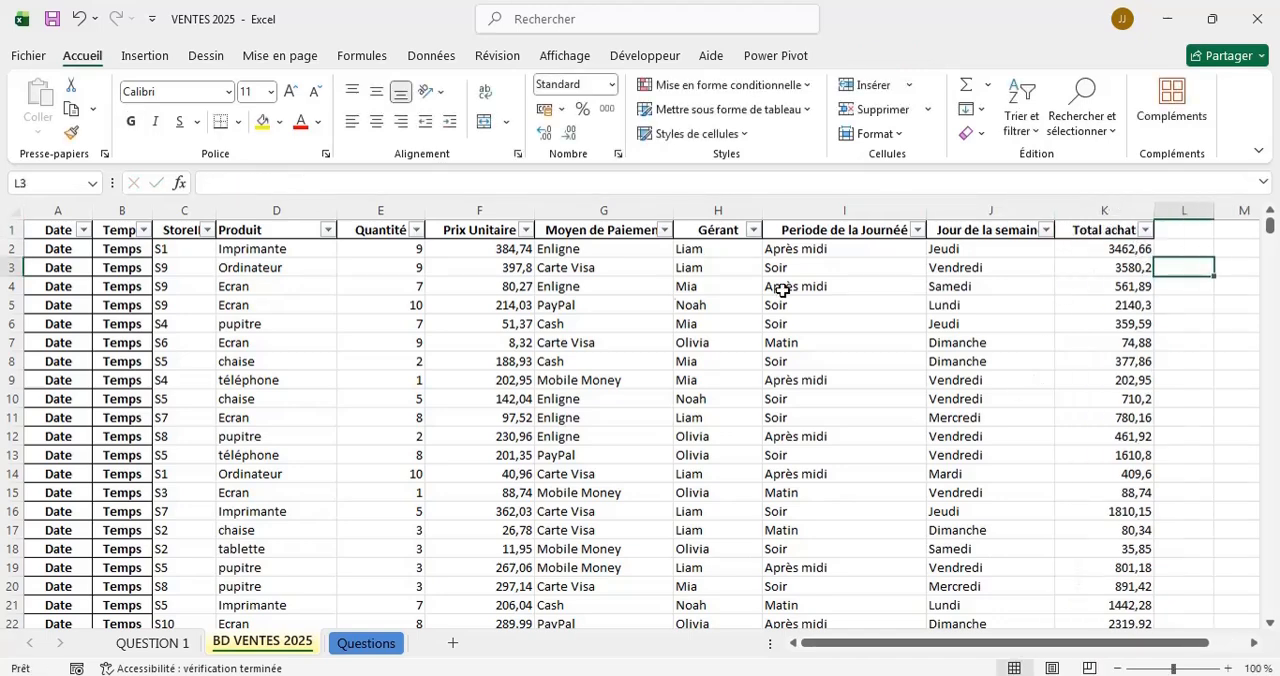
Return to the pivot table on the QUESTION 1 sheet and place the Periode de la Journéé field in its columns.
{"action": "left_click", "coordinate": [389, 637]}
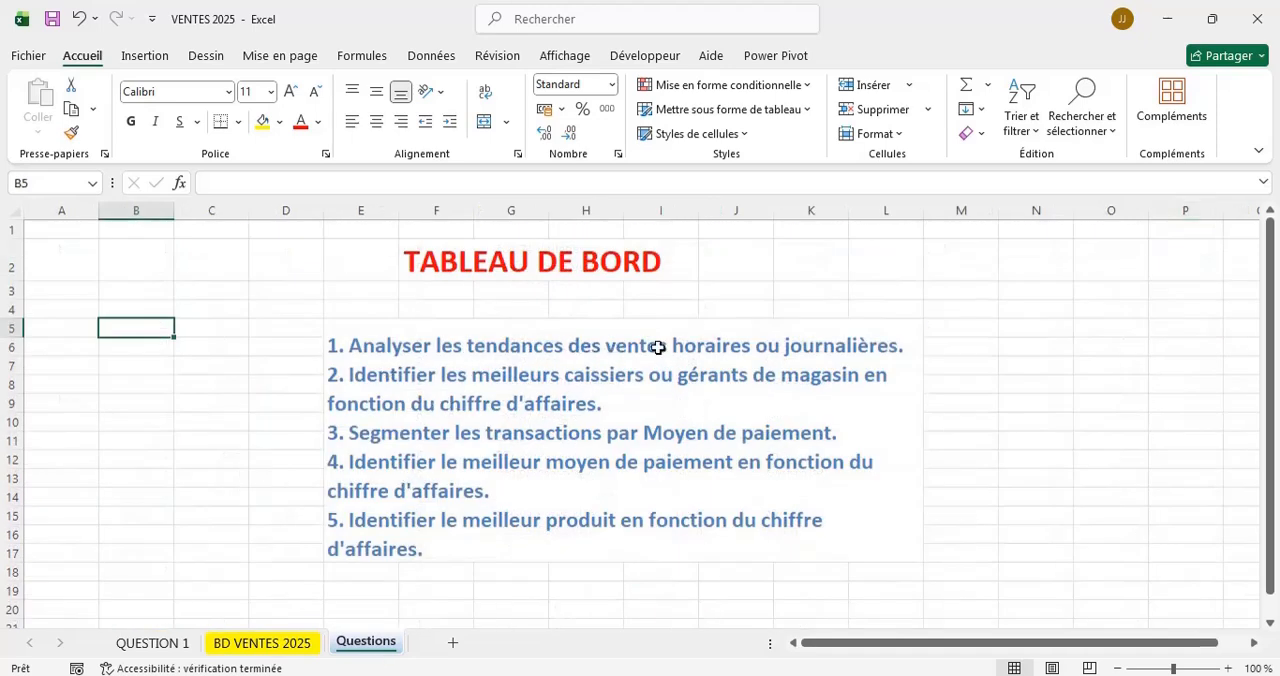
{"action": "left_click", "coordinate": [165, 647]}
{"action": "left_click", "coordinate": [248, 645]}
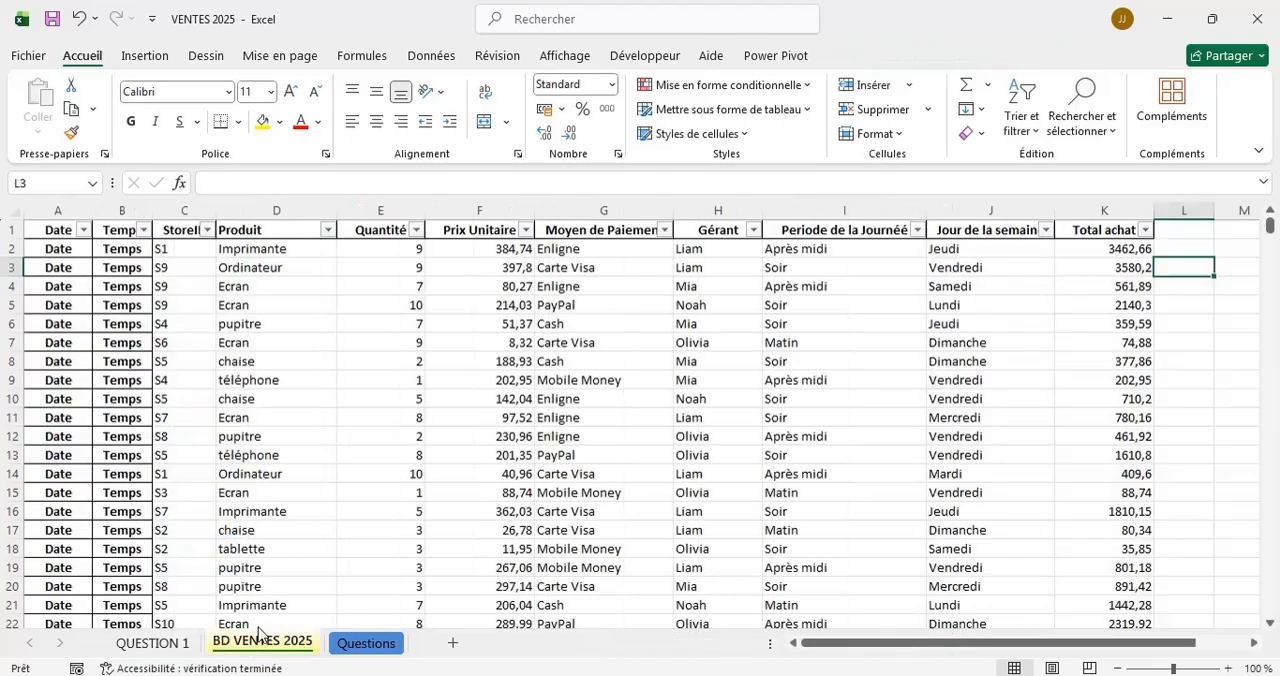
{"action": "left_click", "coordinate": [166, 643]}
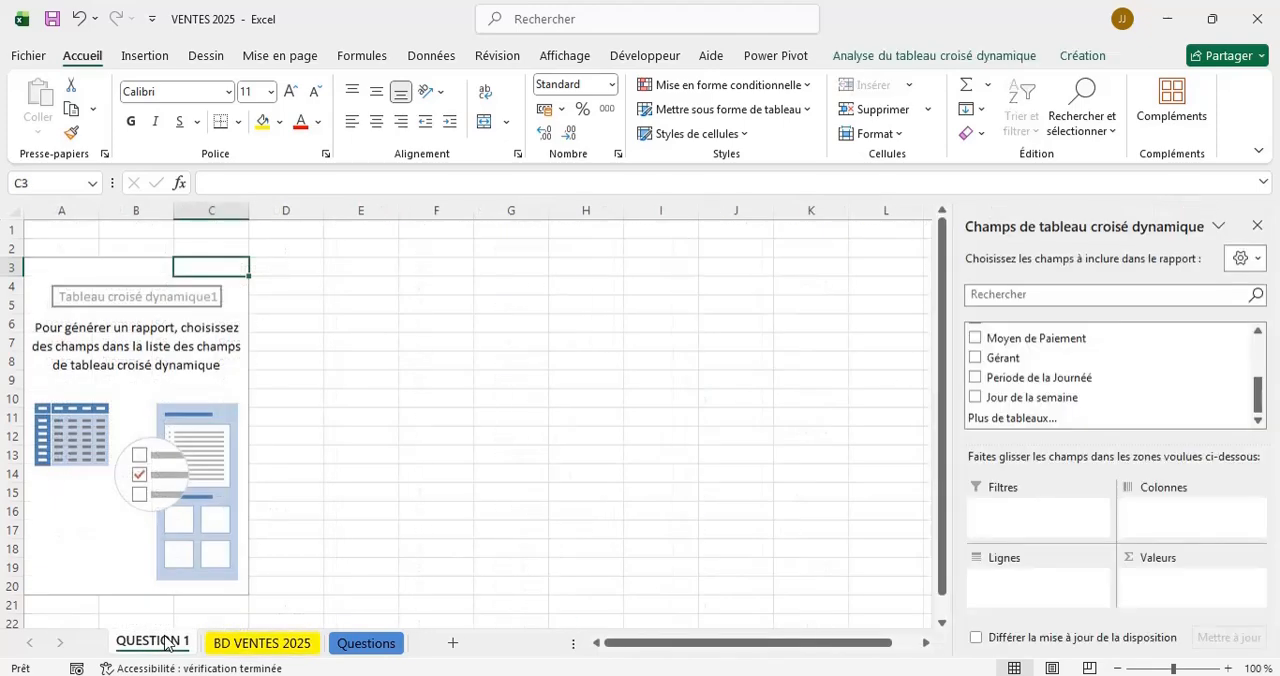
{"action": "left_click", "coordinate": [1033, 380]}
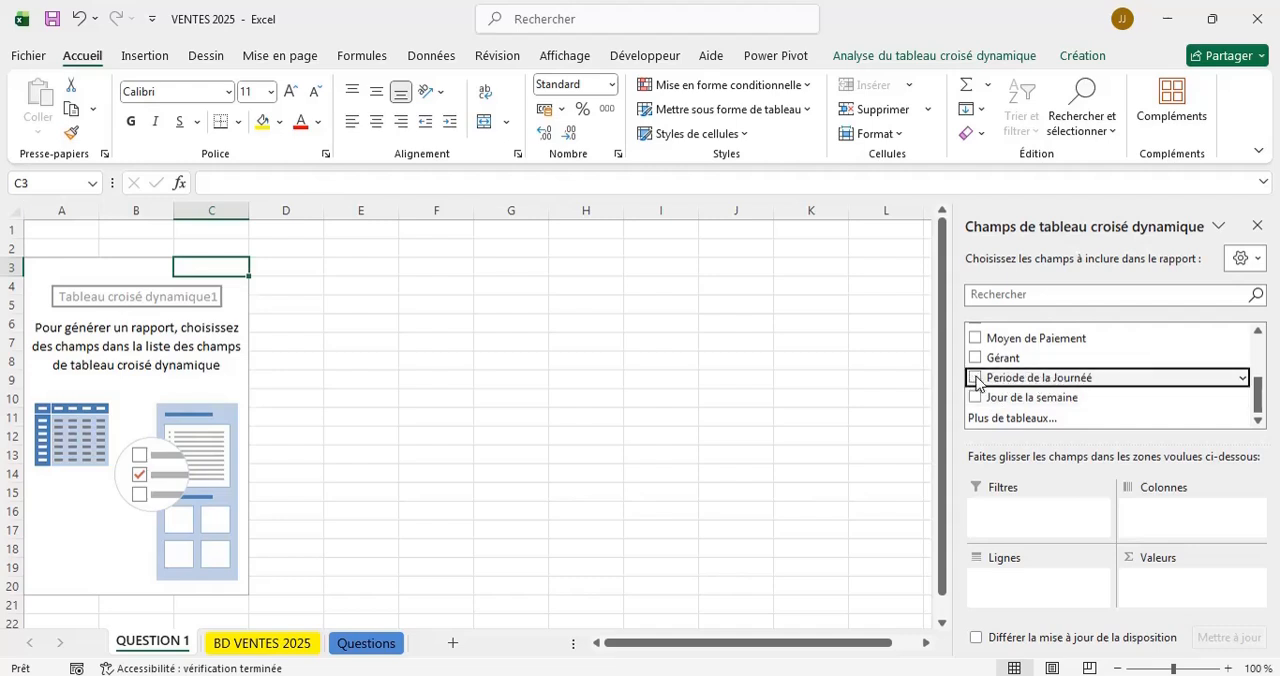
{"action": "left_click", "coordinate": [975, 378]}
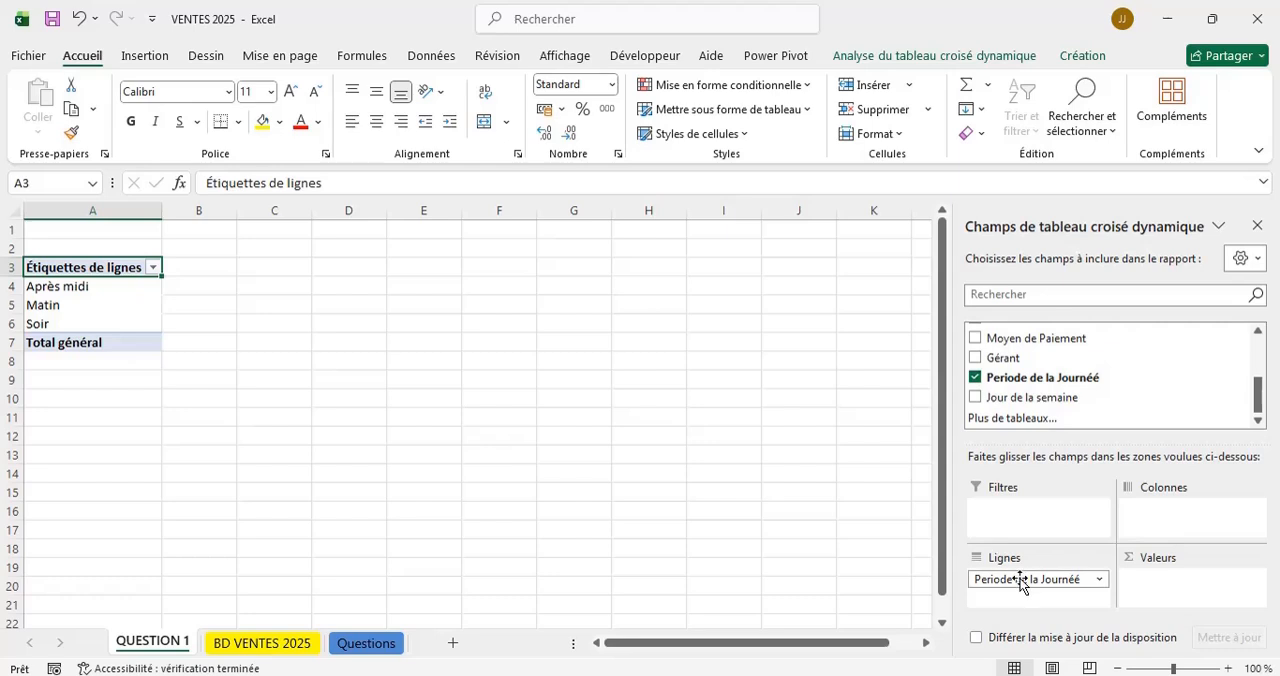
{"action": "left_click_drag", "start_coordinate": [1020, 585], "coordinate": [1205, 528]}
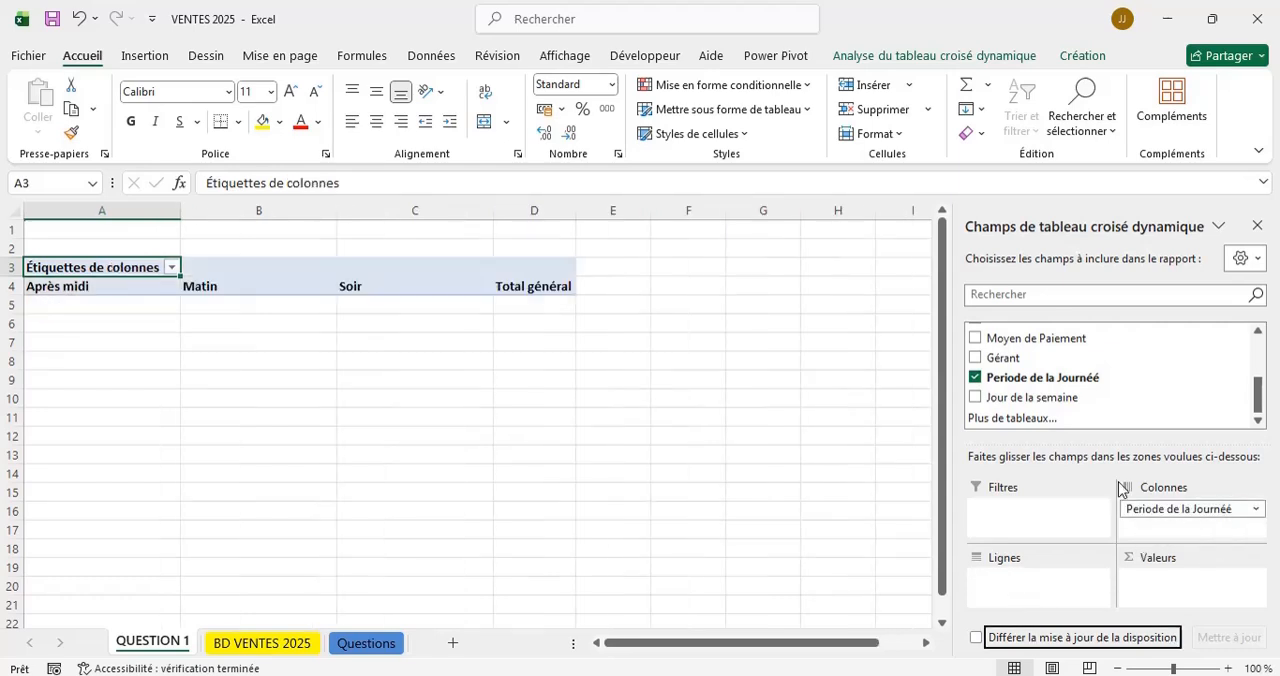
Add Jour de la semaine to the pivot table's rows and also to its values as a count.
{"action": "left_click", "coordinate": [976, 398]}
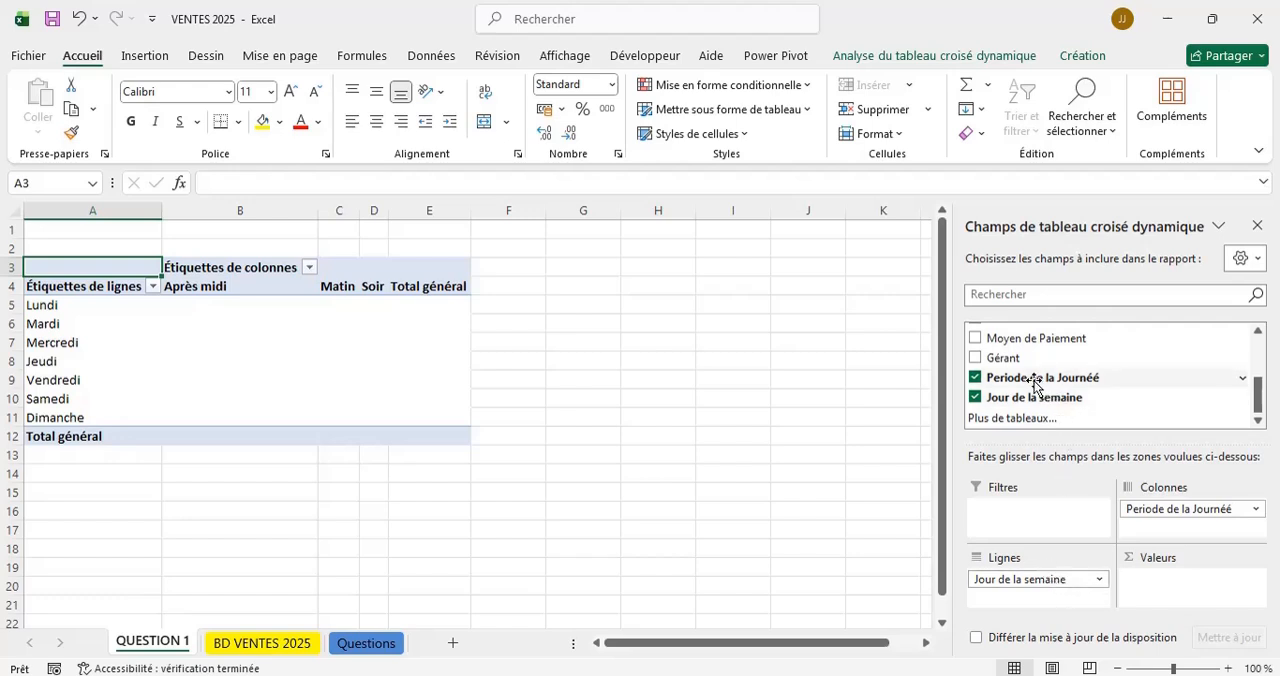
{"action": "left_click_drag", "start_coordinate": [1068, 397], "coordinate": [1183, 598]}
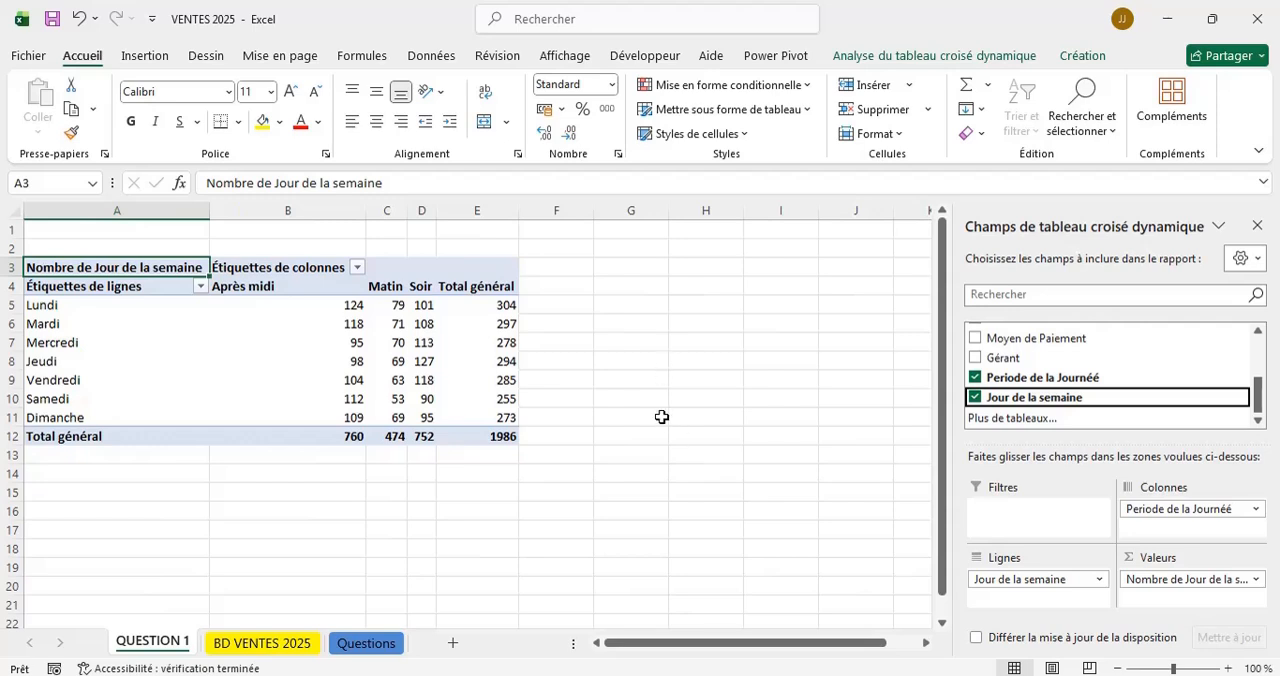
{"action": "left_click", "coordinate": [125, 486]}
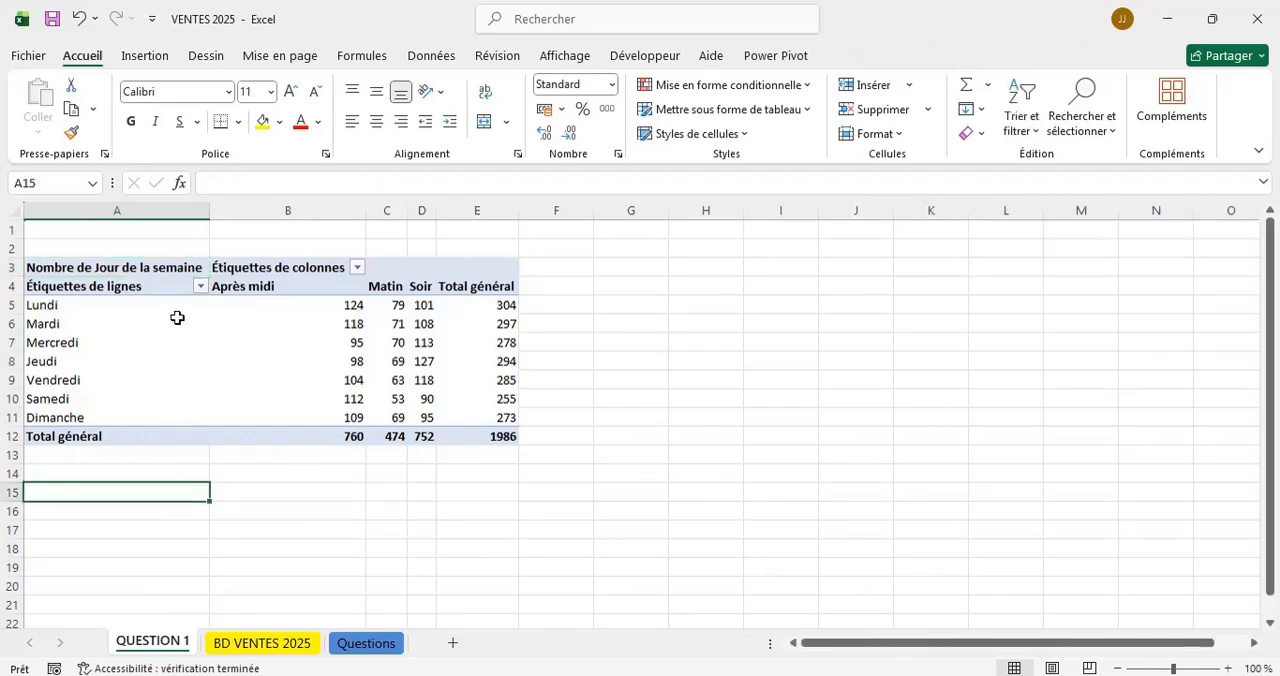
Examine the pivot table's counts per day and period, and compare them with question 1 on the Questions sheet.
{"action": "left_click", "coordinate": [248, 303]}
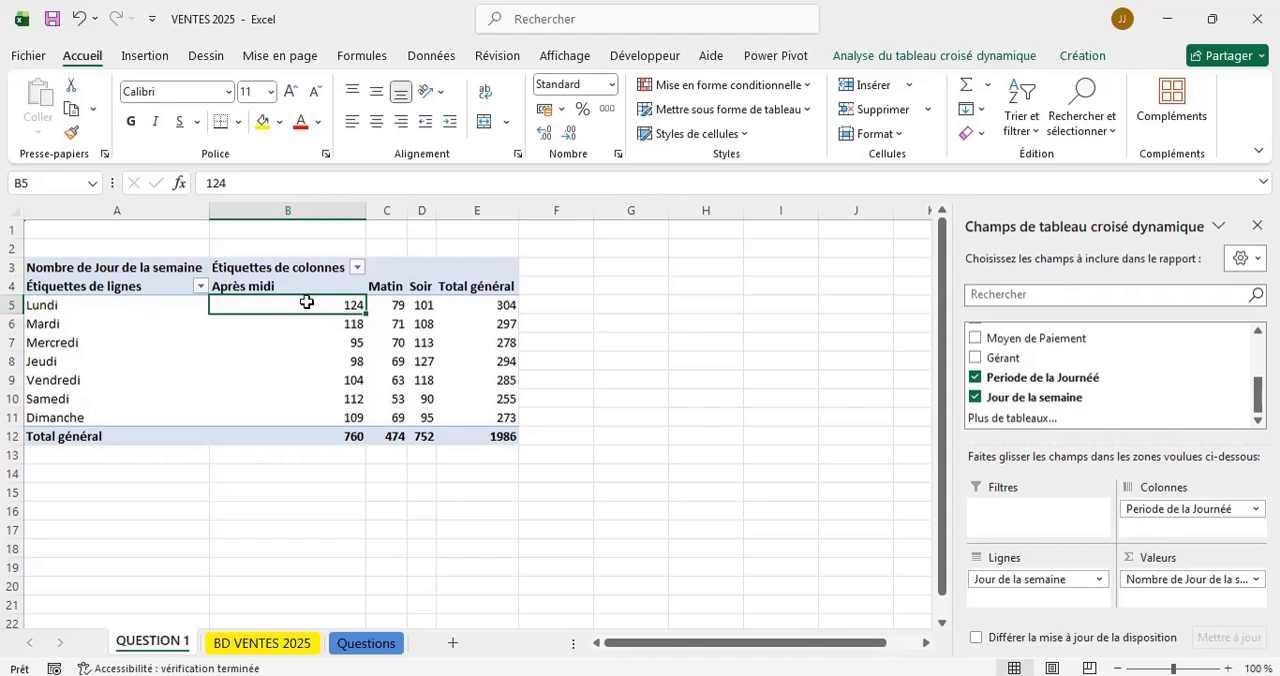
{"action": "mouse_move", "coordinate": [321, 302]}
{"action": "mouse_move", "coordinate": [401, 402]}
{"action": "left_click", "coordinate": [368, 643]}
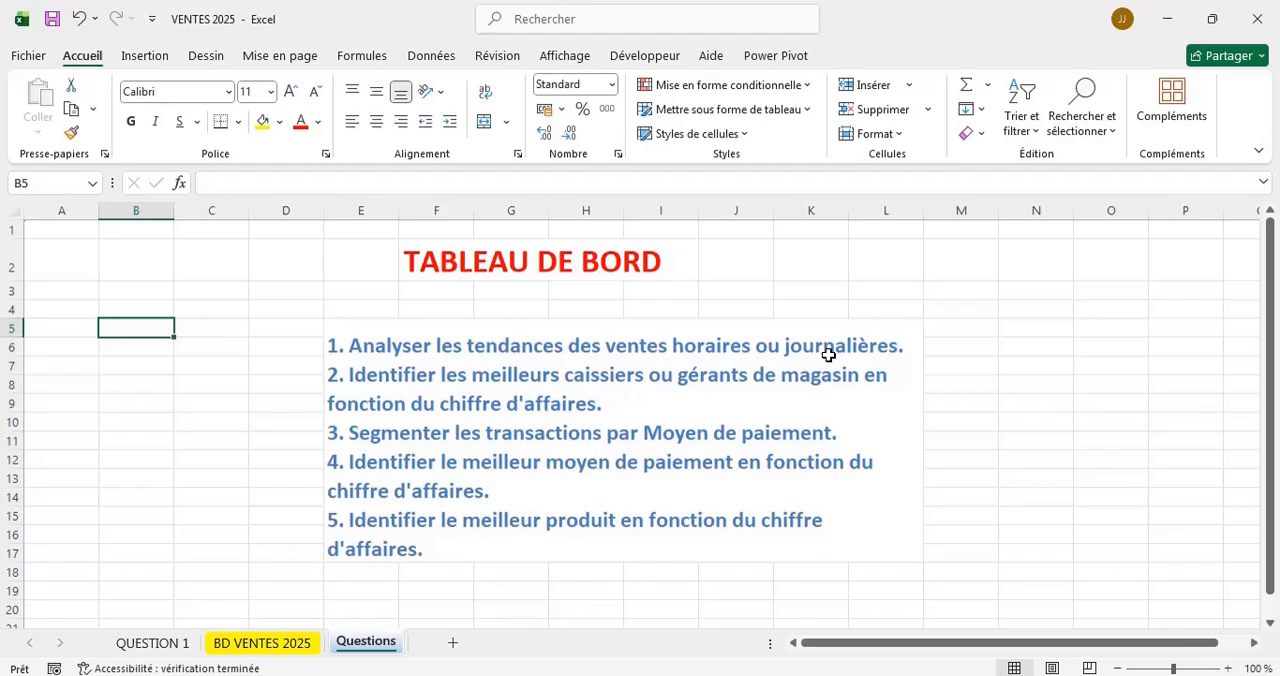
{"action": "left_click", "coordinate": [158, 643]}
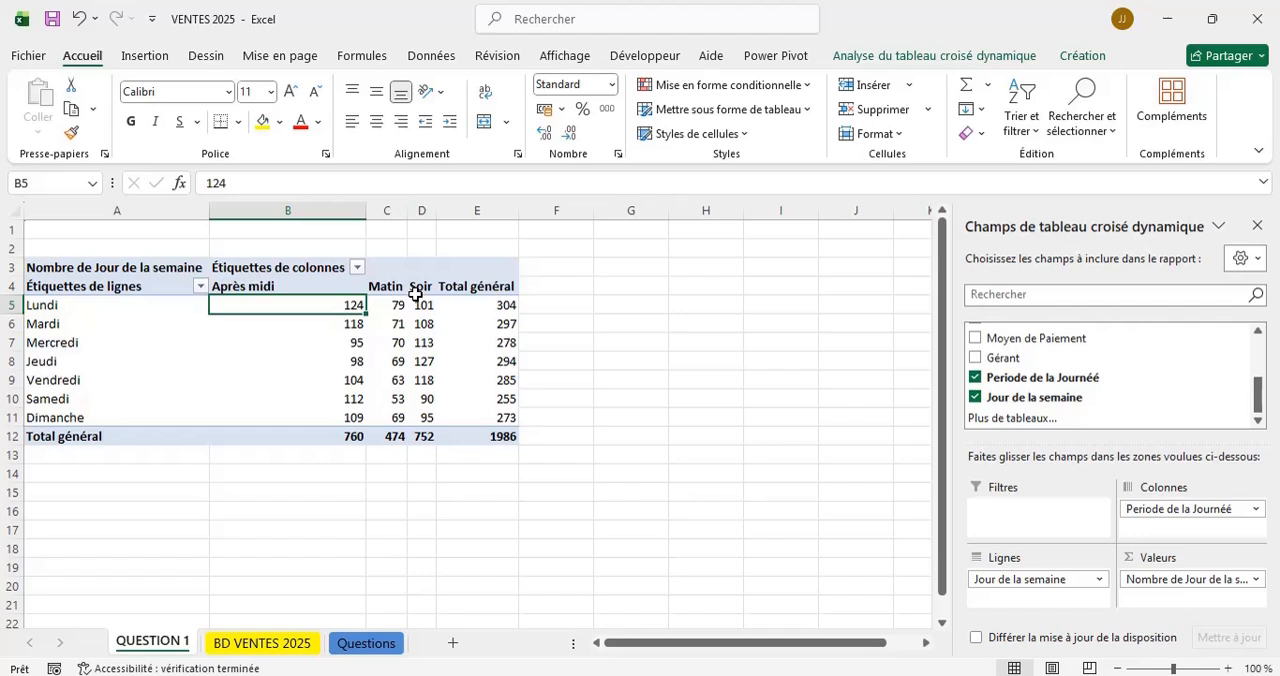
Select the whole pivot table on QUESTION 1 and left-align its contents.
{"action": "left_click", "coordinate": [30, 266]}
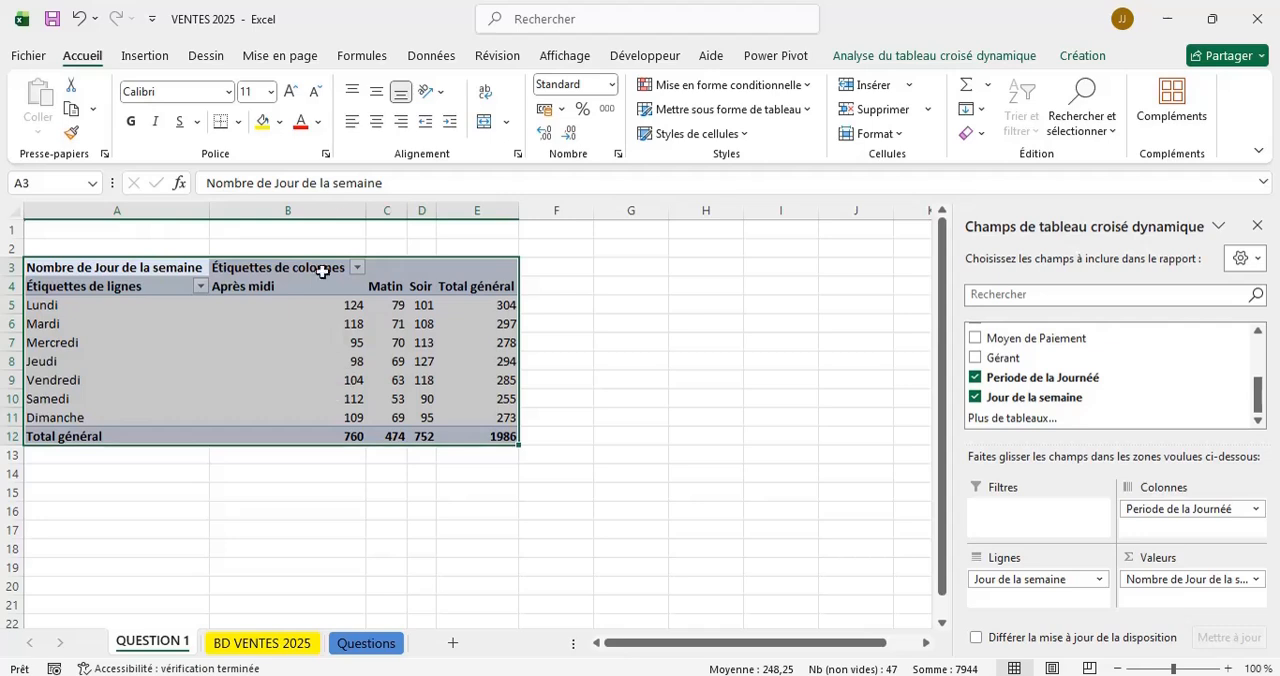
{"action": "left_click", "coordinate": [351, 122]}
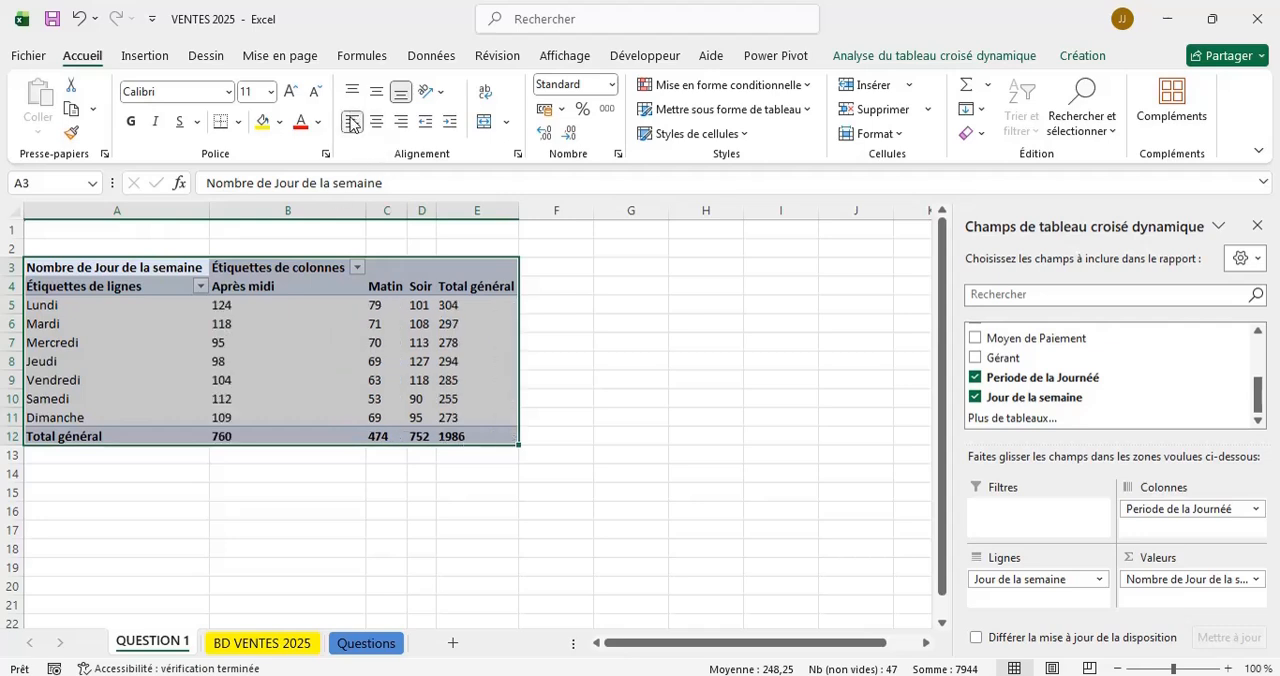
{"action": "left_click", "coordinate": [362, 527]}
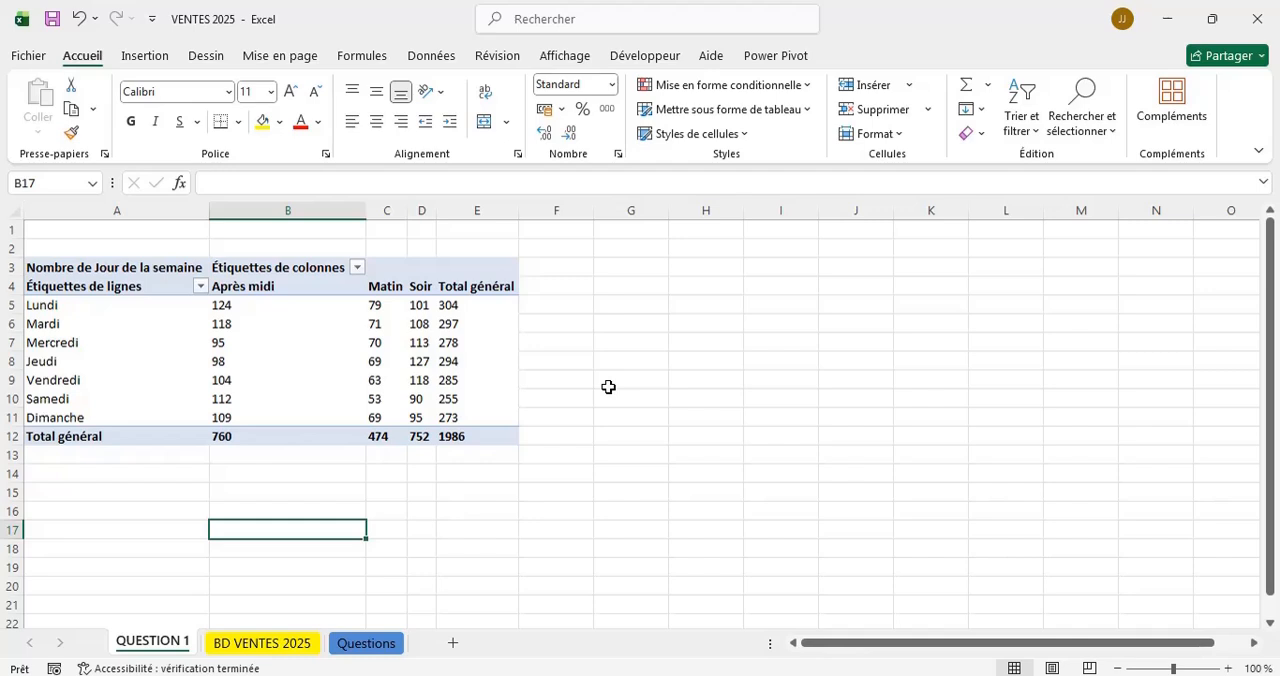
Select the pivot table's rows from Lundi to Dimanche and insert a Courbe (line) pivot chart from them.
{"action": "left_click", "coordinate": [28, 309]}
{"action": "key", "text": "shift+Down"}
{"action": "key", "text": "shift+Down"}
{"action": "key", "text": "shift+Down"}
{"action": "key", "text": "shift+Down"}
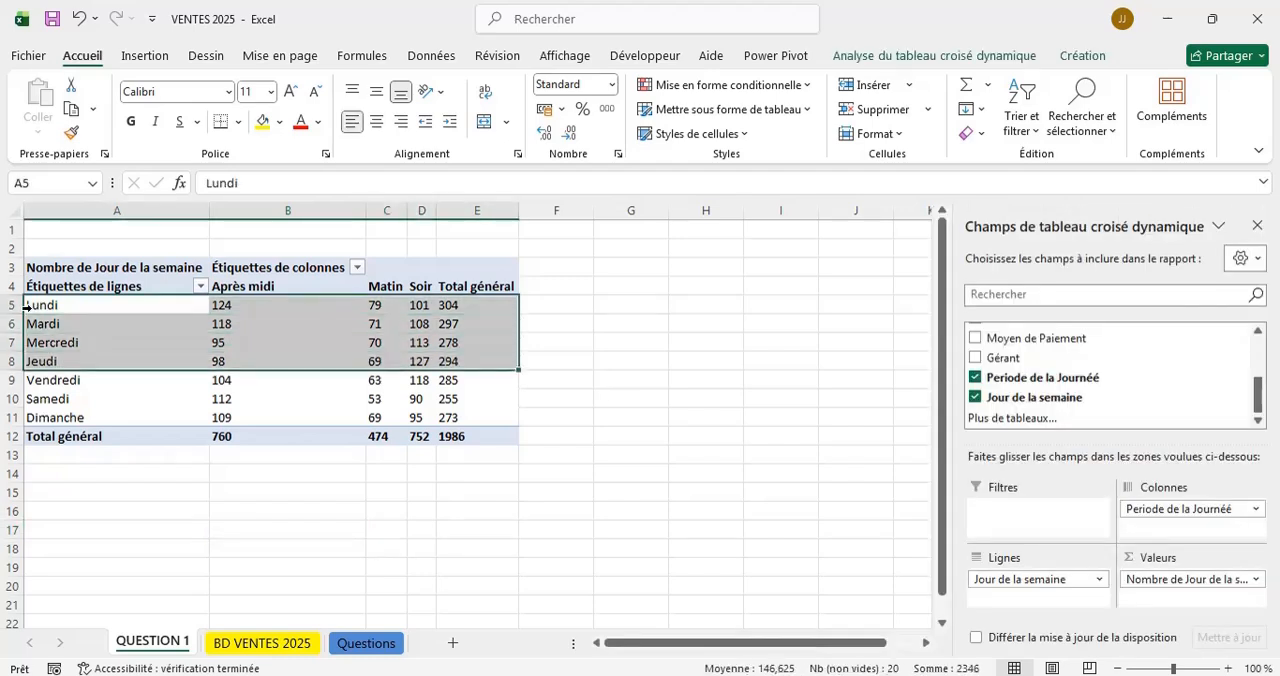
{"action": "left_click", "coordinate": [25, 307]}
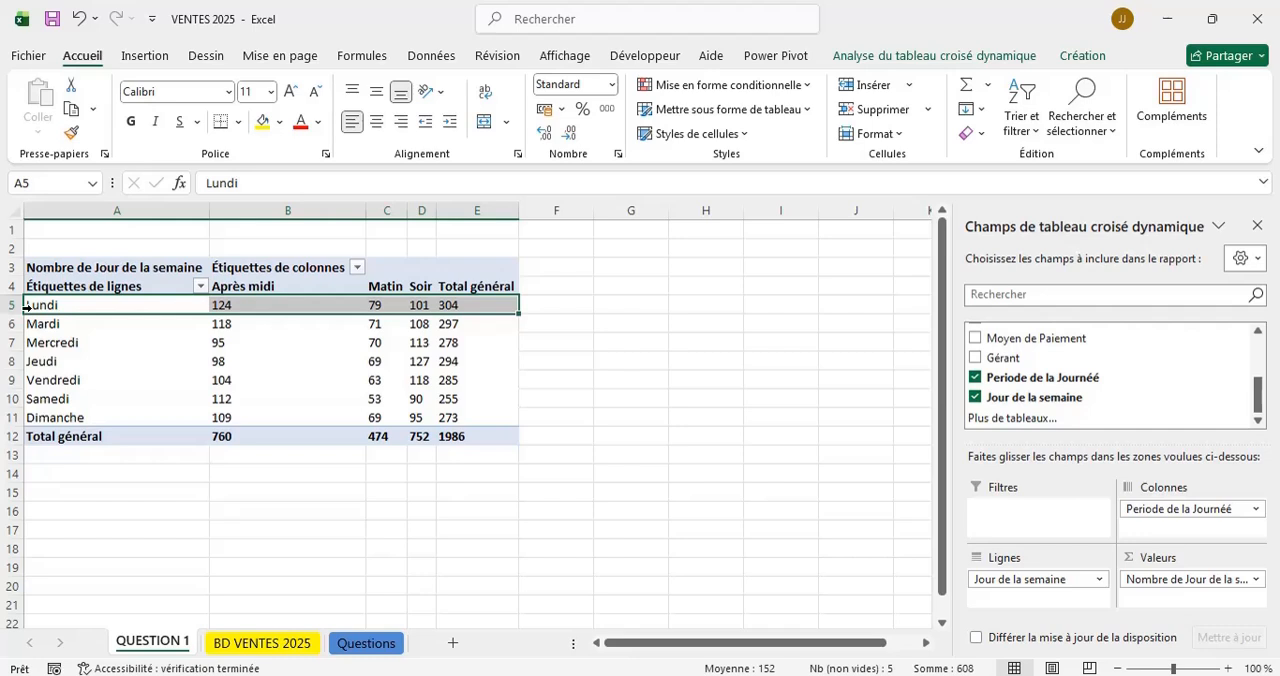
{"action": "key", "text": "shift+Down"}
{"action": "key", "text": "shift+Down"}
{"action": "key", "text": "shift+Down"}
{"action": "key", "text": "shift+Down"}
{"action": "key", "text": "shift+Down"}
{"action": "key", "text": "shift+Down"}
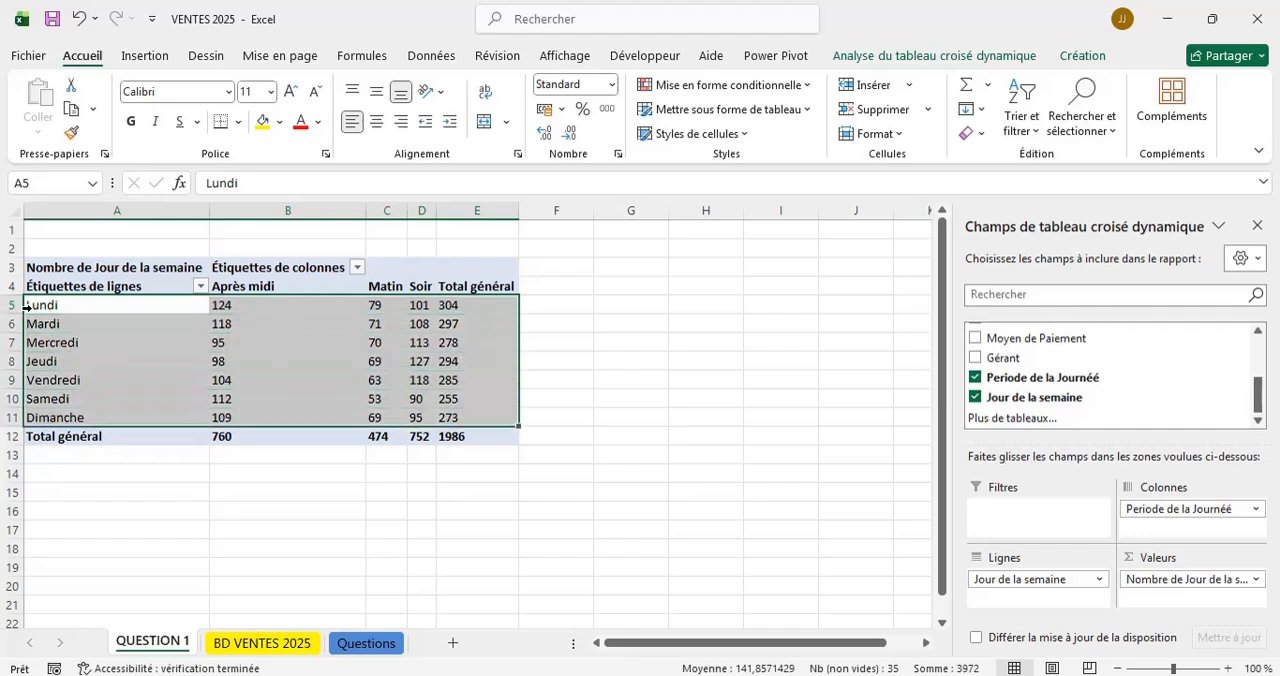
{"action": "left_click", "coordinate": [886, 56]}
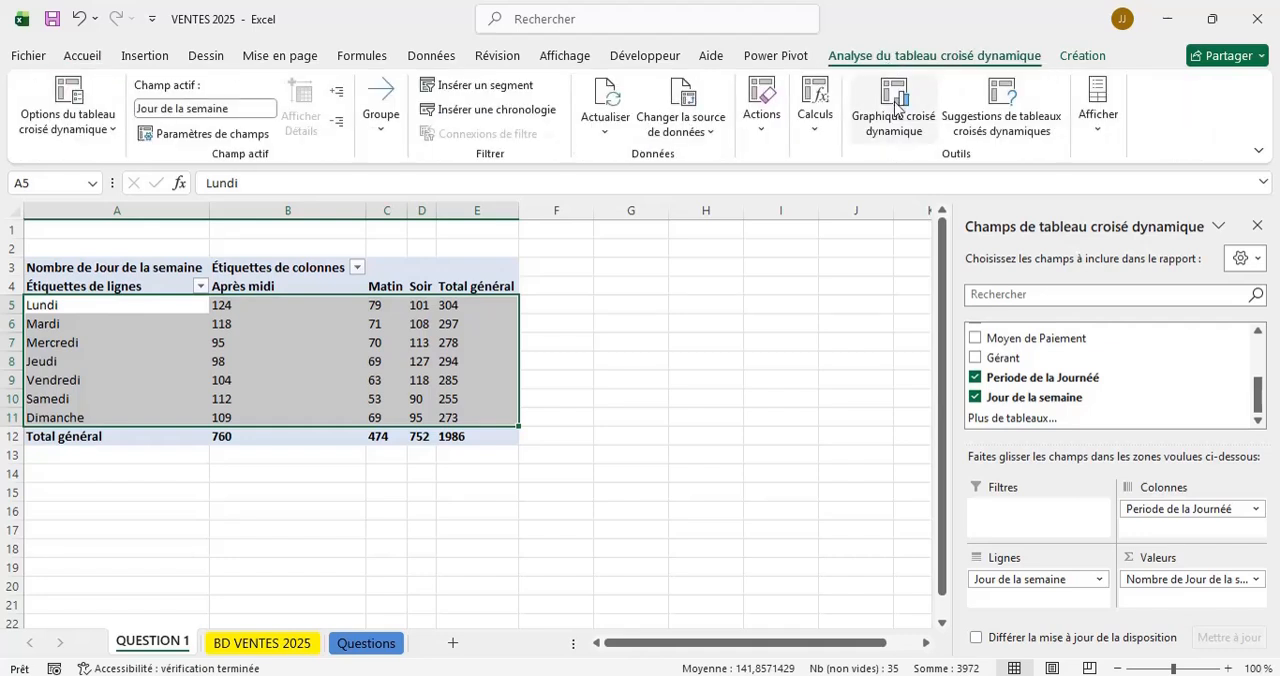
{"action": "left_click", "coordinate": [897, 103]}
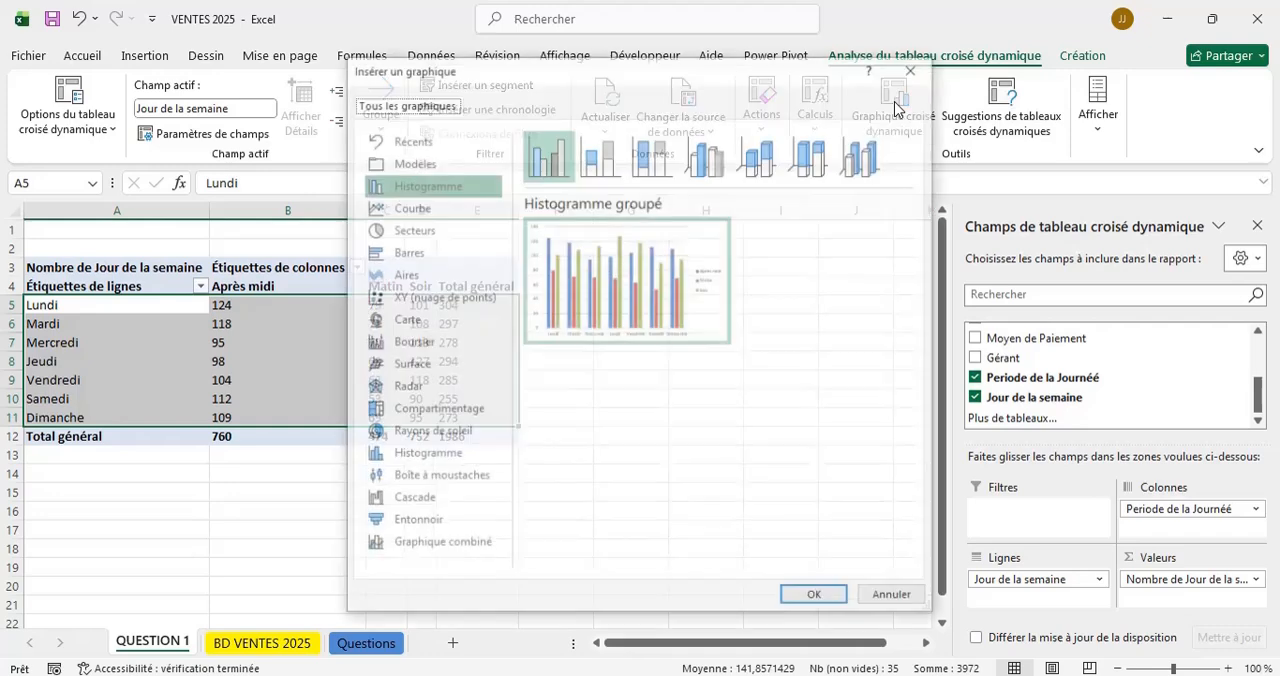
{"action": "mouse_move", "coordinate": [637, 291]}
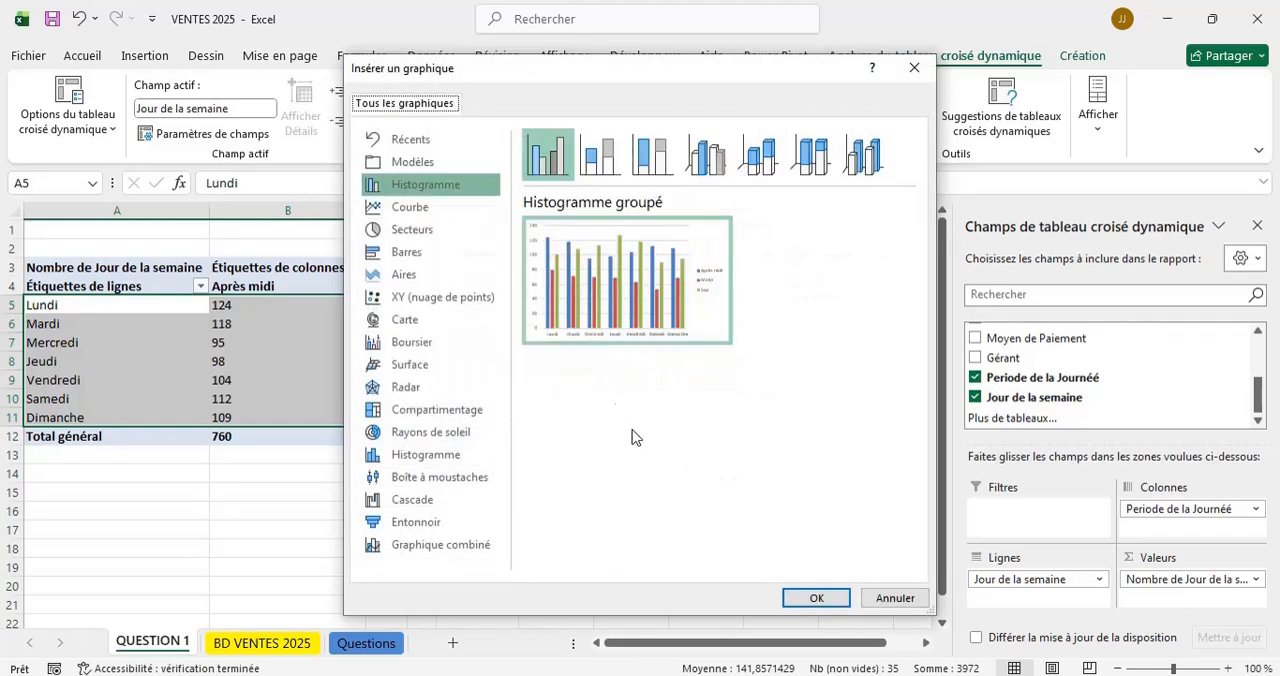
{"action": "left_click", "coordinate": [434, 214]}
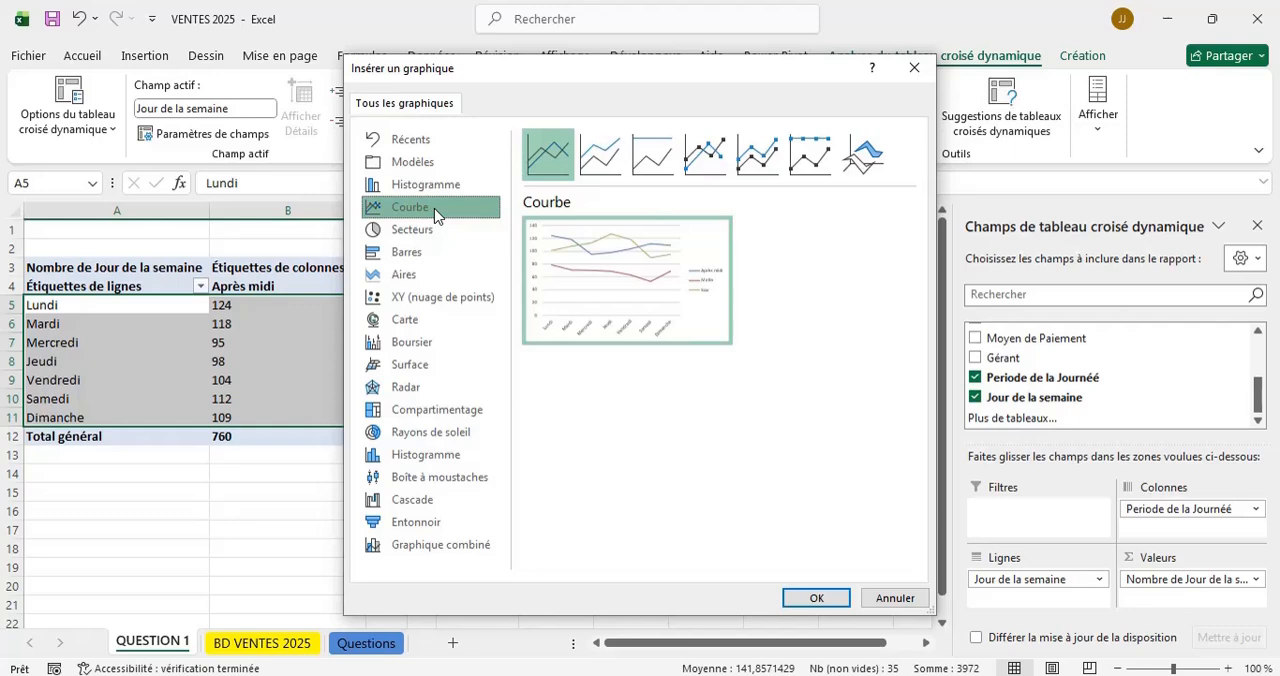
{"action": "mouse_move", "coordinate": [586, 262]}
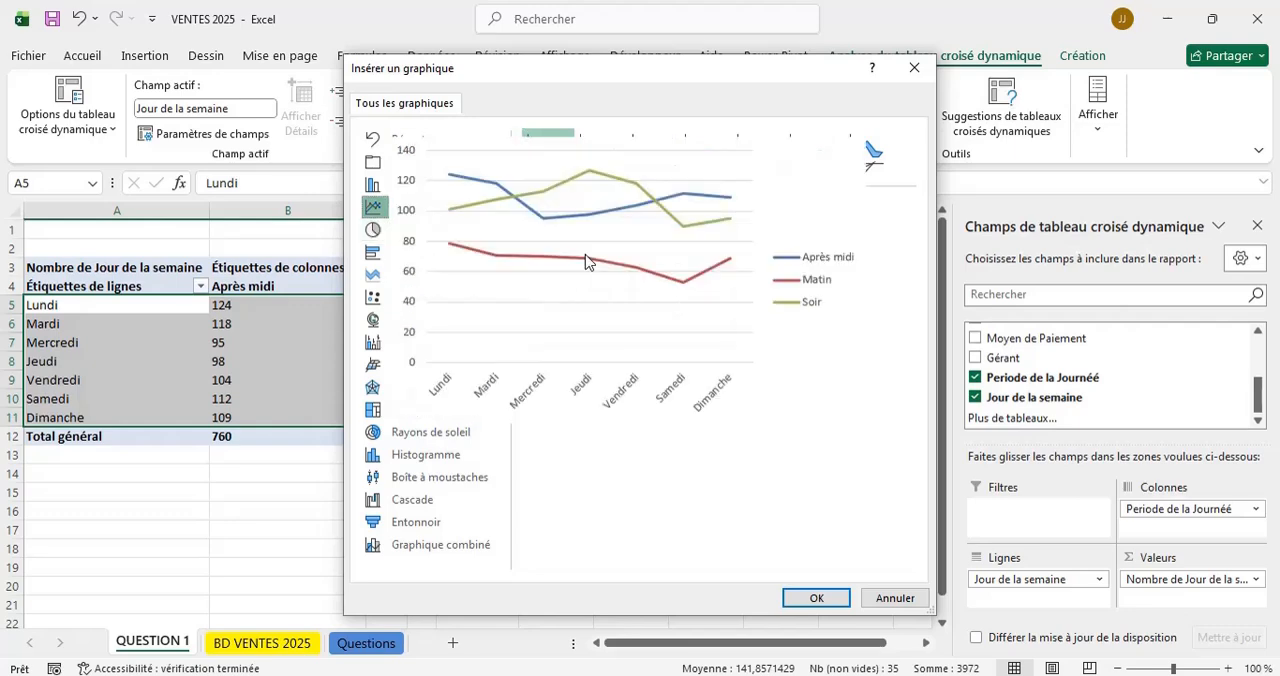
{"action": "left_click", "coordinate": [815, 598]}
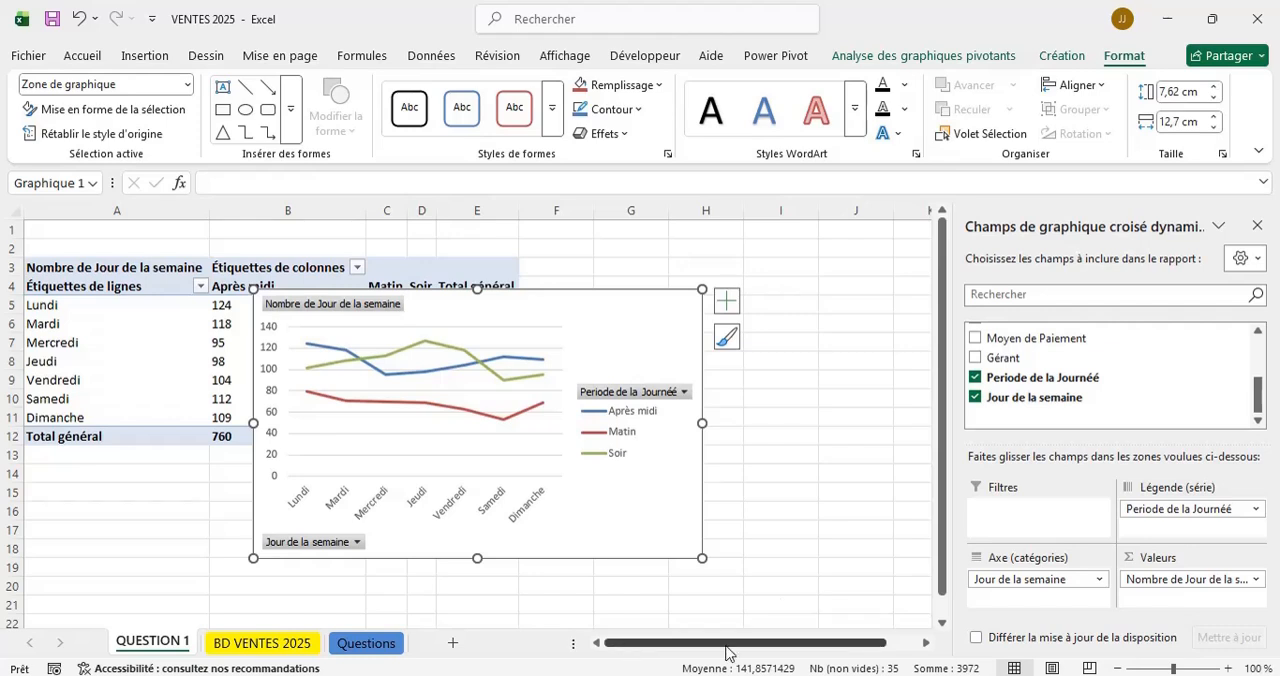
Move the line chart clear of the pivot table, beside its total column, and add titles to both axes.
{"action": "left_click_drag", "start_coordinate": [703, 650], "coordinate": [731, 653]}
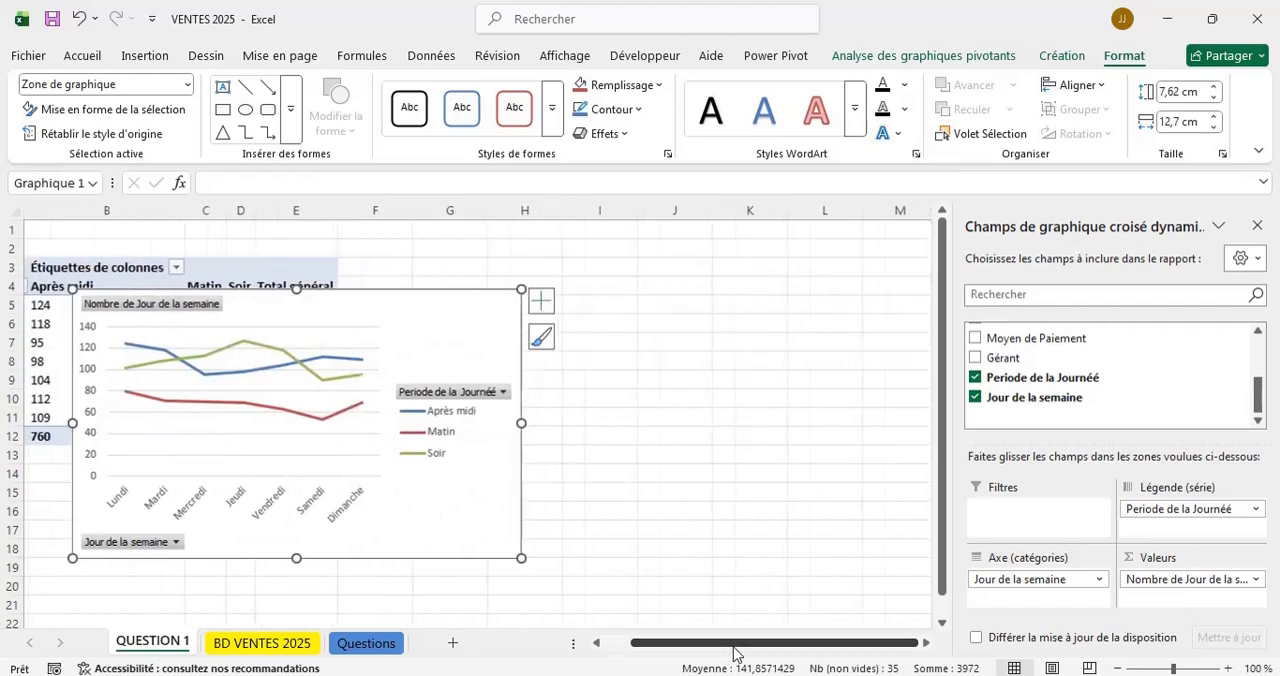
{"action": "left_click_drag", "start_coordinate": [481, 318], "coordinate": [773, 286]}
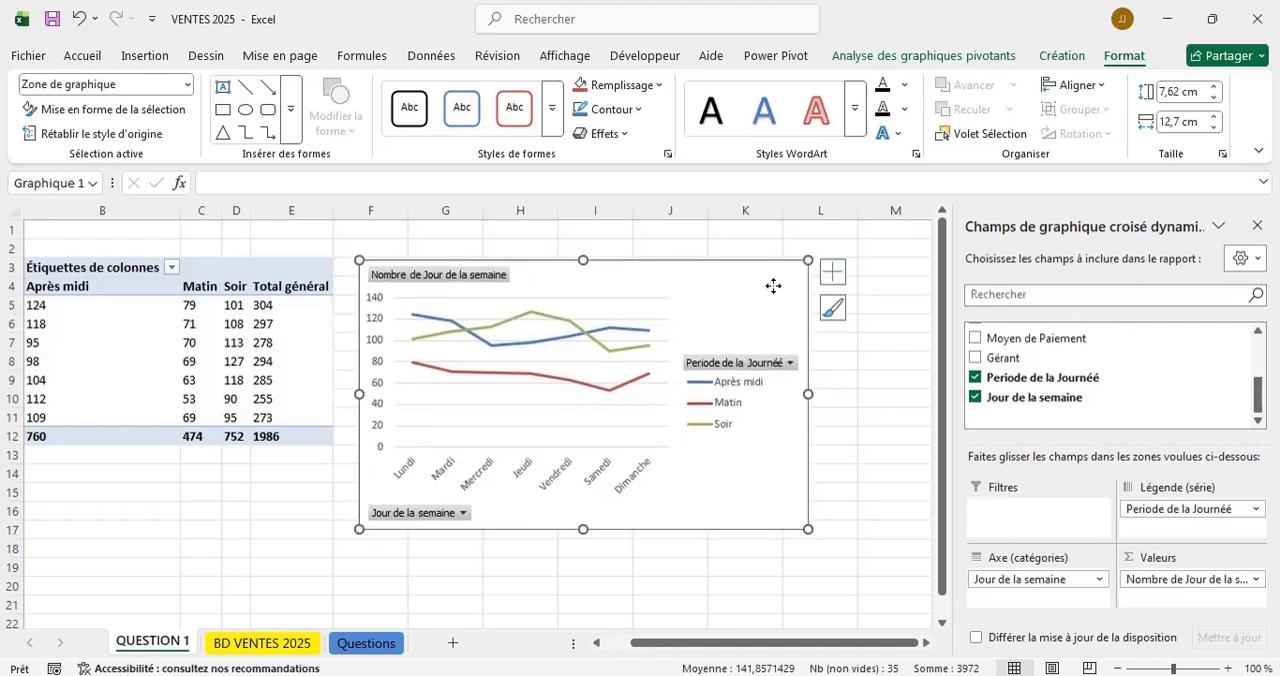
{"action": "left_click", "coordinate": [830, 280]}
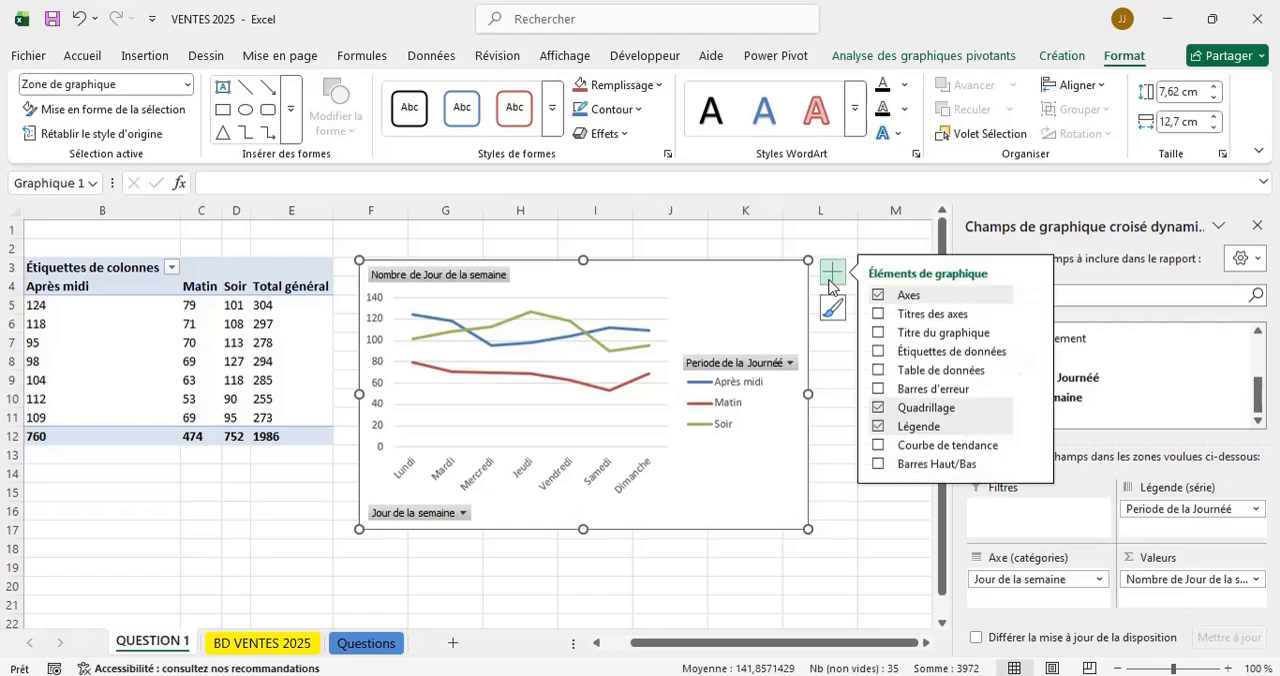
{"action": "left_click", "coordinate": [876, 316]}
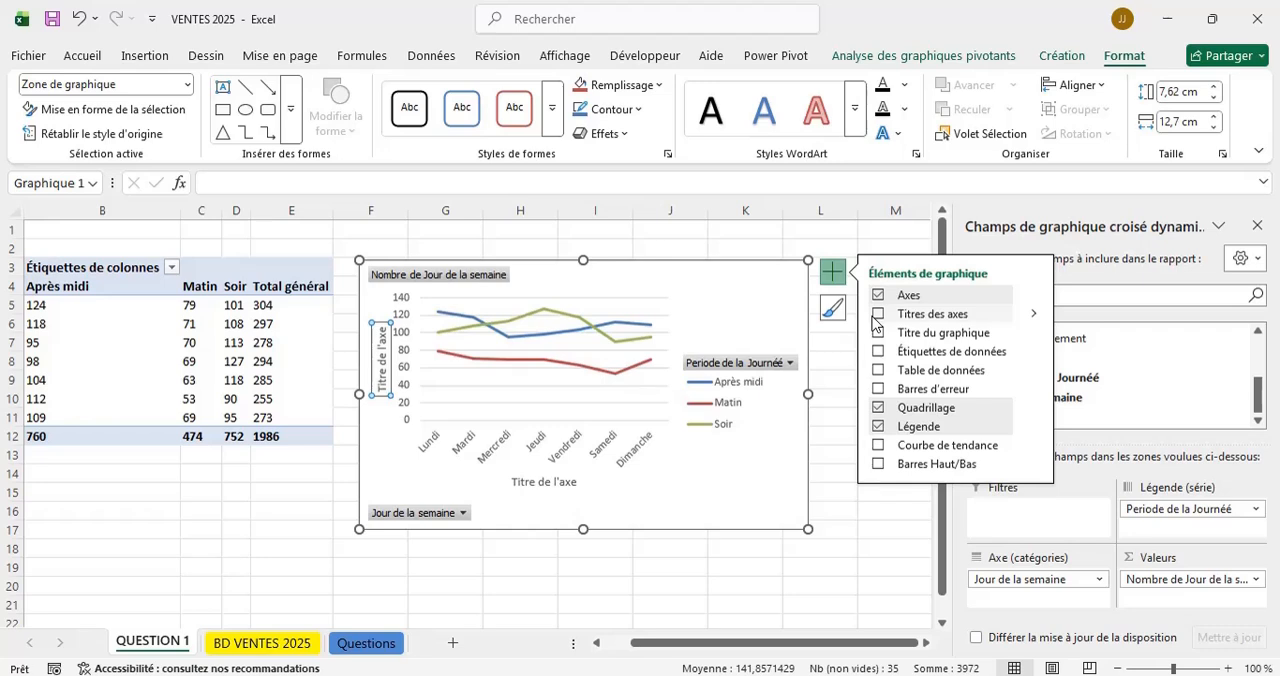
Replace the chart's horizontal axis title text with "Jour de la semaine".
{"action": "left_click", "coordinate": [540, 483]}
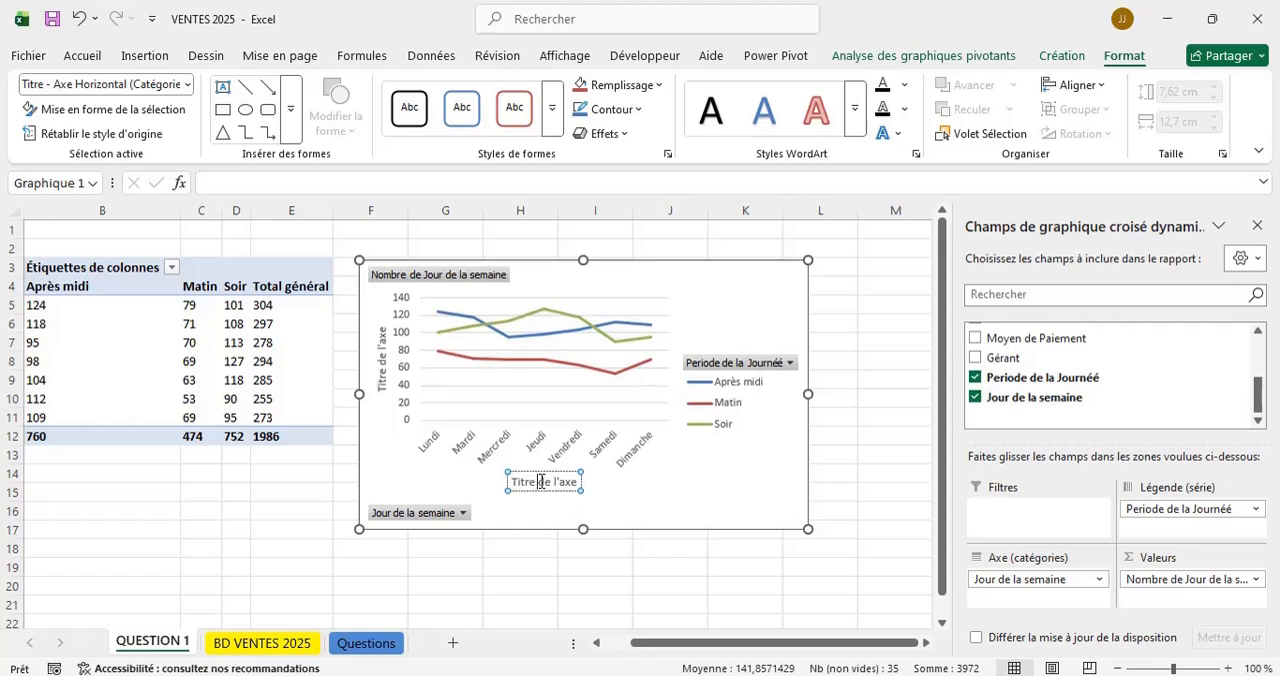
{"action": "key", "text": "BackSpace"}
{"action": "key", "text": "BackSpace"}
{"action": "key", "text": "BackSpace"}
{"action": "key", "text": "BackSpace"}
{"action": "key", "text": "BackSpace"}
{"action": "key", "text": "BackSpace"}
{"action": "key", "text": "Delete"}
{"action": "key", "text": "Delete"}
{"action": "key", "text": "Delete"}
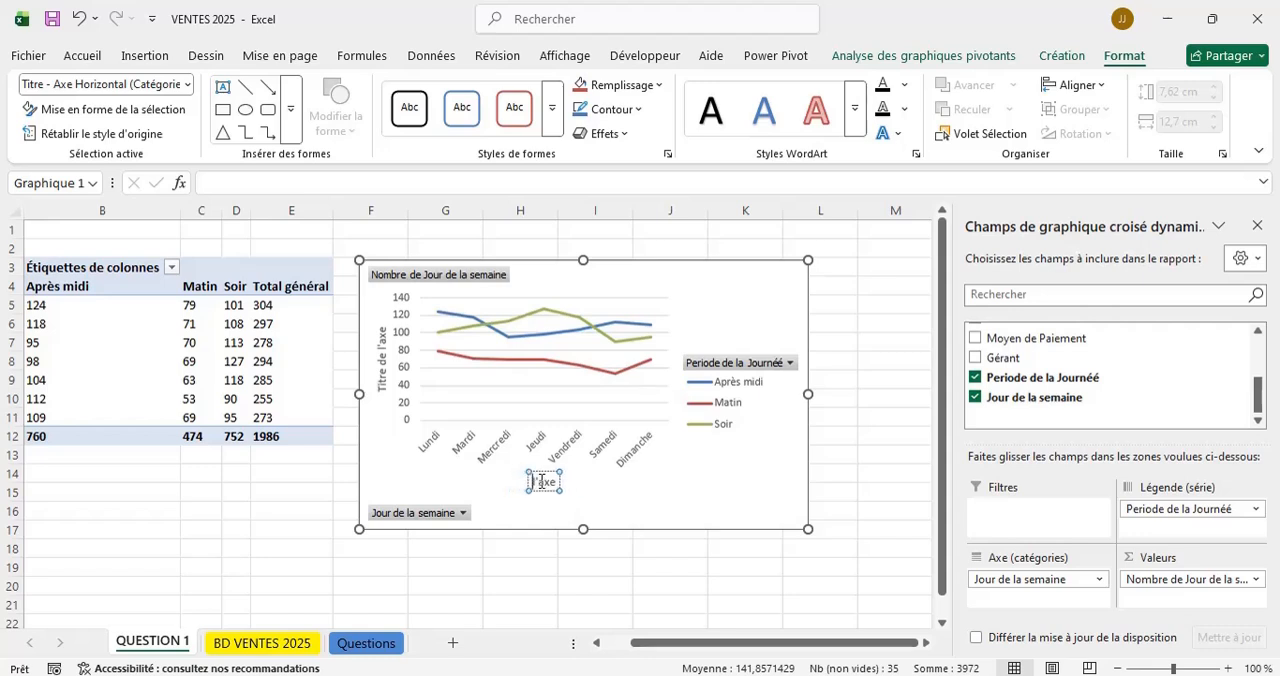
{"action": "key", "text": "Delete"}
{"action": "key", "text": "Delete"}
{"action": "key", "text": "Delete"}
{"action": "key", "text": "Delete"}
{"action": "key", "text": "Delete"}
{"action": "type", "text": "Jour"}
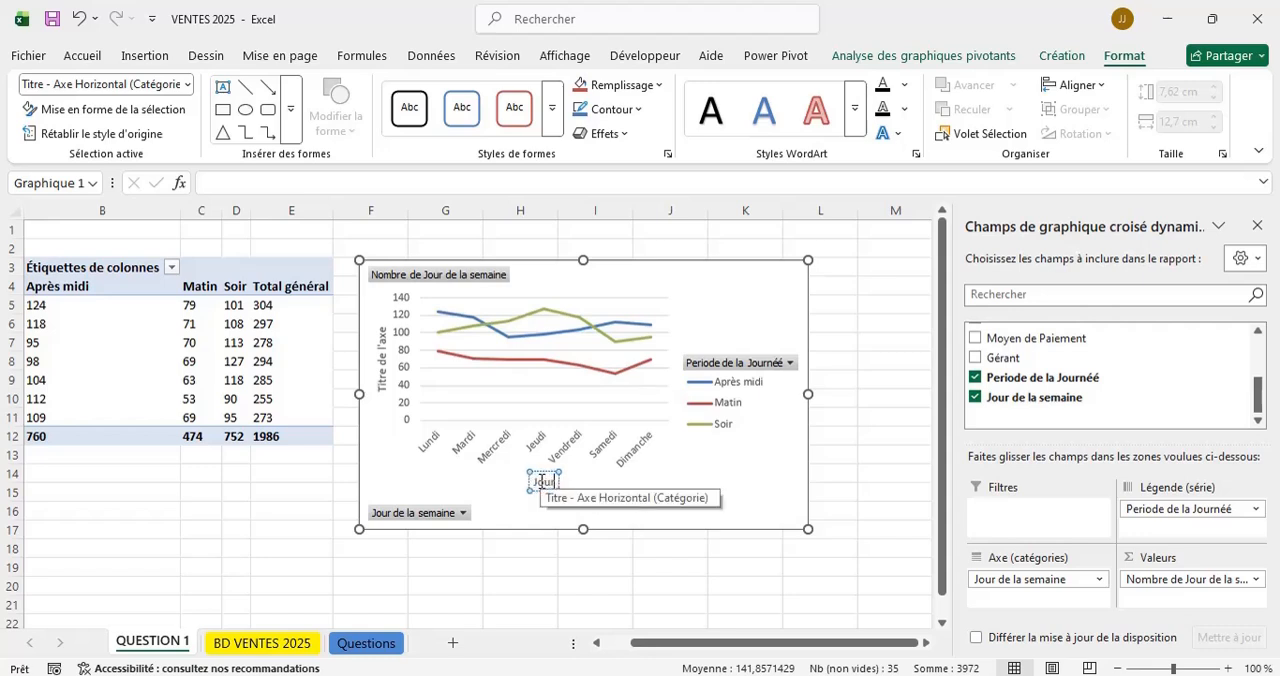
{"action": "type", "text": " de la se"}
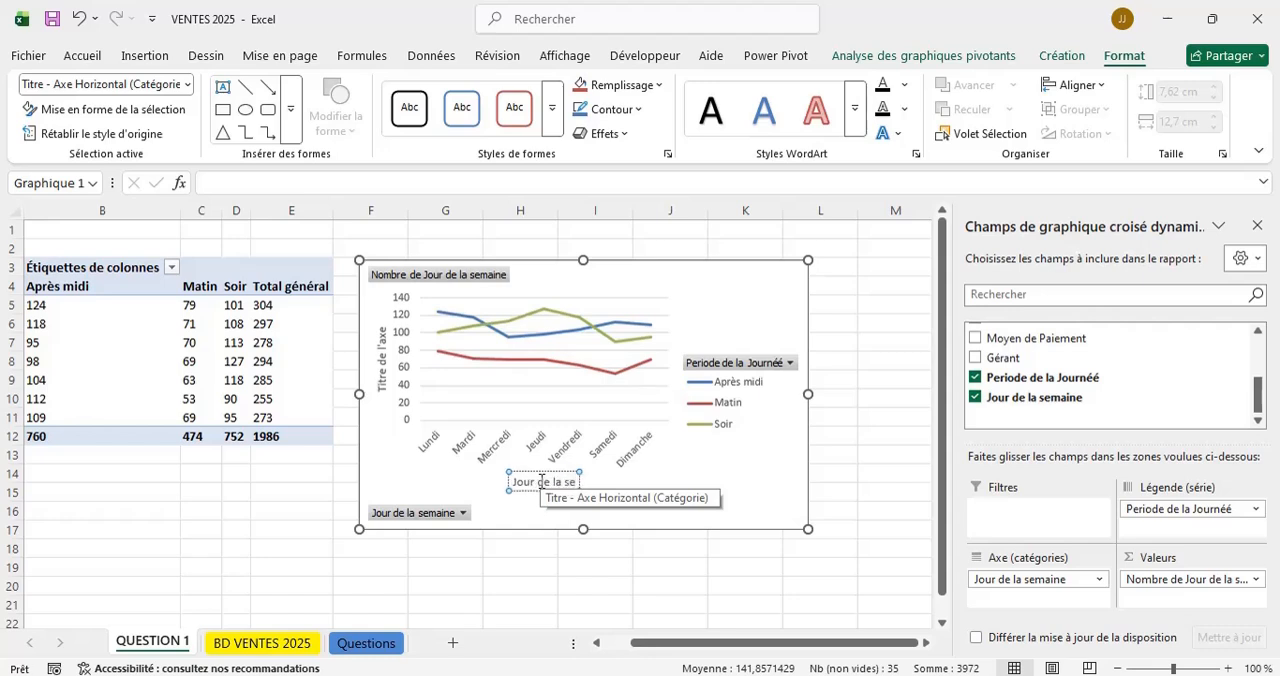
{"action": "type", "text": "maine"}
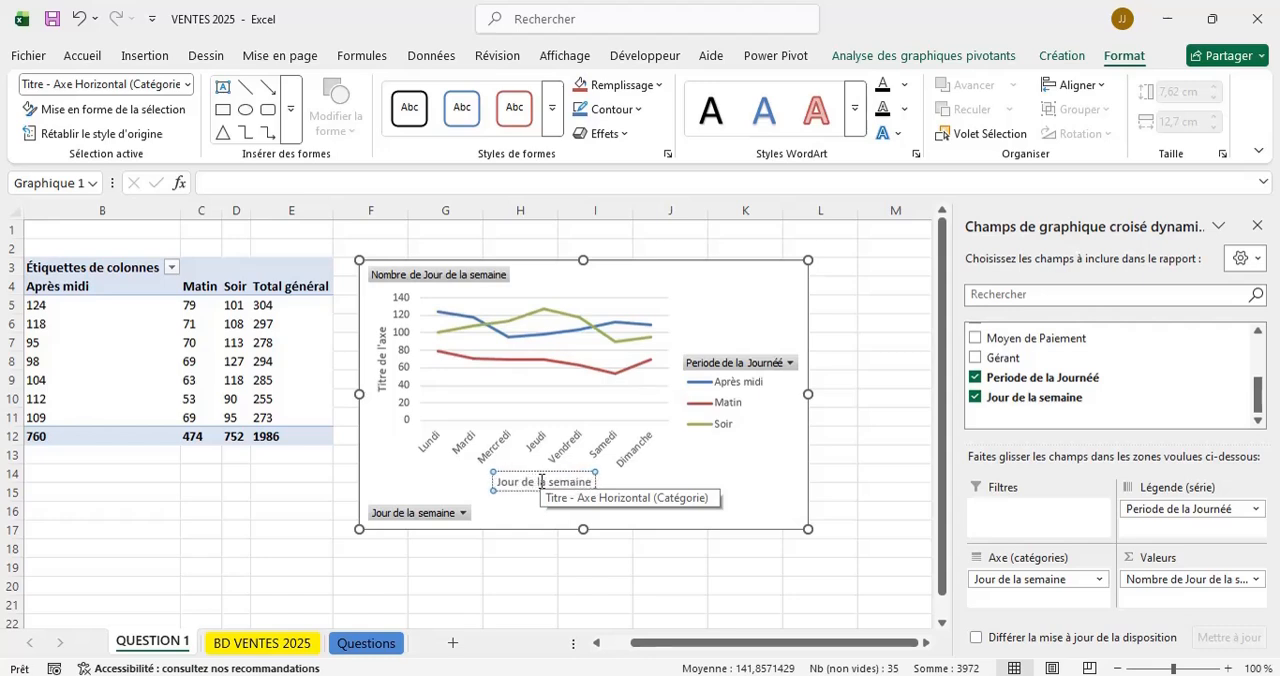
Replace the chart's vertical axis title text with "Vente par jour".
{"action": "left_click", "coordinate": [381, 363]}
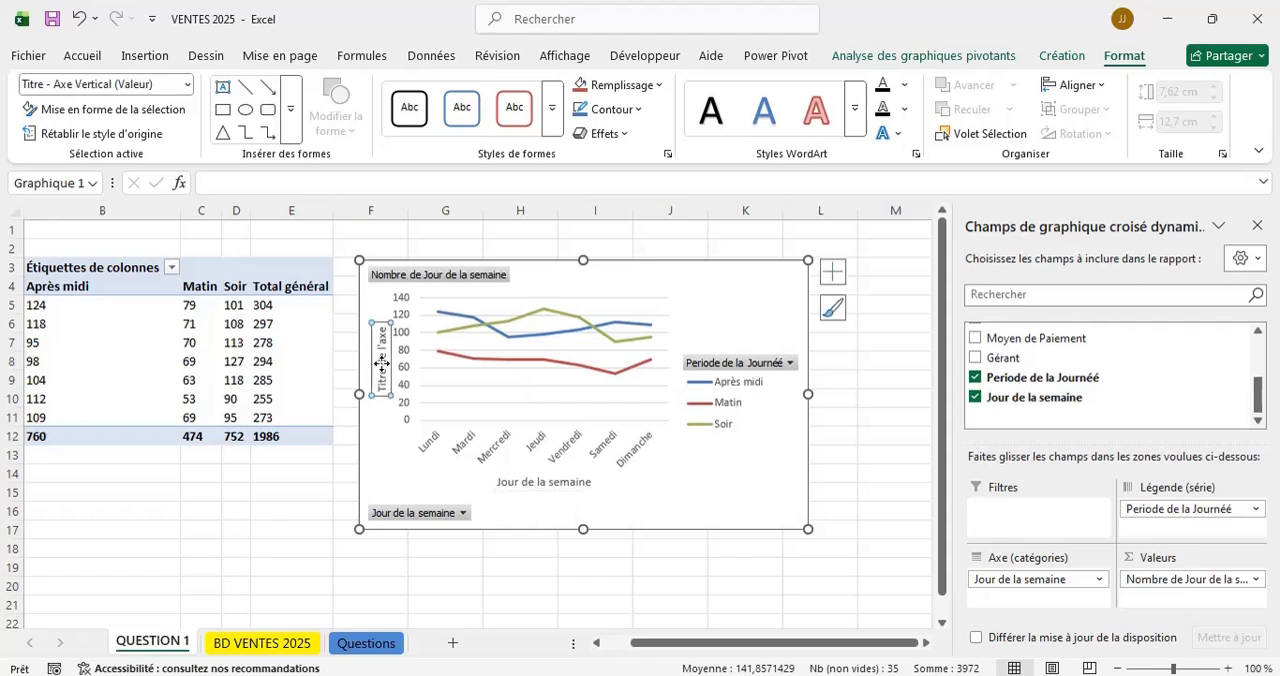
{"action": "left_click", "coordinate": [382, 365]}
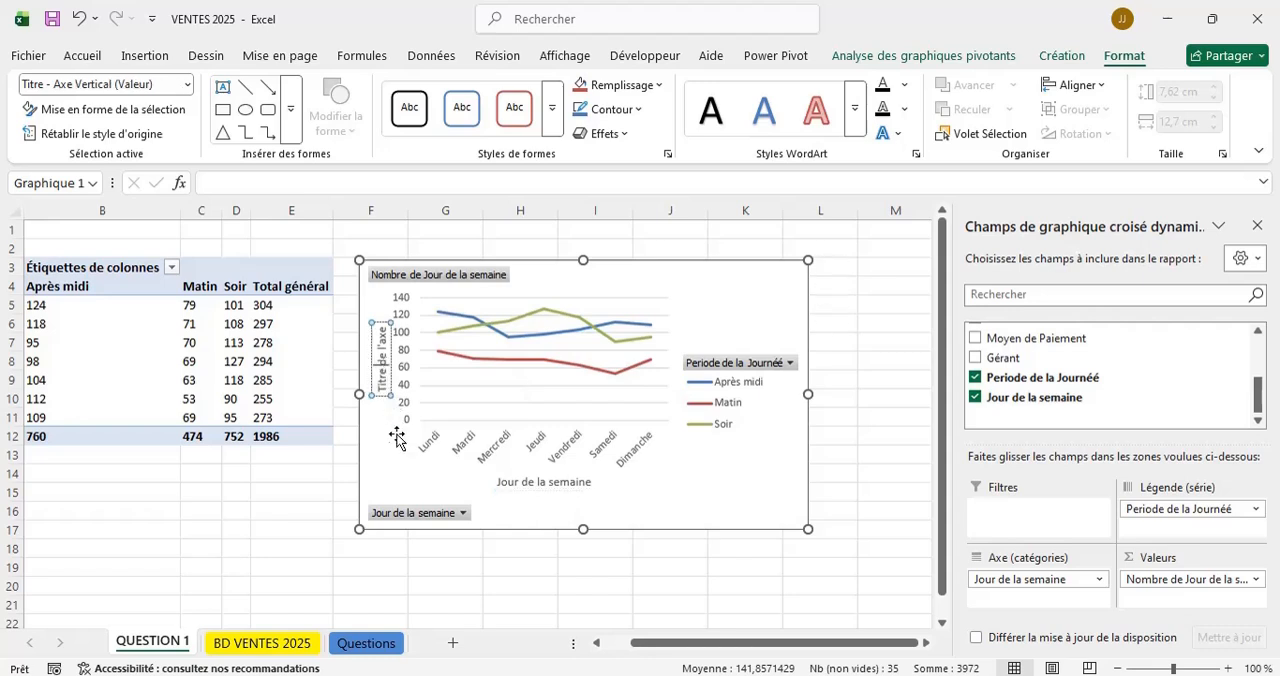
{"action": "key", "text": "BackSpace"}
{"action": "key", "text": "BackSpace"}
{"action": "key", "text": "BackSpace"}
{"action": "key", "text": "BackSpace"}
{"action": "key", "text": "BackSpace"}
{"action": "key", "text": "BackSpace"}
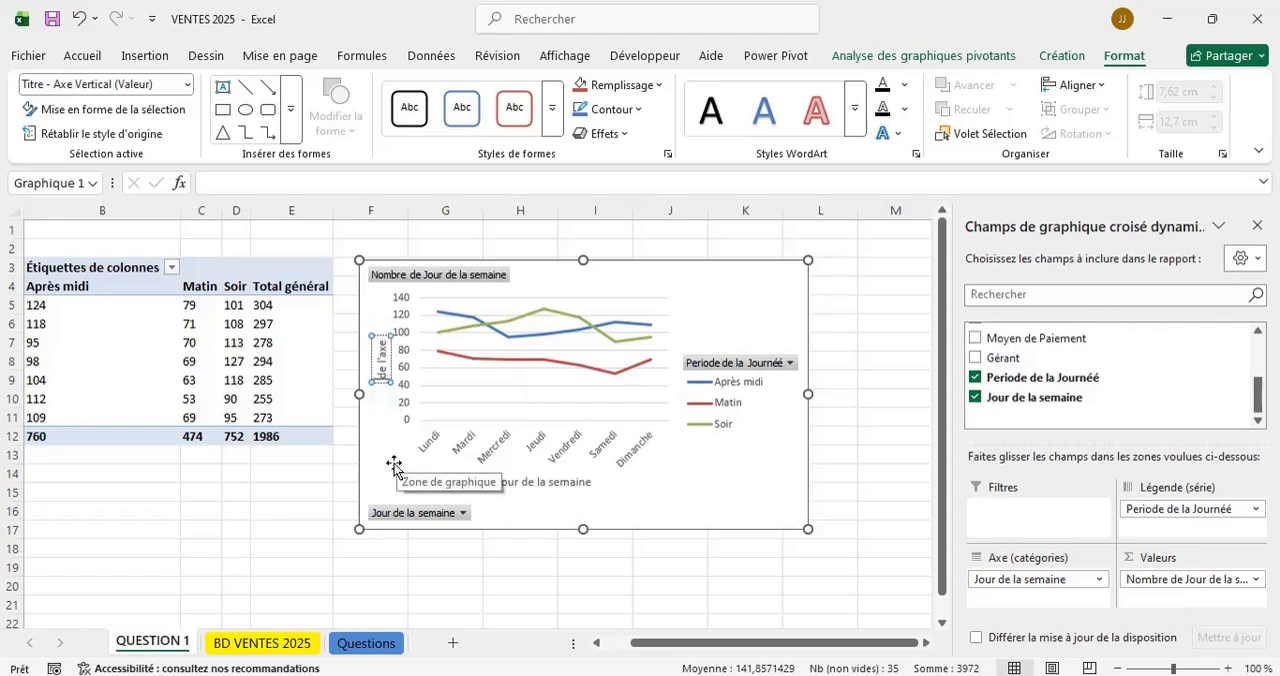
{"action": "key", "text": "Delete"}
{"action": "key", "text": "Delete"}
{"action": "key", "text": "Delete"}
{"action": "key", "text": "Delete"}
{"action": "key", "text": "Delete"}
{"action": "key", "text": "Delete"}
{"action": "key", "text": "Delete"}
{"action": "key", "text": "Delete"}
{"action": "type", "text": "v"}
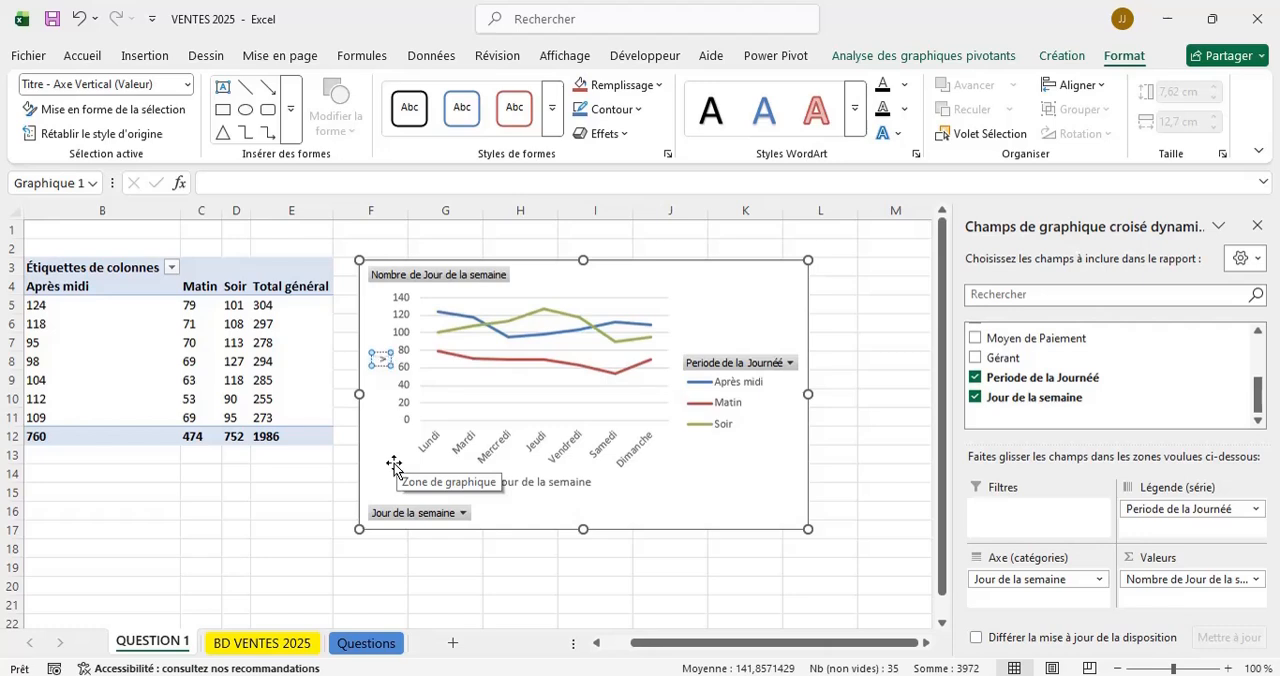
{"action": "key", "text": "BackSpace"}
{"action": "type", "text": "Vente par"}
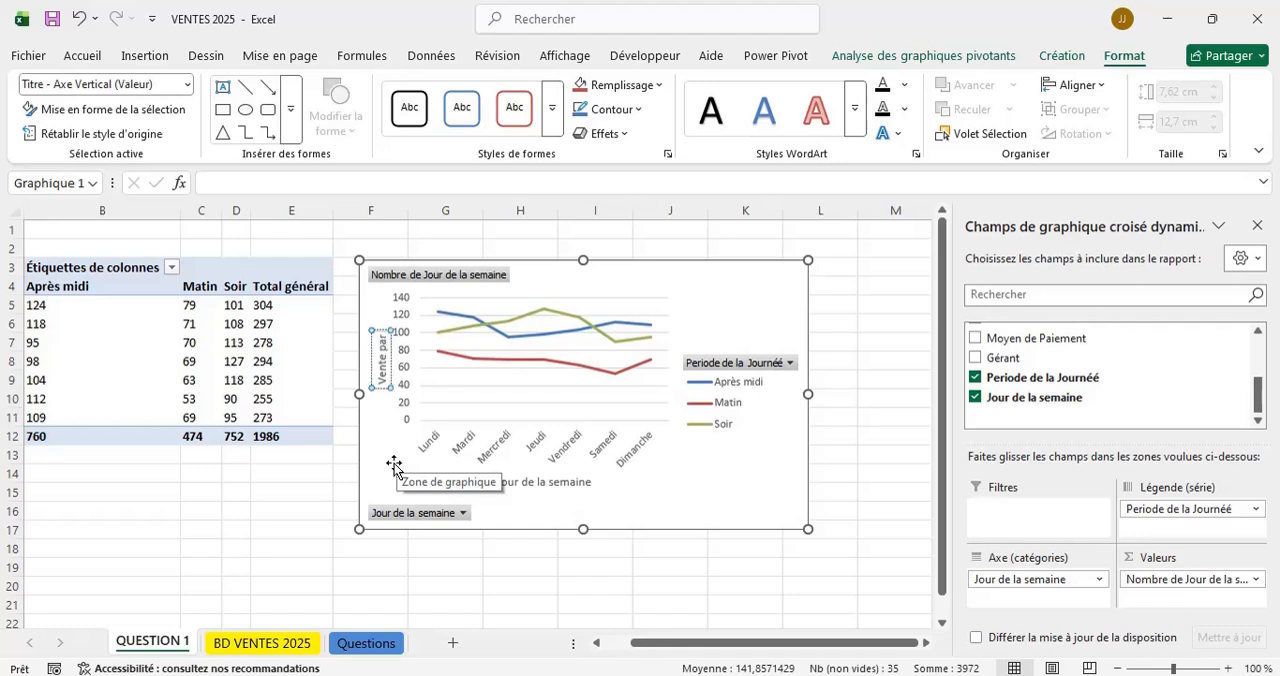
{"action": "type", "text": " jour"}
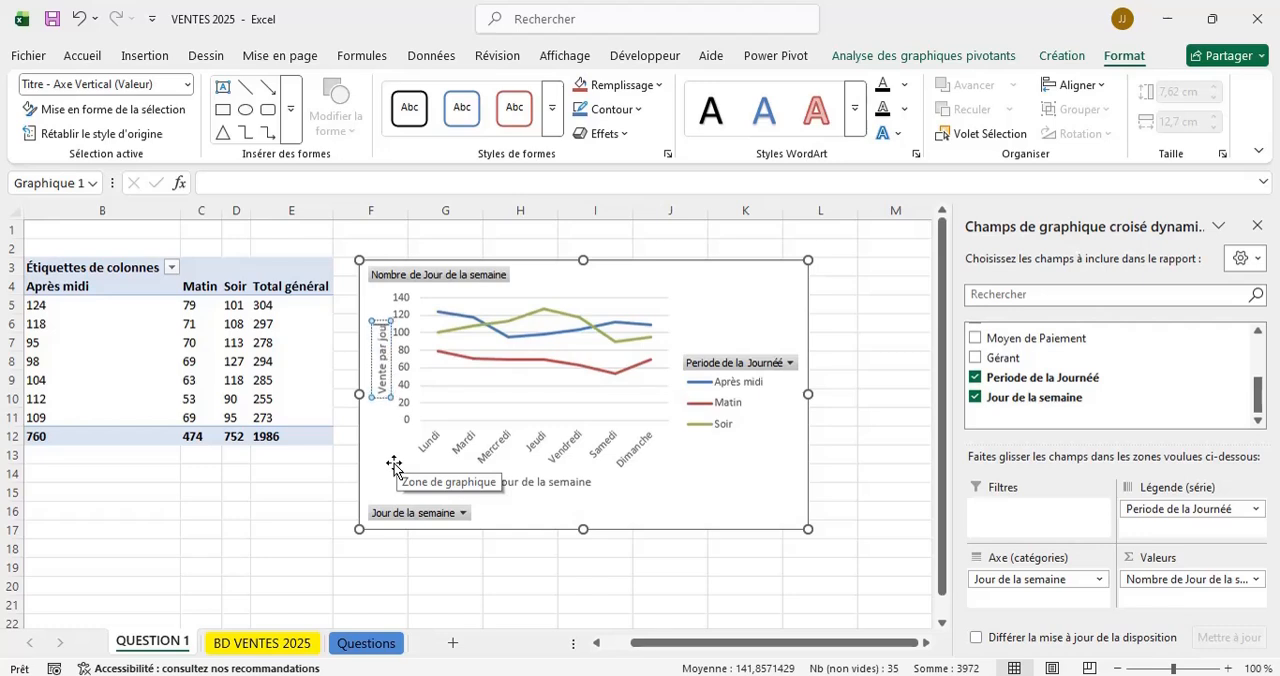
{"action": "left_click", "coordinate": [850, 302]}
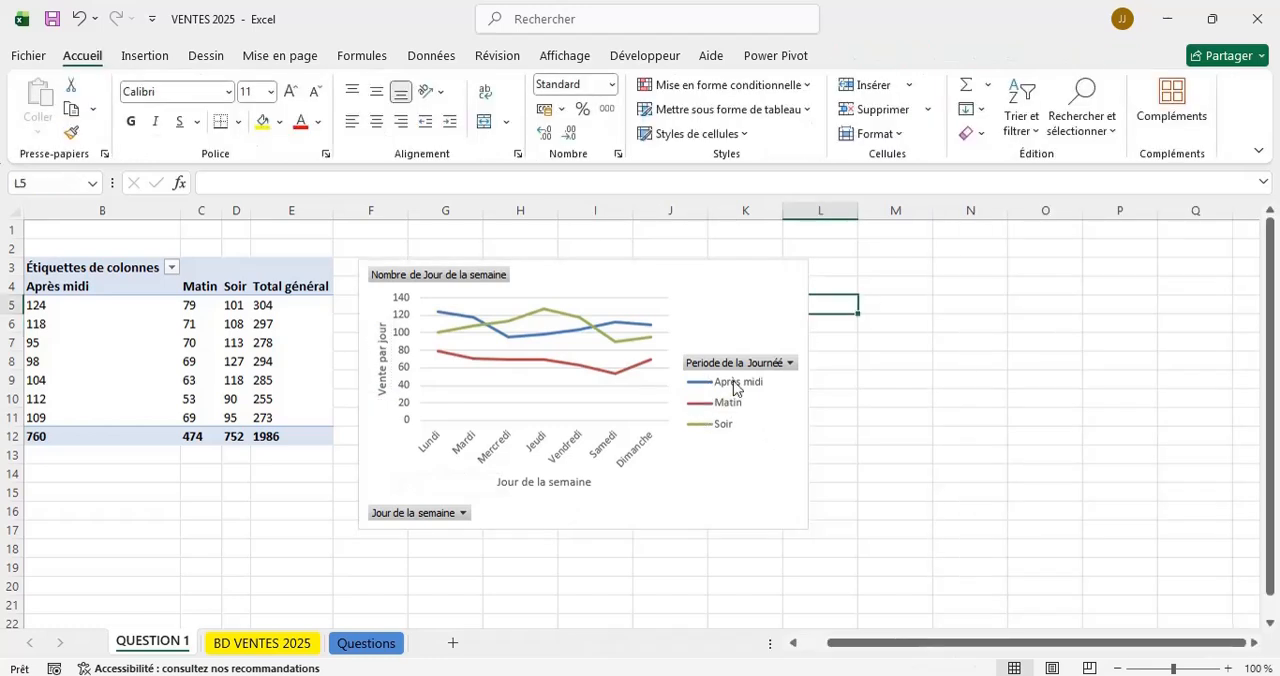
Add a chart title to the line chart.
{"action": "left_click", "coordinate": [805, 294]}
{"action": "left_click", "coordinate": [834, 276]}
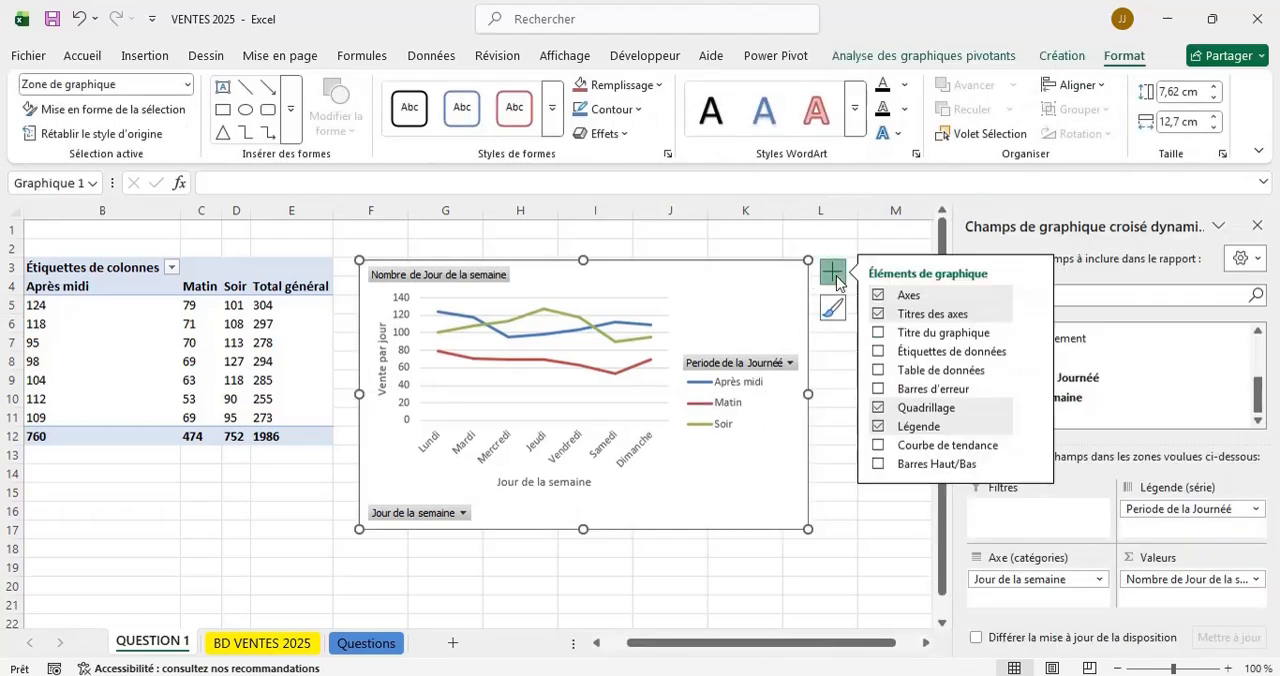
{"action": "left_click", "coordinate": [879, 333]}
Replace the chart title's placeholder text with "TENDANCE DE VENTE JOURNALIERE".
{"action": "left_click", "coordinate": [594, 298]}
{"action": "left_click", "coordinate": [594, 299]}
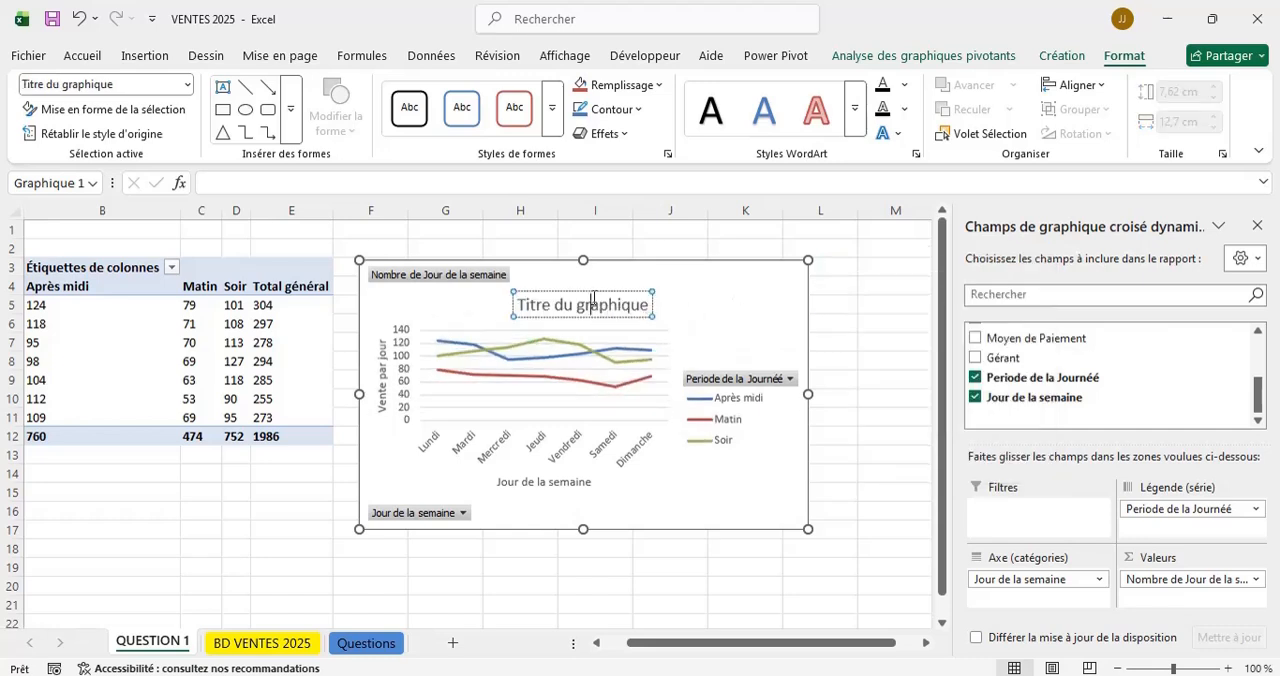
{"action": "key", "text": "ctrl+a"}
{"action": "key", "text": "BackSpace"}
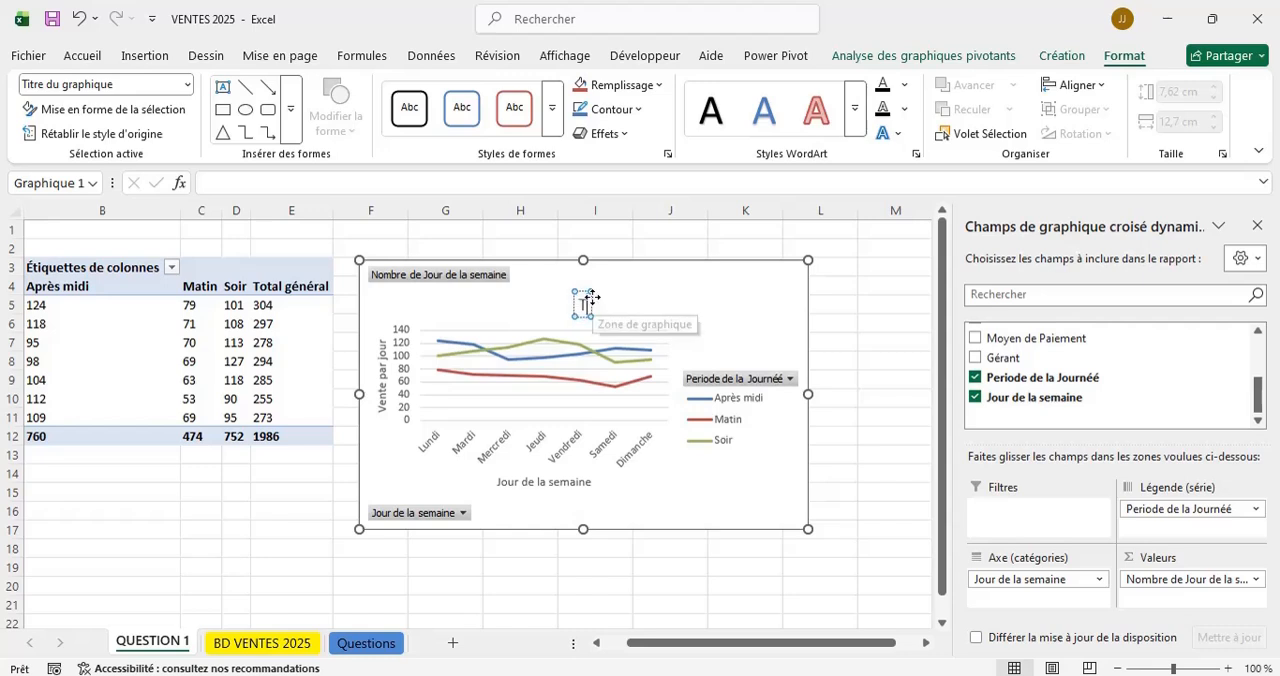
{"action": "type", "text": "Ten"}
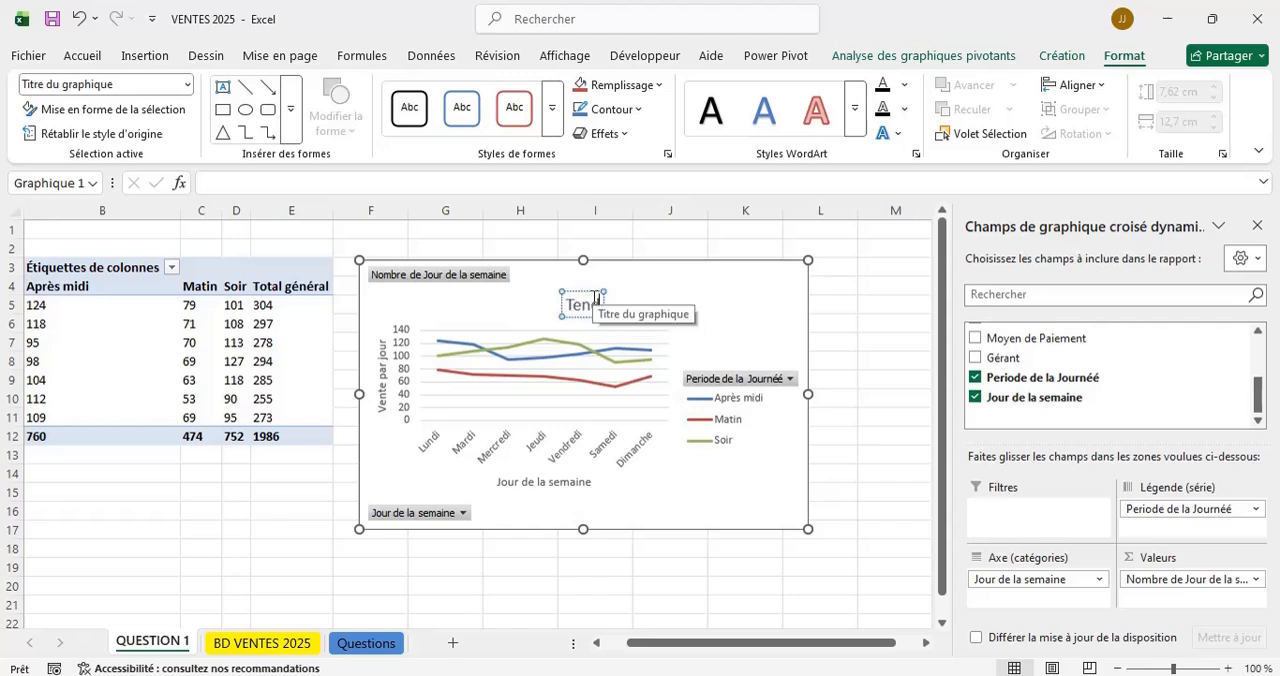
{"action": "key", "text": "BackSpace"}
{"action": "key", "text": "BackSpace"}
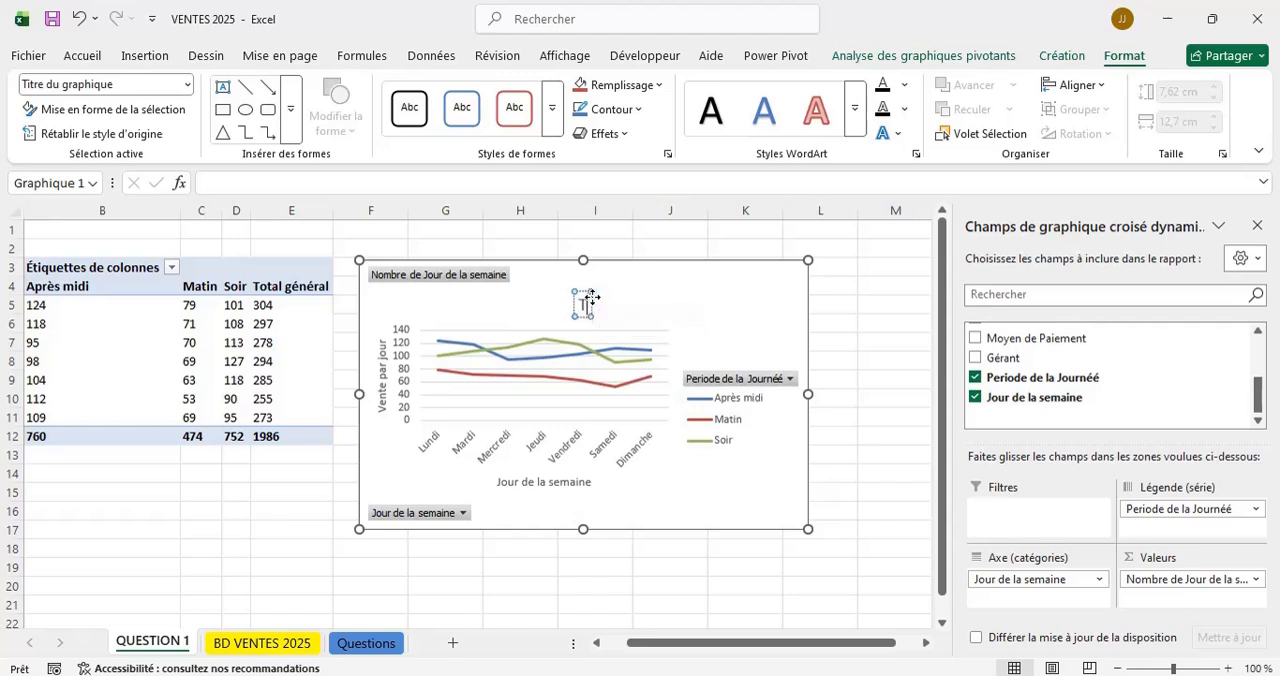
{"action": "type", "text": "ENDEN"}
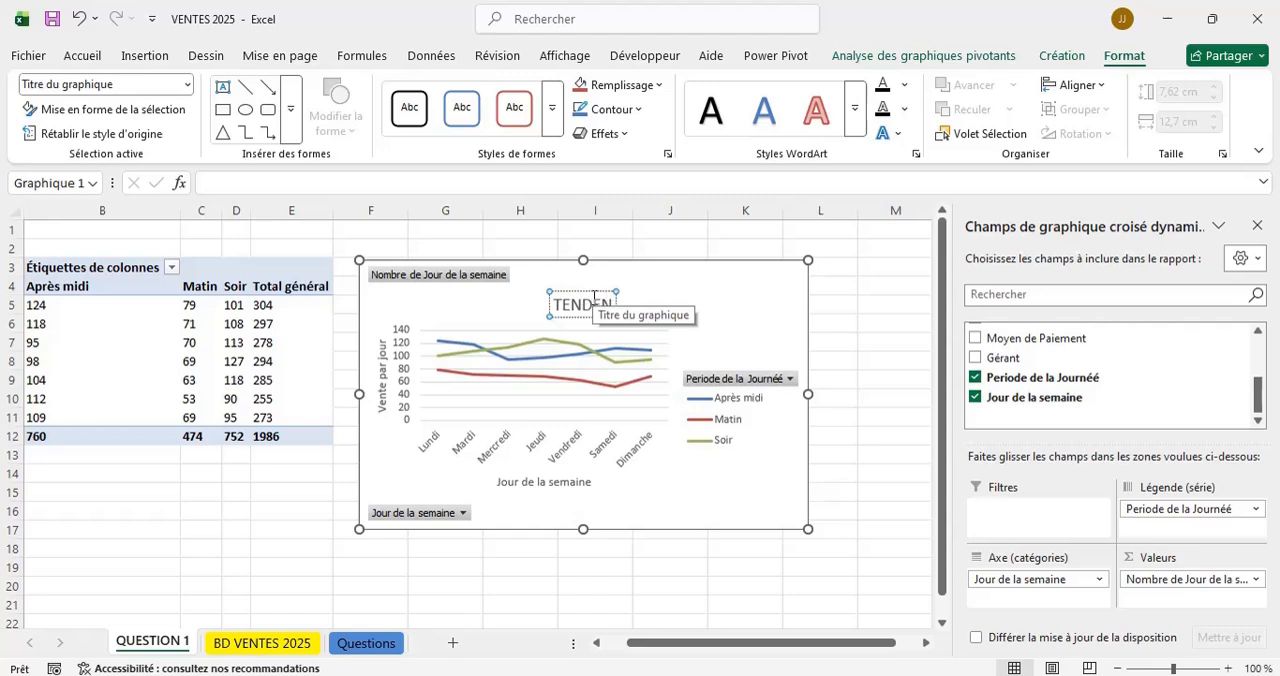
{"action": "key", "text": "BackSpace"}
{"action": "key", "text": "BackSpace"}
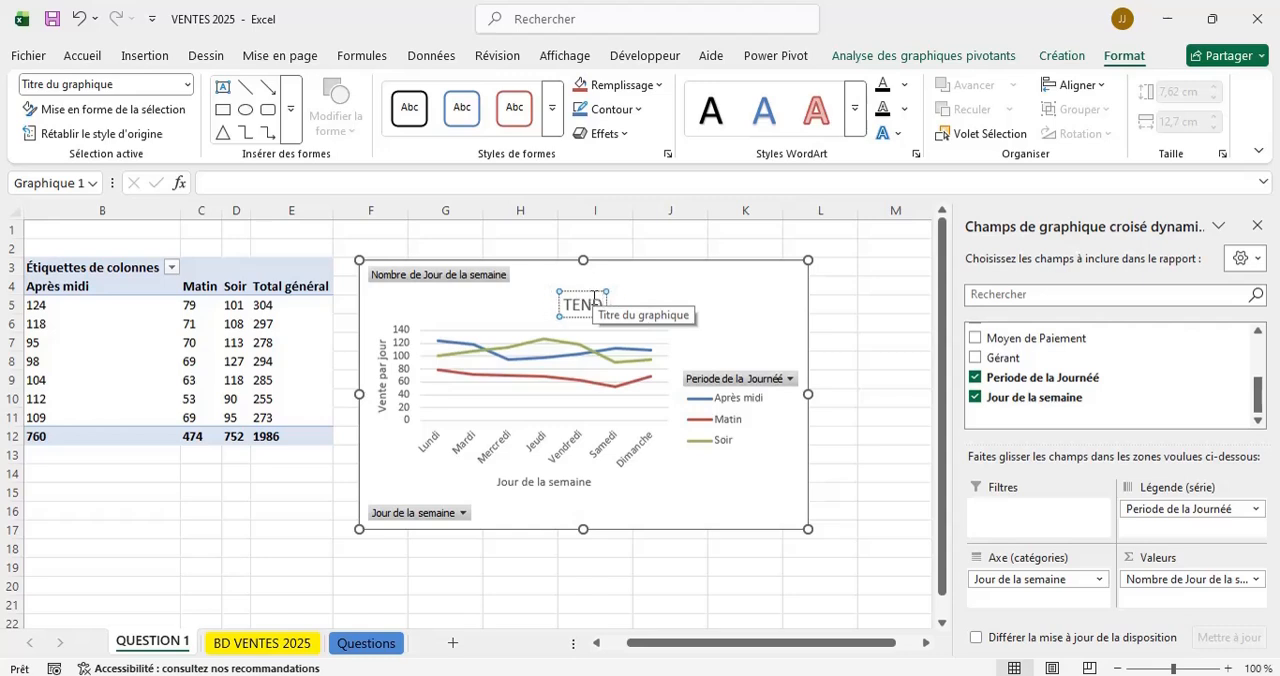
{"action": "type", "text": "AN"}
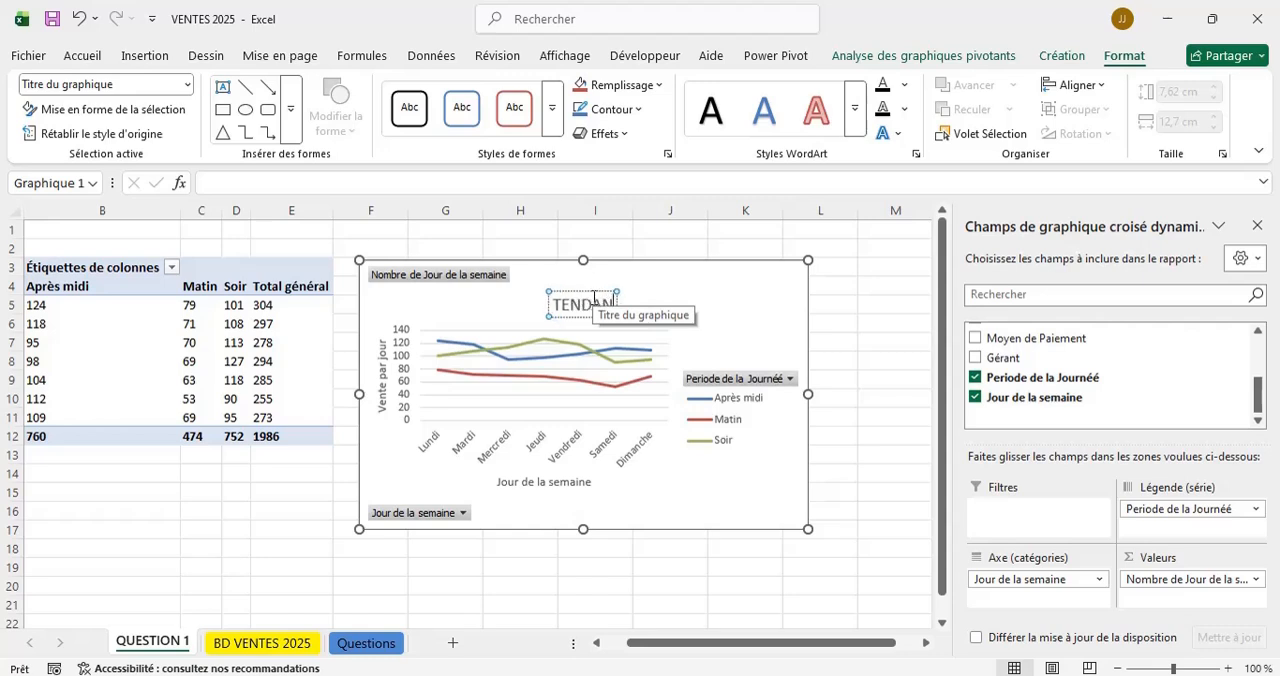
{"action": "type", "text": "CES DE VENTE"}
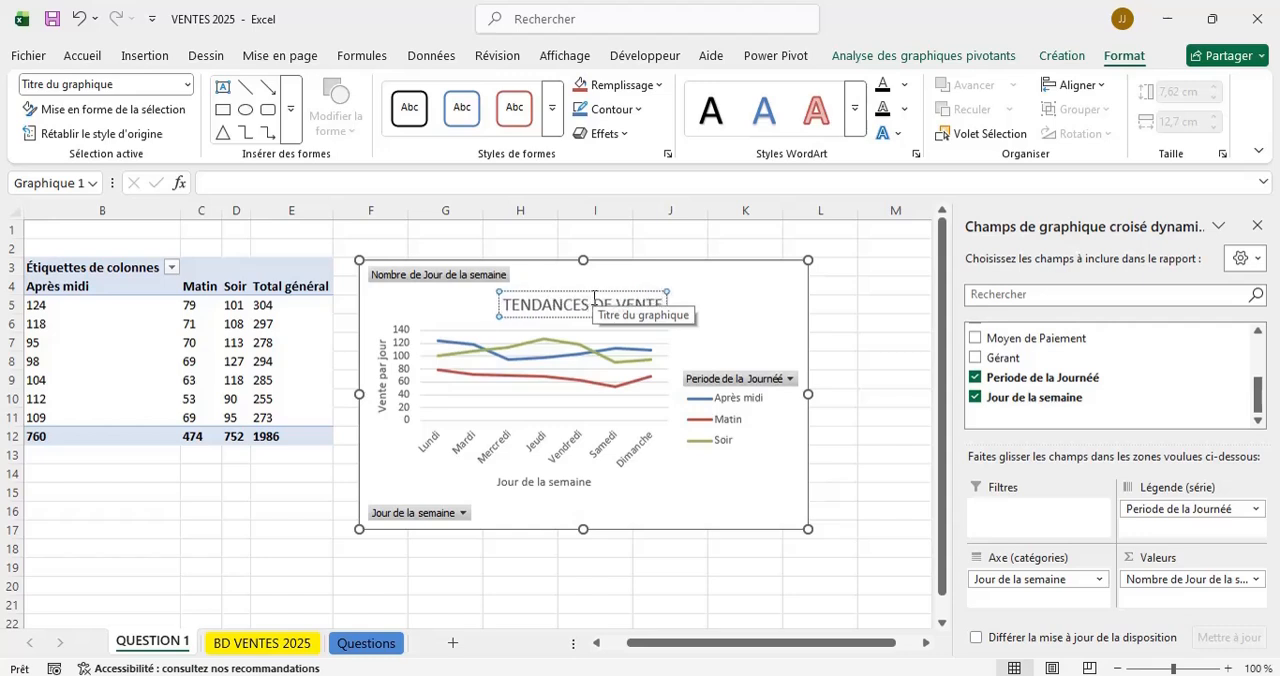
{"action": "type", "text": " PAR"}
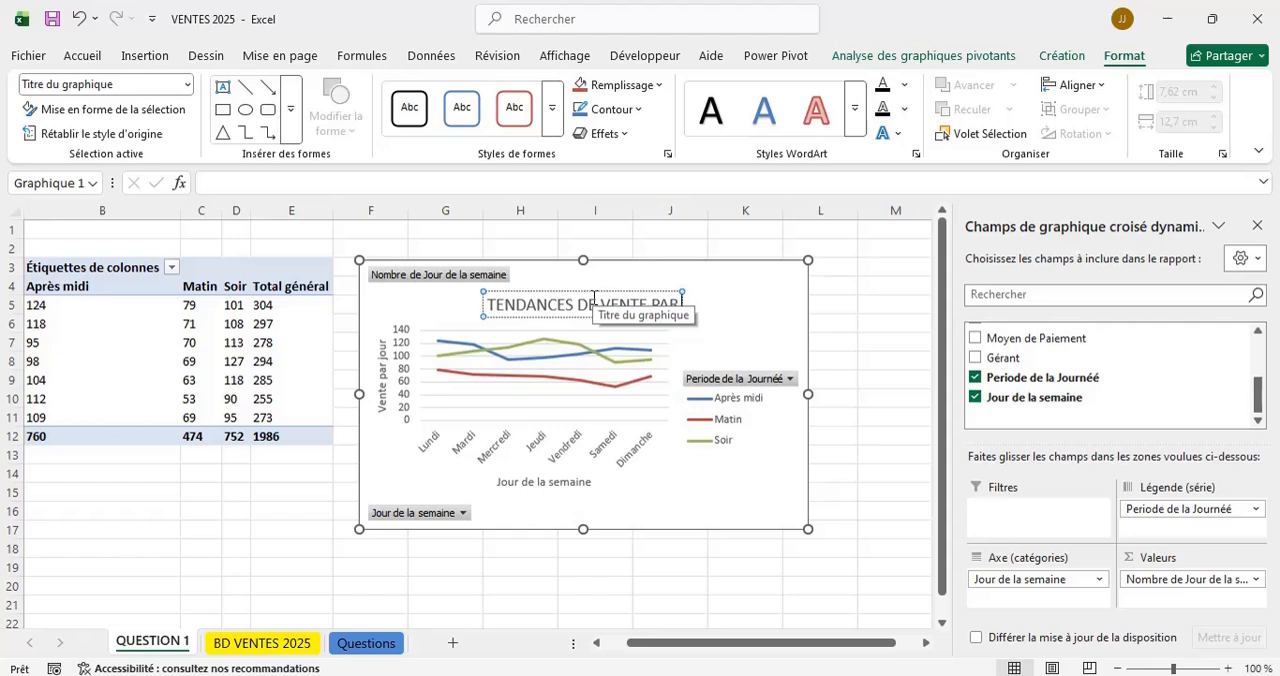
{"action": "key", "text": "BackSpace"}
{"action": "key", "text": "BackSpace"}
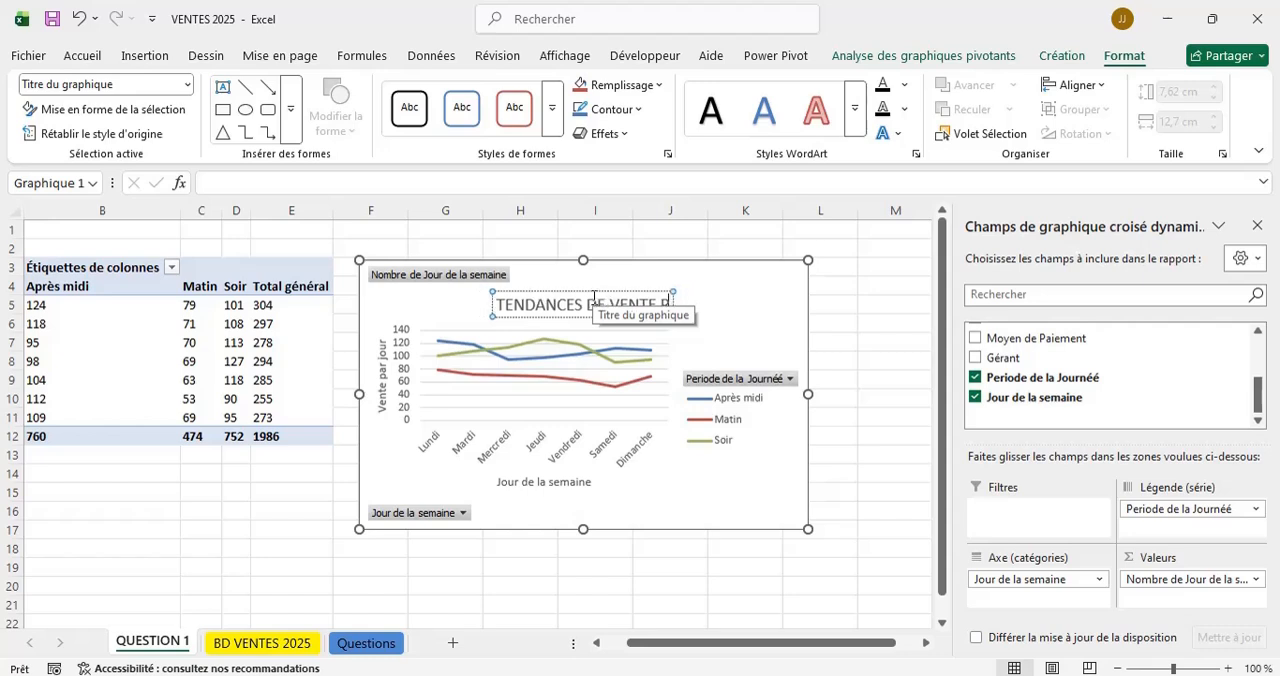
{"action": "key", "text": "BackSpace"}
{"action": "key", "text": "BackSpace"}
{"action": "type", "text": "JOURNALI"}
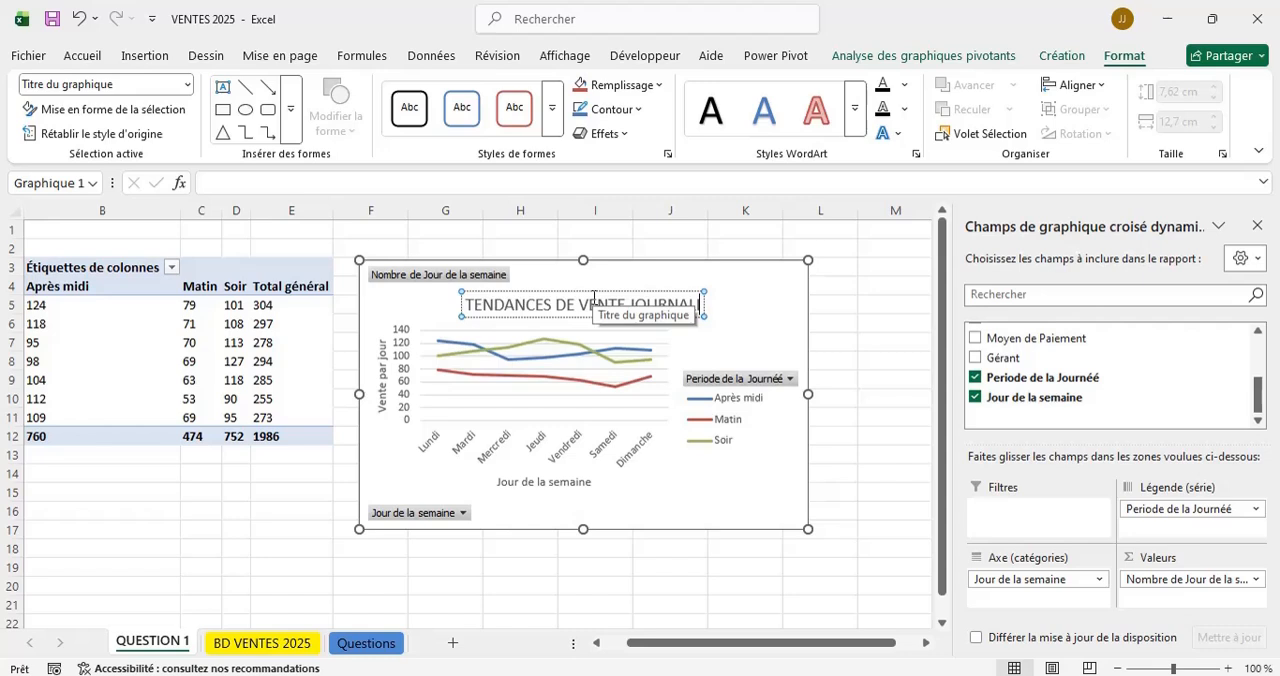
{"action": "key", "text": "BackSpace"}
{"action": "key", "text": "BackSpace"}
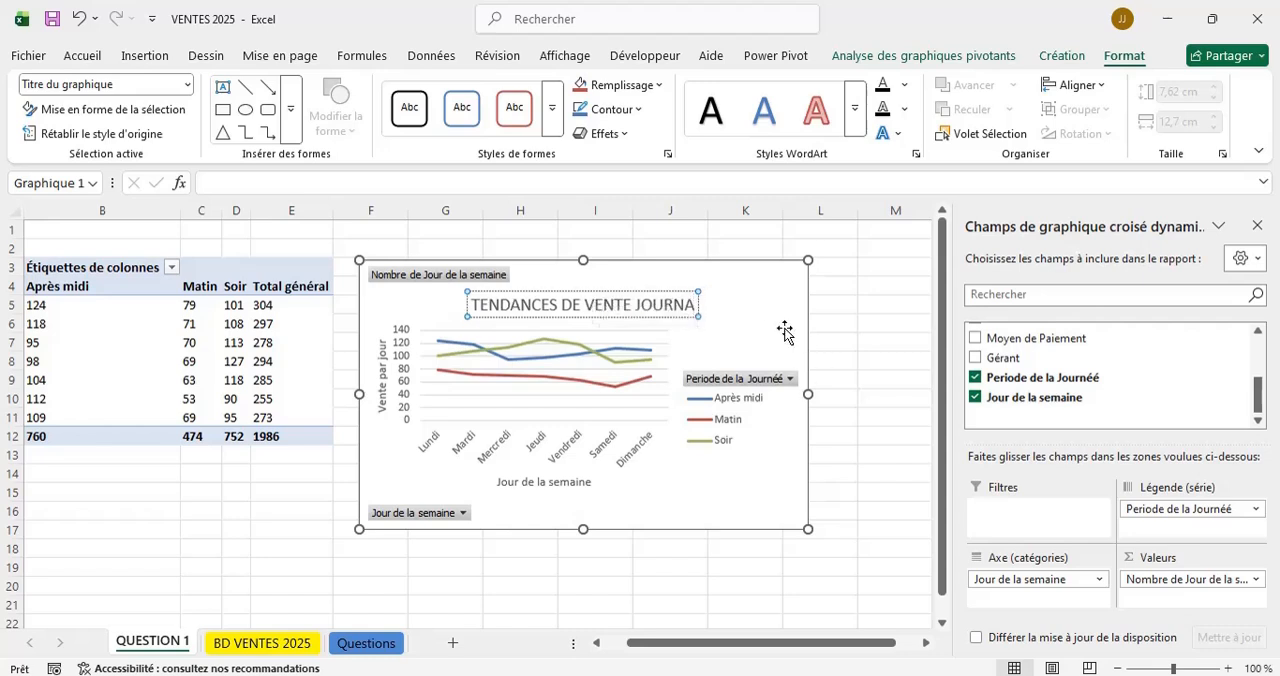
{"action": "type", "text": "LIERE"}
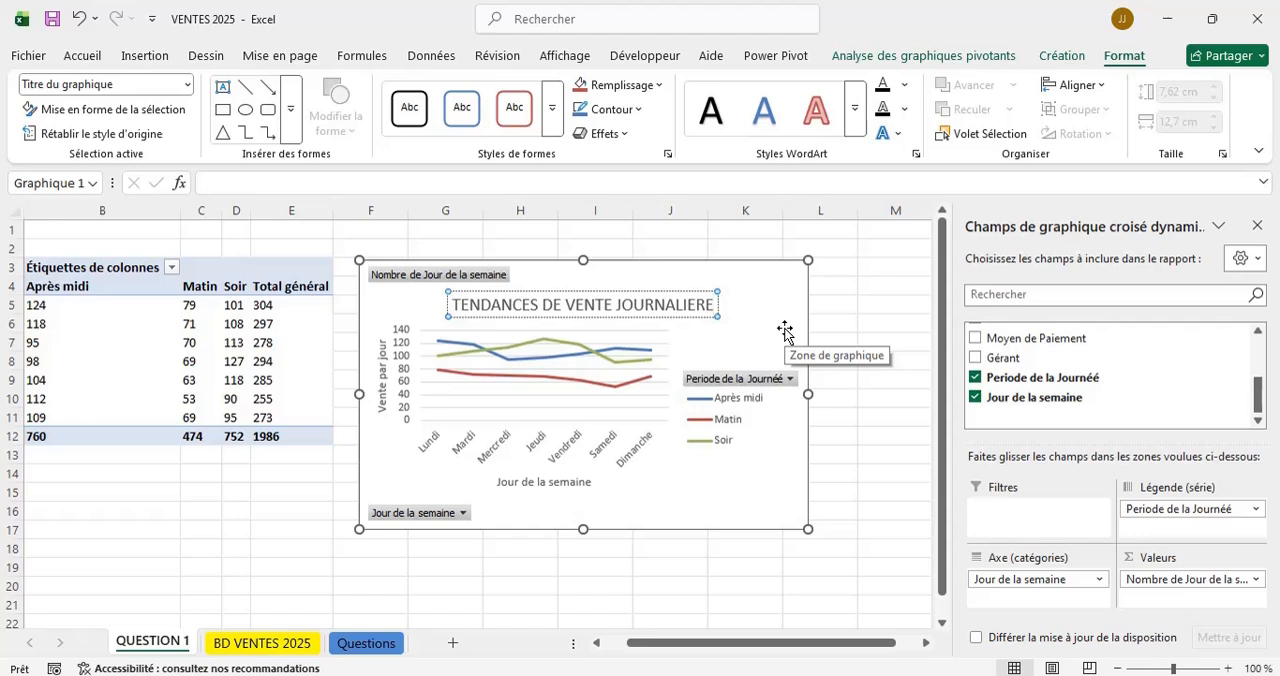
{"action": "left_click", "coordinate": [541, 305]}
{"action": "key", "text": "BackSpace"}
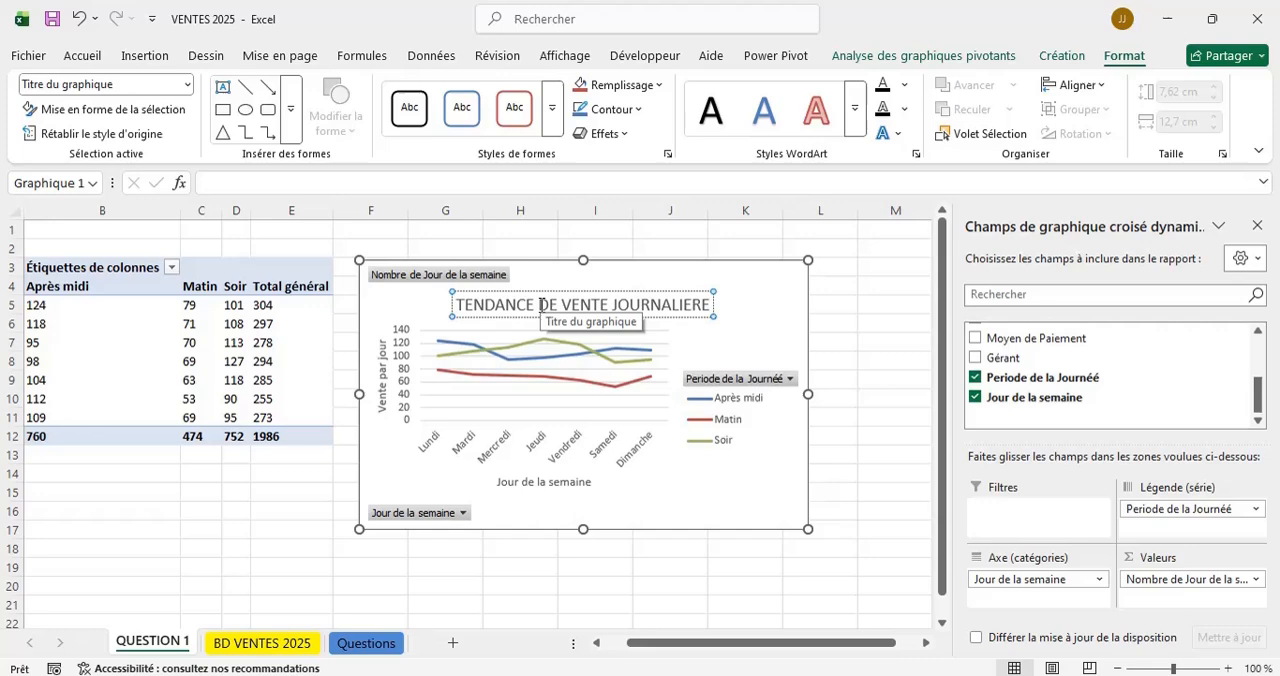
Check the wording of the dashboard questions on the Questions sheet and return to the QUESTION 1 sheet.
{"action": "left_click", "coordinate": [366, 643]}
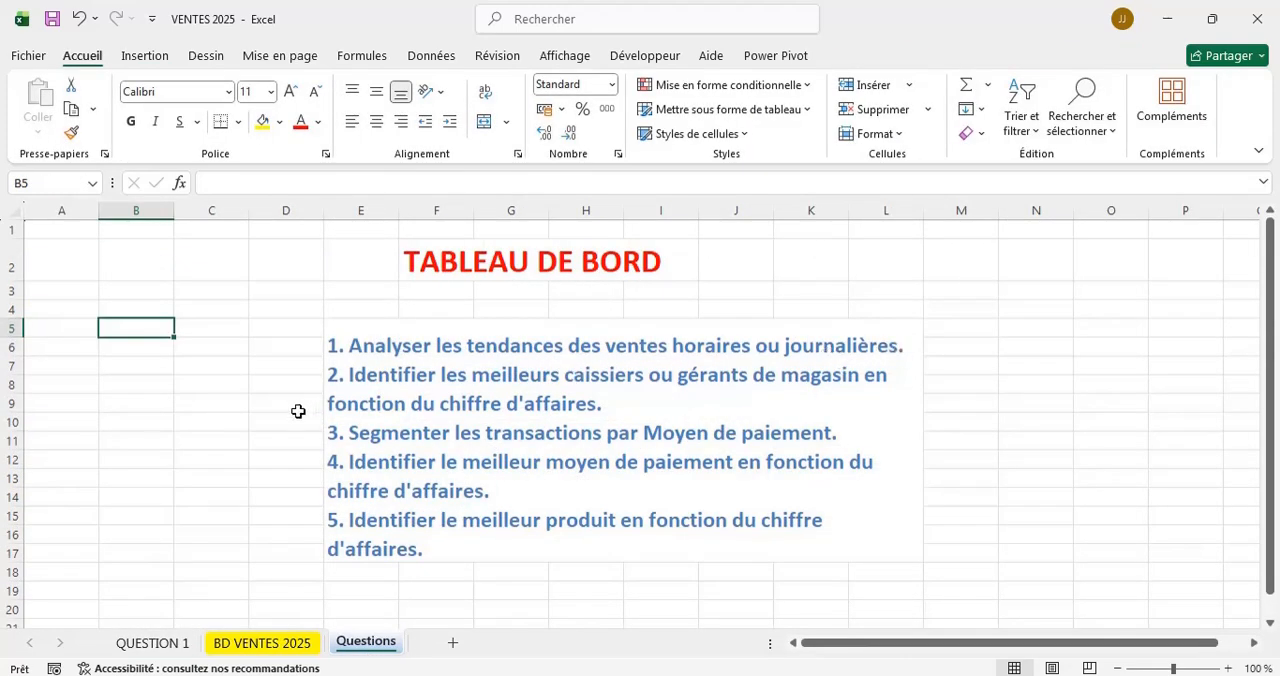
{"action": "left_click", "coordinate": [153, 643]}
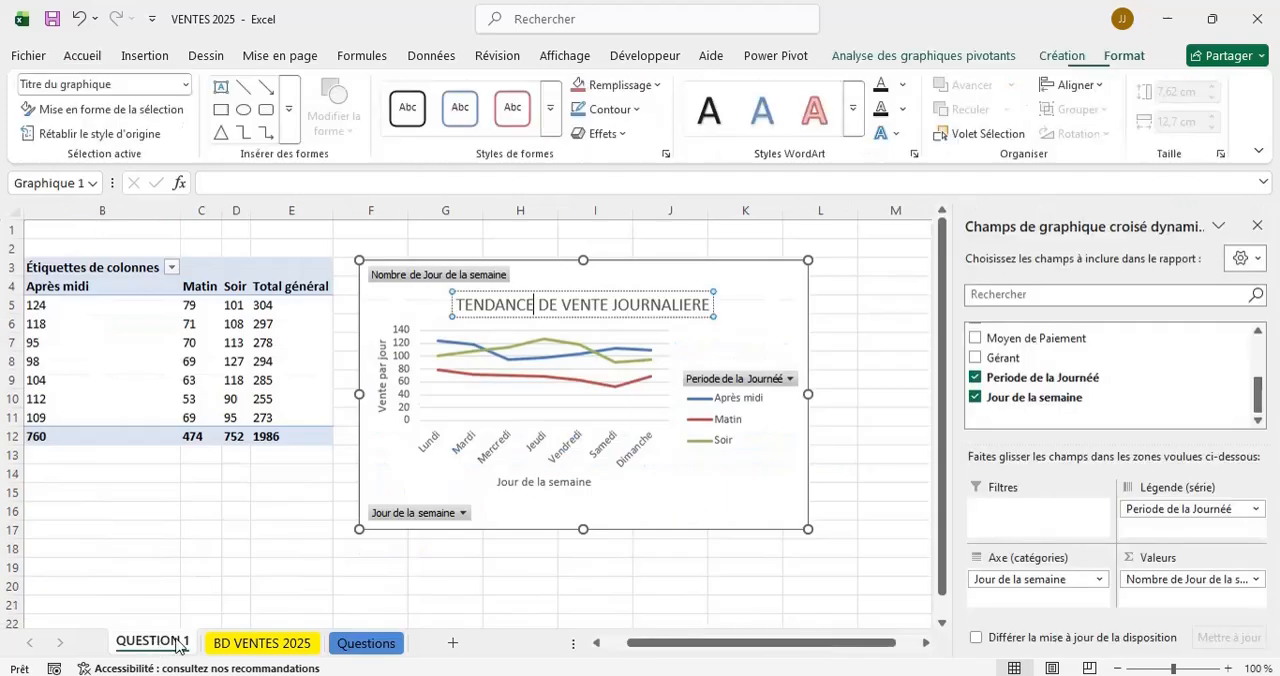
{"action": "left_click", "coordinate": [801, 291]}
{"action": "left_click", "coordinate": [834, 272]}
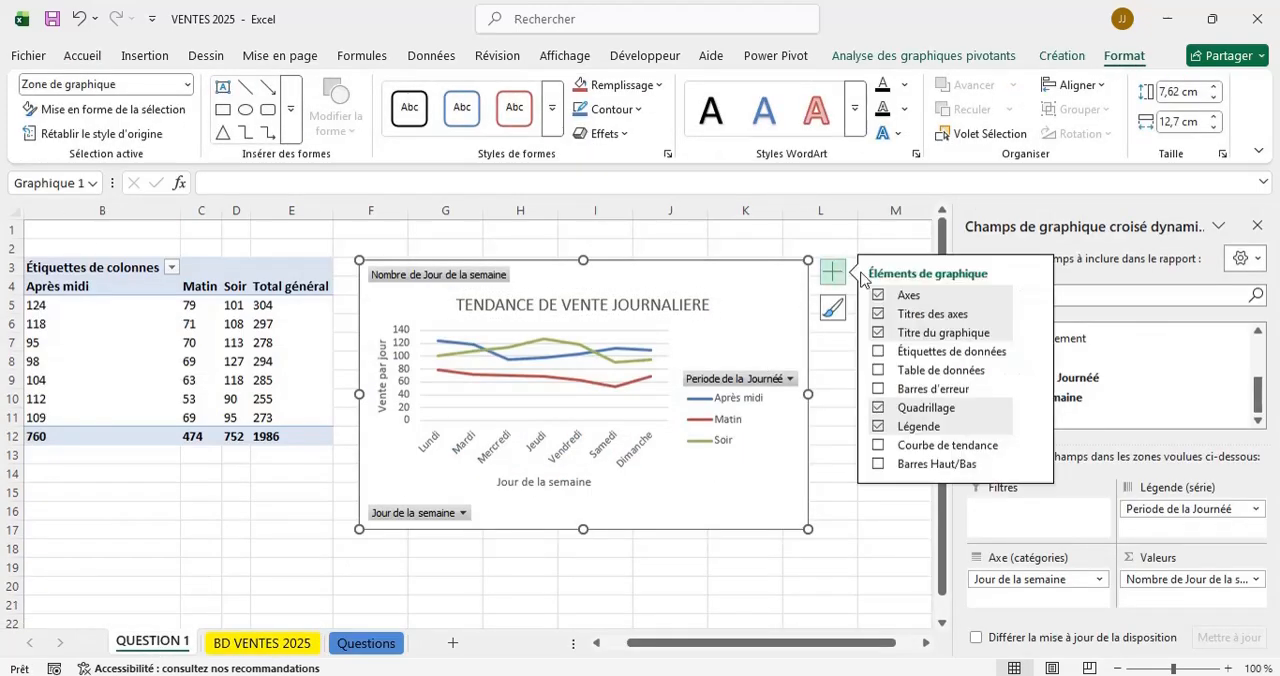
{"action": "left_click", "coordinate": [879, 389]}
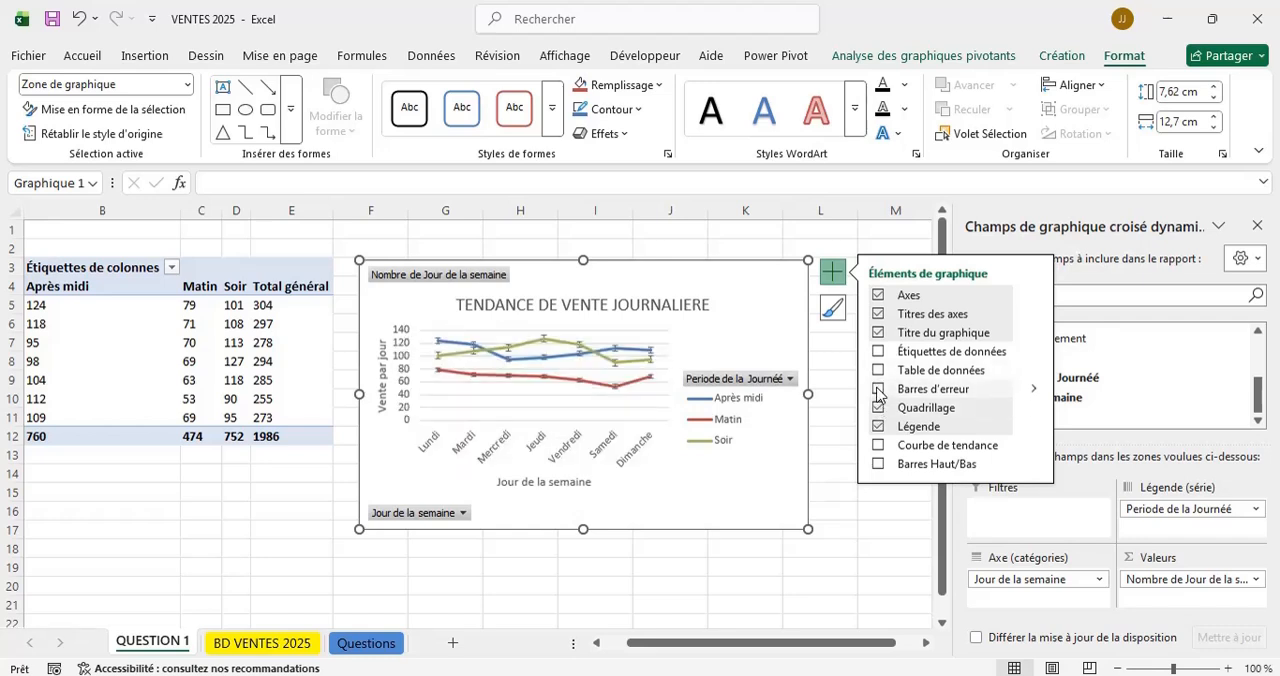
{"action": "left_click", "coordinate": [879, 390]}
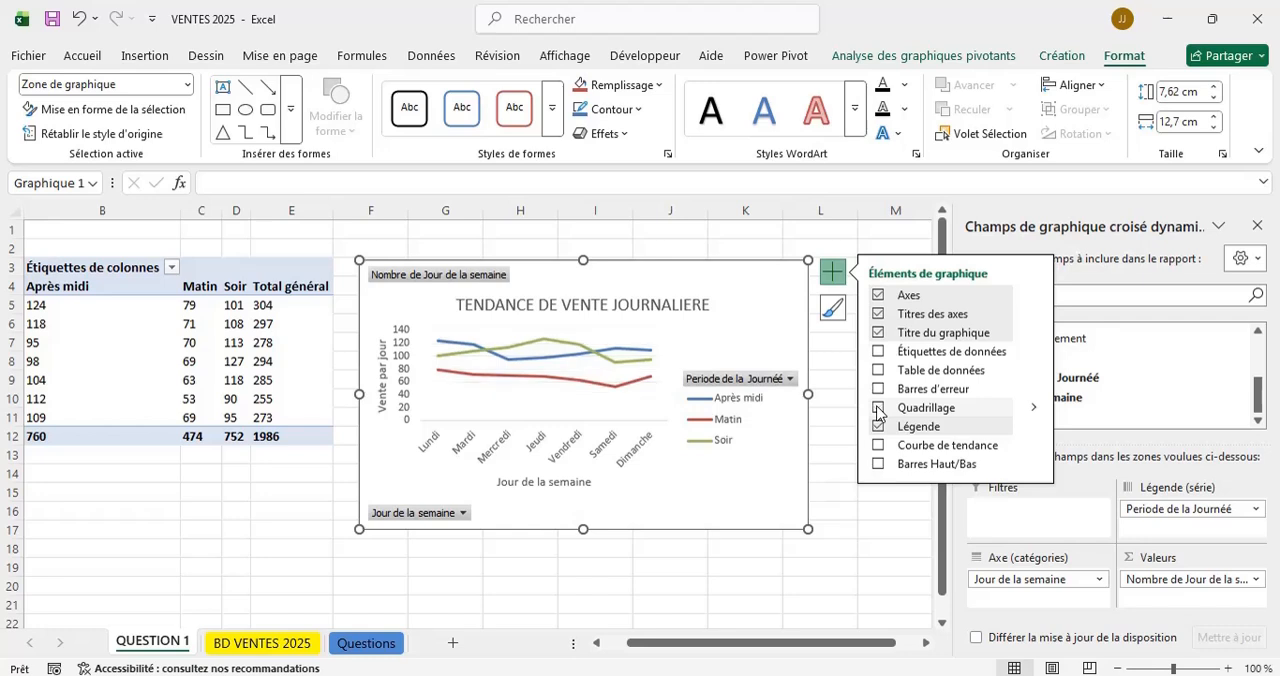
{"action": "left_click", "coordinate": [877, 408]}
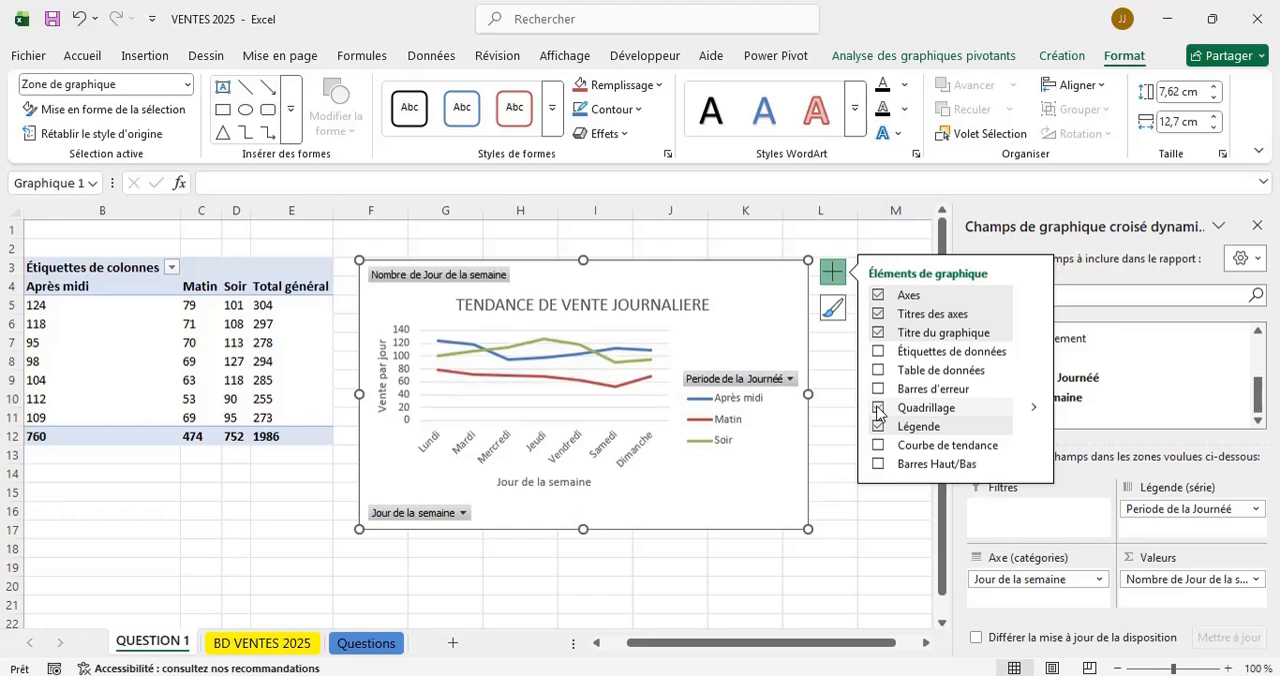
{"action": "left_click", "coordinate": [877, 409]}
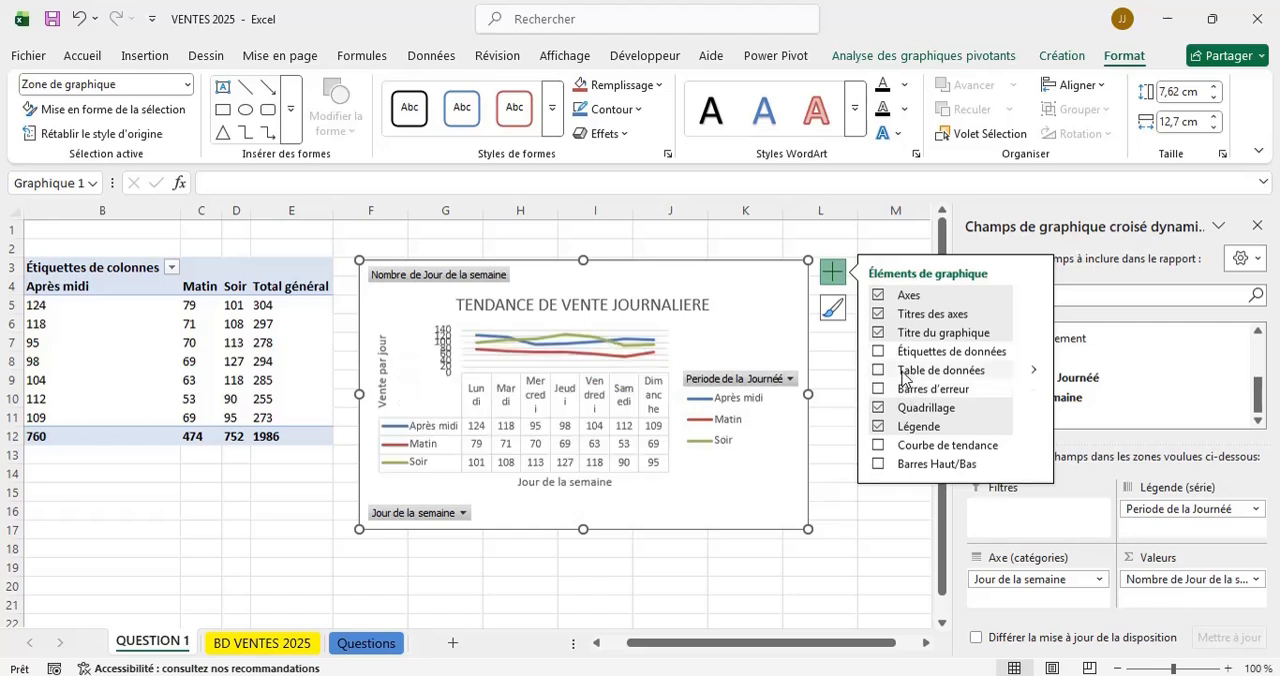
{"action": "left_click", "coordinate": [879, 446]}
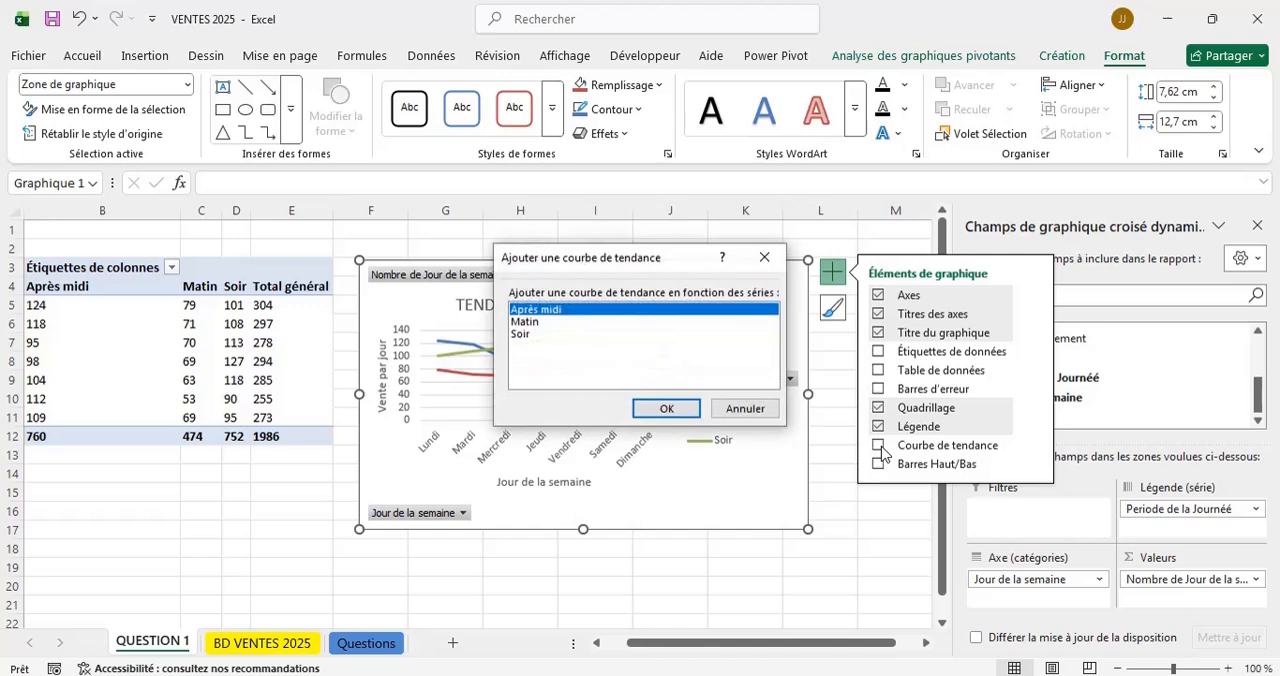
{"action": "left_click", "coordinate": [764, 257]}
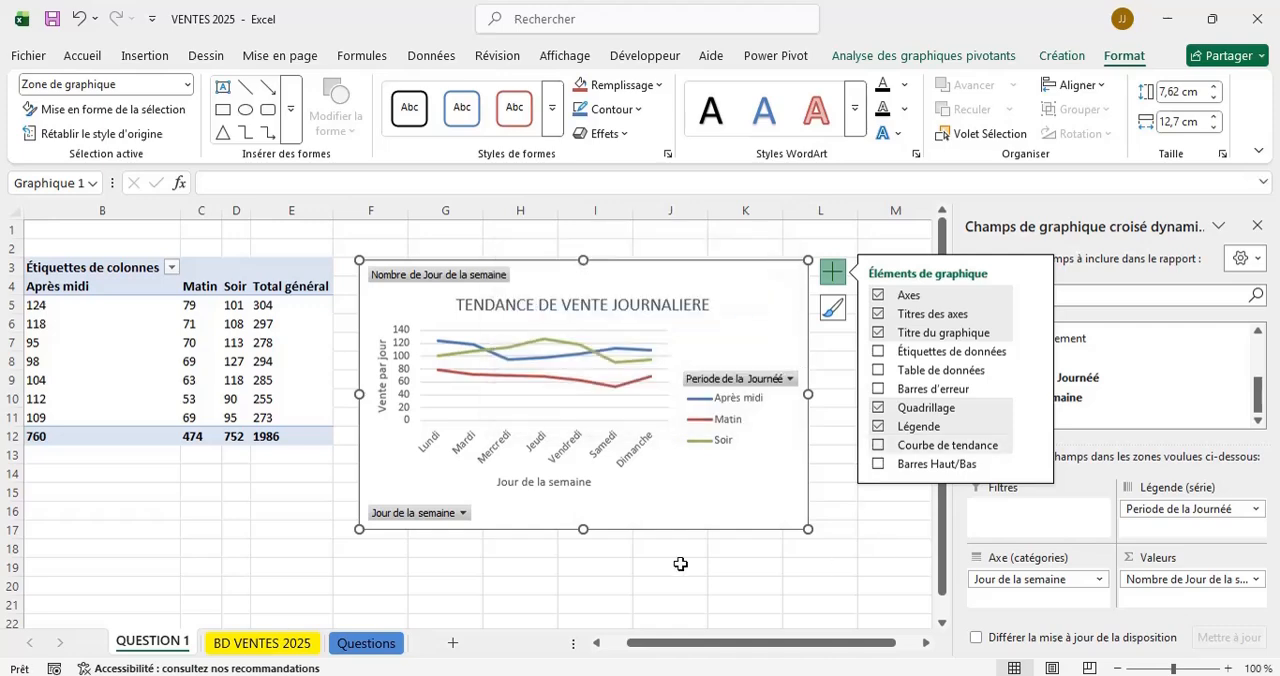
{"action": "left_click", "coordinate": [497, 567]}
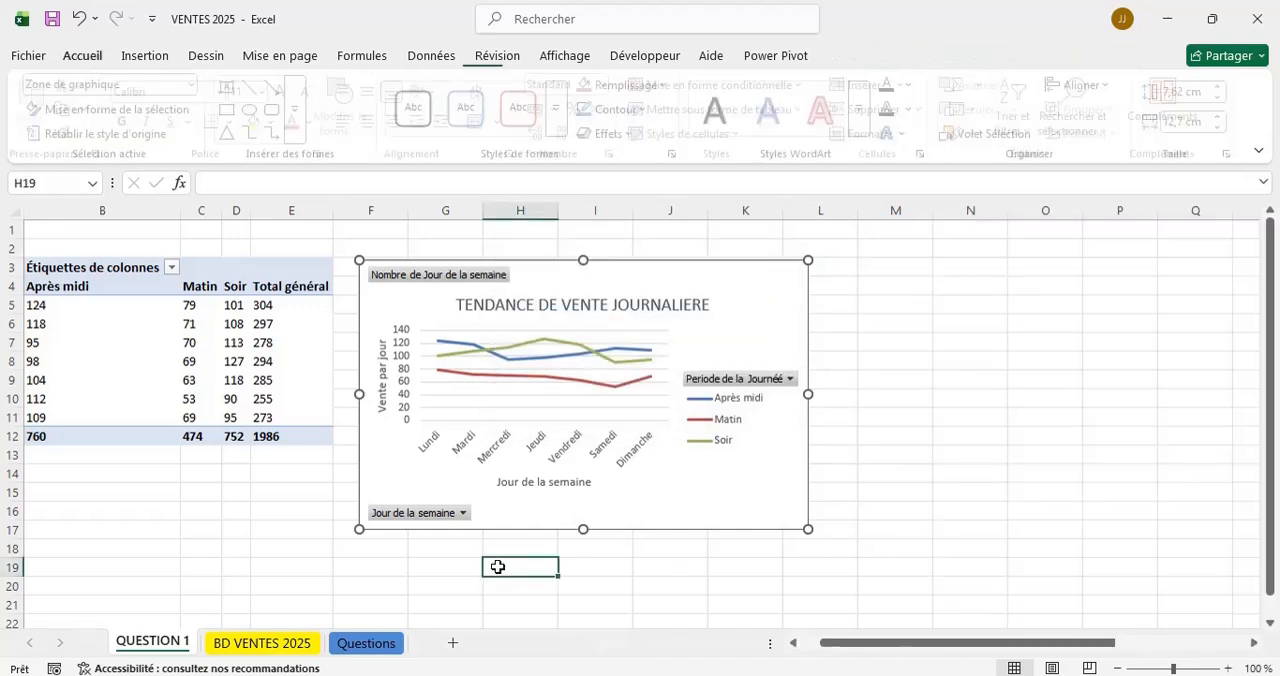
Apply the grey gradient chart style with value labels inside round markers to the line chart.
{"action": "left_click", "coordinate": [764, 477]}
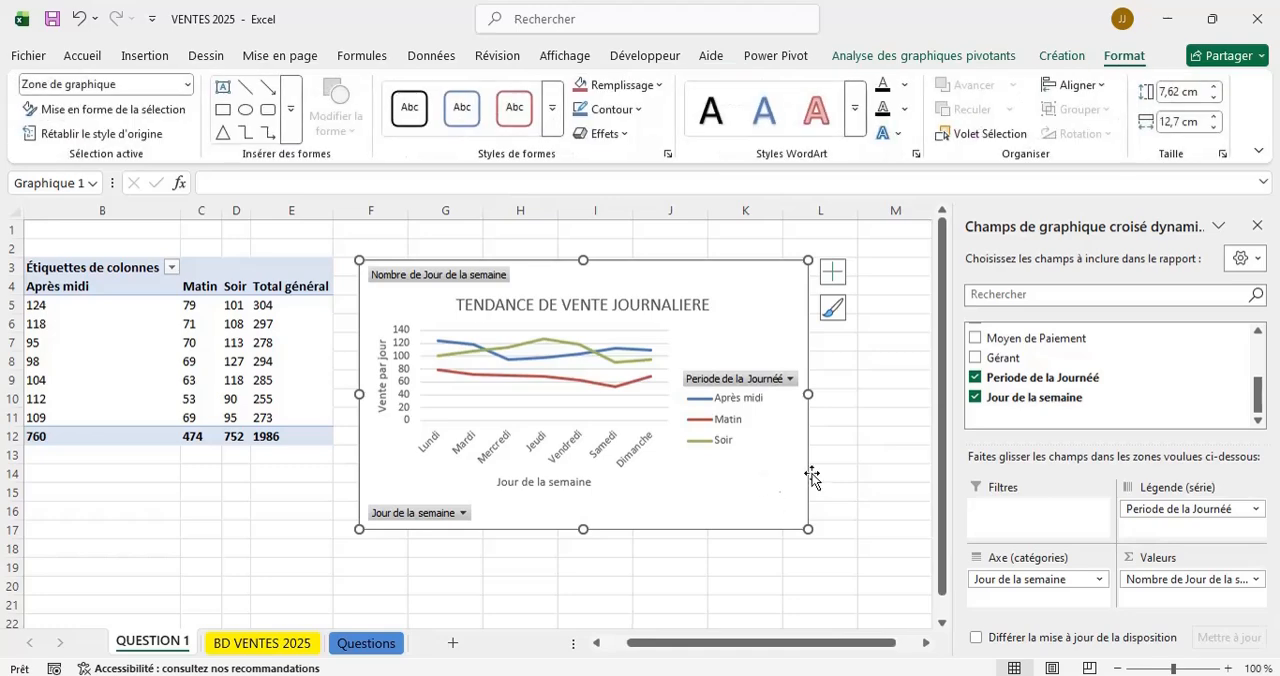
{"action": "left_click", "coordinate": [833, 310]}
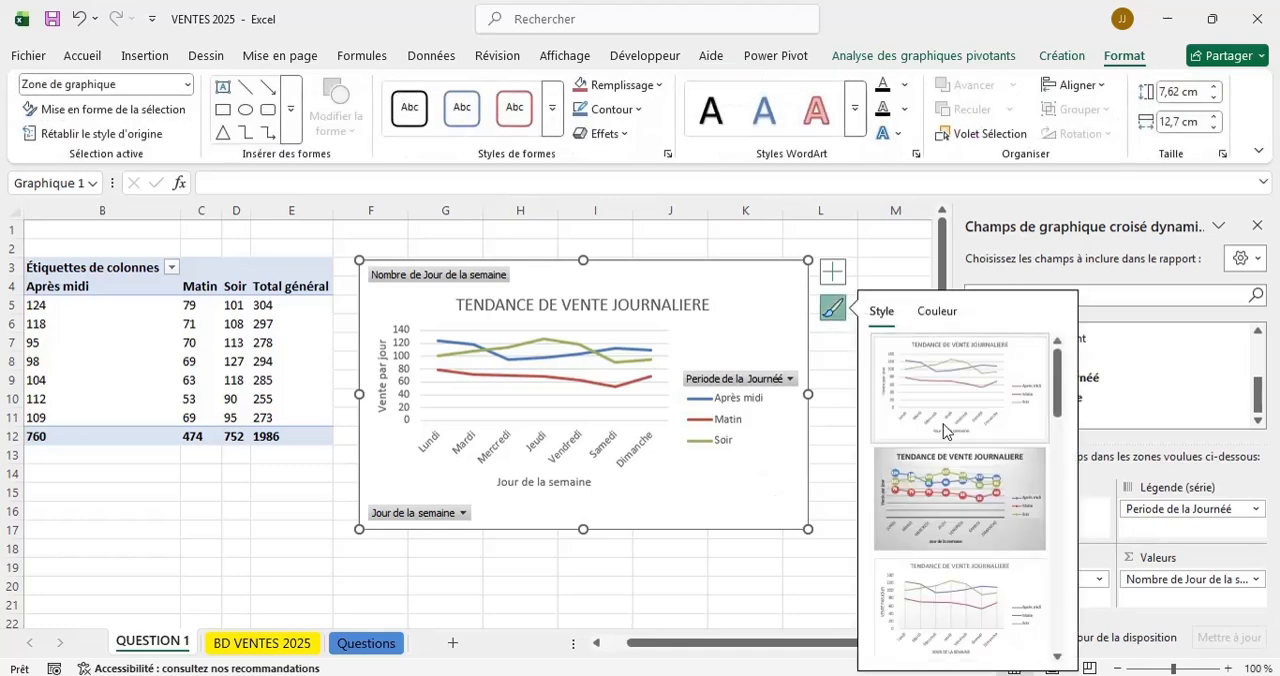
{"action": "left_click", "coordinate": [975, 499]}
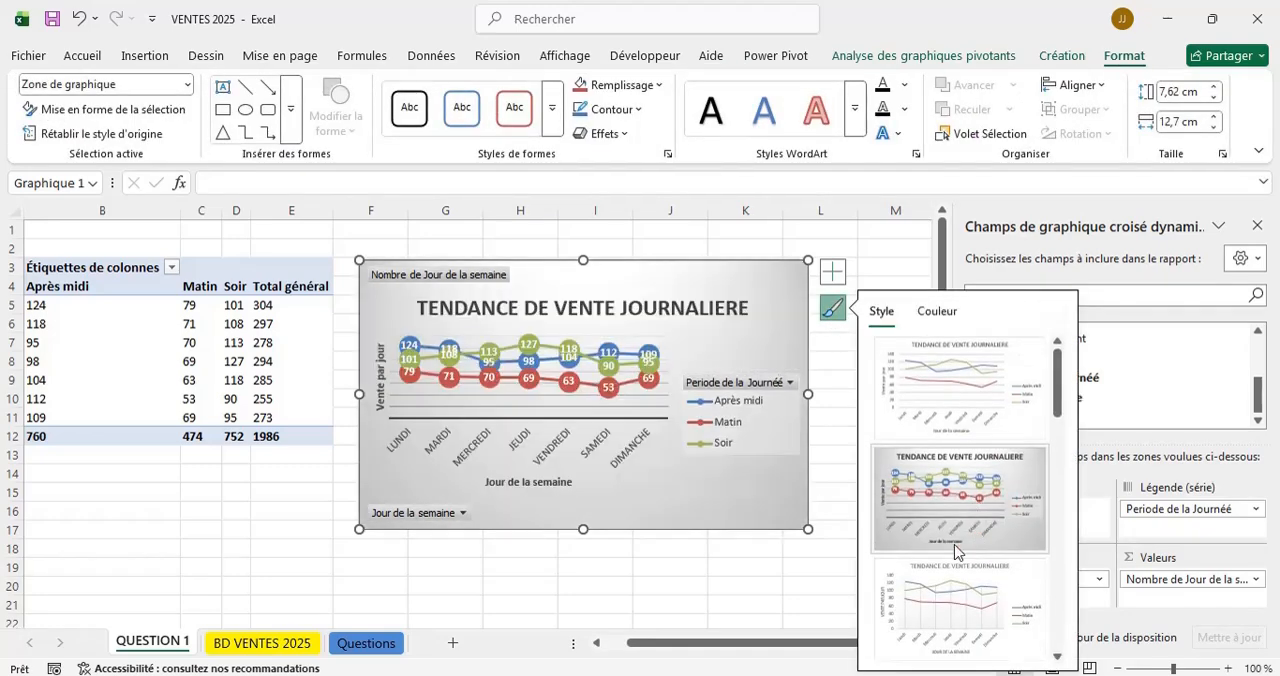
Compare the other chart styles and the colour palettes for the line chart, then settle on the plain white Style 1.
{"action": "scroll", "coordinate": [1058, 598], "scroll_direction": "down", "scroll_amount": 5}
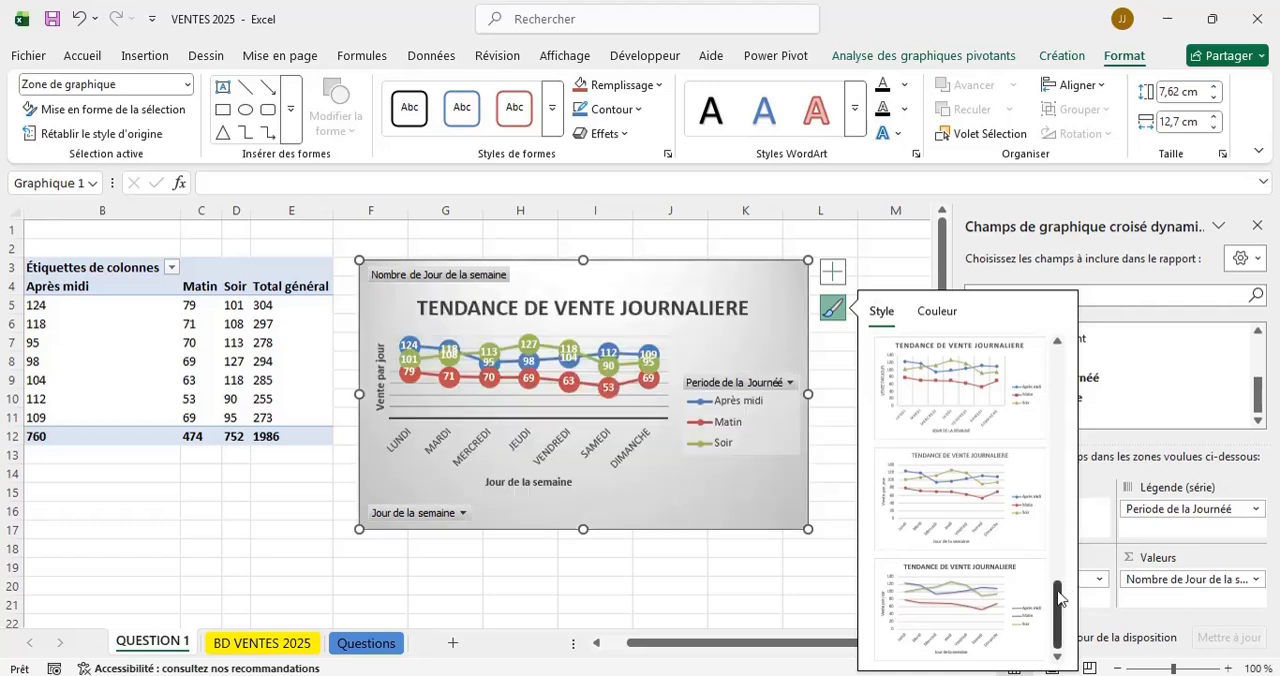
{"action": "left_click", "coordinate": [977, 603]}
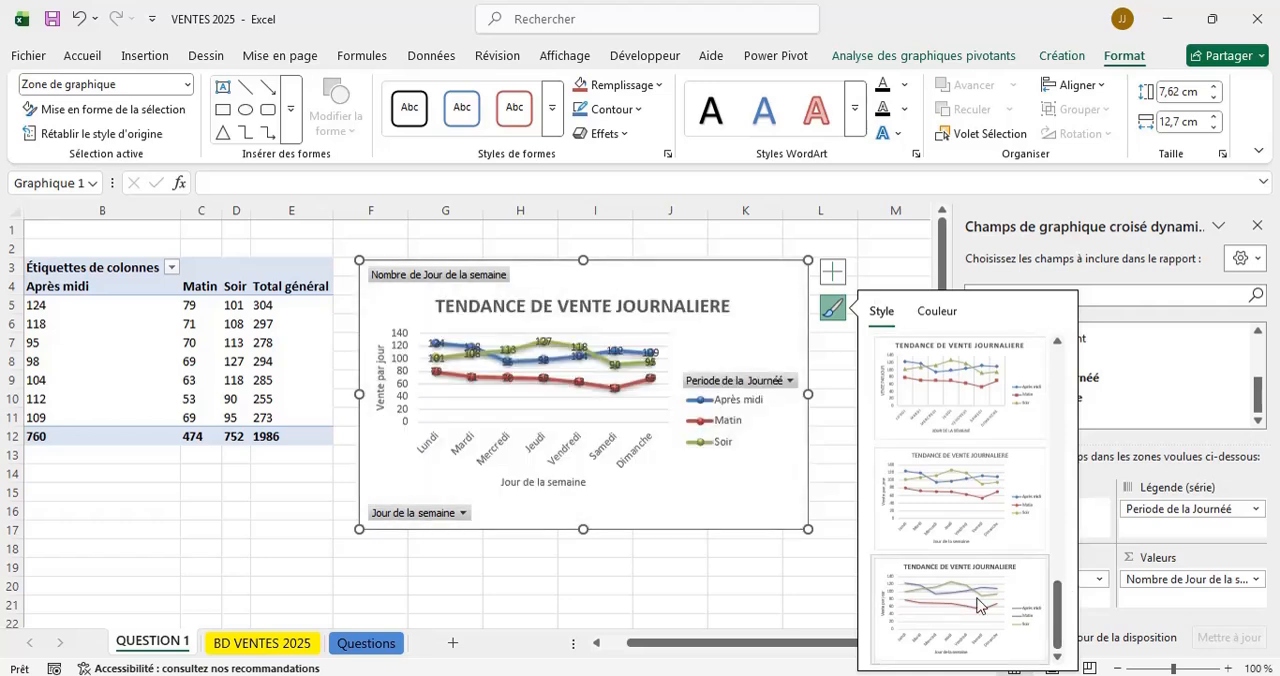
{"action": "left_click", "coordinate": [948, 503]}
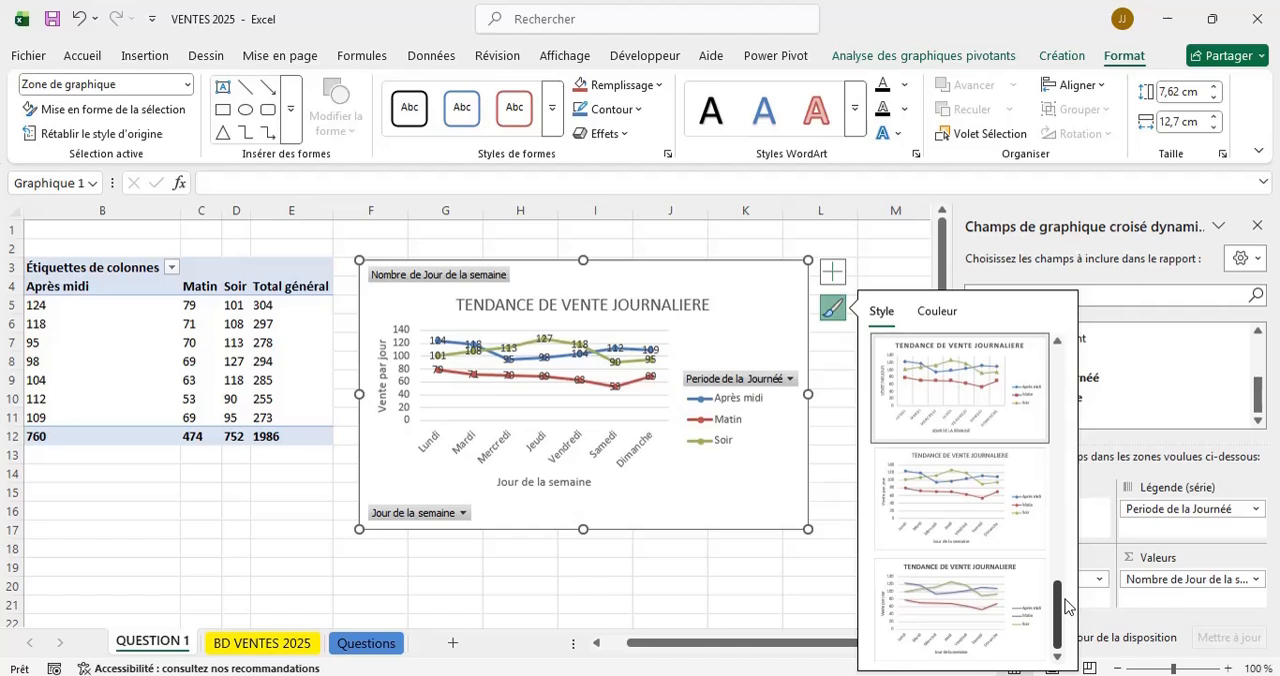
{"action": "left_click_drag", "start_coordinate": [1057, 612], "coordinate": [1057, 562]}
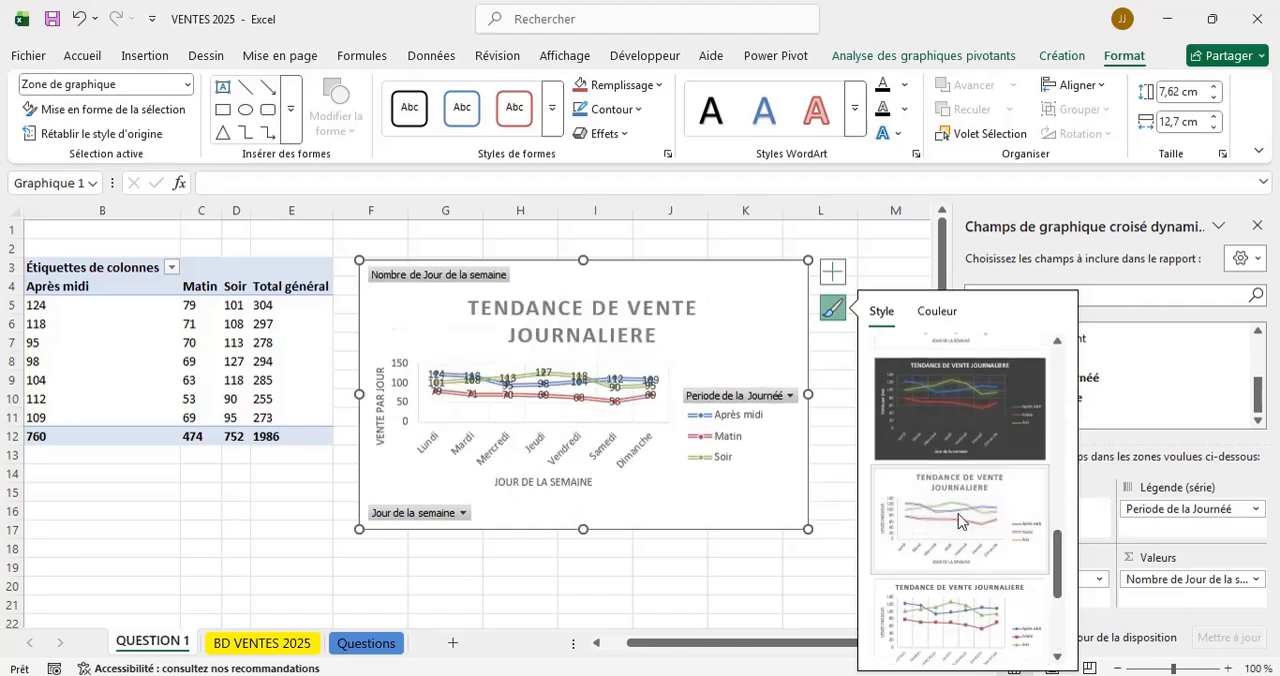
{"action": "left_click_drag", "start_coordinate": [1066, 590], "coordinate": [1058, 355]}
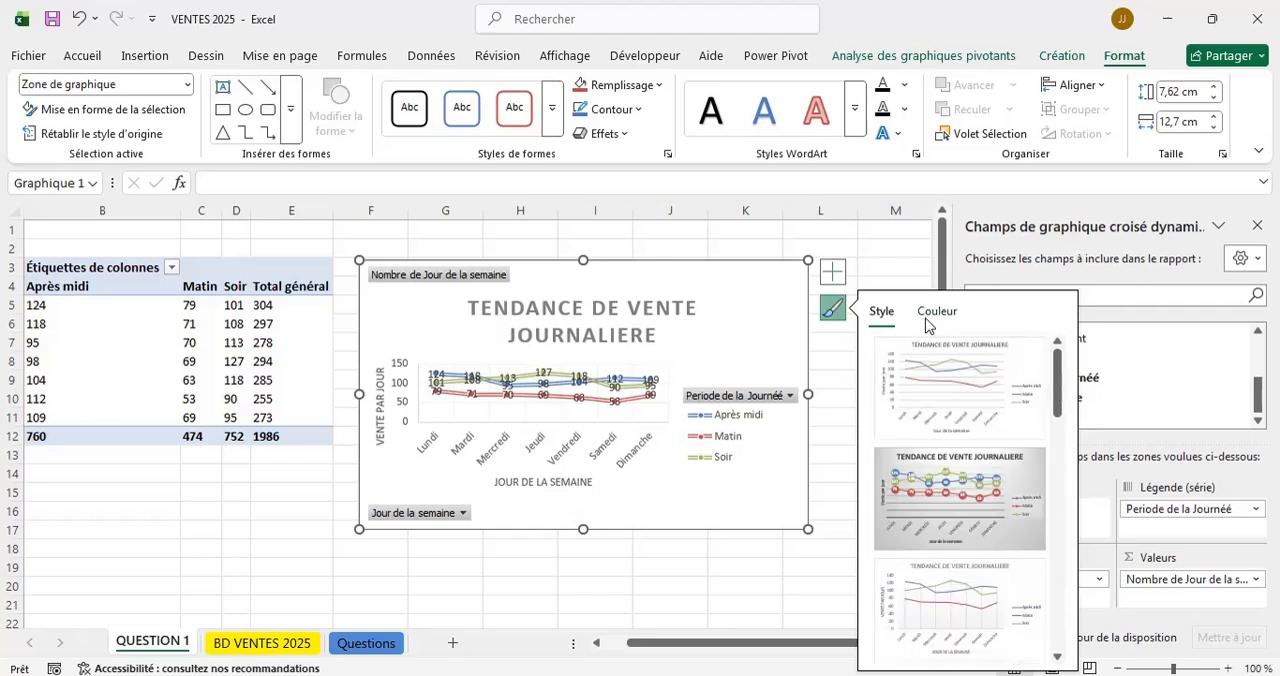
{"action": "left_click", "coordinate": [938, 316]}
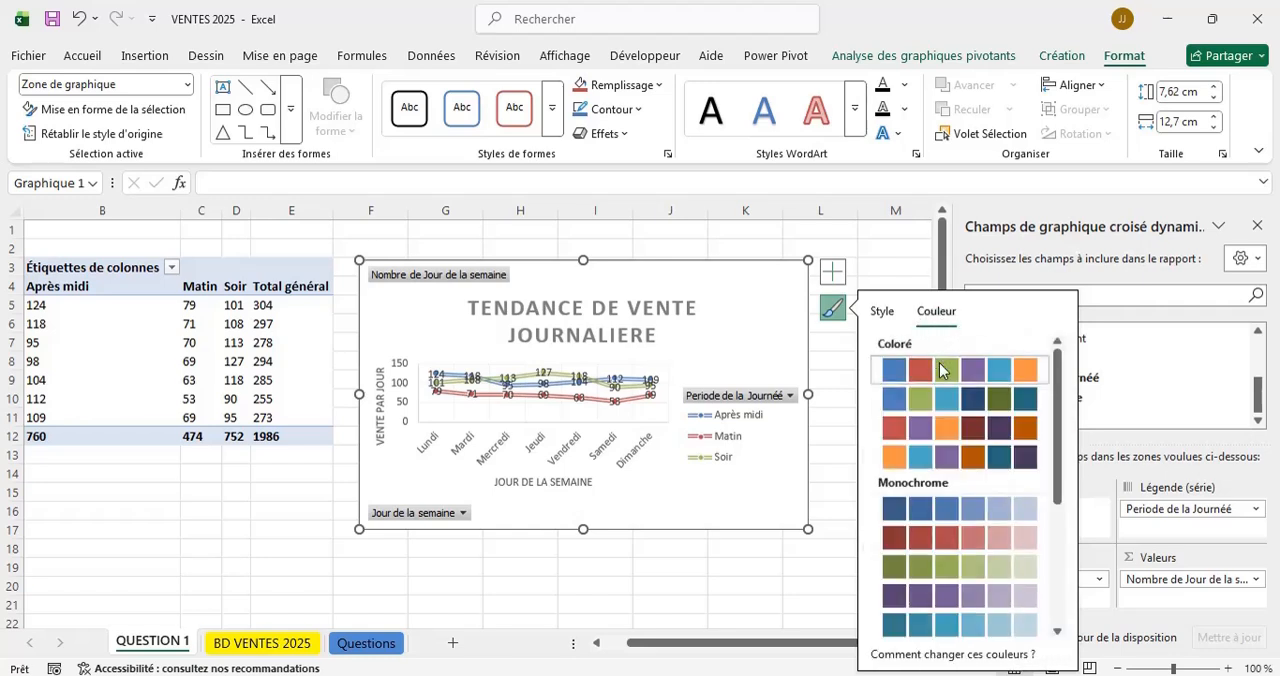
{"action": "left_click", "coordinate": [877, 316]}
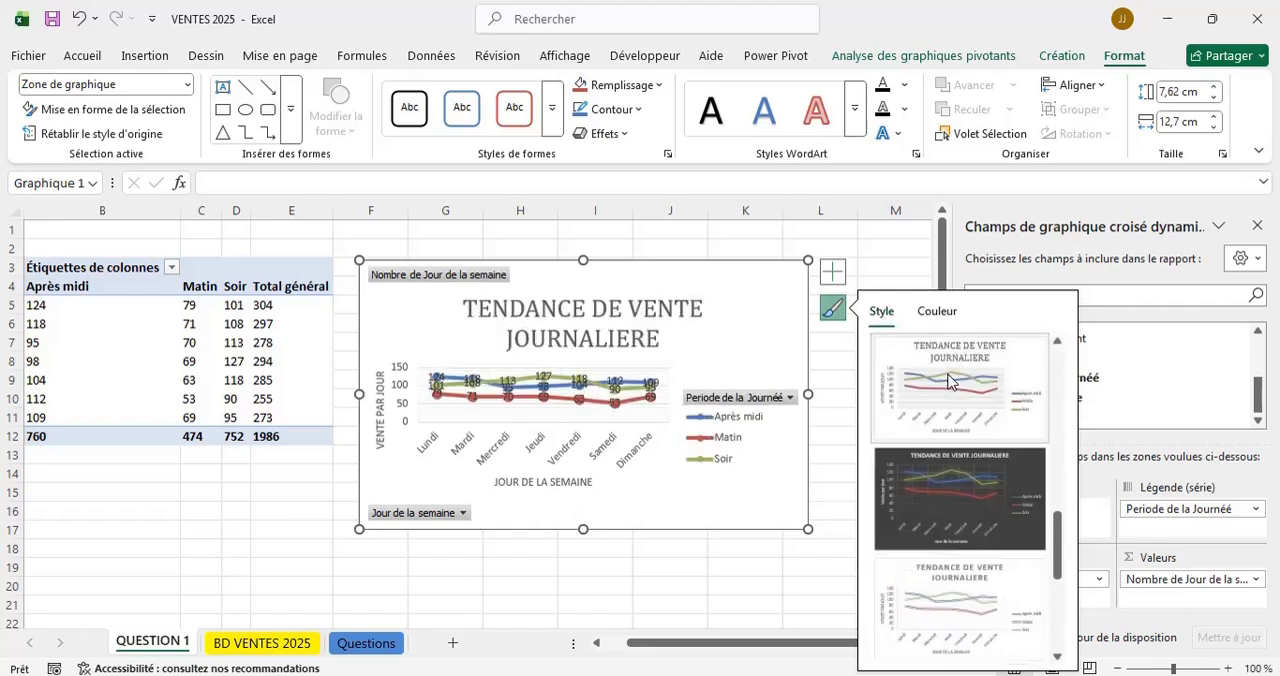
{"action": "scroll", "coordinate": [948, 381], "scroll_direction": "up", "scroll_amount": 5}
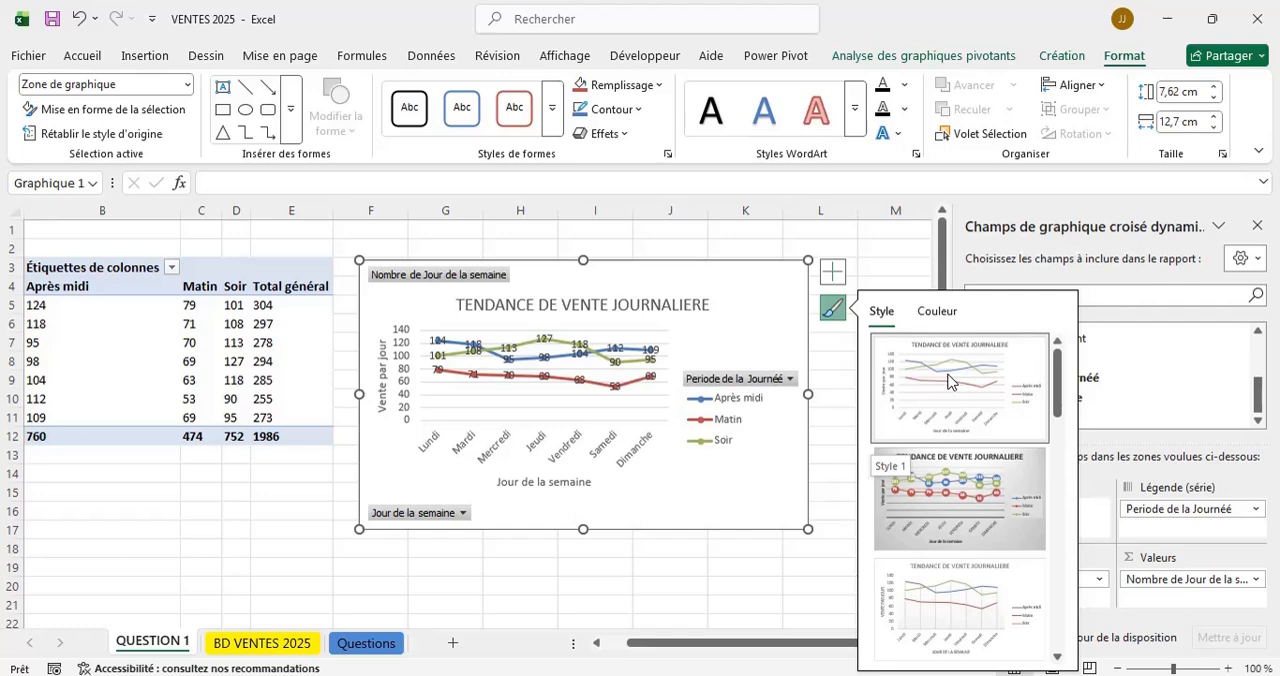
{"action": "left_click", "coordinate": [778, 597]}
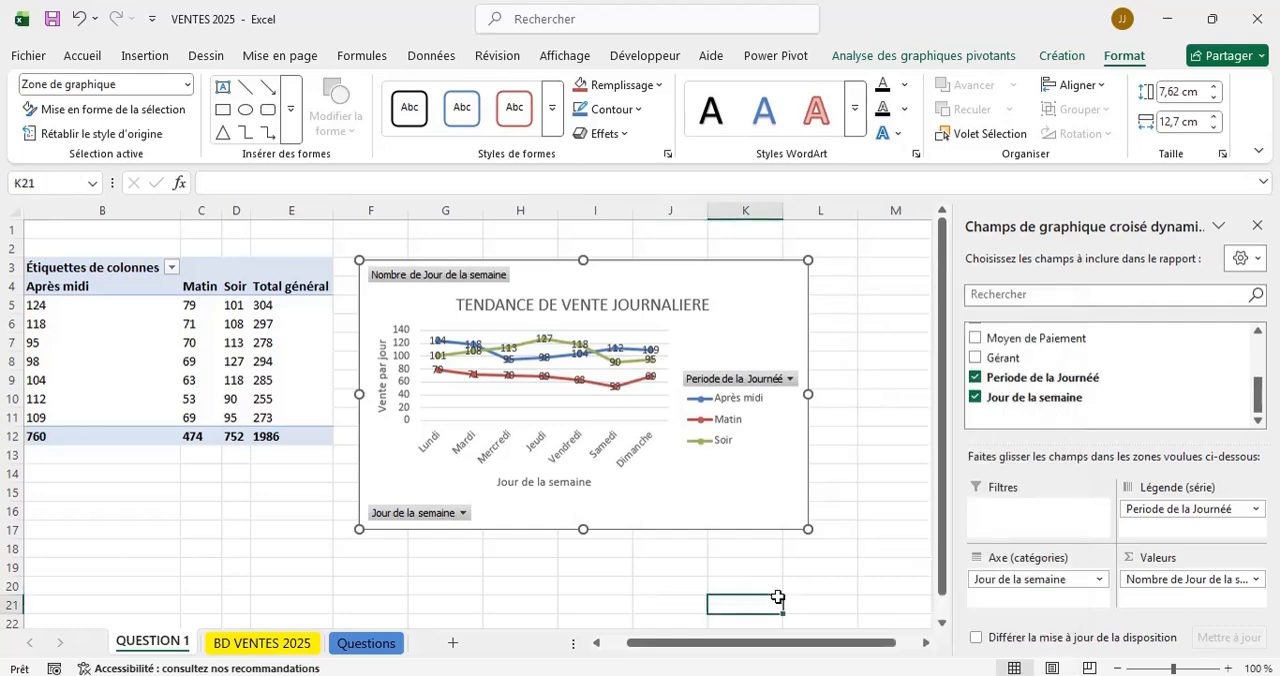
{"action": "left_click", "coordinate": [775, 295]}
{"action": "left_click", "coordinate": [834, 307]}
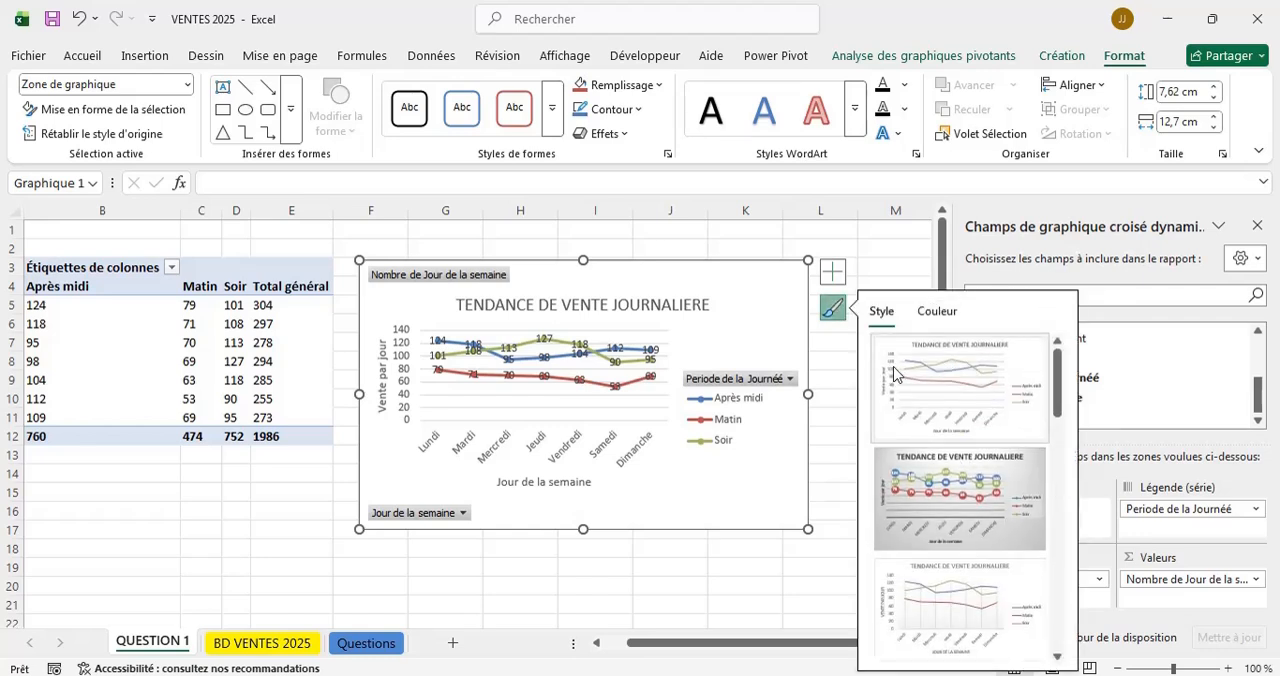
{"action": "left_click", "coordinate": [834, 276]}
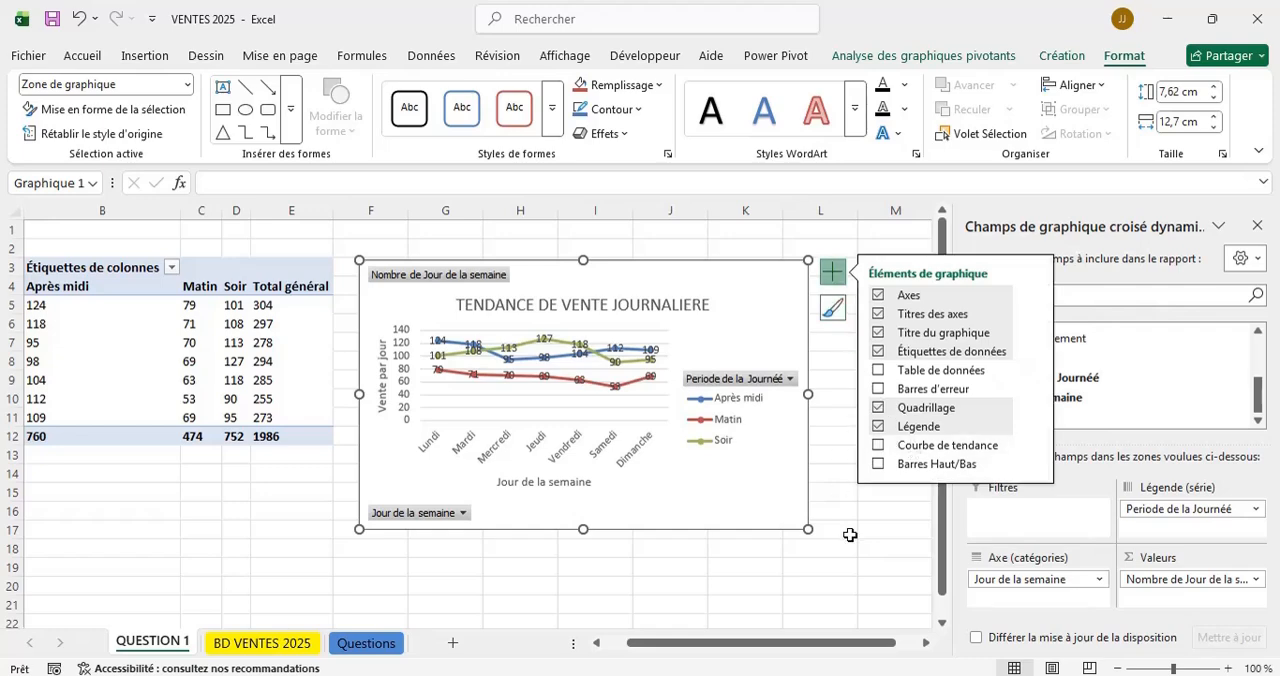
{"action": "left_click", "coordinate": [697, 599]}
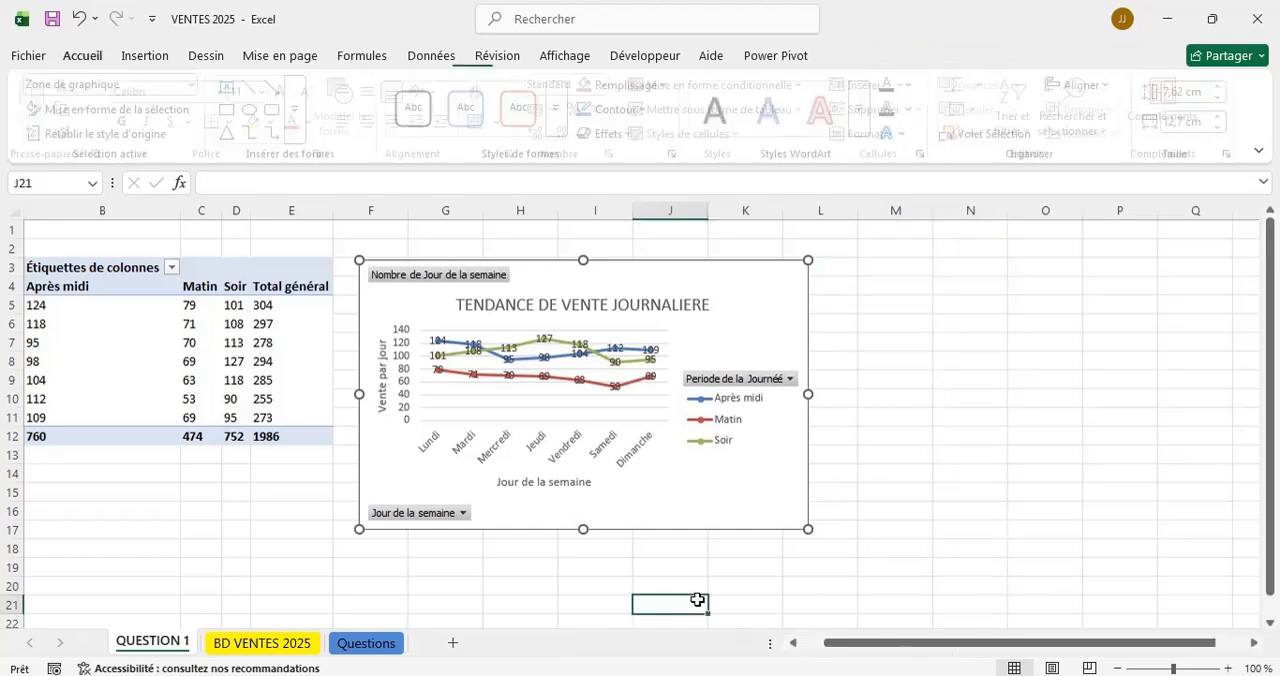
Enlarge the line chart to about 8.45 cm high by 14.02 cm wide.
{"action": "left_click", "coordinate": [798, 298]}
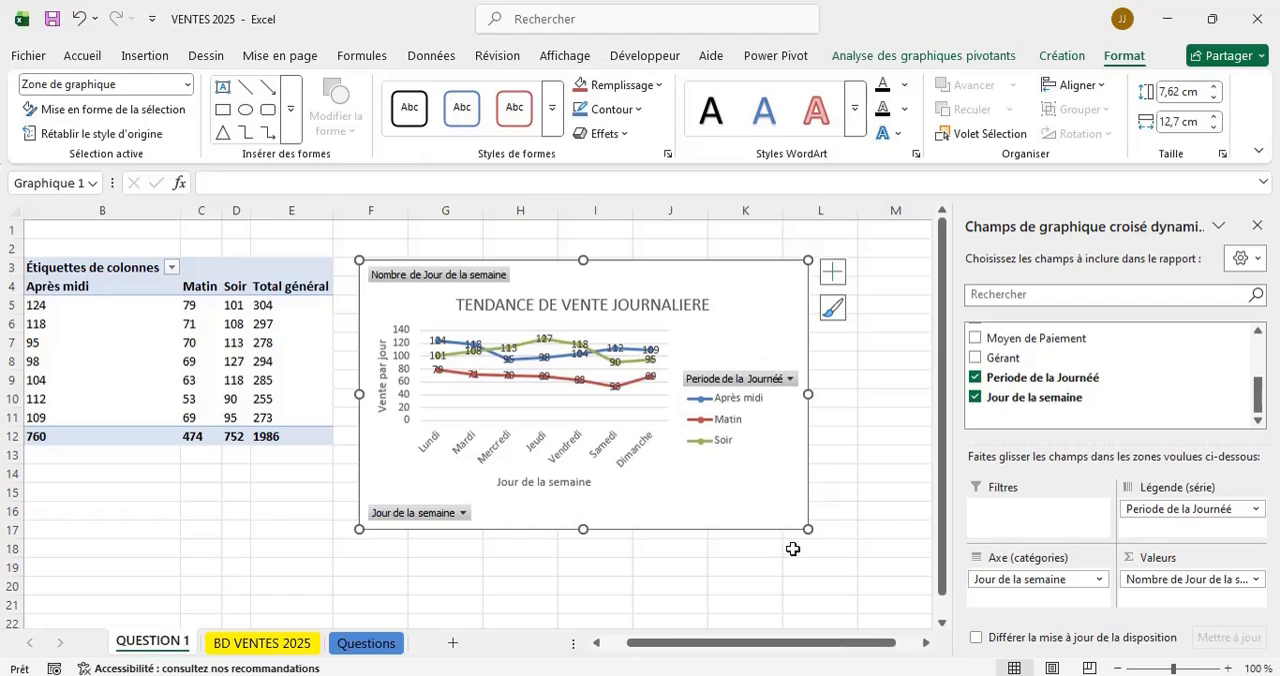
{"action": "left_click_drag", "start_coordinate": [808, 528], "coordinate": [854, 559]}
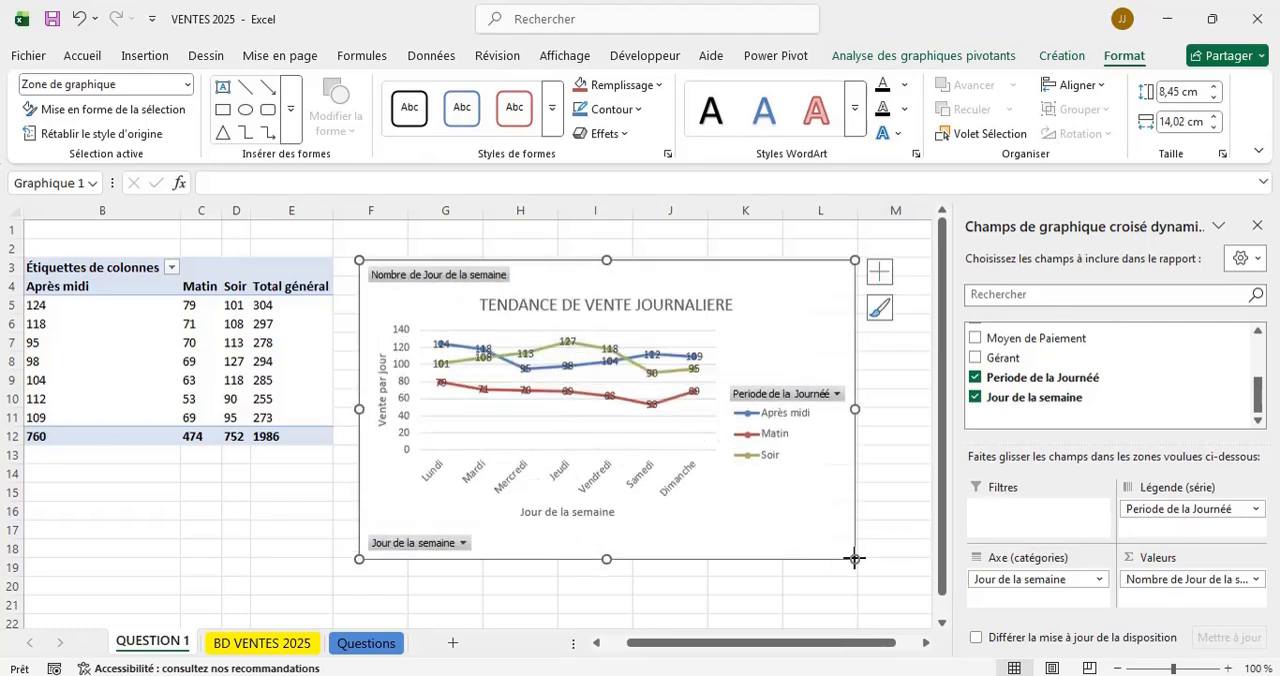
{"action": "left_click", "coordinate": [695, 599]}
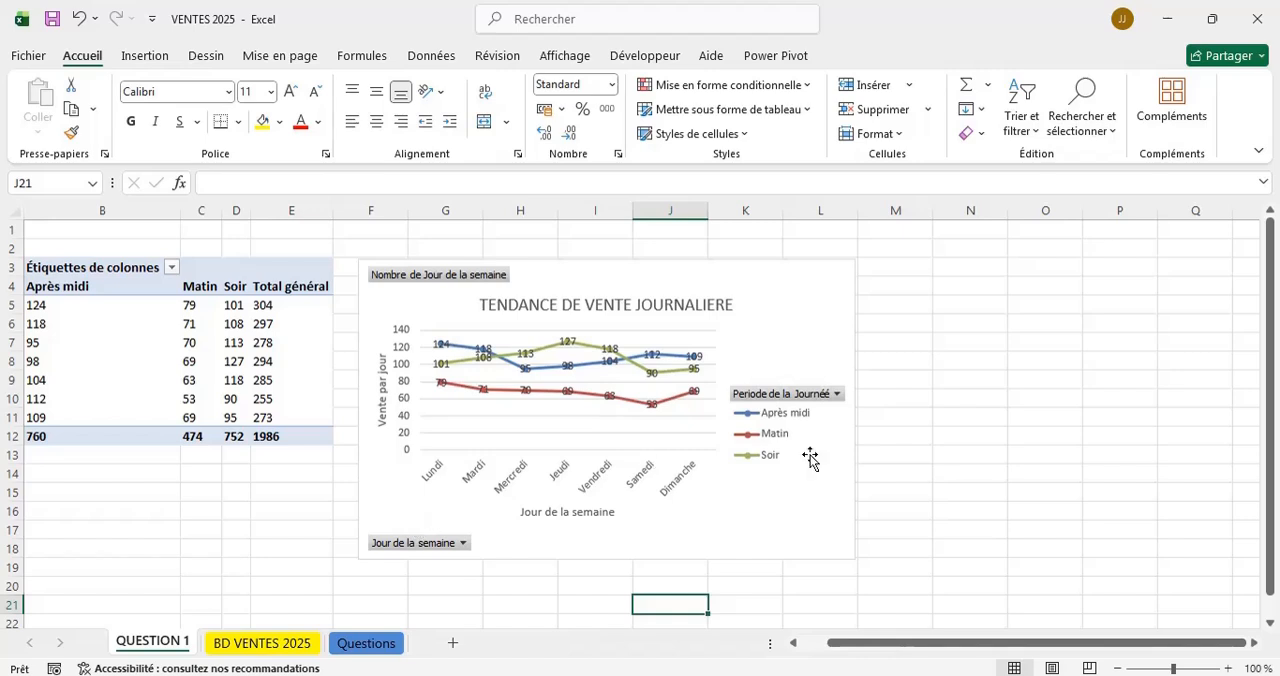
{"action": "left_click", "coordinate": [854, 271]}
{"action": "left_click", "coordinate": [877, 310]}
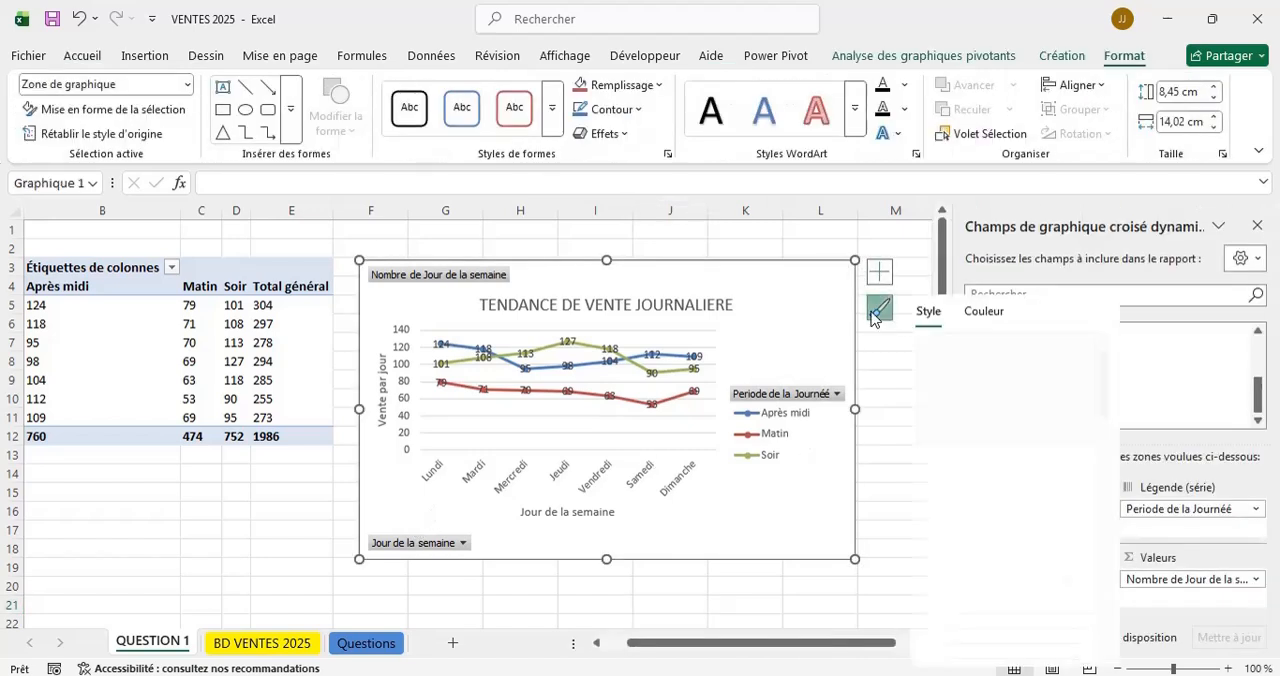
{"action": "scroll", "coordinate": [975, 545], "scroll_direction": "down", "scroll_amount": 5}
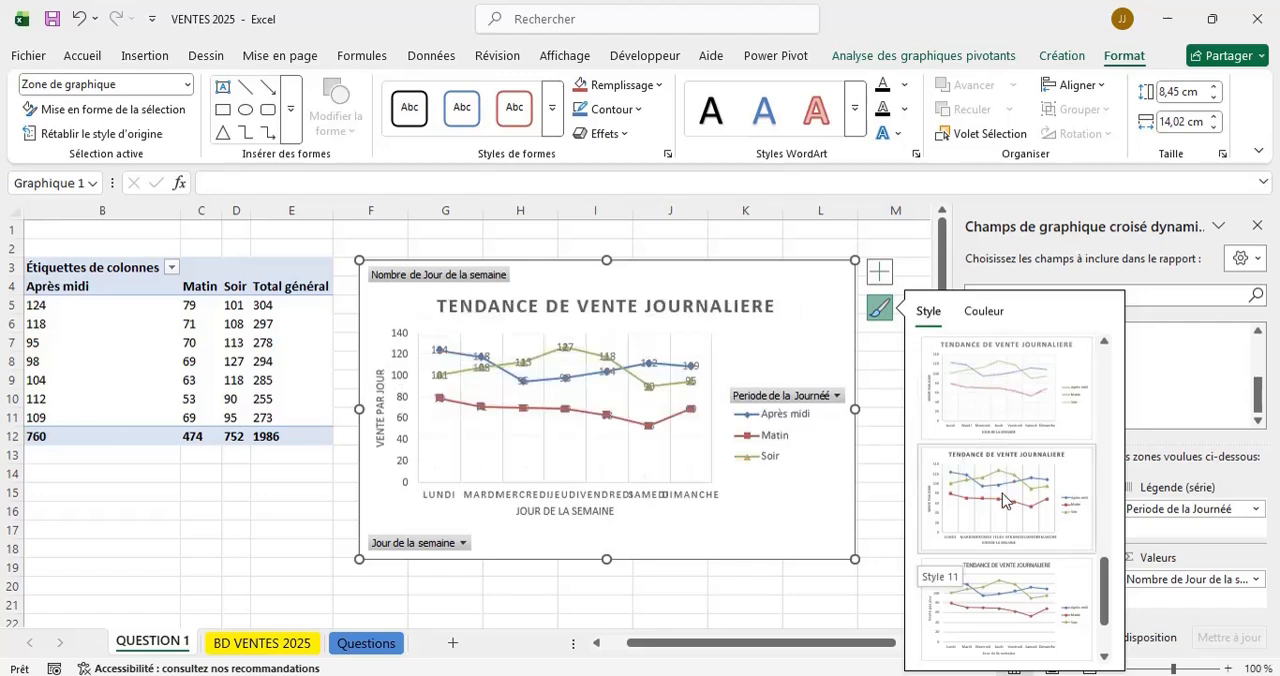
{"action": "left_click", "coordinate": [1006, 501]}
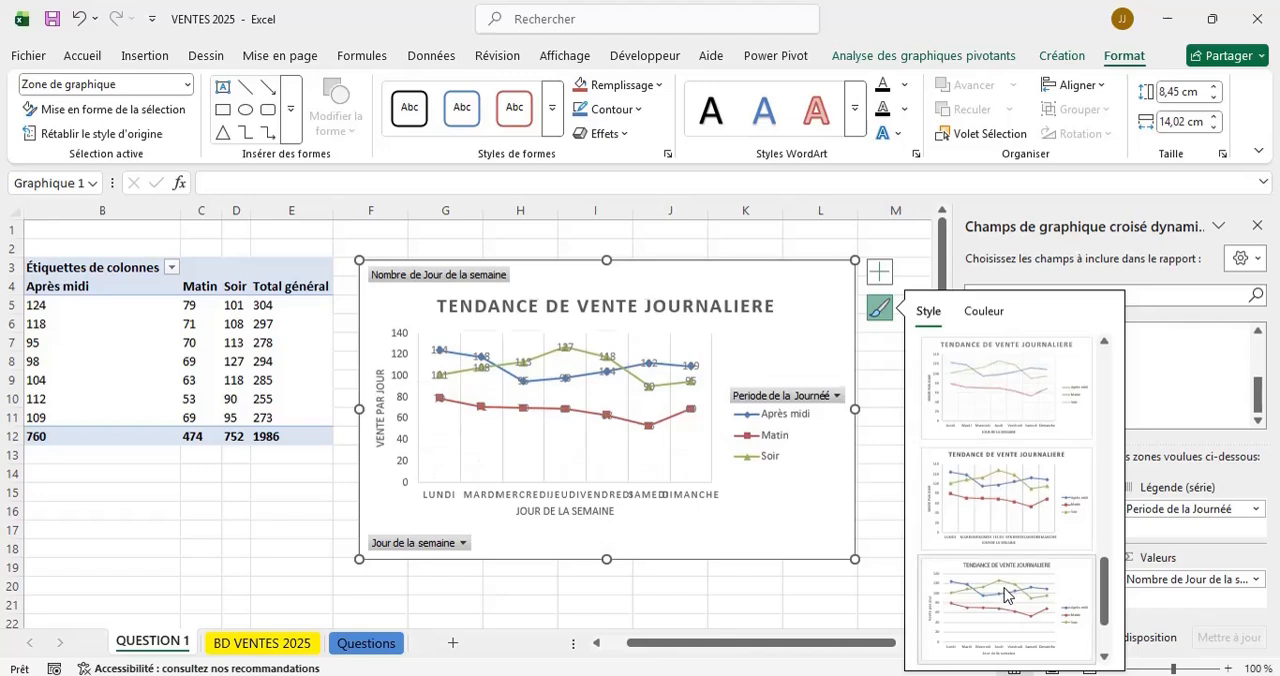
{"action": "left_click", "coordinate": [686, 603]}
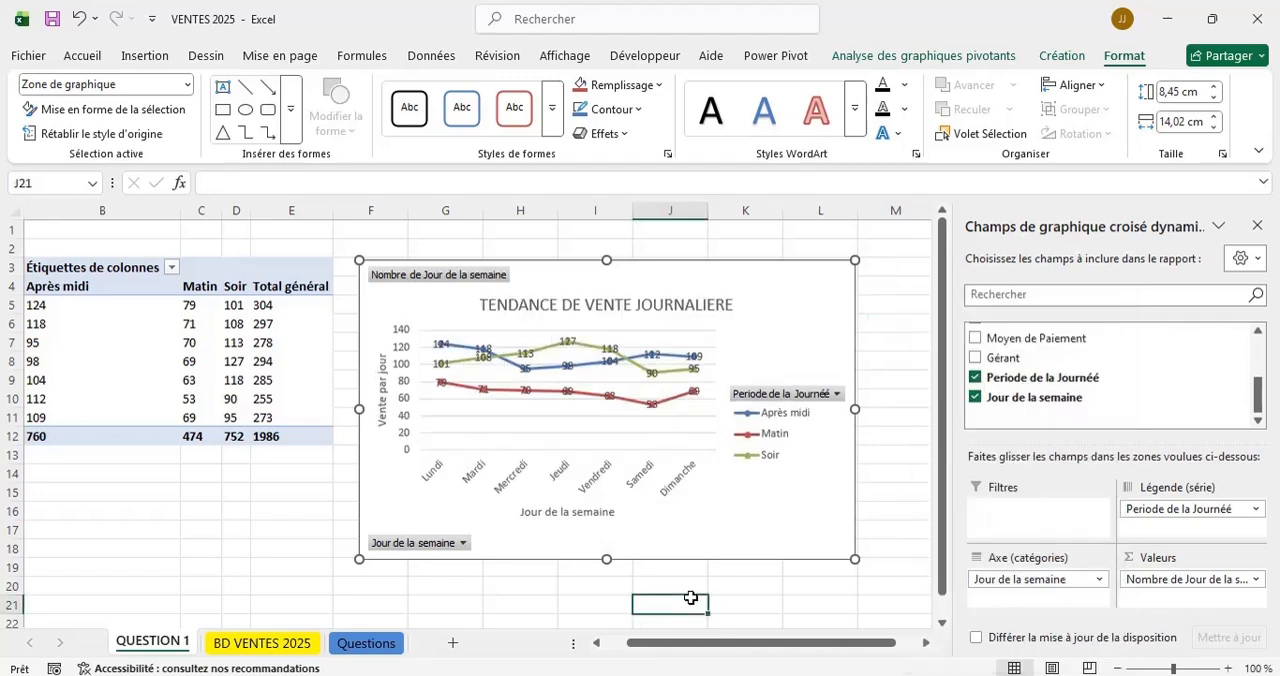
{"action": "left_click", "coordinate": [806, 521]}
{"action": "double_click", "coordinate": [798, 492]}
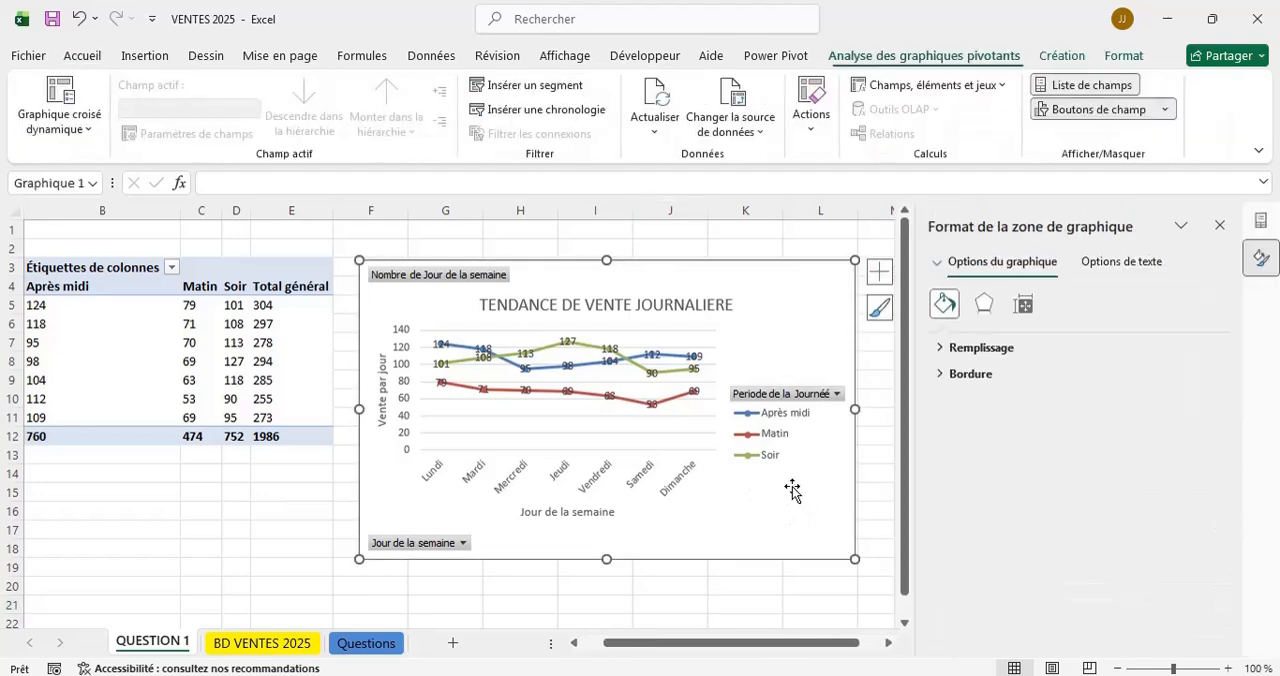
Review the dashboard questions against the line chart and the sales table columns, finishing on the BD VENTES 2025 sheet.
{"action": "left_click", "coordinate": [366, 644]}
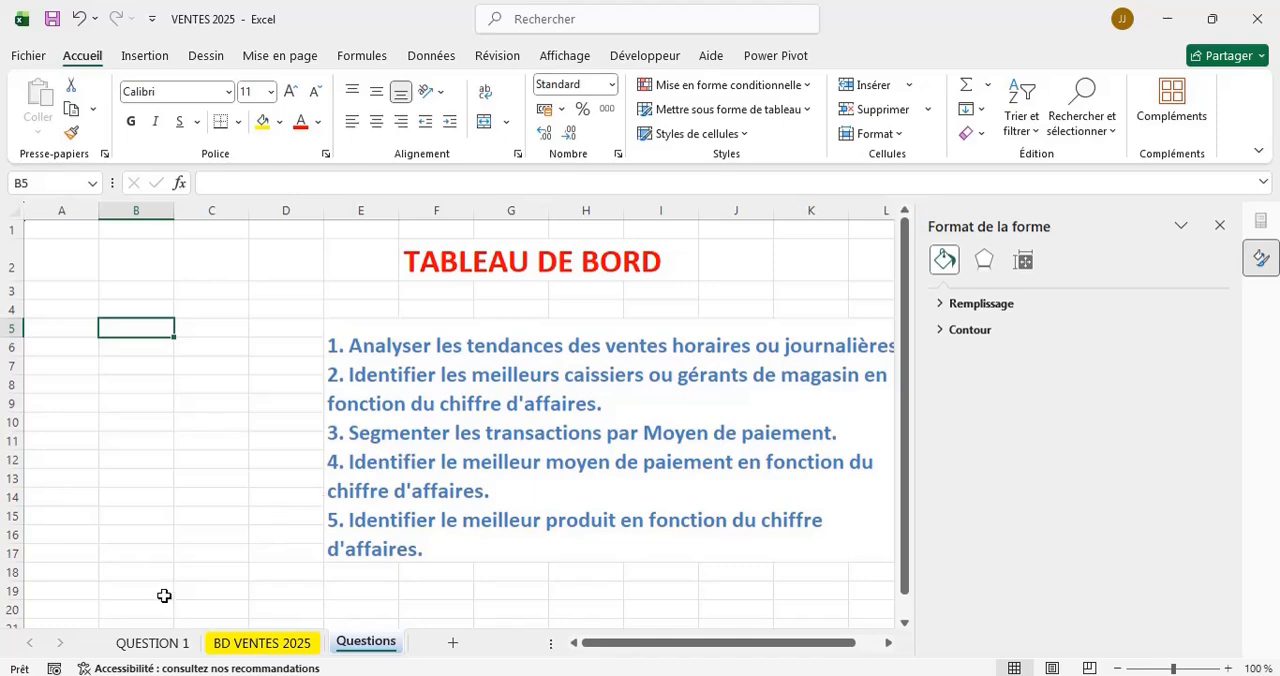
{"action": "left_click", "coordinate": [150, 644]}
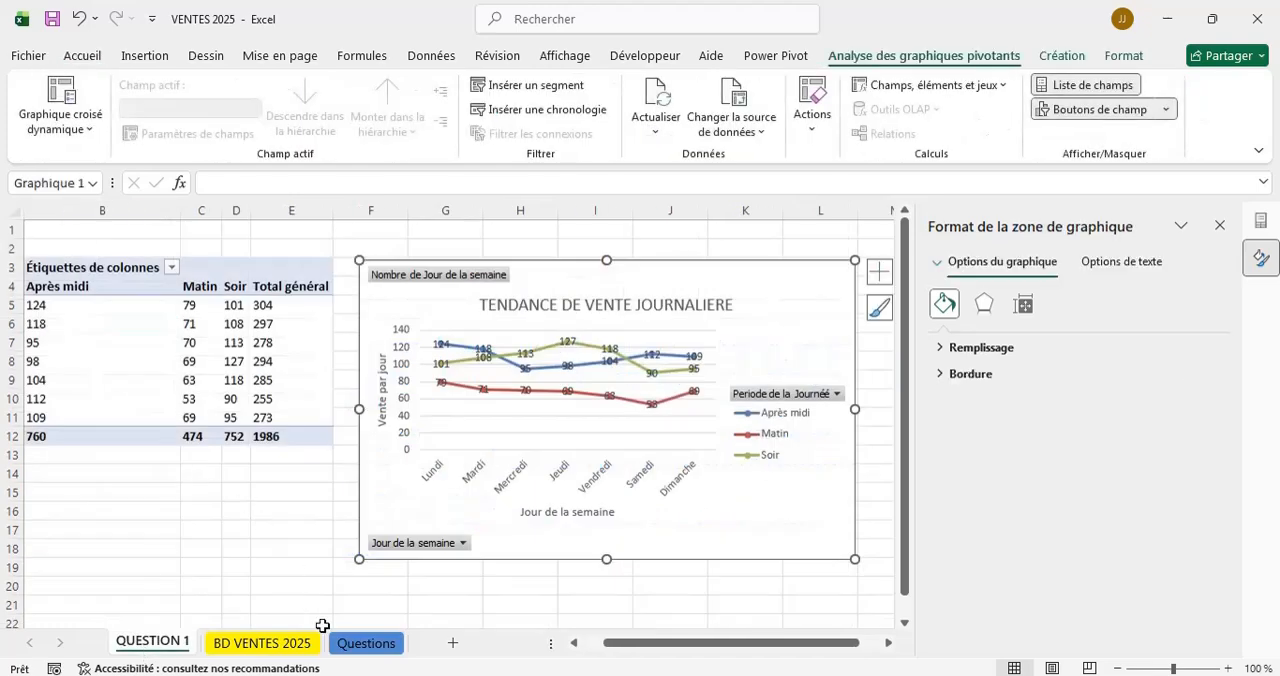
{"action": "left_click", "coordinate": [360, 643]}
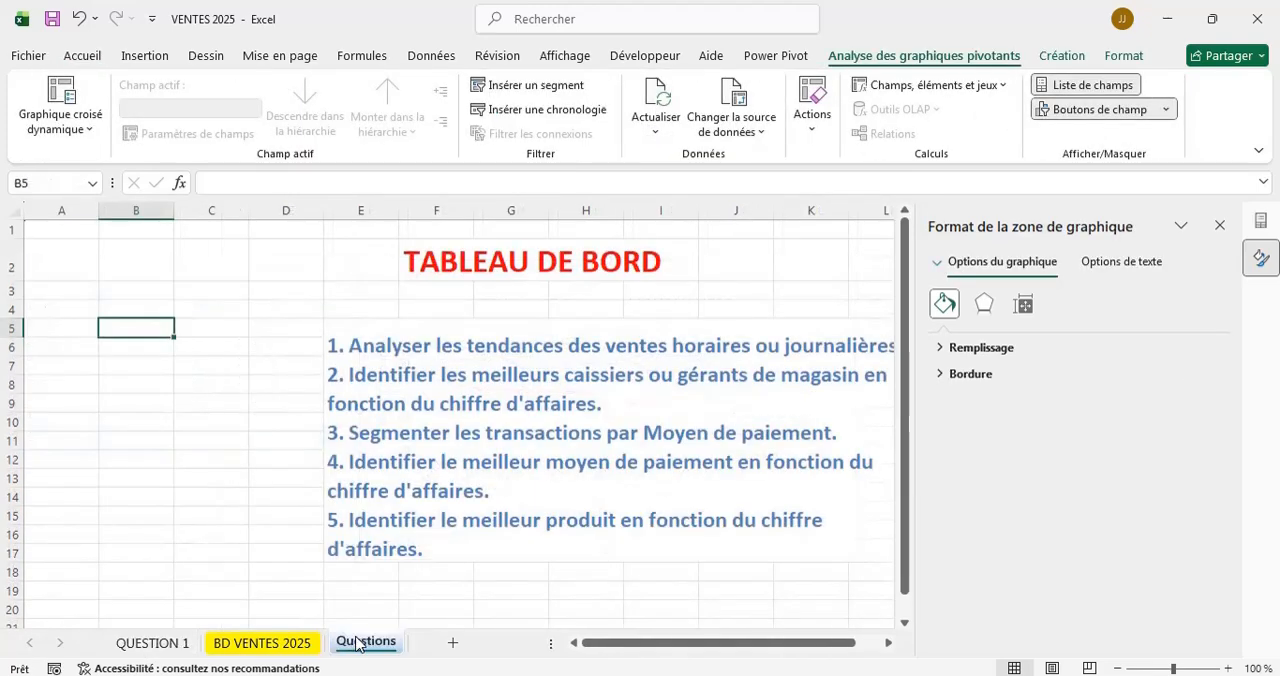
{"action": "left_click", "coordinate": [263, 644]}
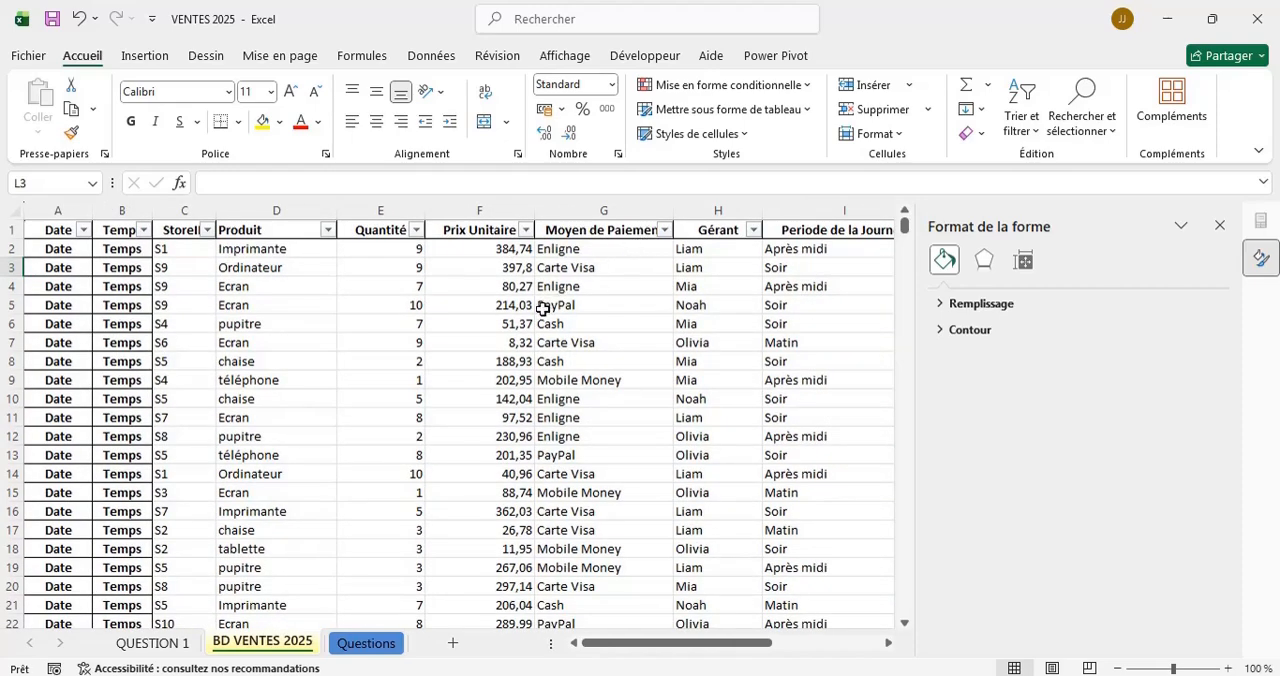
{"action": "left_click", "coordinate": [378, 642]}
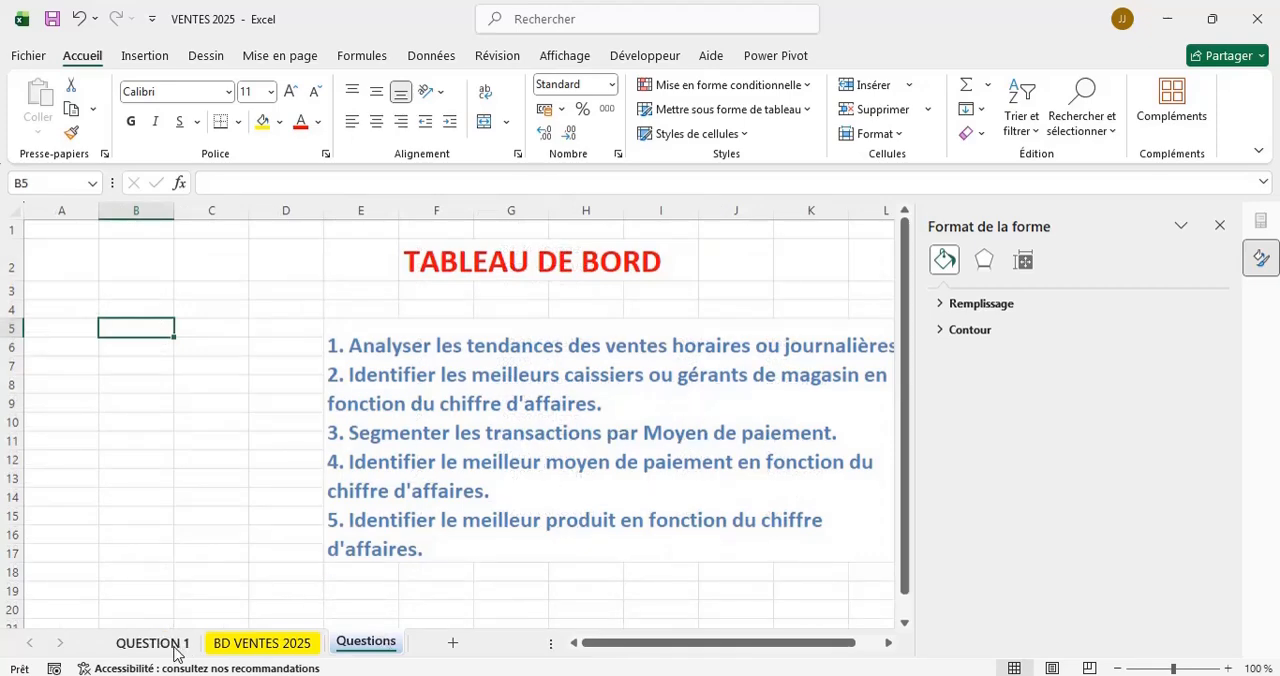
{"action": "left_click", "coordinate": [243, 656]}
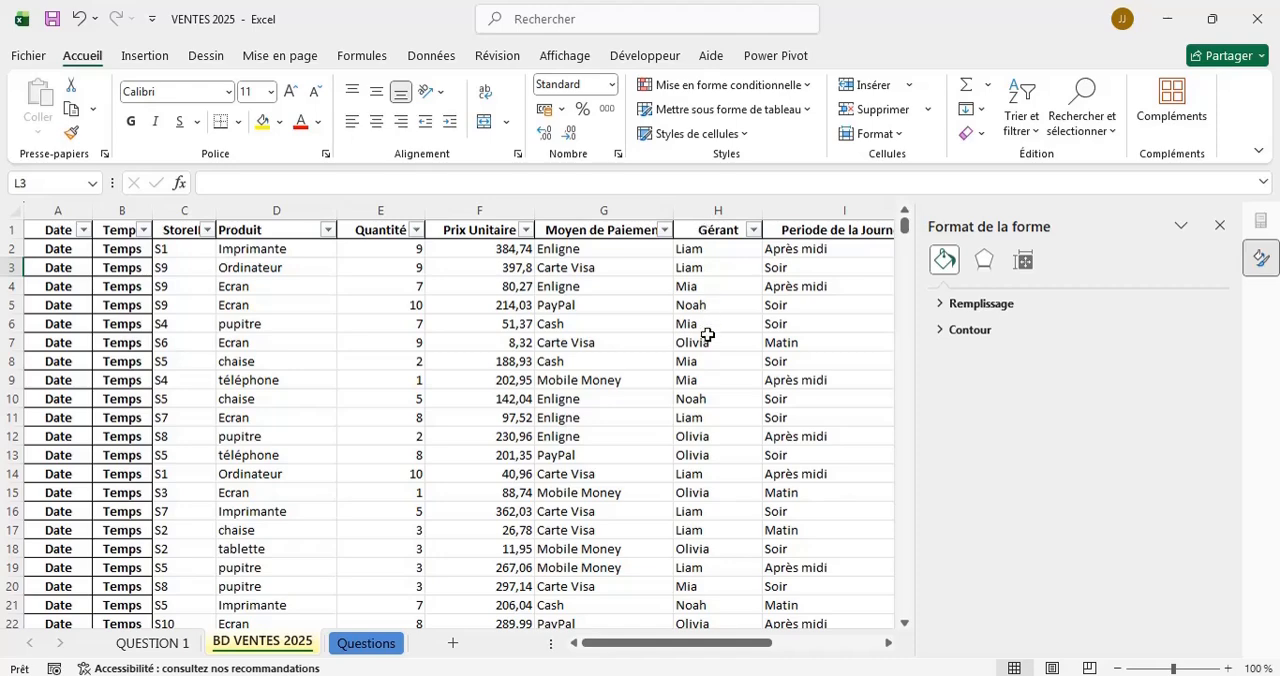
{"action": "left_click", "coordinate": [140, 58]}
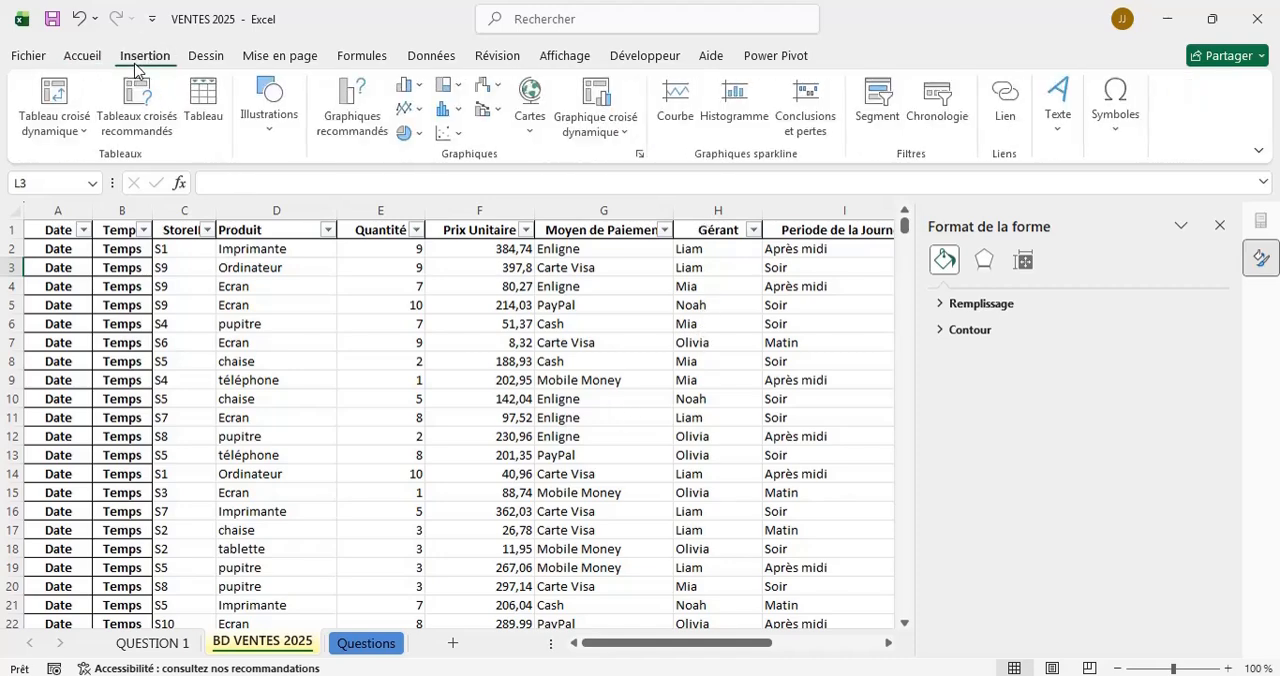
{"action": "left_click", "coordinate": [55, 90]}
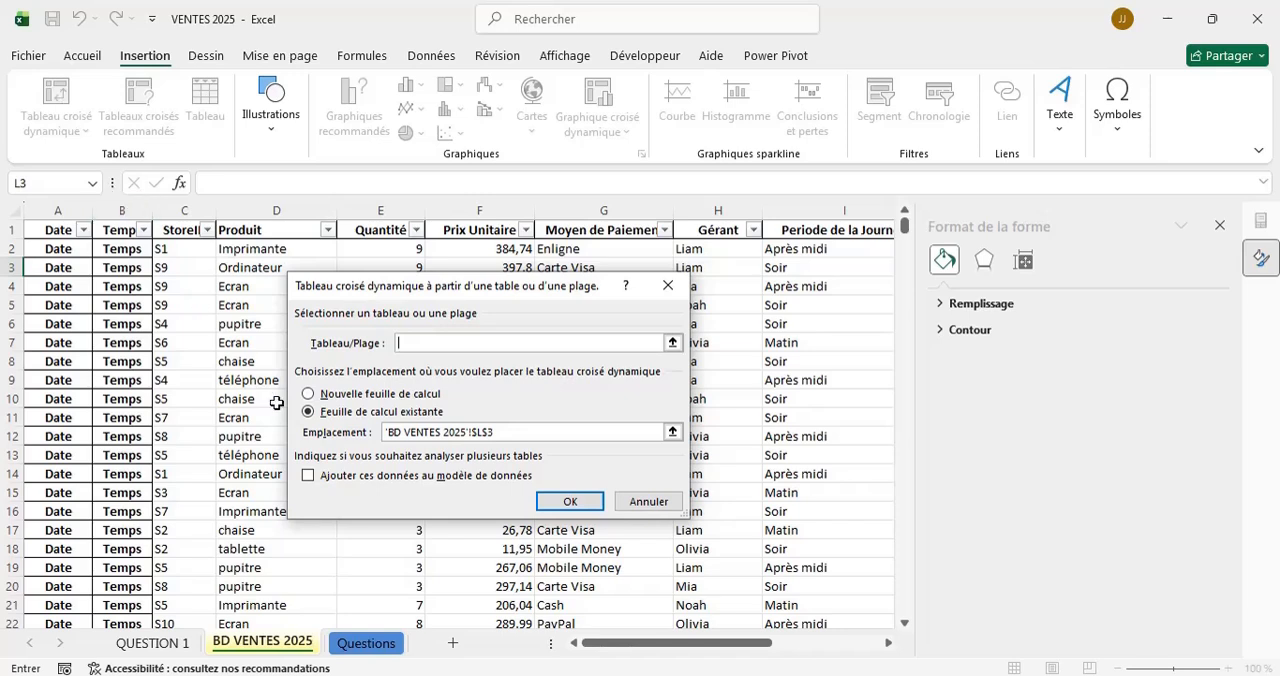
{"action": "left_click", "coordinate": [667, 285]}
{"action": "left_click", "coordinate": [1219, 226]}
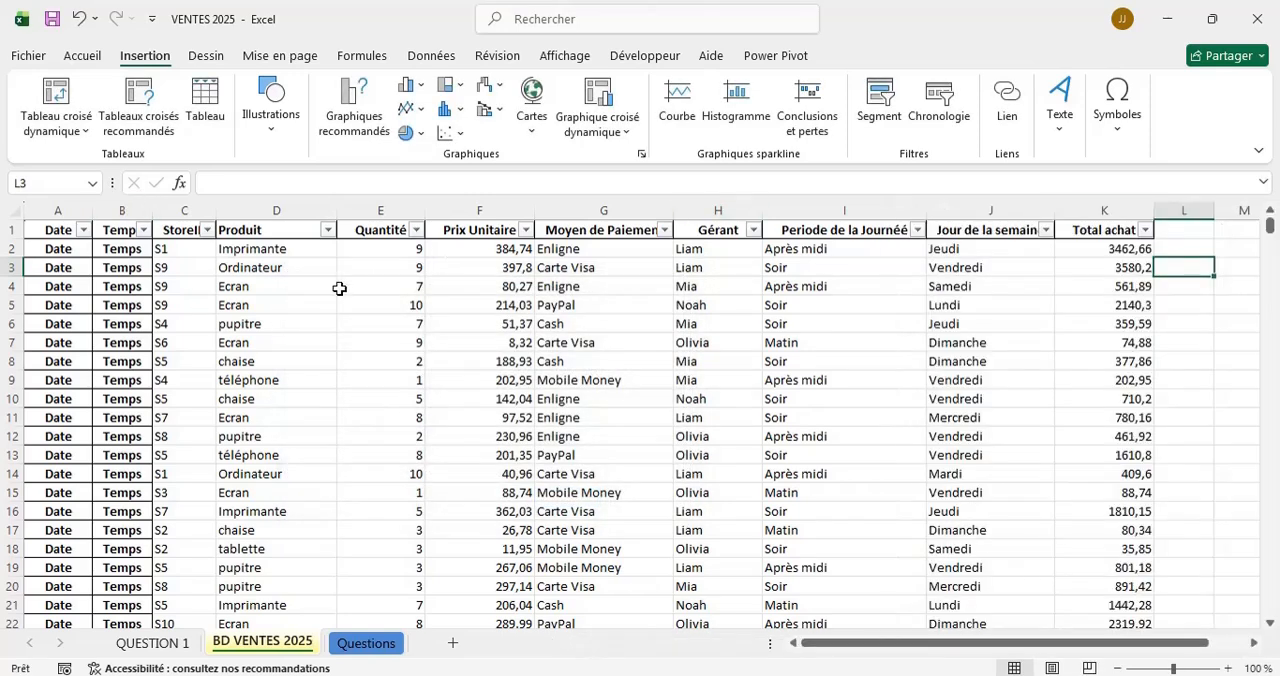
Insert a pivot table on a new worksheet with Tableau1 from the BD VENTES 2025 sheet as its source.
{"action": "left_click", "coordinate": [77, 267]}
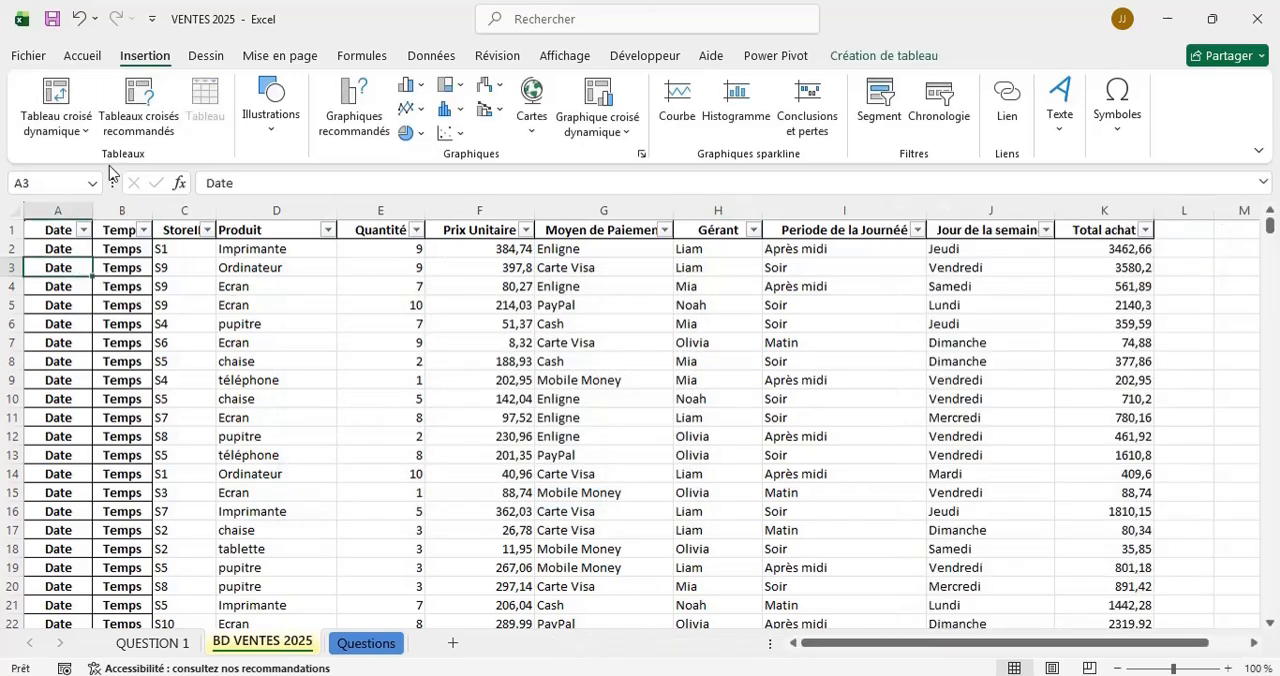
{"action": "left_click", "coordinate": [57, 100]}
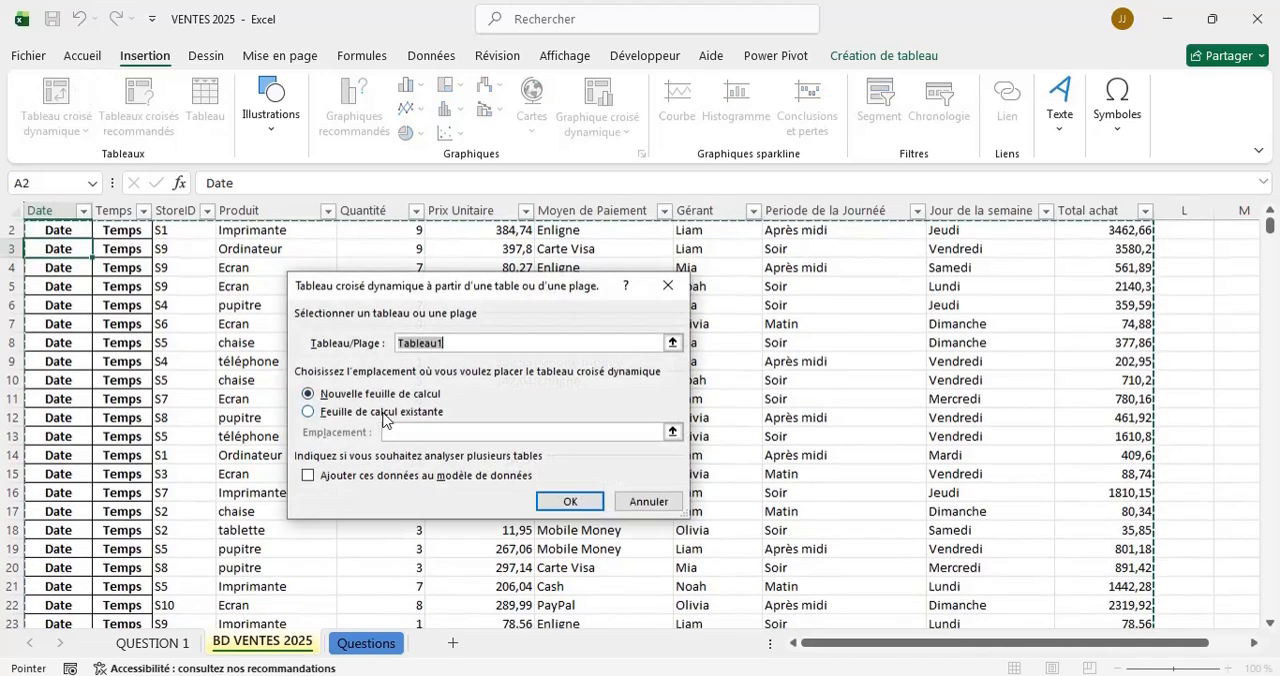
{"action": "left_click", "coordinate": [566, 502]}
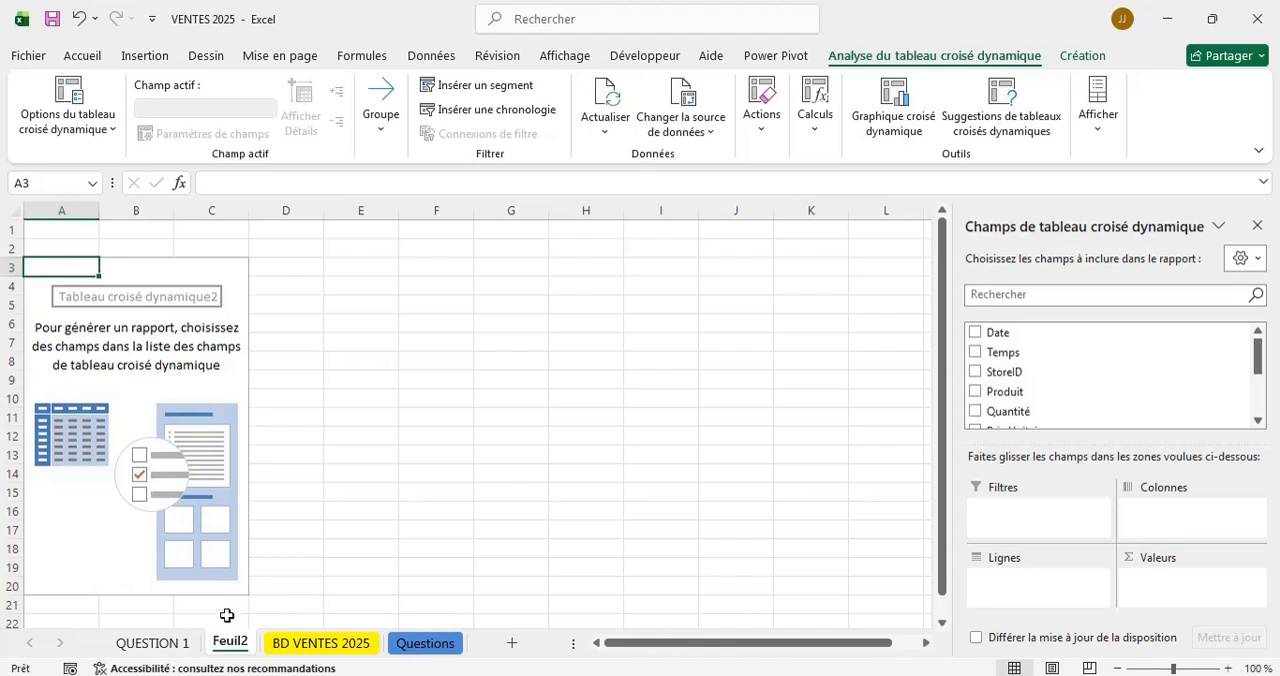
Rename the new pivot table's sheet as QUESTION 2.
{"action": "double_click", "coordinate": [230, 642]}
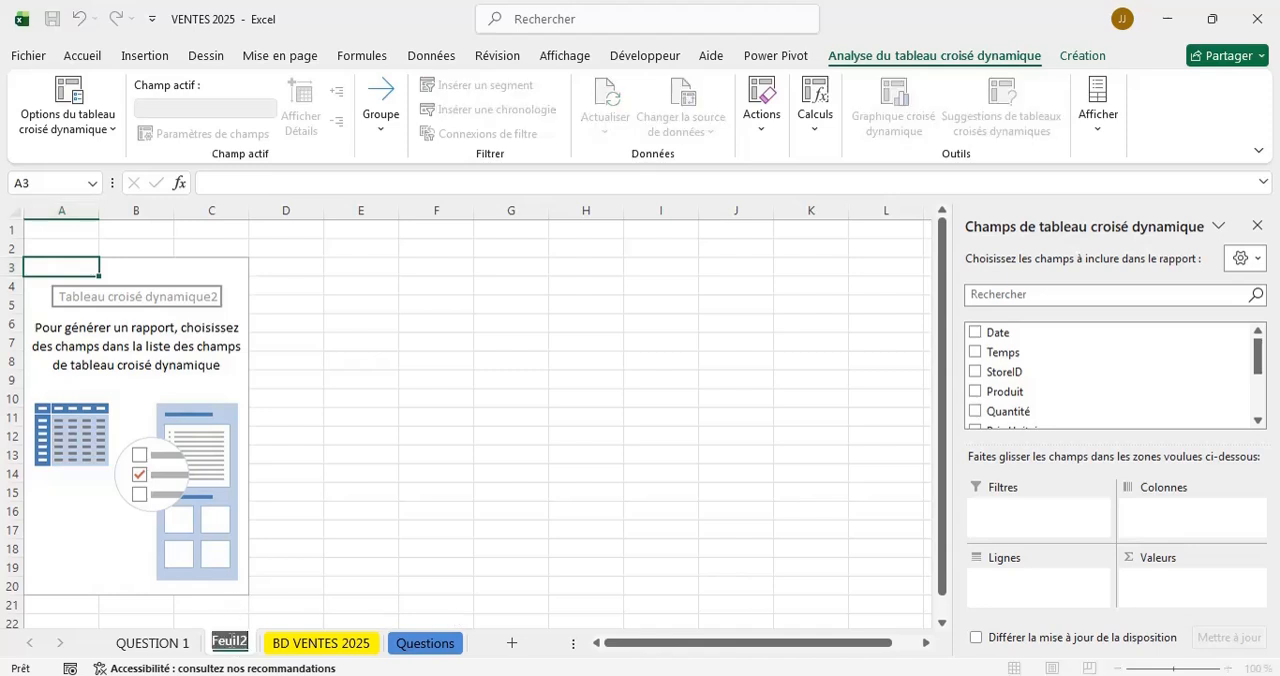
{"action": "type", "text": "QUES"}
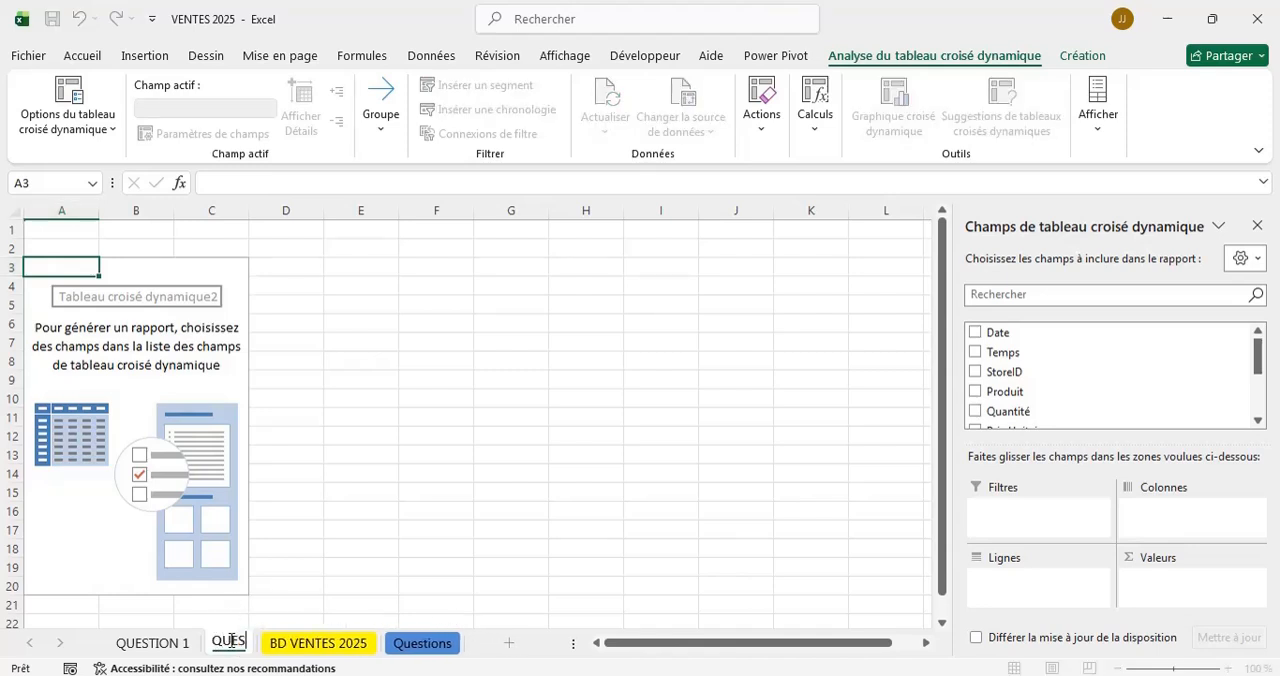
{"action": "type", "text": "TION 2"}
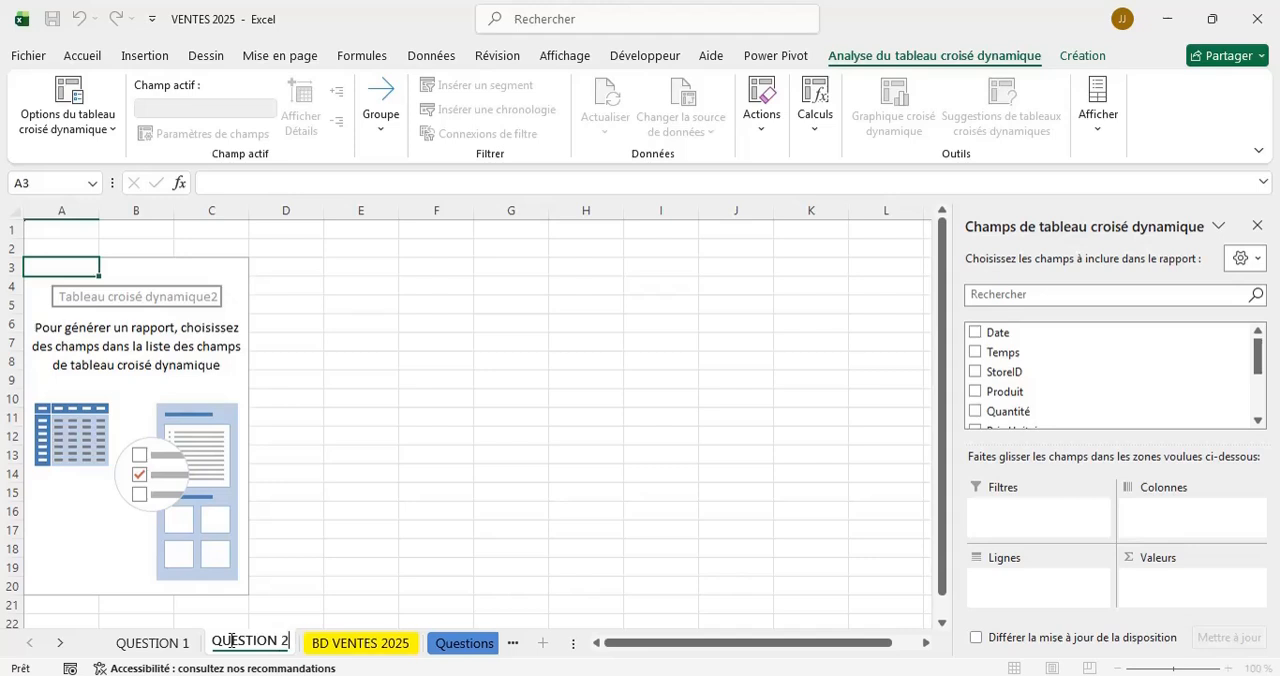
Build the QUESTION 2 pivot table with Gérant as the row field and a count of Gérant as the value.
{"action": "left_click", "coordinate": [449, 546]}
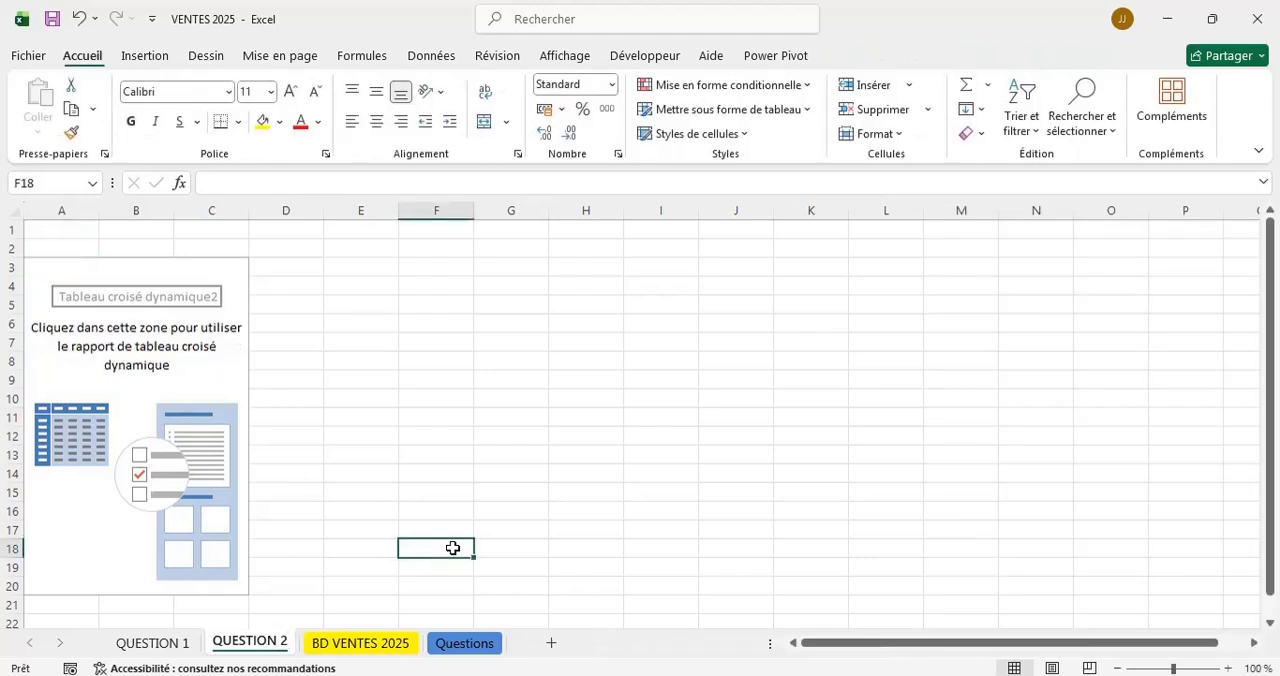
{"action": "left_click", "coordinate": [229, 301]}
{"action": "scroll", "coordinate": [1104, 348], "scroll_direction": "down", "scroll_amount": 3}
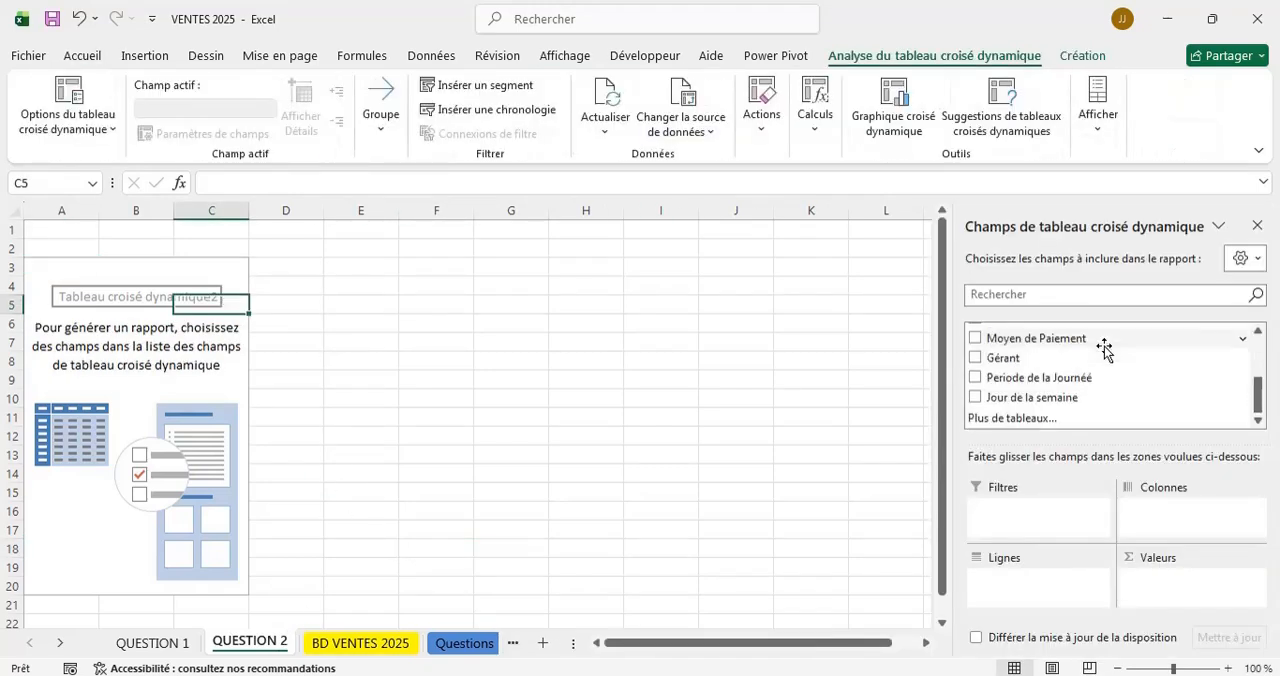
{"action": "left_click", "coordinate": [1030, 422]}
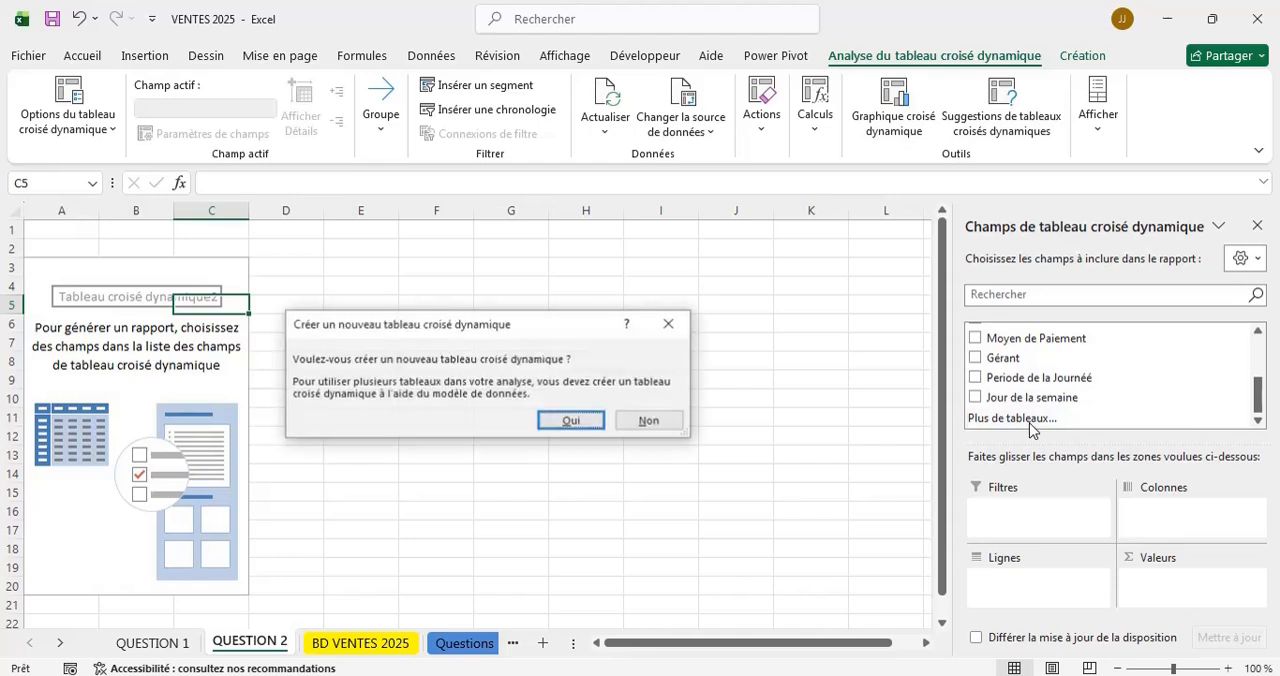
{"action": "left_click", "coordinate": [666, 328]}
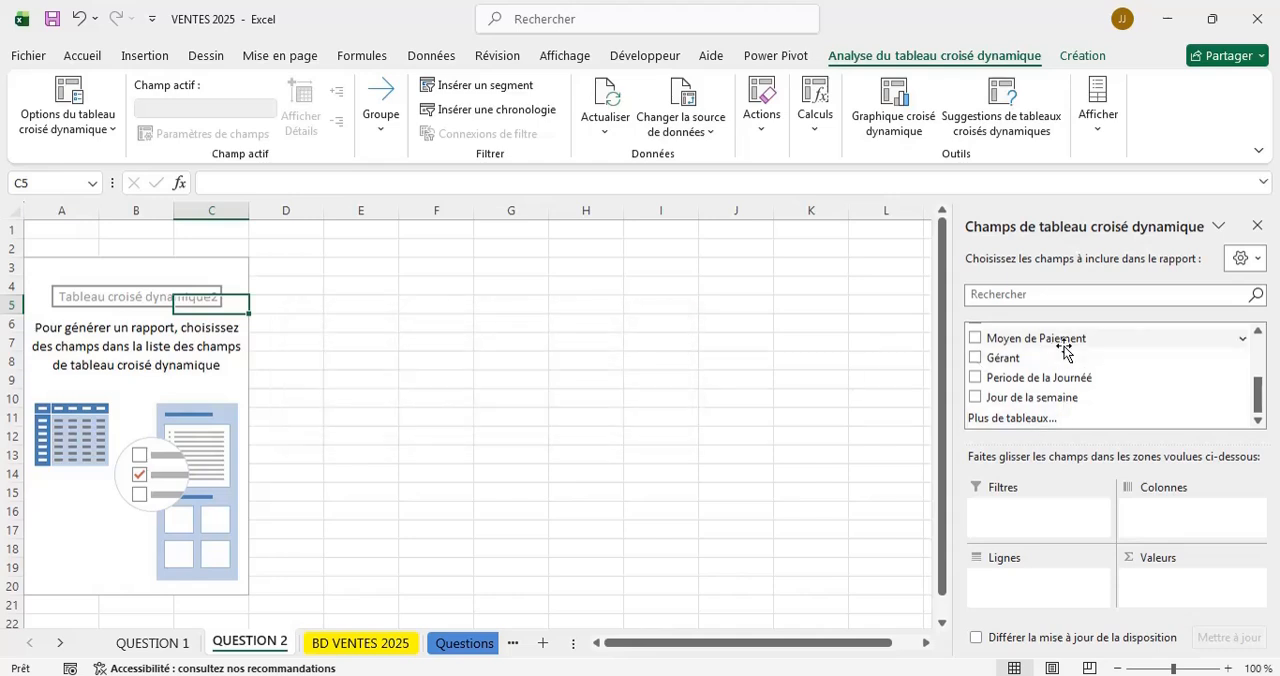
{"action": "left_click", "coordinate": [975, 358]}
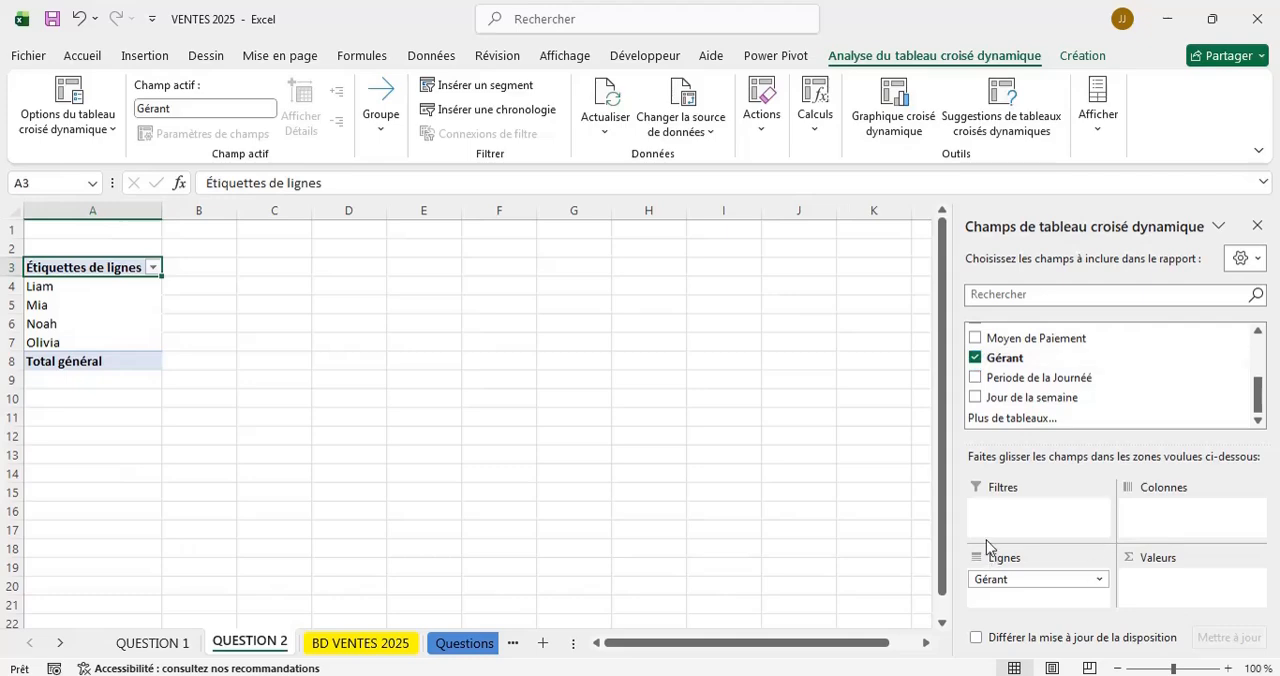
{"action": "left_click_drag", "start_coordinate": [991, 357], "coordinate": [1166, 590]}
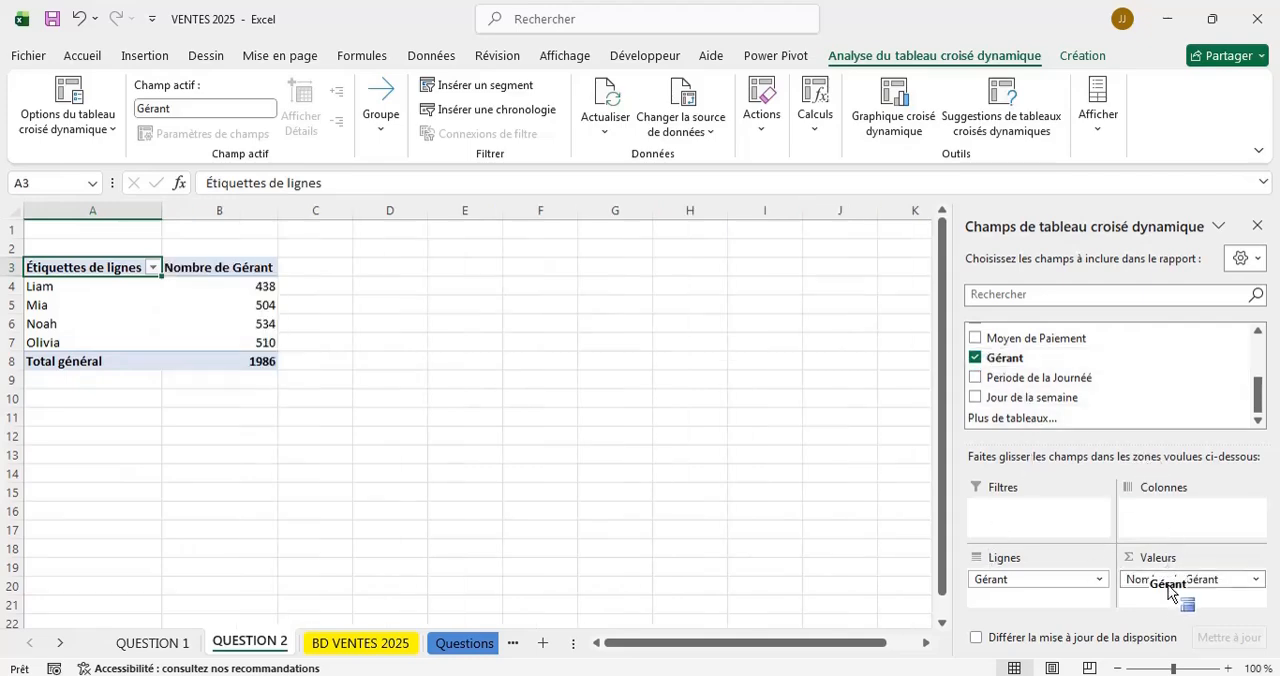
Review question 2 on the Questions sheet and check the sales table columns against the pivot table's available fields.
{"action": "left_click", "coordinate": [462, 645]}
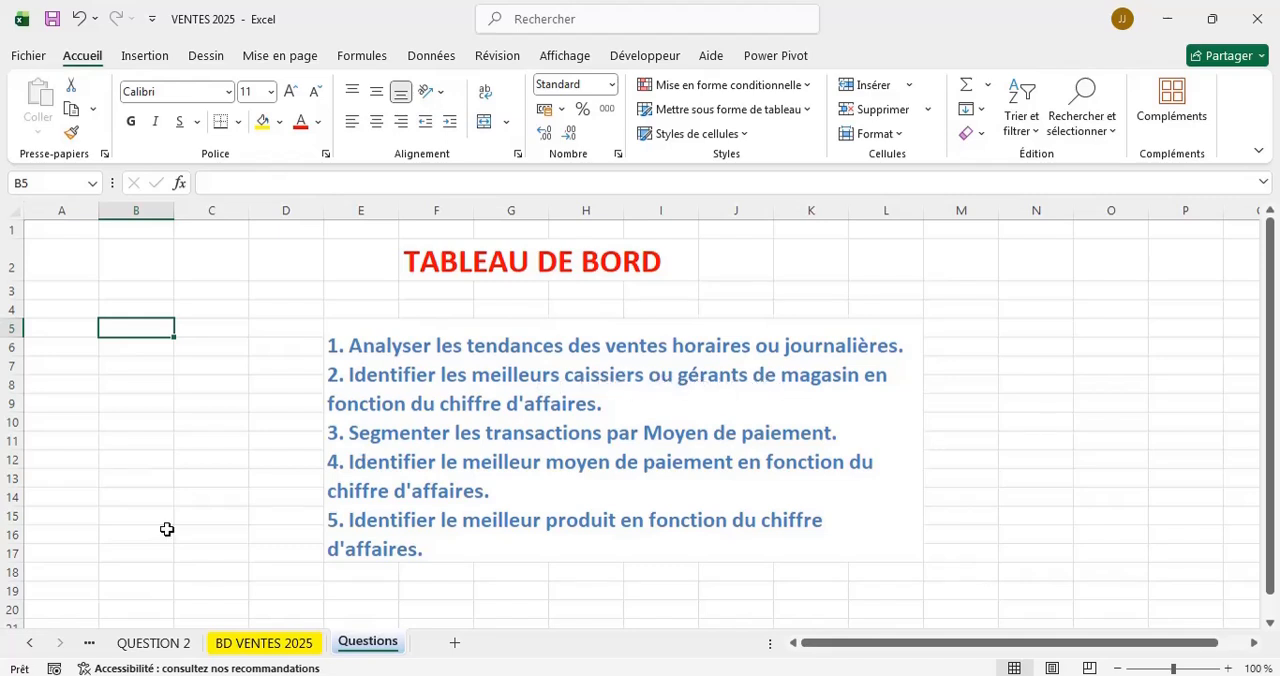
{"action": "left_click", "coordinate": [171, 648]}
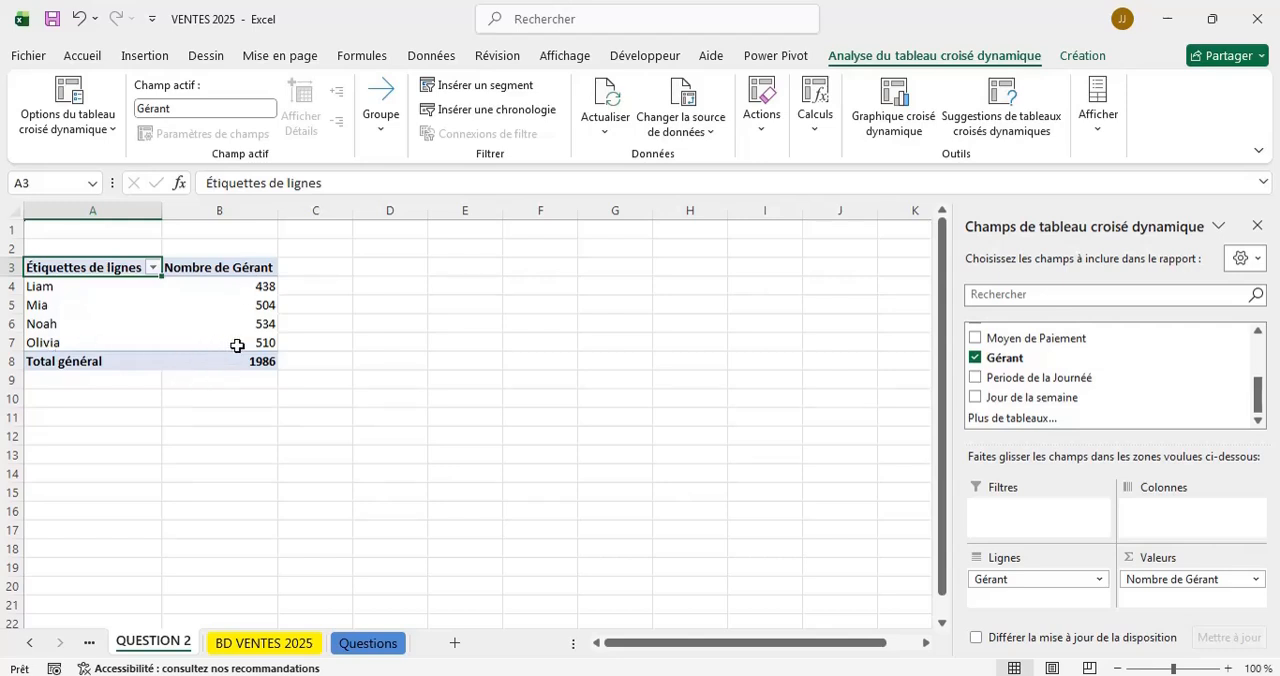
{"action": "mouse_move", "coordinate": [245, 346]}
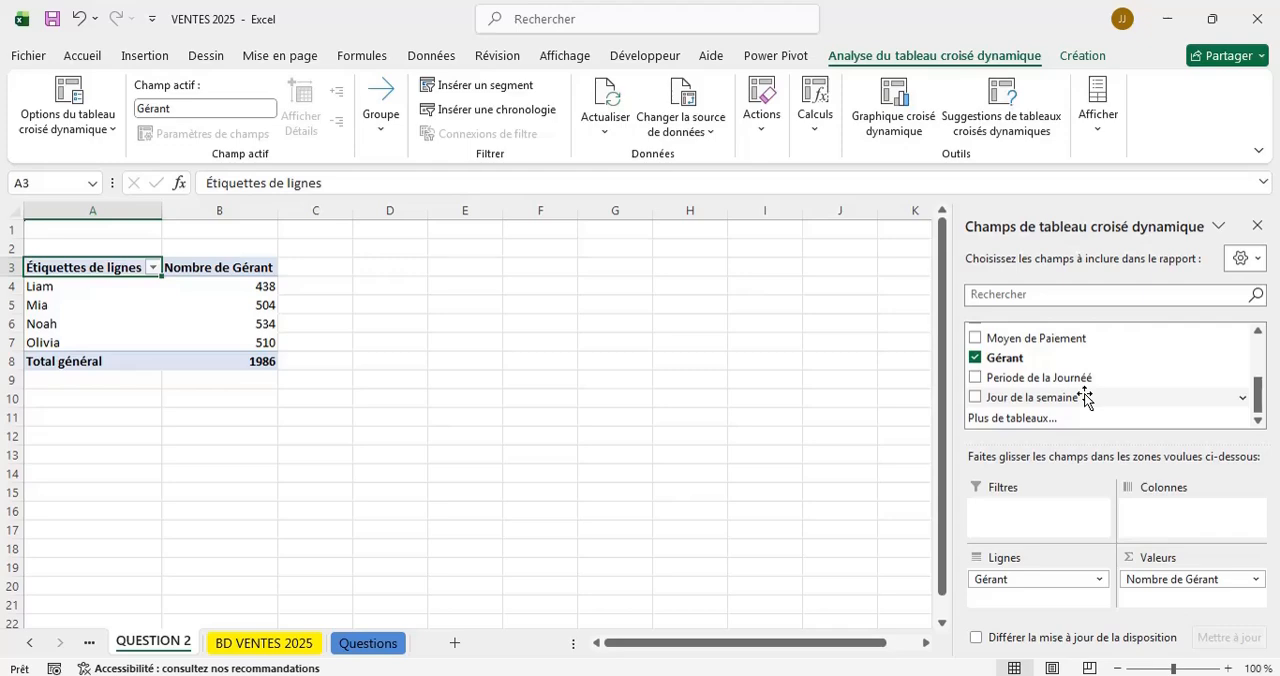
{"action": "left_click", "coordinate": [286, 648]}
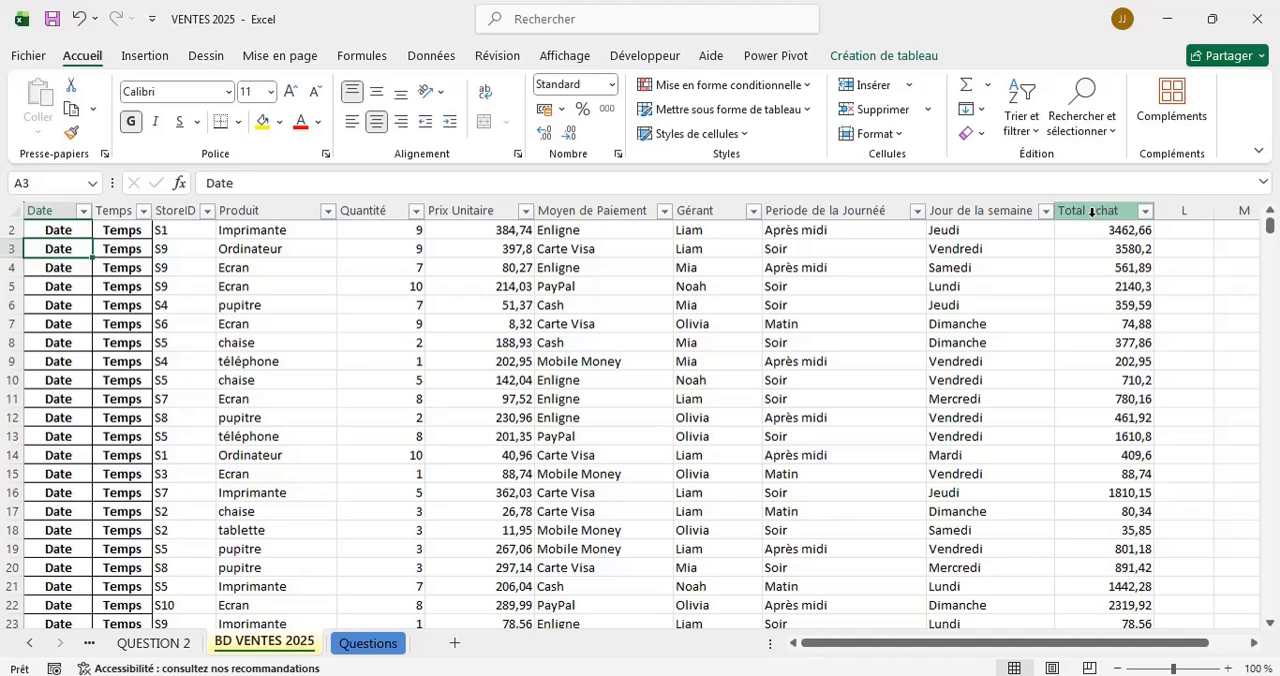
{"action": "left_click", "coordinate": [174, 648]}
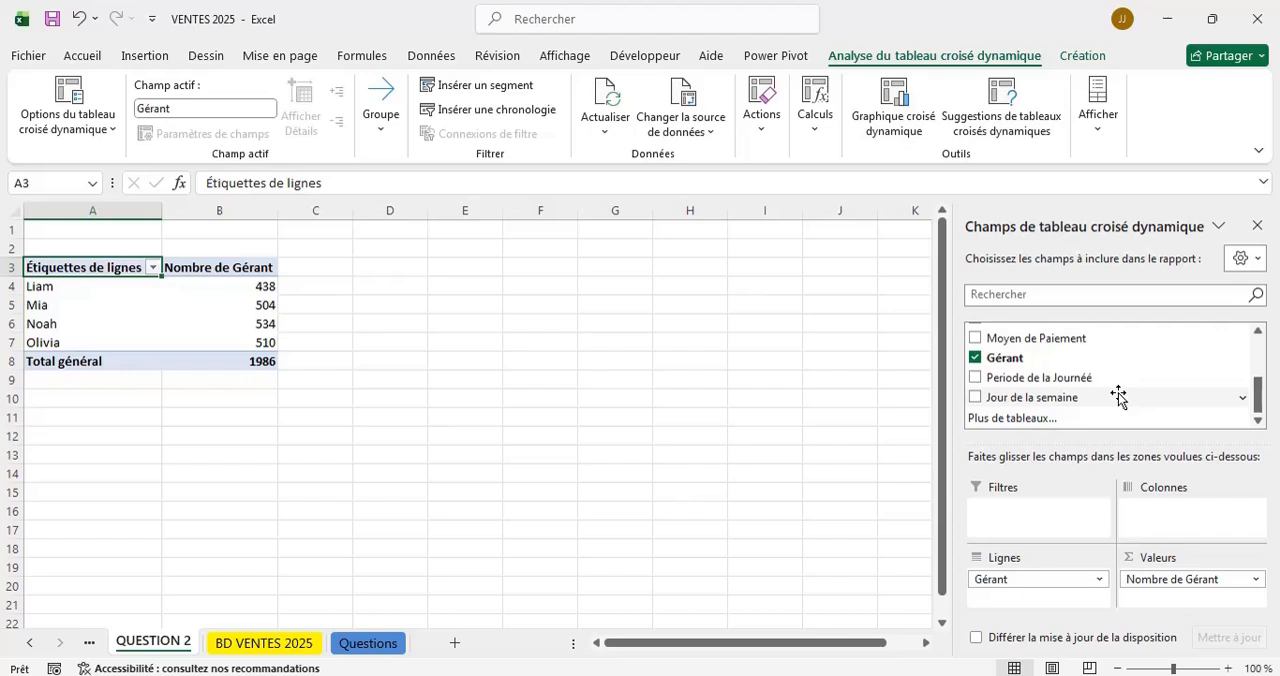
{"action": "scroll", "coordinate": [1118, 397], "scroll_direction": "up", "scroll_amount": 1}
{"action": "scroll", "coordinate": [1118, 397], "scroll_direction": "up", "scroll_amount": 2}
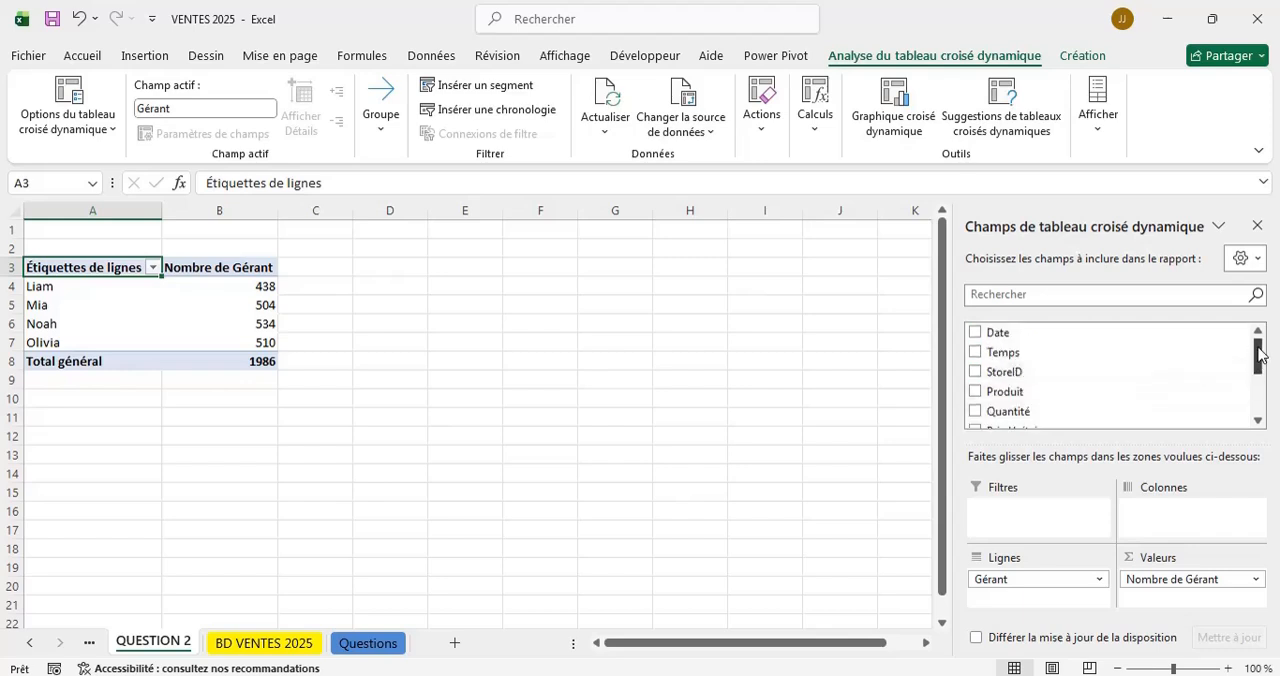
{"action": "left_click", "coordinate": [1258, 421]}
{"action": "left_click", "coordinate": [1258, 421]}
{"action": "left_click", "coordinate": [1258, 421]}
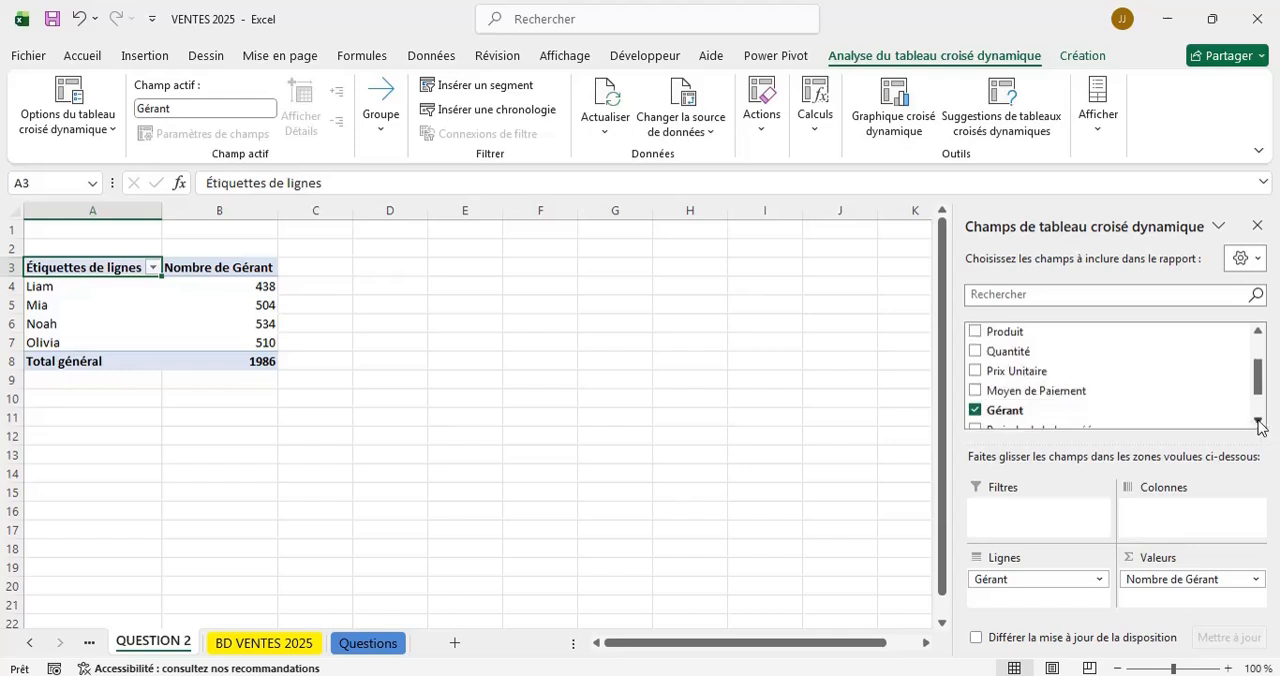
{"action": "left_click", "coordinate": [1258, 421]}
{"action": "left_click", "coordinate": [1258, 421]}
{"action": "left_click", "coordinate": [1258, 421]}
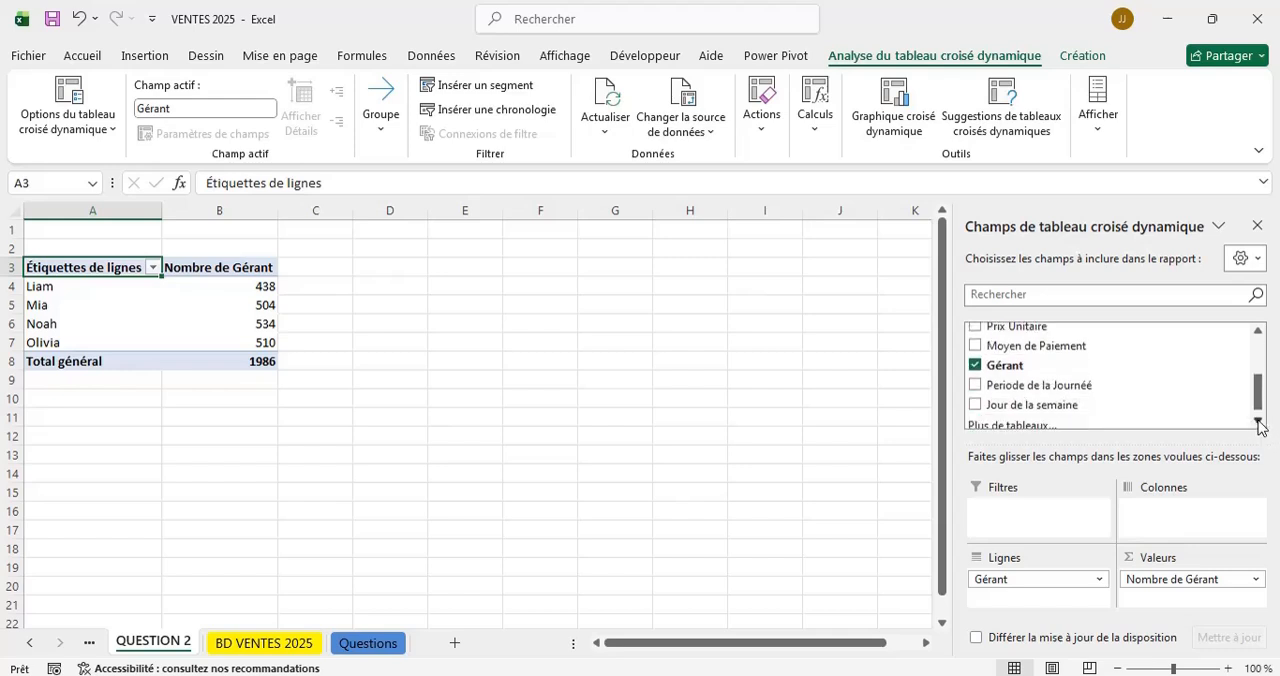
{"action": "left_click", "coordinate": [1258, 421]}
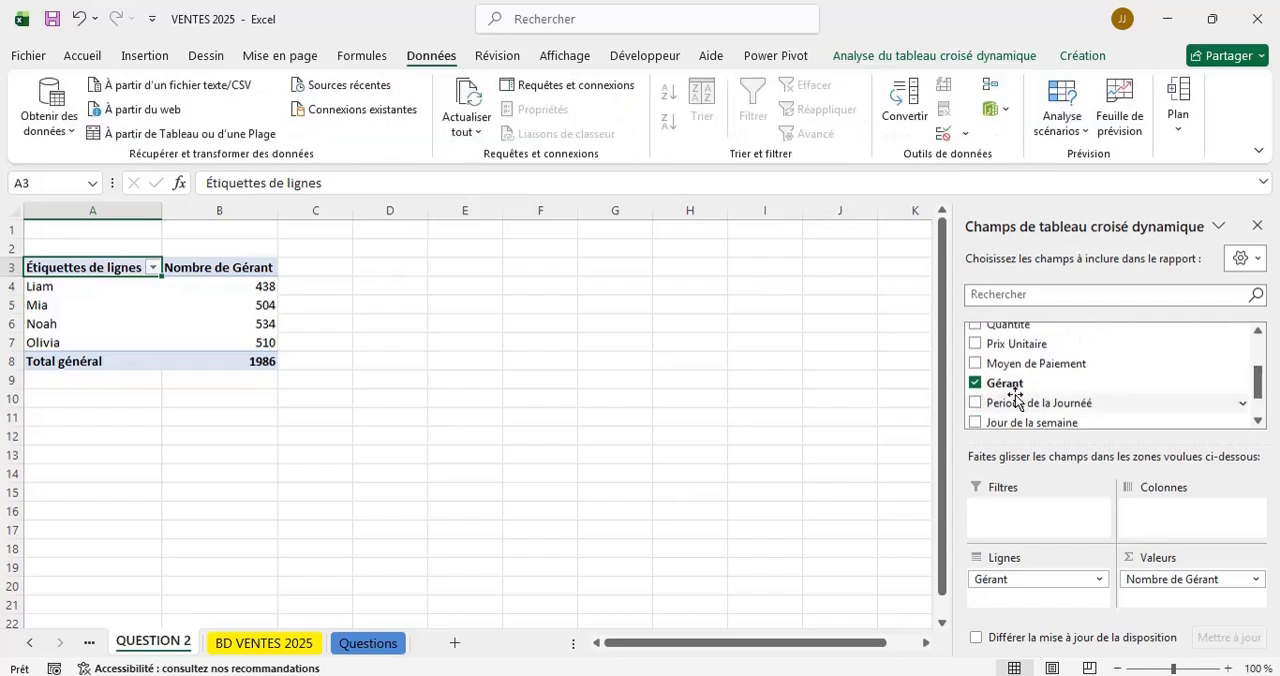
{"action": "scroll", "coordinate": [1015, 398], "scroll_direction": "up", "scroll_amount": 2}
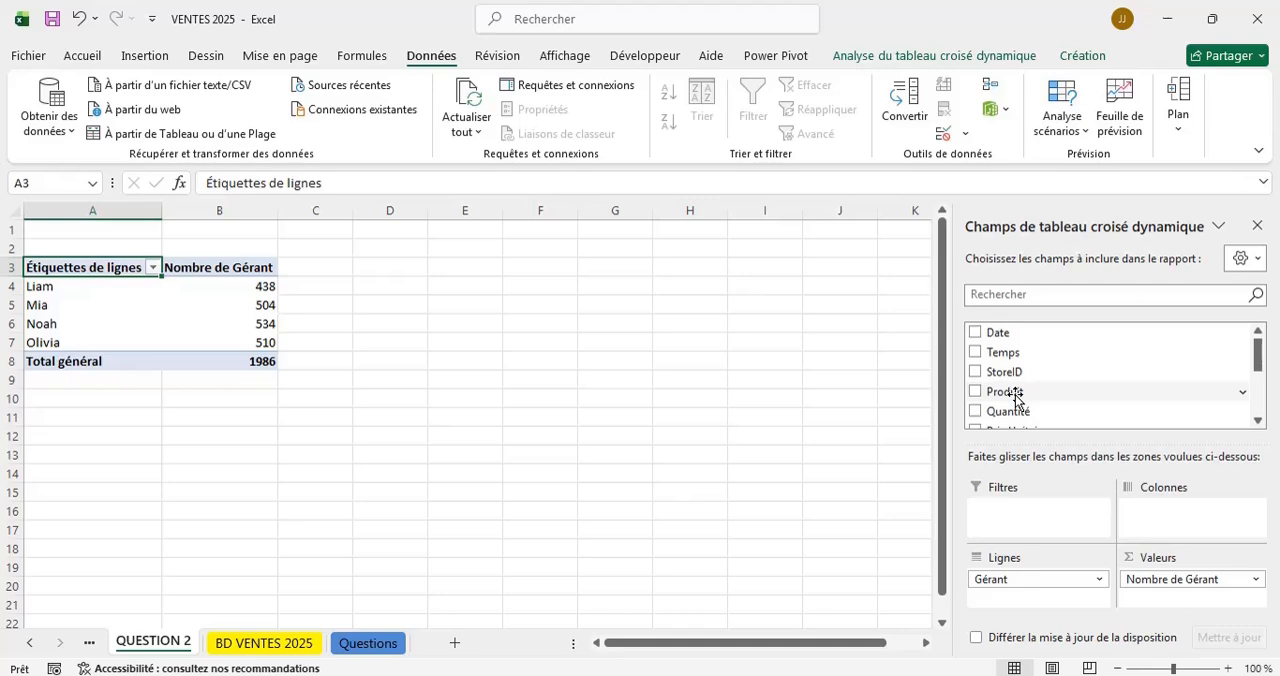
Check the sales table's Total achat column, refresh all data, and add the sum of Total achat to the QUESTION 2 pivot table.
{"action": "left_click", "coordinate": [258, 645]}
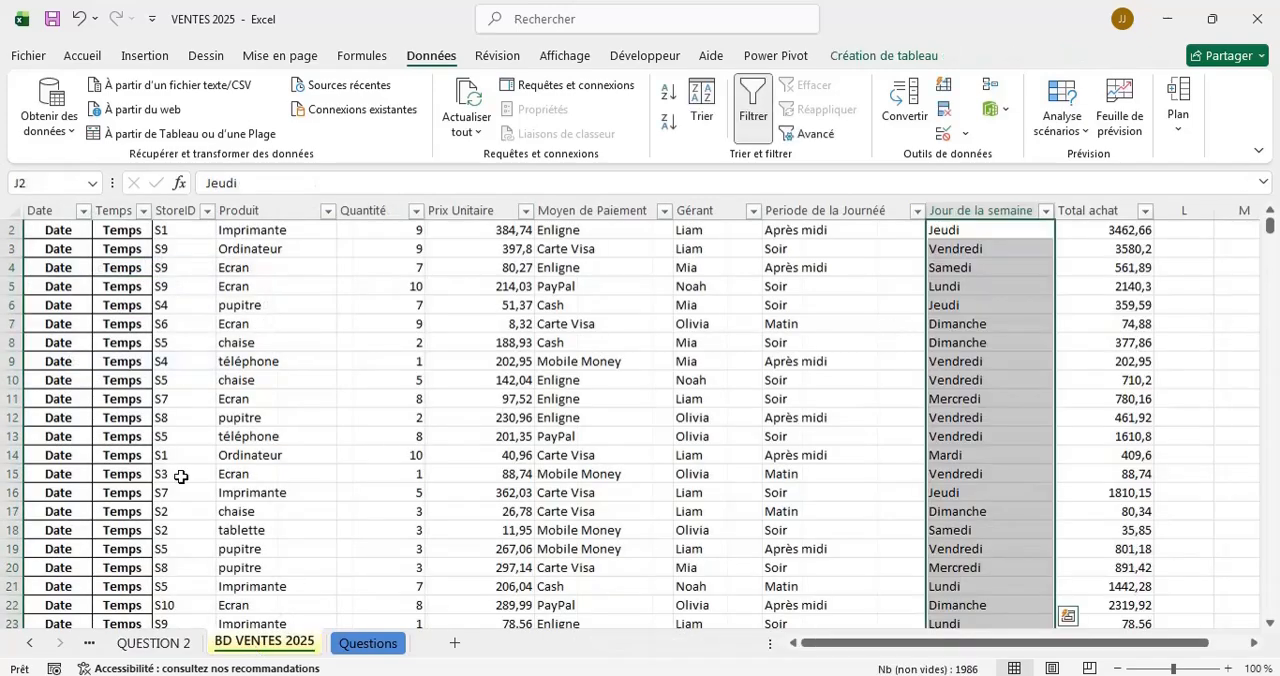
{"action": "left_click", "coordinate": [1081, 206]}
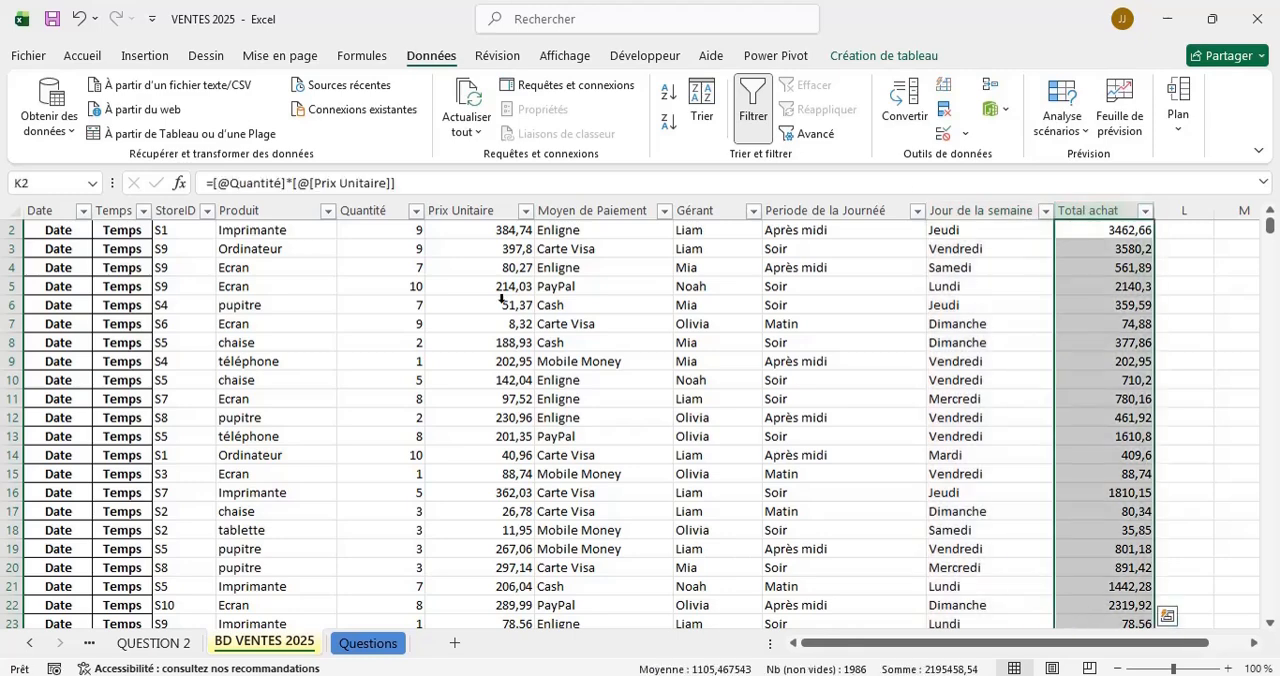
{"action": "left_click", "coordinate": [166, 646]}
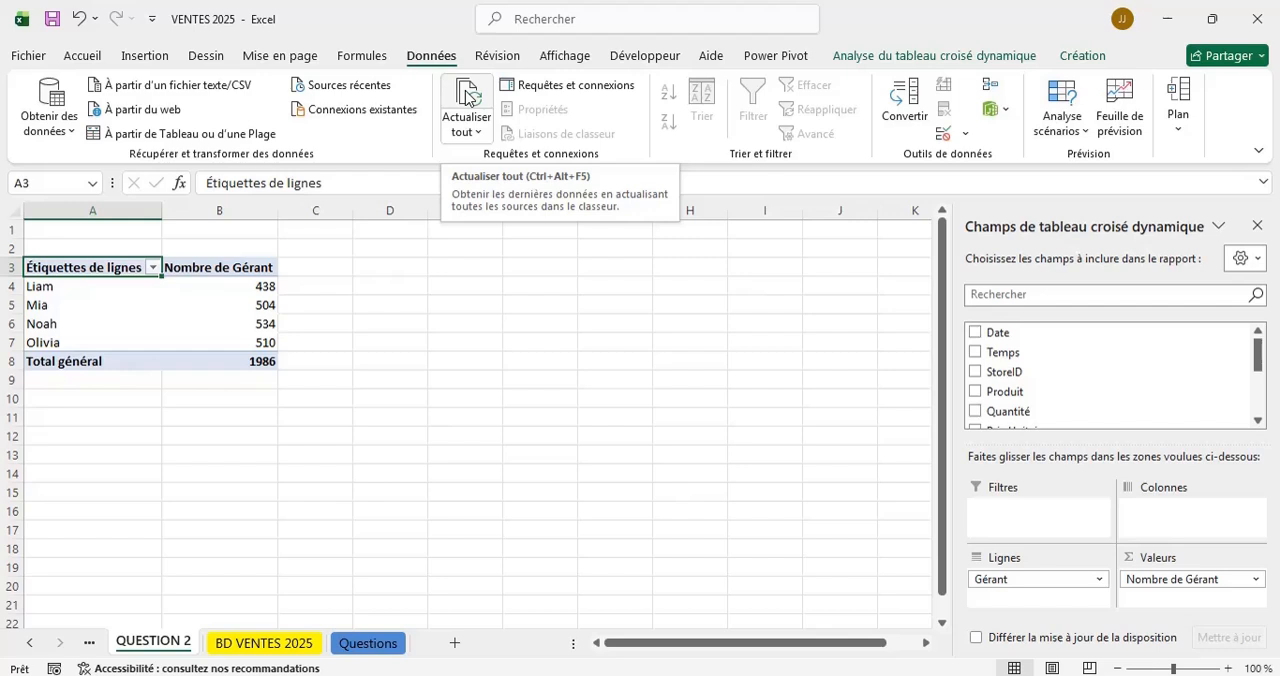
{"action": "left_click", "coordinate": [465, 96]}
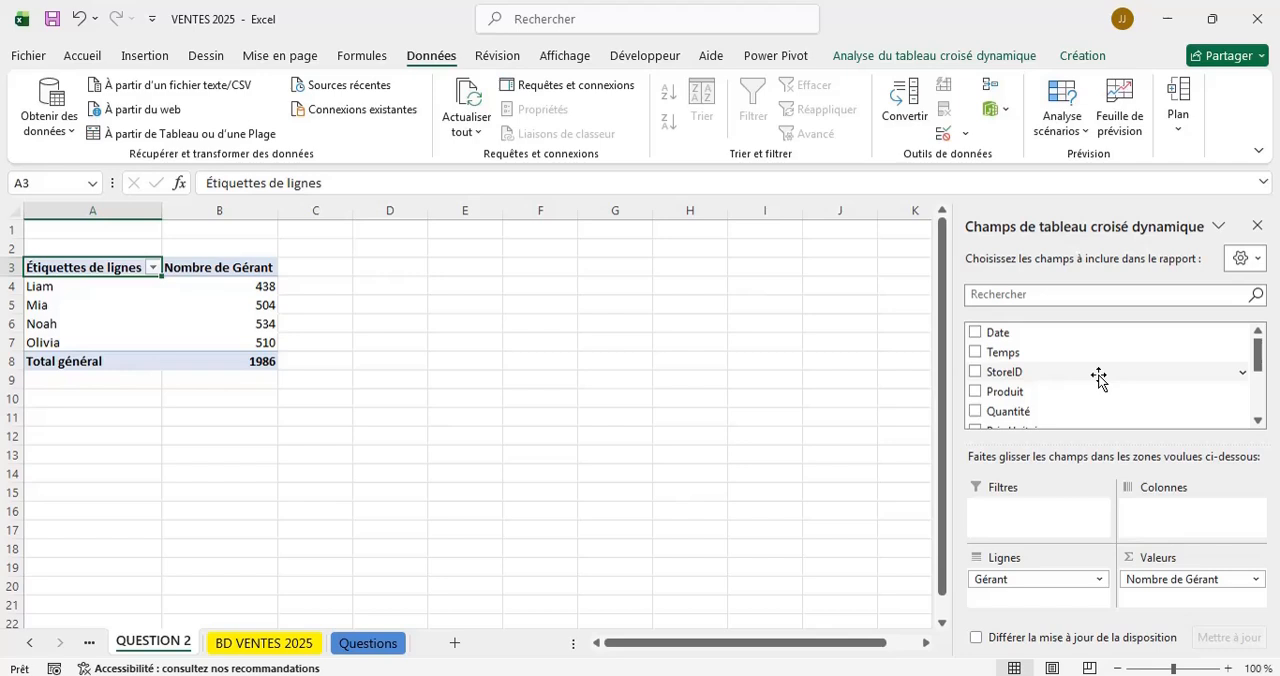
{"action": "scroll", "coordinate": [1098, 376], "scroll_direction": "down", "scroll_amount": 4}
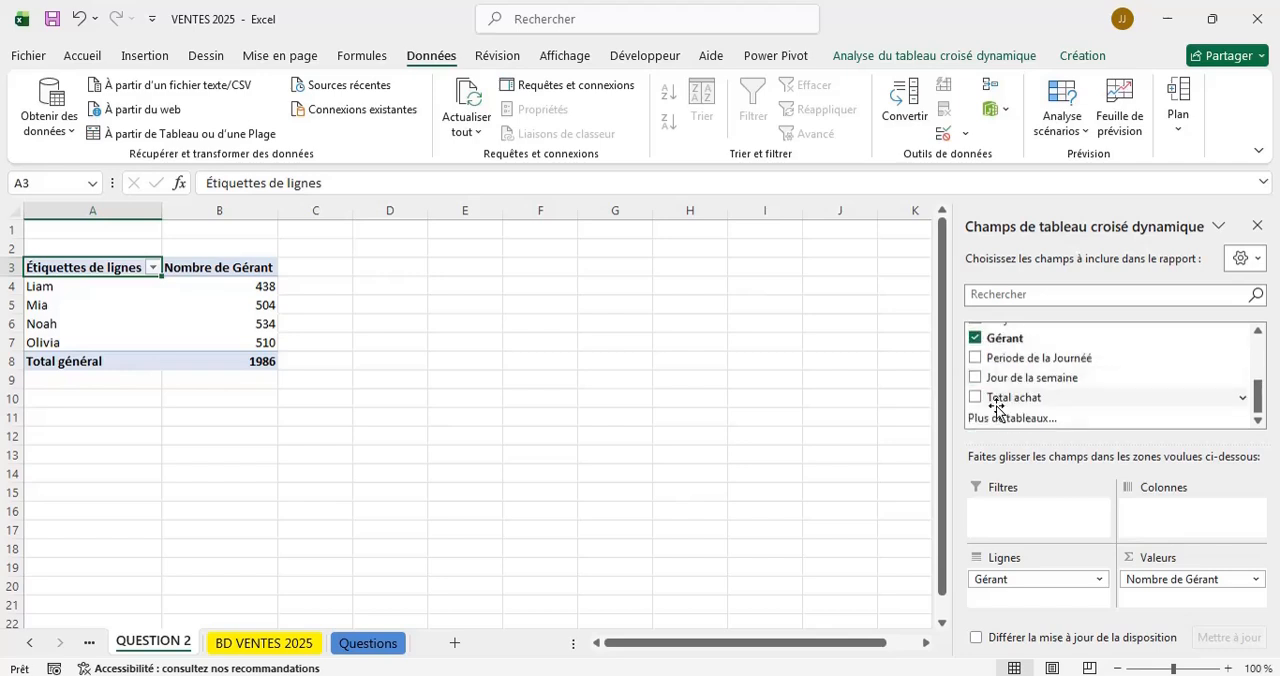
{"action": "left_click", "coordinate": [975, 398]}
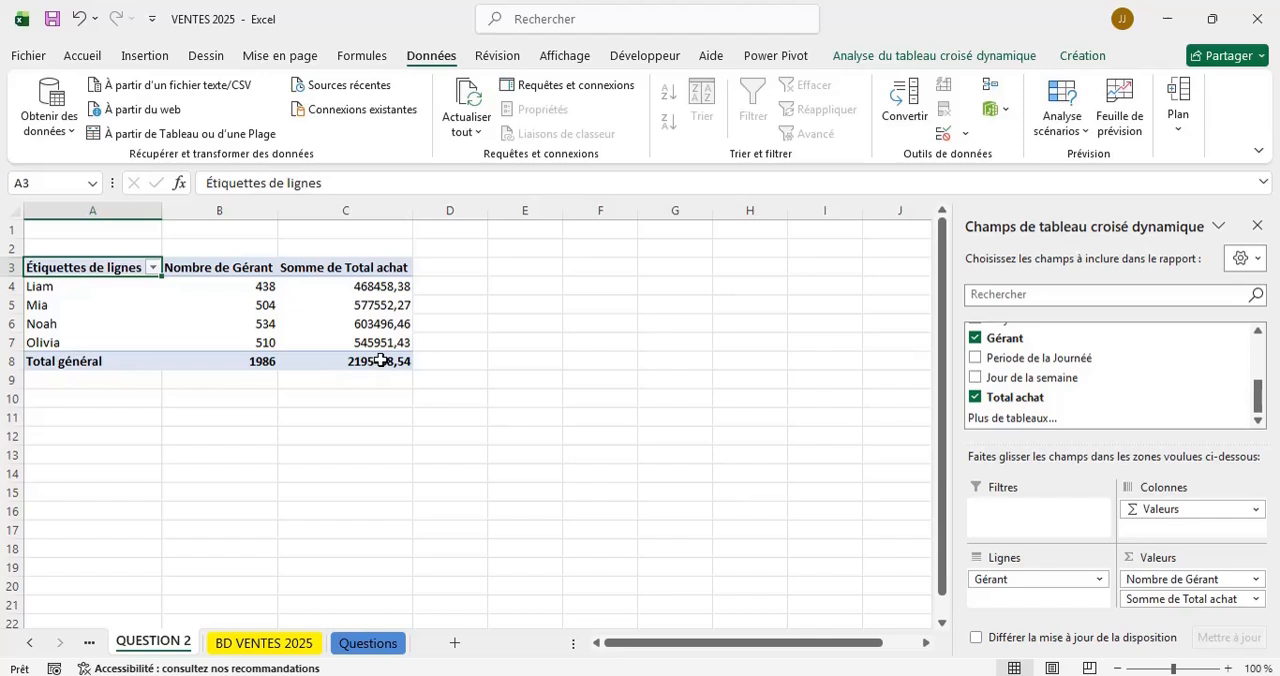
Insert a stacked column pivot chart (Histogramme empilé) from the manager rows and place it beside the QUESTION 2 pivot table.
{"action": "mouse_move", "coordinate": [382, 358]}
{"action": "left_click", "coordinate": [367, 643]}
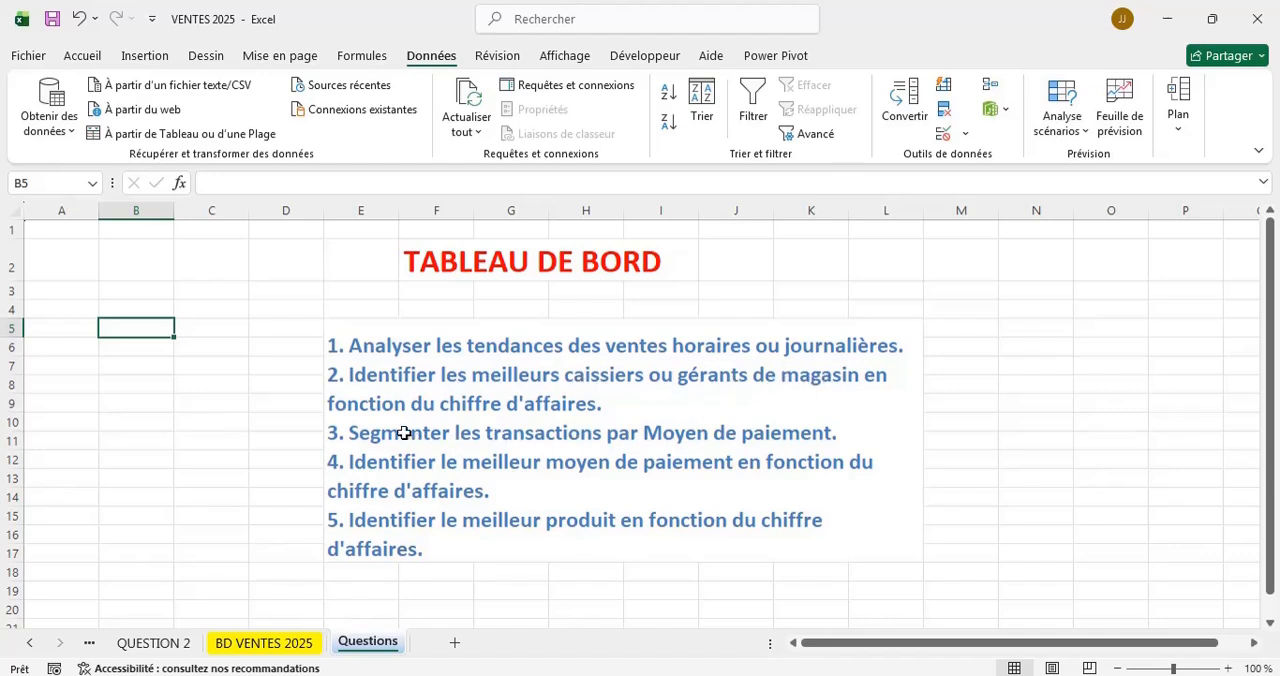
{"action": "left_click", "coordinate": [160, 642]}
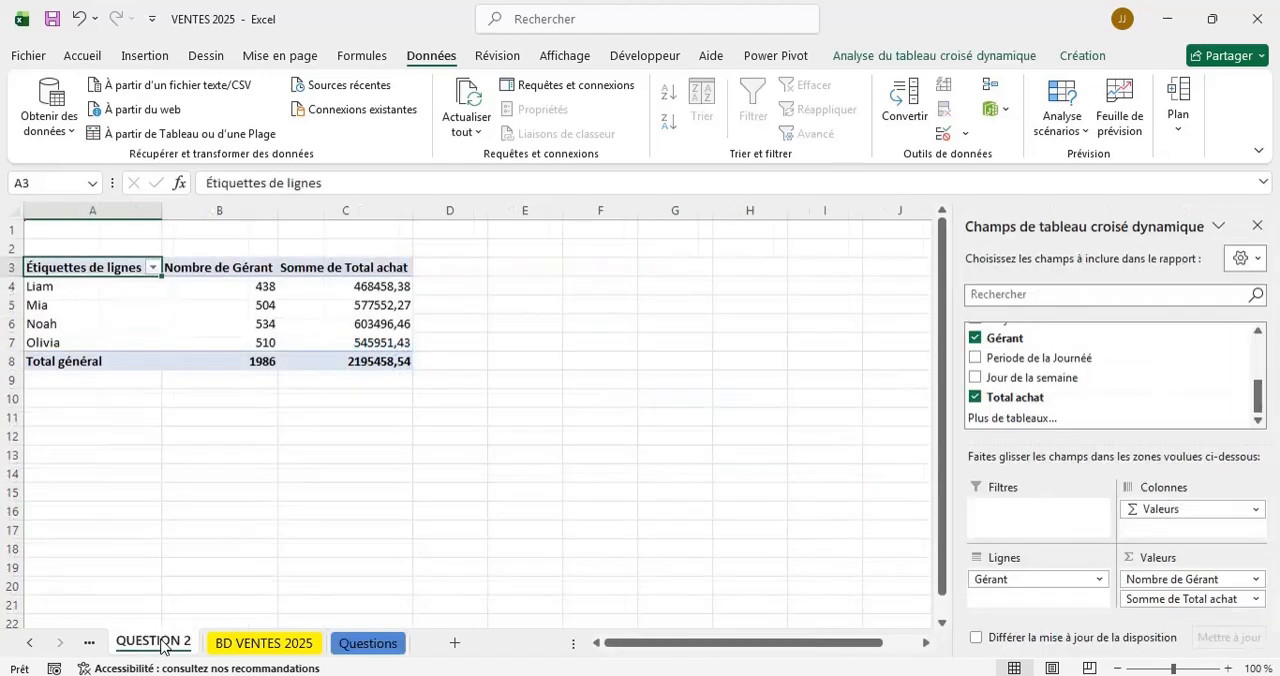
{"action": "left_click", "coordinate": [30, 283]}
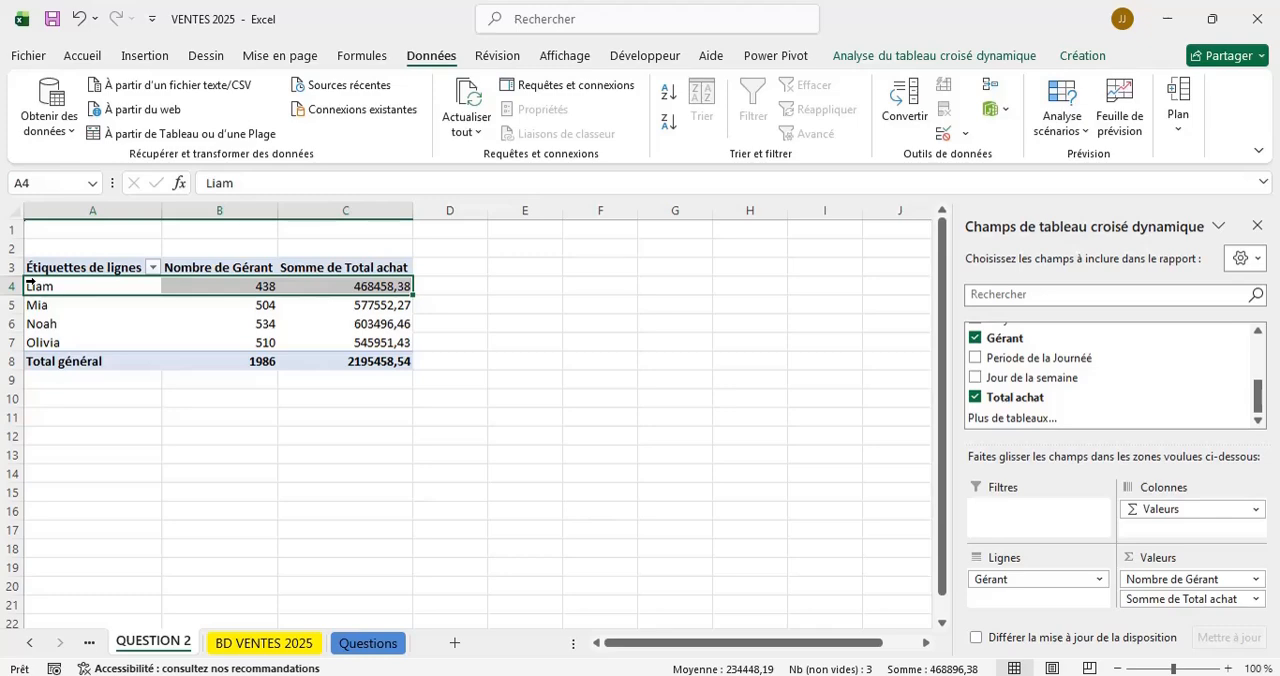
{"action": "key", "text": "shift+Down"}
{"action": "key", "text": "shift+Down"}
{"action": "key", "text": "shift+Down"}
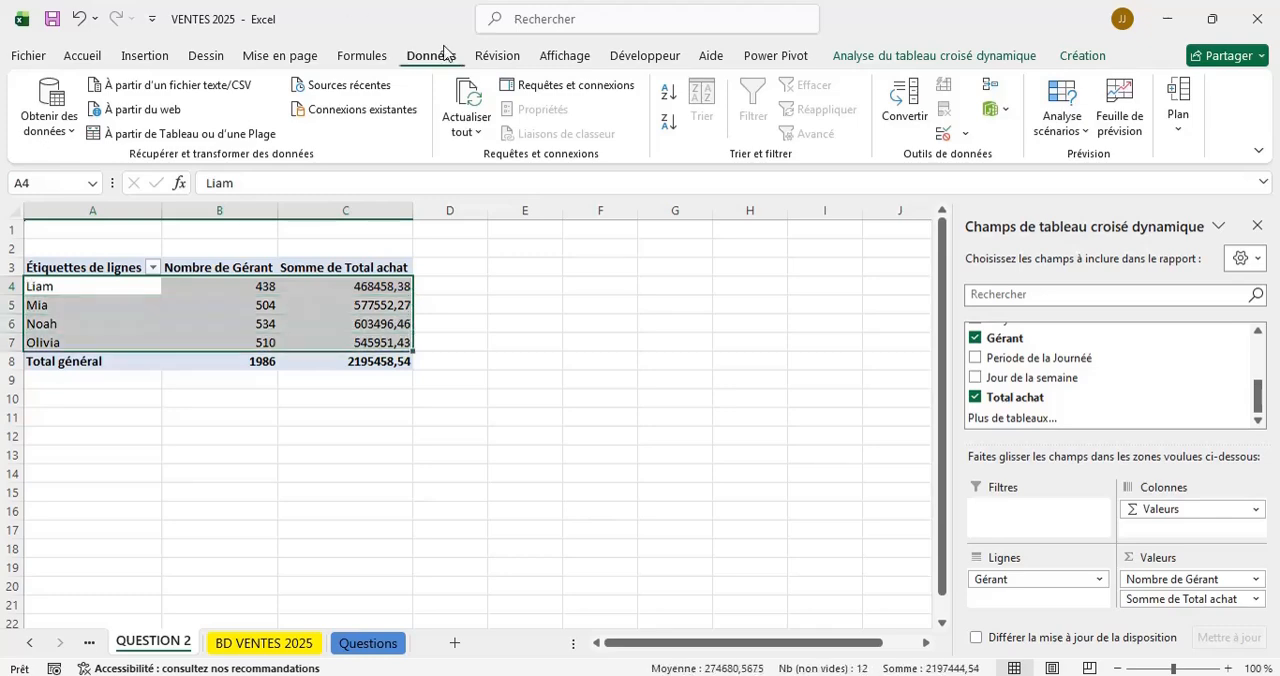
{"action": "left_click", "coordinate": [967, 57]}
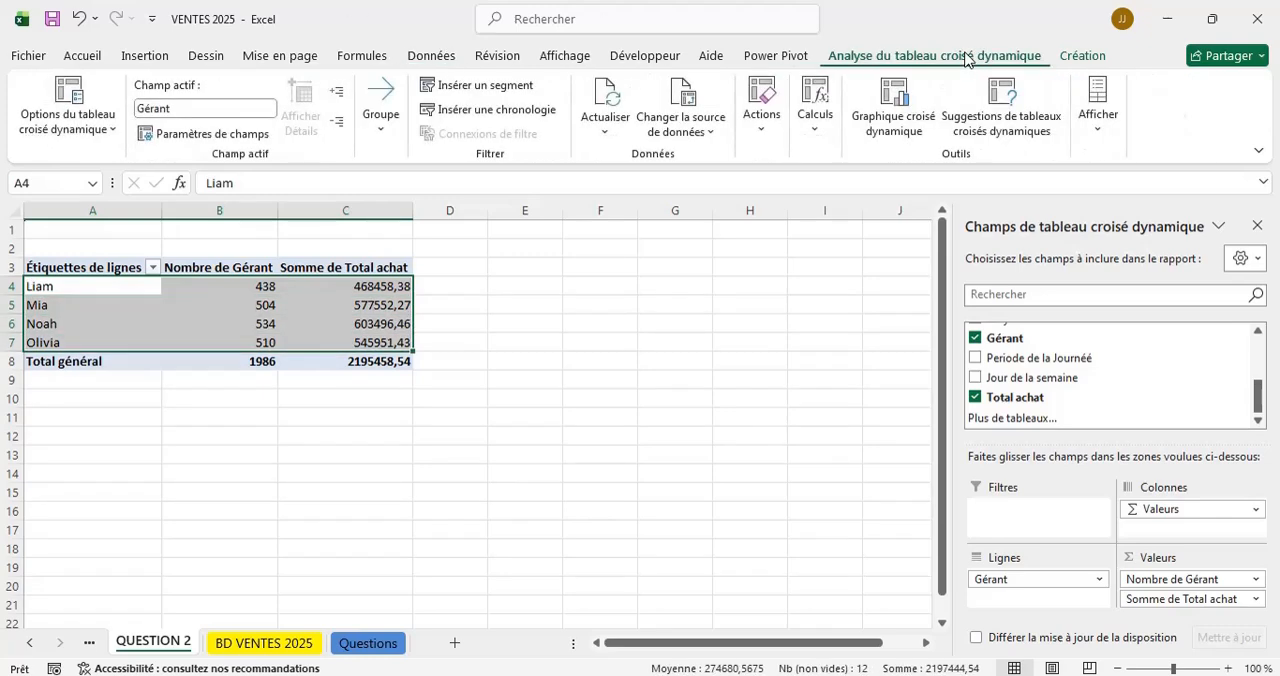
{"action": "left_click", "coordinate": [895, 98]}
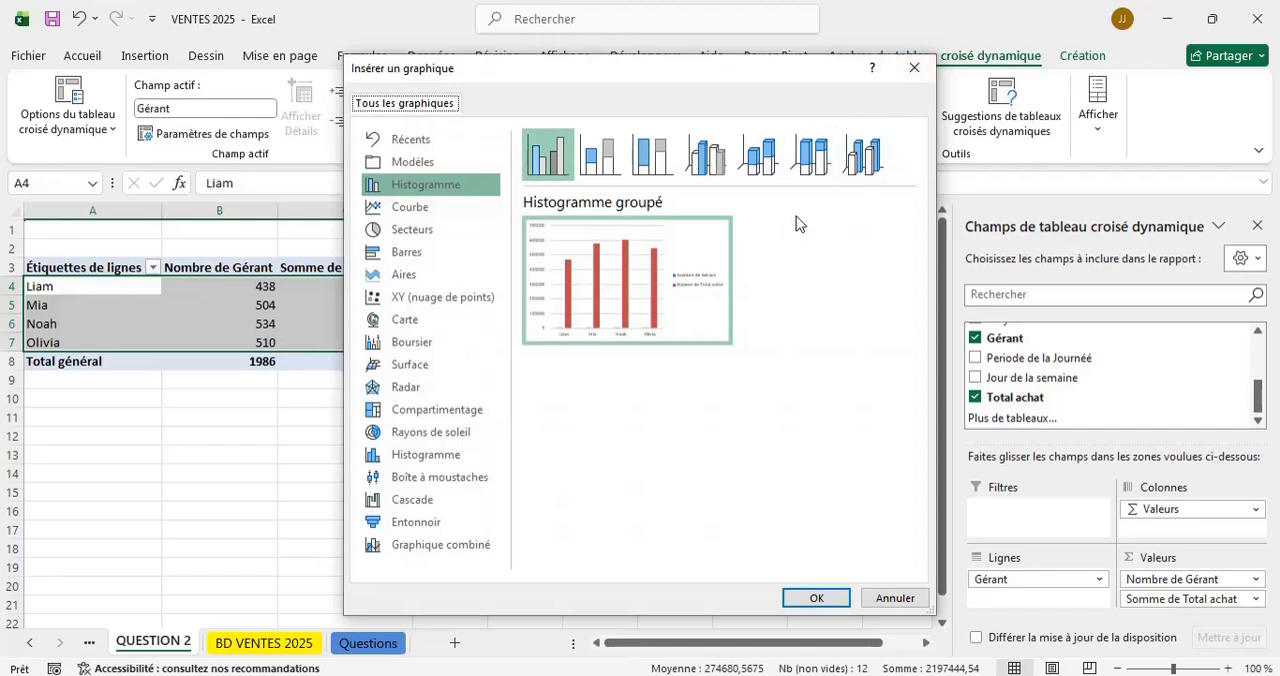
{"action": "left_click", "coordinate": [603, 162]}
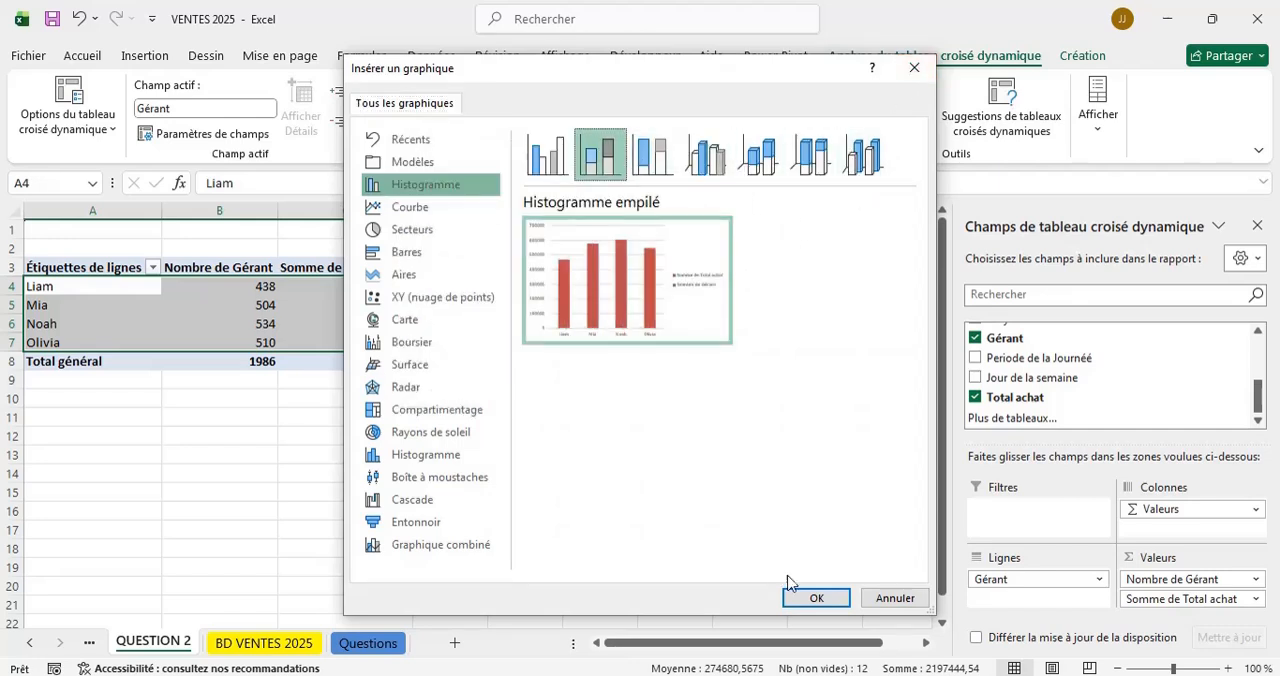
{"action": "left_click", "coordinate": [816, 597]}
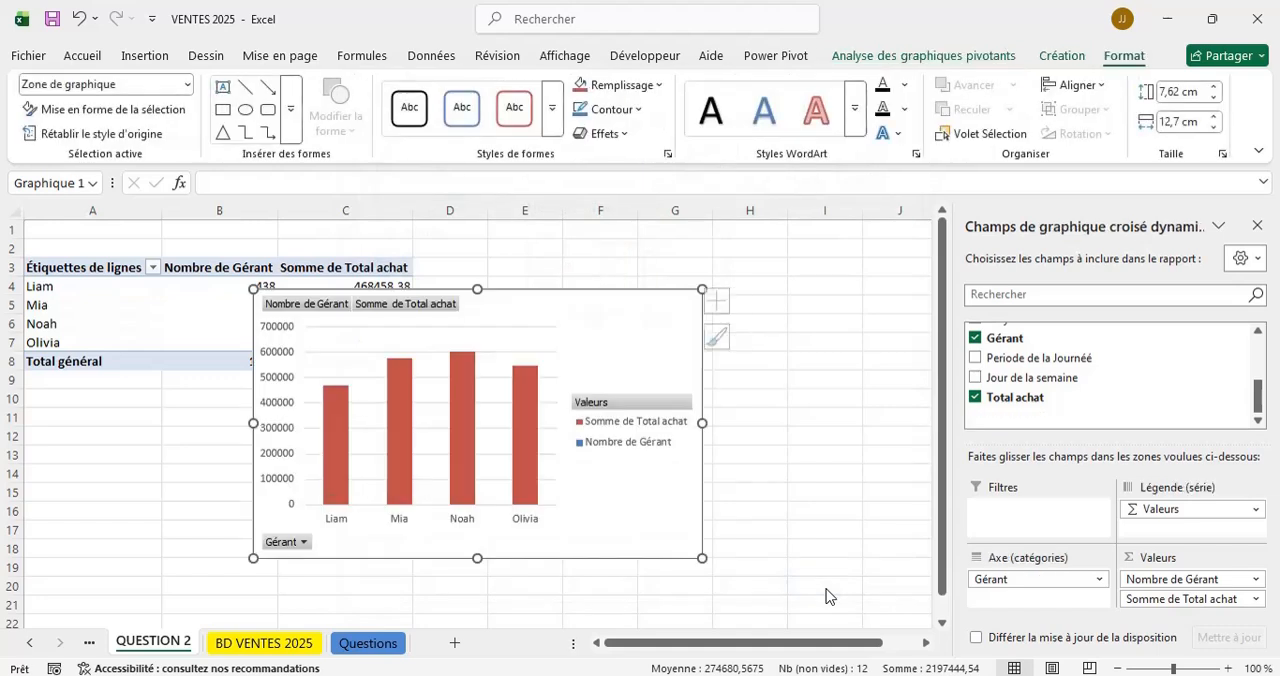
{"action": "left_click_drag", "start_coordinate": [673, 315], "coordinate": [866, 256]}
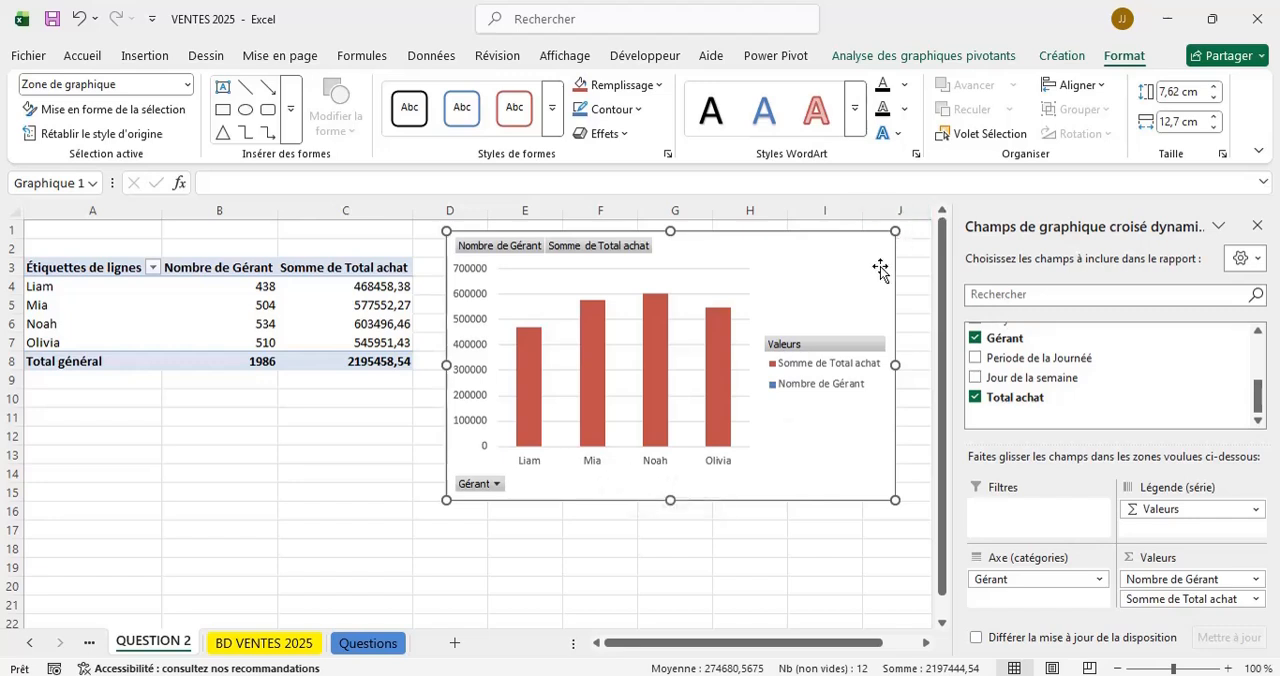
{"action": "left_click_drag", "start_coordinate": [883, 271], "coordinate": [874, 302]}
Add a chart title to the manager chart and set its text to MEILLEUR GERANT.
{"action": "left_click", "coordinate": [910, 283]}
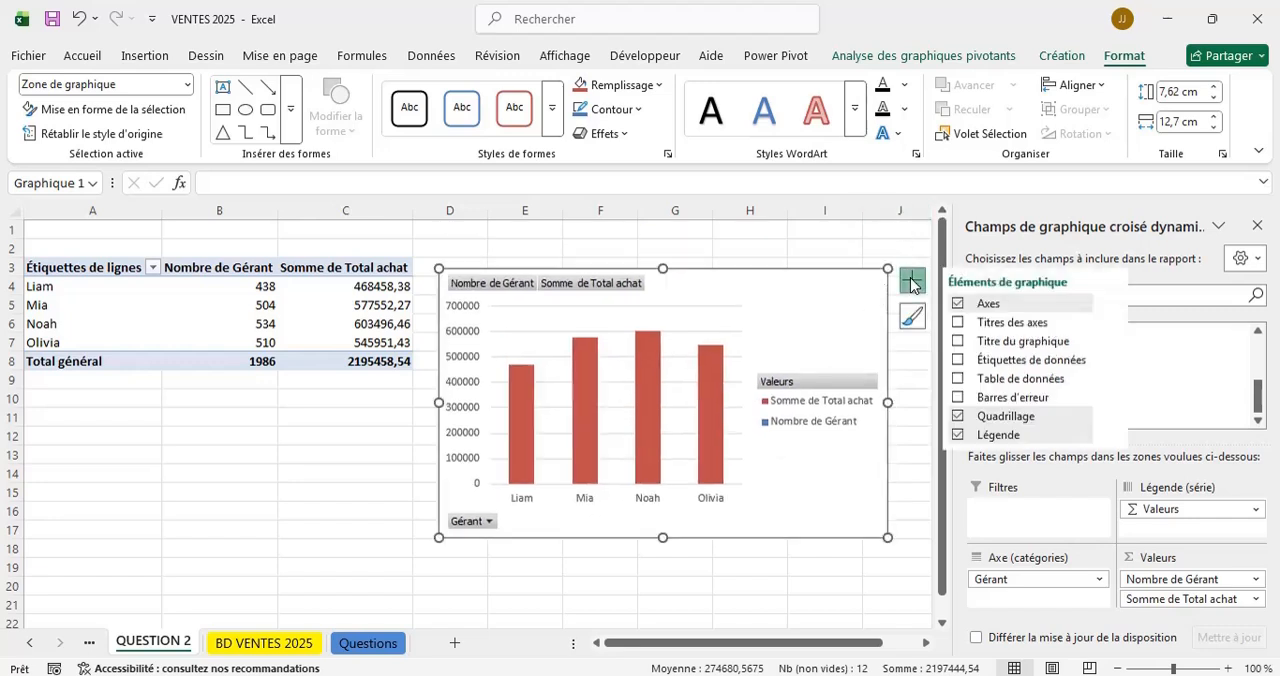
{"action": "left_click", "coordinate": [1000, 324]}
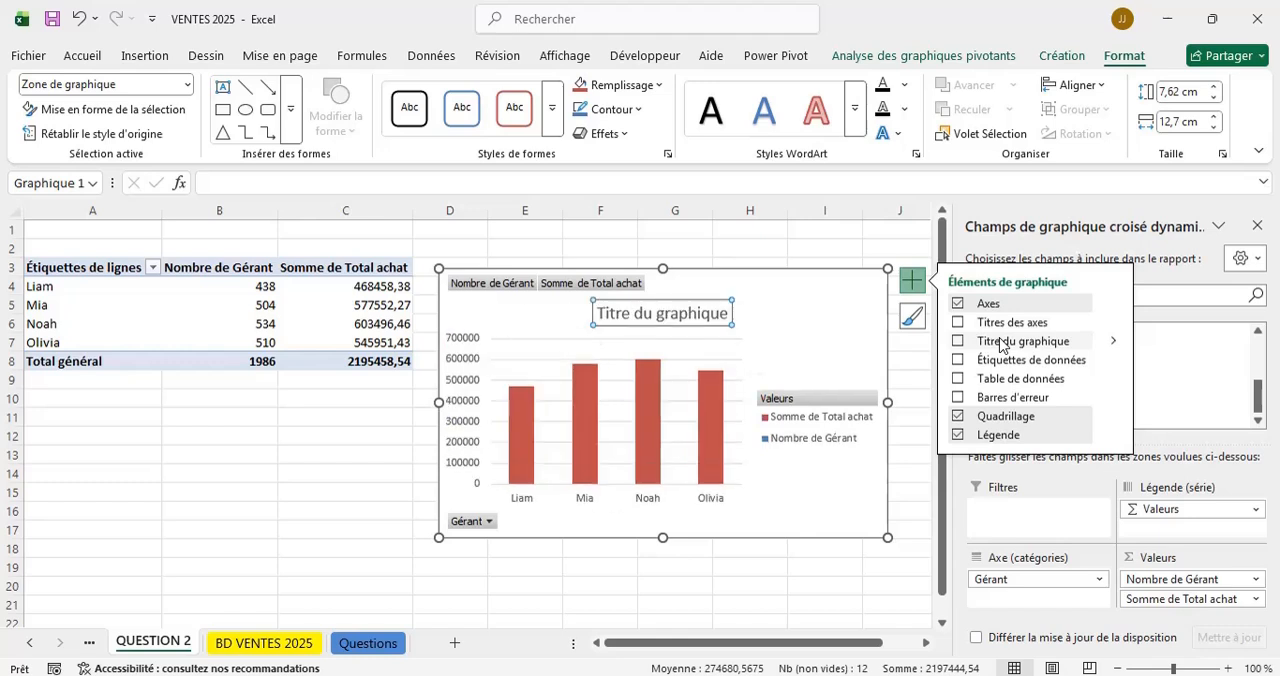
{"action": "left_click", "coordinate": [997, 341]}
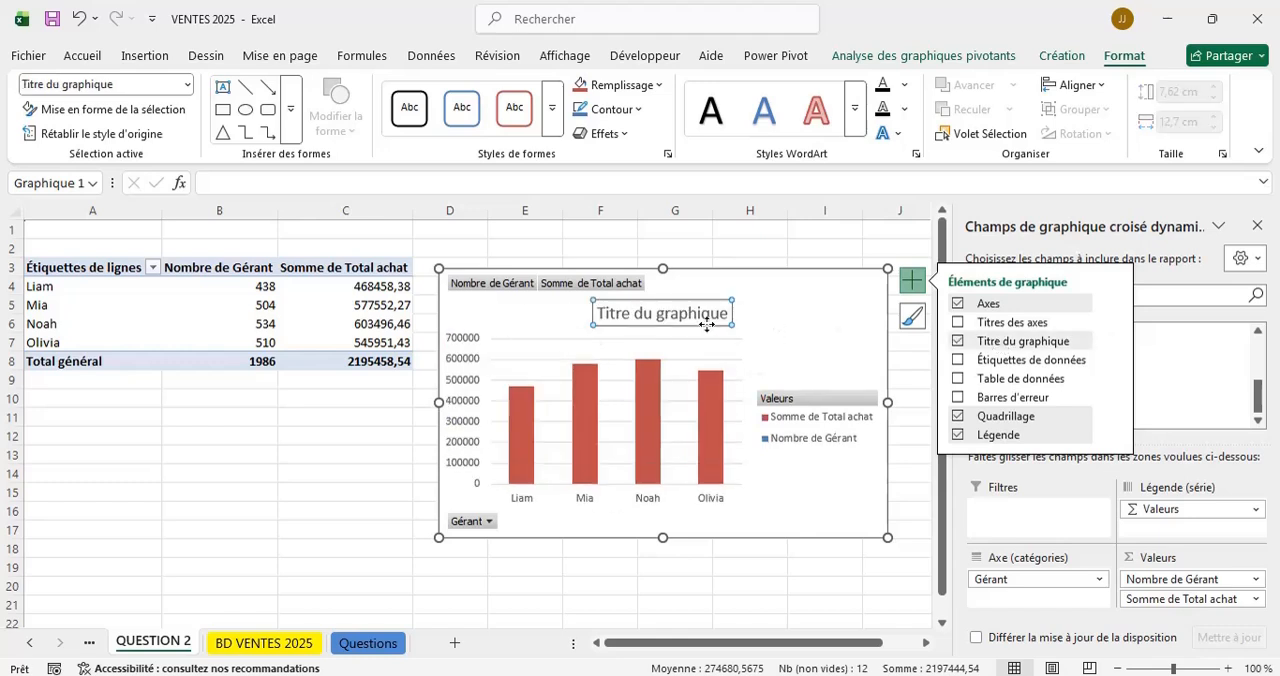
{"action": "left_click", "coordinate": [677, 308]}
{"action": "left_click", "coordinate": [677, 310]}
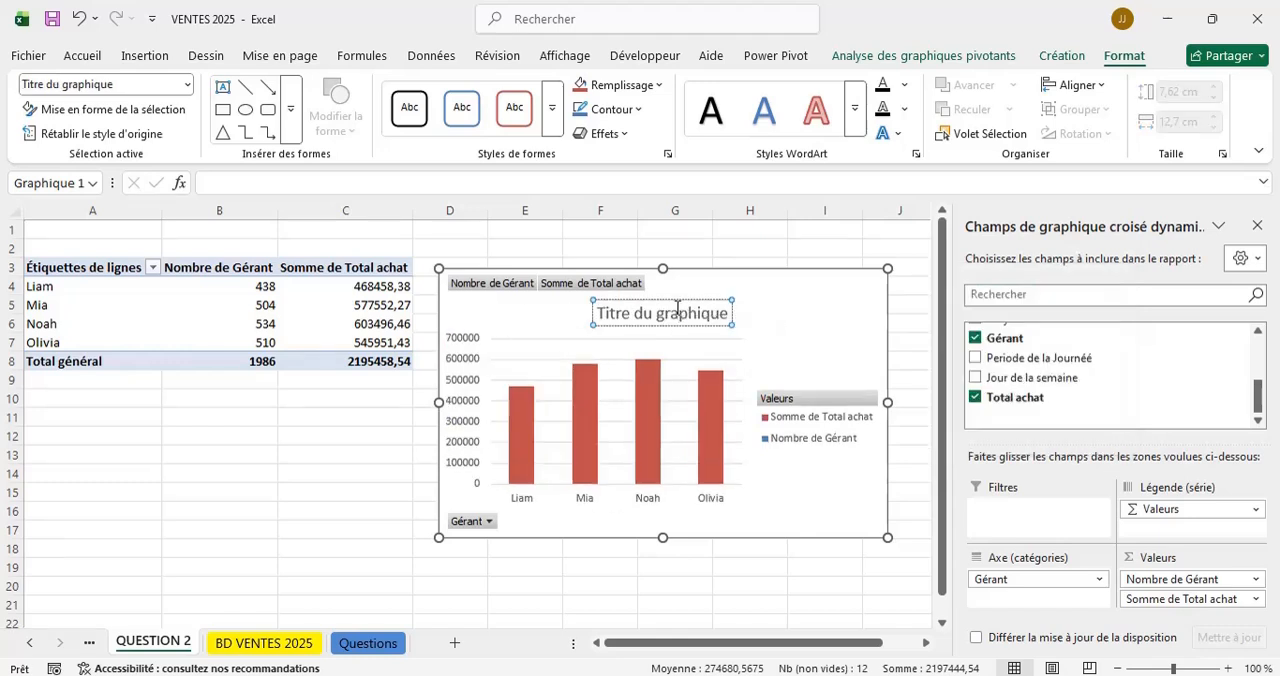
{"action": "triple_click", "coordinate": [677, 310]}
{"action": "key", "text": "Delete"}
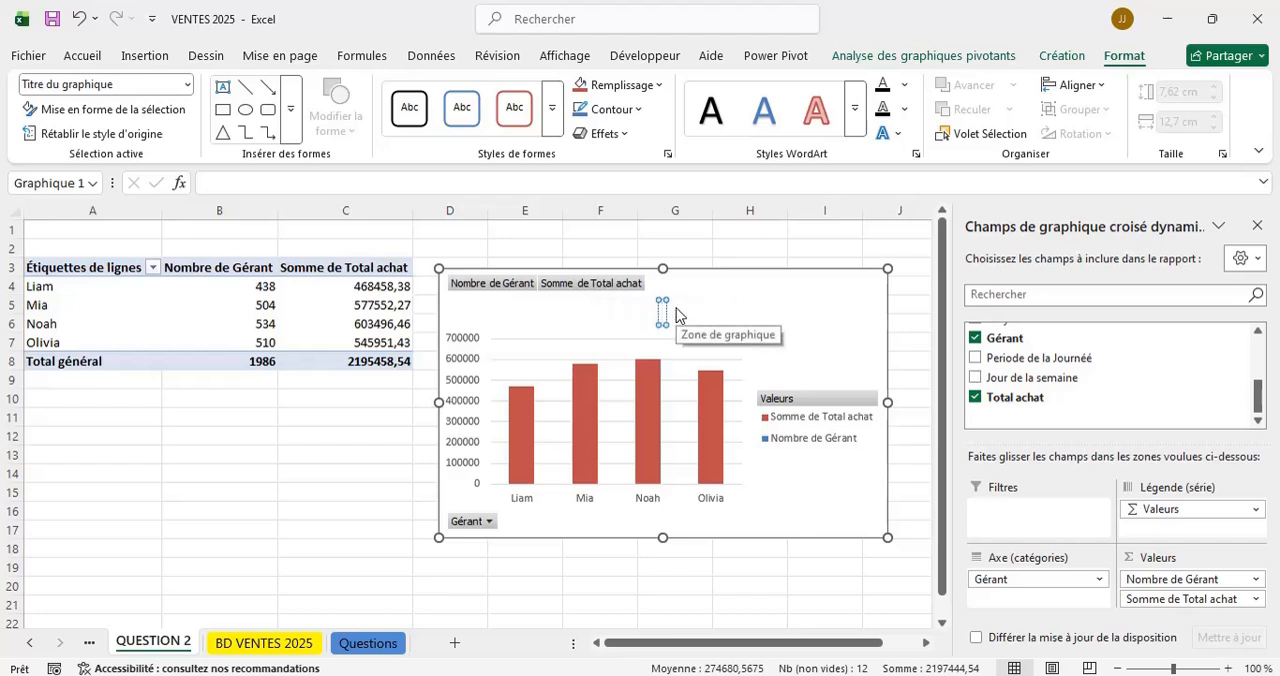
{"action": "type", "text": "MEIL"}
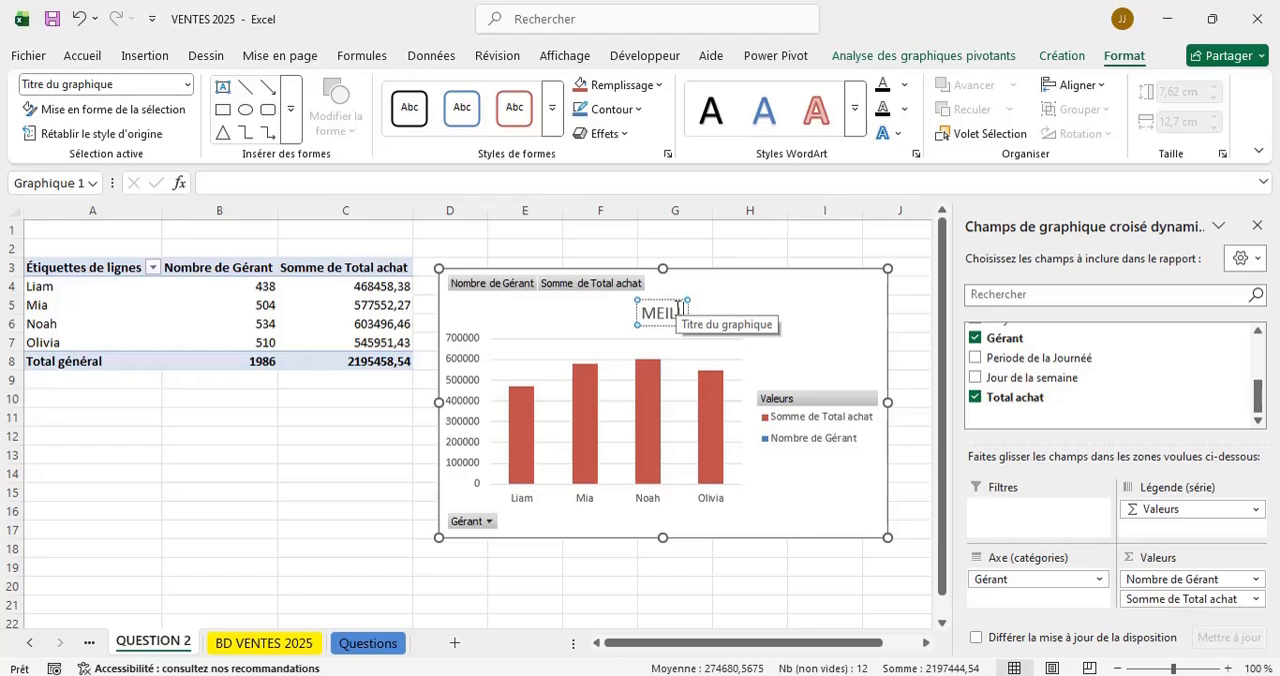
{"action": "key", "text": "BackSpace"}
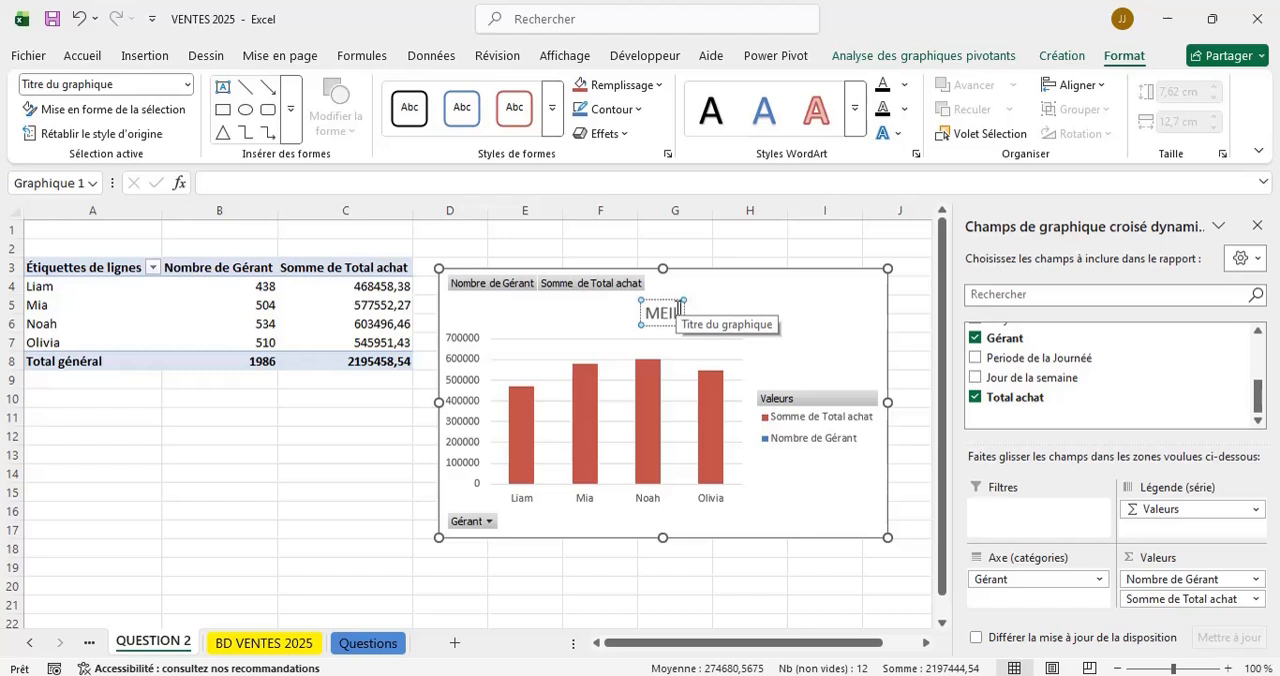
{"action": "key", "text": "BackSpace"}
{"action": "type", "text": "ILLEUR V"}
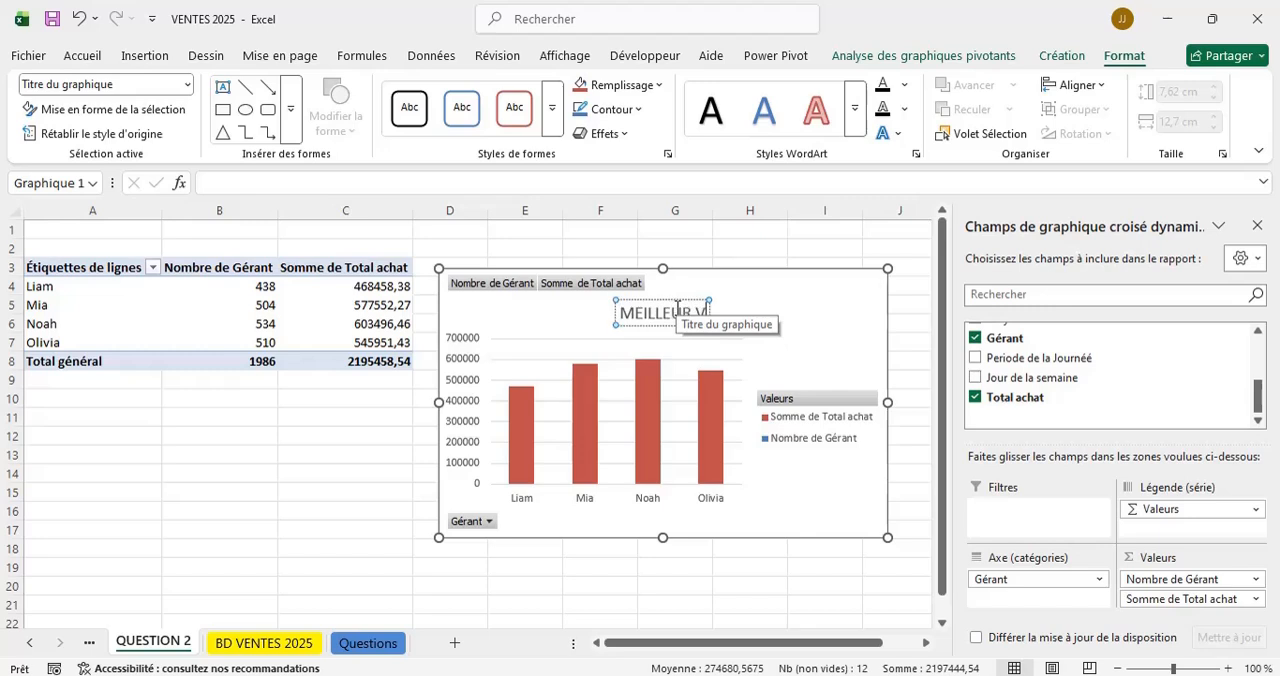
{"action": "key", "text": "BackSpace"}
{"action": "key", "text": "BackSpace"}
{"action": "type", "text": "GÉRANT"}
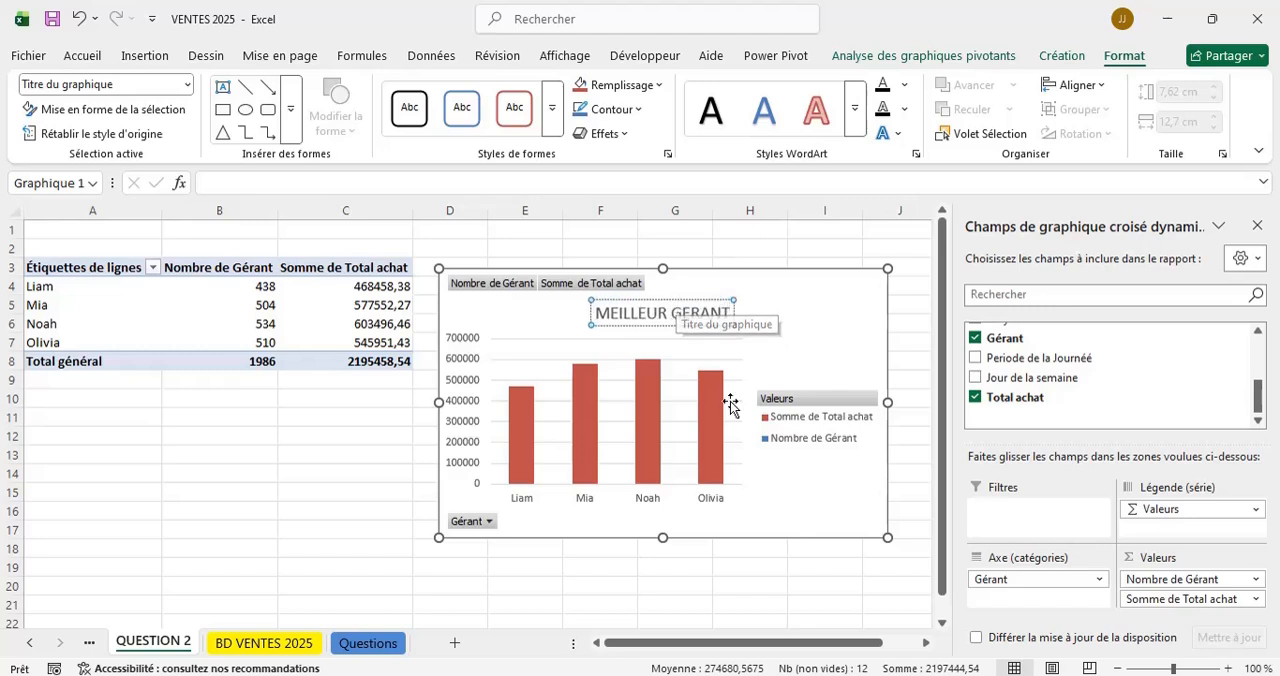
Make the manager chart's title bold.
{"action": "key", "text": "ctrl+a"}
{"action": "key", "text": "ctrl+b"}
{"action": "left_click", "coordinate": [642, 575]}
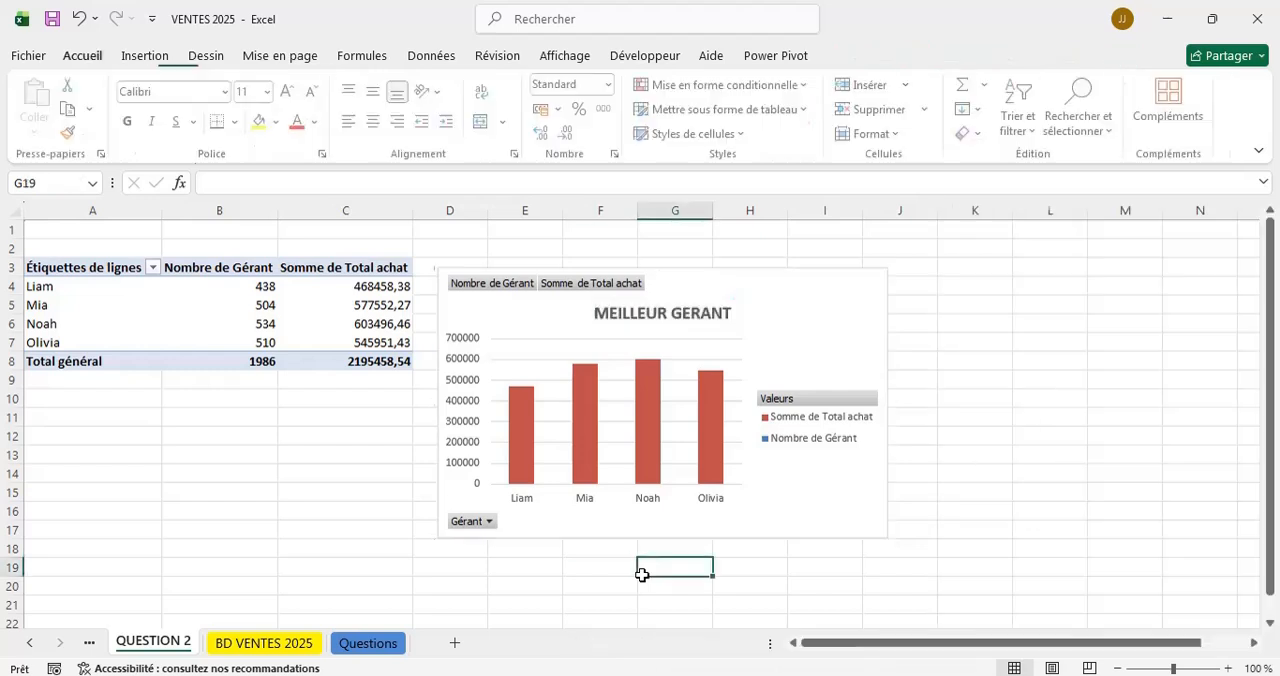
Shift the manager chart slightly upward, add axis titles, and set the vertical axis title to "Somme de vente".
{"action": "left_click_drag", "start_coordinate": [868, 296], "coordinate": [860, 270]}
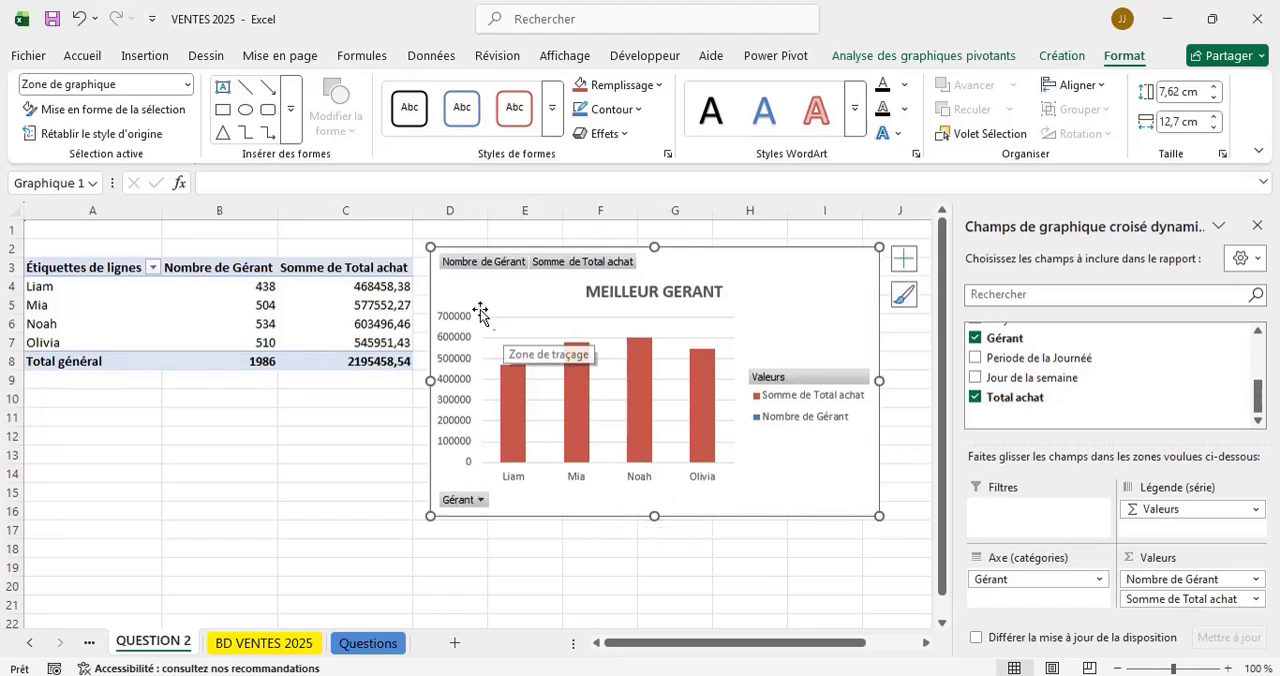
{"action": "left_click", "coordinate": [901, 267]}
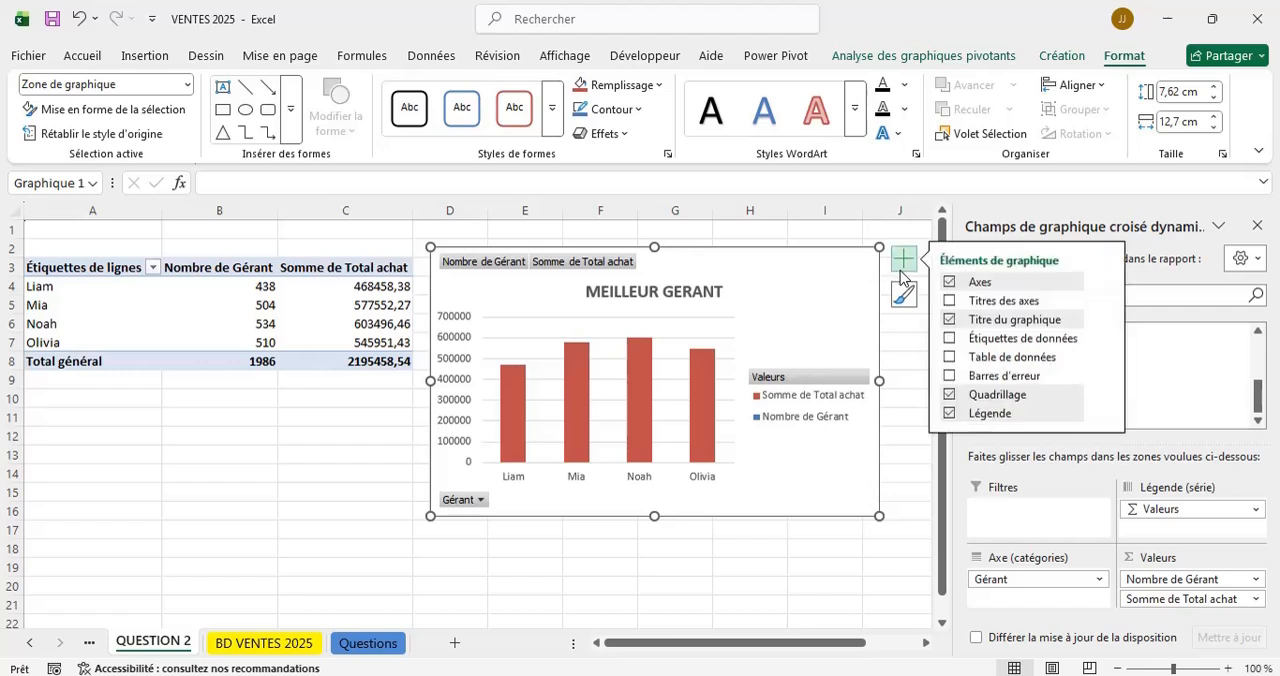
{"action": "left_click", "coordinate": [951, 301]}
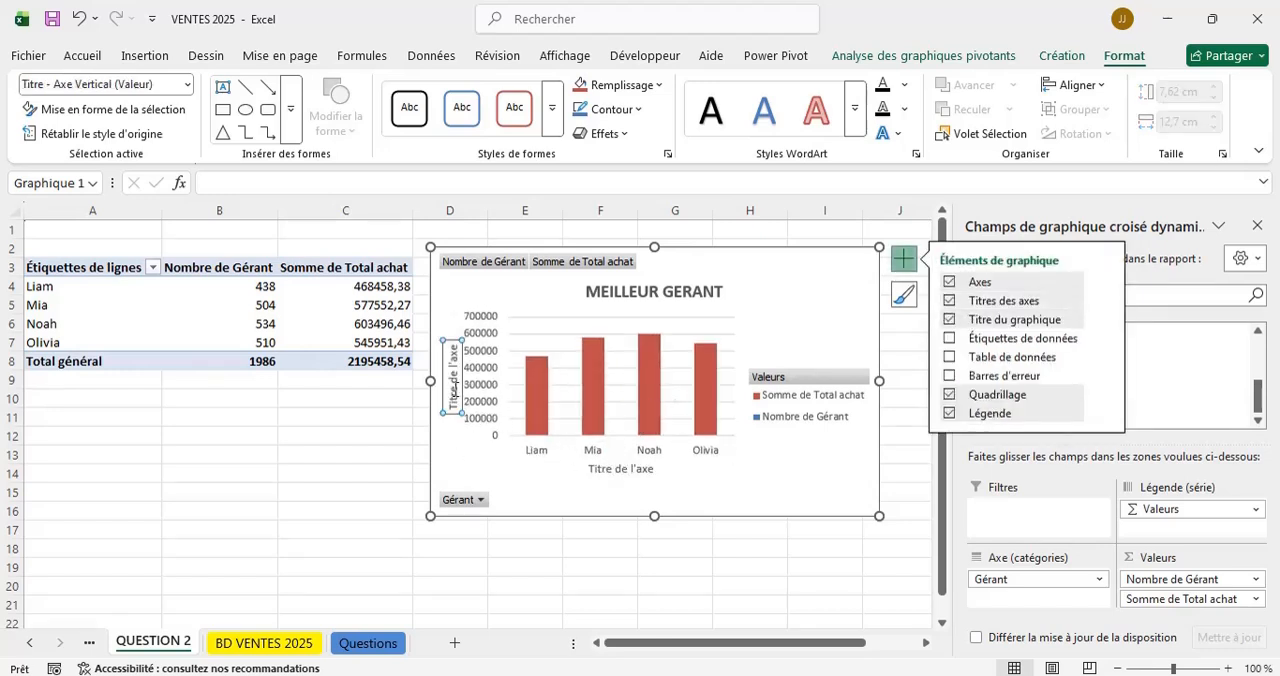
{"action": "left_click", "coordinate": [452, 378]}
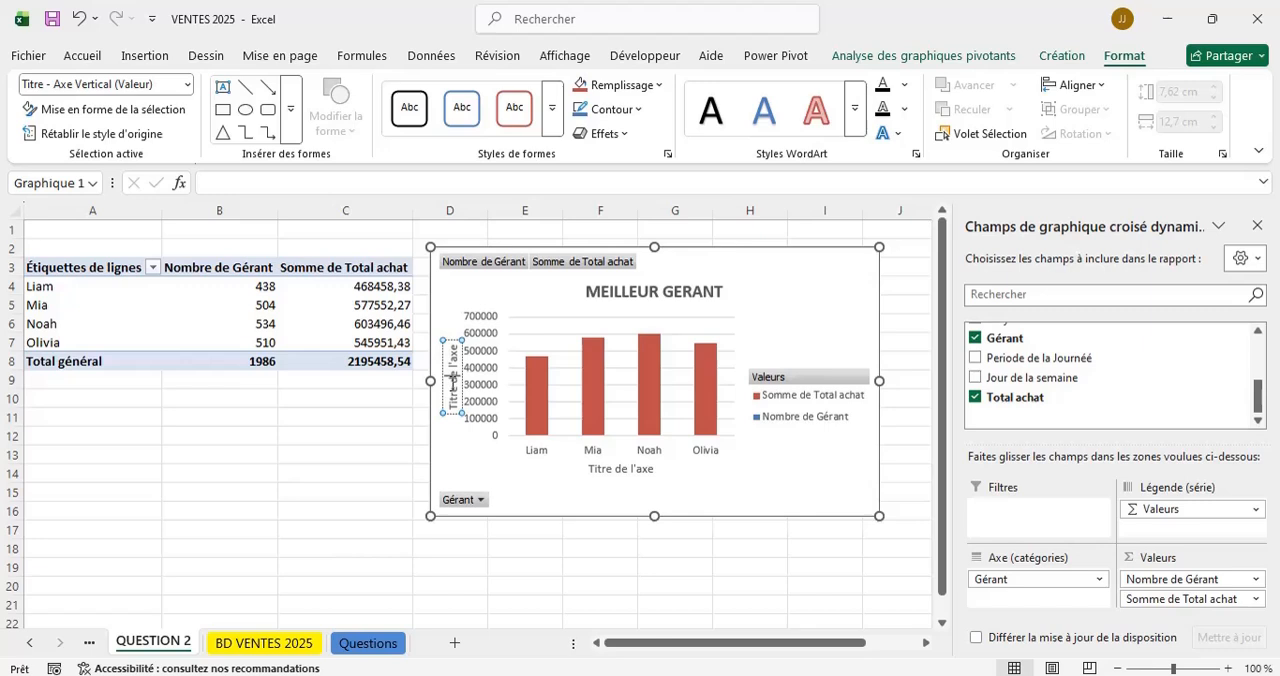
{"action": "triple_click", "coordinate": [453, 380]}
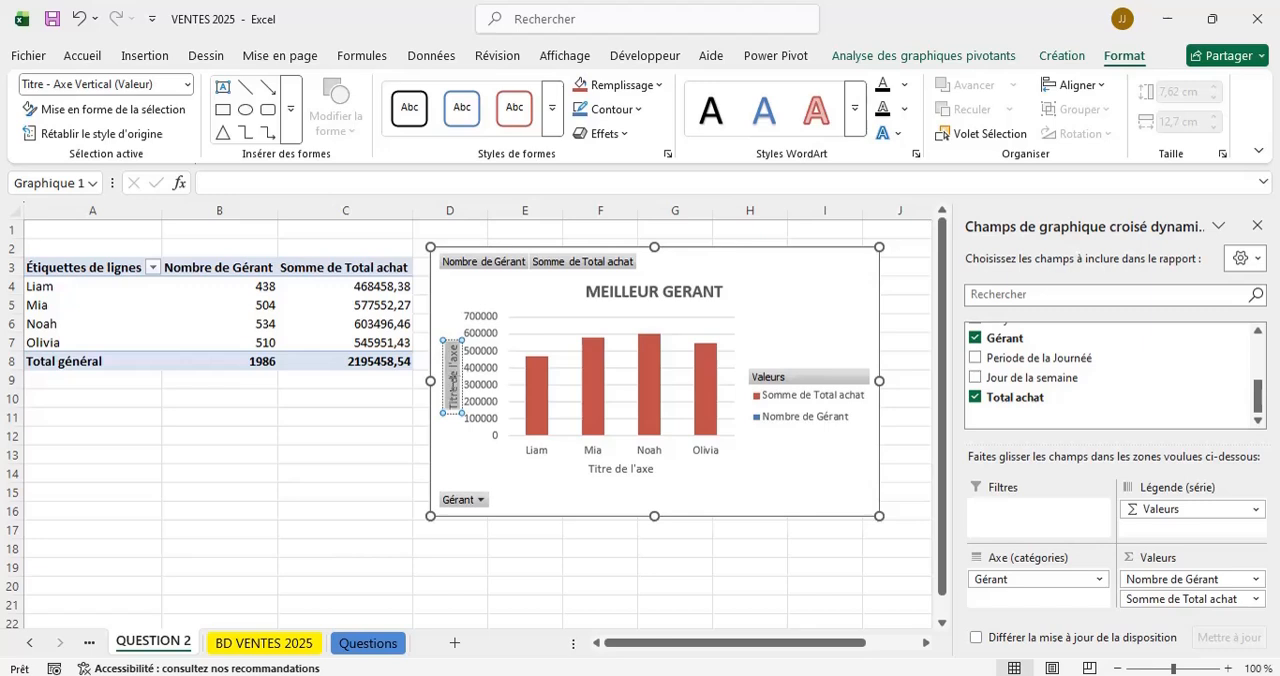
{"action": "type", "text": "Somme"}
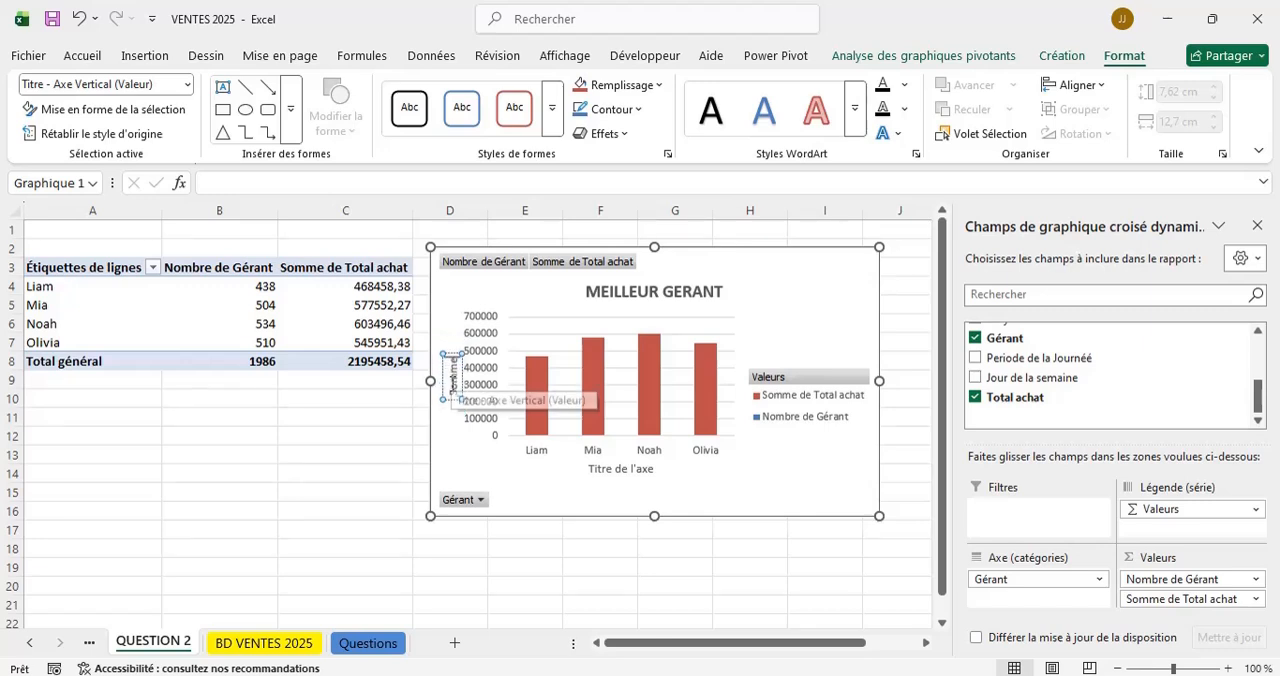
{"action": "type", "text": " de ventes"}
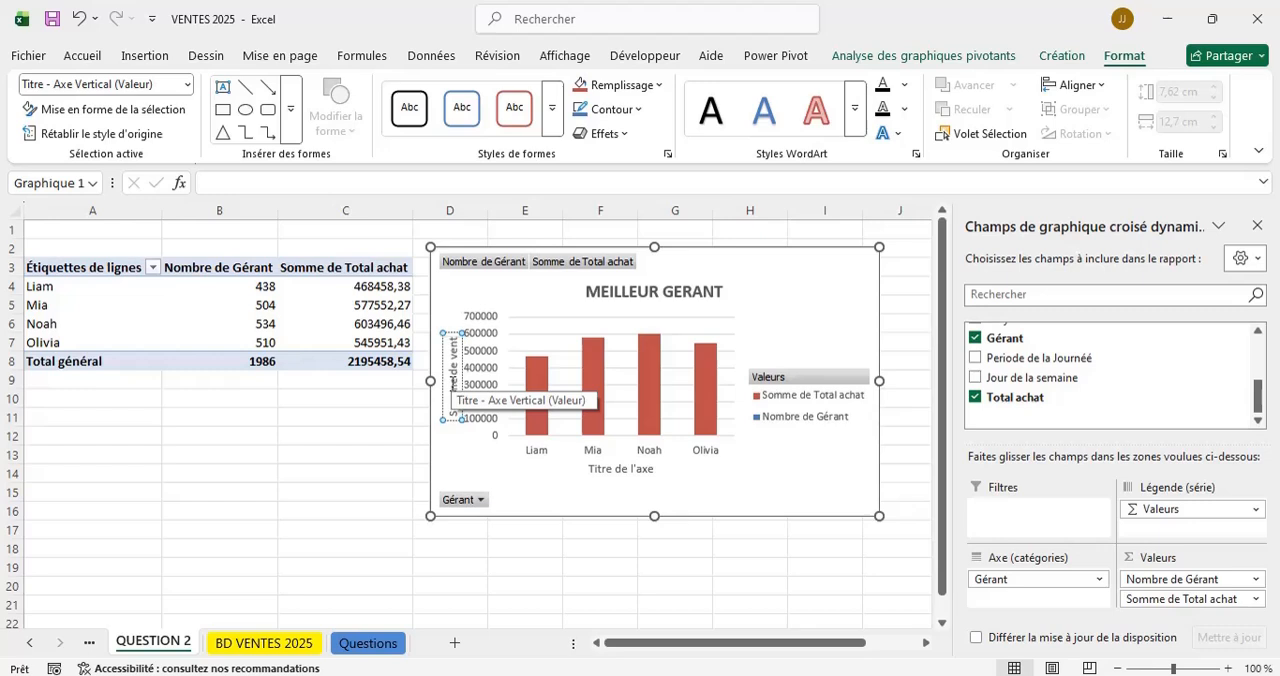
Set the manager chart's horizontal axis title to "Gérant".
{"action": "left_click", "coordinate": [610, 468]}
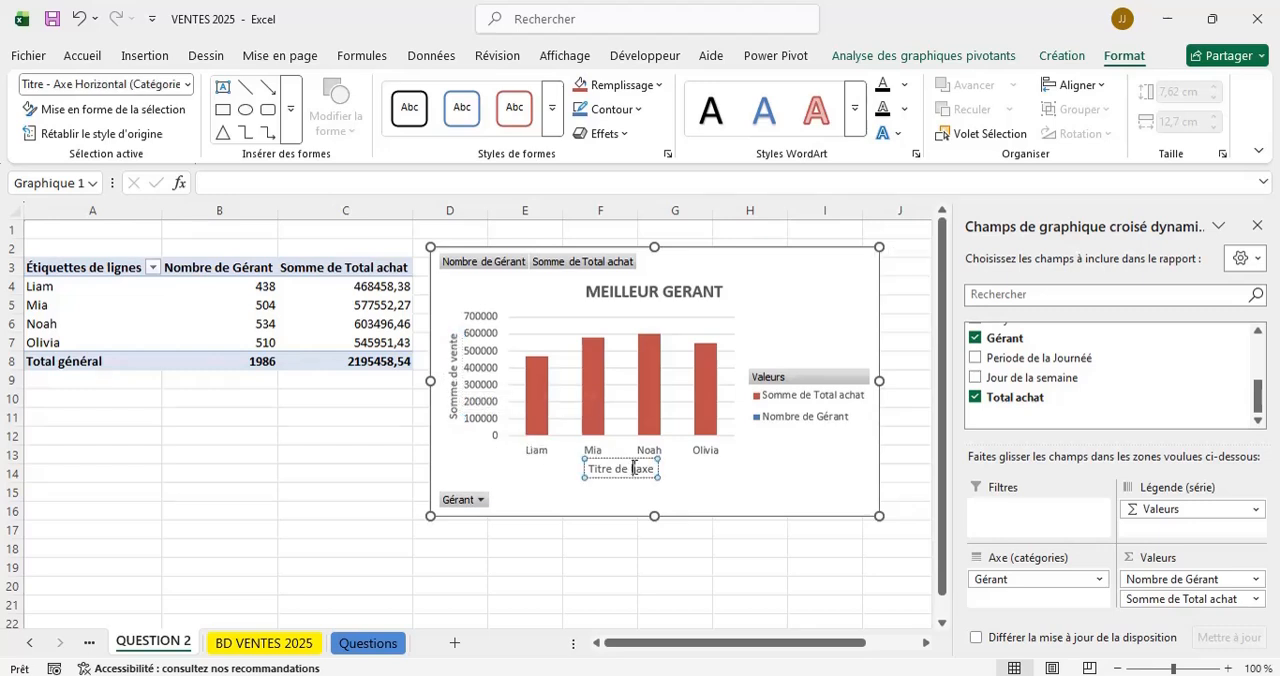
{"action": "triple_click", "coordinate": [633, 467]}
{"action": "type", "text": "G"}
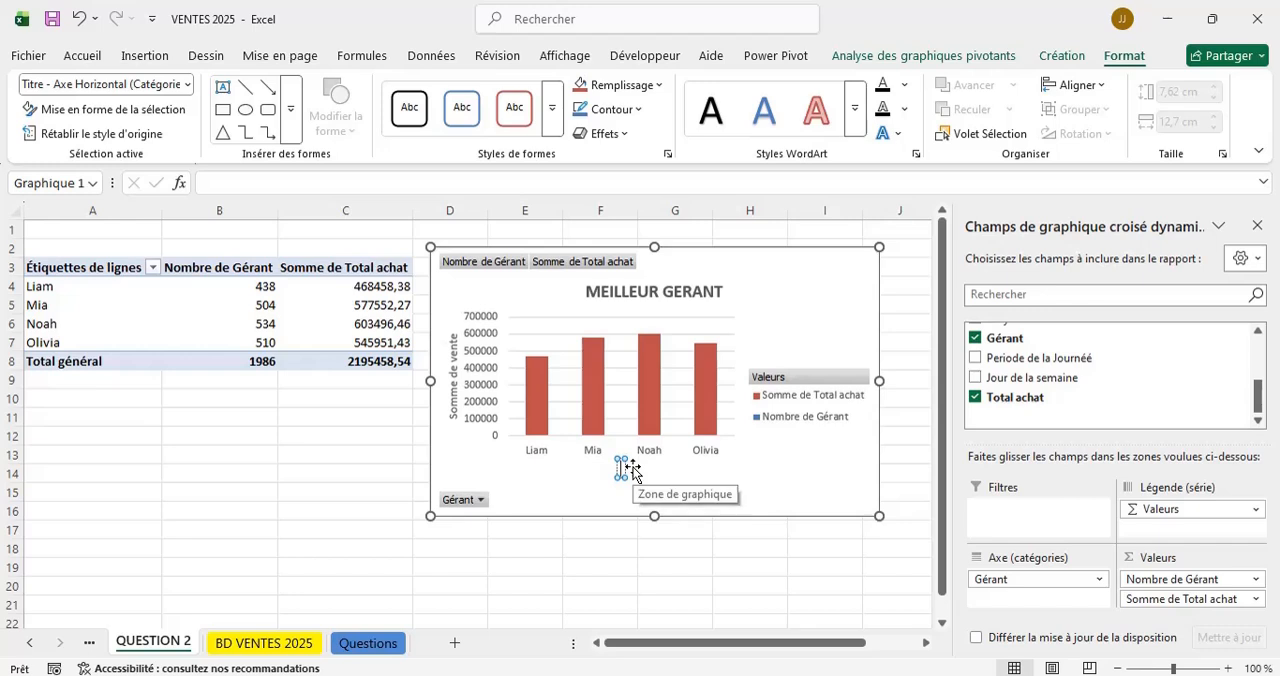
{"action": "type", "text": "érant"}
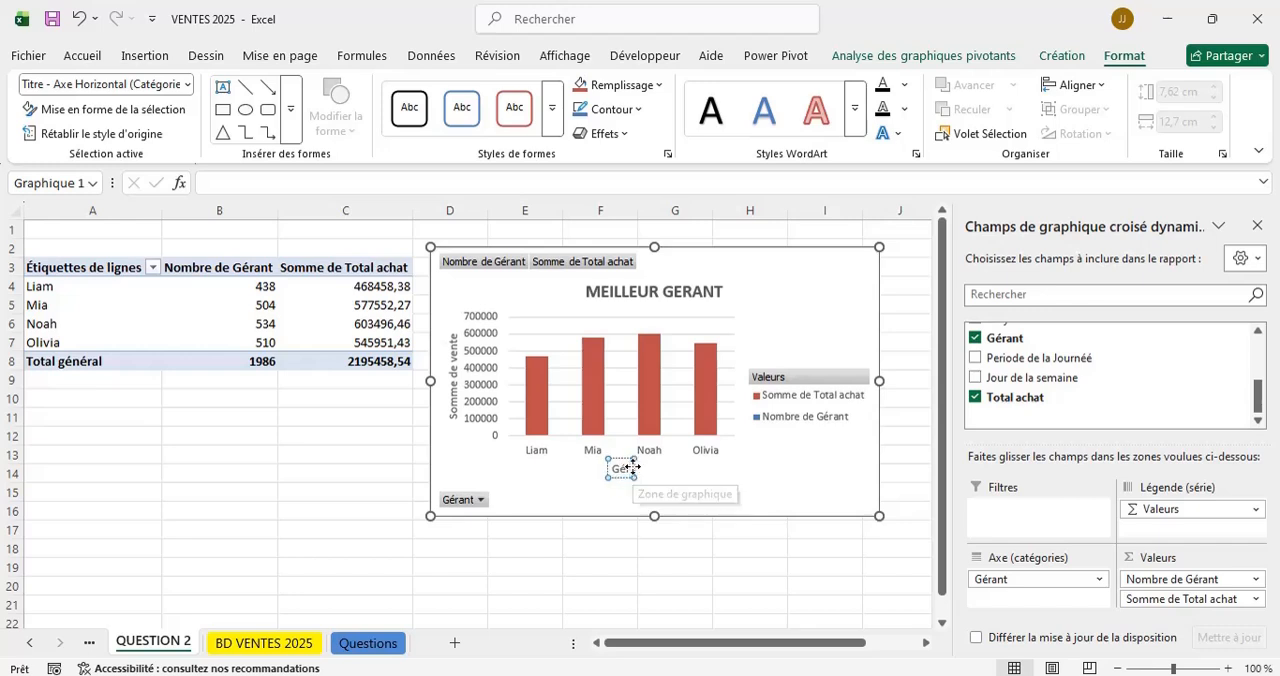
{"action": "left_click", "coordinate": [618, 584]}
{"action": "left_click", "coordinate": [863, 300]}
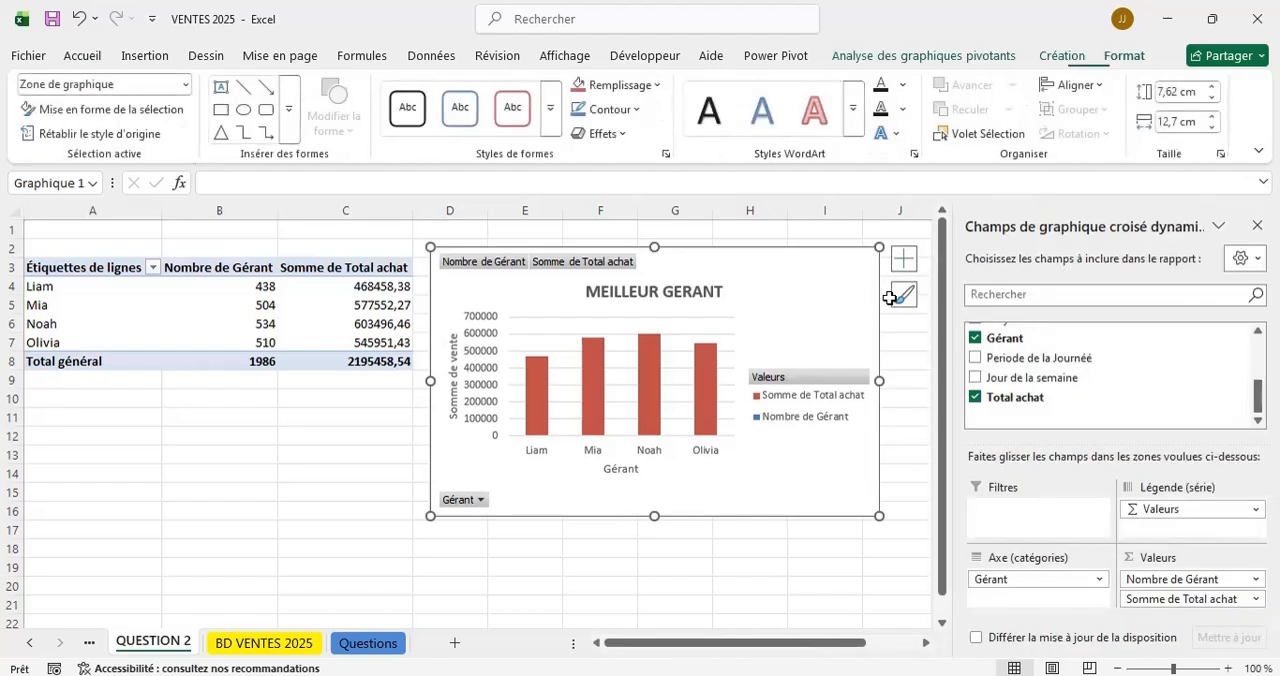
{"action": "left_click", "coordinate": [900, 296]}
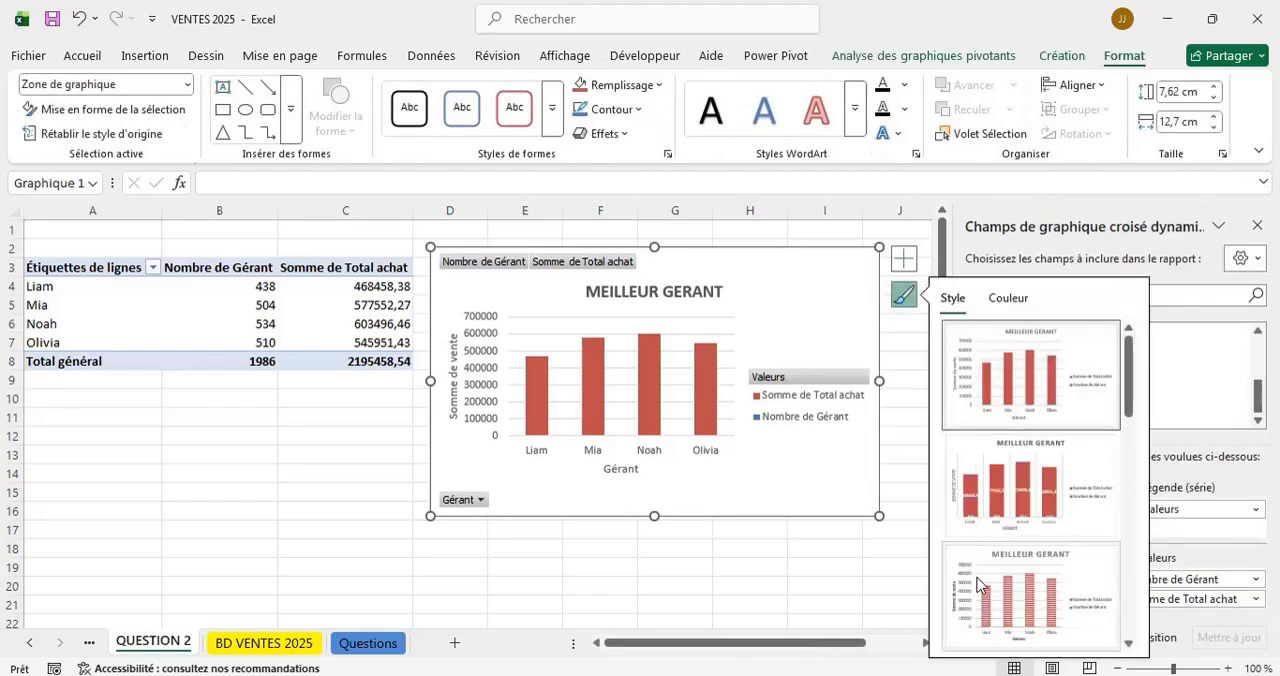
{"action": "left_click", "coordinate": [700, 599]}
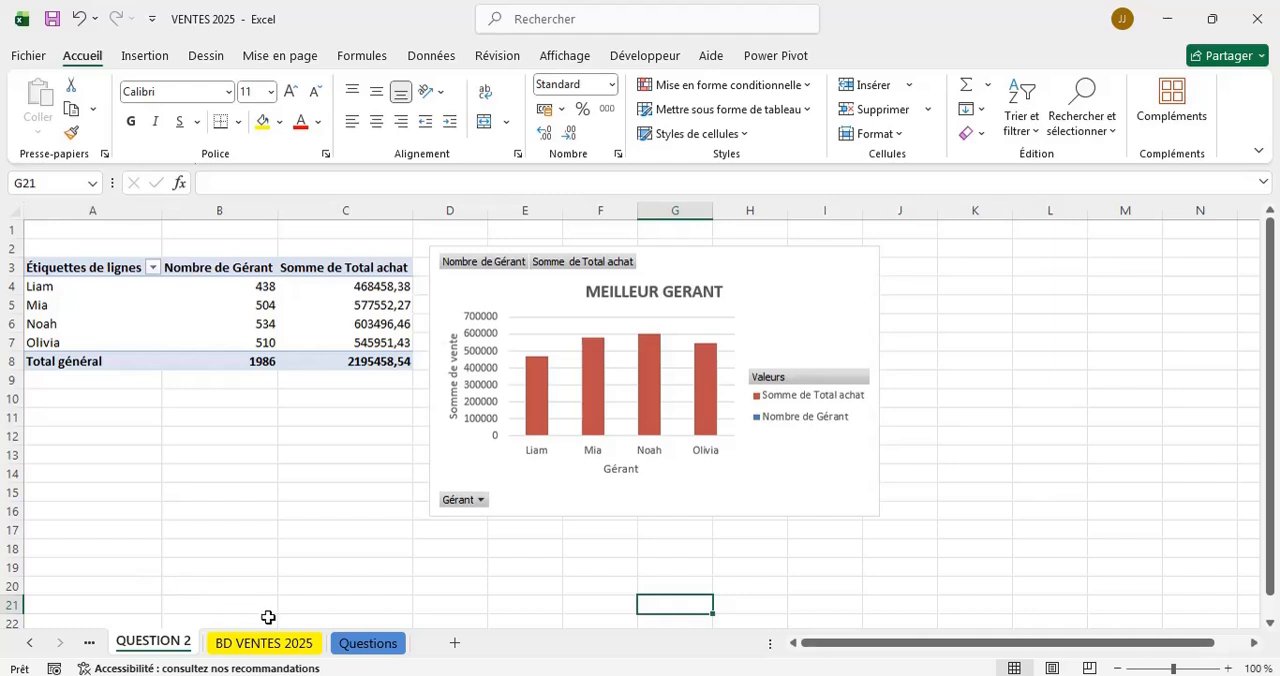
Review the Questions sheet and insert a pivot table from Tableau1 of BD VENTES 2025 on a new worksheet.
{"action": "left_click", "coordinate": [365, 643]}
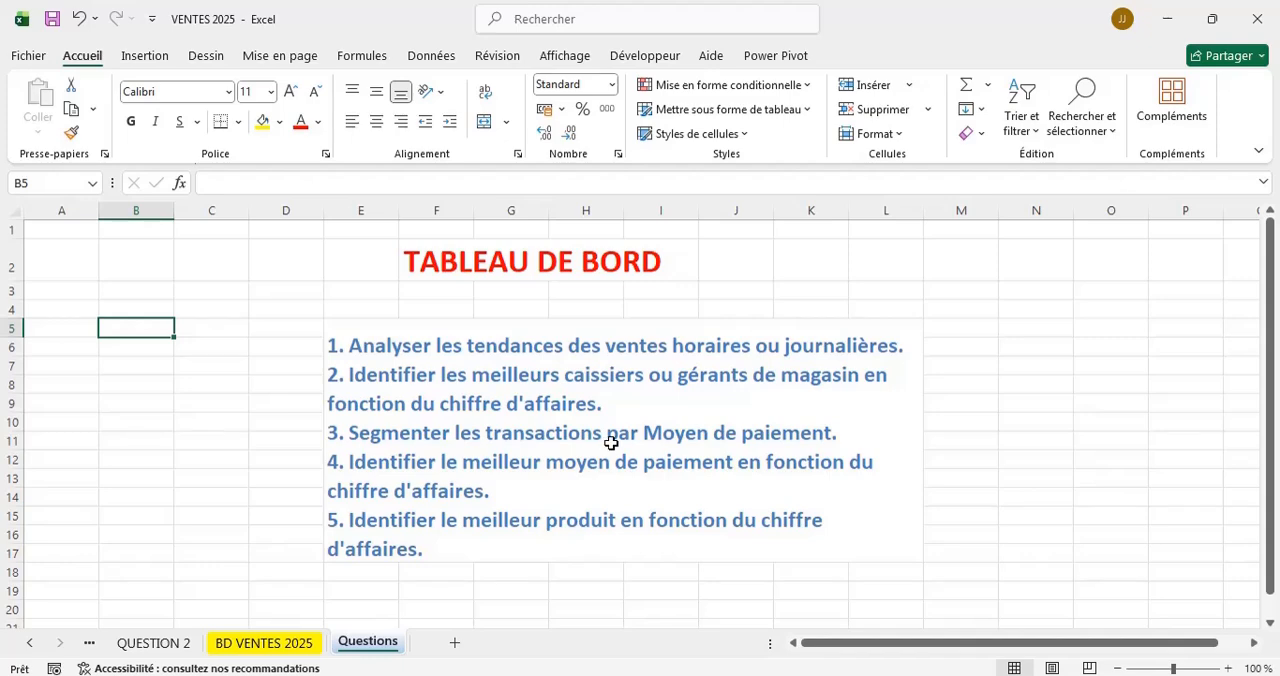
{"action": "left_click", "coordinate": [257, 645]}
{"action": "scroll", "coordinate": [287, 234], "scroll_direction": "up", "scroll_amount": 1}
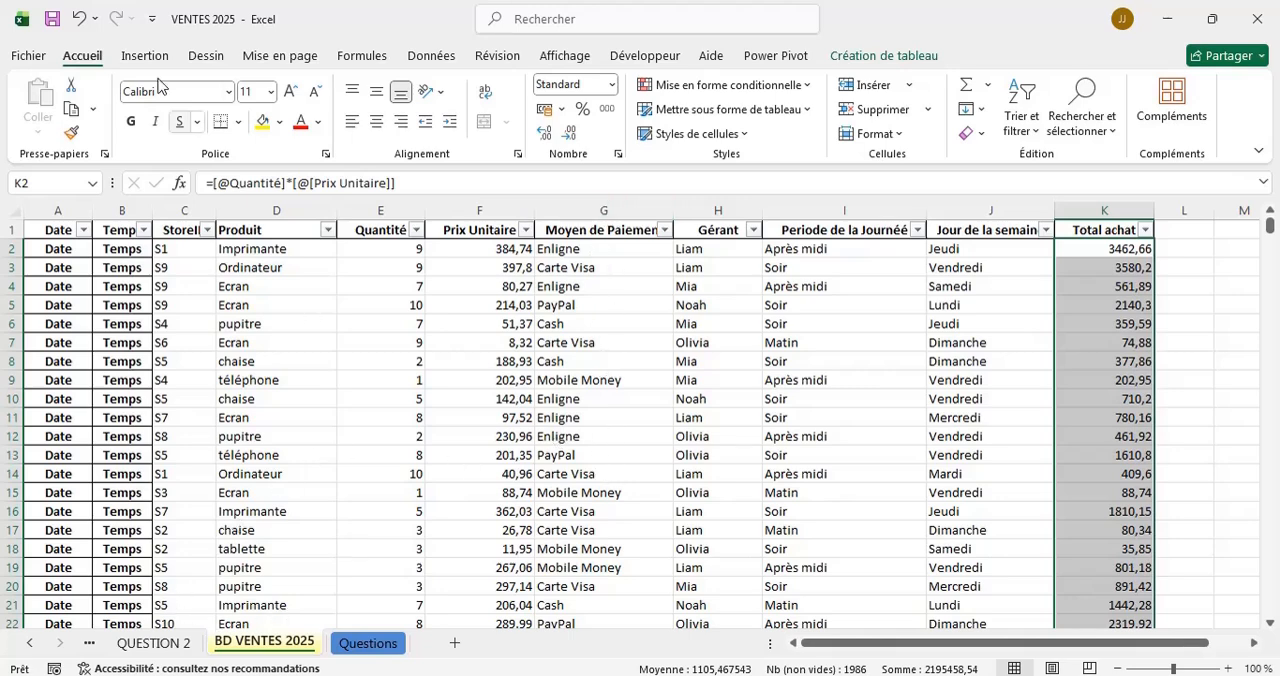
{"action": "left_click", "coordinate": [138, 55]}
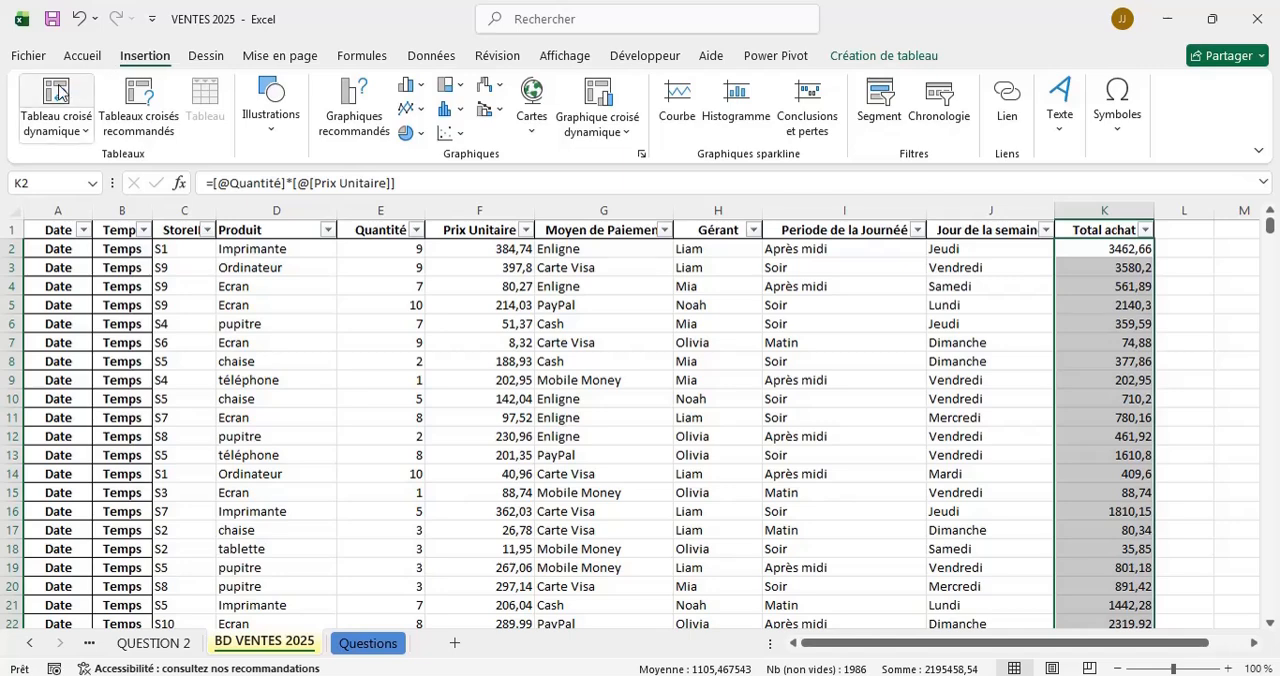
{"action": "left_click", "coordinate": [57, 92]}
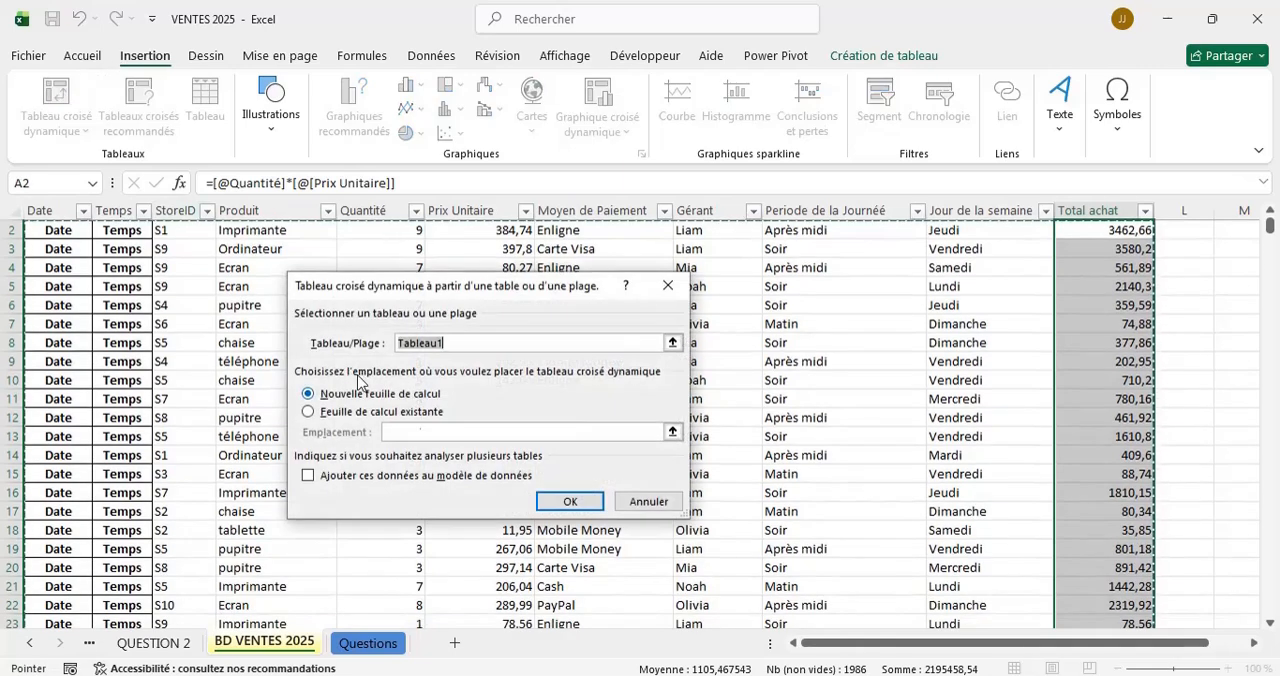
{"action": "left_click", "coordinate": [557, 503]}
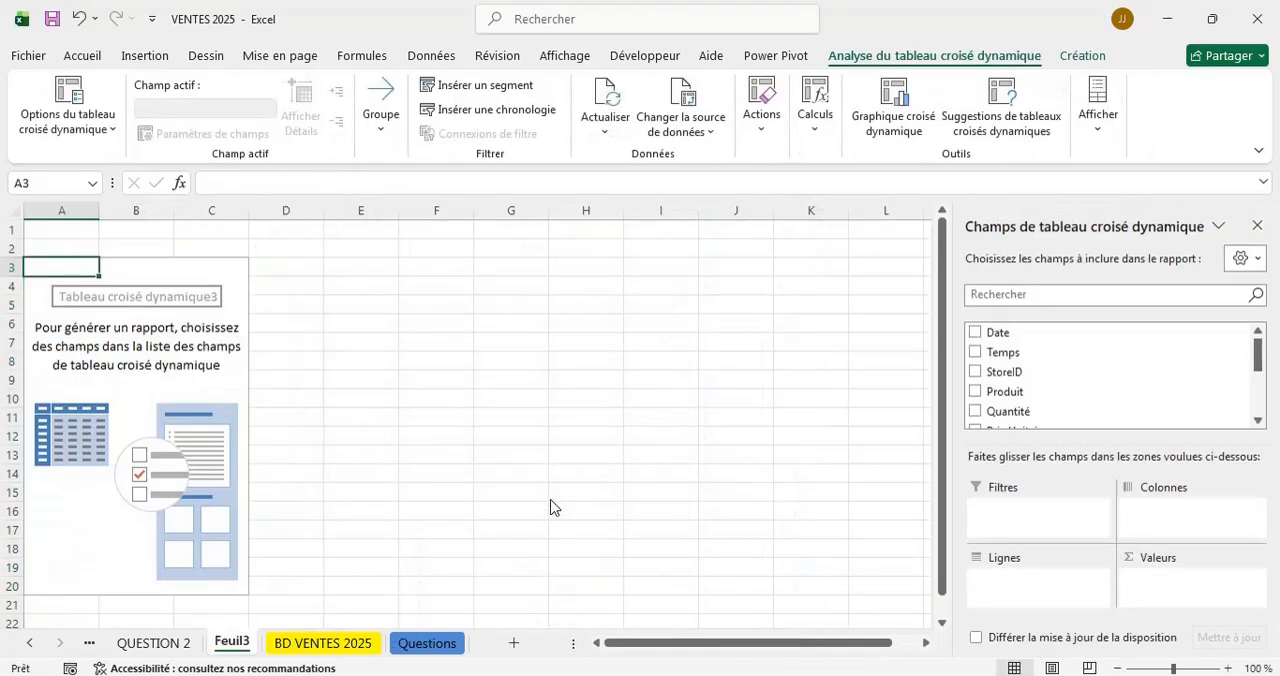
Build the new pivot table with Moyen de Paiement as the row field and its count as the value.
{"action": "scroll", "coordinate": [1063, 397], "scroll_direction": "down", "scroll_amount": 5}
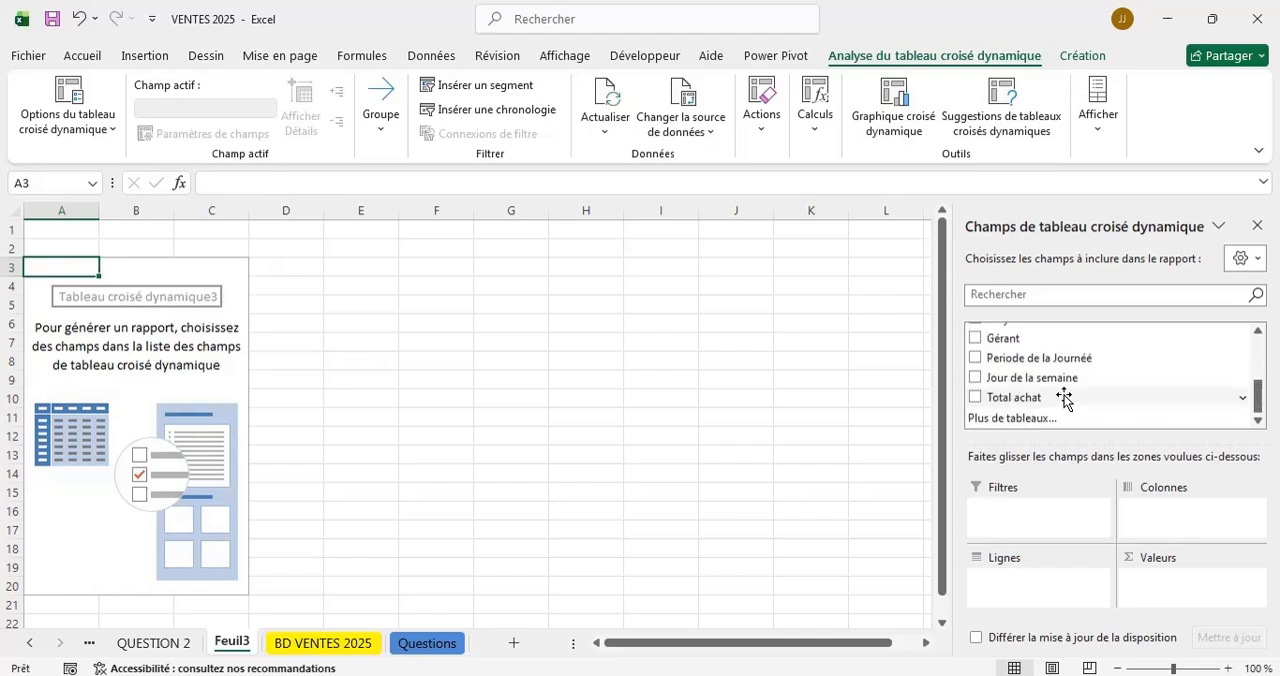
{"action": "scroll", "coordinate": [1063, 397], "scroll_direction": "up", "scroll_amount": 1}
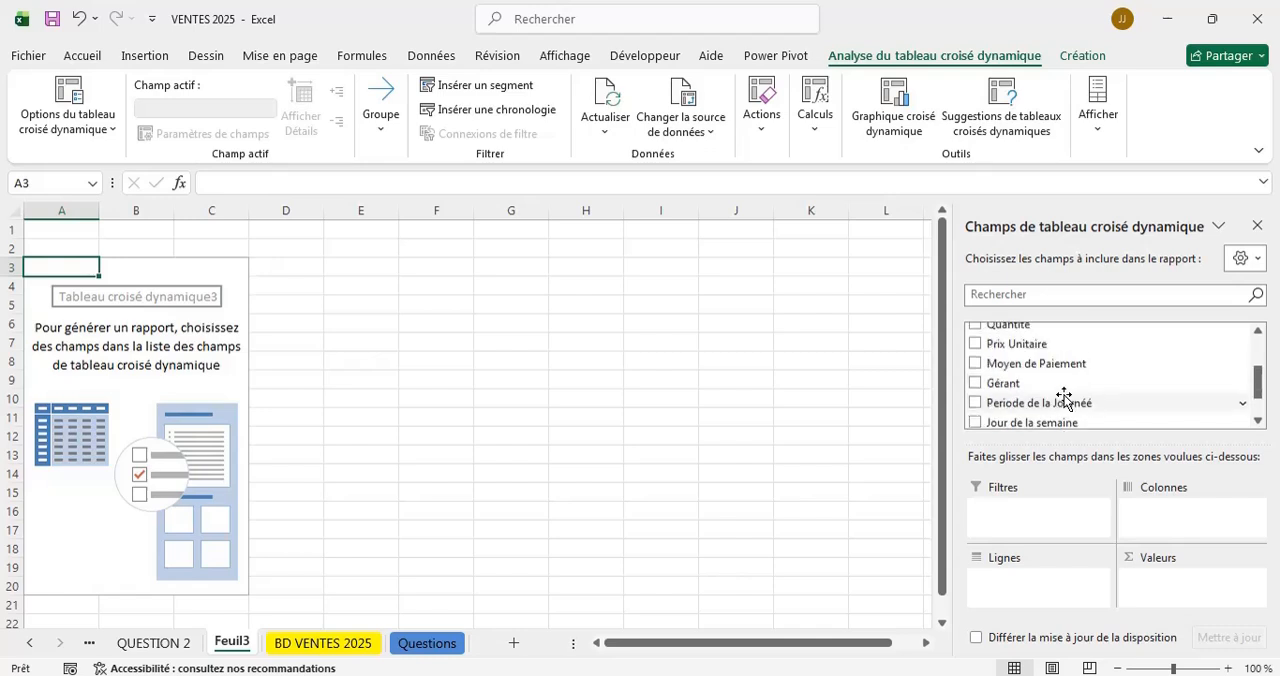
{"action": "scroll", "coordinate": [1063, 397], "scroll_direction": "up", "scroll_amount": 1}
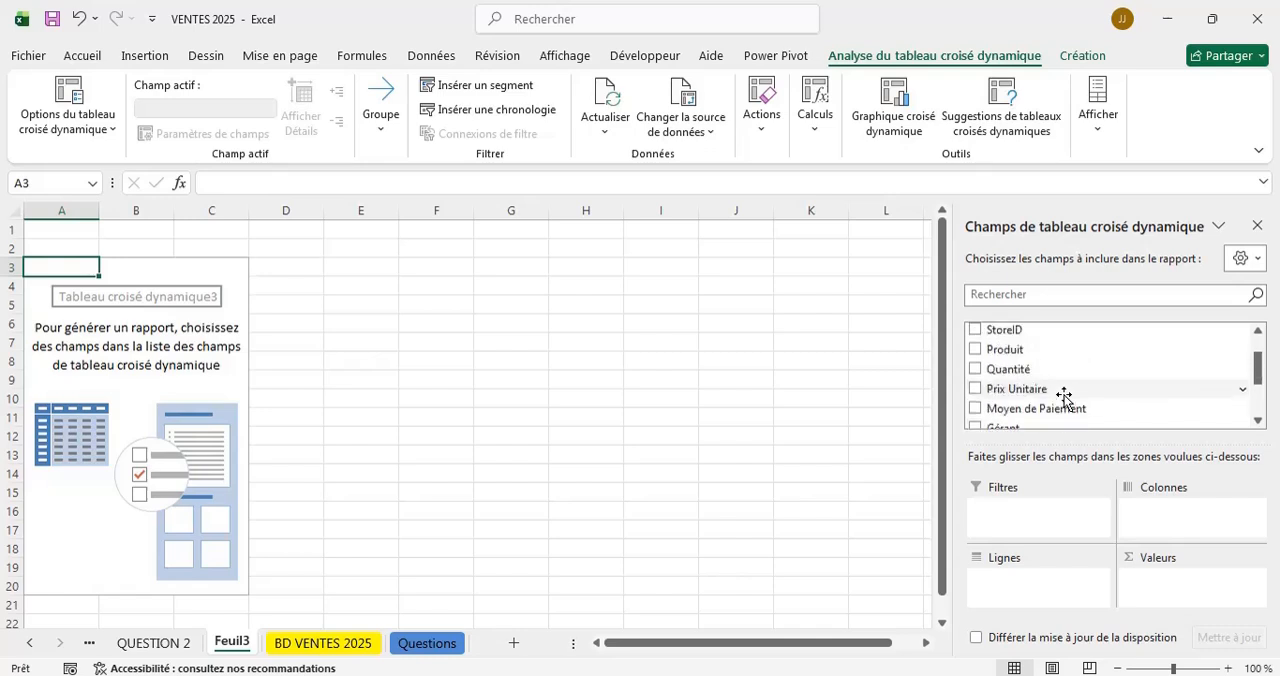
{"action": "left_click", "coordinate": [975, 409]}
{"action": "left_click_drag", "start_coordinate": [1028, 410], "coordinate": [1186, 582]}
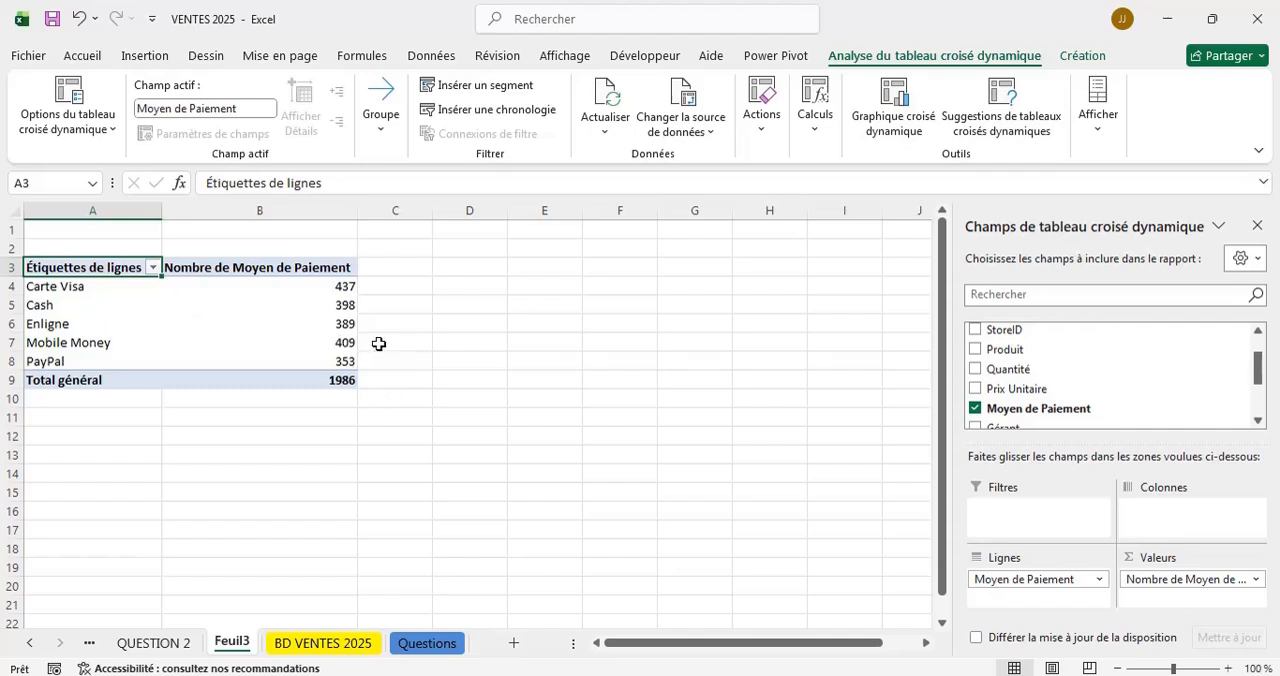
Rename the Feuil3 worksheet holding the payment method pivot table as QUESTION 3.
{"action": "left_click", "coordinate": [427, 643]}
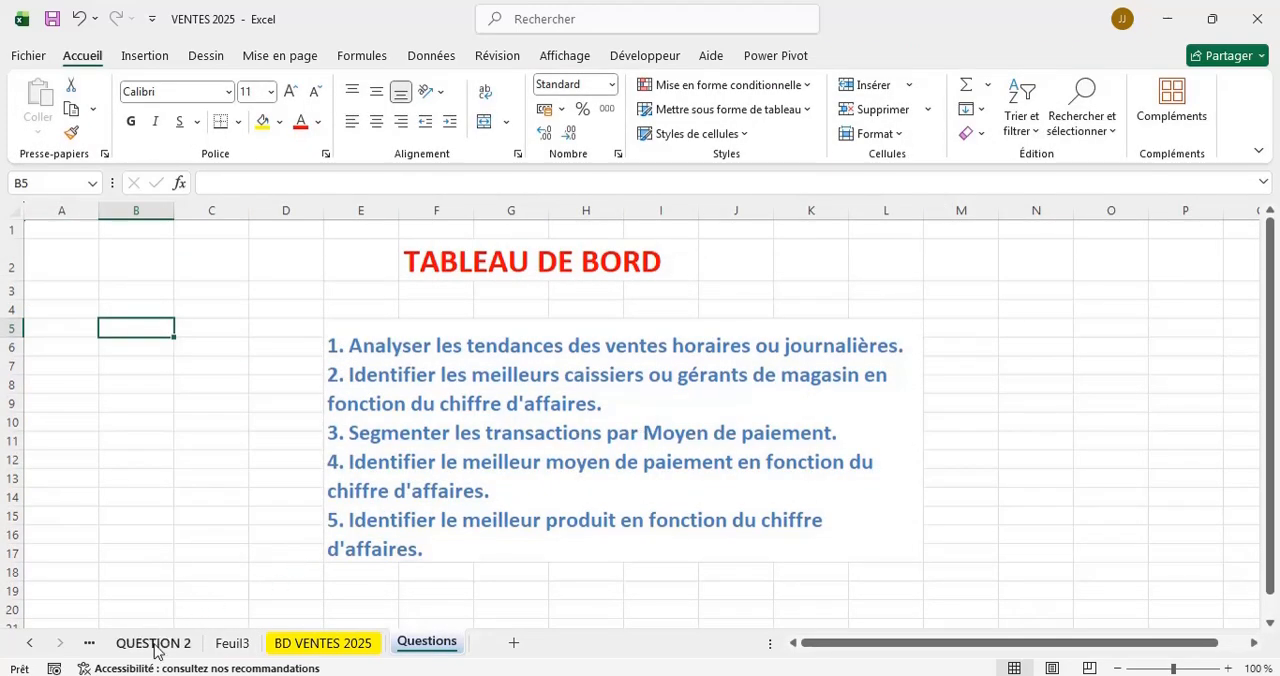
{"action": "left_click", "coordinate": [230, 645]}
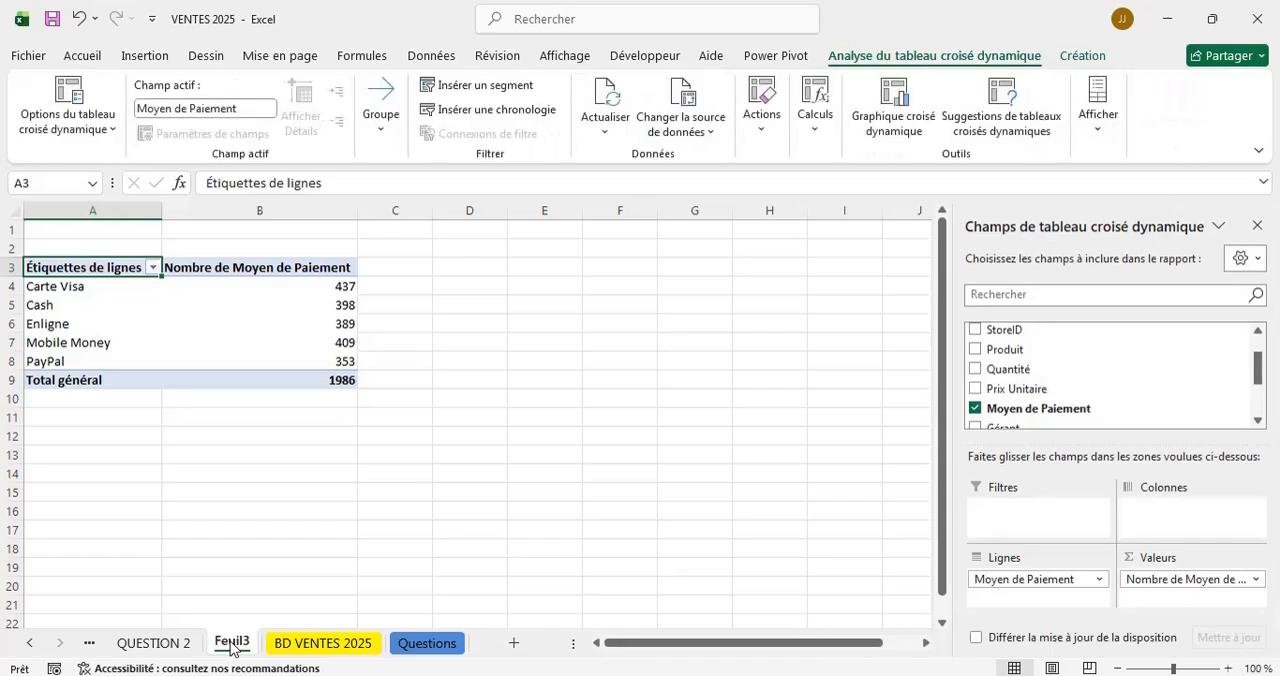
{"action": "double_click", "coordinate": [231, 643]}
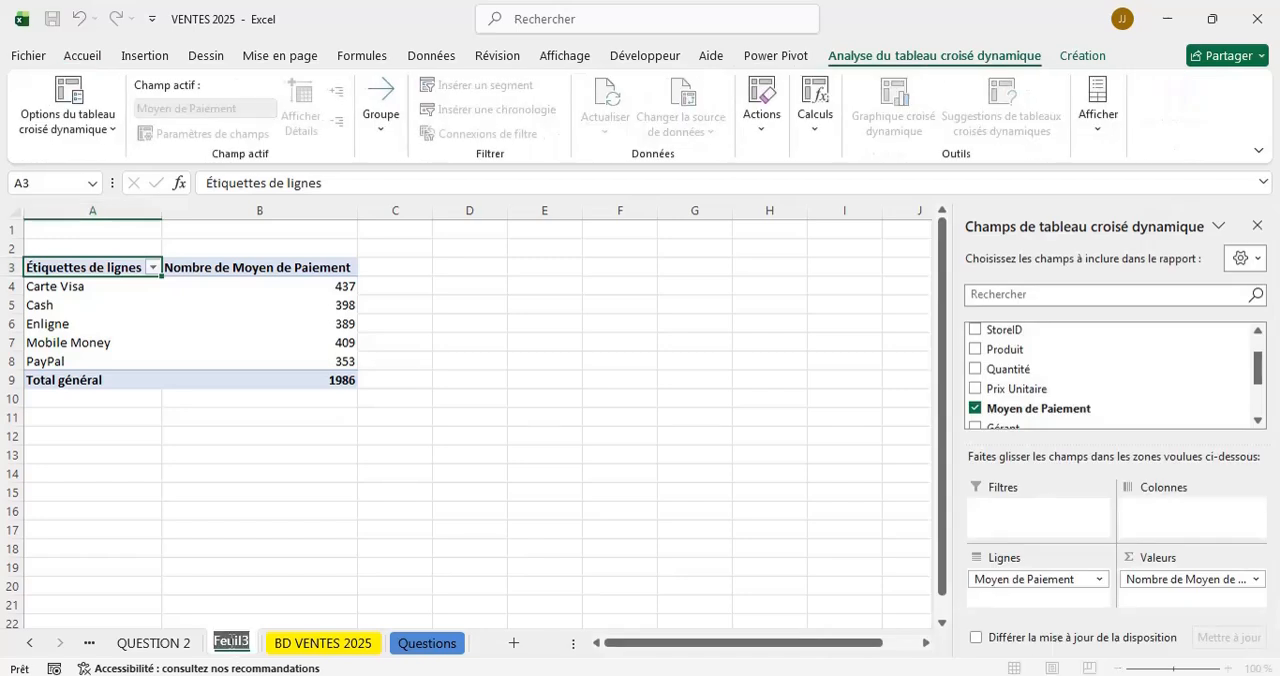
{"action": "type", "text": "Q"}
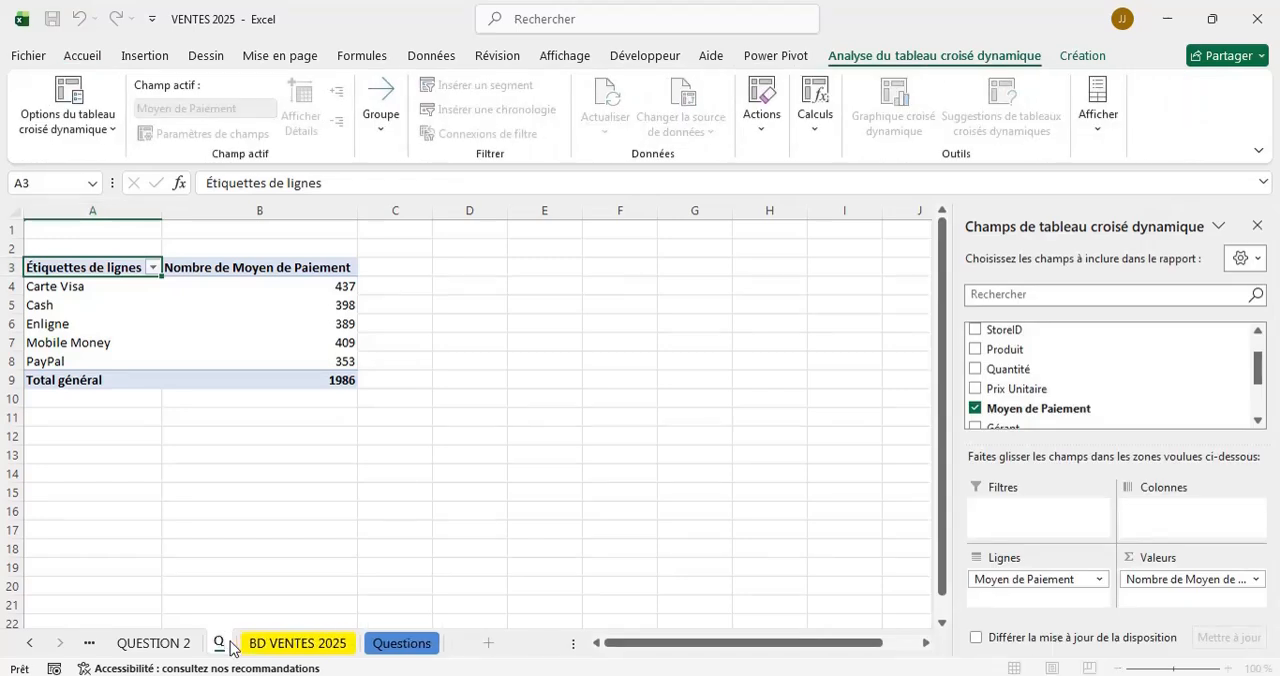
{"action": "type", "text": "UESTION 3"}
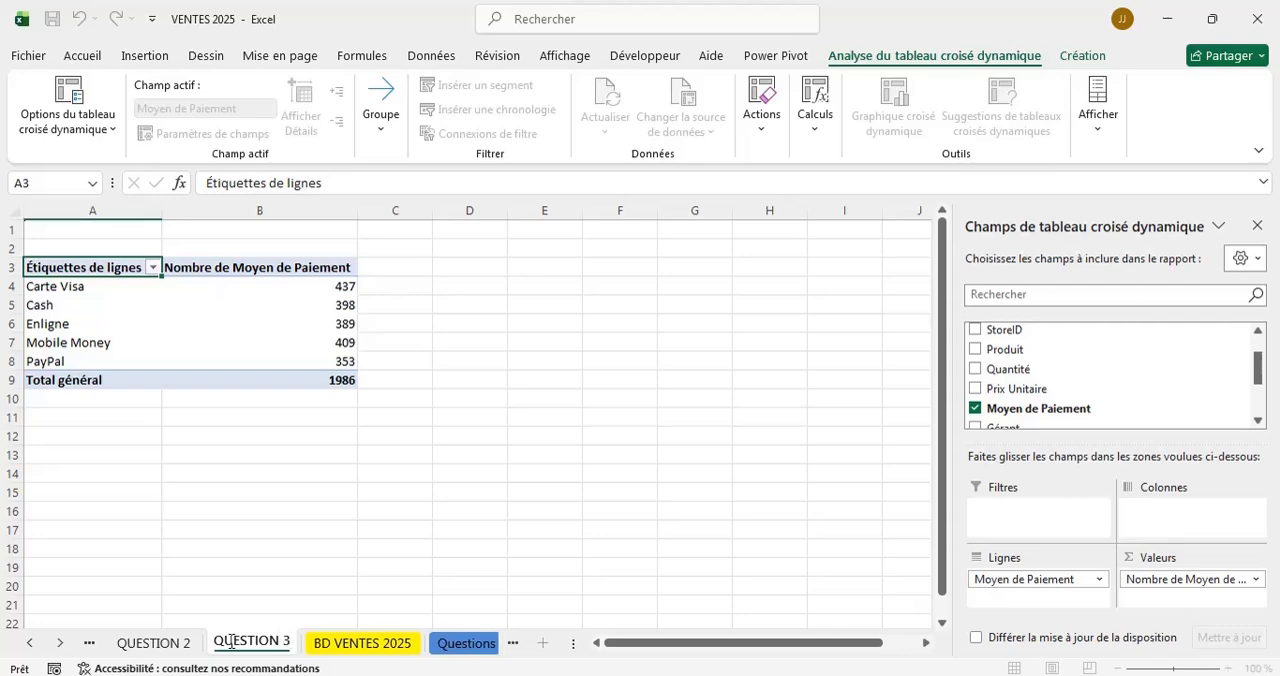
{"action": "key", "text": "Return"}
{"action": "left_click", "coordinate": [398, 562]}
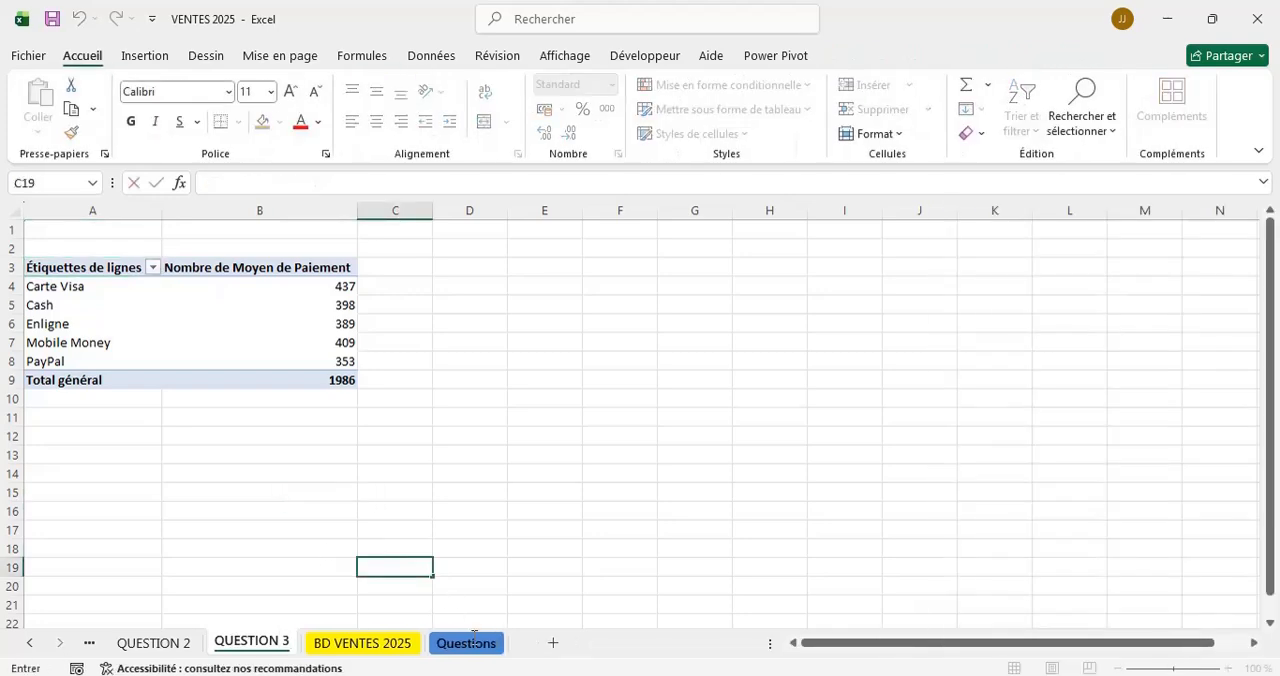
Insert a stacked column pivot chart (Histogramme empilé) from the payment method pivot table and place it beside the table.
{"action": "left_click", "coordinate": [464, 645]}
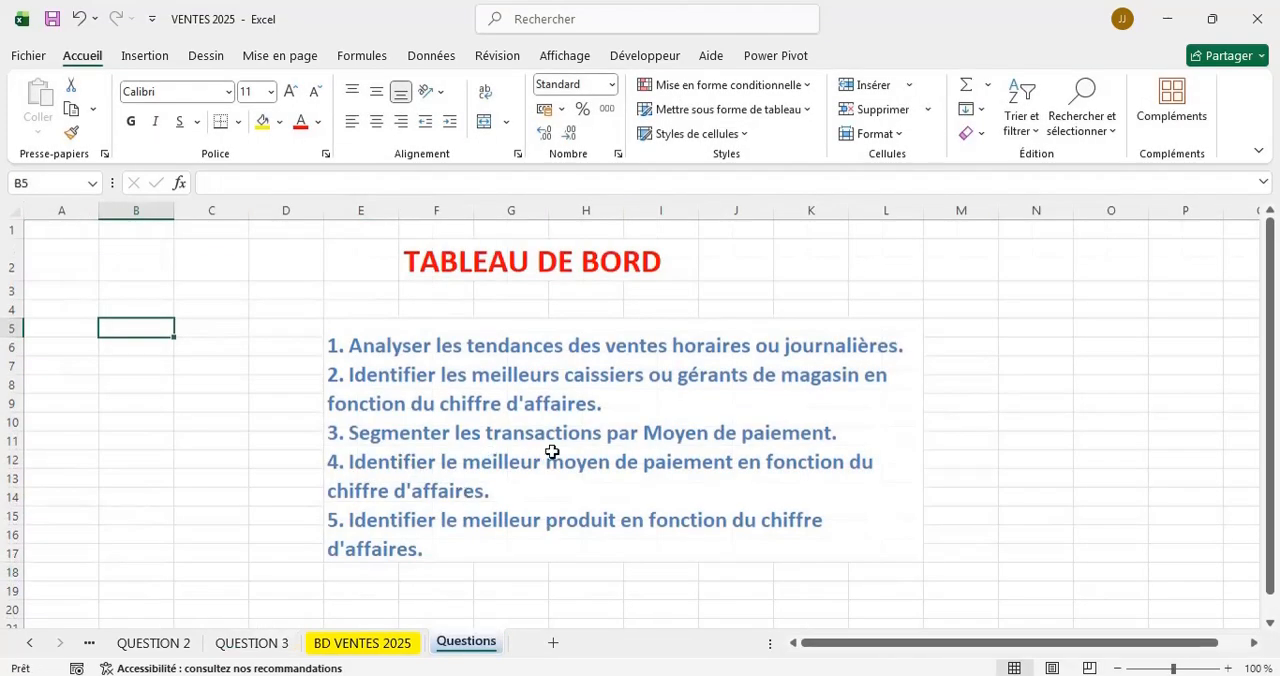
{"action": "left_click", "coordinate": [255, 645]}
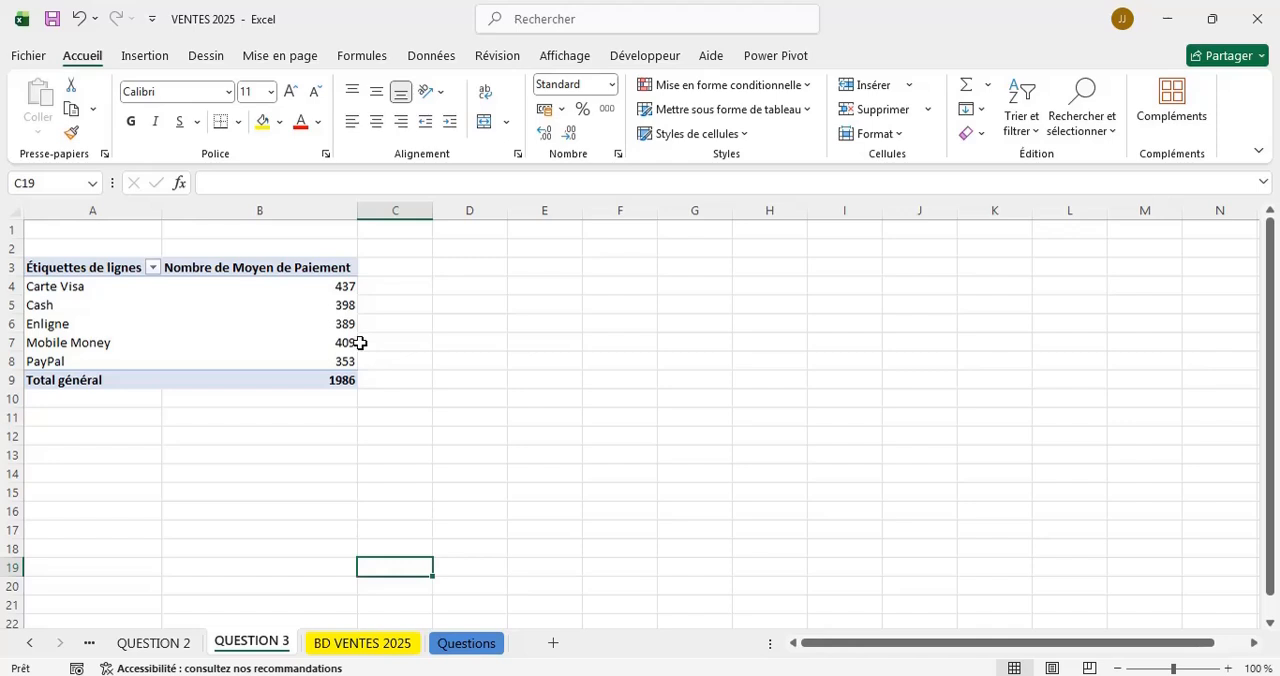
{"action": "left_click", "coordinate": [31, 287]}
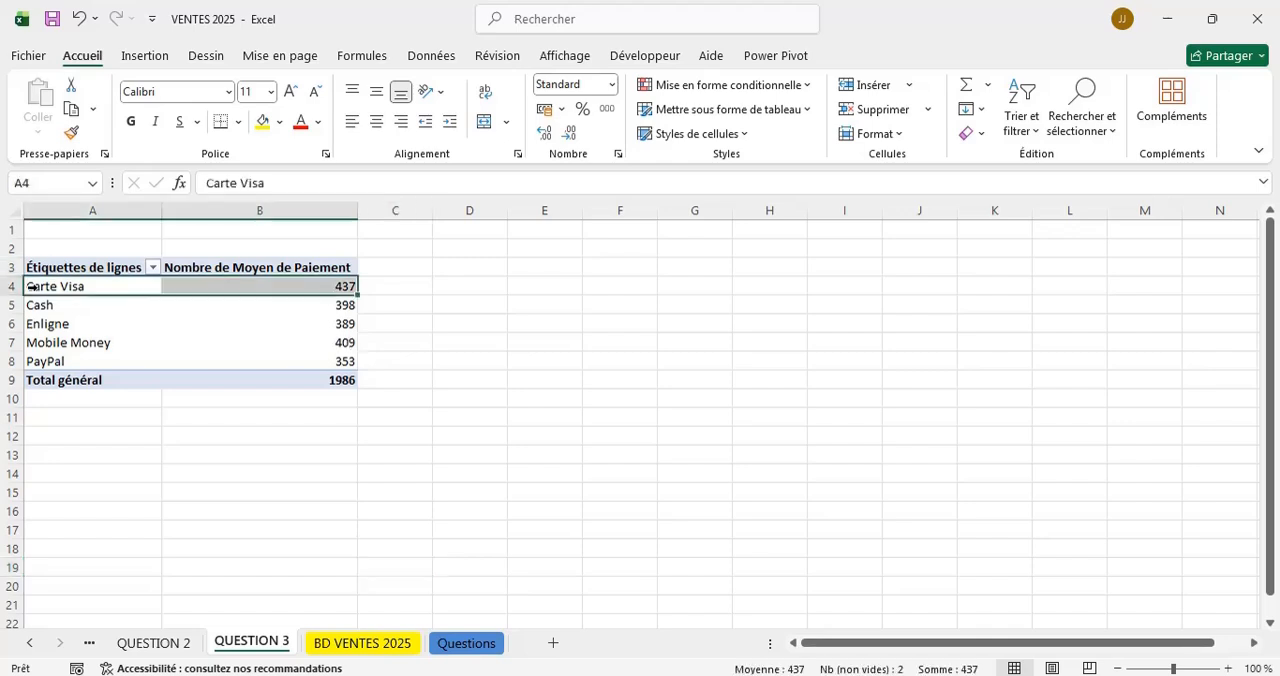
{"action": "key", "text": "shift+Down"}
{"action": "key", "text": "shift+Down"}
{"action": "key", "text": "shift+Down"}
{"action": "key", "text": "shift+Down"}
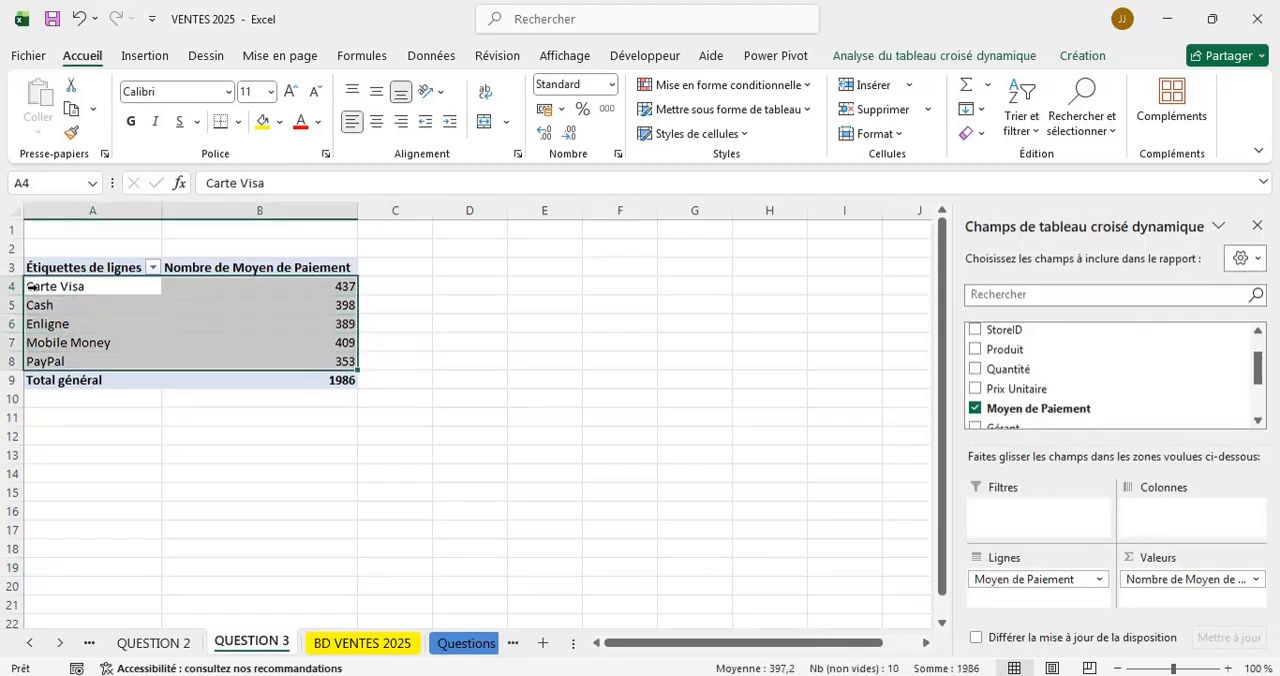
{"action": "left_click", "coordinate": [950, 55]}
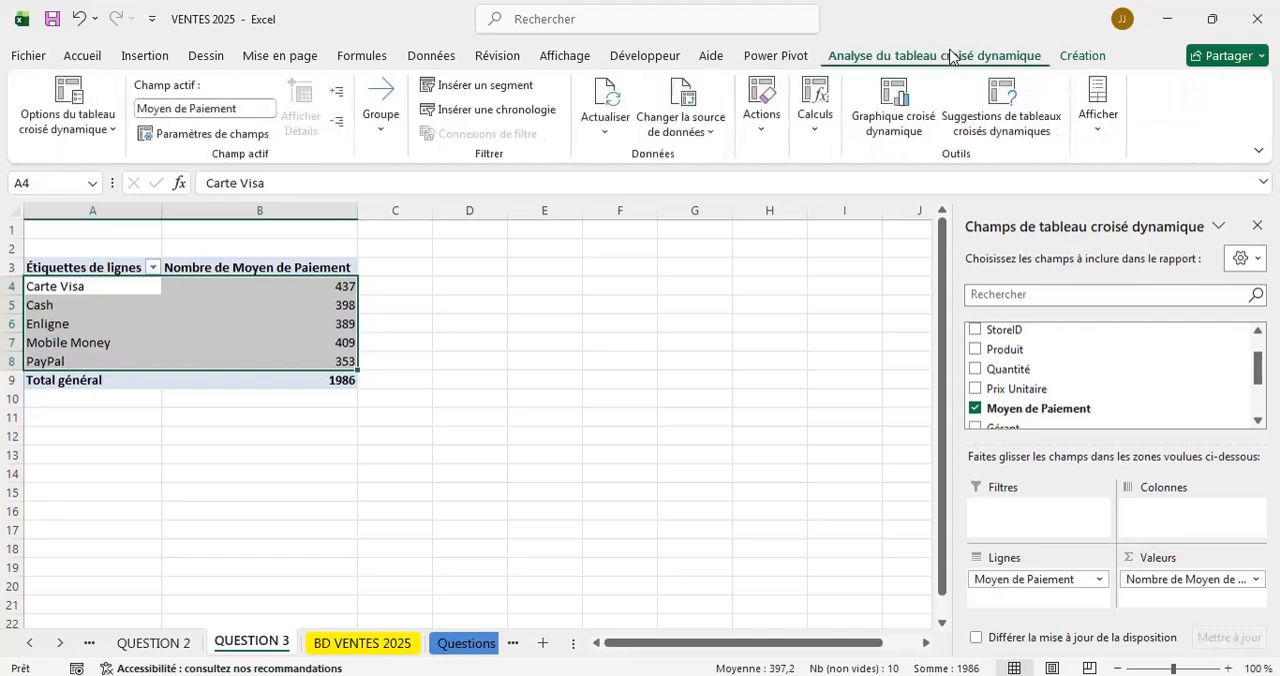
{"action": "left_click", "coordinate": [900, 93]}
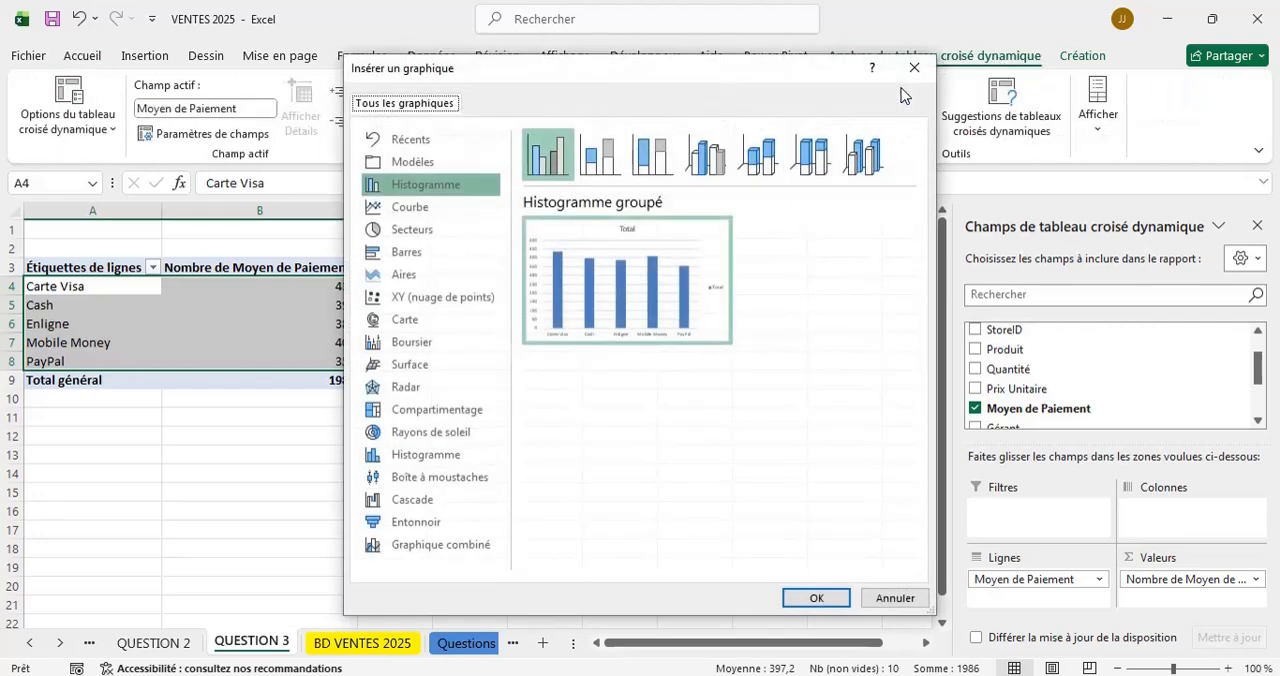
{"action": "left_click", "coordinate": [596, 160]}
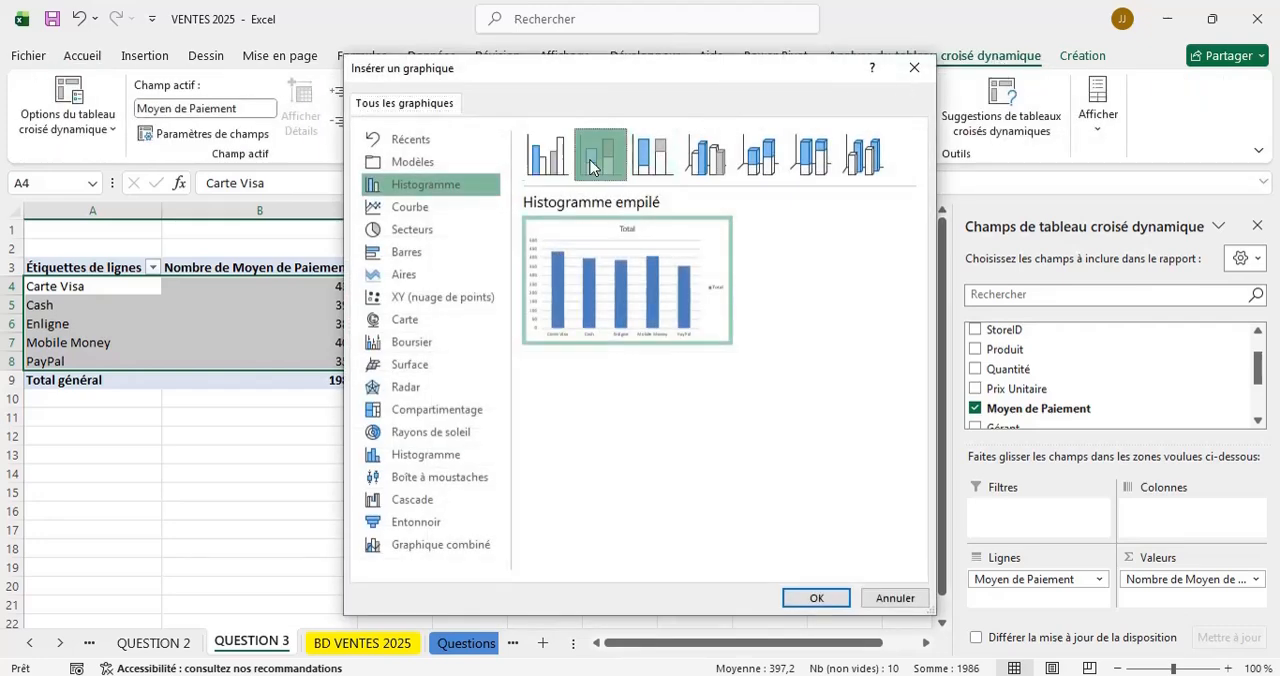
{"action": "left_click", "coordinate": [816, 598]}
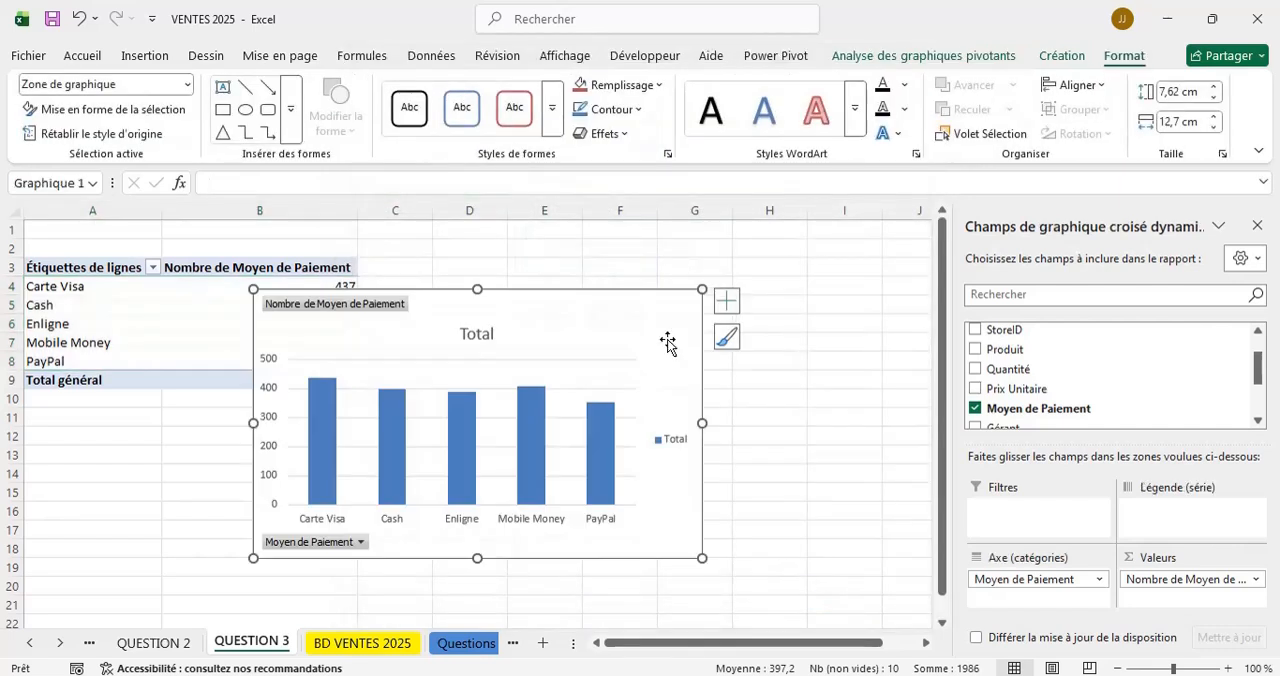
{"action": "left_click_drag", "start_coordinate": [663, 302], "coordinate": [760, 271]}
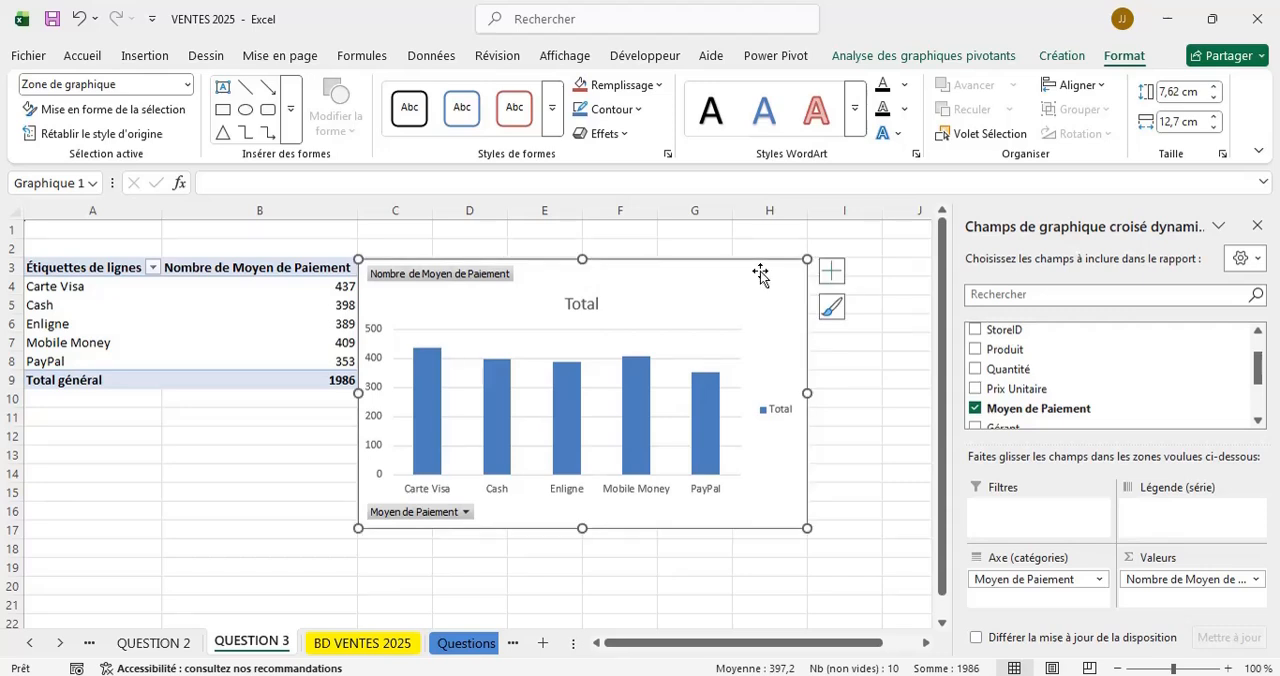
Set the payment method chart's title to "TRANSACTION SELON LE MOYEN DE PAIEMENT".
{"action": "left_click", "coordinate": [587, 301]}
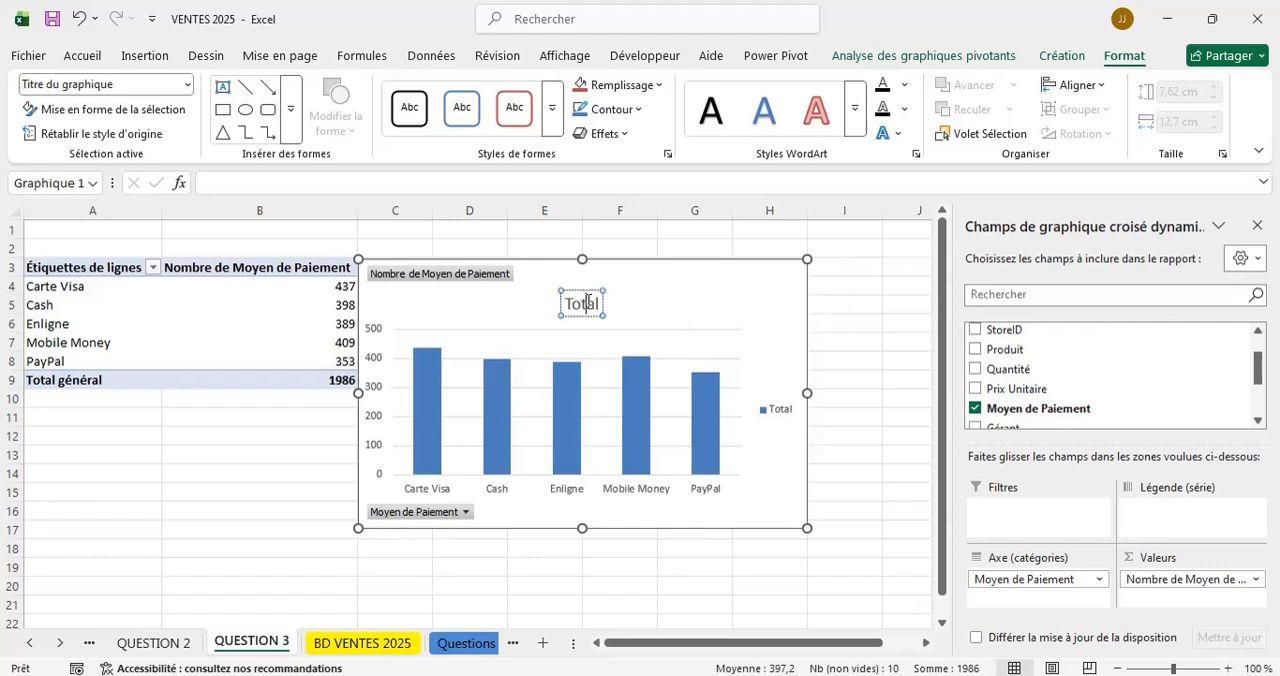
{"action": "double_click", "coordinate": [587, 302]}
{"action": "type", "text": "T"}
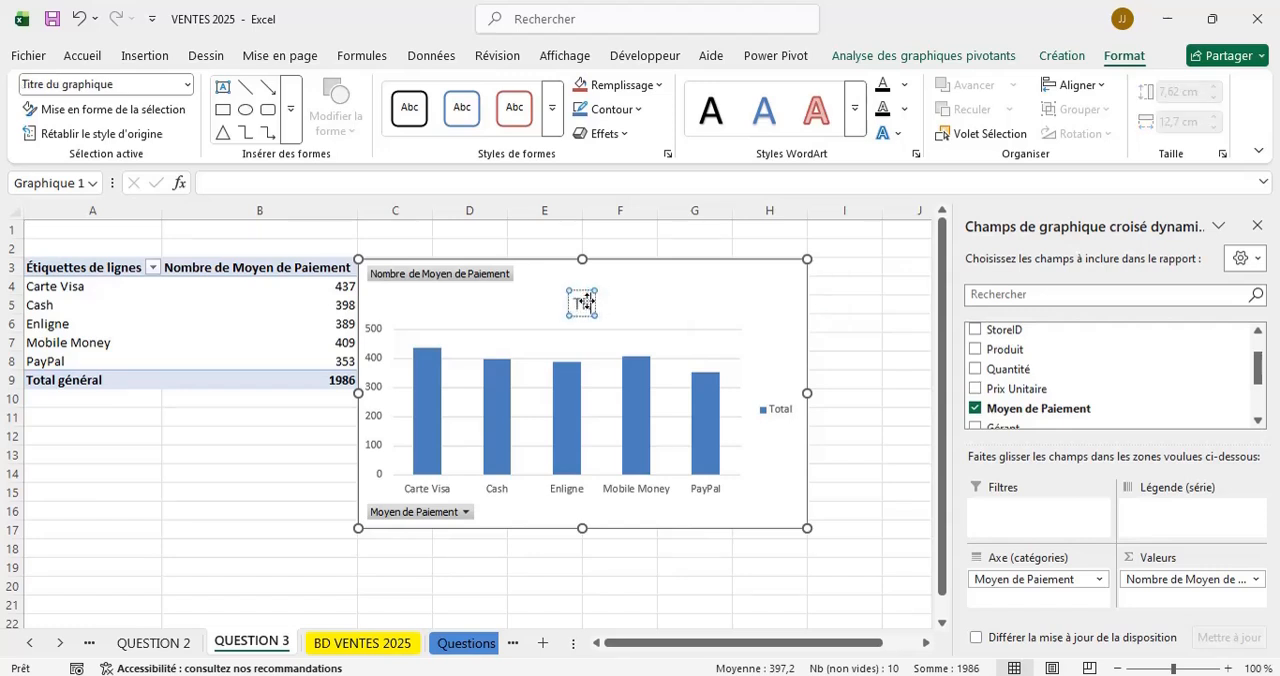
{"action": "type", "text": "RANS"}
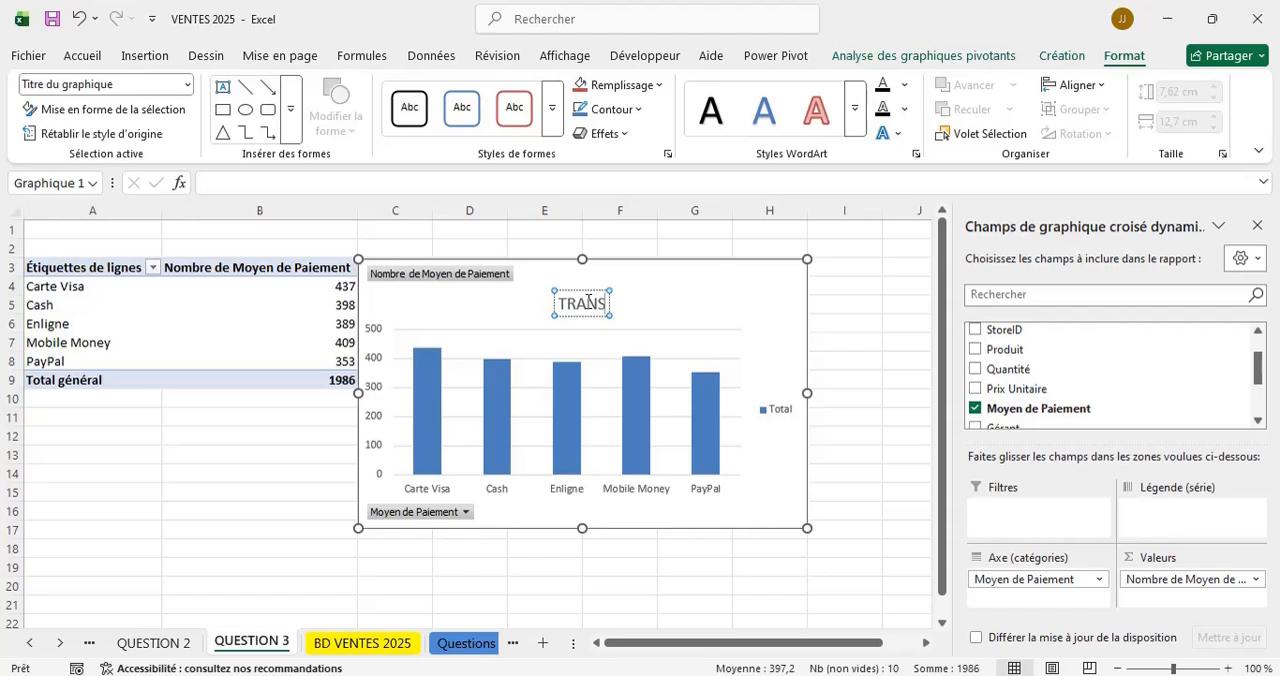
{"action": "type", "text": "ACT"}
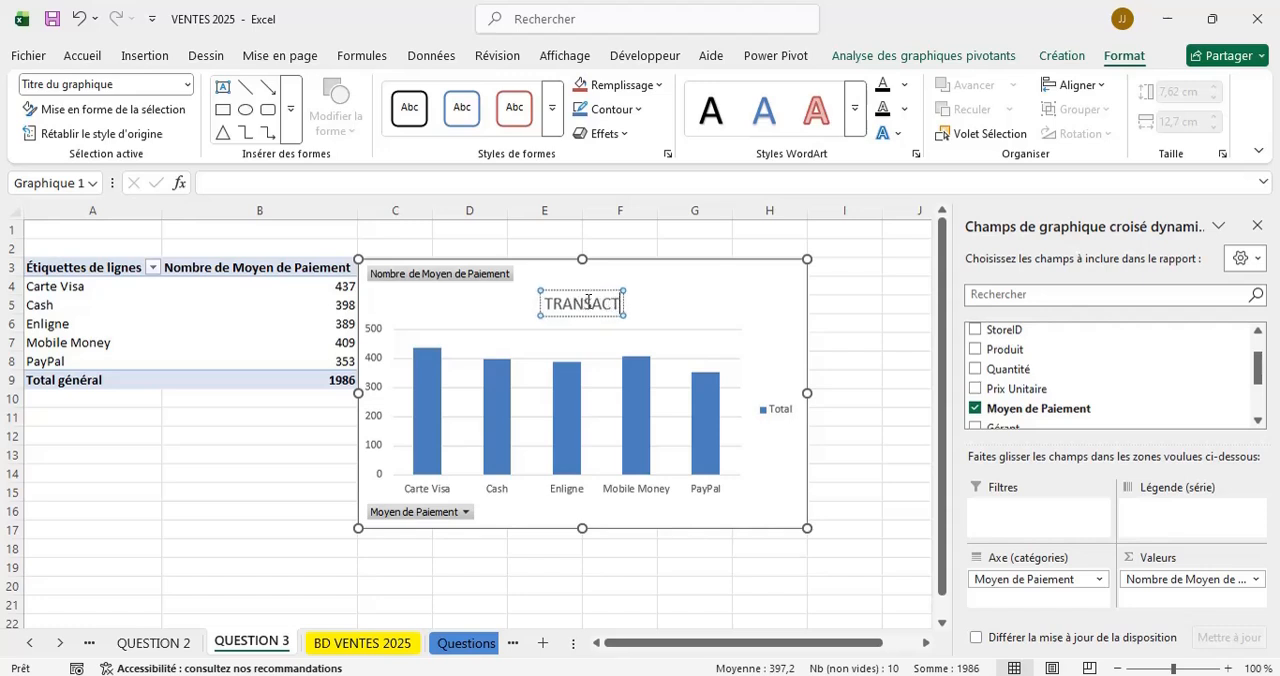
{"action": "type", "text": "ION SELO"}
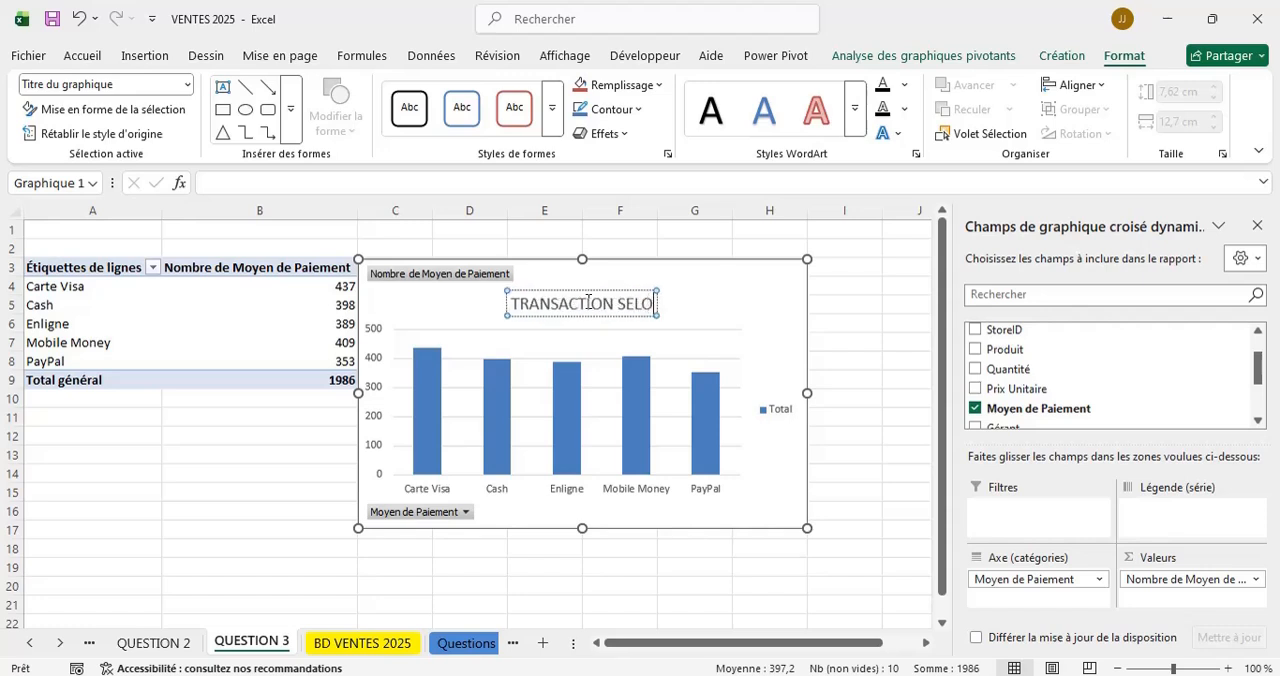
{"action": "type", "text": "N"}
{"action": "type", "text": " LE M"}
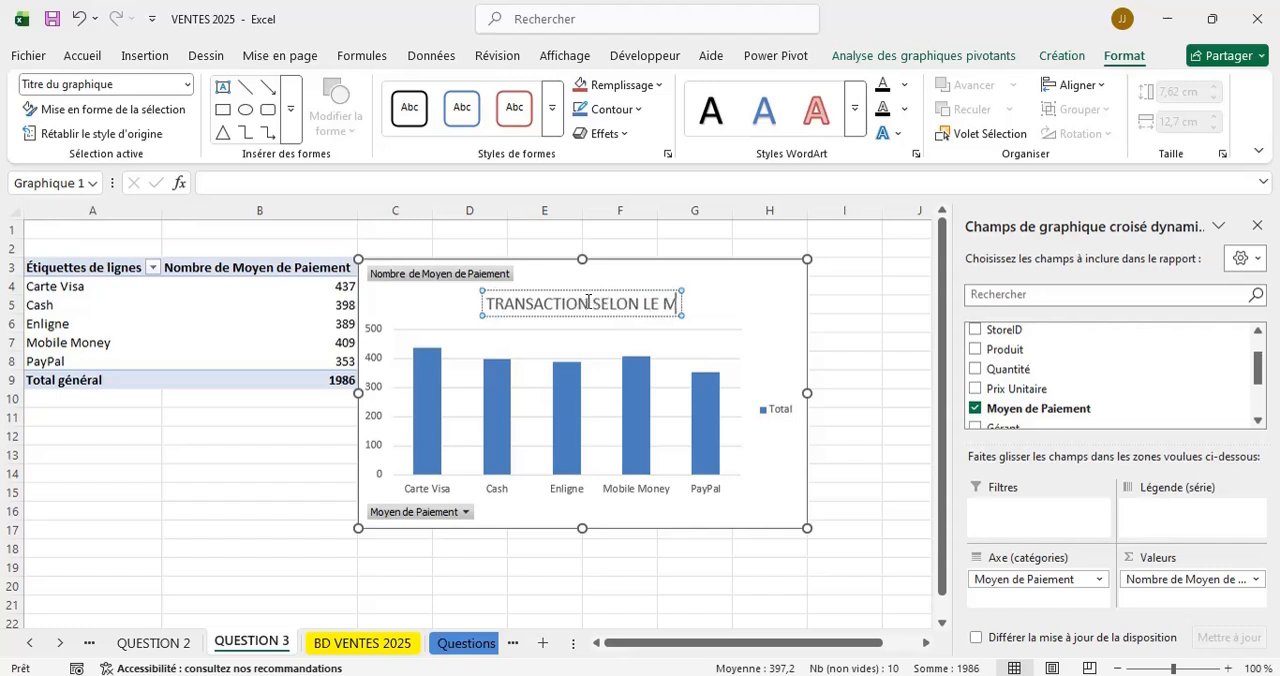
{"action": "type", "text": "OYEN"}
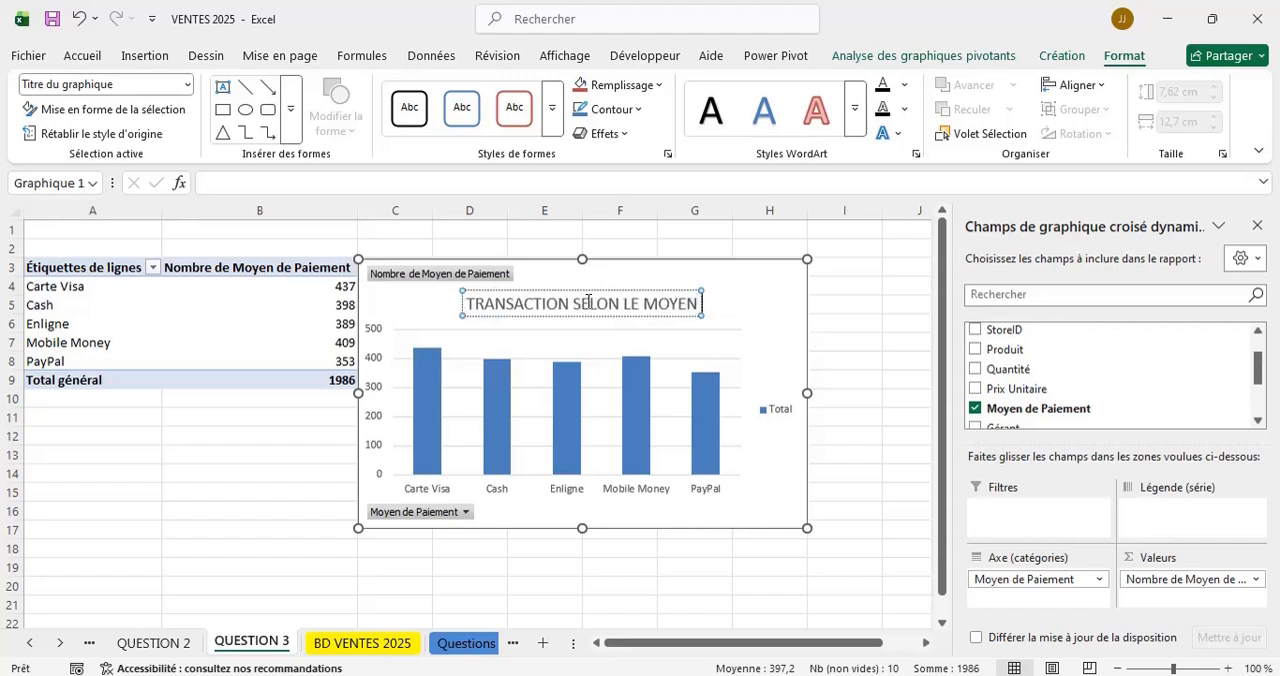
{"action": "type", "text": " DE PAIEMENT"}
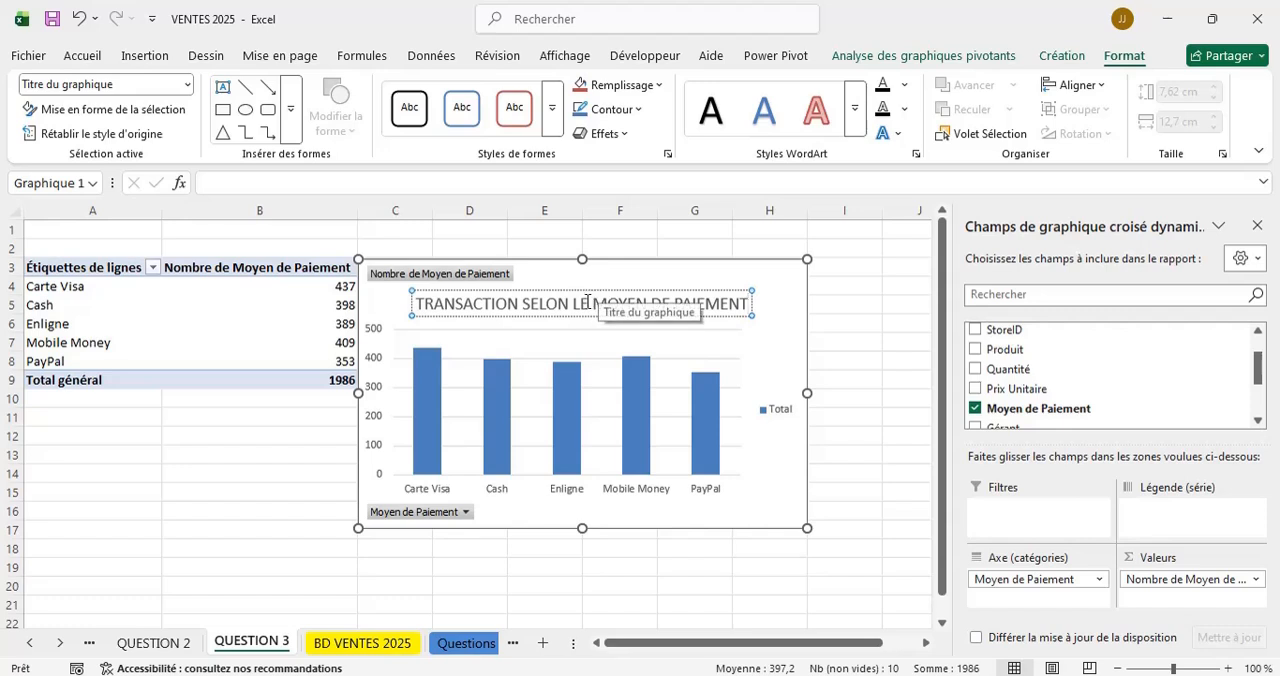
Remove "TRANSACTION SELON" from the chart title, leaving "LE MOYEN DE PAIEMENT".
{"action": "left_click_drag", "start_coordinate": [575, 302], "coordinate": [418, 304]}
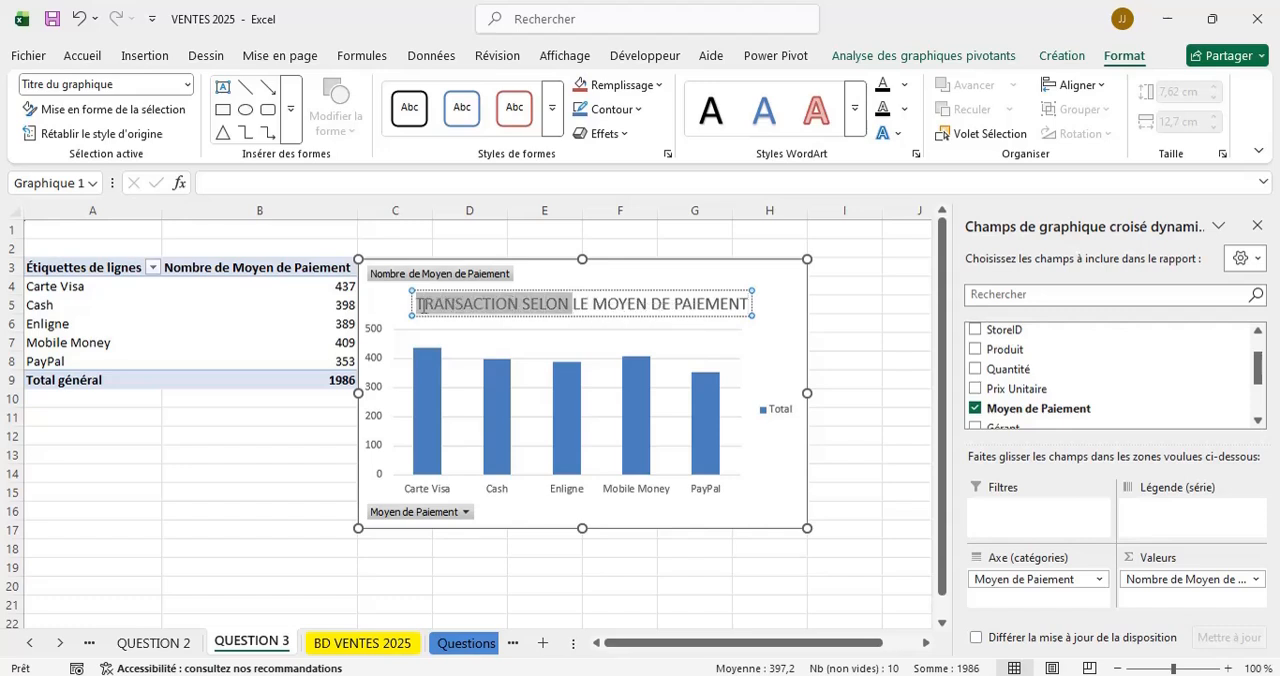
{"action": "key", "text": "BackSpace"}
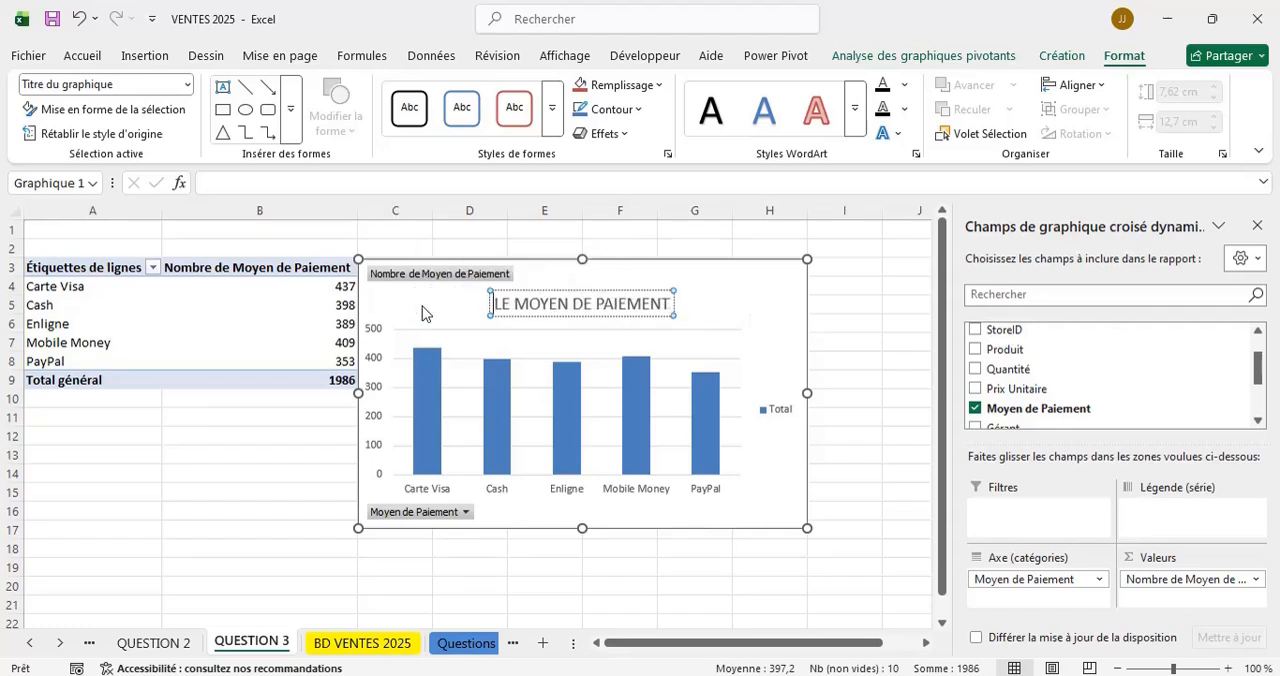
{"action": "left_click", "coordinate": [280, 547]}
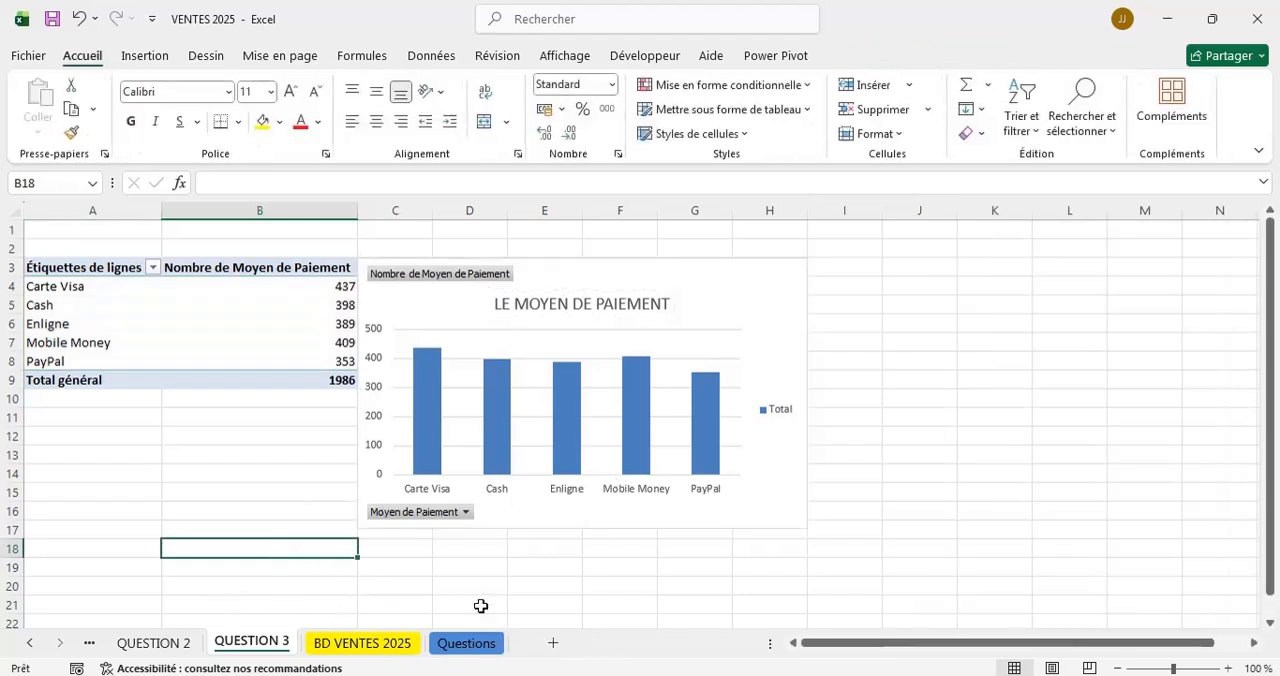
Check the Questions sheet and shift the payment method chart on QUESTION 3 slightly away from the pivot table.
{"action": "left_click", "coordinate": [466, 643]}
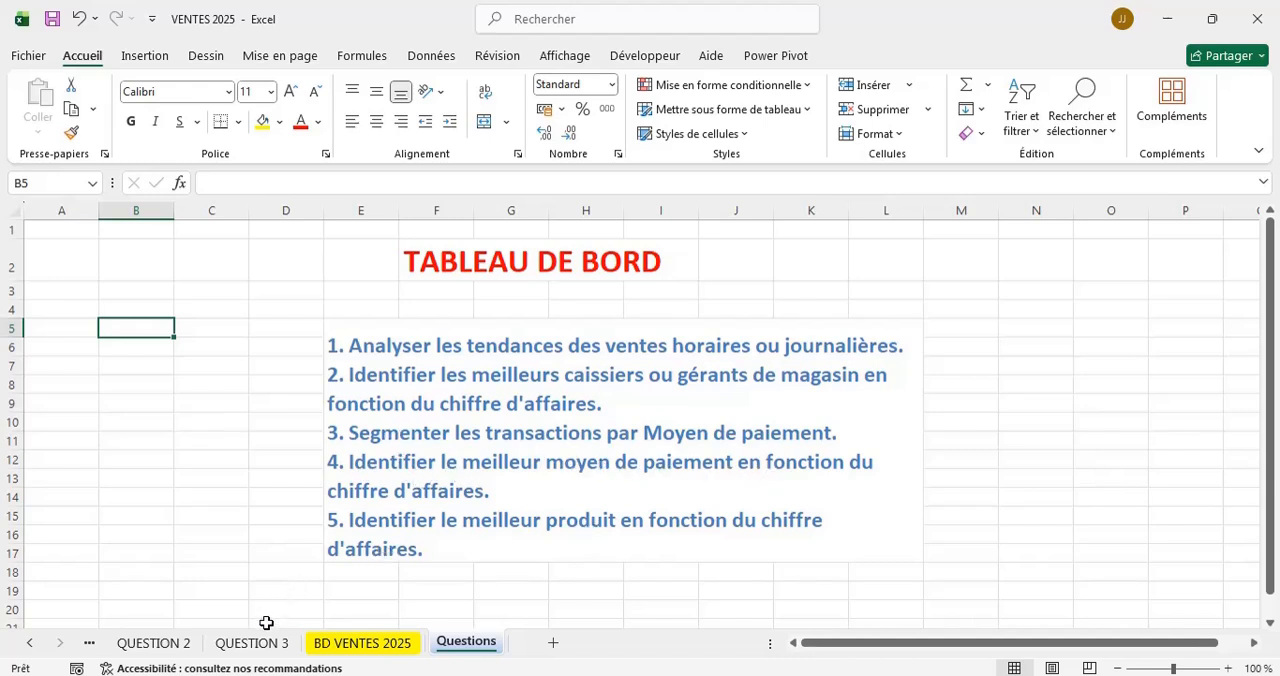
{"action": "left_click", "coordinate": [245, 645]}
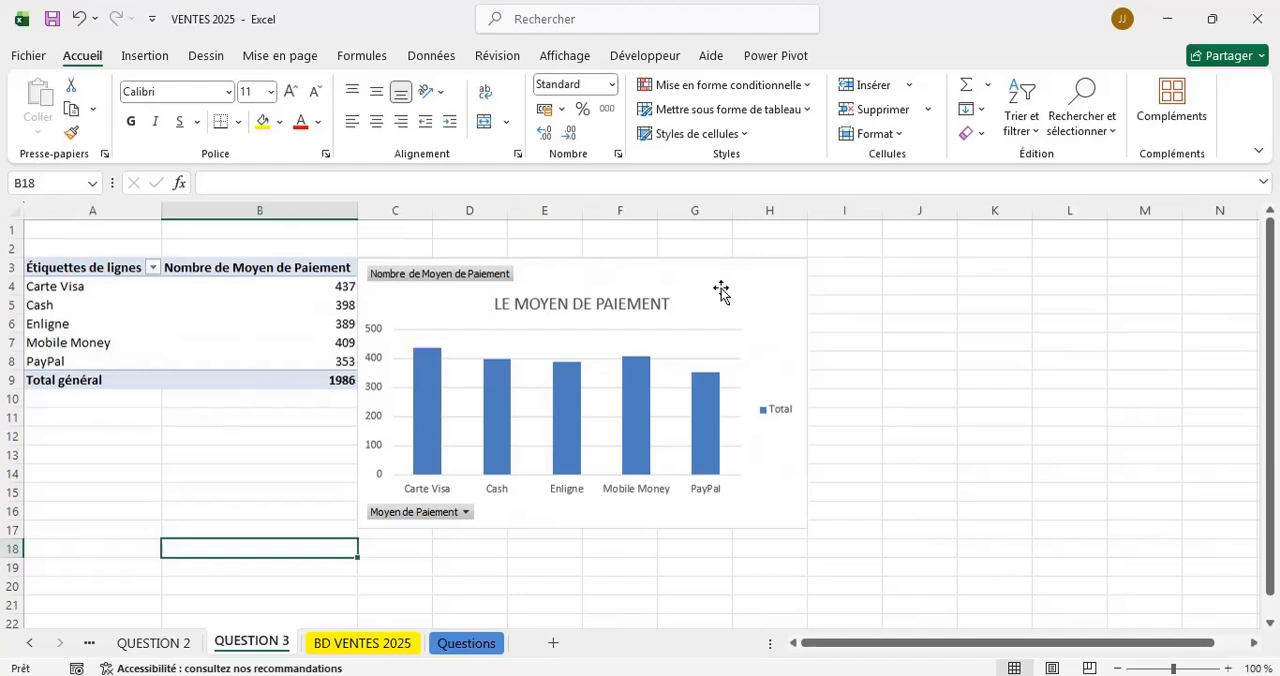
{"action": "left_click", "coordinate": [770, 288]}
{"action": "left_click_drag", "start_coordinate": [770, 290], "coordinate": [810, 289]}
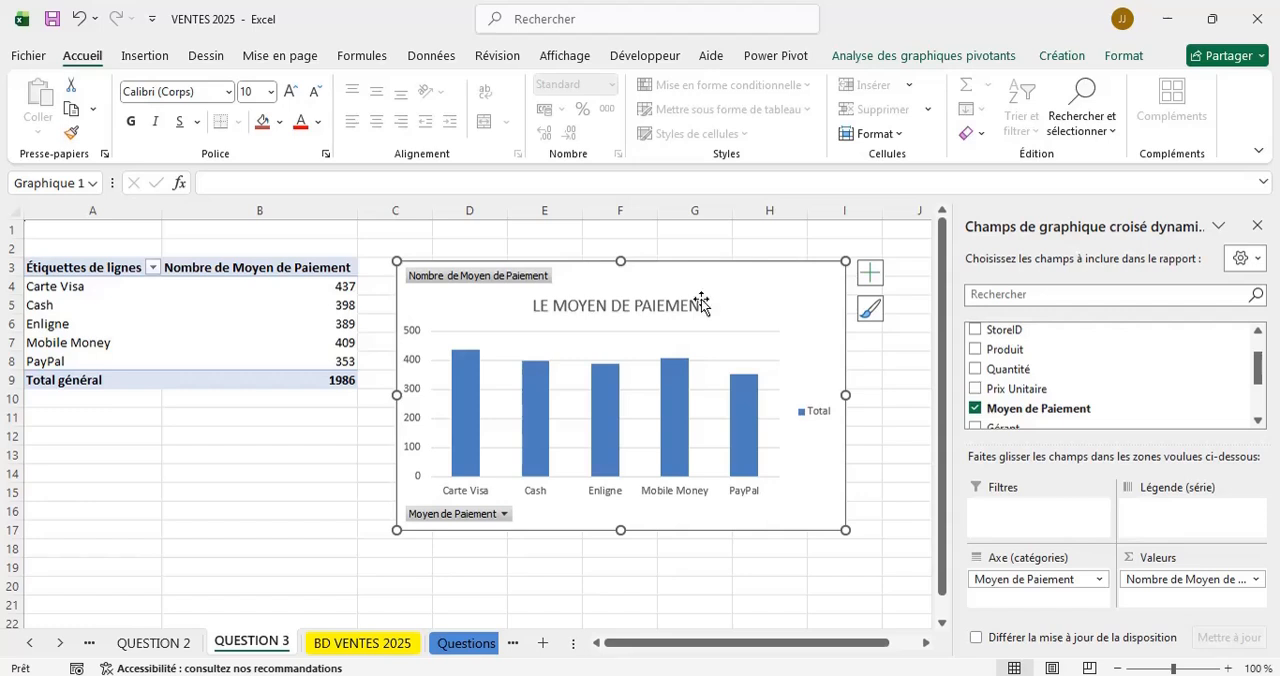
{"action": "left_click", "coordinate": [543, 642]}
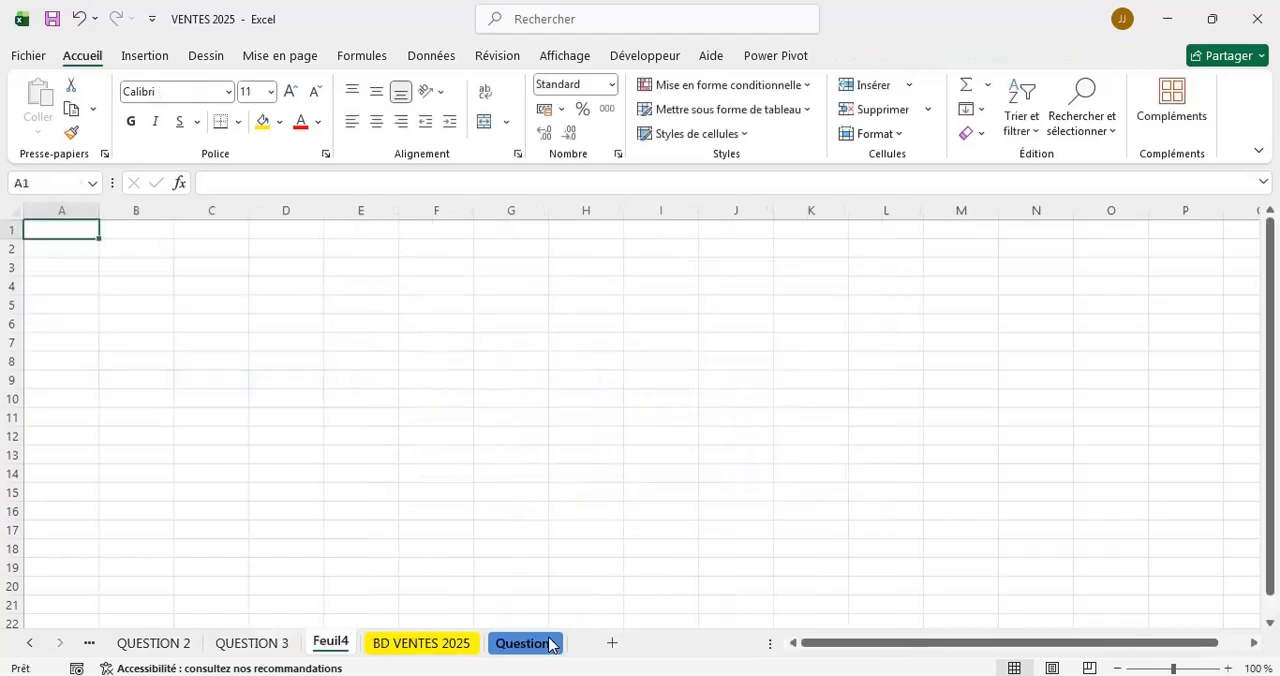
{"action": "double_click", "coordinate": [330, 642]}
{"action": "type", "text": "QUESTI"}
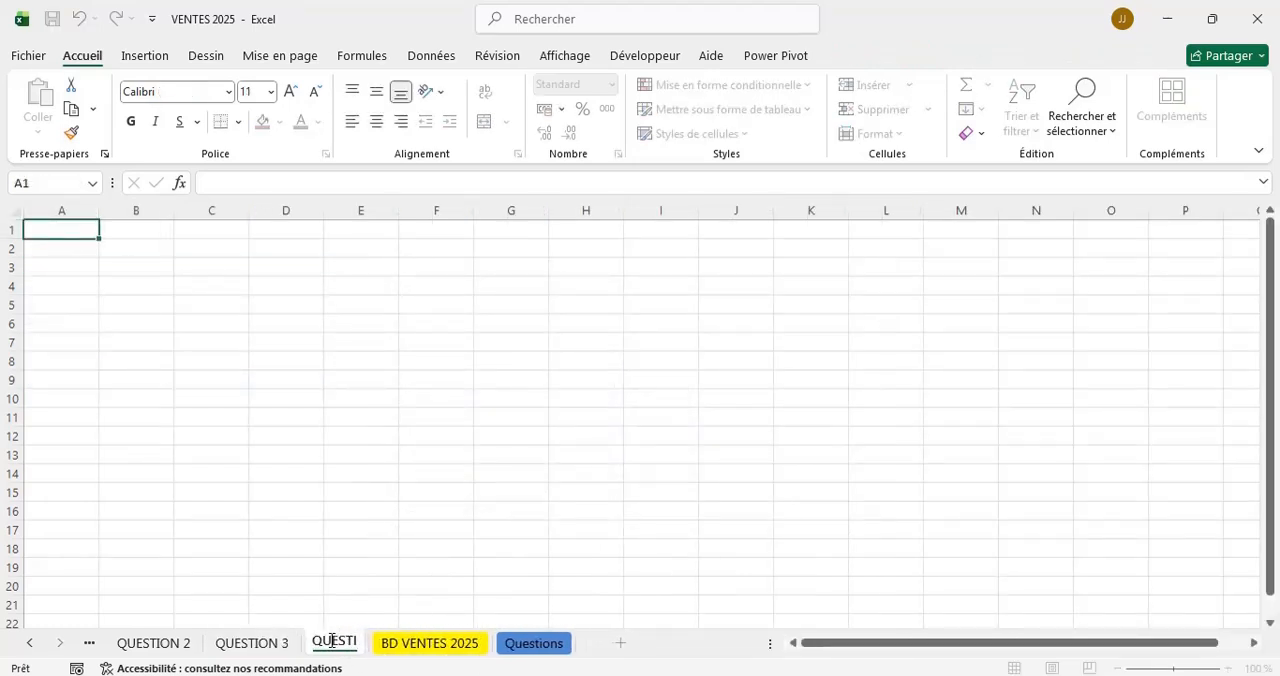
{"action": "type", "text": "ON 4"}
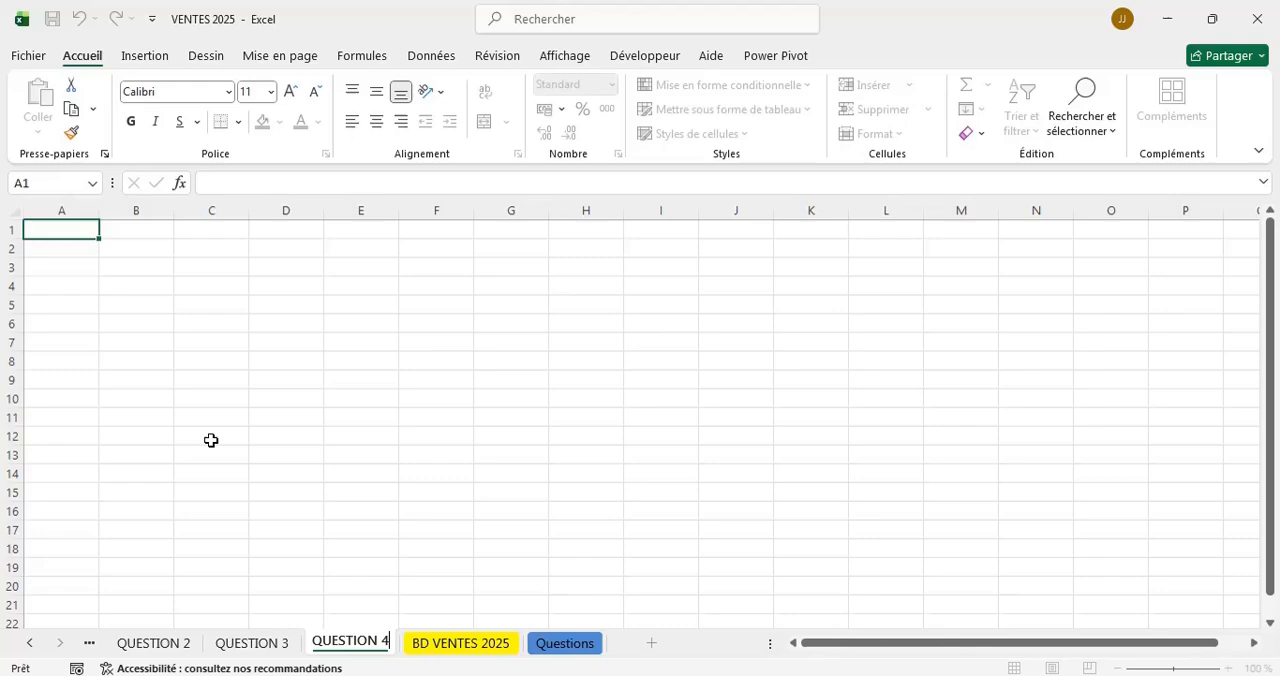
{"action": "left_click", "coordinate": [77, 300]}
{"action": "right_click", "coordinate": [370, 648]}
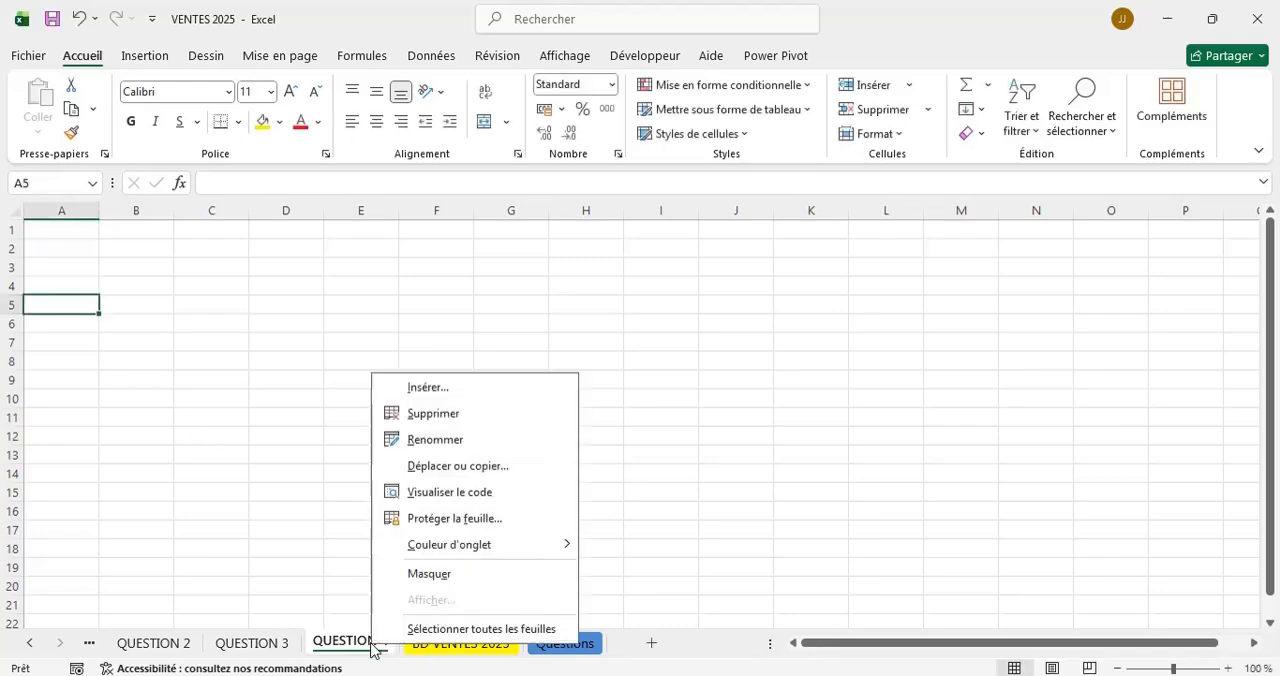
{"action": "key", "text": "Escape"}
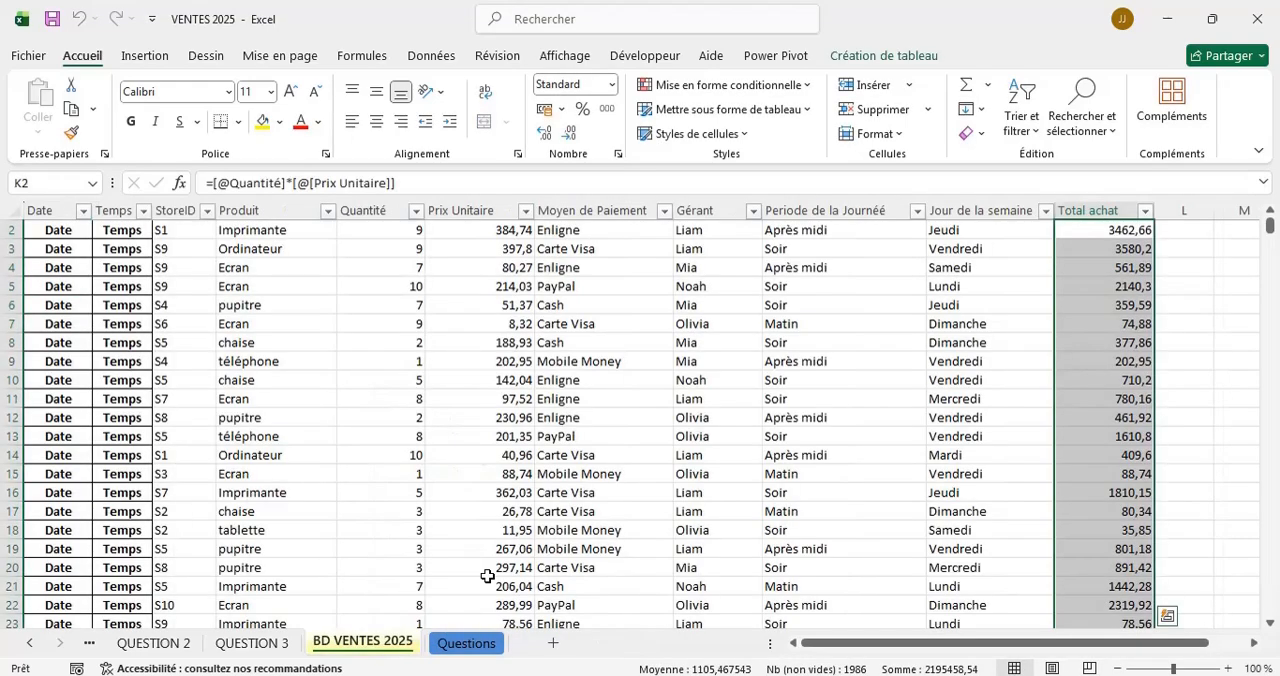
Insert a pivot table based on Tableau1 from the BD VENTES 2025 sheet, placed on a new worksheet.
{"action": "scroll", "coordinate": [289, 314], "scroll_direction": "up", "scroll_amount": 1}
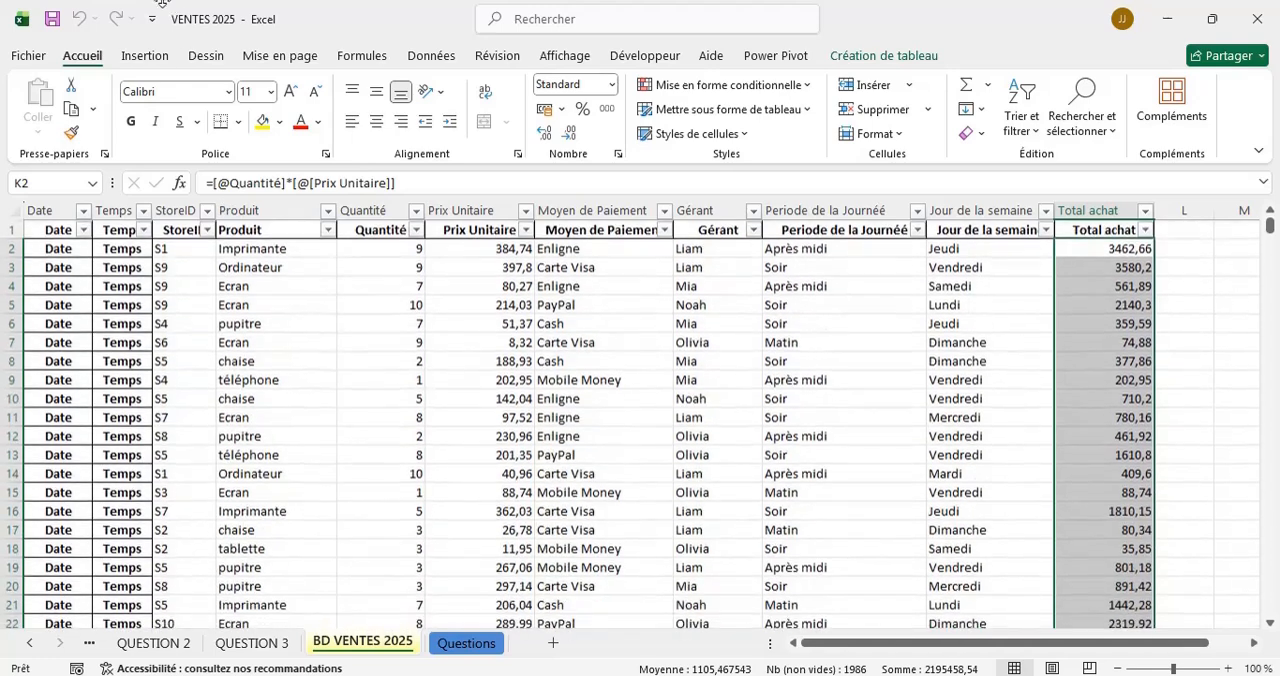
{"action": "left_click", "coordinate": [145, 56]}
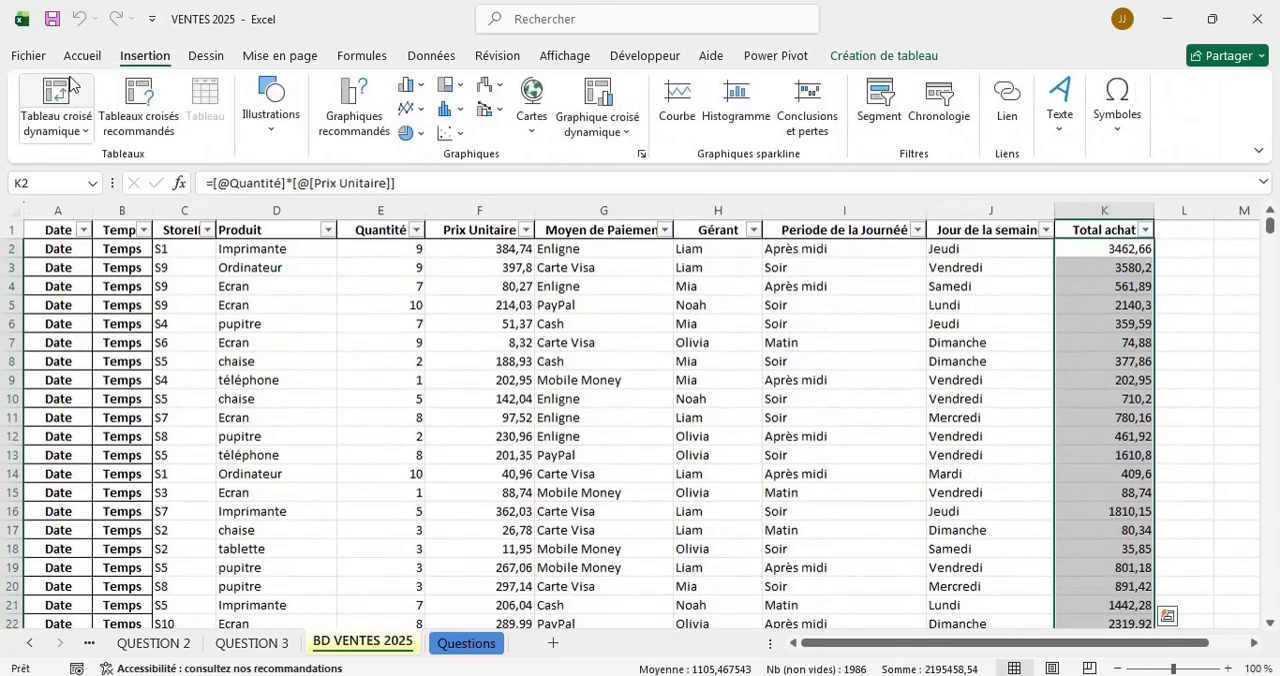
{"action": "left_click", "coordinate": [58, 92]}
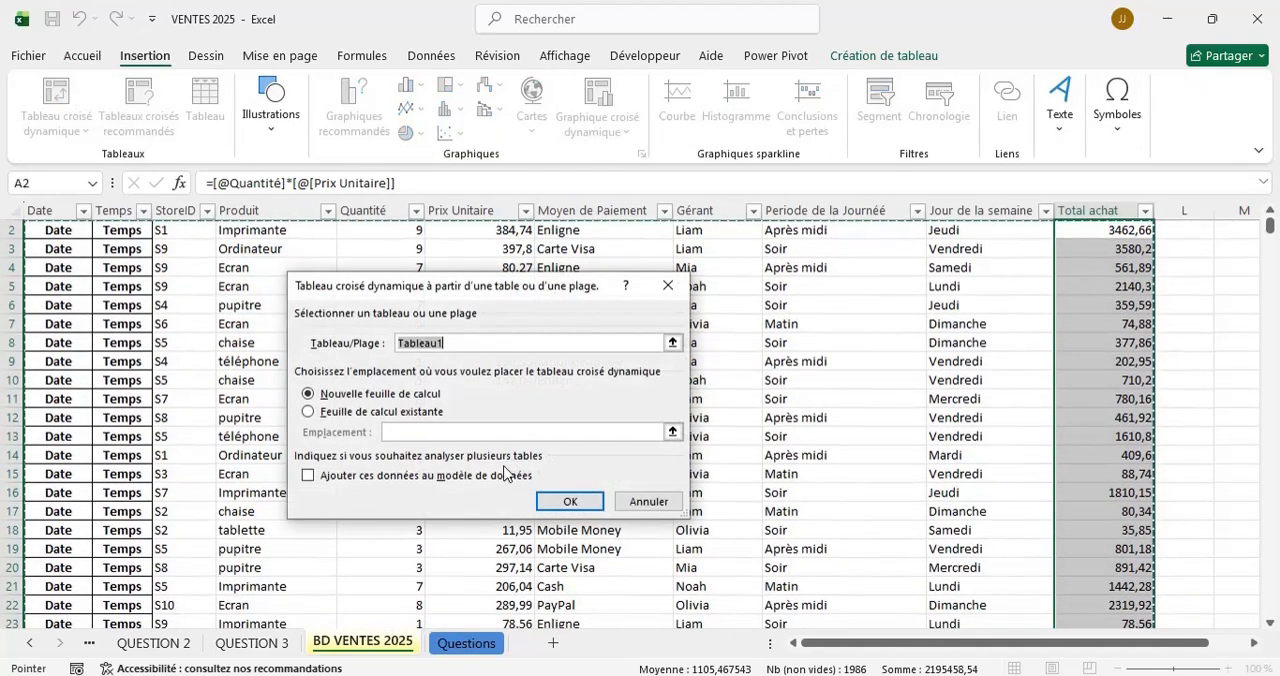
{"action": "left_click", "coordinate": [568, 502]}
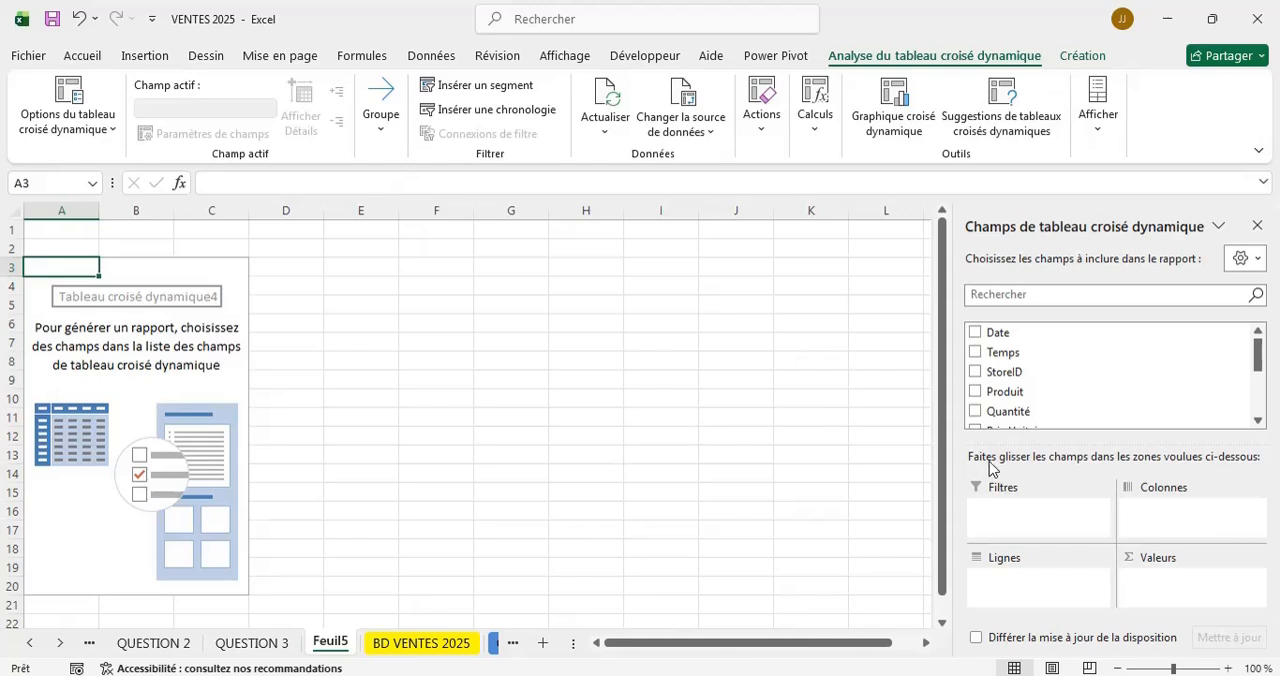
Add Moyen de Paiement as the pivot table's rows and Total achat as its summed values.
{"action": "scroll", "coordinate": [1040, 405], "scroll_direction": "down", "scroll_amount": 5}
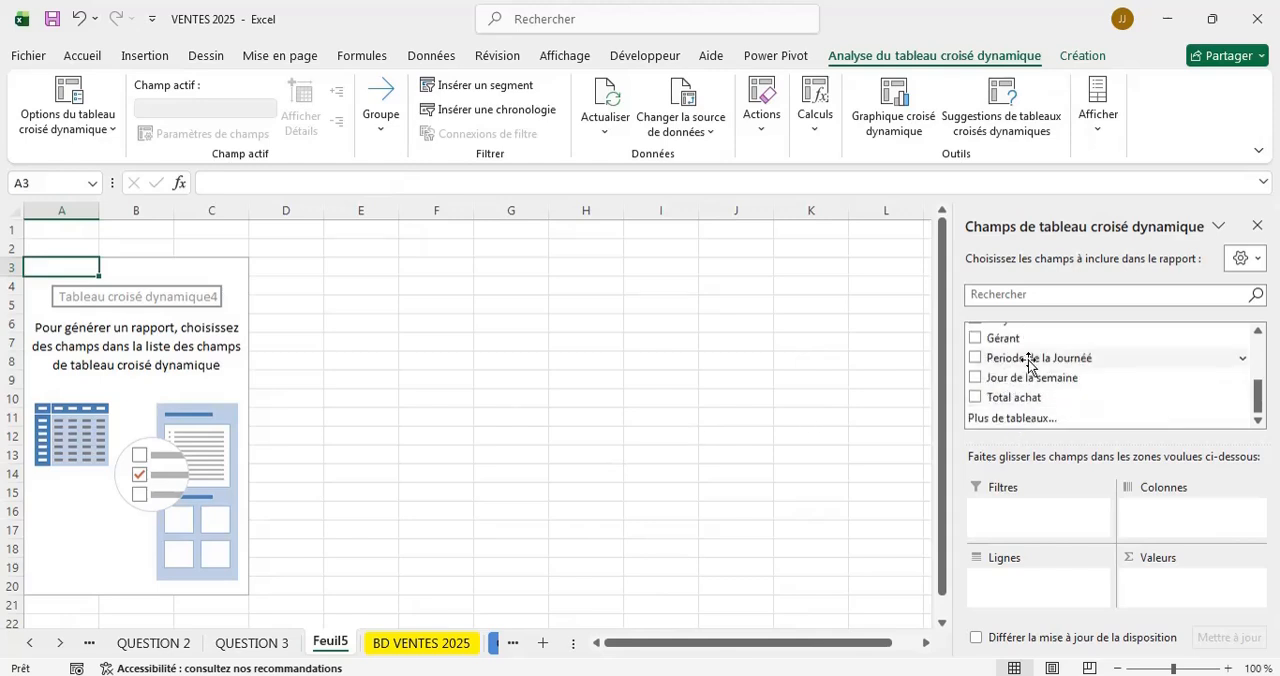
{"action": "scroll", "coordinate": [1030, 365], "scroll_direction": "up", "scroll_amount": 5}
{"action": "scroll", "coordinate": [1028, 364], "scroll_direction": "down", "scroll_amount": 1}
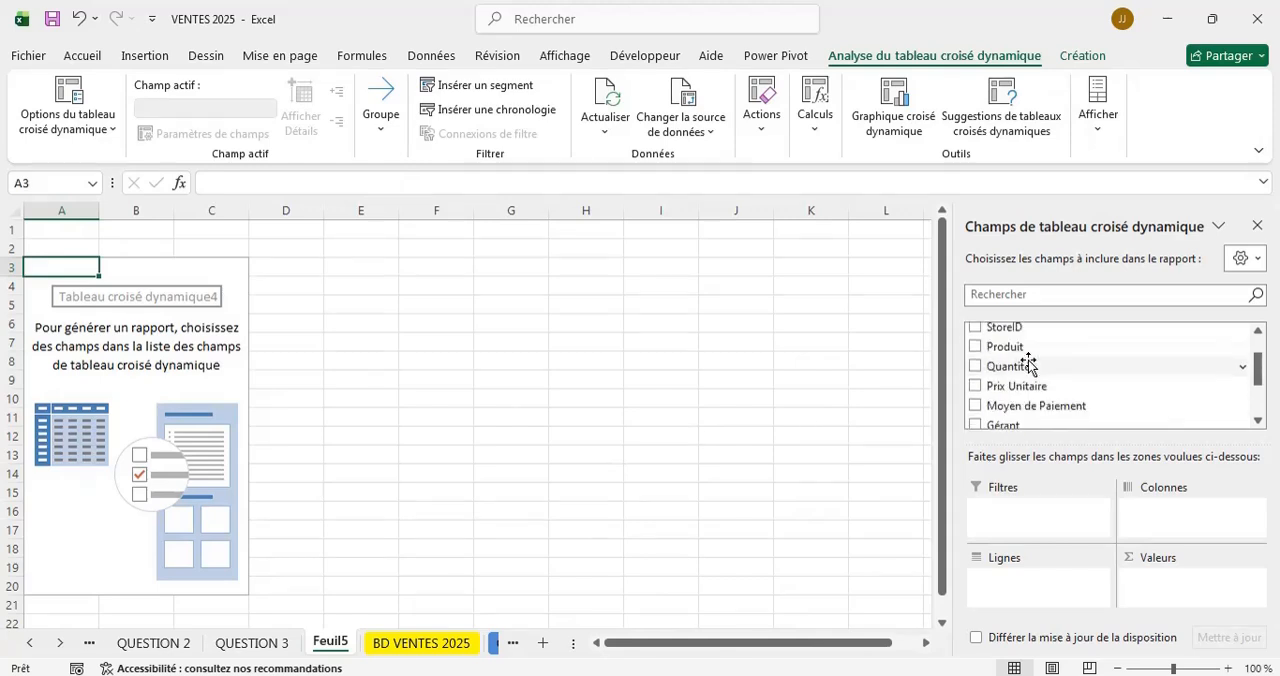
{"action": "left_click", "coordinate": [975, 406]}
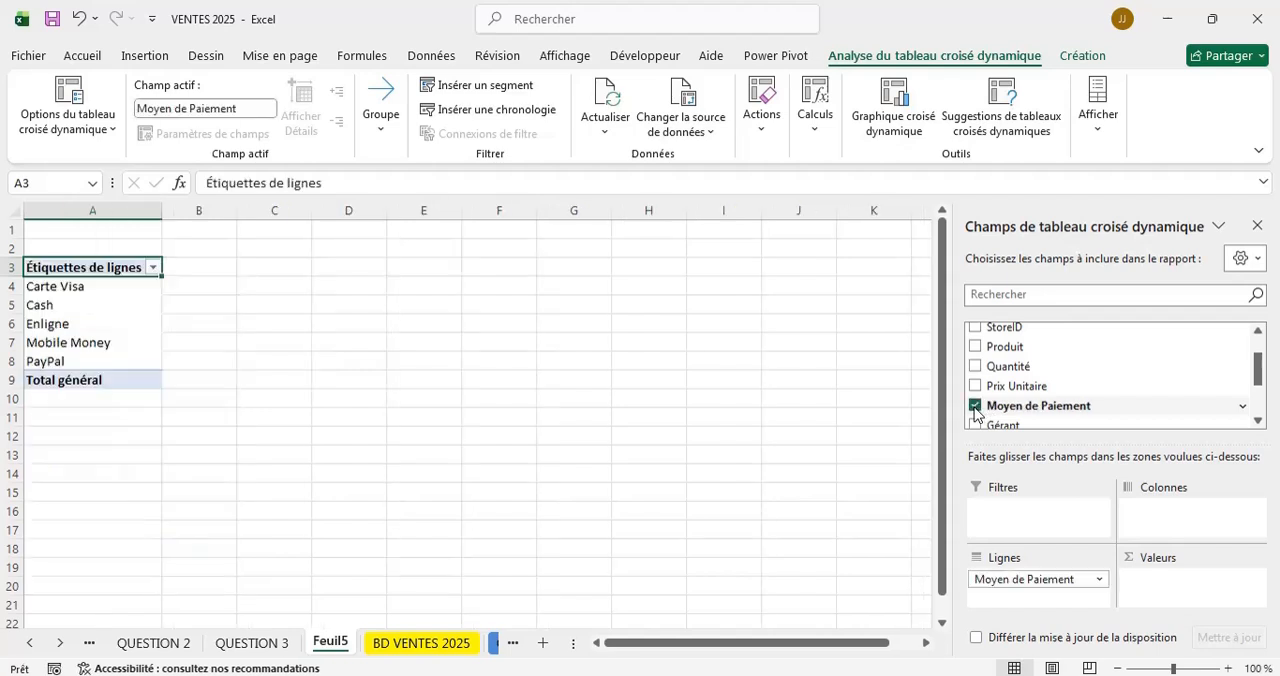
{"action": "left_click", "coordinate": [1043, 411]}
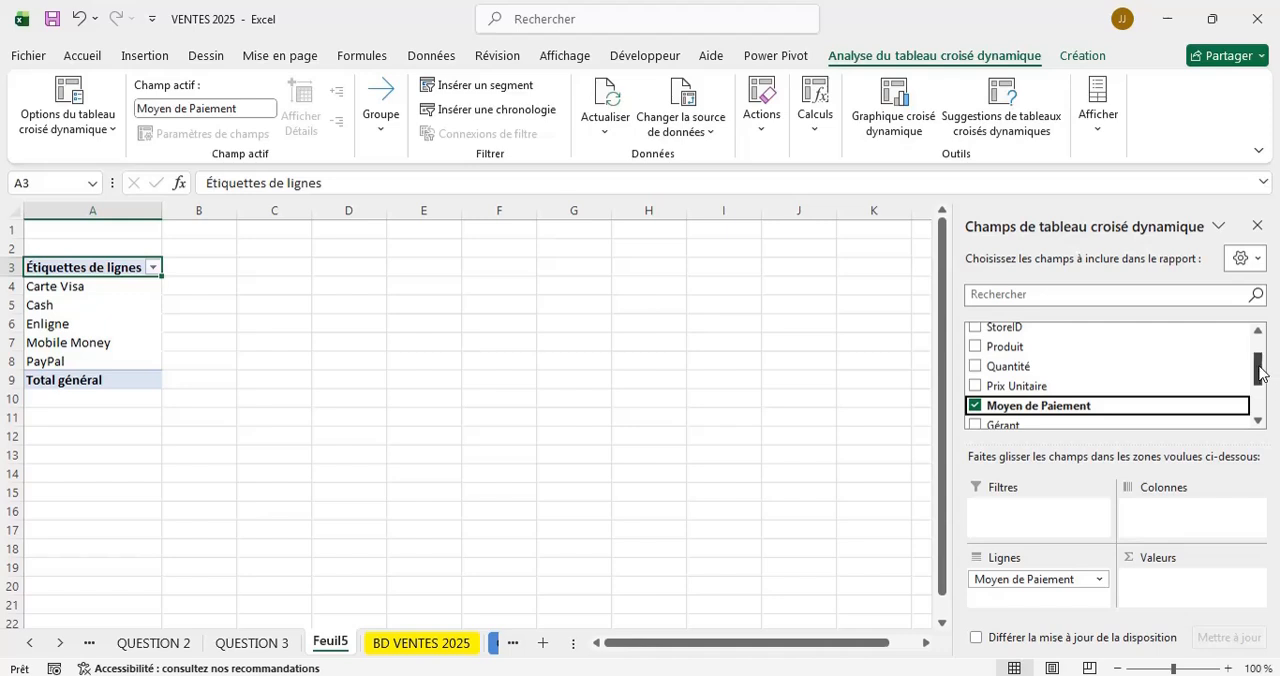
{"action": "left_click_drag", "start_coordinate": [1262, 374], "coordinate": [1262, 402]}
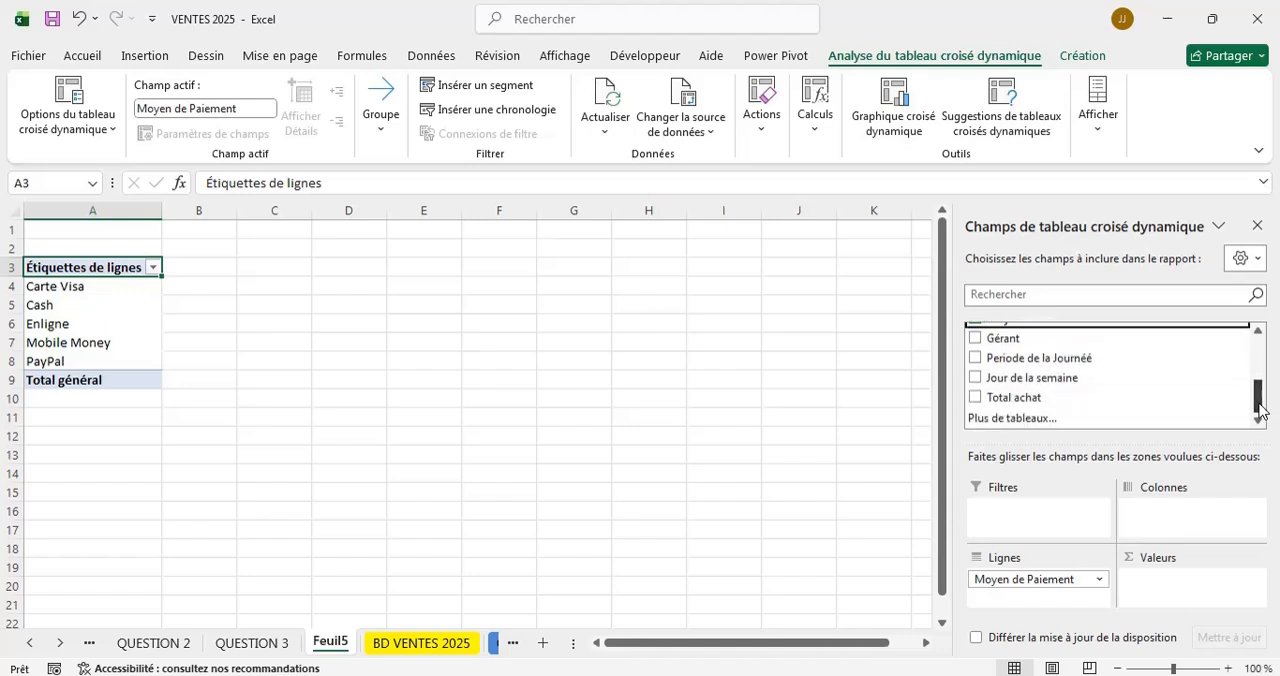
{"action": "left_click", "coordinate": [975, 399]}
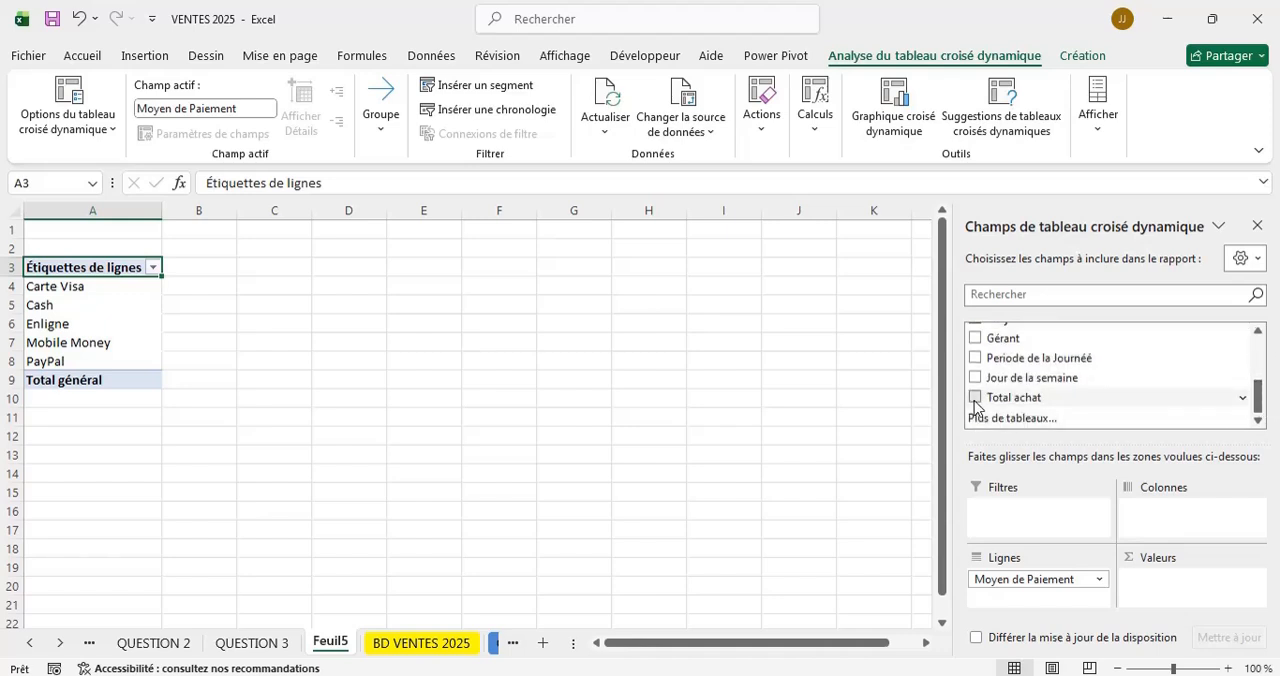
{"action": "left_click", "coordinate": [166, 423]}
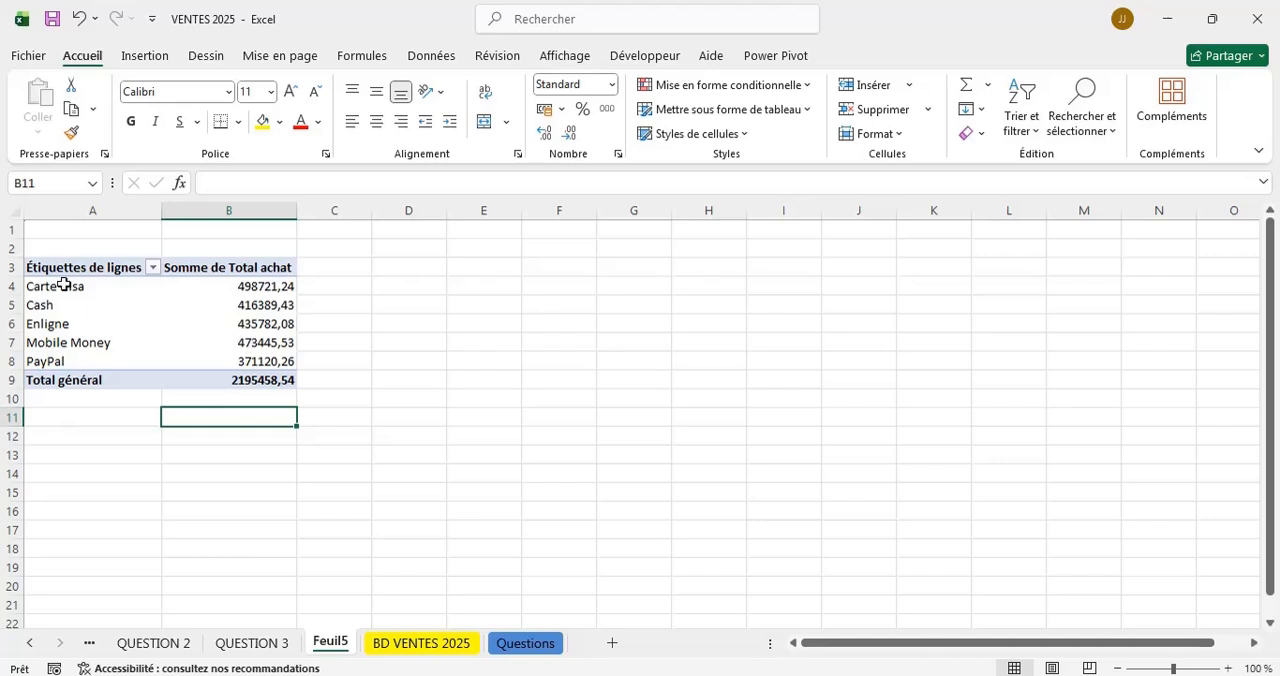
Insert a stacked column pivot chart (Histogramme empilé) from the five payment method rows and place it beside the pivot table.
{"action": "left_click", "coordinate": [33, 286]}
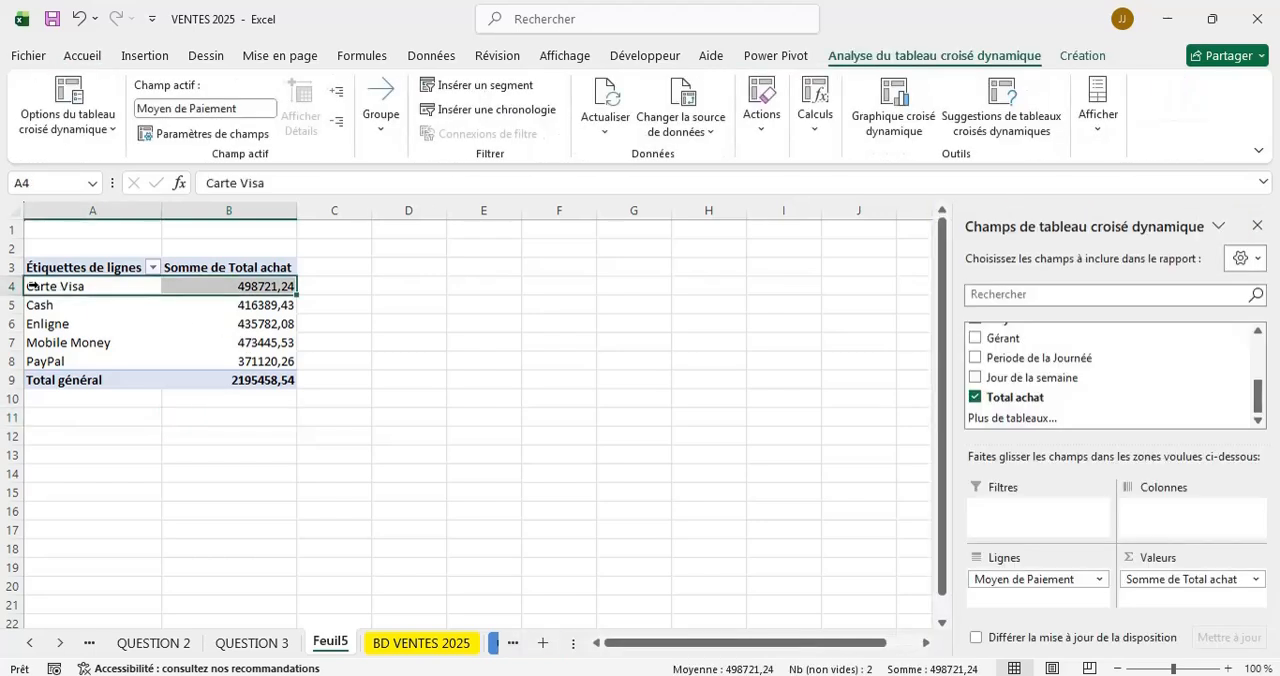
{"action": "key", "text": "shift+Down"}
{"action": "key", "text": "shift+Down"}
{"action": "key", "text": "shift+Down"}
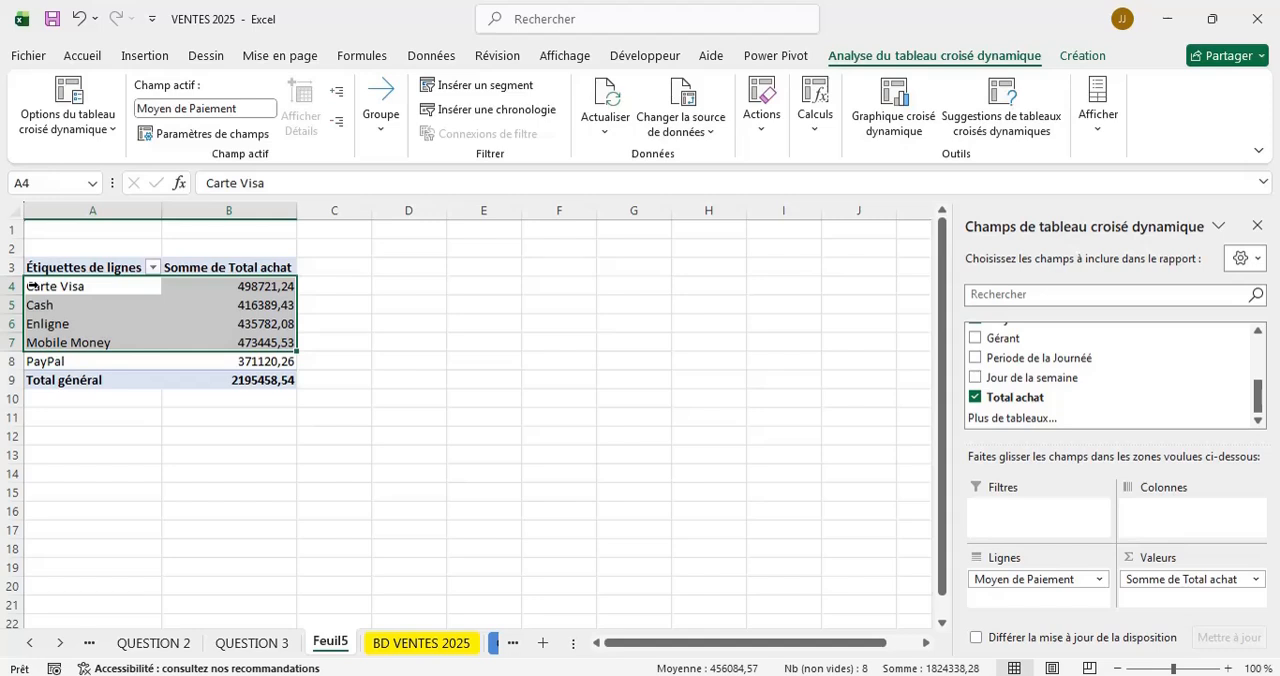
{"action": "key", "text": "shift+Down"}
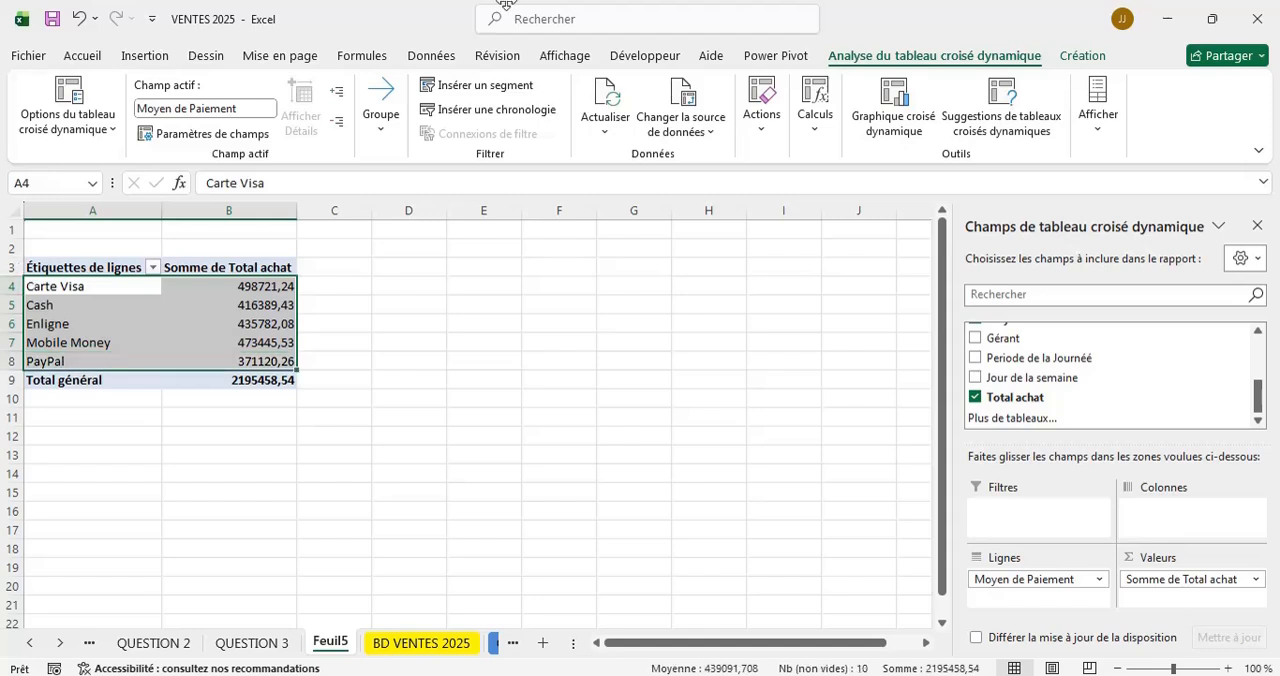
{"action": "left_click", "coordinate": [888, 97]}
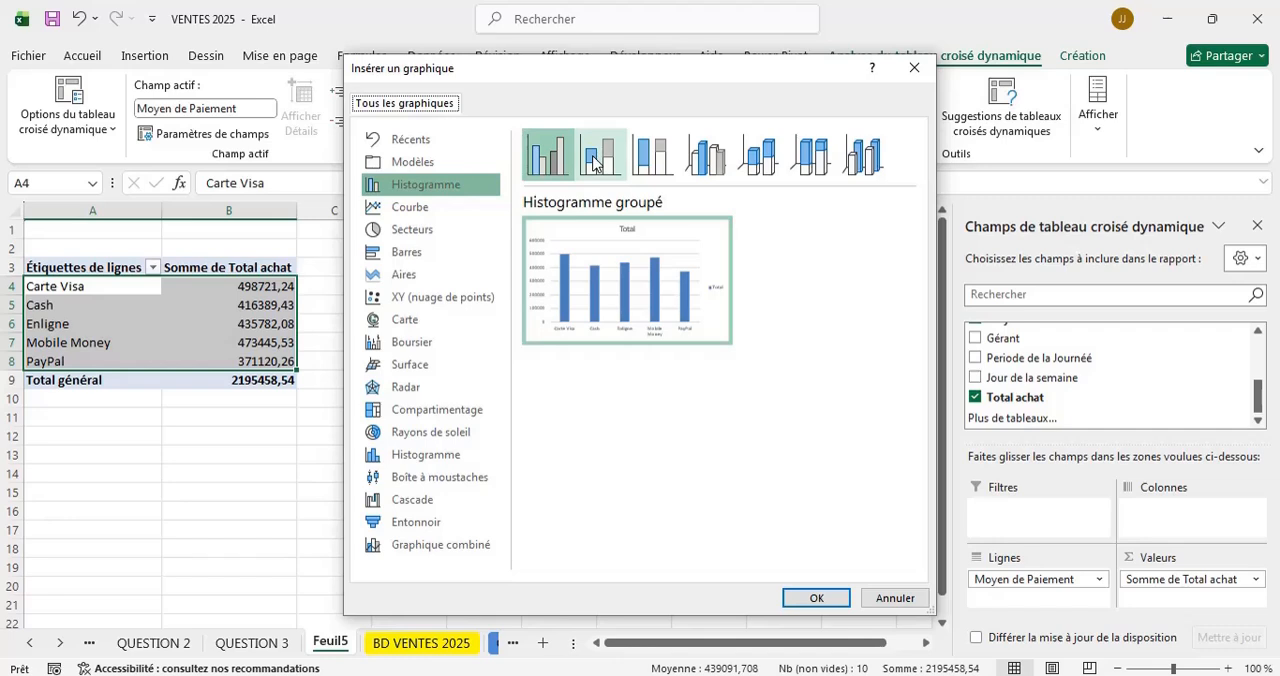
{"action": "left_click", "coordinate": [596, 160]}
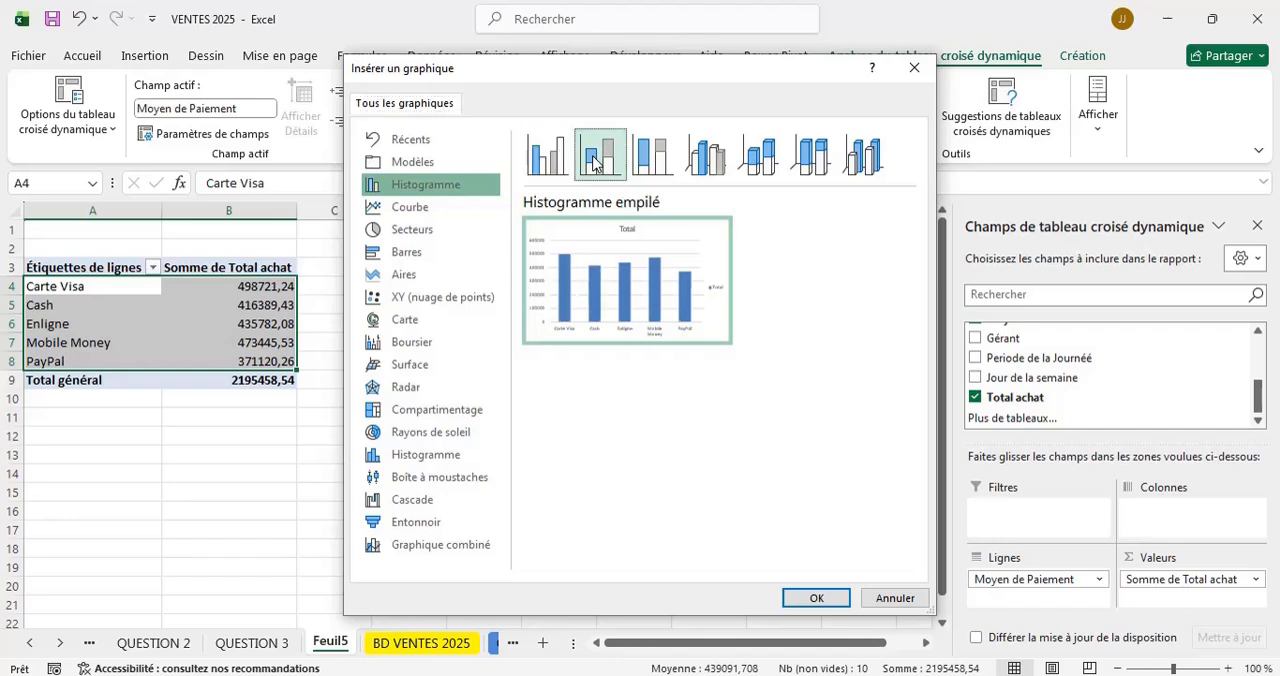
{"action": "left_click", "coordinate": [810, 597]}
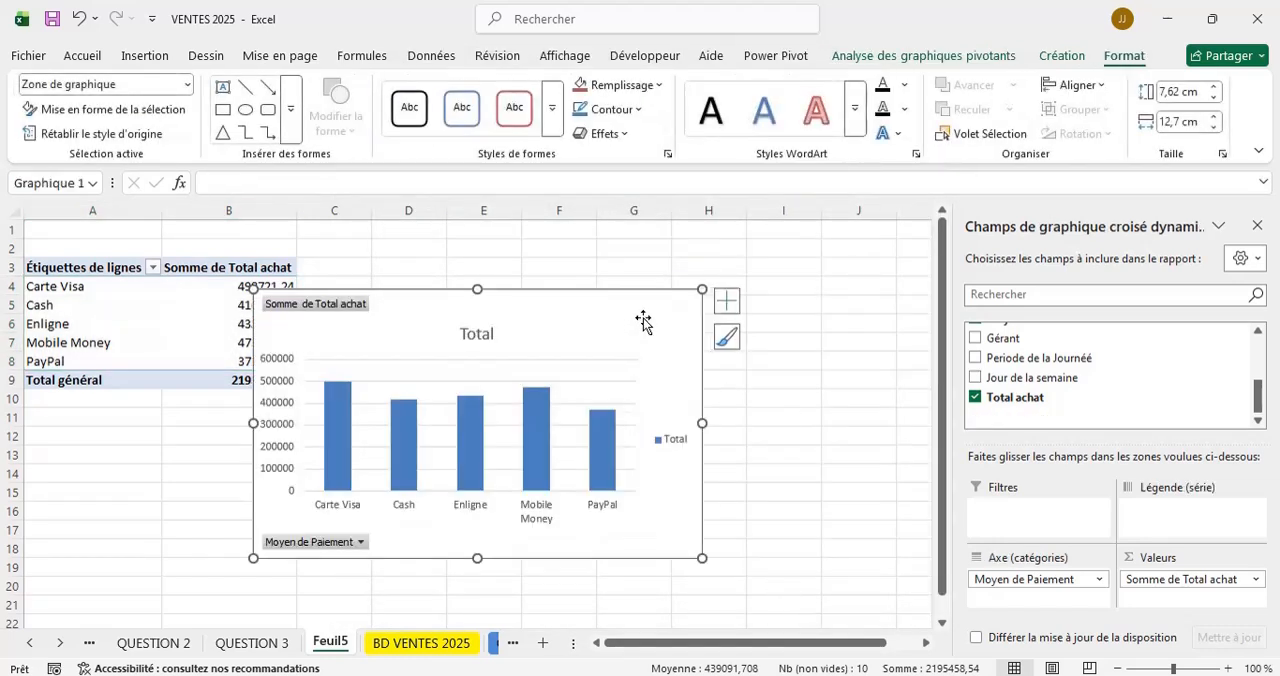
{"action": "left_click_drag", "start_coordinate": [644, 308], "coordinate": [795, 274]}
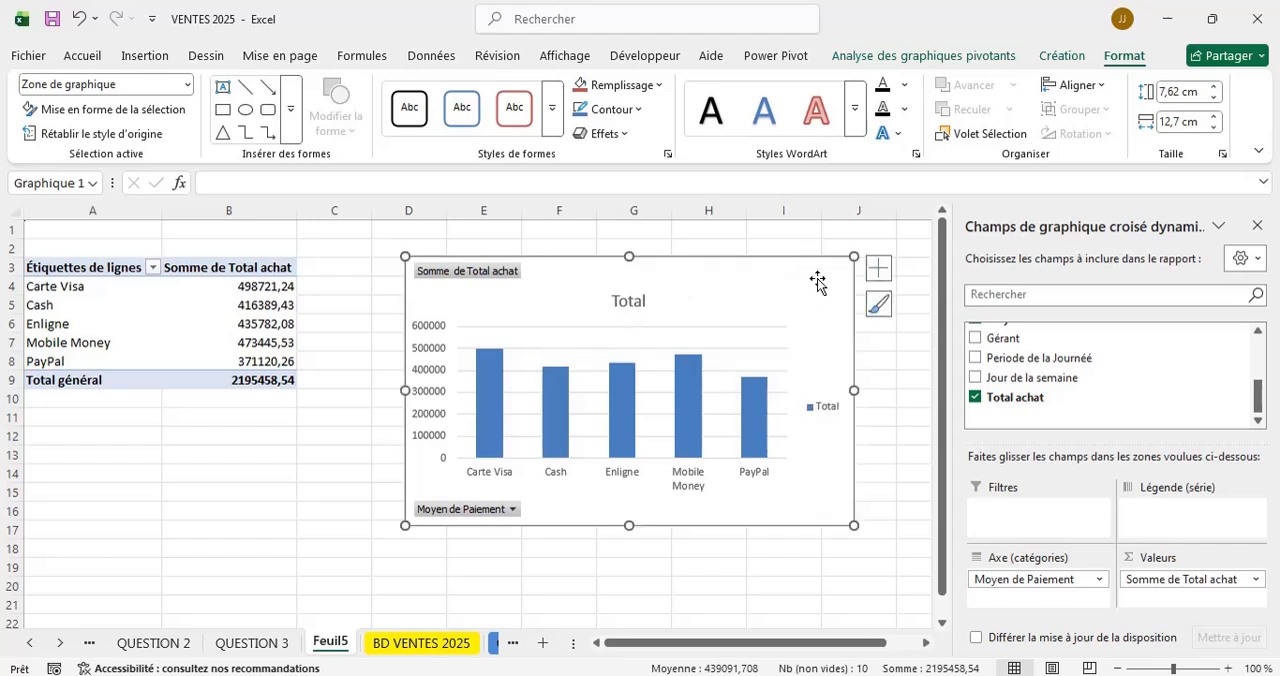
{"action": "left_click_drag", "start_coordinate": [817, 277], "coordinate": [783, 266]}
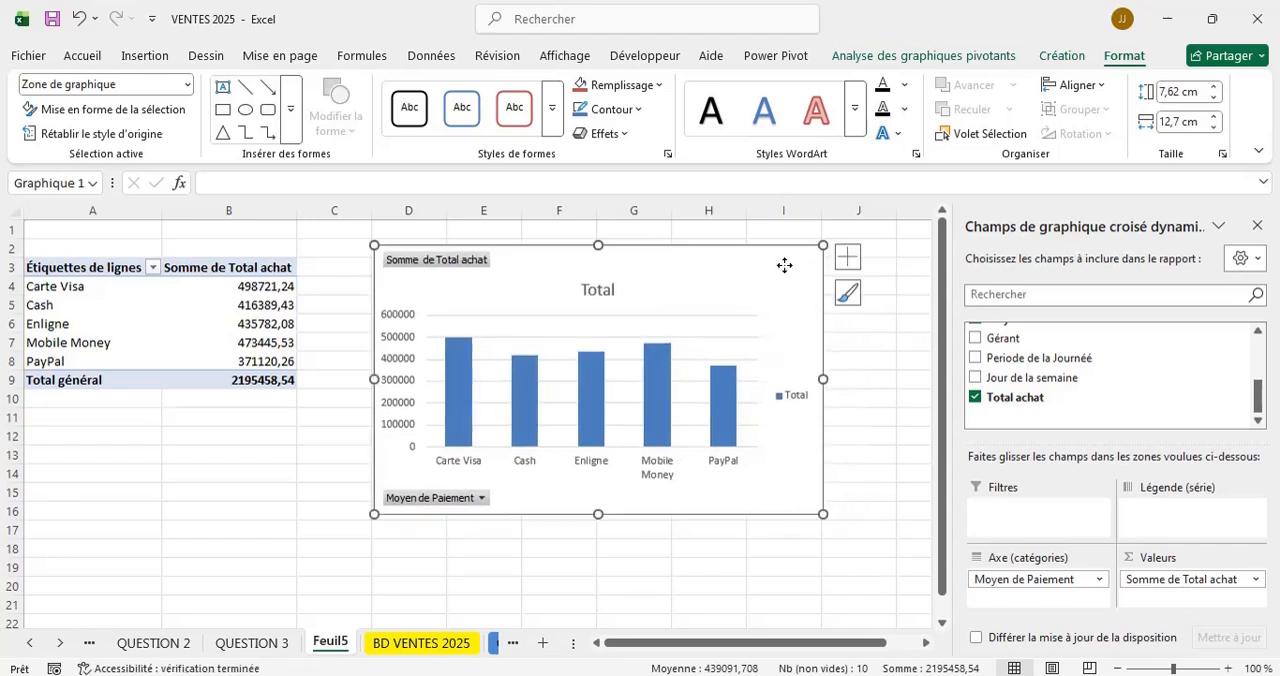
Set the title of the new payment method chart to "MEILLEUR MOYEN DE PAIEMENT".
{"action": "left_click", "coordinate": [592, 290]}
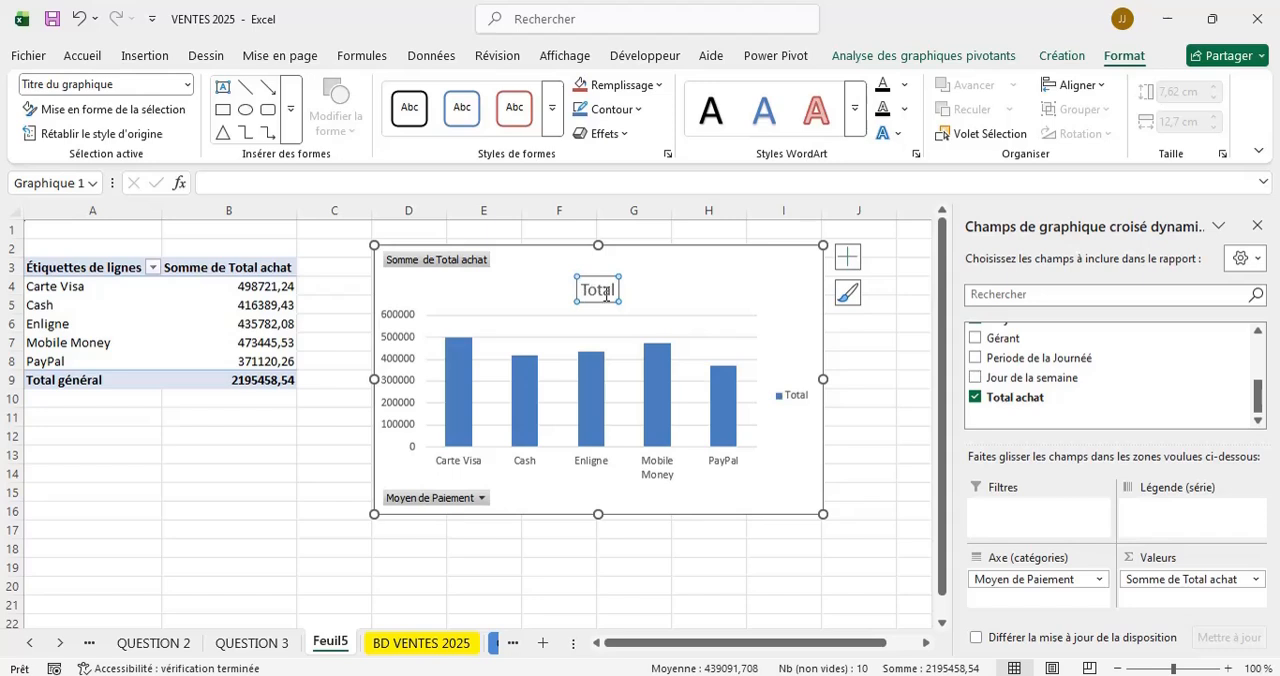
{"action": "left_click", "coordinate": [605, 293]}
{"action": "double_click", "coordinate": [605, 293]}
{"action": "key", "text": "Delete"}
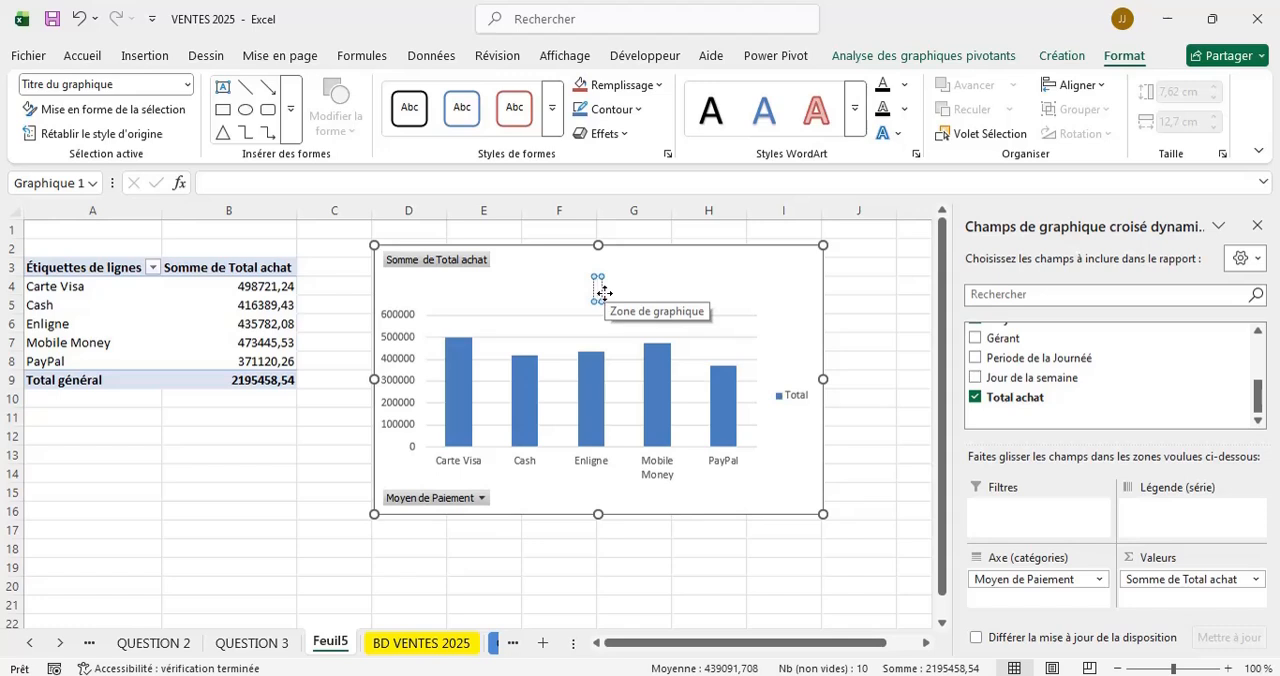
{"action": "type", "text": "MEILL"}
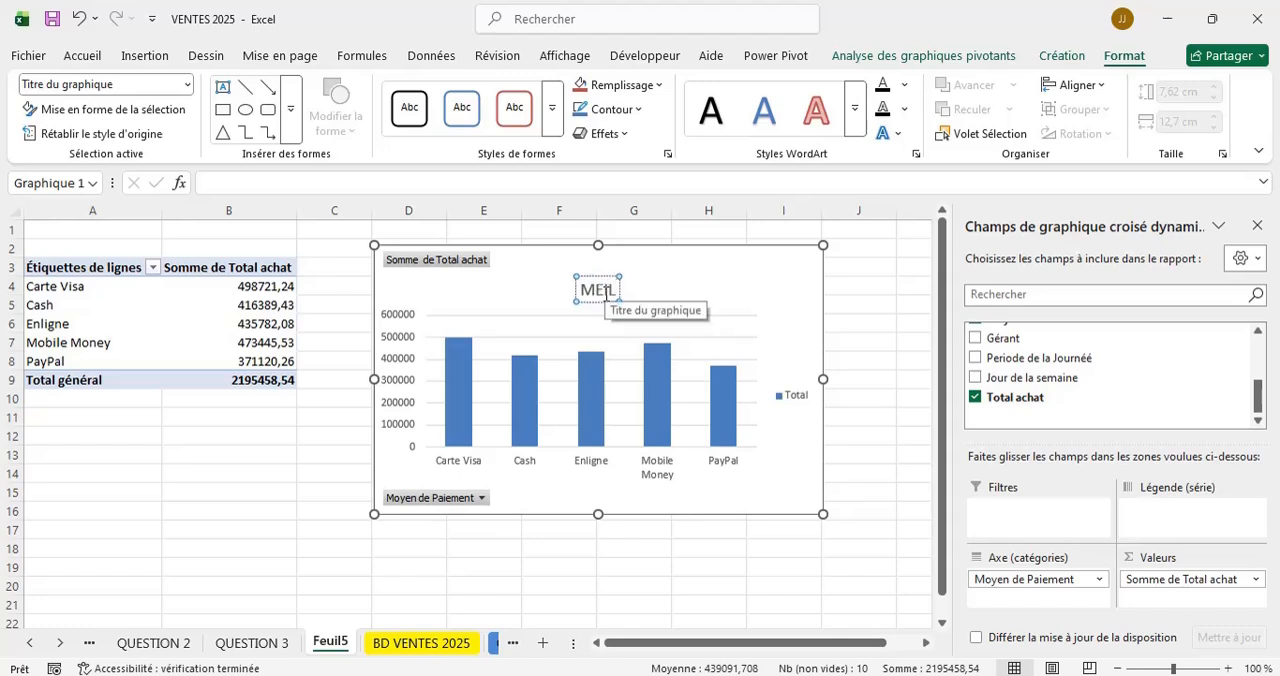
{"action": "type", "text": "EUR"}
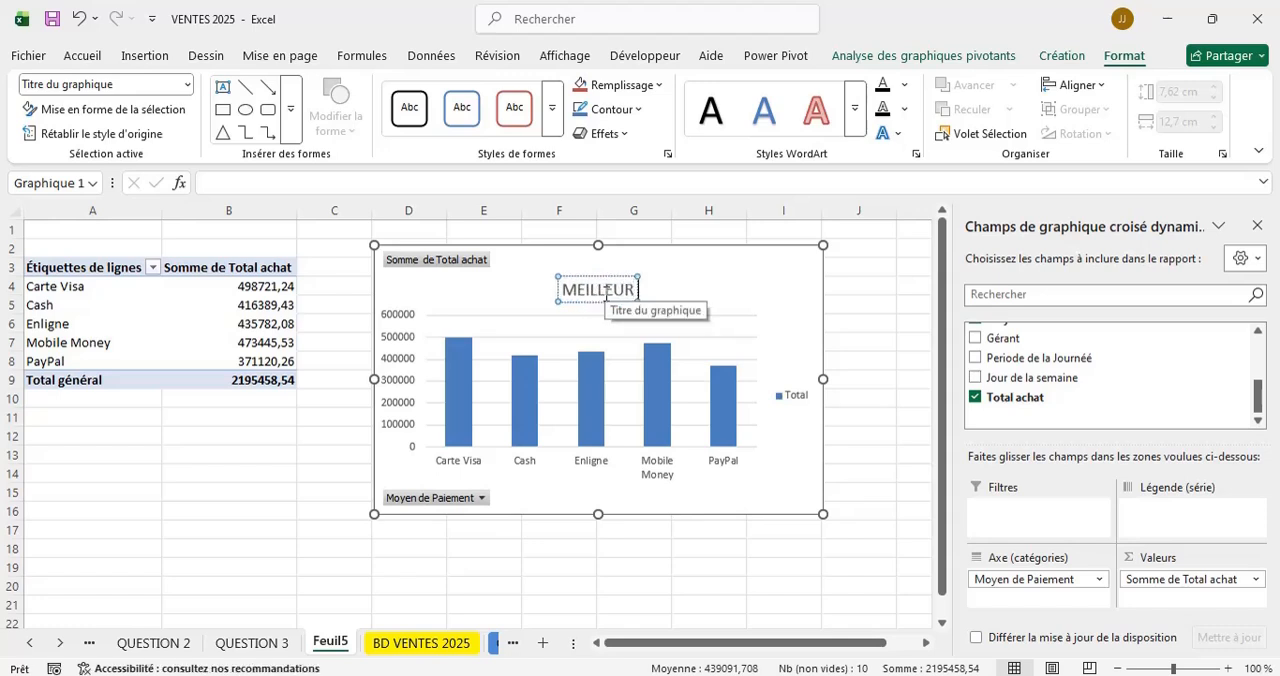
{"action": "type", "text": " MOYEN DE"}
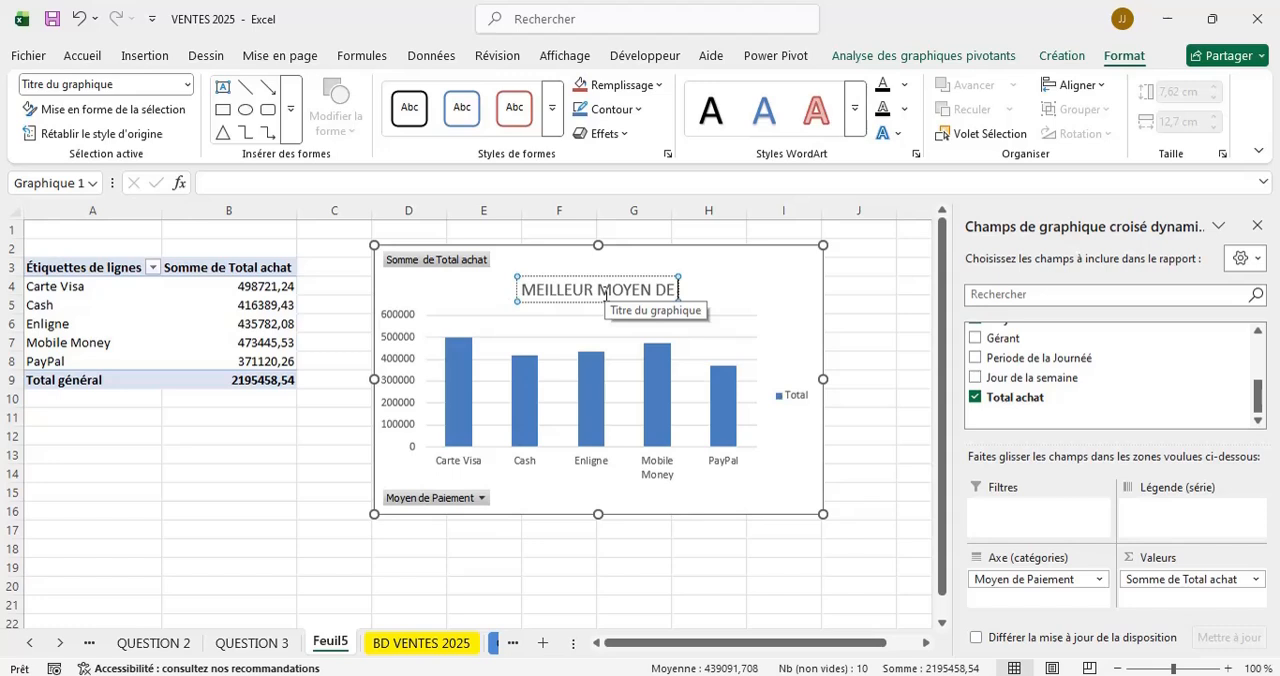
{"action": "type", "text": " PAIEME"}
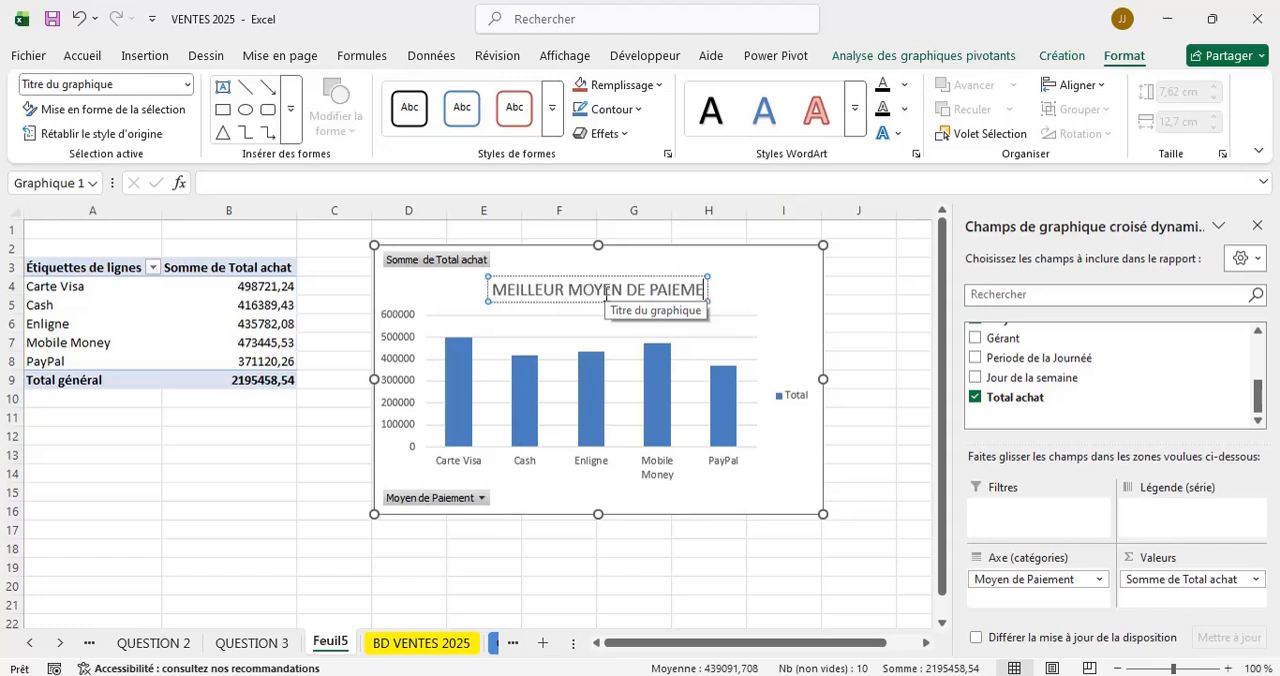
{"action": "type", "text": "NT"}
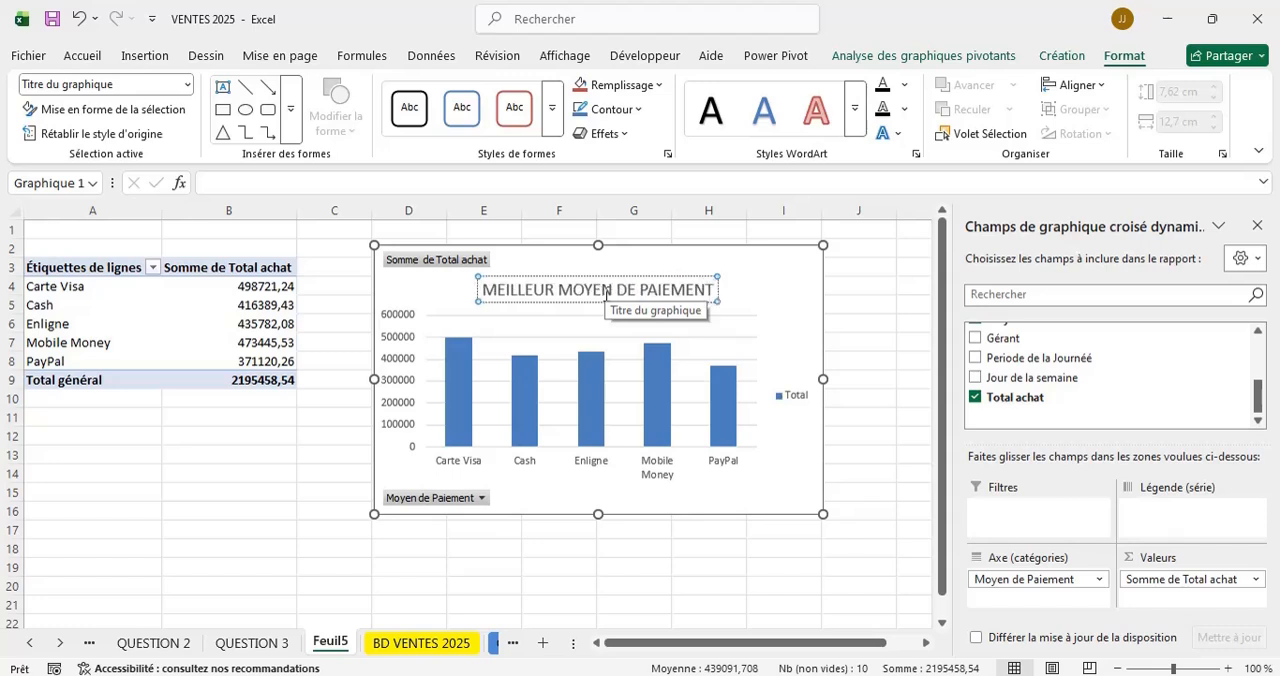
{"action": "left_click", "coordinate": [580, 552]}
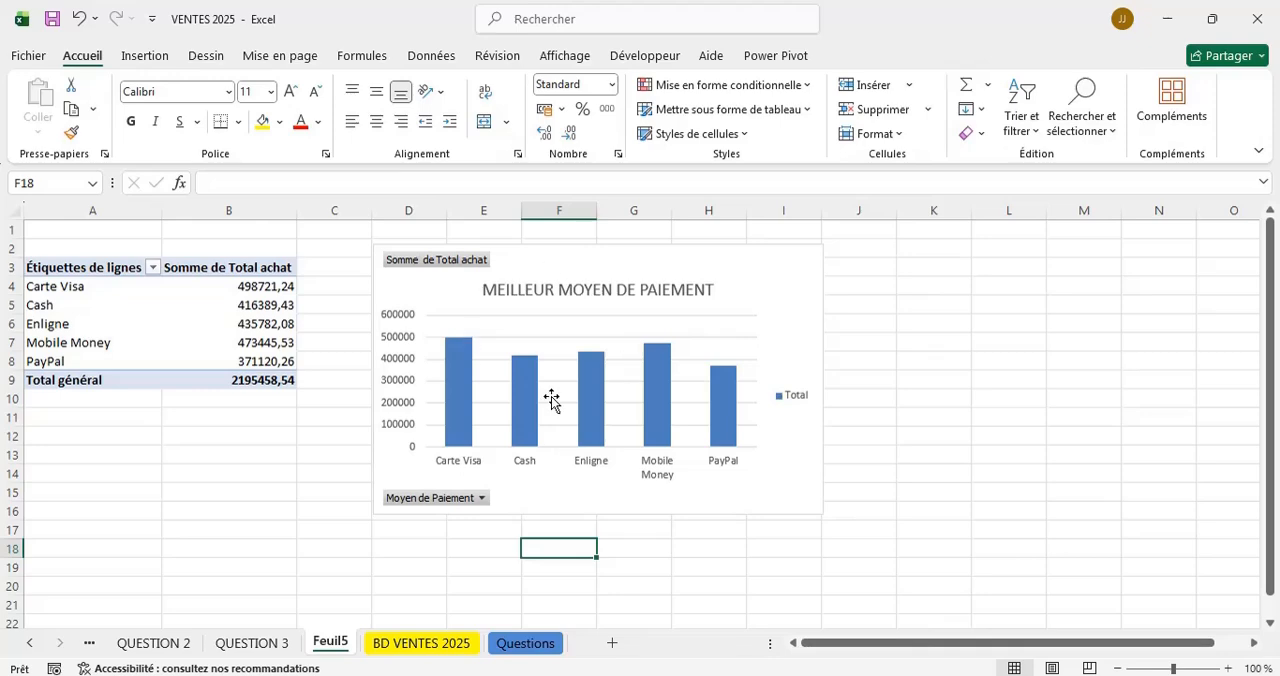
Nudge the chart slightly, and check the Questions sheet for the wording of question 4 before returning to the chart.
{"action": "left_click", "coordinate": [768, 260]}
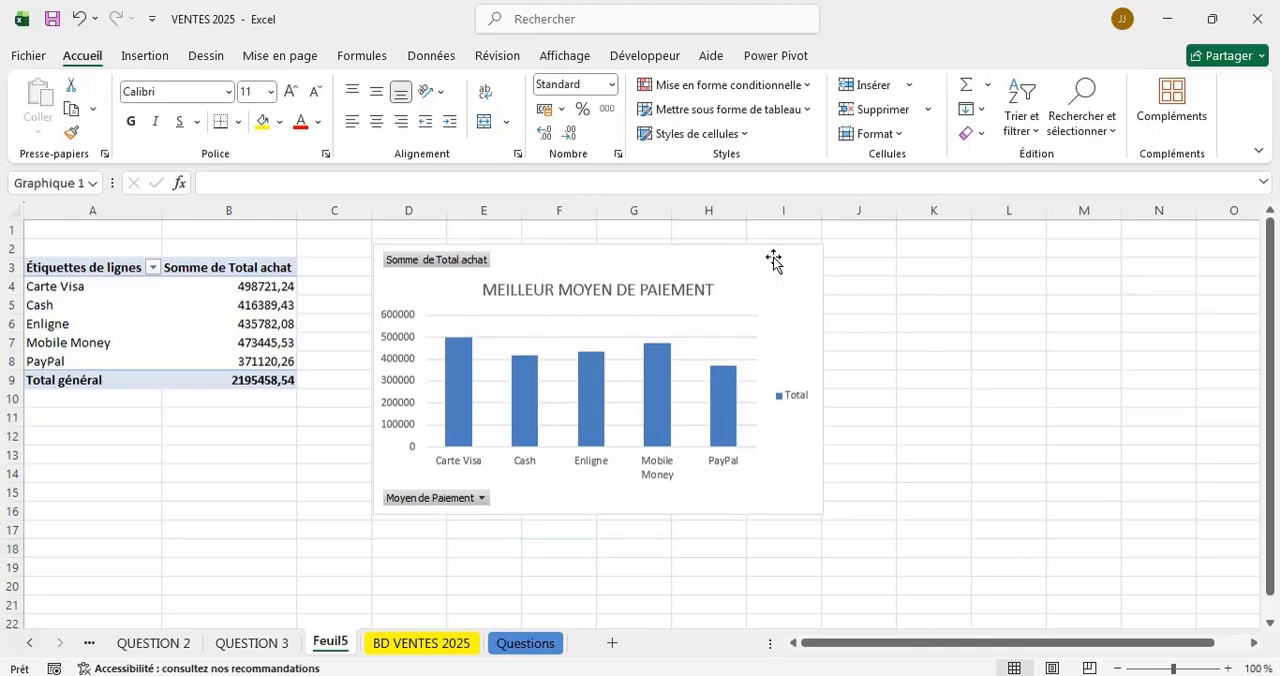
{"action": "left_click", "coordinate": [492, 642]}
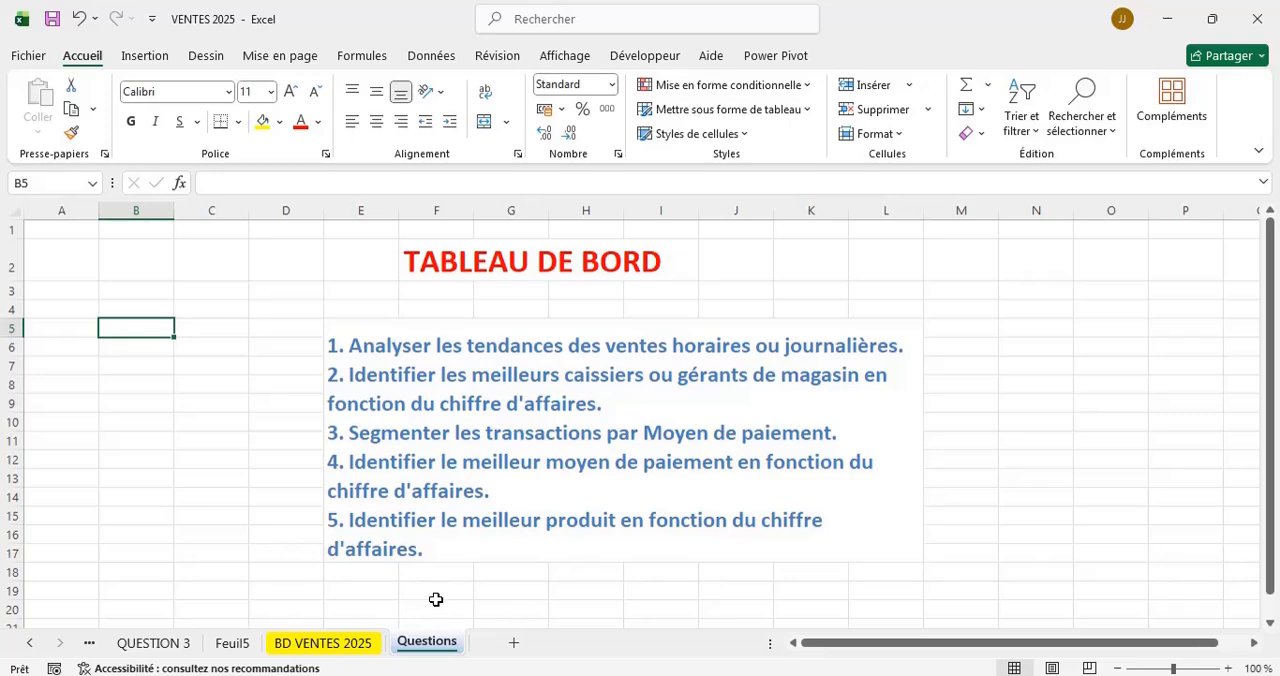
{"action": "left_click", "coordinate": [233, 644]}
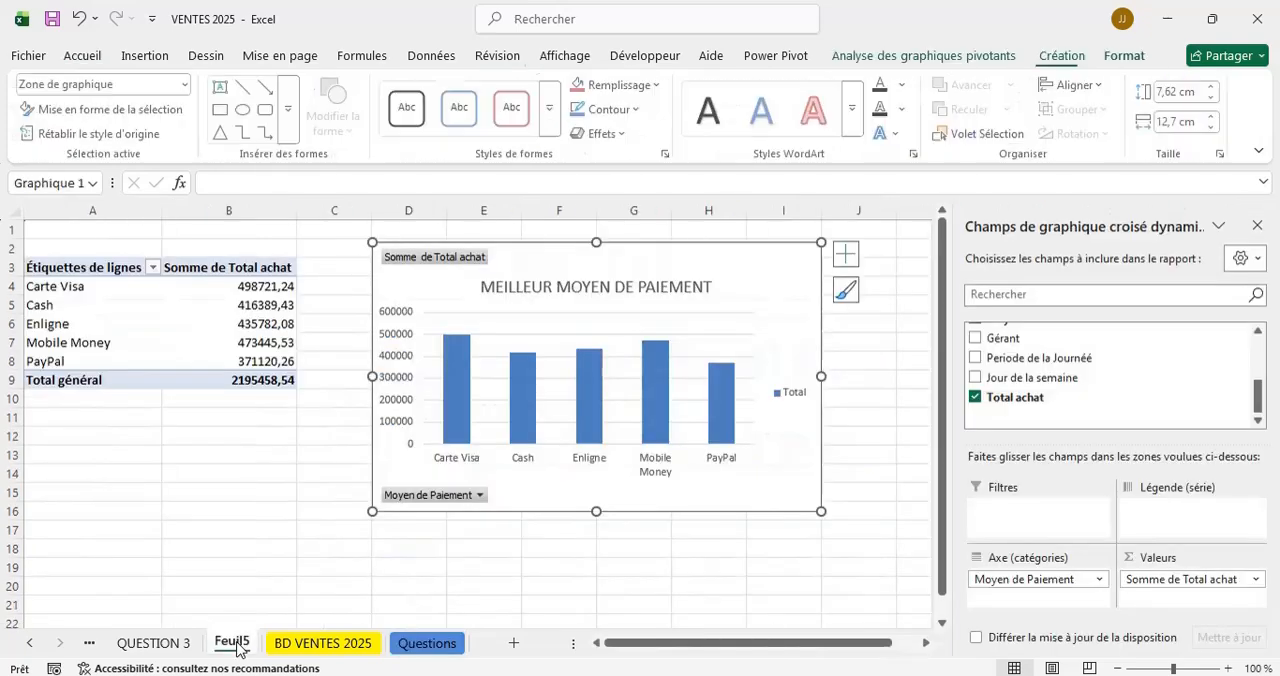
Rename the Feuil5 sheet as "QUESTION 4" and open the Questions sheet to read the next question.
{"action": "right_click", "coordinate": [235, 645]}
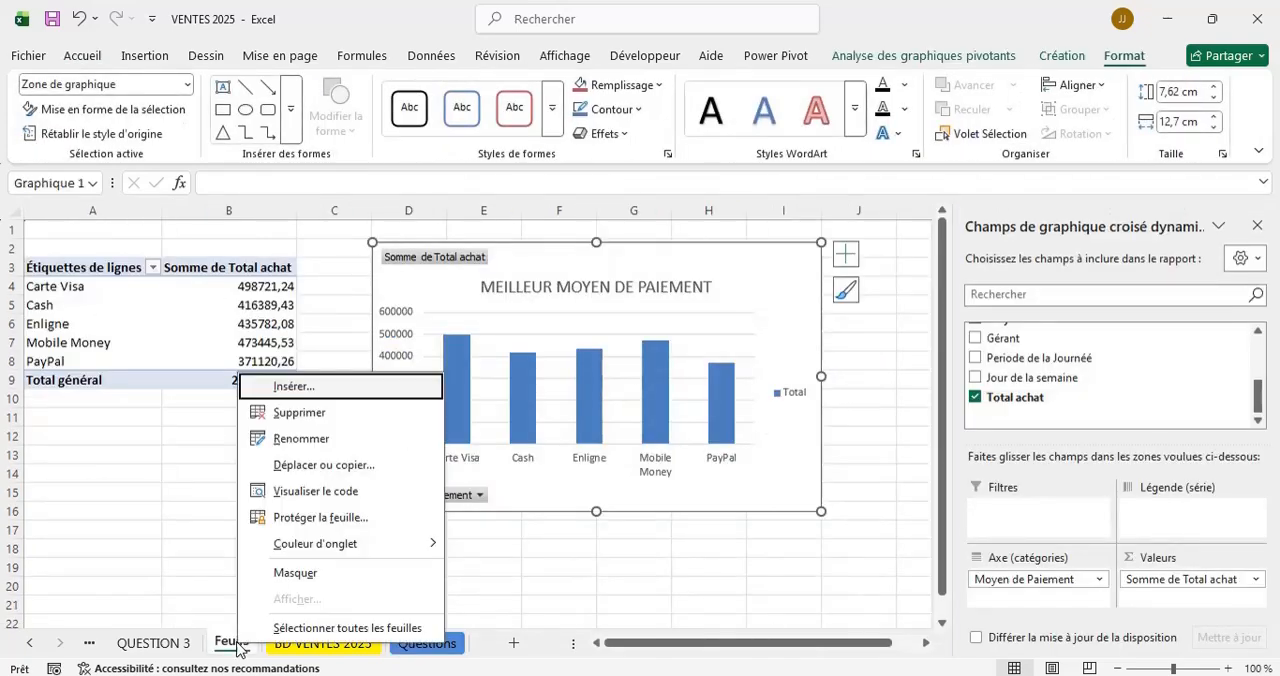
{"action": "left_click", "coordinate": [290, 439]}
{"action": "type", "text": "QUE"}
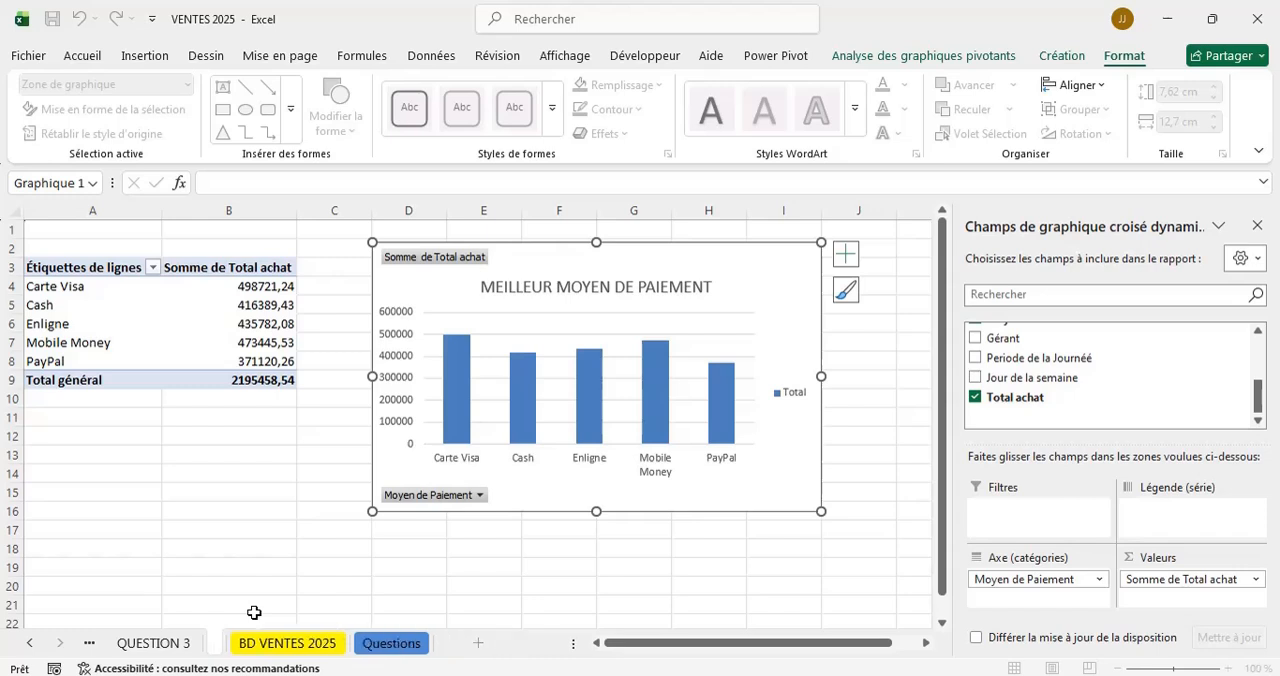
{"action": "type", "text": "STION 4"}
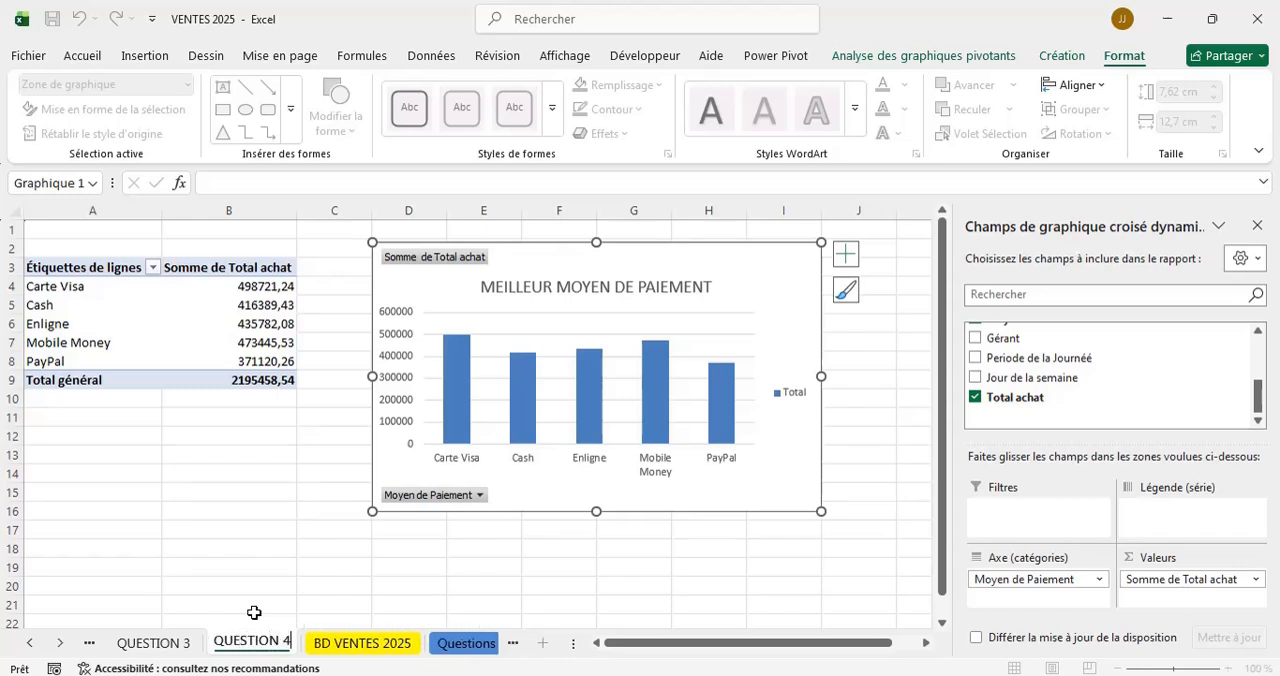
{"action": "left_click", "coordinate": [326, 587]}
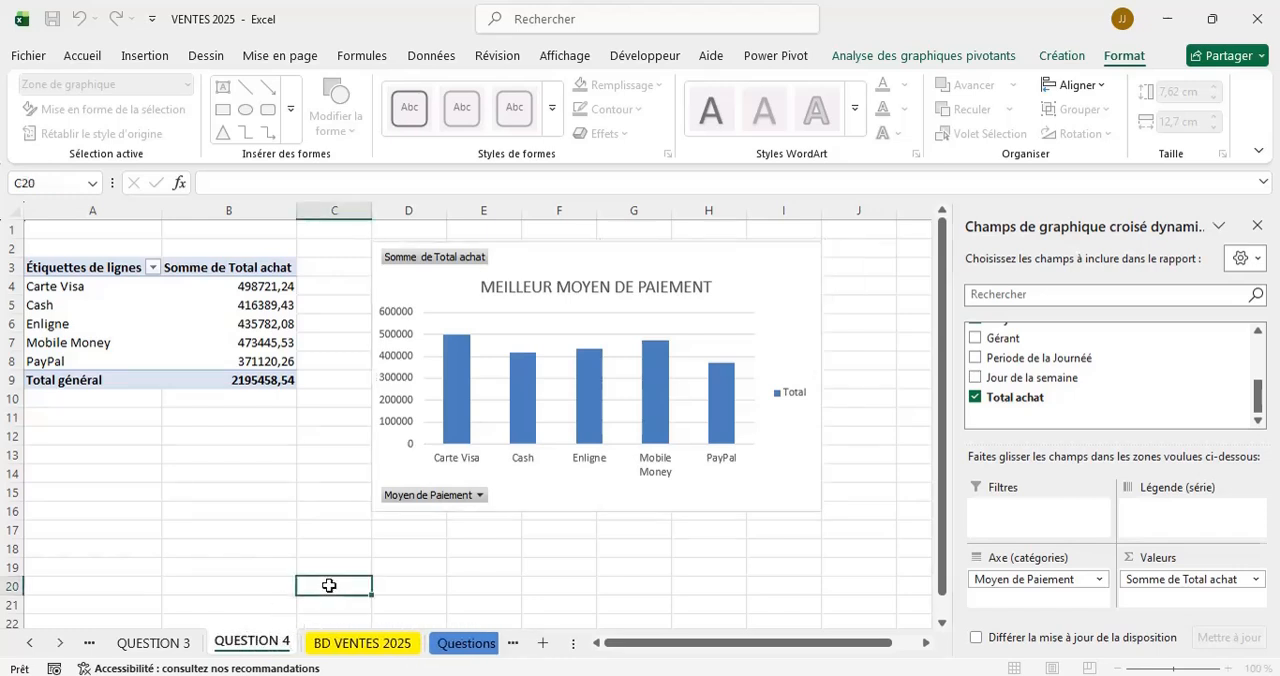
{"action": "left_click", "coordinate": [472, 646]}
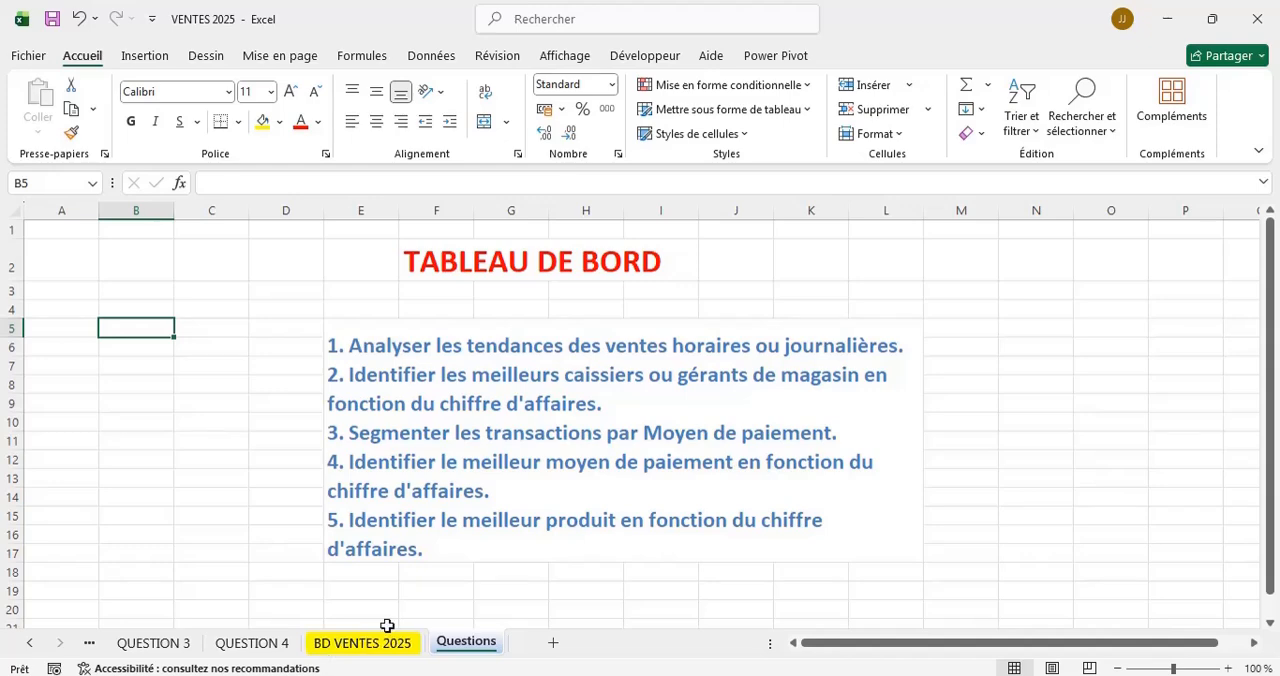
Create a pivot table from Tableau1 on the BD VENTES 2025 sheet, placed on a new worksheet.
{"action": "left_click", "coordinate": [362, 643]}
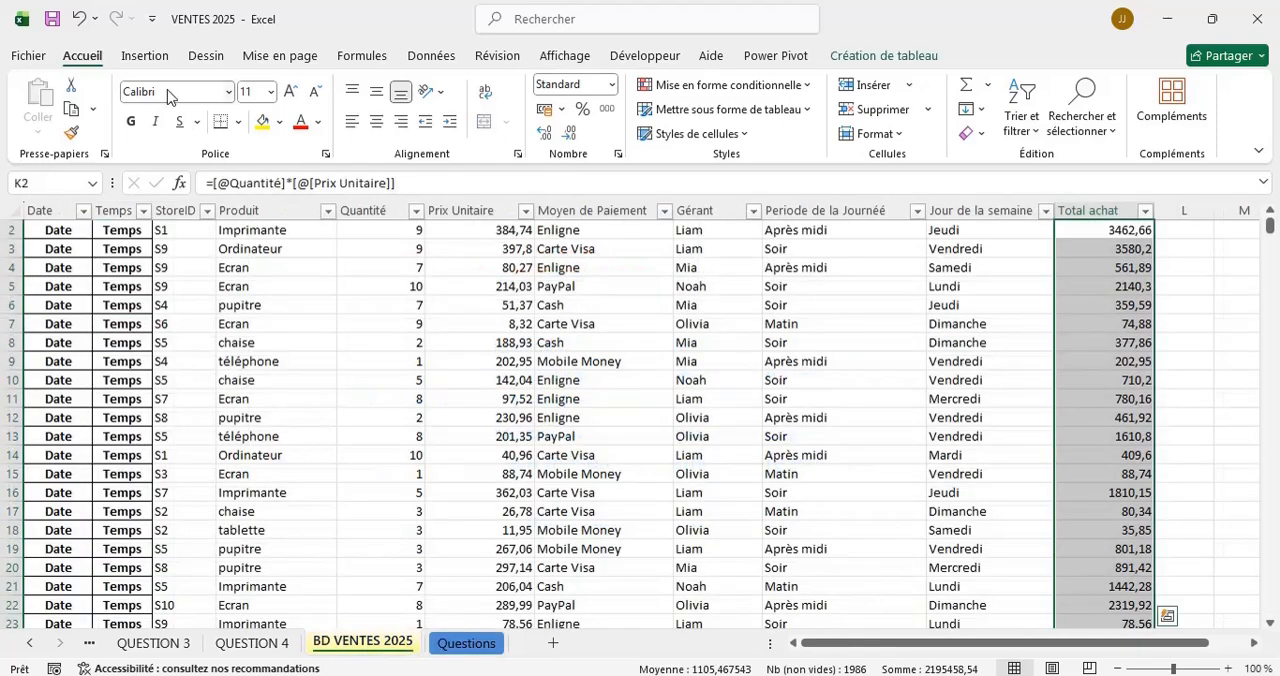
{"action": "left_click", "coordinate": [145, 55]}
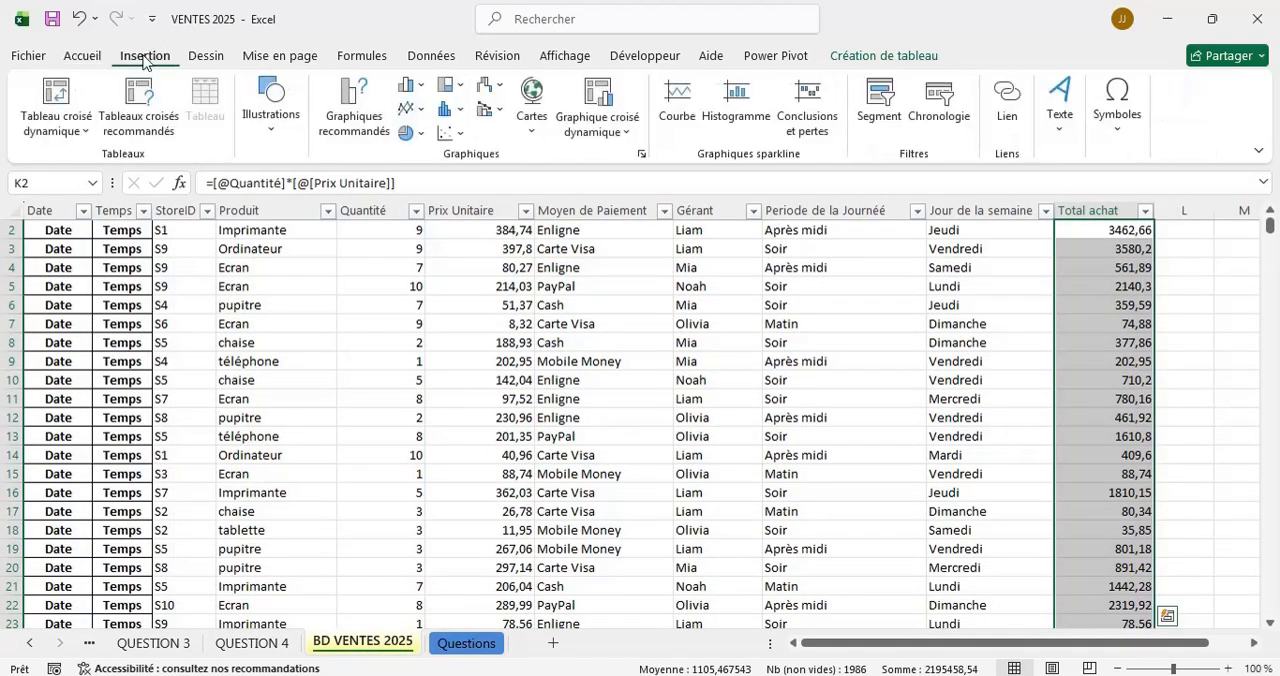
{"action": "left_click", "coordinate": [55, 100]}
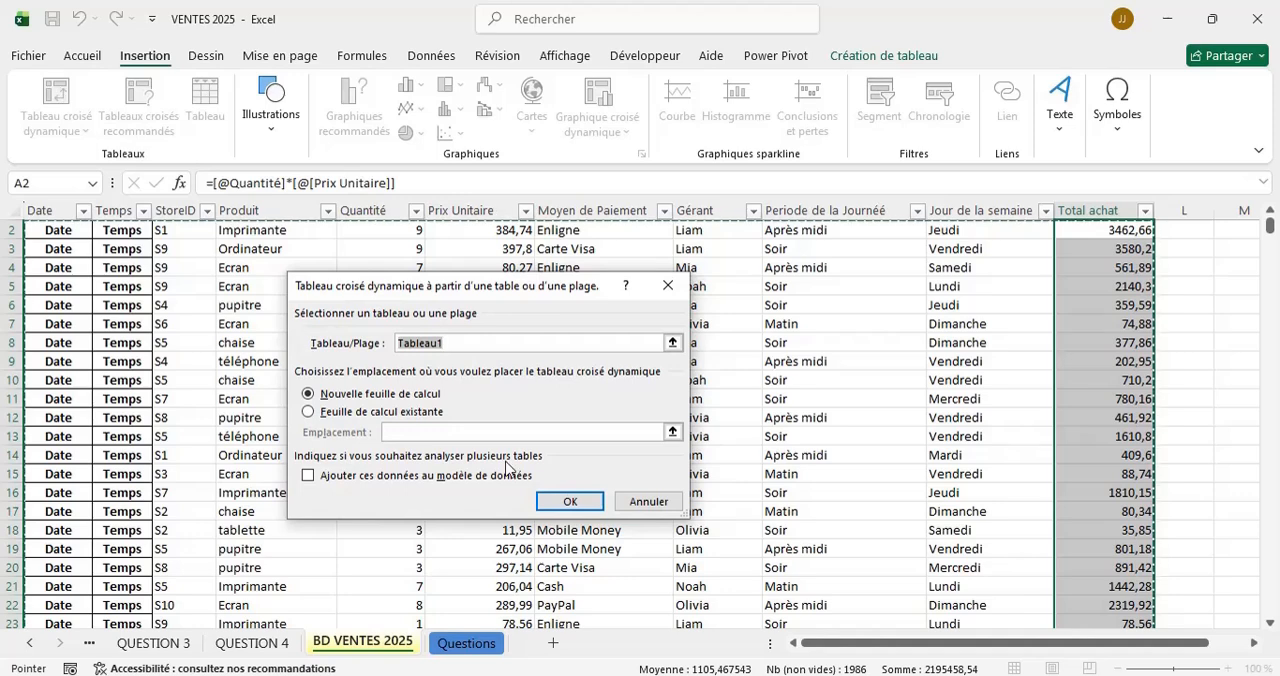
{"action": "left_click", "coordinate": [569, 504]}
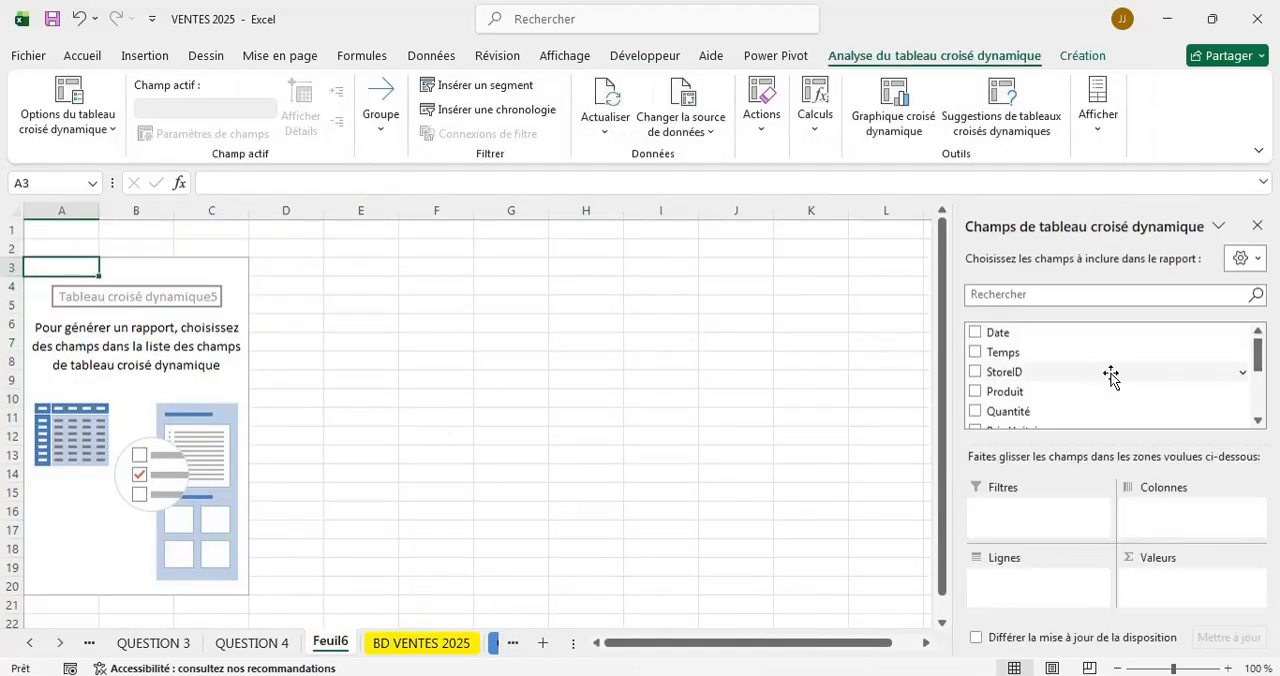
Add Produit as the pivot table's rows and the sum of Total achat as its values.
{"action": "scroll", "coordinate": [1110, 374], "scroll_direction": "down", "scroll_amount": 5}
{"action": "scroll", "coordinate": [1110, 374], "scroll_direction": "up", "scroll_amount": 5}
{"action": "left_click", "coordinate": [975, 391]}
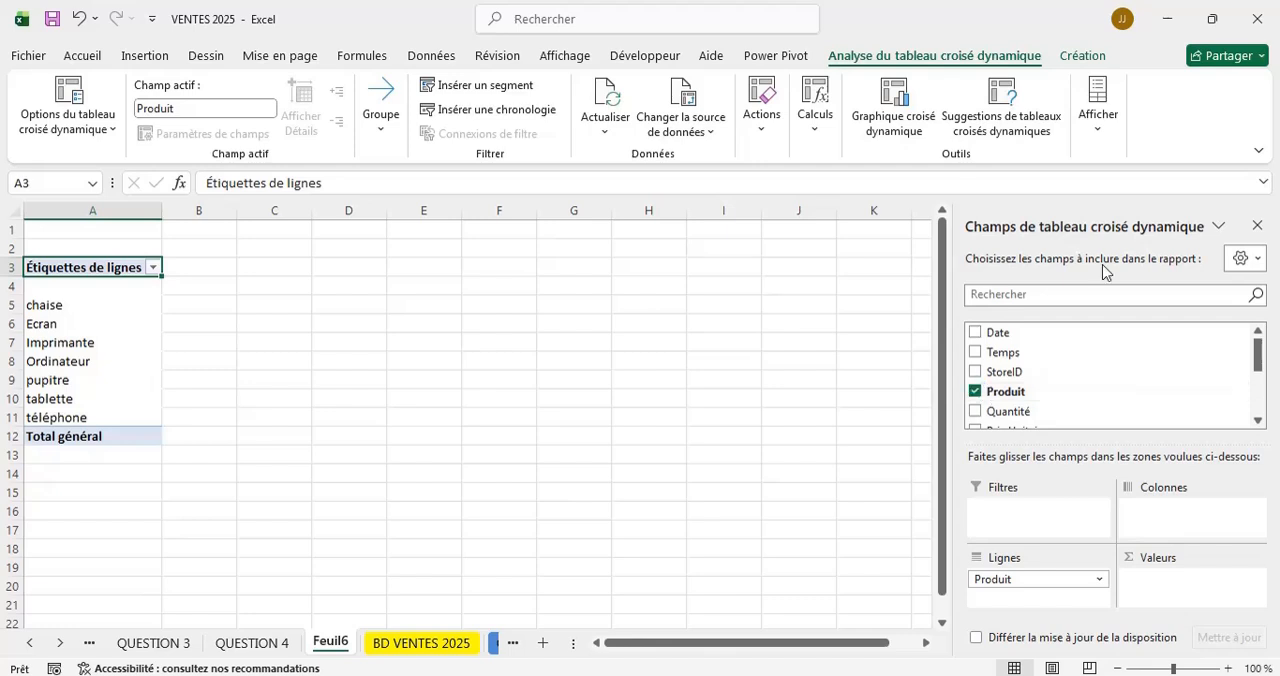
{"action": "scroll", "coordinate": [1151, 383], "scroll_direction": "down", "scroll_amount": 5}
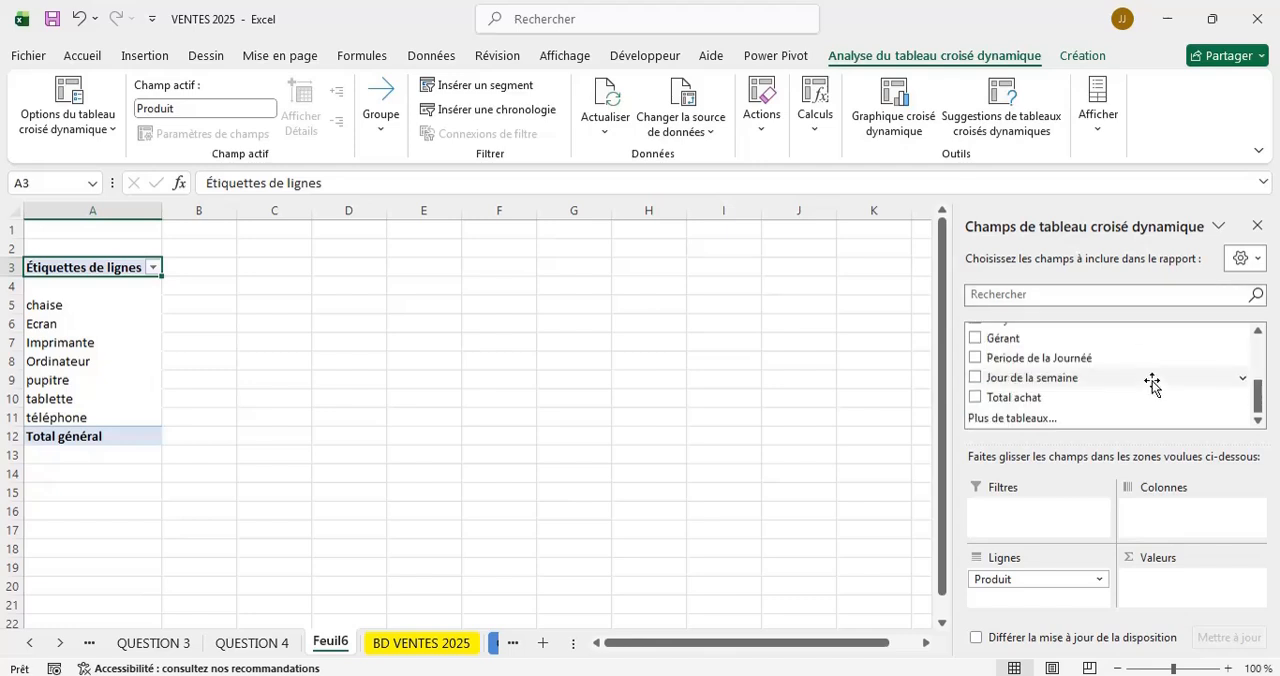
{"action": "left_click", "coordinate": [975, 397]}
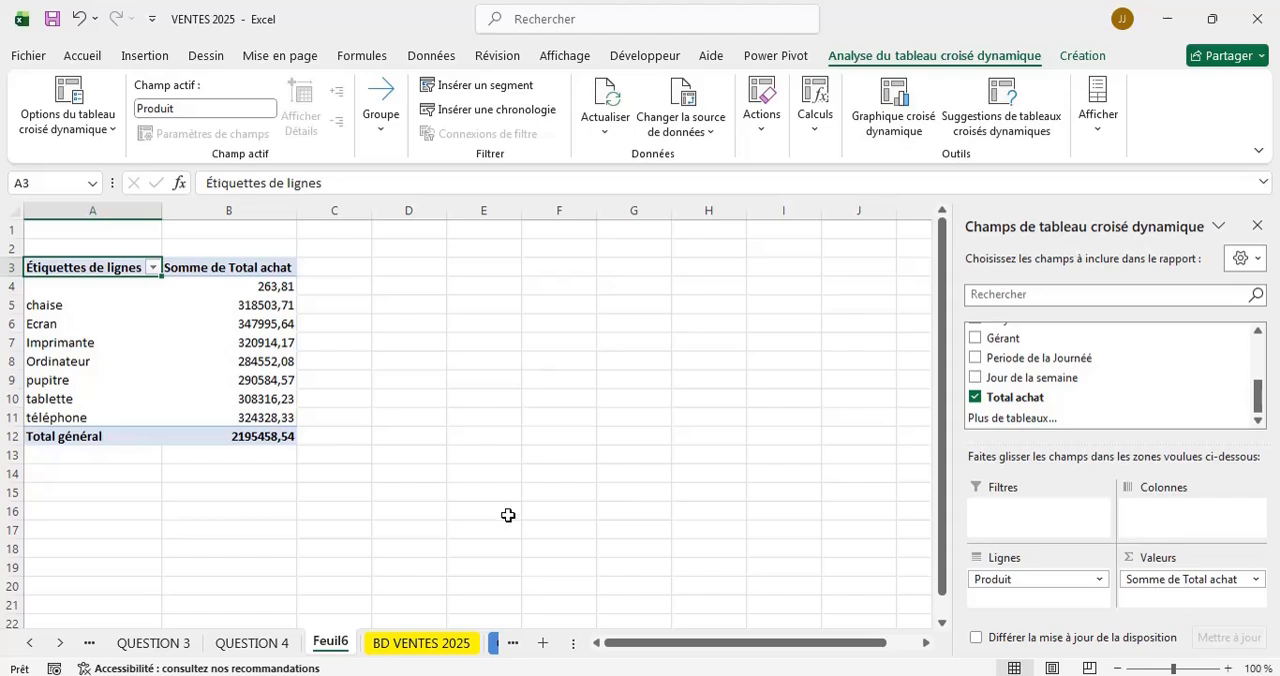
Filter the Produit column of the BD VENTES 2025 table to show only blank entries (Vides).
{"action": "left_click", "coordinate": [33, 645]}
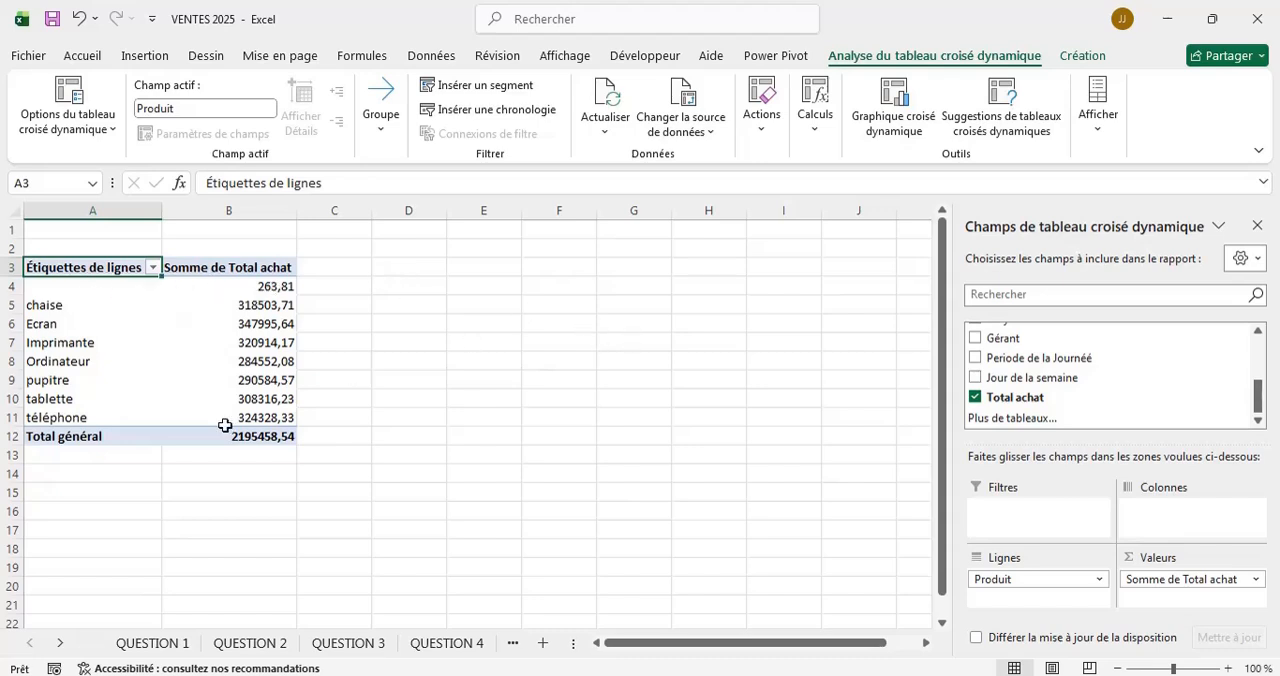
{"action": "triple_click", "coordinate": [61, 646]}
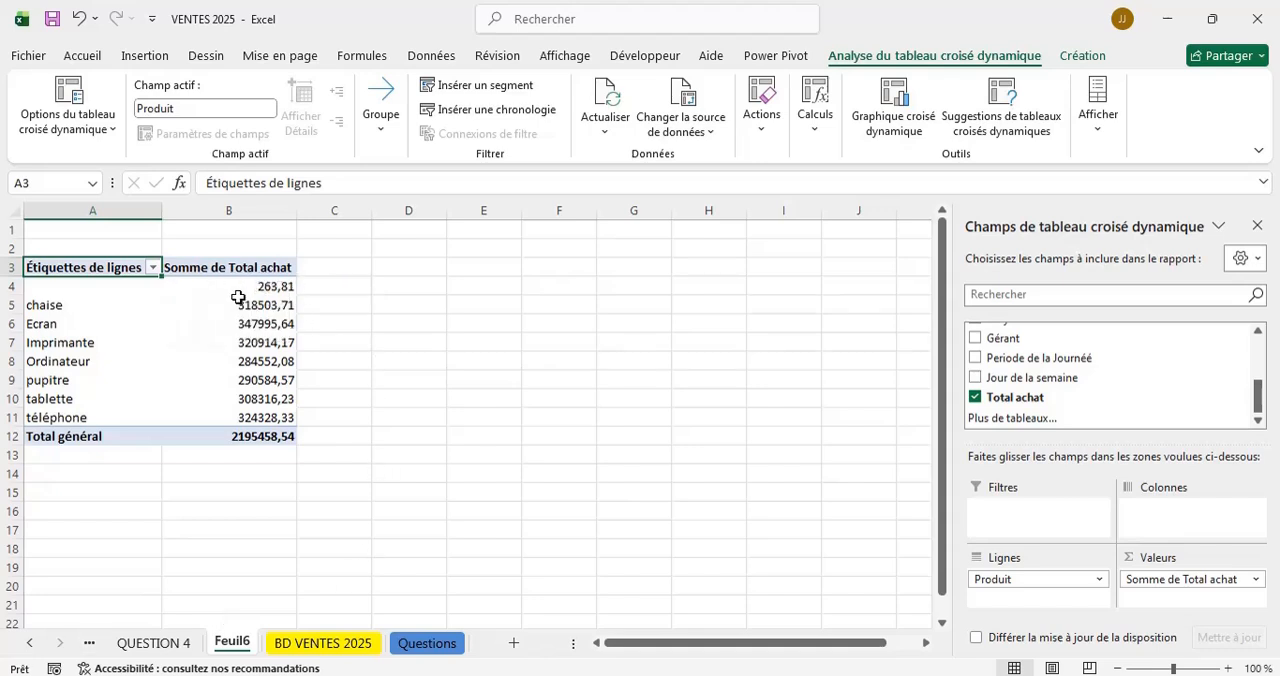
{"action": "left_click", "coordinate": [323, 643]}
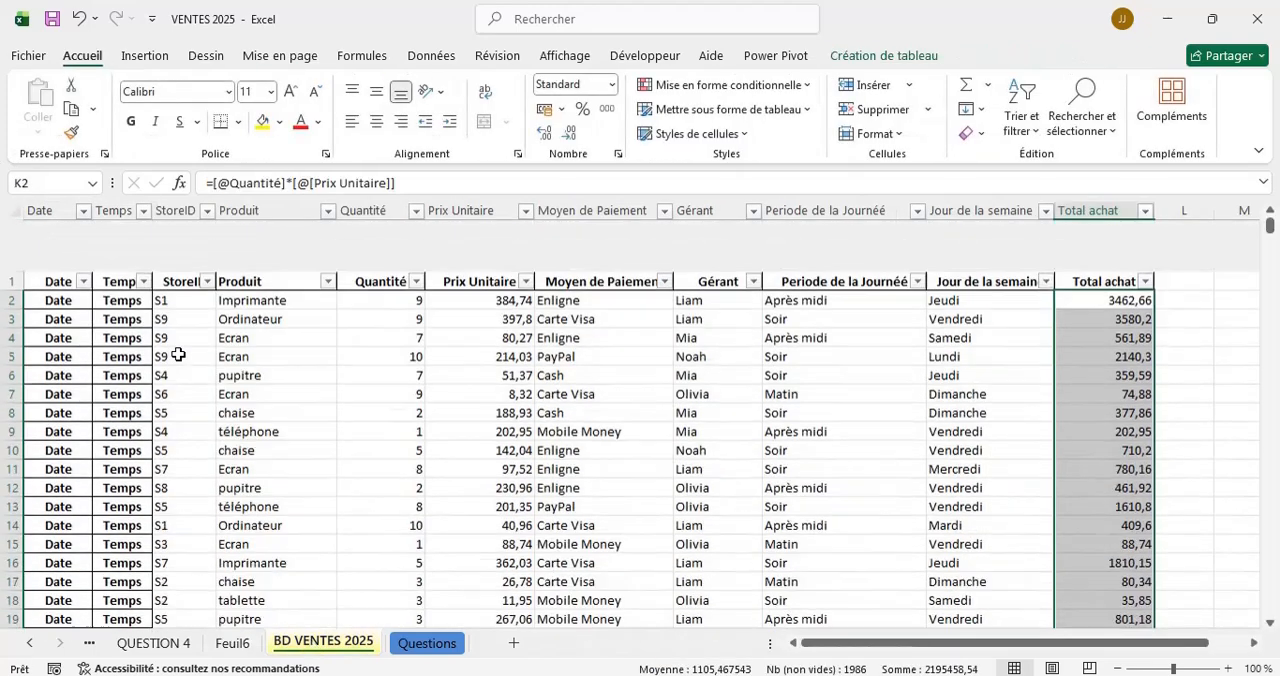
{"action": "left_click", "coordinate": [331, 231]}
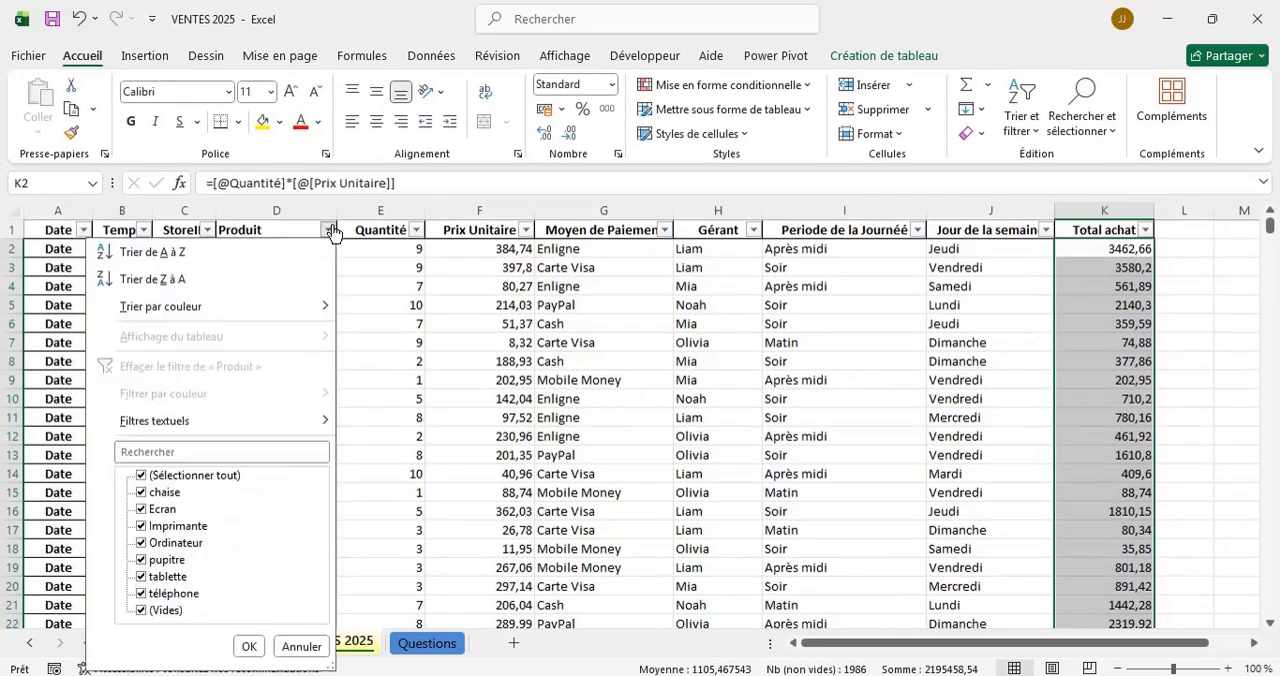
{"action": "left_click", "coordinate": [180, 478]}
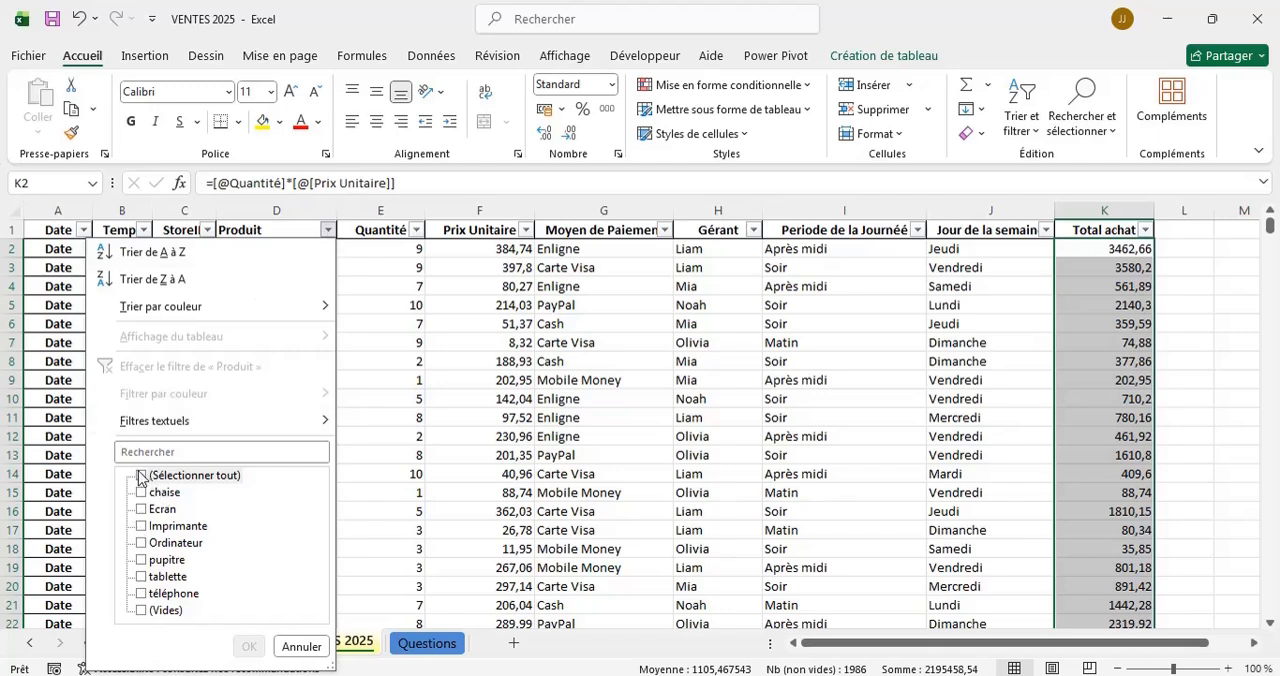
{"action": "left_click", "coordinate": [143, 611]}
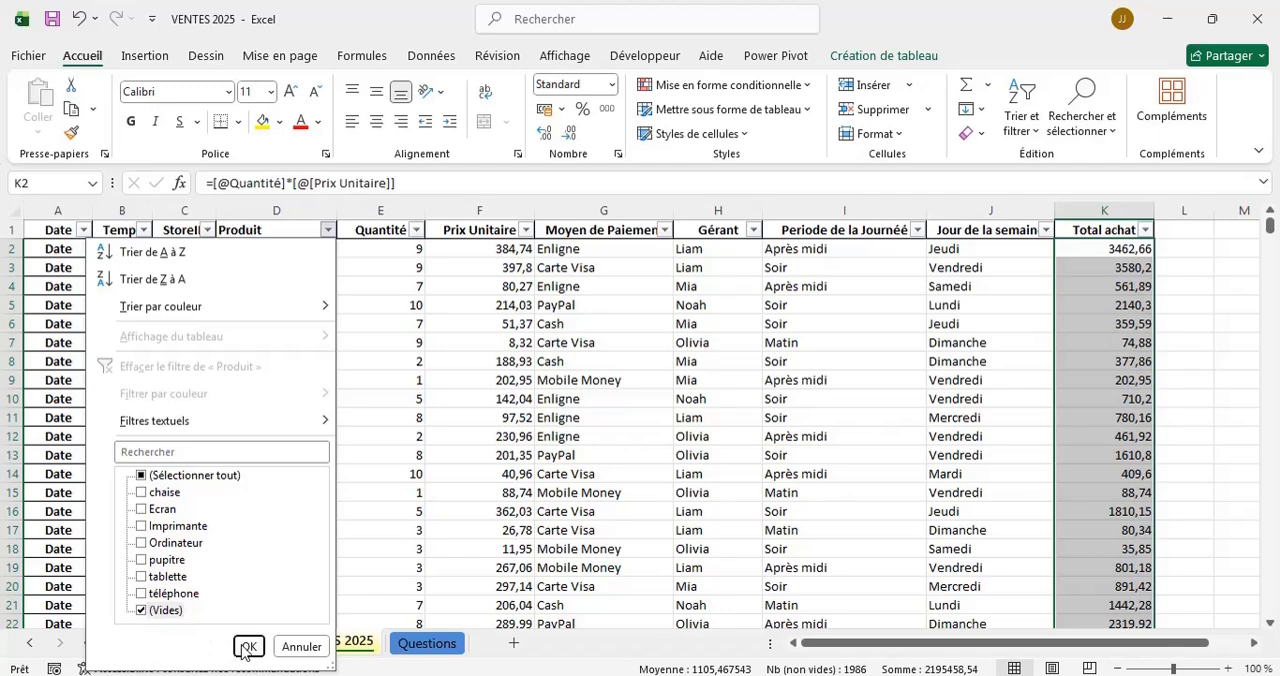
{"action": "left_click", "coordinate": [248, 647]}
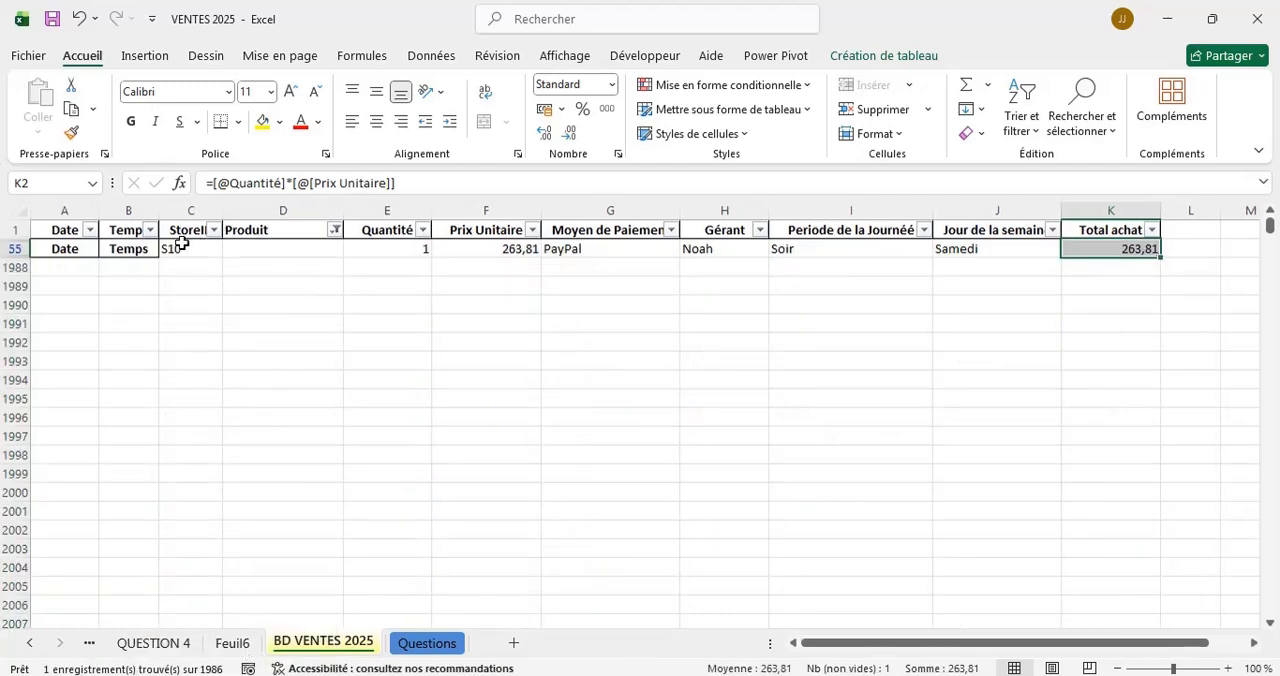
Delete the filtered row 55 that has no product, and select all products again in the Produit filter.
{"action": "left_click", "coordinate": [15, 248]}
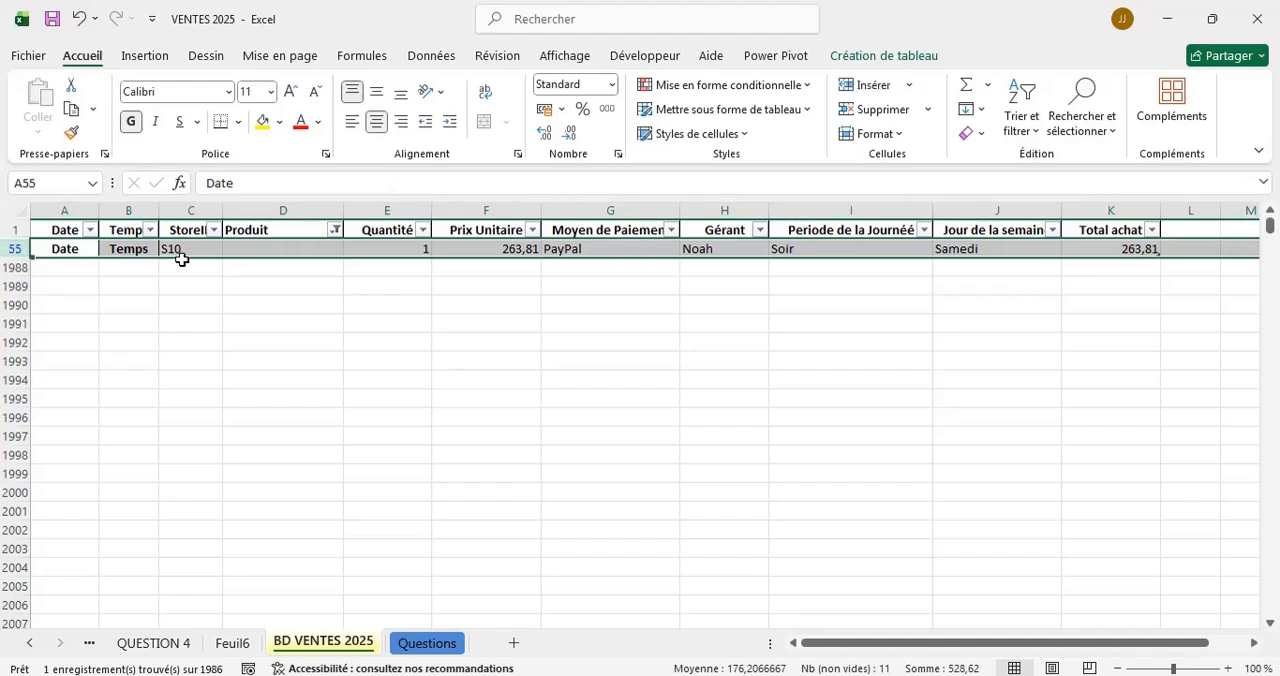
{"action": "right_click", "coordinate": [229, 251]}
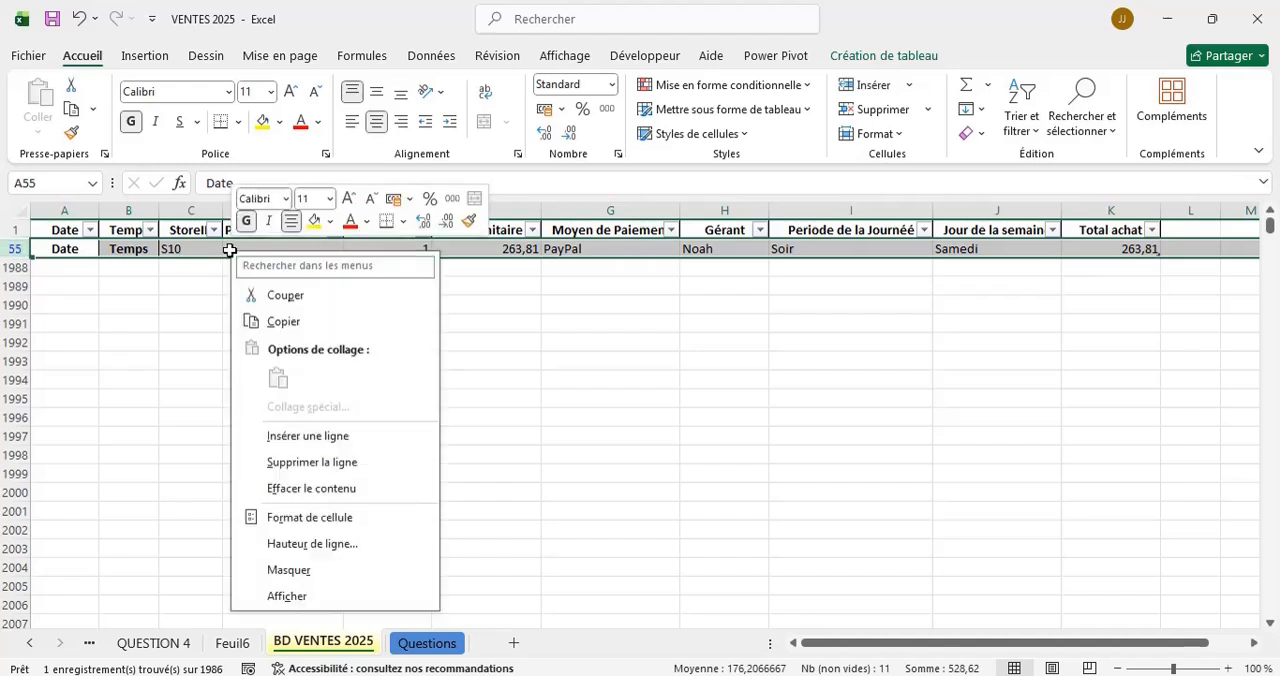
{"action": "left_click", "coordinate": [285, 466]}
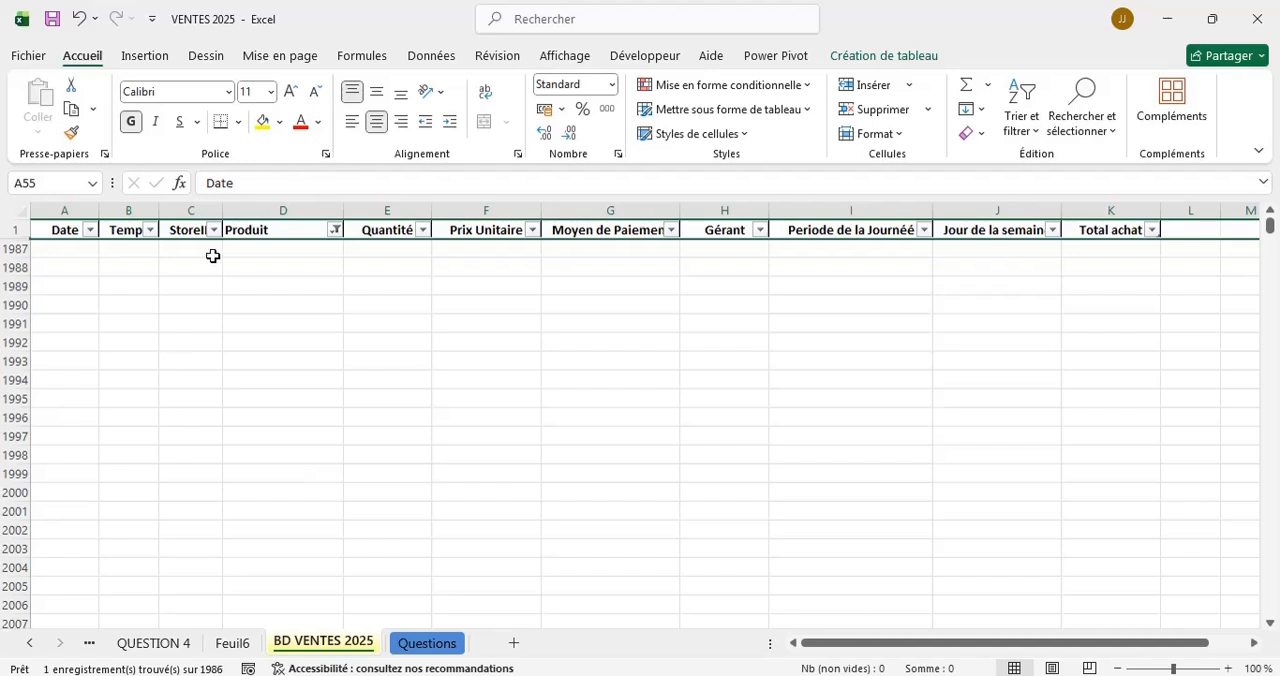
{"action": "left_click", "coordinate": [335, 231]}
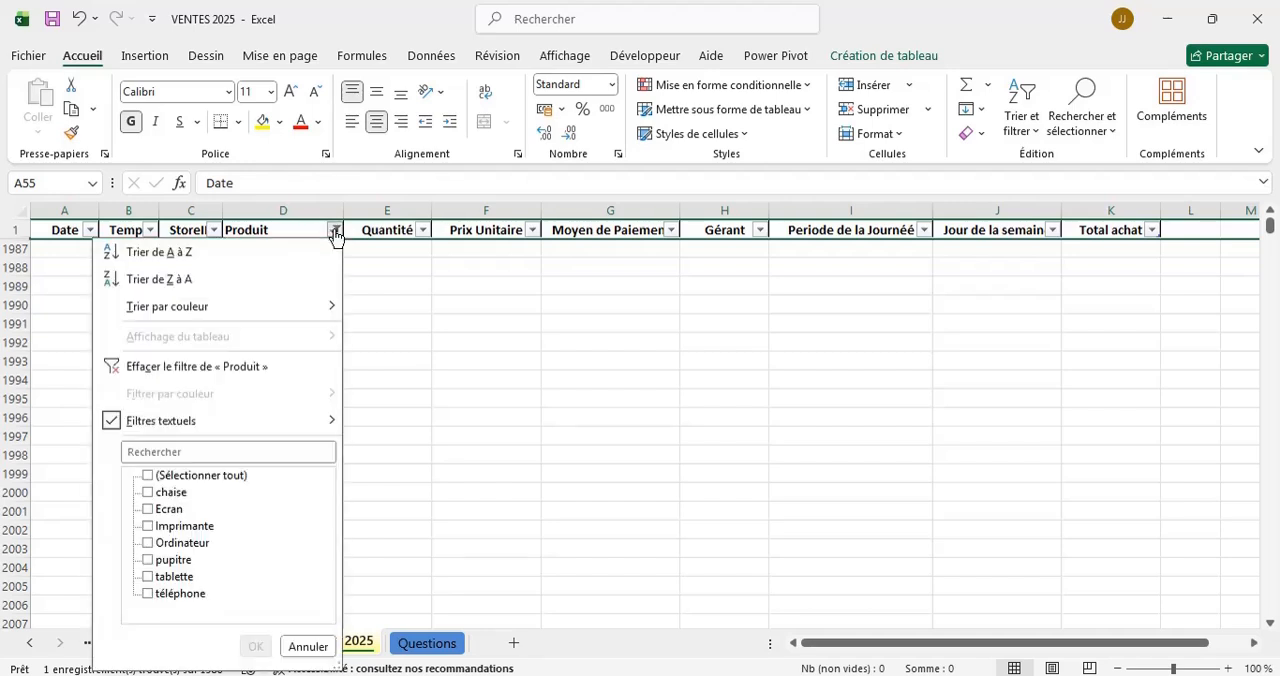
{"action": "left_click", "coordinate": [186, 478]}
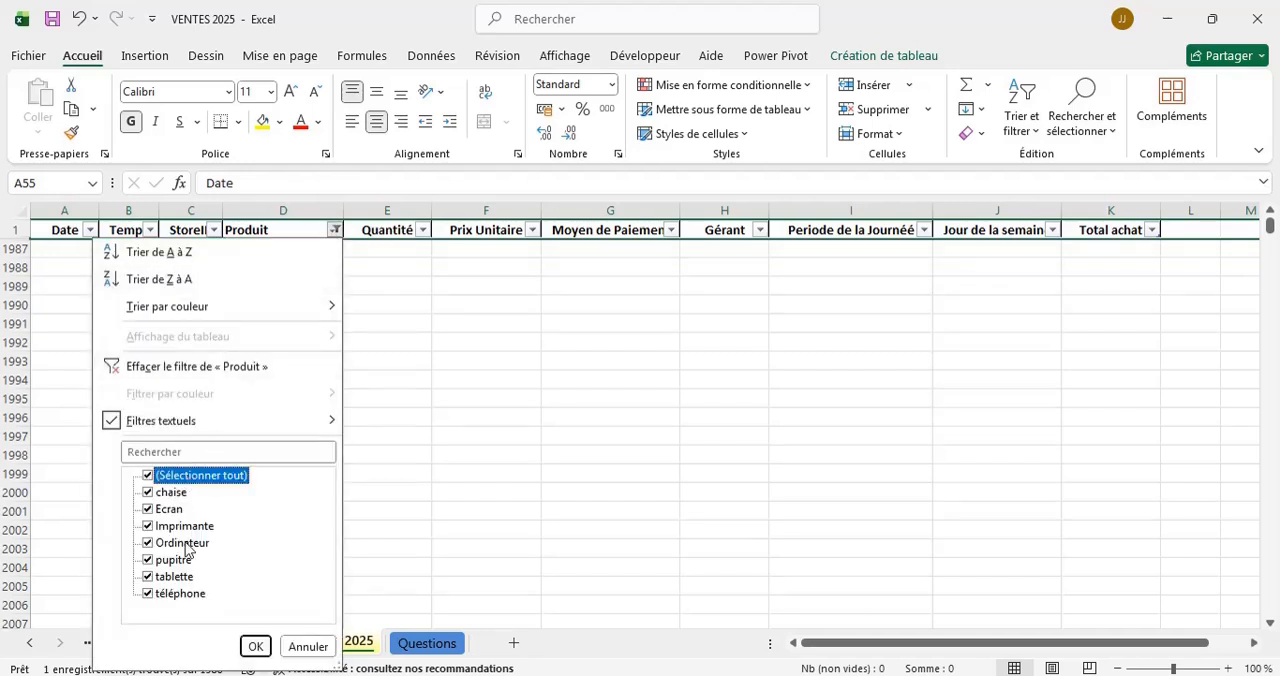
{"action": "left_click", "coordinate": [255, 646]}
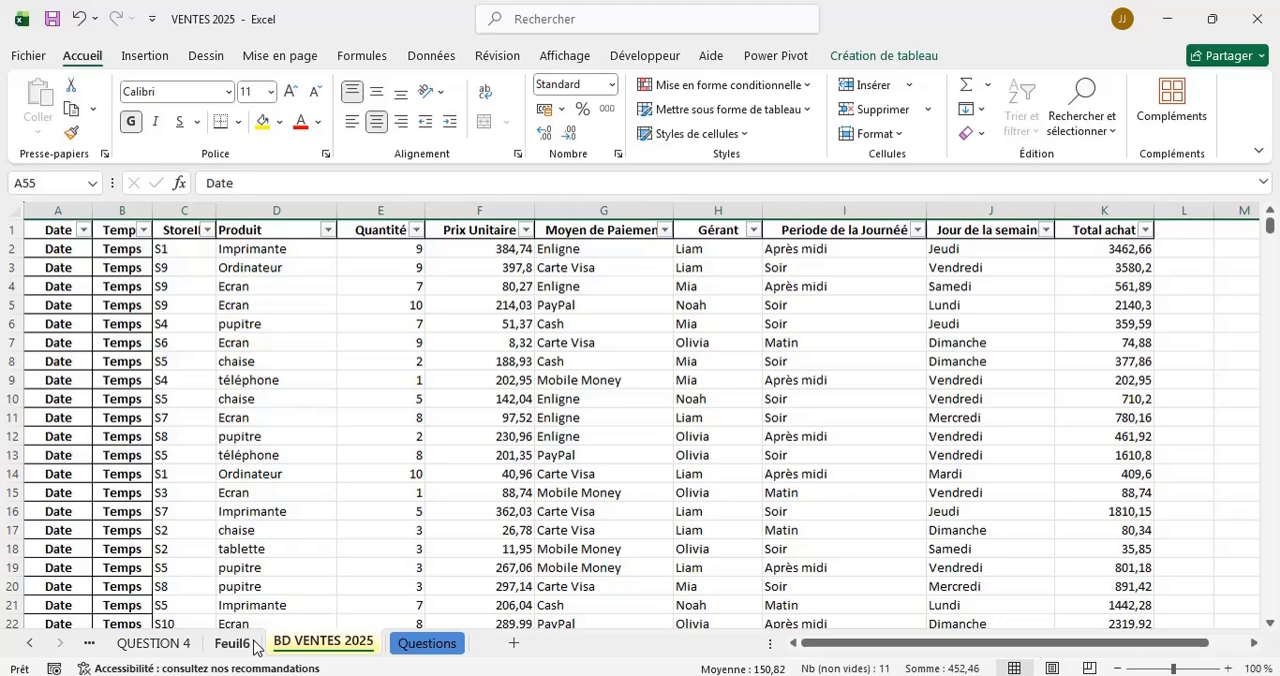
Refresh all workbook data from the Feuil6 sheet to update the product pivot table.
{"action": "left_click", "coordinate": [232, 643]}
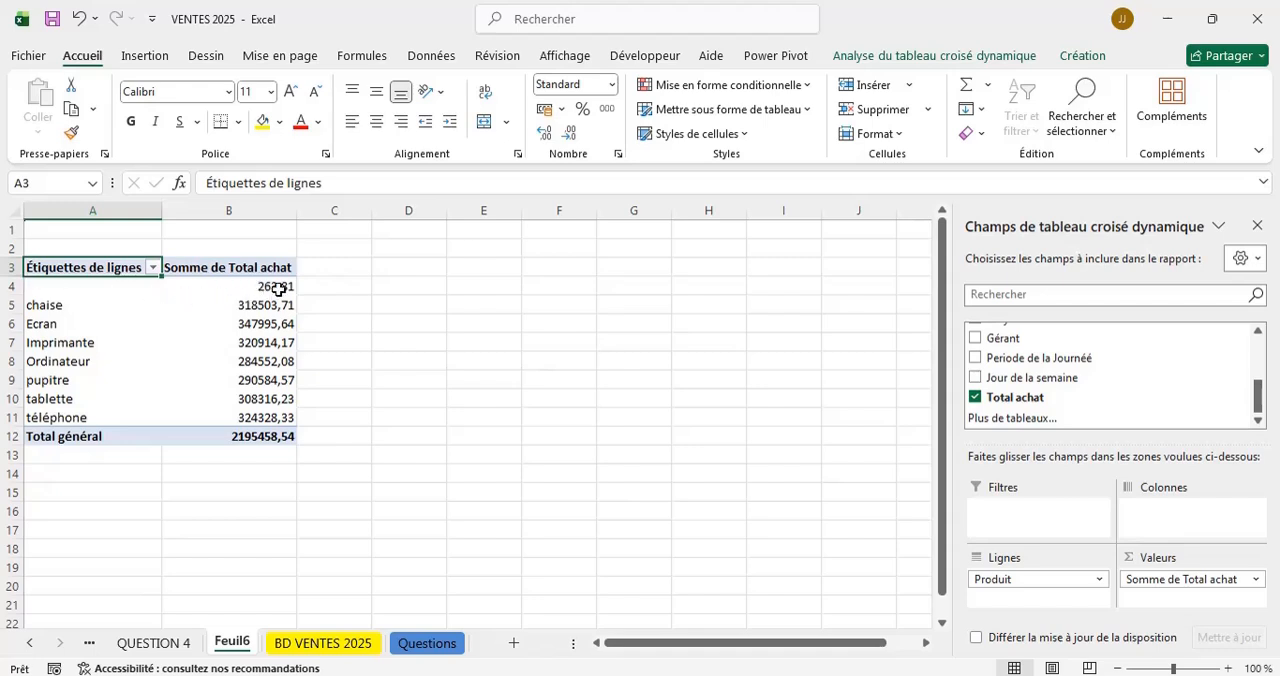
{"action": "mouse_move", "coordinate": [289, 288]}
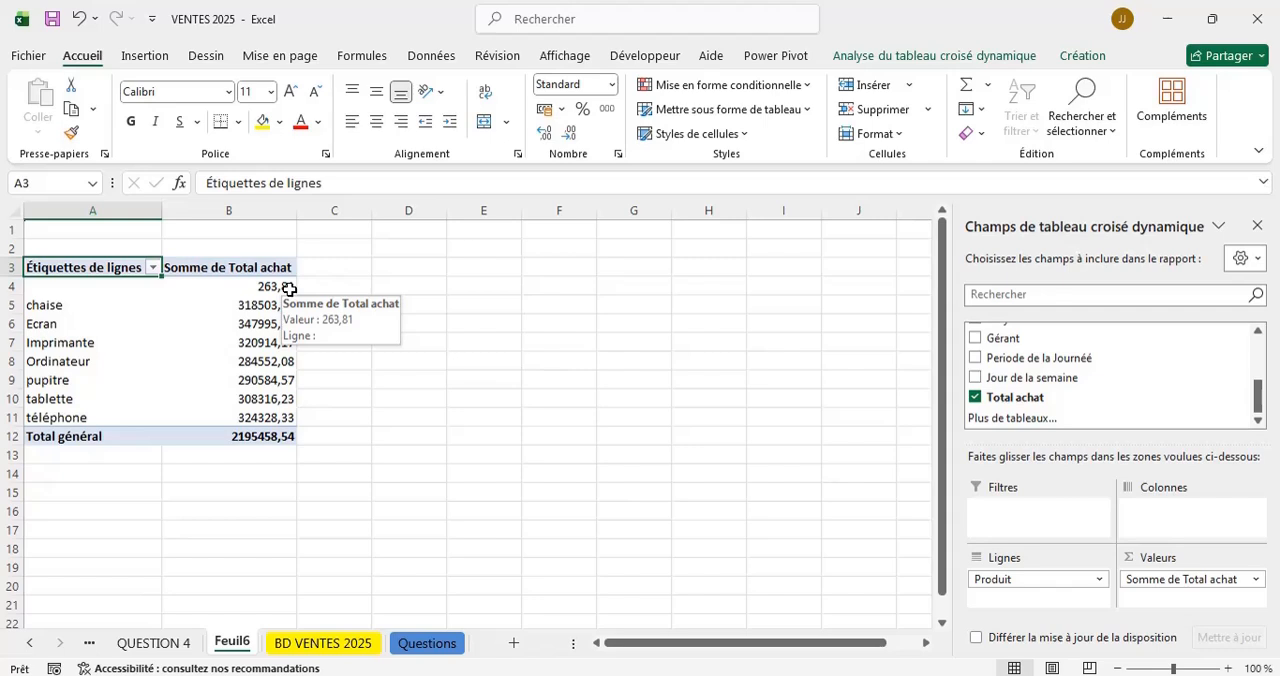
{"action": "left_click", "coordinate": [438, 57]}
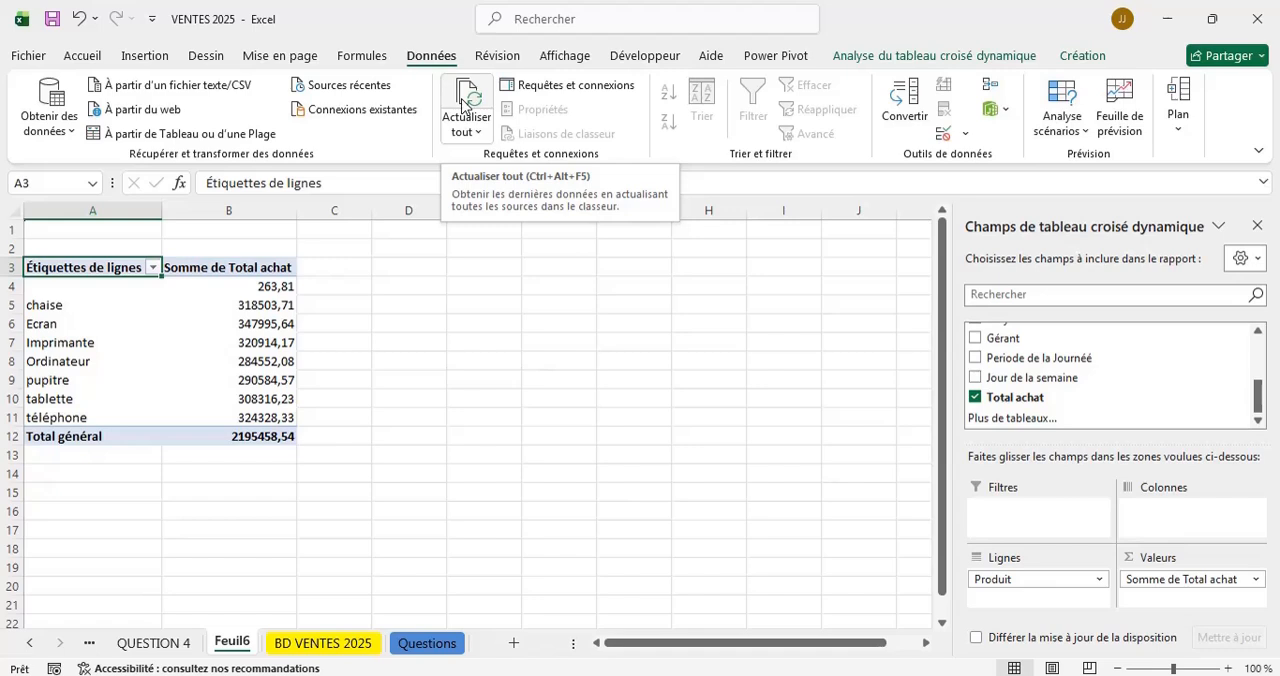
{"action": "left_click", "coordinate": [463, 105]}
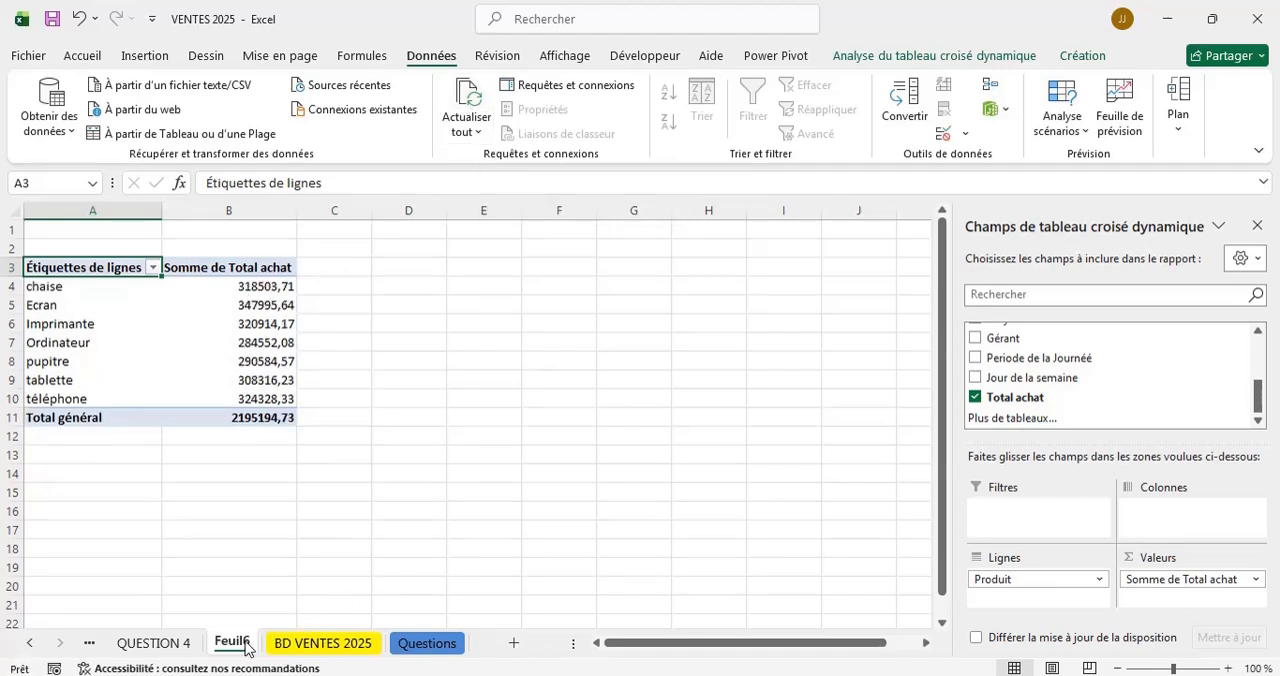
Go through the QUESTION 4, 3, 2 and 1 sheets, refreshing all data on QUESTION 4, 2 and 1.
{"action": "left_click", "coordinate": [172, 645]}
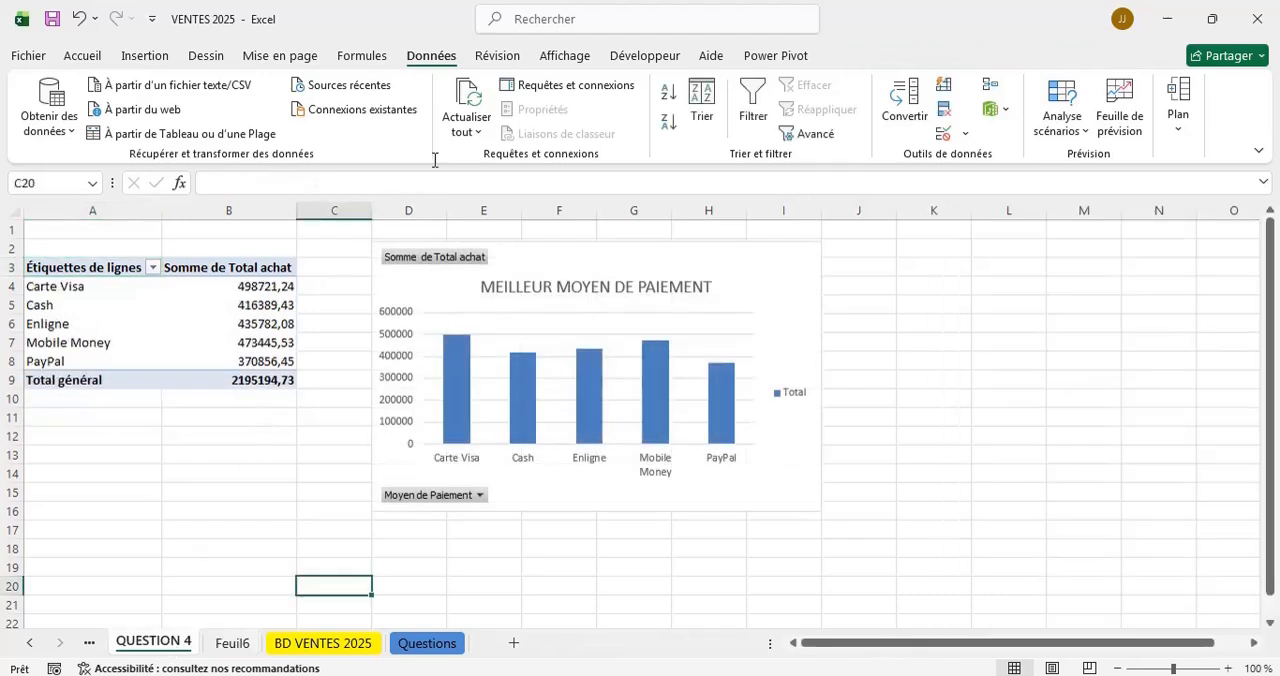
{"action": "left_click", "coordinate": [469, 98]}
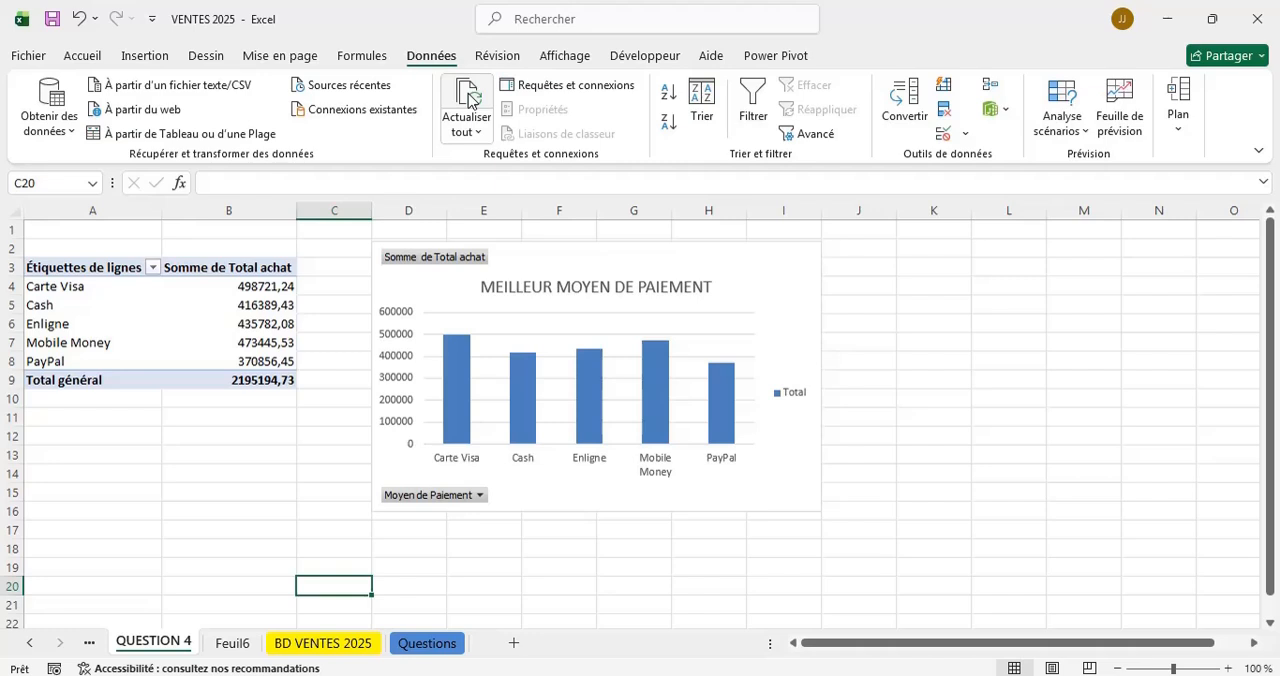
{"action": "left_click", "coordinate": [28, 645]}
{"action": "left_click", "coordinate": [28, 645]}
{"action": "left_click", "coordinate": [27, 645]}
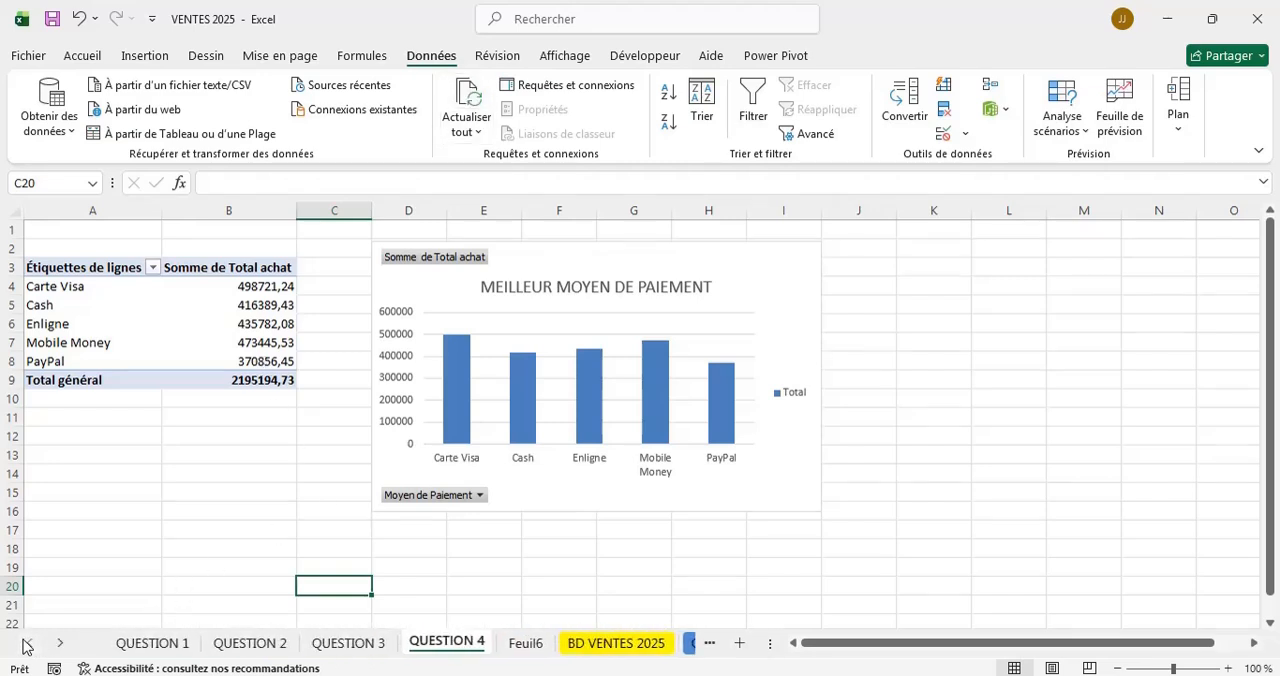
{"action": "left_click", "coordinate": [345, 643]}
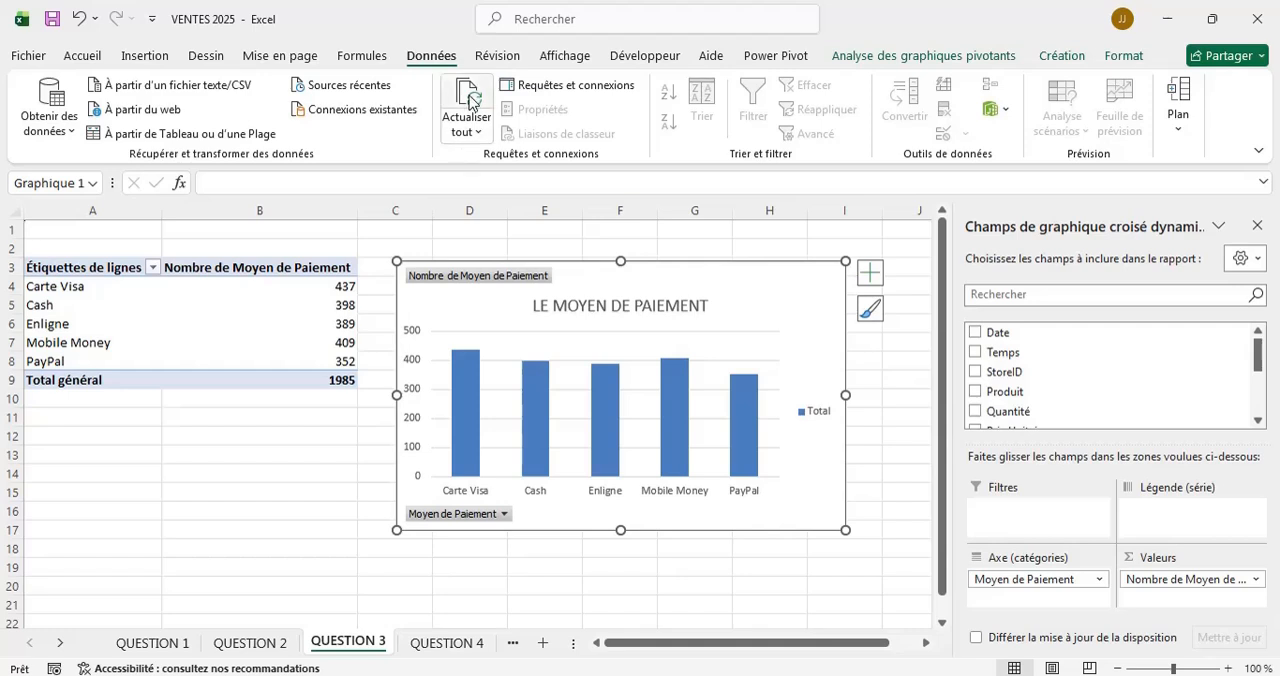
{"action": "left_click", "coordinate": [250, 643]}
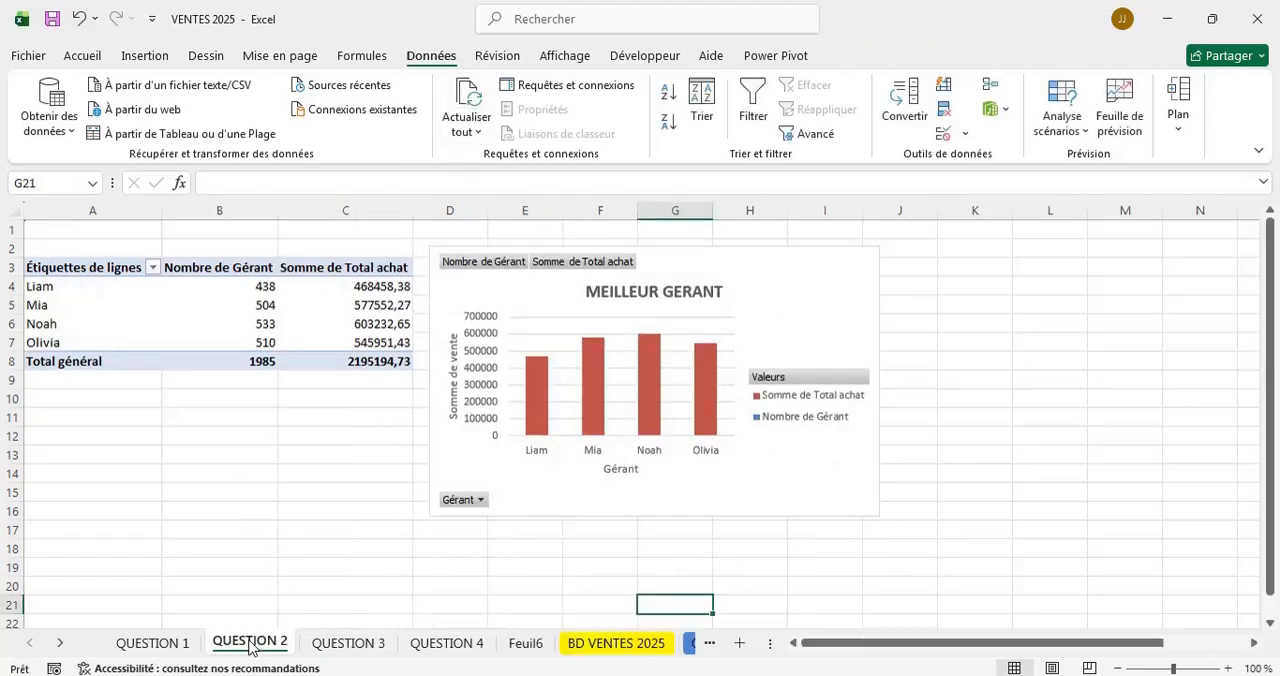
{"action": "left_click", "coordinate": [465, 100]}
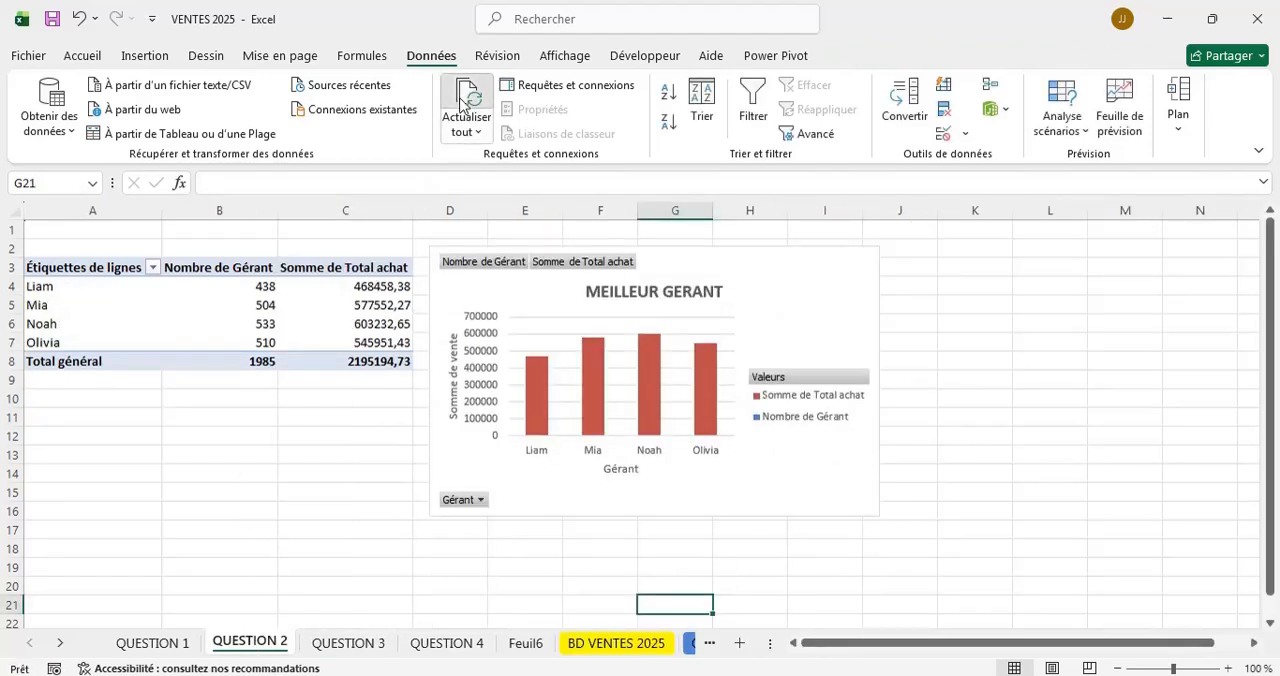
{"action": "left_click", "coordinate": [152, 643]}
{"action": "left_click", "coordinate": [465, 100]}
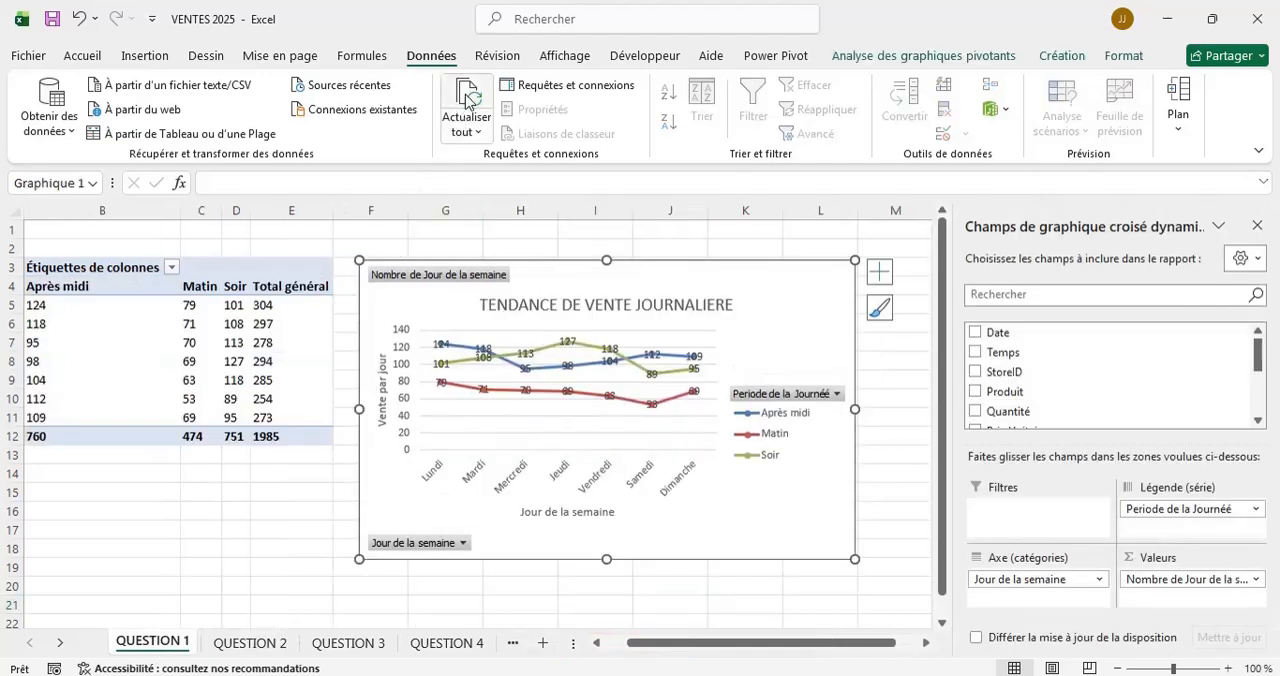
Rename the Feuil6 sheet as "QUESTION 5".
{"action": "left_click", "coordinate": [61, 643]}
{"action": "left_click", "coordinate": [61, 643]}
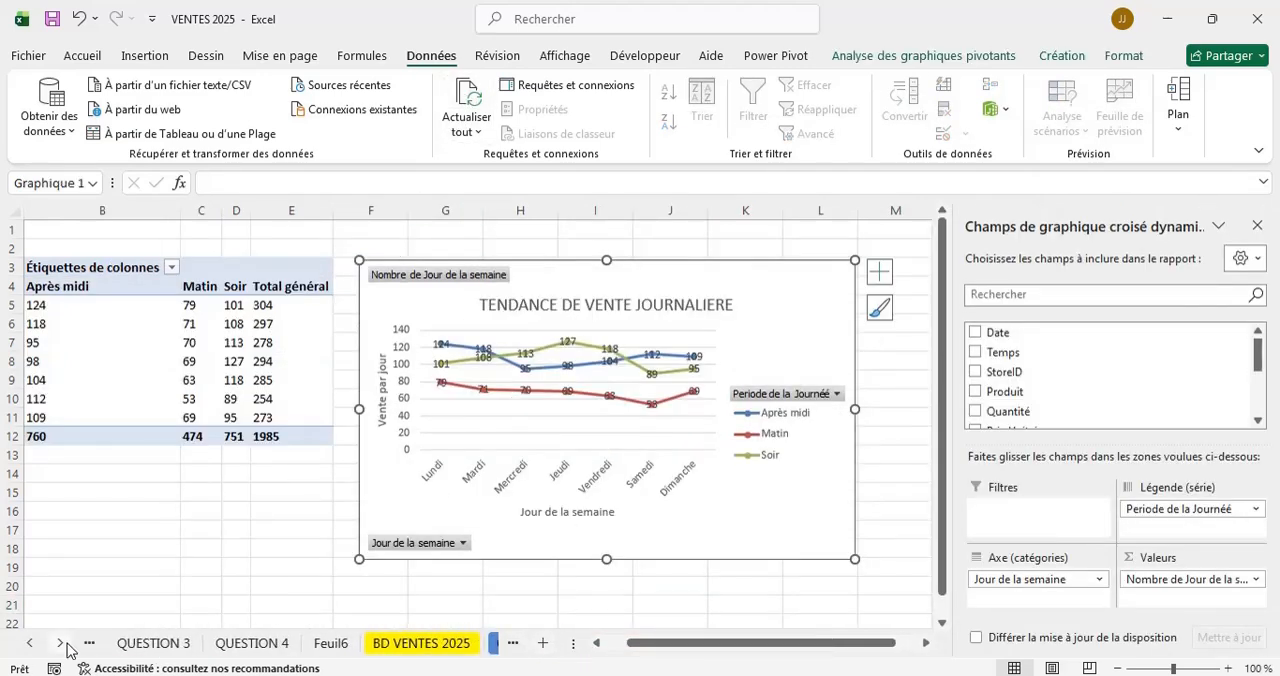
{"action": "left_click", "coordinate": [331, 643]}
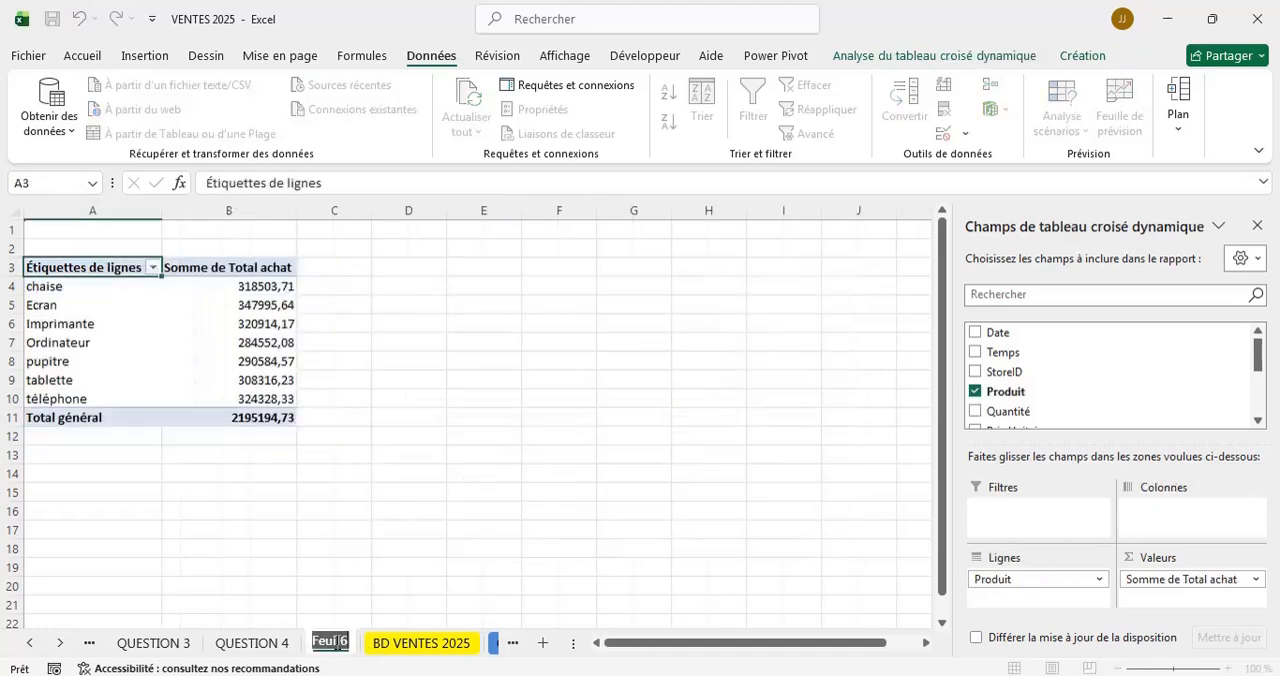
{"action": "type", "text": "QUEST"}
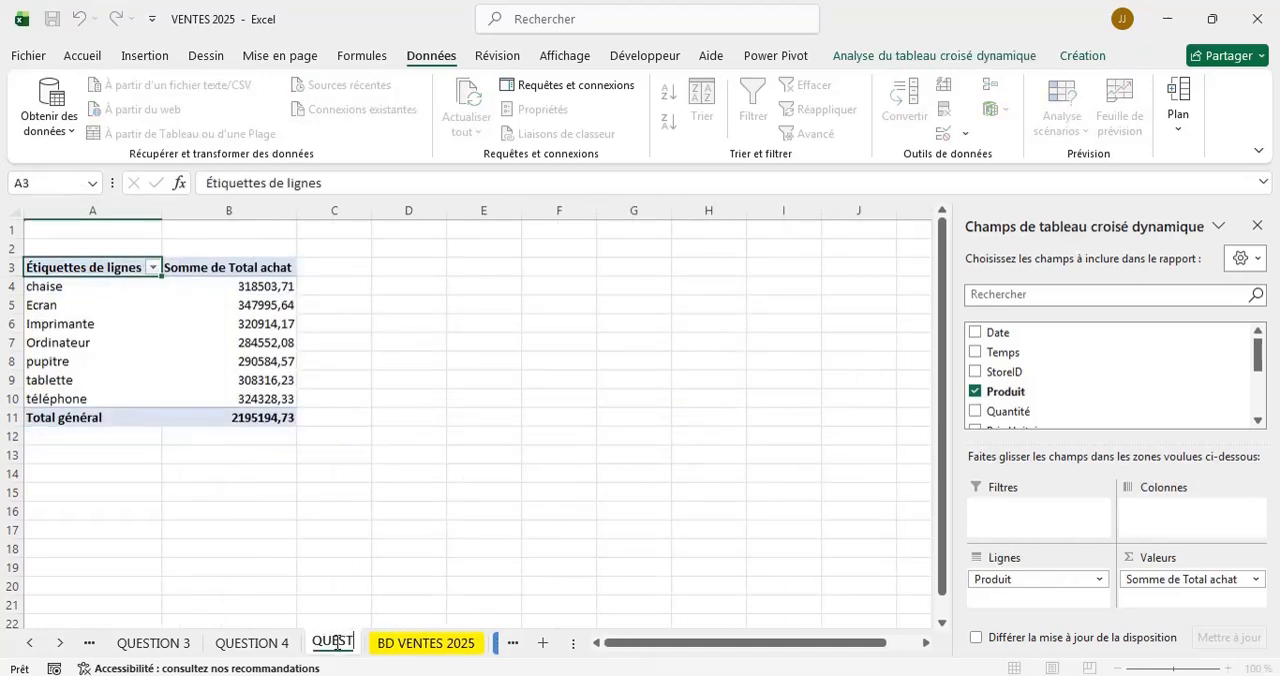
{"action": "type", "text": "ION 5"}
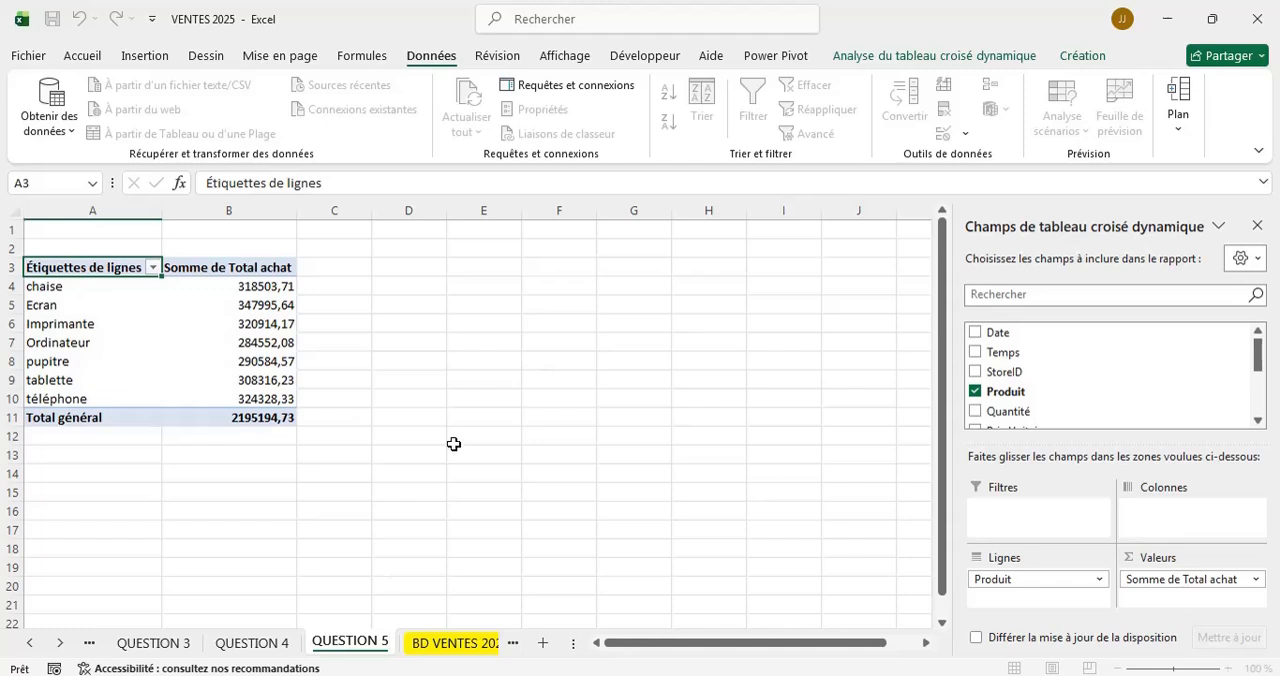
{"action": "left_click", "coordinate": [449, 414]}
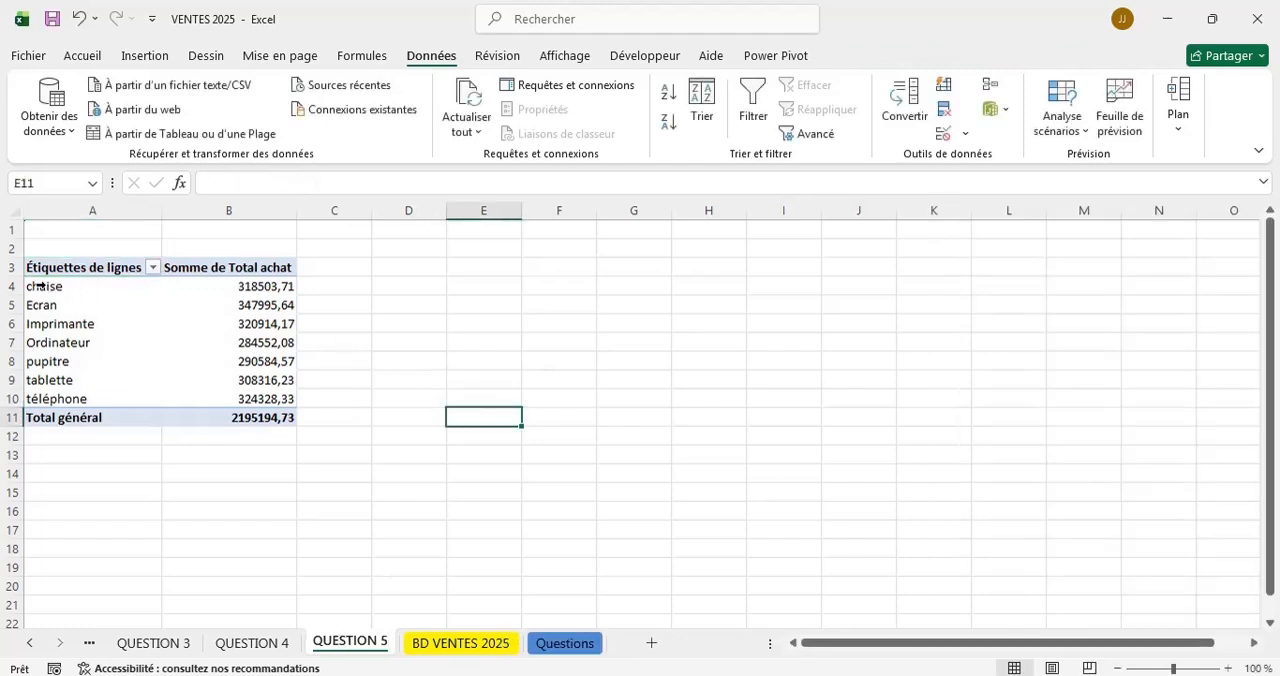
Insert a stacked column pivot chart from the product totals in A4:B10 and place it beside the pivot table.
{"action": "left_click", "coordinate": [35, 286]}
{"action": "key", "text": "shift+Down"}
{"action": "key", "text": "shift+Down"}
{"action": "key", "text": "shift+Down"}
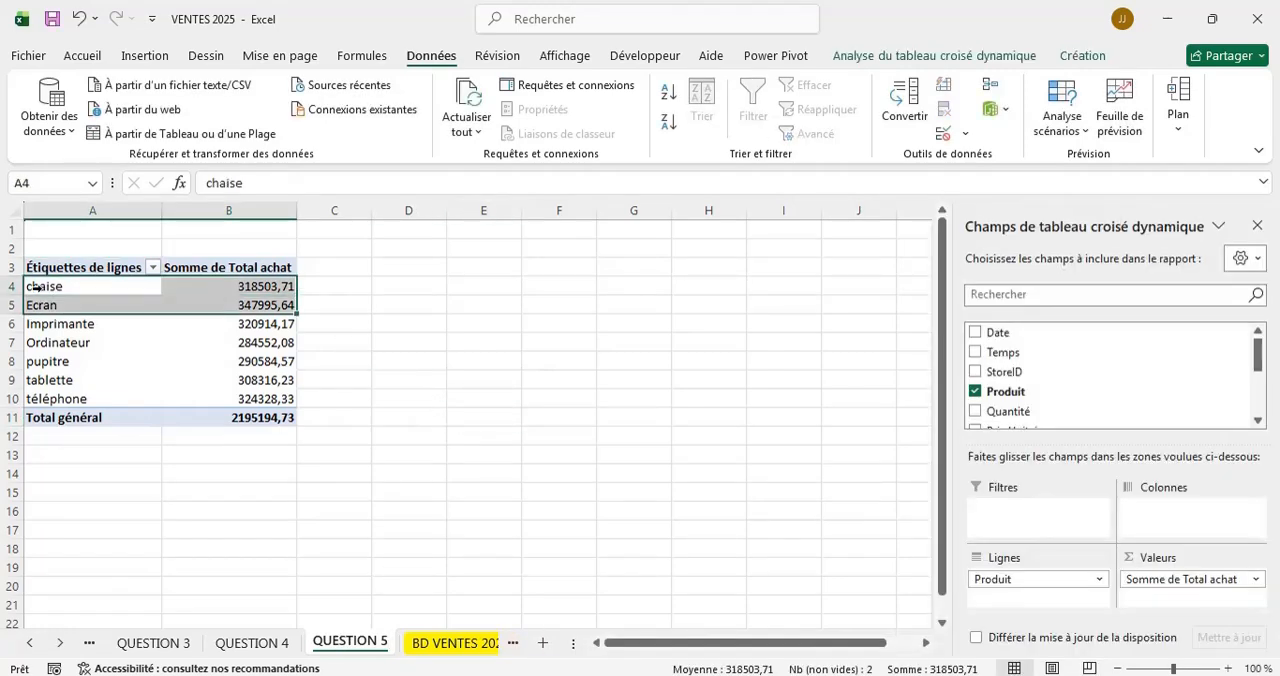
{"action": "key", "text": "shift+Down"}
{"action": "key", "text": "shift+Down"}
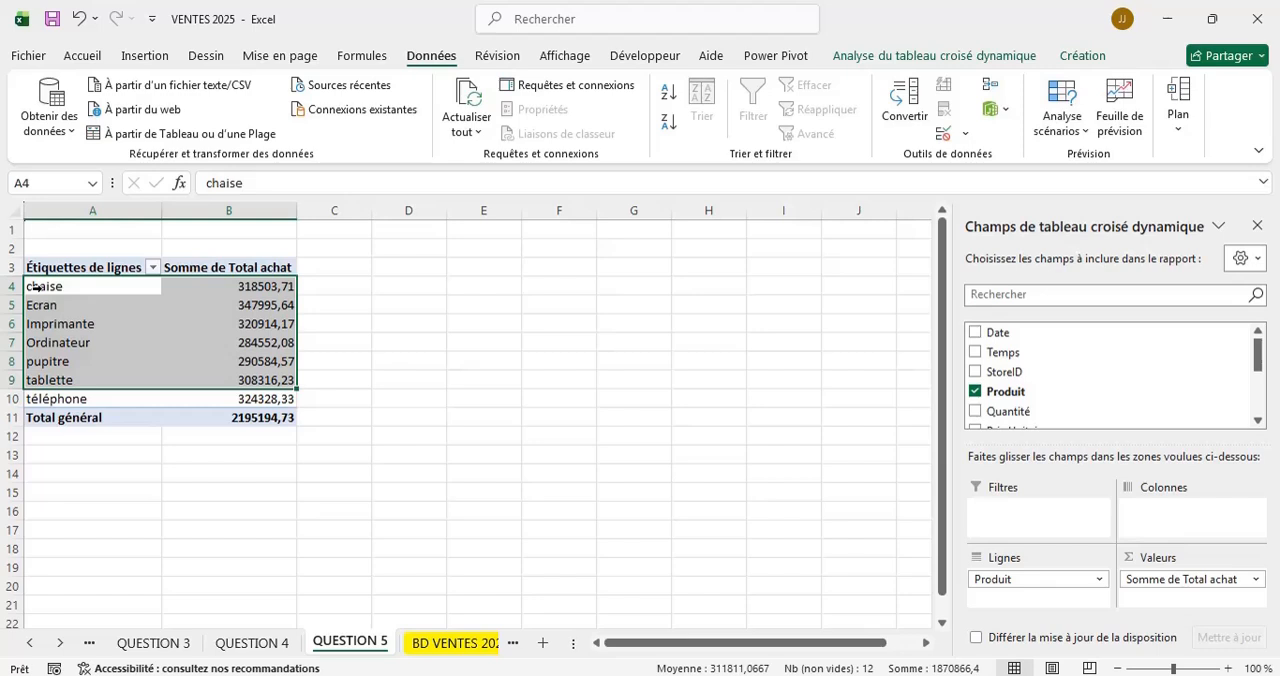
{"action": "key", "text": "shift+Down"}
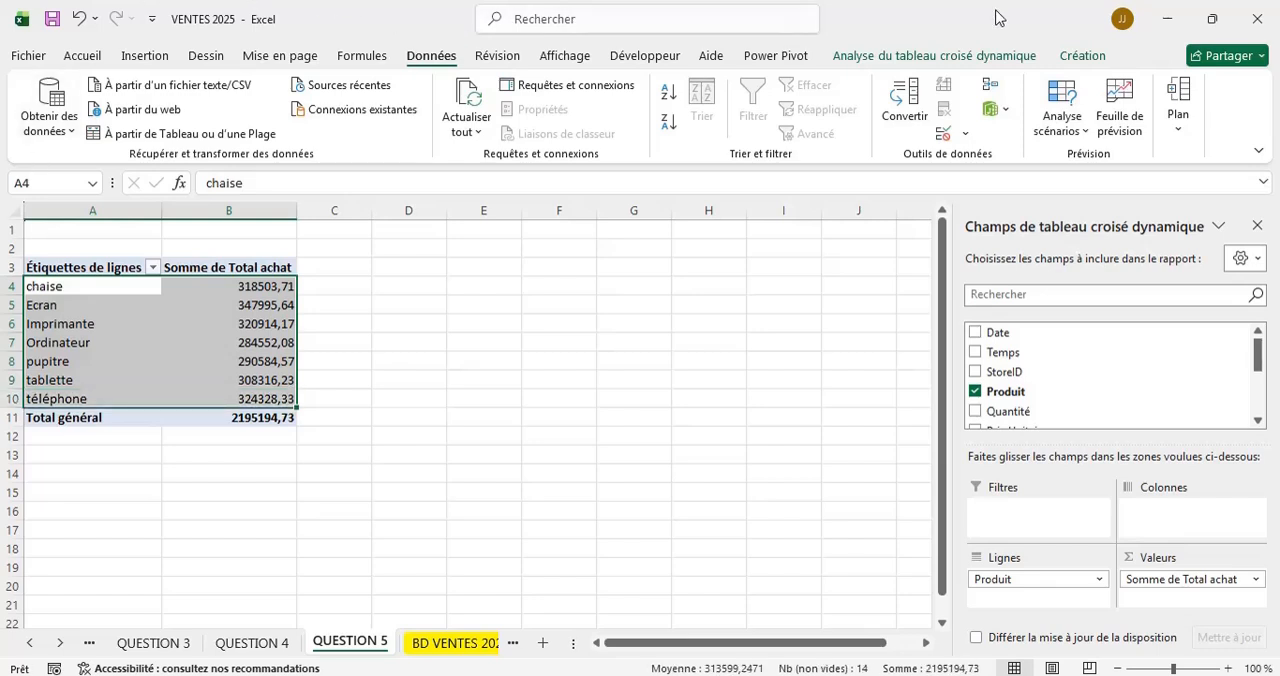
{"action": "left_click", "coordinate": [910, 55]}
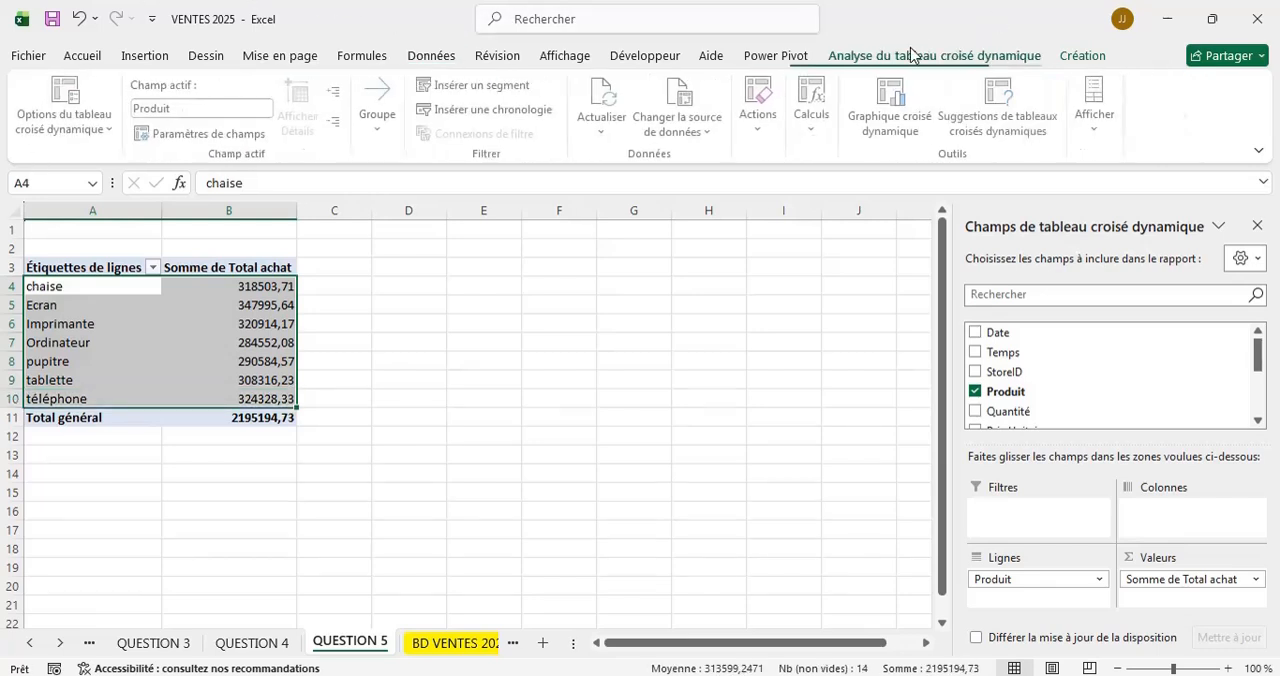
{"action": "left_click", "coordinate": [897, 100]}
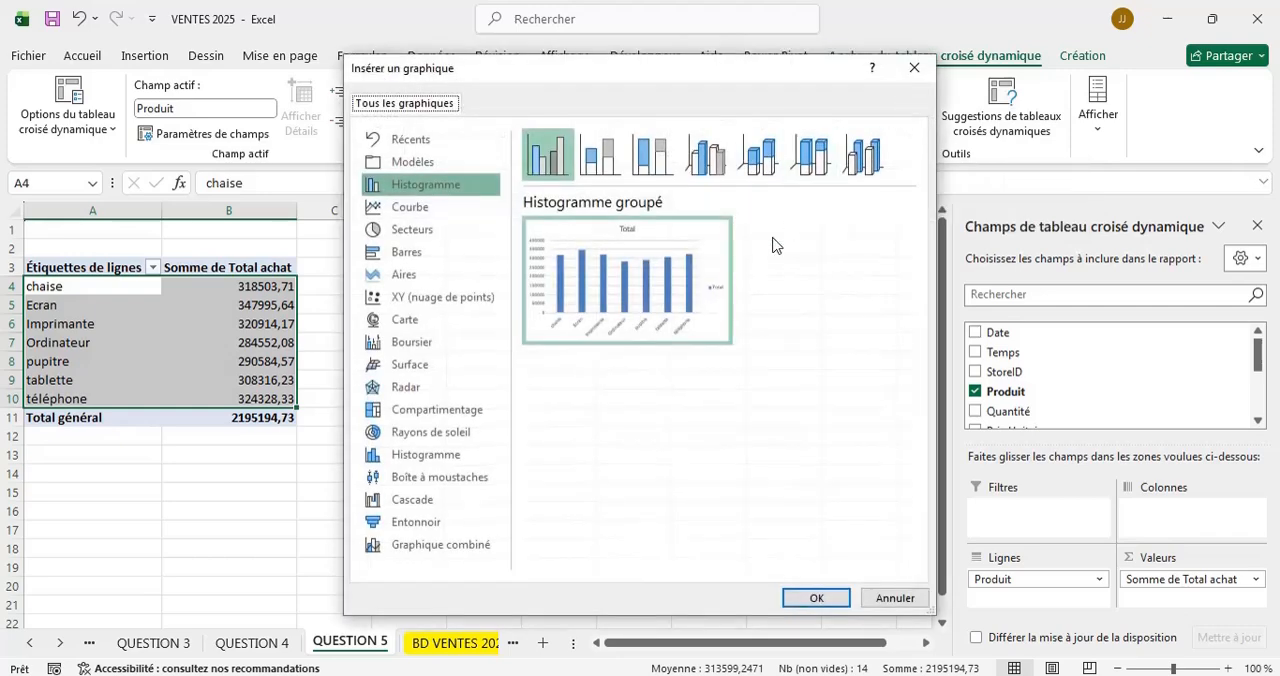
{"action": "left_click", "coordinate": [600, 156]}
{"action": "left_click", "coordinate": [816, 600]}
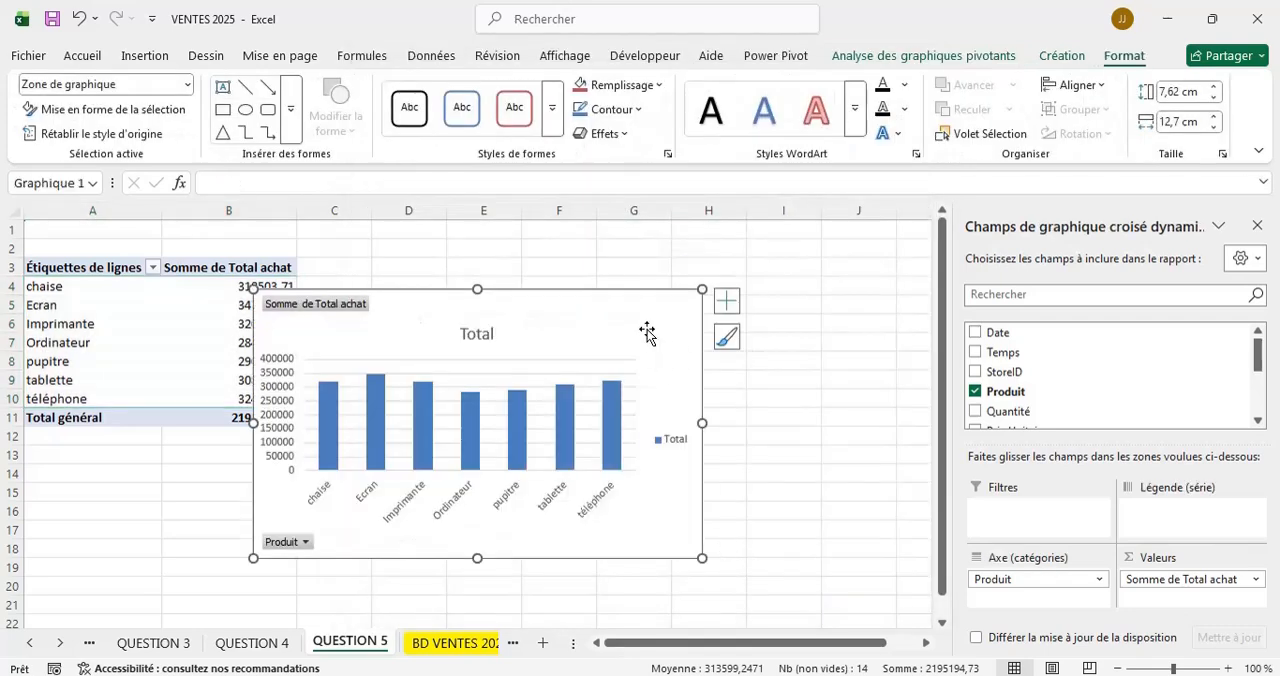
{"action": "left_click_drag", "start_coordinate": [647, 333], "coordinate": [779, 290]}
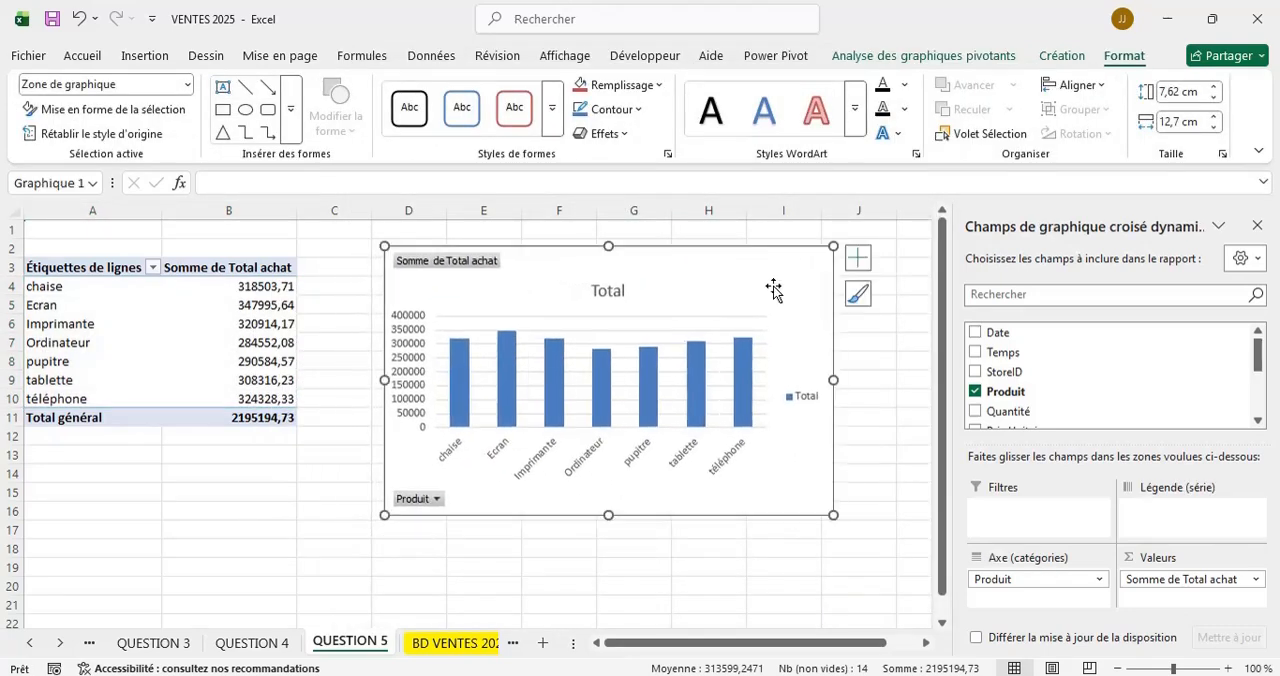
{"action": "double_click", "coordinate": [607, 291]}
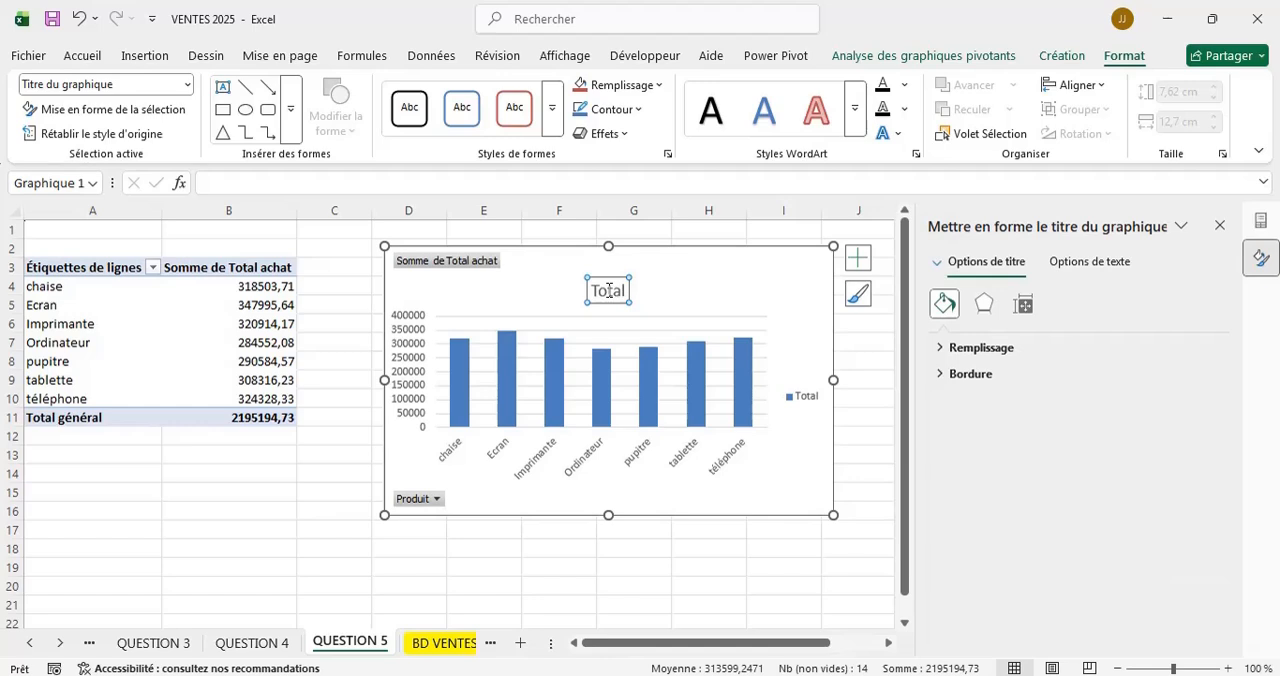
{"action": "key", "text": "Delete"}
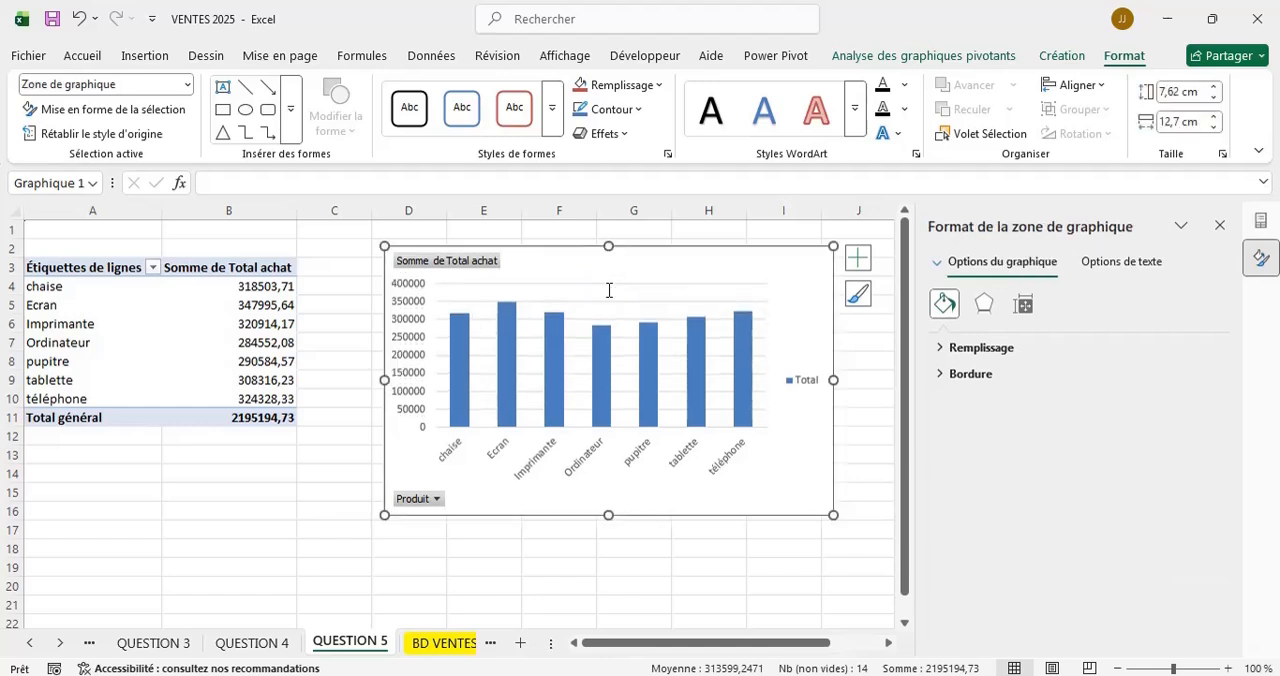
{"action": "left_click", "coordinate": [858, 262]}
{"action": "left_click", "coordinate": [925, 318]}
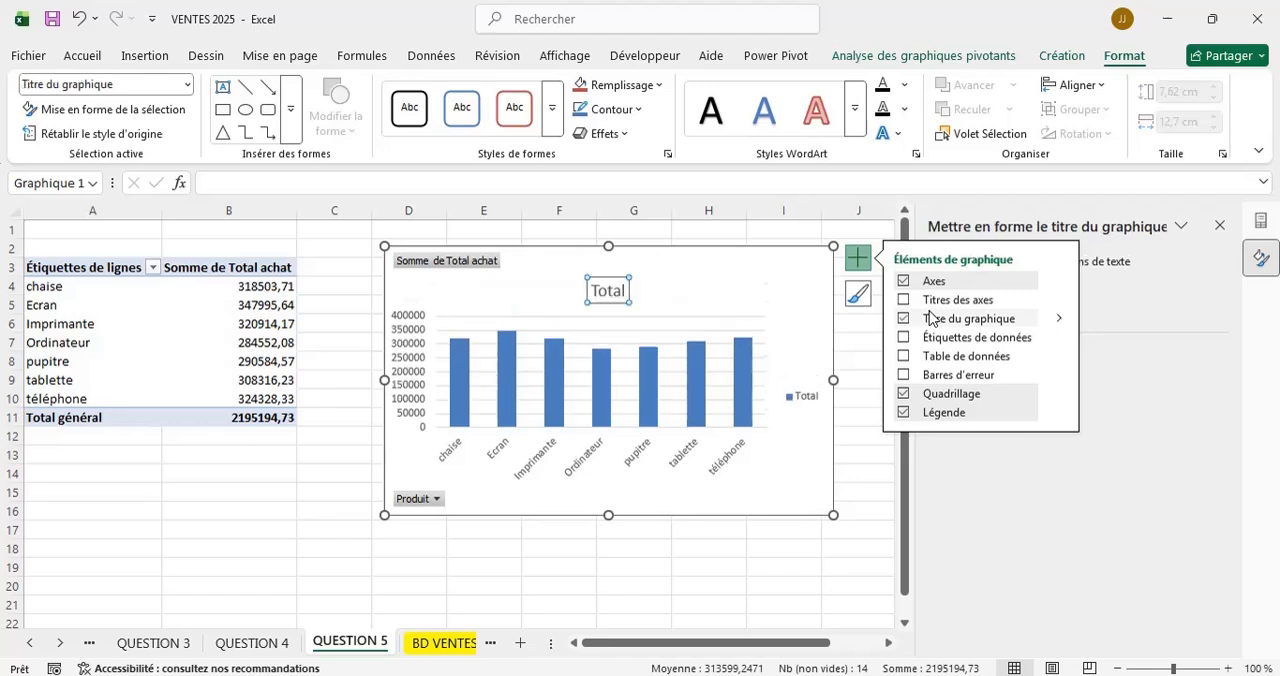
Replace the pivot chart's title with "PRODUIT" in bold.
{"action": "left_click", "coordinate": [600, 289]}
{"action": "double_click", "coordinate": [598, 289]}
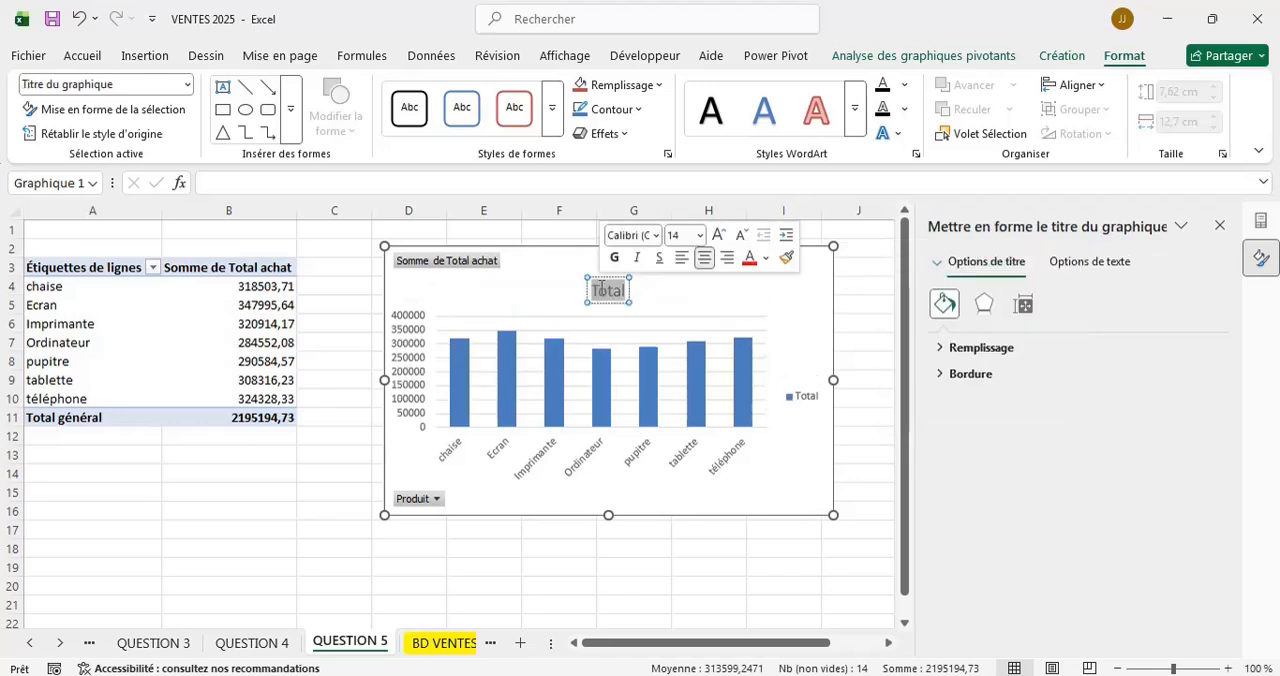
{"action": "type", "text": "PRO"}
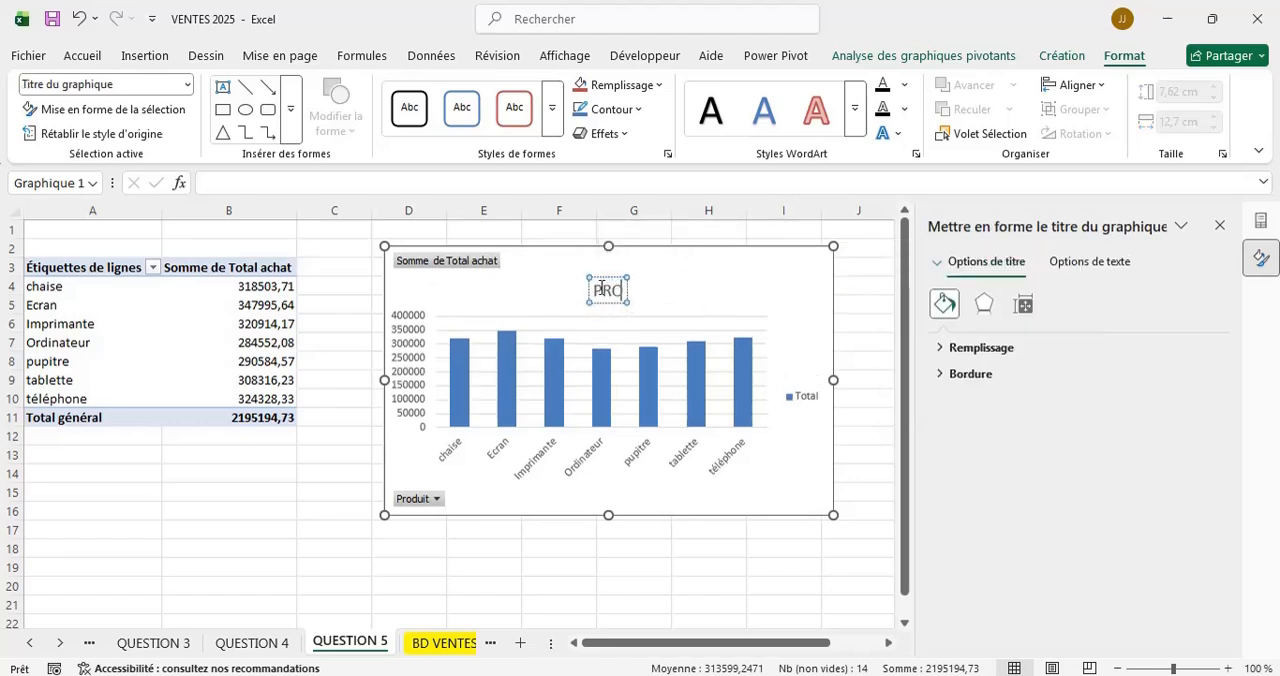
{"action": "type", "text": "DUIT"}
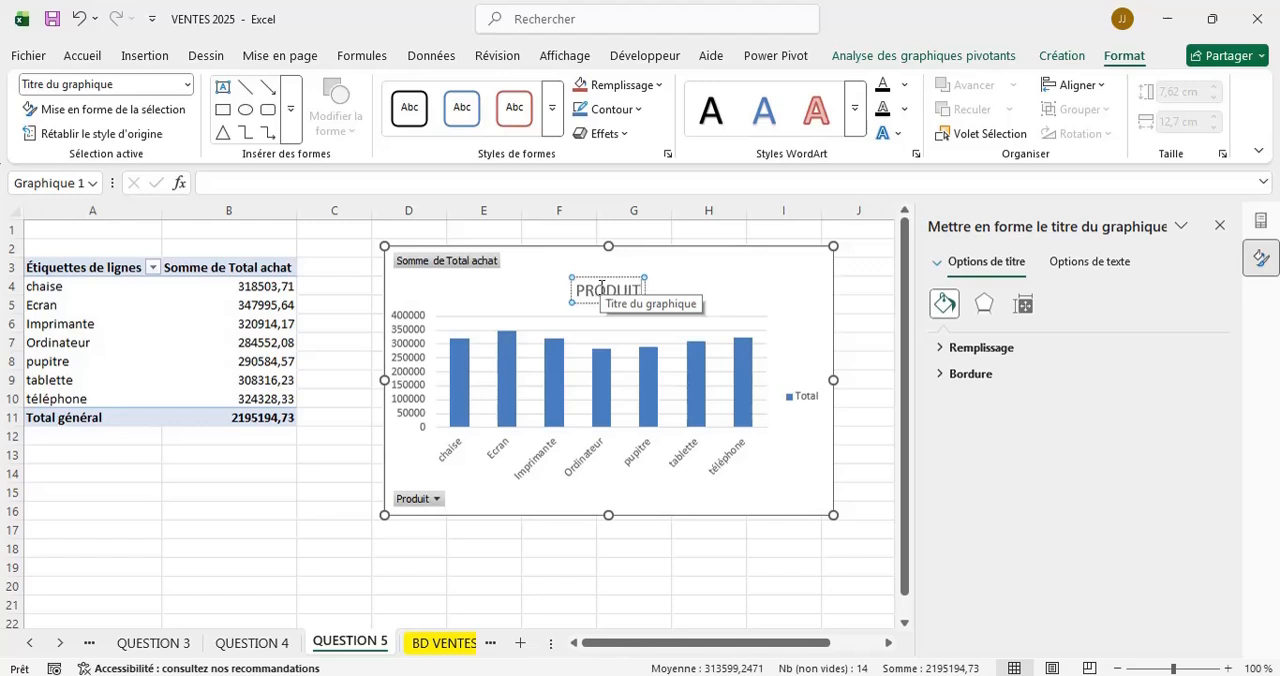
{"action": "double_click", "coordinate": [608, 289]}
{"action": "left_click", "coordinate": [574, 585]}
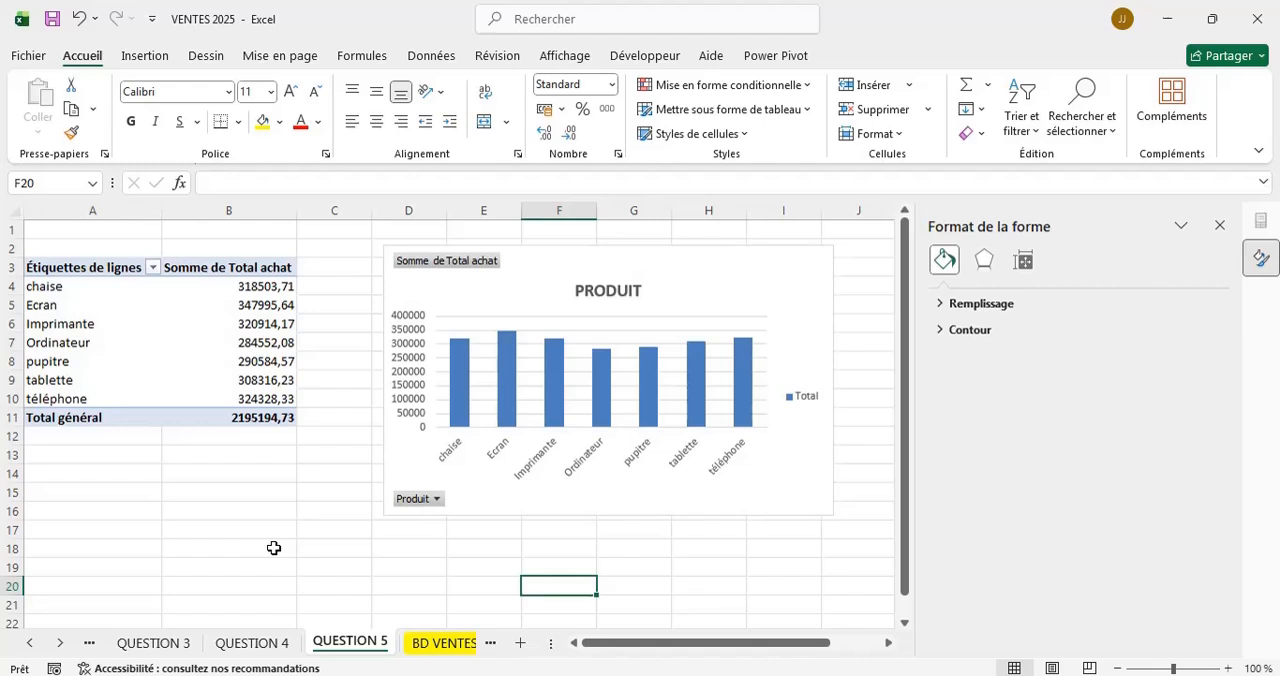
Add a new sheet after QUESTION 5 and name it "TABLEAU DE BORD".
{"action": "left_click", "coordinate": [519, 643]}
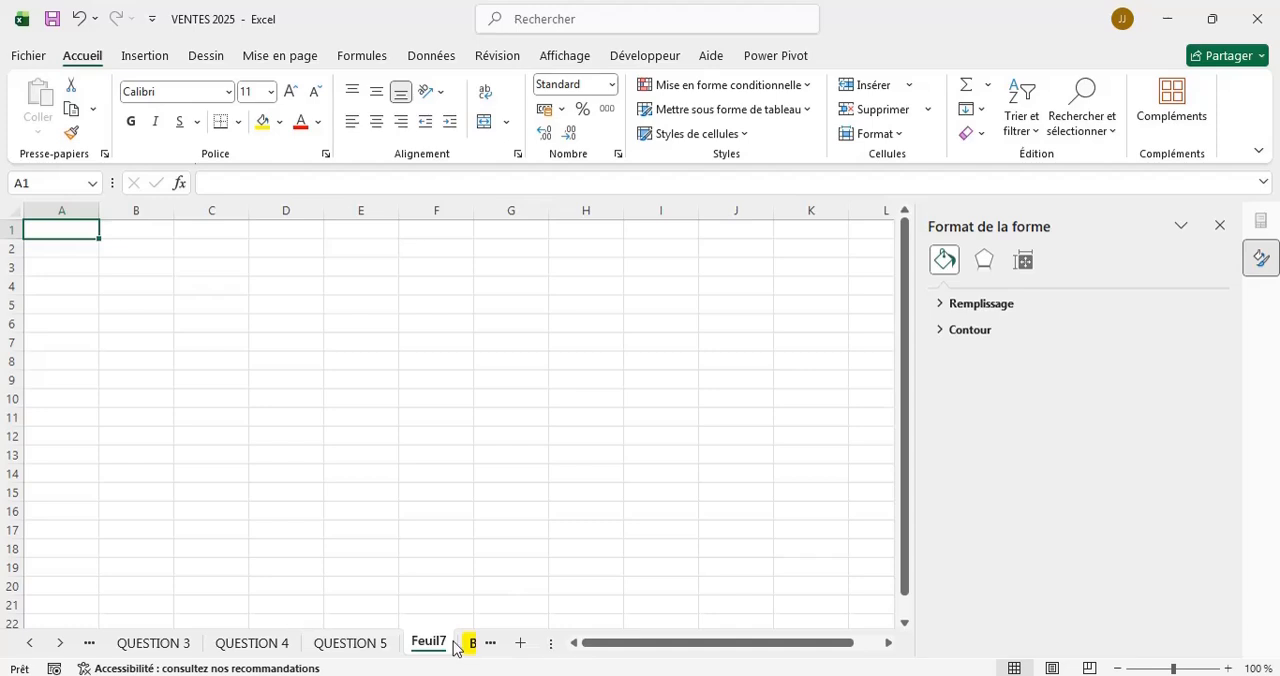
{"action": "double_click", "coordinate": [436, 645]}
{"action": "key", "text": "BackSpace"}
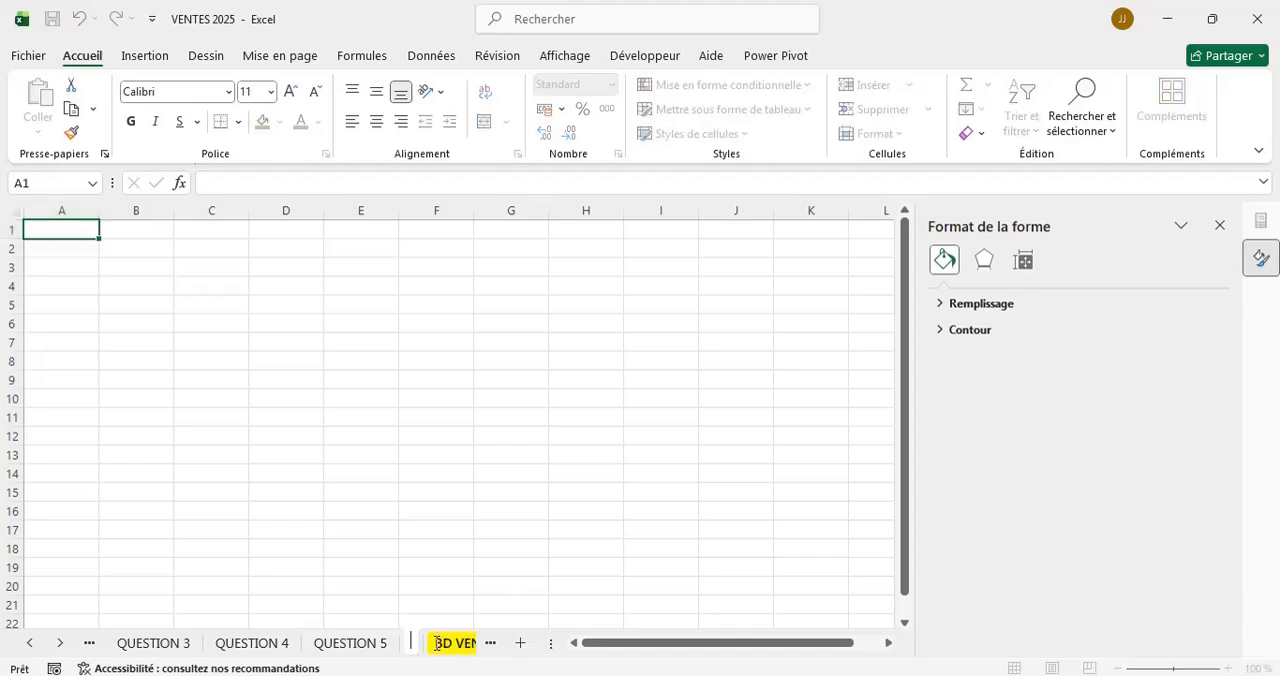
{"action": "type", "text": "TABLEAU DE BORD"}
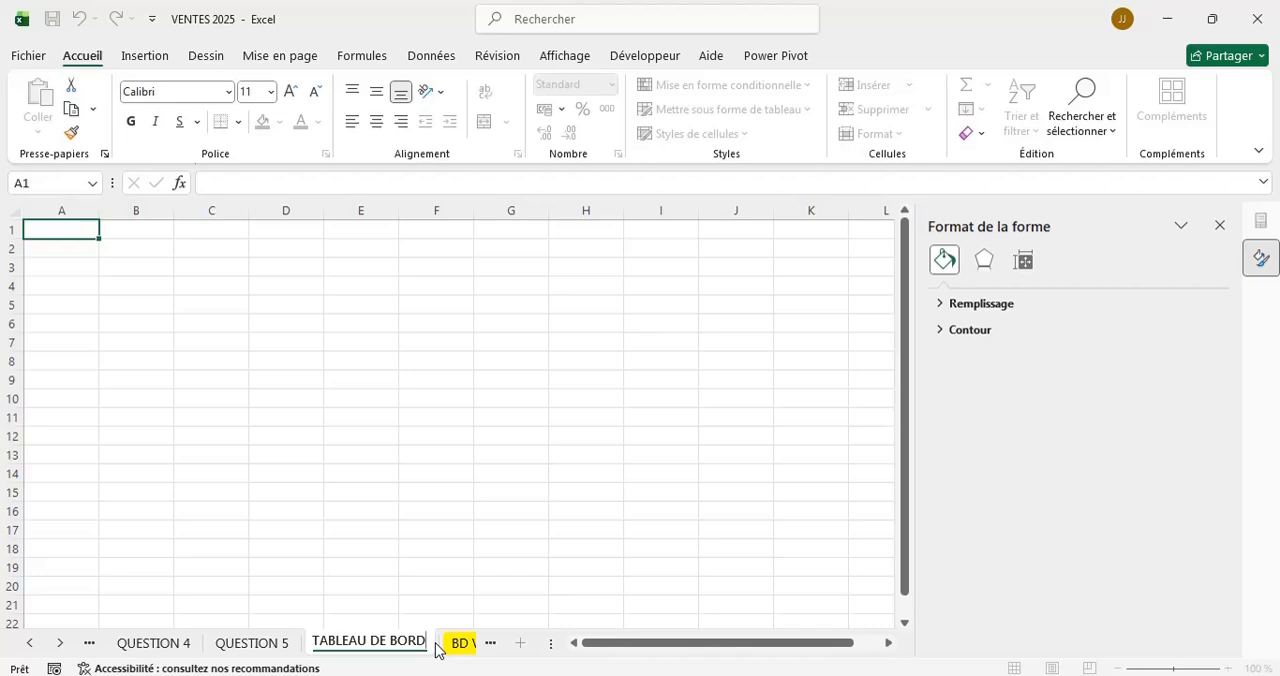
{"action": "left_click", "coordinate": [170, 351]}
Close the shape formatting pane to free up space on the dashboard sheet.
{"action": "scroll", "coordinate": [557, 331], "scroll_direction": "right", "scroll_amount": 2}
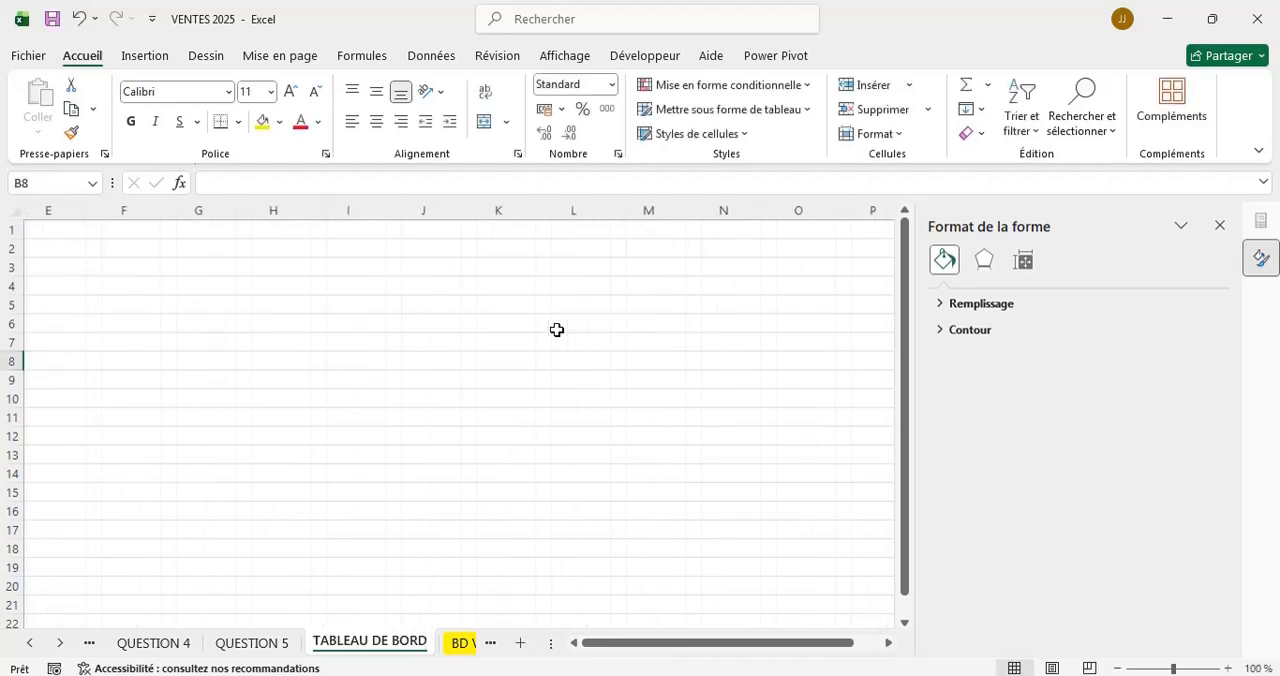
{"action": "scroll", "coordinate": [557, 330], "scroll_direction": "left", "scroll_amount": 2}
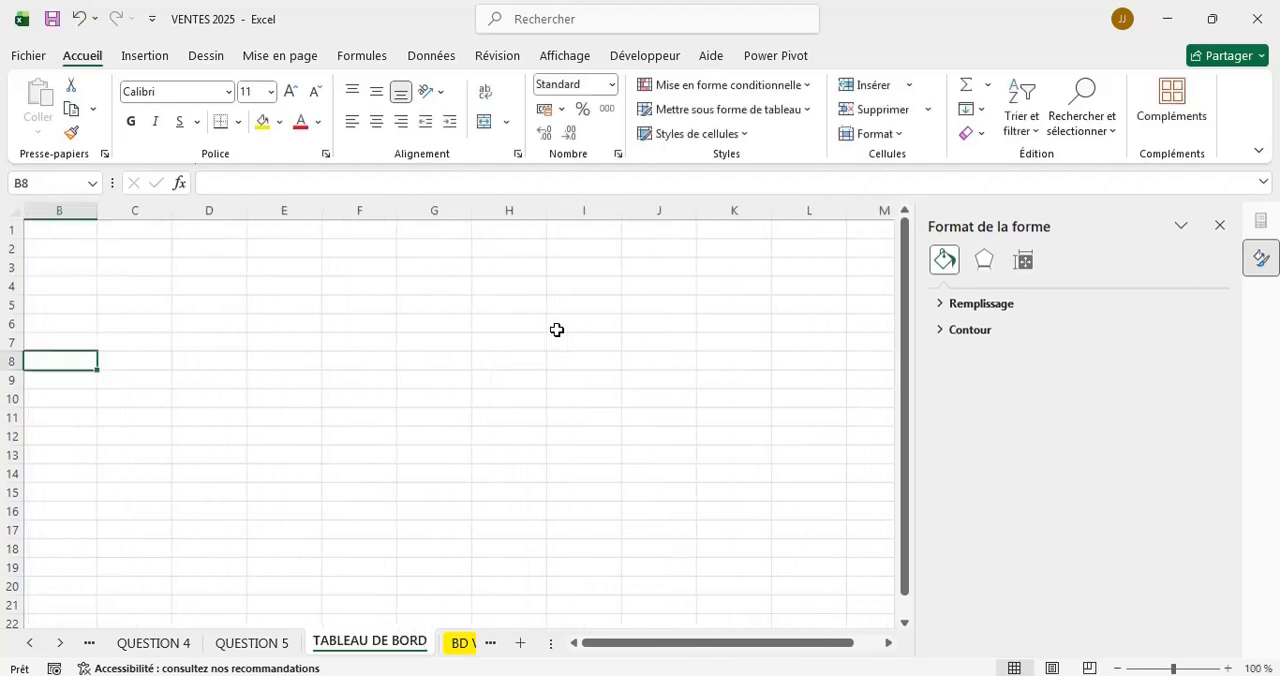
{"action": "left_click", "coordinate": [1220, 226]}
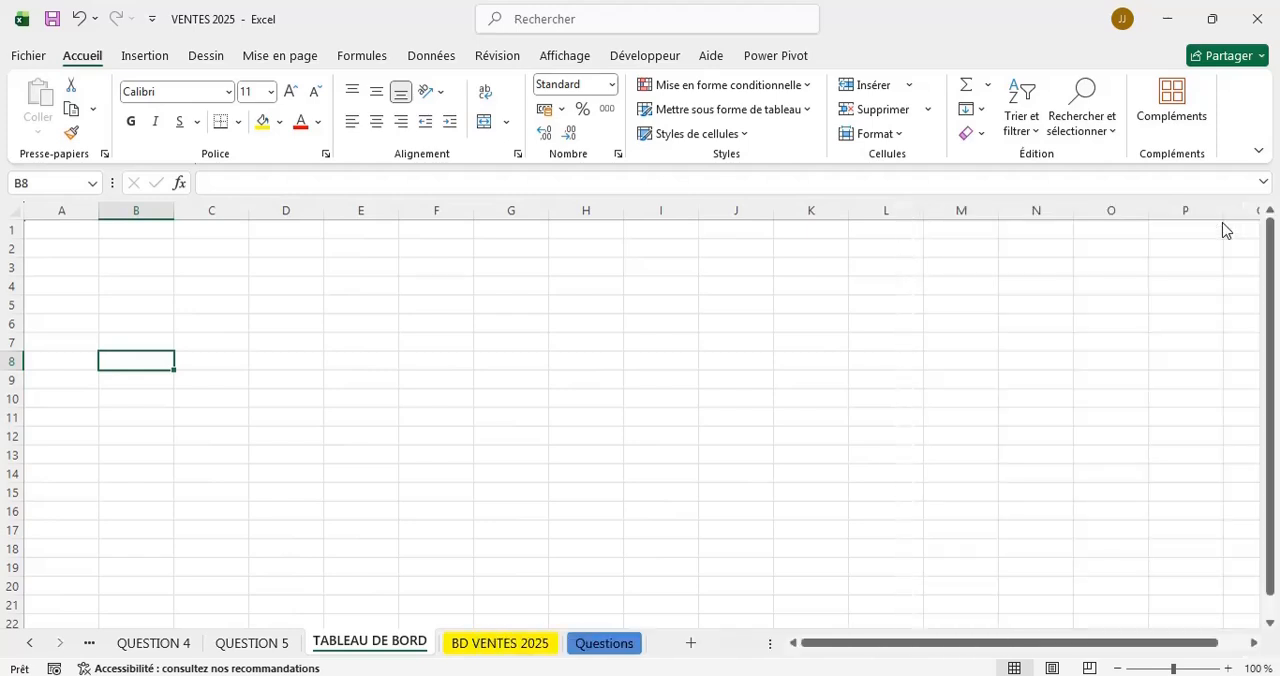
{"action": "left_click", "coordinate": [36, 229]}
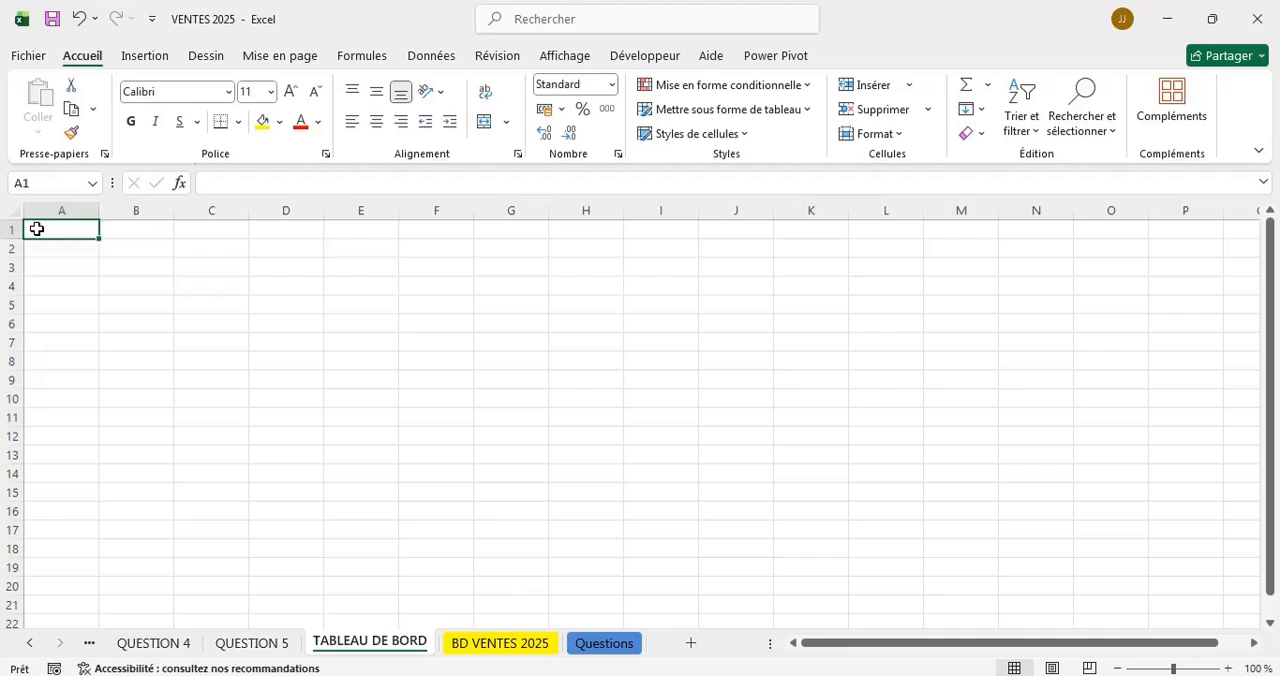
{"action": "left_click_drag", "start_coordinate": [36, 229], "coordinate": [80, 274]}
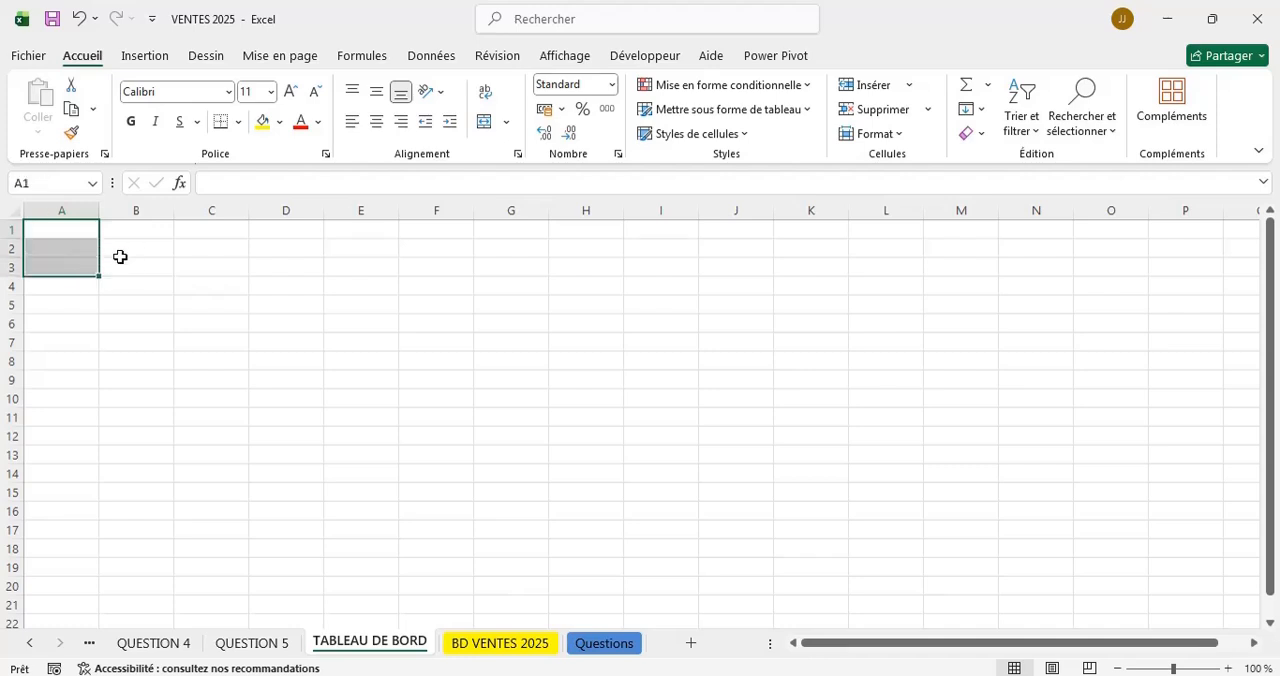
{"action": "left_click", "coordinate": [62, 228]}
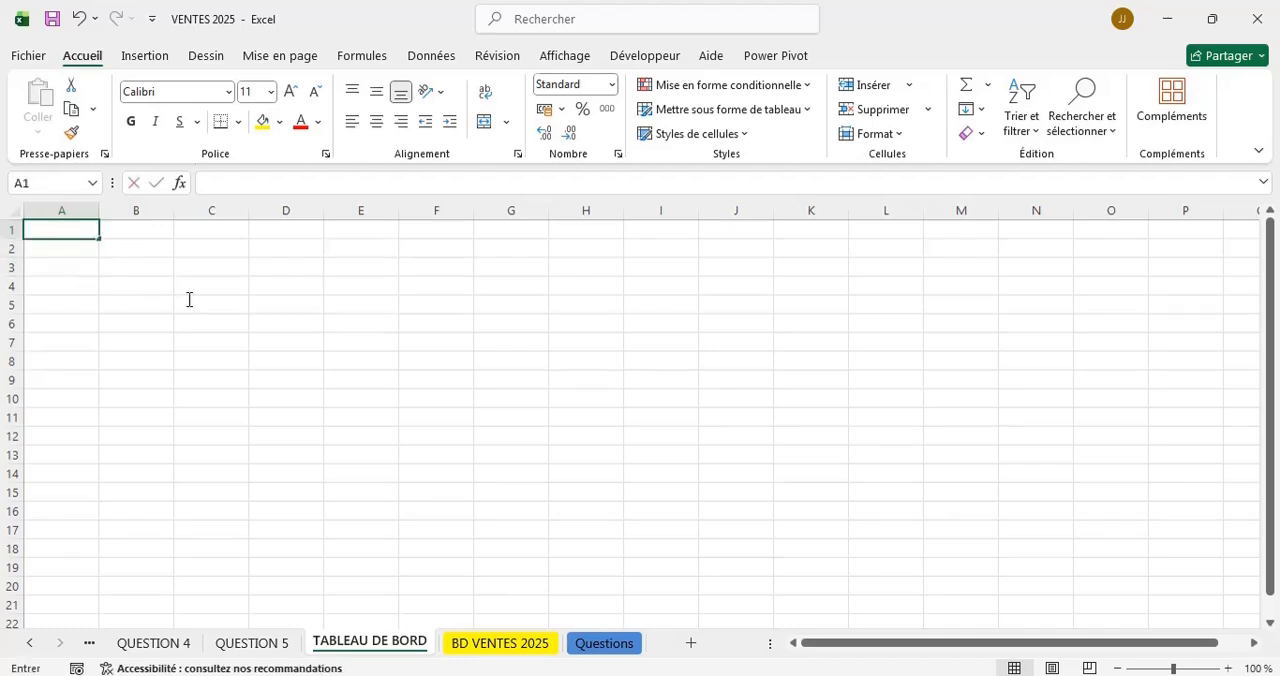
{"action": "left_click", "coordinate": [140, 232]}
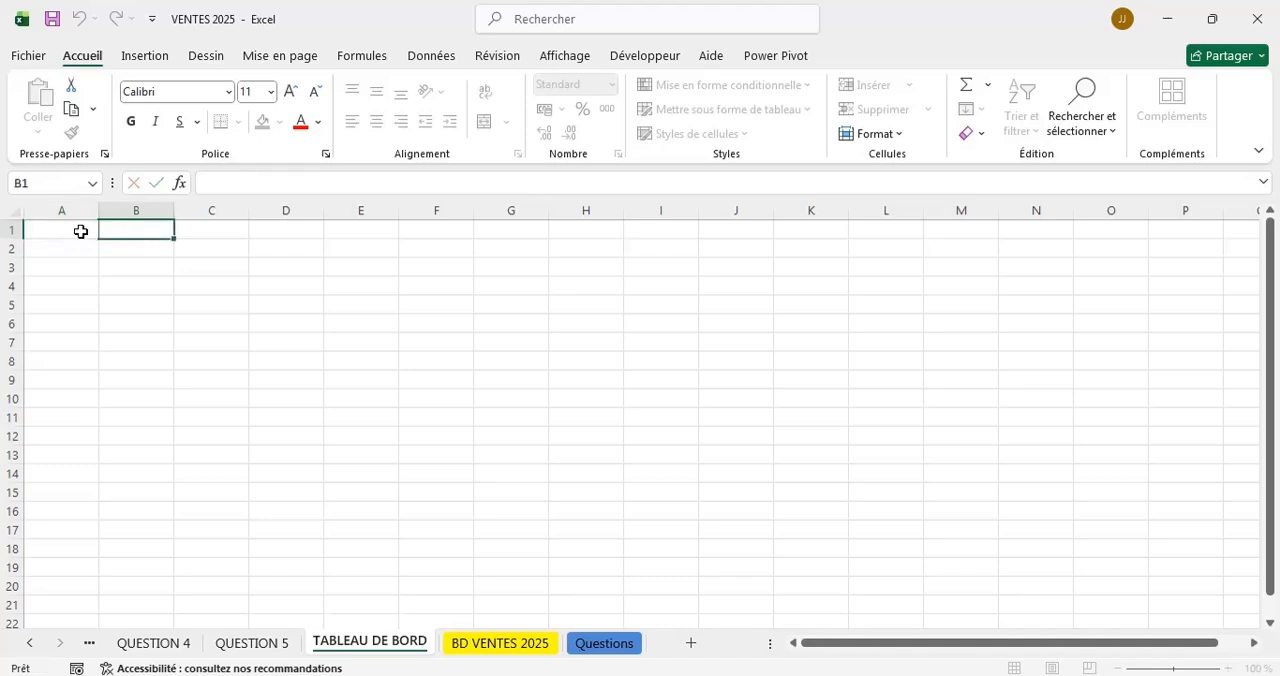
Merge and center cells A1:I4 on the TABLEAU DE BORD sheet as a title area.
{"action": "left_click_drag", "start_coordinate": [69, 229], "coordinate": [662, 283]}
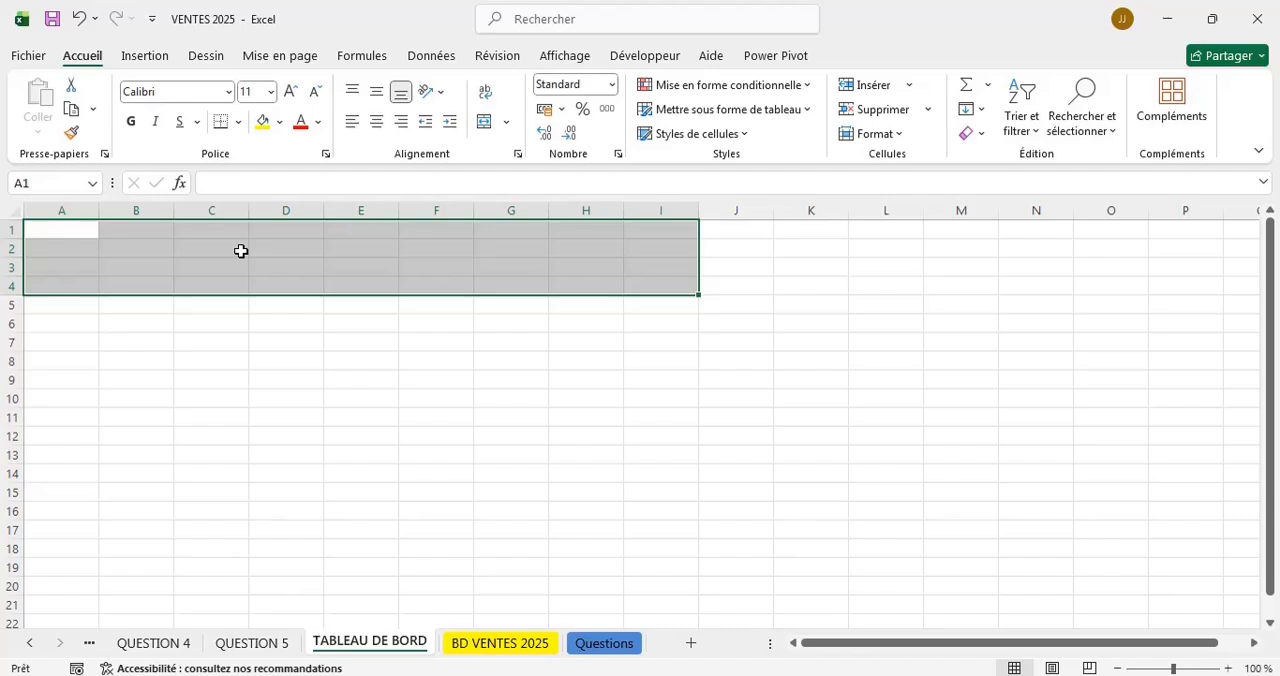
{"action": "left_click", "coordinate": [505, 122]}
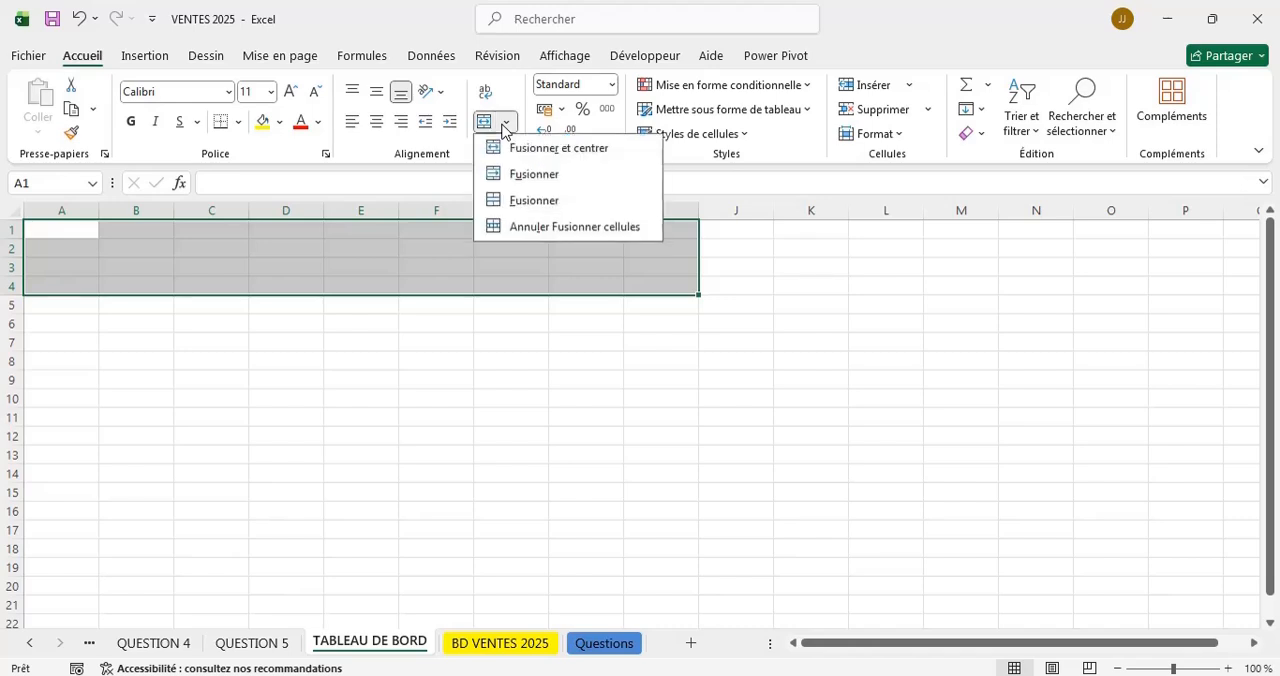
{"action": "left_click", "coordinate": [515, 162]}
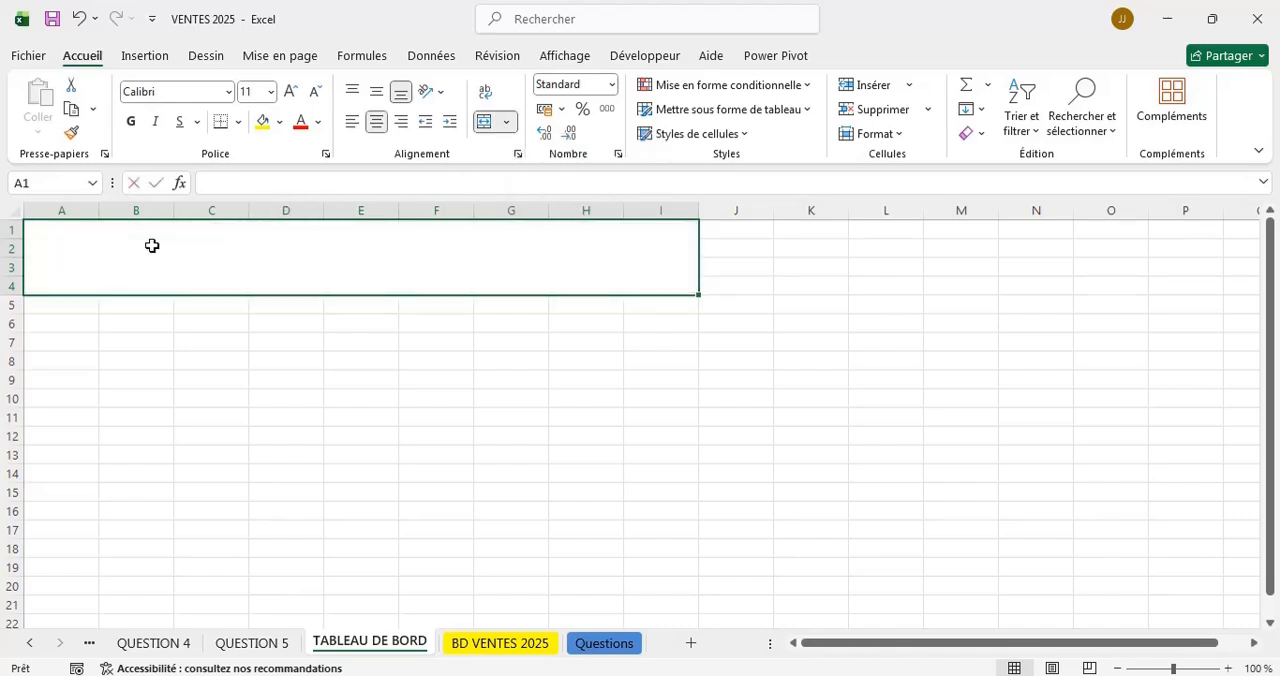
Enter "TABLEAU DE BORD VENT" as the heading in the merged title cell.
{"action": "type", "text": "TABLE"}
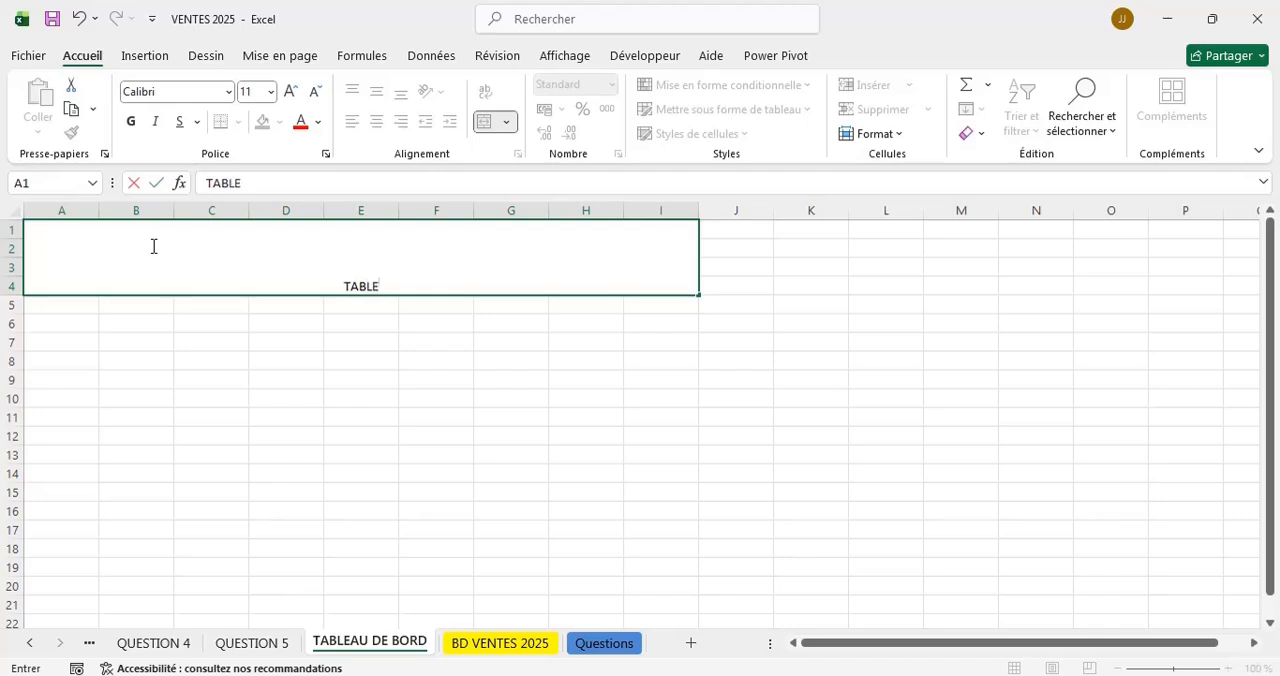
{"action": "type", "text": "AU DE V"}
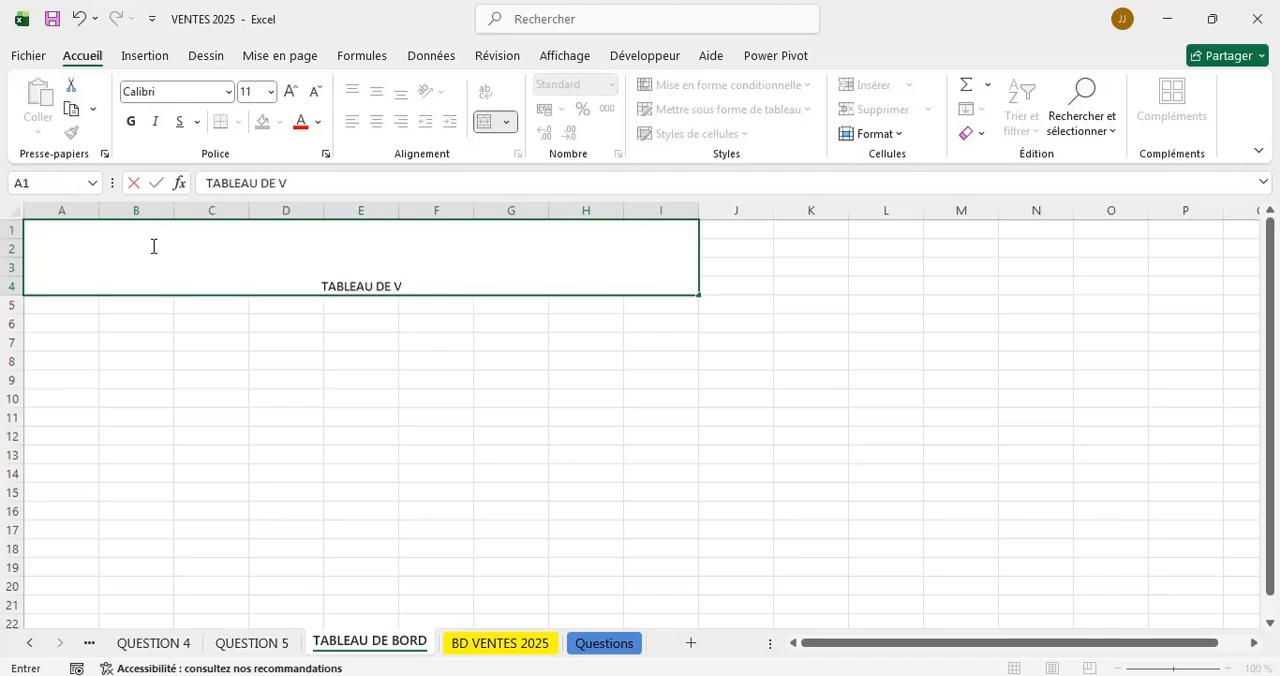
{"action": "key", "text": "BackSpace"}
{"action": "type", "text": "BORD"}
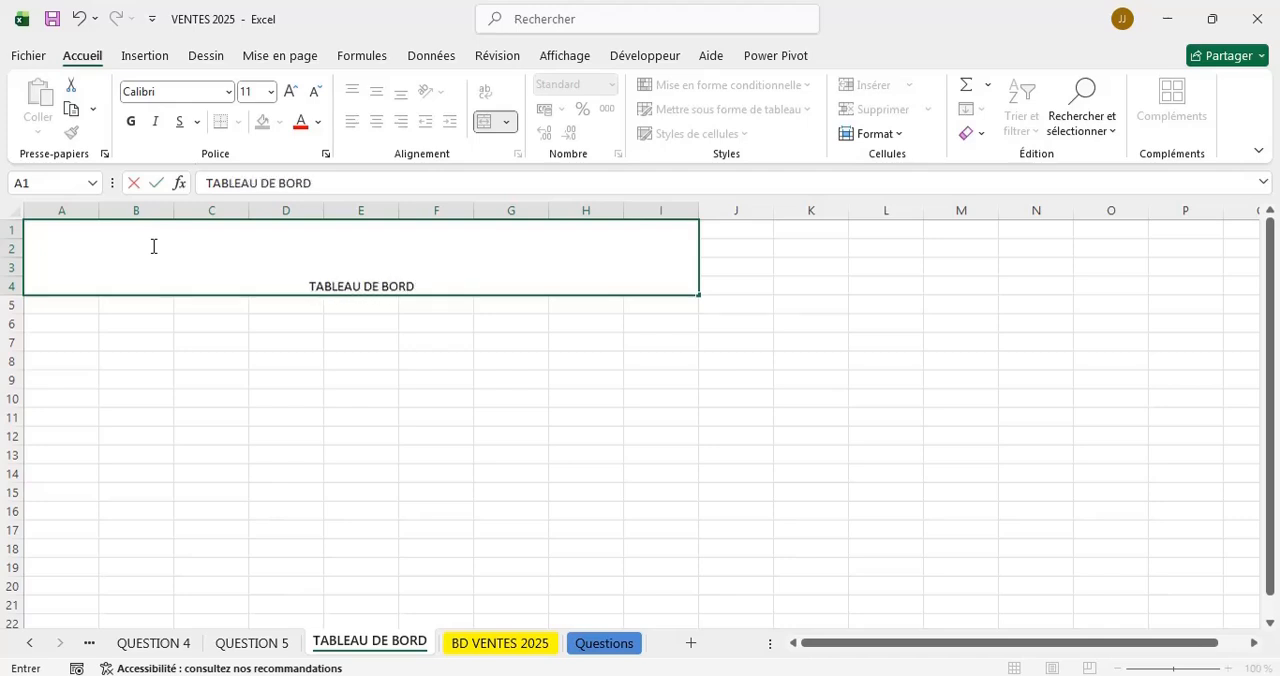
{"action": "type", "text": " VENT"}
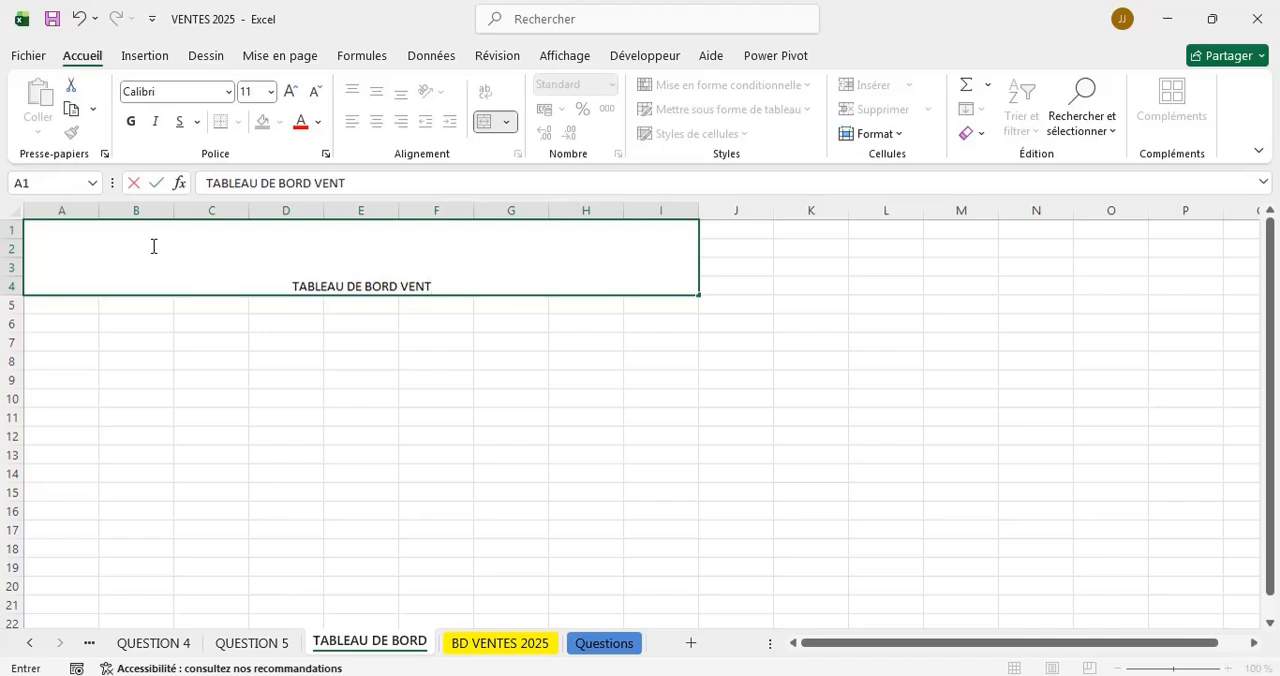
{"action": "key", "text": "ctrl+Return"}
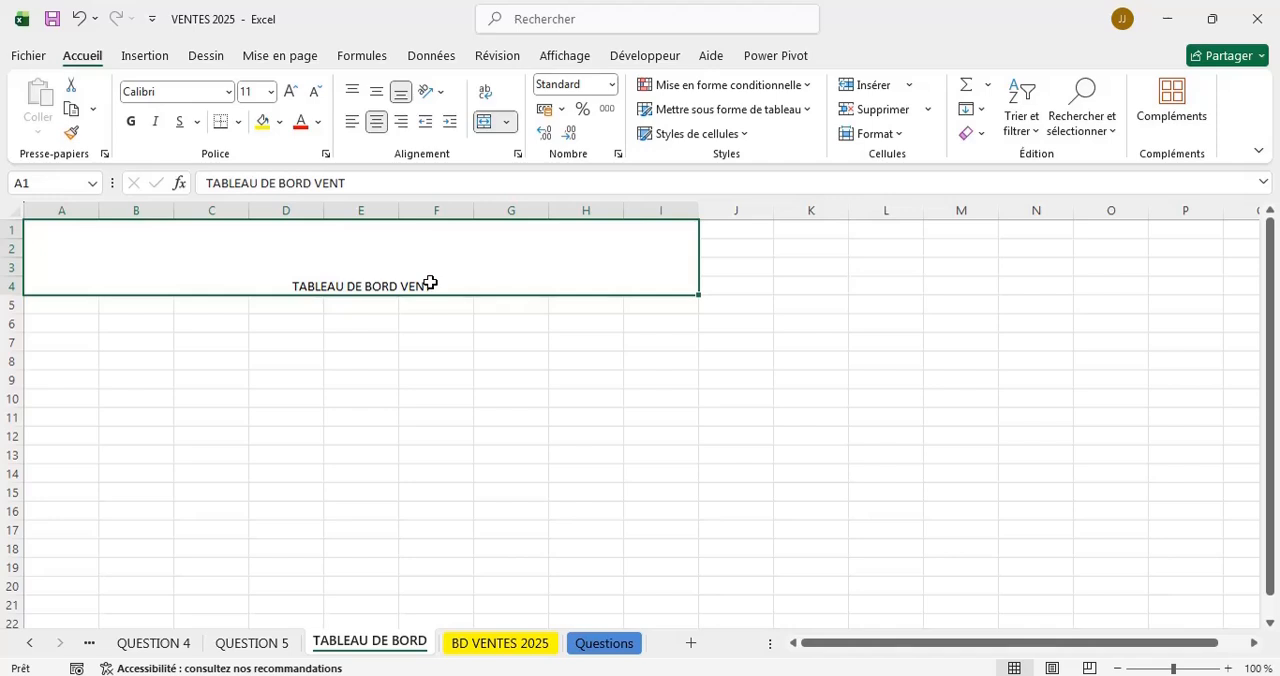
Replace the heading in the merged cell with "VENTE 2025" and make the text bold.
{"action": "double_click", "coordinate": [430, 284]}
{"action": "key", "text": "BackSpace"}
{"action": "key", "text": "BackSpace"}
{"action": "key", "text": "BackSpace"}
{"action": "key", "text": "BackSpace"}
{"action": "key", "text": "BackSpace"}
{"action": "key", "text": "BackSpace"}
{"action": "key", "text": "BackSpace"}
{"action": "key", "text": "BackSpace"}
{"action": "key", "text": "BackSpace"}
{"action": "key", "text": "BackSpace"}
{"action": "key", "text": "BackSpace"}
{"action": "key", "text": "BackSpace"}
{"action": "key", "text": "BackSpace"}
{"action": "key", "text": "BackSpace"}
{"action": "key", "text": "BackSpace"}
{"action": "key", "text": "BackSpace"}
{"action": "key", "text": "BackSpace"}
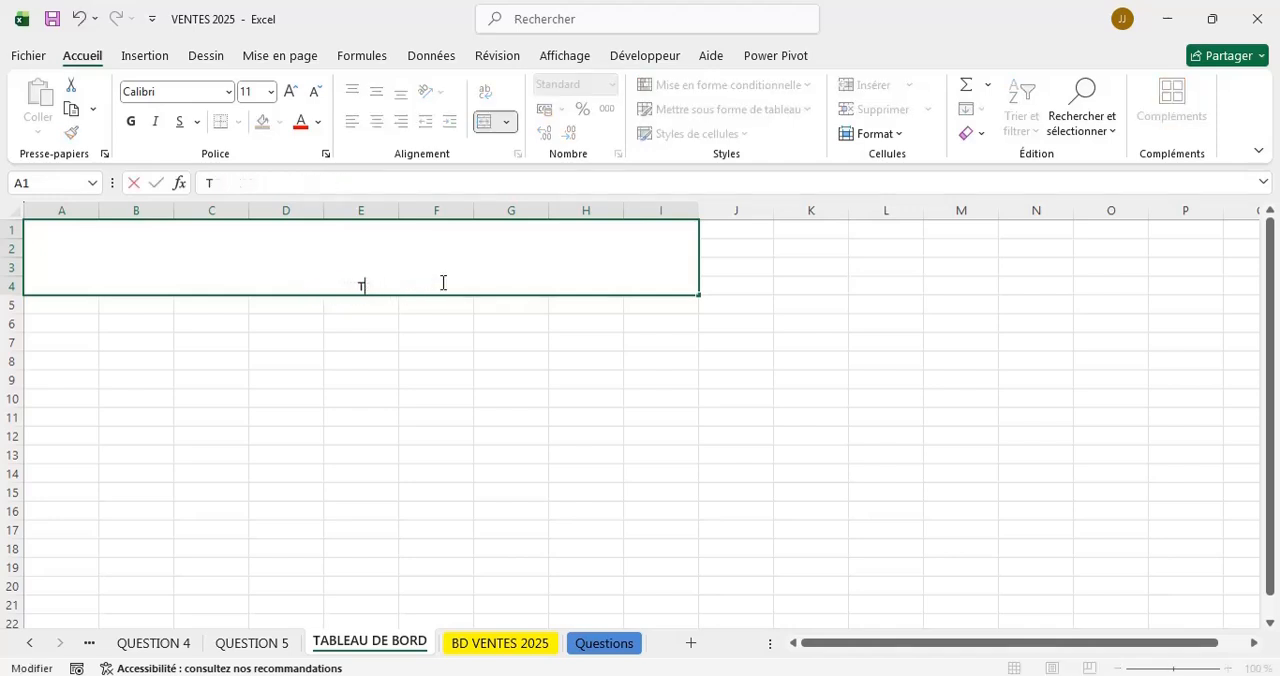
{"action": "type", "text": "VENTE 2025"}
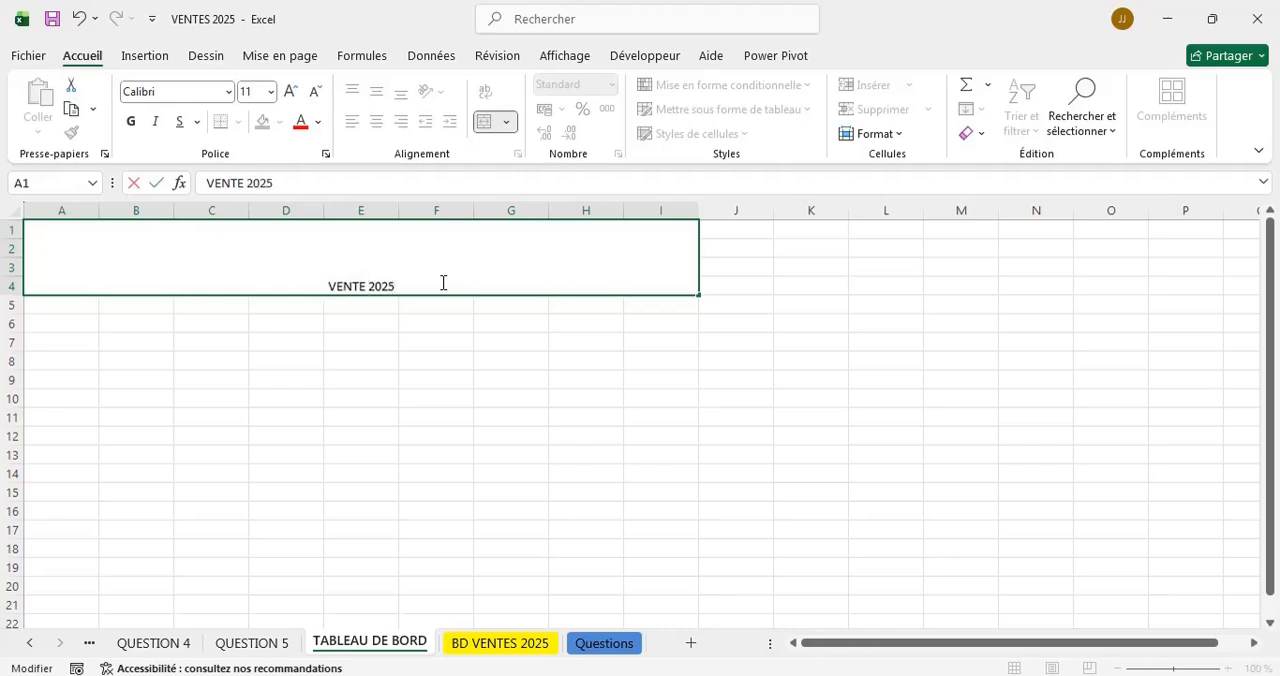
{"action": "key", "text": "shift+Home"}
{"action": "key", "text": "ctrl+g"}
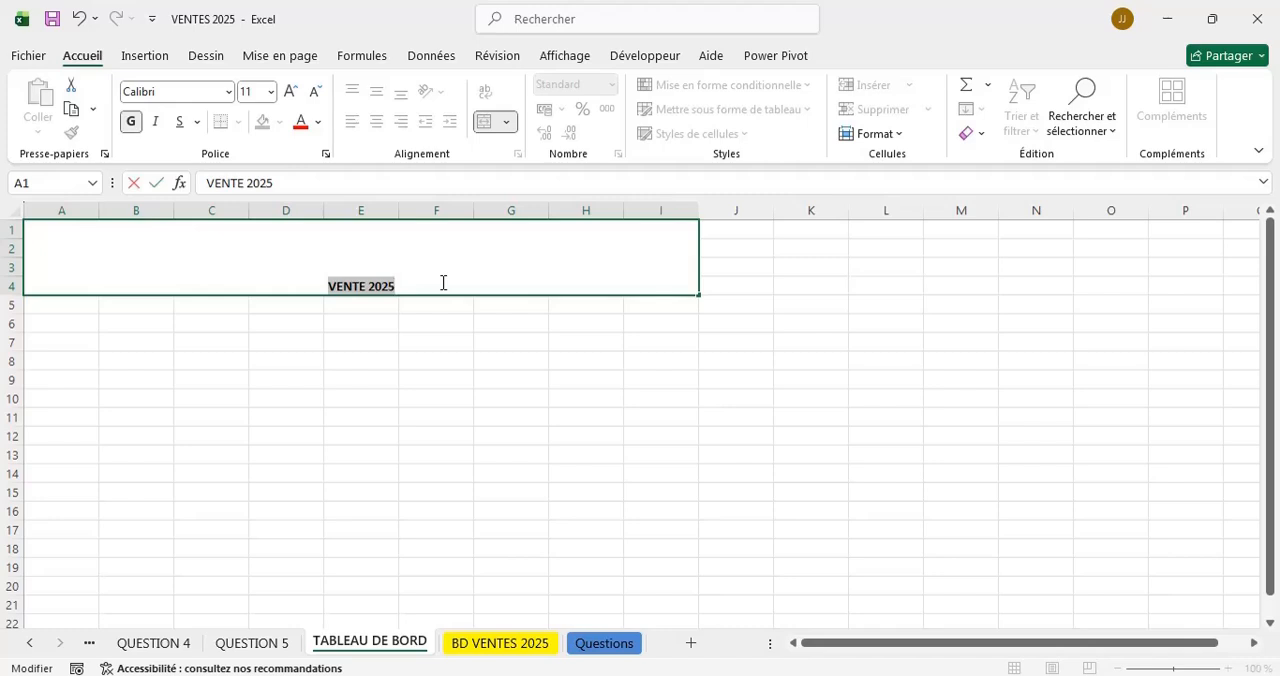
Color the VENTE 2025 heading medium blue and set its font size to 48.
{"action": "left_click", "coordinate": [318, 122]}
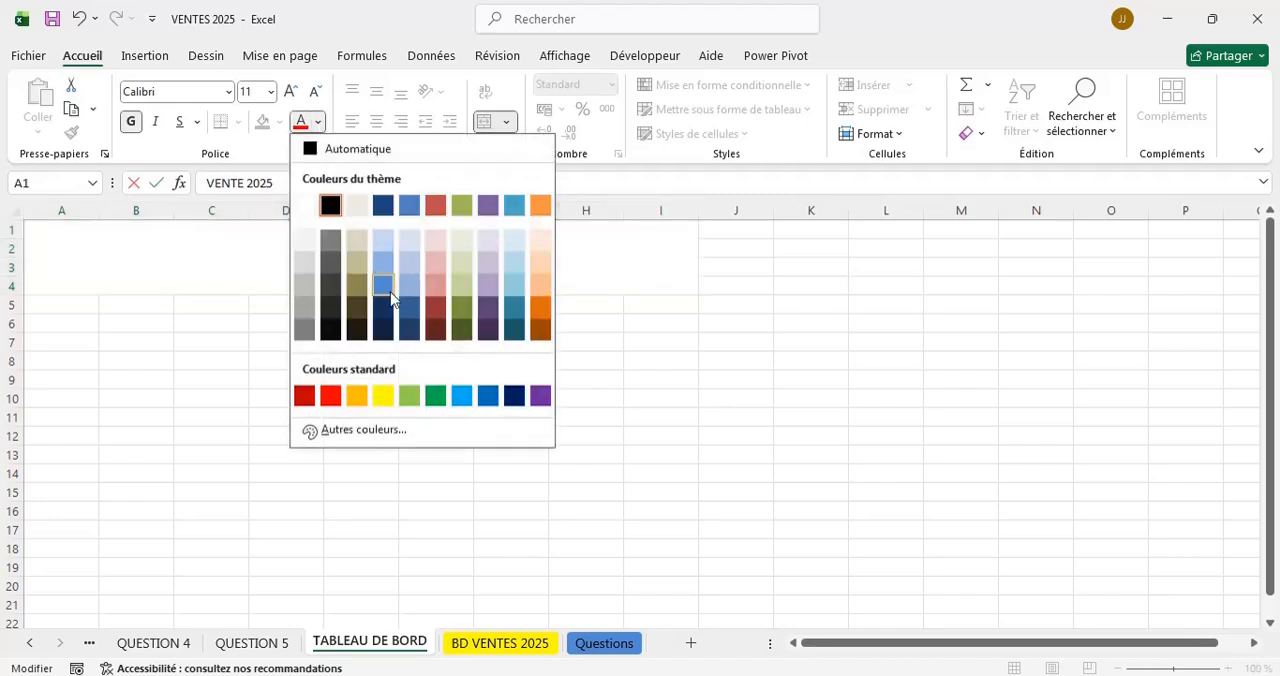
{"action": "left_click", "coordinate": [390, 300]}
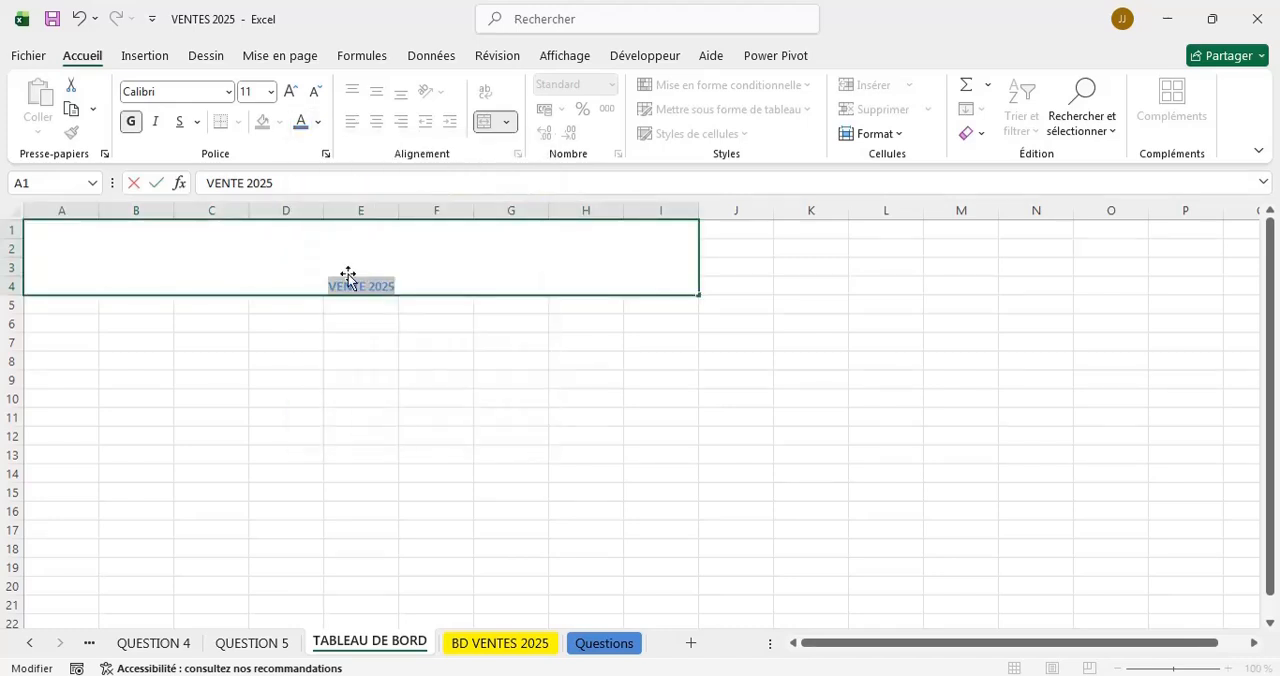
{"action": "left_click", "coordinate": [273, 94]}
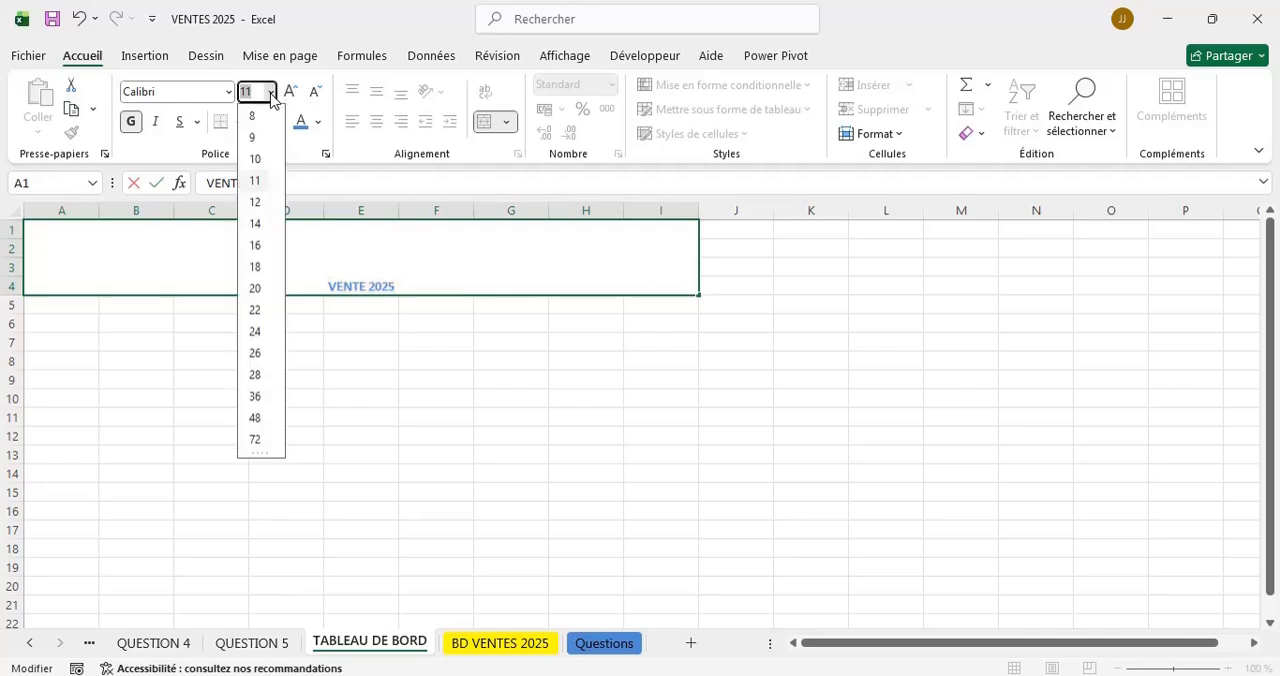
{"action": "left_click", "coordinate": [255, 418]}
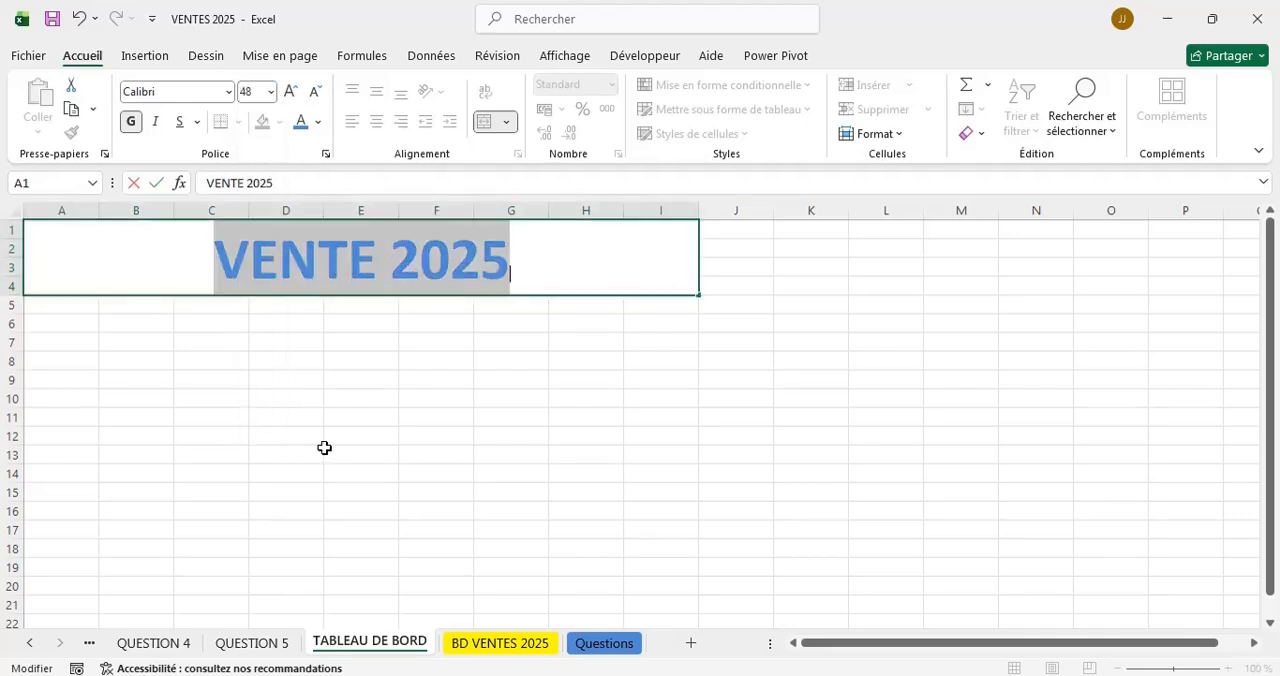
{"action": "left_click", "coordinate": [150, 365]}
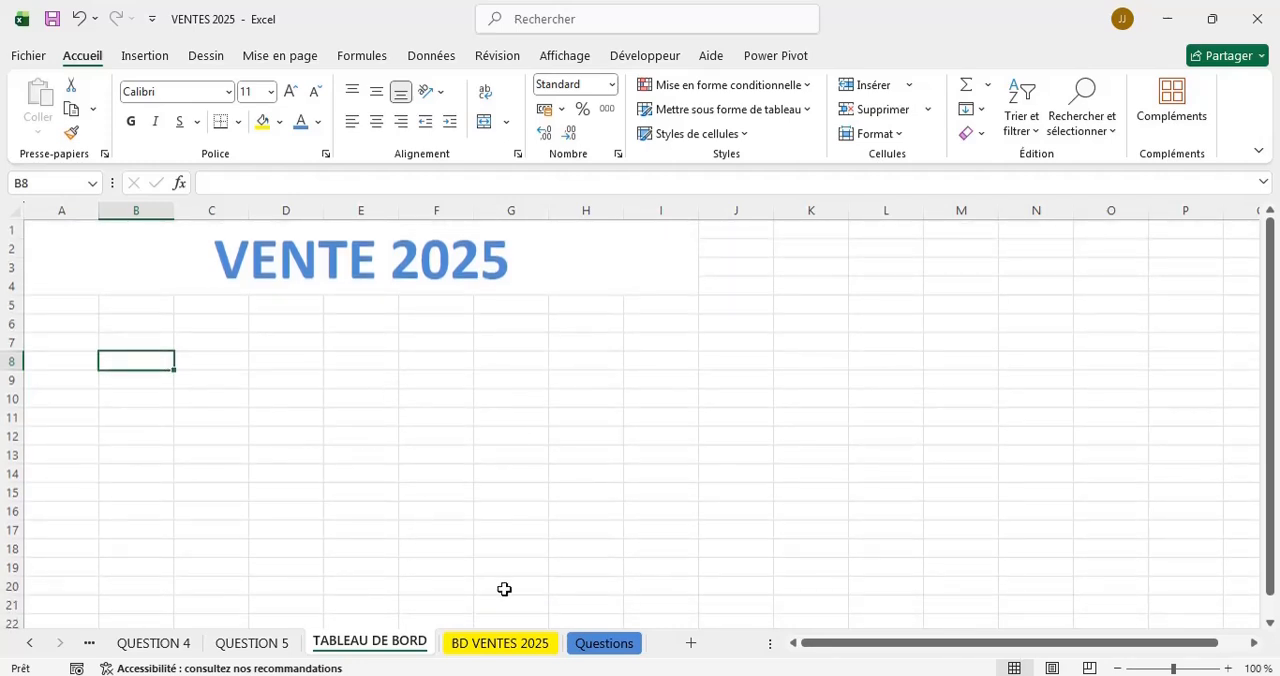
Copy the PRODUIT chart from the QUESTION 5 sheet and paste it at cell B8 of the TABLEAU DE BORD sheet.
{"action": "left_click", "coordinate": [252, 643]}
{"action": "left_click", "coordinate": [799, 273]}
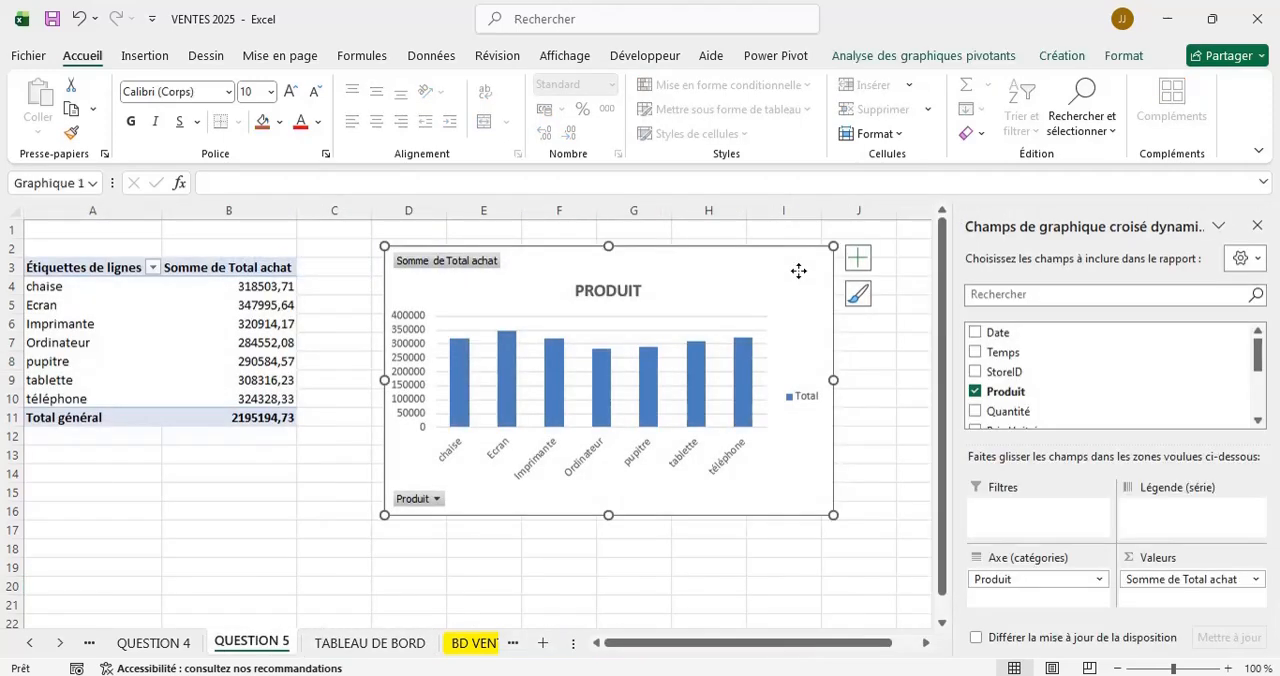
{"action": "right_click", "coordinate": [799, 271]}
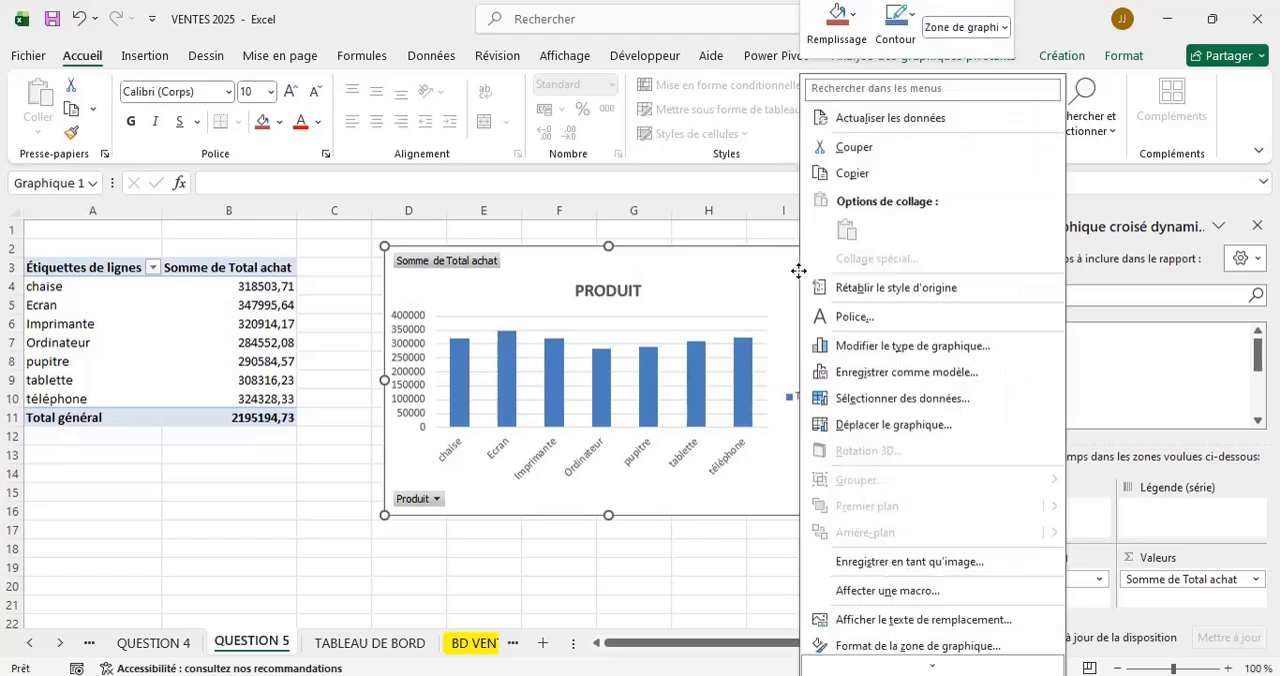
{"action": "left_click", "coordinate": [850, 176]}
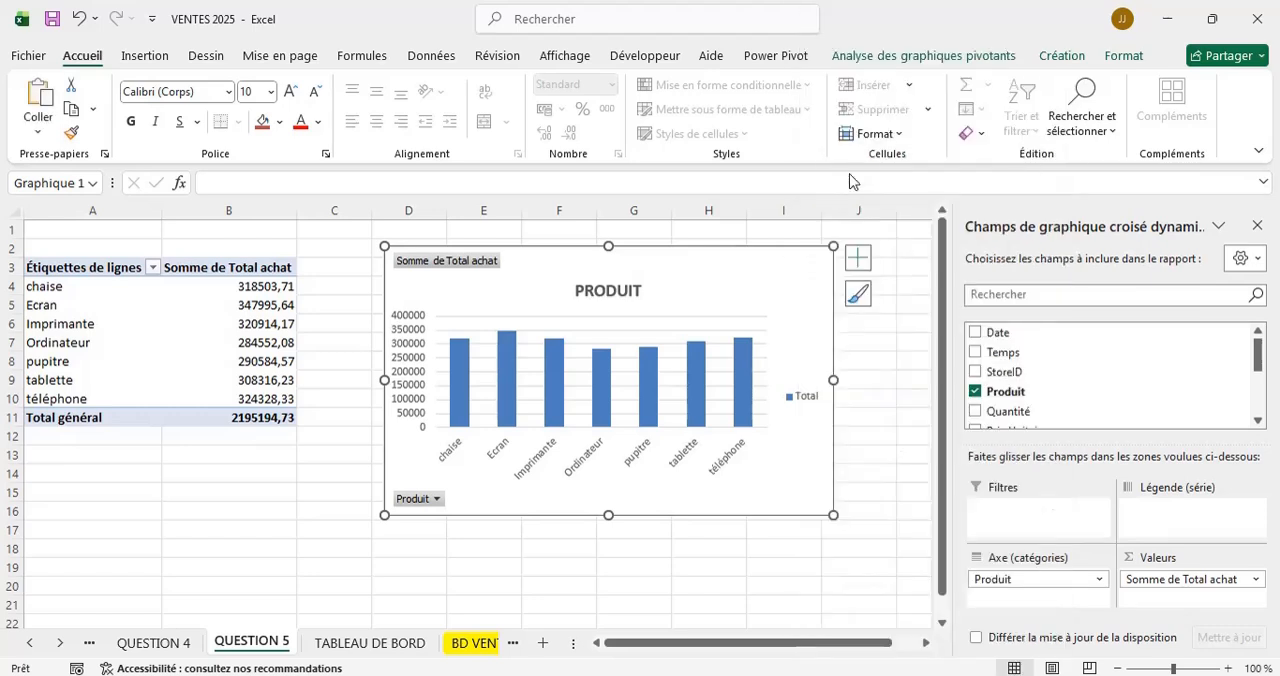
{"action": "left_click", "coordinate": [388, 645]}
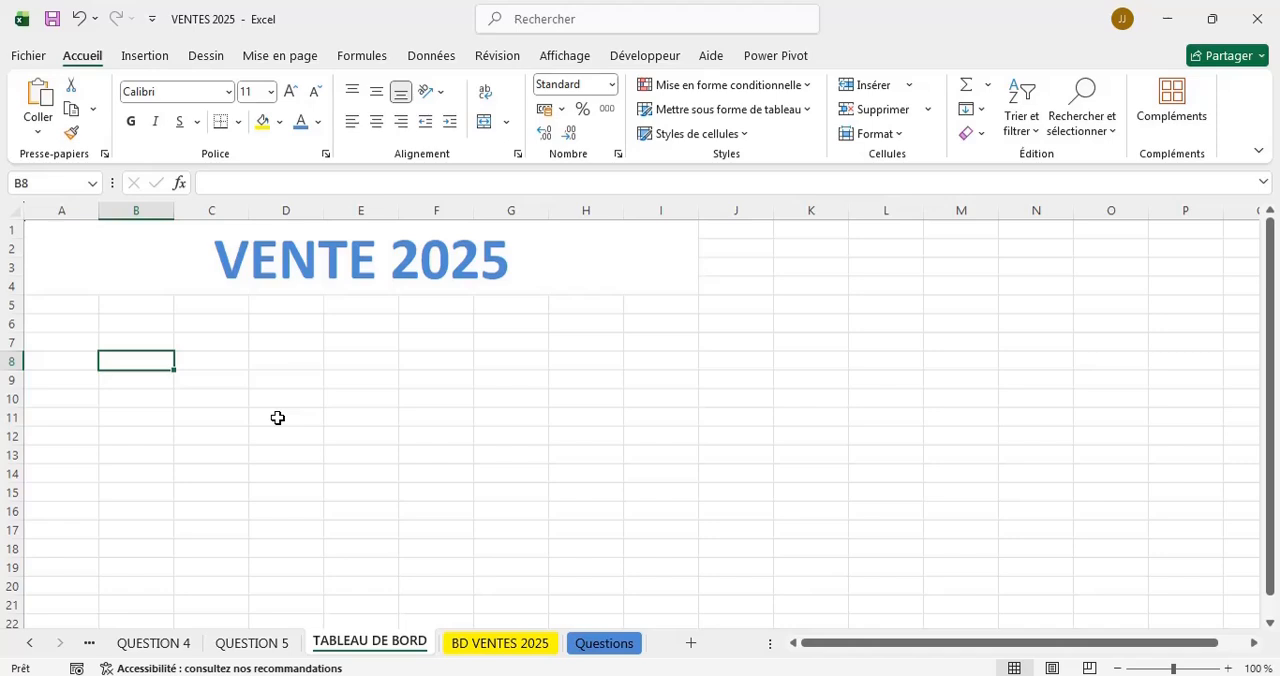
{"action": "key", "text": "ctrl+v"}
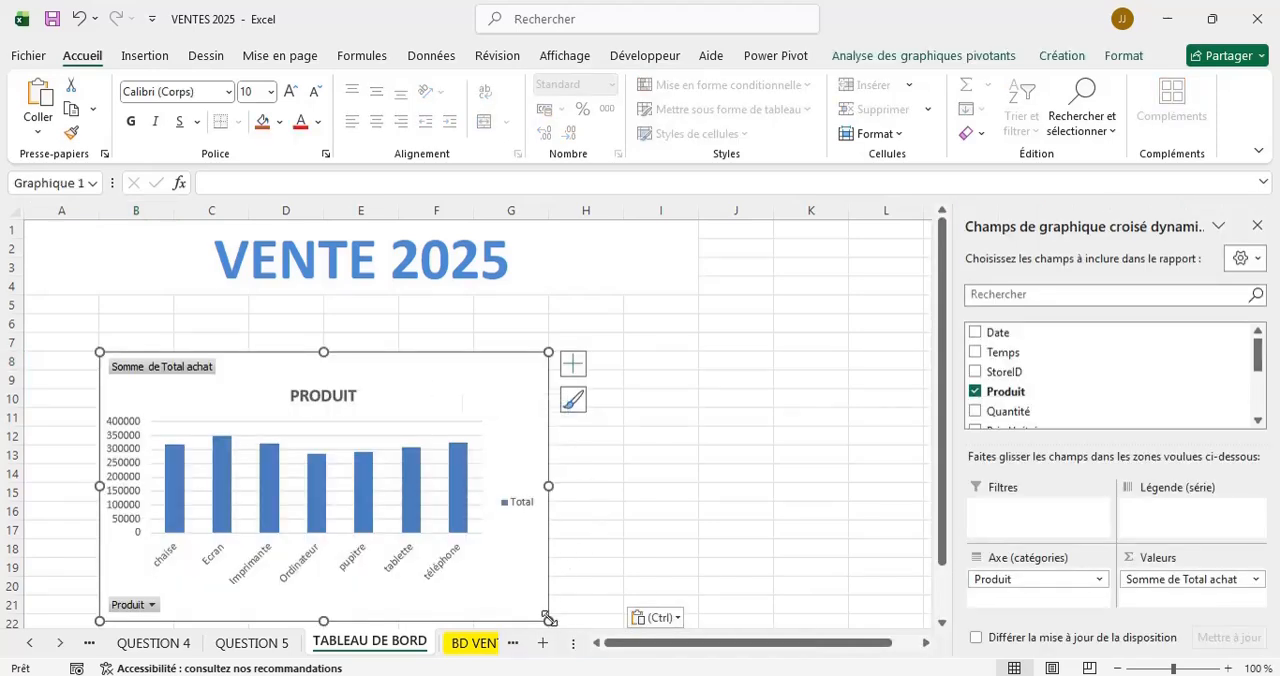
Shrink the PRODUIT chart and place it directly under the title, ending at column I and spanning about rows 5 to 15.
{"action": "left_click_drag", "start_coordinate": [548, 620], "coordinate": [540, 548]}
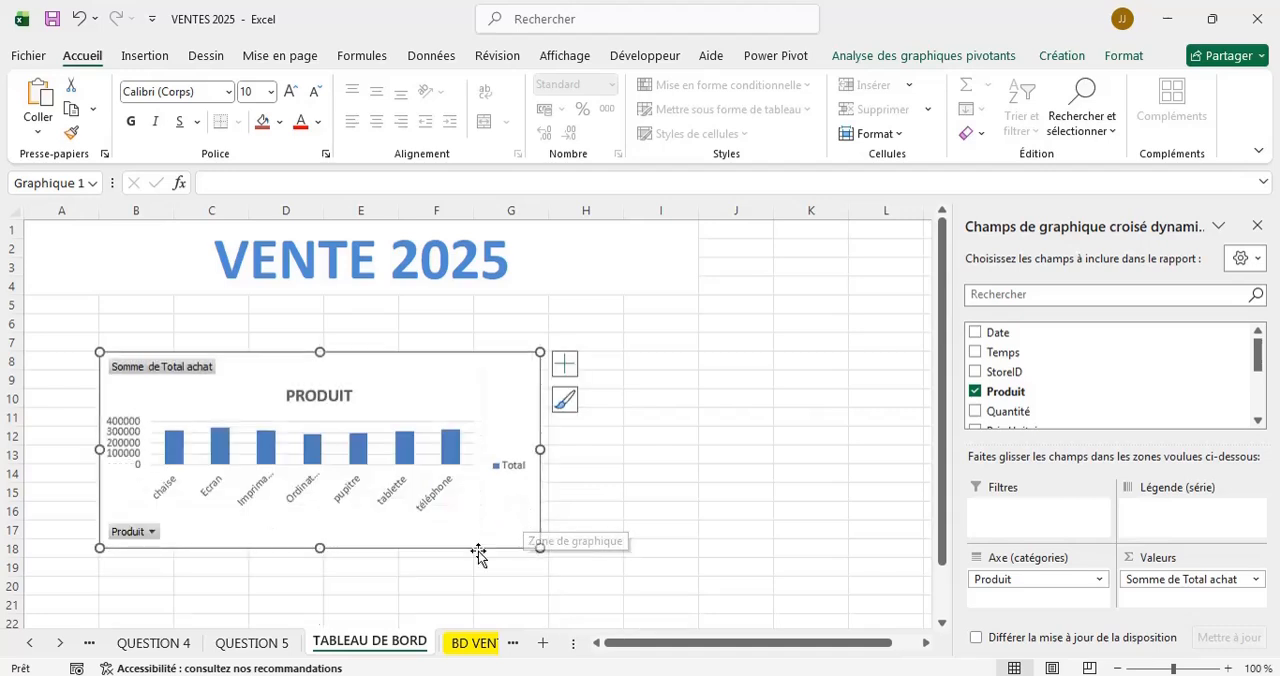
{"action": "left_click_drag", "start_coordinate": [320, 548], "coordinate": [310, 583]}
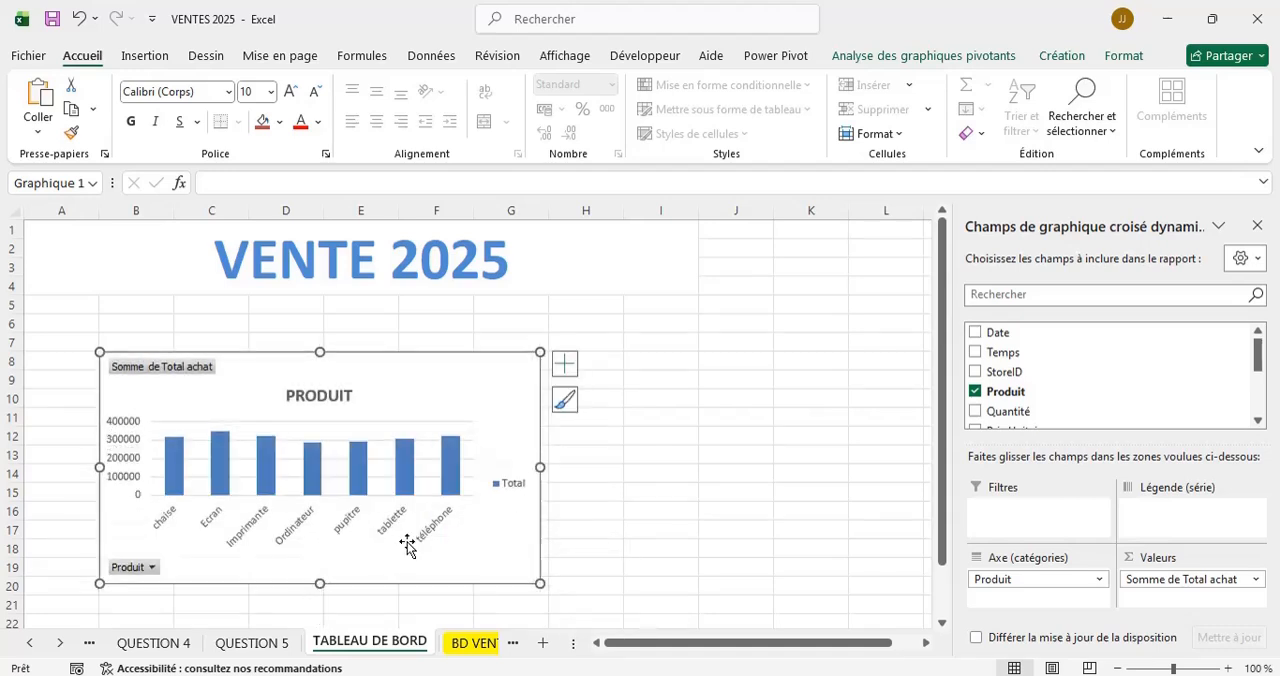
{"action": "left_click_drag", "start_coordinate": [540, 467], "coordinate": [507, 465]}
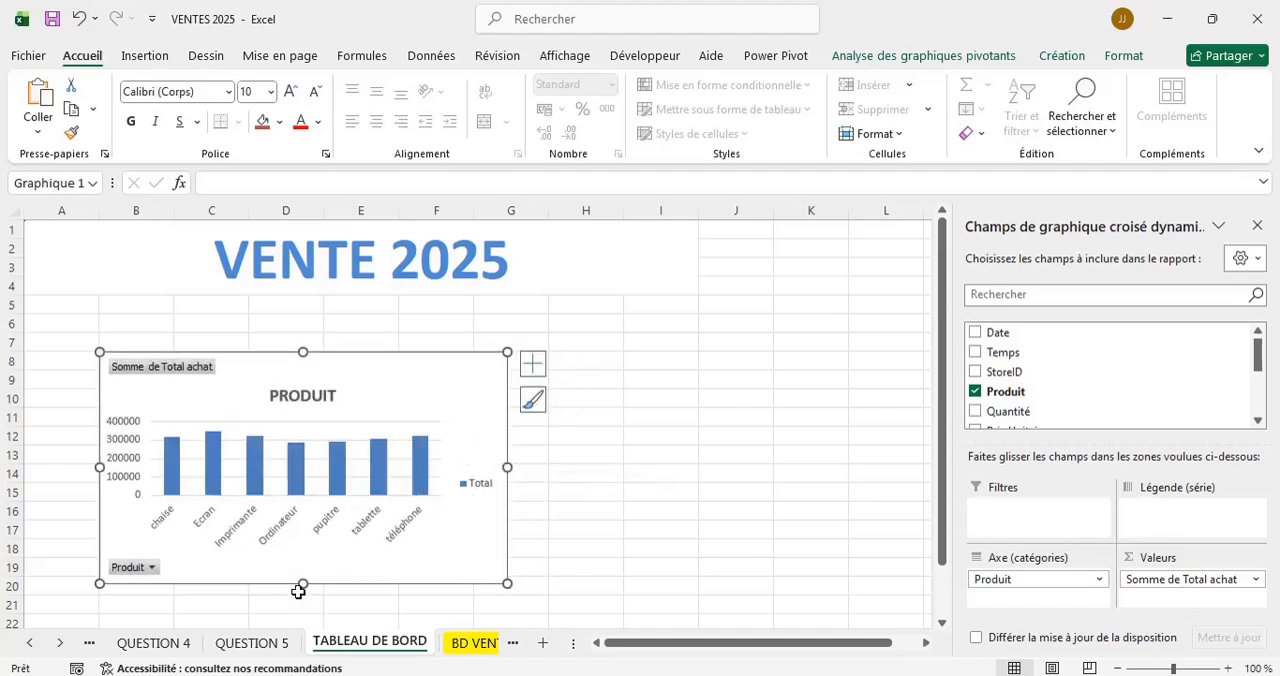
{"action": "mouse_move", "coordinate": [301, 582]}
{"action": "left_mouse_down"}
{"action": "mouse_move", "coordinate": [294, 603]}
{"action": "mouse_move", "coordinate": [320, 597]}
{"action": "left_mouse_up"}
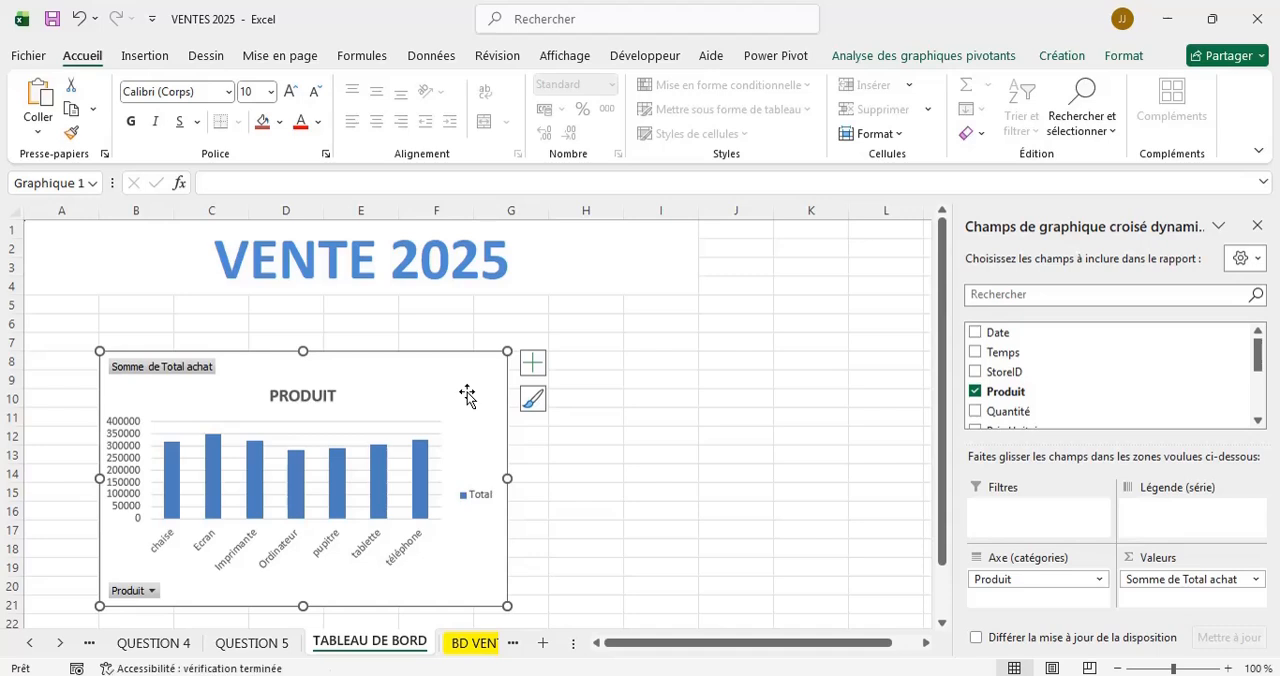
{"action": "mouse_move", "coordinate": [466, 394]}
{"action": "left_mouse_down"}
{"action": "mouse_move", "coordinate": [686, 351]}
{"action": "mouse_move", "coordinate": [660, 336]}
{"action": "mouse_move", "coordinate": [743, 332]}
{"action": "left_mouse_up"}
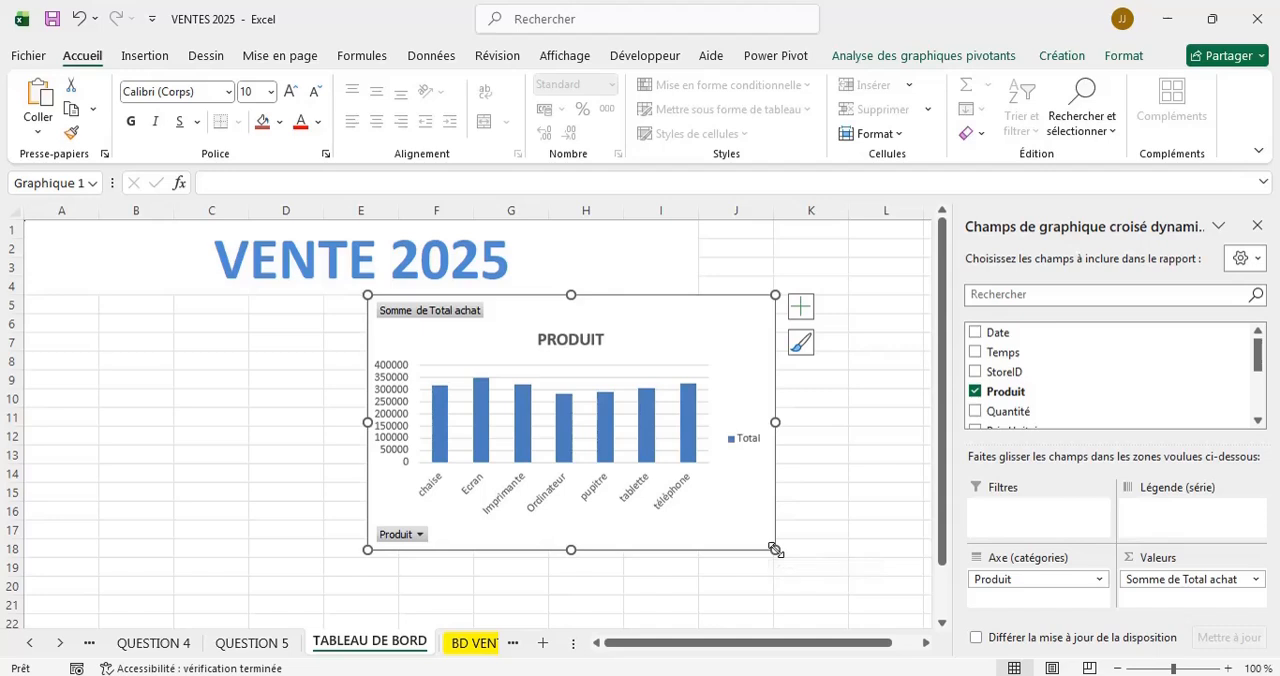
{"action": "left_click_drag", "start_coordinate": [774, 549], "coordinate": [757, 523]}
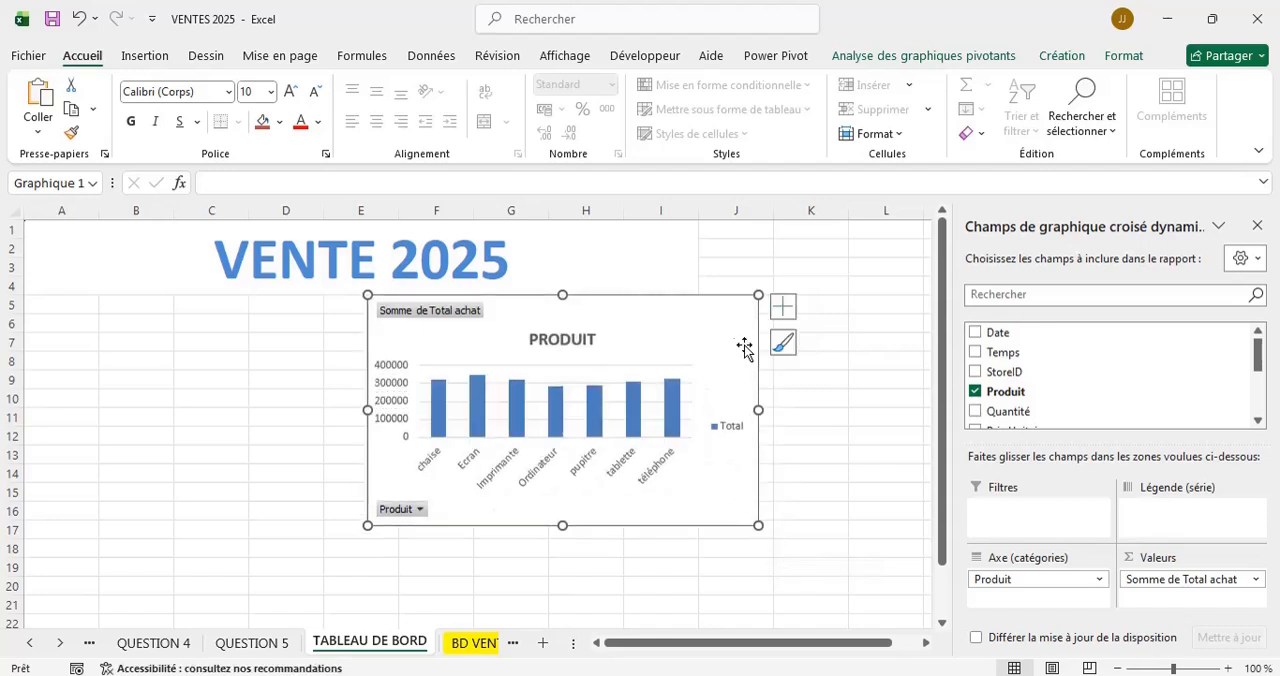
{"action": "left_click_drag", "start_coordinate": [758, 525], "coordinate": [723, 505]}
{"action": "left_click_drag", "start_coordinate": [706, 330], "coordinate": [677, 326]}
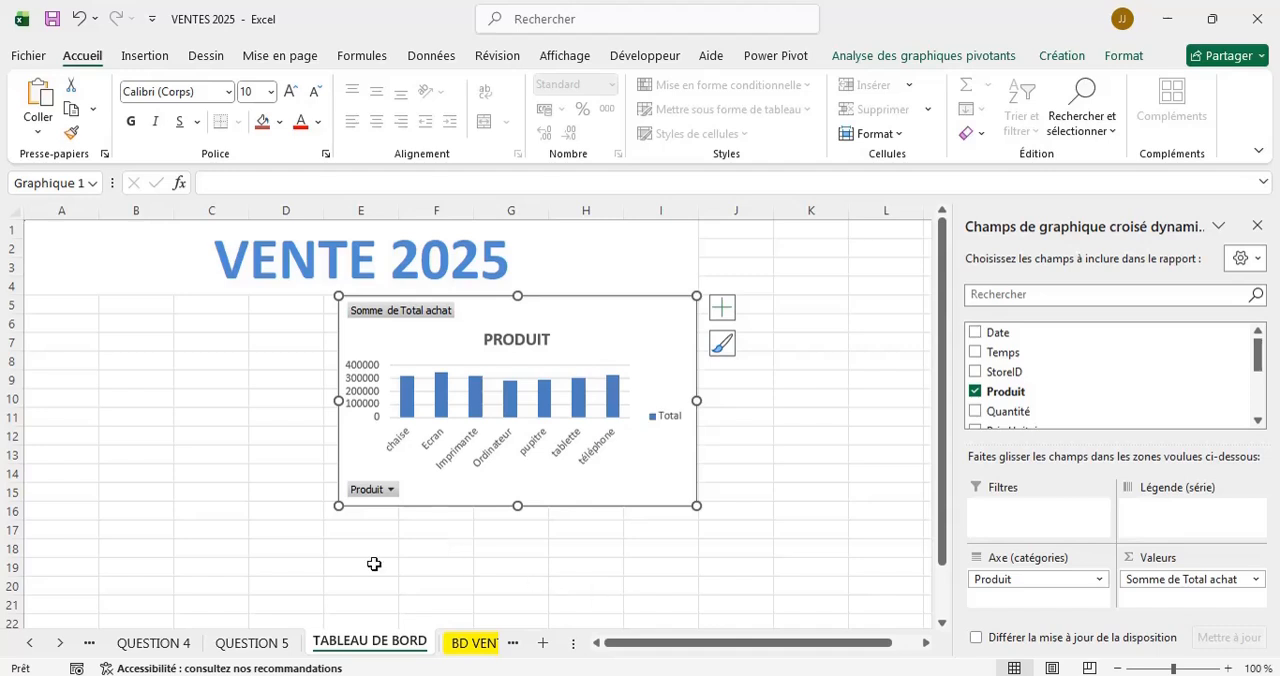
Copy the MEILLEUR MOYEN DE PAIEMENT chart from the QUESTION 4 sheet and paste it at cell G24 of the TABLEAU DE BORD sheet.
{"action": "left_click", "coordinate": [170, 644]}
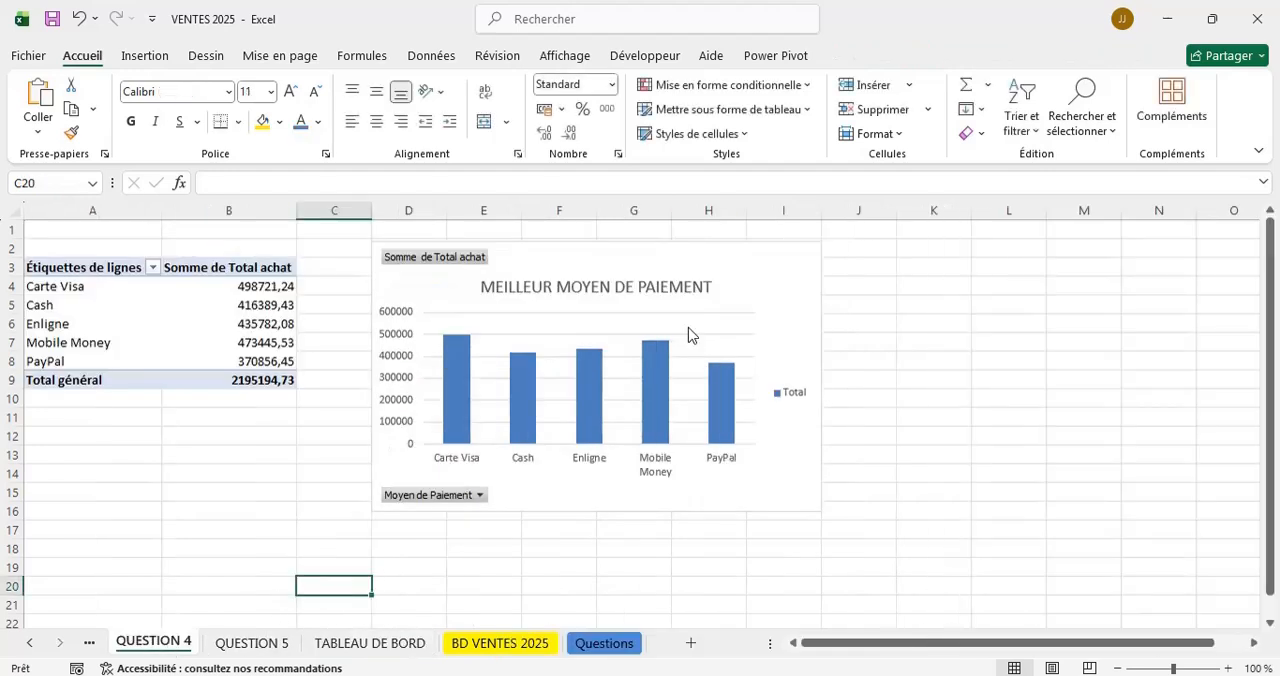
{"action": "left_click", "coordinate": [784, 288]}
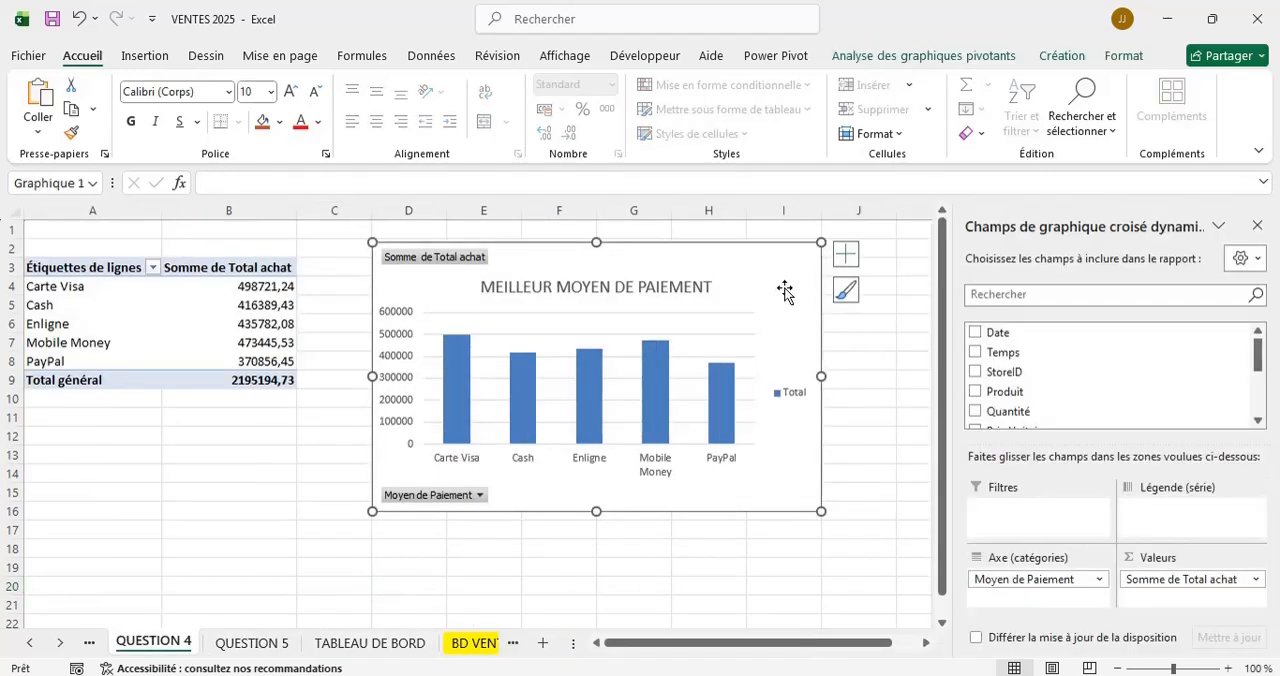
{"action": "right_click", "coordinate": [784, 289]}
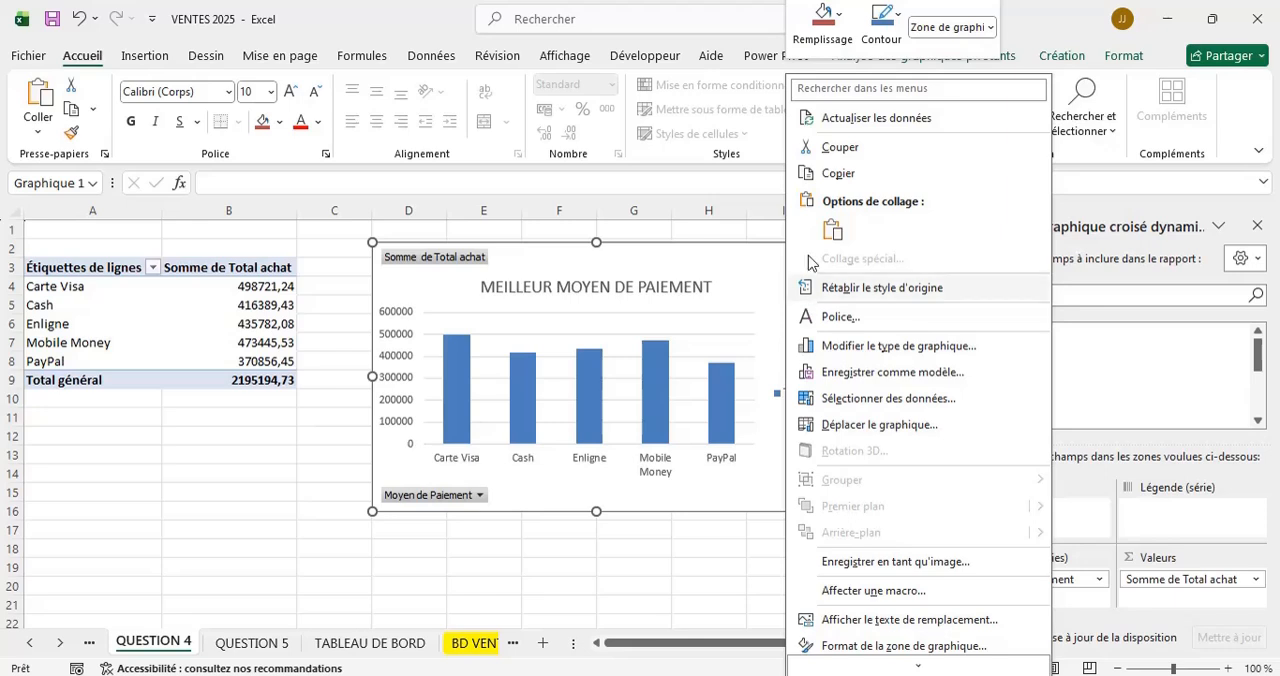
{"action": "left_click", "coordinate": [839, 174]}
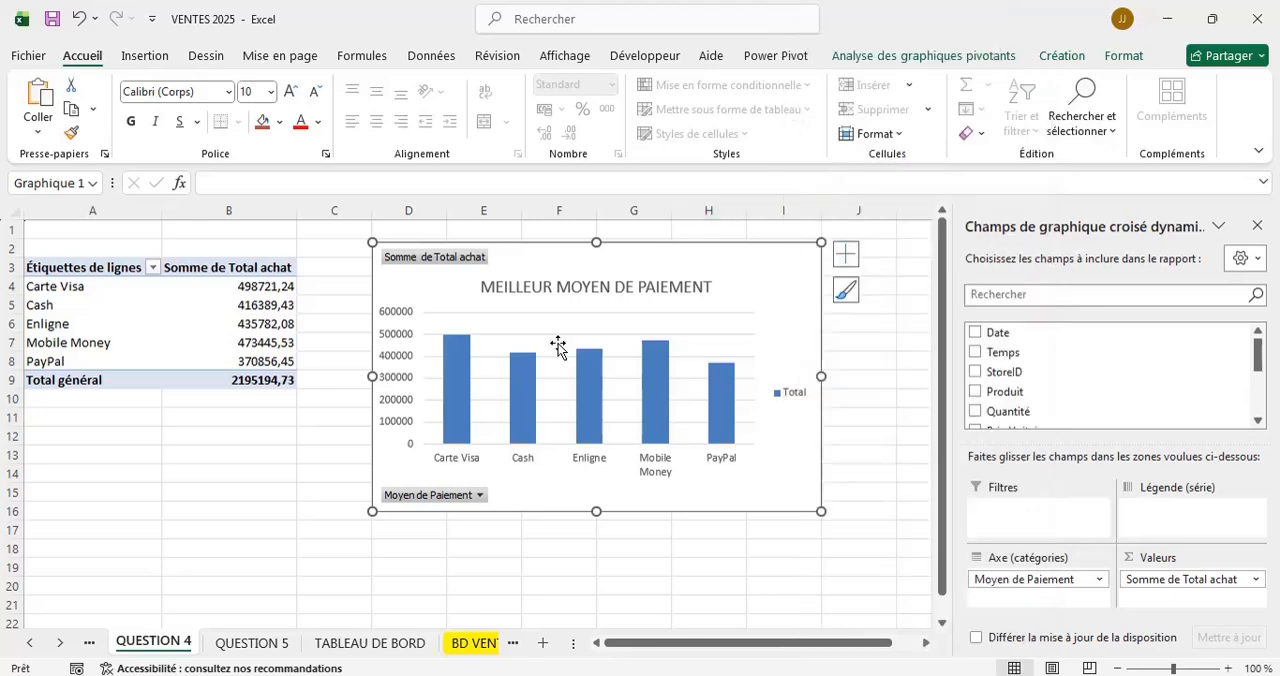
{"action": "left_click", "coordinate": [345, 642]}
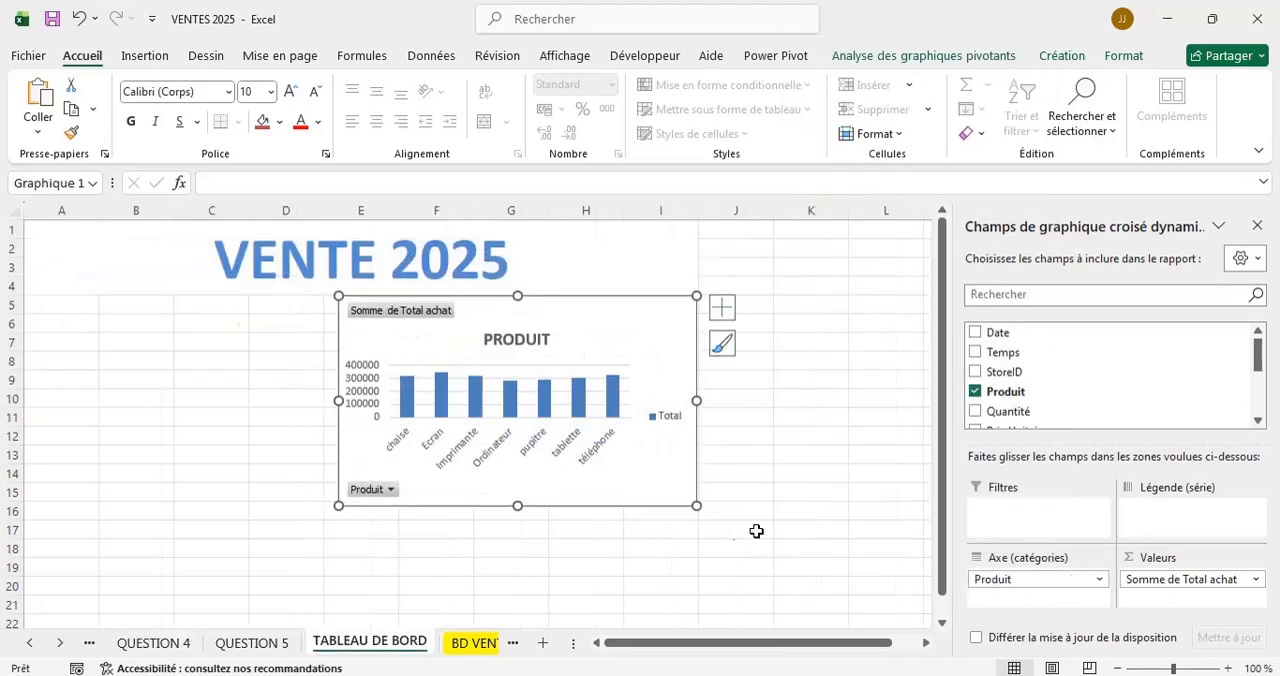
{"action": "scroll", "coordinate": [769, 530], "scroll_direction": "down", "scroll_amount": 2}
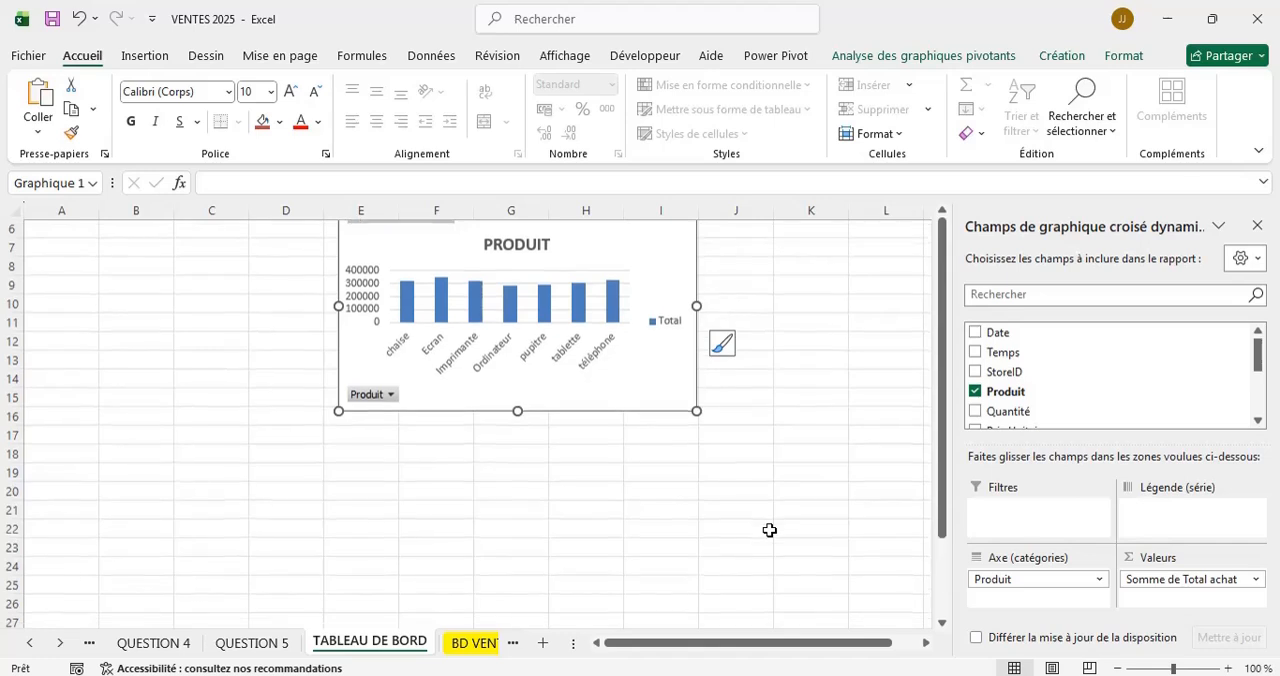
{"action": "left_click", "coordinate": [1258, 220]}
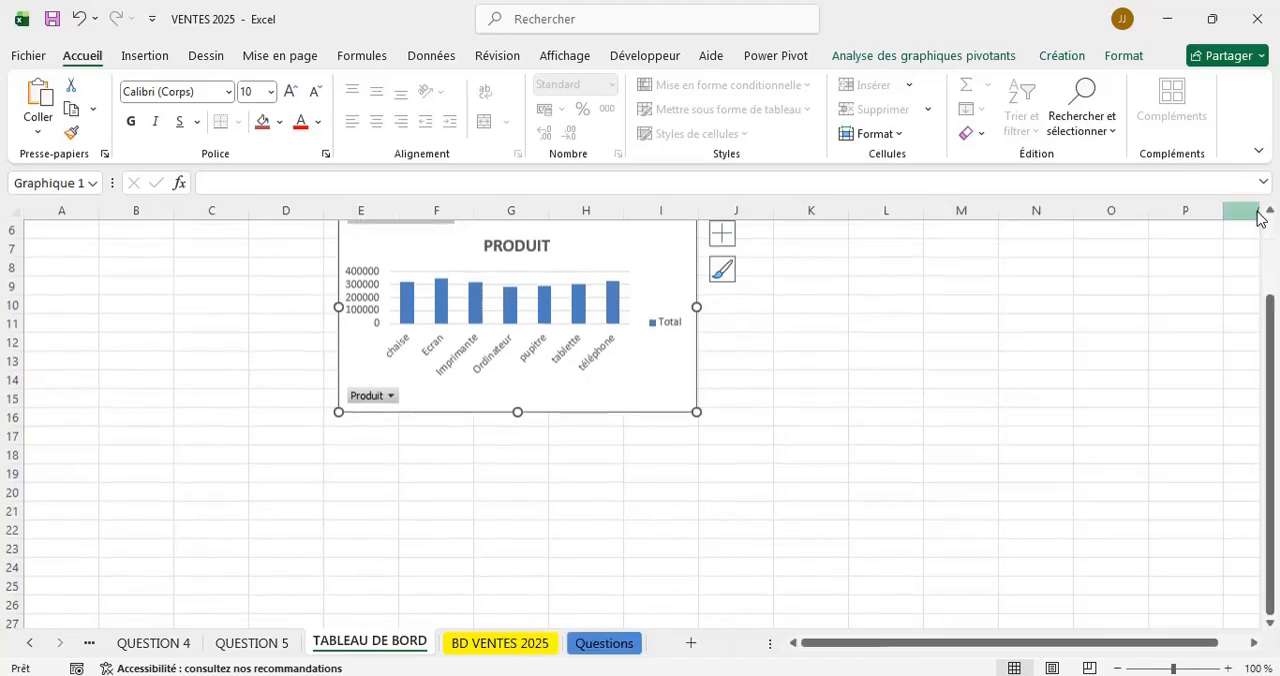
{"action": "left_click", "coordinate": [519, 567]}
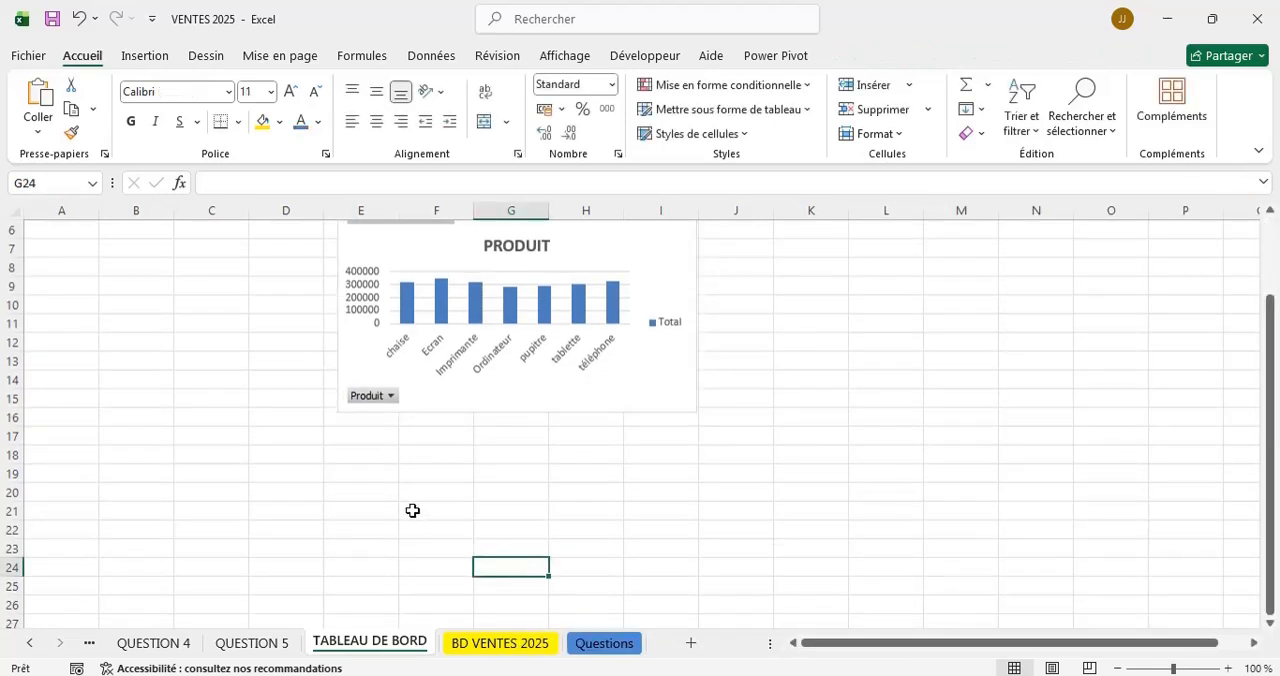
{"action": "key", "text": "ctrl+v"}
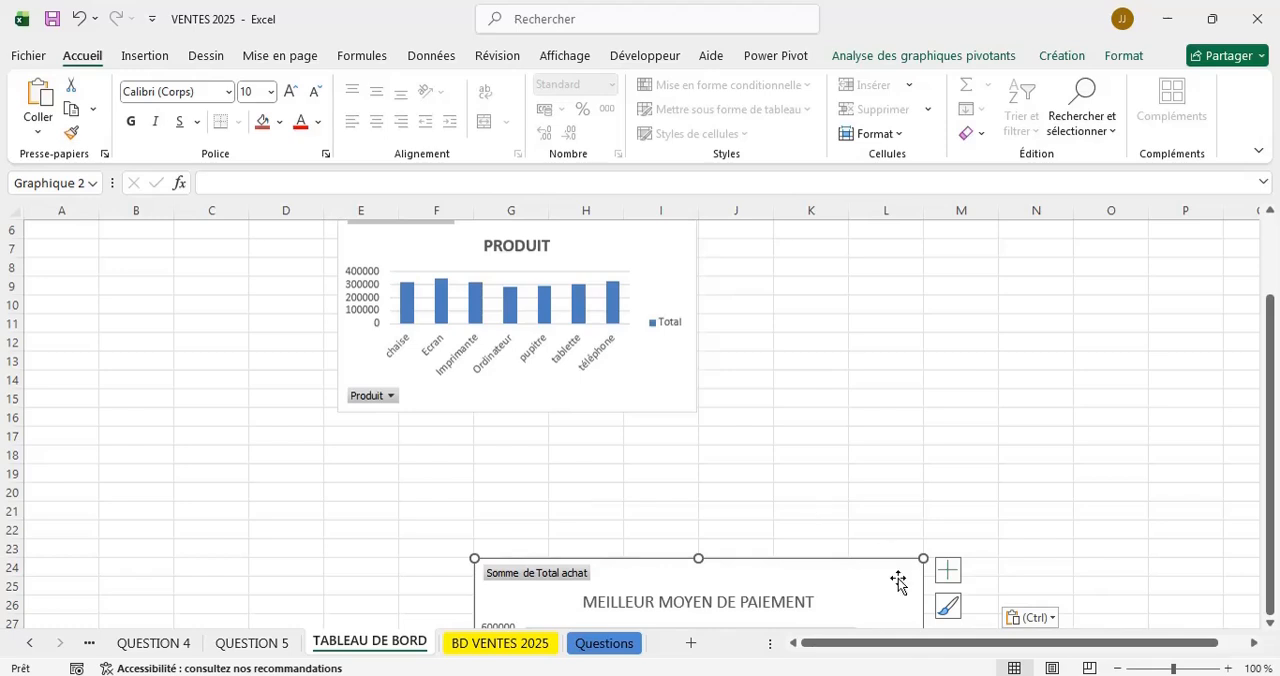
Place the payment chart directly below the PRODUIT chart without a gap, sizing both to span columns E to I.
{"action": "left_click_drag", "start_coordinate": [898, 582], "coordinate": [647, 418]}
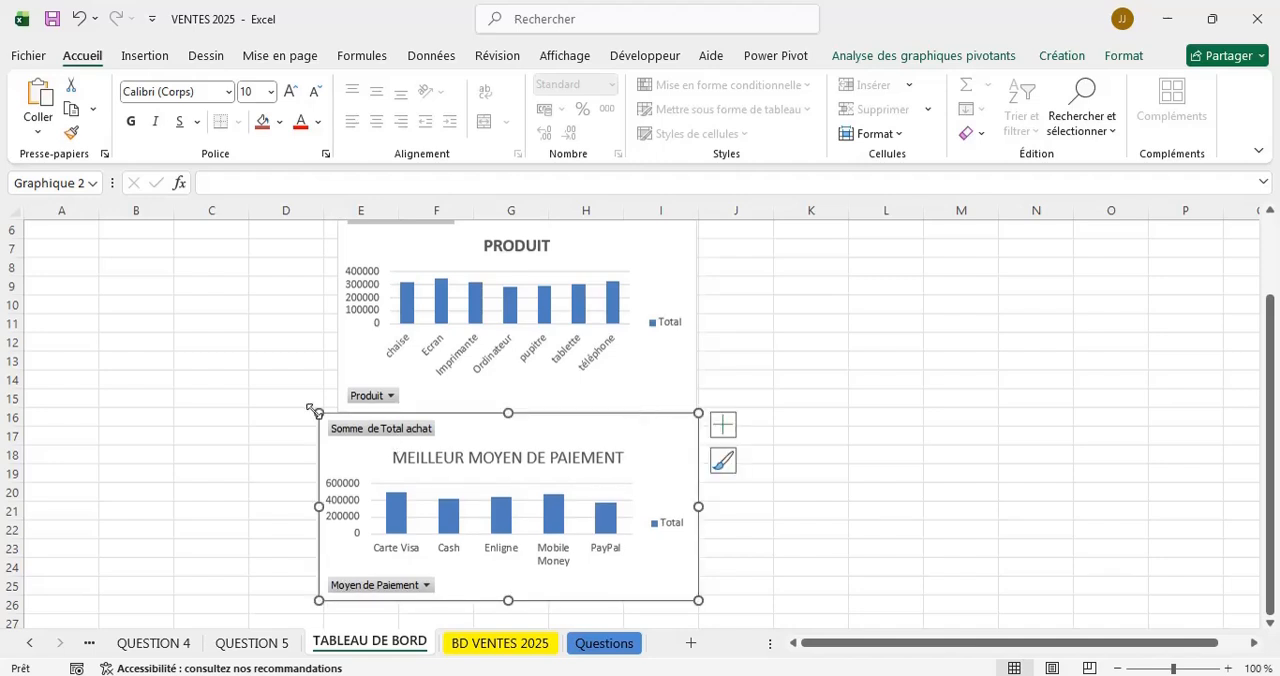
{"action": "left_click_drag", "start_coordinate": [316, 411], "coordinate": [323, 415]}
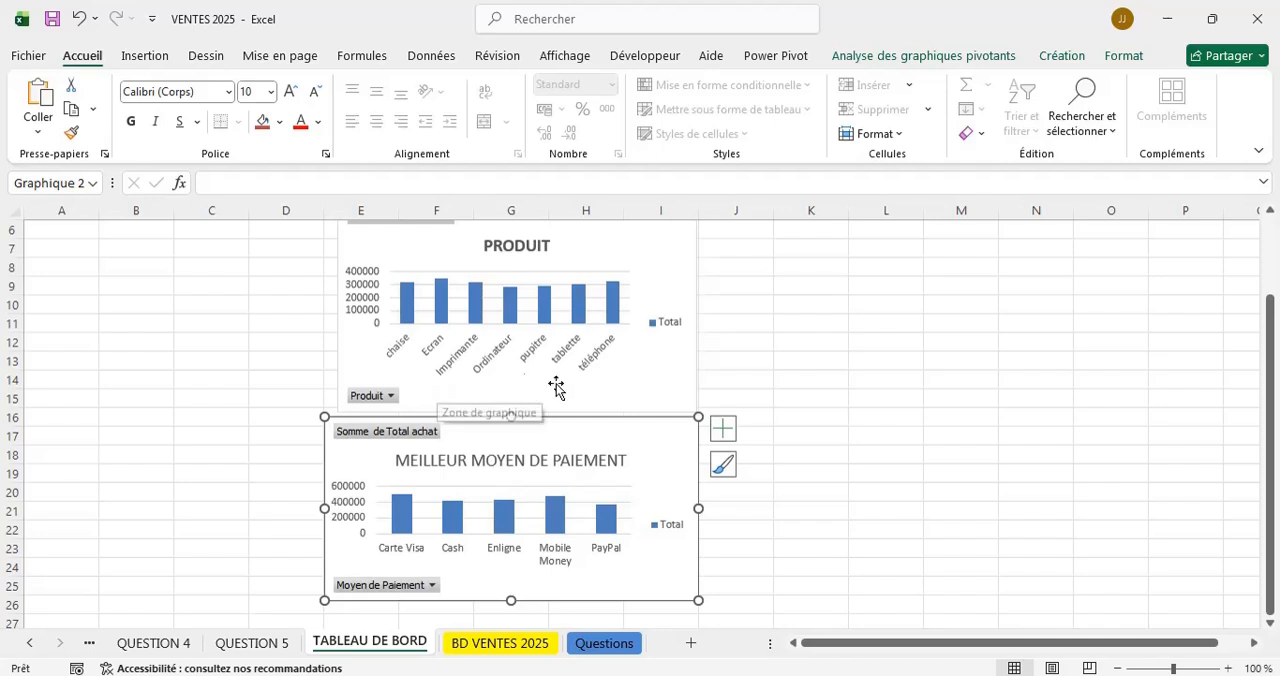
{"action": "left_click", "coordinate": [605, 391]}
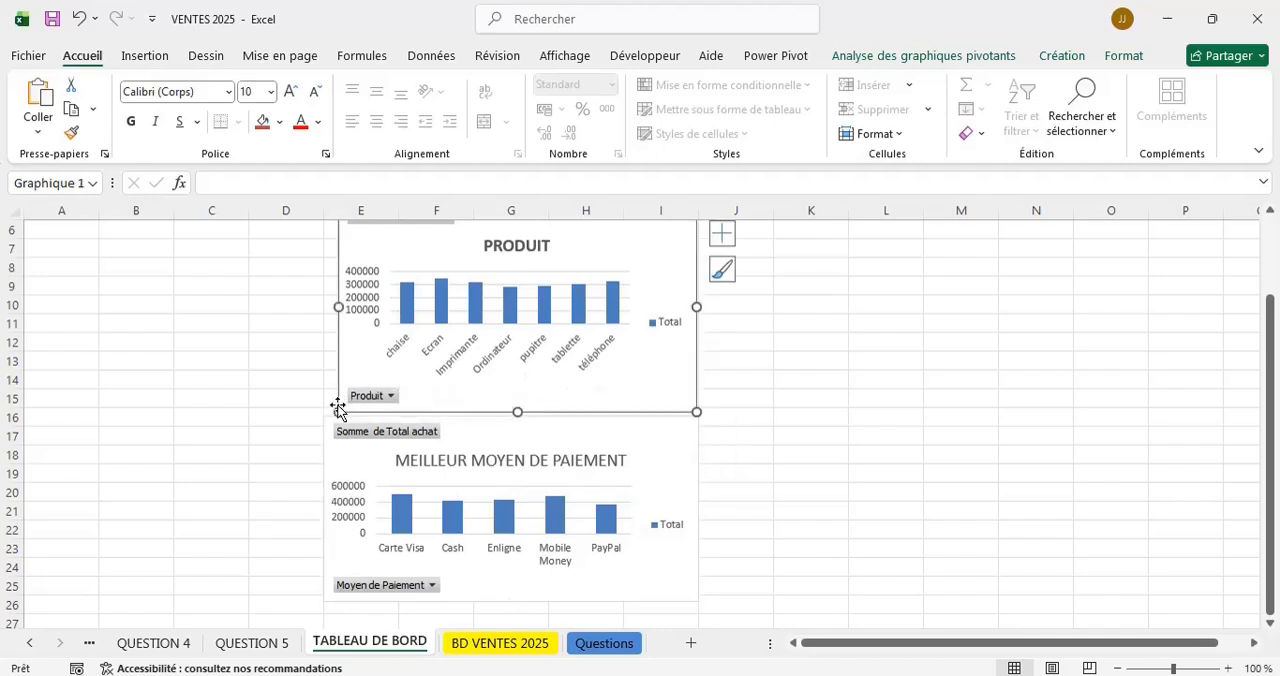
{"action": "left_click_drag", "start_coordinate": [338, 411], "coordinate": [325, 409]}
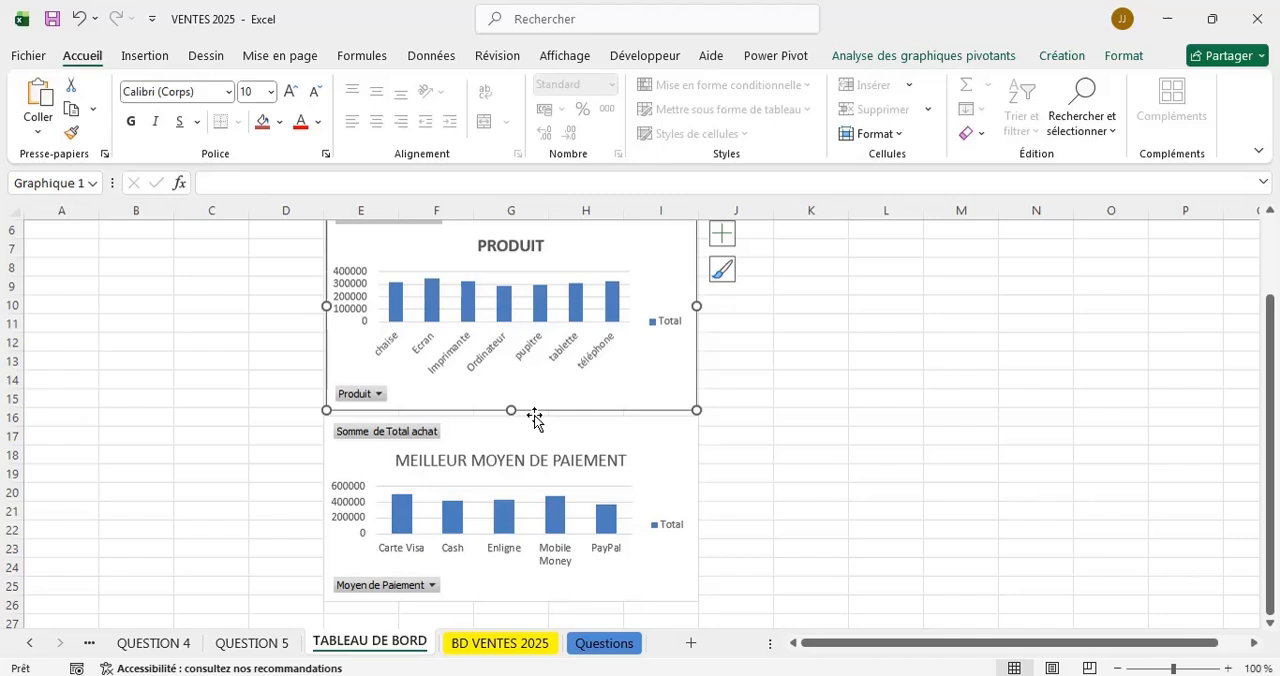
{"action": "left_click", "coordinate": [771, 457]}
{"action": "left_click", "coordinate": [683, 451]}
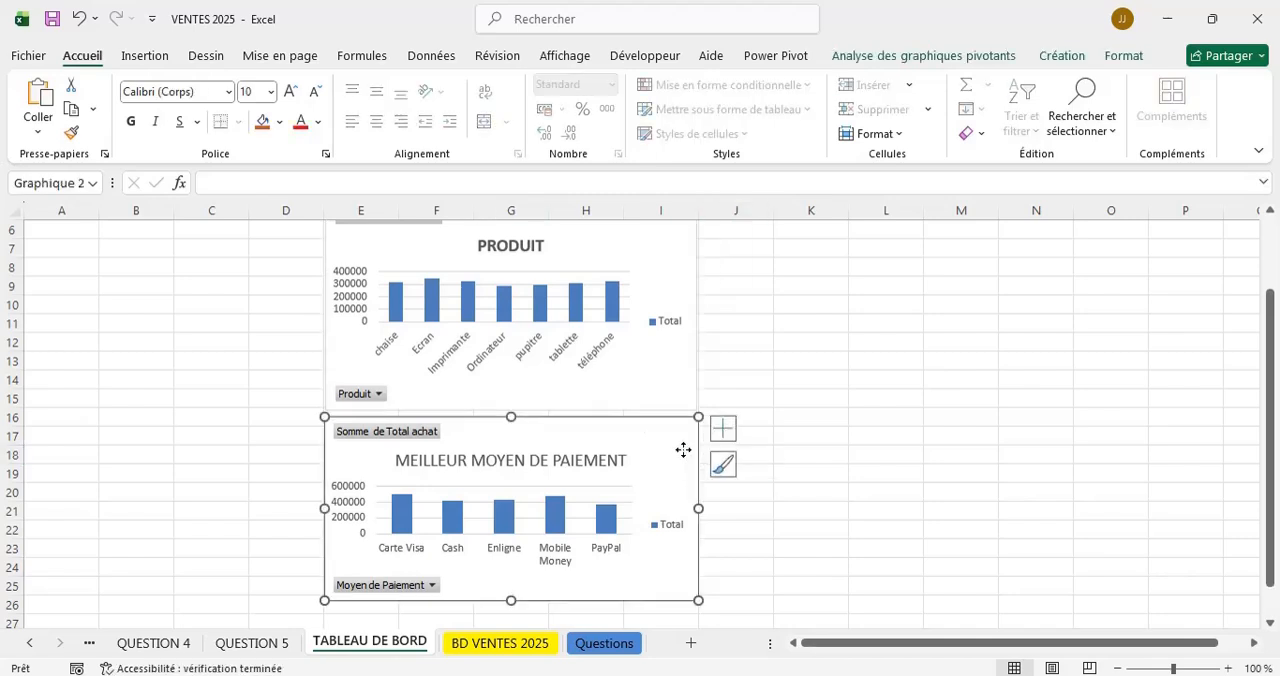
{"action": "left_click_drag", "start_coordinate": [683, 451], "coordinate": [683, 445]}
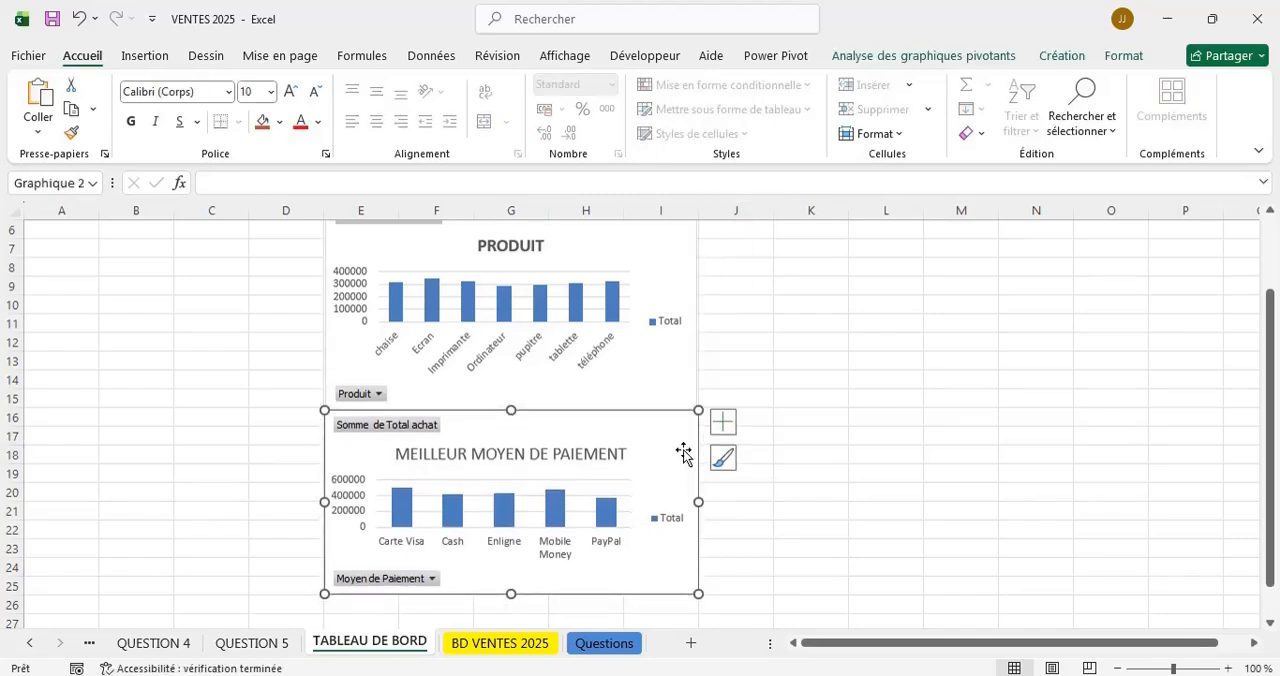
Examine the arrangement of the title and the two stacked charts on the TABLEAU DE BORD sheet.
{"action": "left_click", "coordinate": [1034, 334]}
{"action": "scroll", "coordinate": [1034, 334], "scroll_direction": "up", "scroll_amount": 2}
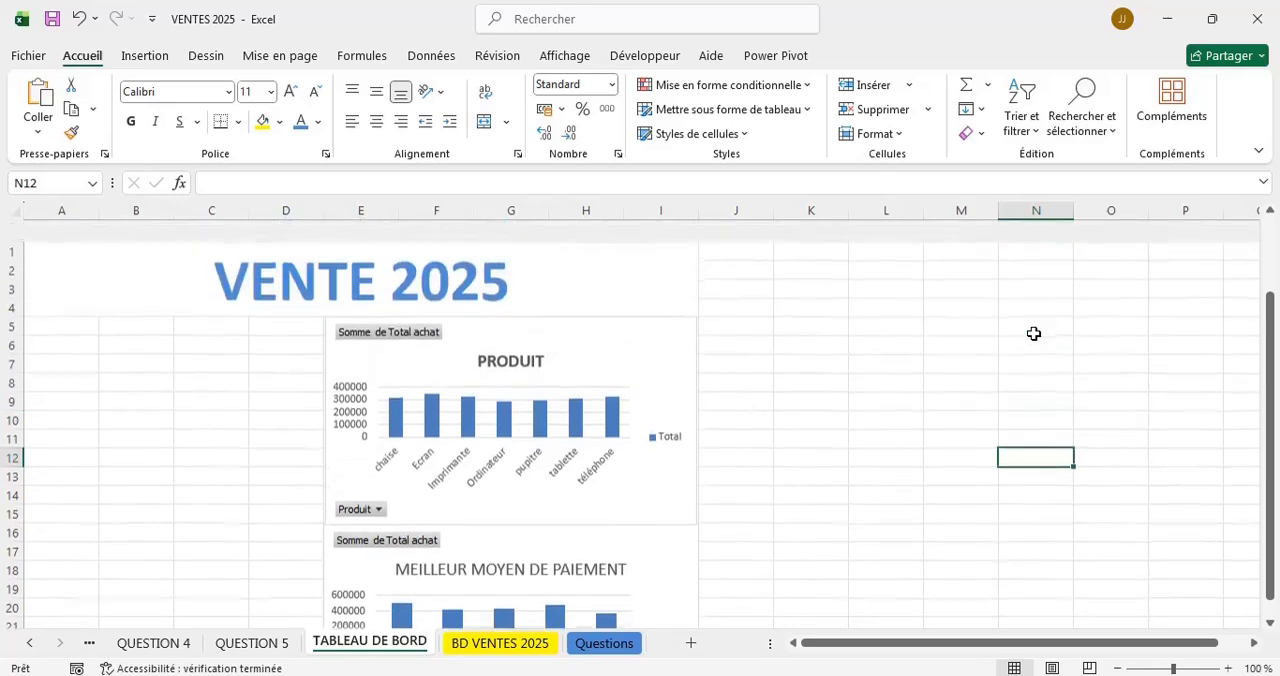
{"action": "scroll", "coordinate": [1034, 334], "scroll_direction": "down", "scroll_amount": 3}
{"action": "scroll", "coordinate": [1034, 334], "scroll_direction": "down", "scroll_amount": 2}
{"action": "scroll", "coordinate": [1034, 334], "scroll_direction": "up", "scroll_amount": 4}
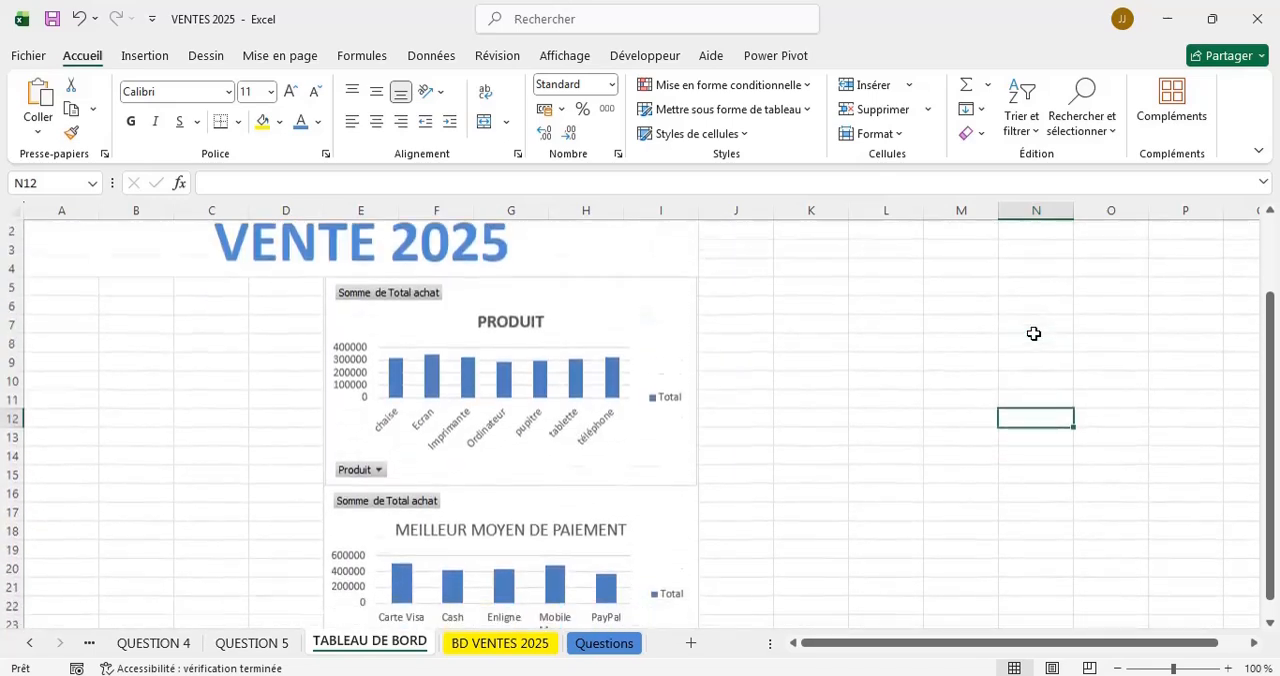
{"action": "scroll", "coordinate": [1034, 334], "scroll_direction": "down", "scroll_amount": 1}
{"action": "scroll", "coordinate": [1034, 334], "scroll_direction": "up", "scroll_amount": 2}
{"action": "scroll", "coordinate": [1034, 334], "scroll_direction": "down", "scroll_amount": 5}
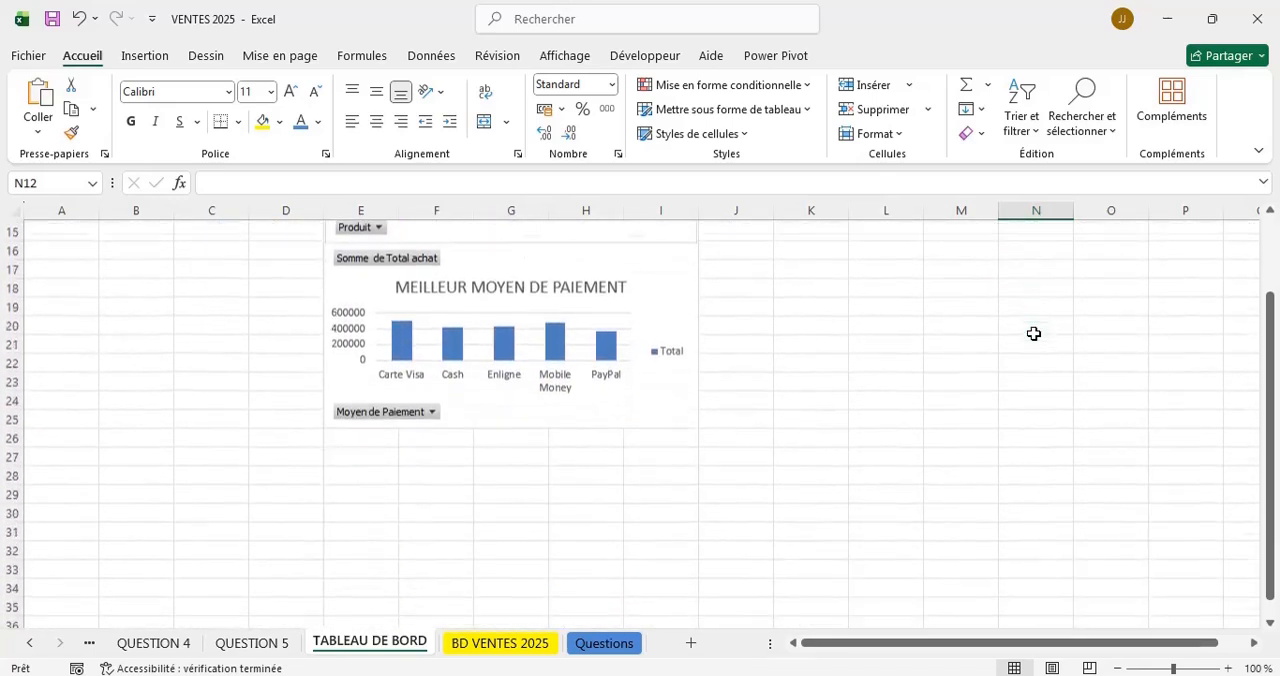
Copy the LE MOYEN DE PAIEMENT chart from the QUESTION 3 sheet and paste it at cell A20 of the TABLEAU DE BORD sheet.
{"action": "scroll", "coordinate": [1034, 334], "scroll_direction": "up", "scroll_amount": 2}
{"action": "scroll", "coordinate": [1034, 334], "scroll_direction": "up", "scroll_amount": 2}
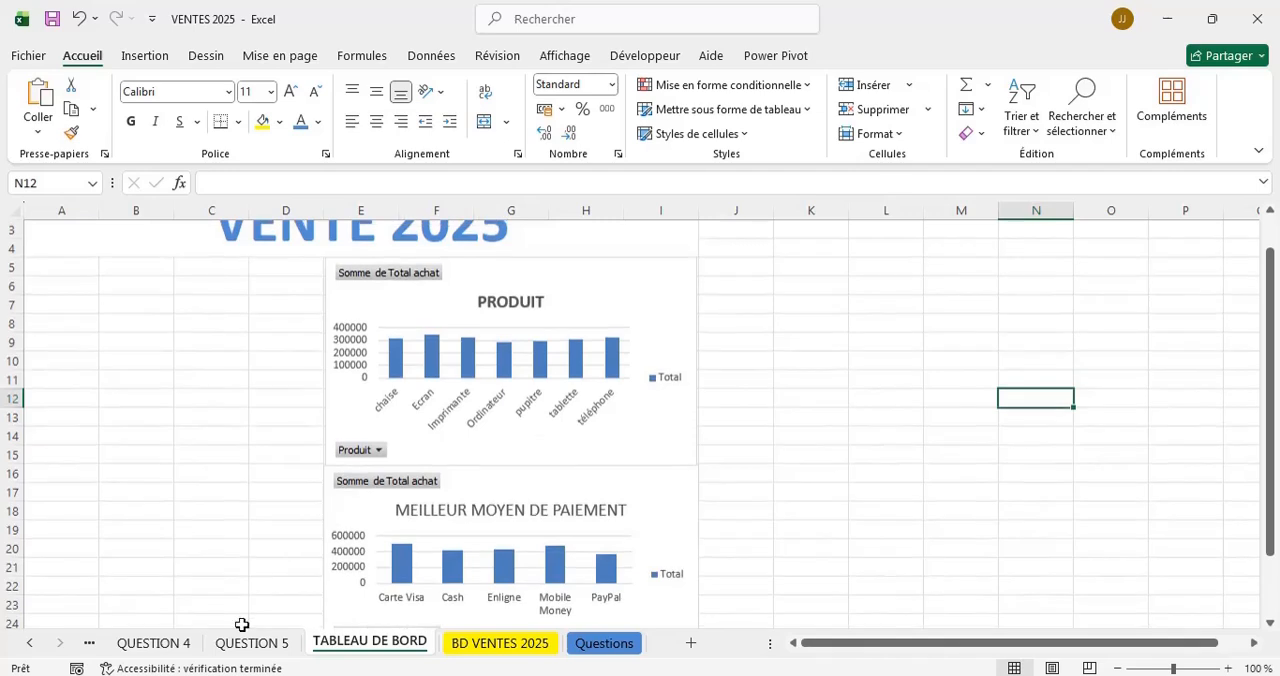
{"action": "left_click", "coordinate": [33, 645]}
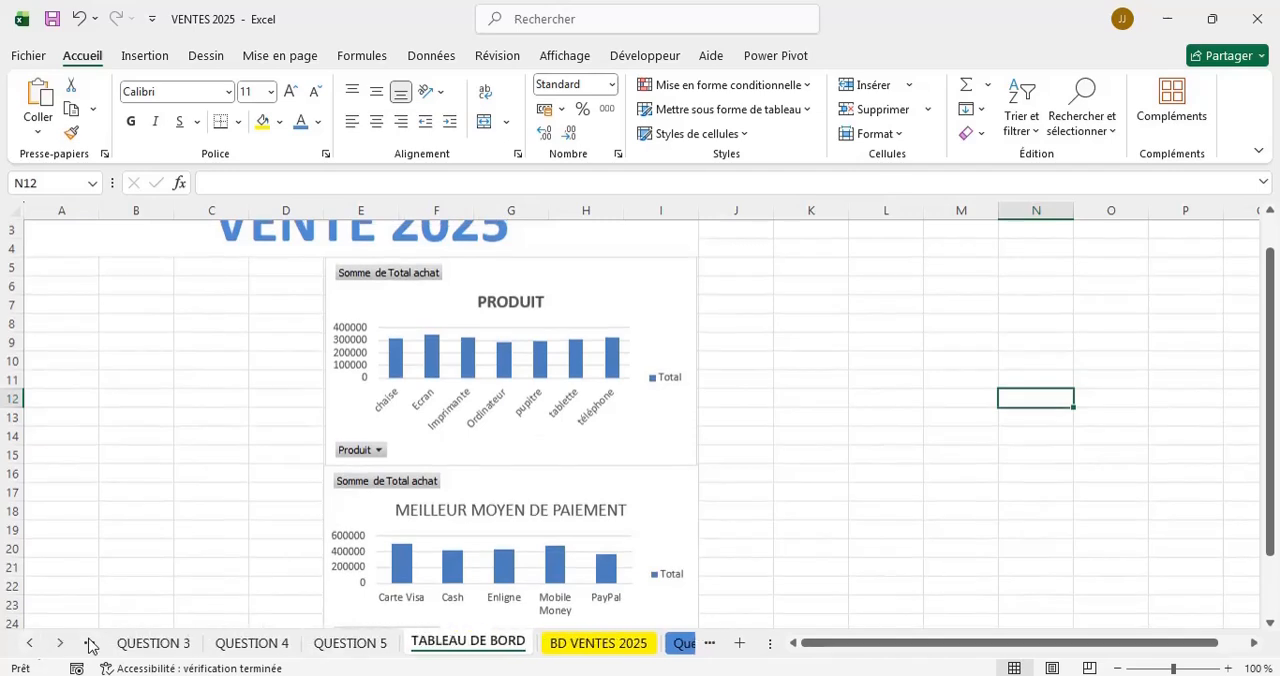
{"action": "left_click", "coordinate": [172, 643]}
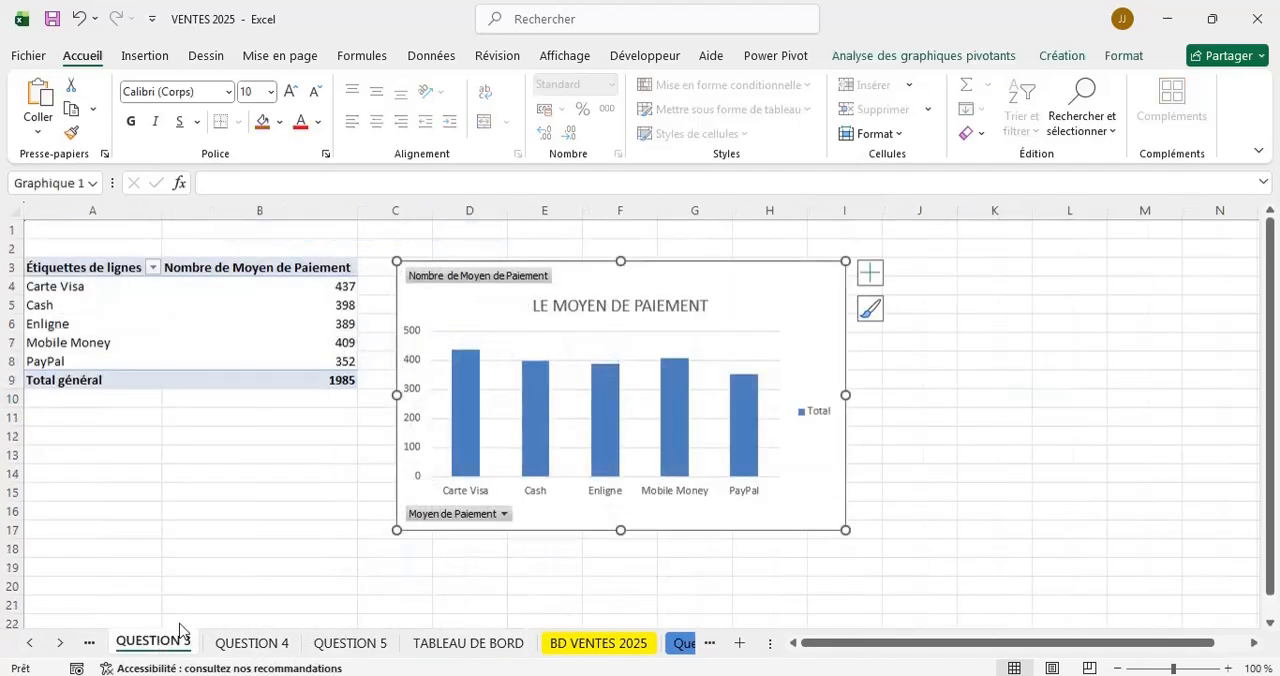
{"action": "right_click", "coordinate": [821, 459]}
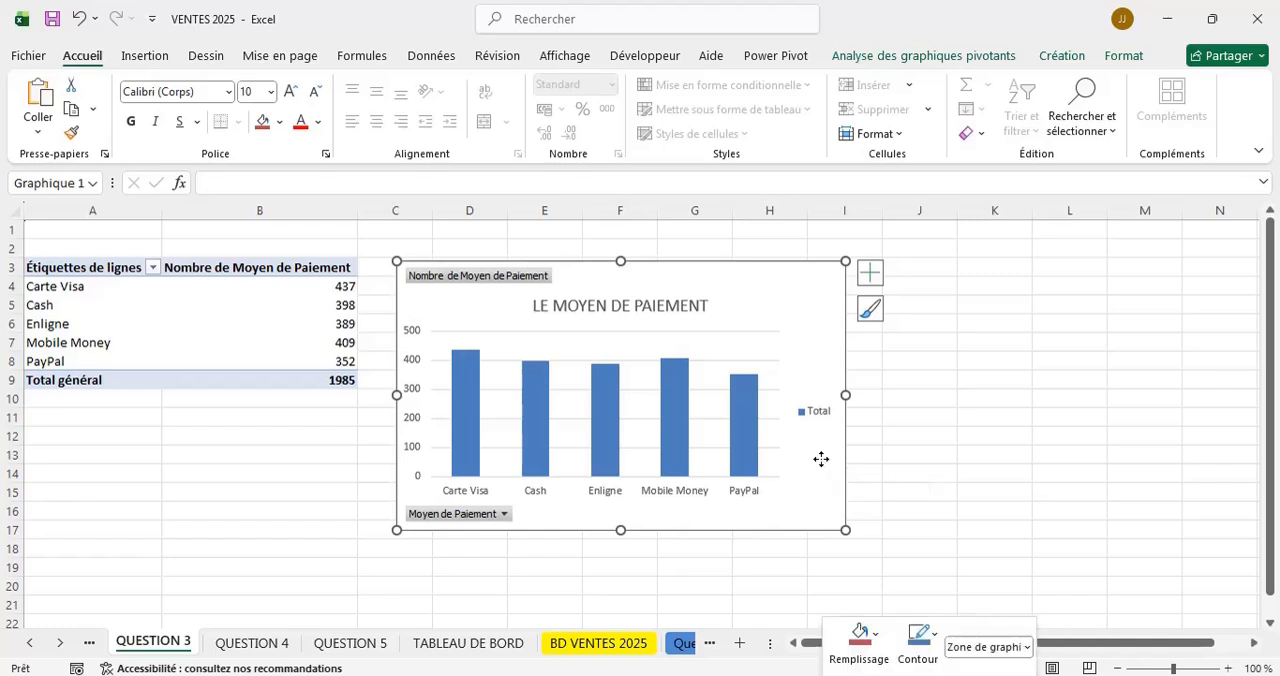
{"action": "left_click", "coordinate": [872, 98]}
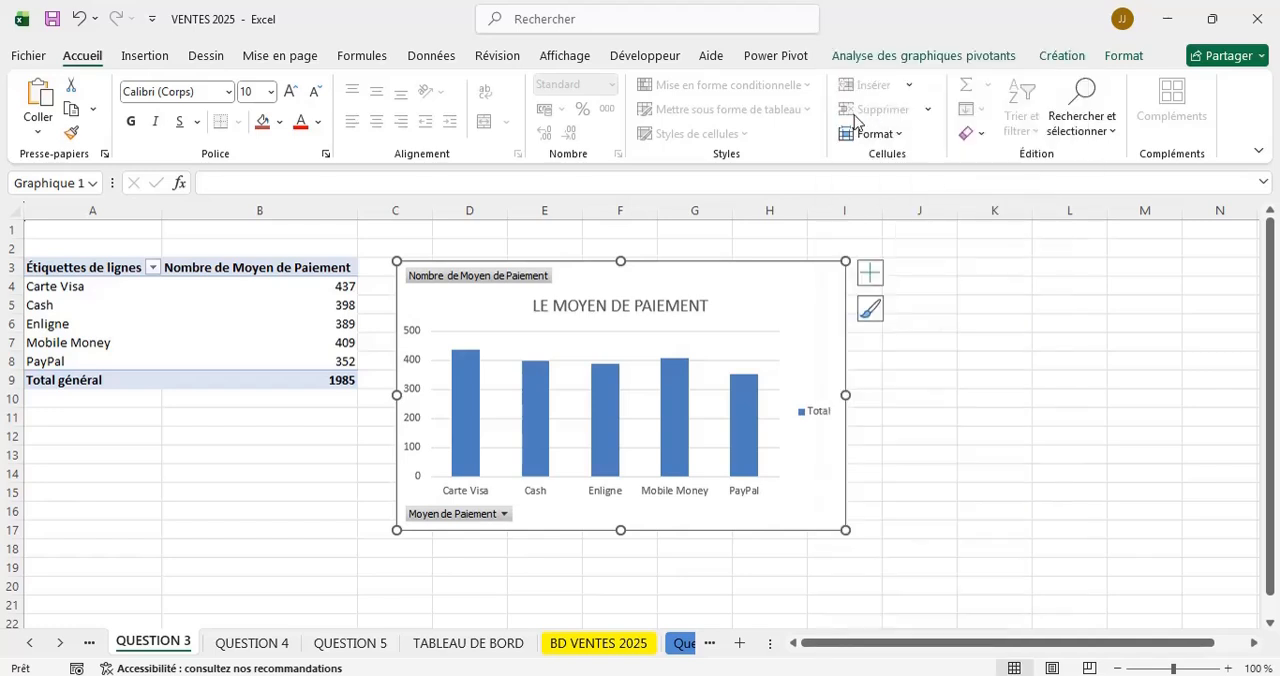
{"action": "left_click", "coordinate": [477, 644]}
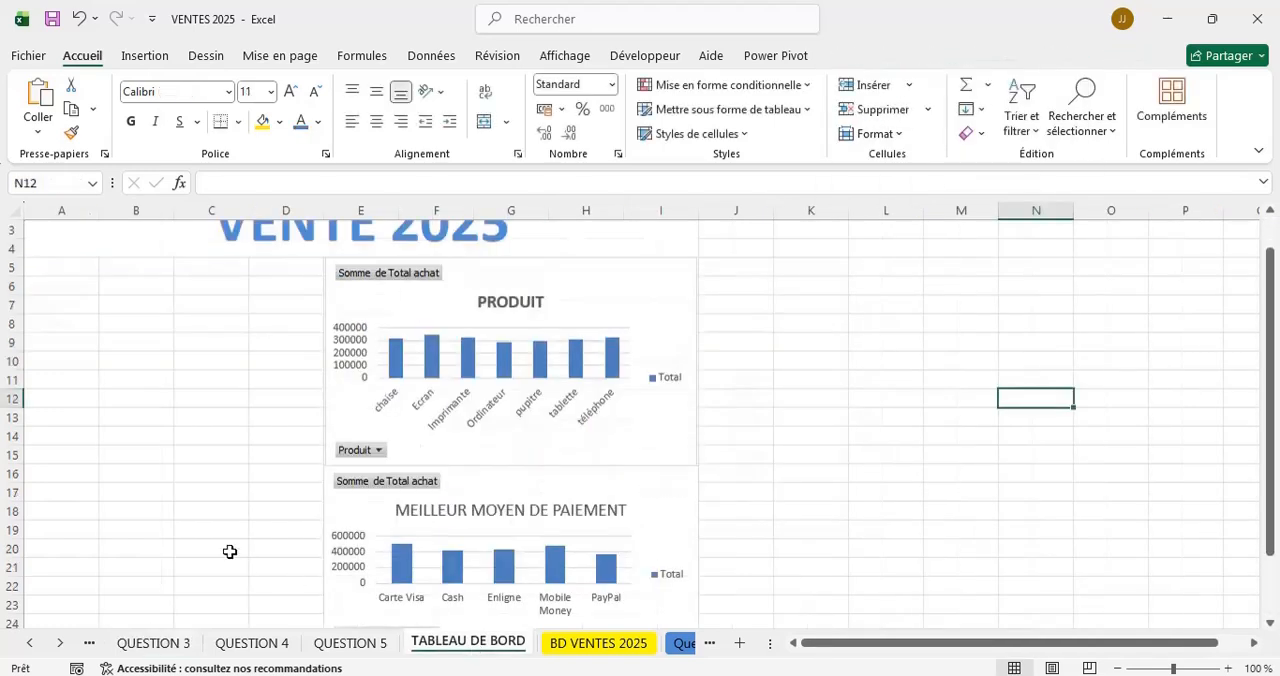
{"action": "left_click", "coordinate": [45, 540]}
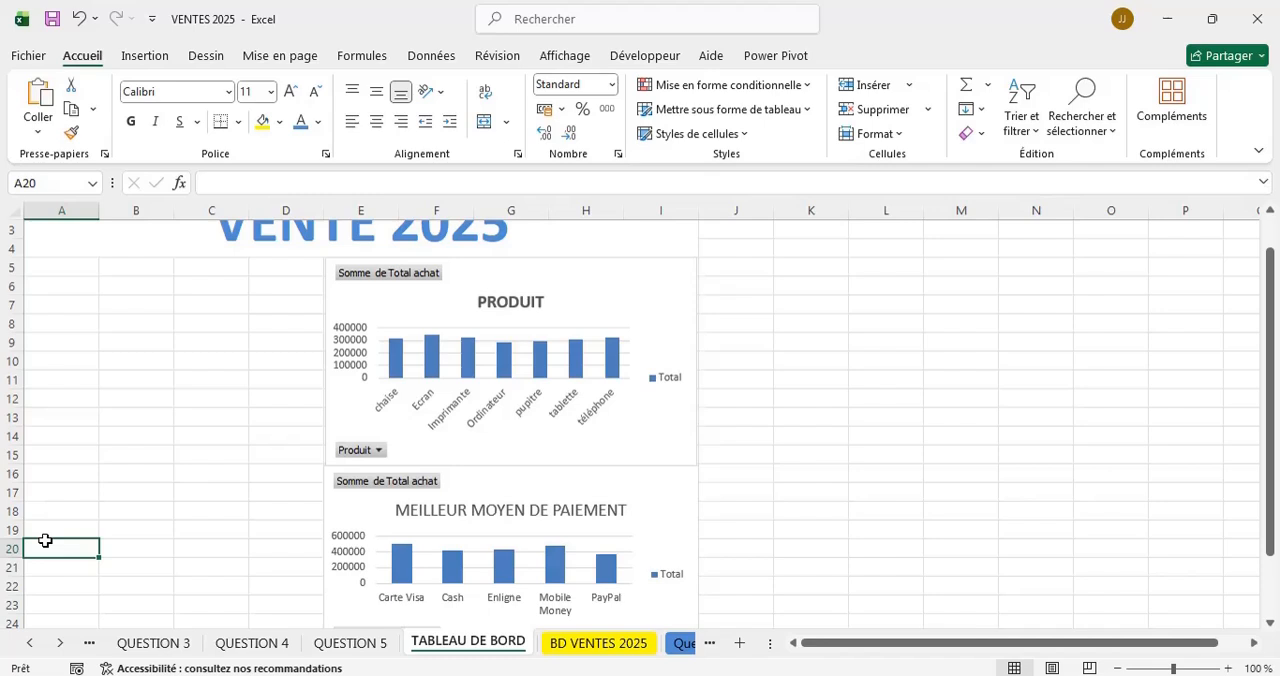
{"action": "key", "text": "ctrl+v"}
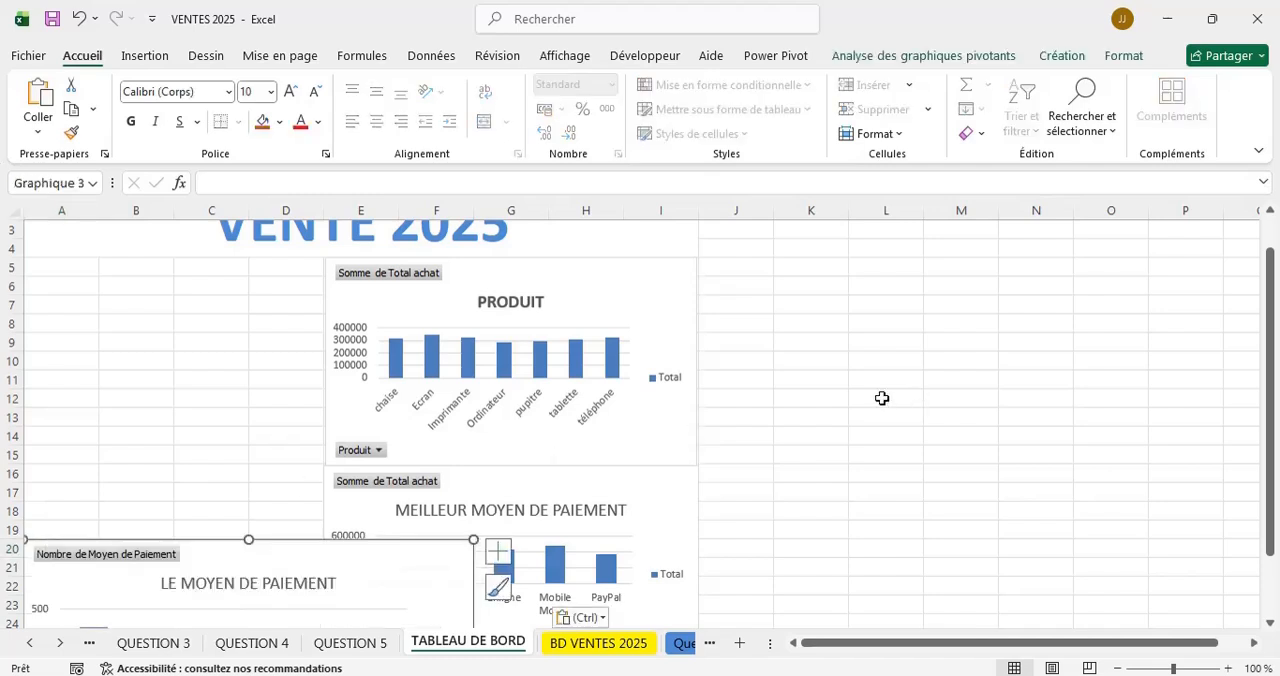
Shrink the pasted LE MOYEN DE PAIEMENT chart and move it over the lower part of the MEILLEUR MOYEN DE PAIEMENT chart, around row 23.
{"action": "scroll", "coordinate": [882, 398], "scroll_direction": "down", "scroll_amount": 5}
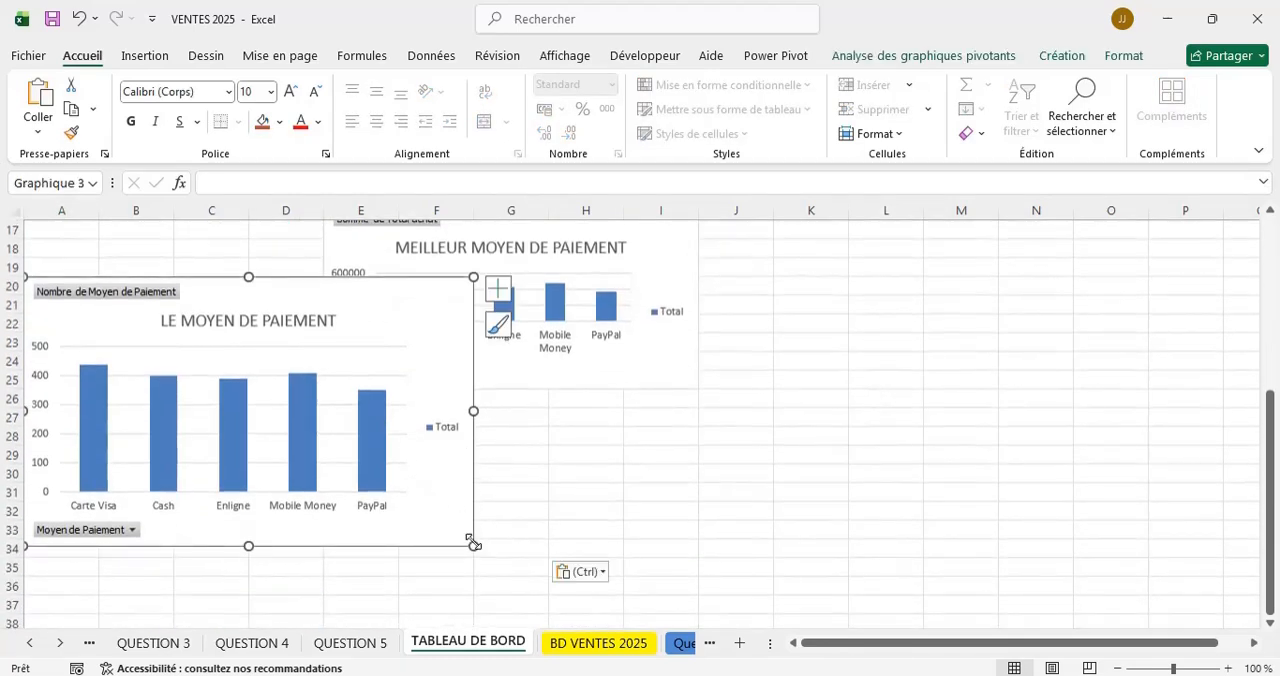
{"action": "left_click_drag", "start_coordinate": [474, 543], "coordinate": [416, 470]}
{"action": "scroll", "coordinate": [876, 432], "scroll_direction": "up", "scroll_amount": 5}
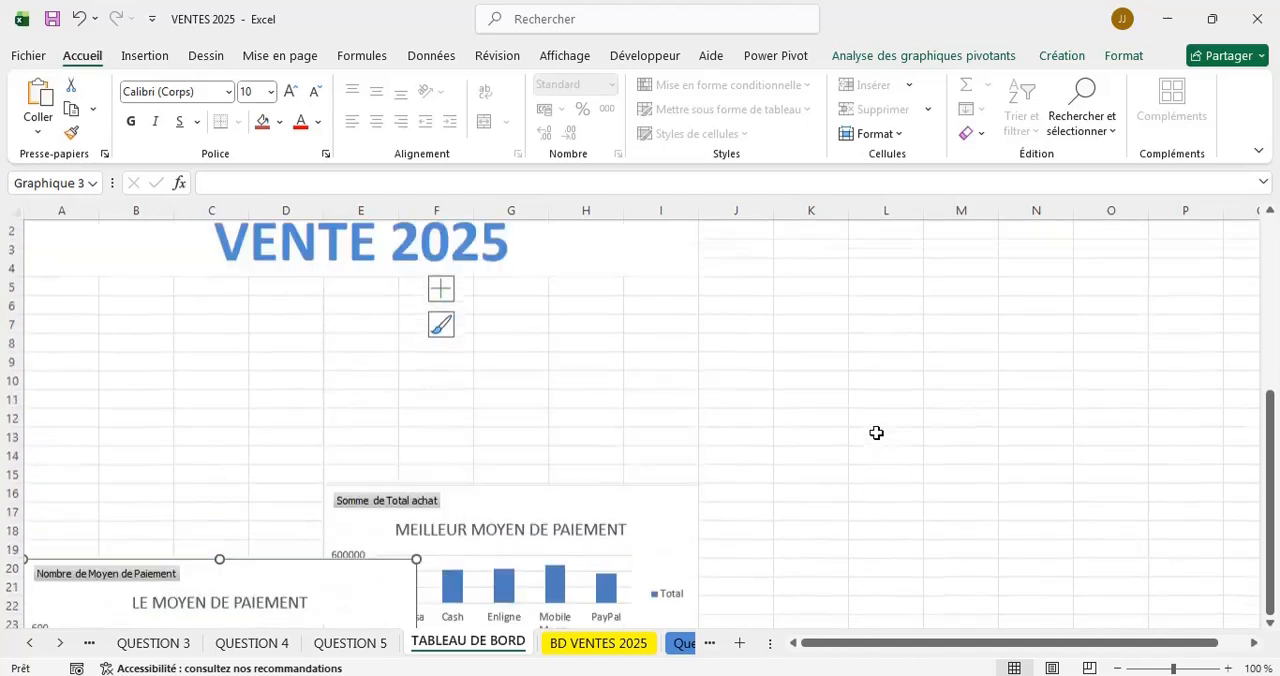
{"action": "scroll", "coordinate": [876, 432], "scroll_direction": "down", "scroll_amount": 4}
{"action": "scroll", "coordinate": [876, 432], "scroll_direction": "up", "scroll_amount": 3}
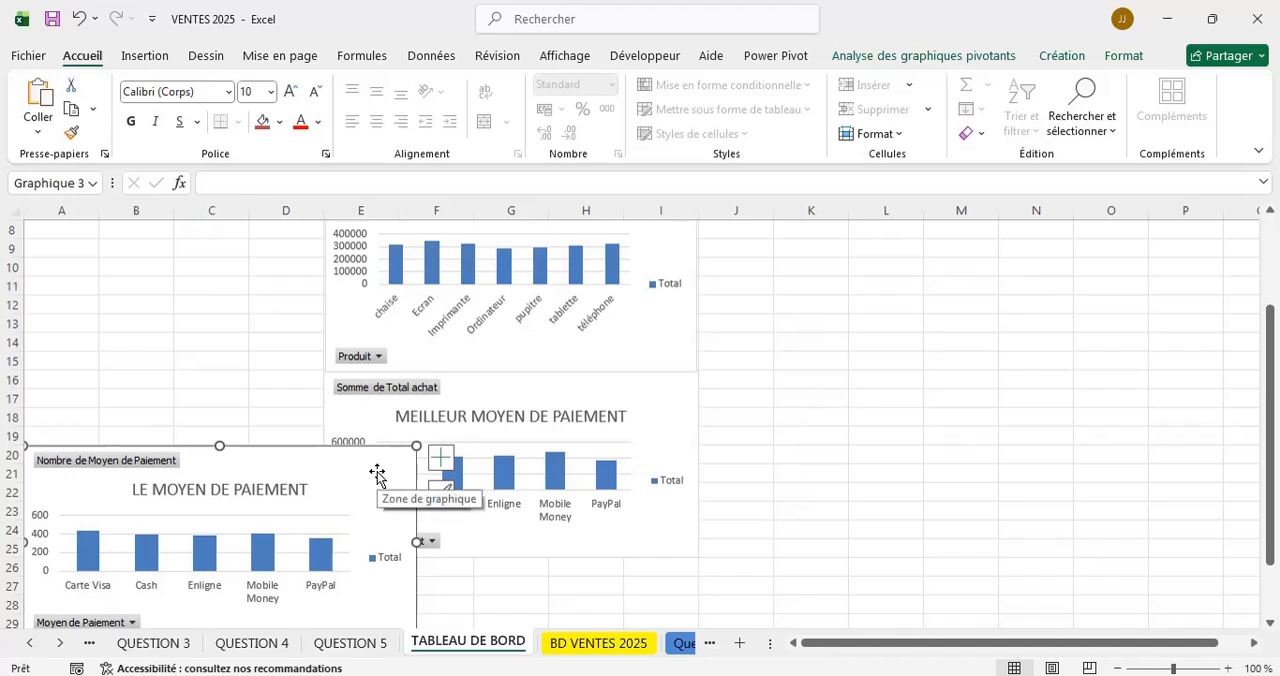
{"action": "left_click_drag", "start_coordinate": [377, 475], "coordinate": [614, 523]}
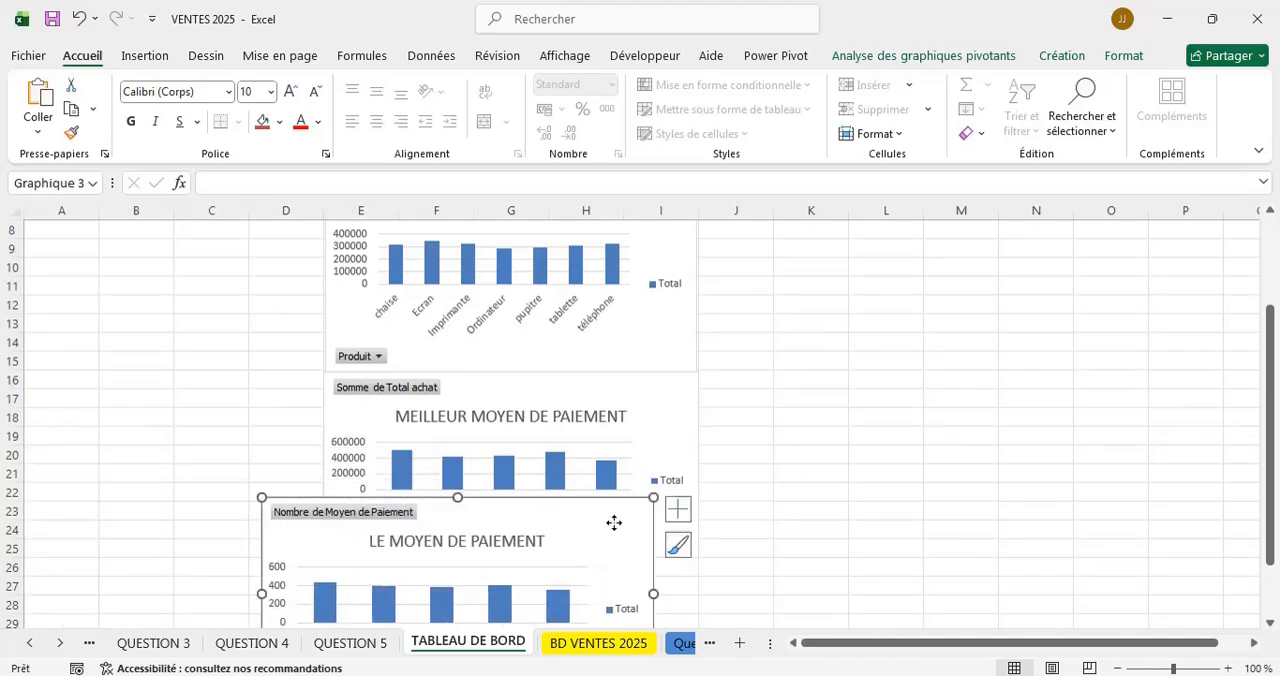
Compare the charts on the QUESTION 3, QUESTION 4 and QUESTION 5 sheets with those placed on the TABLEAU DE BORD sheet.
{"action": "left_click", "coordinate": [340, 642]}
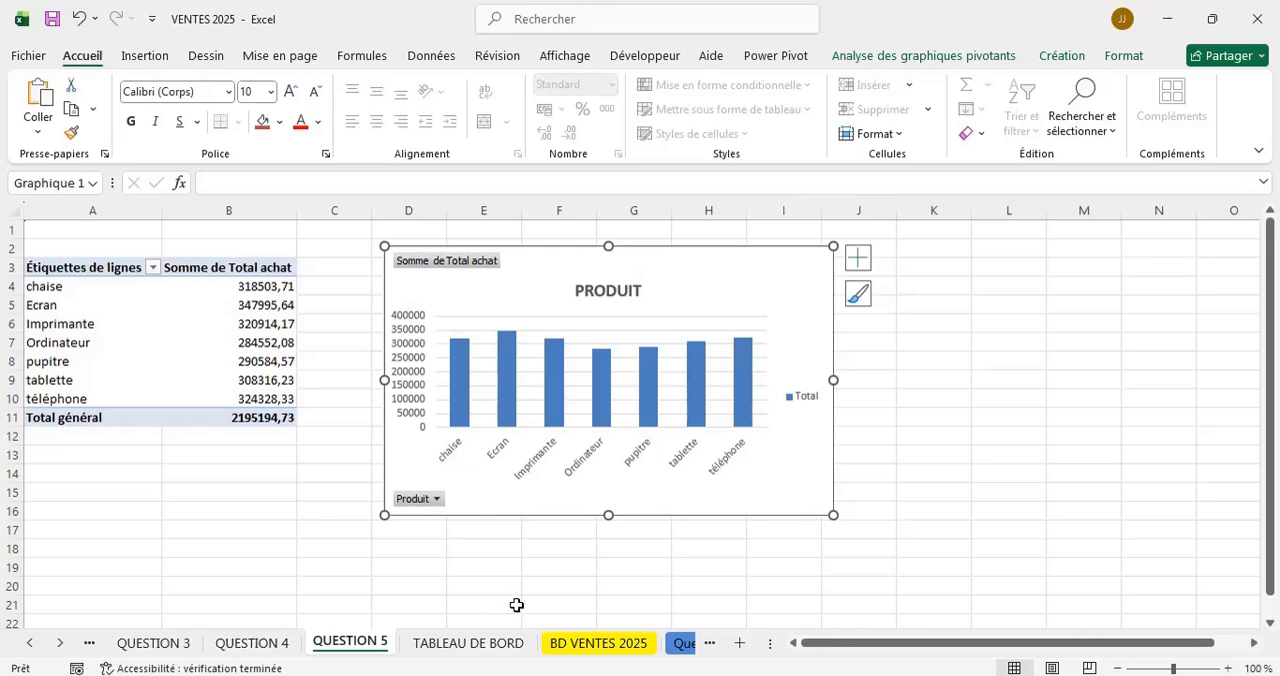
{"action": "left_click", "coordinate": [470, 643]}
{"action": "scroll", "coordinate": [983, 344], "scroll_direction": "up", "scroll_amount": 2}
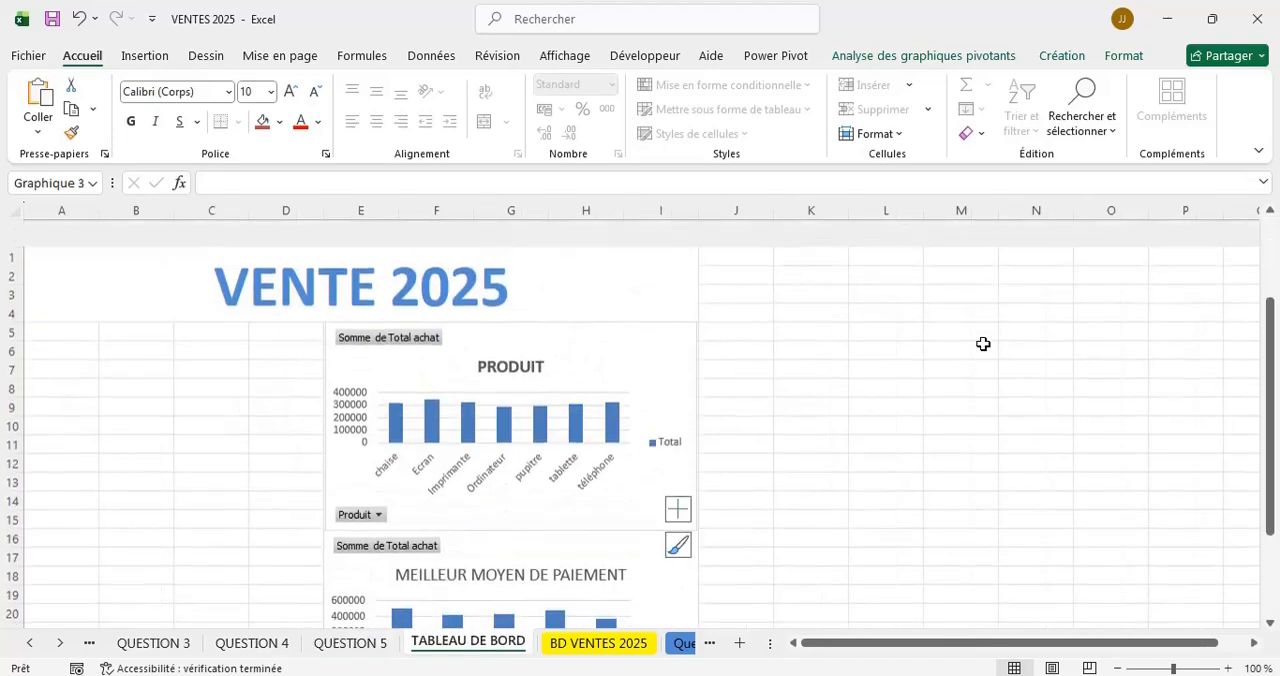
{"action": "scroll", "coordinate": [983, 344], "scroll_direction": "down", "scroll_amount": 10}
{"action": "scroll", "coordinate": [983, 344], "scroll_direction": "up", "scroll_amount": 6}
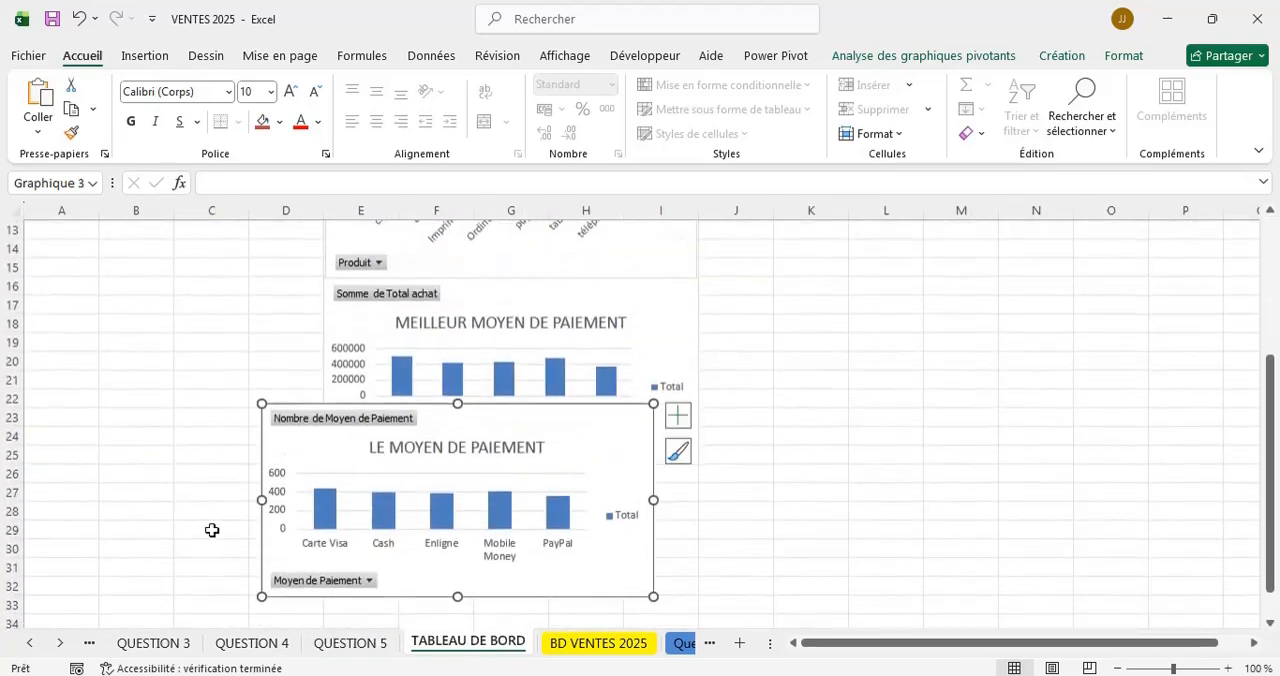
{"action": "left_click", "coordinate": [255, 642]}
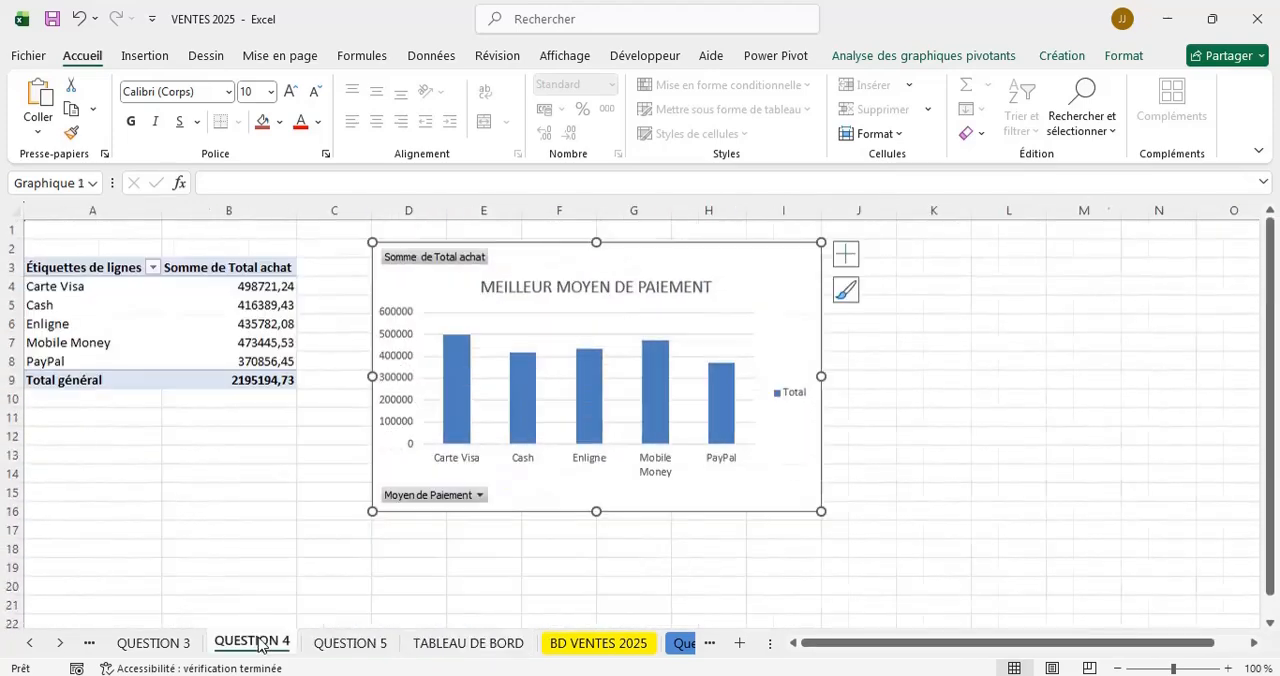
{"action": "left_click", "coordinate": [176, 648]}
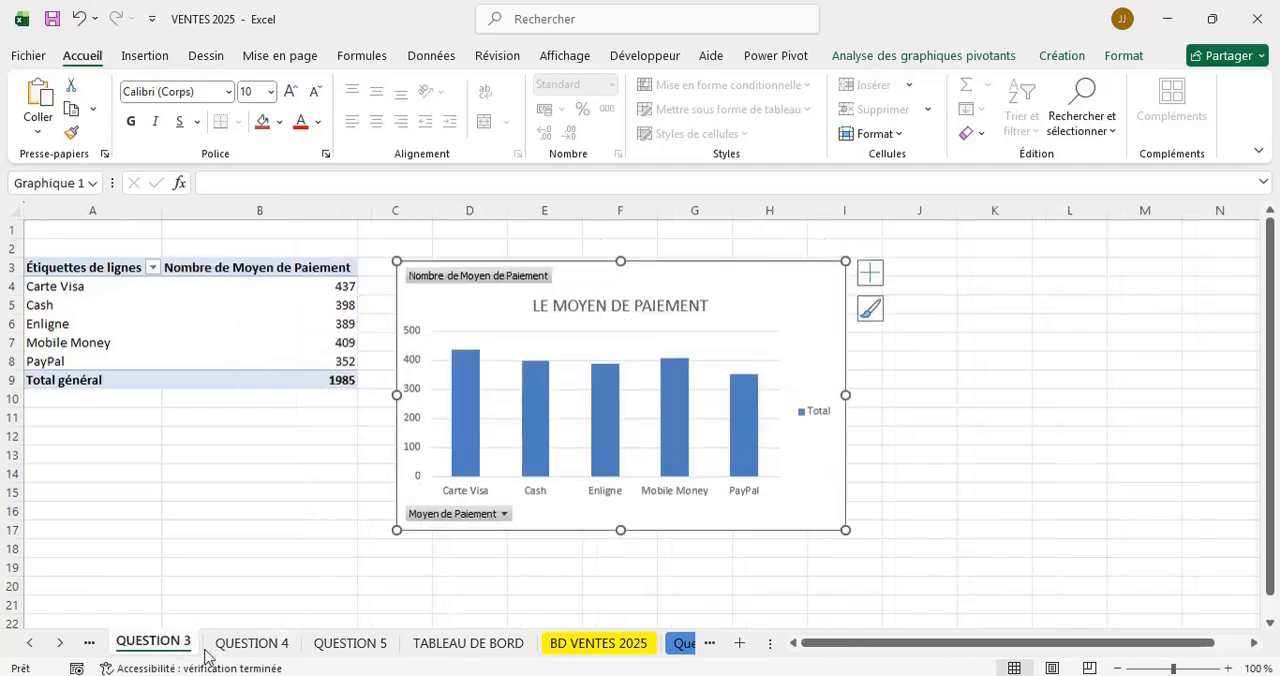
{"action": "left_click", "coordinate": [256, 646]}
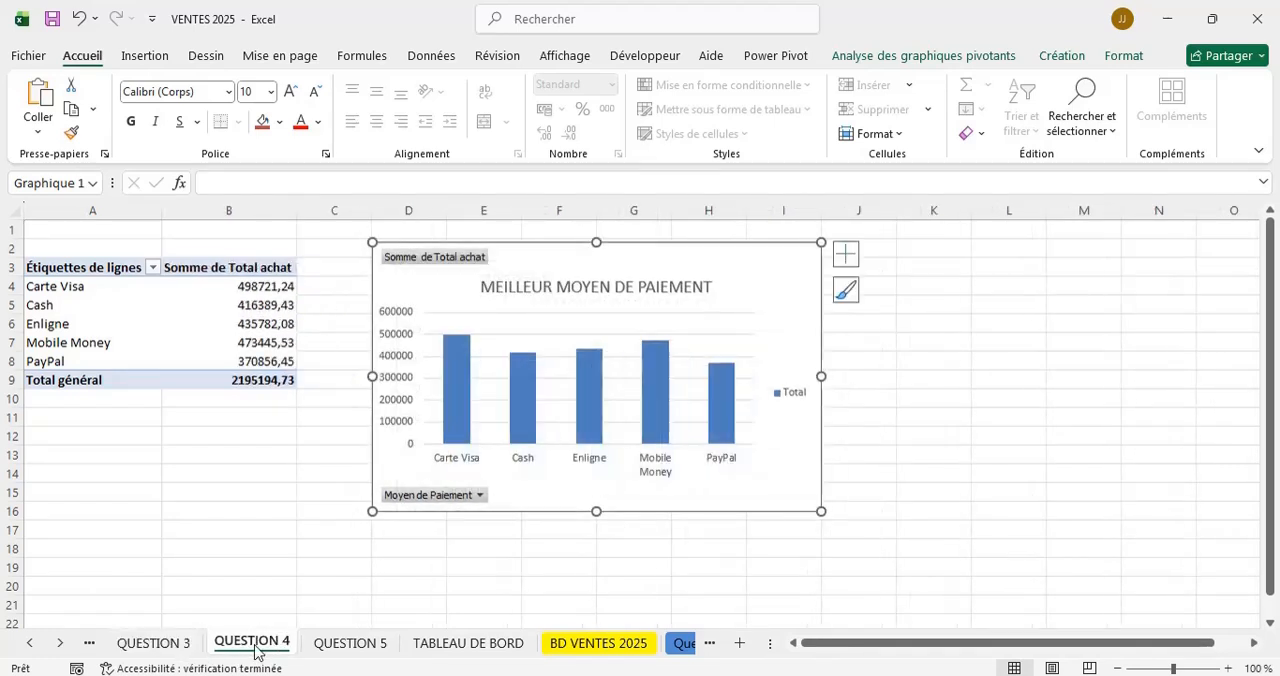
{"action": "left_click", "coordinate": [157, 648]}
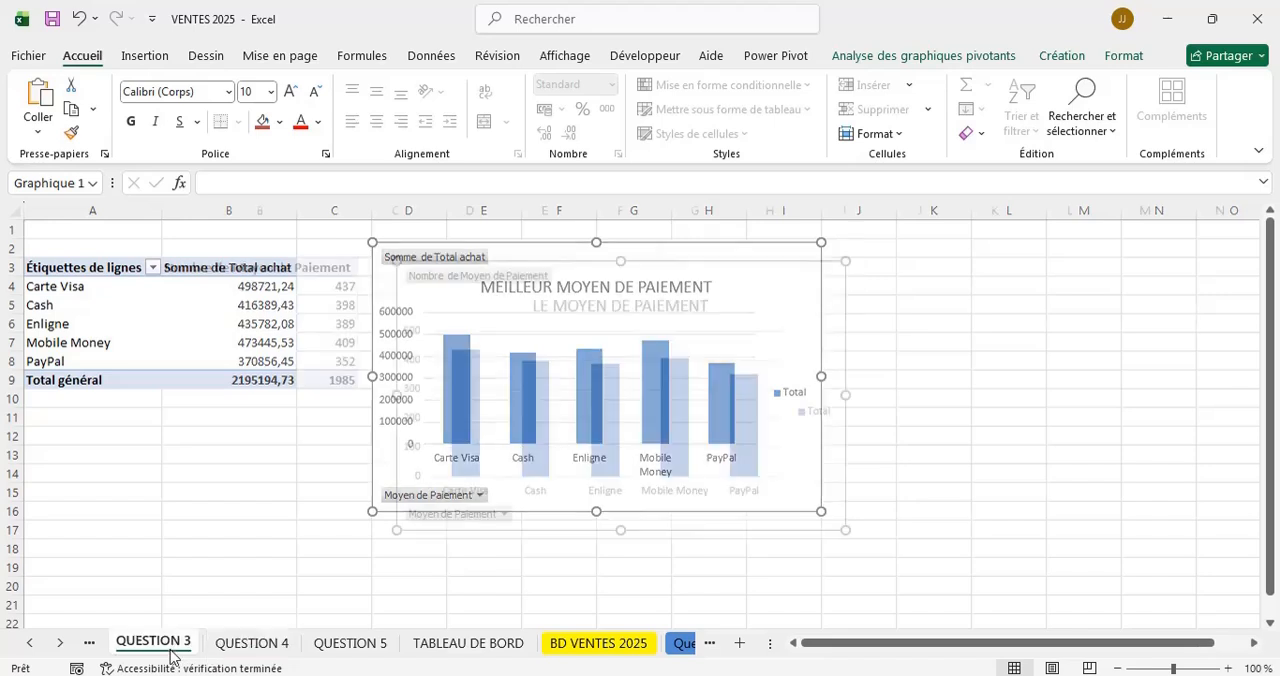
{"action": "left_click", "coordinate": [510, 645]}
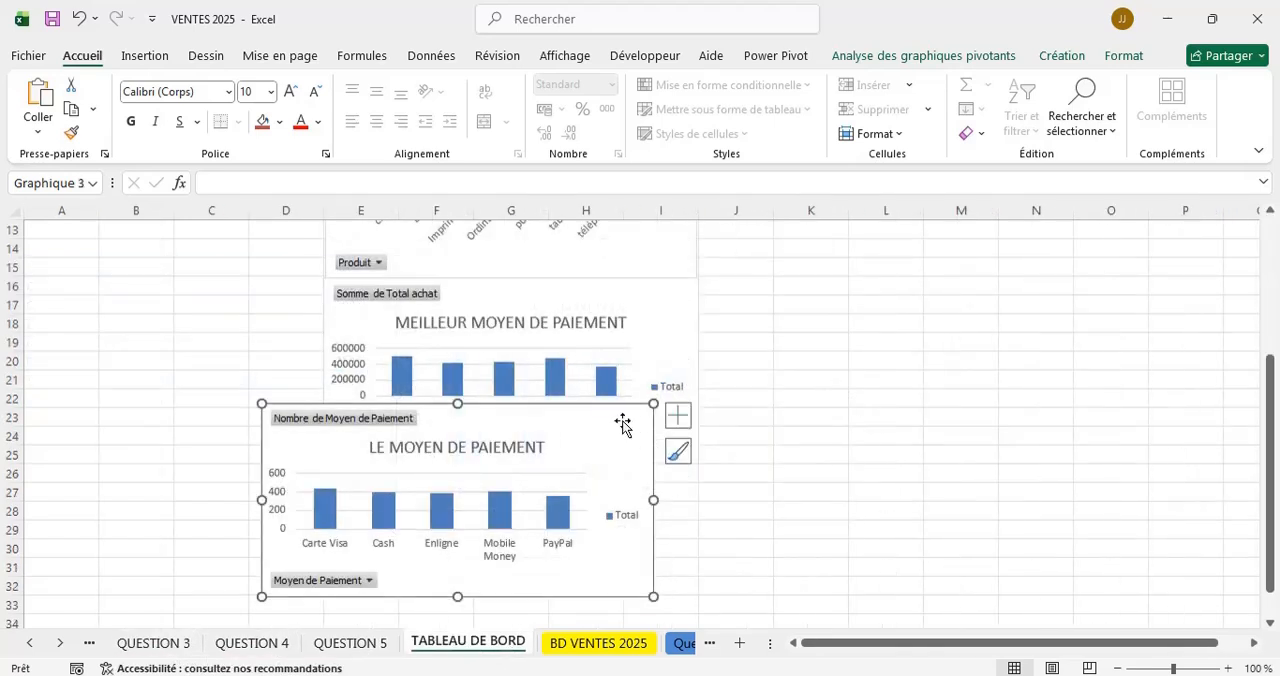
{"action": "key", "text": "Delete"}
{"action": "scroll", "coordinate": [622, 425], "scroll_direction": "up", "scroll_amount": 1}
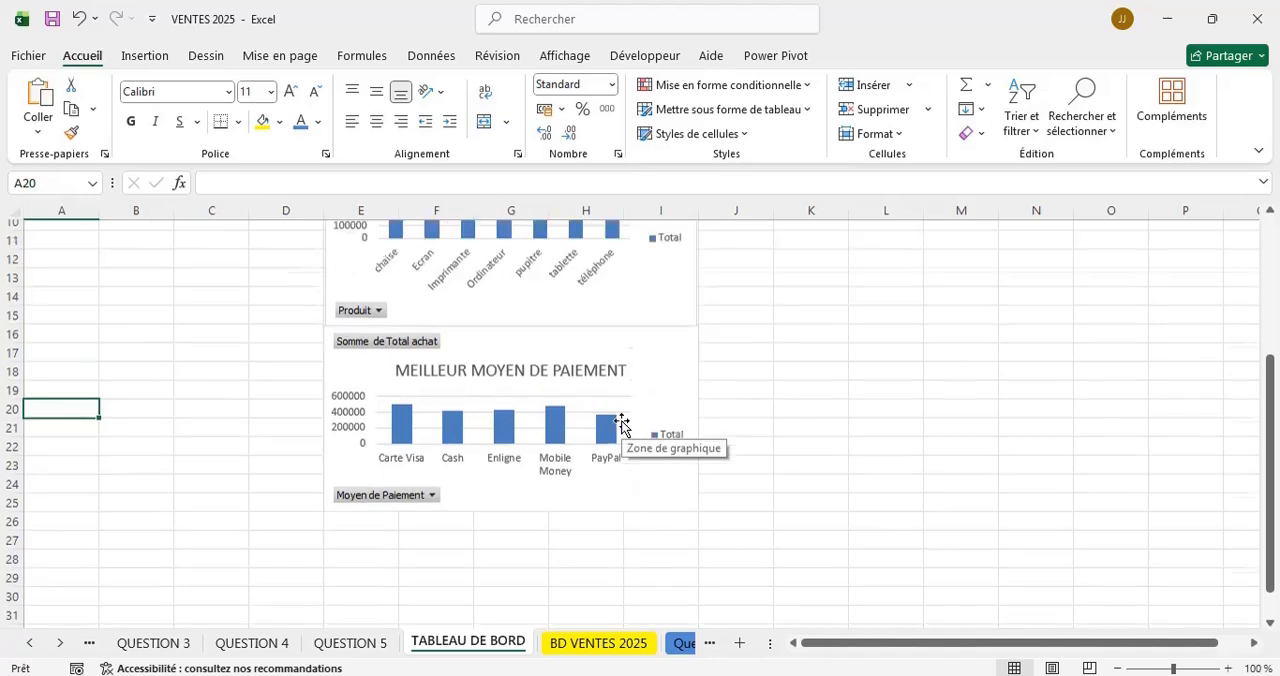
{"action": "scroll", "coordinate": [621, 425], "scroll_direction": "up", "scroll_amount": 2}
{"action": "key", "text": "ctrl+z"}
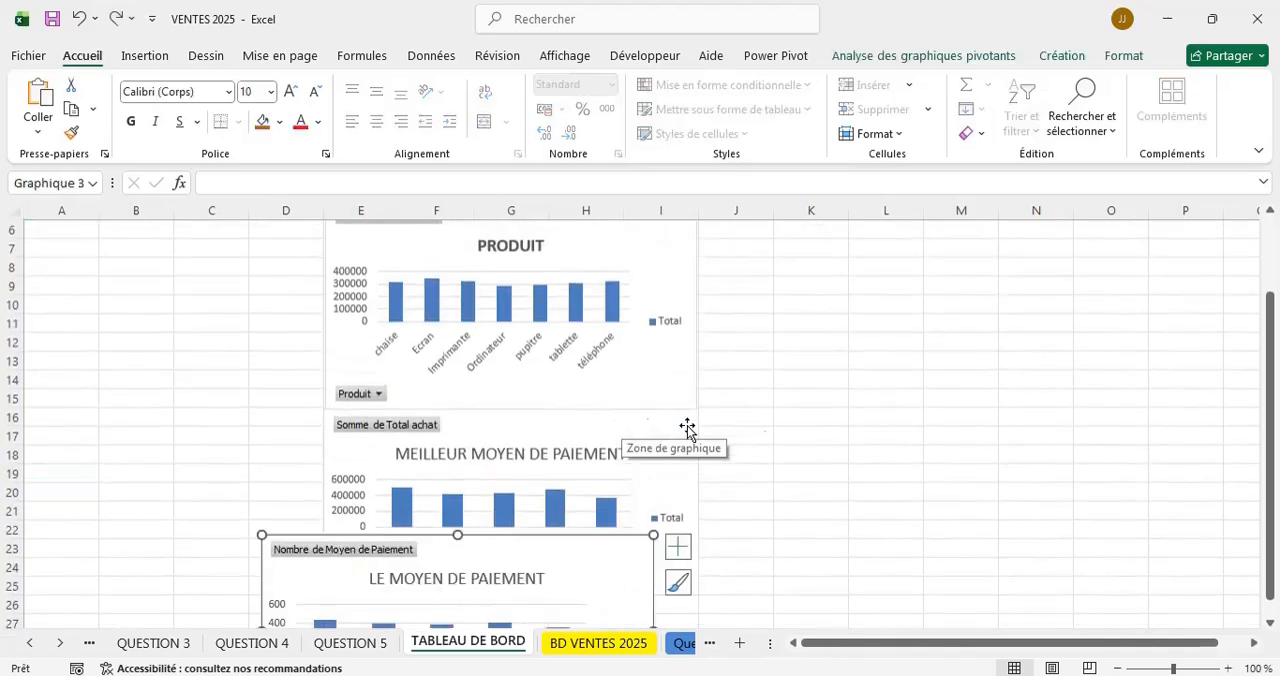
Move the LE MOYEN DE PAIEMENT chart beside the stacked charts, starting at column A, and resize it to span columns A to D.
{"action": "scroll", "coordinate": [803, 457], "scroll_direction": "down", "scroll_amount": 1}
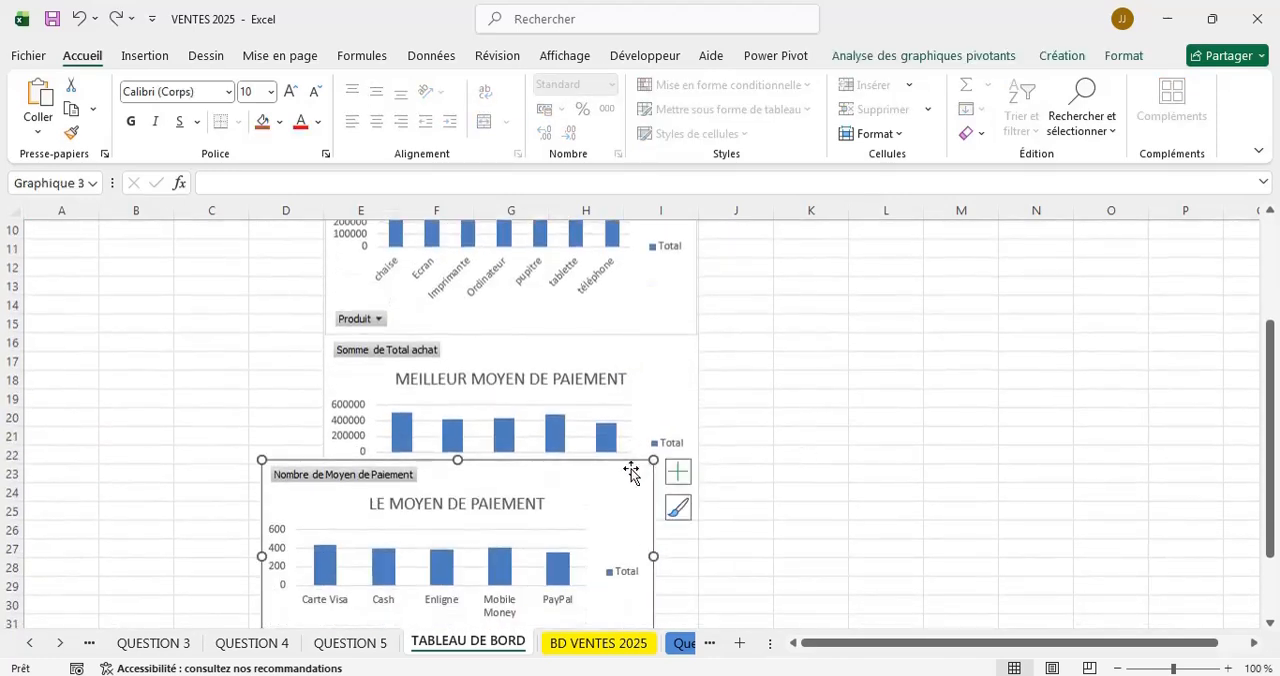
{"action": "left_click_drag", "start_coordinate": [630, 473], "coordinate": [330, 304]}
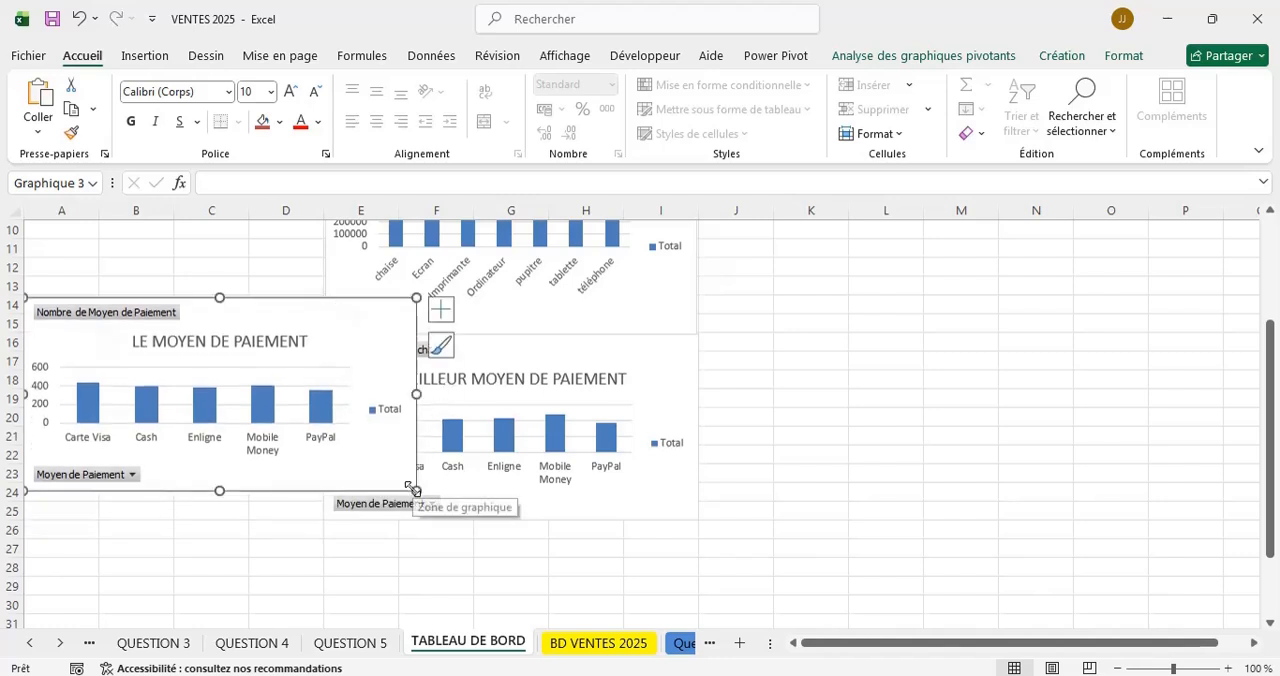
{"action": "left_click_drag", "start_coordinate": [414, 488], "coordinate": [322, 512]}
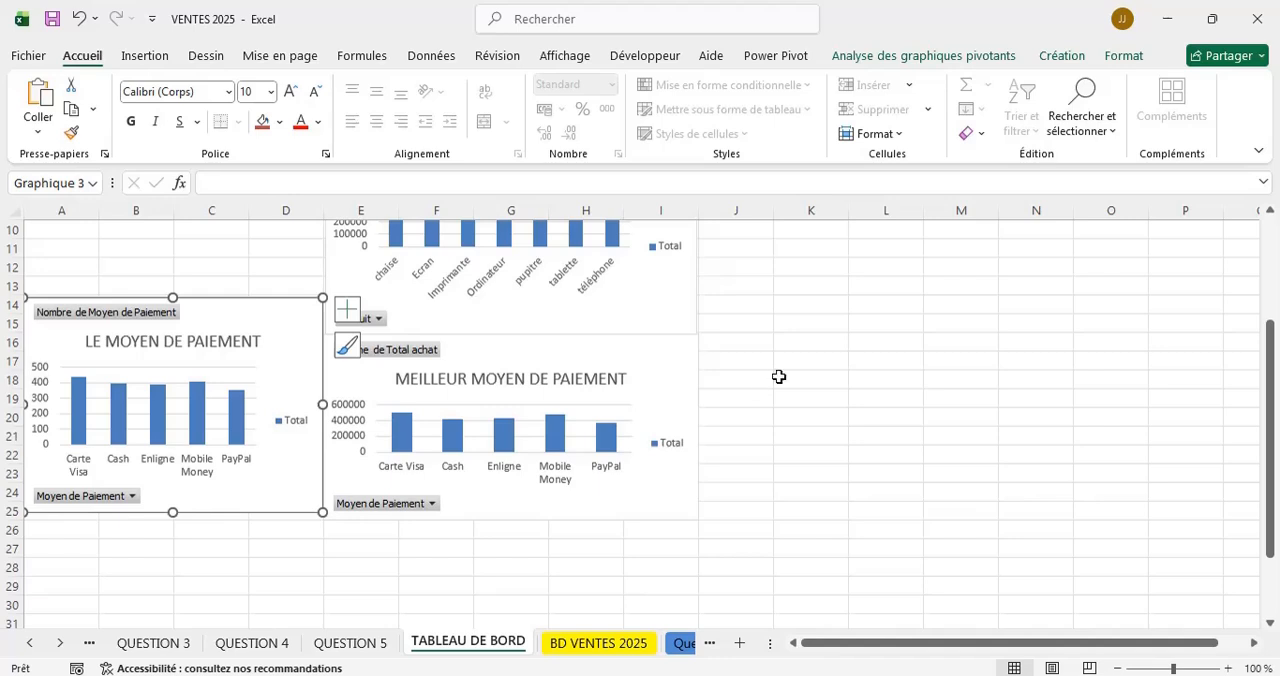
{"action": "scroll", "coordinate": [802, 347], "scroll_direction": "up", "scroll_amount": 3}
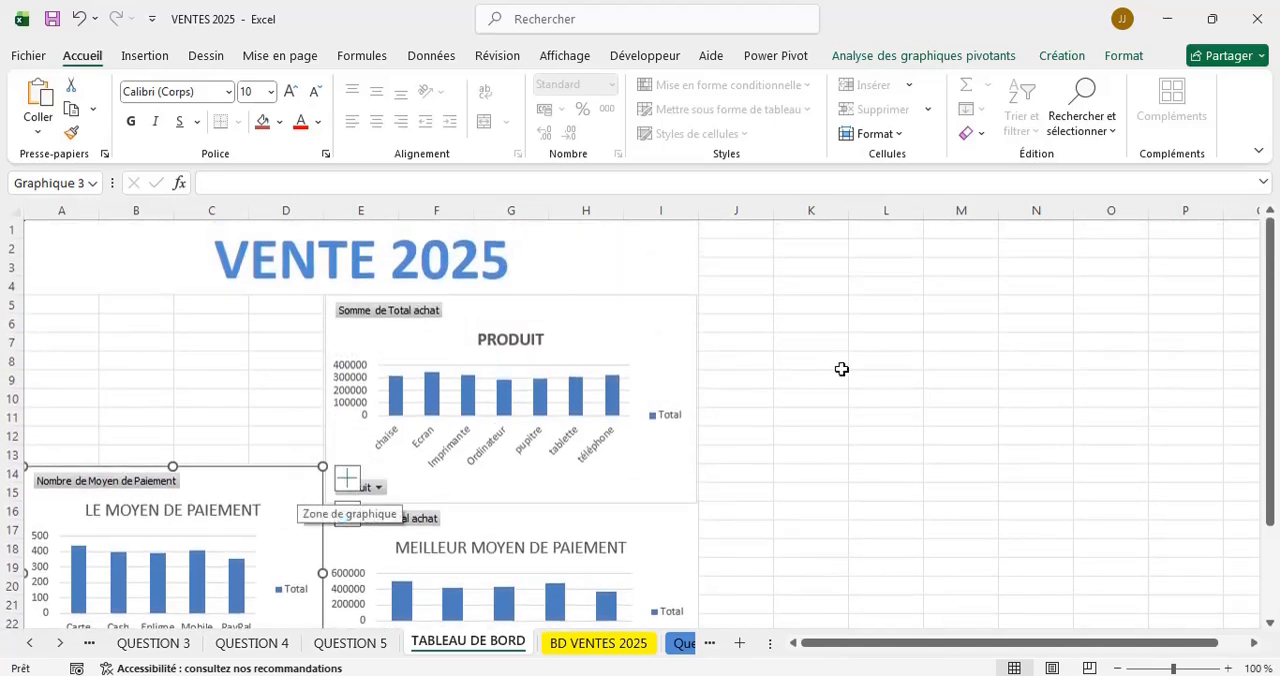
{"action": "scroll", "coordinate": [845, 370], "scroll_direction": "down", "scroll_amount": 3}
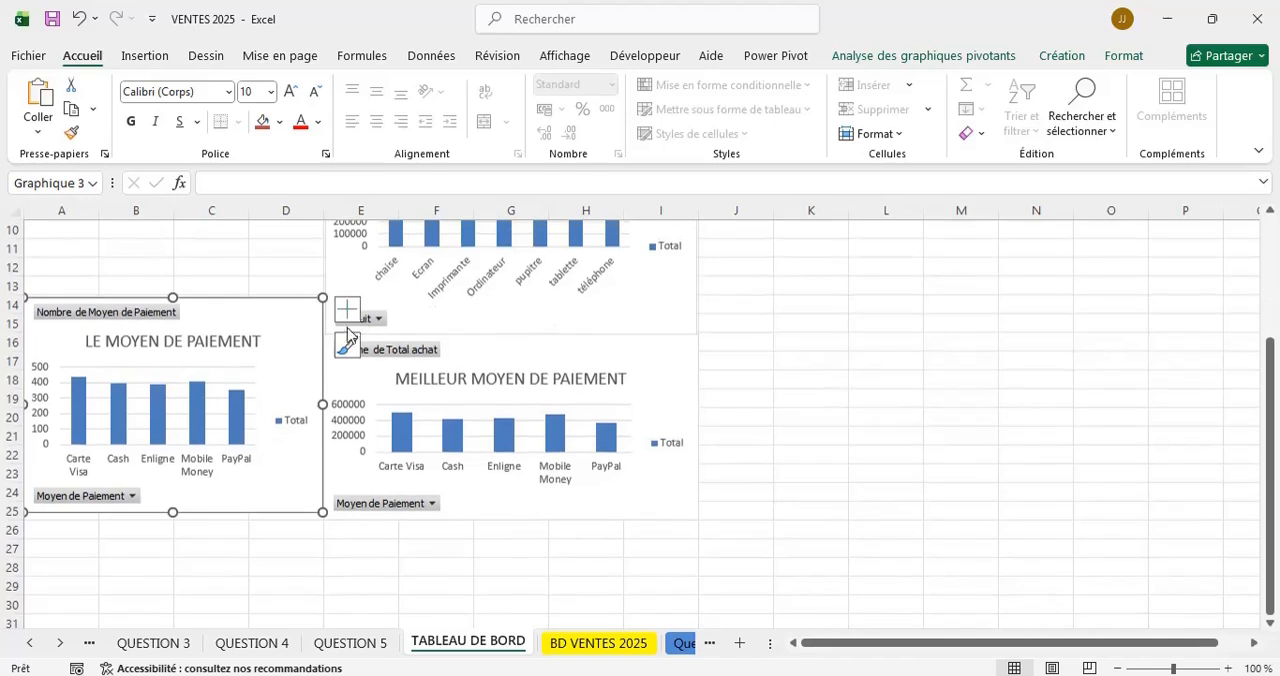
Lower the LE MOYEN DE PAIEMENT chart and reduce its height so its top lines up with the MEILLEUR MOYEN DE PAIEMENT chart at row 16.
{"action": "left_click_drag", "start_coordinate": [306, 316], "coordinate": [297, 324]}
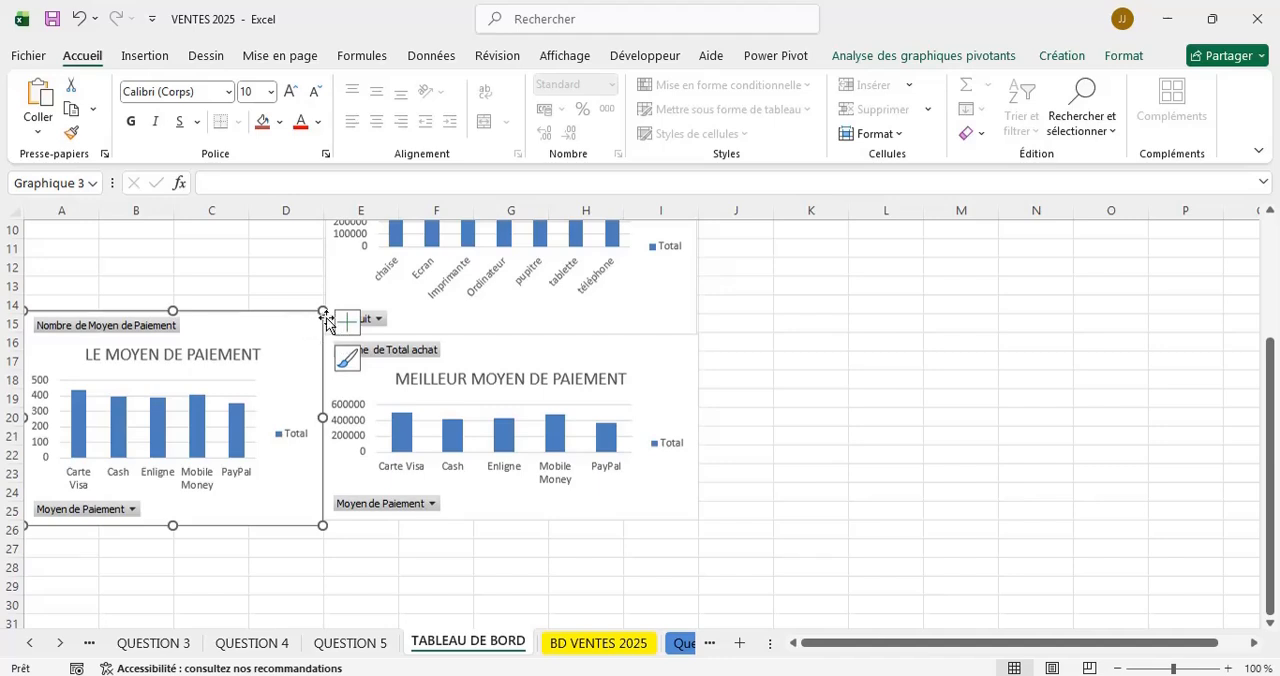
{"action": "left_click_drag", "start_coordinate": [322, 311], "coordinate": [319, 334]}
{"action": "left_click", "coordinate": [263, 286]}
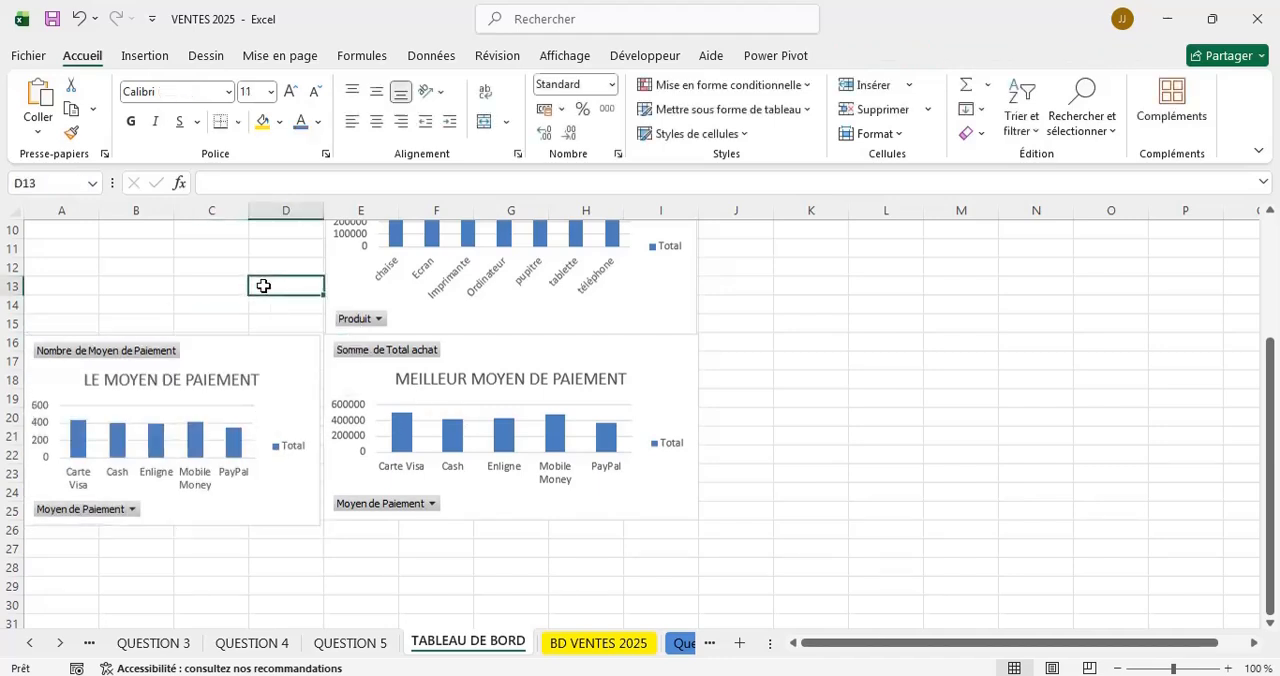
{"action": "scroll", "coordinate": [908, 338], "scroll_direction": "up", "scroll_amount": 3}
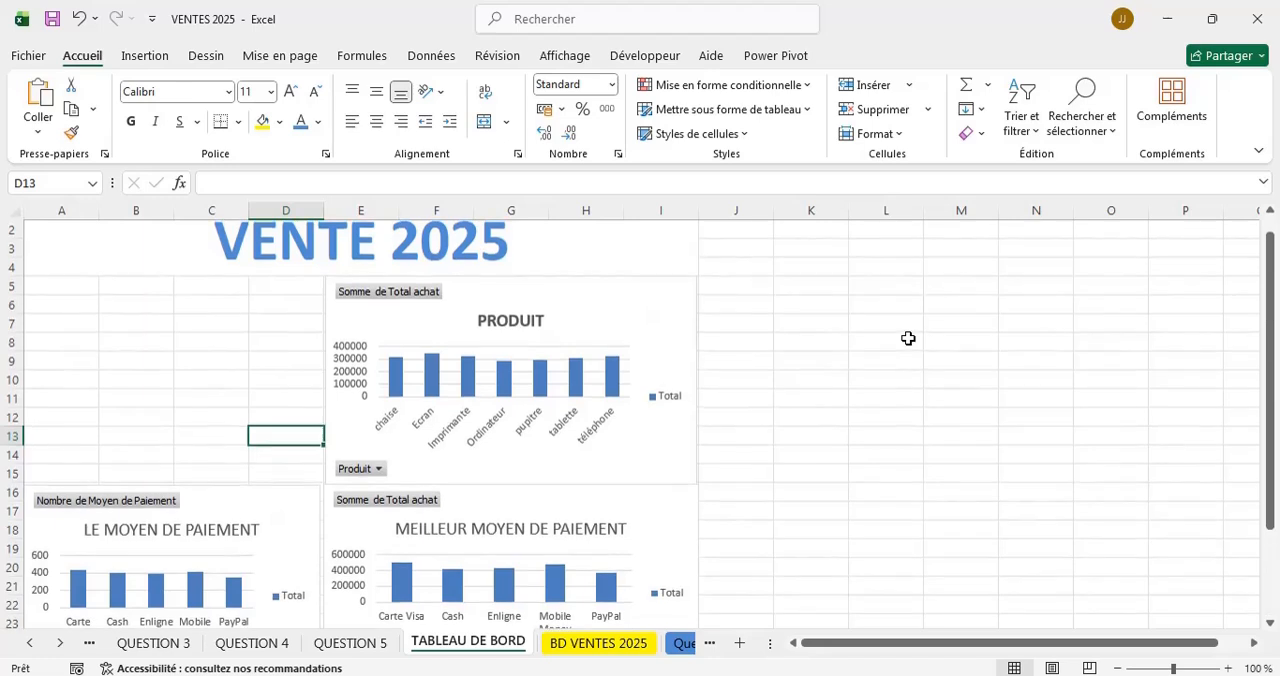
{"action": "scroll", "coordinate": [908, 338], "scroll_direction": "up", "scroll_amount": 1}
{"action": "scroll", "coordinate": [908, 338], "scroll_direction": "down", "scroll_amount": 2}
{"action": "scroll", "coordinate": [908, 338], "scroll_direction": "up", "scroll_amount": 1}
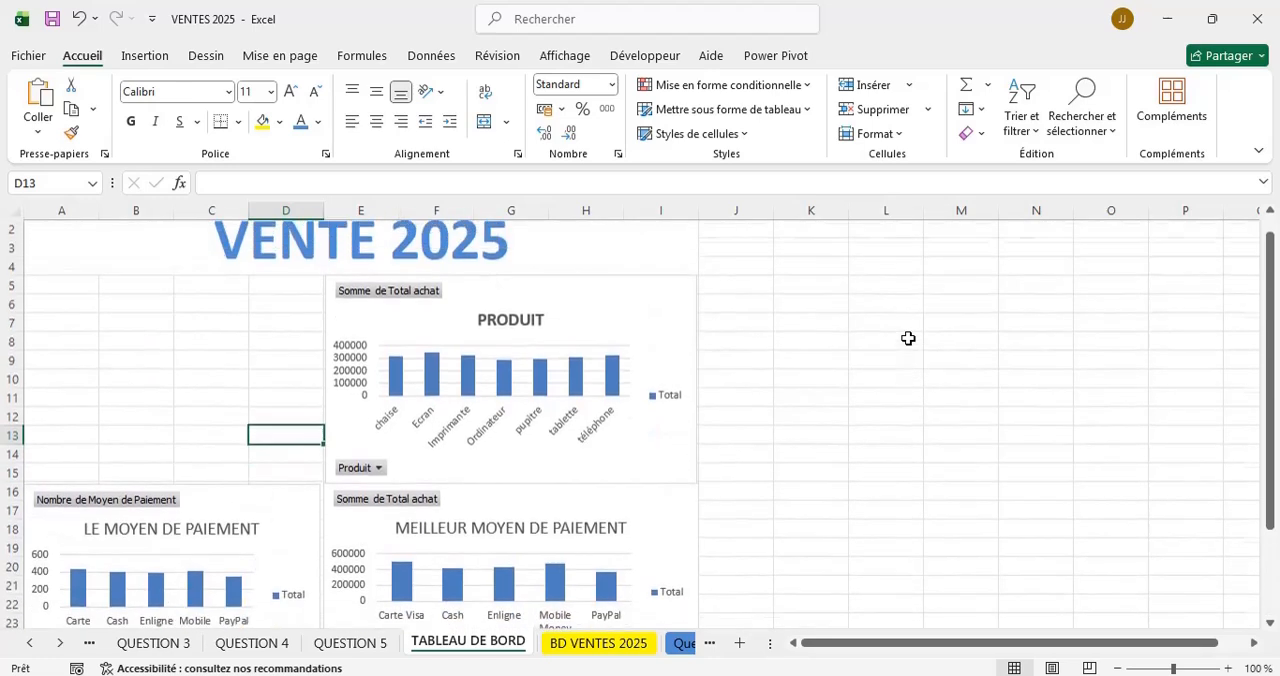
{"action": "left_click", "coordinate": [297, 534]}
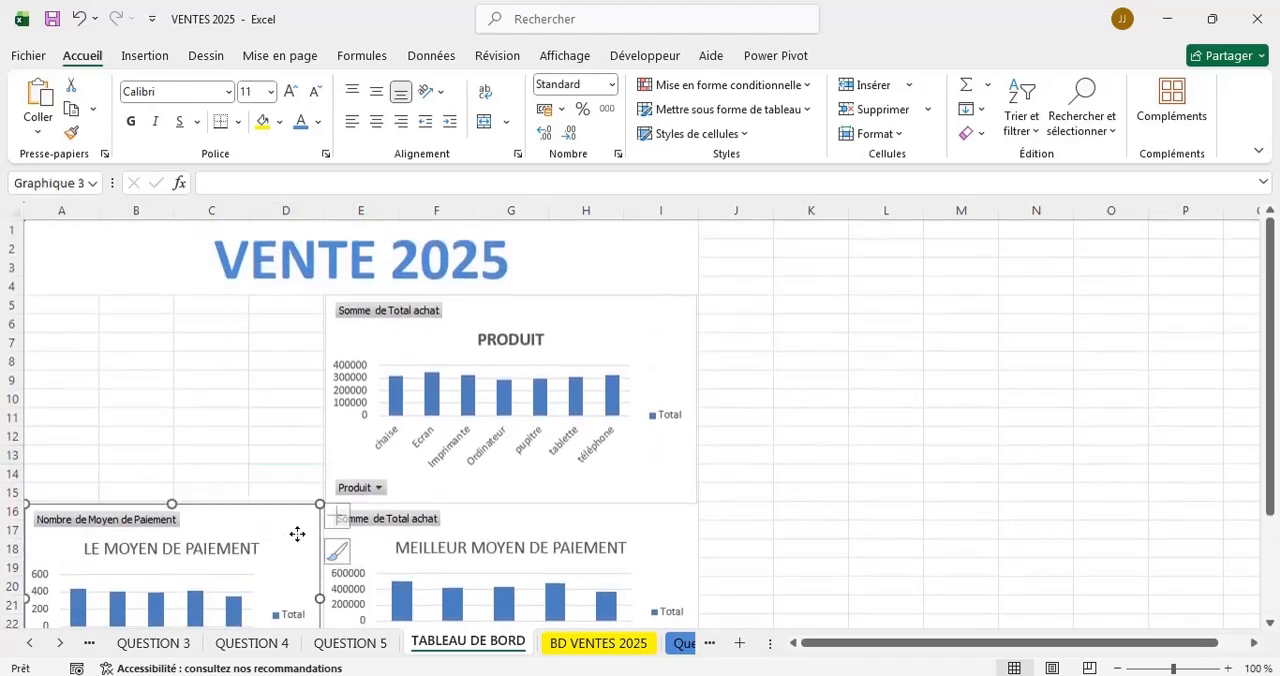
{"action": "left_click", "coordinate": [346, 552]}
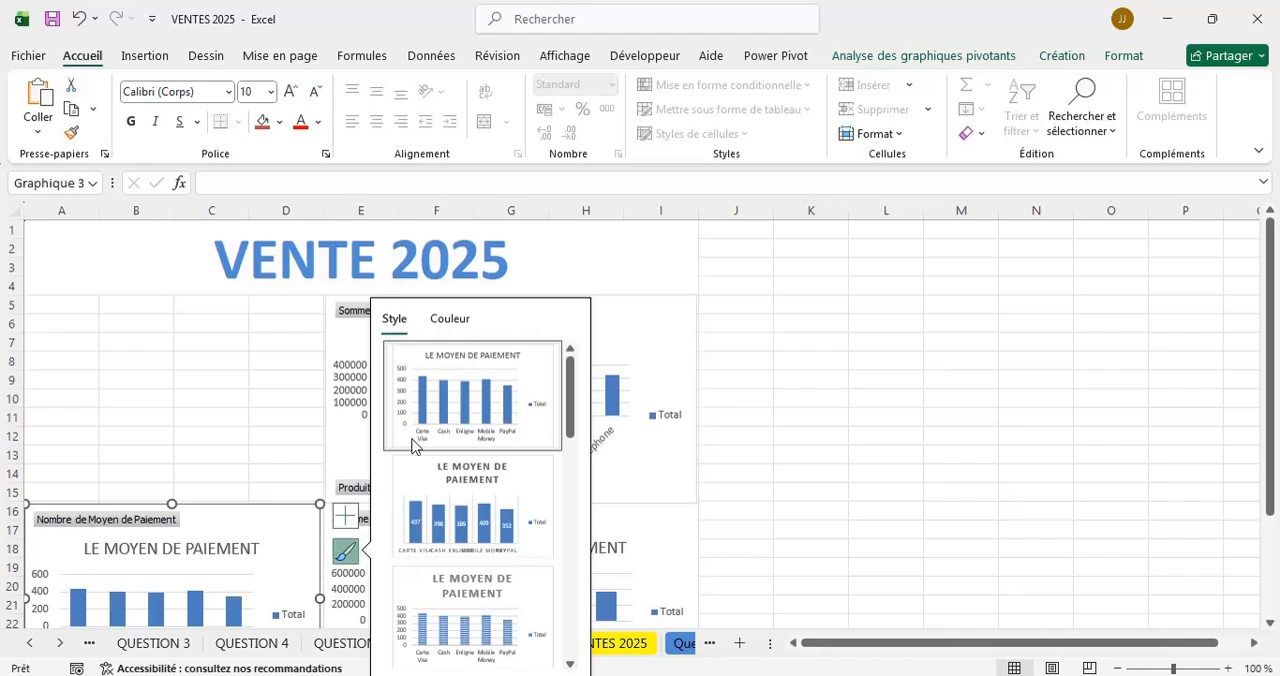
{"action": "left_click", "coordinate": [446, 326]}
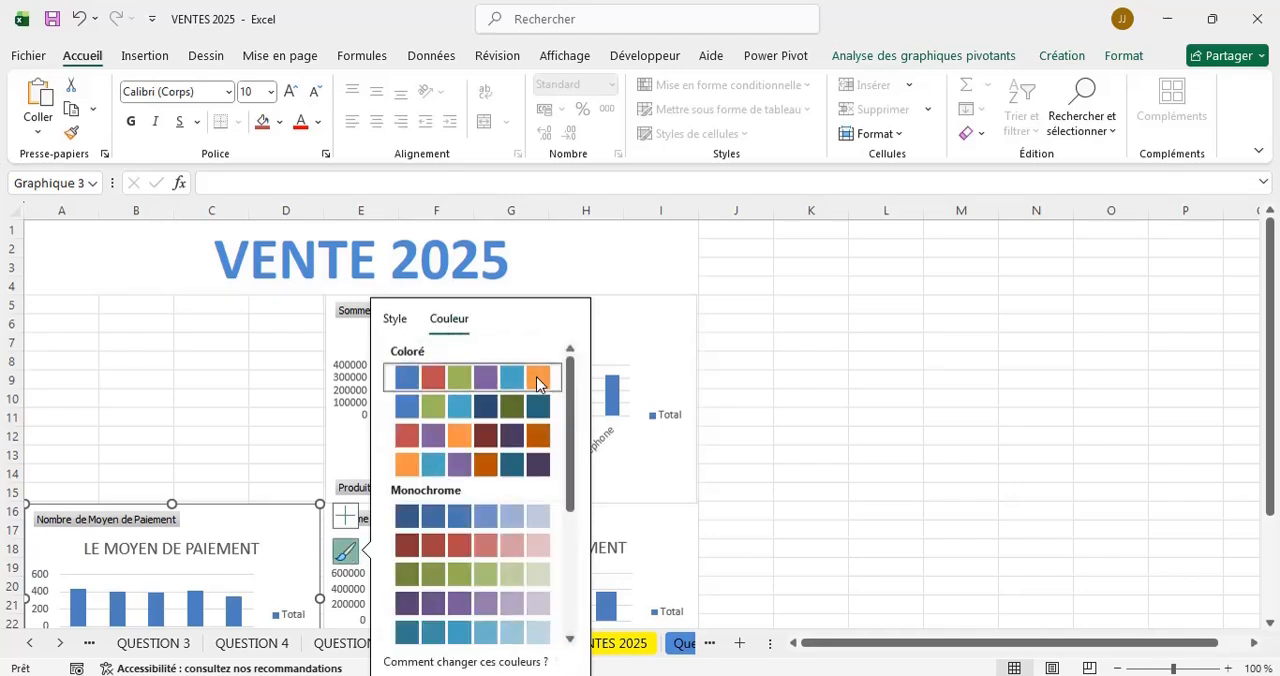
{"action": "left_click", "coordinate": [274, 373]}
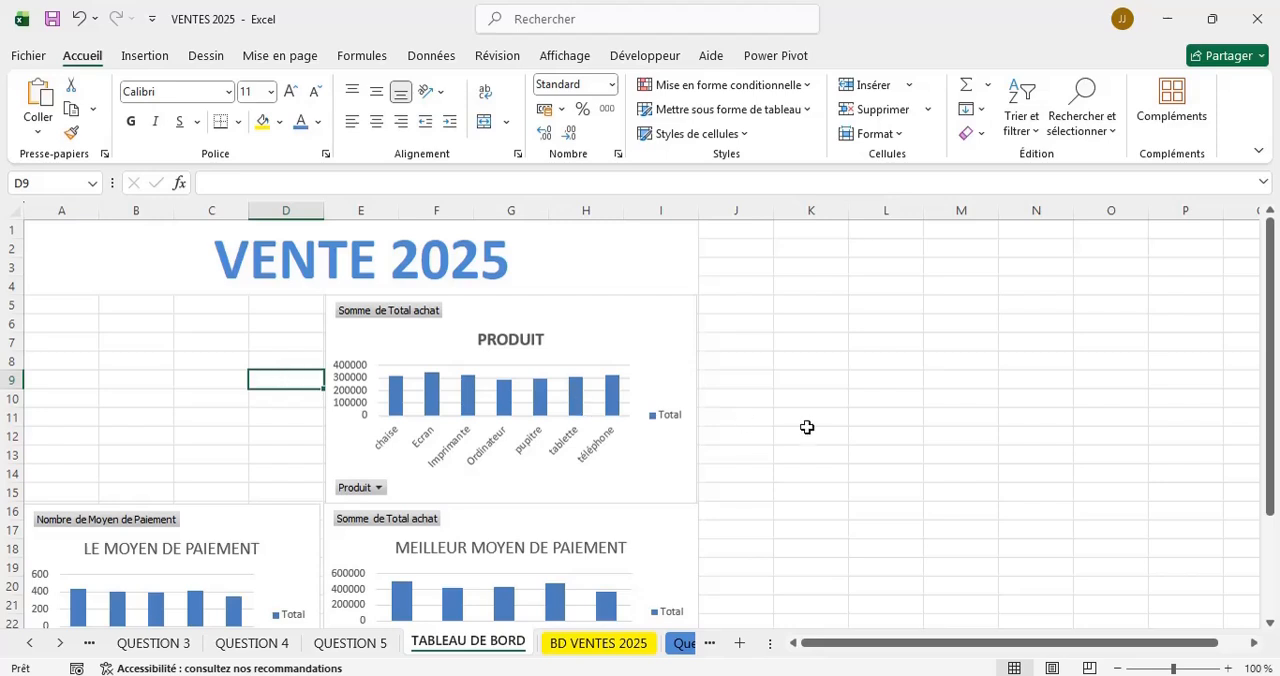
Recolour the LE MOYEN DE PAIEMENT chart with the third Coloré palette, which starts with red.
{"action": "scroll", "coordinate": [807, 427], "scroll_direction": "down", "scroll_amount": 3}
{"action": "left_click", "coordinate": [301, 350]}
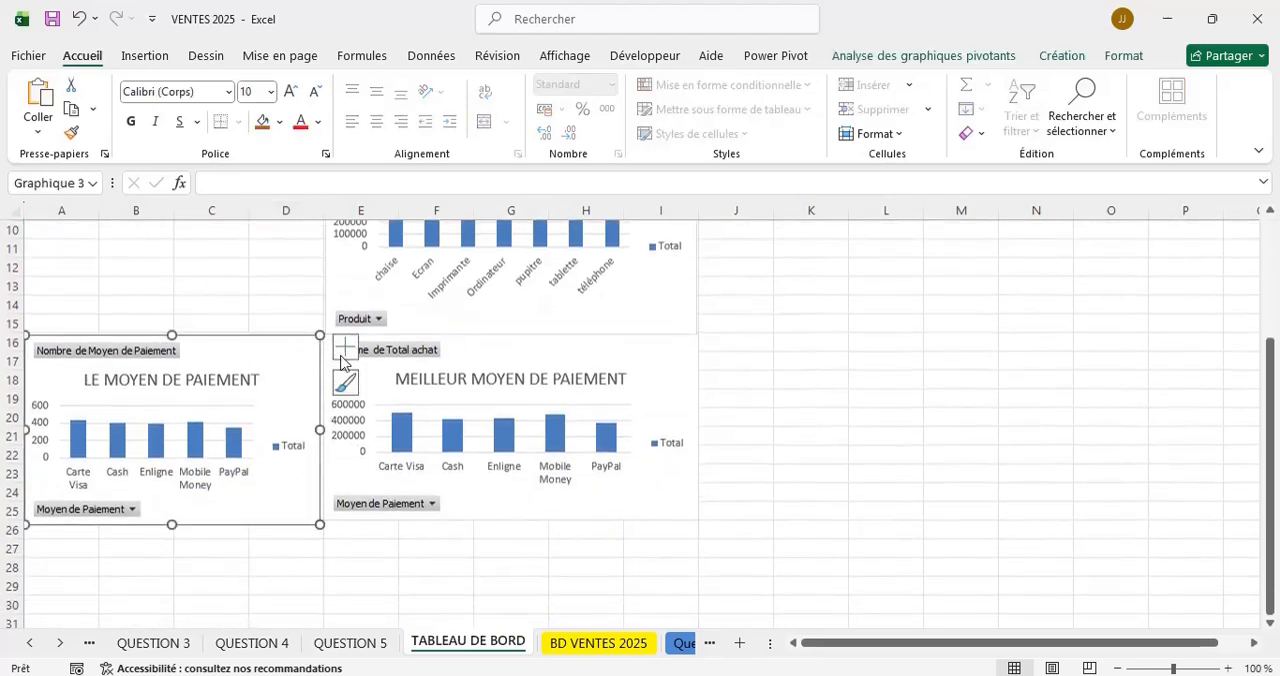
{"action": "left_click", "coordinate": [346, 384]}
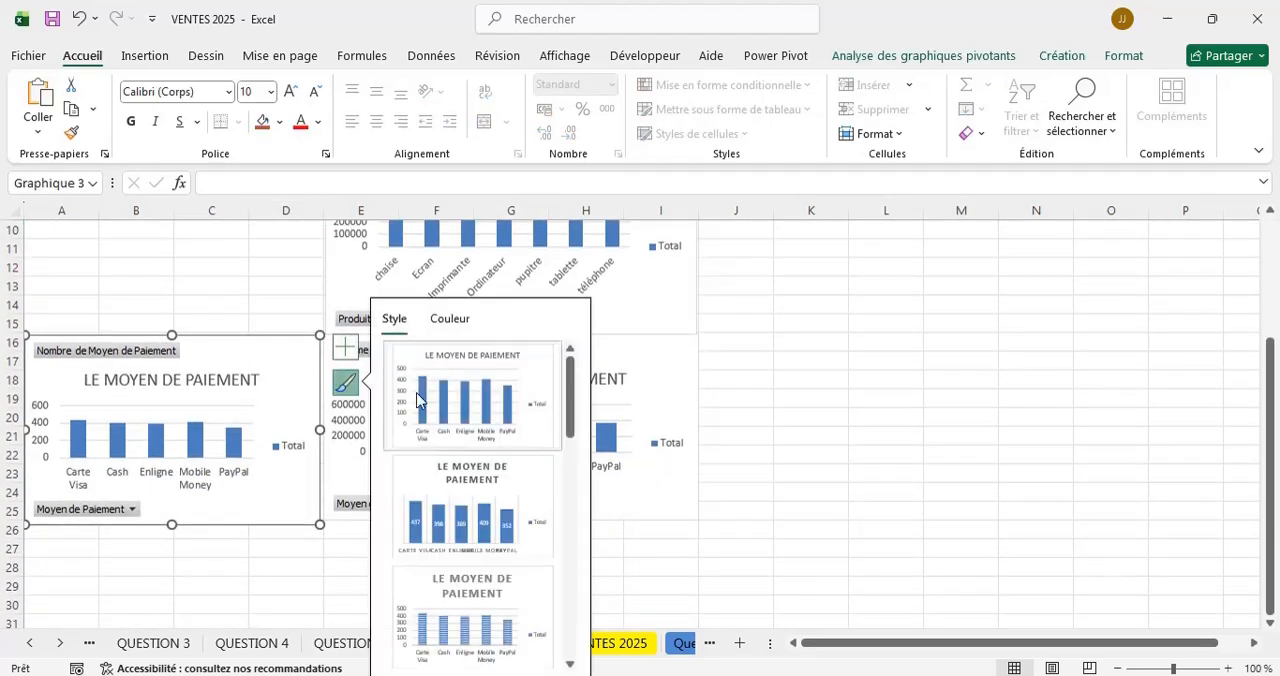
{"action": "left_click", "coordinate": [434, 320]}
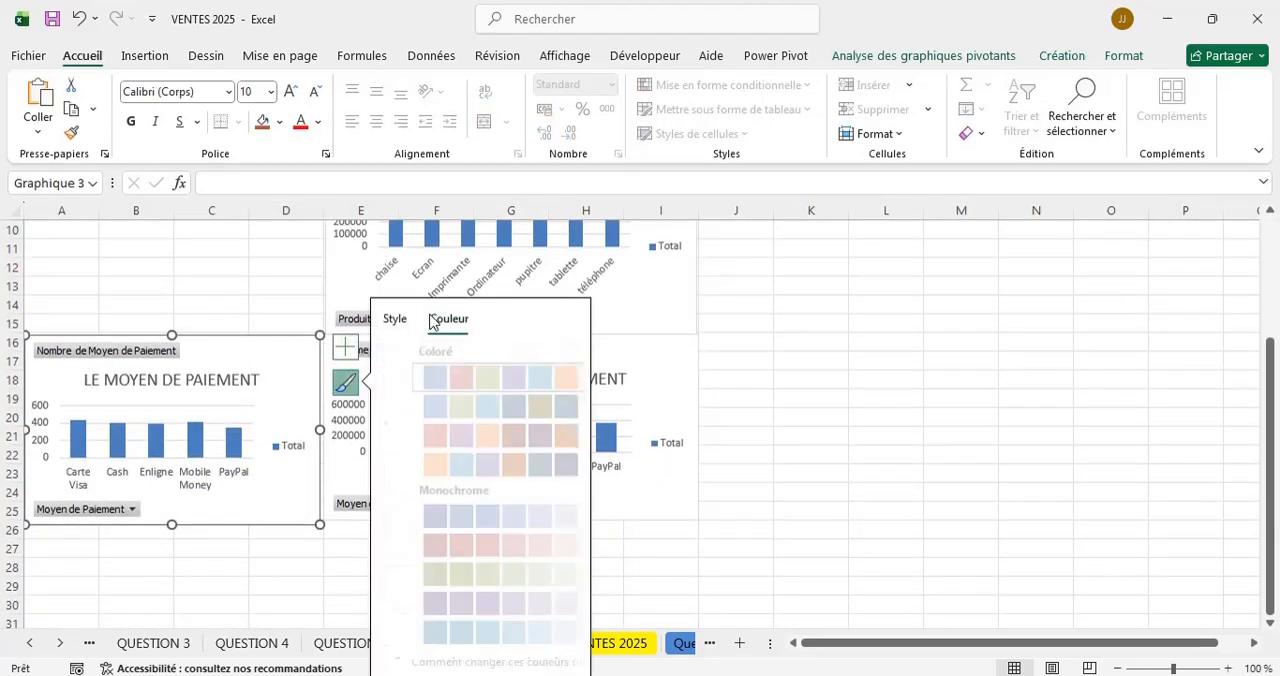
{"action": "left_click", "coordinate": [457, 437]}
{"action": "left_click", "coordinate": [758, 374]}
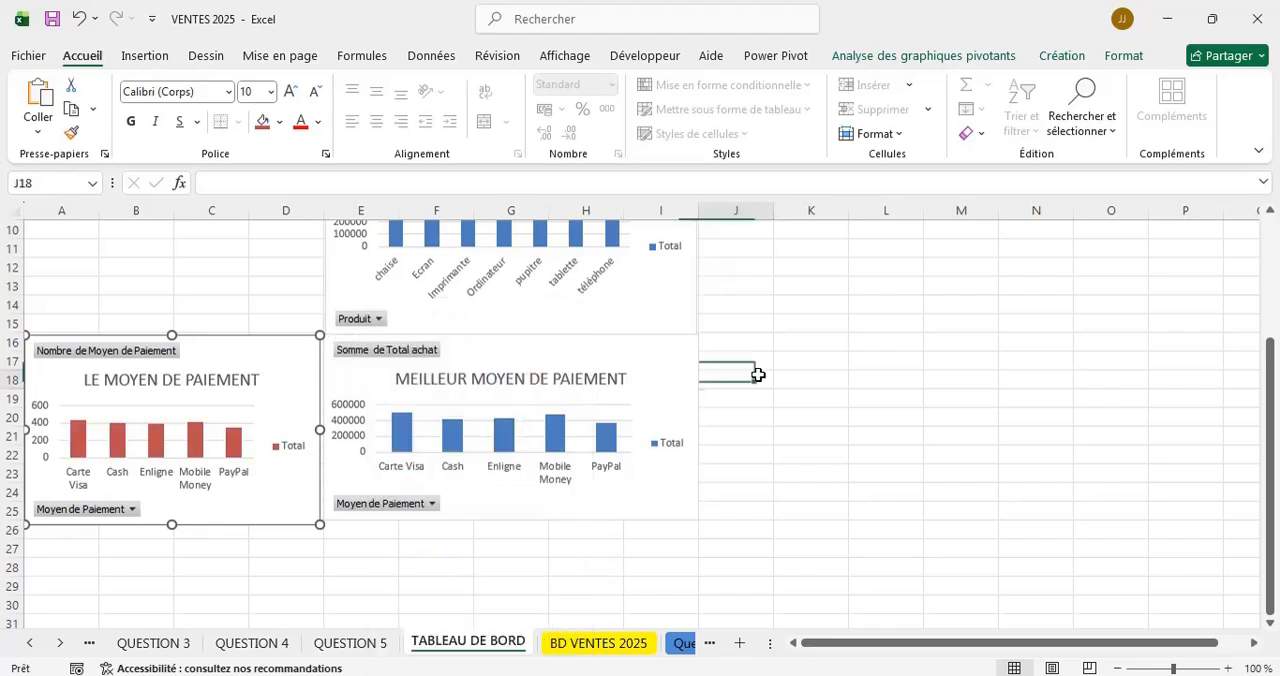
Try to apply the first Coloré palette to the PRODUIT chart.
{"action": "scroll", "coordinate": [663, 347], "scroll_direction": "up", "scroll_amount": 3}
{"action": "left_click", "coordinate": [653, 337]}
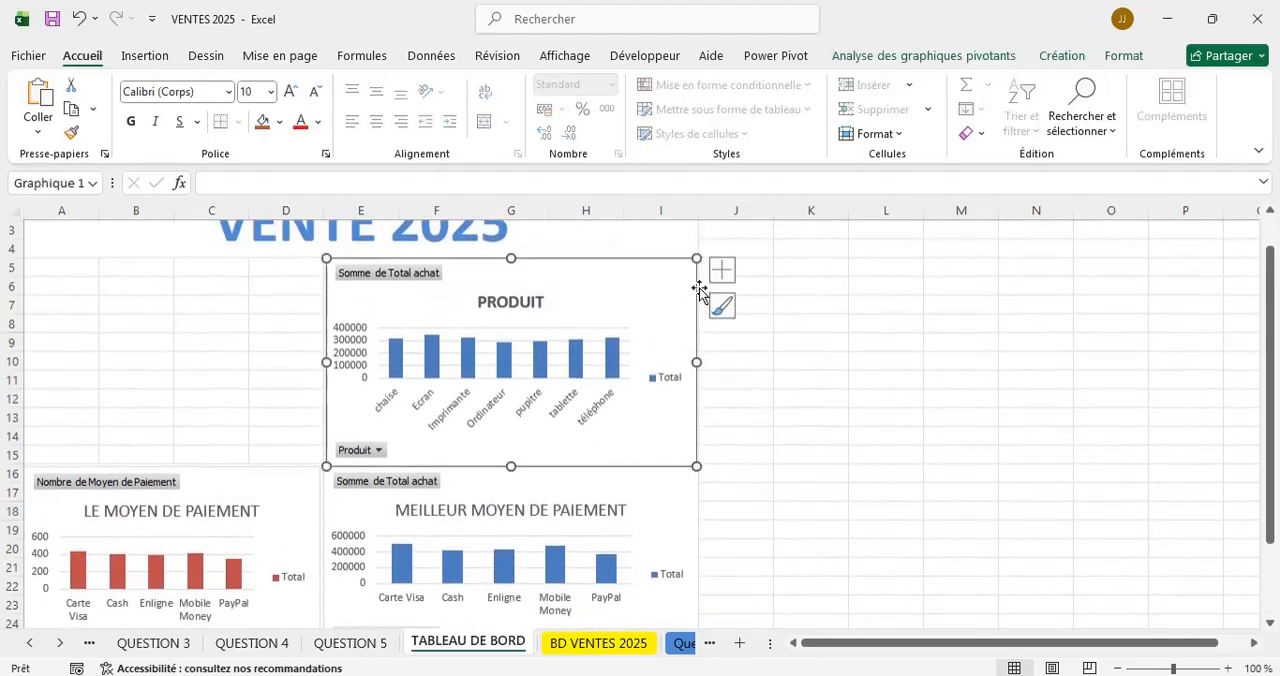
{"action": "left_click", "coordinate": [725, 306]}
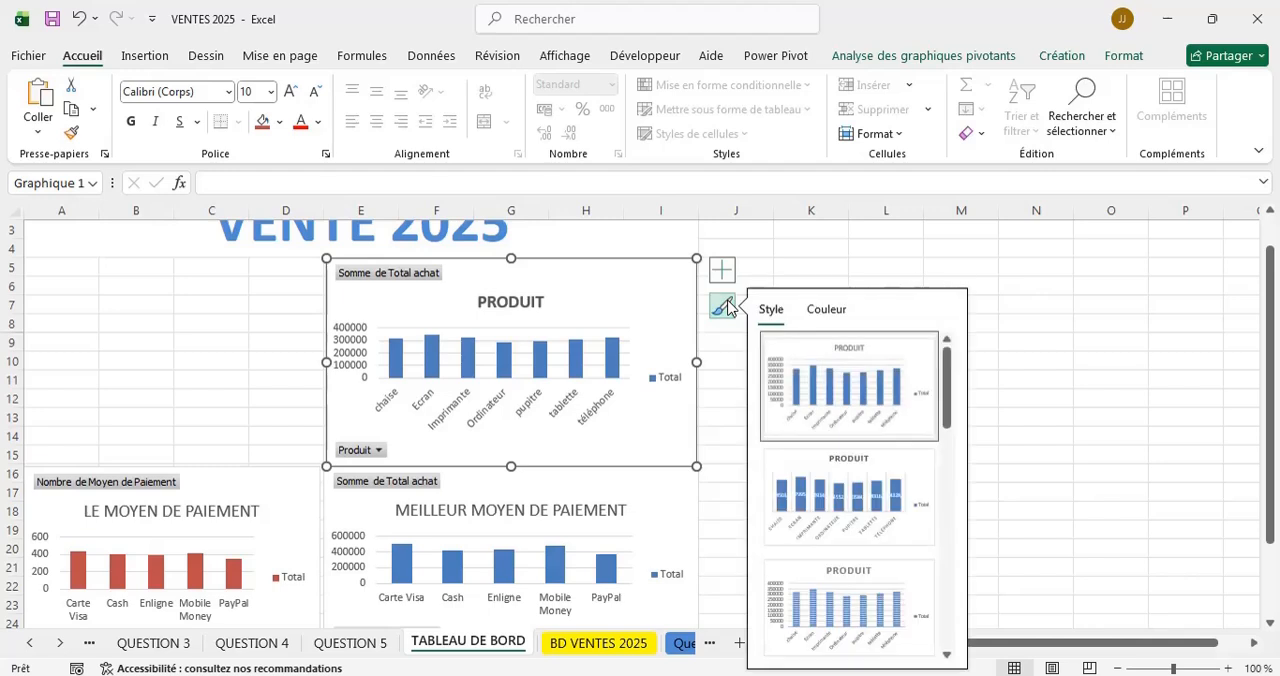
{"action": "left_click", "coordinate": [831, 312]}
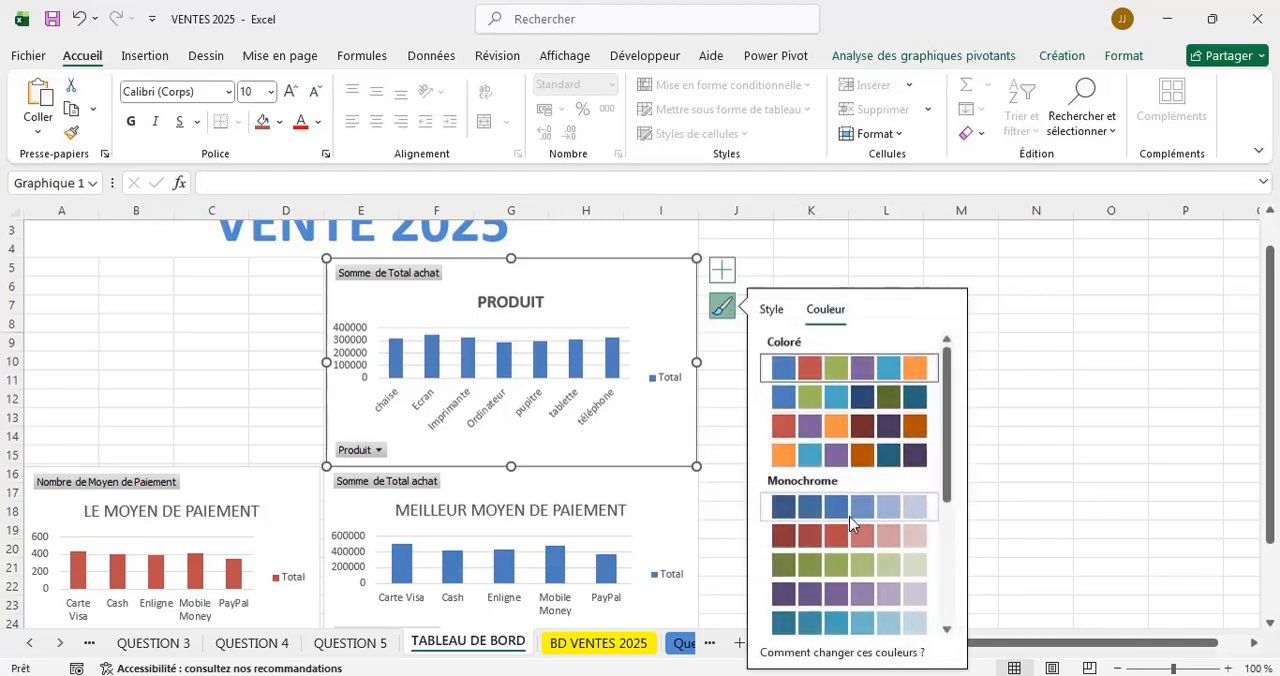
{"action": "left_click", "coordinate": [910, 378]}
{"action": "left_click", "coordinate": [814, 232]}
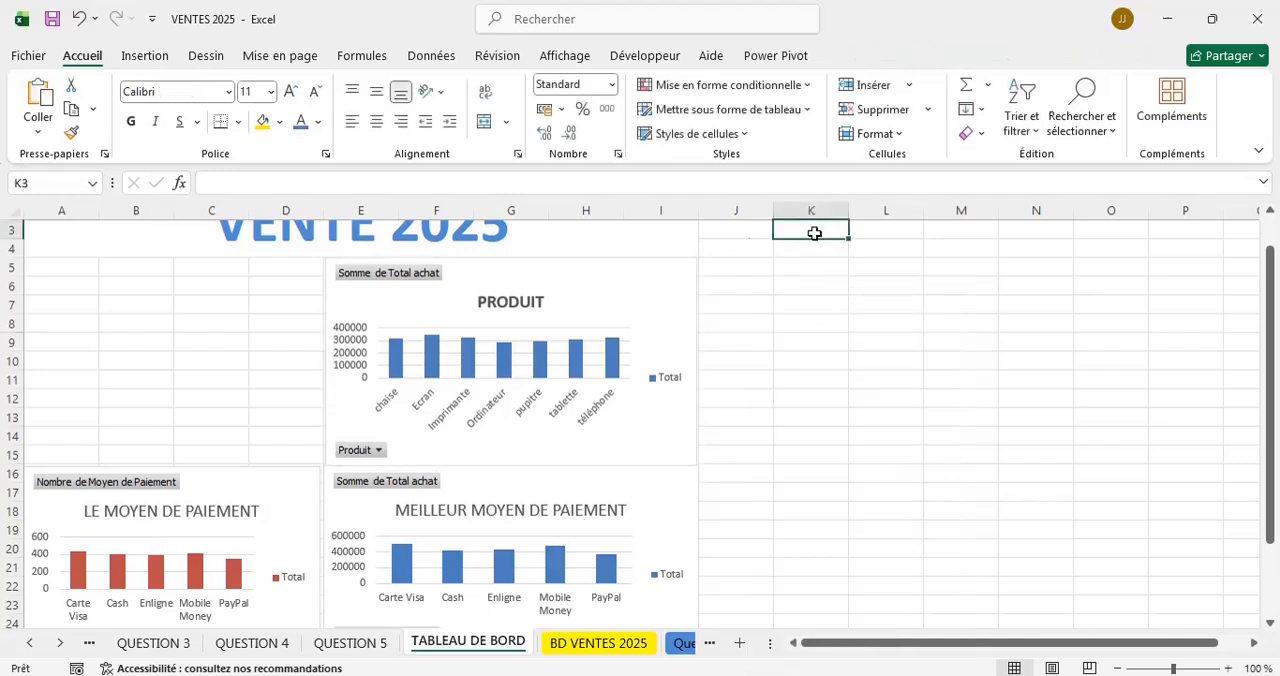
Recolour the PRODUIT chart with the fourth Coloré palette, which starts with orange.
{"action": "left_click", "coordinate": [603, 305]}
{"action": "left_click", "coordinate": [721, 305]}
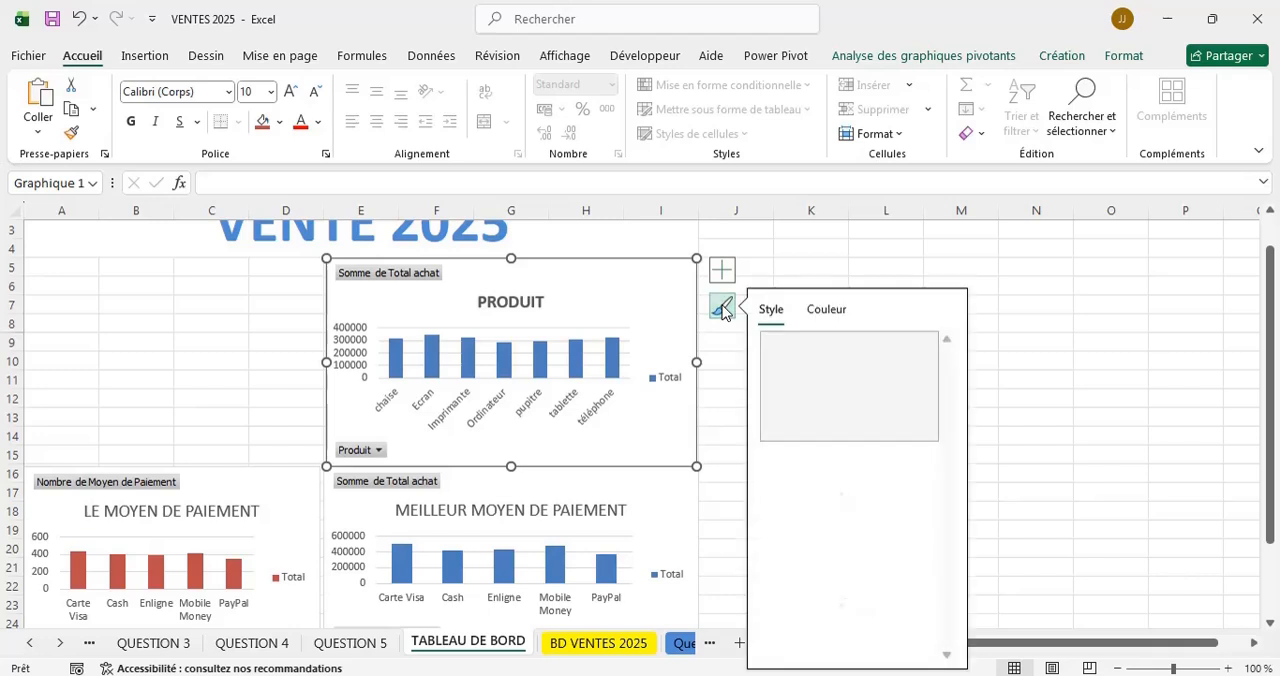
{"action": "left_click", "coordinate": [824, 310]}
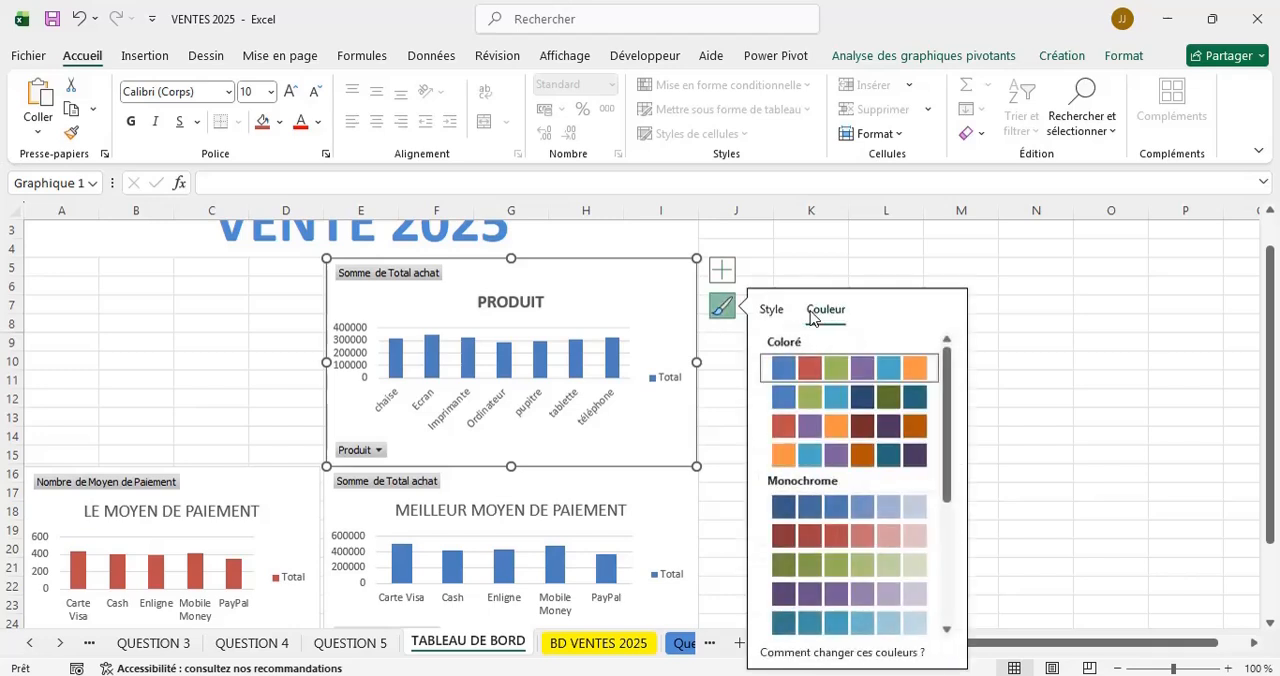
{"action": "left_click", "coordinate": [862, 432]}
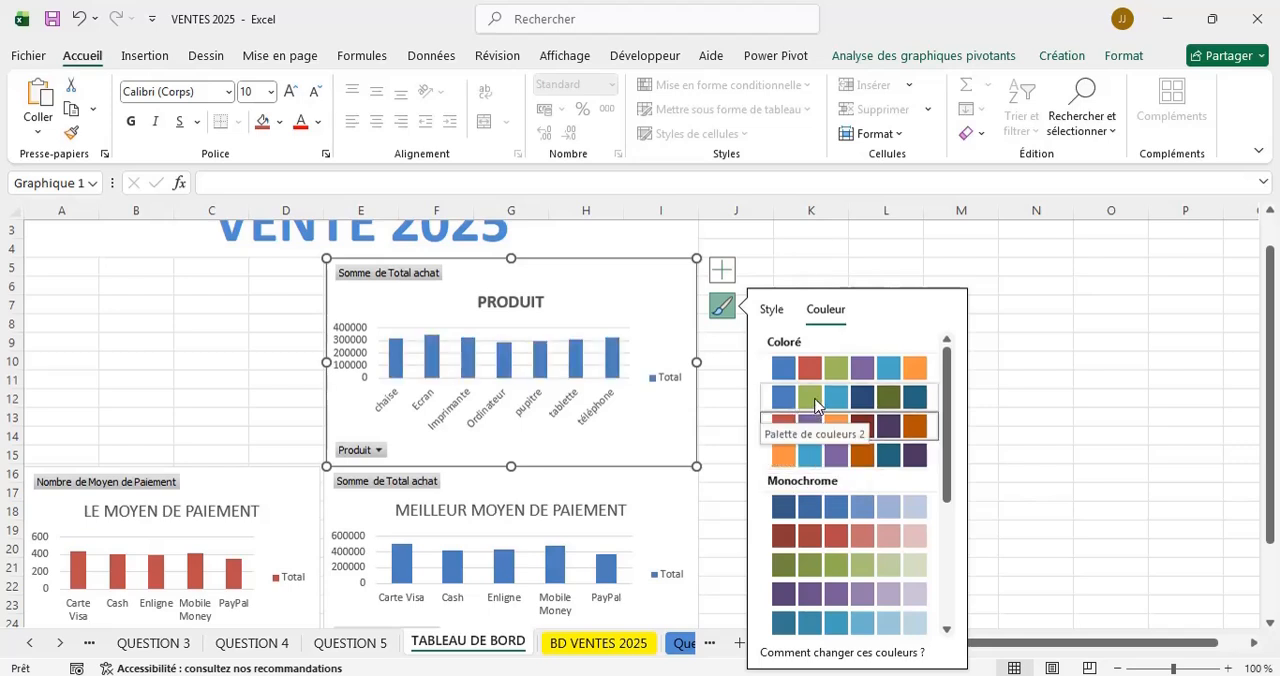
{"action": "left_click", "coordinate": [787, 454]}
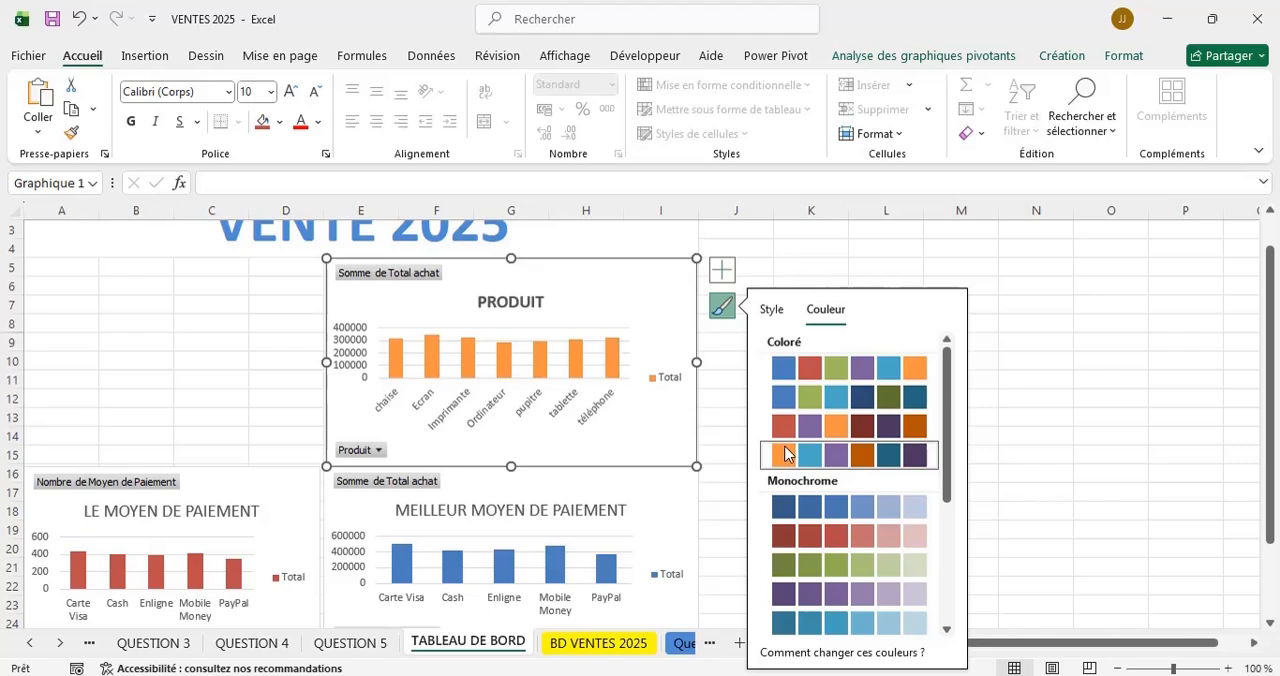
{"action": "left_click", "coordinate": [997, 278]}
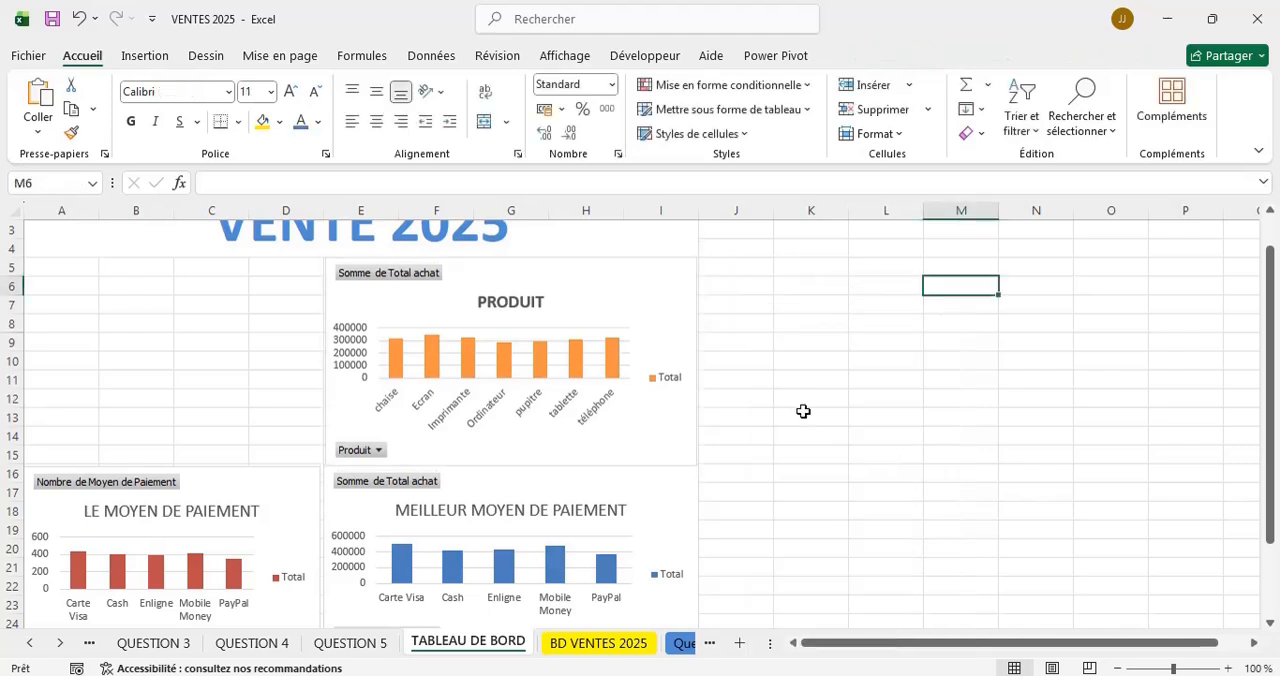
Copy the MEILLEUR GERANT chart from the QUESTION 2 sheet and paste it at cell C10 of the TABLEAU DE BORD sheet.
{"action": "scroll", "coordinate": [803, 411], "scroll_direction": "down", "scroll_amount": 3}
{"action": "scroll", "coordinate": [803, 411], "scroll_direction": "up", "scroll_amount": 2}
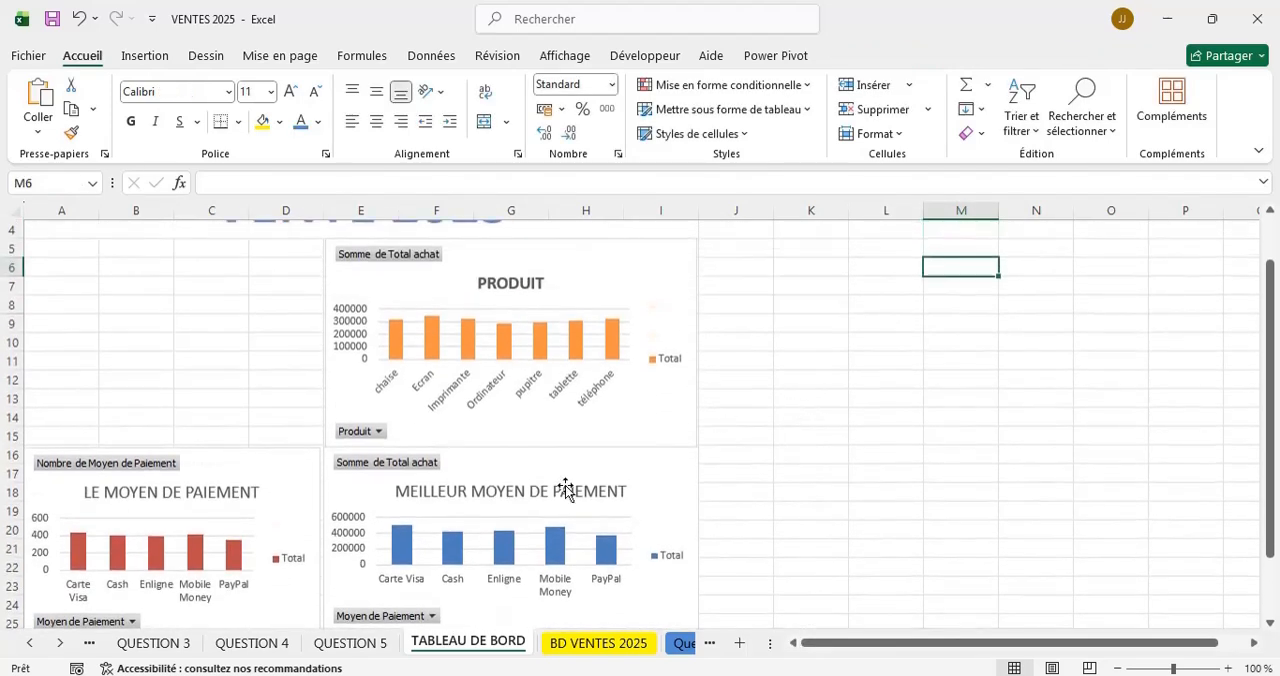
{"action": "left_click", "coordinate": [33, 644]}
{"action": "left_click", "coordinate": [33, 644]}
{"action": "left_click", "coordinate": [154, 644]}
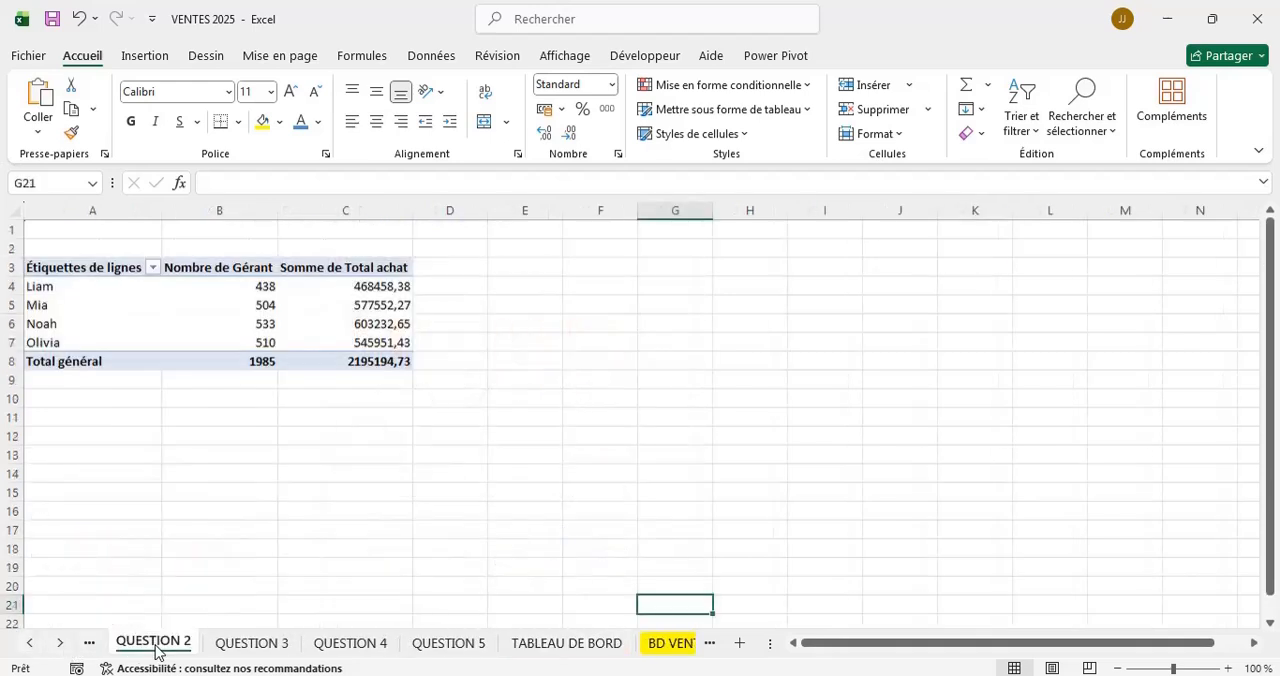
{"action": "left_click", "coordinate": [846, 288]}
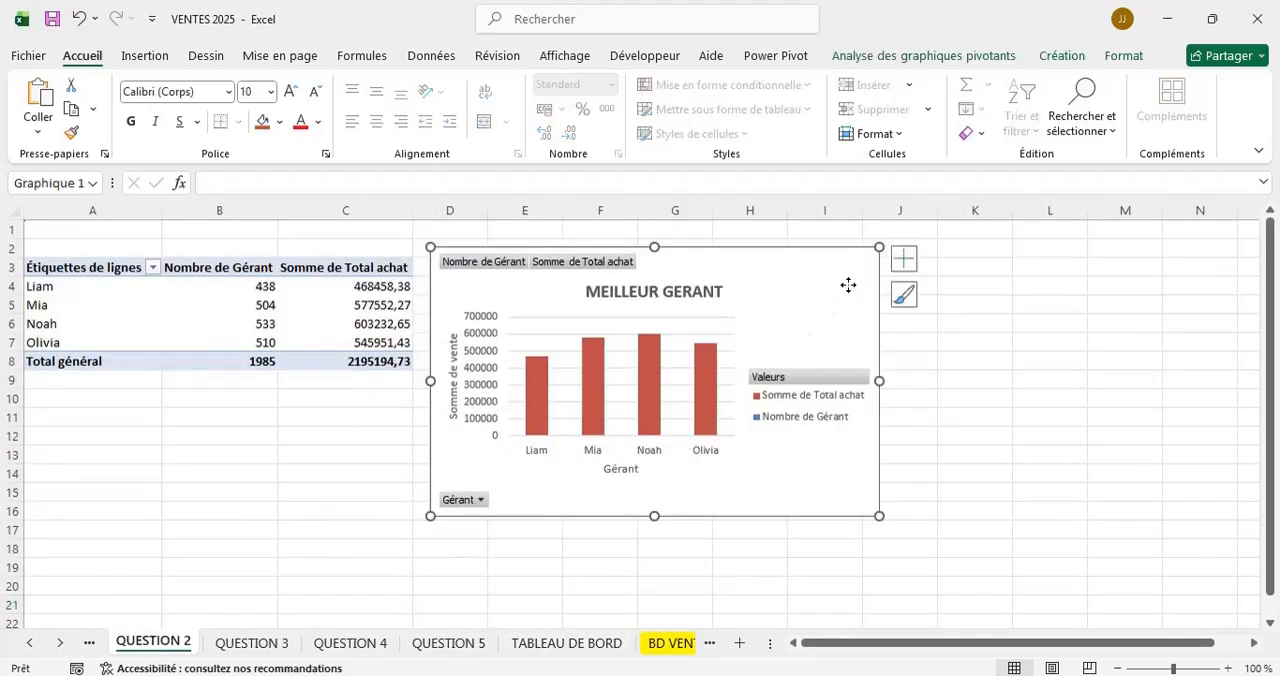
{"action": "right_click", "coordinate": [847, 286]}
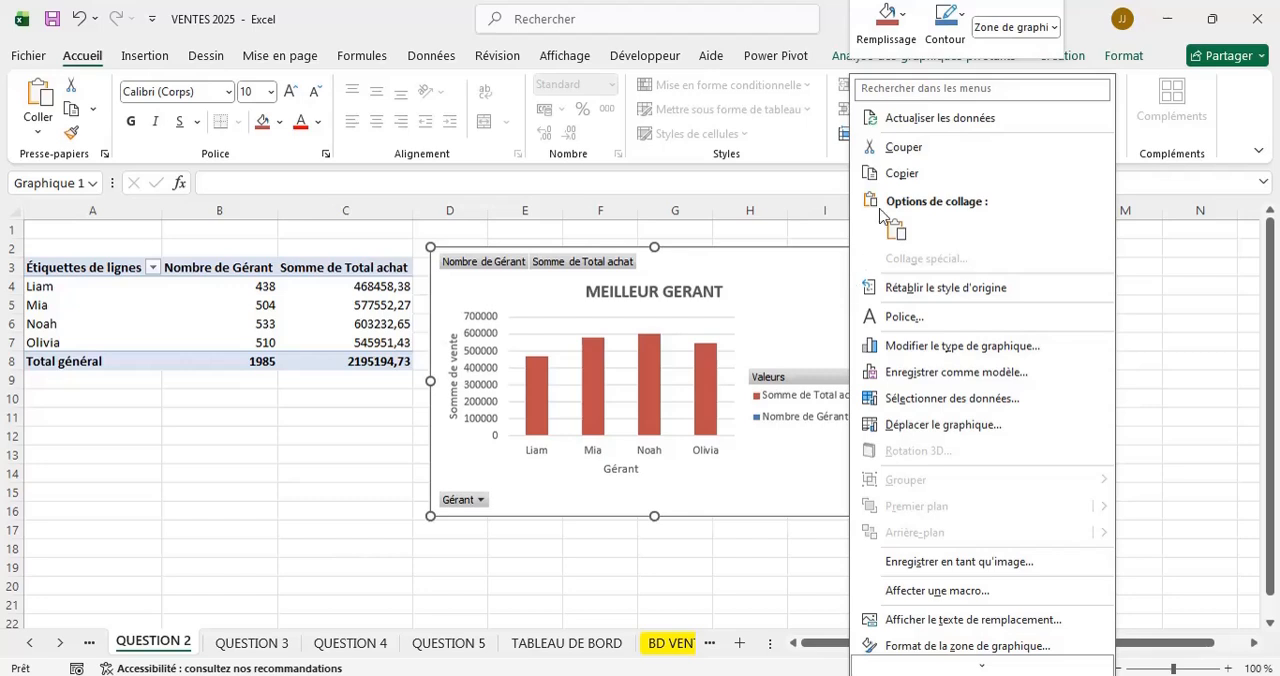
{"action": "left_click", "coordinate": [902, 180]}
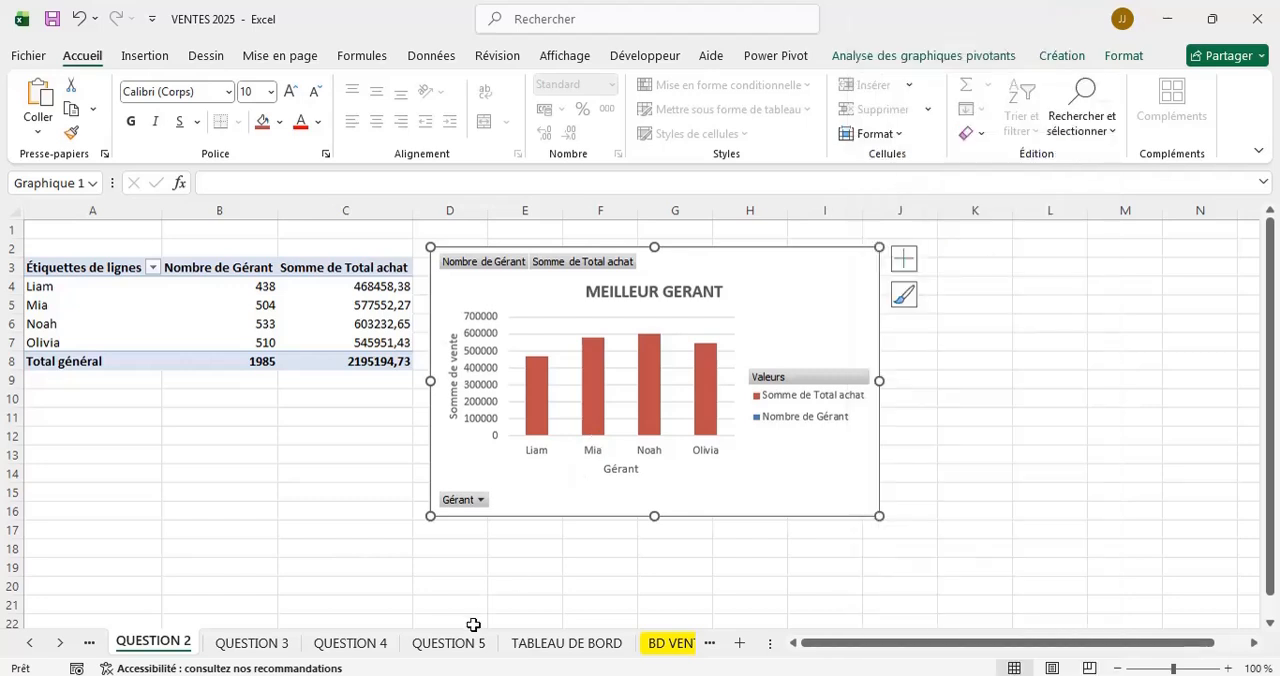
{"action": "left_click", "coordinate": [568, 643]}
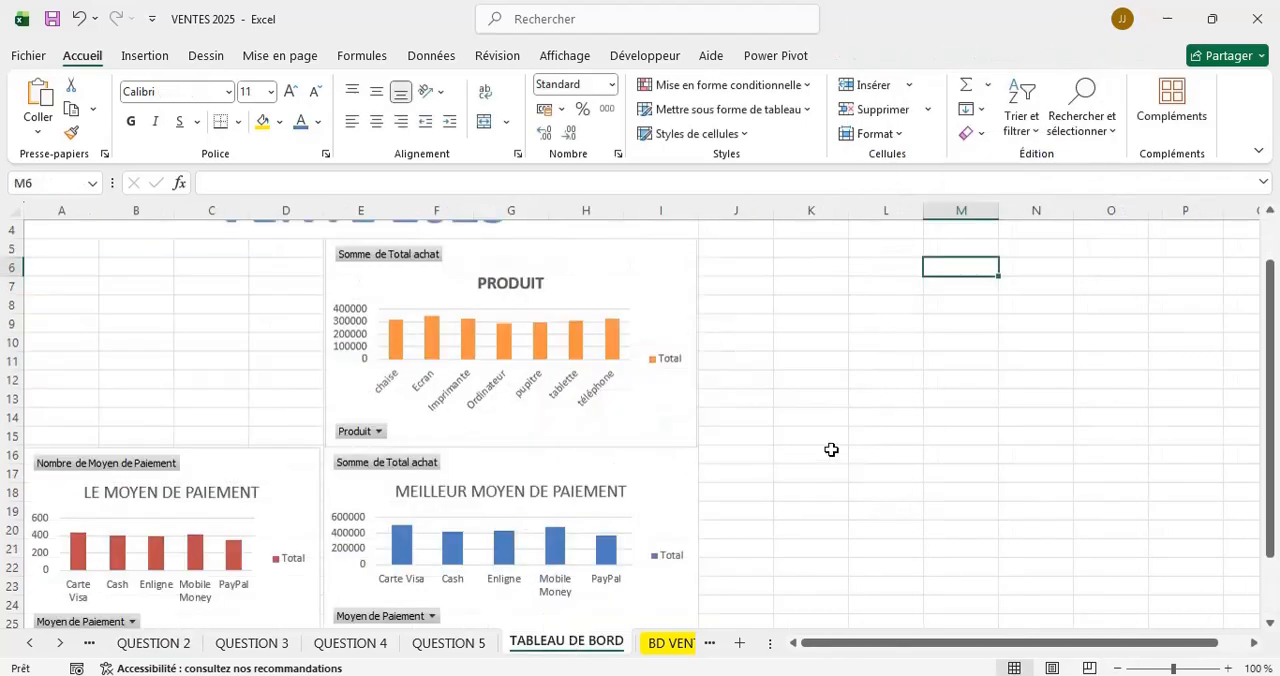
{"action": "scroll", "coordinate": [851, 512], "scroll_direction": "up", "scroll_amount": 1}
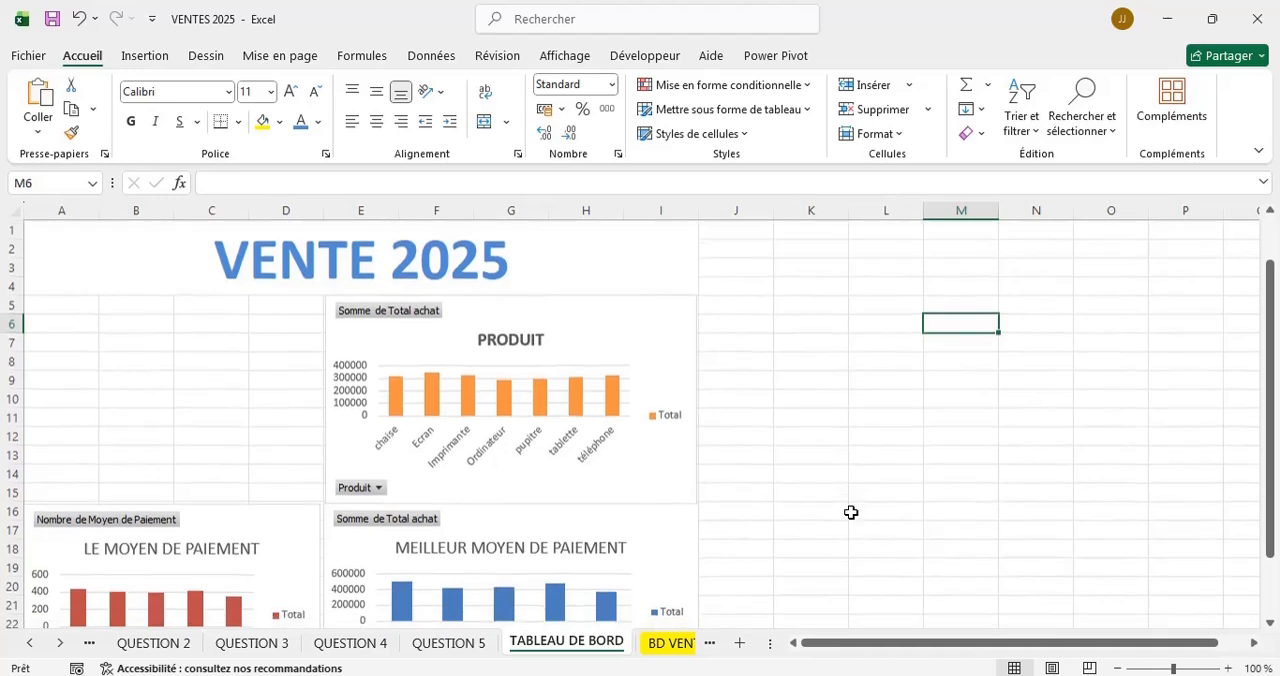
{"action": "left_click", "coordinate": [231, 389]}
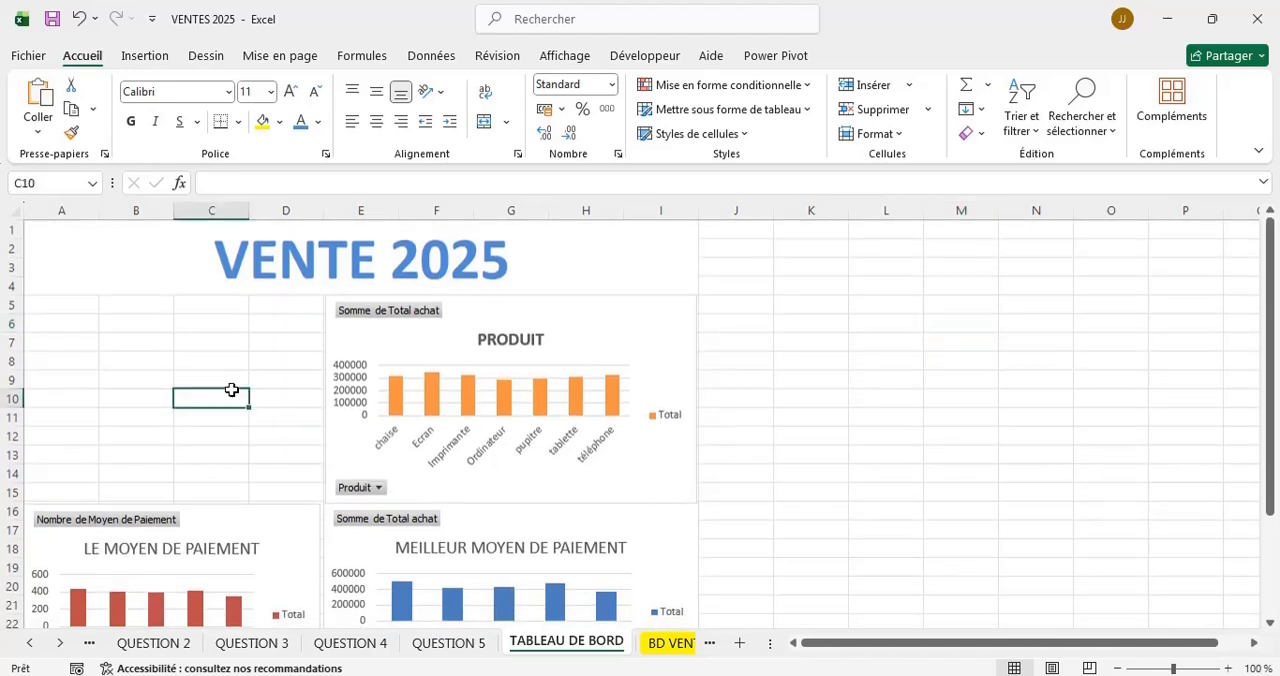
{"action": "key", "text": "ctrl+v"}
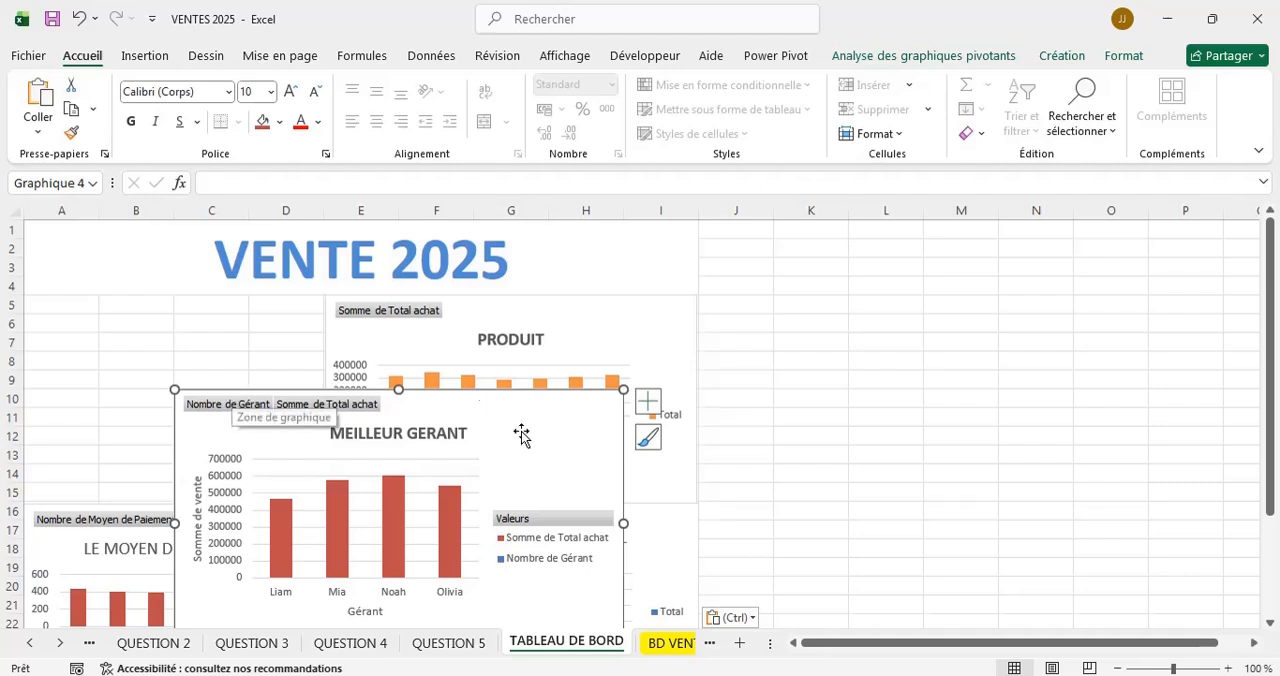
Move the MEILLEUR GERANT chart directly under the title at A5 and shrink it to span columns A to D down to row 15.
{"action": "left_click_drag", "start_coordinate": [586, 405], "coordinate": [434, 303]}
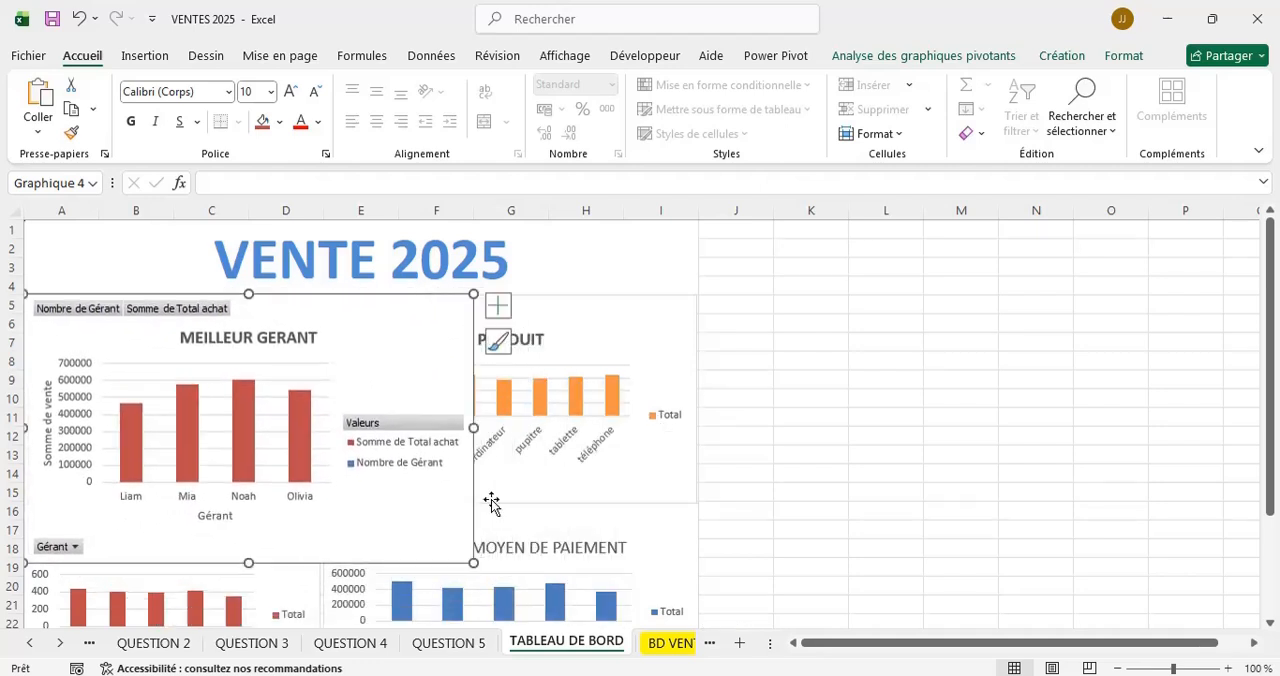
{"action": "left_click_drag", "start_coordinate": [474, 563], "coordinate": [365, 490]}
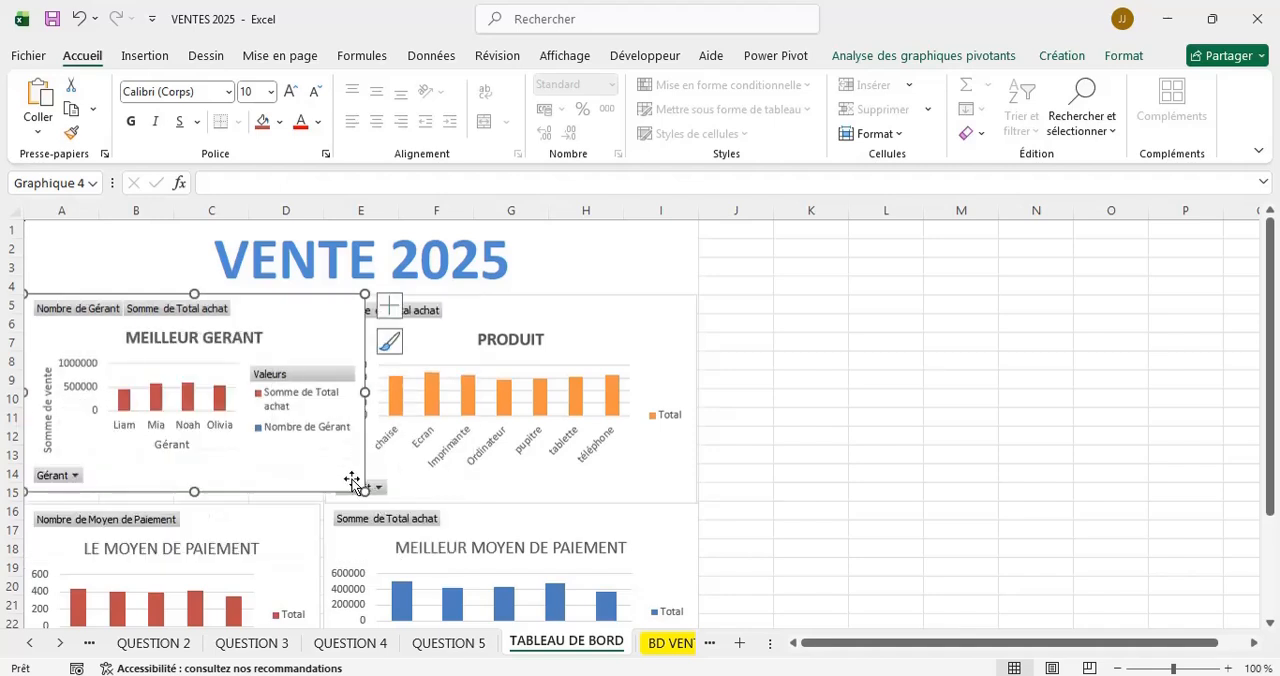
{"action": "left_click_drag", "start_coordinate": [364, 491], "coordinate": [325, 498]}
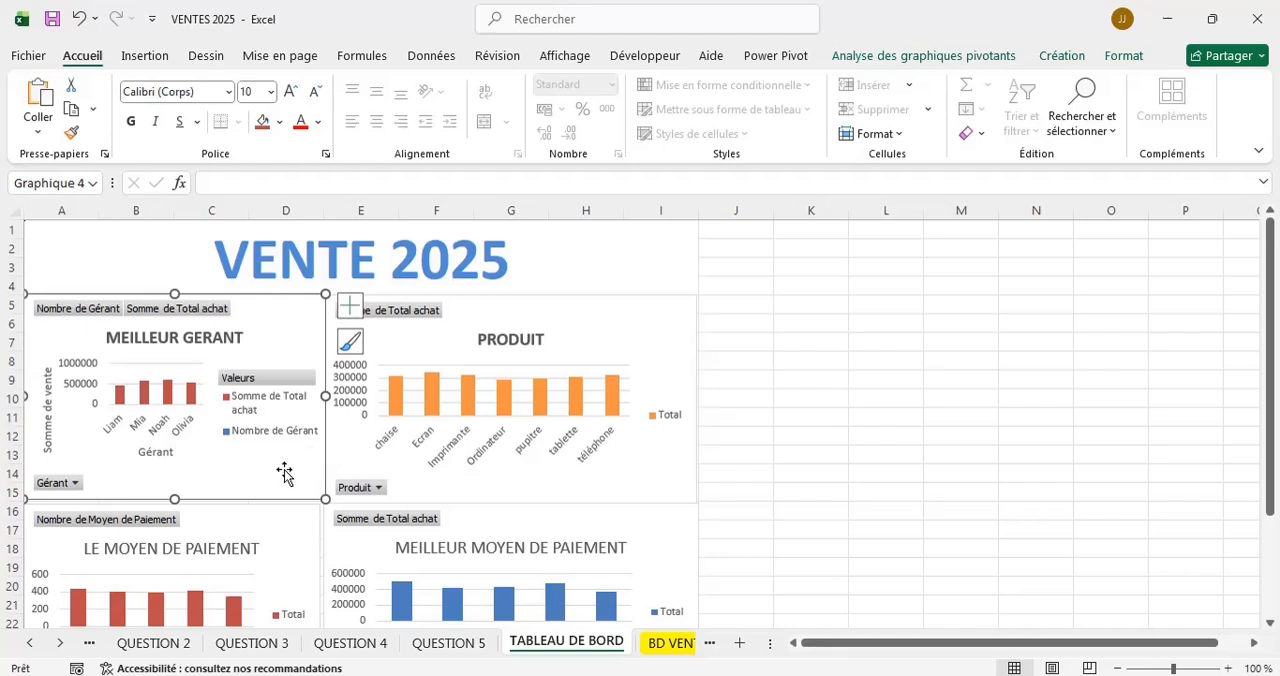
{"action": "left_click", "coordinate": [874, 342]}
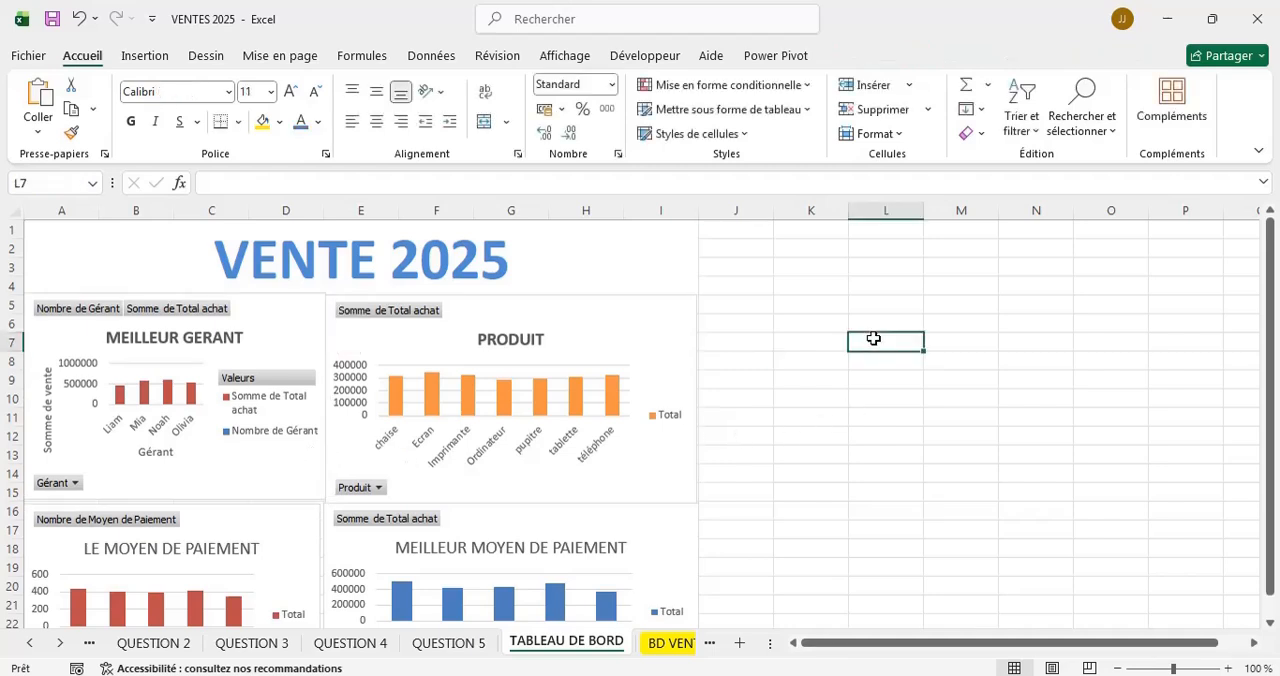
Copy the TENDANCE DE VENTE JOURNALIERE chart from the QUESTION 1 sheet and paste it at cell J21 of the TABLEAU DE BORD sheet.
{"action": "scroll", "coordinate": [831, 416], "scroll_direction": "down", "scroll_amount": 1}
{"action": "scroll", "coordinate": [831, 416], "scroll_direction": "down", "scroll_amount": 3}
{"action": "scroll", "coordinate": [831, 416], "scroll_direction": "up", "scroll_amount": 4}
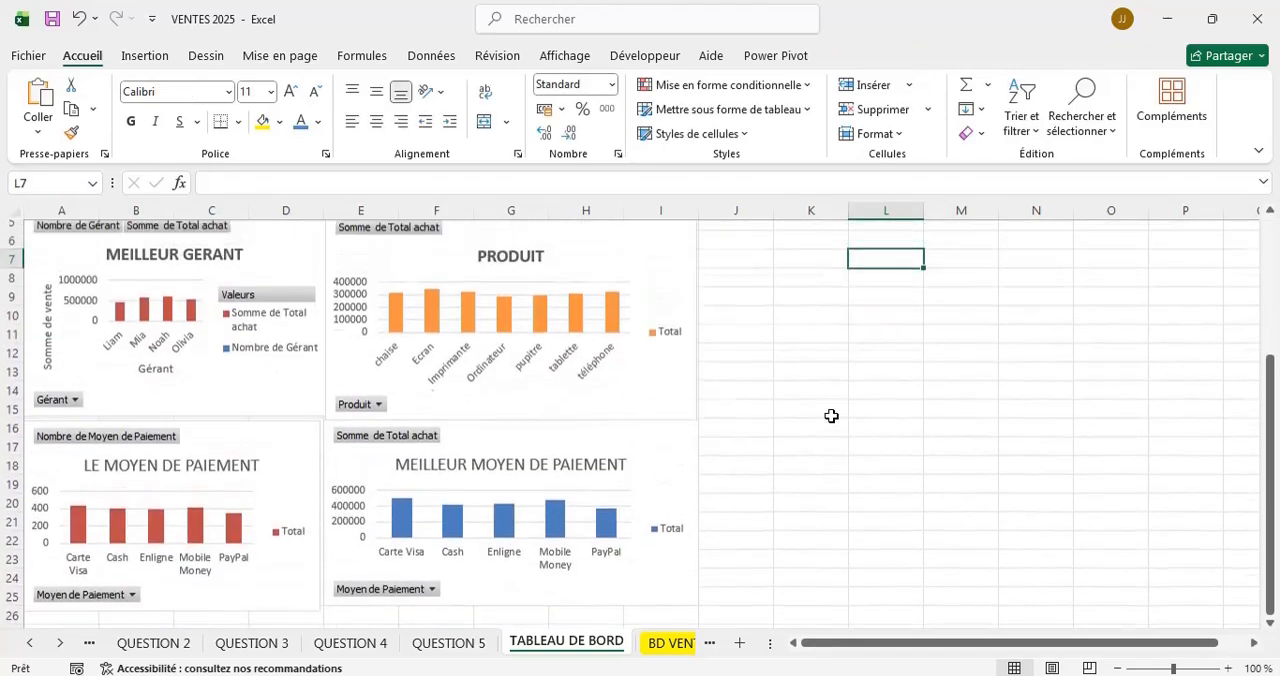
{"action": "scroll", "coordinate": [831, 416], "scroll_direction": "down", "scroll_amount": 3}
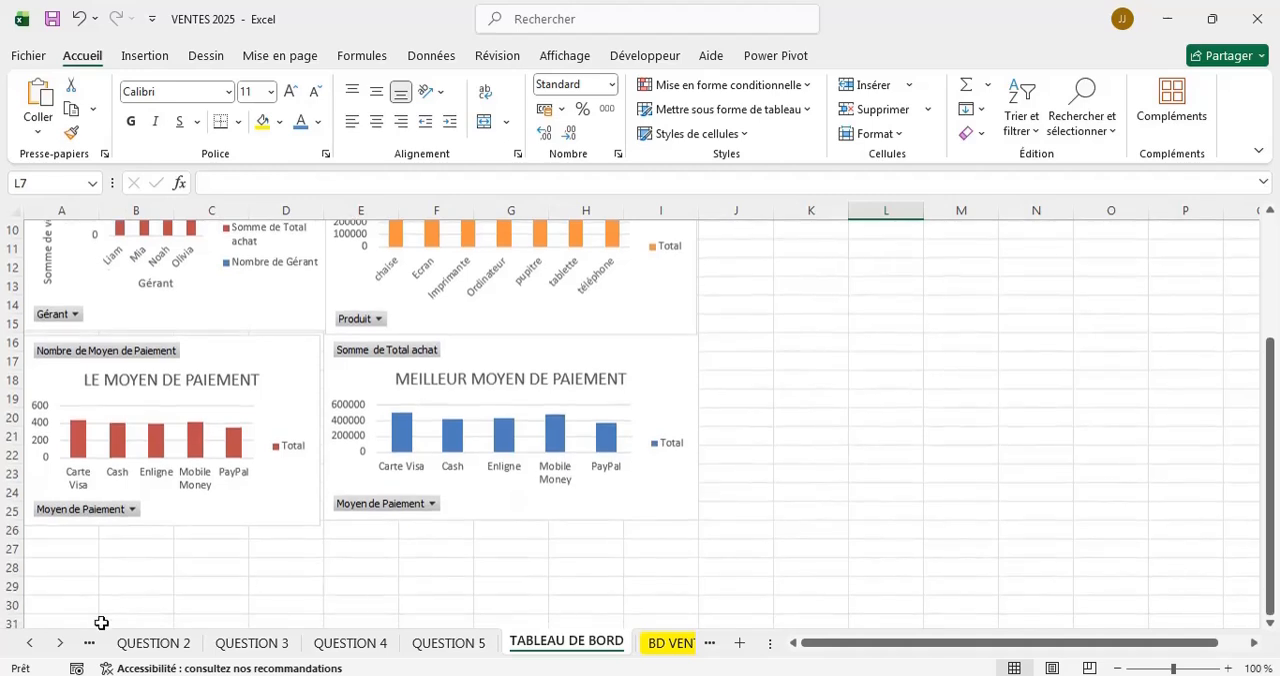
{"action": "left_click", "coordinate": [27, 643]}
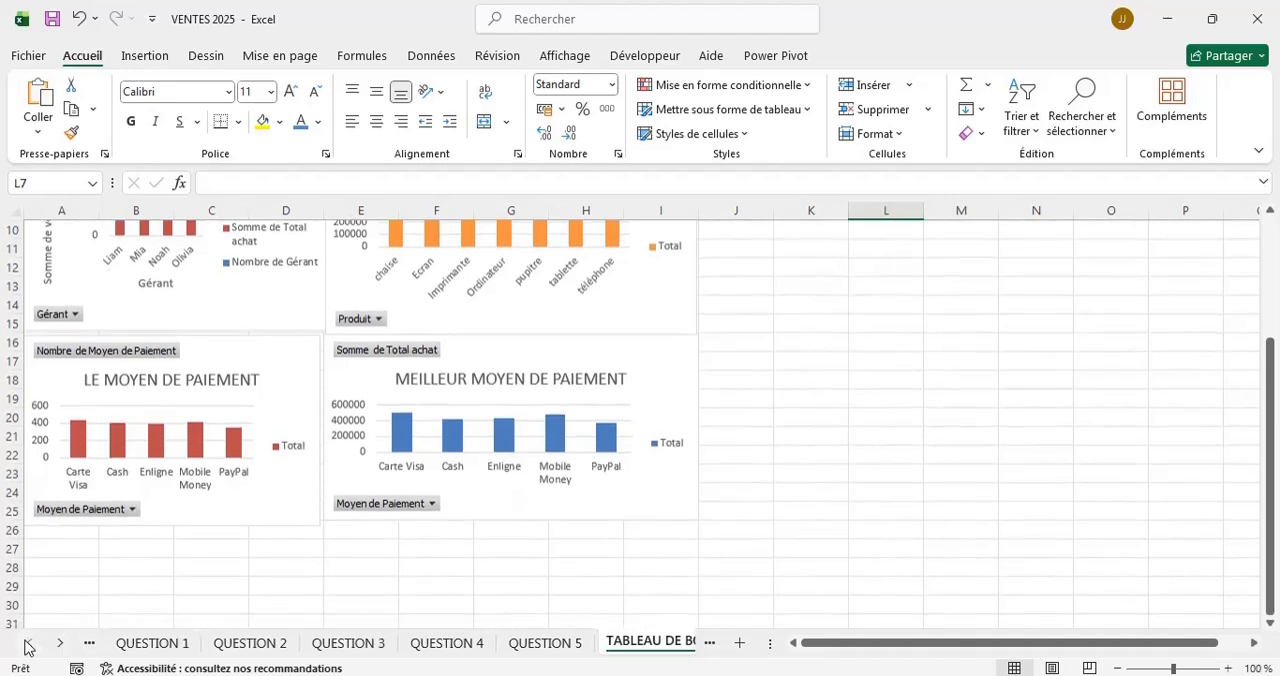
{"action": "left_click", "coordinate": [160, 645]}
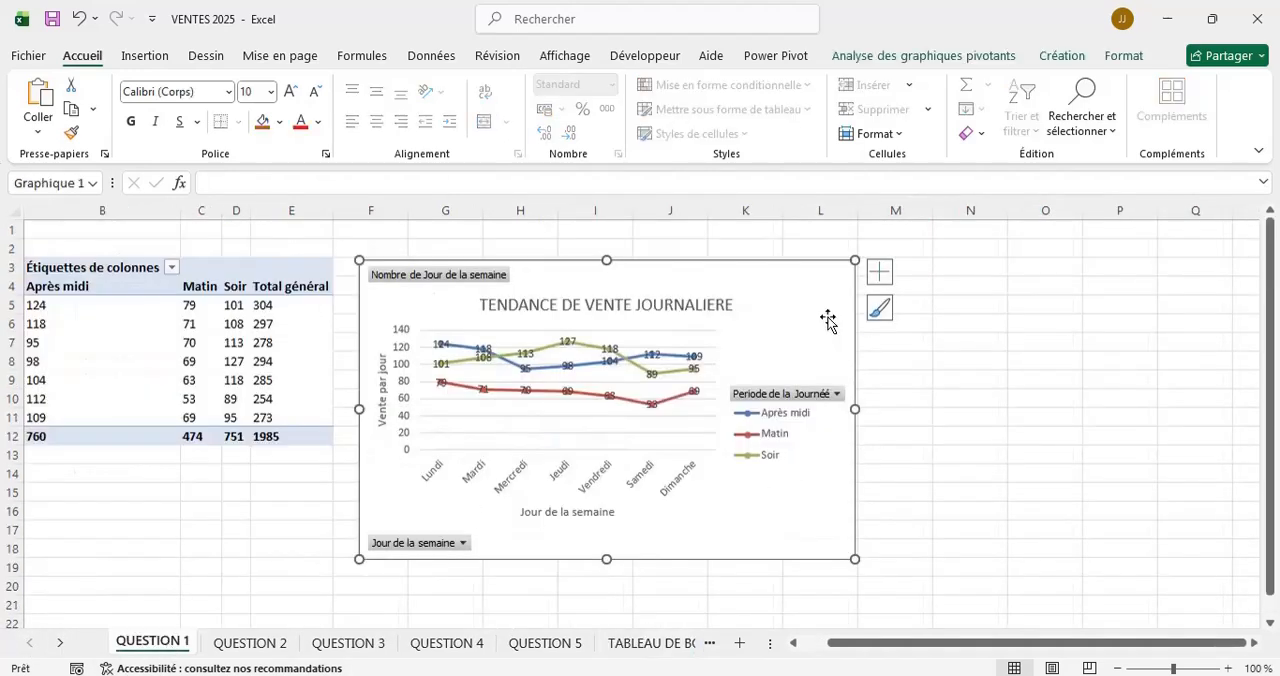
{"action": "right_click", "coordinate": [827, 317]}
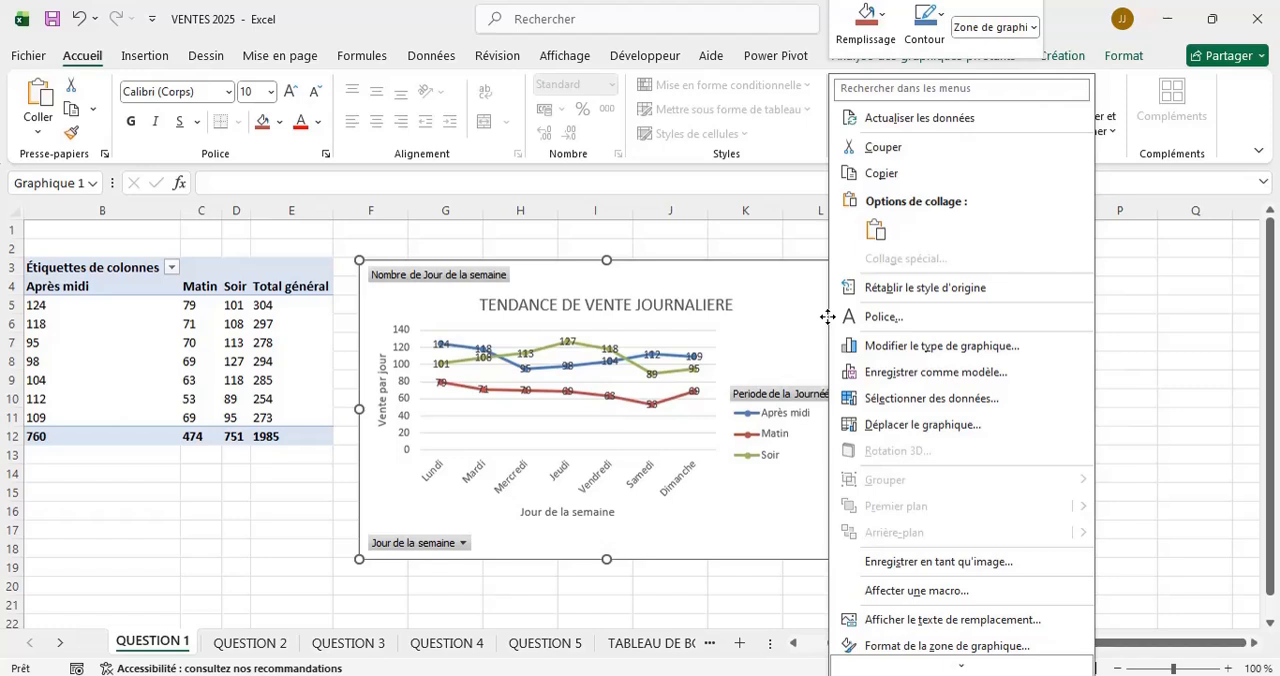
{"action": "left_click", "coordinate": [902, 176]}
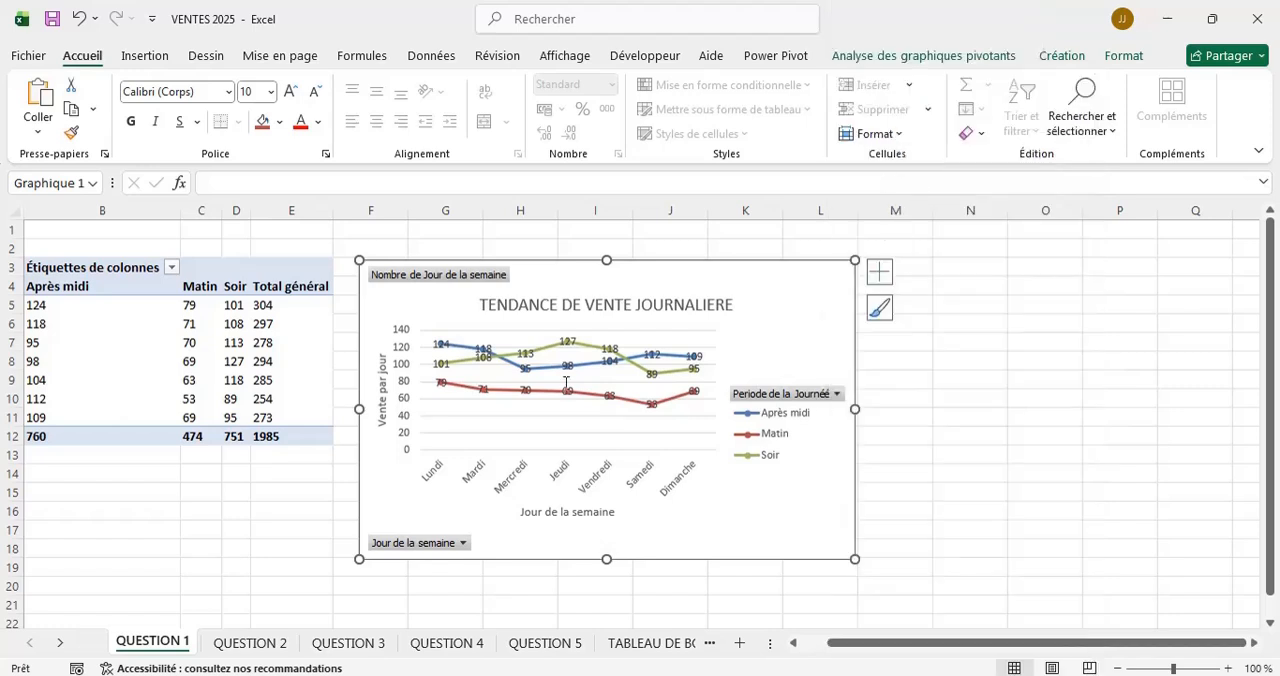
{"action": "left_click", "coordinate": [655, 643]}
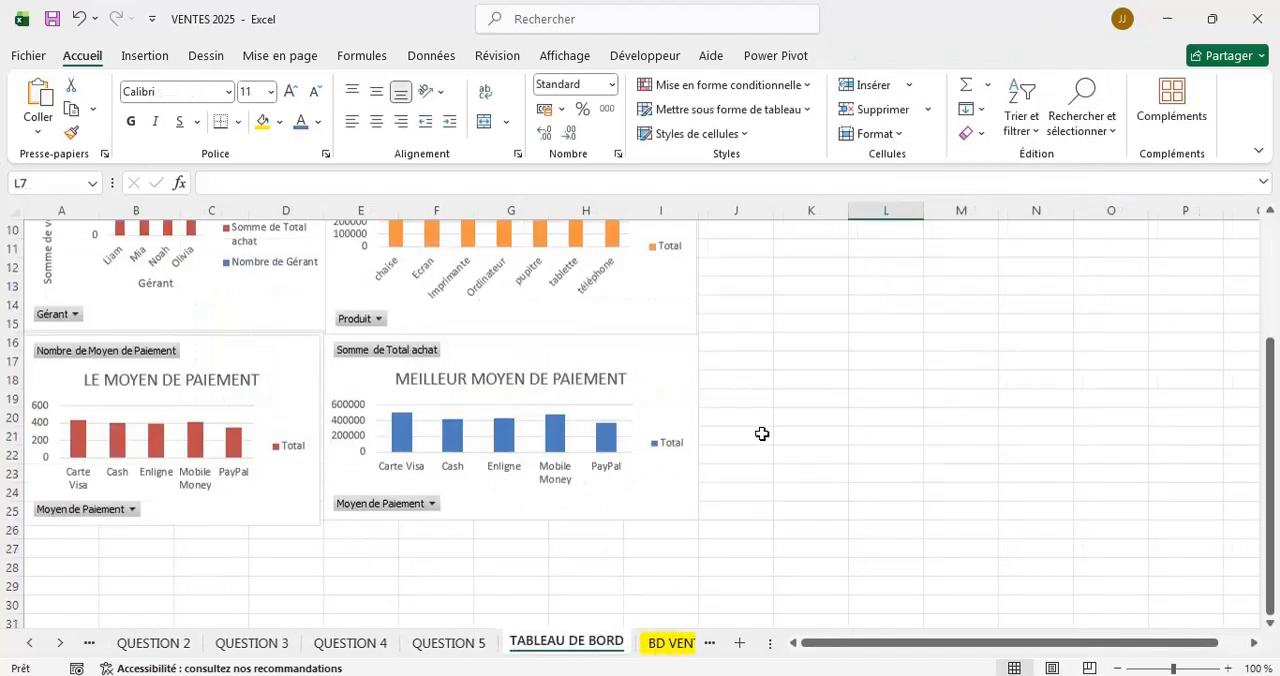
{"action": "left_click", "coordinate": [762, 434]}
{"action": "key", "text": "ctrl+v"}
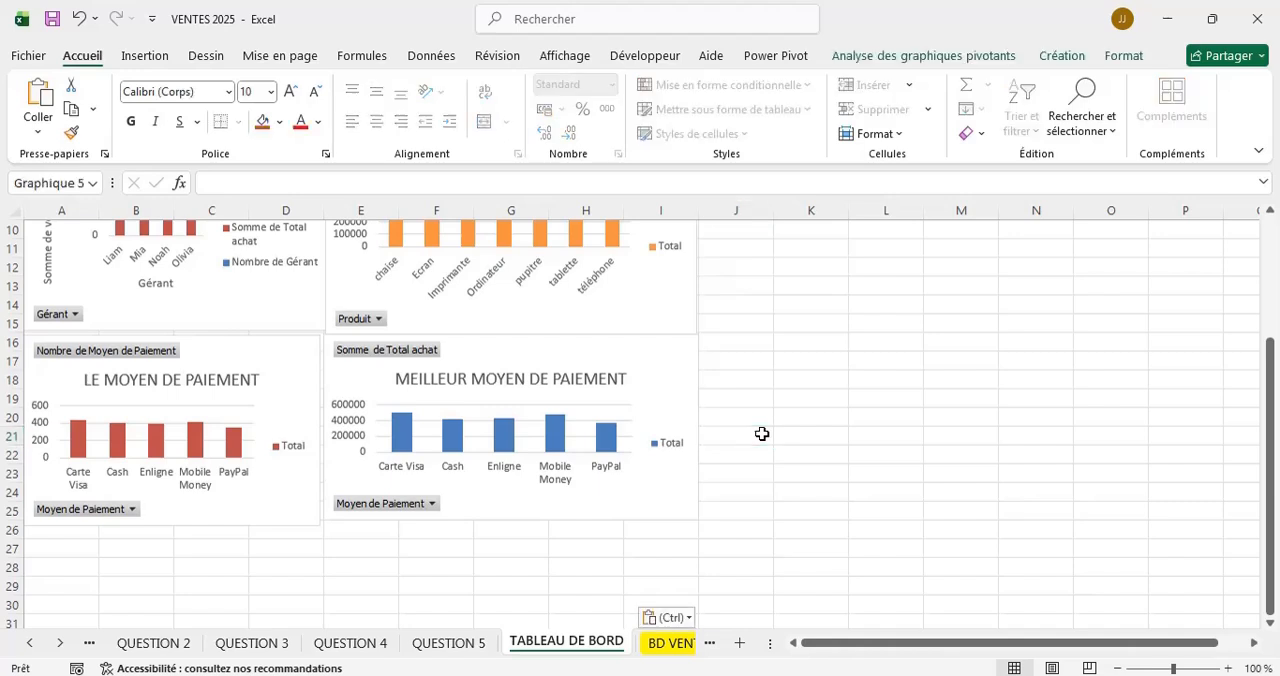
Move the TENDANCE DE VENTE JOURNALIERE chart beside MEILLEUR MOYEN DE PAIEMENT and shrink it to span columns J to O, rows 13 to 25.
{"action": "left_click_drag", "start_coordinate": [1136, 455], "coordinate": [1142, 313]}
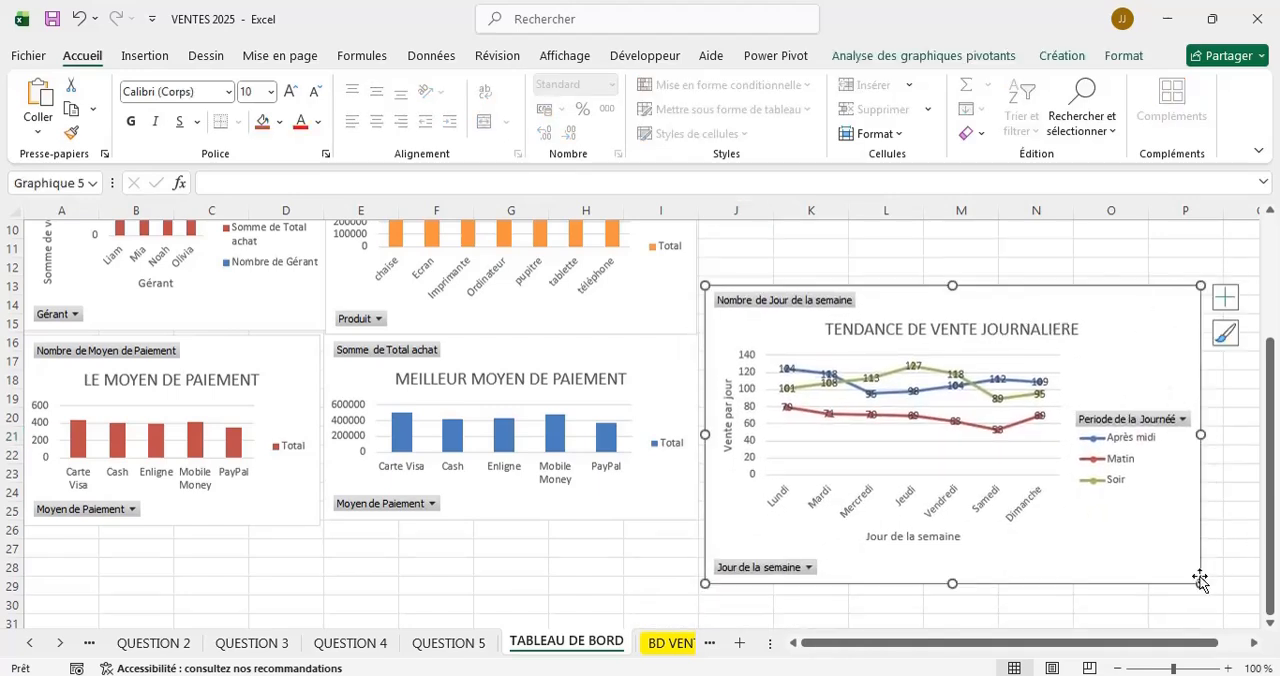
{"action": "left_click_drag", "start_coordinate": [1200, 582], "coordinate": [1143, 520]}
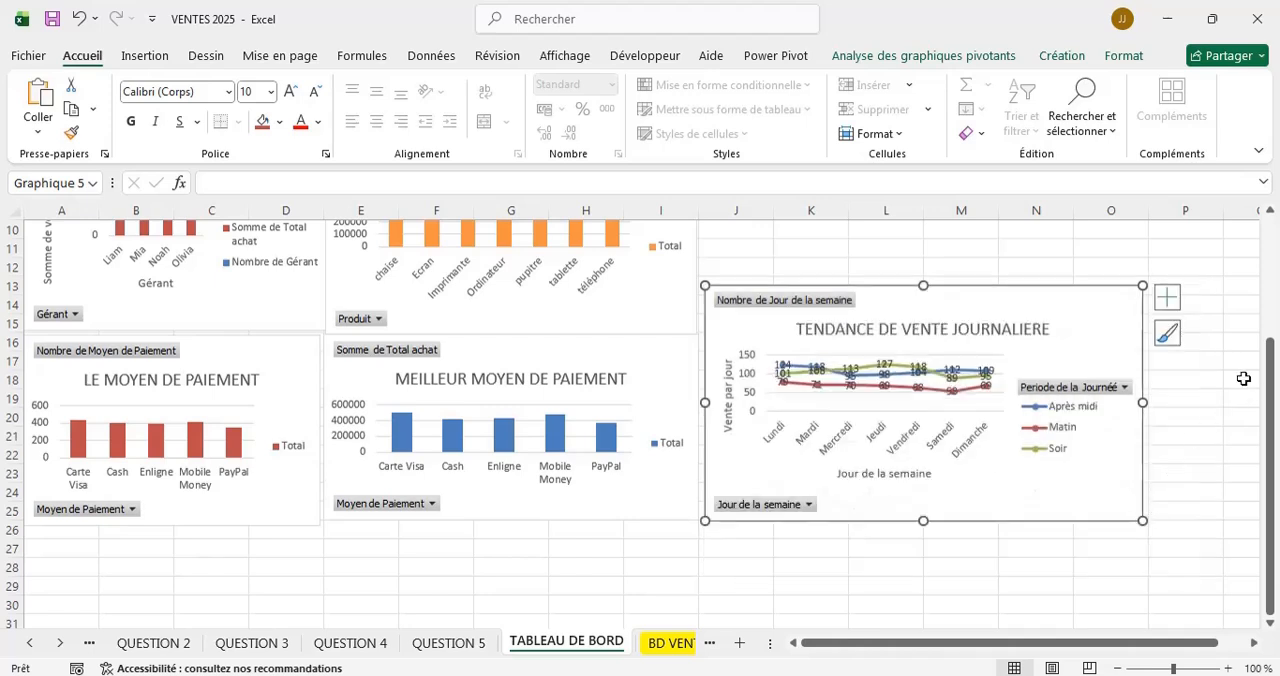
{"action": "scroll", "coordinate": [1246, 376], "scroll_direction": "up", "scroll_amount": 3}
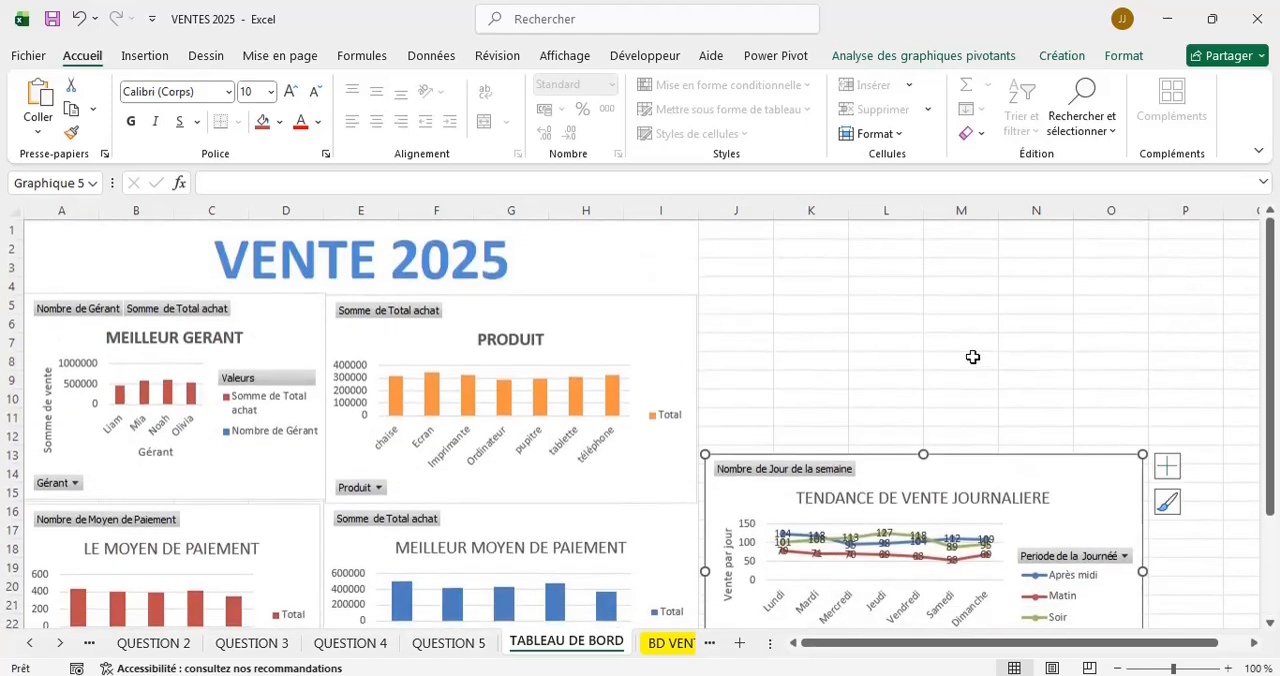
{"action": "left_click", "coordinate": [656, 271]}
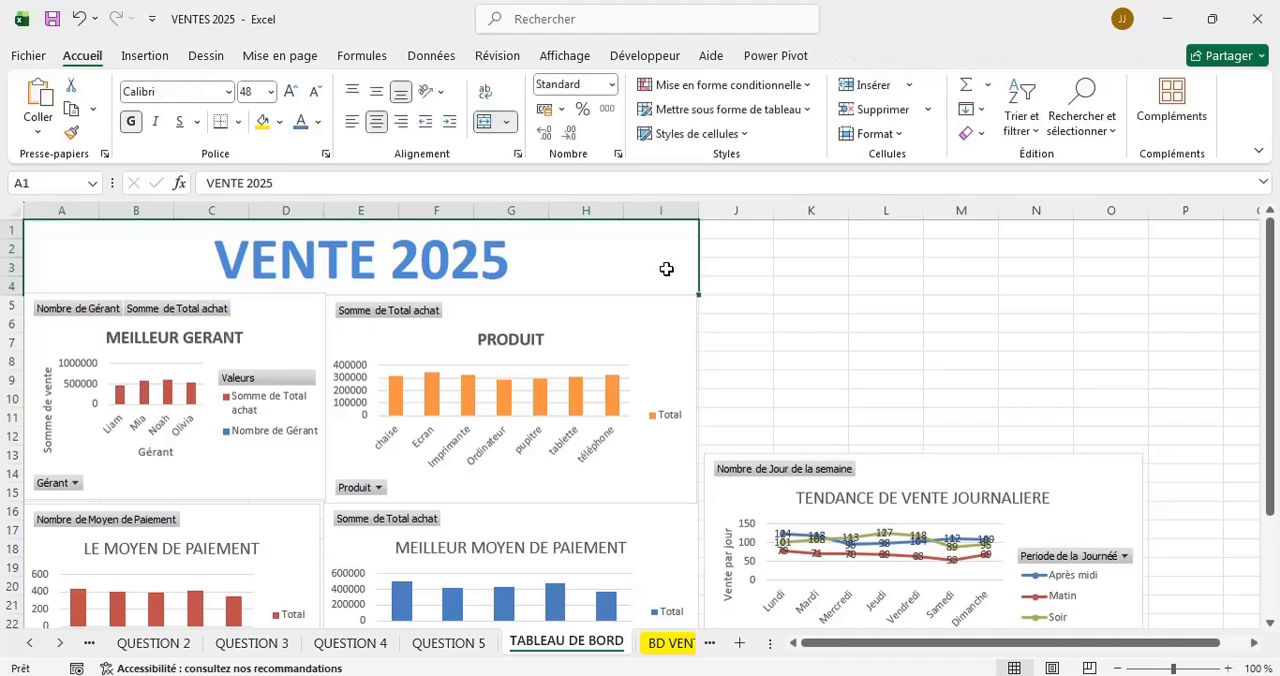
{"action": "left_click", "coordinate": [711, 300]}
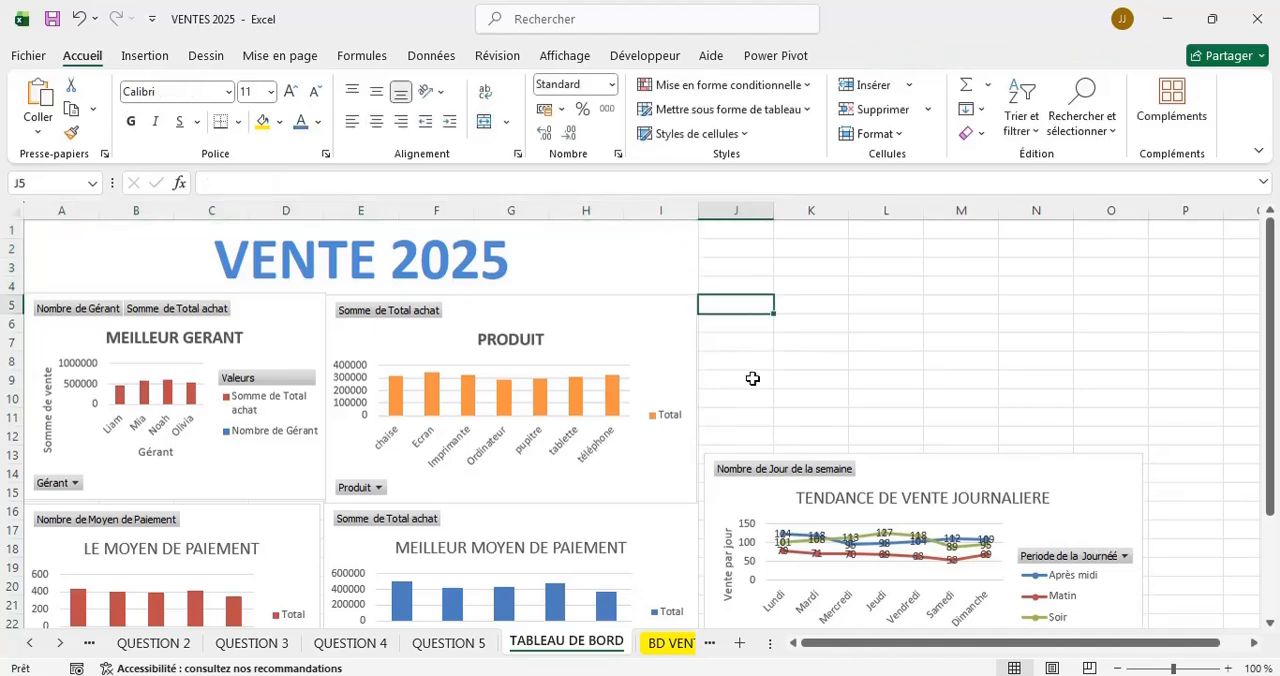
Adjust the TENDANCE DE VENTE JOURNALIERE chart's upper-left corner so it starts at the upper edge of row 13 and meets the neighbouring chart.
{"action": "left_click", "coordinate": [1003, 469]}
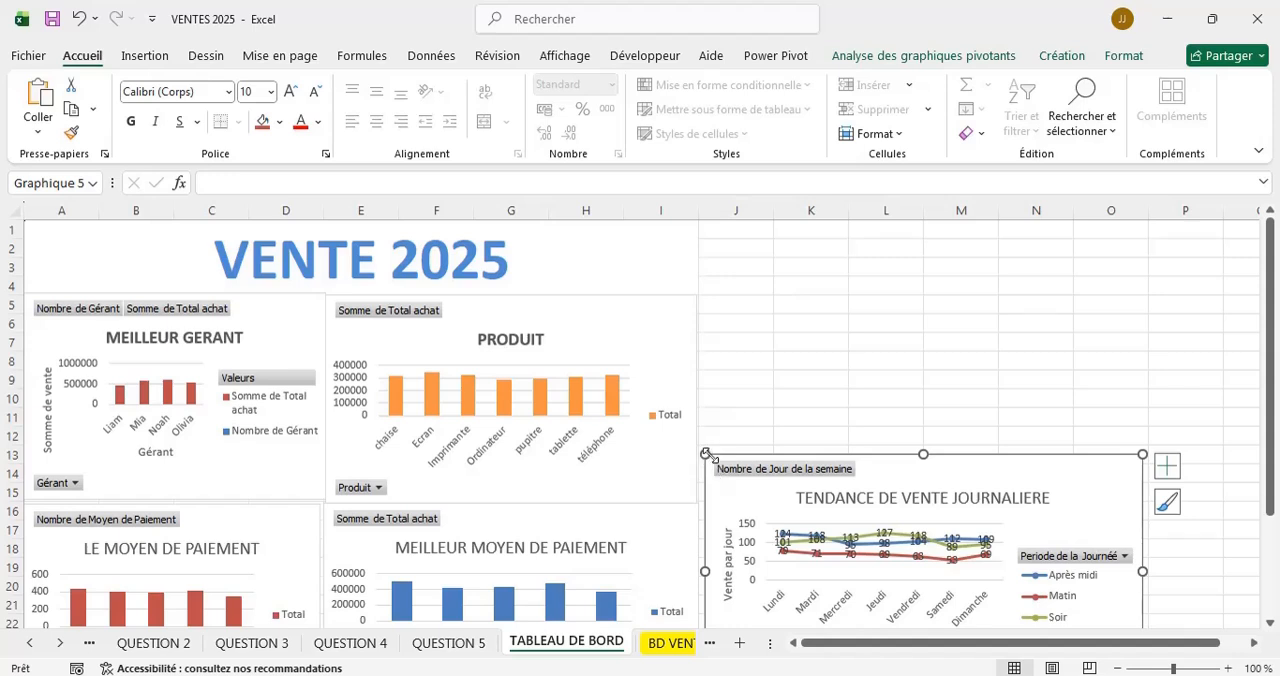
{"action": "left_click_drag", "start_coordinate": [706, 455], "coordinate": [707, 501]}
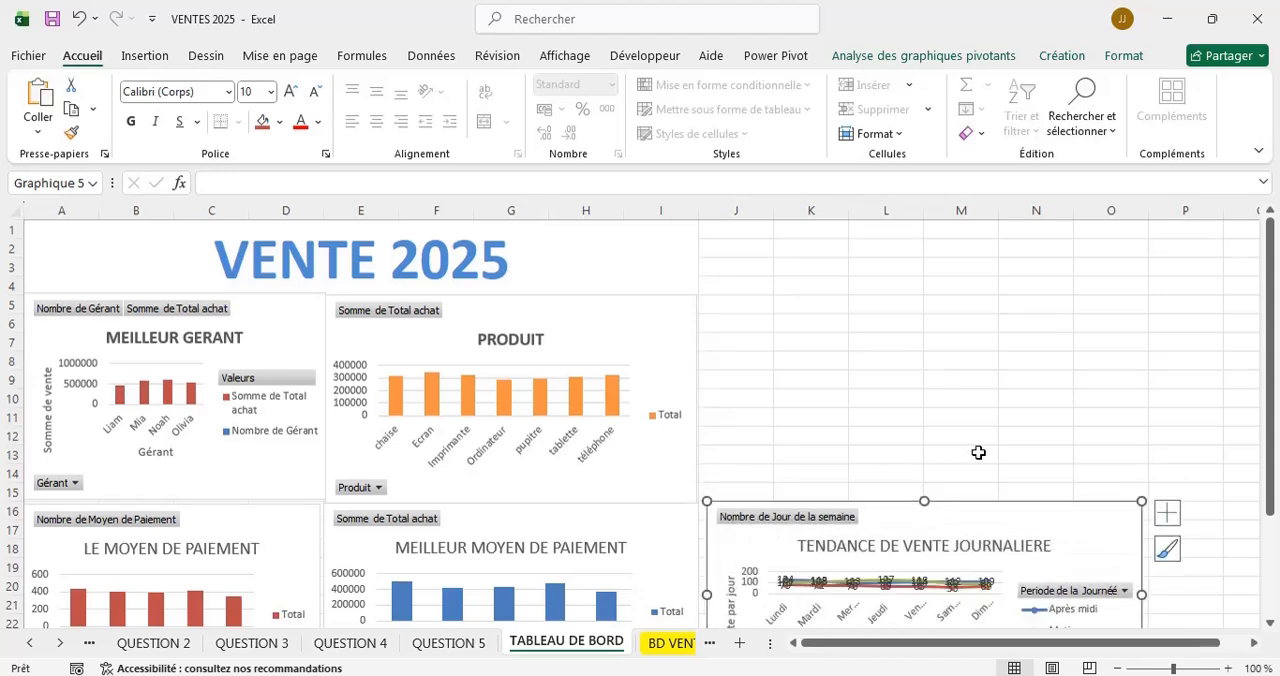
{"action": "scroll", "coordinate": [978, 452], "scroll_direction": "down", "scroll_amount": 2}
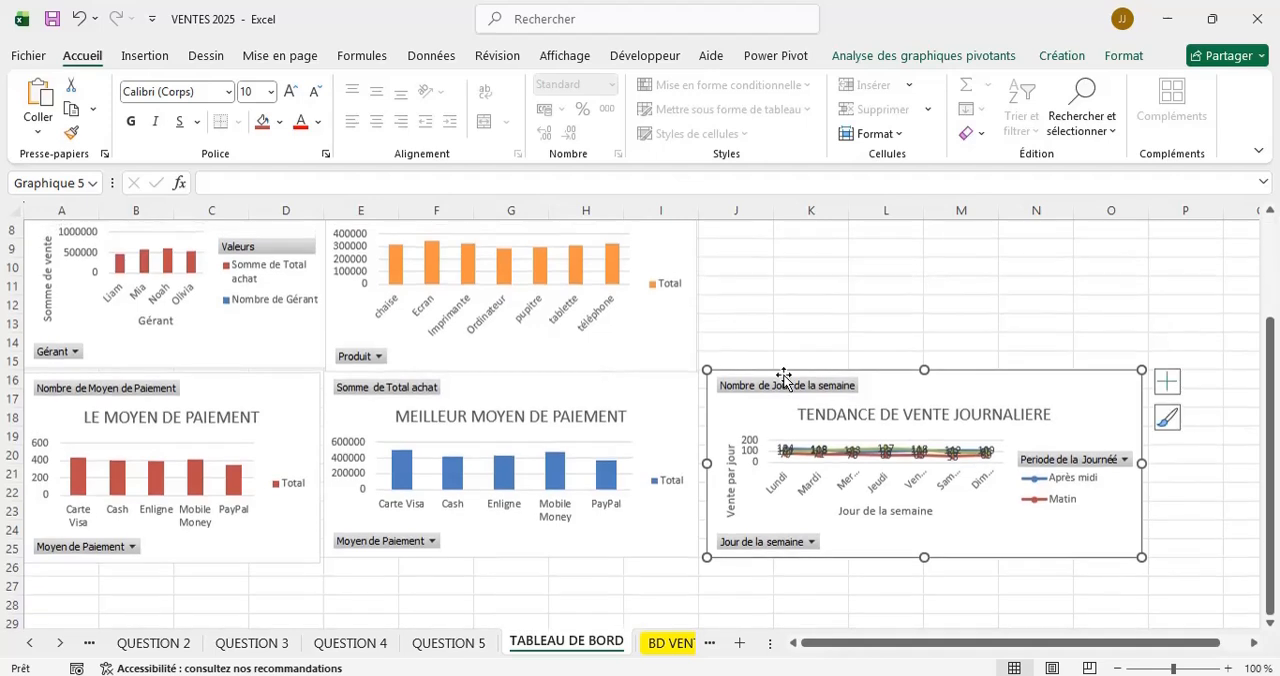
{"action": "left_click_drag", "start_coordinate": [706, 366], "coordinate": [697, 347]}
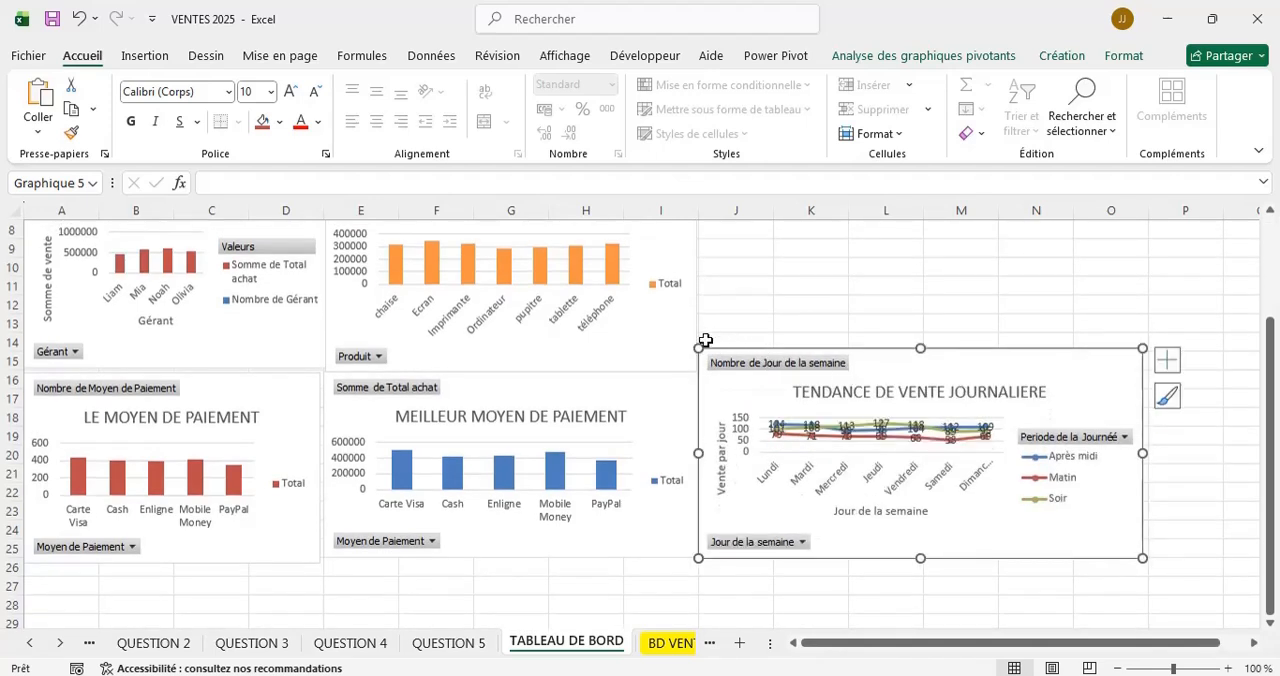
{"action": "left_click_drag", "start_coordinate": [697, 347], "coordinate": [697, 330]}
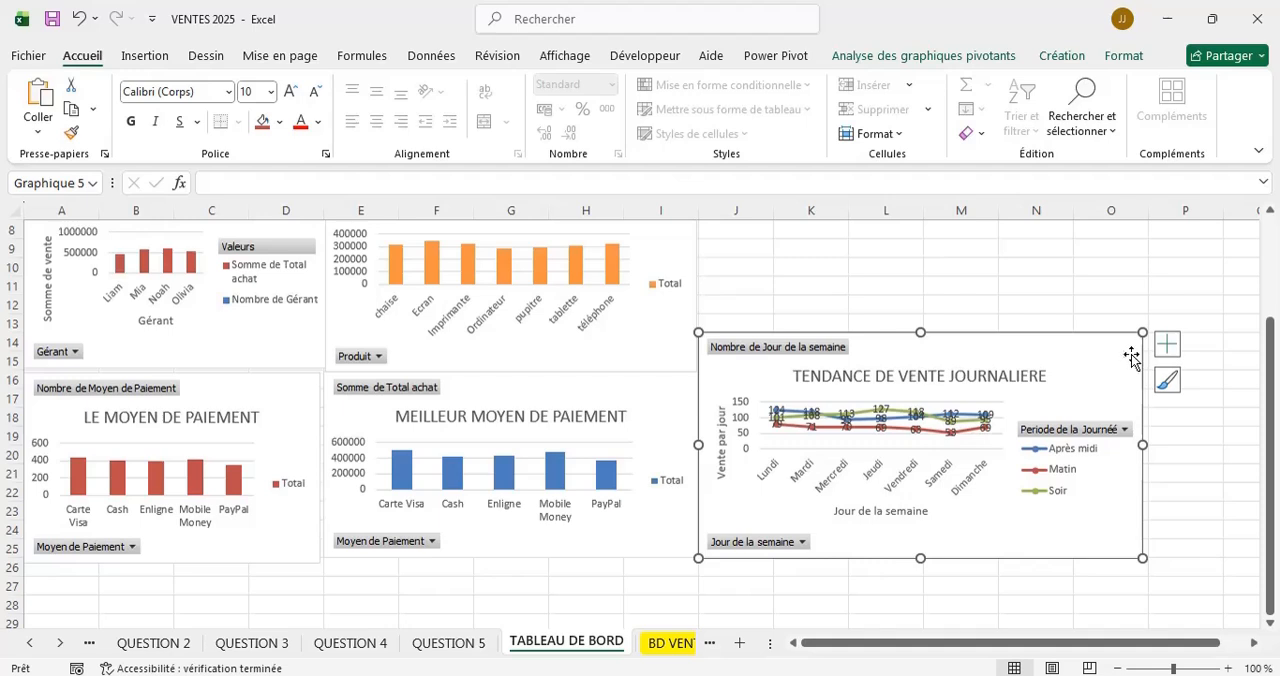
{"action": "left_click_drag", "start_coordinate": [1131, 357], "coordinate": [1134, 355]}
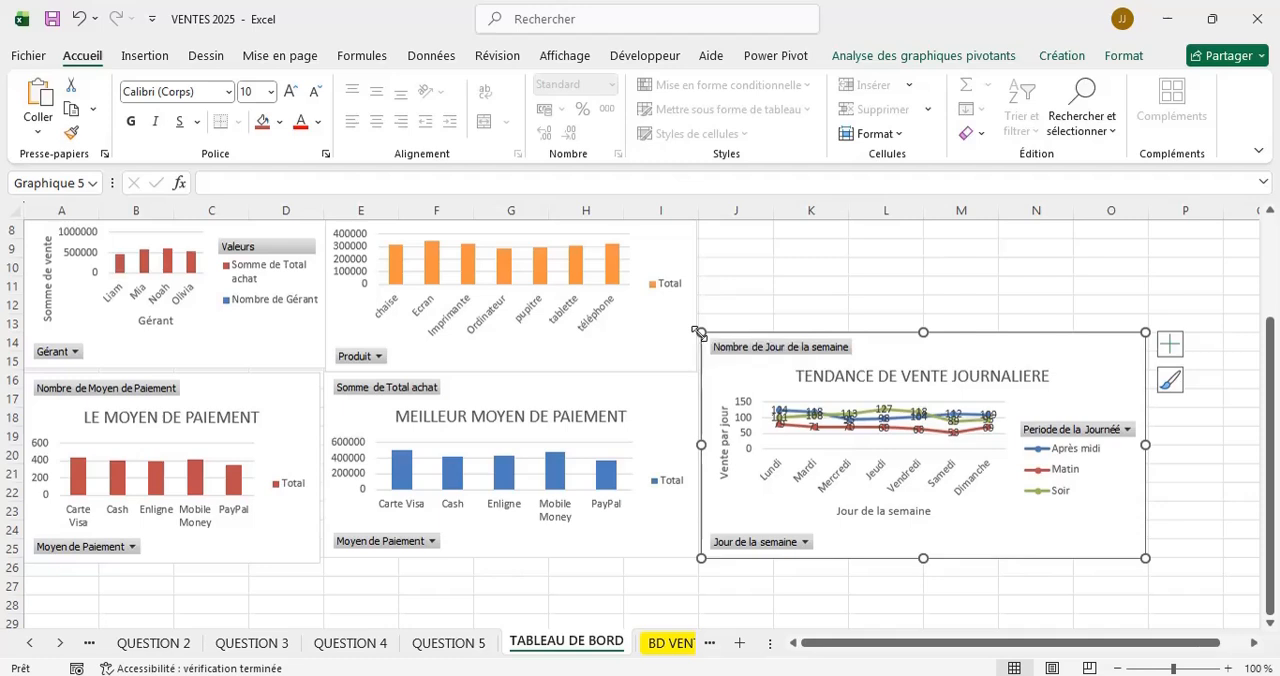
{"action": "left_click_drag", "start_coordinate": [699, 332], "coordinate": [693, 316]}
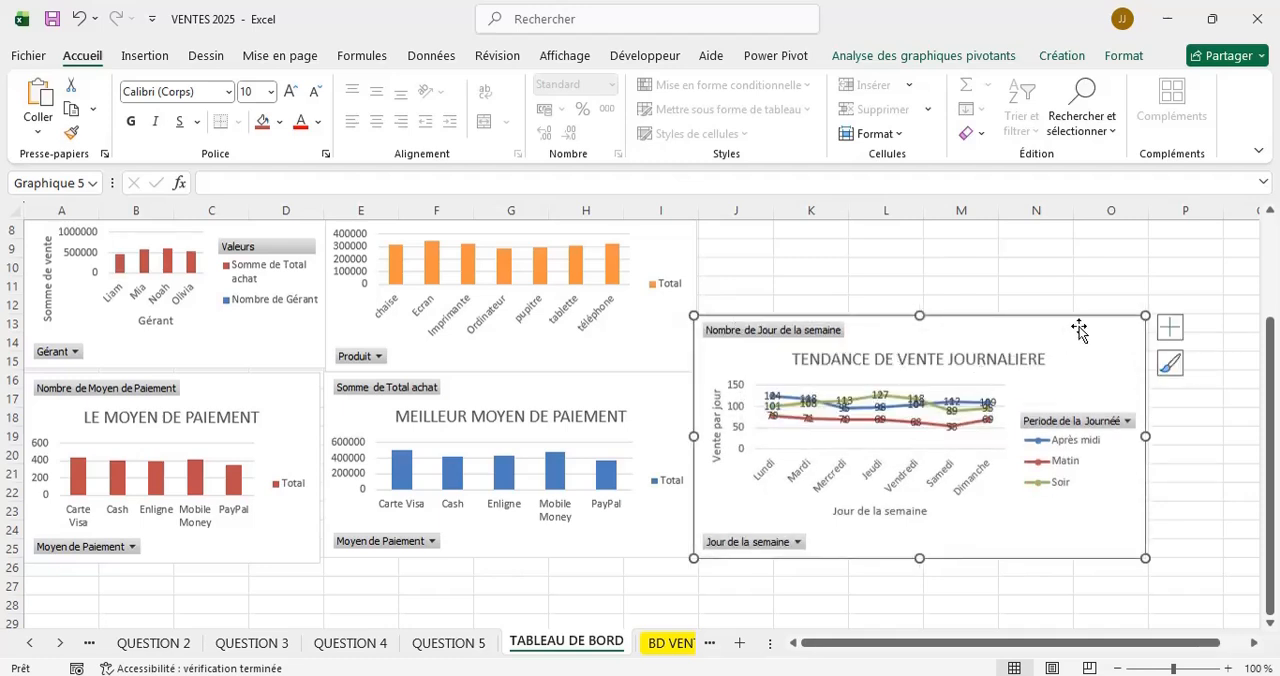
Nudge the TENDANCE DE VENTE JOURNALIERE chart slightly right until its left edge lines up with the start of column J.
{"action": "scroll", "coordinate": [802, 260], "scroll_direction": "up", "scroll_amount": 3}
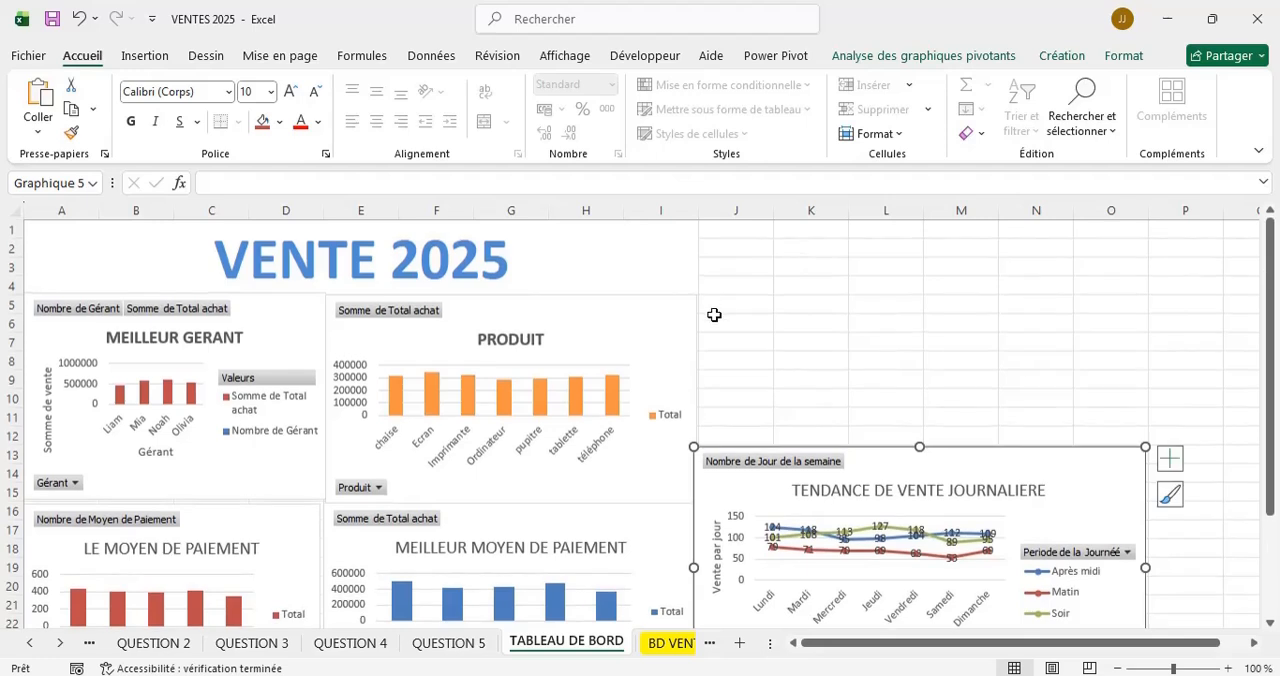
{"action": "left_click", "coordinate": [714, 318]}
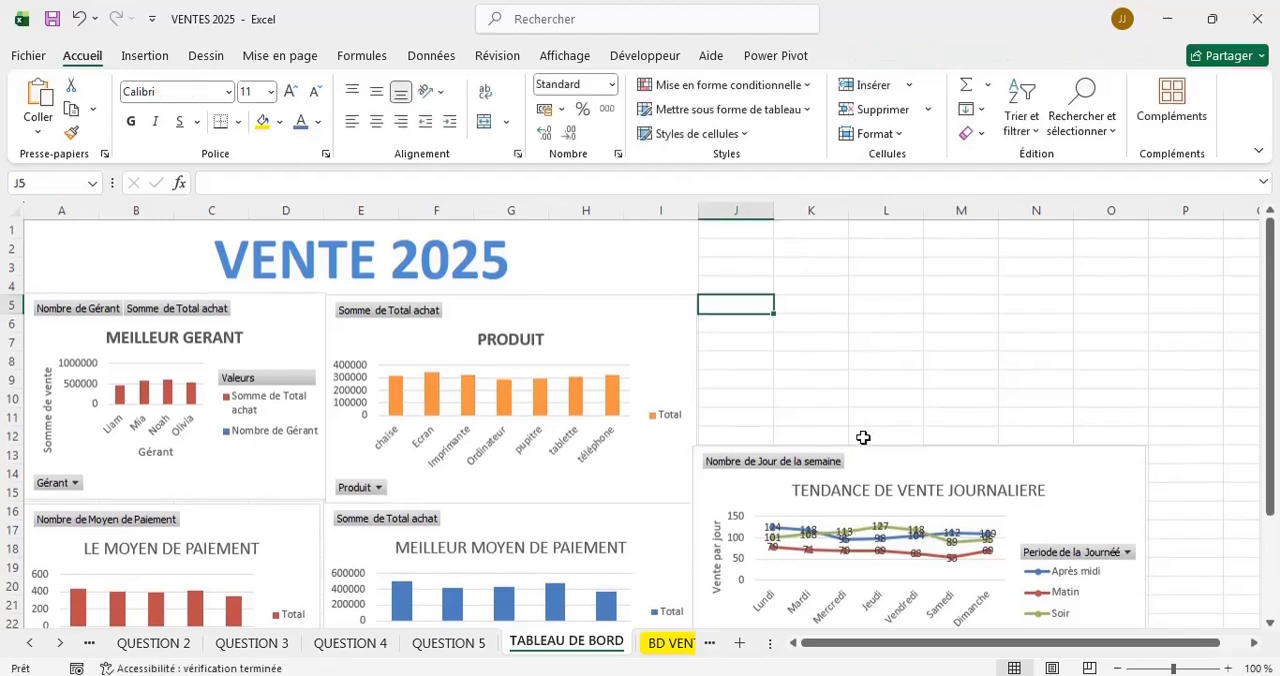
{"action": "left_click", "coordinate": [984, 460]}
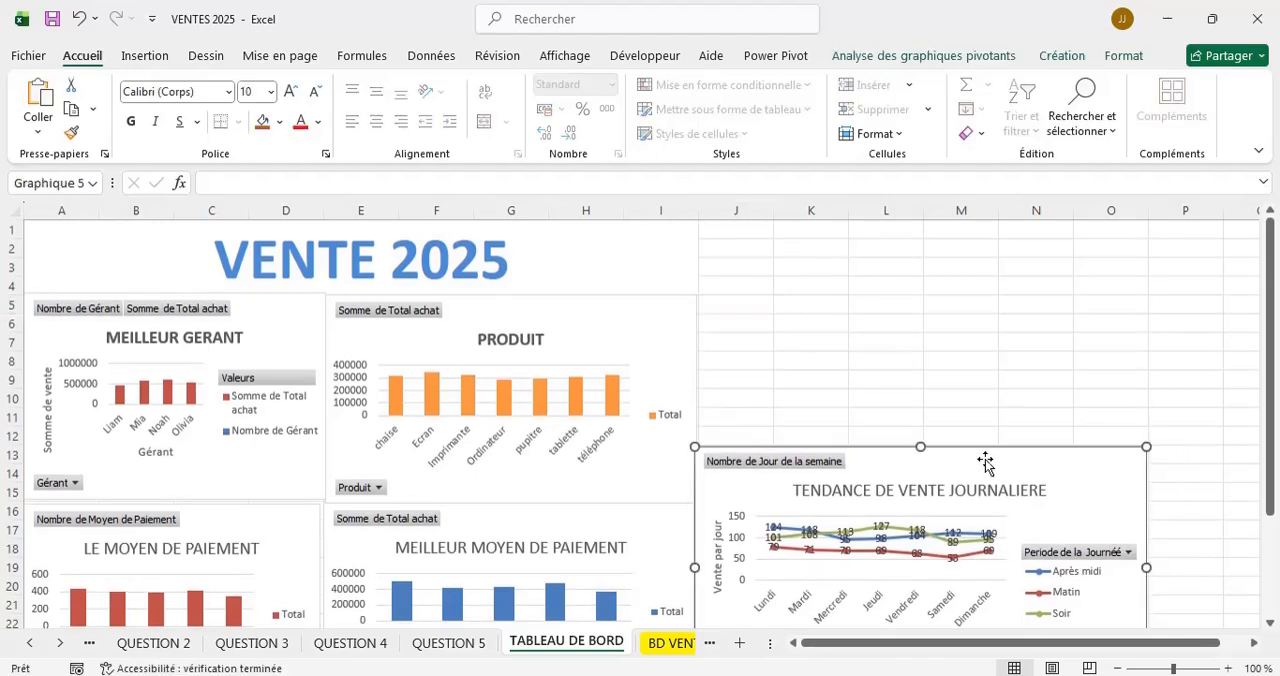
{"action": "left_click", "coordinate": [739, 302]}
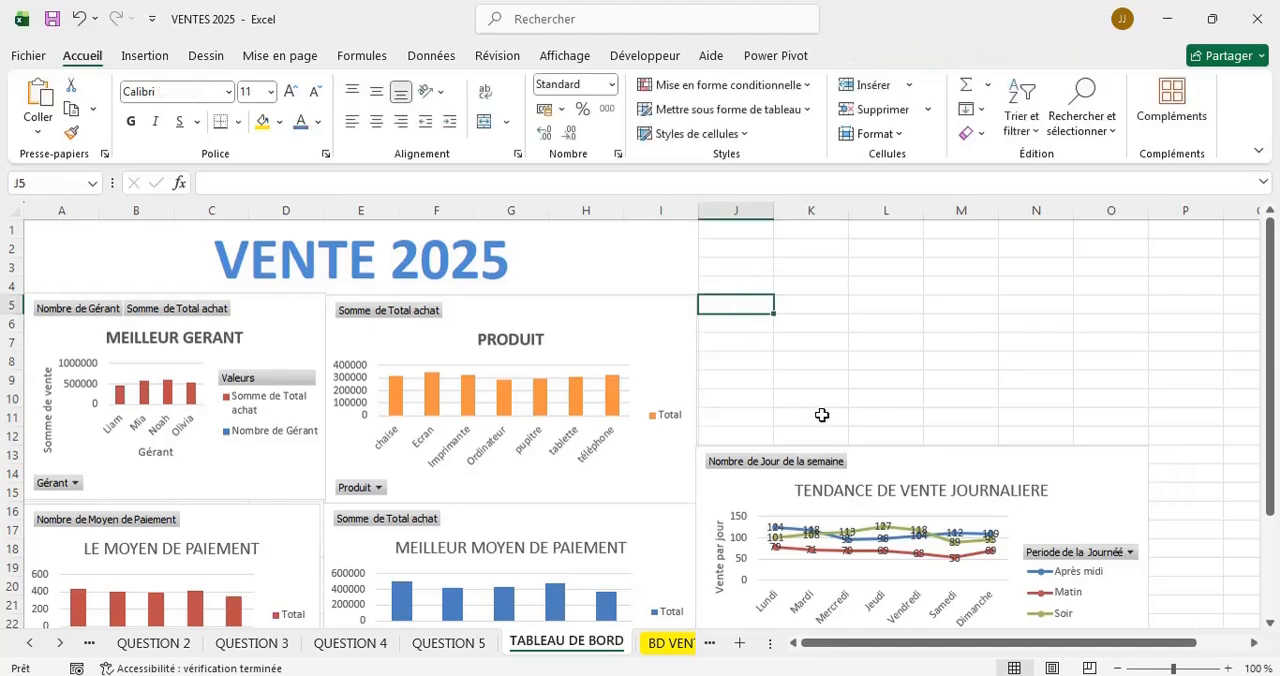
{"action": "left_click", "coordinate": [1116, 484]}
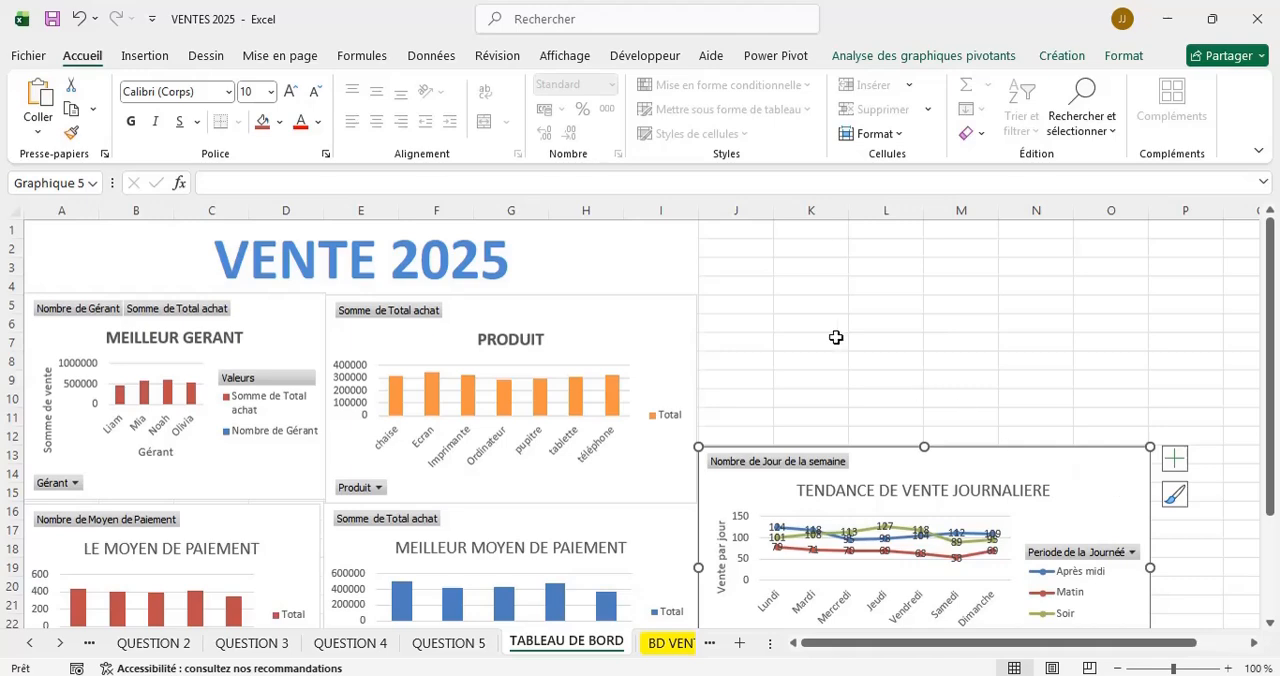
{"action": "left_click", "coordinate": [736, 303]}
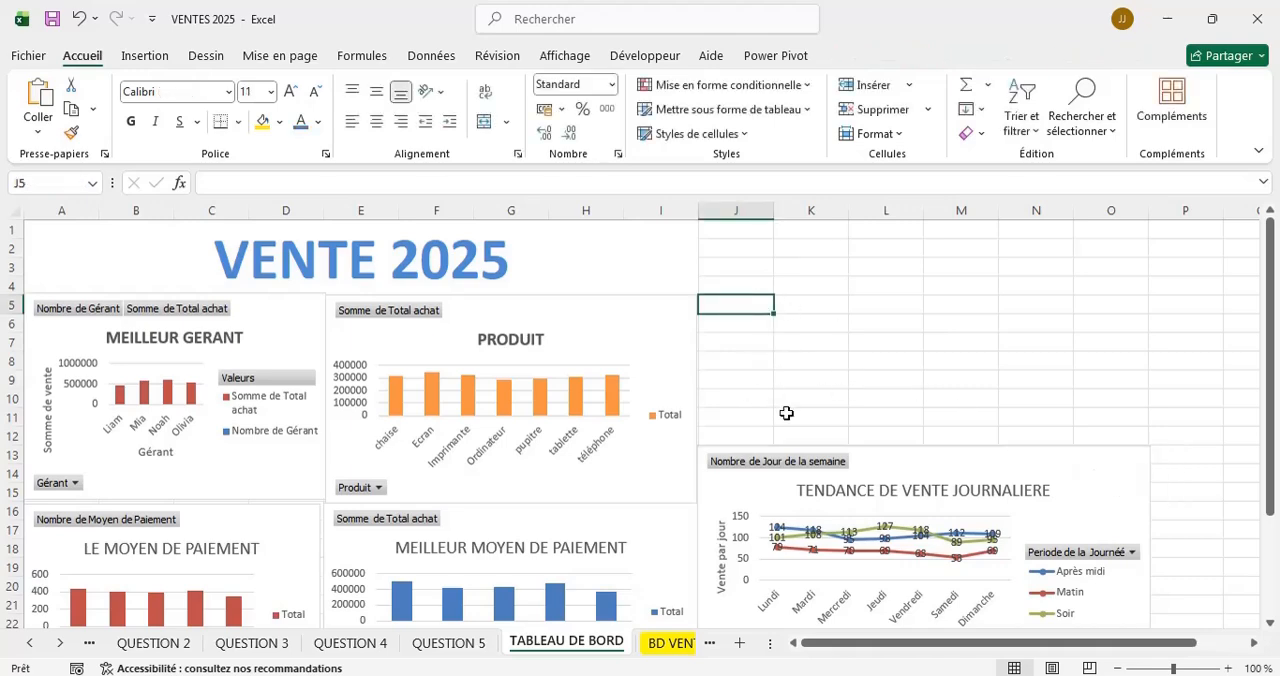
Review the dashboard layout from the VENTE 2025 title down to the lowest row of charts.
{"action": "scroll", "coordinate": [794, 384], "scroll_direction": "down", "scroll_amount": 2}
{"action": "scroll", "coordinate": [794, 384], "scroll_direction": "up", "scroll_amount": 2}
{"action": "scroll", "coordinate": [794, 384], "scroll_direction": "down", "scroll_amount": 5}
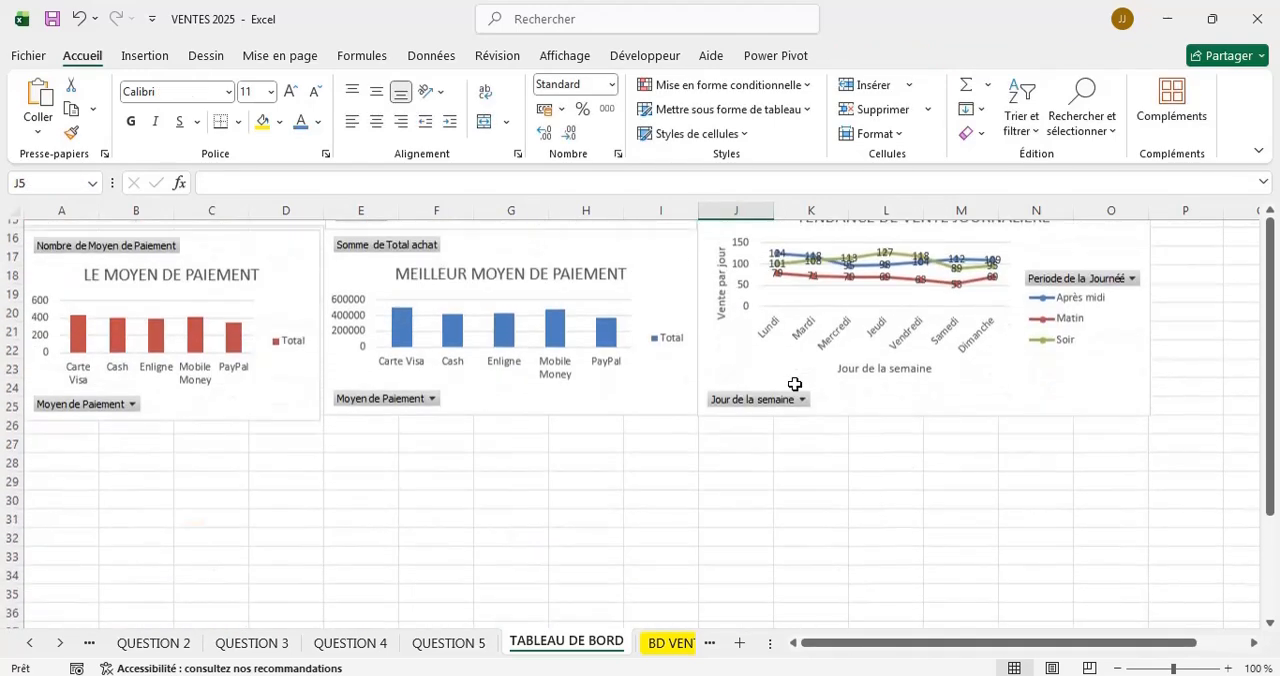
{"action": "scroll", "coordinate": [794, 384], "scroll_direction": "up", "scroll_amount": 5}
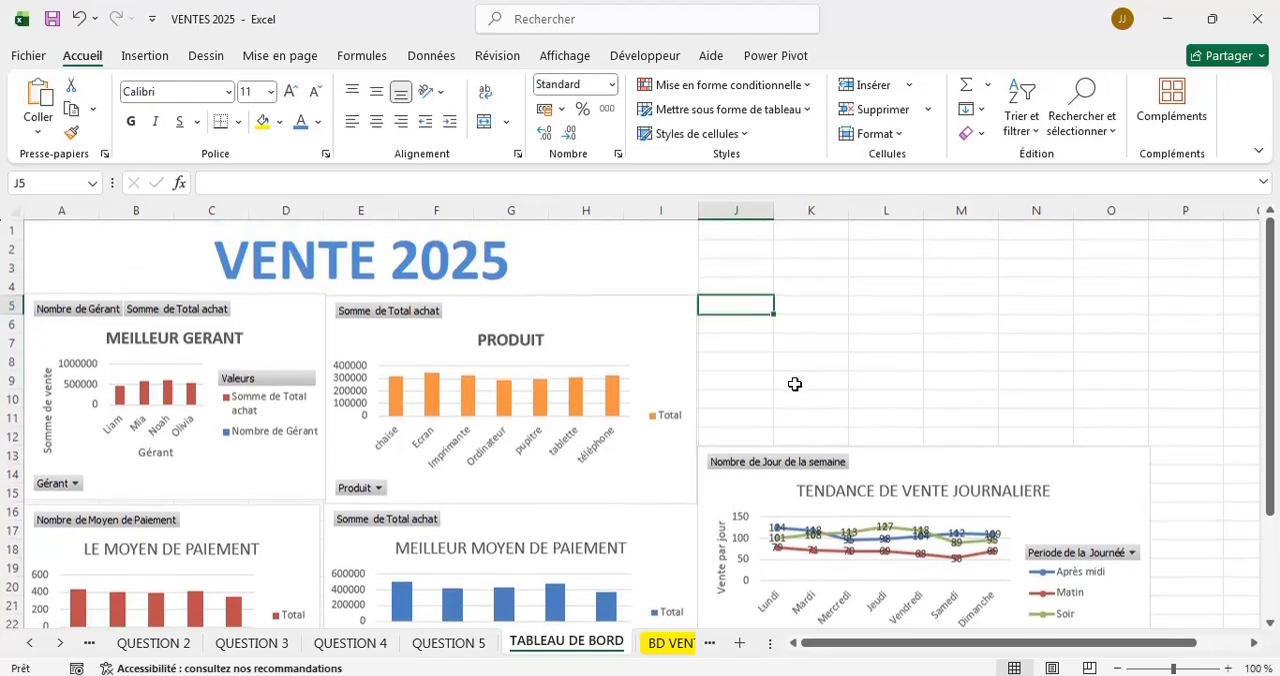
{"action": "scroll", "coordinate": [794, 384], "scroll_direction": "down", "scroll_amount": 1}
{"action": "scroll", "coordinate": [794, 384], "scroll_direction": "up", "scroll_amount": 2}
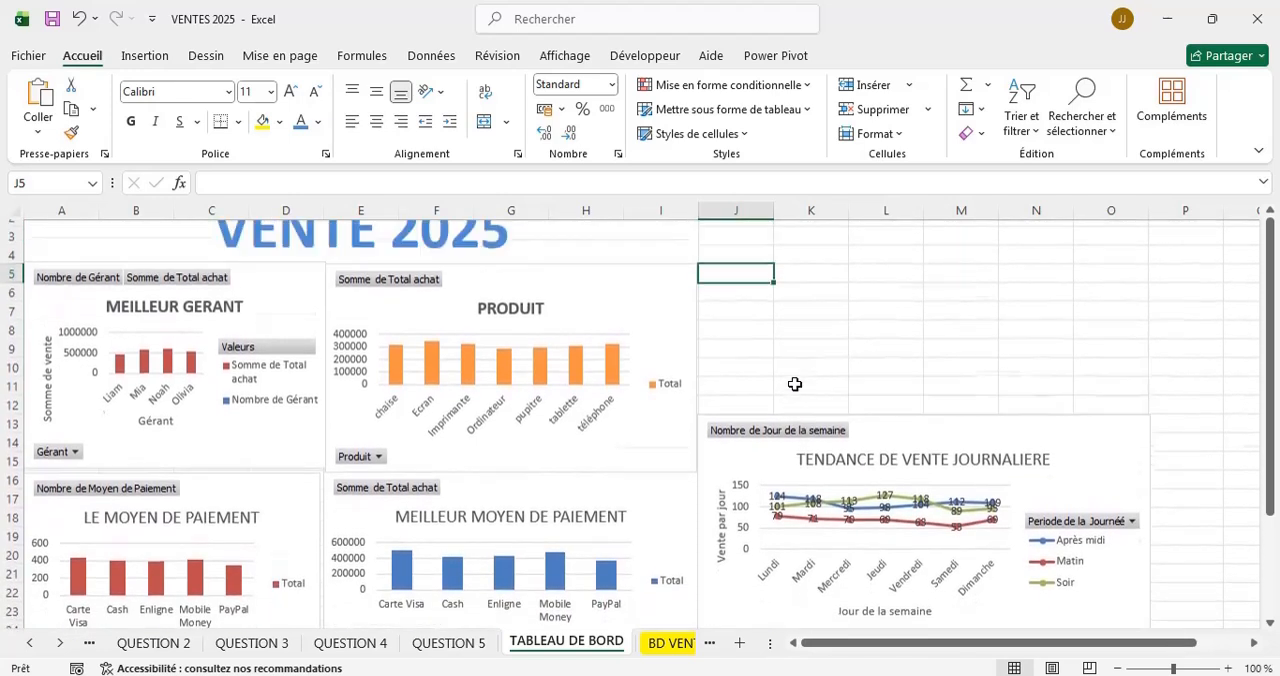
{"action": "scroll", "coordinate": [794, 384], "scroll_direction": "down", "scroll_amount": 1}
{"action": "scroll", "coordinate": [794, 384], "scroll_direction": "up", "scroll_amount": 1}
{"action": "scroll", "coordinate": [794, 384], "scroll_direction": "down", "scroll_amount": 1}
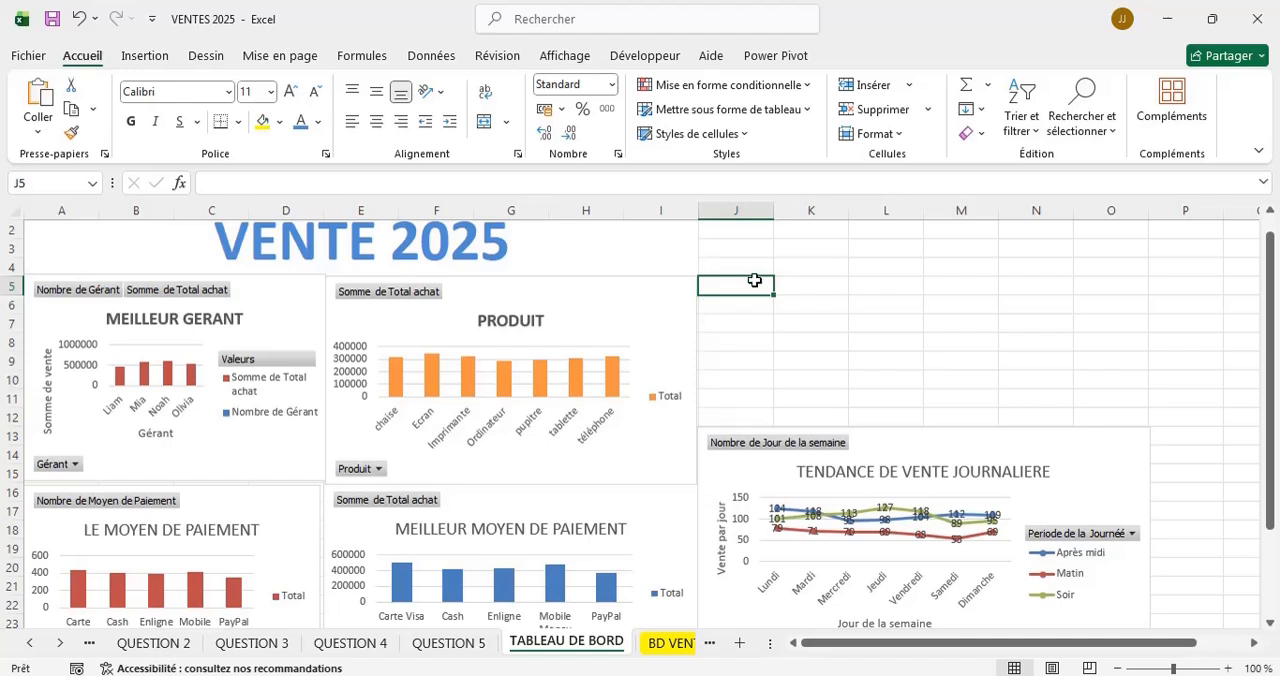
Insert slicers for Moyen de Paiement, Gérant and Jour de la semaine from the PRODUIT pivot chart.
{"action": "left_click", "coordinate": [671, 303]}
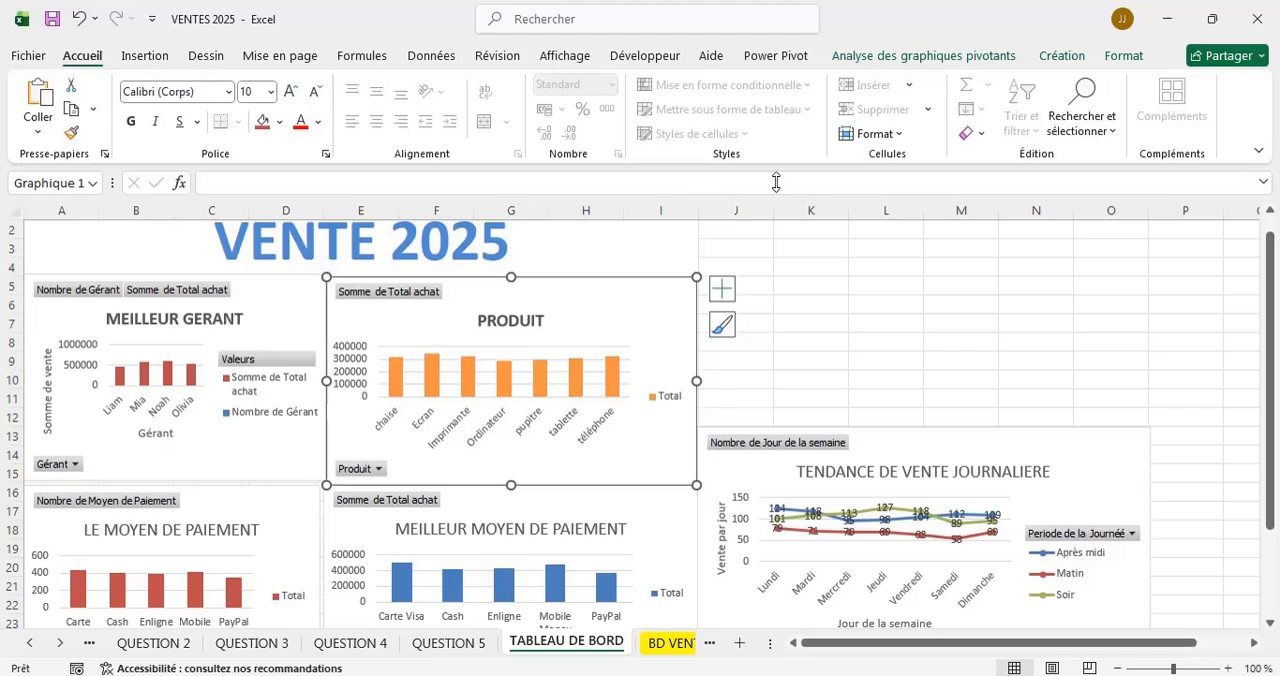
{"action": "left_click", "coordinate": [958, 57]}
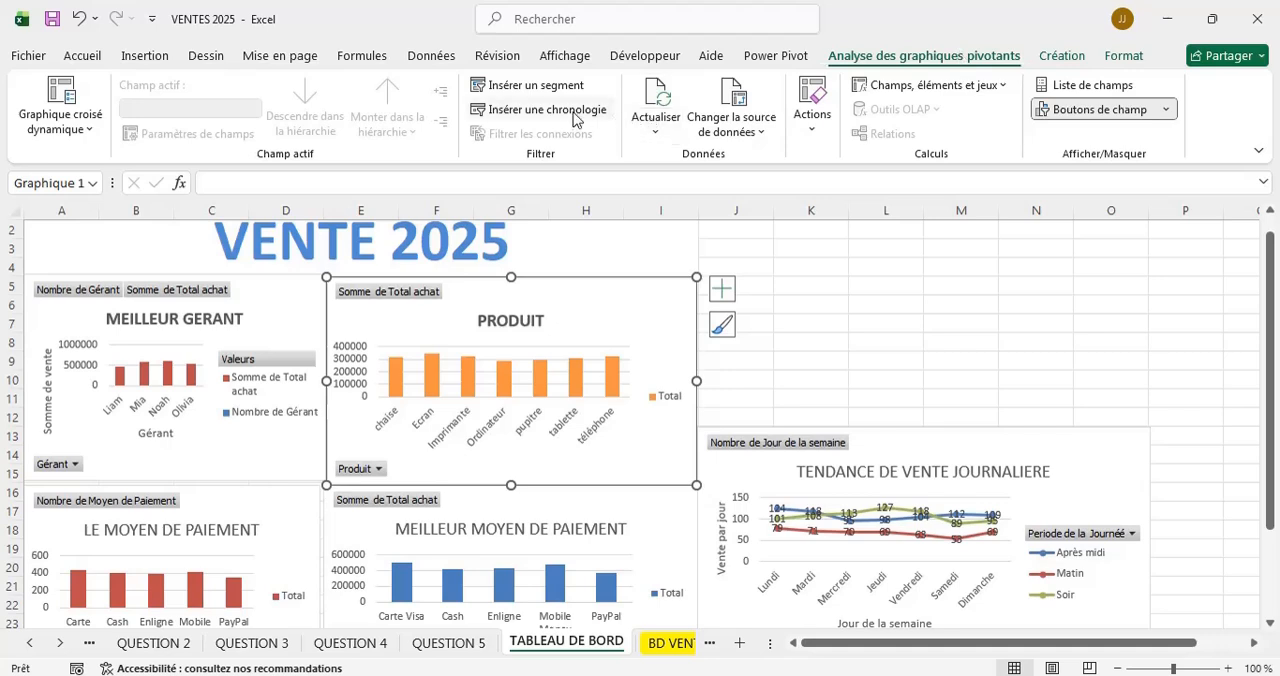
{"action": "left_click", "coordinate": [545, 90]}
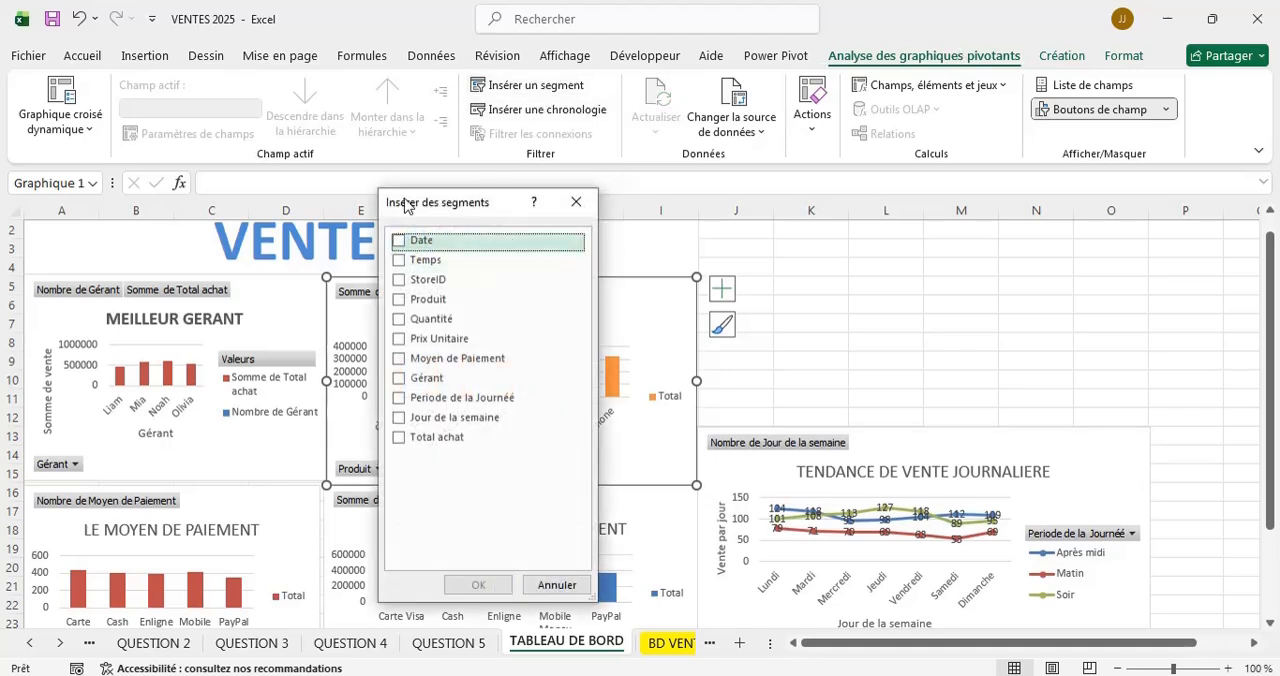
{"action": "left_click_drag", "start_coordinate": [405, 205], "coordinate": [954, 203]}
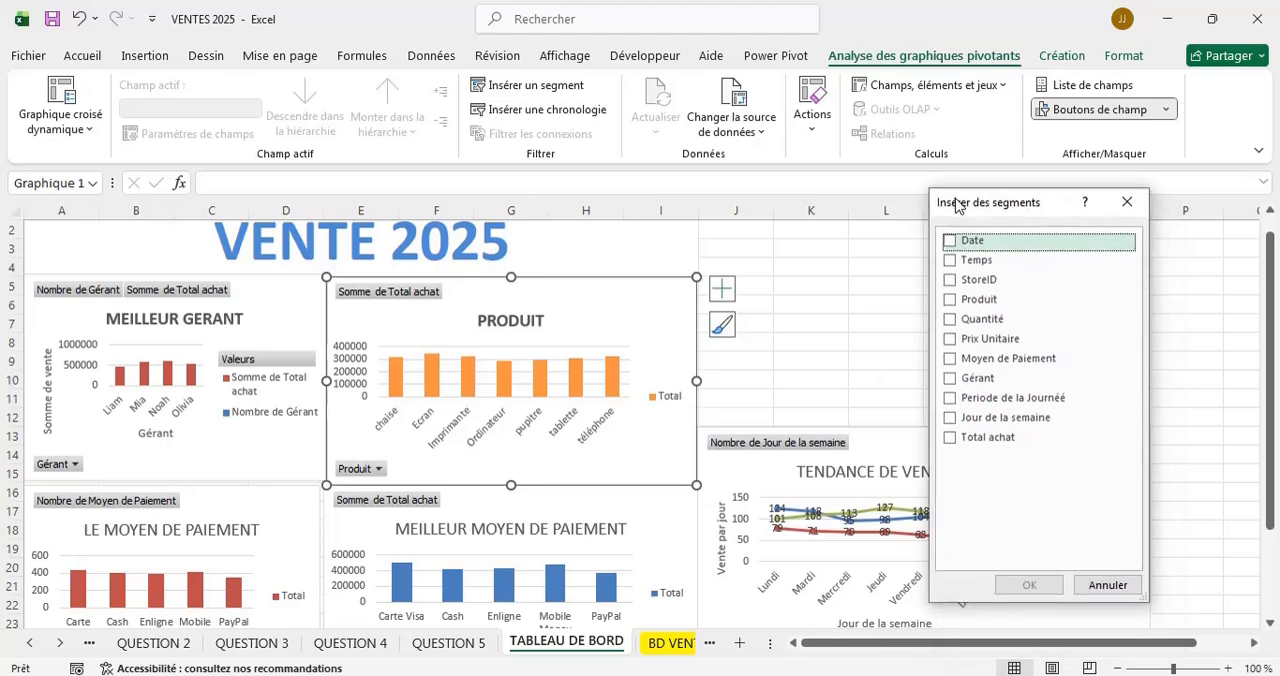
{"action": "left_click", "coordinate": [951, 362]}
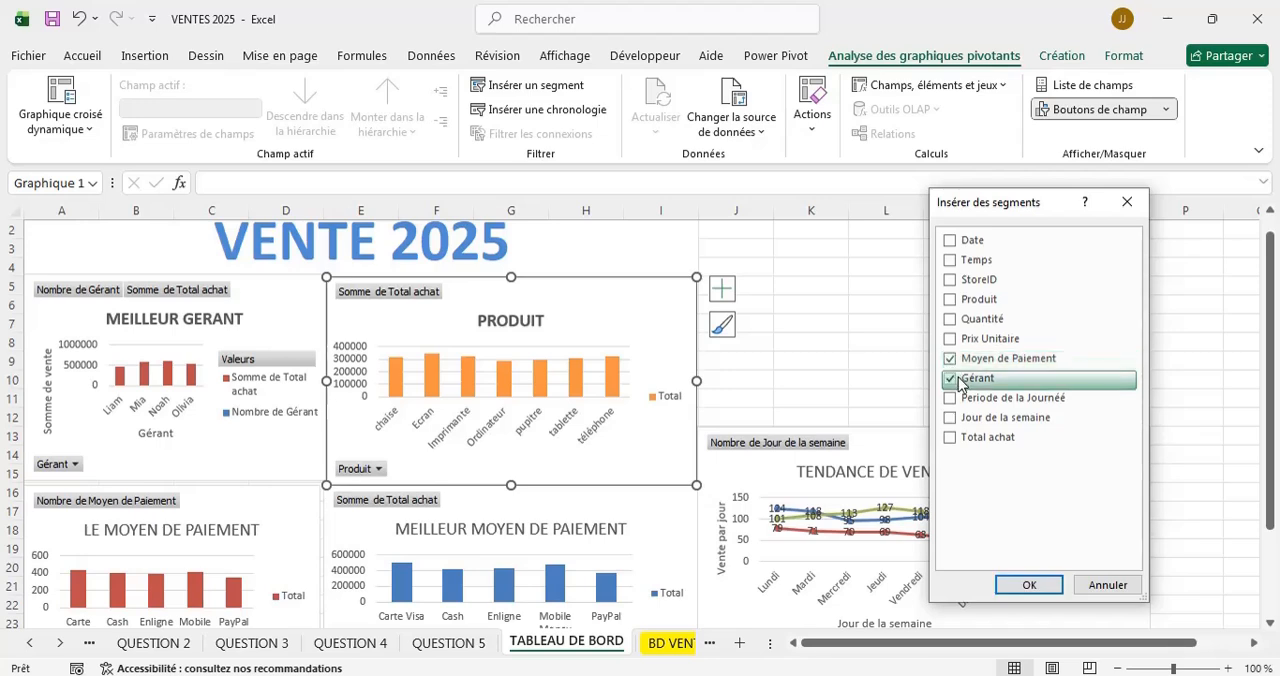
{"action": "left_click", "coordinate": [1003, 425]}
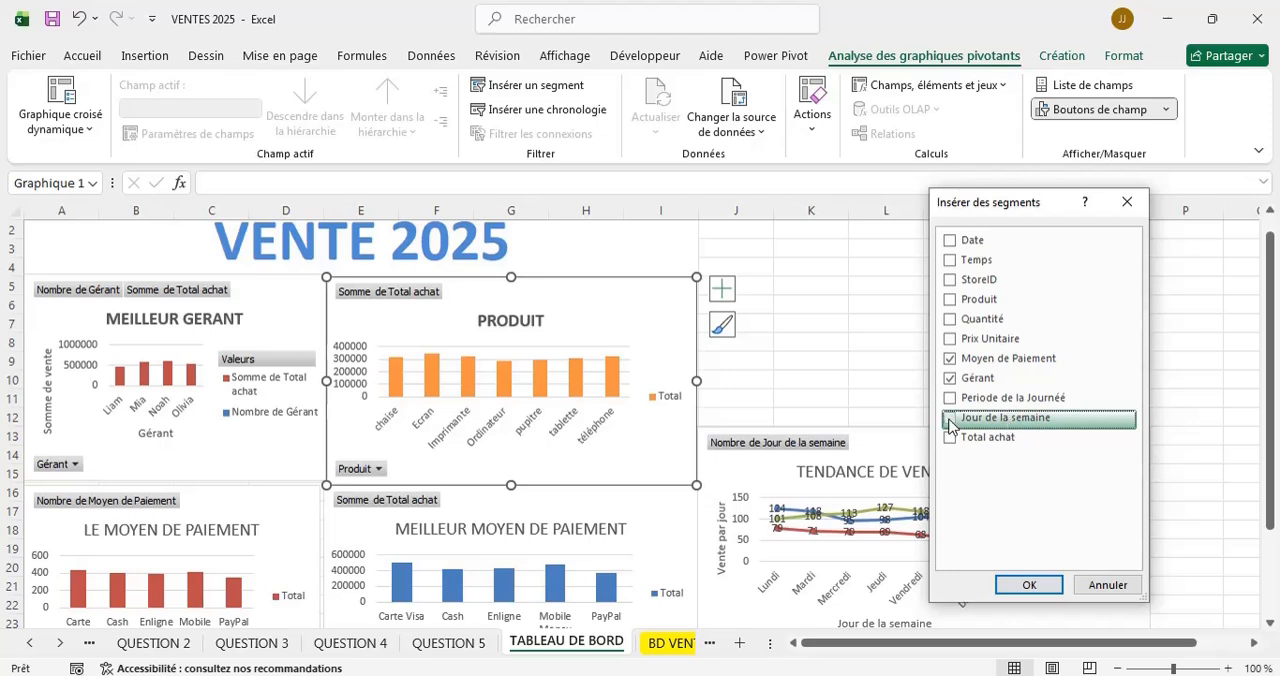
{"action": "left_click", "coordinate": [1030, 586]}
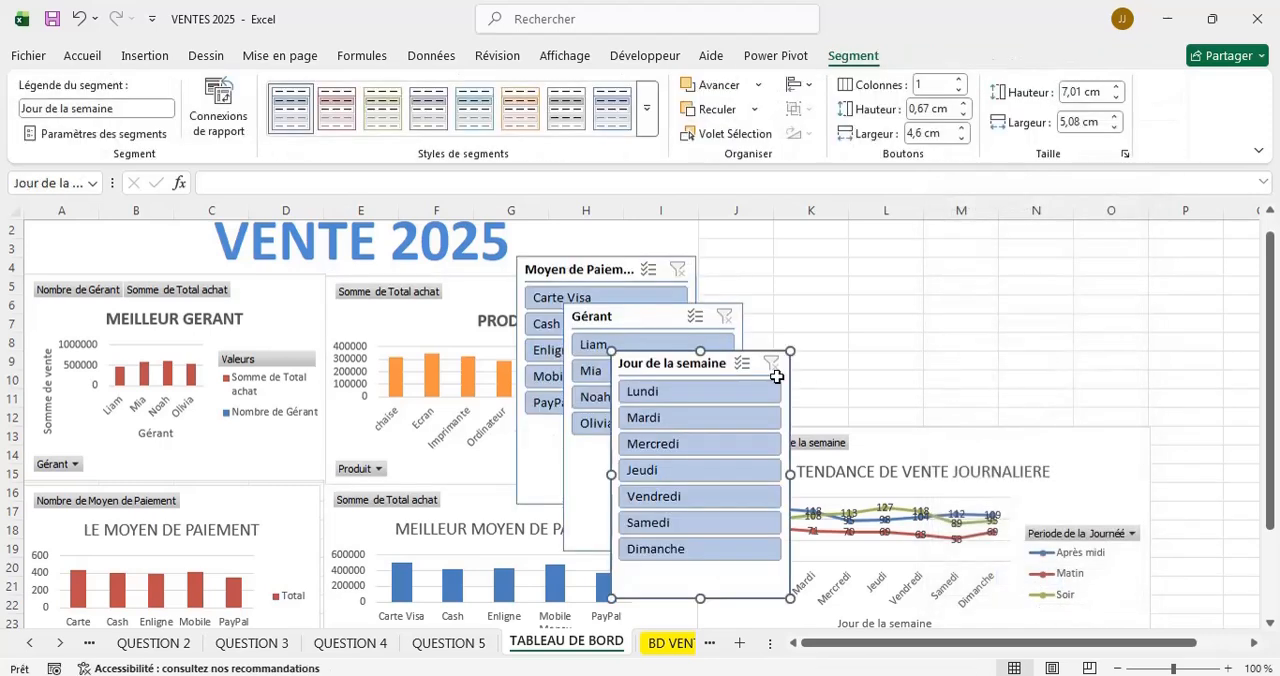
Spread the slicers across the area above the TENDANCE chart: Moyen de Paiement at J5, Gérant beside it, and Jour de la semaine last.
{"action": "left_click_drag", "start_coordinate": [673, 361], "coordinate": [1054, 263]}
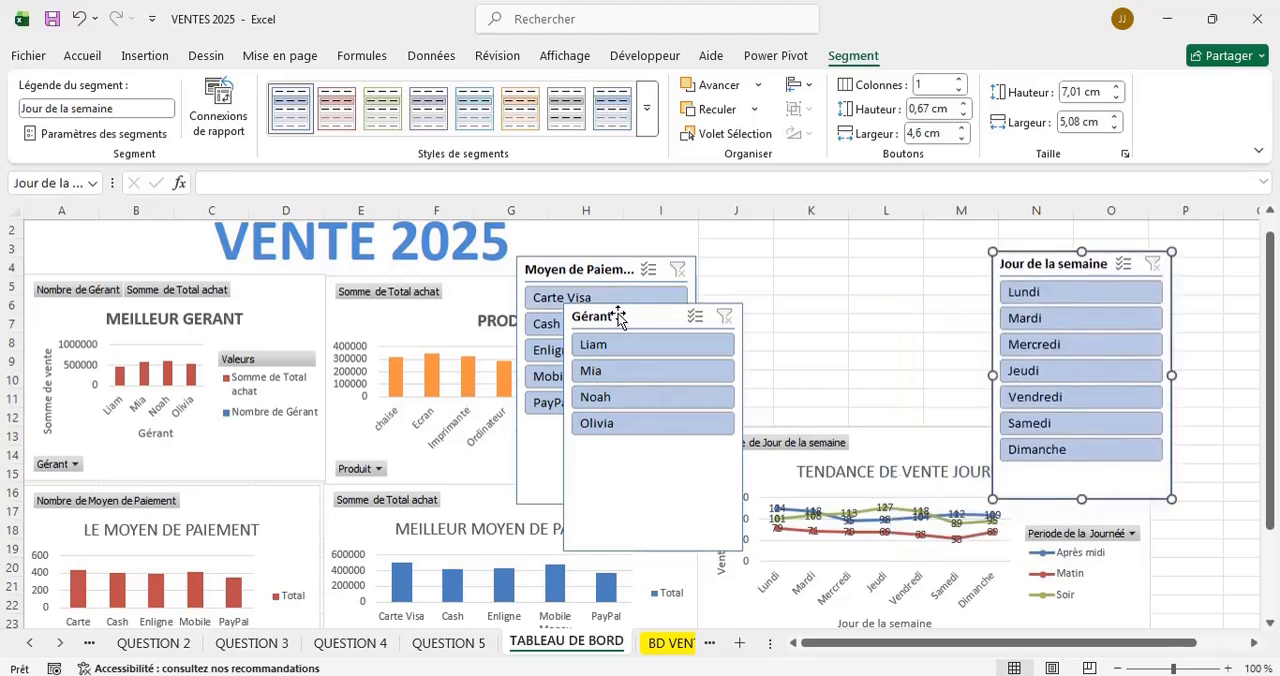
{"action": "left_click_drag", "start_coordinate": [617, 321], "coordinate": [865, 262]}
{"action": "left_click_drag", "start_coordinate": [590, 268], "coordinate": [741, 295]}
{"action": "left_click_drag", "start_coordinate": [1013, 270], "coordinate": [1125, 260]}
{"action": "left_click_drag", "start_coordinate": [857, 262], "coordinate": [979, 260]}
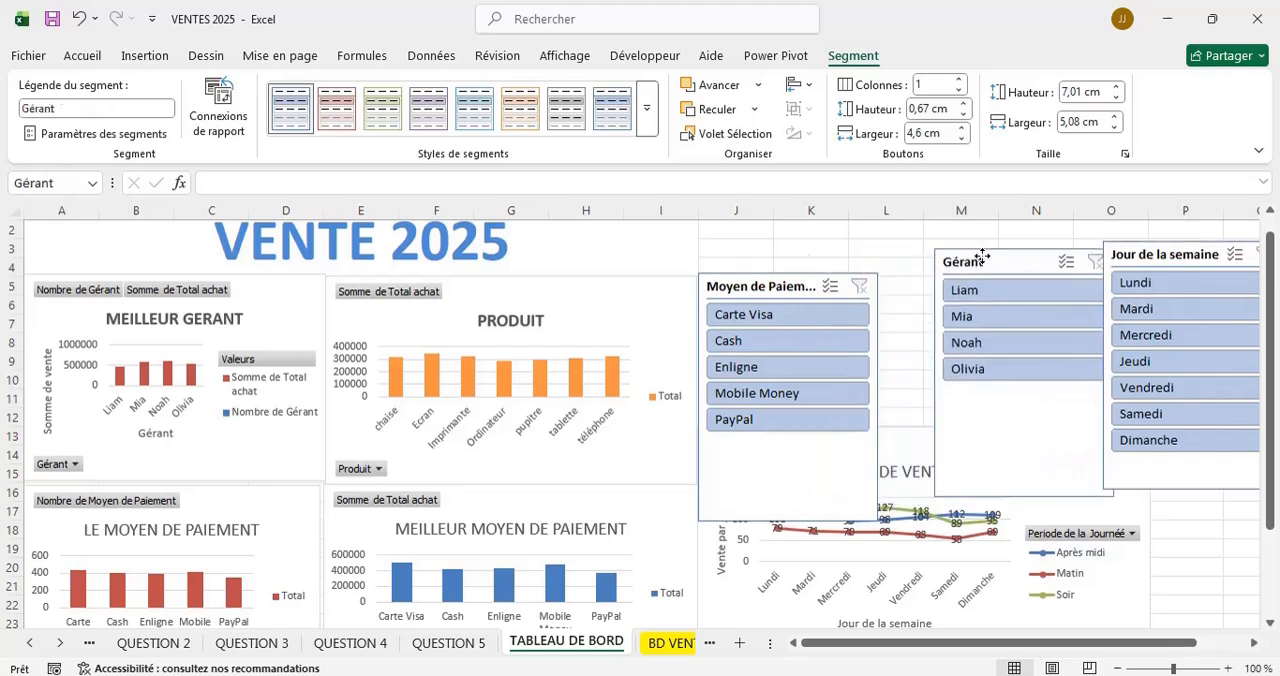
Shrink the Moyen de Paiement slicer to 4,29 cm high and 4,47 cm wide, keeping it at J5 above the TENDANCE chart.
{"action": "left_click", "coordinate": [835, 500]}
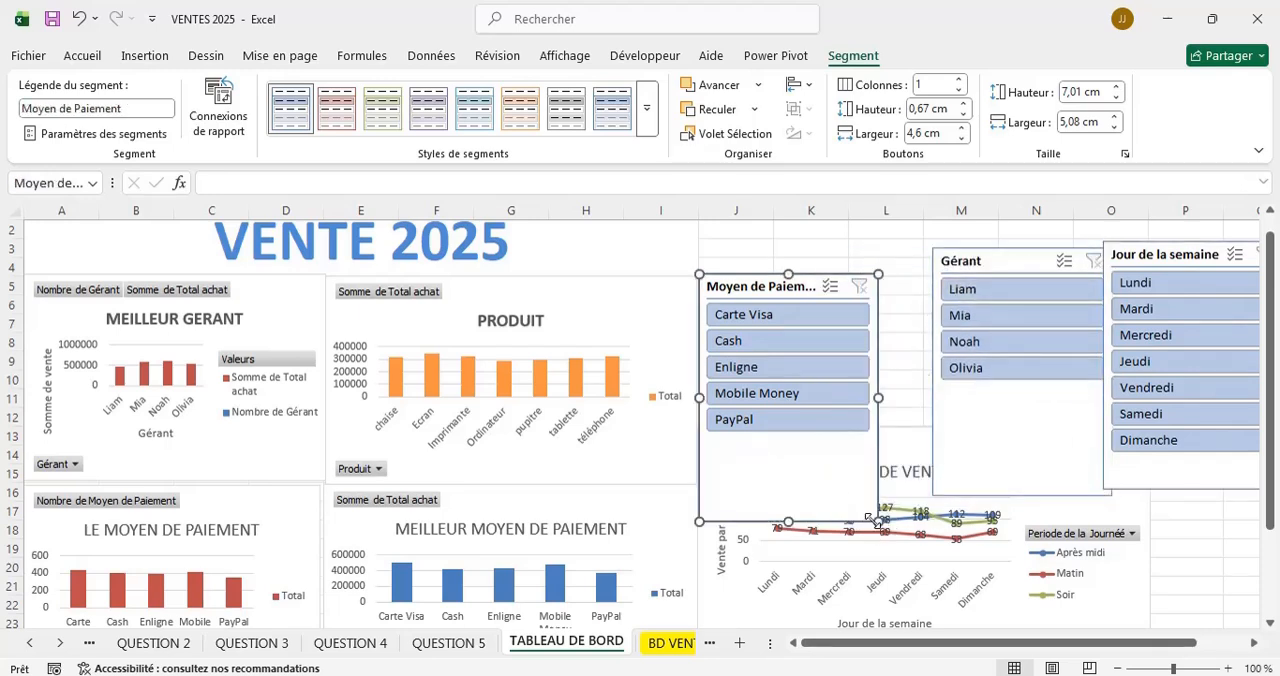
{"action": "left_click_drag", "start_coordinate": [877, 520], "coordinate": [863, 452]}
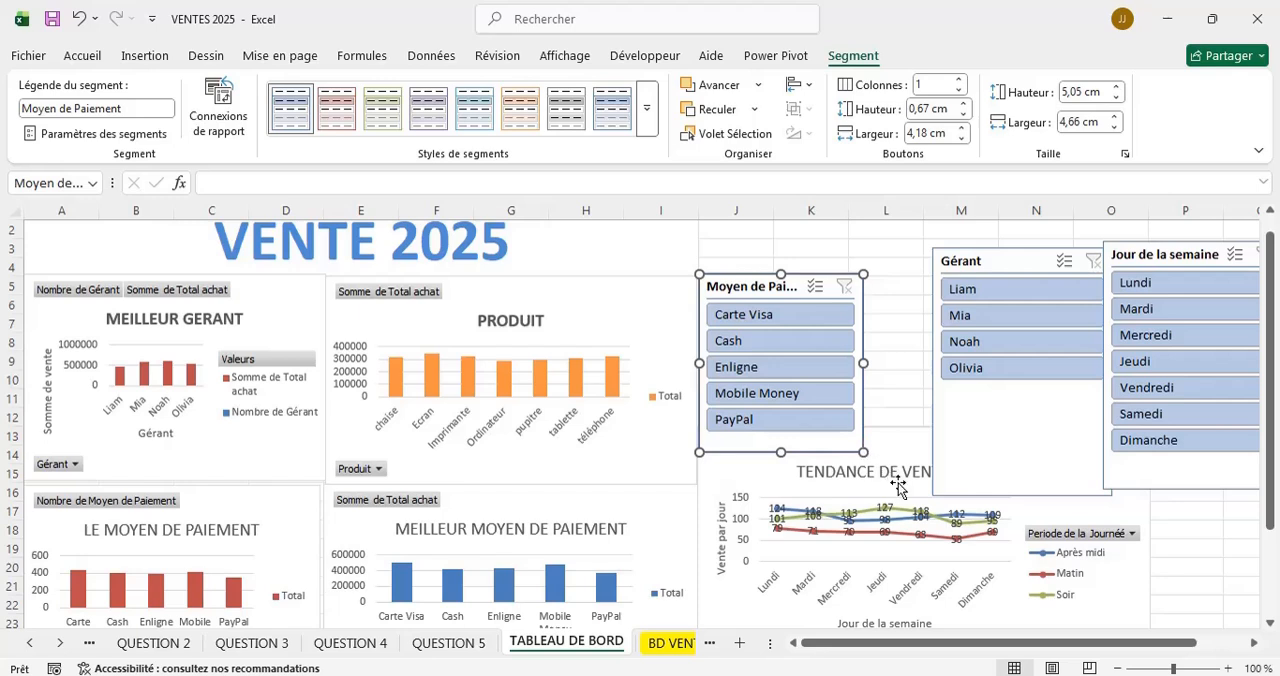
{"action": "mouse_move", "coordinate": [760, 287]}
{"action": "left_mouse_down"}
{"action": "mouse_move", "coordinate": [792, 283]}
{"action": "mouse_move", "coordinate": [756, 276]}
{"action": "mouse_move", "coordinate": [747, 292]}
{"action": "left_mouse_up"}
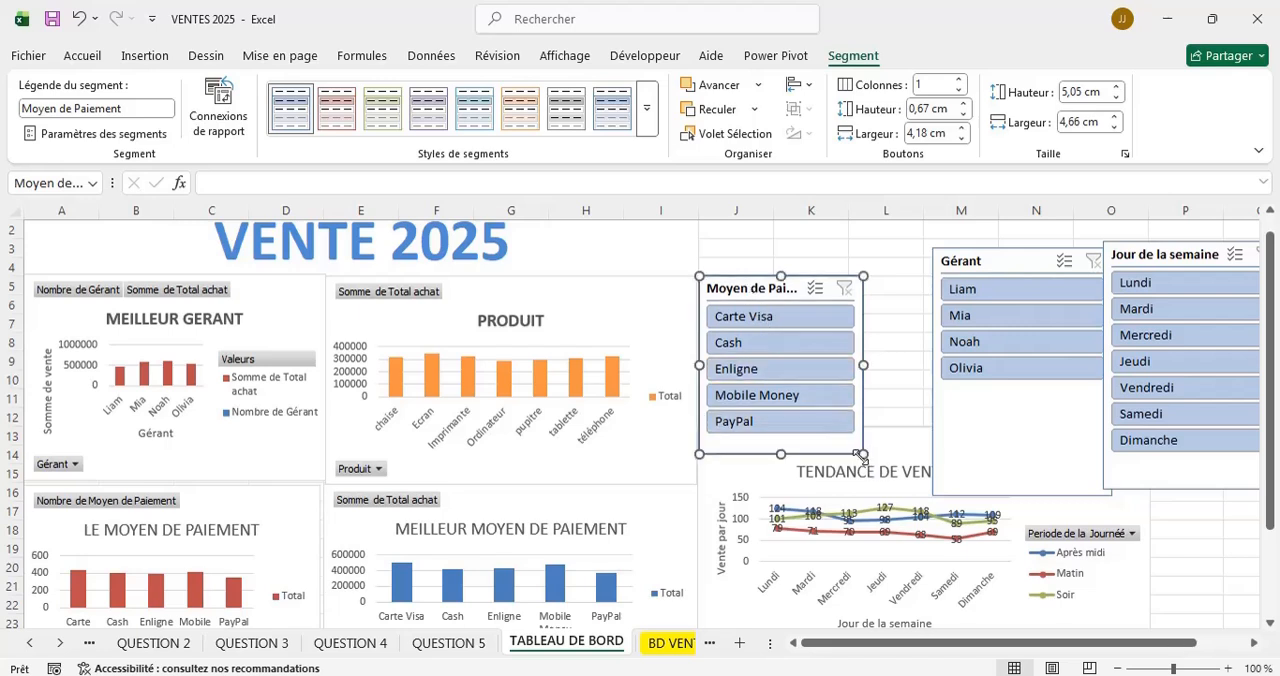
{"action": "left_click_drag", "start_coordinate": [862, 454], "coordinate": [857, 427]}
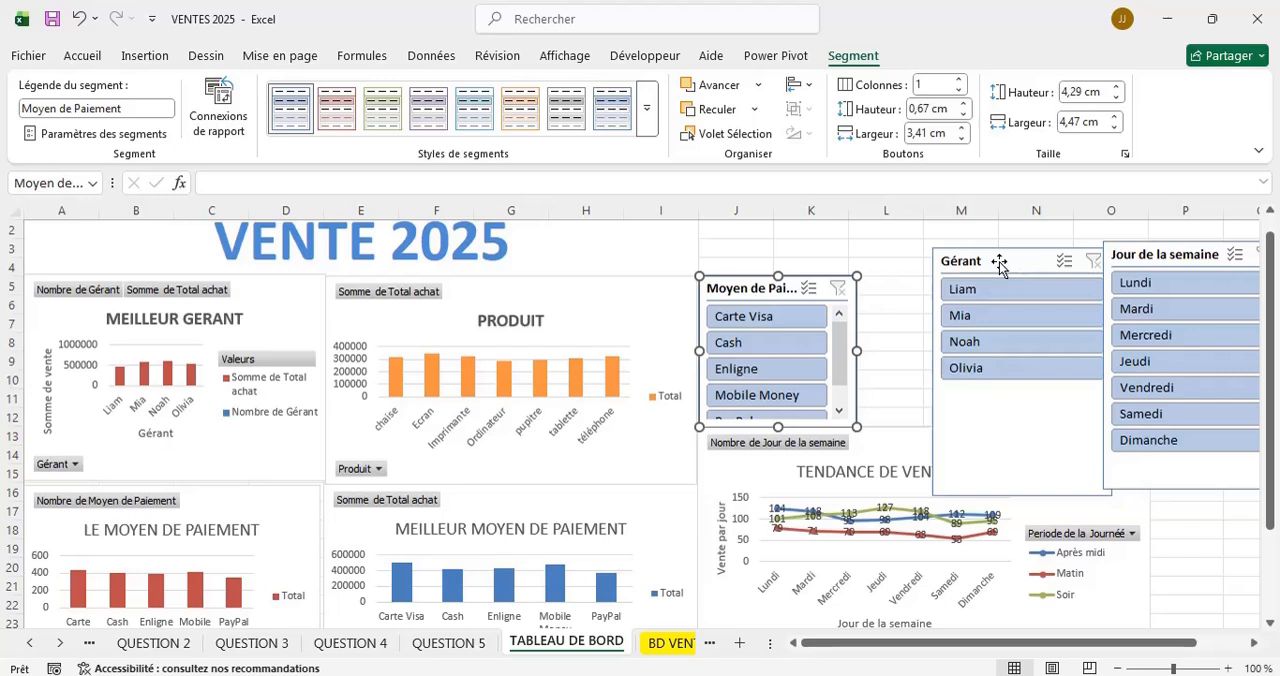
Place the Gérant slicer right beside Moyen de Paiement and shrink it to 4,21 cm high and 4,26 cm wide.
{"action": "left_click_drag", "start_coordinate": [998, 265], "coordinate": [924, 290]}
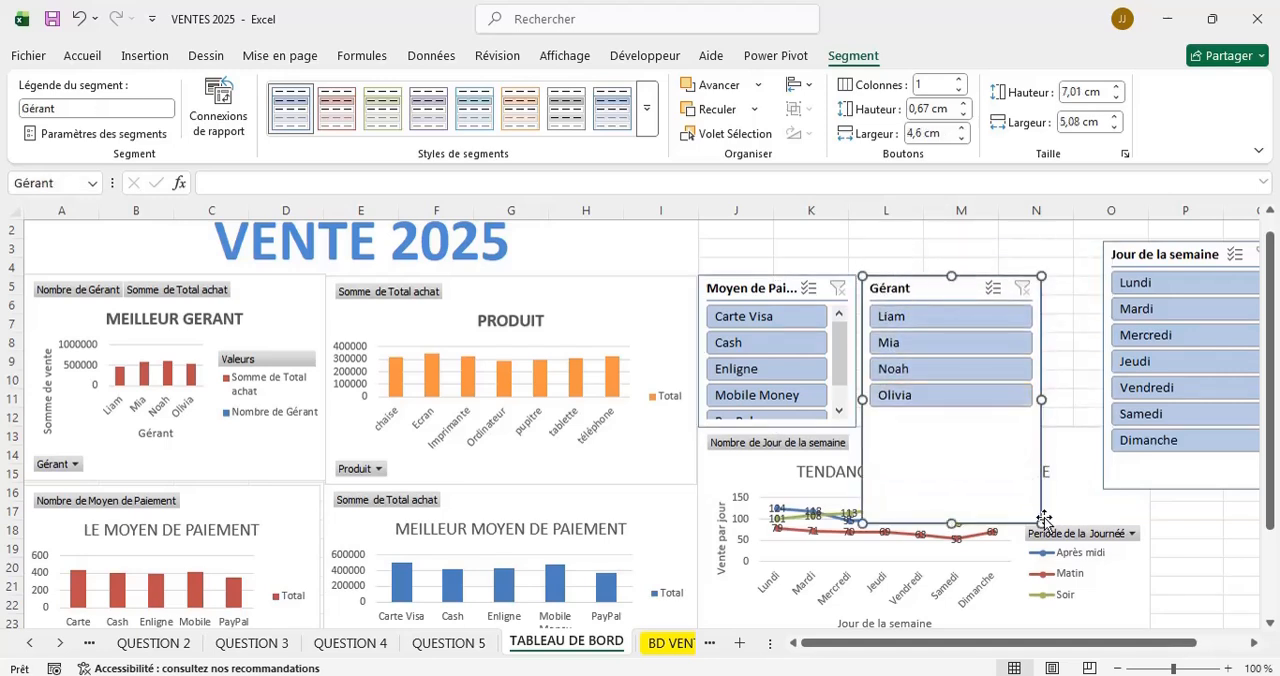
{"action": "left_click_drag", "start_coordinate": [1040, 520], "coordinate": [1012, 425]}
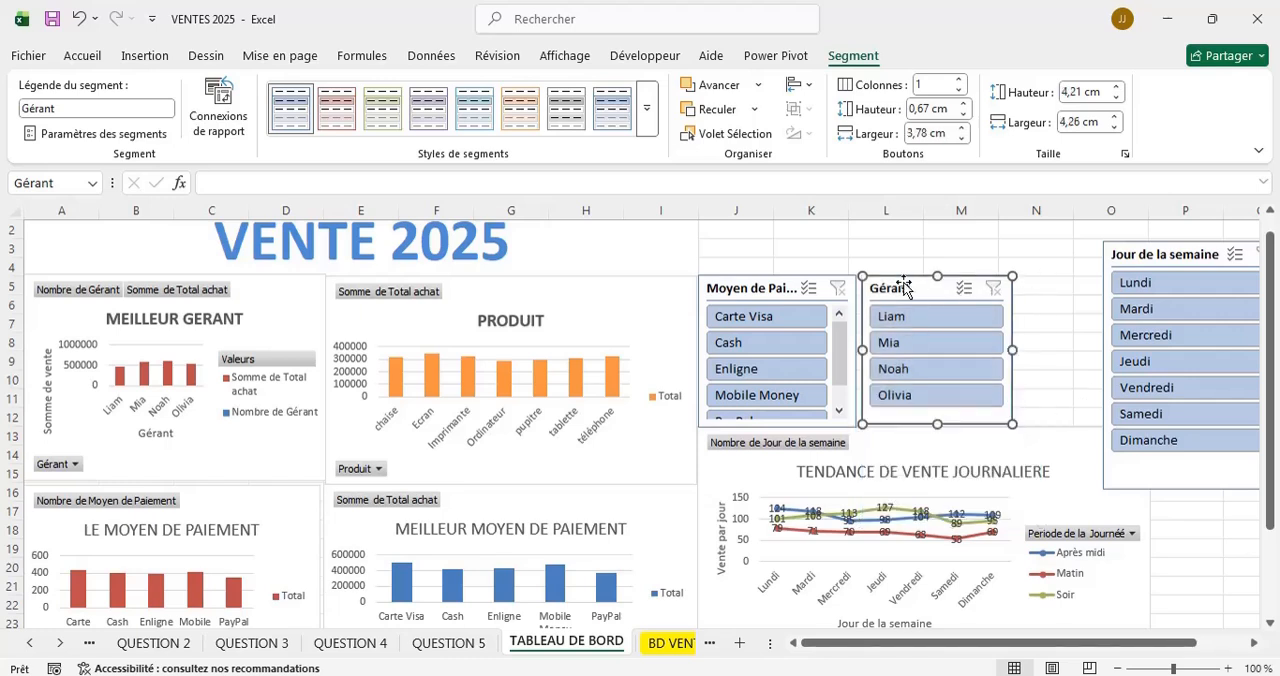
{"action": "mouse_move", "coordinate": [895, 285]}
{"action": "left_mouse_down"}
{"action": "mouse_move", "coordinate": [878, 282]}
{"action": "mouse_move", "coordinate": [898, 286]}
{"action": "left_mouse_up"}
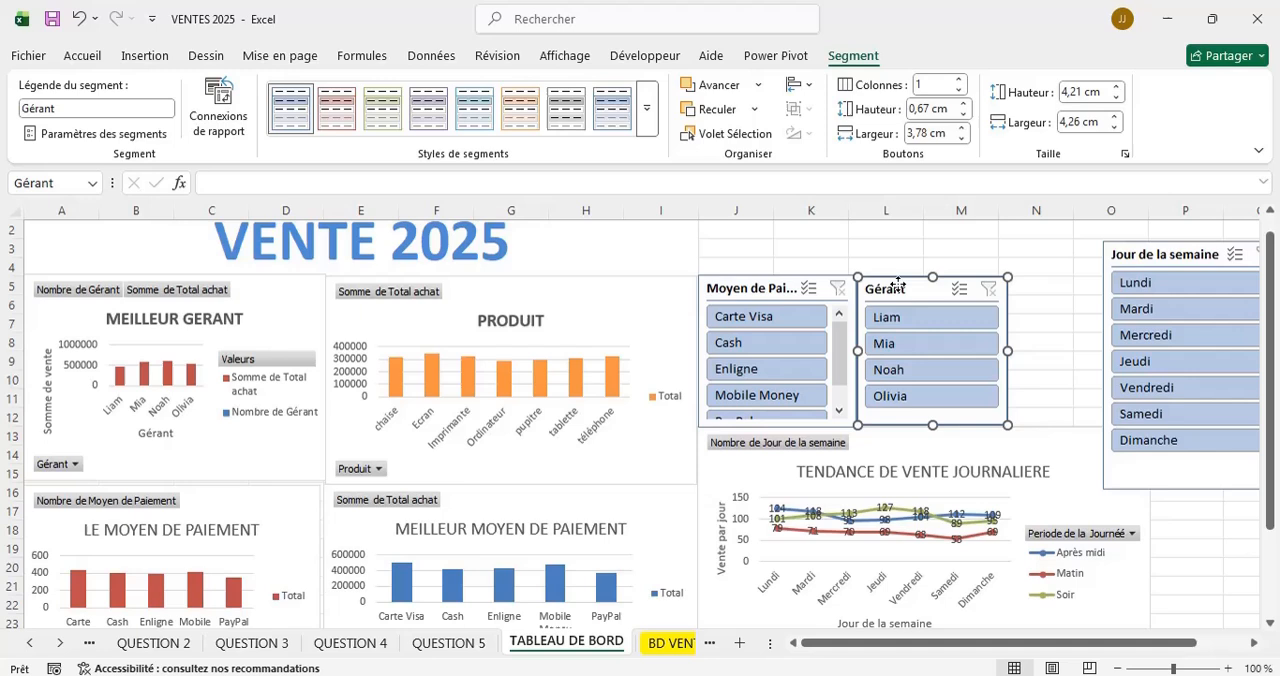
{"action": "left_click", "coordinate": [840, 412]}
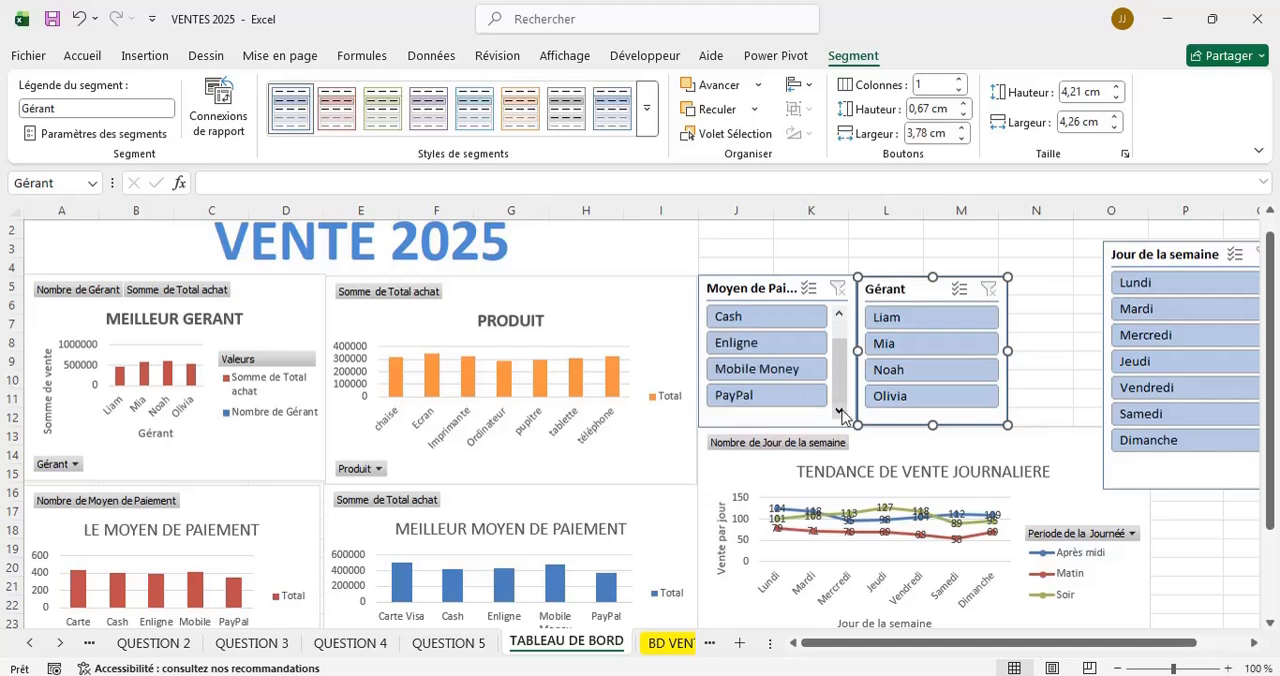
{"action": "left_click", "coordinate": [839, 314]}
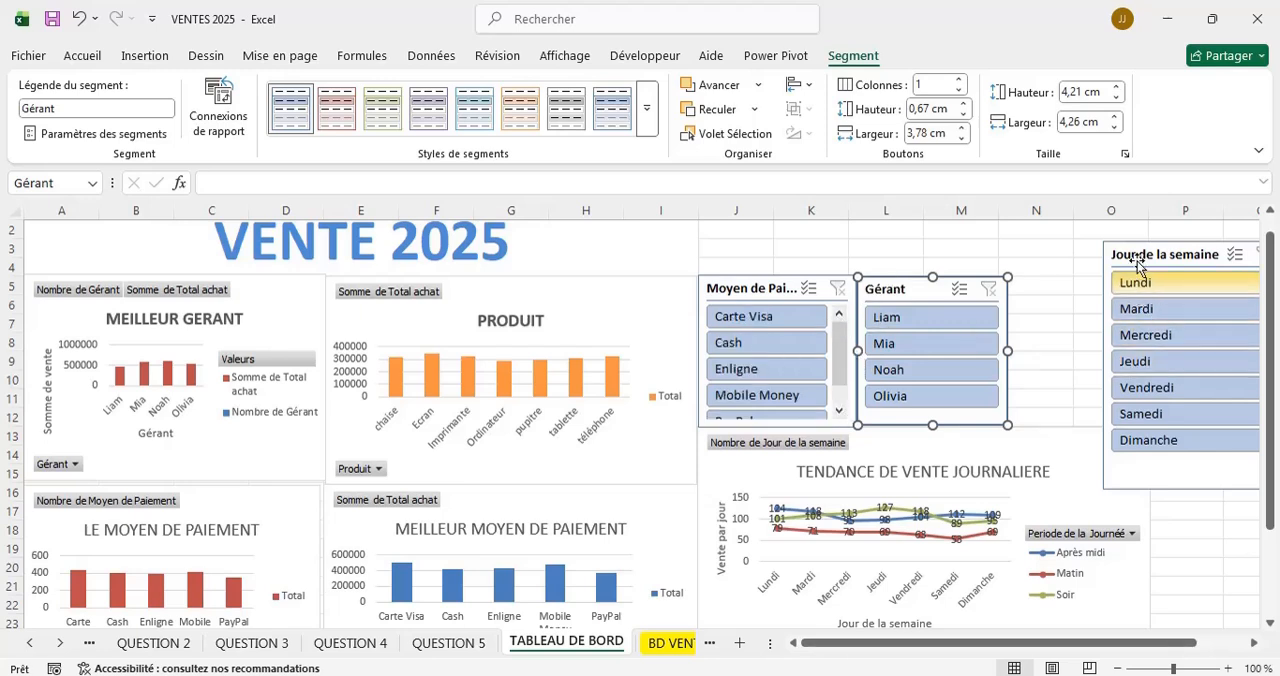
Place the Jour de la semaine slicer right beside Gérant and shrink it to 4,42 cm high and 4,13 cm wide.
{"action": "left_click_drag", "start_coordinate": [1131, 255], "coordinate": [1040, 290]}
{"action": "left_click", "coordinate": [1199, 510]}
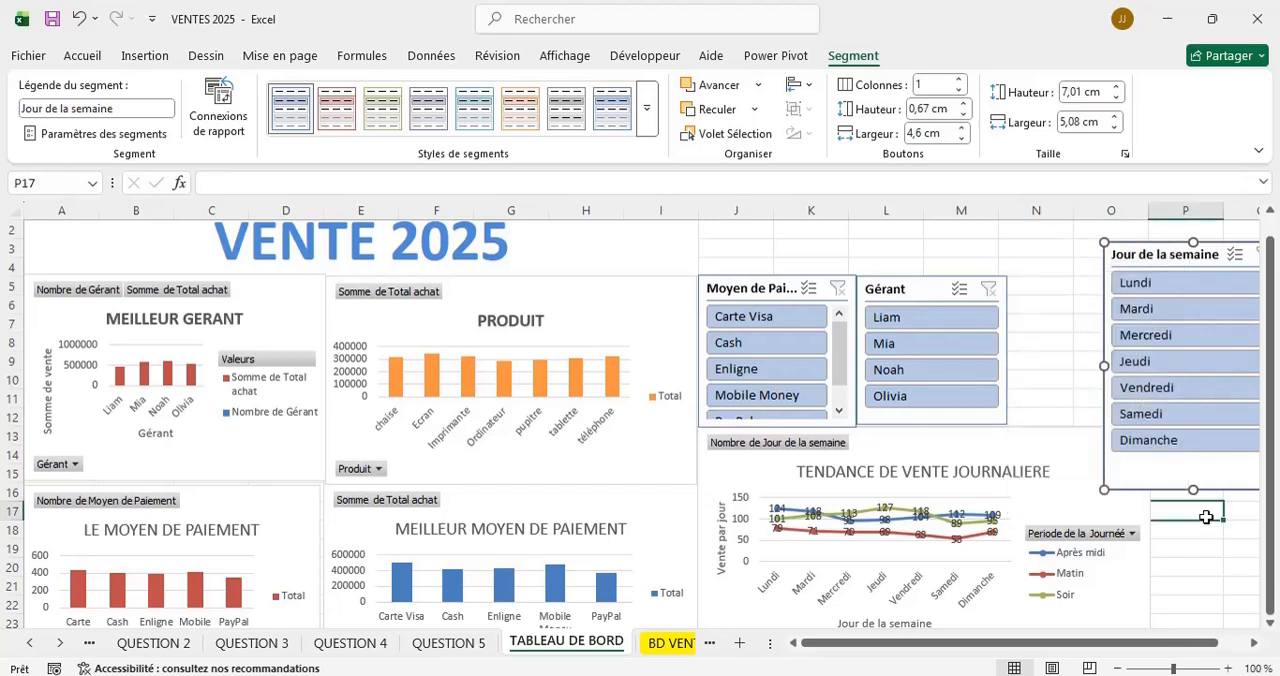
{"action": "left_click", "coordinate": [1138, 256]}
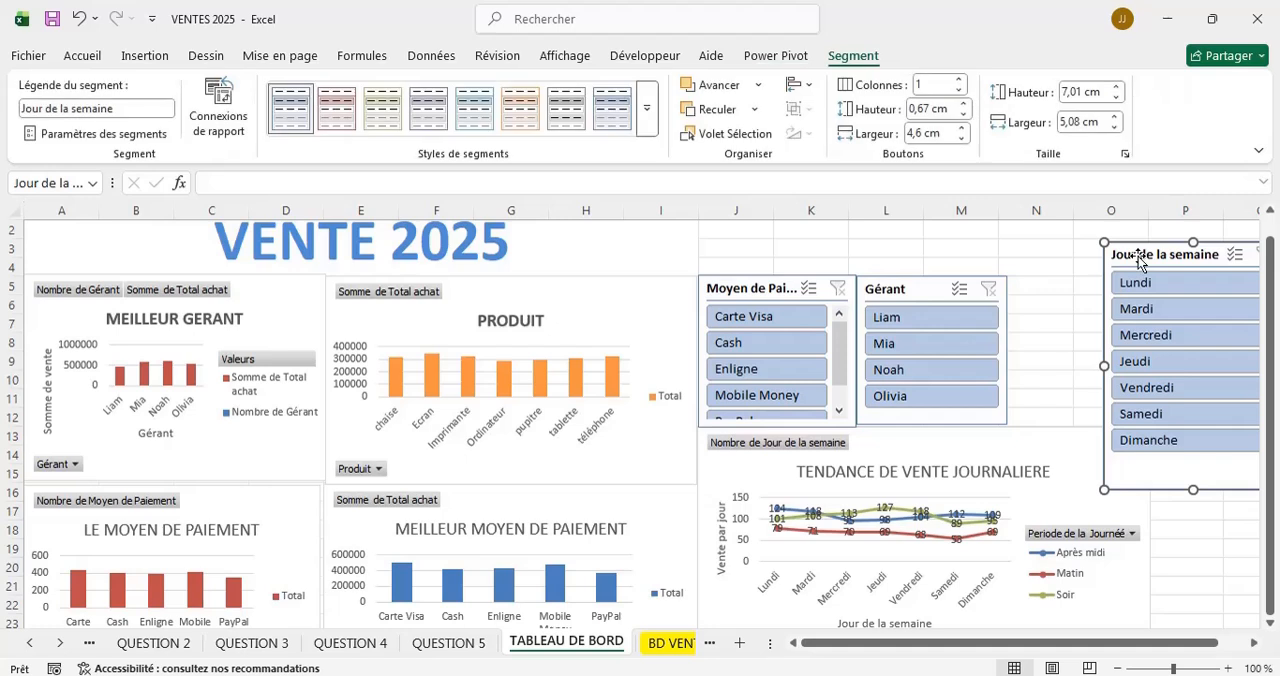
{"action": "left_click_drag", "start_coordinate": [1138, 256], "coordinate": [1041, 288]}
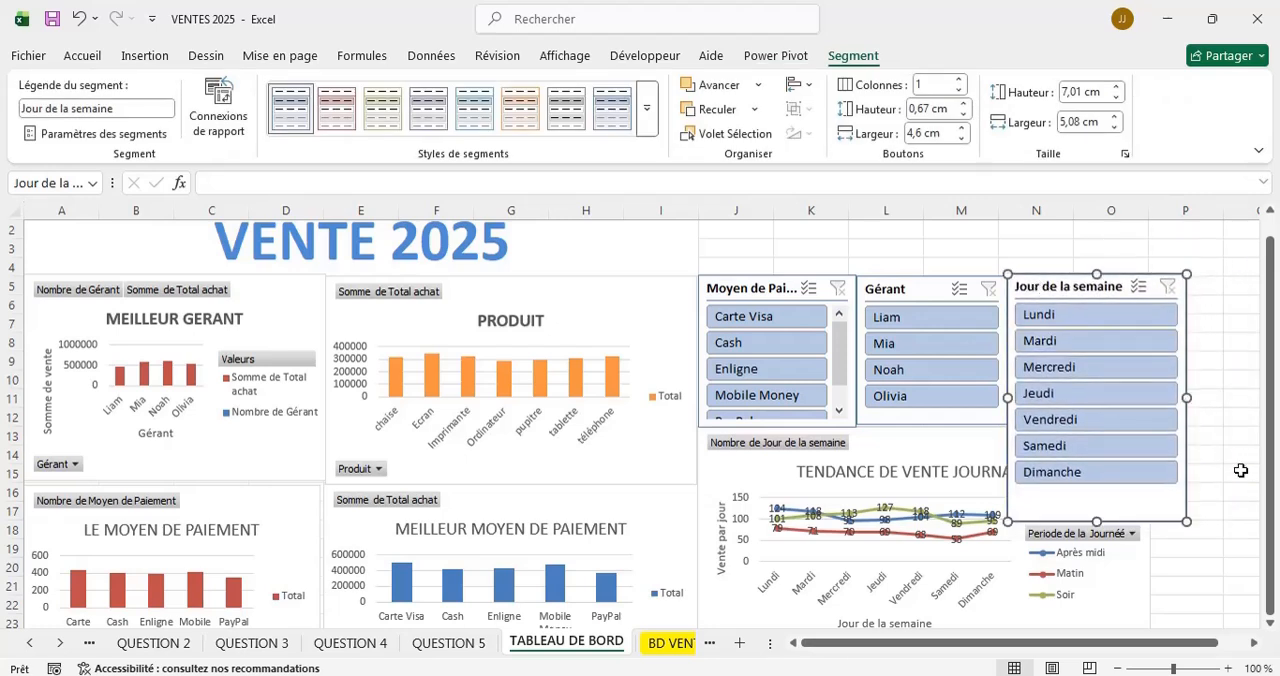
{"action": "left_click_drag", "start_coordinate": [1187, 523], "coordinate": [1153, 430]}
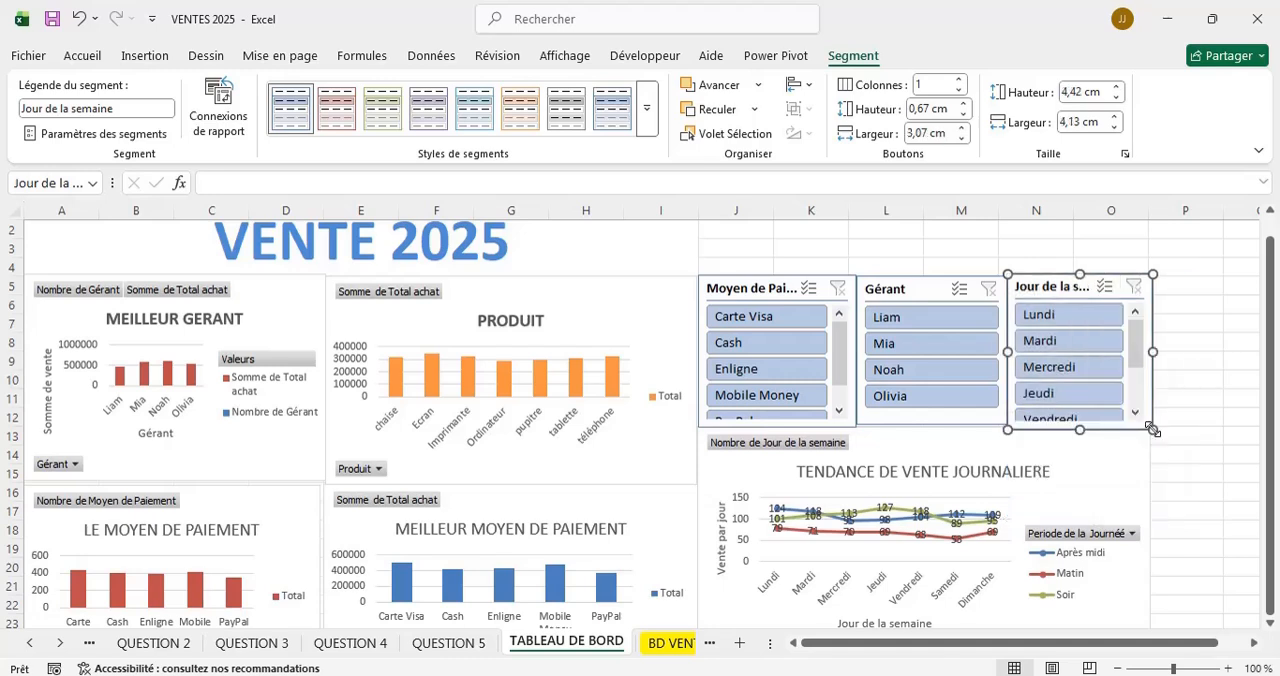
{"action": "left_click", "coordinate": [1215, 429]}
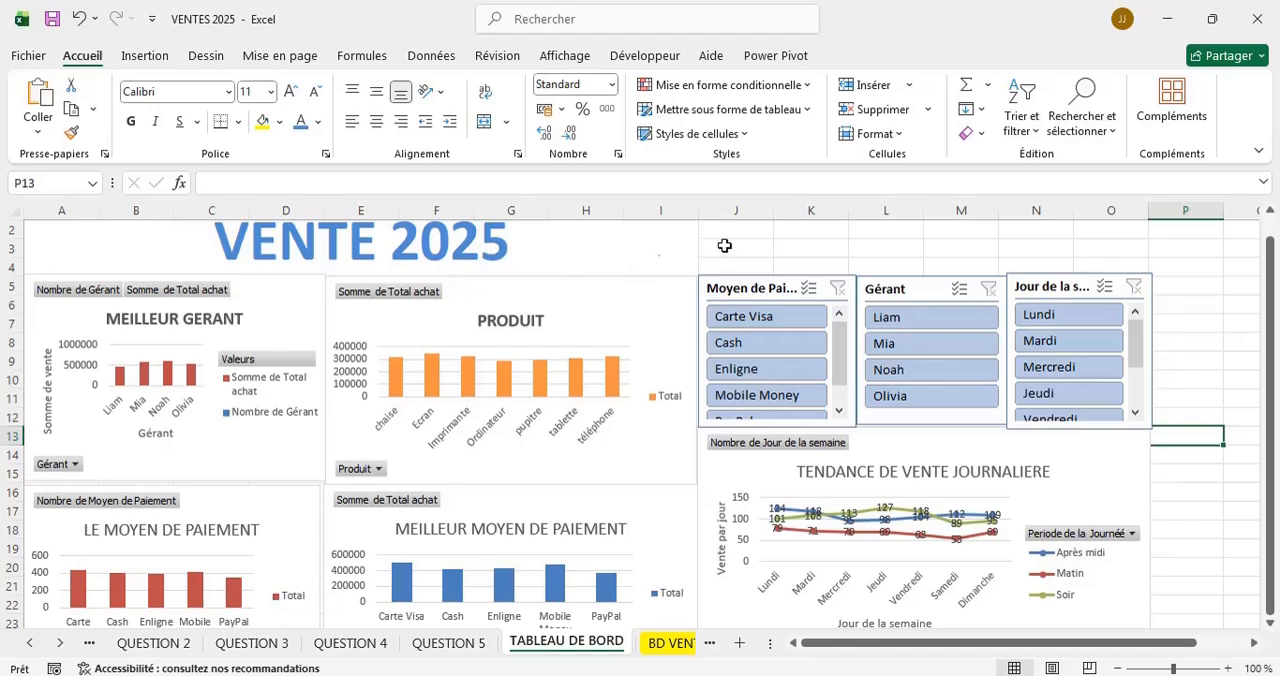
Hide the gridlines on the TABLEAU DE BORD sheet and check the dashboard from its charts back up to the title.
{"action": "left_click", "coordinate": [562, 57]}
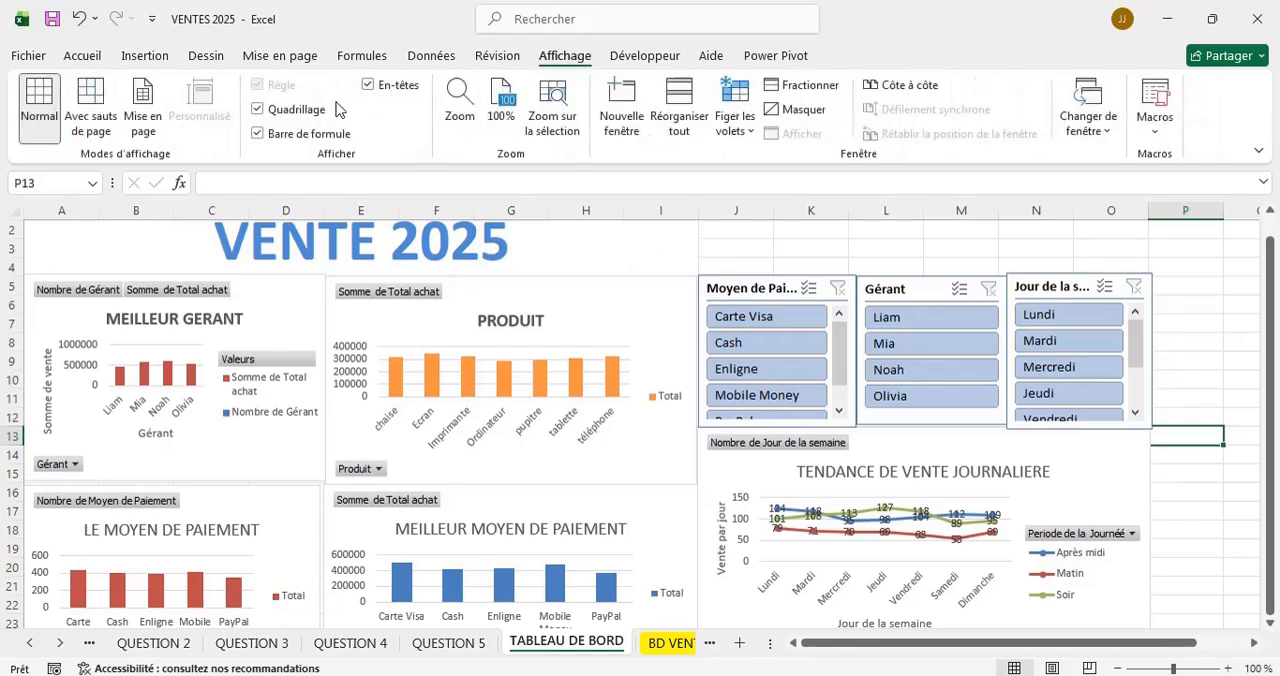
{"action": "left_click", "coordinate": [290, 110]}
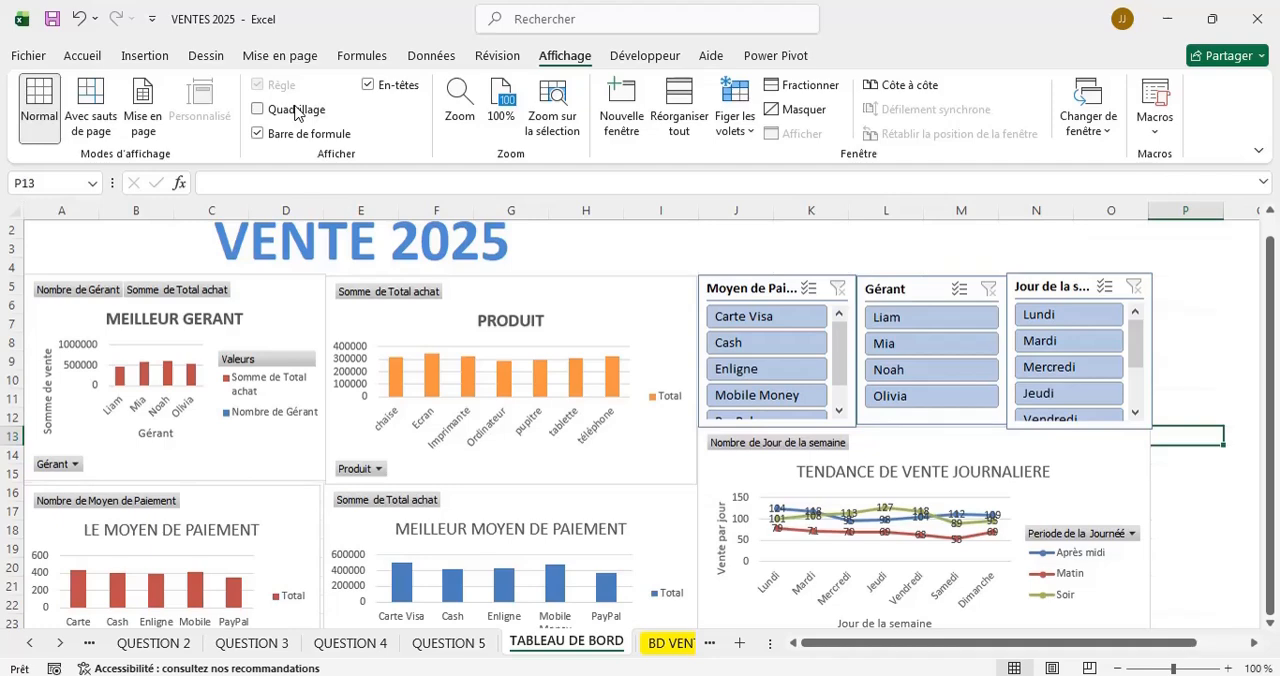
{"action": "scroll", "coordinate": [1222, 333], "scroll_direction": "down", "scroll_amount": 7}
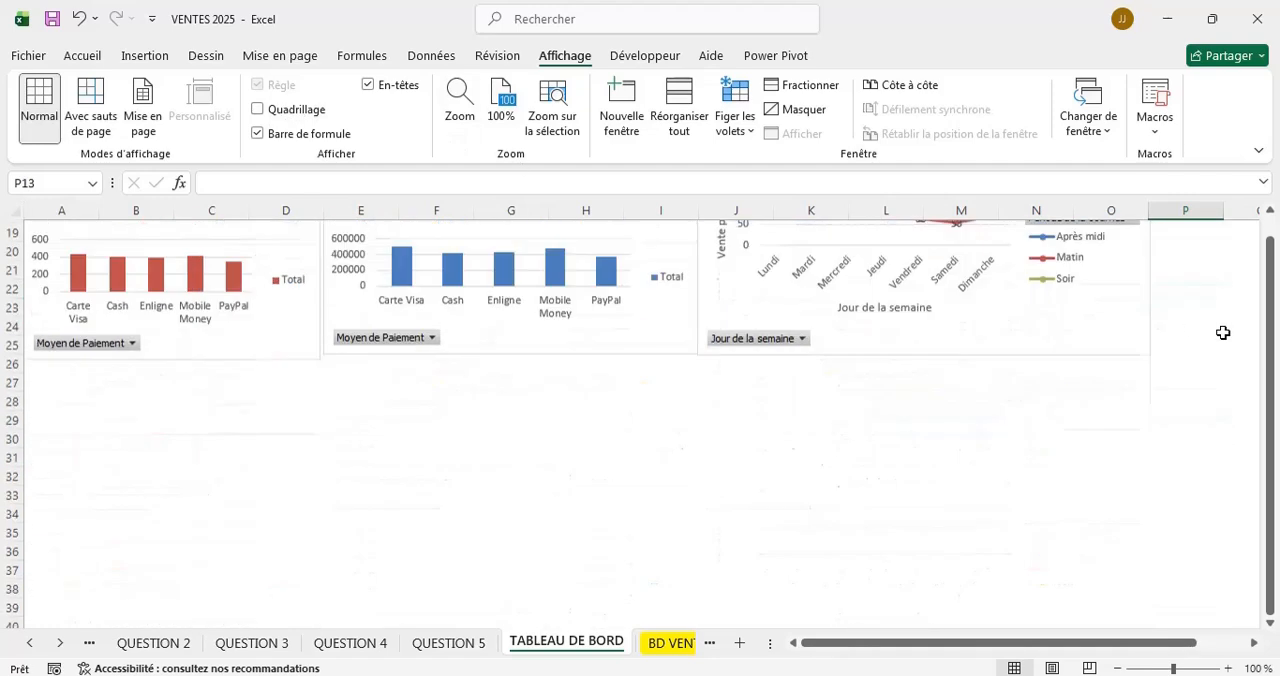
{"action": "scroll", "coordinate": [1222, 333], "scroll_direction": "up", "scroll_amount": 8}
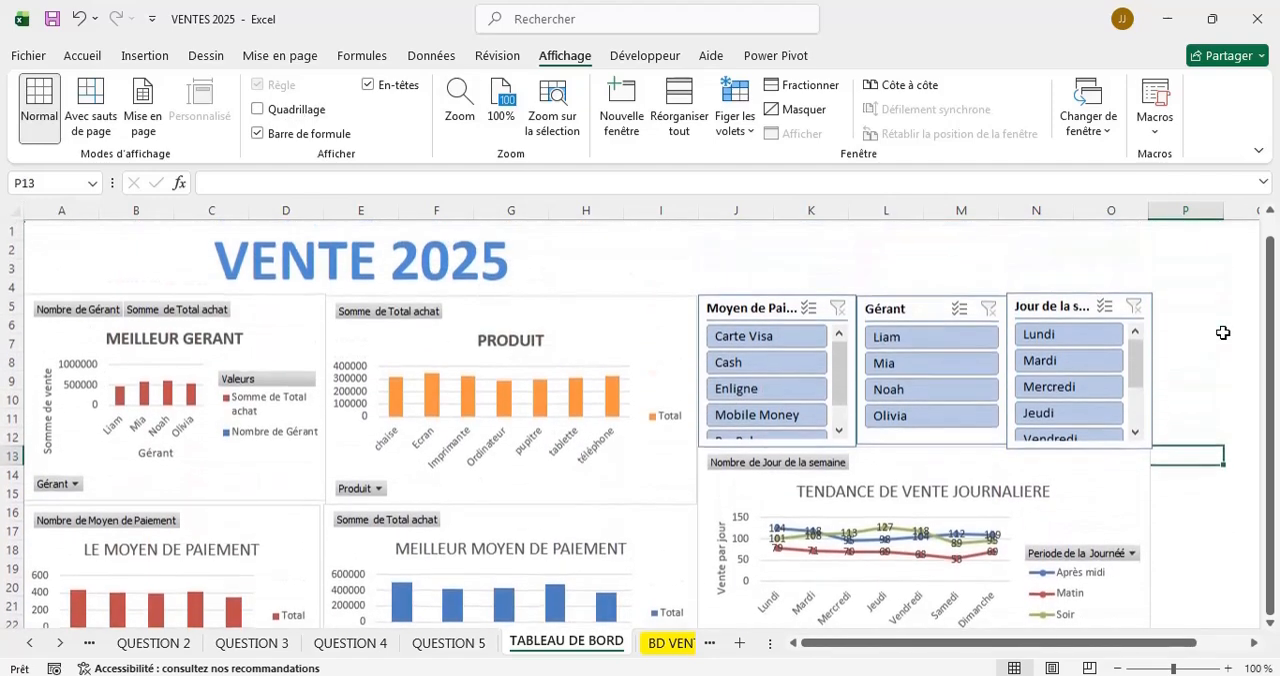
Turn the gridlines of the TABLEAU DE BORD sheet back on.
{"action": "left_click_drag", "start_coordinate": [1173, 668], "coordinate": [1157, 668]}
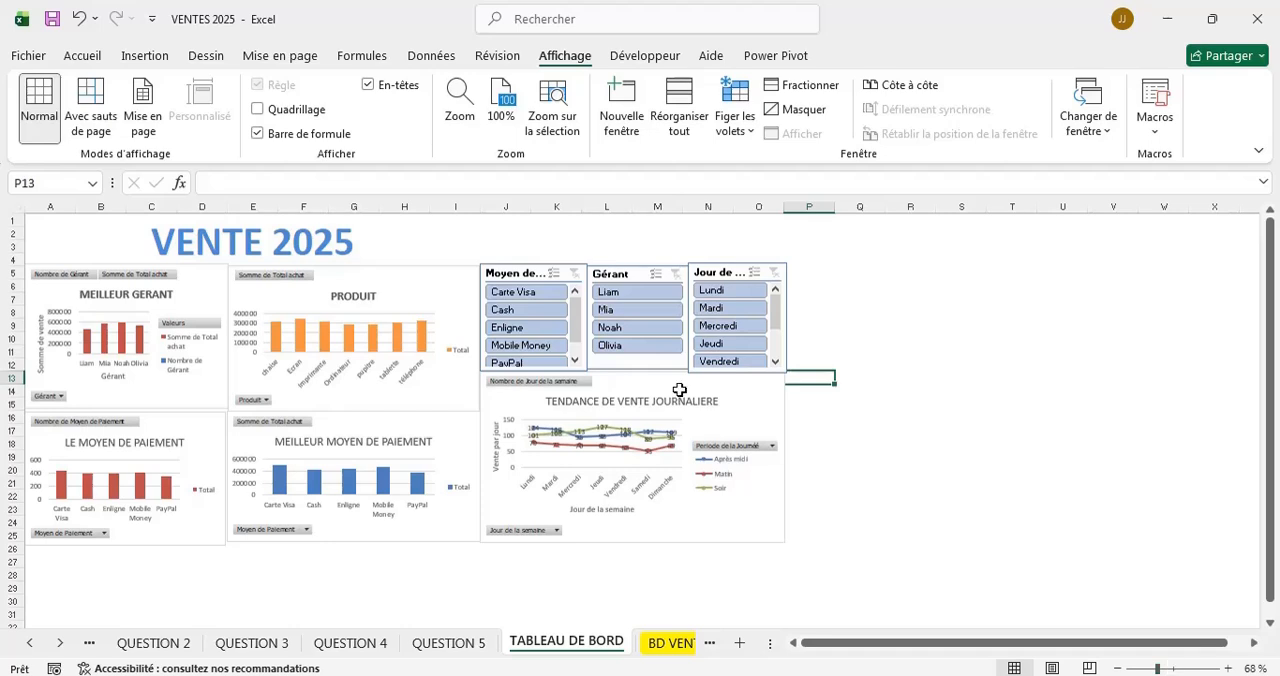
{"action": "left_click", "coordinate": [305, 231]}
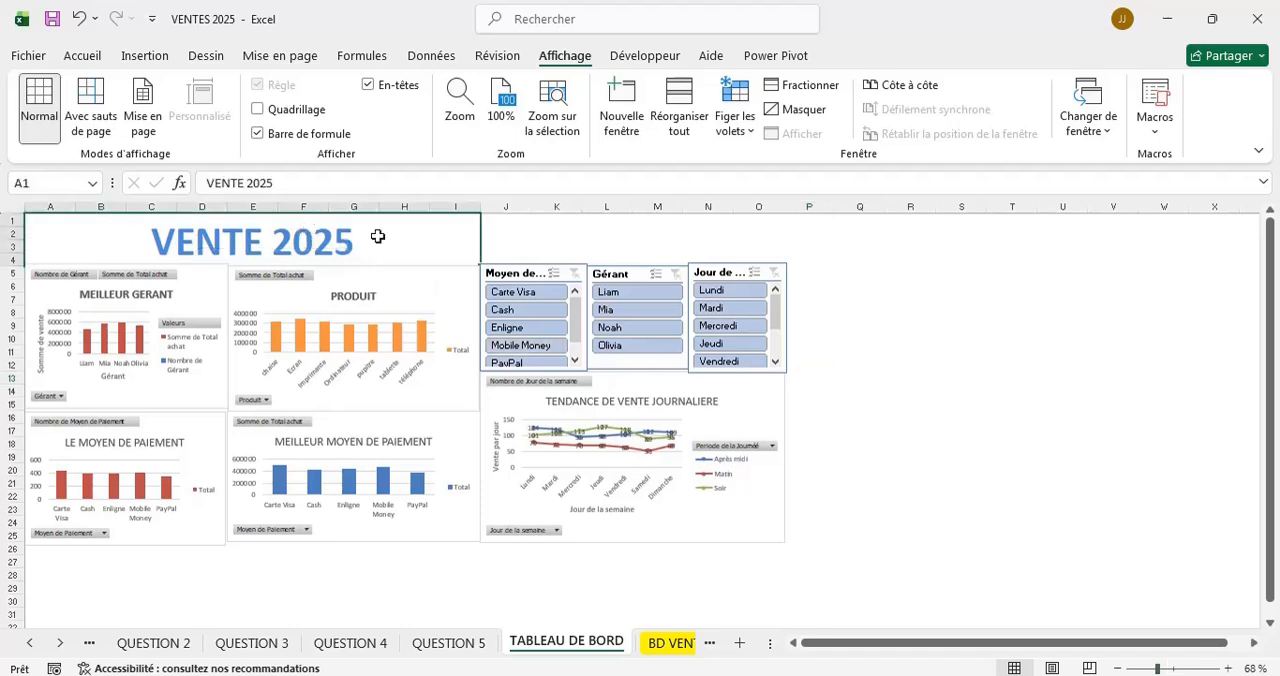
{"action": "left_click", "coordinate": [258, 110]}
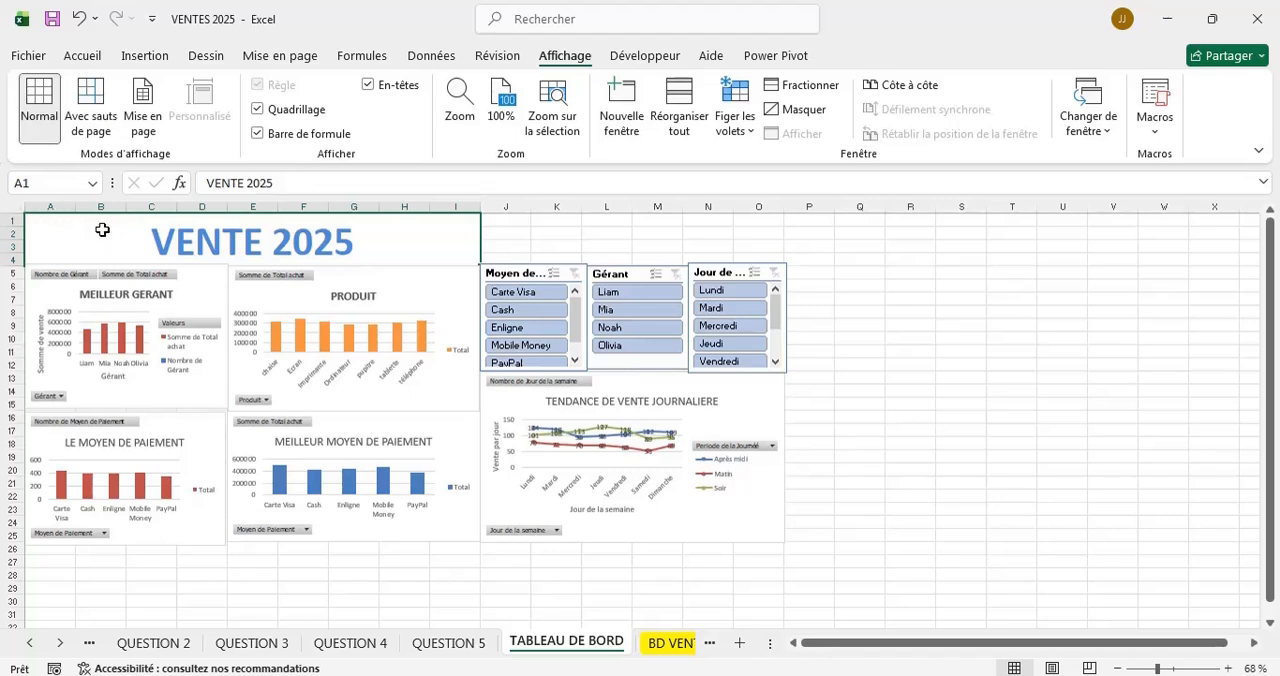
Remove the existing merge of the VENTE 2025 title with the range A1:O4 selected.
{"action": "left_click_drag", "start_coordinate": [474, 243], "coordinate": [751, 261]}
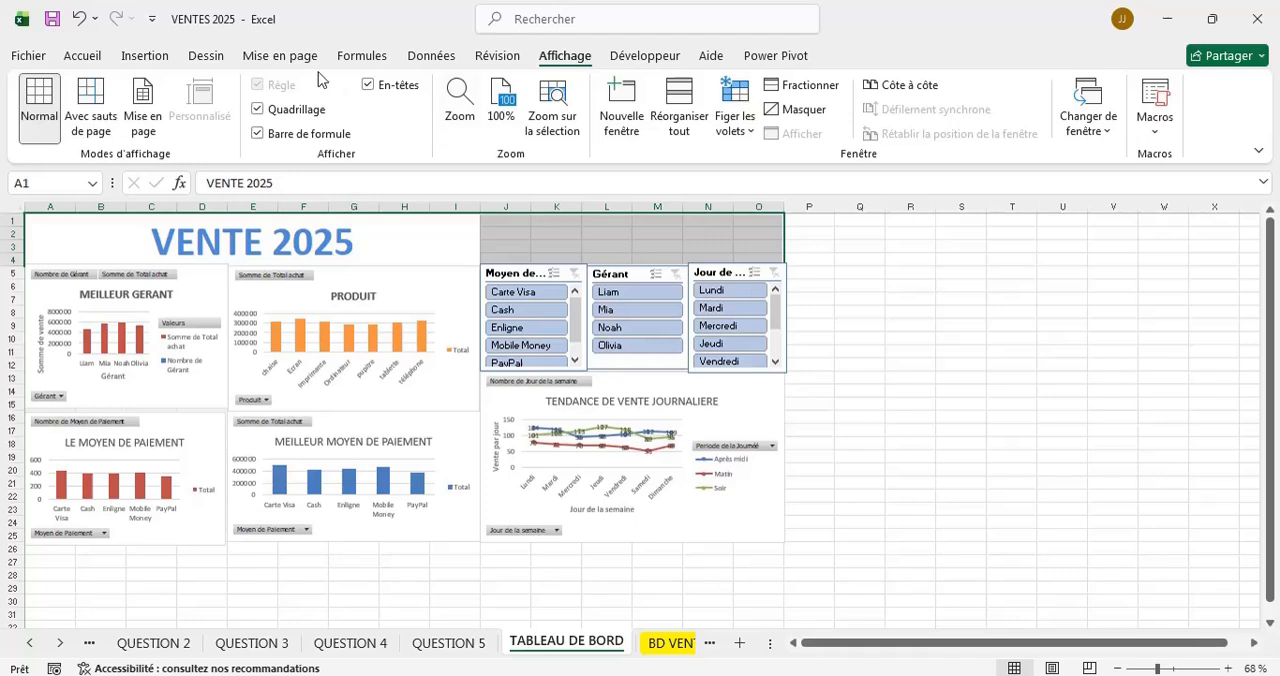
{"action": "left_click", "coordinate": [84, 56]}
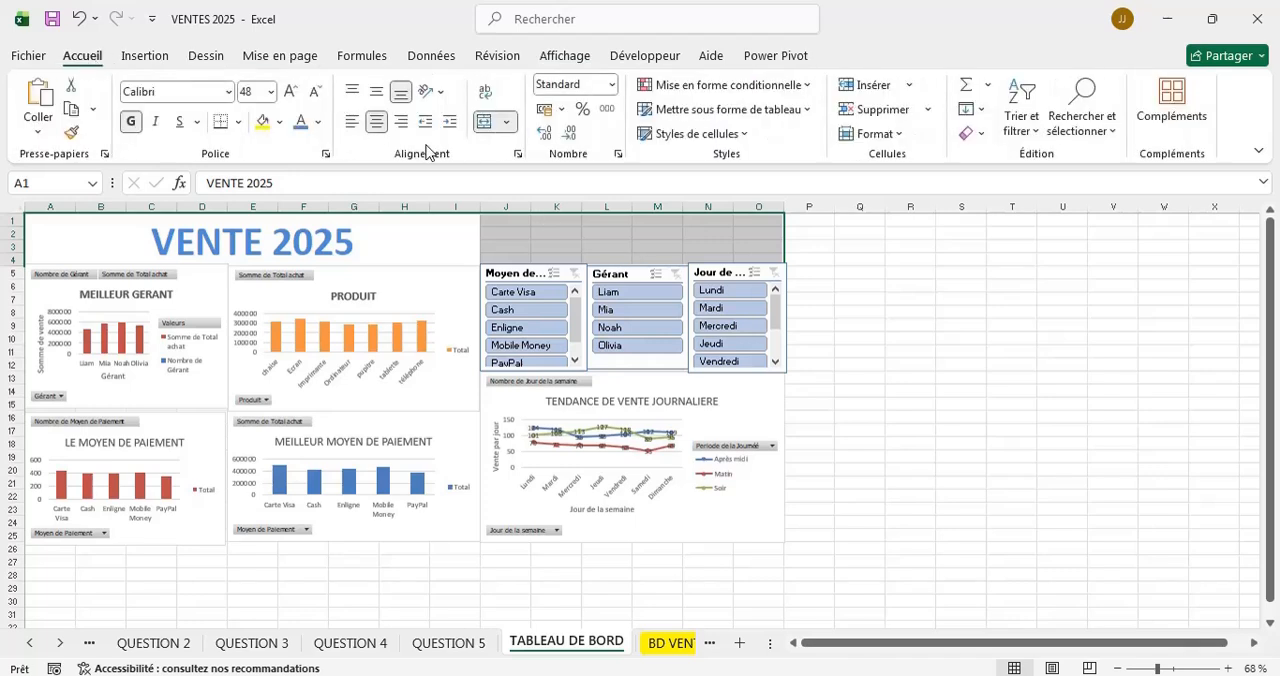
{"action": "left_click", "coordinate": [506, 122]}
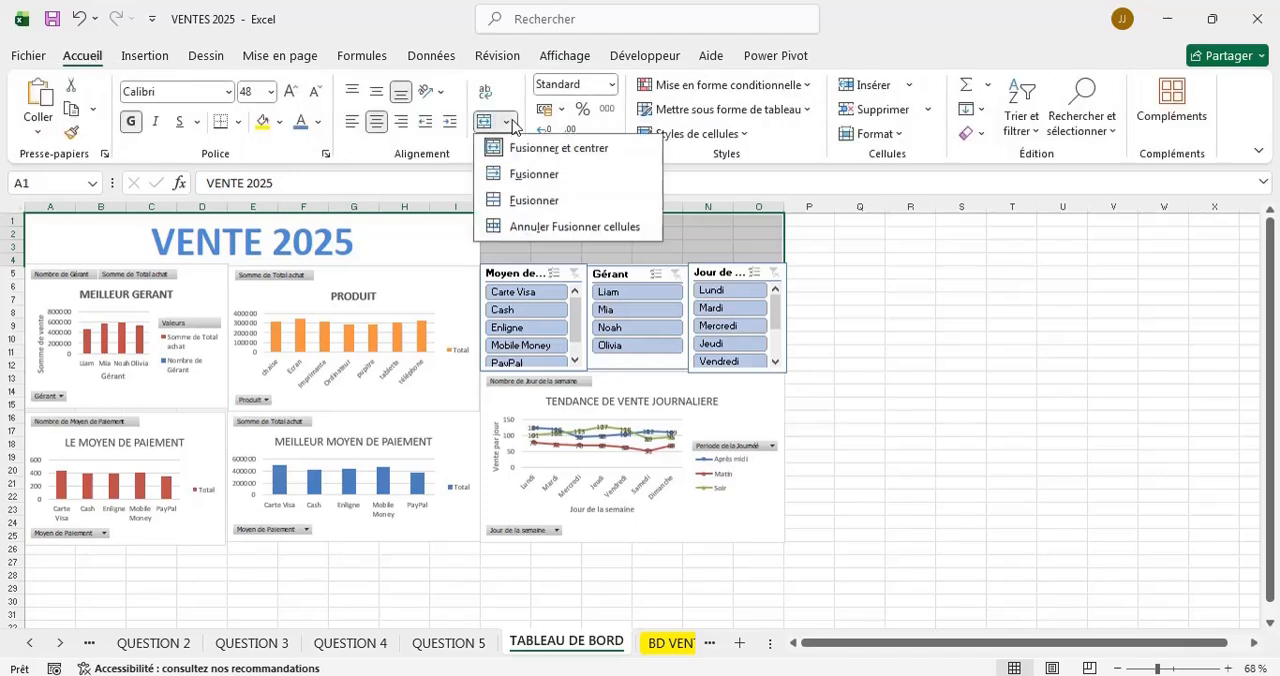
{"action": "left_click", "coordinate": [557, 149]}
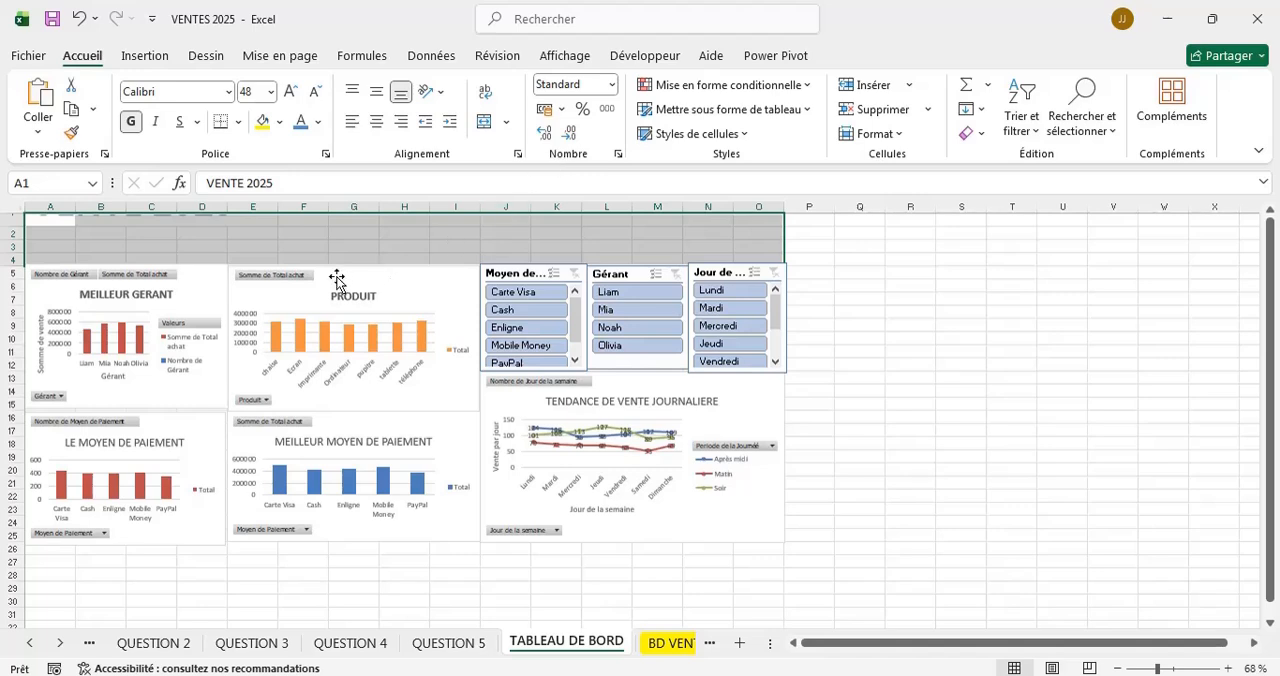
Merge and center A1:O4 so the VENTE 2025 title spans the charts and the slicers.
{"action": "left_click", "coordinate": [313, 245]}
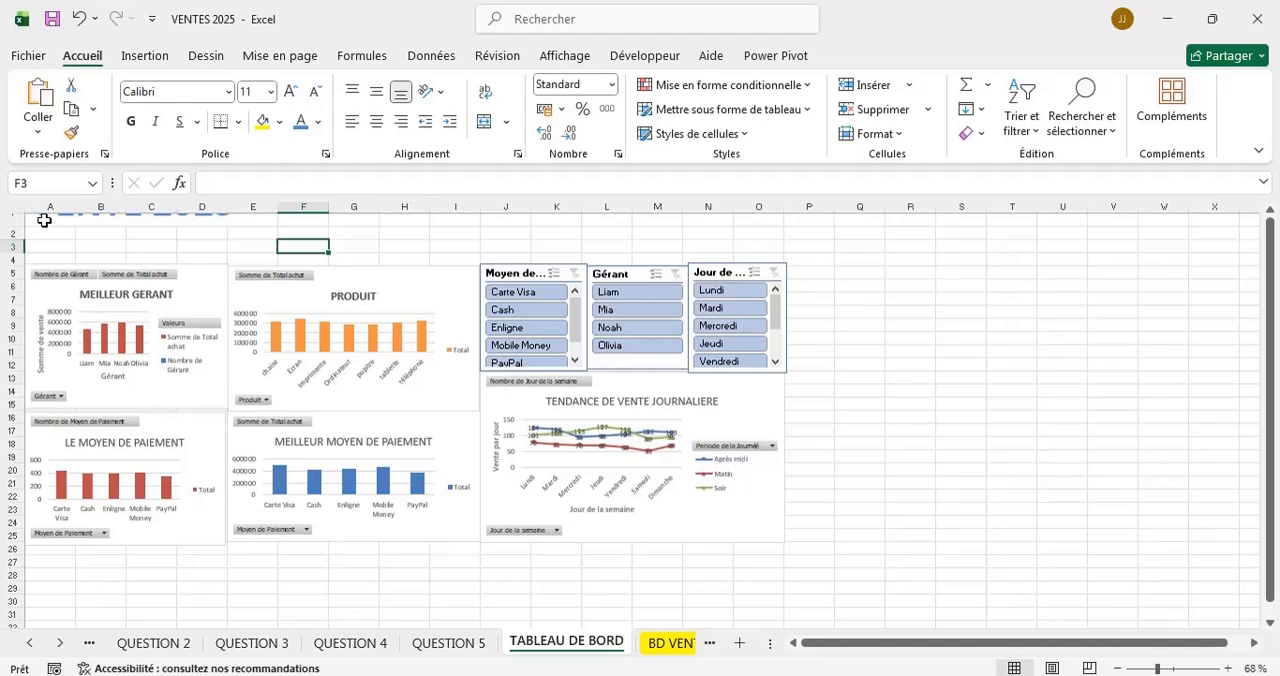
{"action": "left_click_drag", "start_coordinate": [44, 220], "coordinate": [767, 257]}
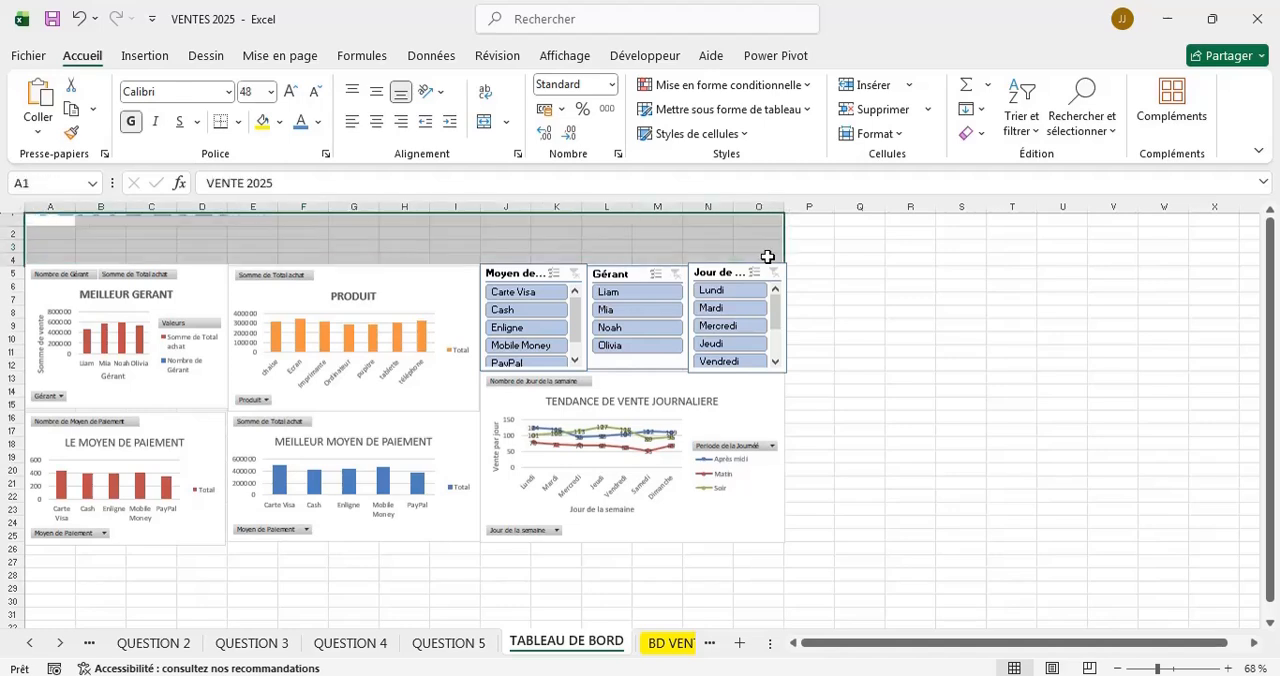
{"action": "left_click", "coordinate": [506, 122]}
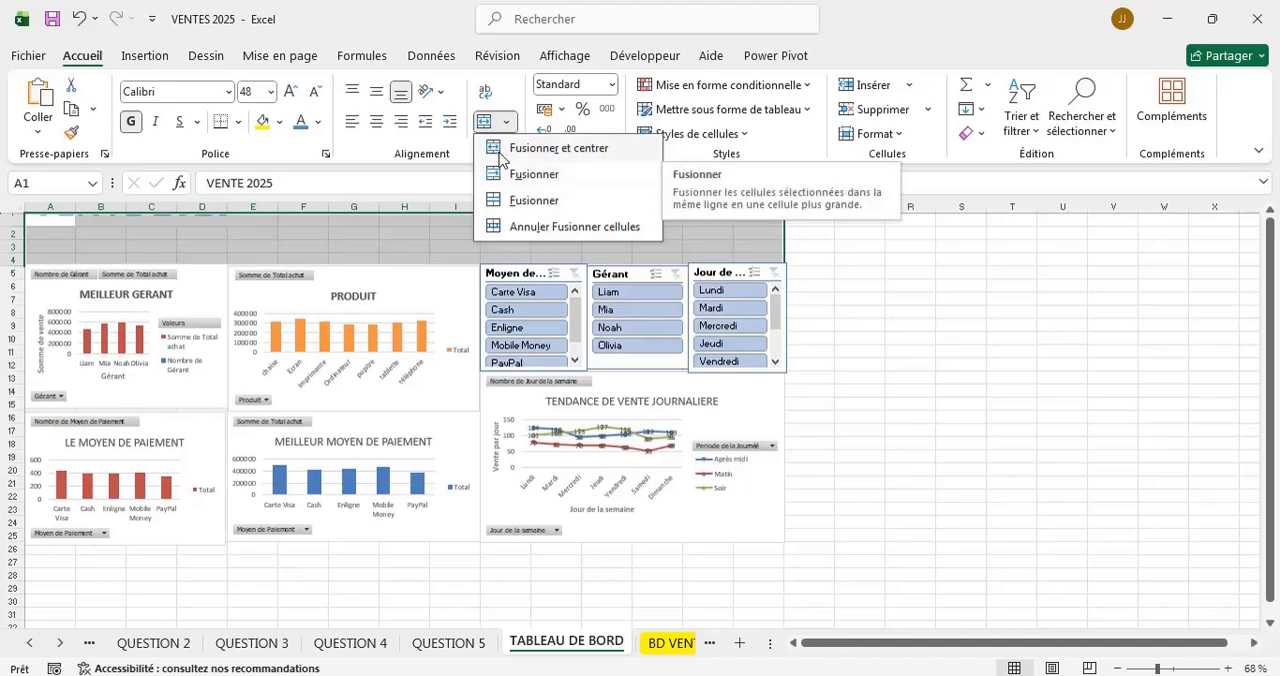
{"action": "left_click", "coordinate": [527, 148]}
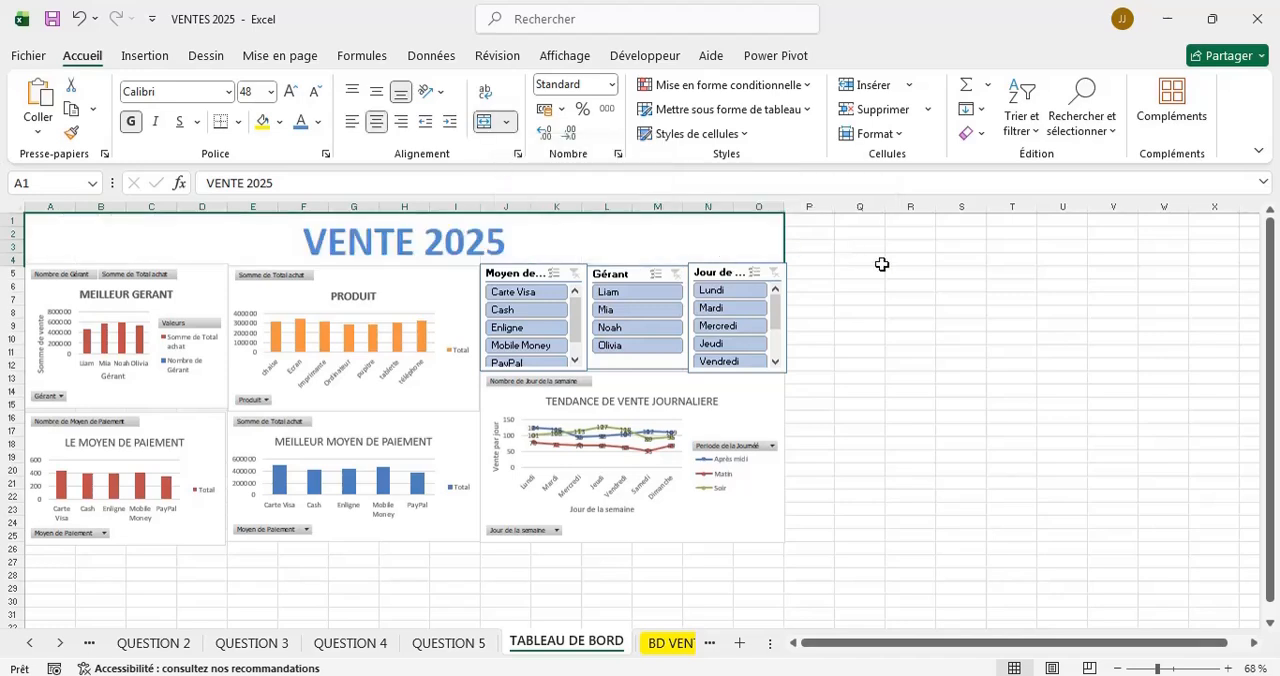
{"action": "left_click", "coordinate": [843, 274]}
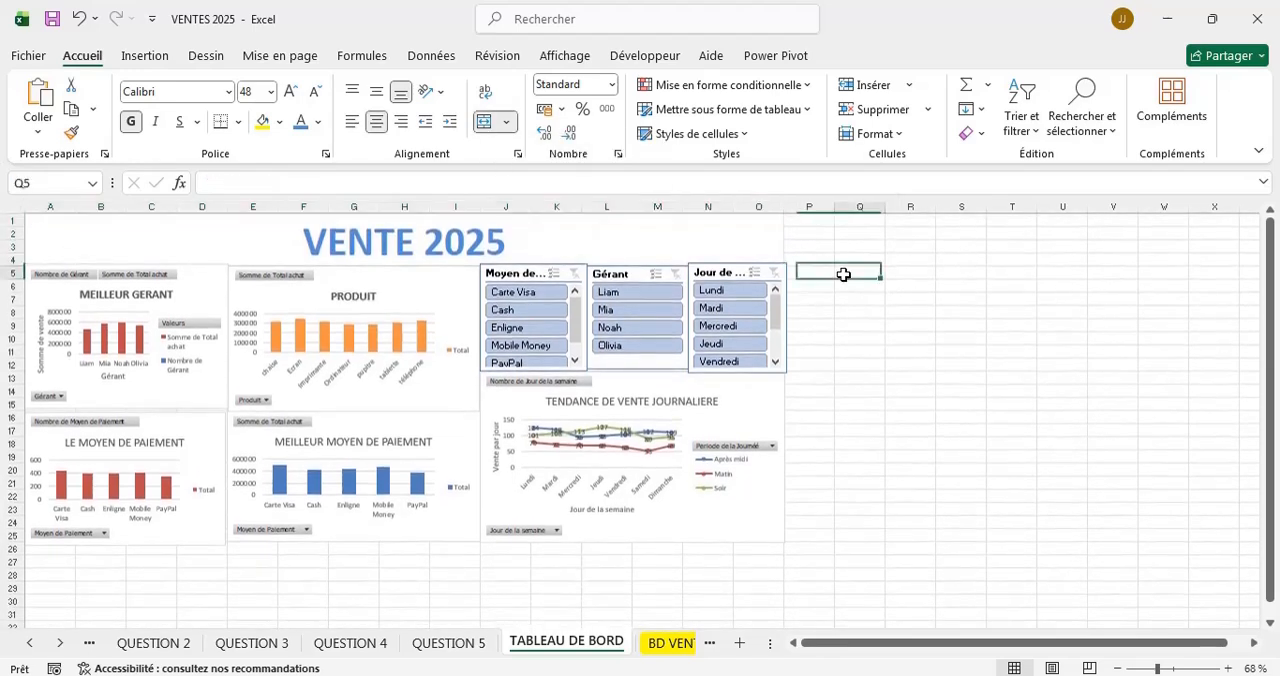
Recolor the VENTE 2025 title text in the standard bright red.
{"action": "left_click", "coordinate": [413, 237]}
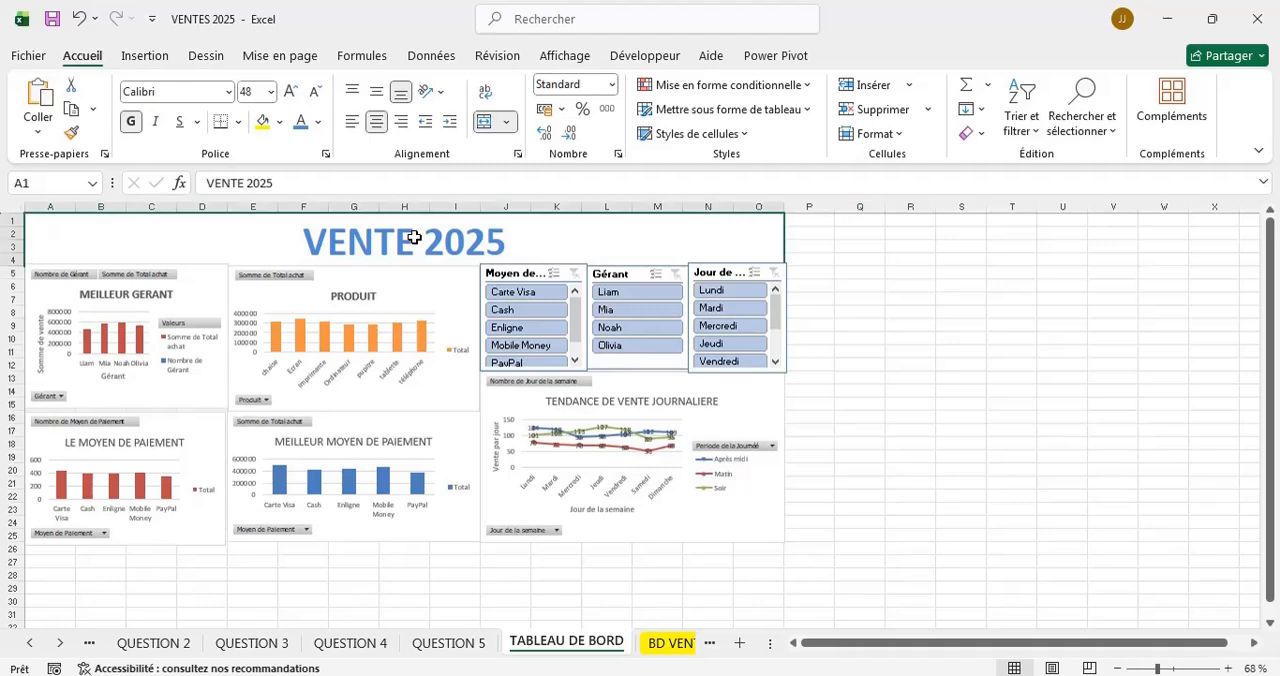
{"action": "key", "text": "F2"}
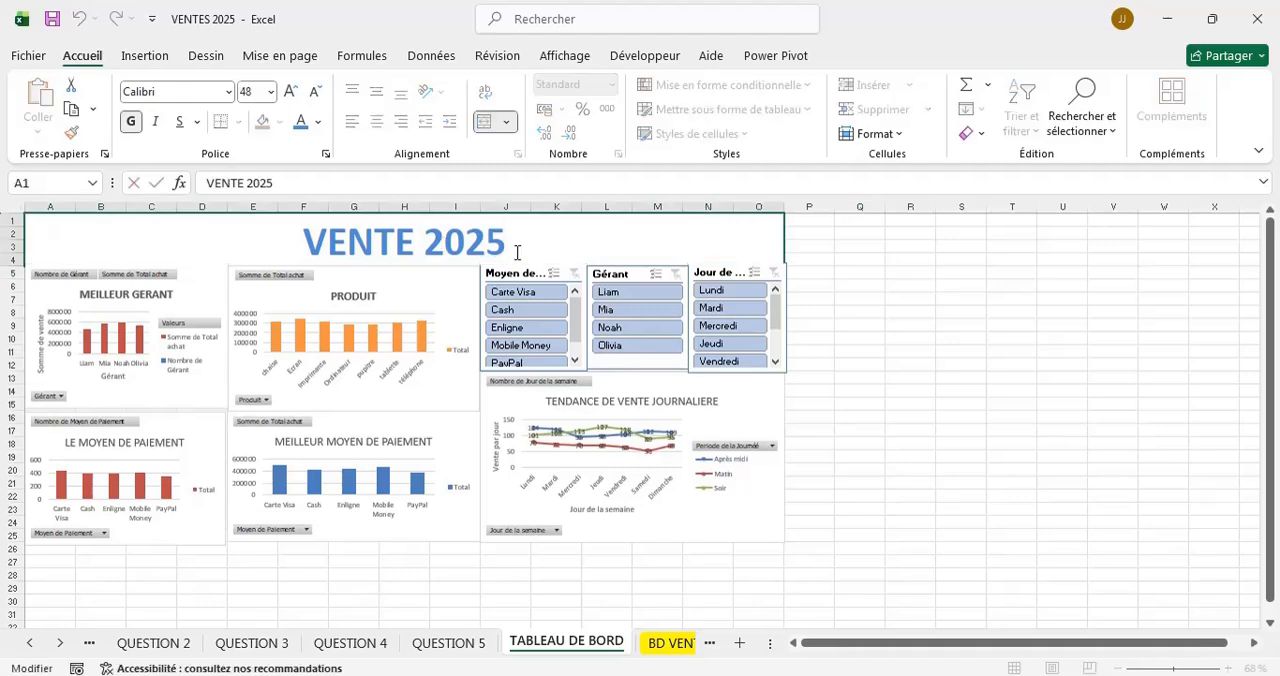
{"action": "left_click_drag", "start_coordinate": [506, 247], "coordinate": [306, 238]}
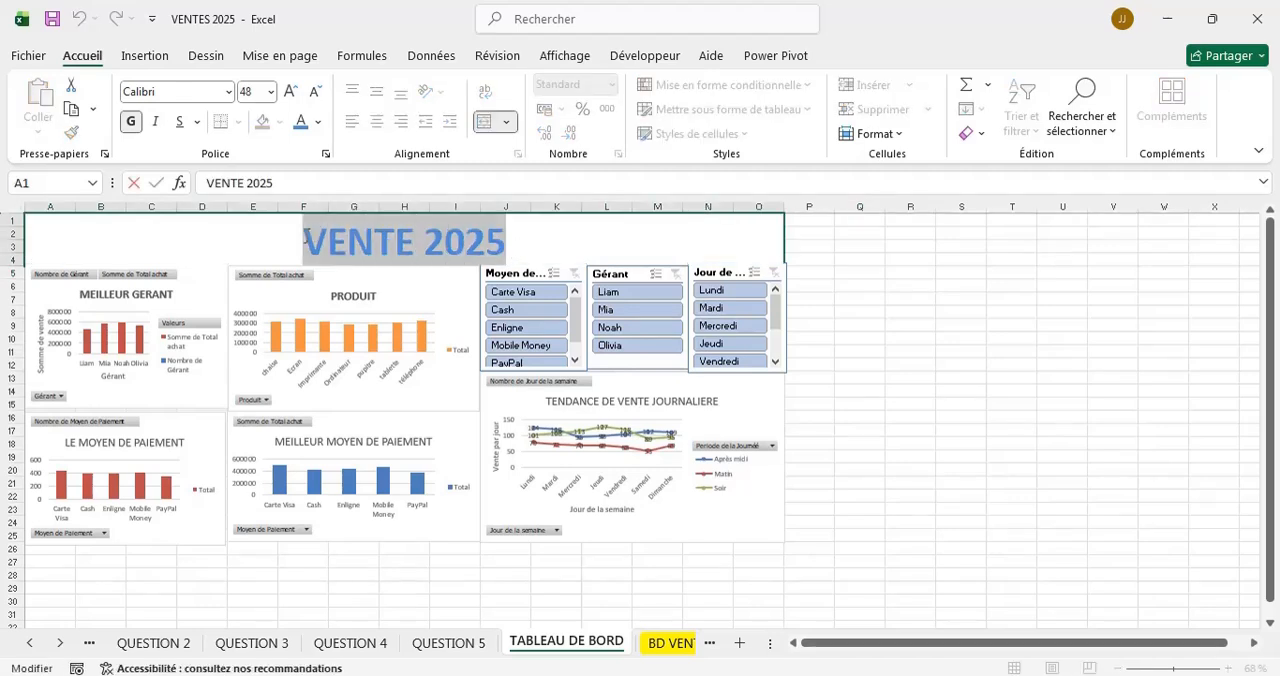
{"action": "left_click", "coordinate": [318, 122]}
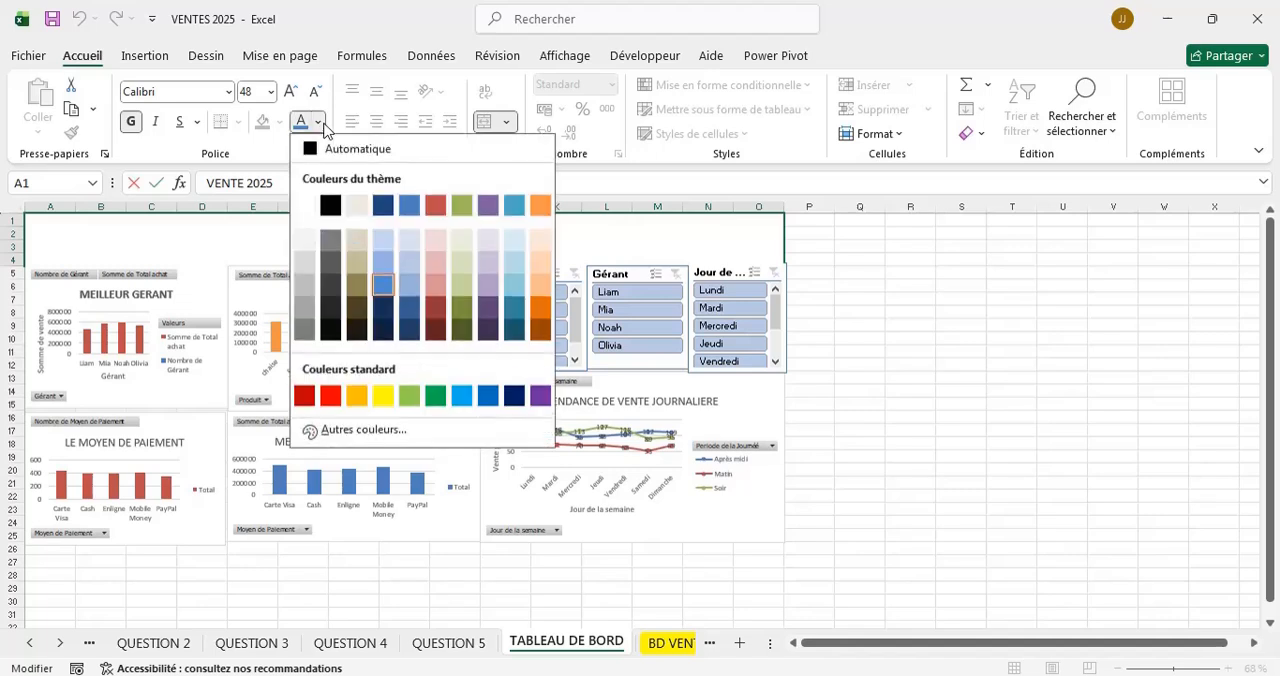
{"action": "left_click", "coordinate": [334, 400]}
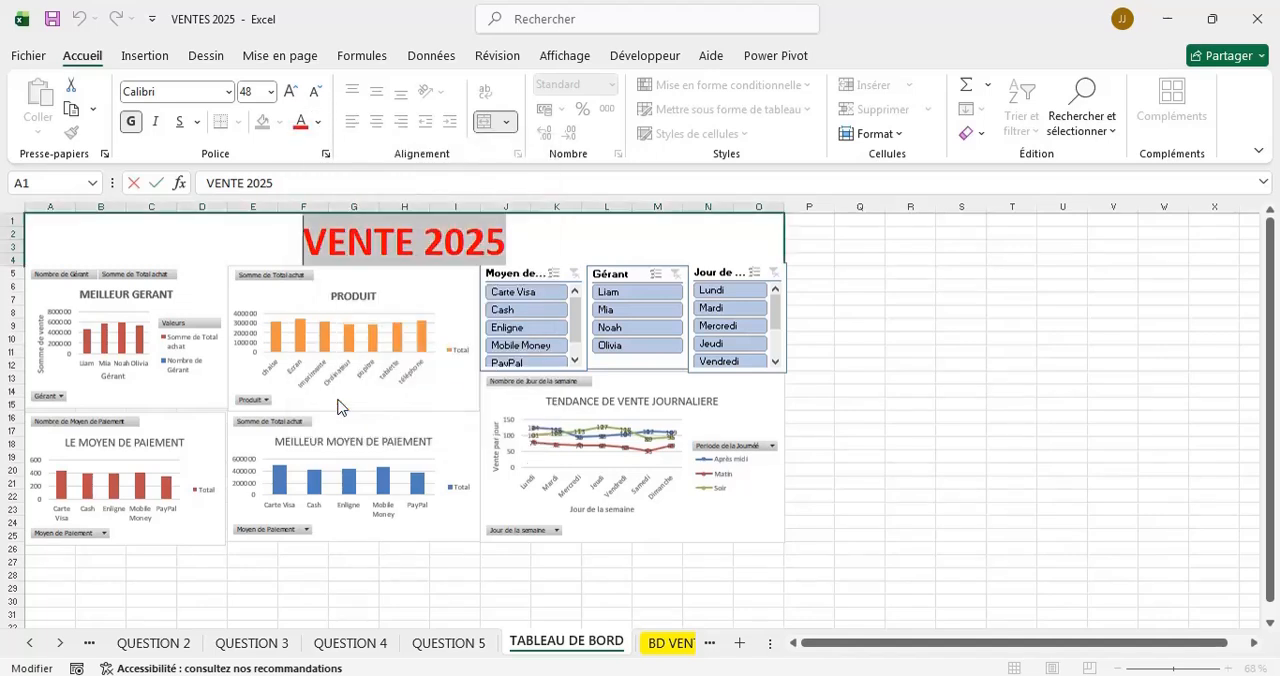
Set the font size of the VENTE 2025 title text to 60.
{"action": "left_click", "coordinate": [270, 92]}
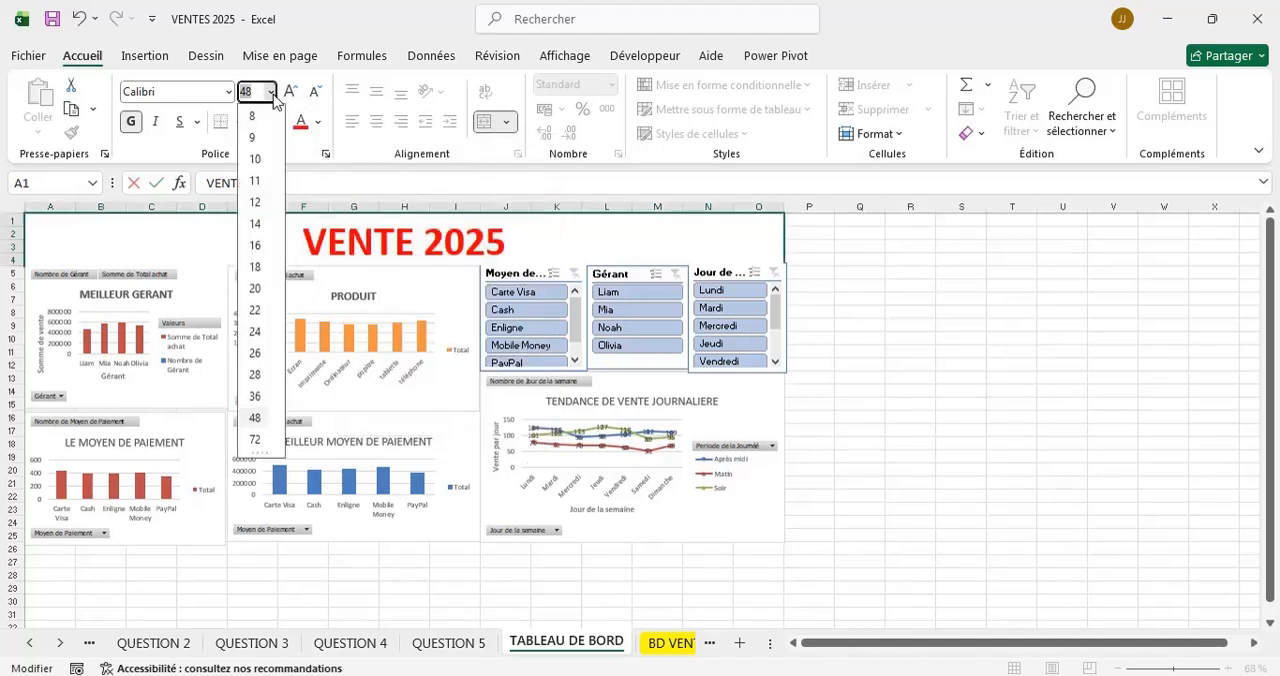
{"action": "left_click", "coordinate": [255, 418]}
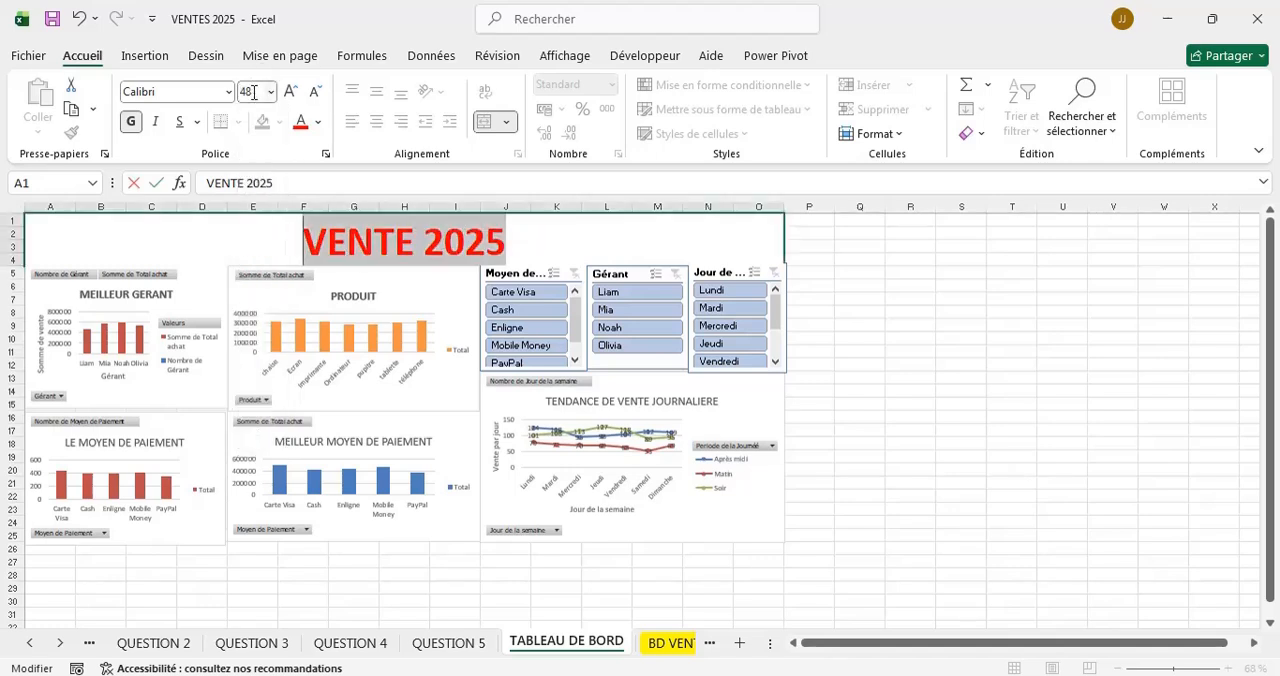
{"action": "left_click", "coordinate": [253, 92]}
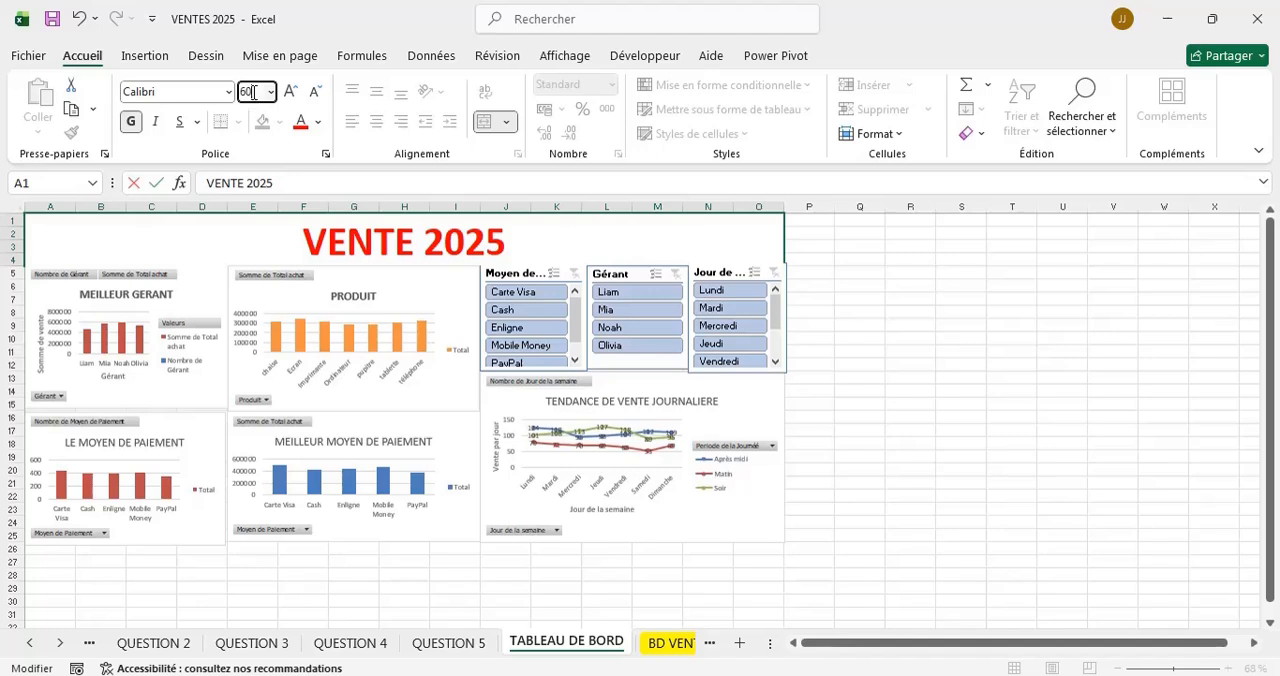
{"action": "type", "text": "60"}
{"action": "key", "text": "Return"}
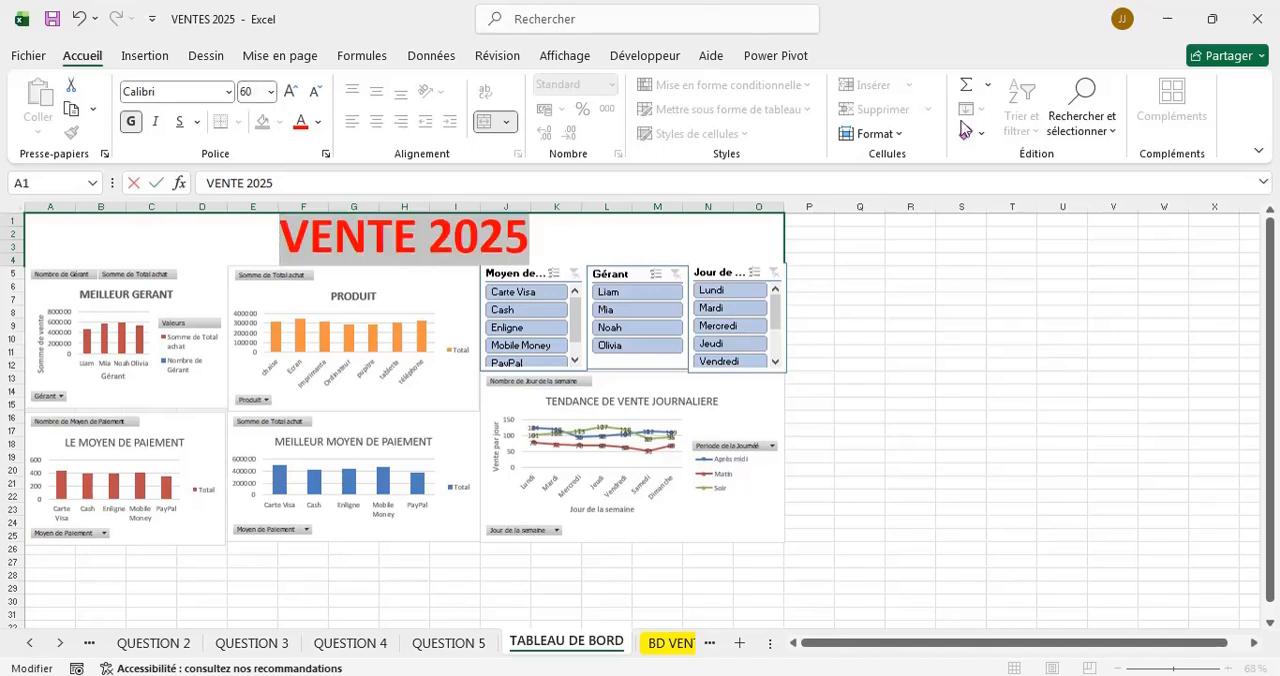
Finish editing the VENTE 2025 title text and leave the merged title cell.
{"action": "left_click", "coordinate": [881, 283]}
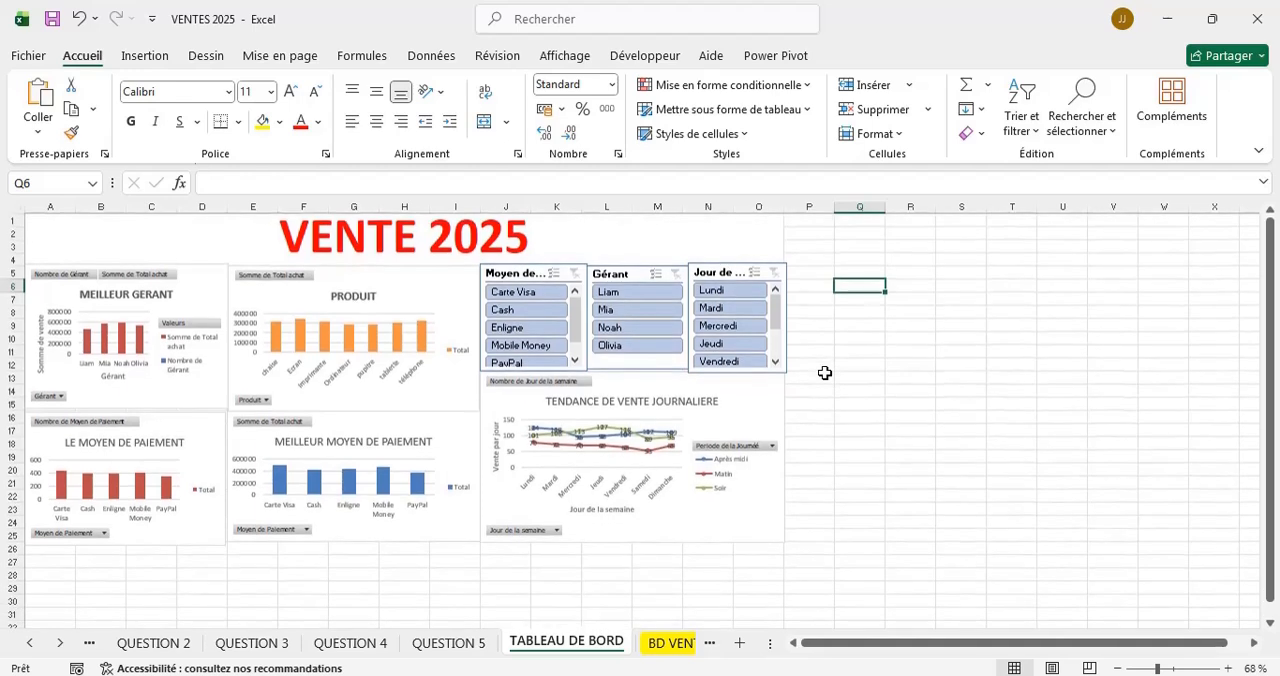
{"action": "left_click", "coordinate": [871, 445]}
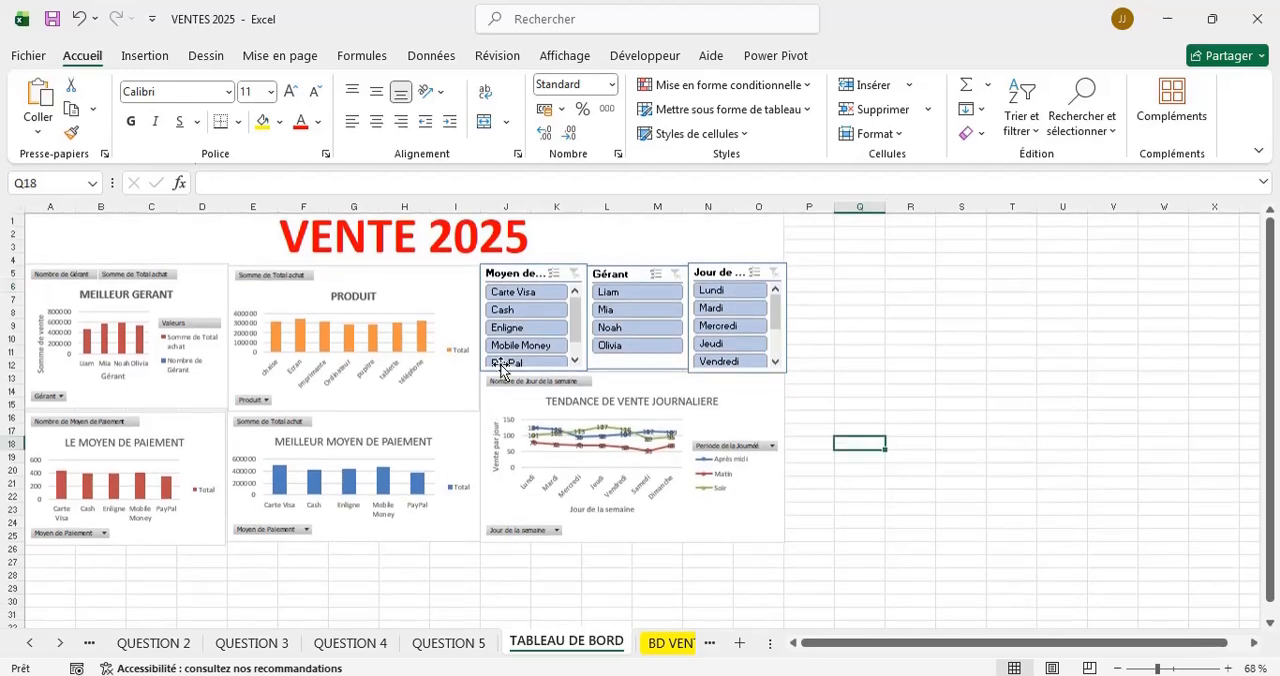
Test the Moyen de Paiement slicer by filtering on Carte Visa, Cash, Enligne and Mobile Money, ending on Carte Visa.
{"action": "left_click", "coordinate": [514, 296]}
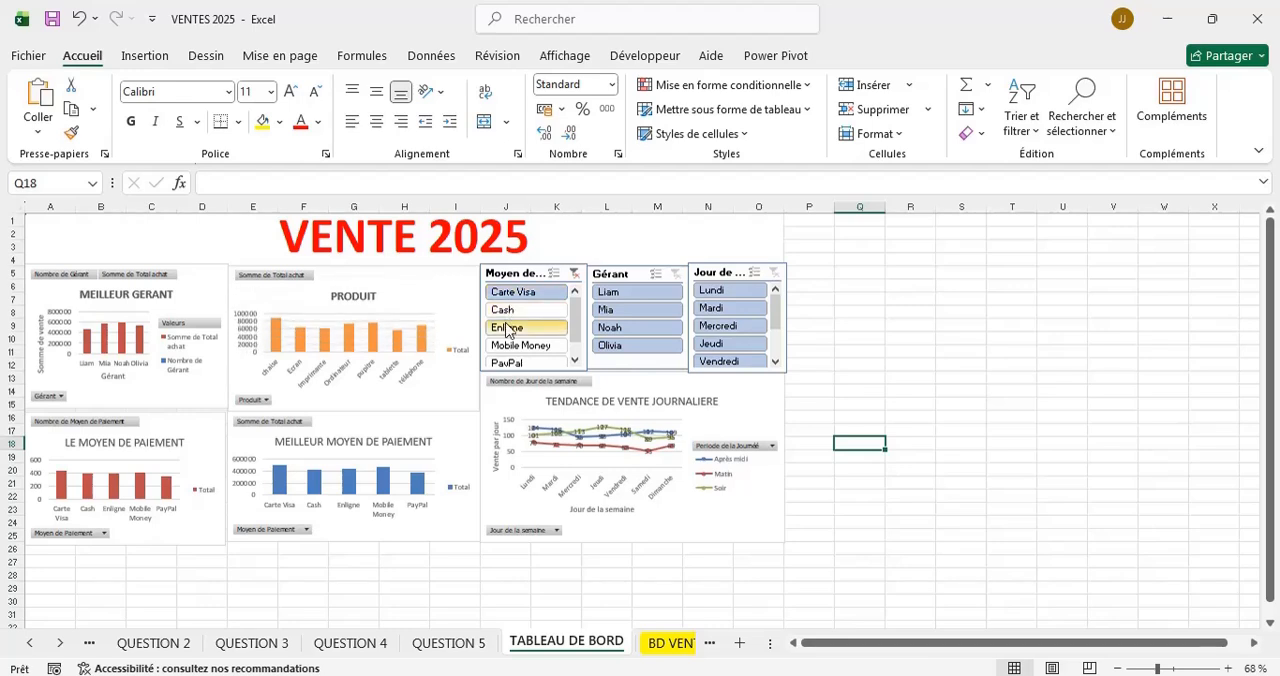
{"action": "left_click", "coordinate": [488, 311]}
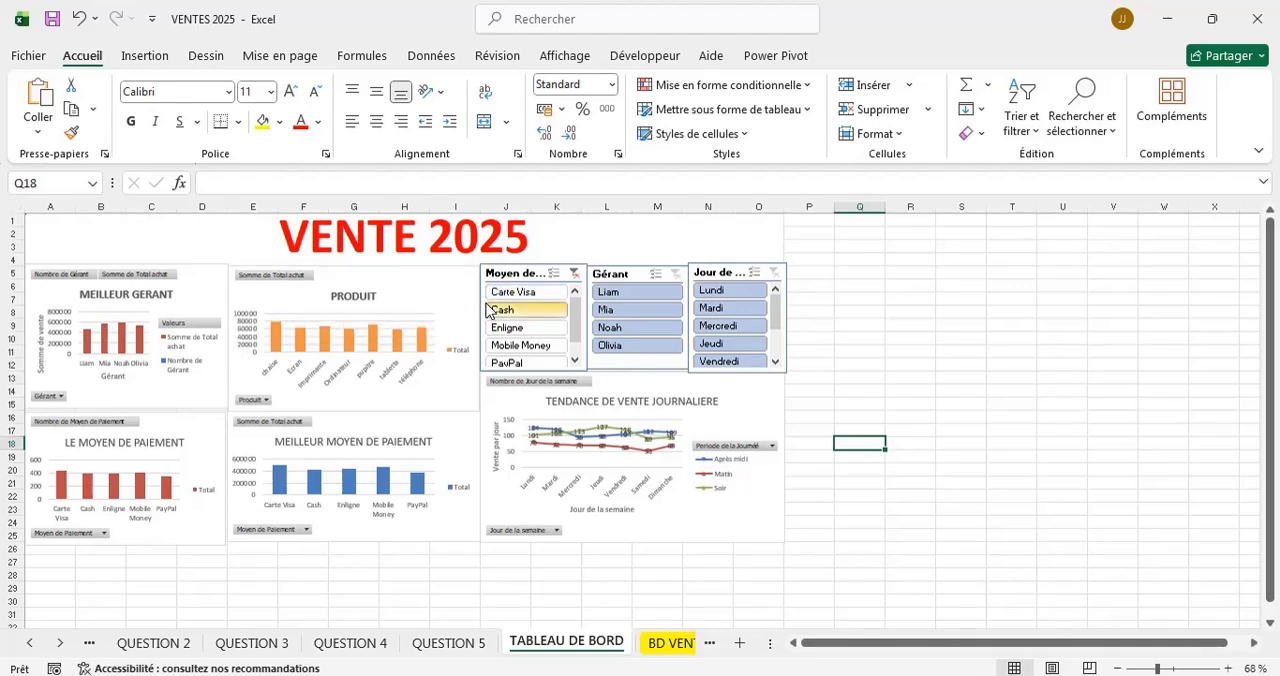
{"action": "left_click", "coordinate": [539, 335]}
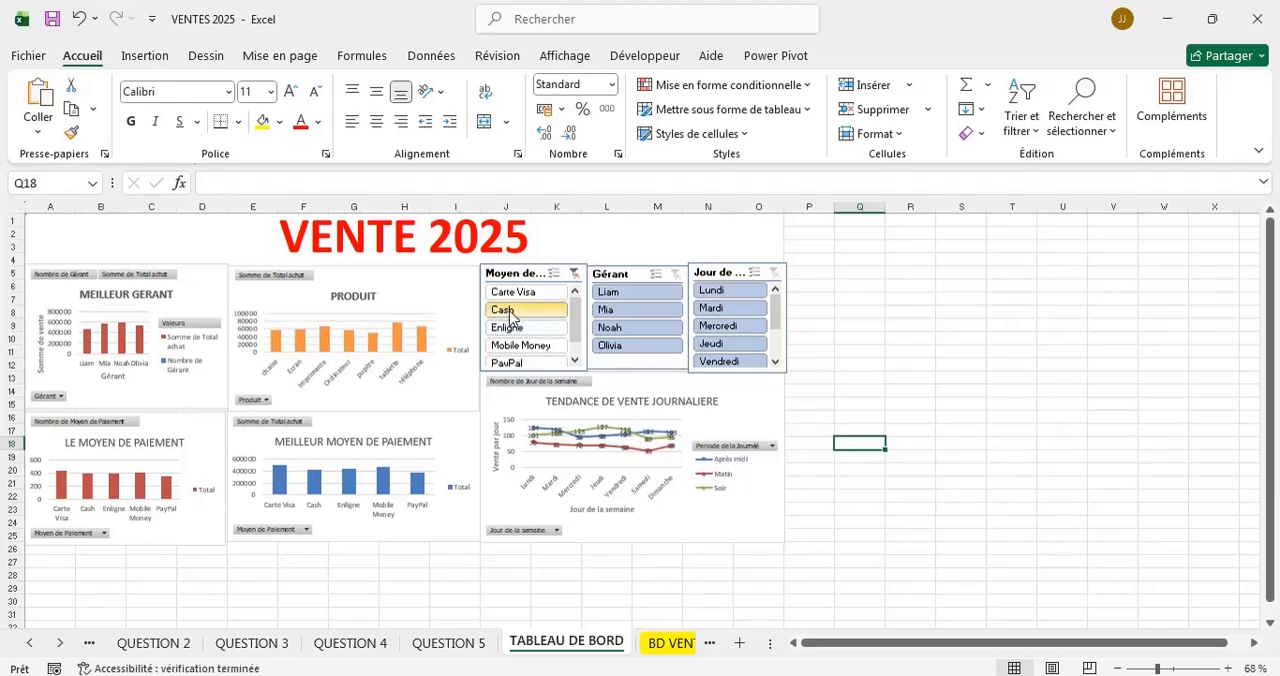
{"action": "left_click", "coordinate": [510, 313]}
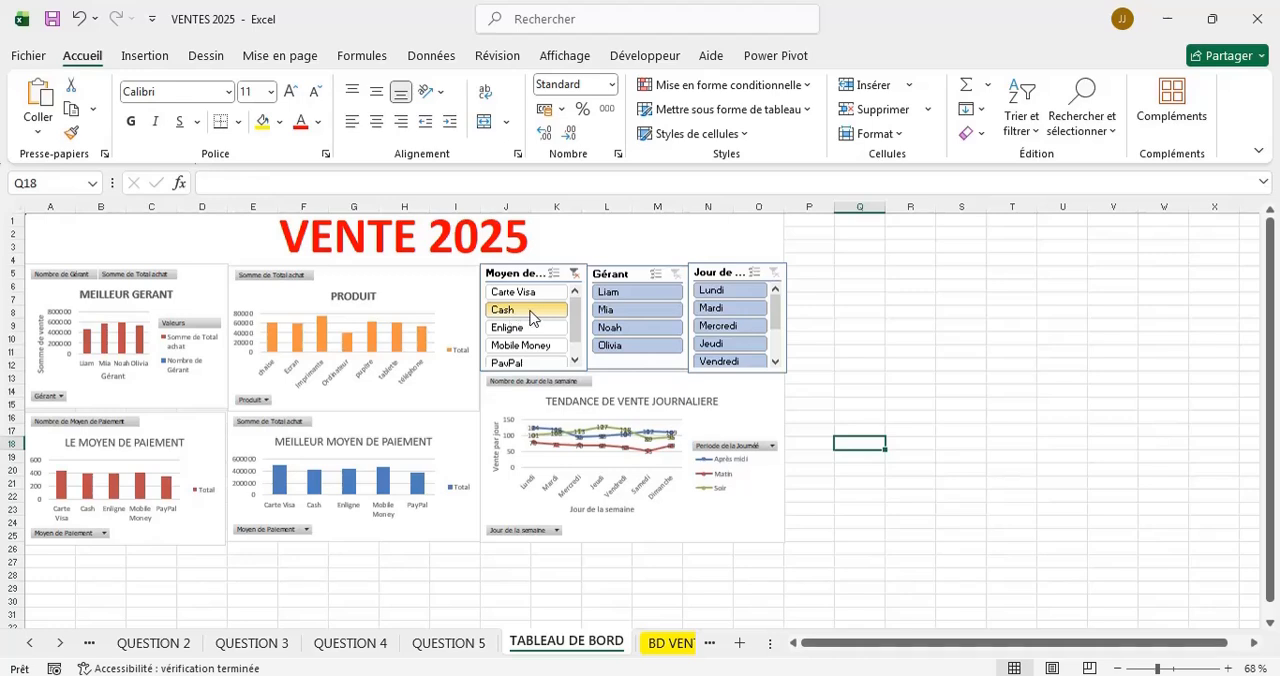
{"action": "left_click", "coordinate": [510, 328]}
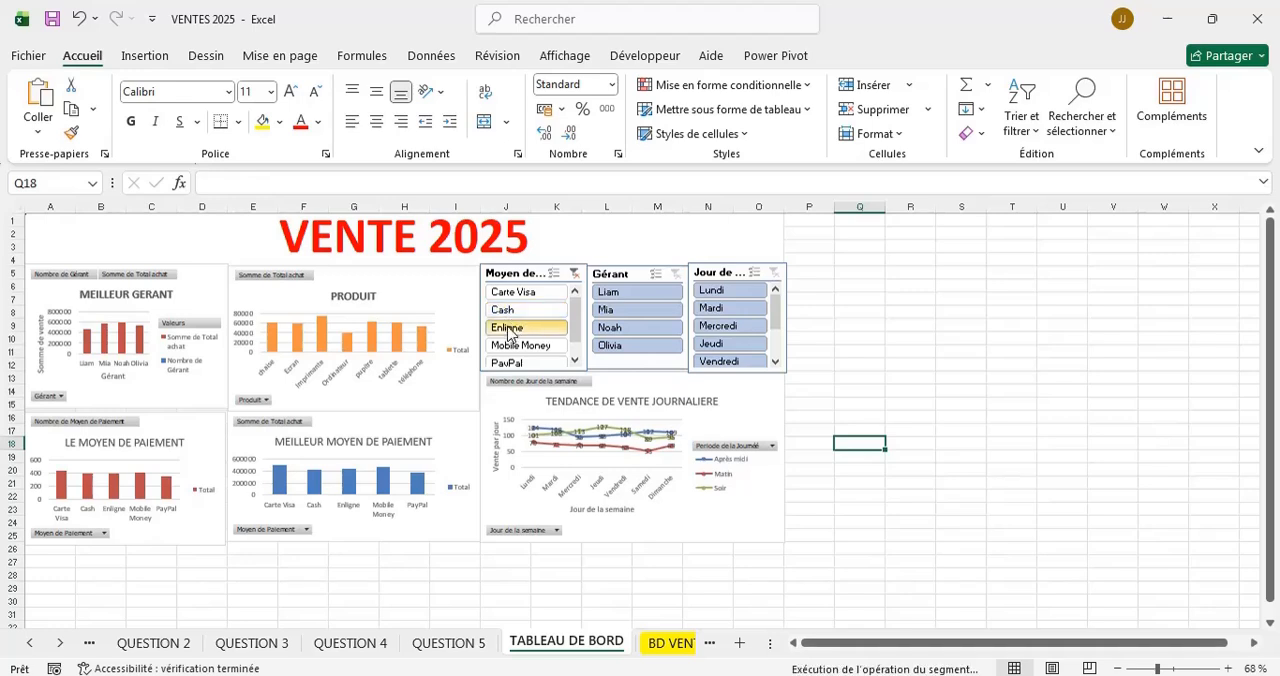
{"action": "left_click", "coordinate": [505, 347]}
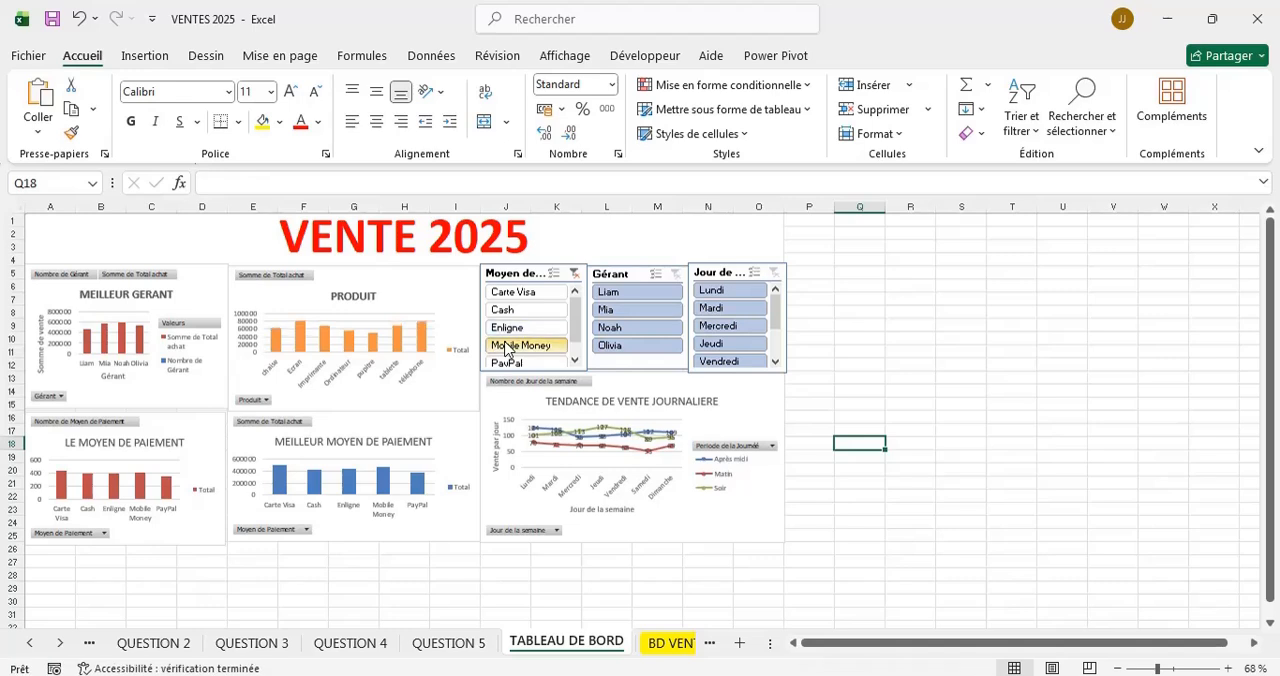
{"action": "left_click", "coordinate": [506, 294]}
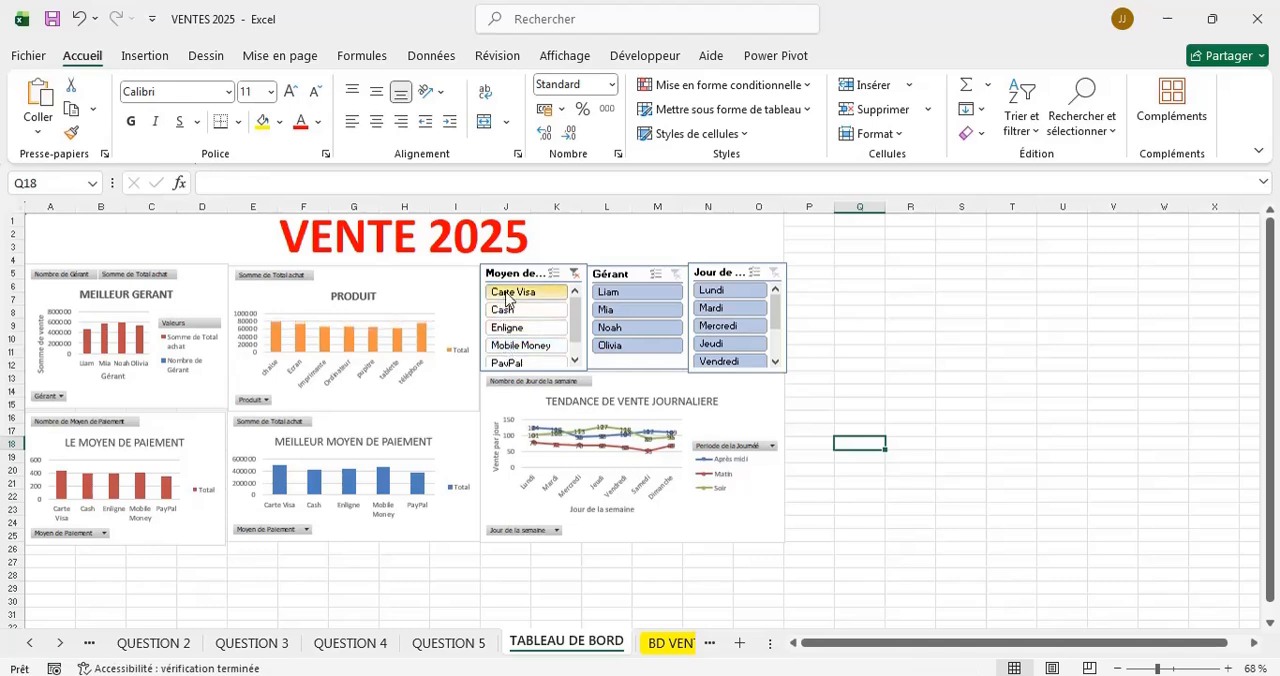
{"action": "left_click", "coordinate": [511, 310]}
{"action": "left_click", "coordinate": [510, 327]}
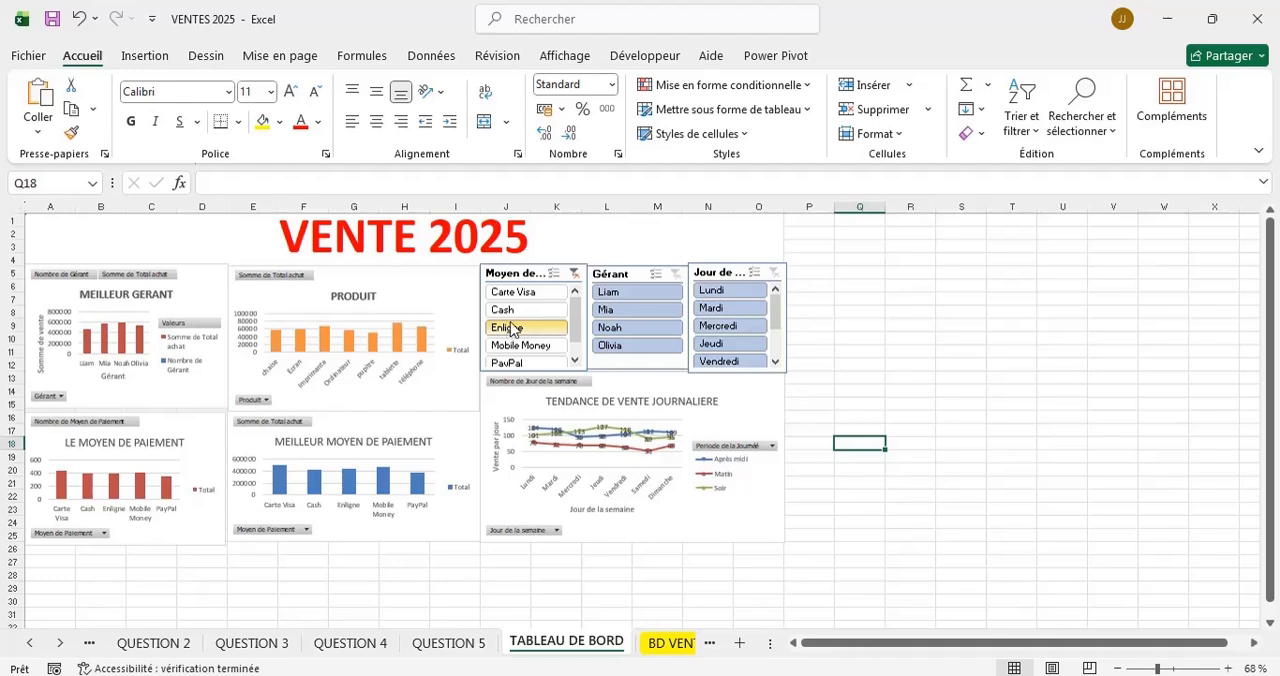
{"action": "left_click", "coordinate": [506, 292]}
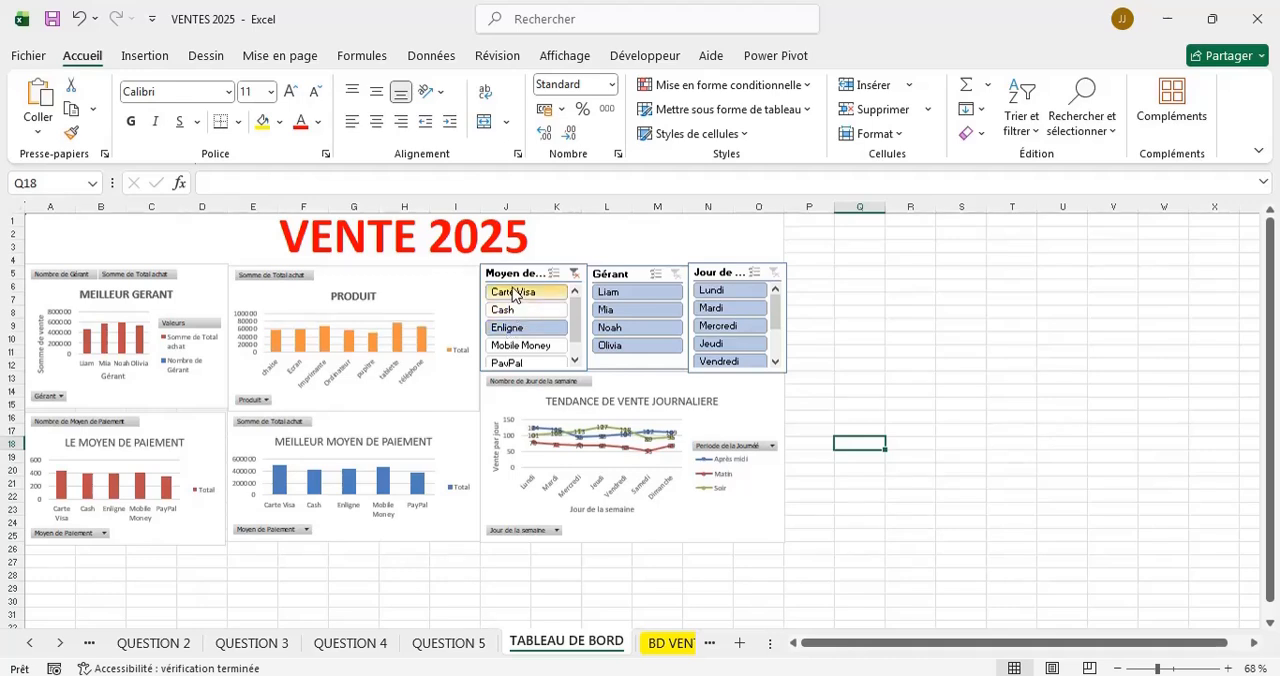
Filter the Carte Visa sales by the first, fourth and third managers in turn, and clear the payment and manager filters.
{"action": "left_click", "coordinate": [629, 294]}
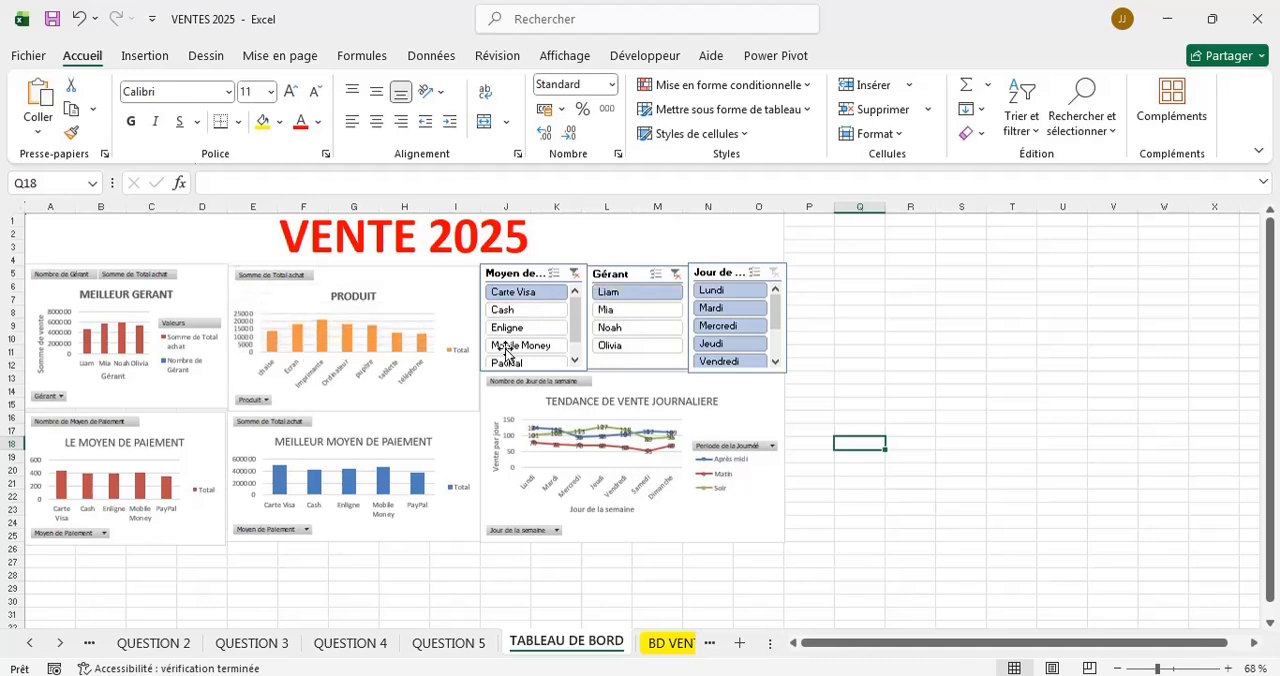
{"action": "left_click", "coordinate": [617, 347]}
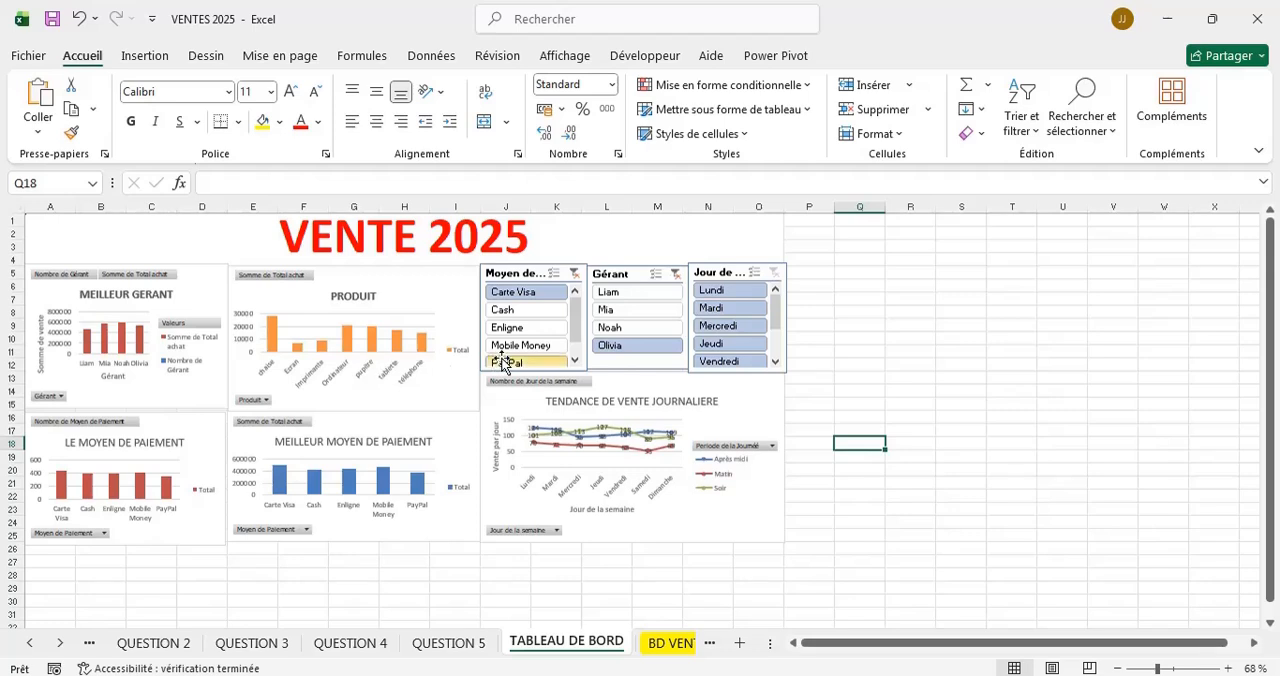
{"action": "left_click", "coordinate": [614, 327]}
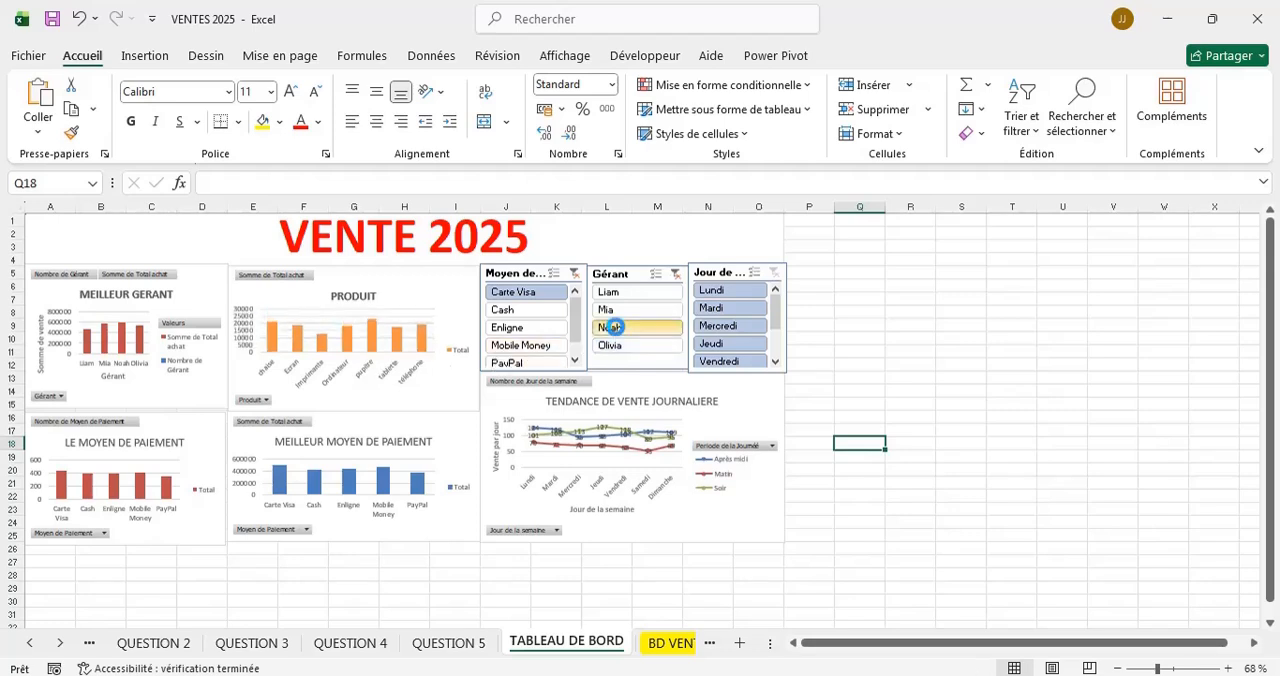
{"action": "left_click", "coordinate": [574, 280]}
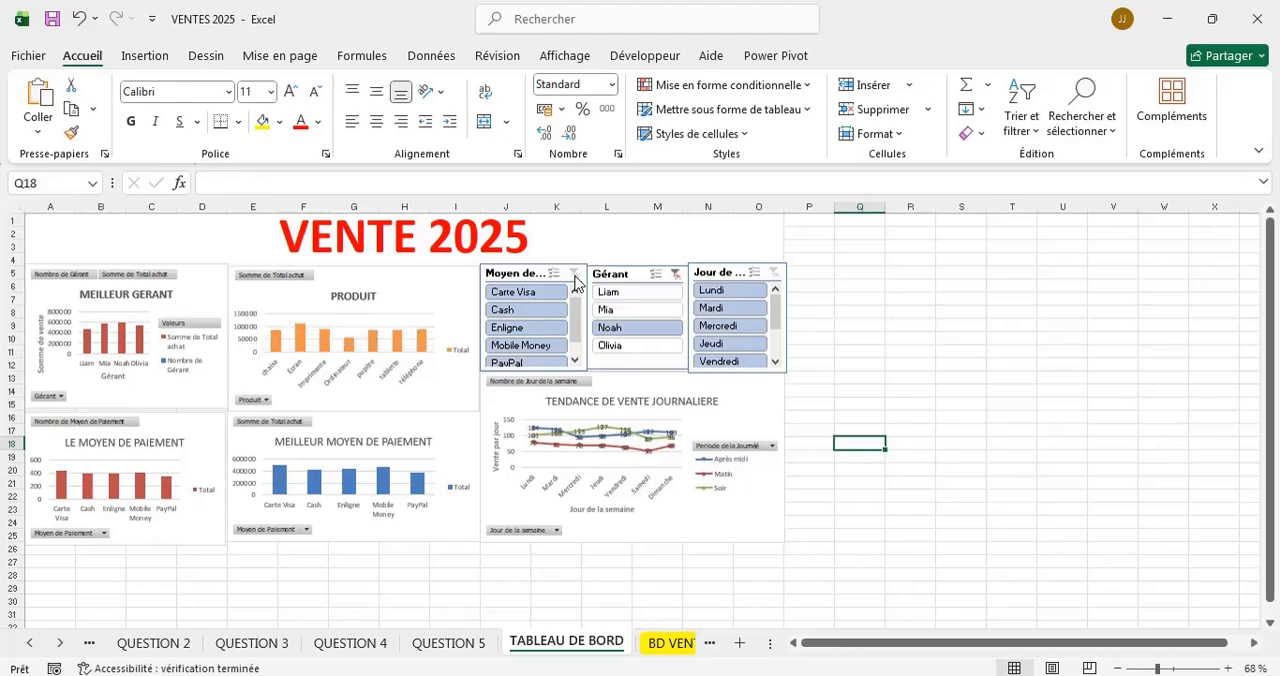
{"action": "left_click", "coordinate": [679, 280]}
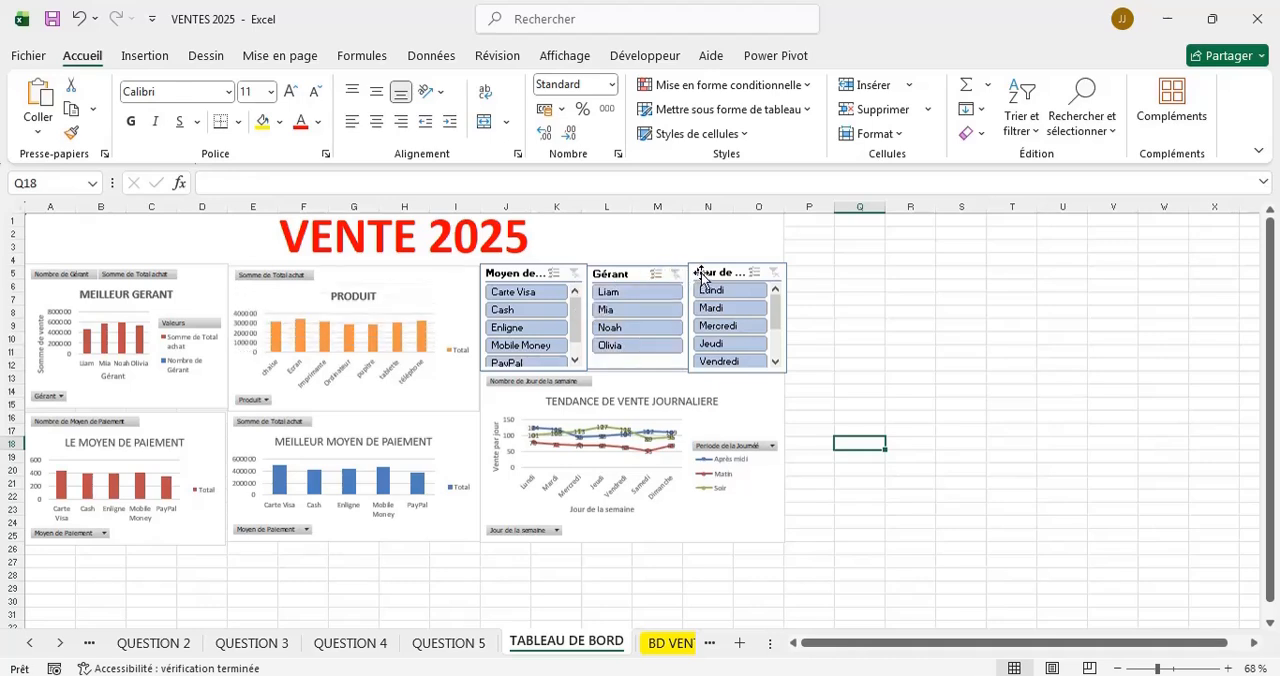
Shrink the Jour de la semaine slicer slightly from its upper-left corner and nudge it left against the Gérant slicer.
{"action": "left_click", "coordinate": [701, 276]}
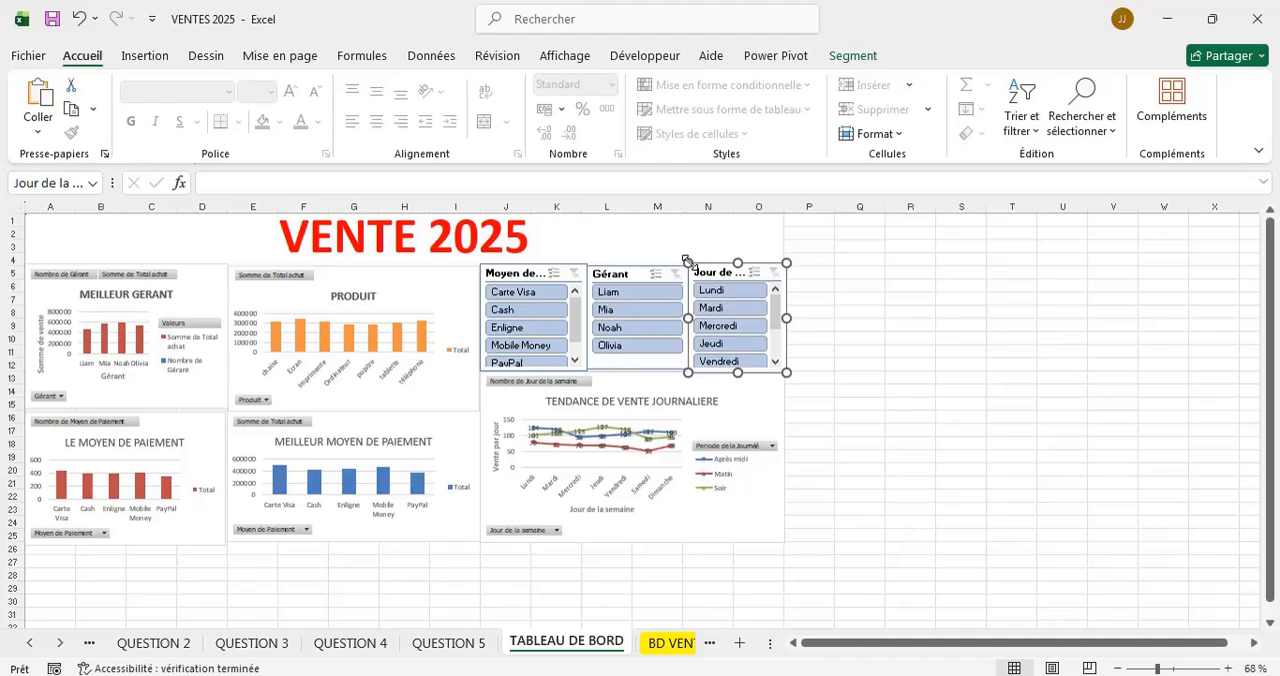
{"action": "left_click_drag", "start_coordinate": [688, 262], "coordinate": [692, 267]}
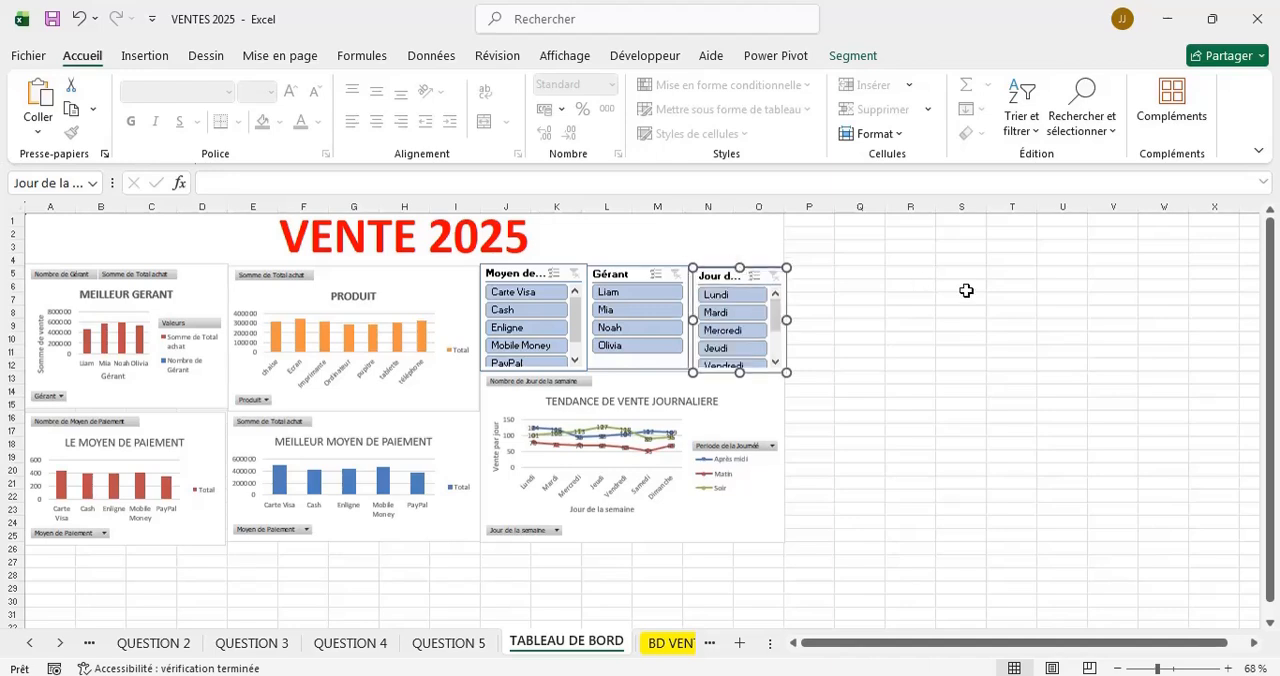
{"action": "key", "text": "Left"}
{"action": "key", "text": "Left"}
{"action": "key", "text": "Left"}
{"action": "key", "text": "Left"}
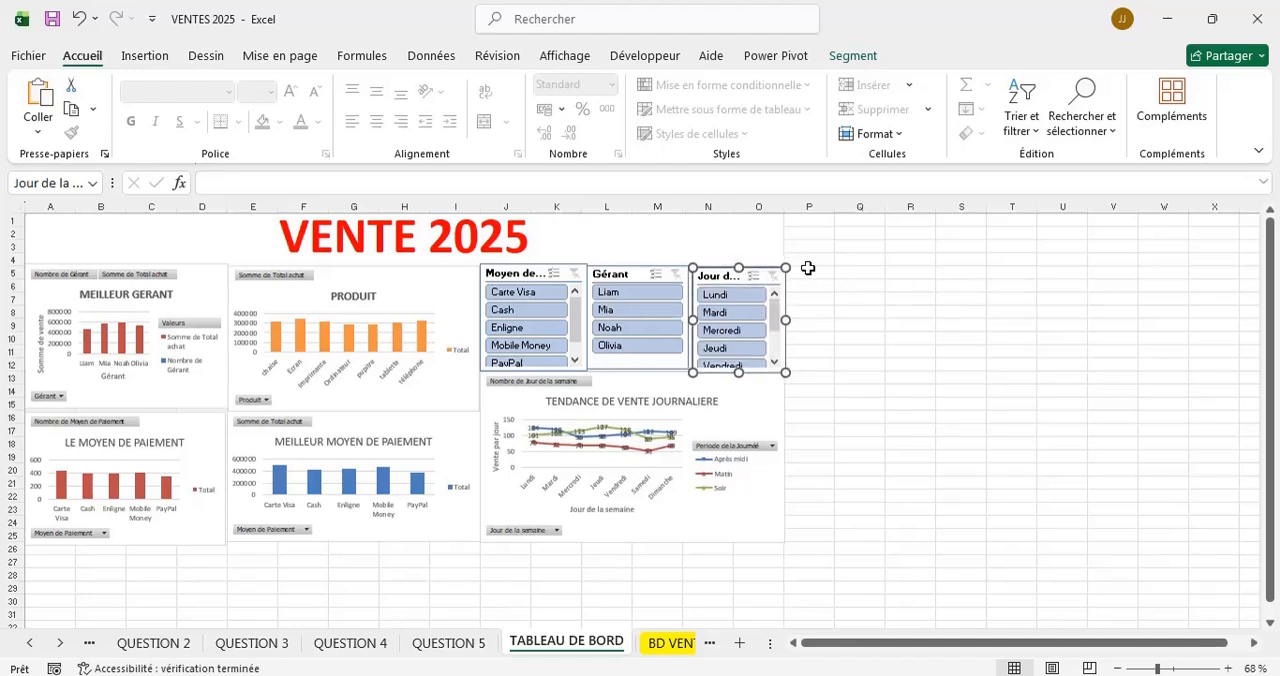
{"action": "left_click", "coordinate": [845, 282]}
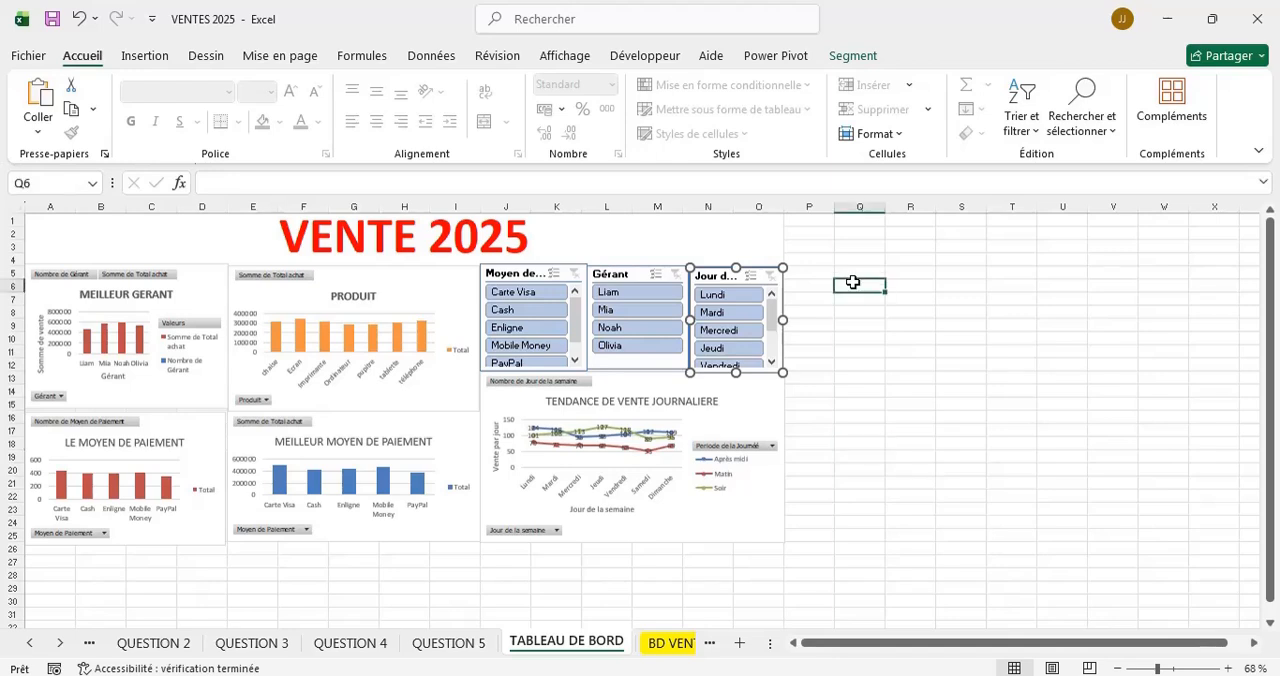
Test the Jour de la semaine slicer with Lundi, Mardi and Dimanche, and clear its filter.
{"action": "left_click", "coordinate": [726, 296]}
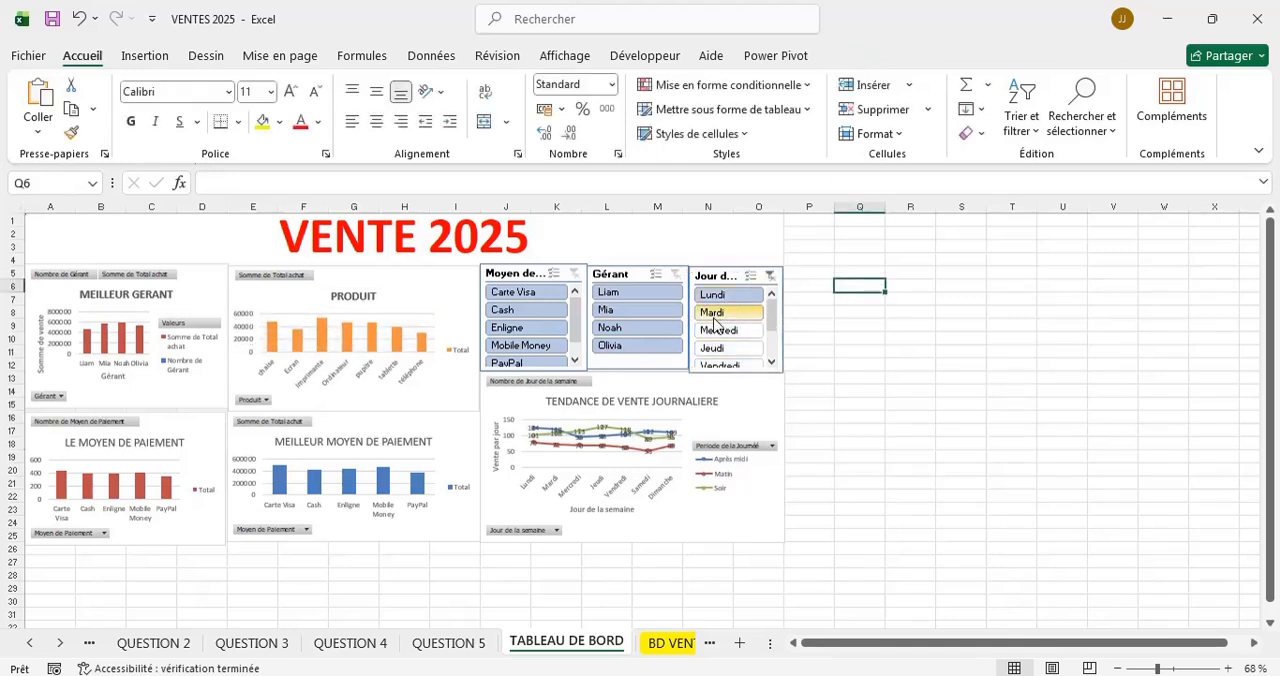
{"action": "left_click", "coordinate": [716, 312]}
{"action": "left_click", "coordinate": [771, 363]}
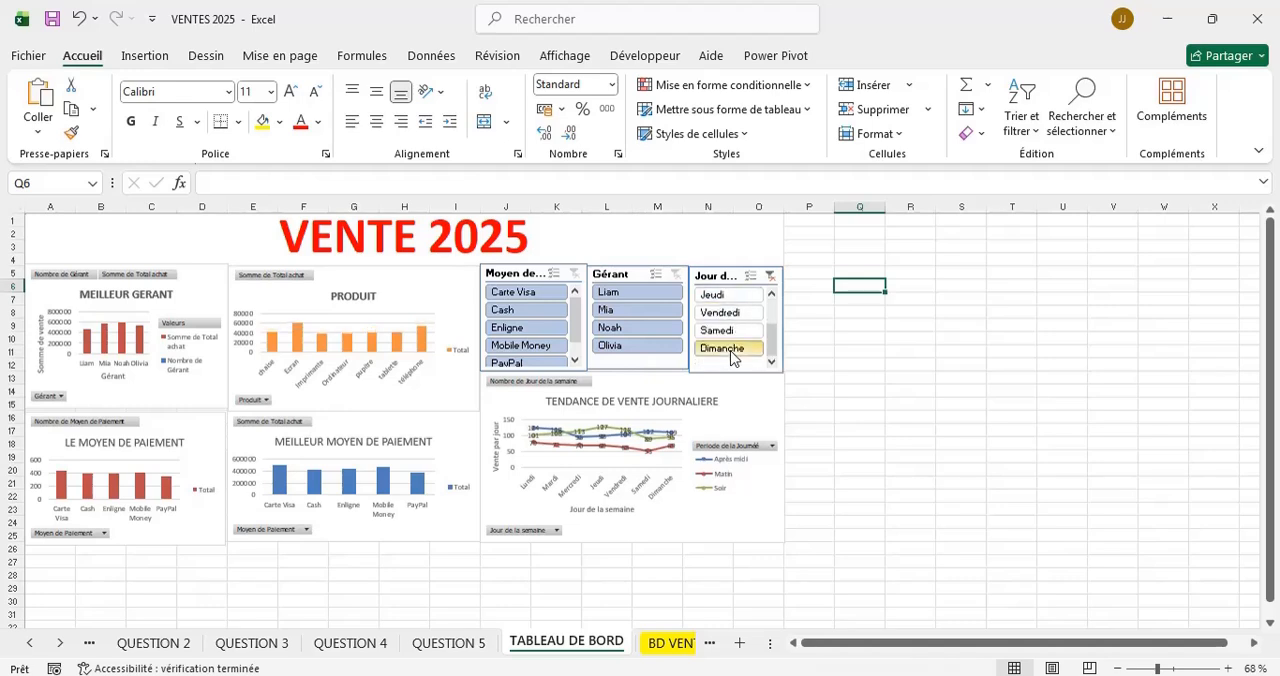
{"action": "left_click", "coordinate": [769, 277]}
Filter on Vendredi combined with the second and third managers in turn, and clear the Gérant and Jour de la semaine filters.
{"action": "left_click", "coordinate": [1163, 668]}
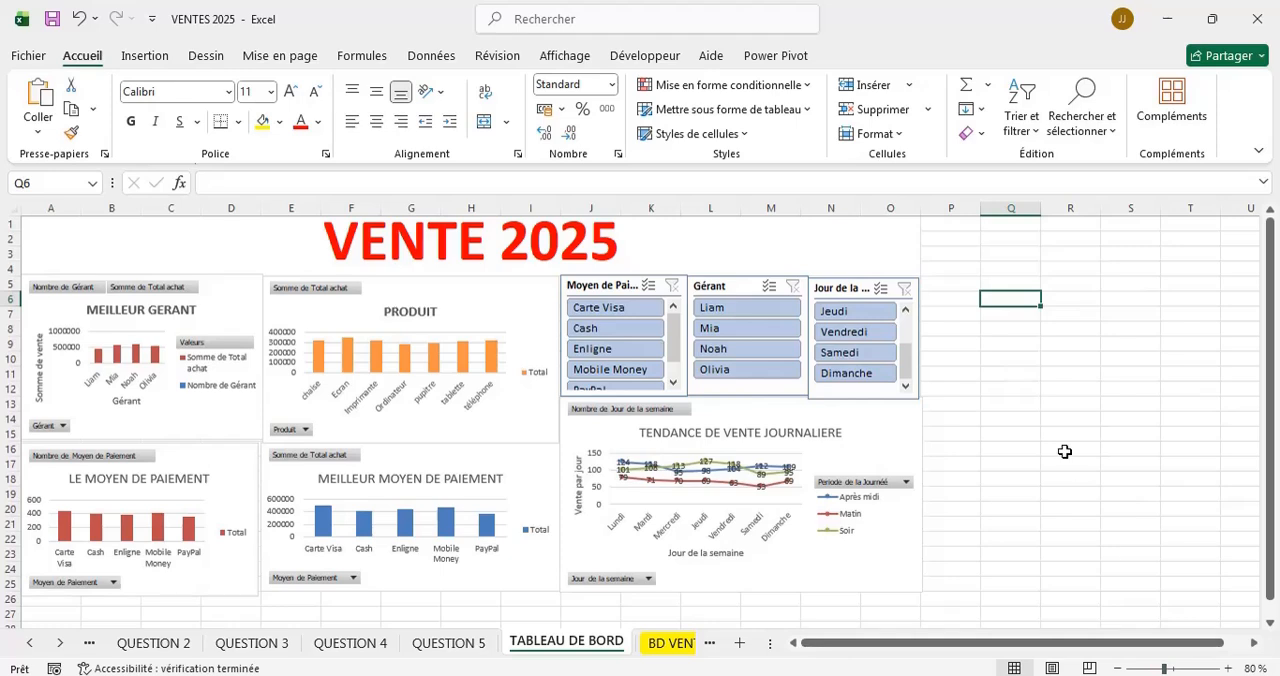
{"action": "left_click", "coordinate": [868, 336]}
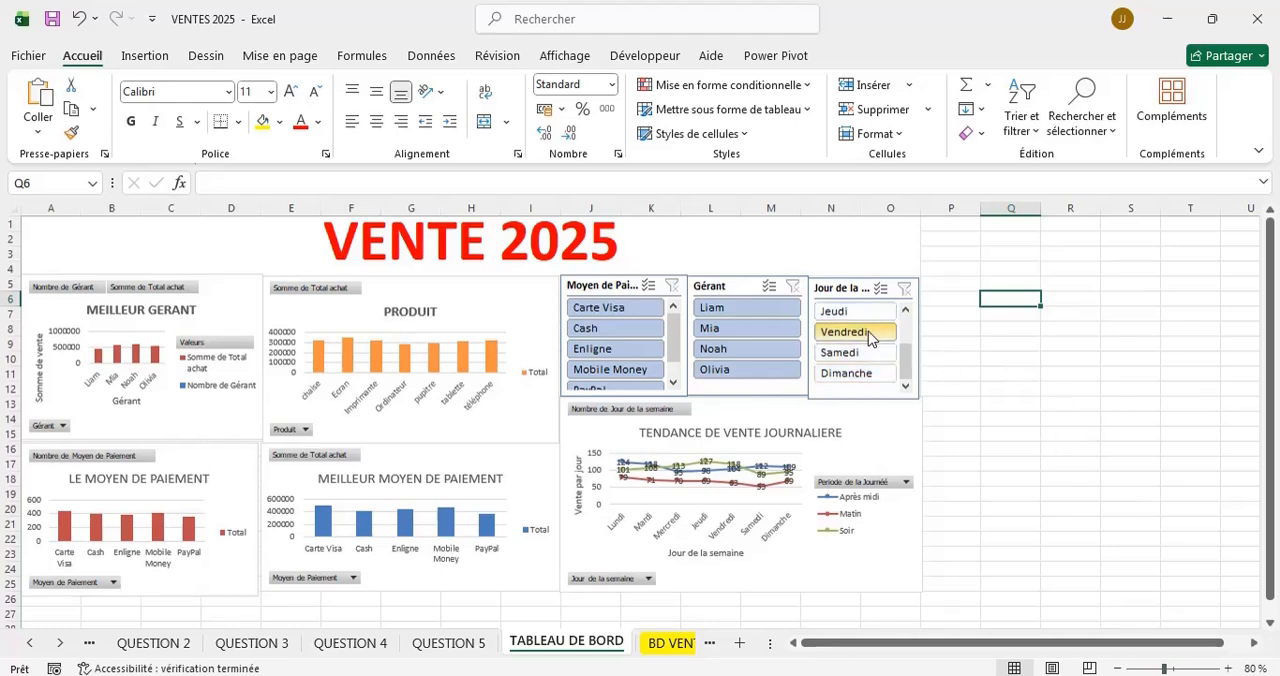
{"action": "left_click", "coordinate": [758, 338]}
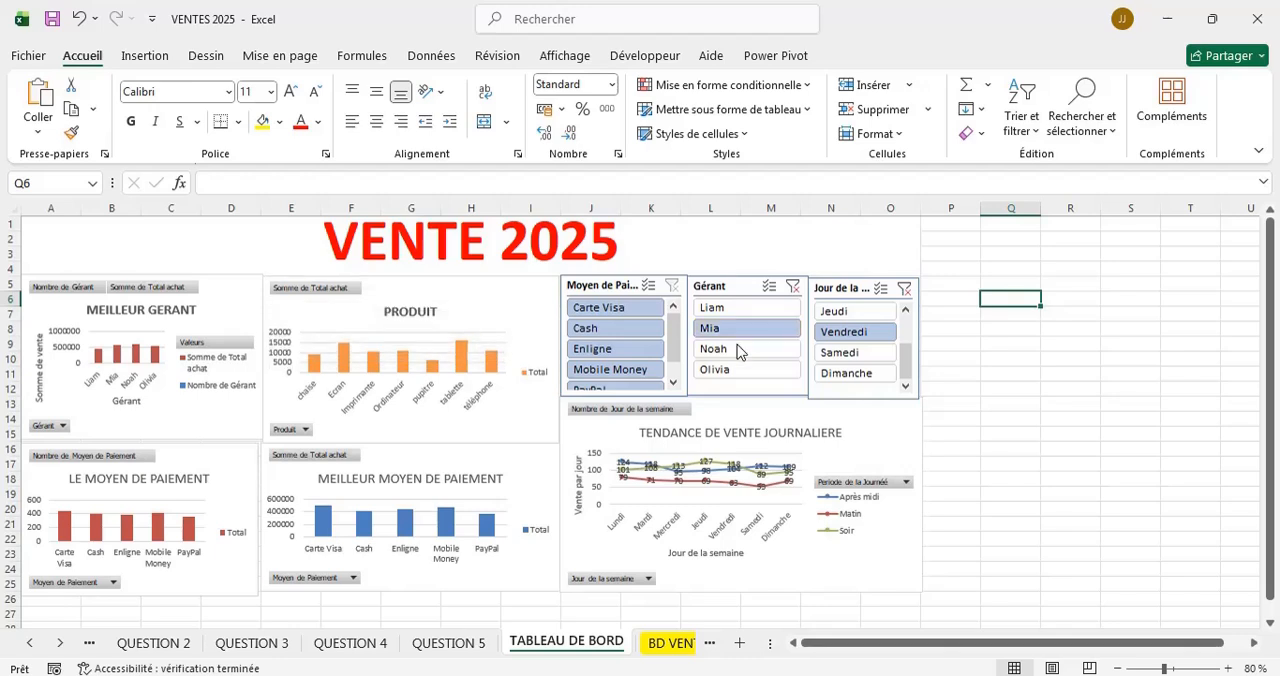
{"action": "left_click", "coordinate": [733, 350]}
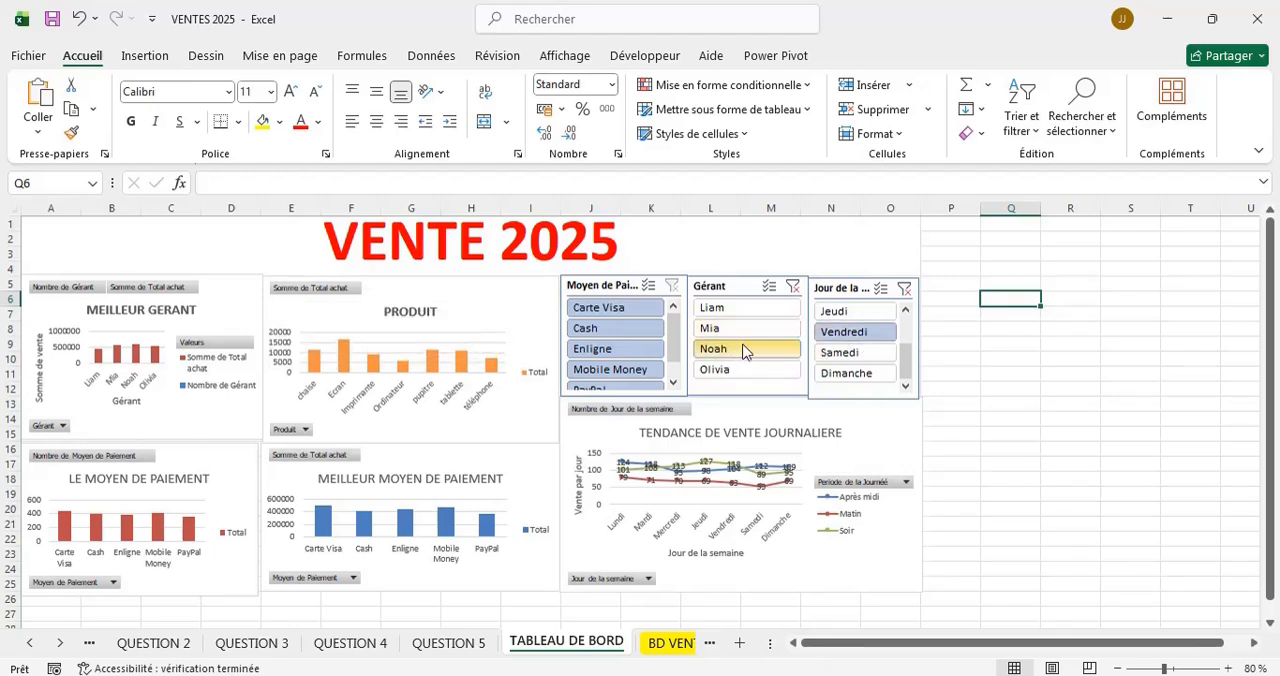
{"action": "left_click", "coordinate": [792, 288]}
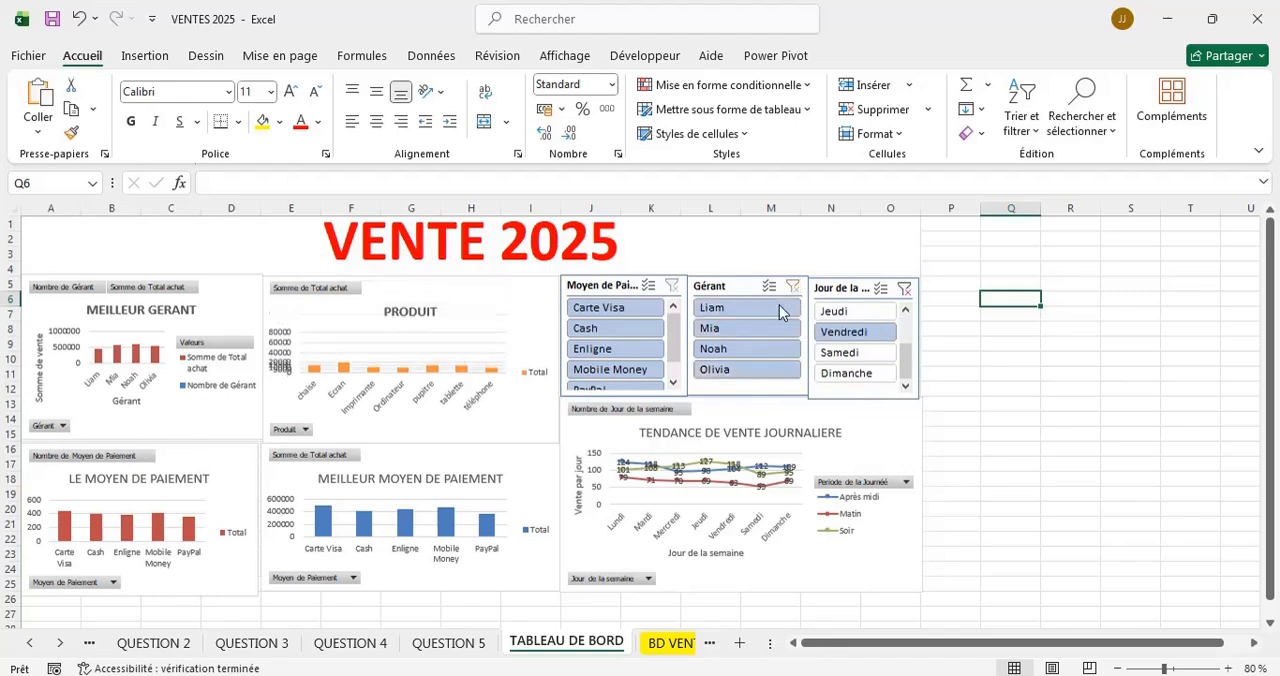
{"action": "left_click", "coordinate": [904, 289]}
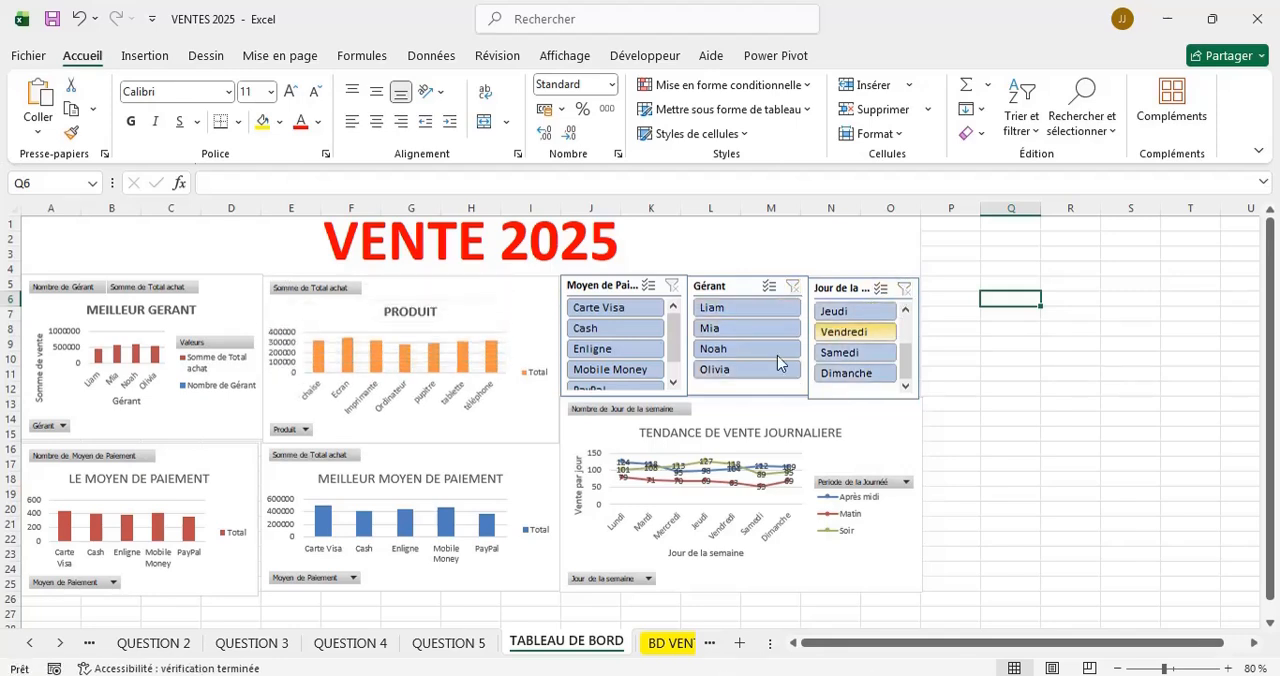
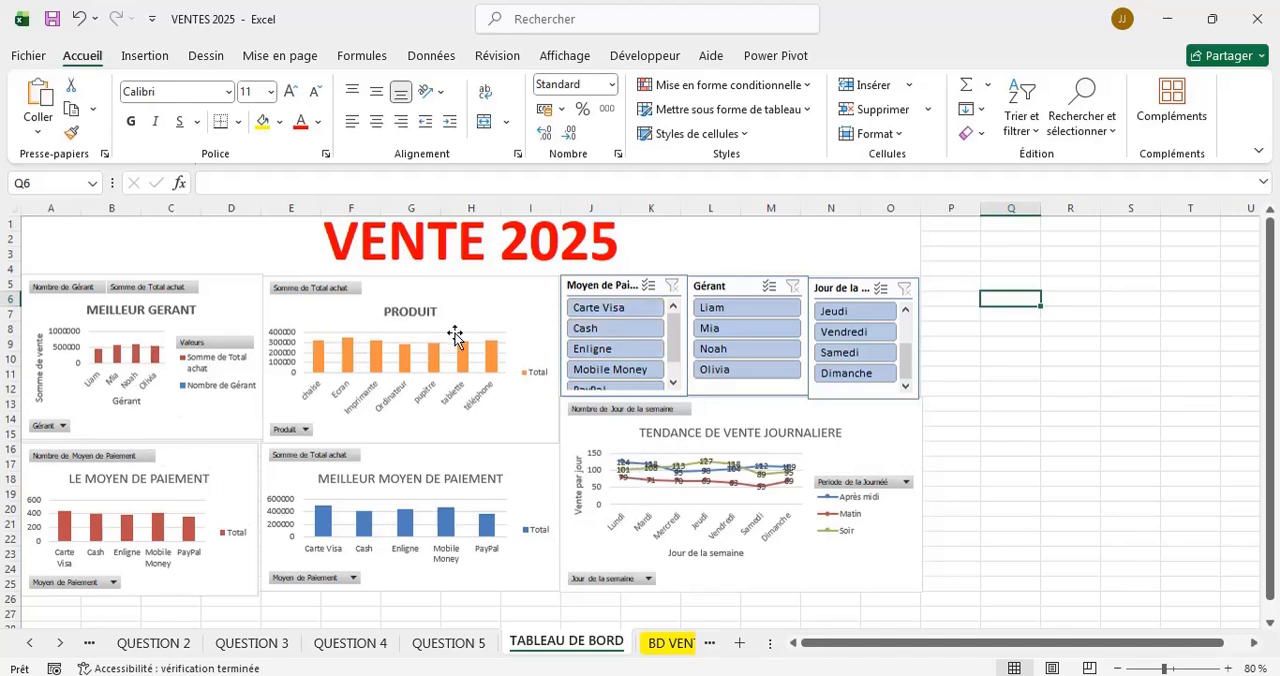
Connect the Moyen de Paiement slicer to Tableau croisé dynamique1, 2, 3 and 4 through its report connections.
{"action": "left_click", "coordinate": [601, 284]}
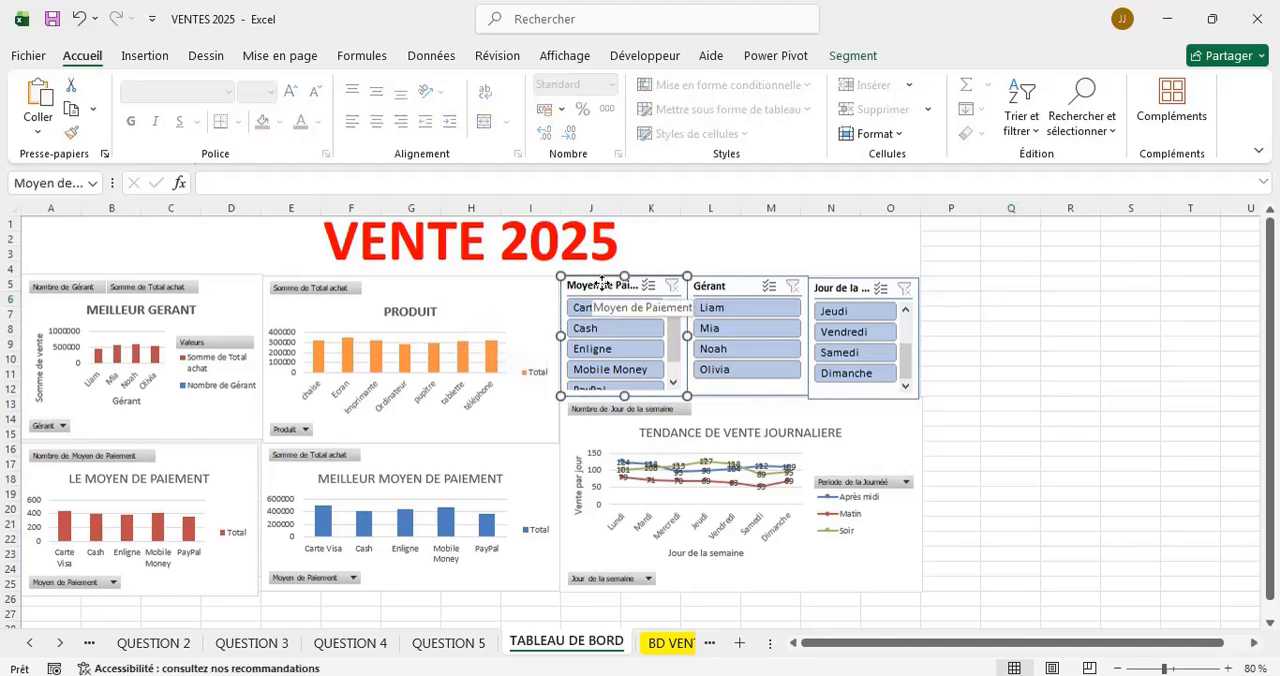
{"action": "left_click", "coordinate": [853, 56]}
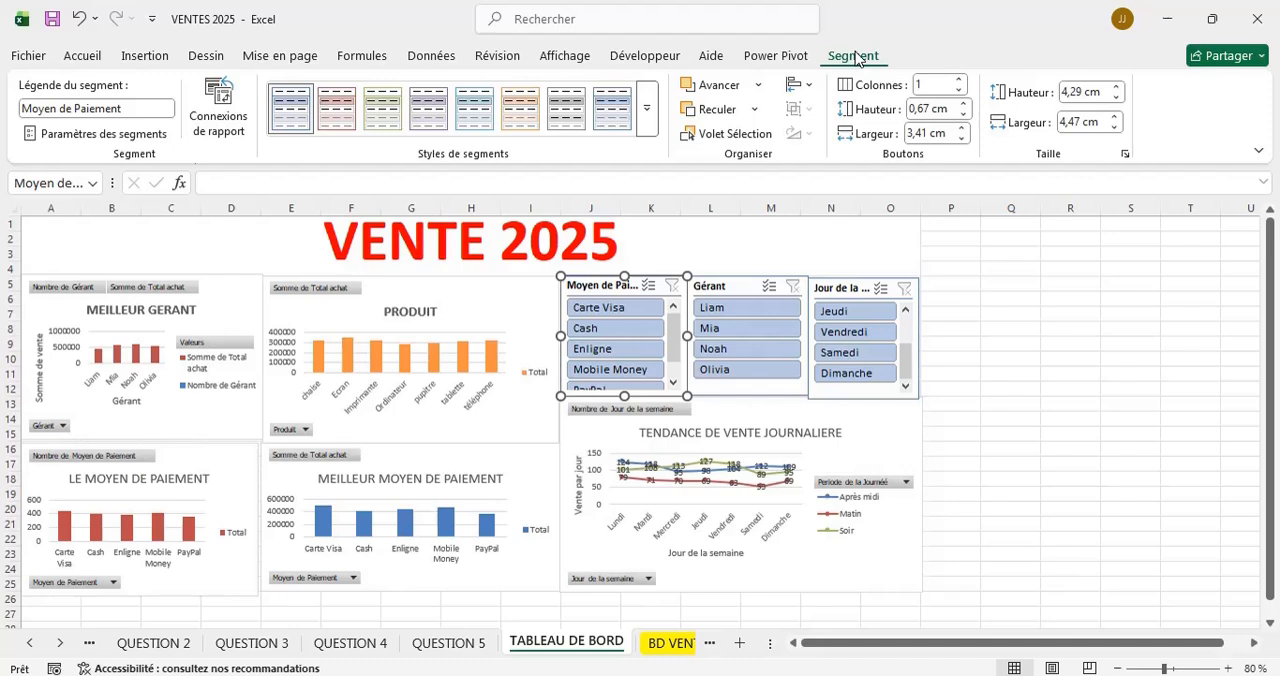
{"action": "left_click", "coordinate": [219, 96]}
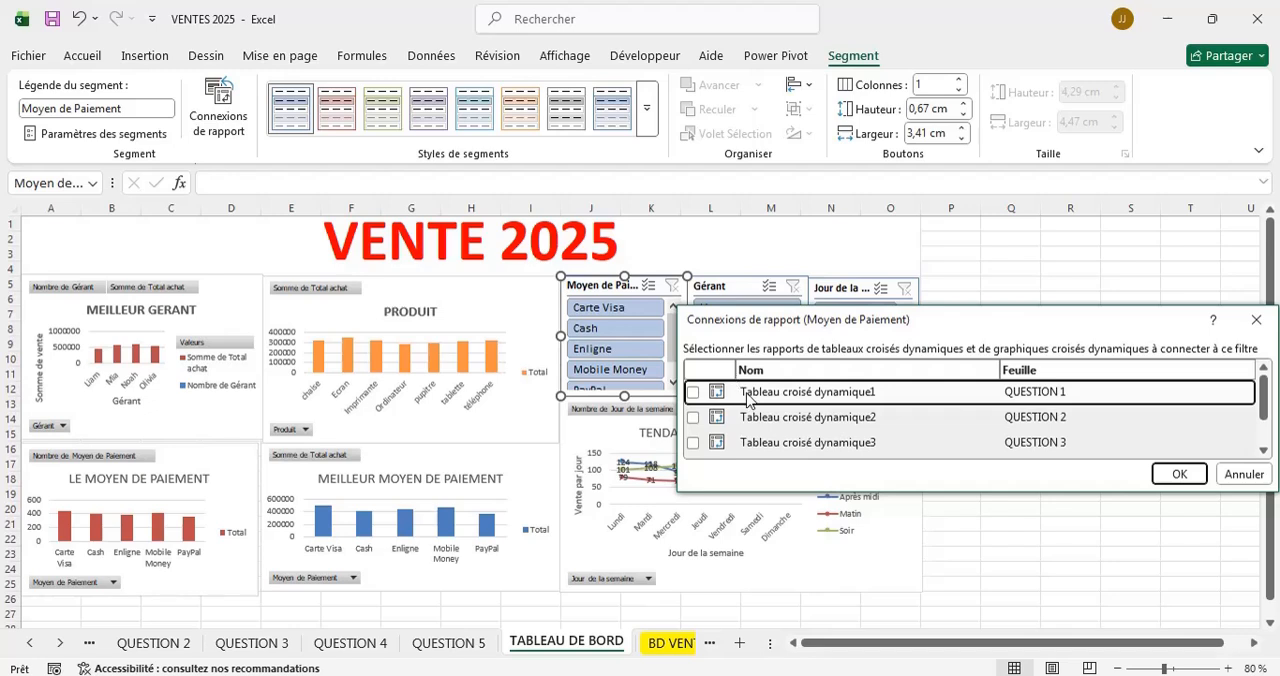
{"action": "scroll", "coordinate": [766, 429], "scroll_direction": "down", "scroll_amount": 1}
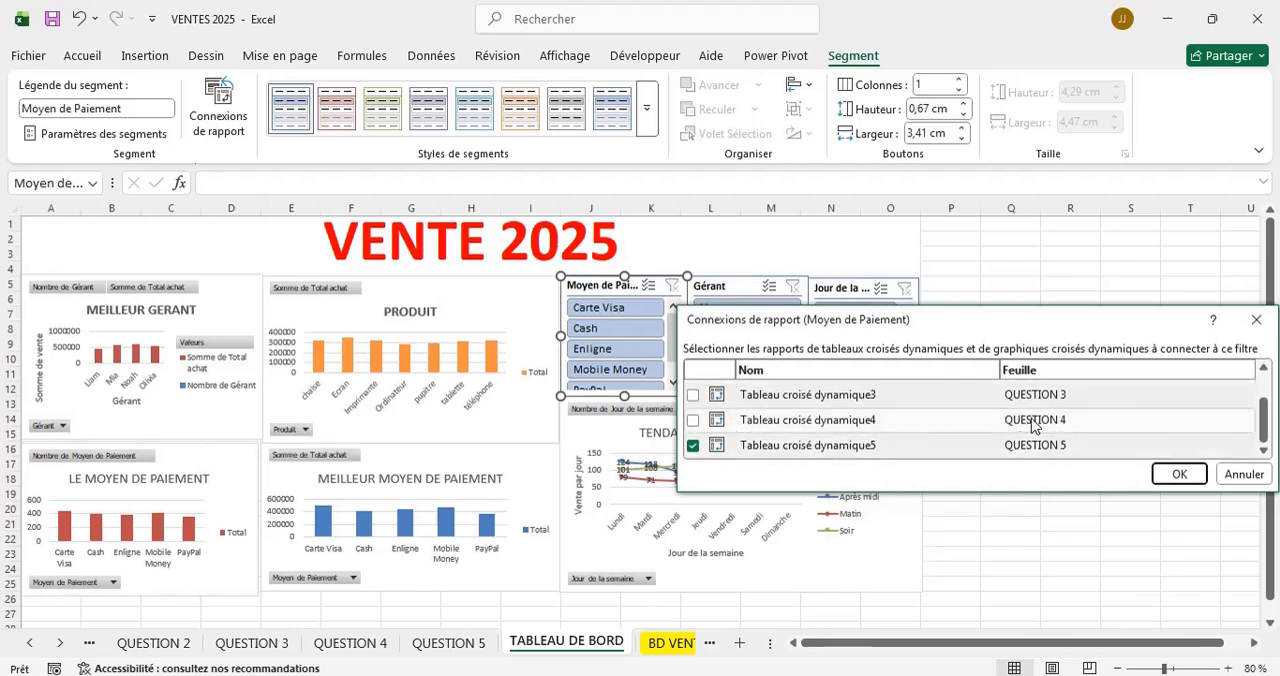
{"action": "left_click", "coordinate": [693, 420]}
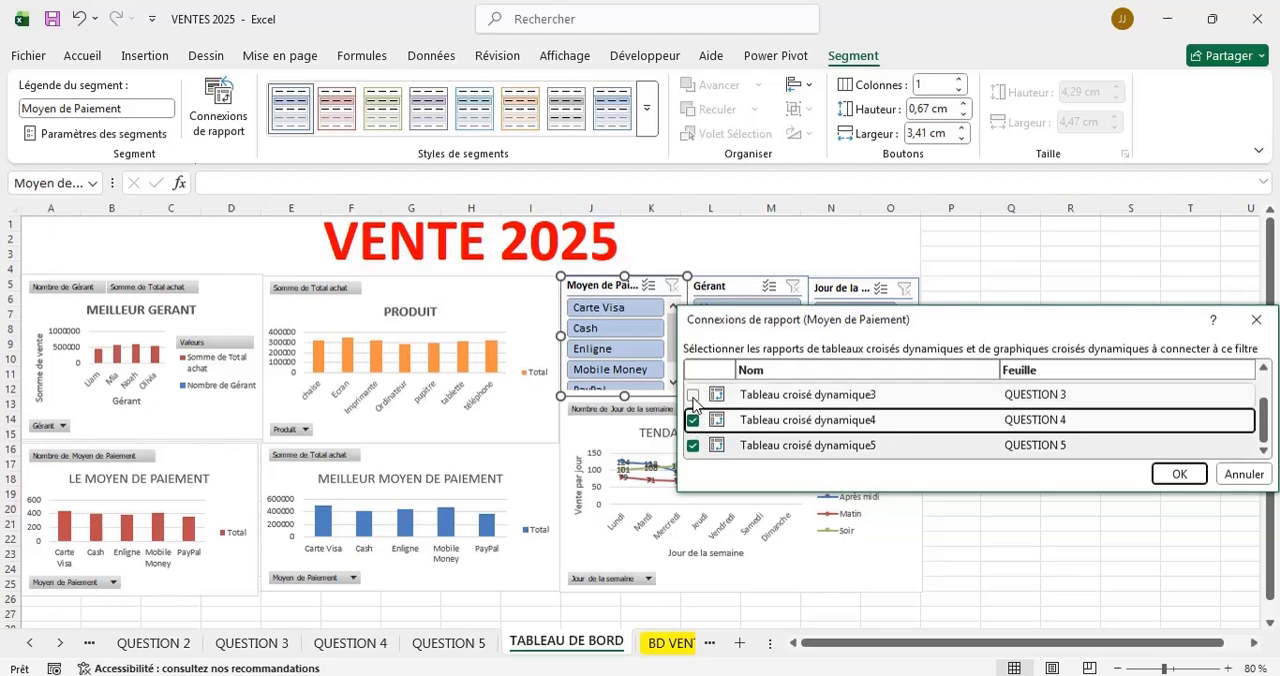
{"action": "left_click", "coordinate": [693, 395]}
{"action": "scroll", "coordinate": [846, 415], "scroll_direction": "up", "scroll_amount": 1}
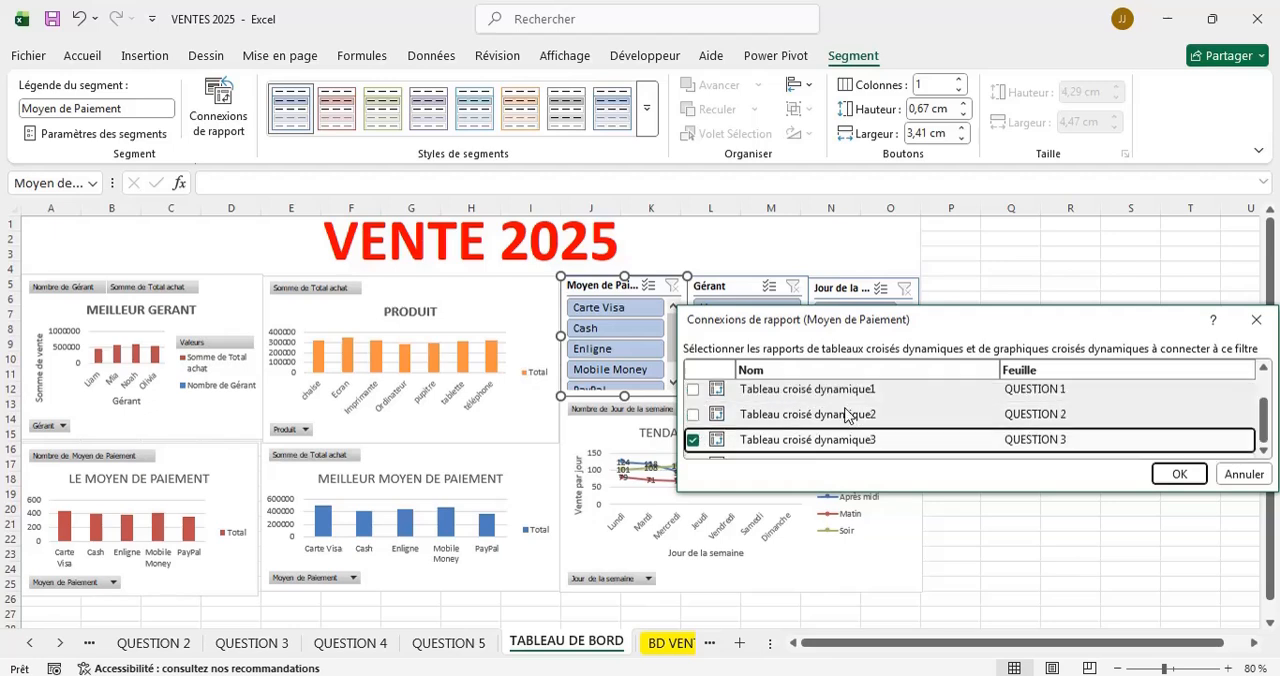
{"action": "left_click", "coordinate": [693, 418]}
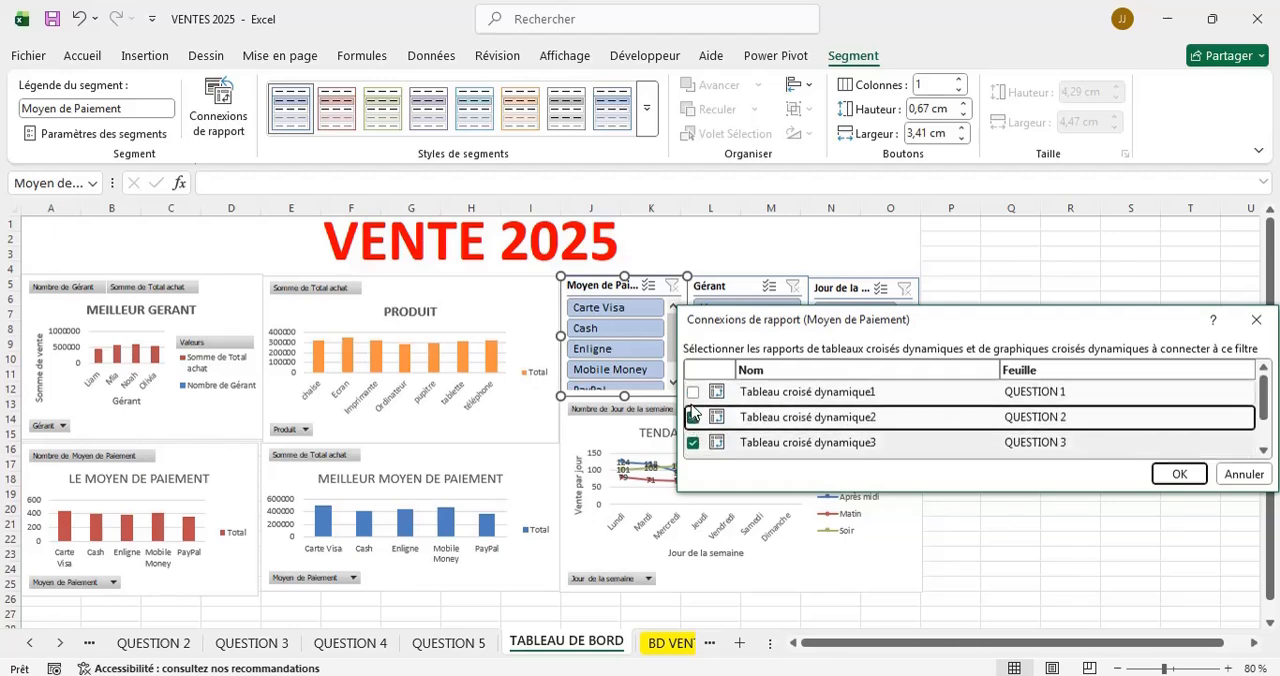
{"action": "left_click", "coordinate": [693, 395]}
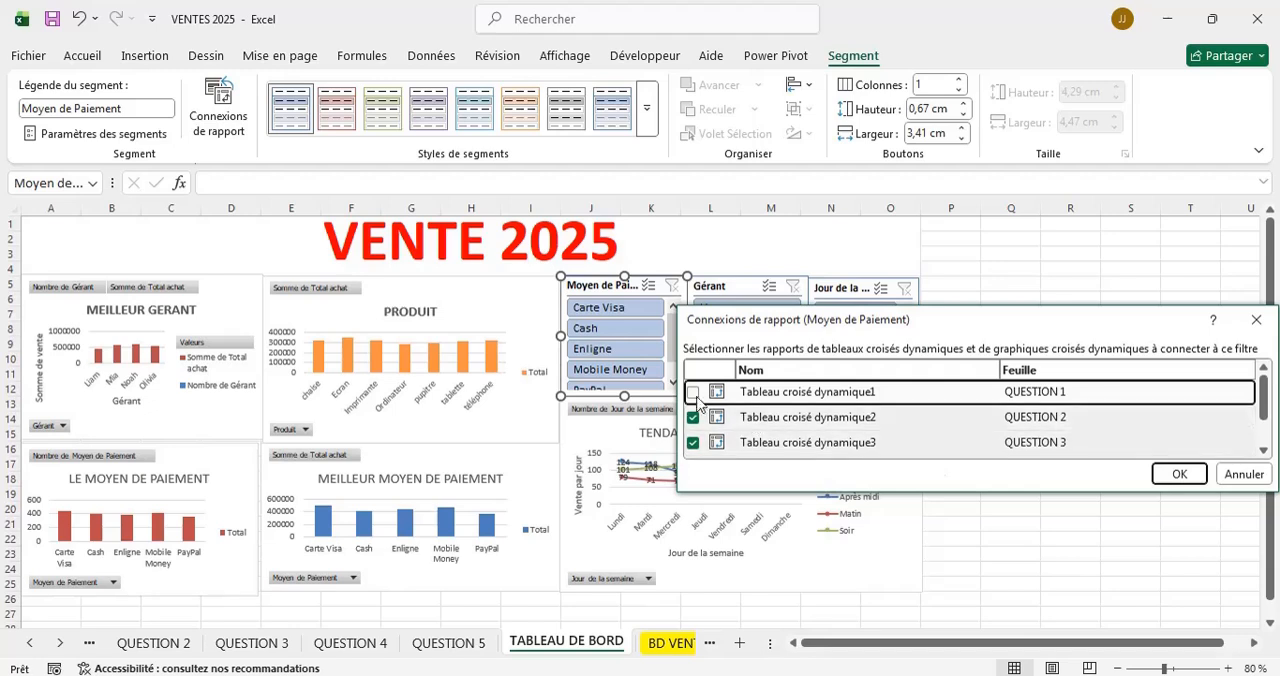
{"action": "left_click", "coordinate": [1172, 474]}
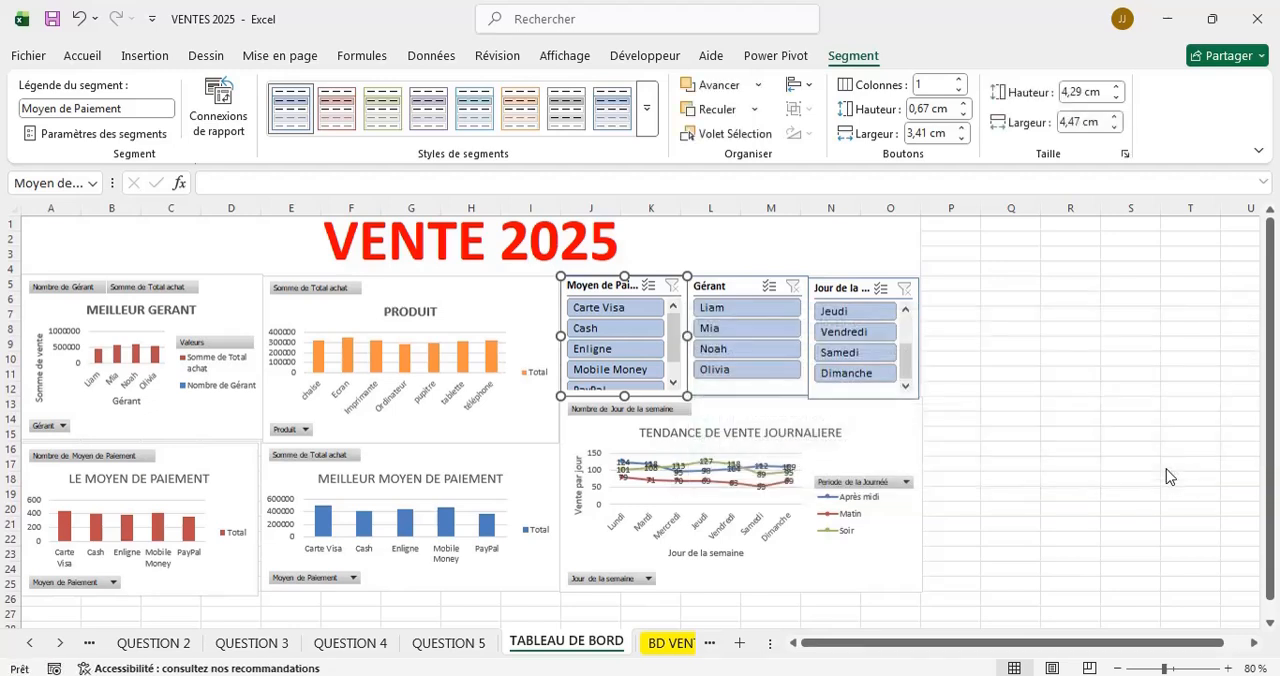
Connect the Gérant slicer to Tableau croisé dynamique1, 2, 3 and 4 through its report connections.
{"action": "left_click", "coordinate": [722, 277]}
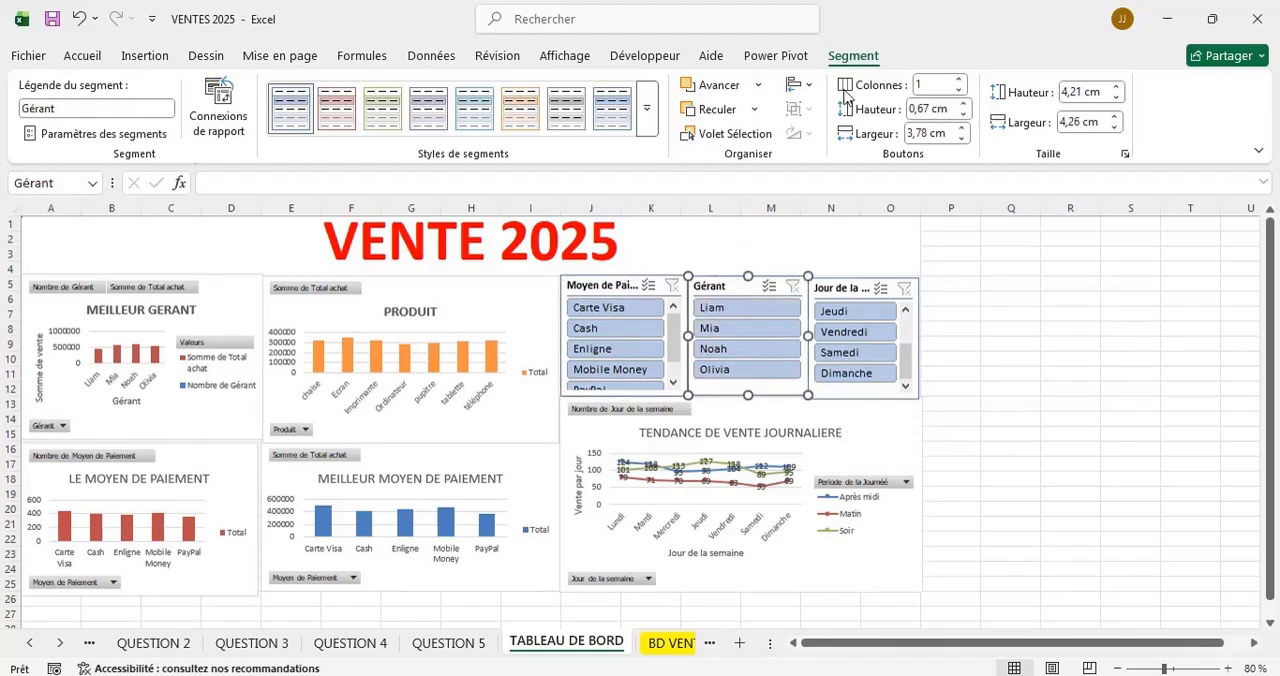
{"action": "left_click", "coordinate": [222, 95]}
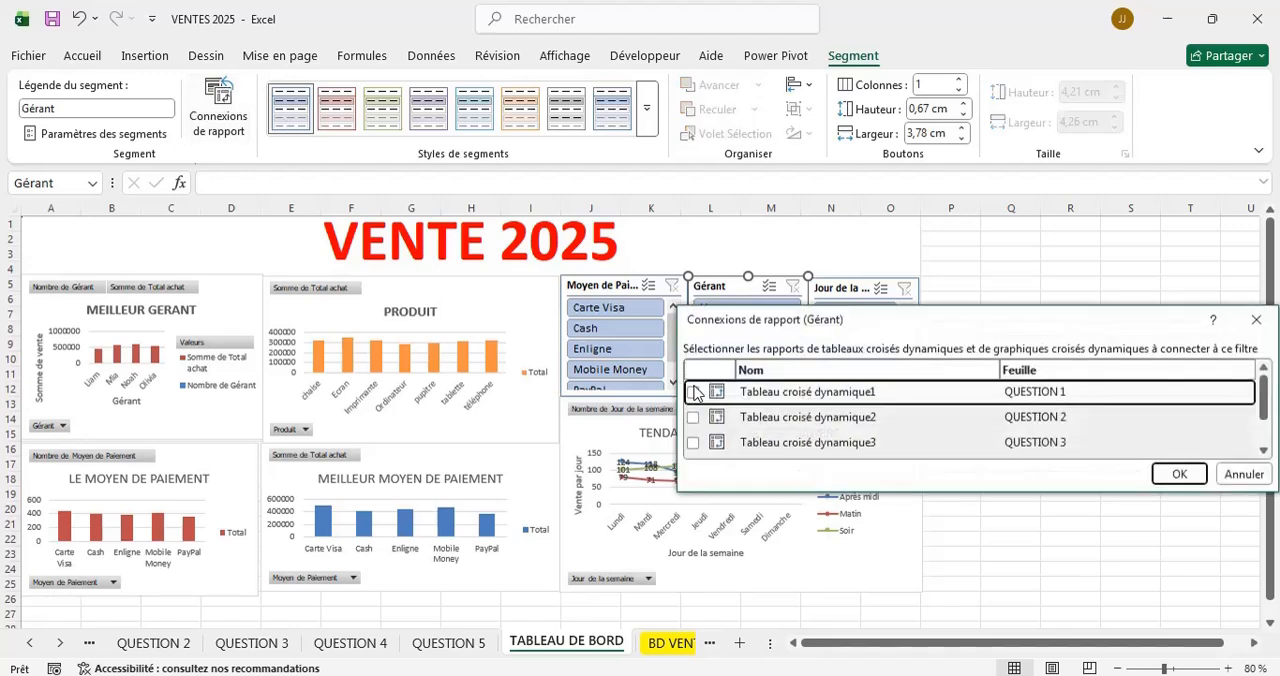
{"action": "left_click", "coordinate": [697, 418]}
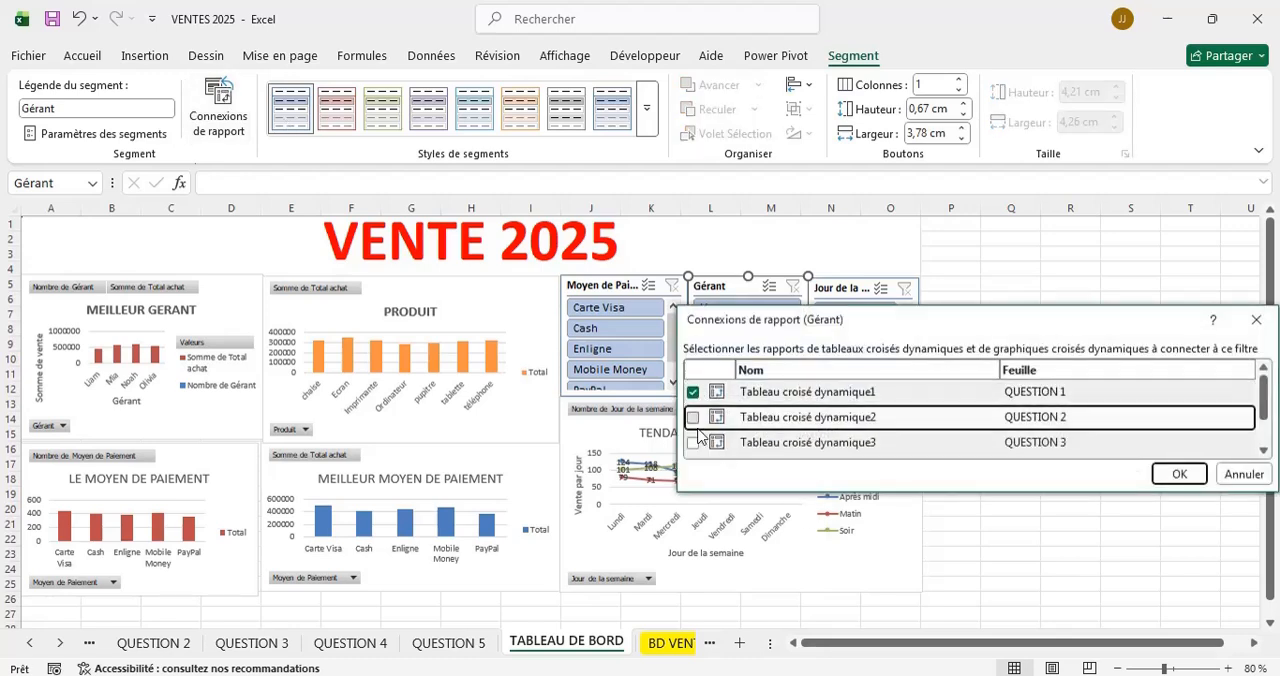
{"action": "left_click", "coordinate": [700, 446]}
{"action": "left_click", "coordinate": [697, 446]}
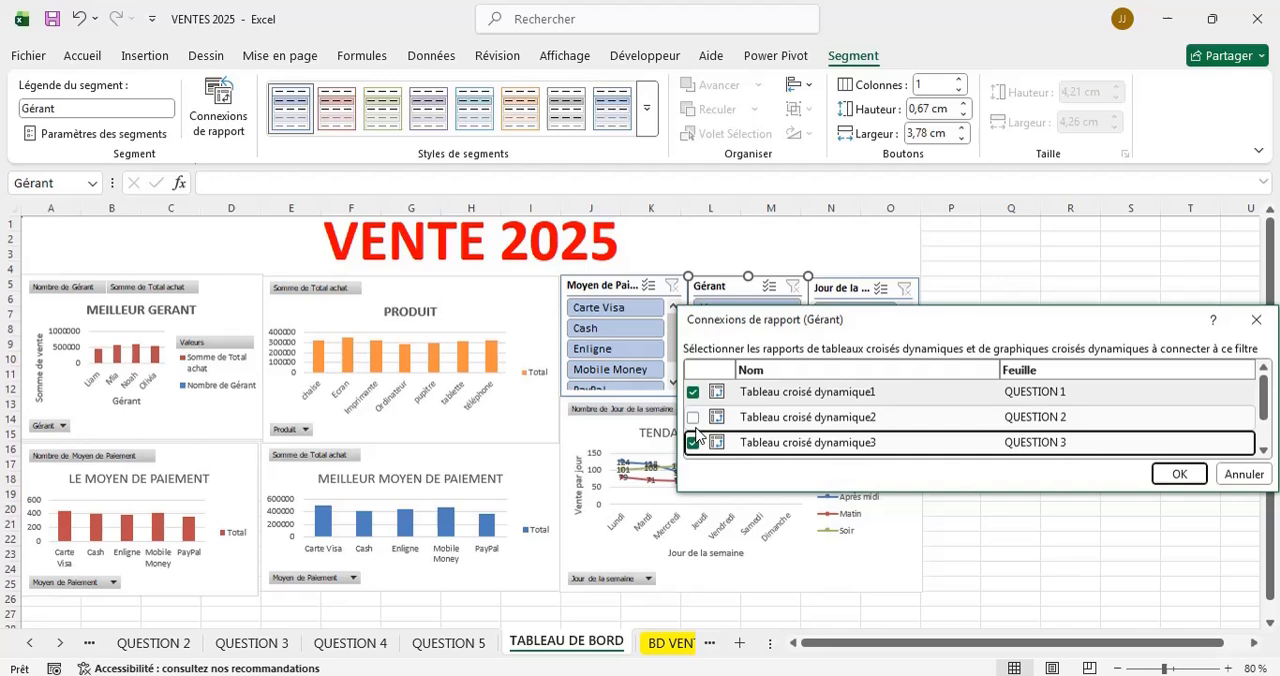
{"action": "left_click", "coordinate": [693, 418]}
{"action": "scroll", "coordinate": [815, 430], "scroll_direction": "down", "scroll_amount": 1}
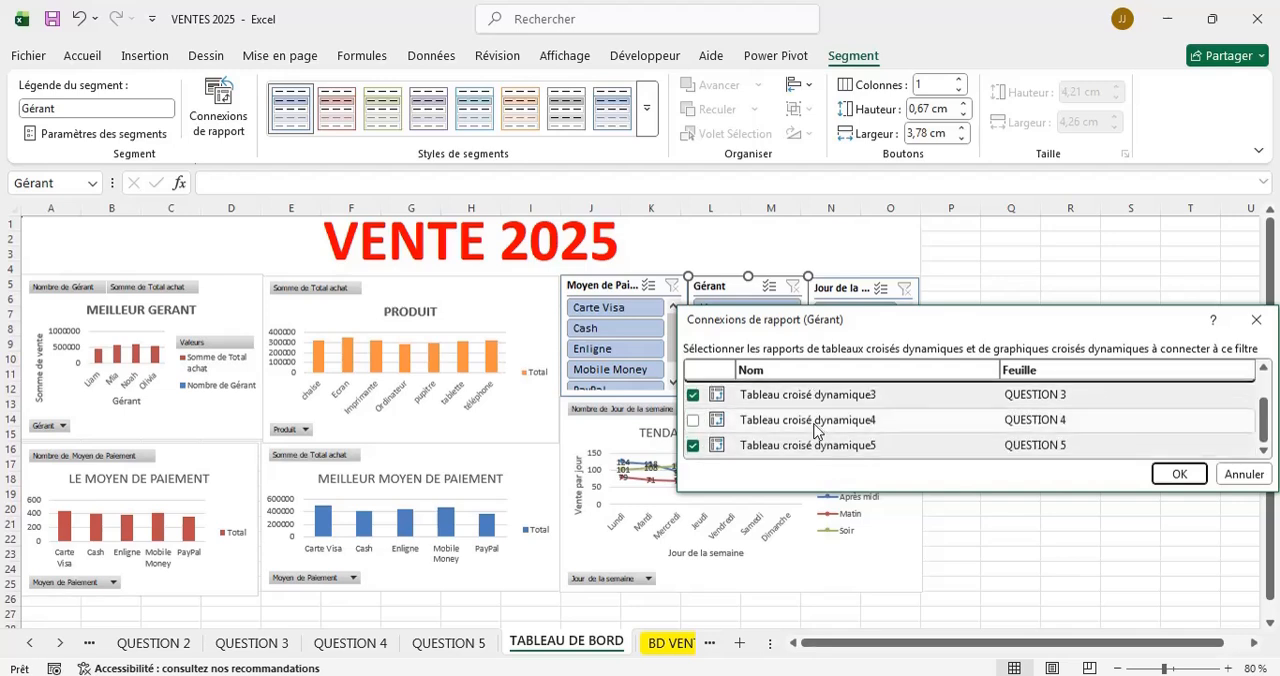
{"action": "left_click", "coordinate": [693, 420]}
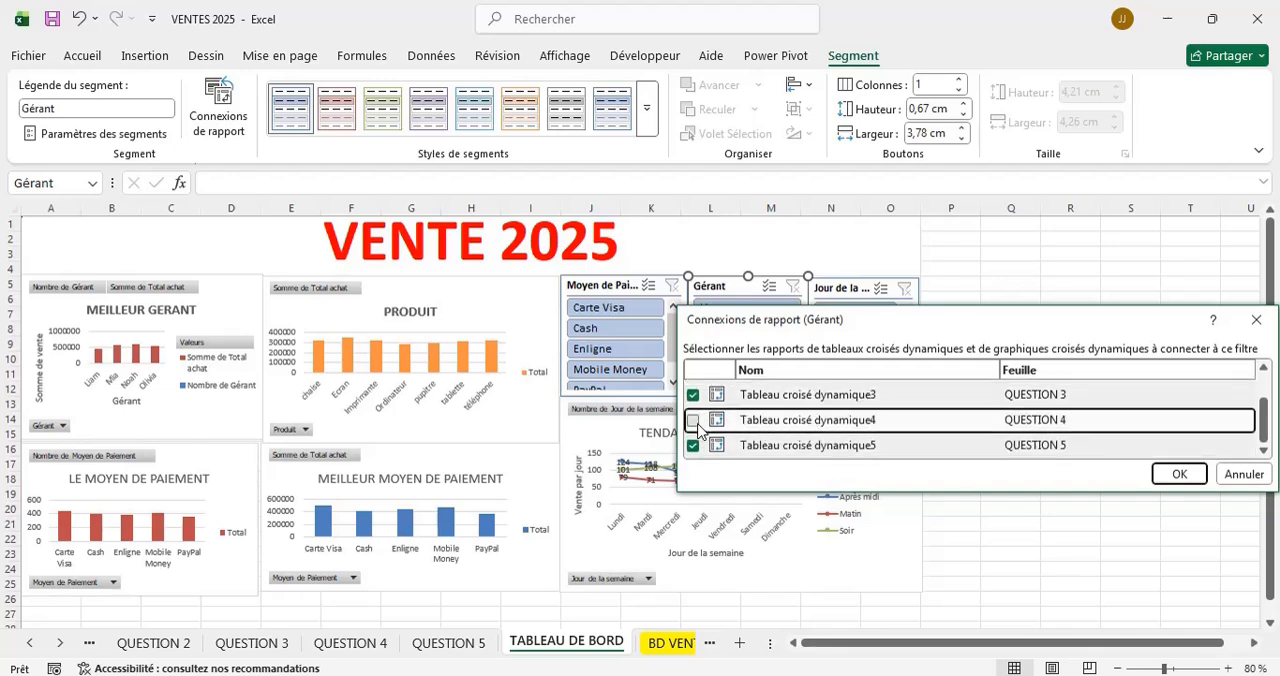
{"action": "left_click", "coordinate": [1175, 474]}
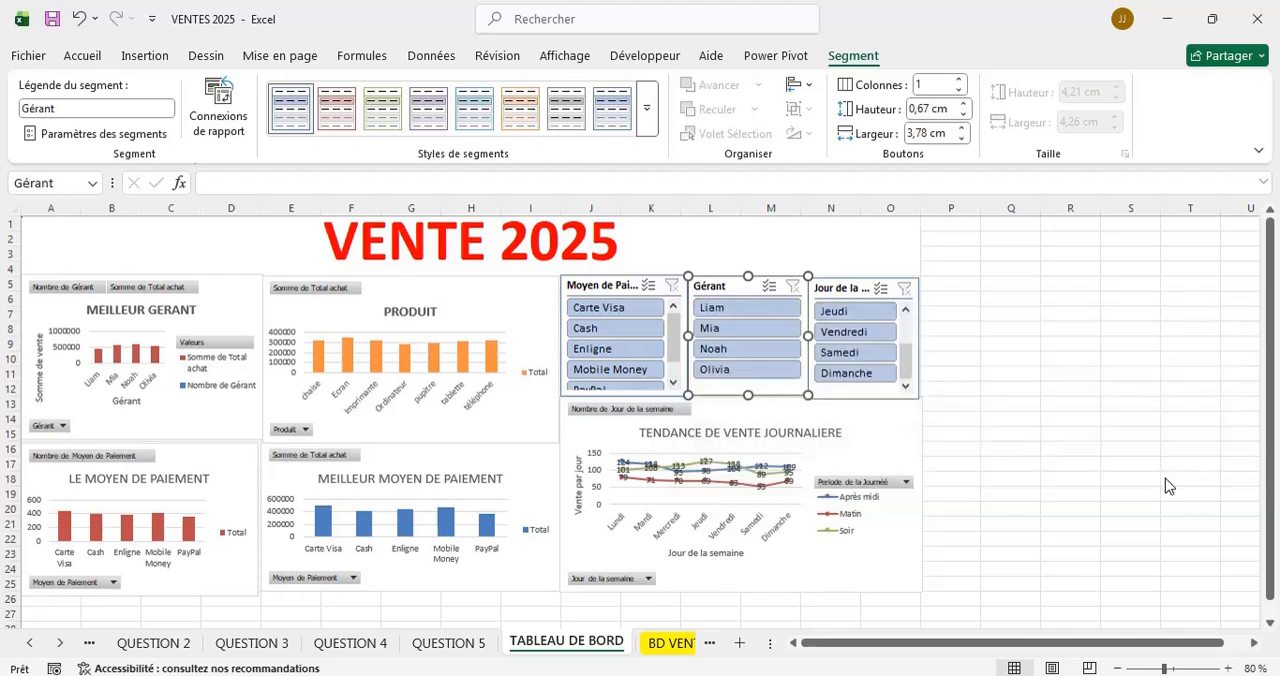
Connect the Jour de la semaine slicer to Tableau croisé dynamique1, 2, 3 and 4 through its report connections.
{"action": "left_click", "coordinate": [843, 290]}
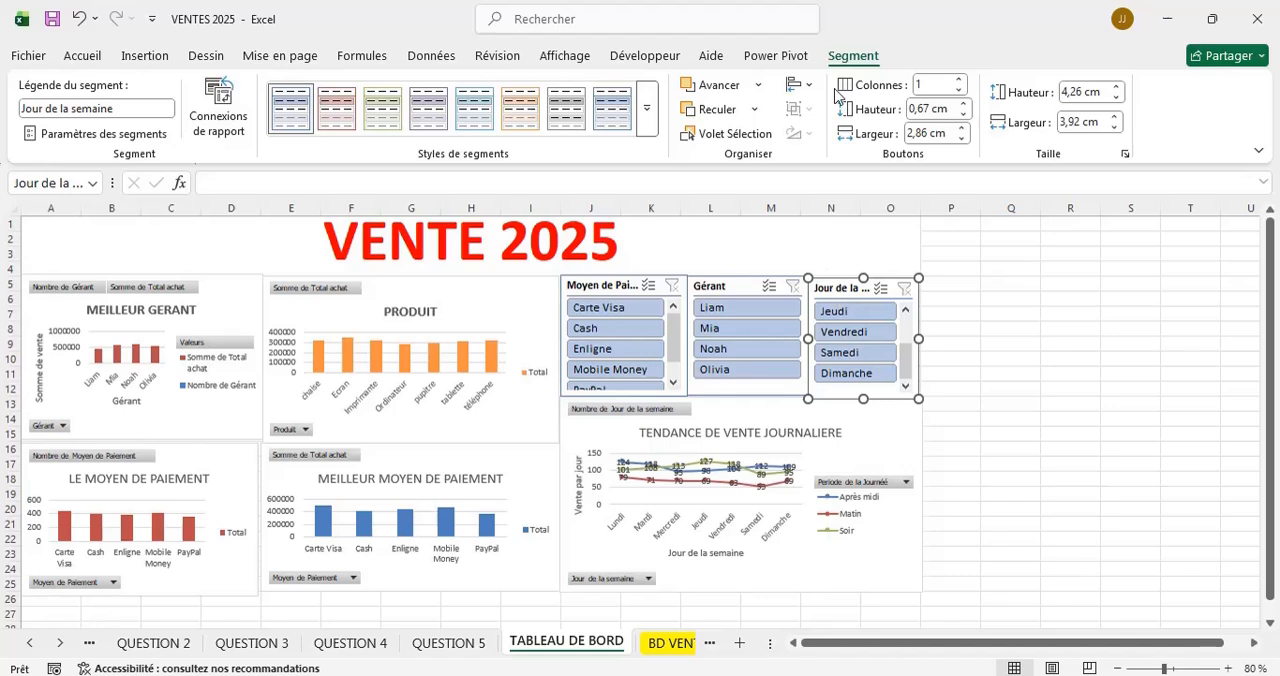
{"action": "left_click", "coordinate": [205, 100]}
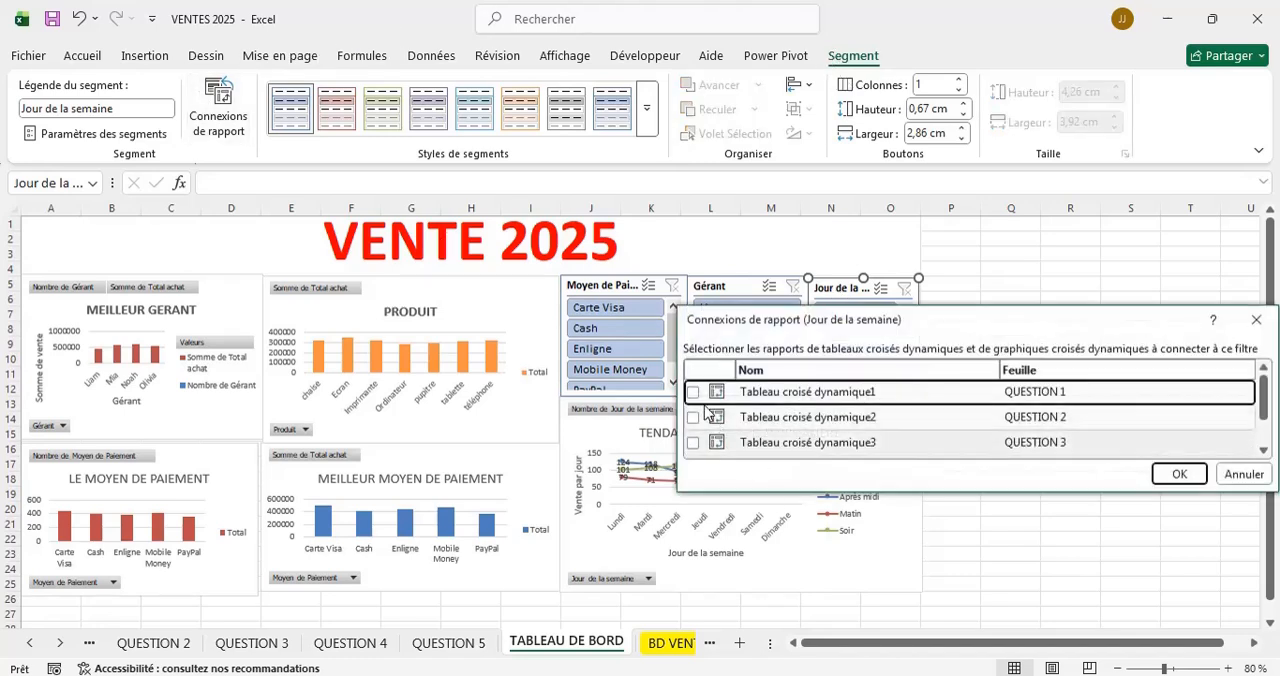
{"action": "left_click", "coordinate": [693, 393]}
{"action": "left_click", "coordinate": [699, 420]}
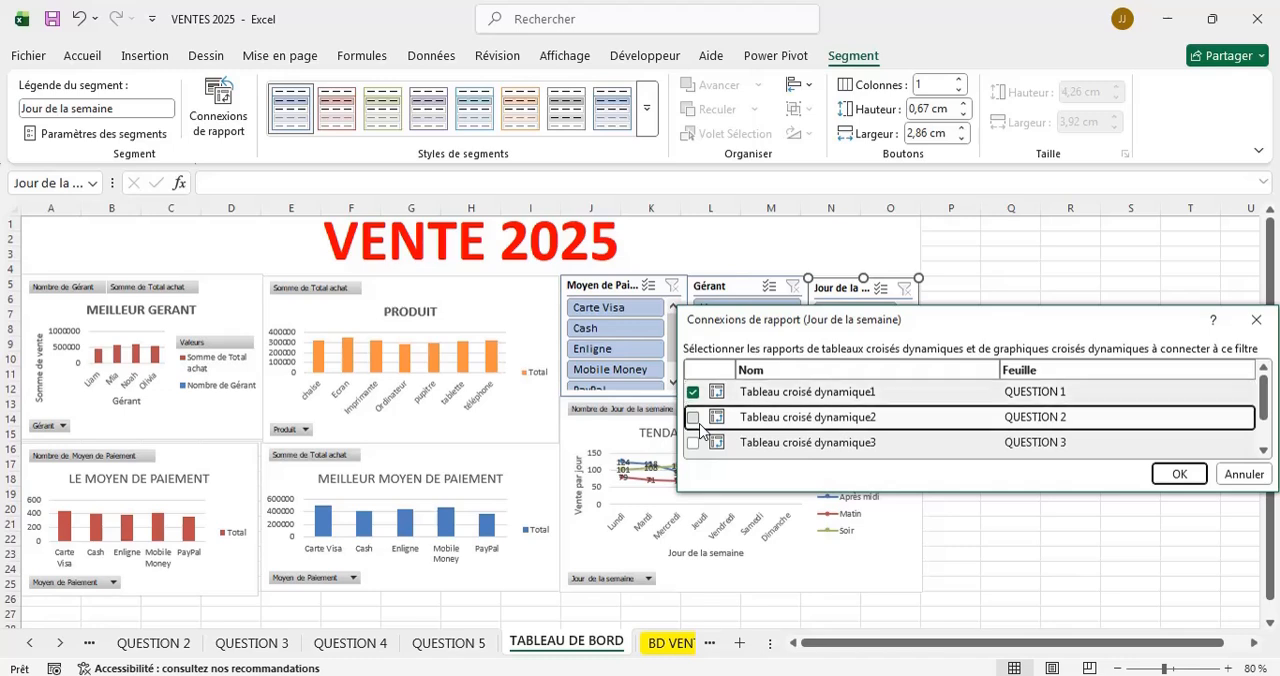
{"action": "left_click", "coordinate": [693, 442]}
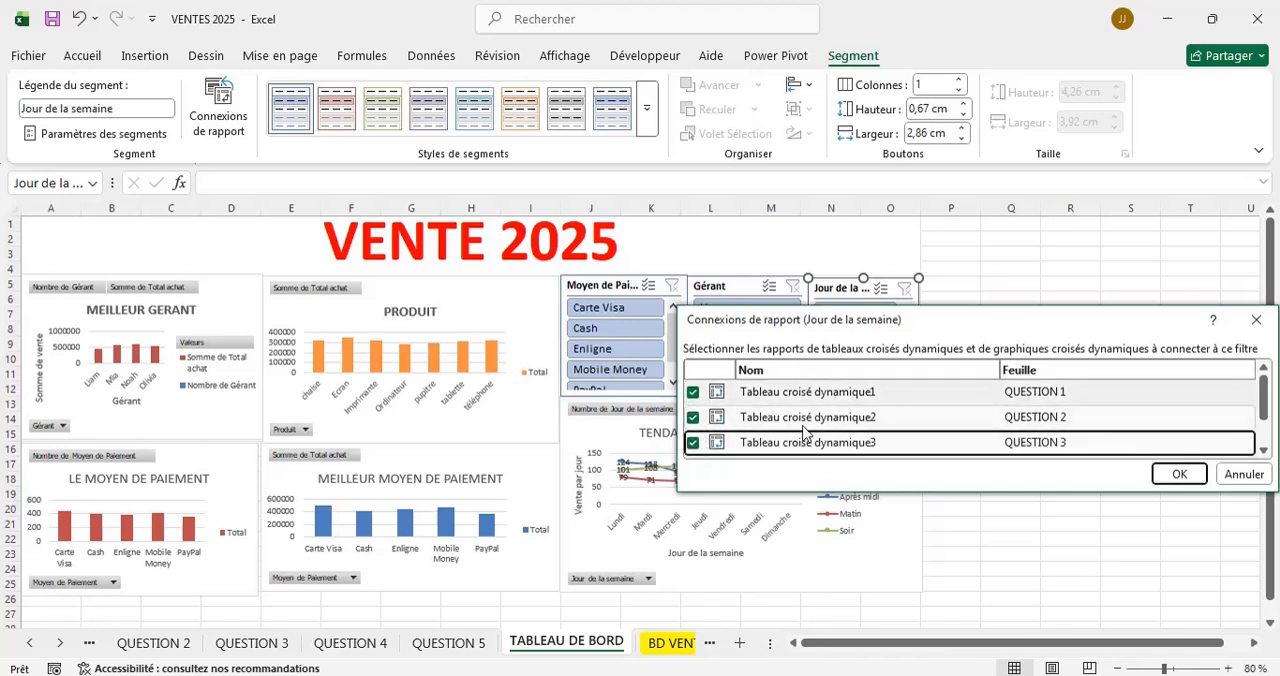
{"action": "scroll", "coordinate": [803, 432], "scroll_direction": "down", "scroll_amount": 2}
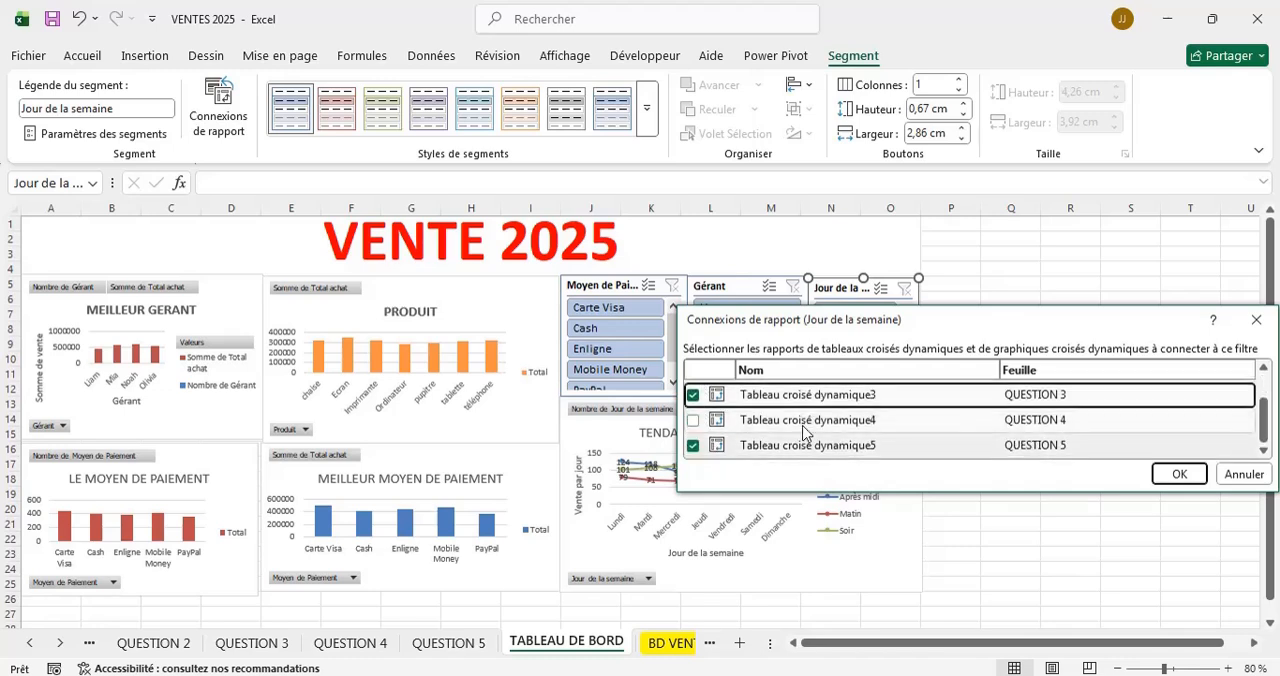
{"action": "left_click", "coordinate": [694, 420]}
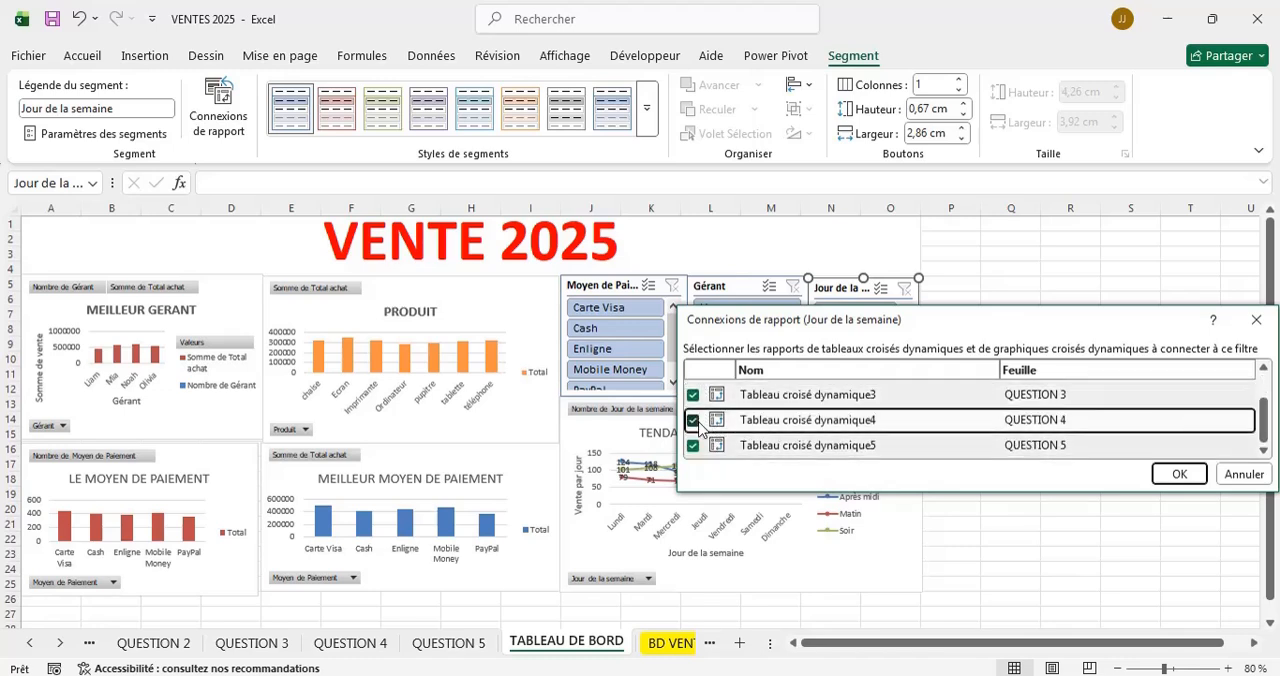
{"action": "left_click", "coordinate": [1171, 475]}
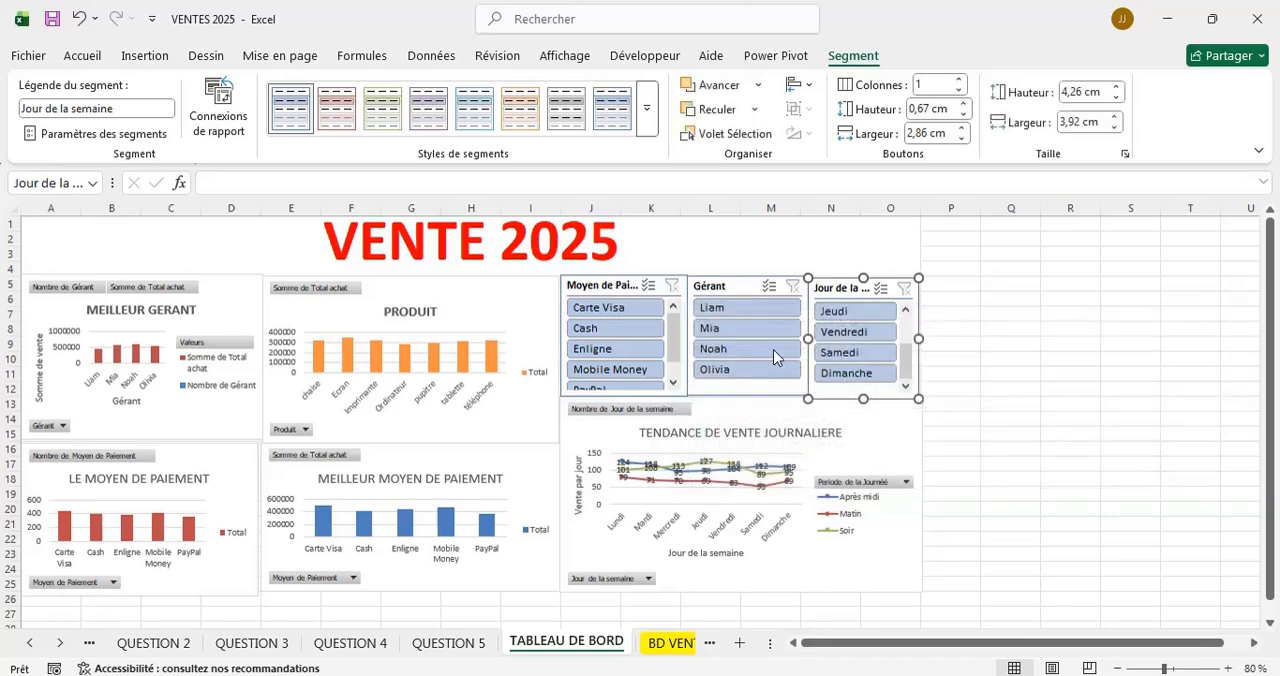
Test the Jour de la semaine slicer on all charts with Vendredi, Jeudi, Samedi, Vendredi again and Dimanche.
{"action": "left_click", "coordinate": [857, 340]}
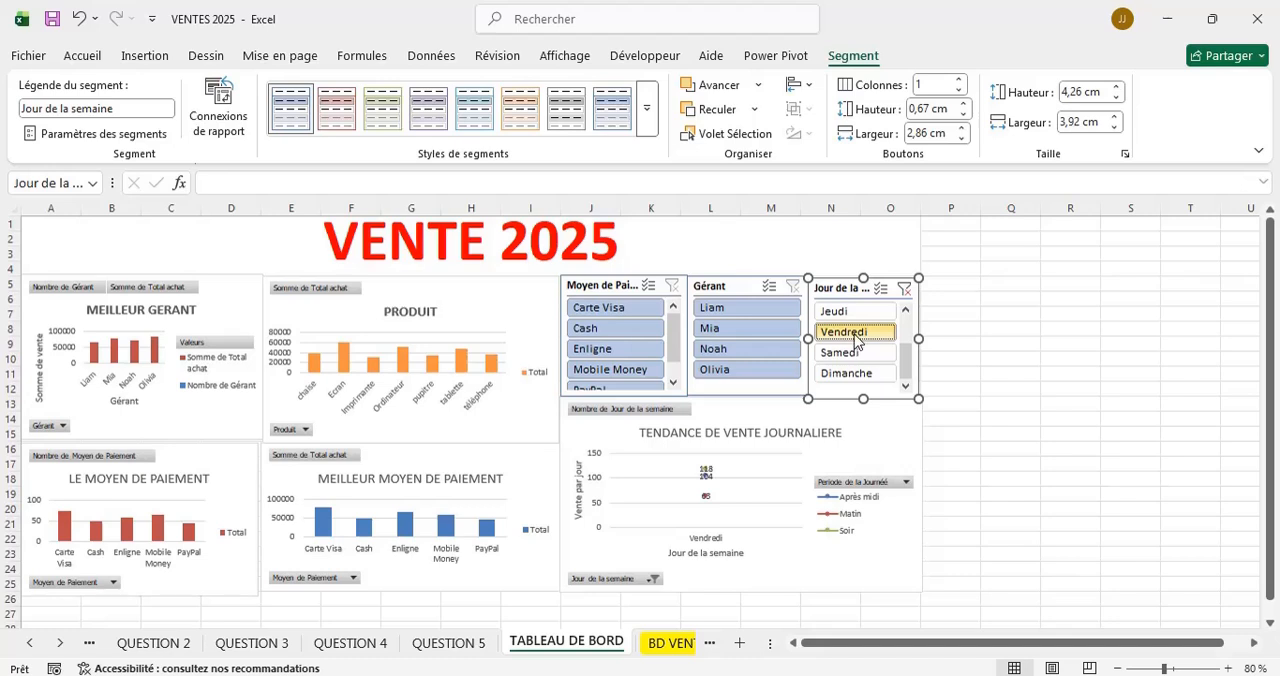
{"action": "left_click", "coordinate": [836, 314]}
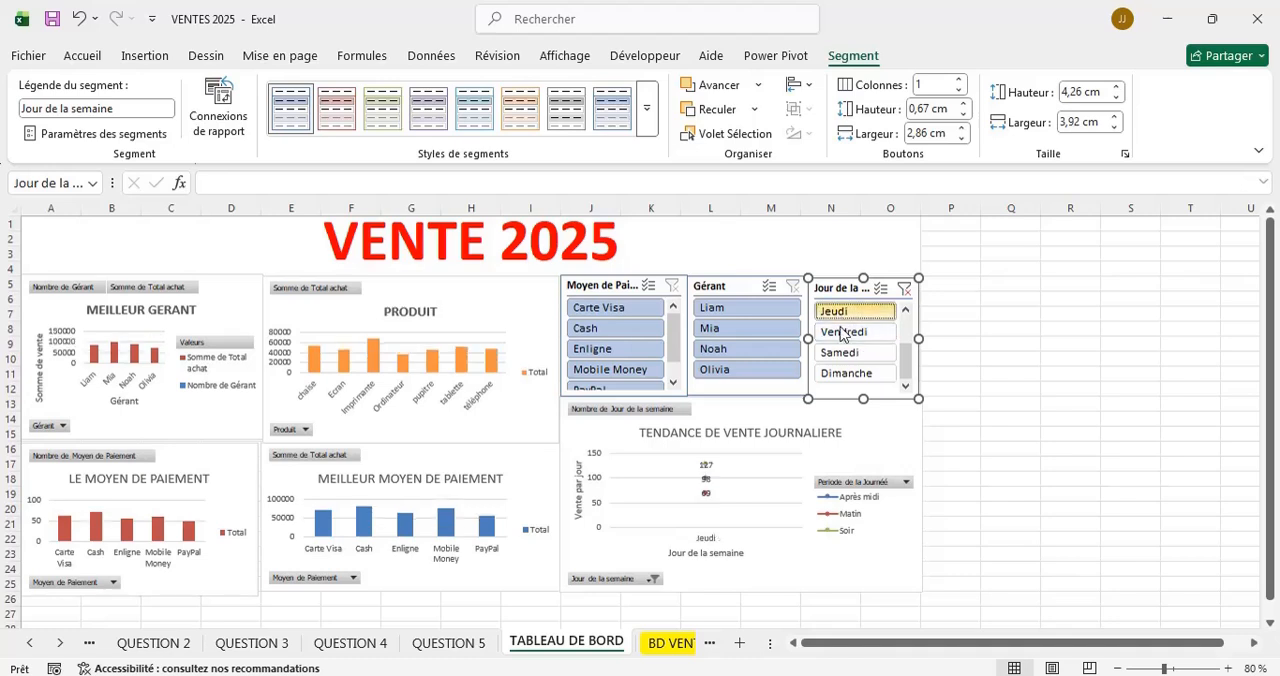
{"action": "left_click", "coordinate": [845, 354]}
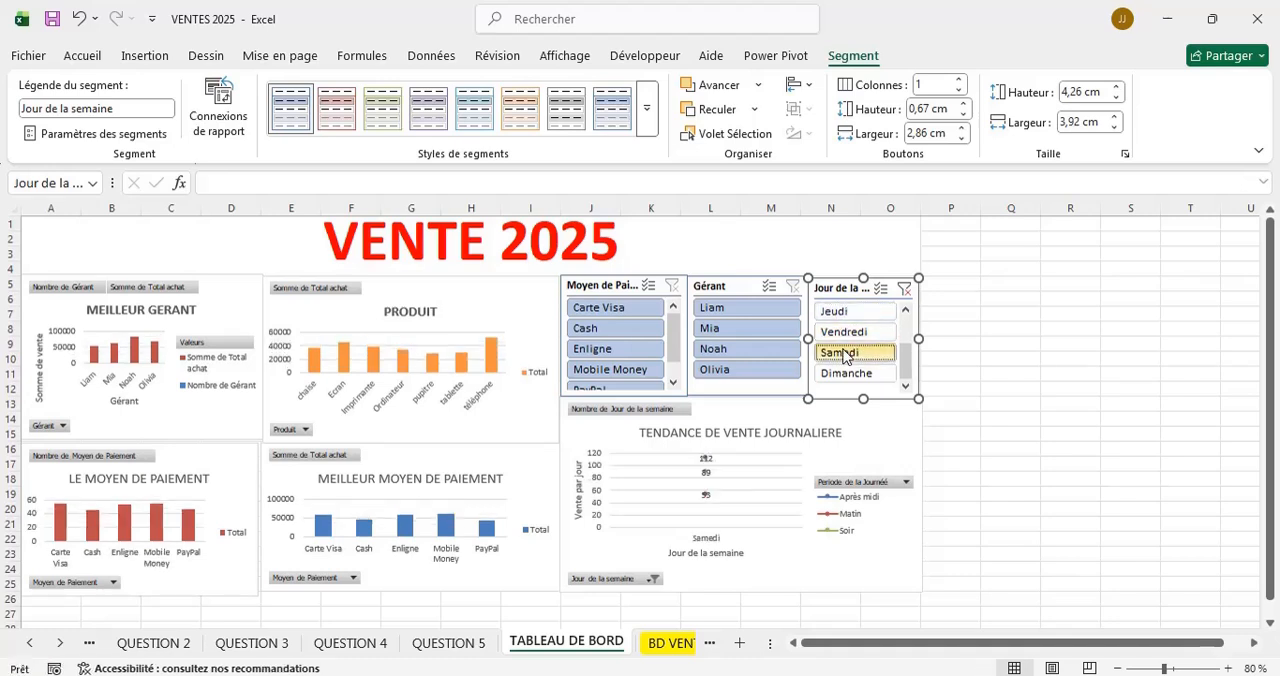
{"action": "left_click", "coordinate": [843, 333]}
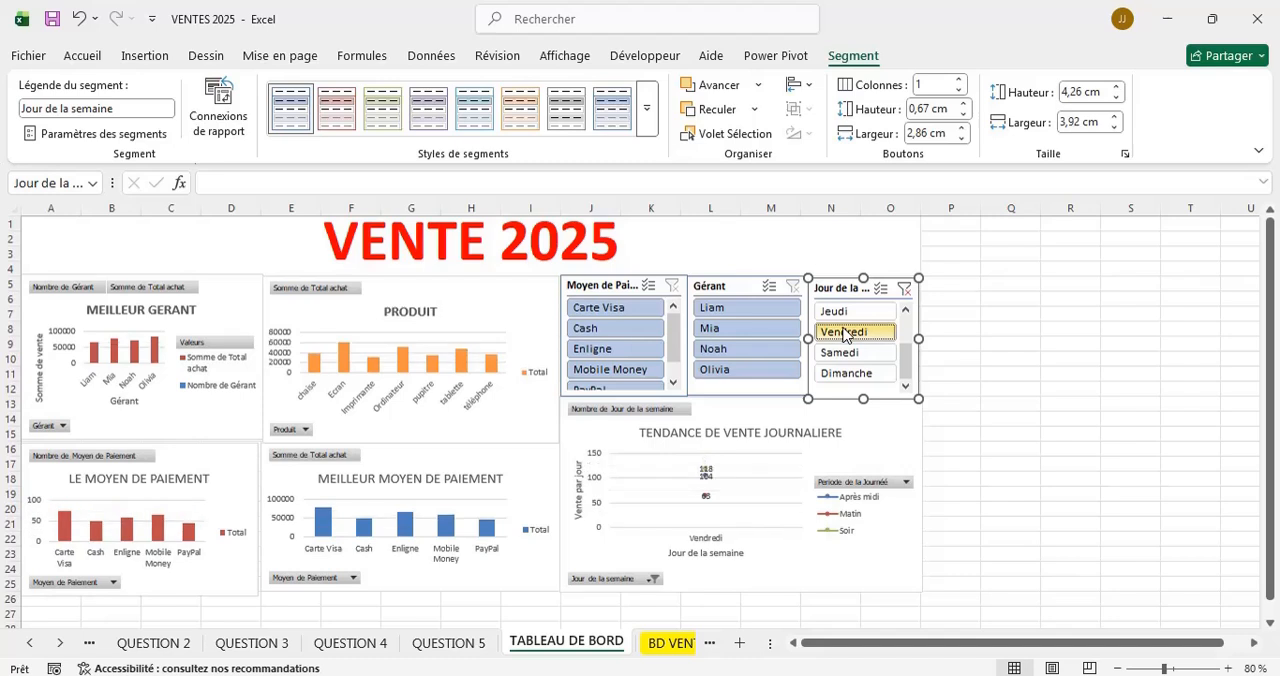
{"action": "left_click", "coordinate": [840, 374]}
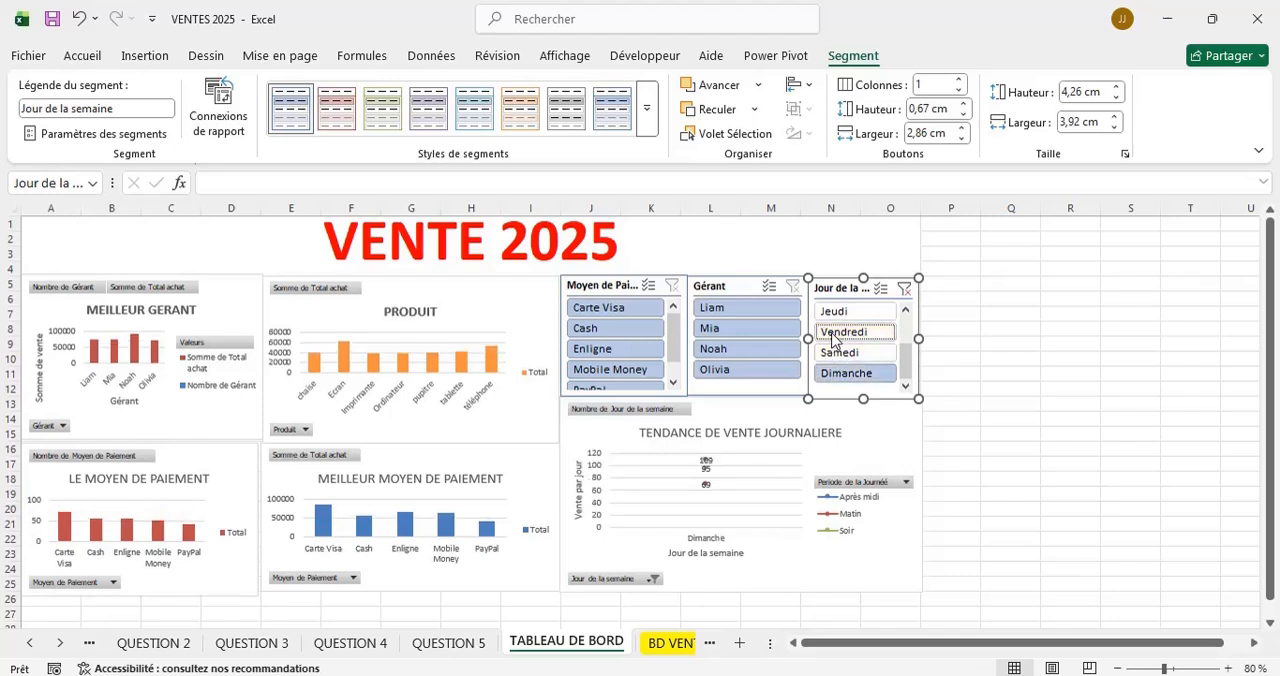
Filter the dashboard on Vendredi and go through the second, fourth and first managers, ending on the second manager.
{"action": "left_click", "coordinate": [836, 336]}
{"action": "left_click", "coordinate": [770, 333]}
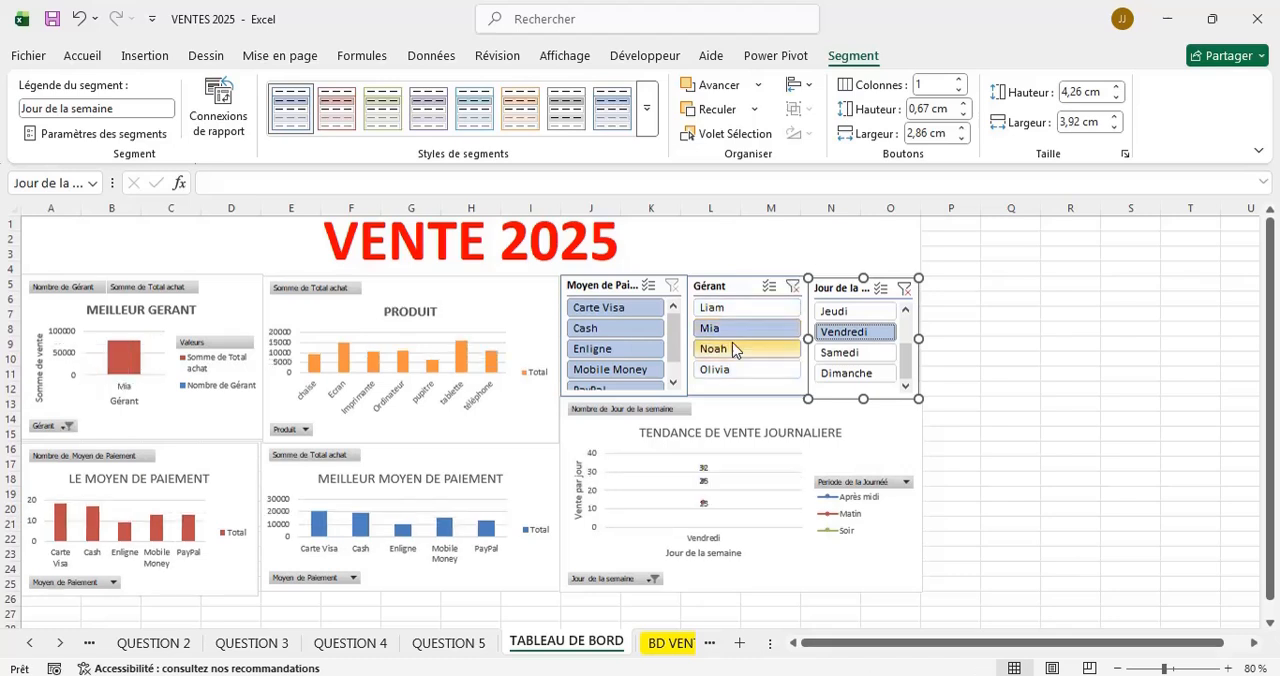
{"action": "left_click", "coordinate": [715, 369]}
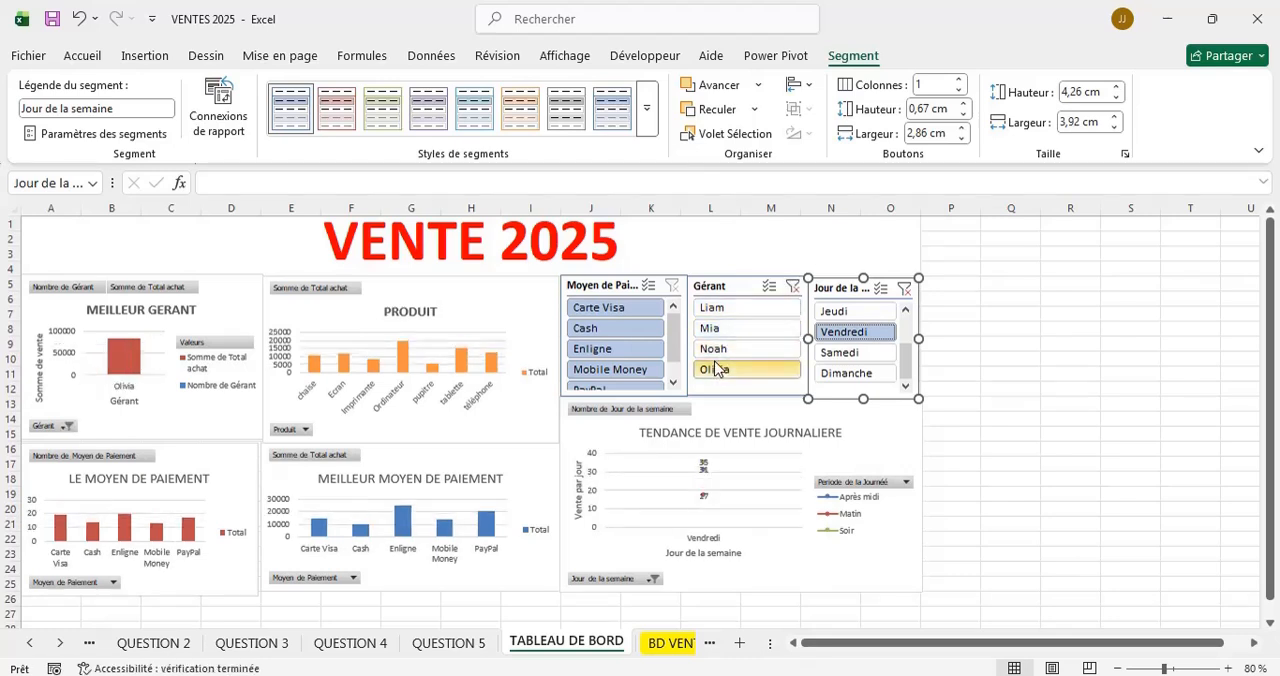
{"action": "left_click", "coordinate": [716, 308]}
{"action": "left_click", "coordinate": [720, 329]}
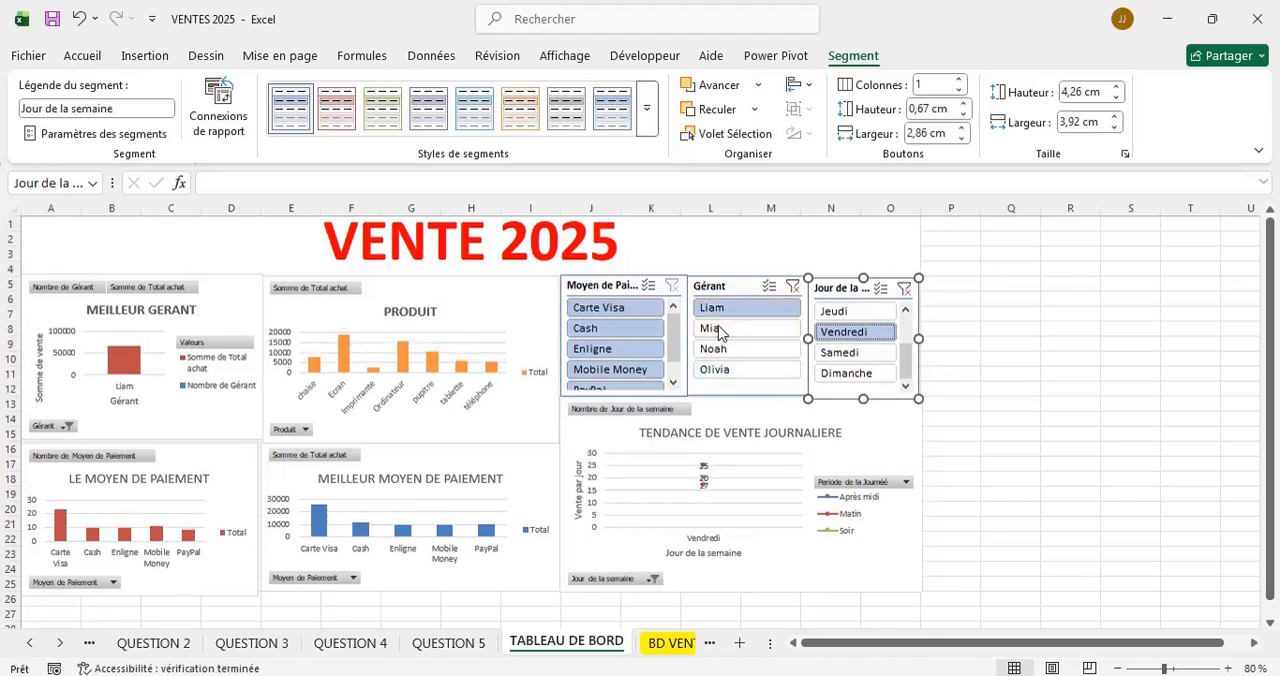
Filter the second manager's sales by Cash and by Enligne, and switch the day filter to Samedi.
{"action": "left_click", "coordinate": [640, 329]}
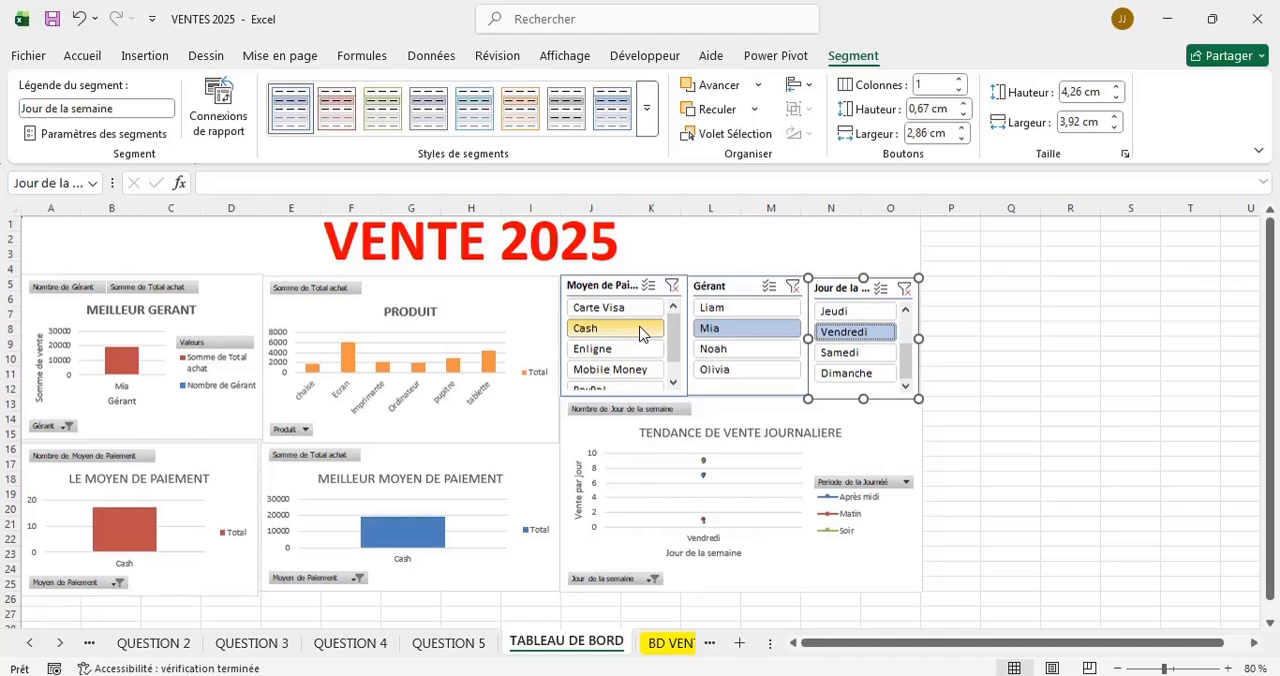
{"action": "left_click", "coordinate": [612, 345]}
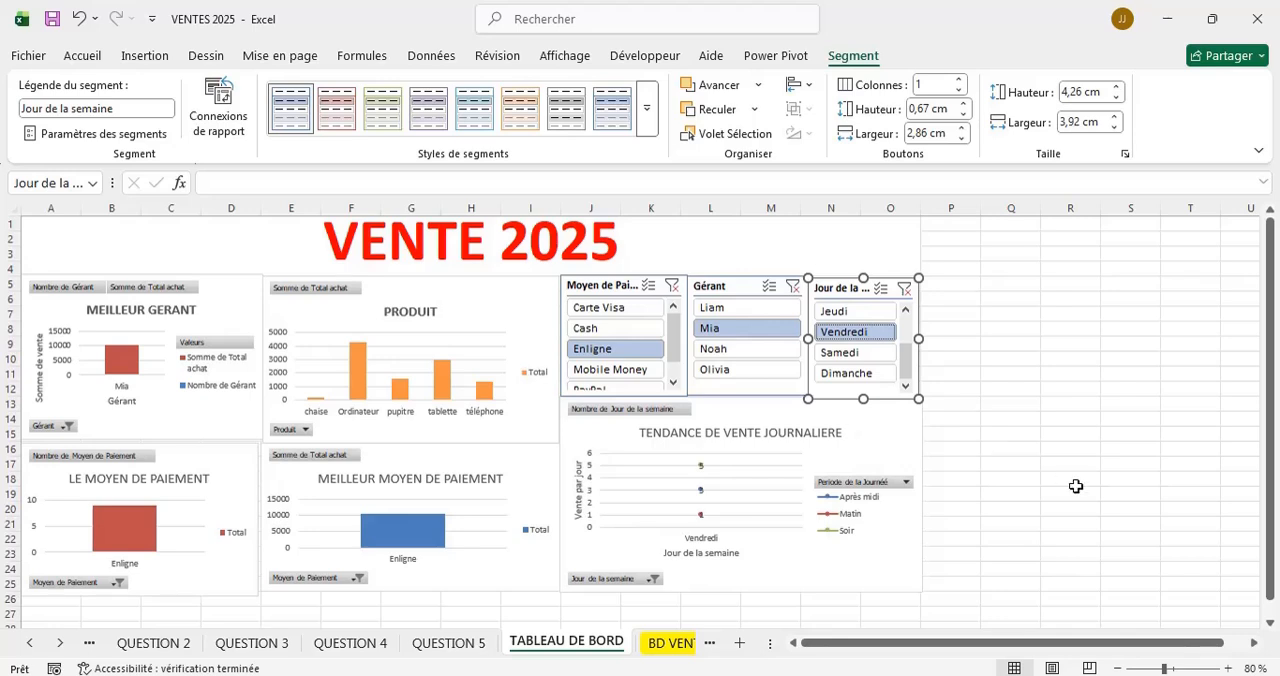
{"action": "left_click_drag", "start_coordinate": [1166, 668], "coordinate": [1175, 668]}
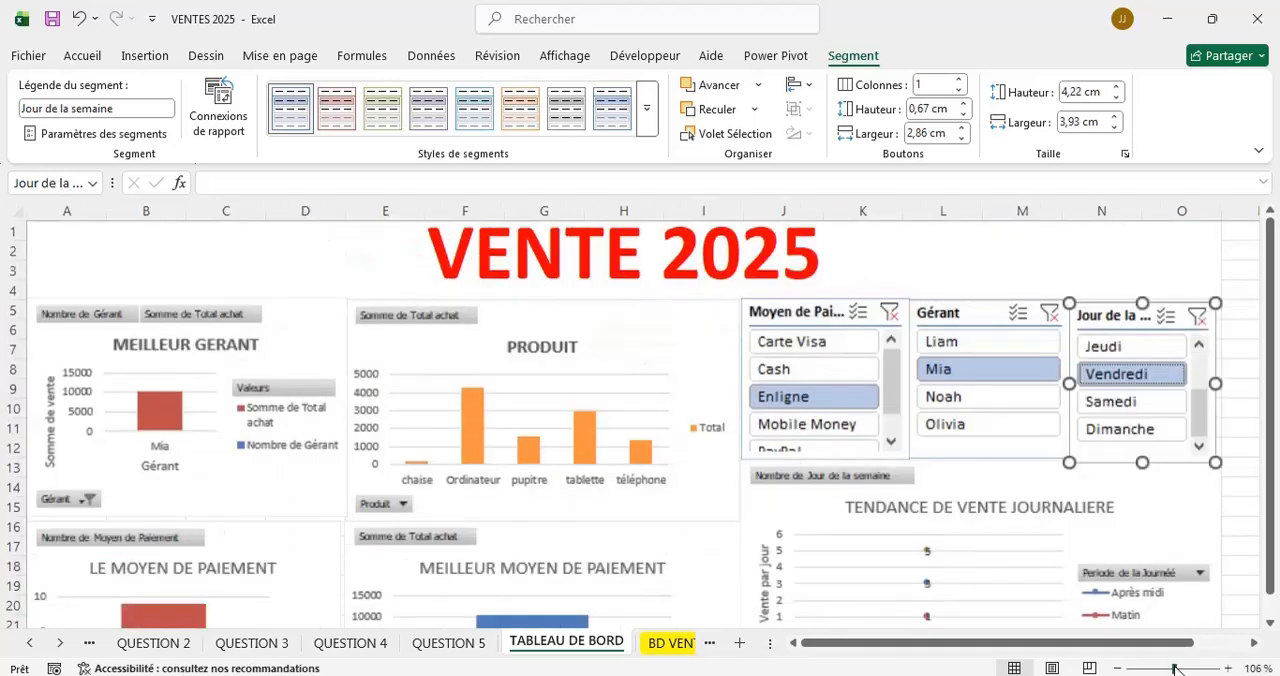
{"action": "left_click", "coordinate": [1114, 408]}
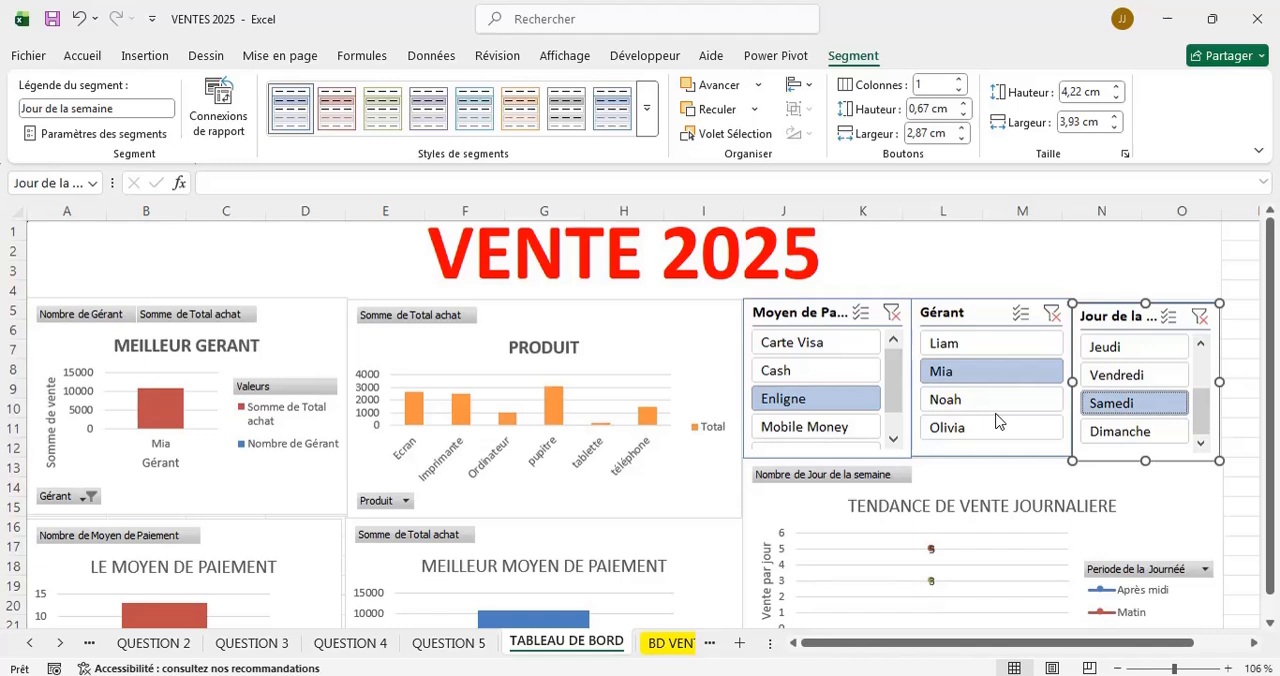
Switch the day filter to Vendredi and Jeudi, and filter the dashboard on the third manager.
{"action": "left_click", "coordinate": [1168, 668]}
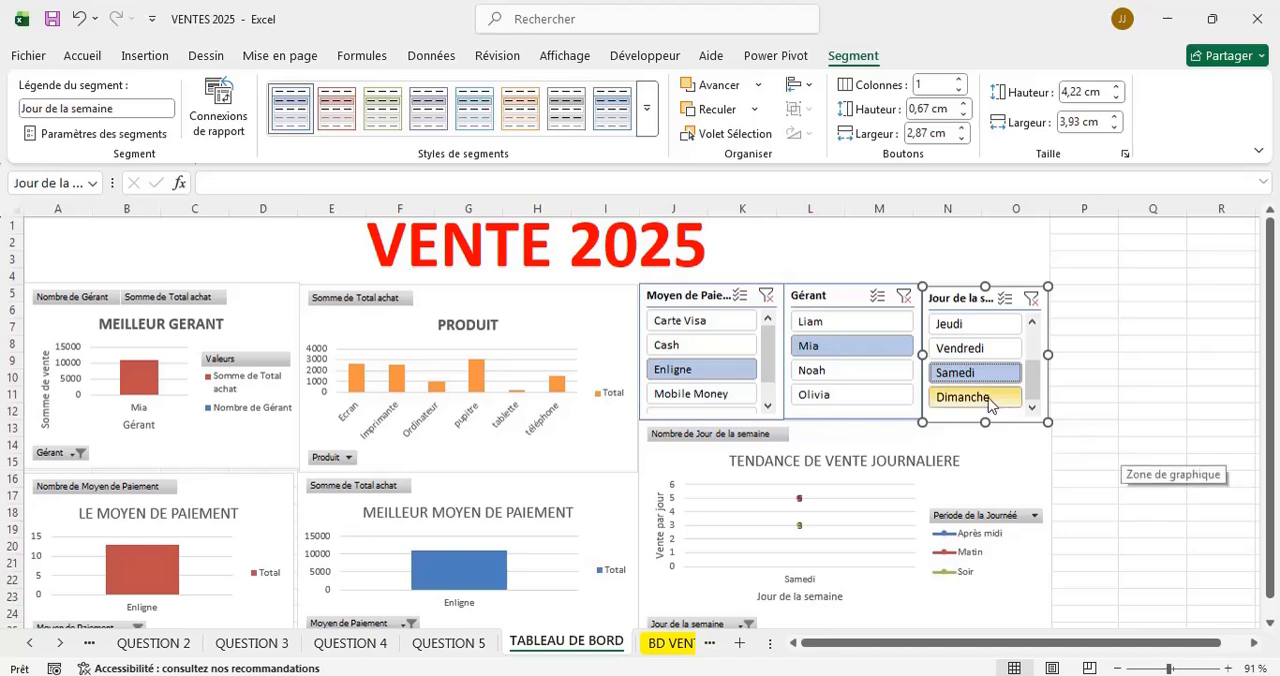
{"action": "left_click", "coordinate": [958, 347]}
{"action": "left_click", "coordinate": [950, 326]}
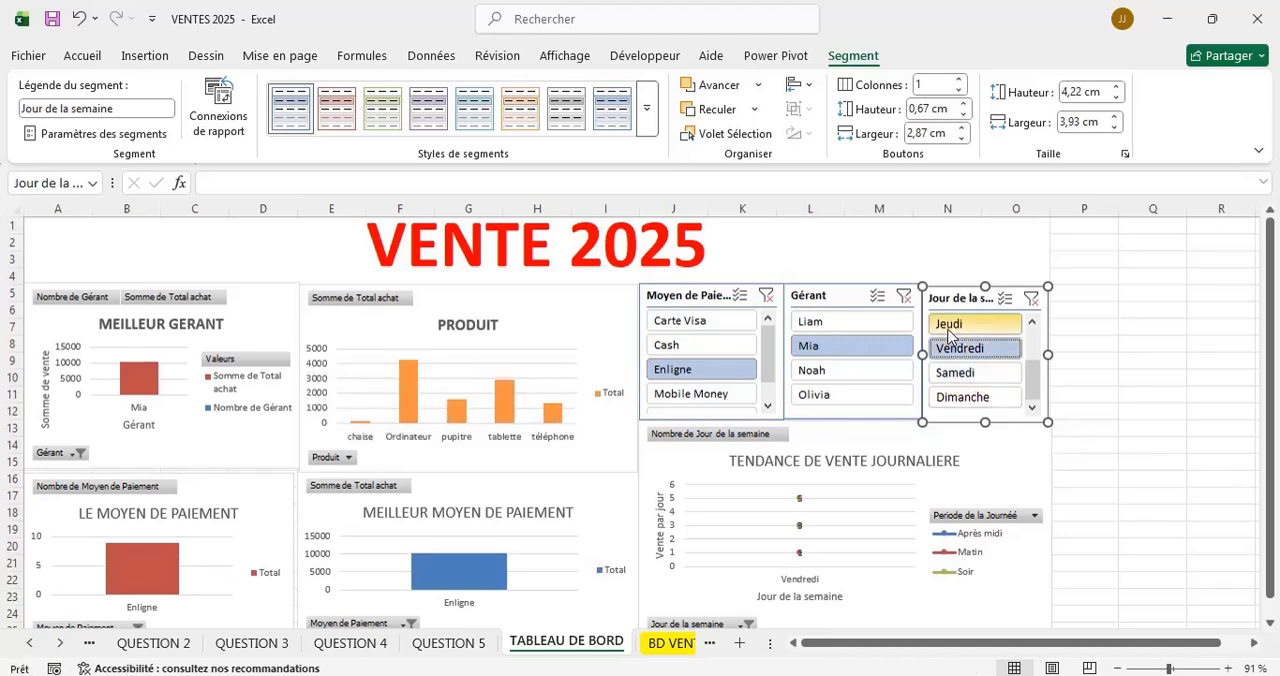
{"action": "left_click", "coordinate": [825, 371]}
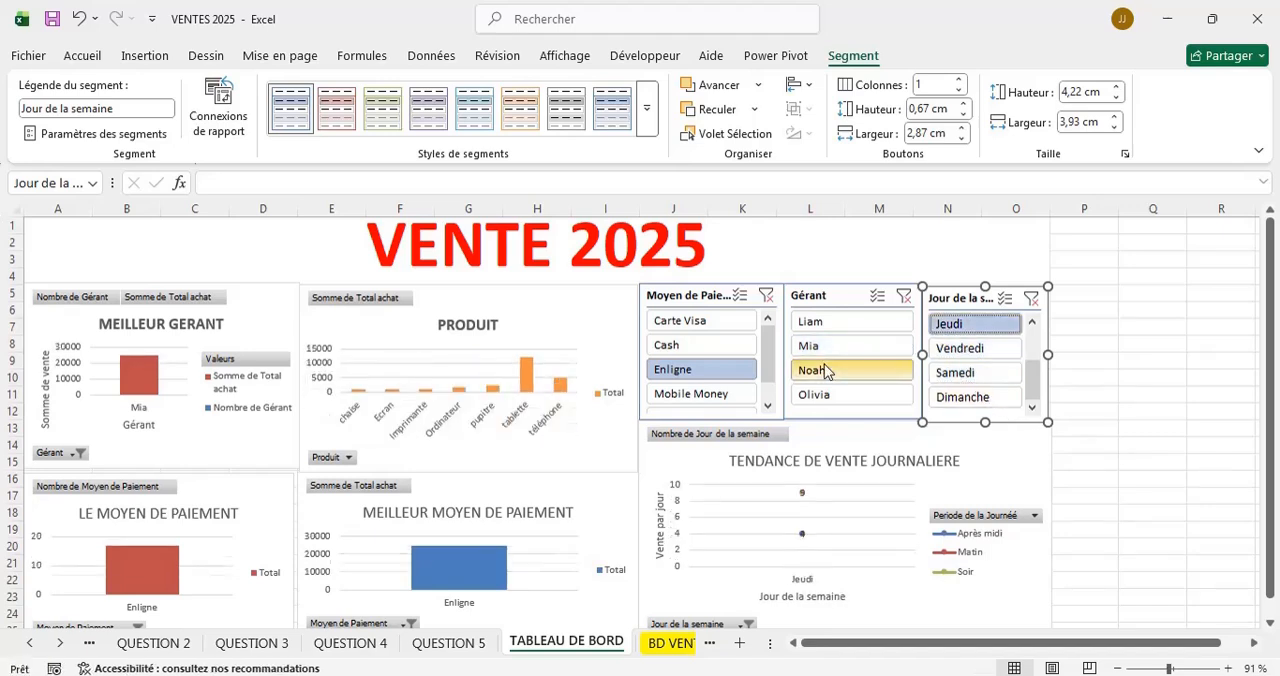
Clear the filters of the Moyen de Paiement, Gérant and Jour de la semaine slicers.
{"action": "left_click", "coordinate": [767, 296]}
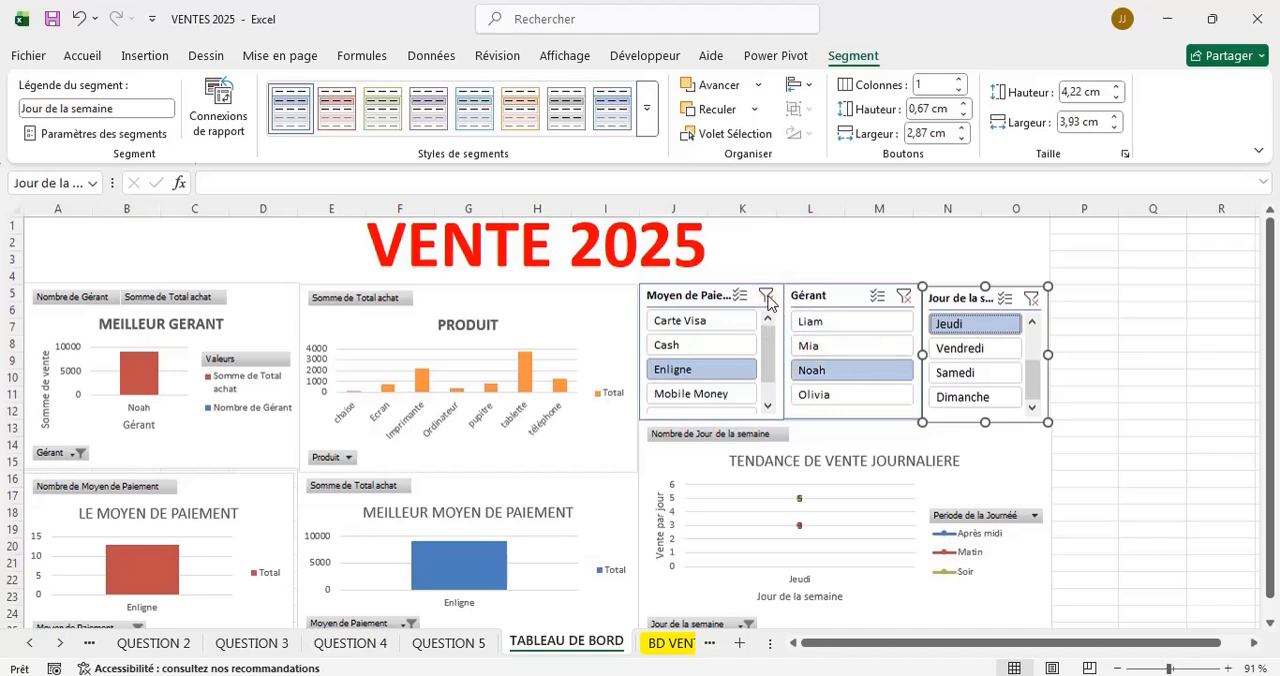
{"action": "left_click", "coordinate": [905, 297]}
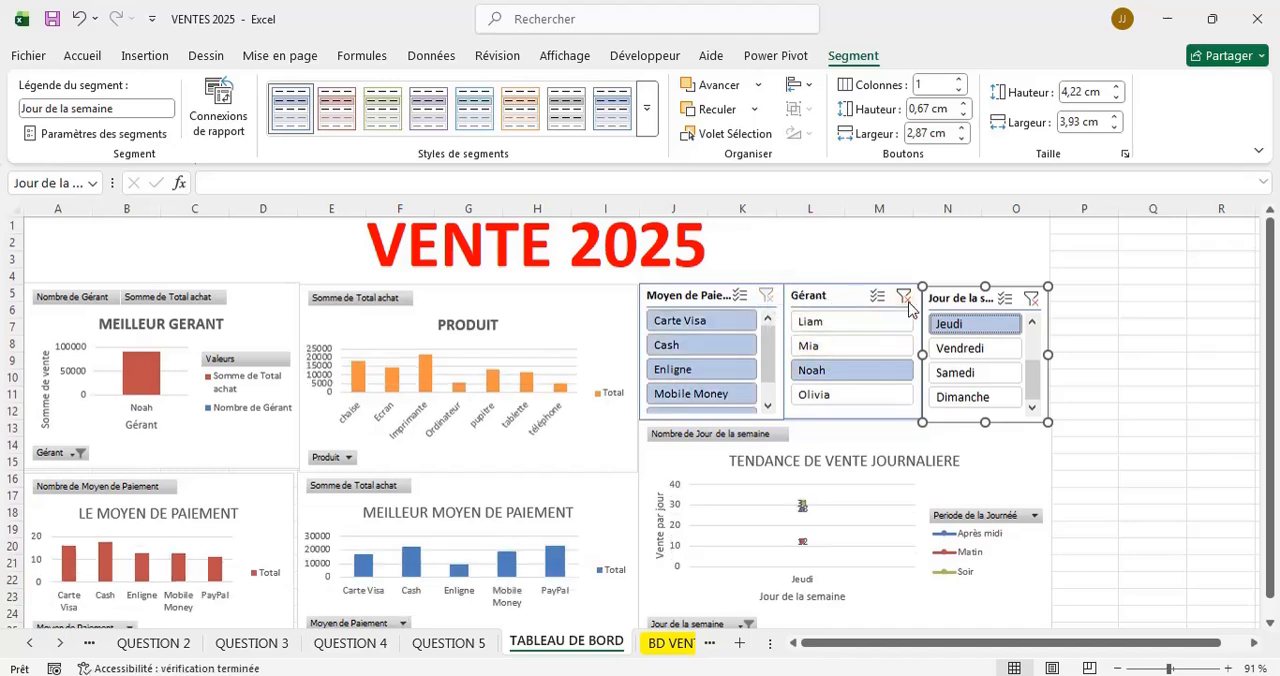
{"action": "left_click", "coordinate": [1031, 299]}
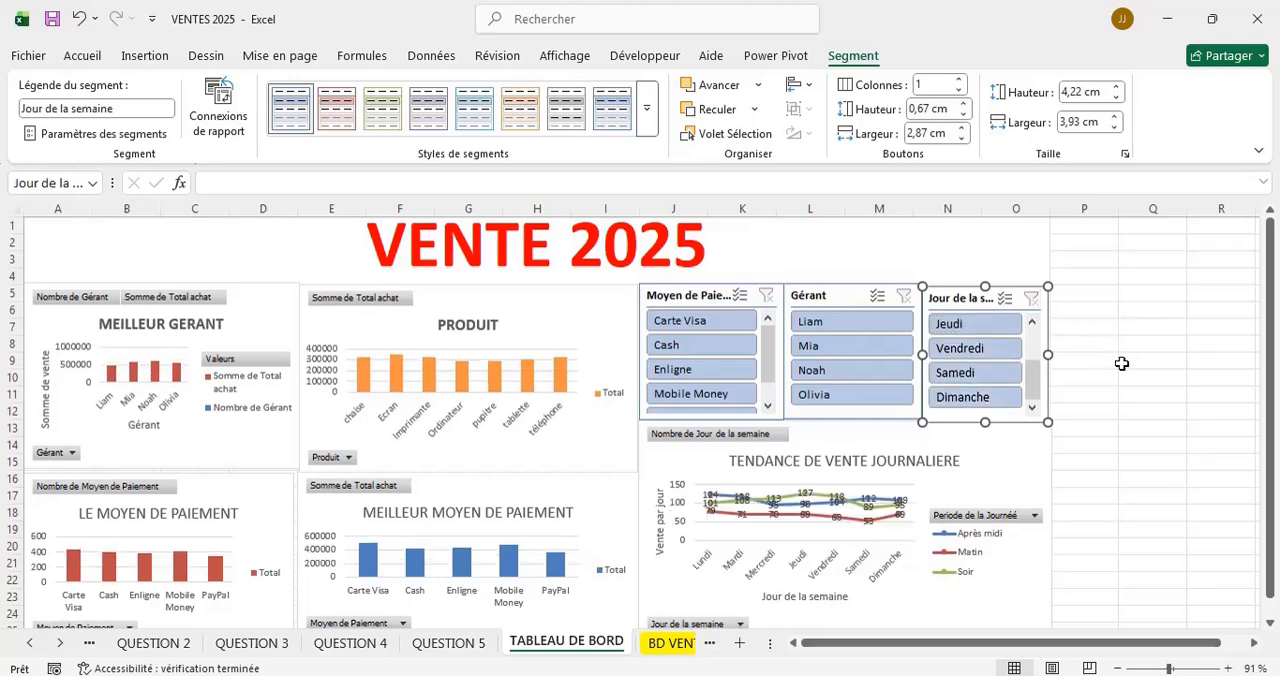
{"action": "left_click", "coordinate": [1161, 668]}
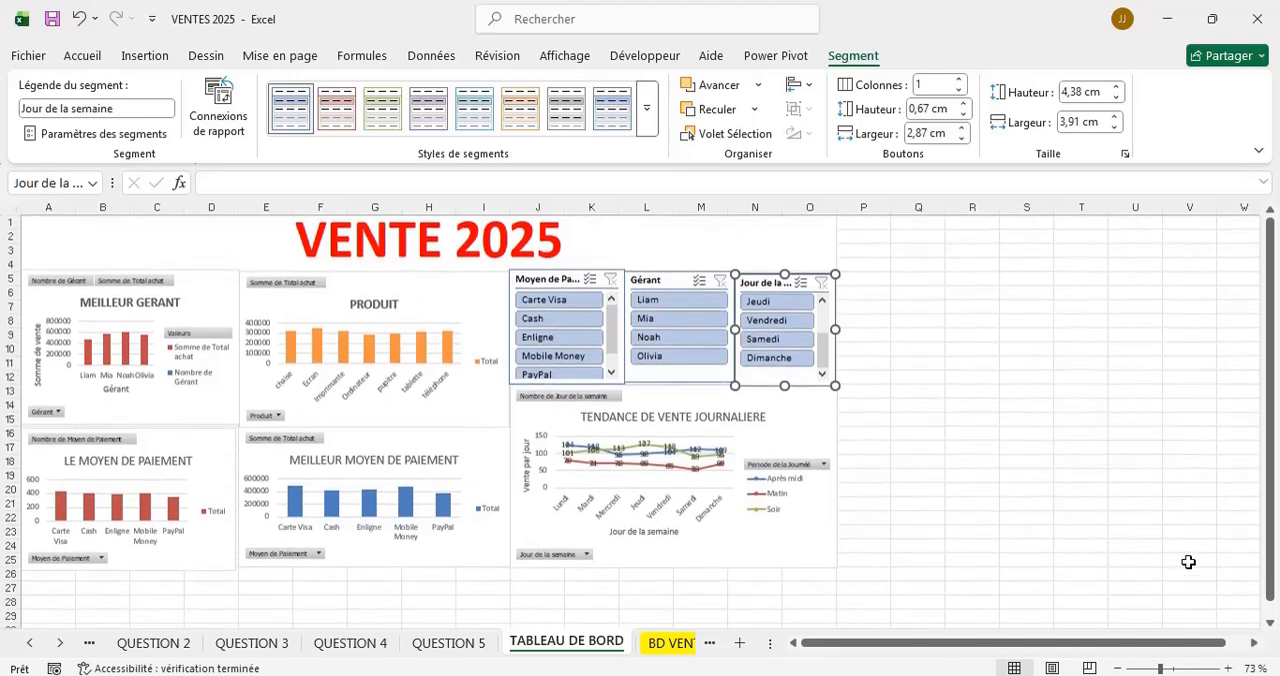
{"action": "left_click", "coordinate": [1171, 669]}
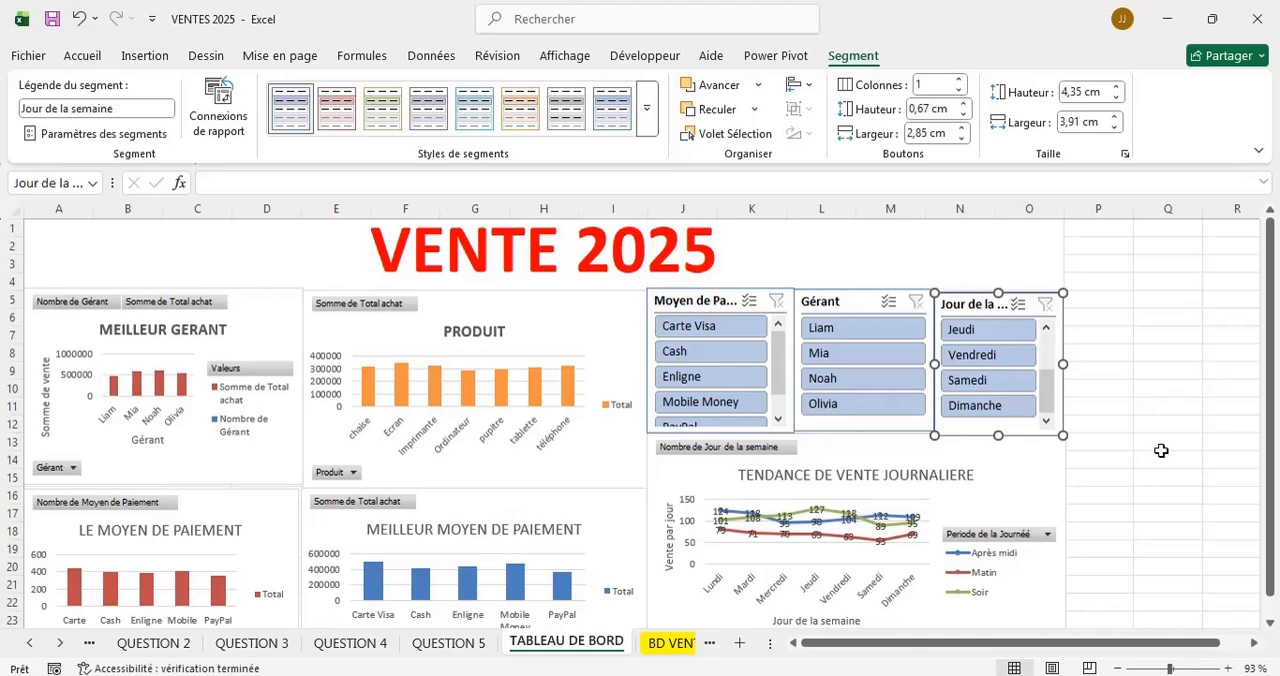
{"action": "scroll", "coordinate": [1160, 450], "scroll_direction": "down", "scroll_amount": 5}
{"action": "scroll", "coordinate": [1160, 451], "scroll_direction": "up", "scroll_amount": 4}
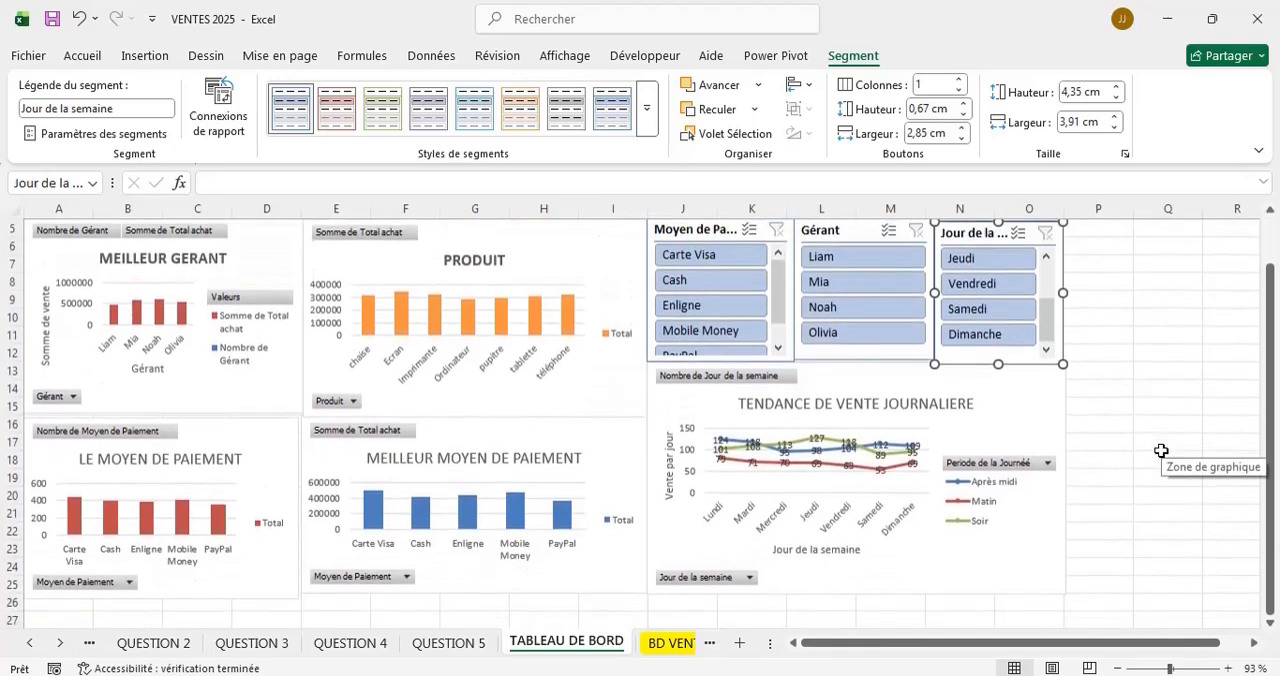
{"action": "scroll", "coordinate": [1160, 451], "scroll_direction": "down", "scroll_amount": 3, "text": "ctrl"}
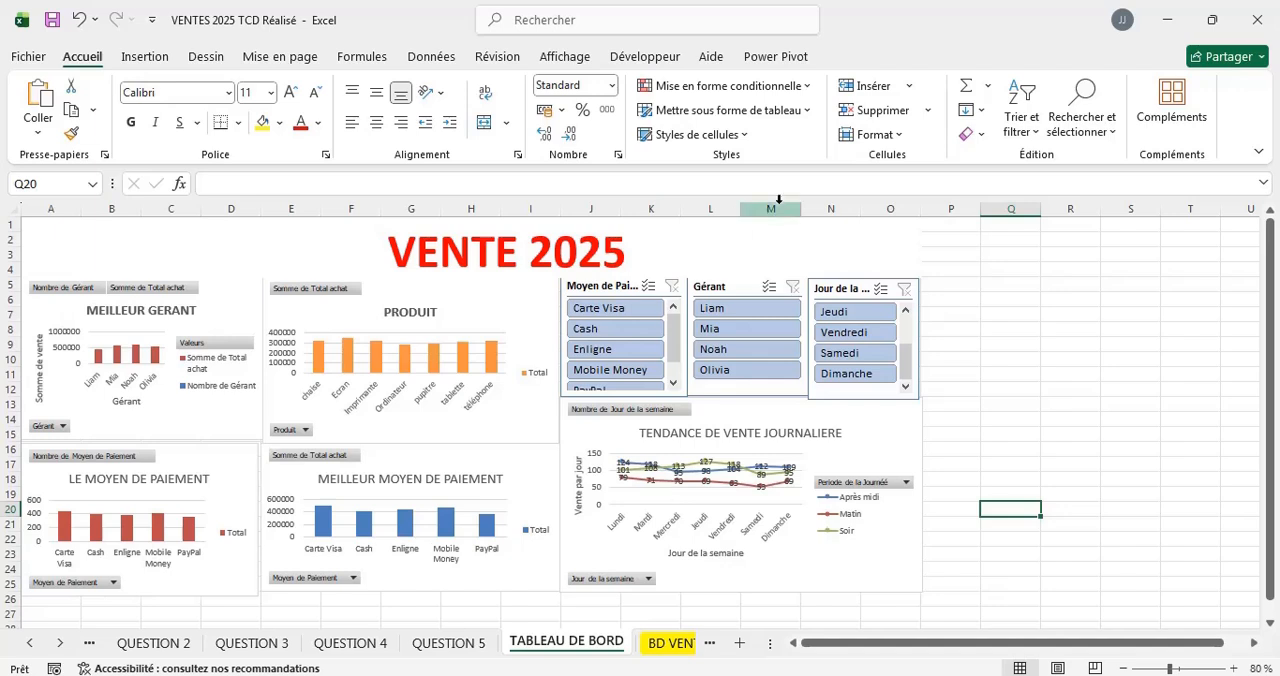
Try the turquoise, blue and red theme shape styles on the VENTE 2025 title rectangle.
{"action": "left_click", "coordinate": [822, 252]}
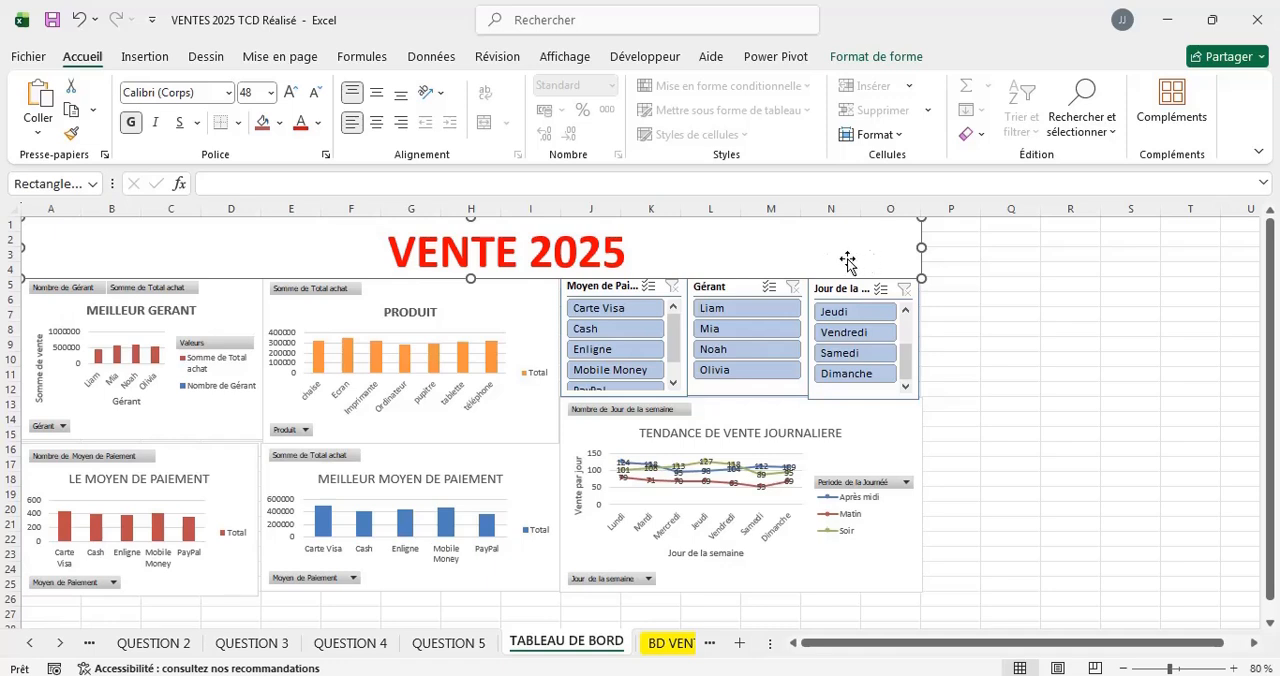
{"action": "left_click", "coordinate": [869, 58]}
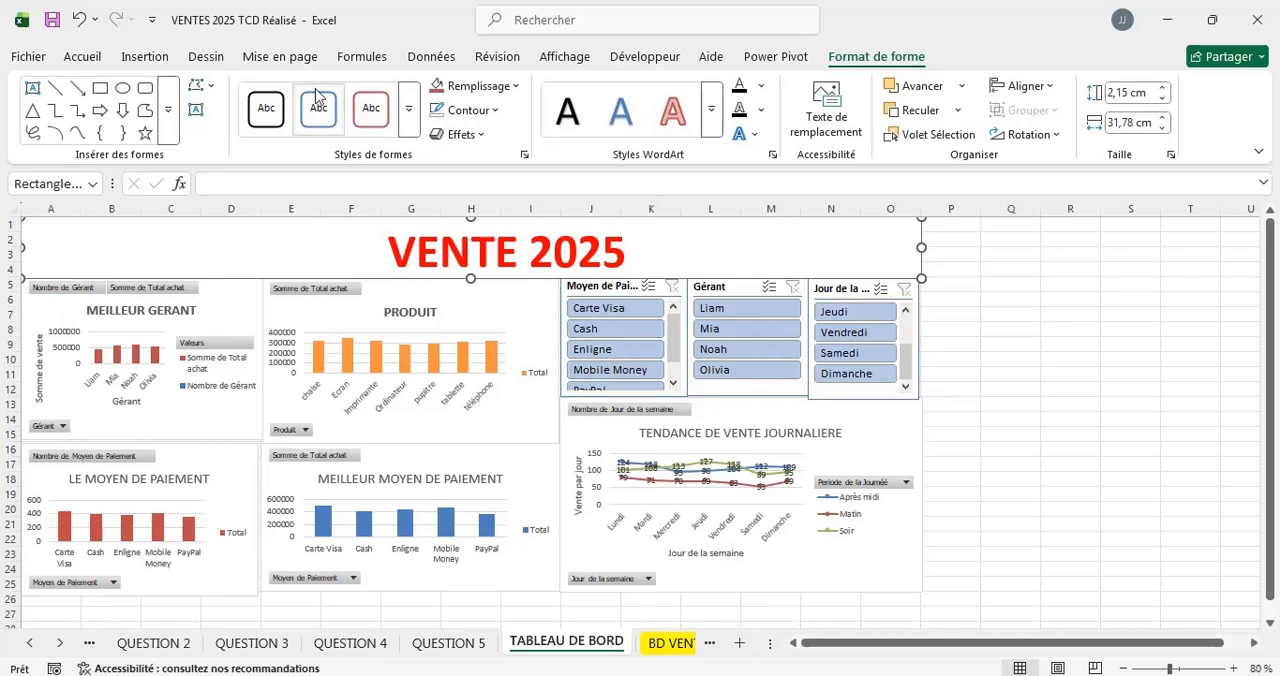
{"action": "left_click", "coordinate": [410, 110]}
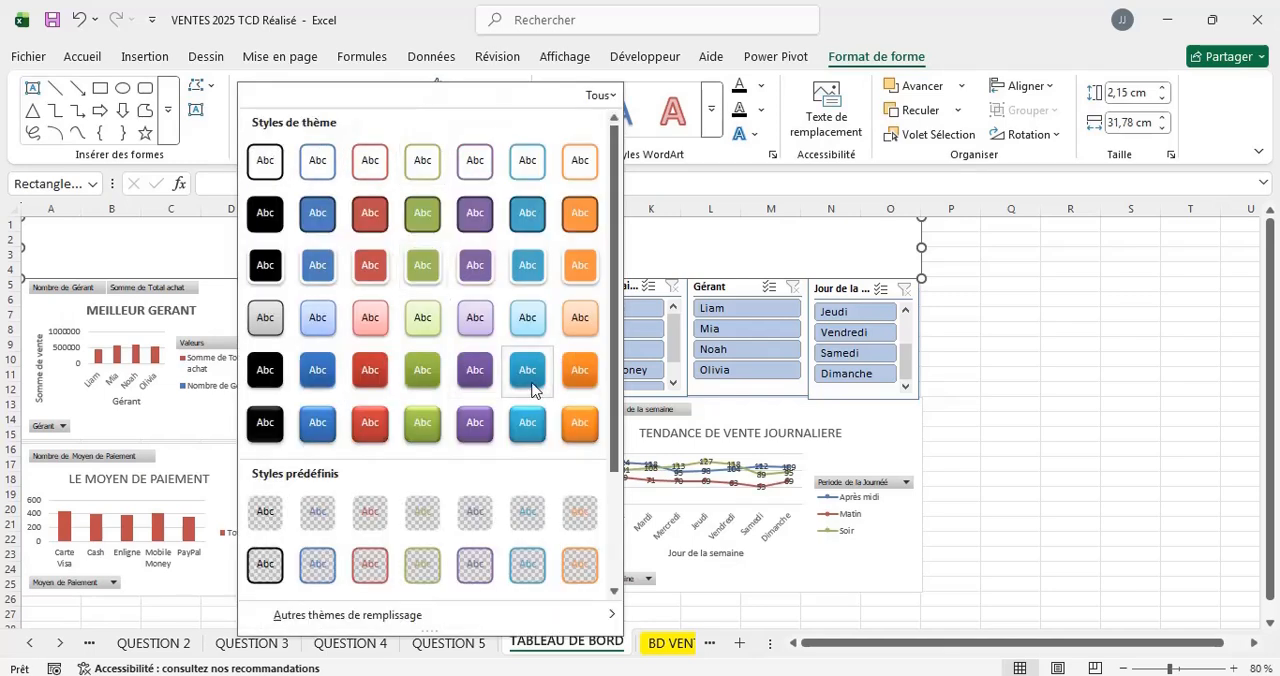
{"action": "left_click", "coordinate": [532, 432]}
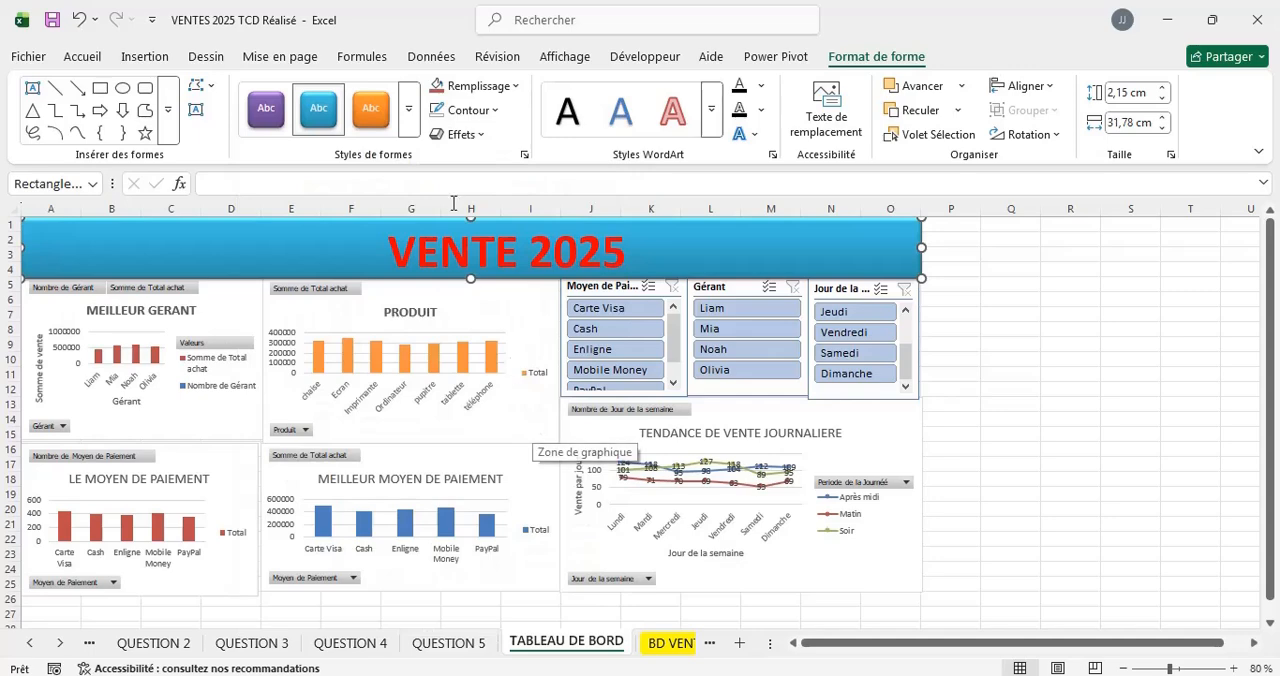
{"action": "left_click", "coordinate": [410, 110]}
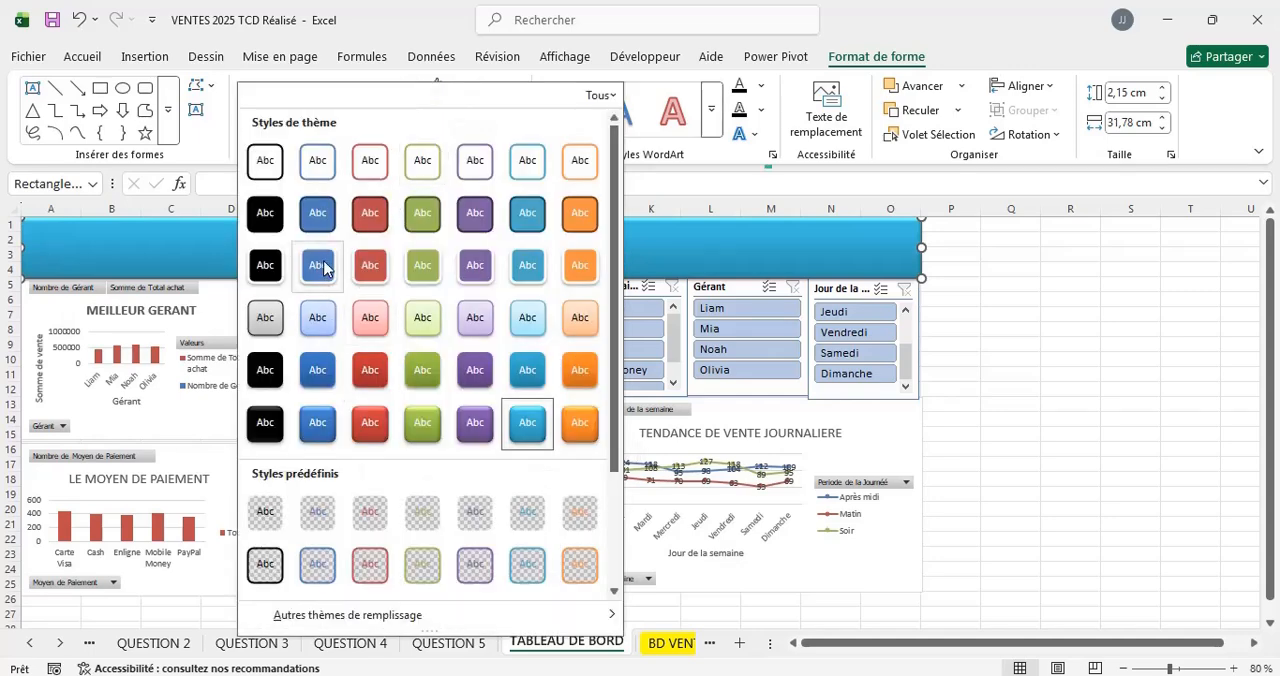
{"action": "left_click", "coordinate": [316, 225]}
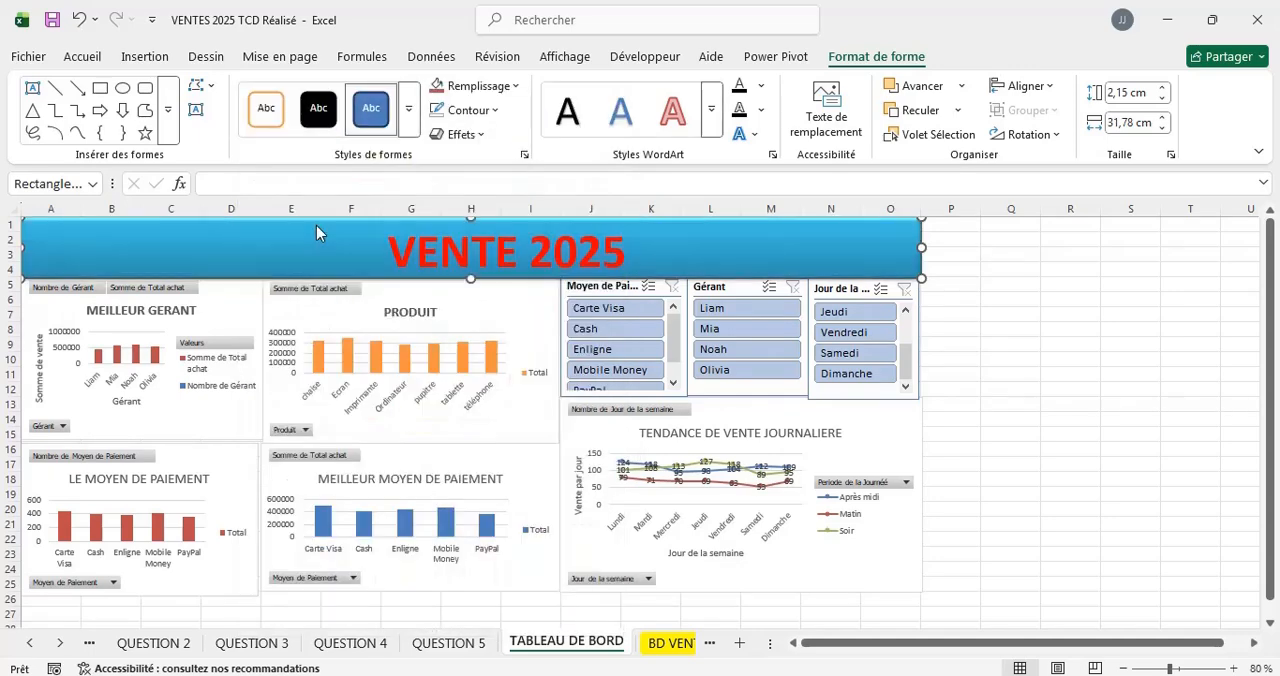
{"action": "left_click", "coordinate": [408, 112]}
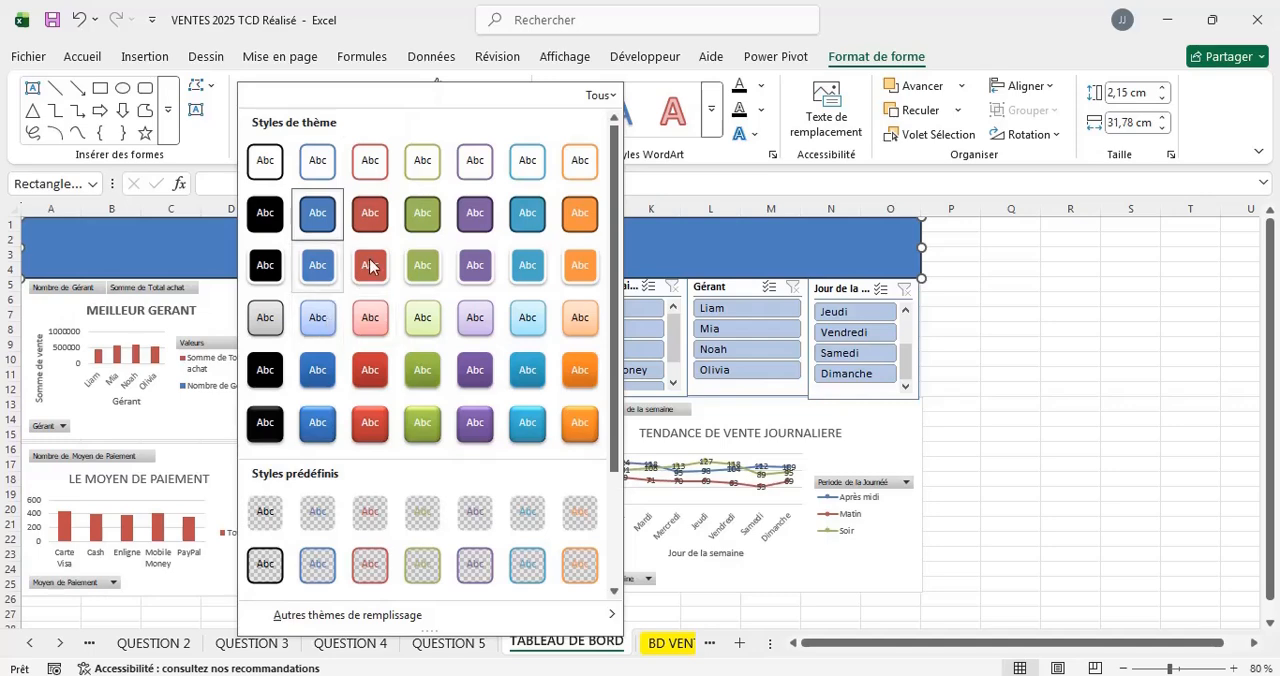
{"action": "left_click", "coordinate": [368, 216]}
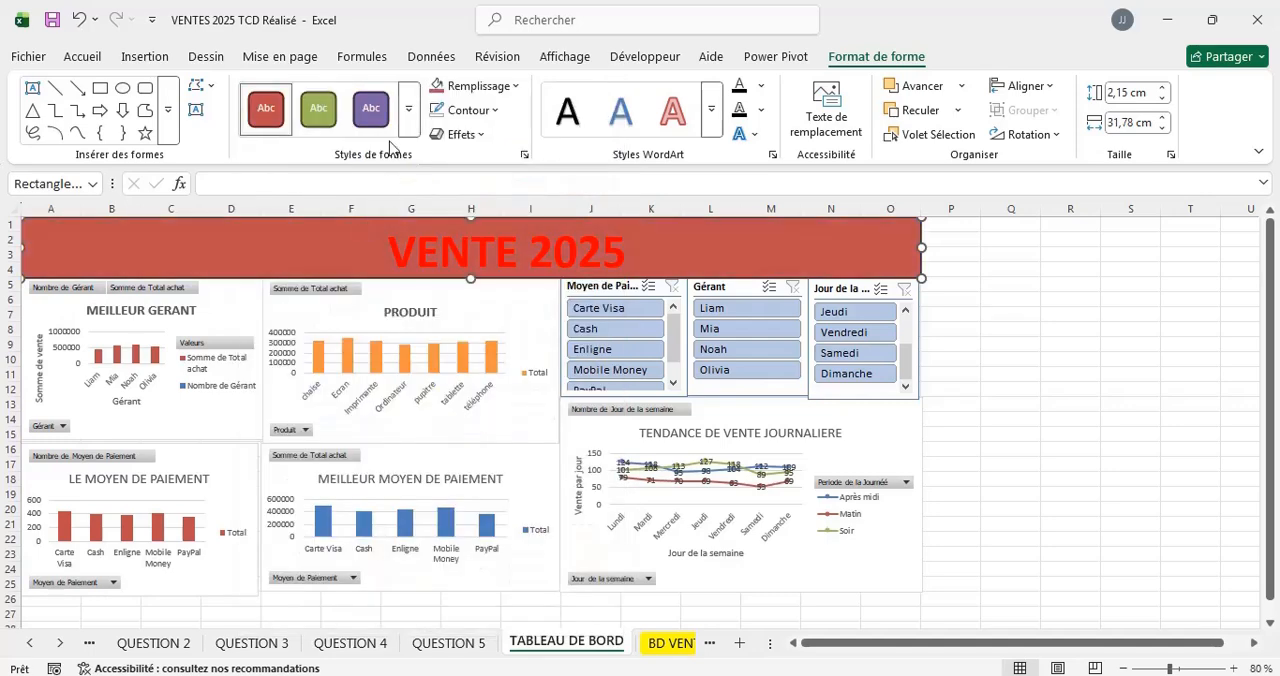
Apply the blue gradient theme style to the VENTE 2025 rectangle and remove its outline.
{"action": "left_click", "coordinate": [408, 112]}
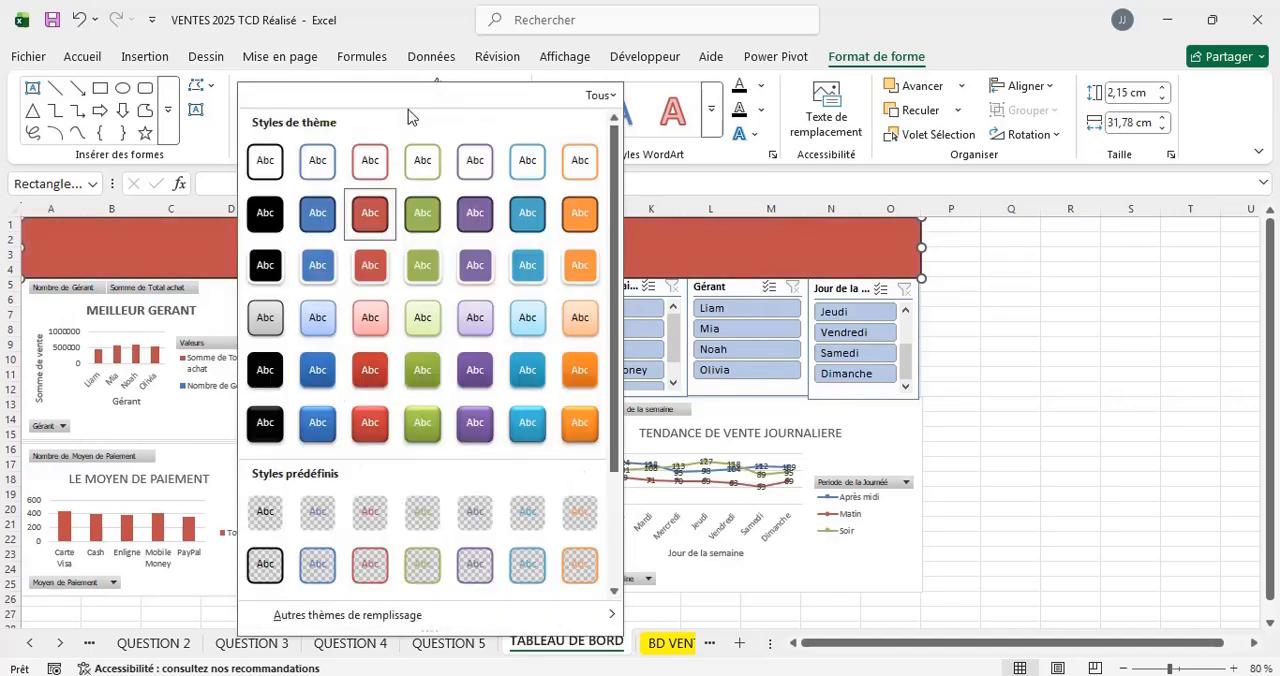
{"action": "left_click", "coordinate": [319, 372]}
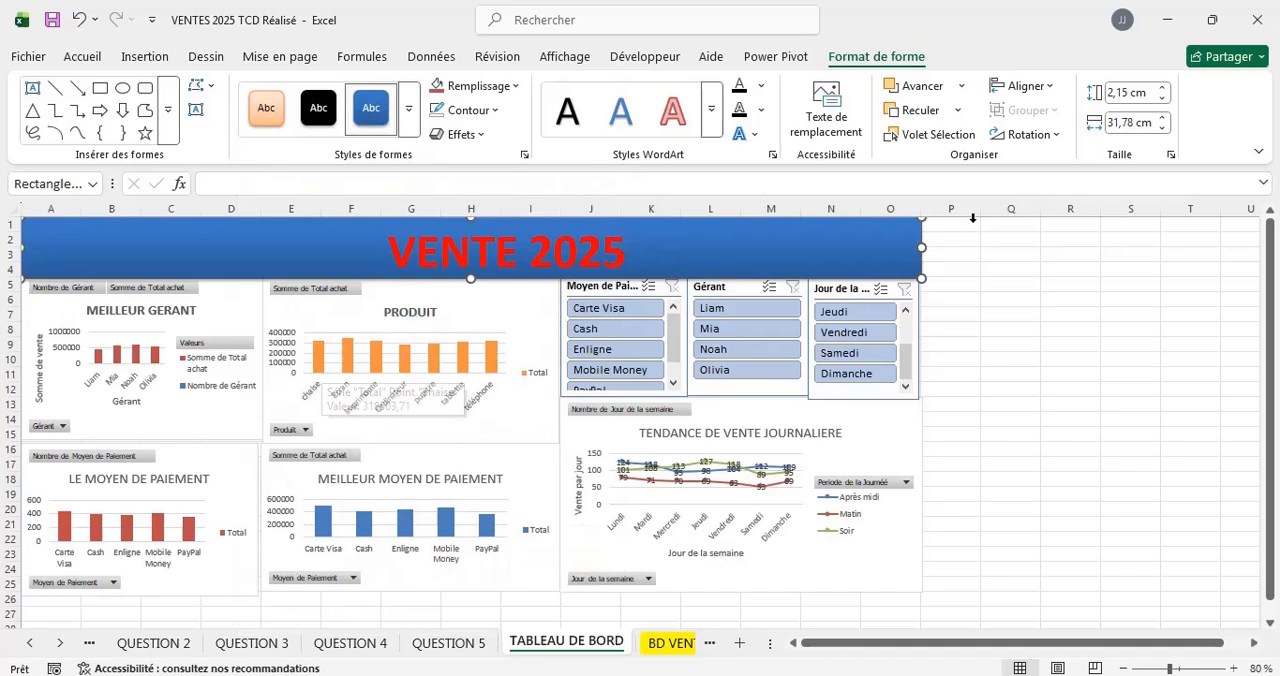
{"action": "left_click", "coordinate": [490, 113]}
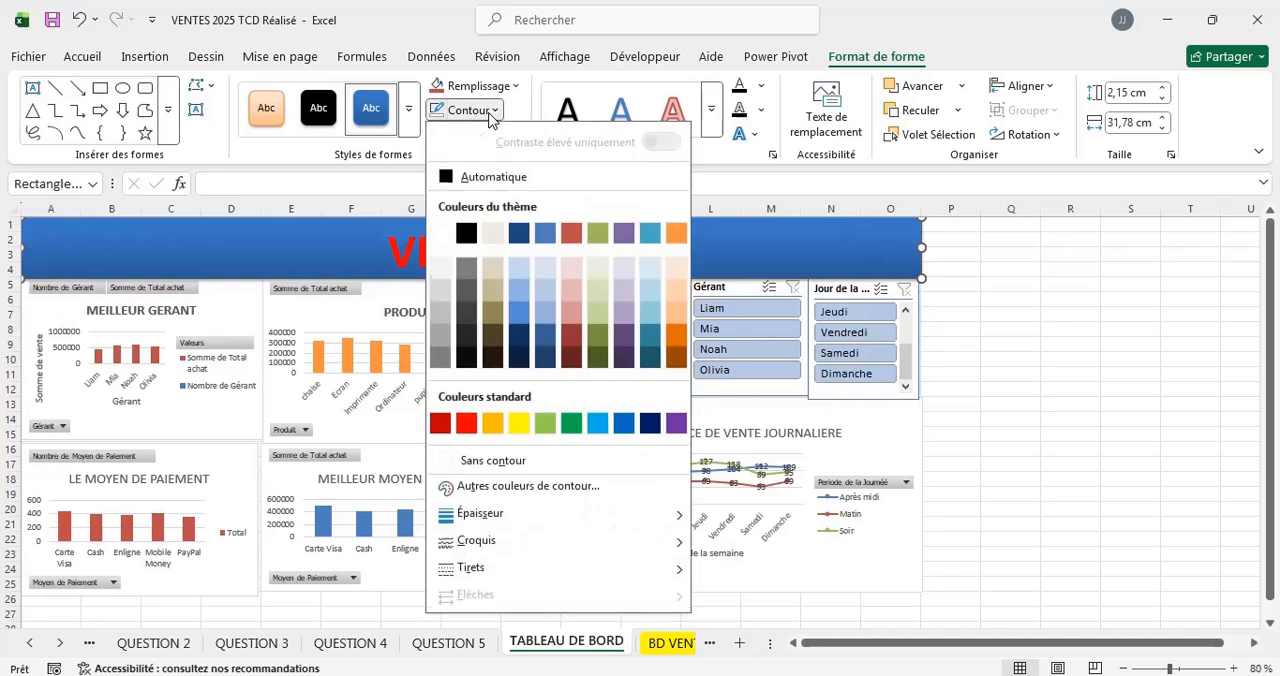
{"action": "left_click", "coordinate": [490, 465]}
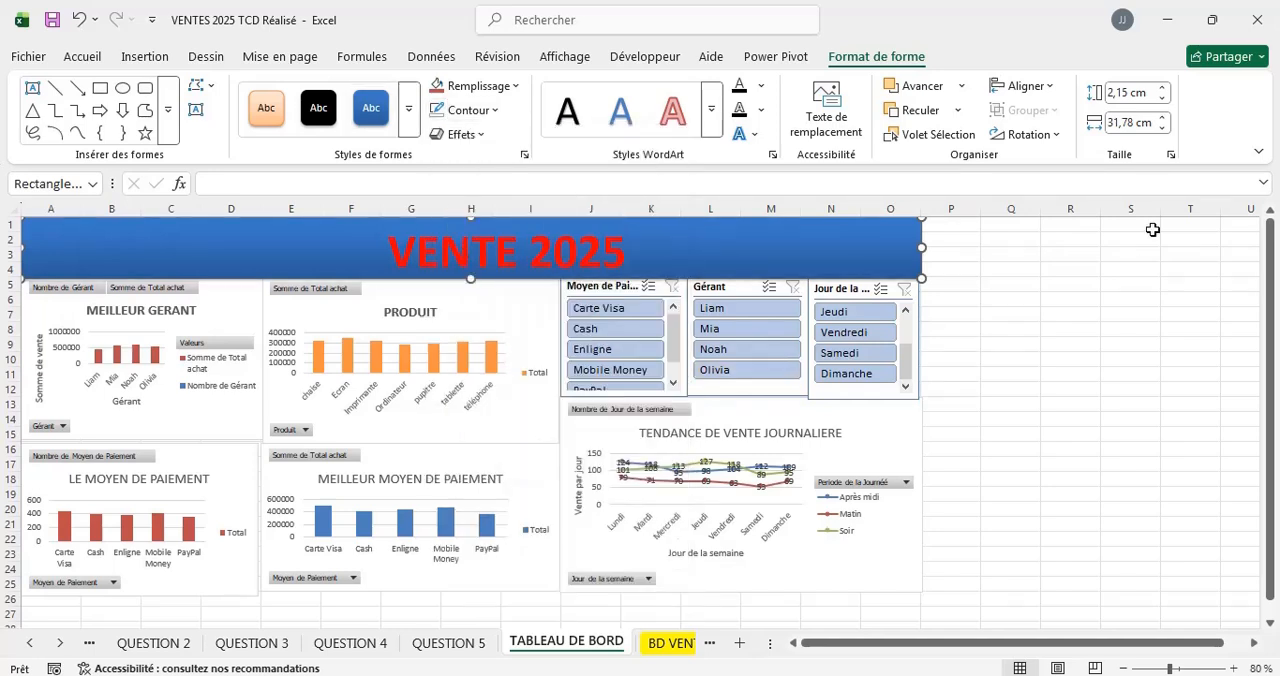
{"action": "left_click", "coordinate": [1052, 274]}
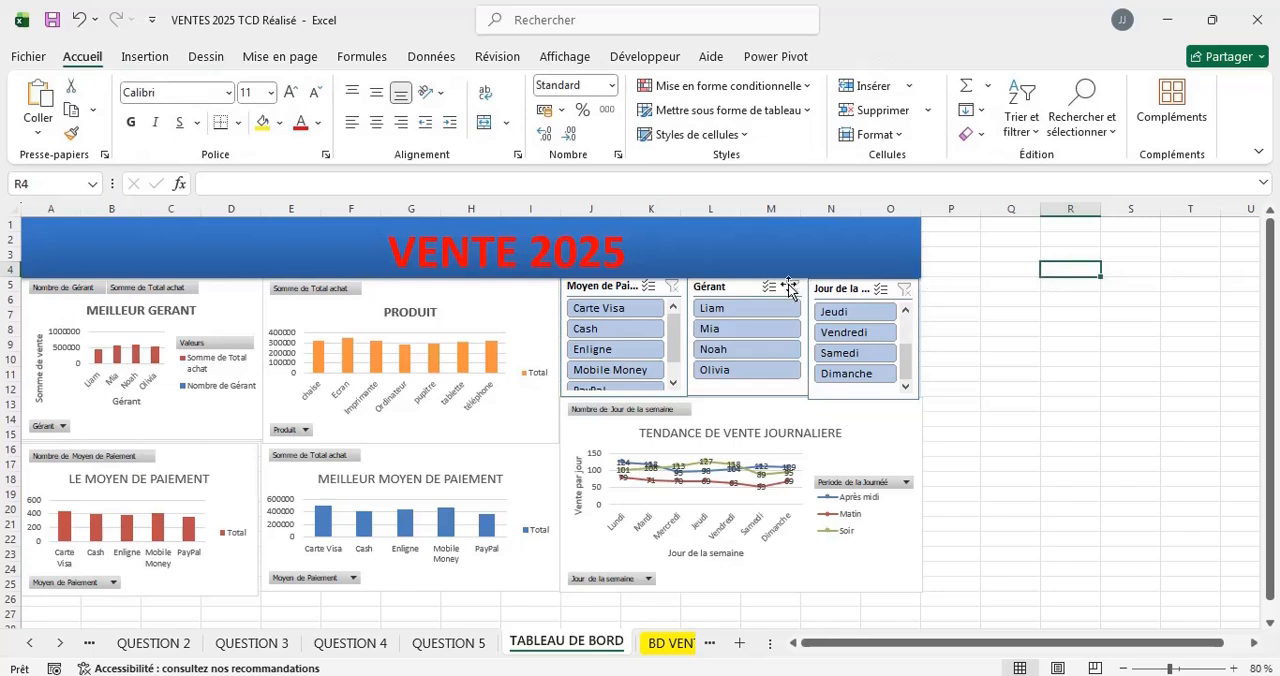
Fill the VENTE 2025 rectangle with the theme colour Bleu foncé, Texte 2, plus clair 40 %.
{"action": "left_click", "coordinate": [743, 250]}
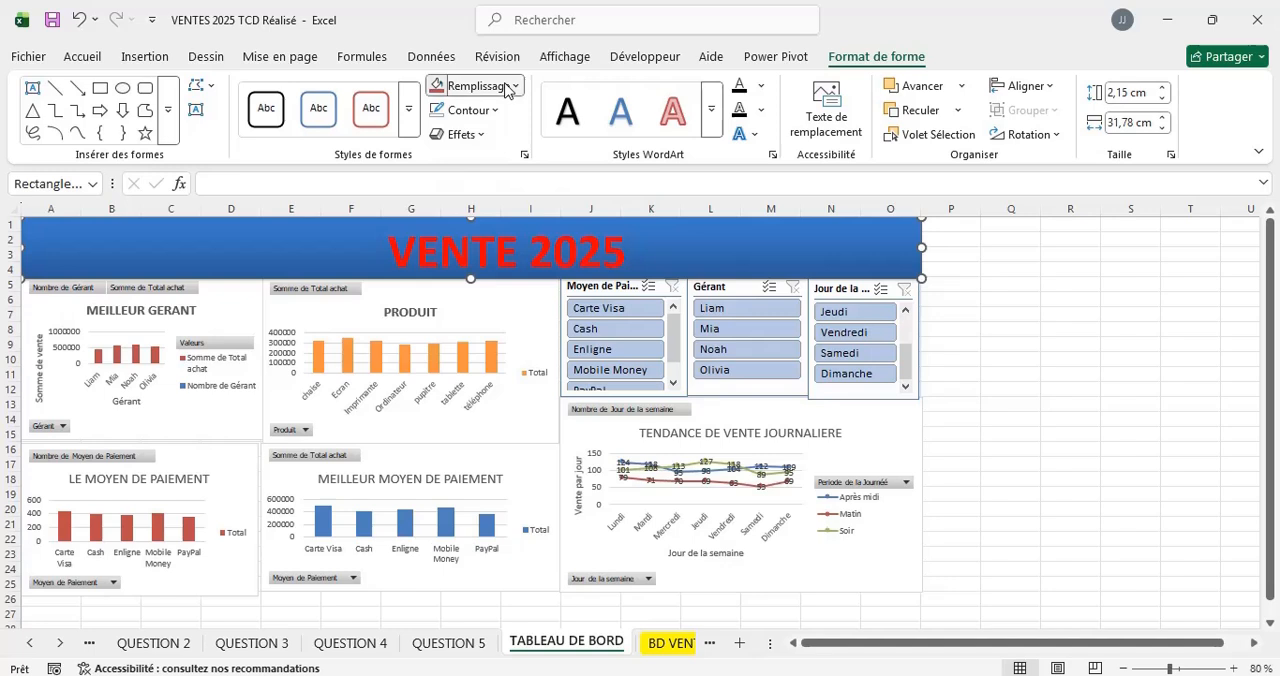
{"action": "left_click", "coordinate": [507, 87]}
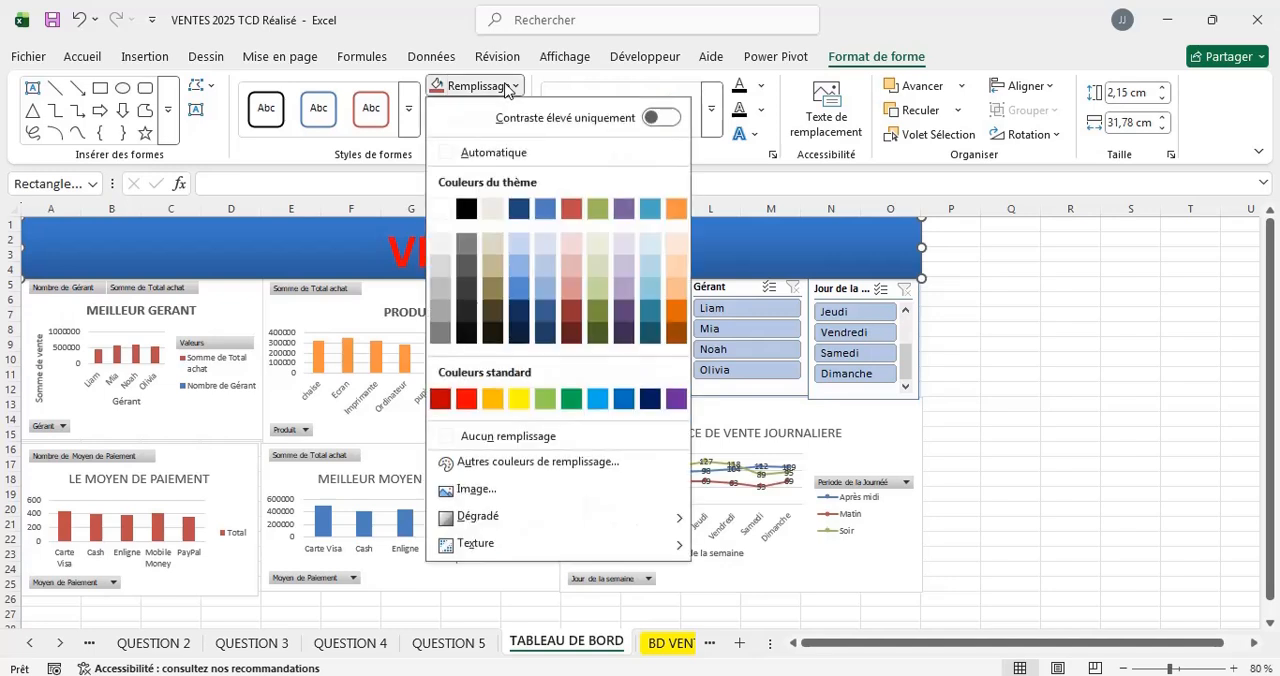
{"action": "left_click", "coordinate": [521, 292]}
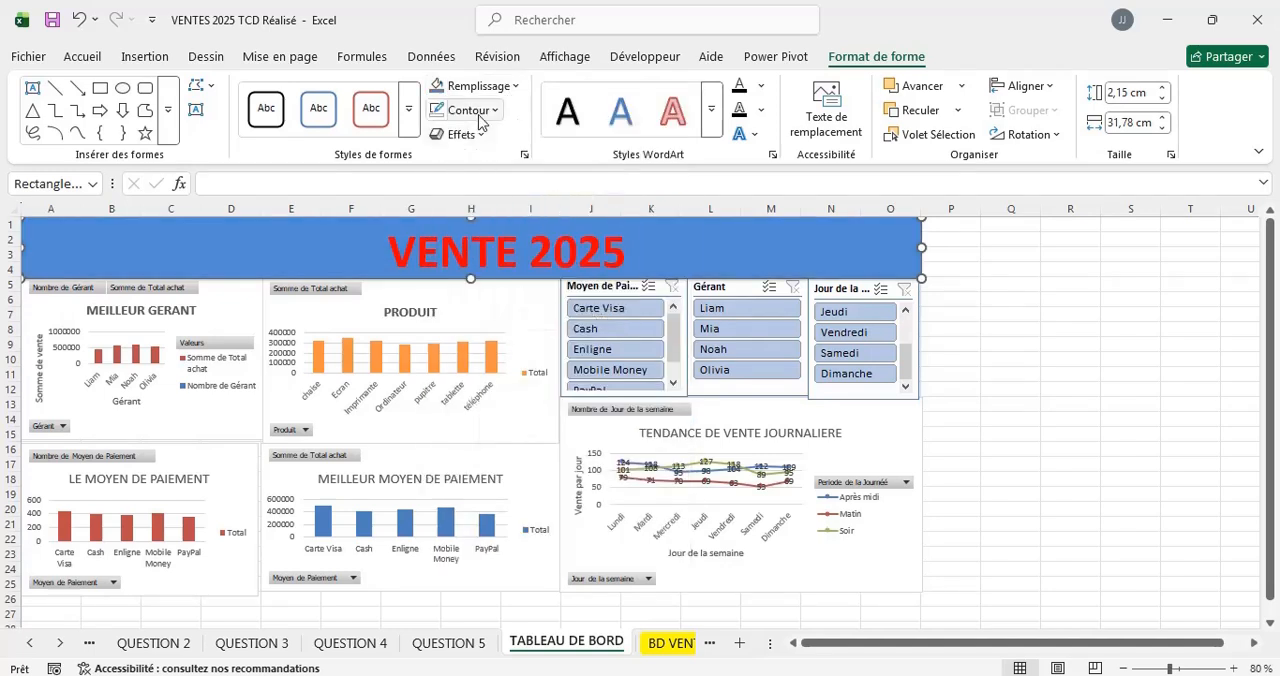
{"action": "left_click", "coordinate": [516, 87]}
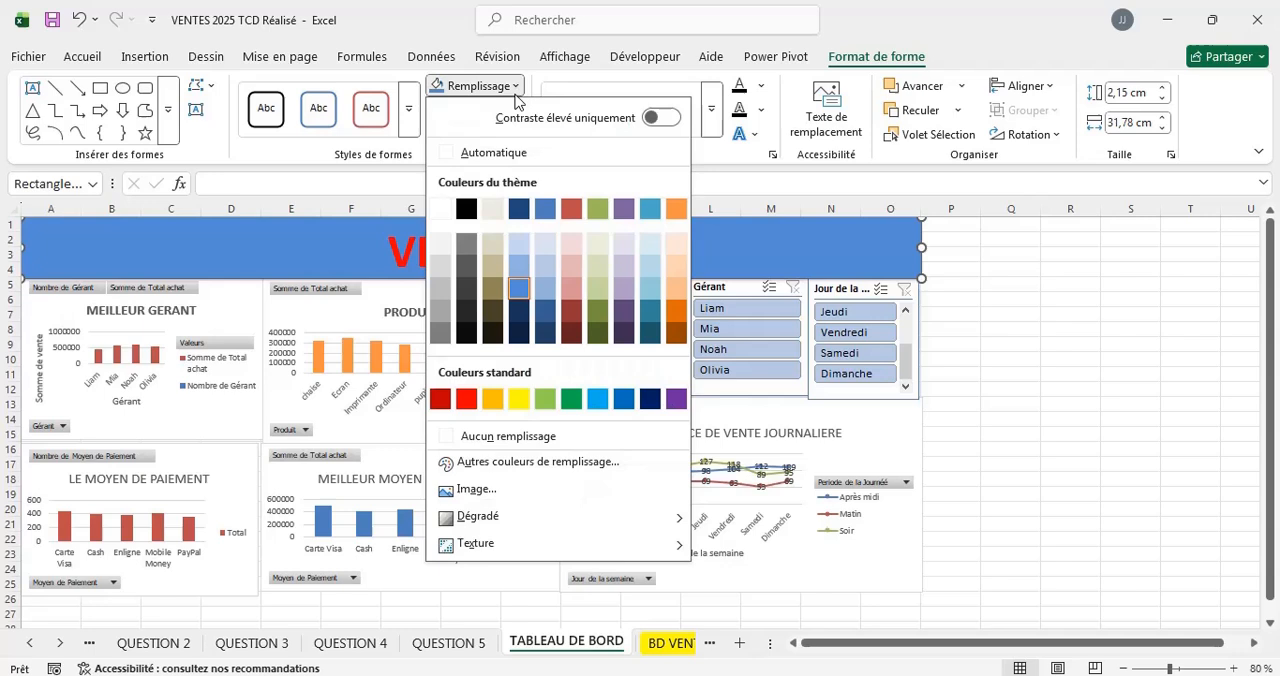
{"action": "left_click", "coordinate": [516, 289]}
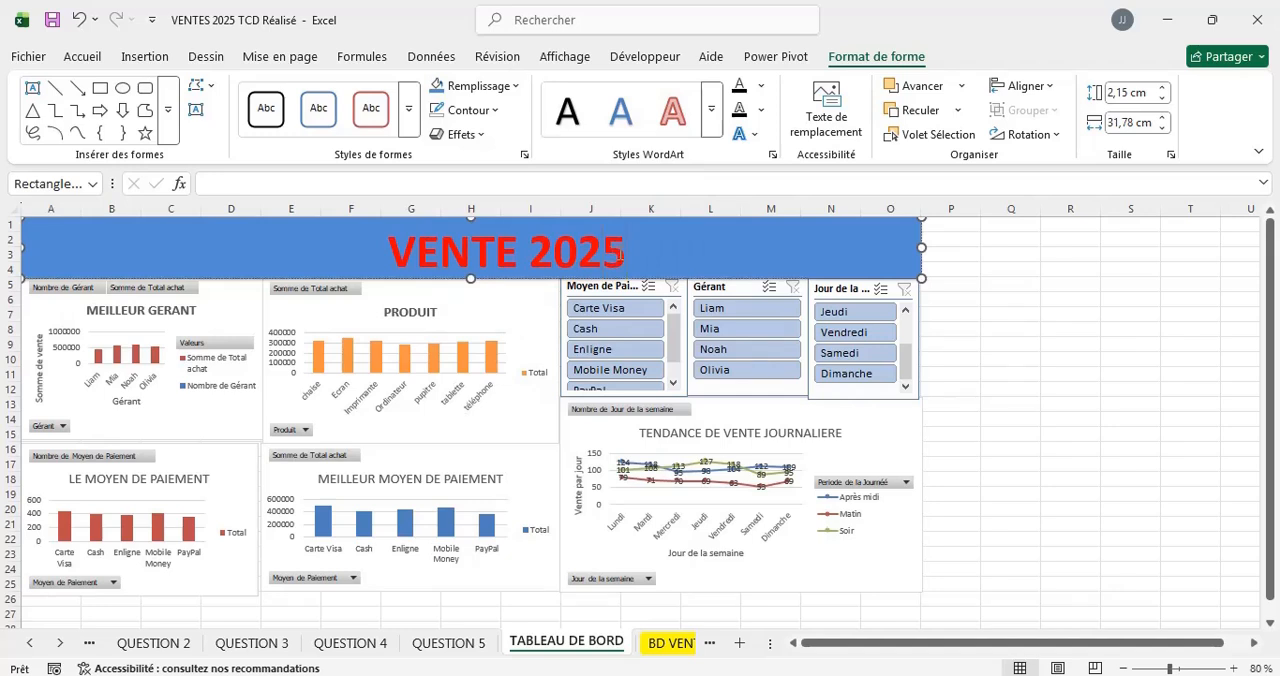
Change the font colour of the VENTE 2025 title text to white.
{"action": "key", "text": "shift+Left"}
{"action": "key", "text": "shift+Left"}
{"action": "key", "text": "shift+Left"}
{"action": "key", "text": "shift+Left"}
{"action": "key", "text": "shift+Left"}
{"action": "key", "text": "shift+Left"}
{"action": "key", "text": "shift+Left"}
{"action": "key", "text": "shift+Left"}
{"action": "key", "text": "shift+Left"}
{"action": "key", "text": "shift+Left"}
{"action": "key", "text": "shift+Left"}
{"action": "key", "text": "shift+Left"}
{"action": "key", "text": "shift+Left"}
{"action": "key", "text": "shift+Left"}
{"action": "key", "text": "shift+Left"}
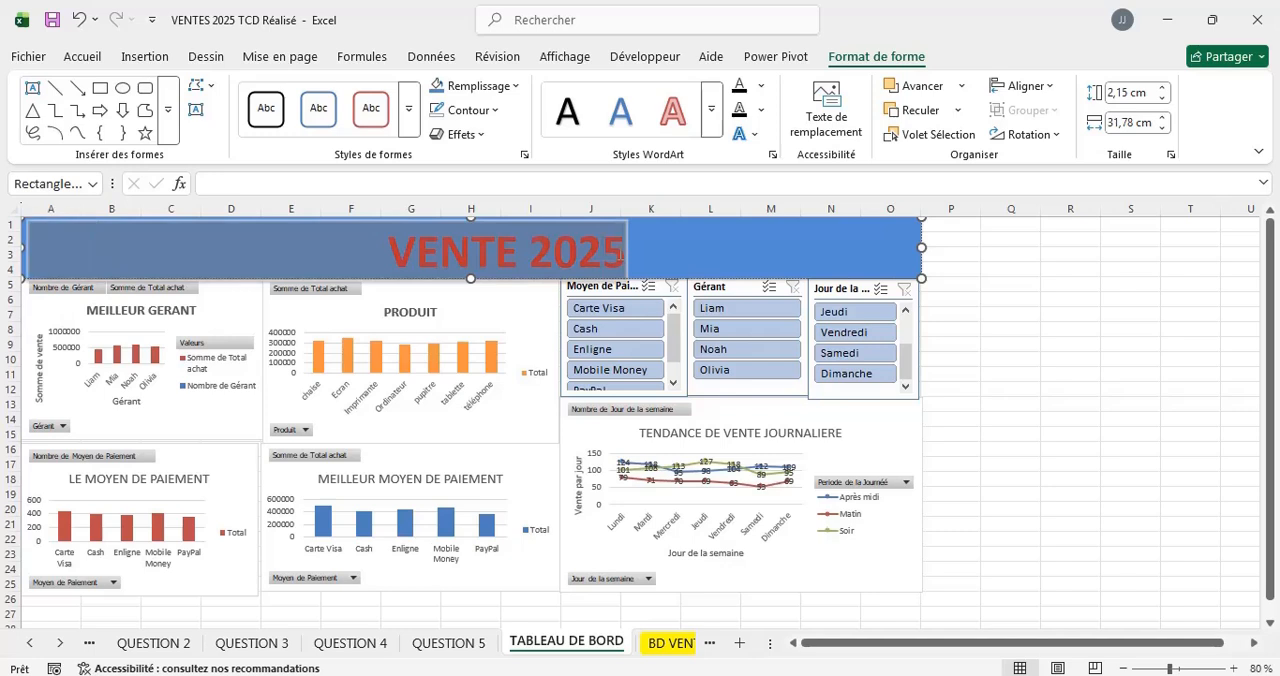
{"action": "left_click", "coordinate": [83, 64]}
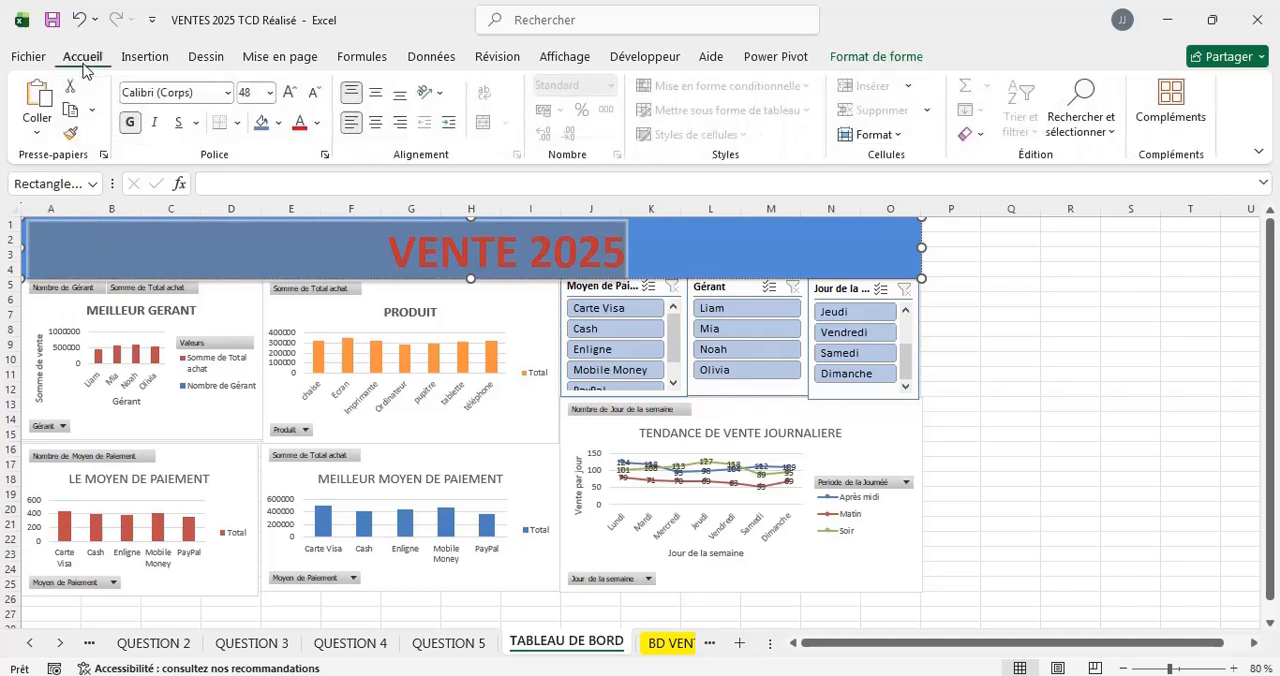
{"action": "left_click", "coordinate": [319, 124]}
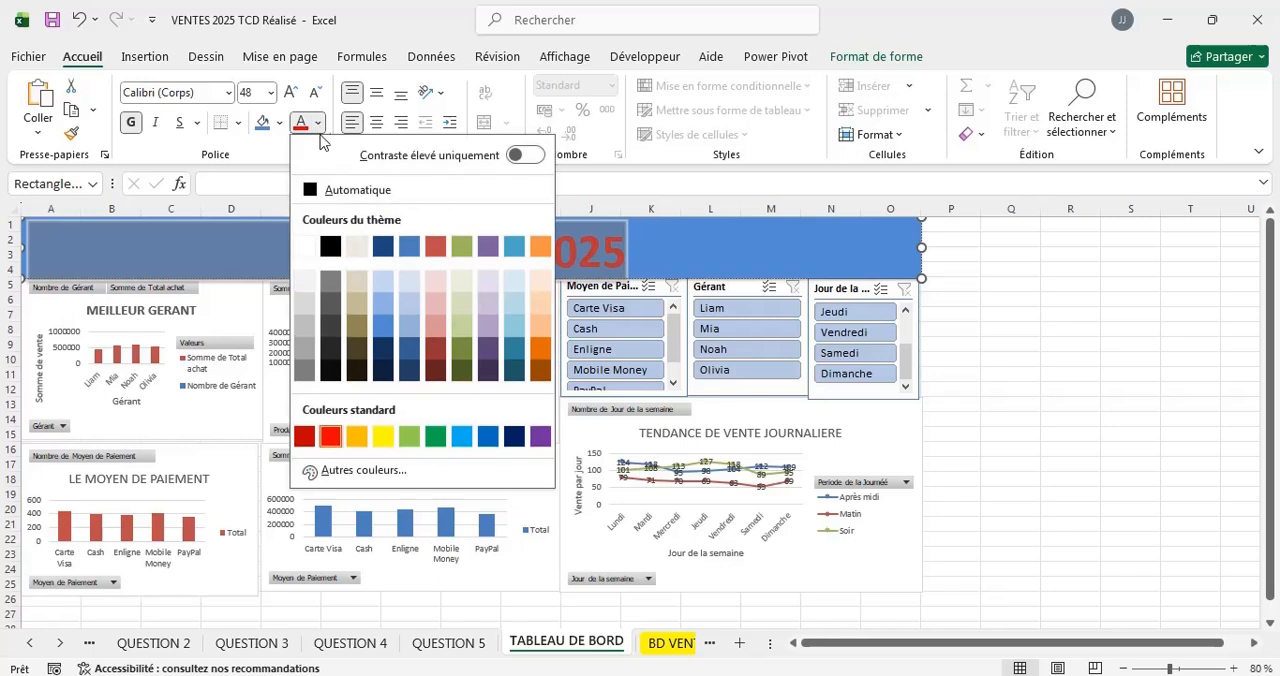
{"action": "left_click", "coordinate": [309, 247]}
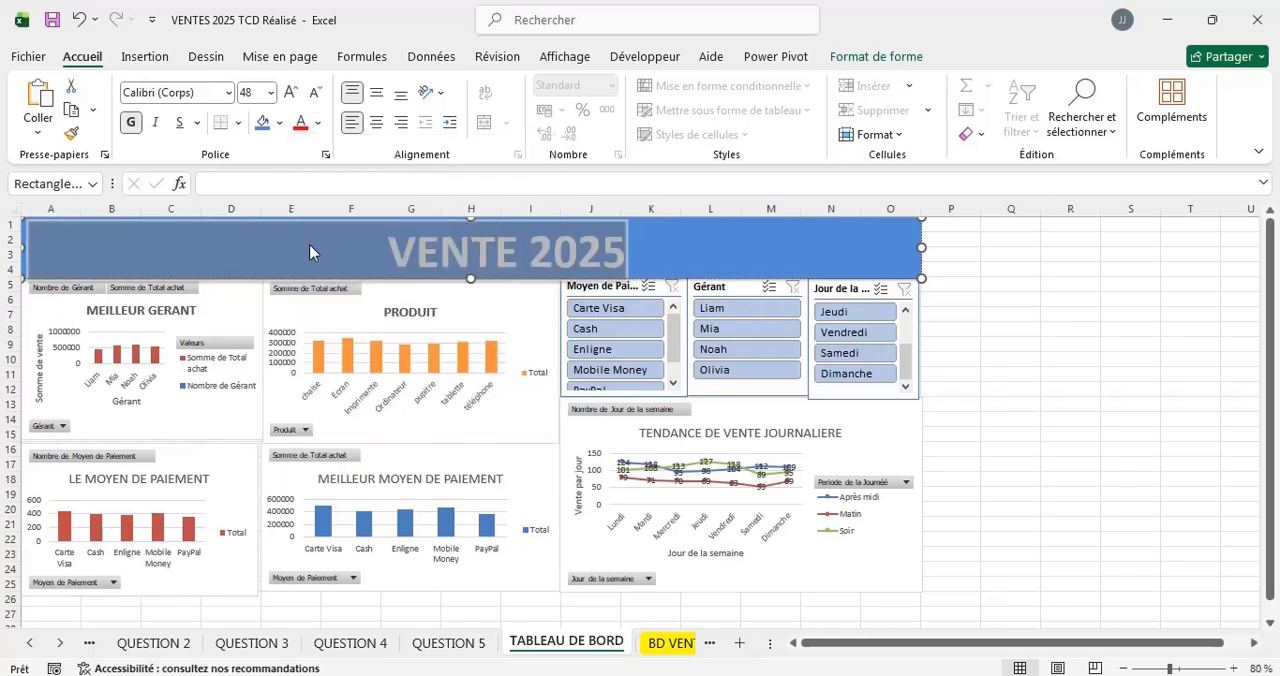
{"action": "left_click", "coordinate": [1021, 347]}
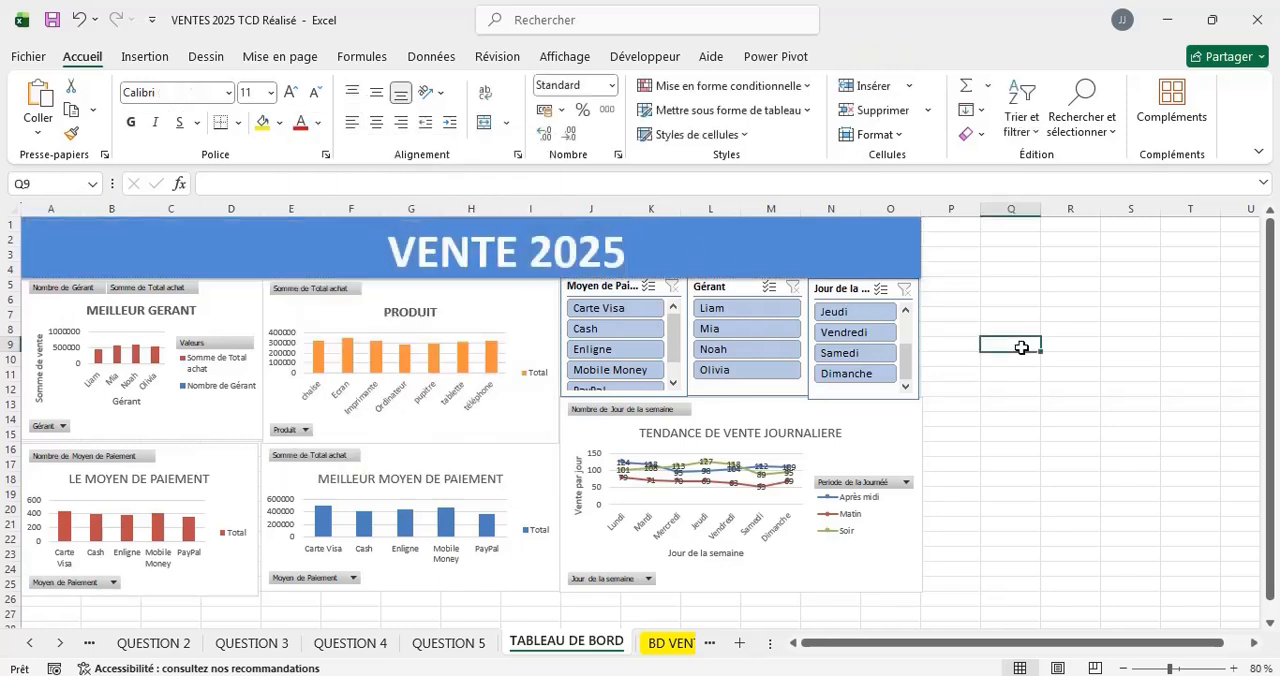
{"action": "left_click", "coordinate": [592, 255]}
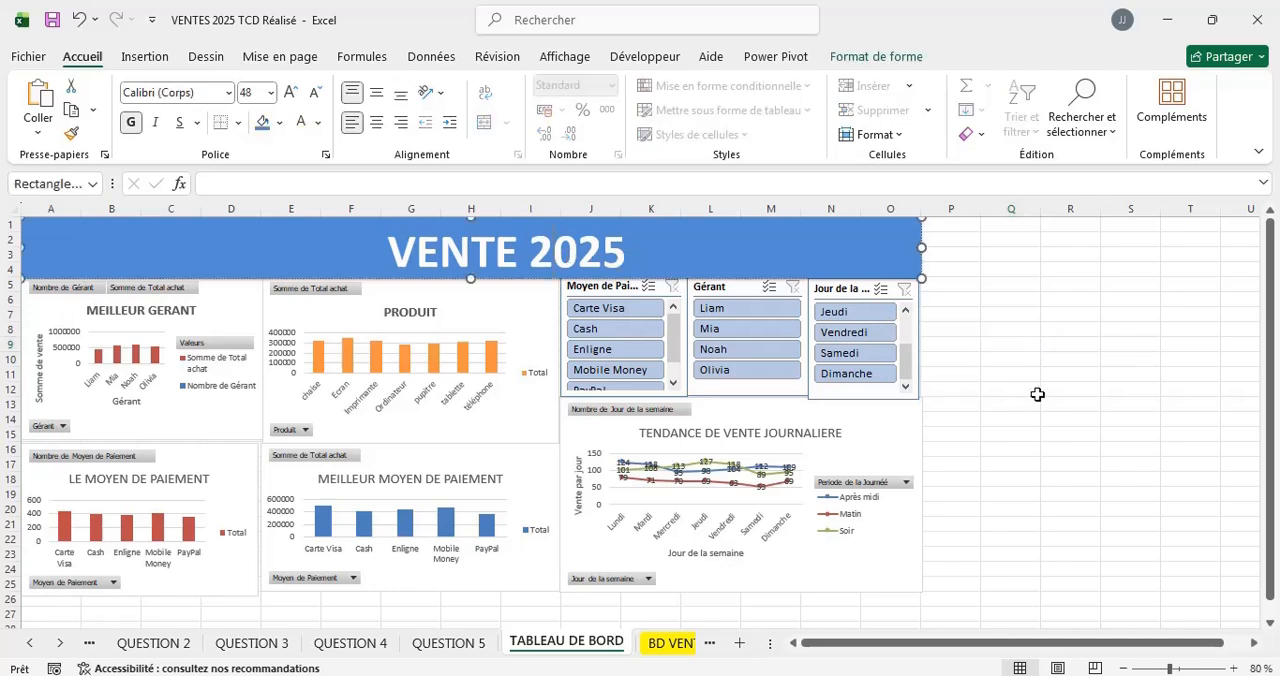
{"action": "left_click", "coordinate": [1034, 394]}
{"action": "mouse_move", "coordinate": [1272, 332]}
{"action": "left_mouse_down"}
{"action": "mouse_move", "coordinate": [1274, 347]}
{"action": "mouse_move", "coordinate": [1273, 330]}
{"action": "left_mouse_up"}
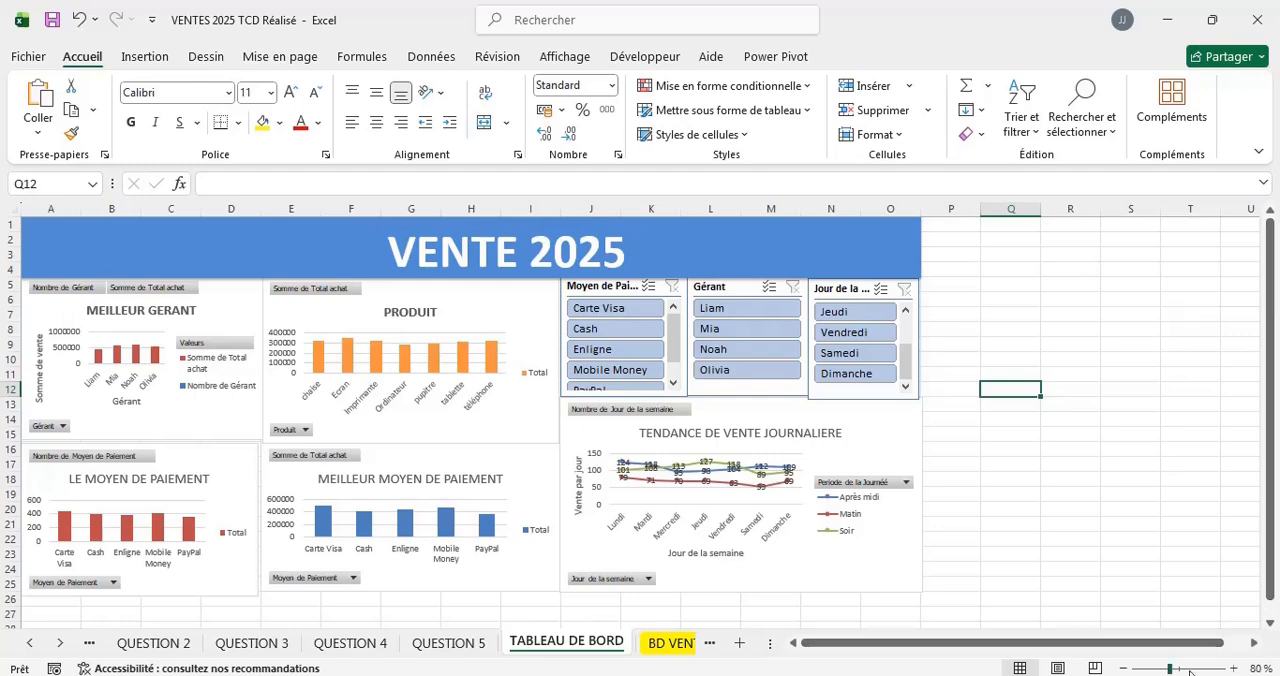
Remove leading spaces in front of the VENTE 2025 title text so it sits further left in its rectangle.
{"action": "left_click_drag", "start_coordinate": [1167, 668], "coordinate": [1159, 668]}
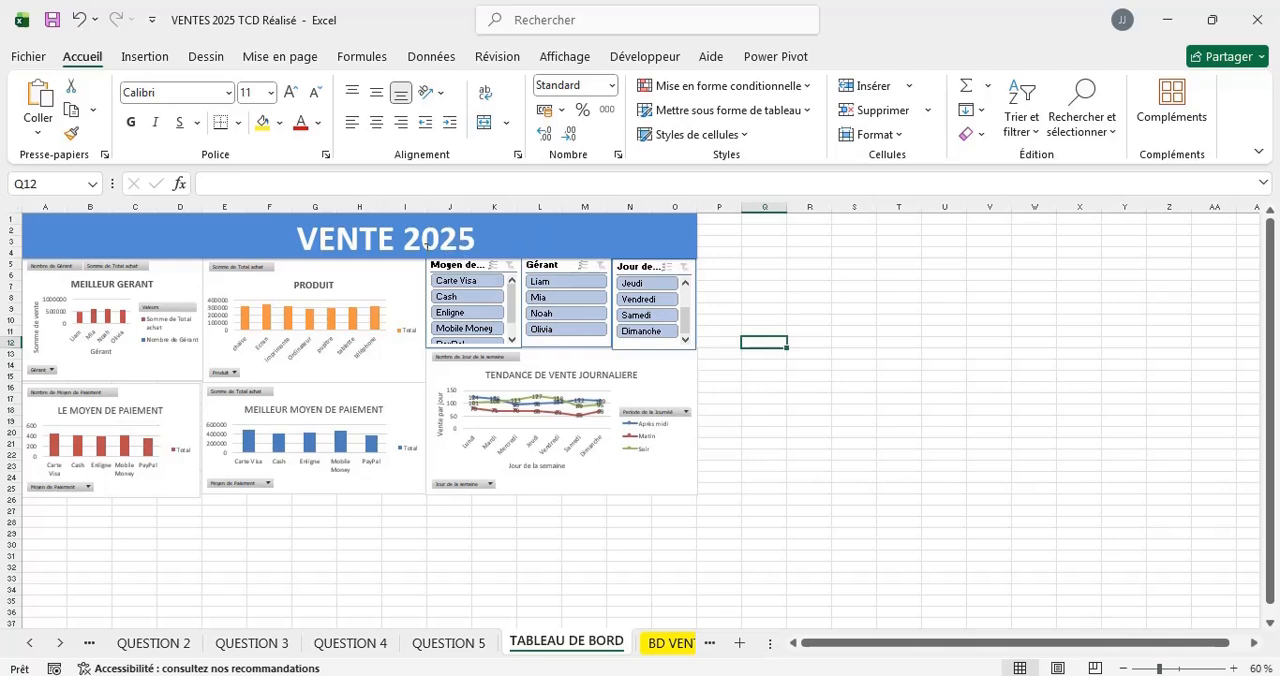
{"action": "left_click", "coordinate": [301, 237]}
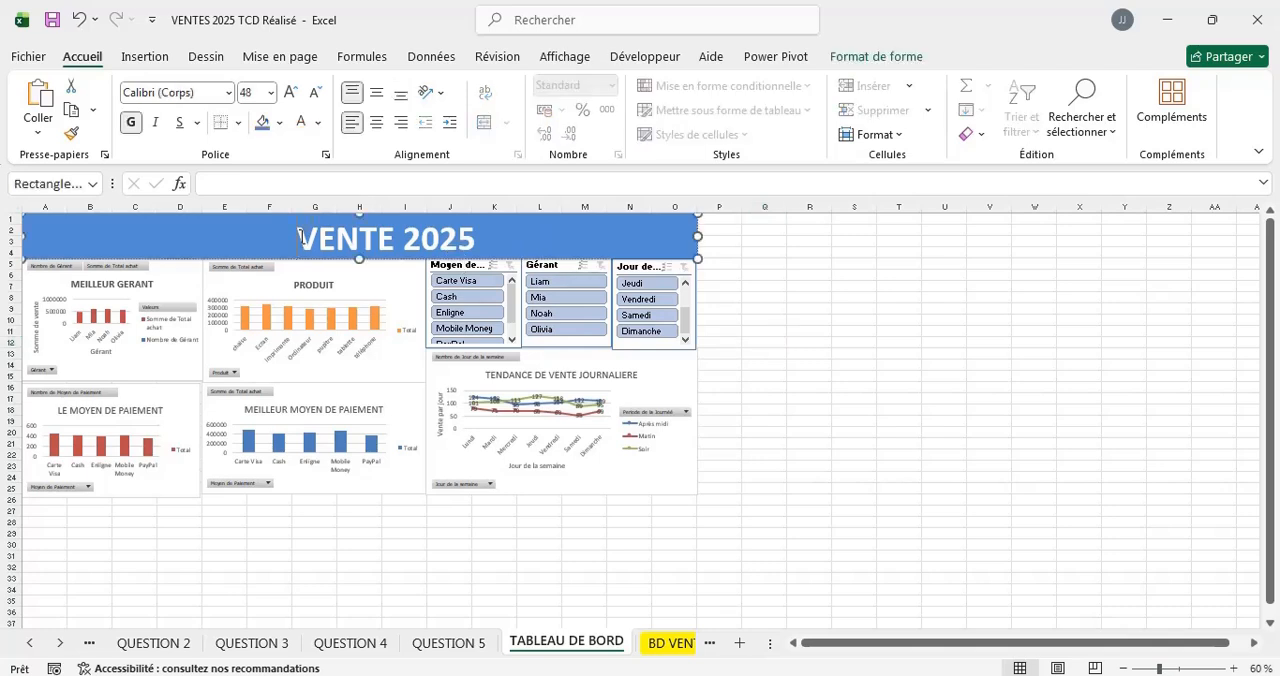
{"action": "key", "text": "BackSpace"}
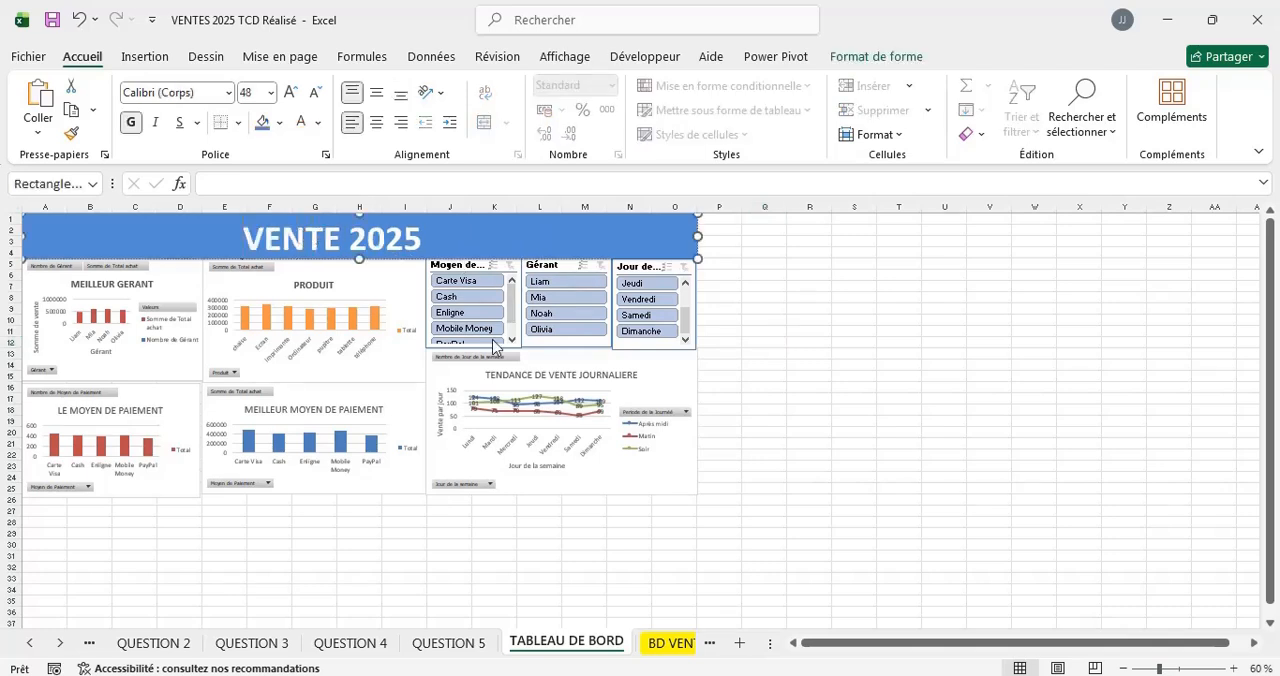
{"action": "left_click", "coordinate": [809, 254]}
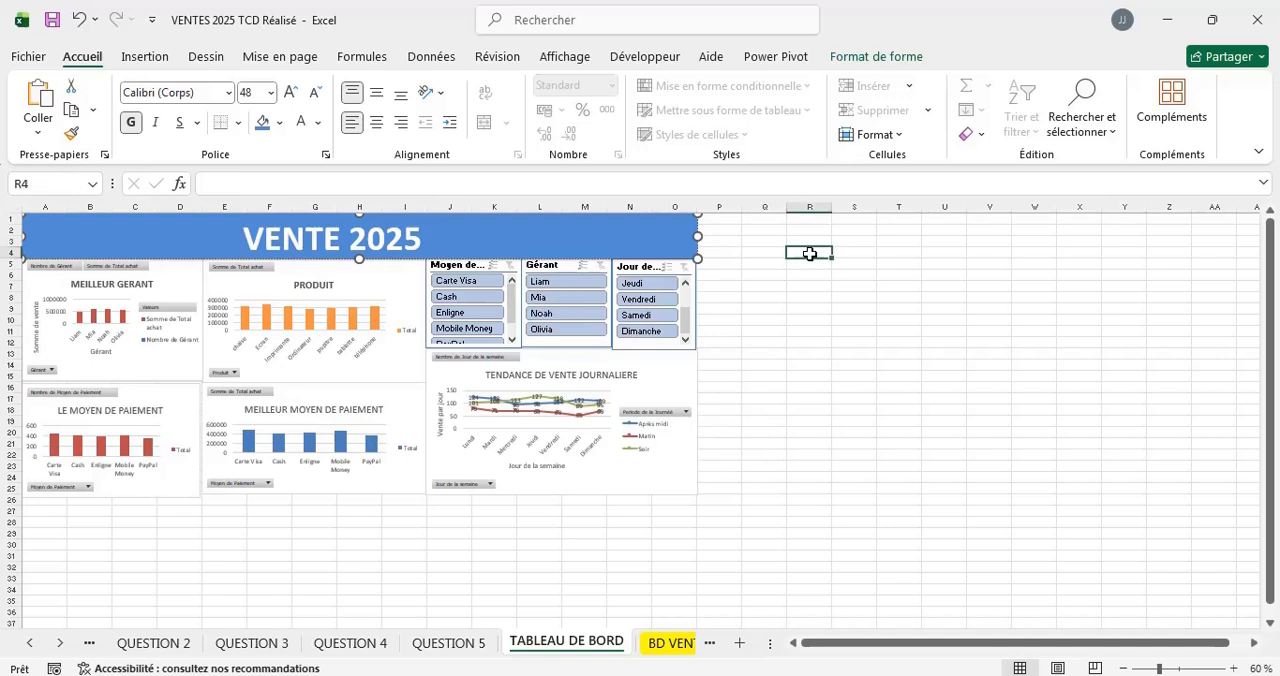
Filter the dashboard charts to the Carte Visa payment method and the first manager listed in the Gérant slicer.
{"action": "left_click", "coordinate": [450, 285]}
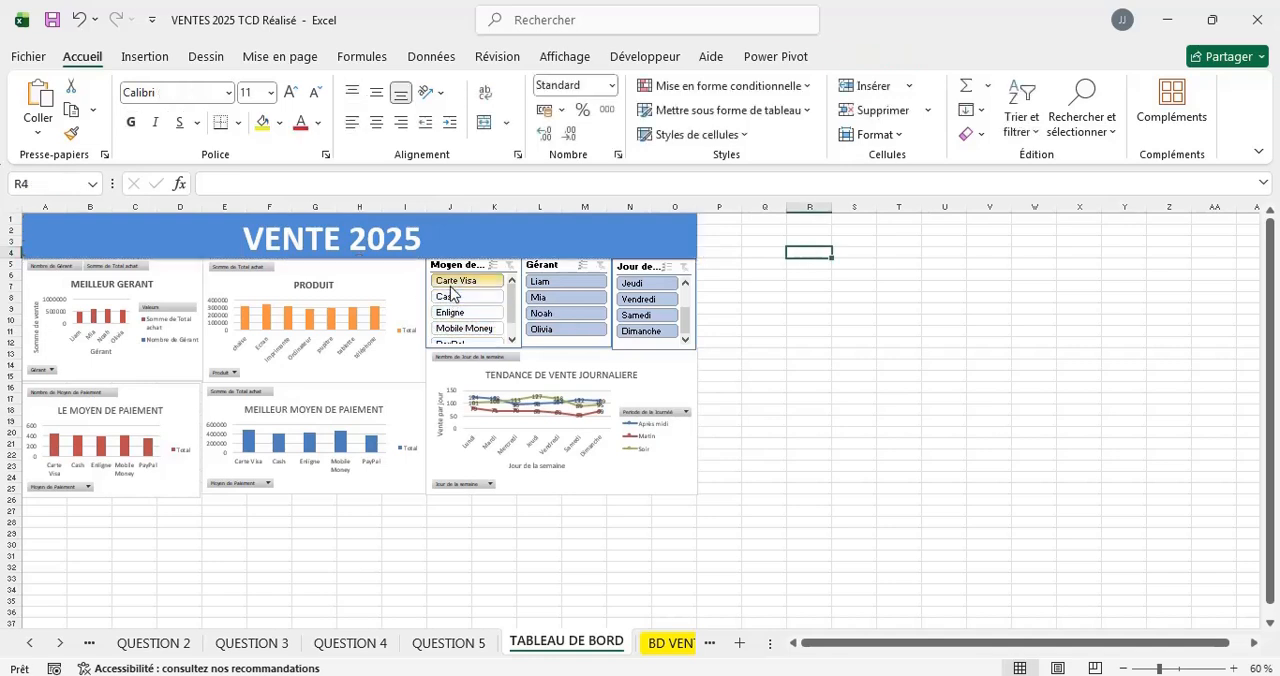
{"action": "left_click", "coordinate": [450, 284]}
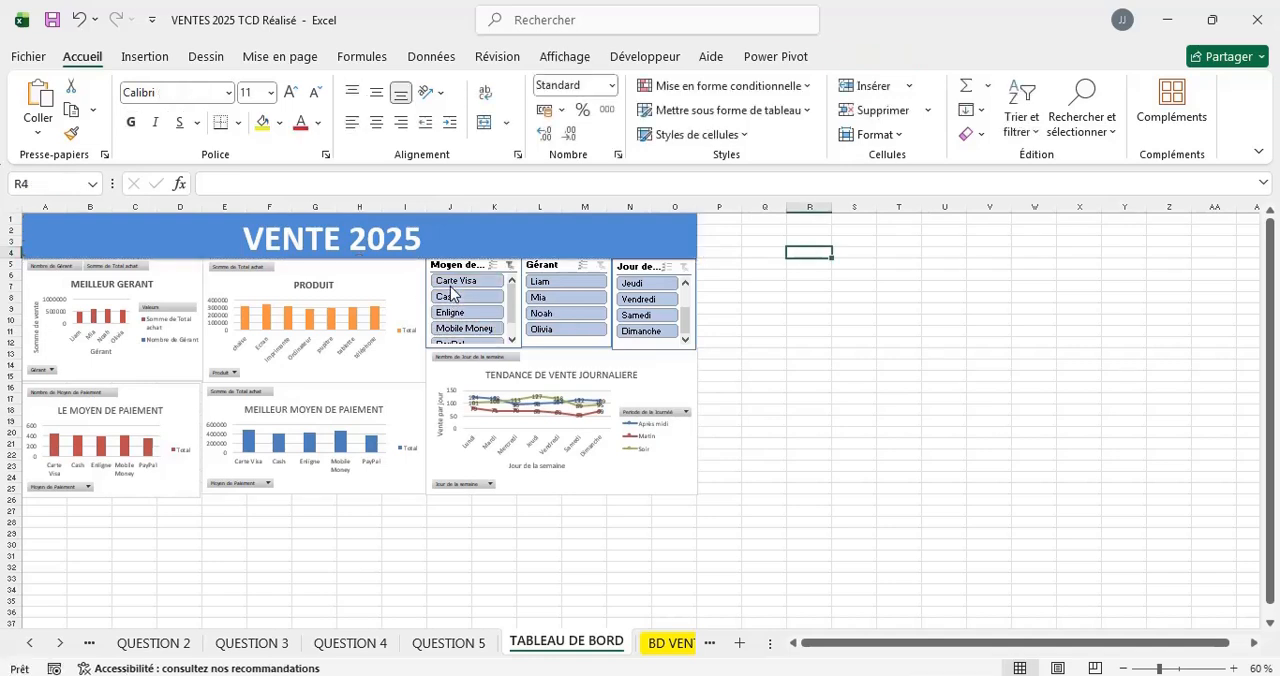
{"action": "left_click", "coordinate": [563, 282]}
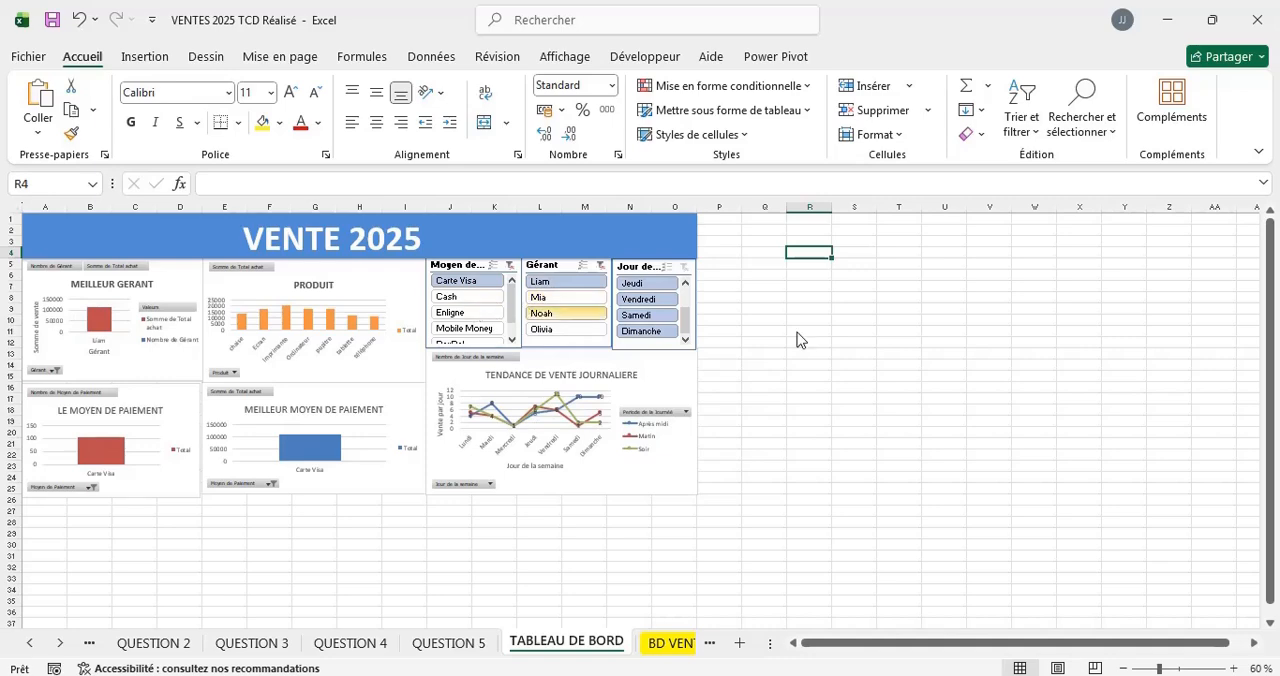
{"action": "left_click", "coordinate": [1172, 669]}
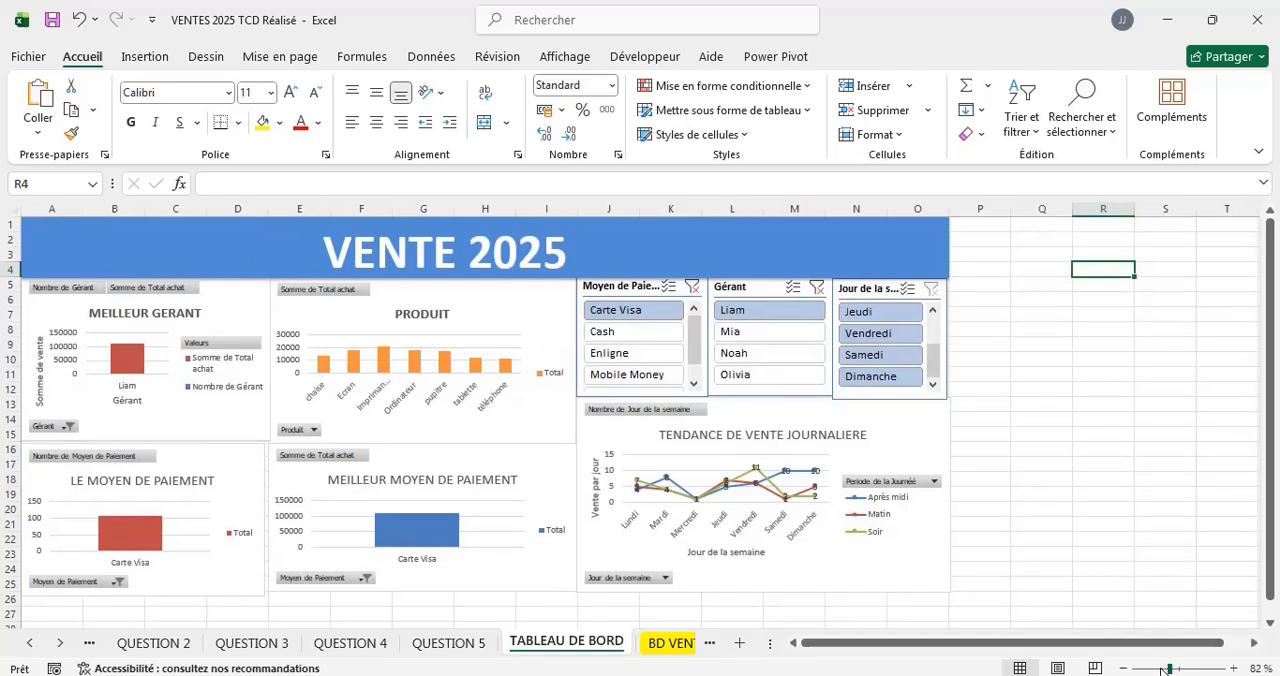
{"action": "left_click", "coordinate": [1162, 670]}
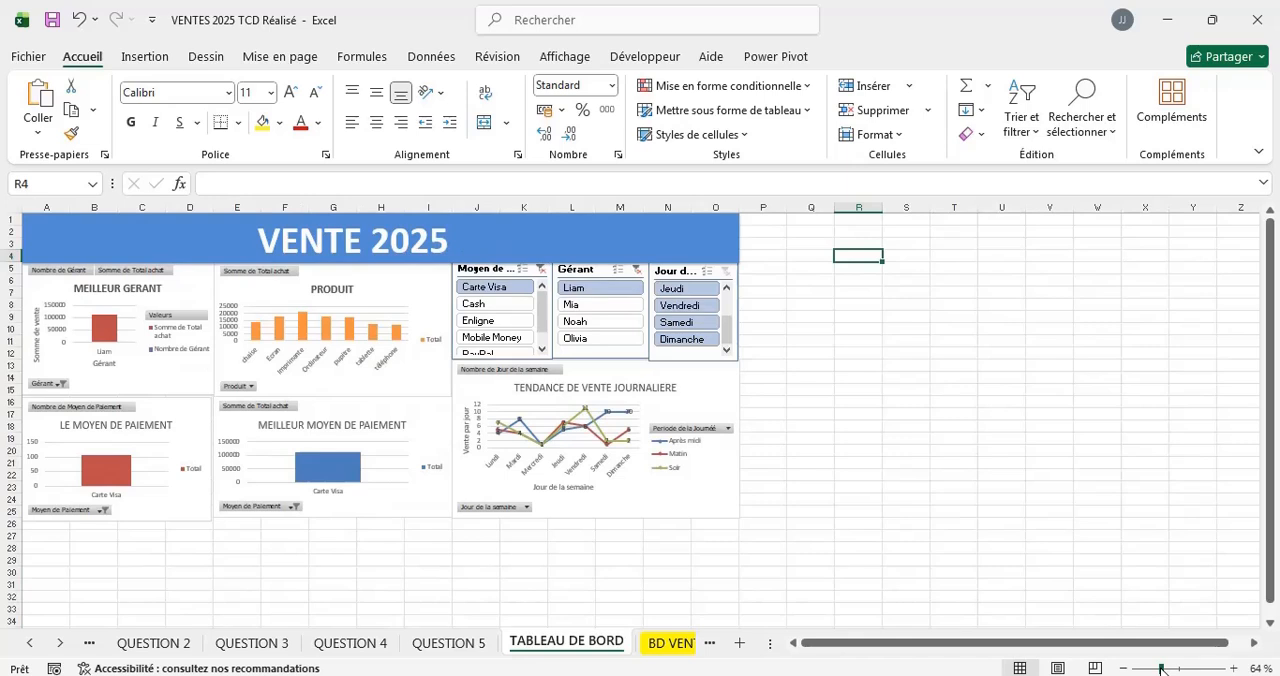